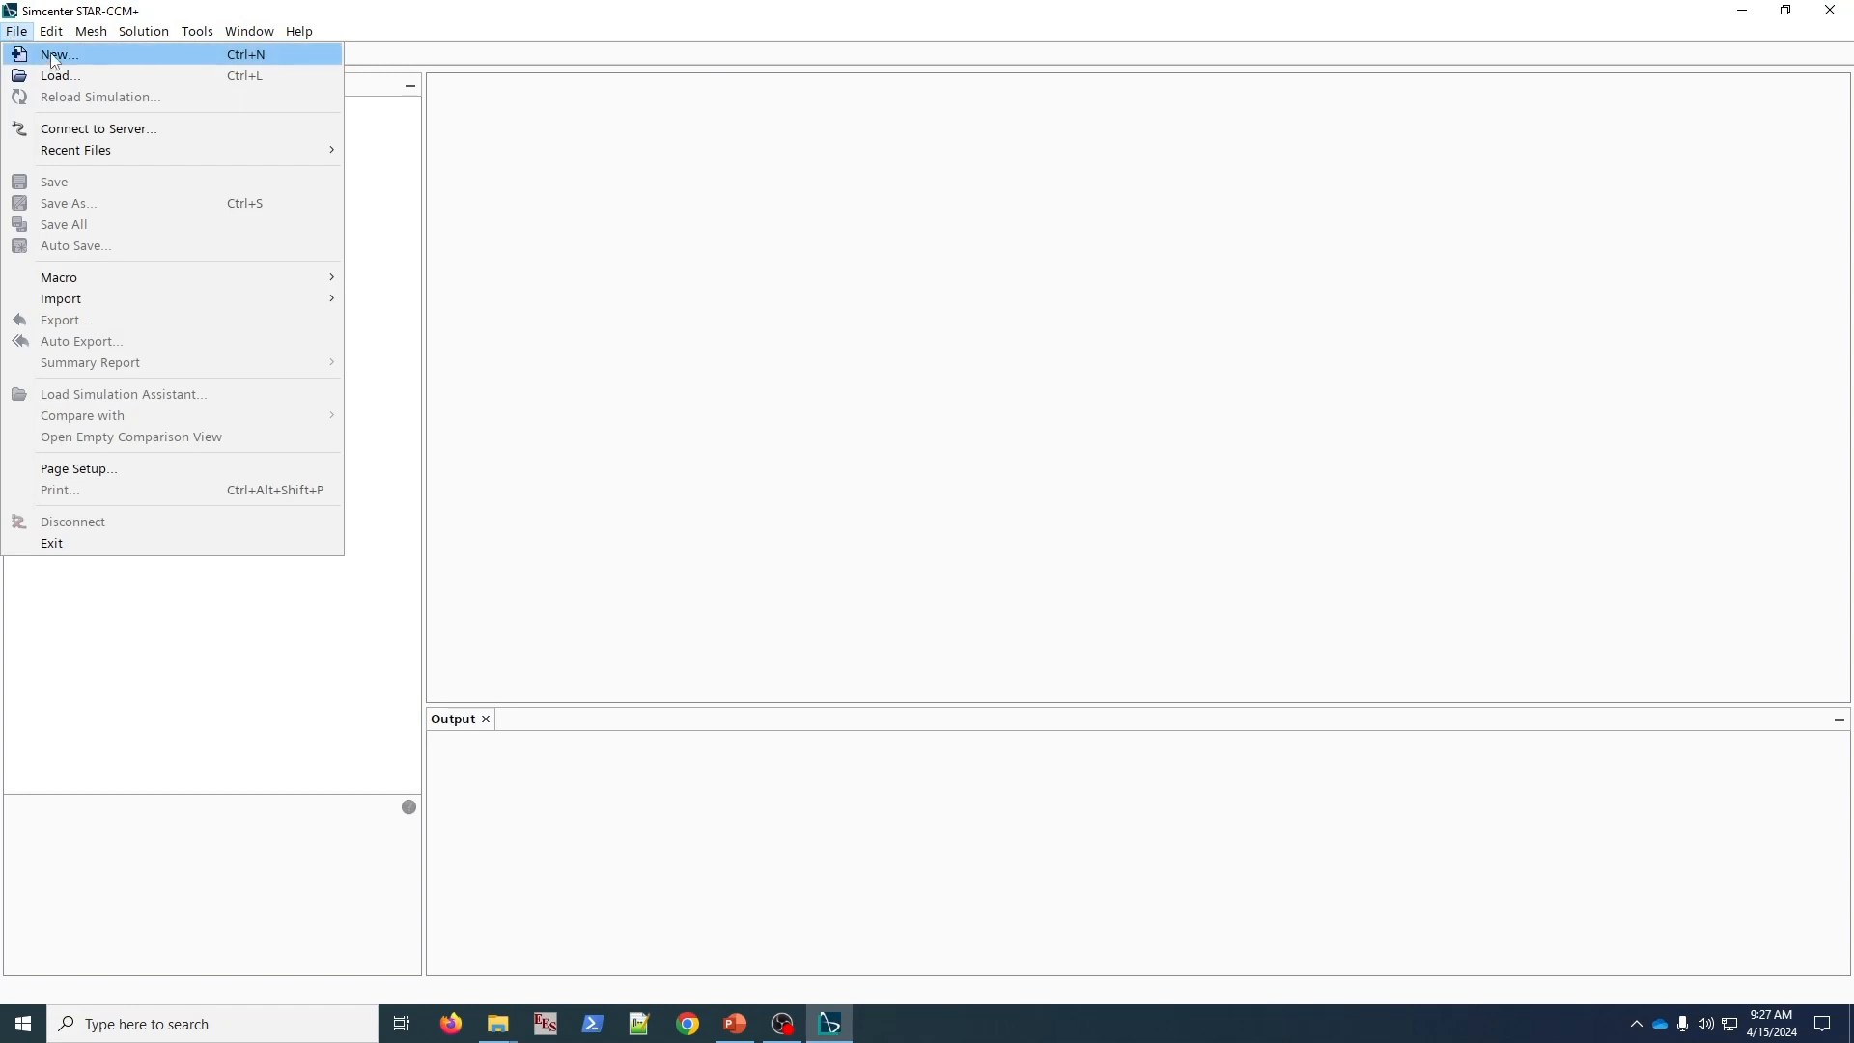
# - Create a new simulation file using the Serial process option and default licence settings
pyautogui.click(53, 58)
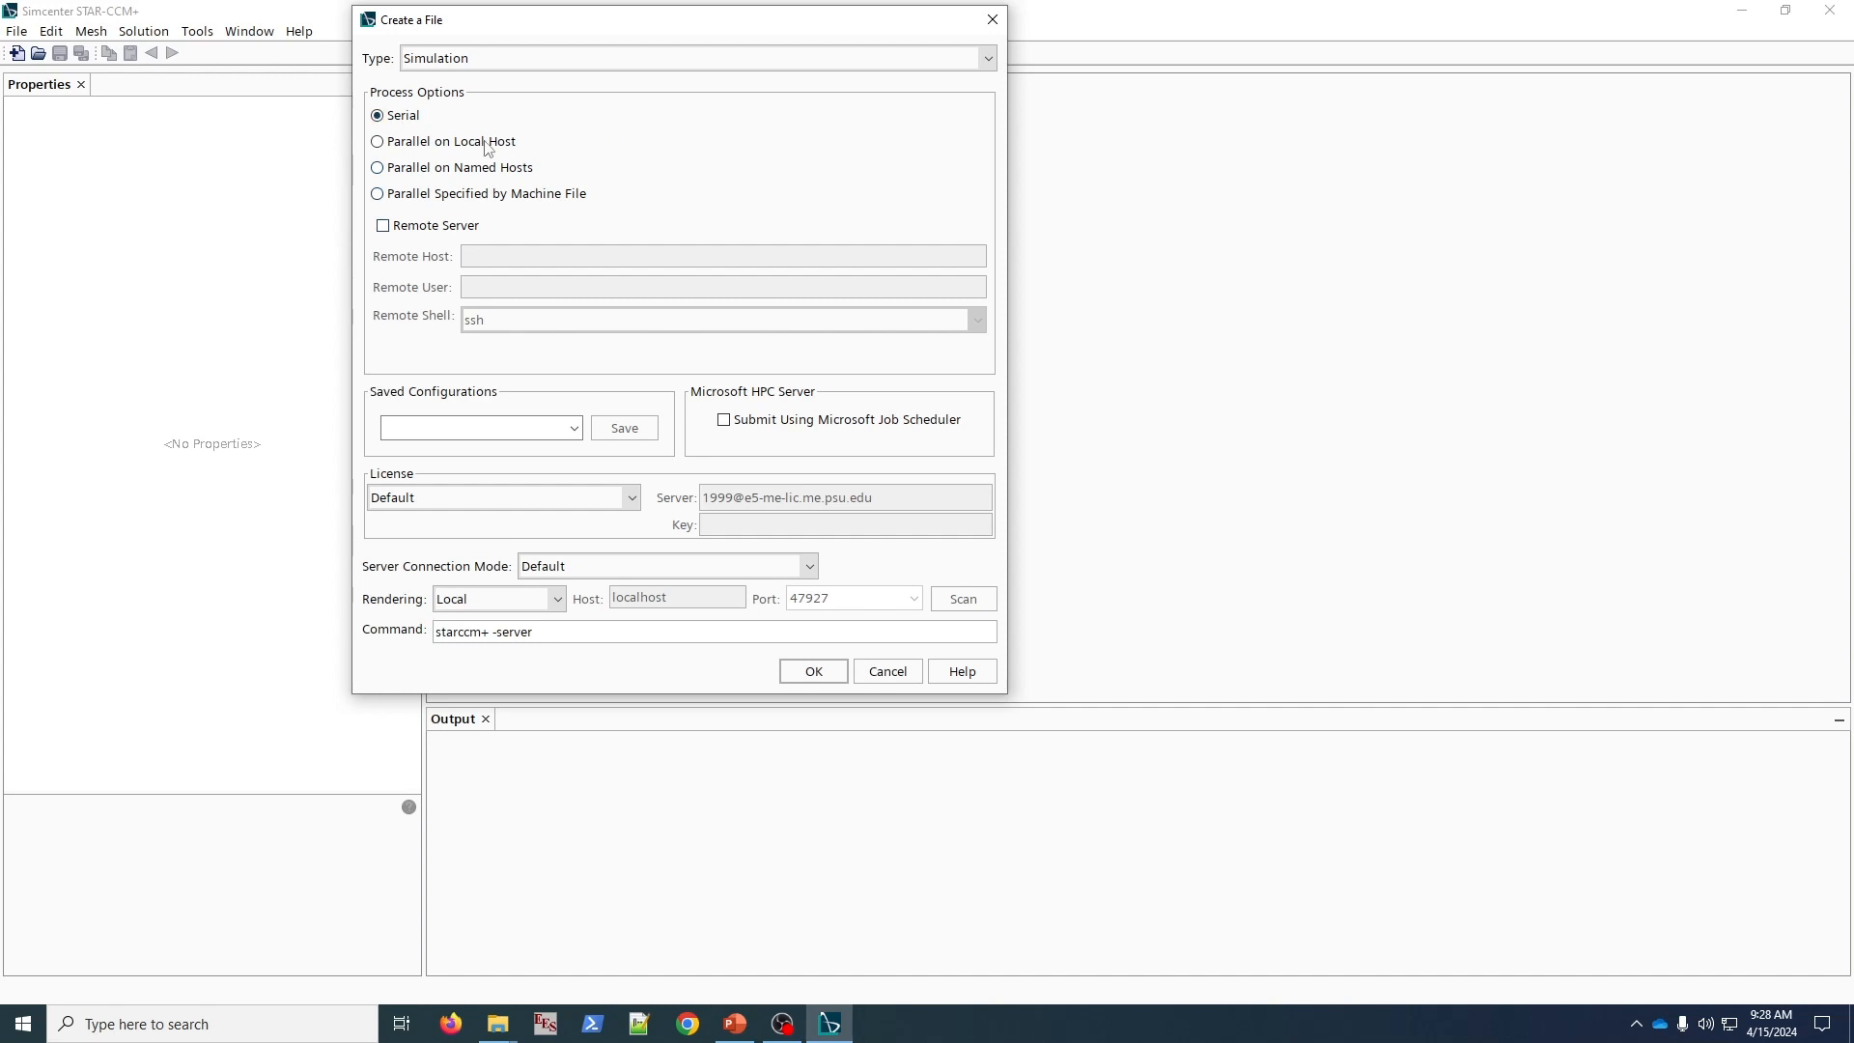
pyautogui.click(829, 674)
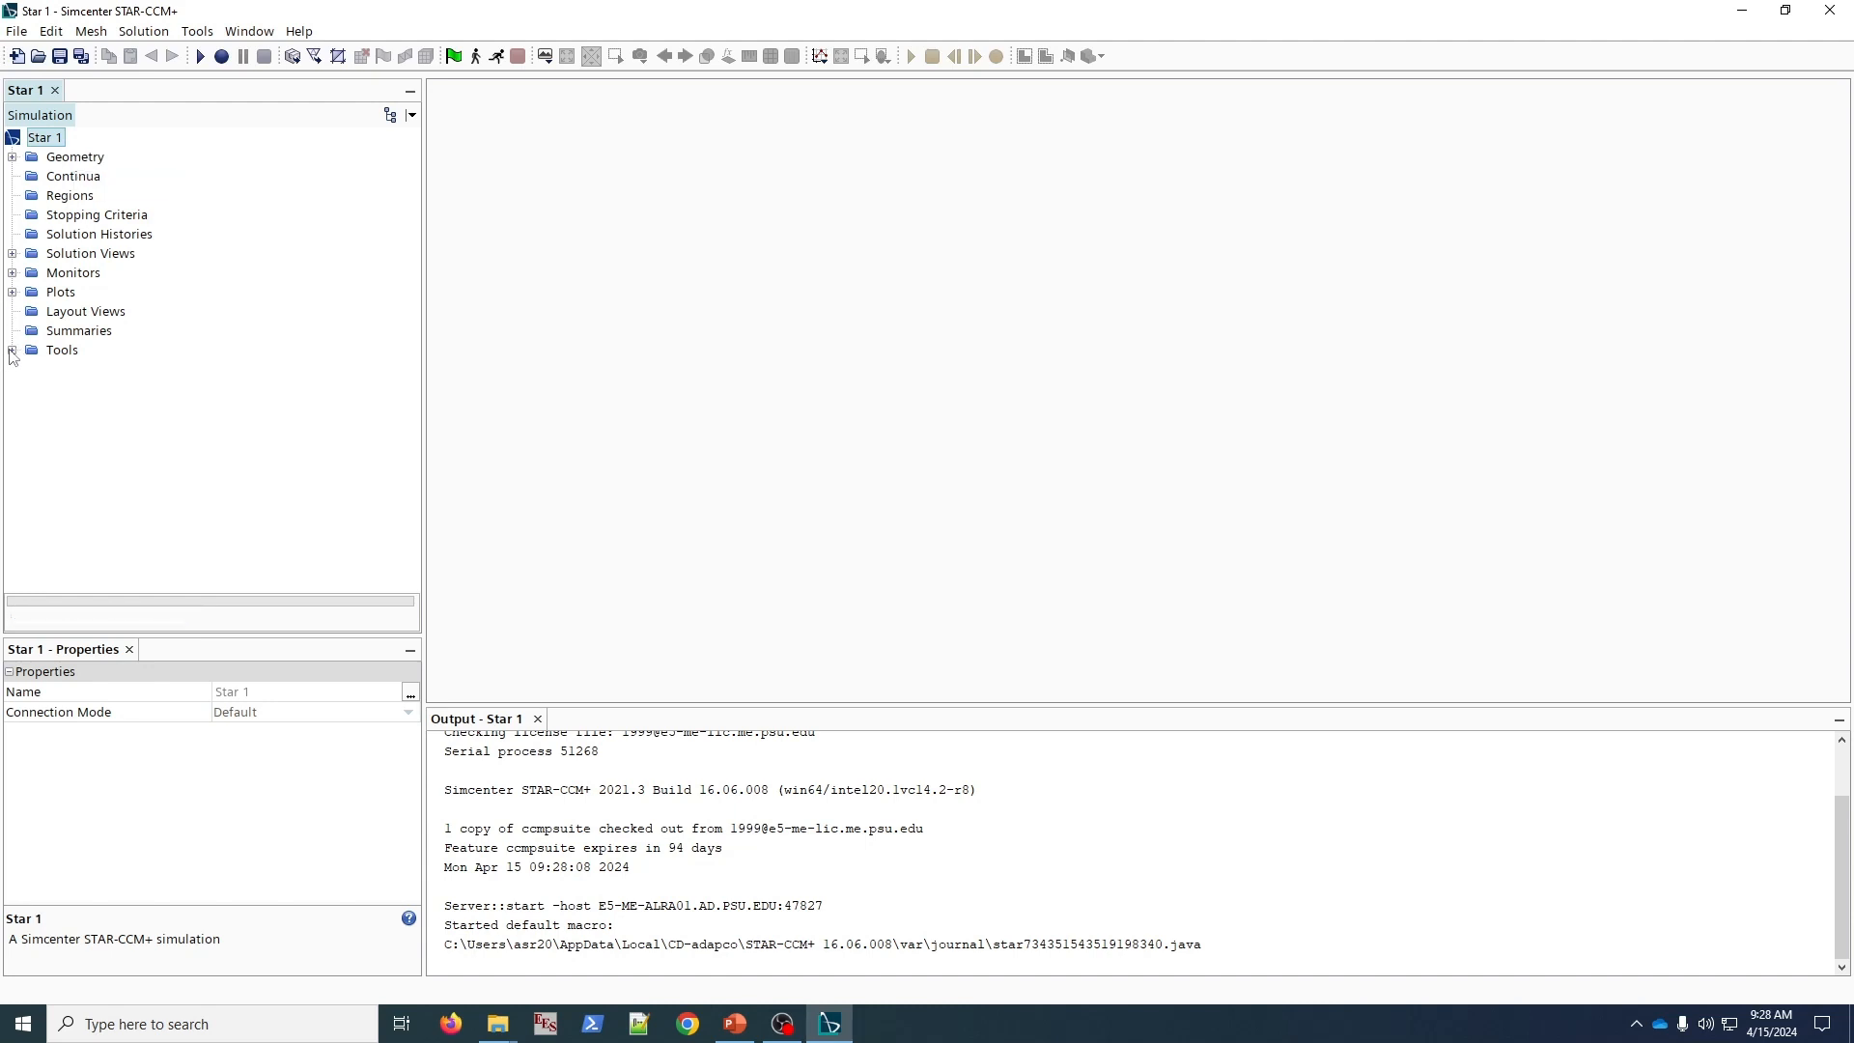
# - Add a scalar global parameter to the simulation and name it R_i
pyautogui.click(59, 351)
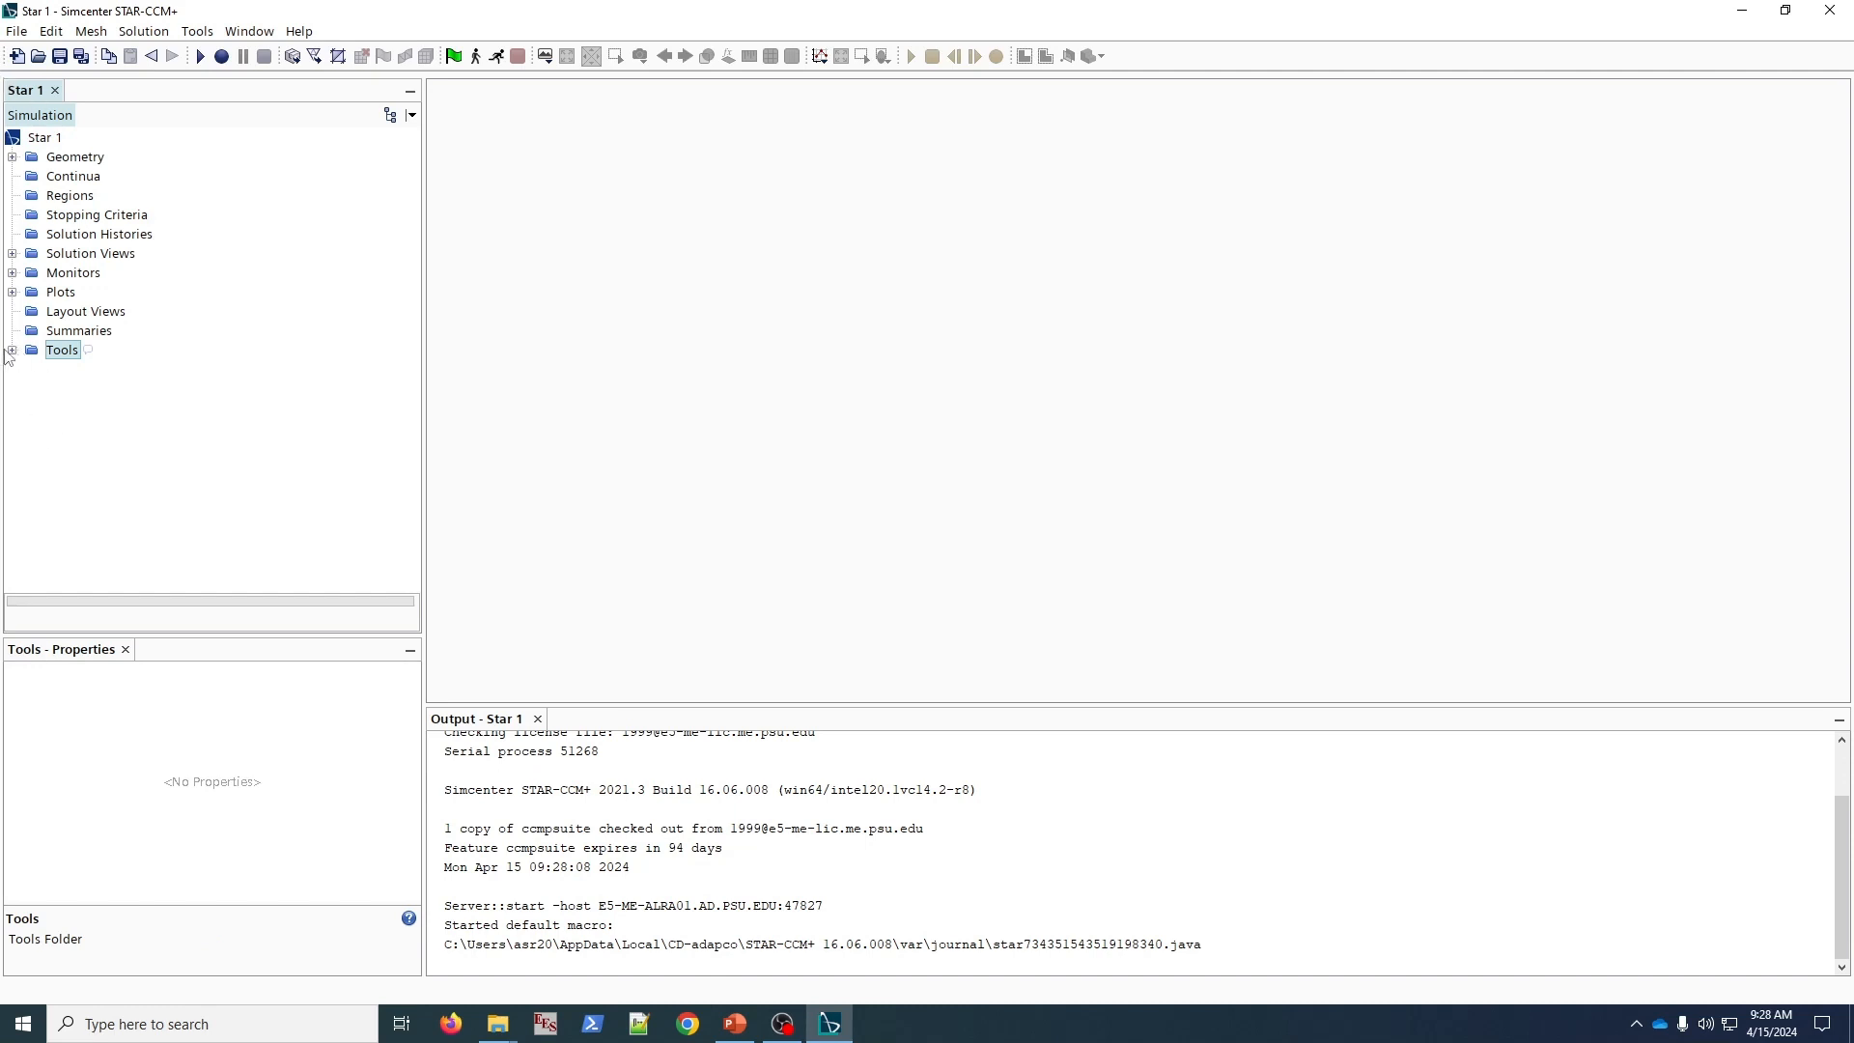
pyautogui.click(12, 351)
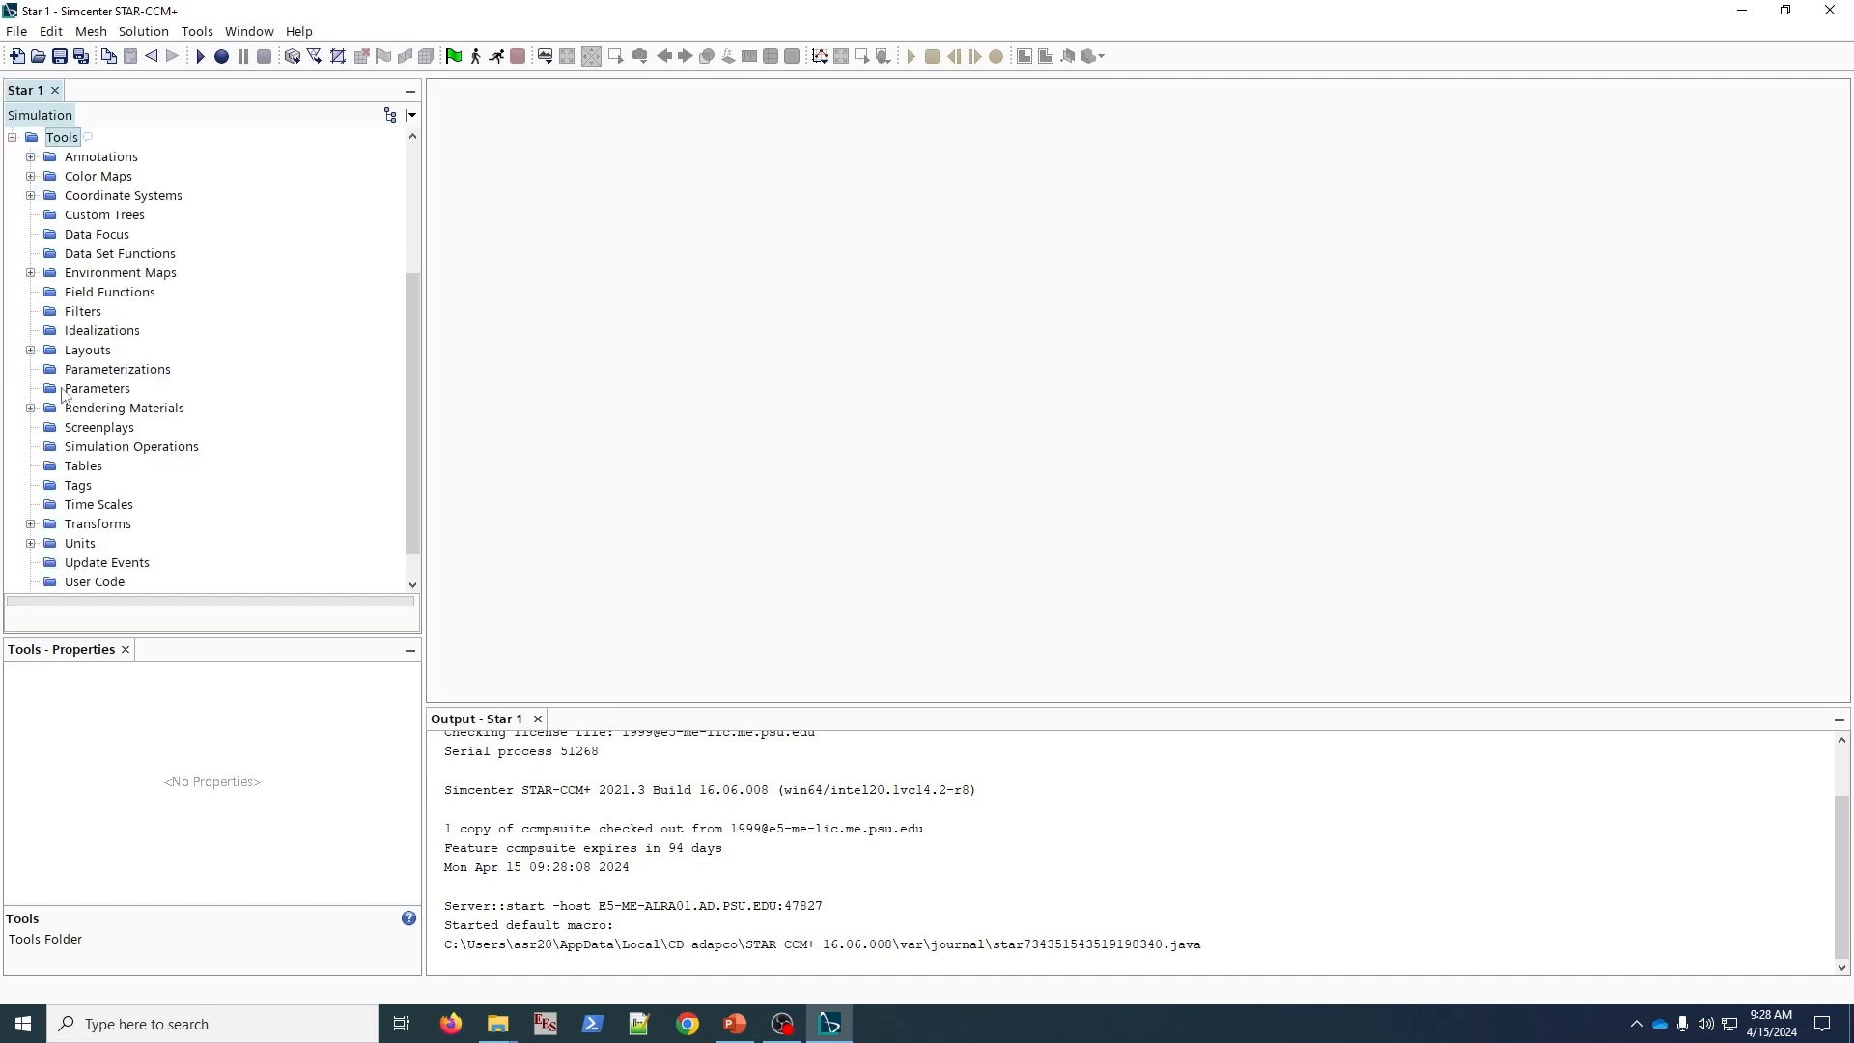
pyautogui.click(63, 390)
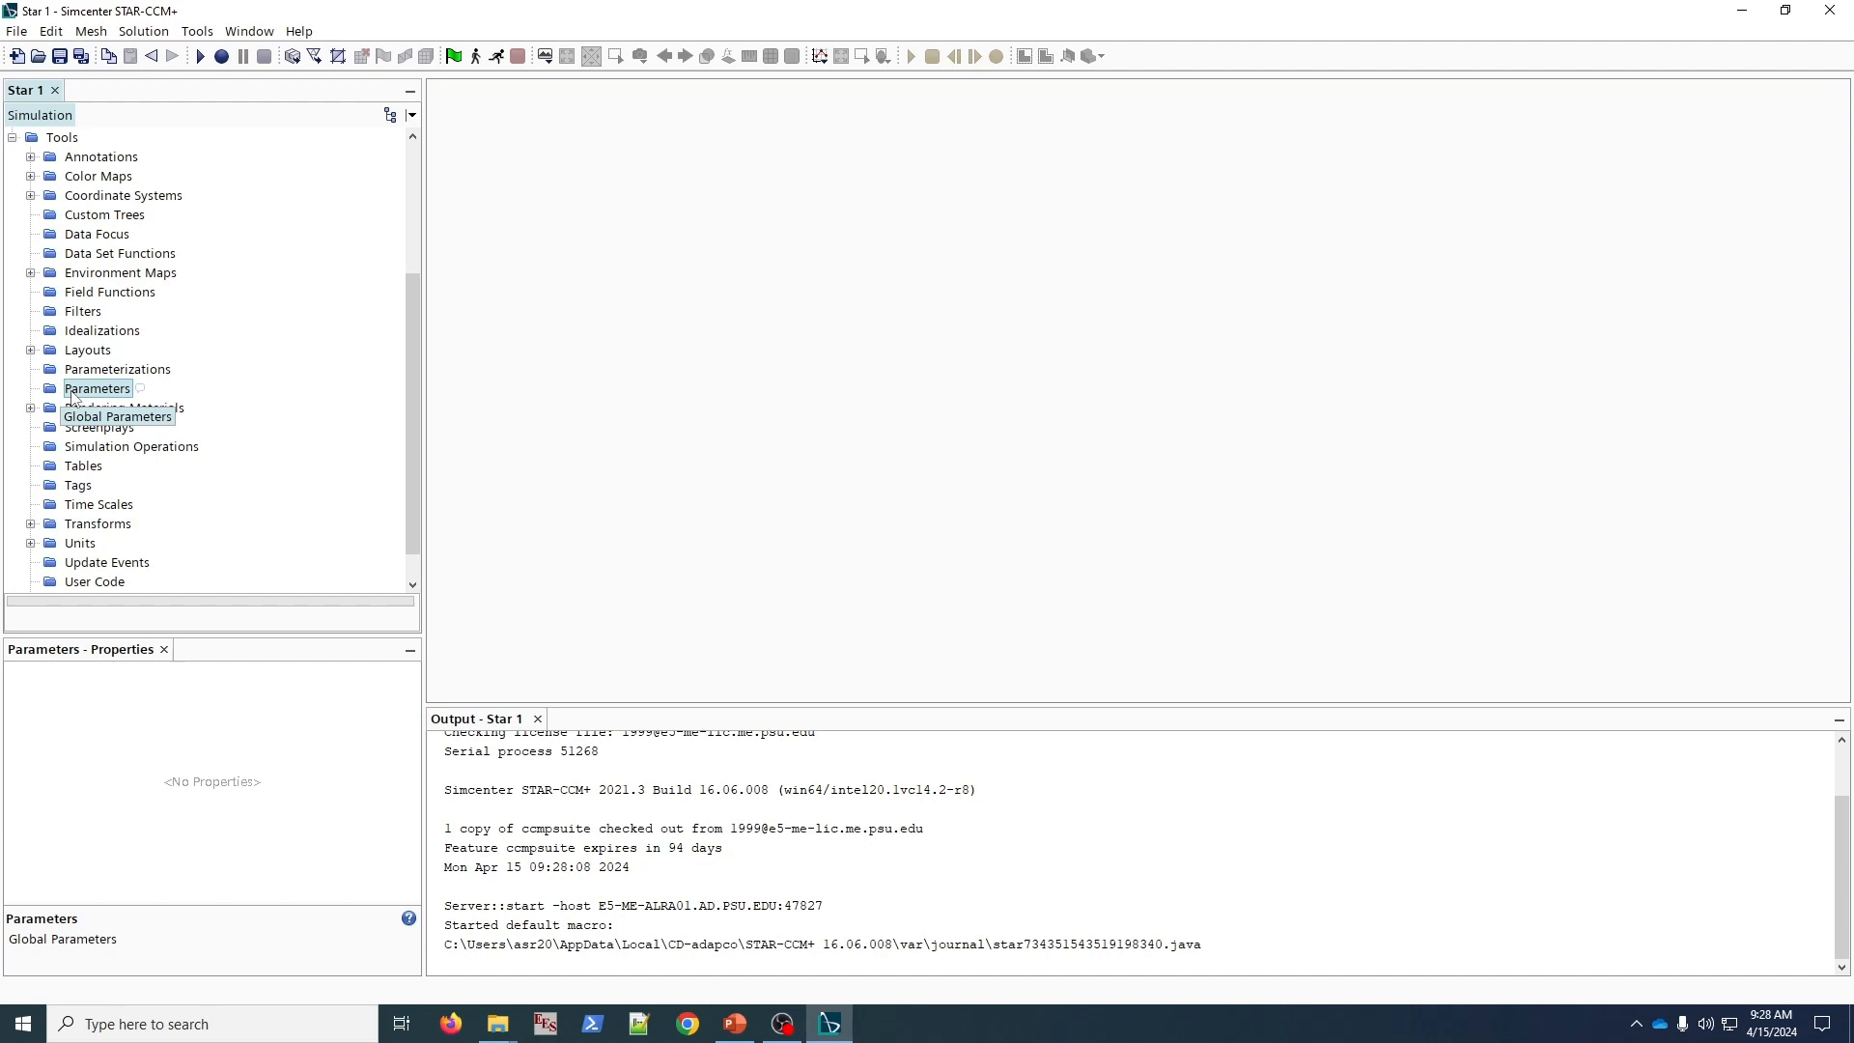
pyautogui.rightClick(73, 394)
pyautogui.moveTo(93, 405)
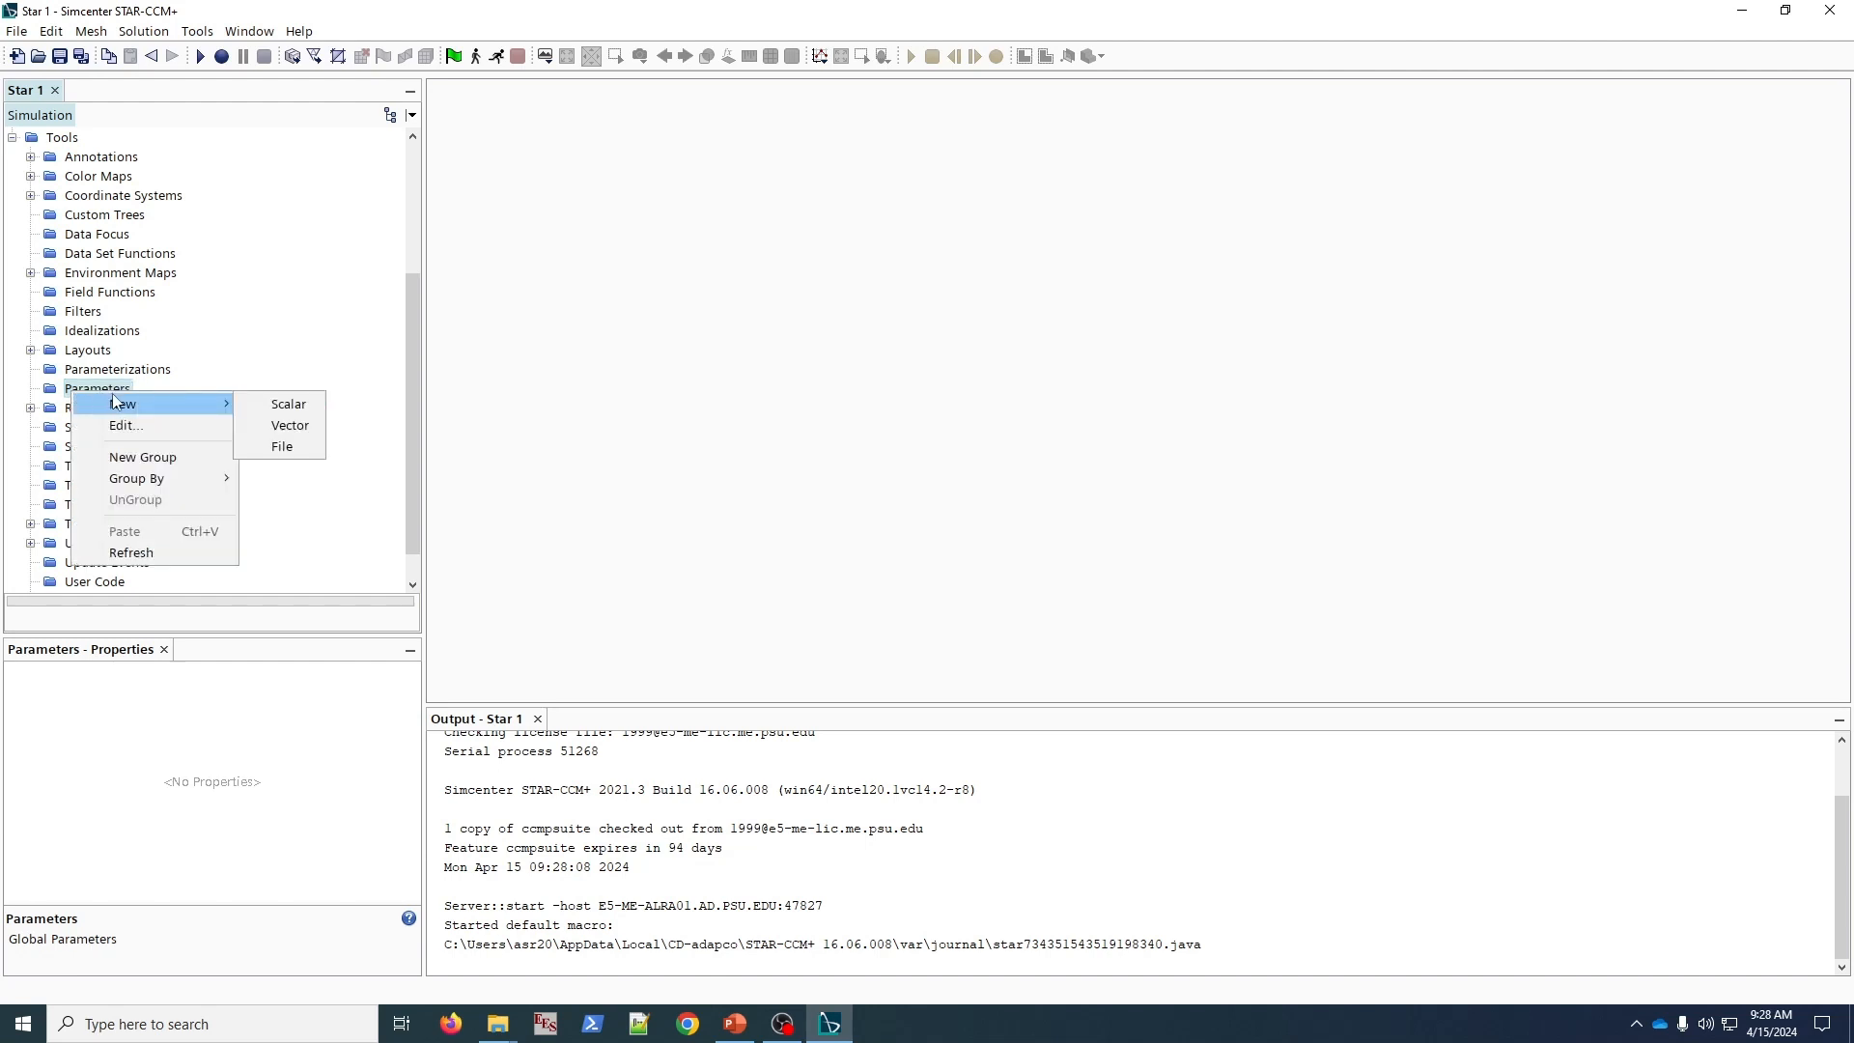
pyautogui.click(271, 403)
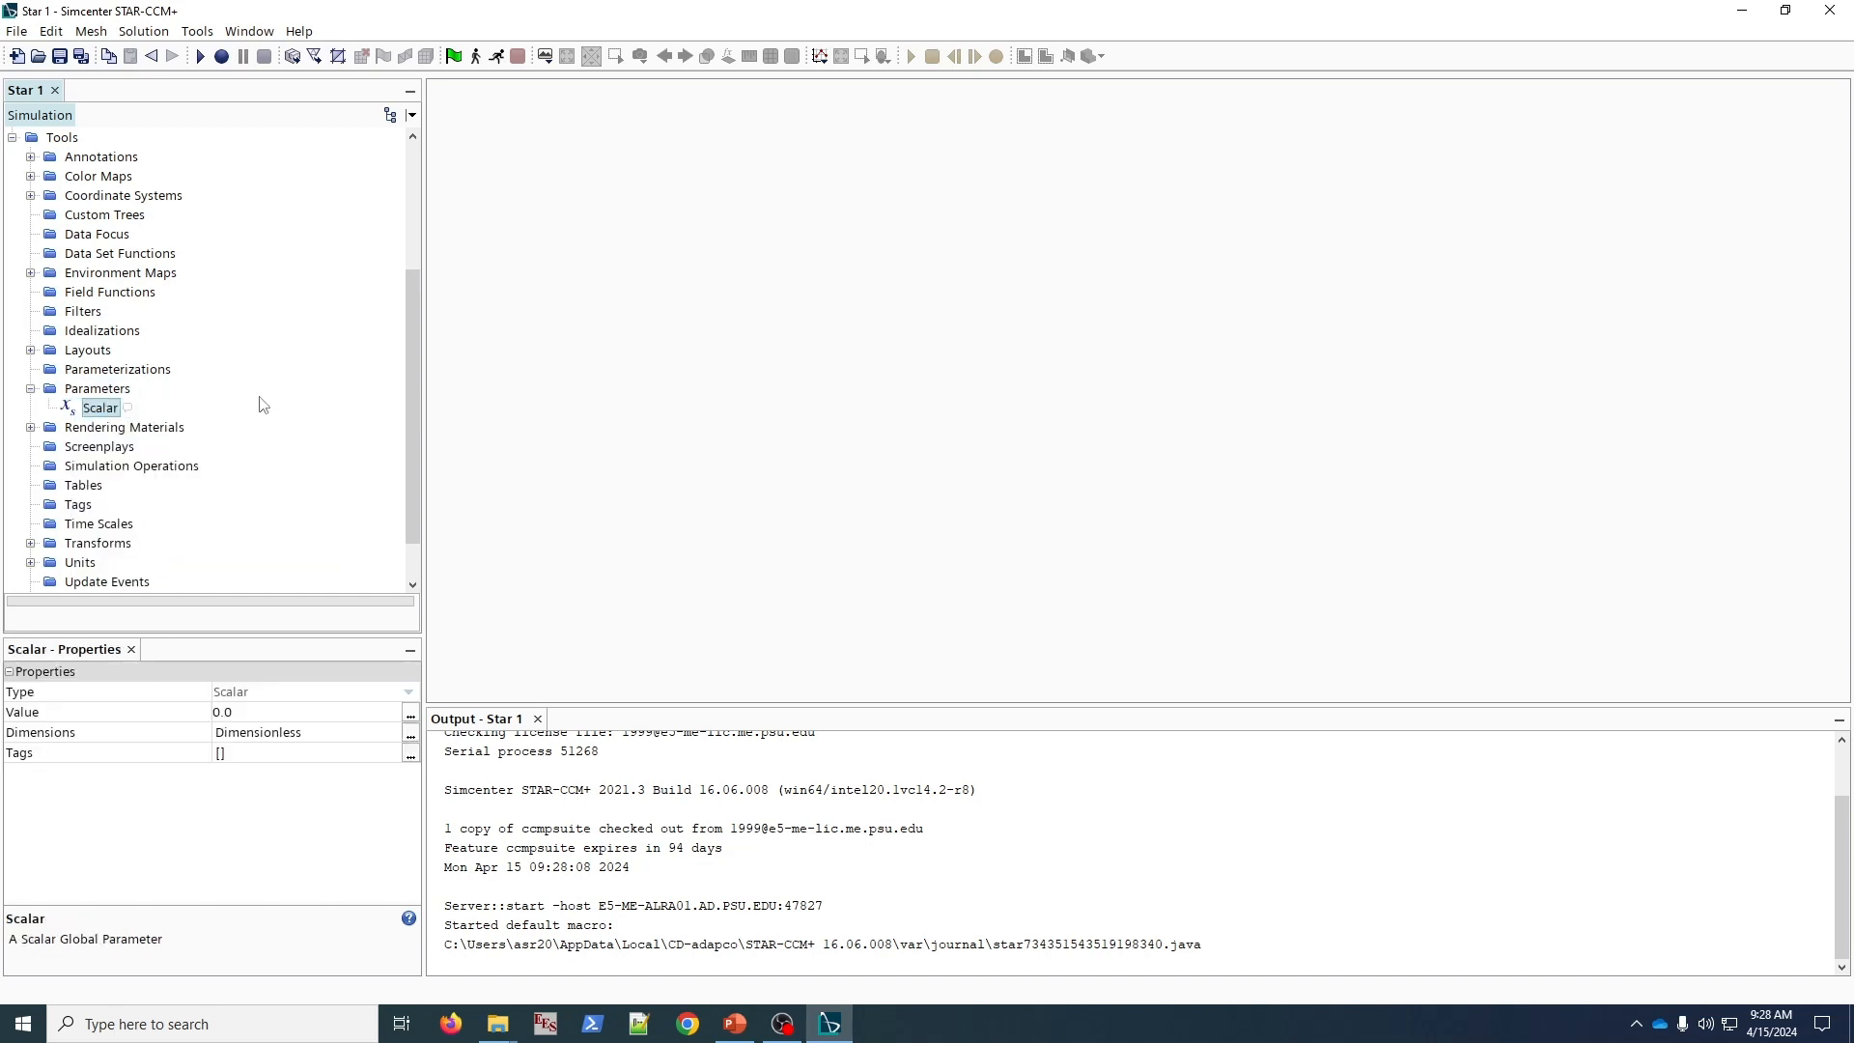
pyautogui.click(103, 413)
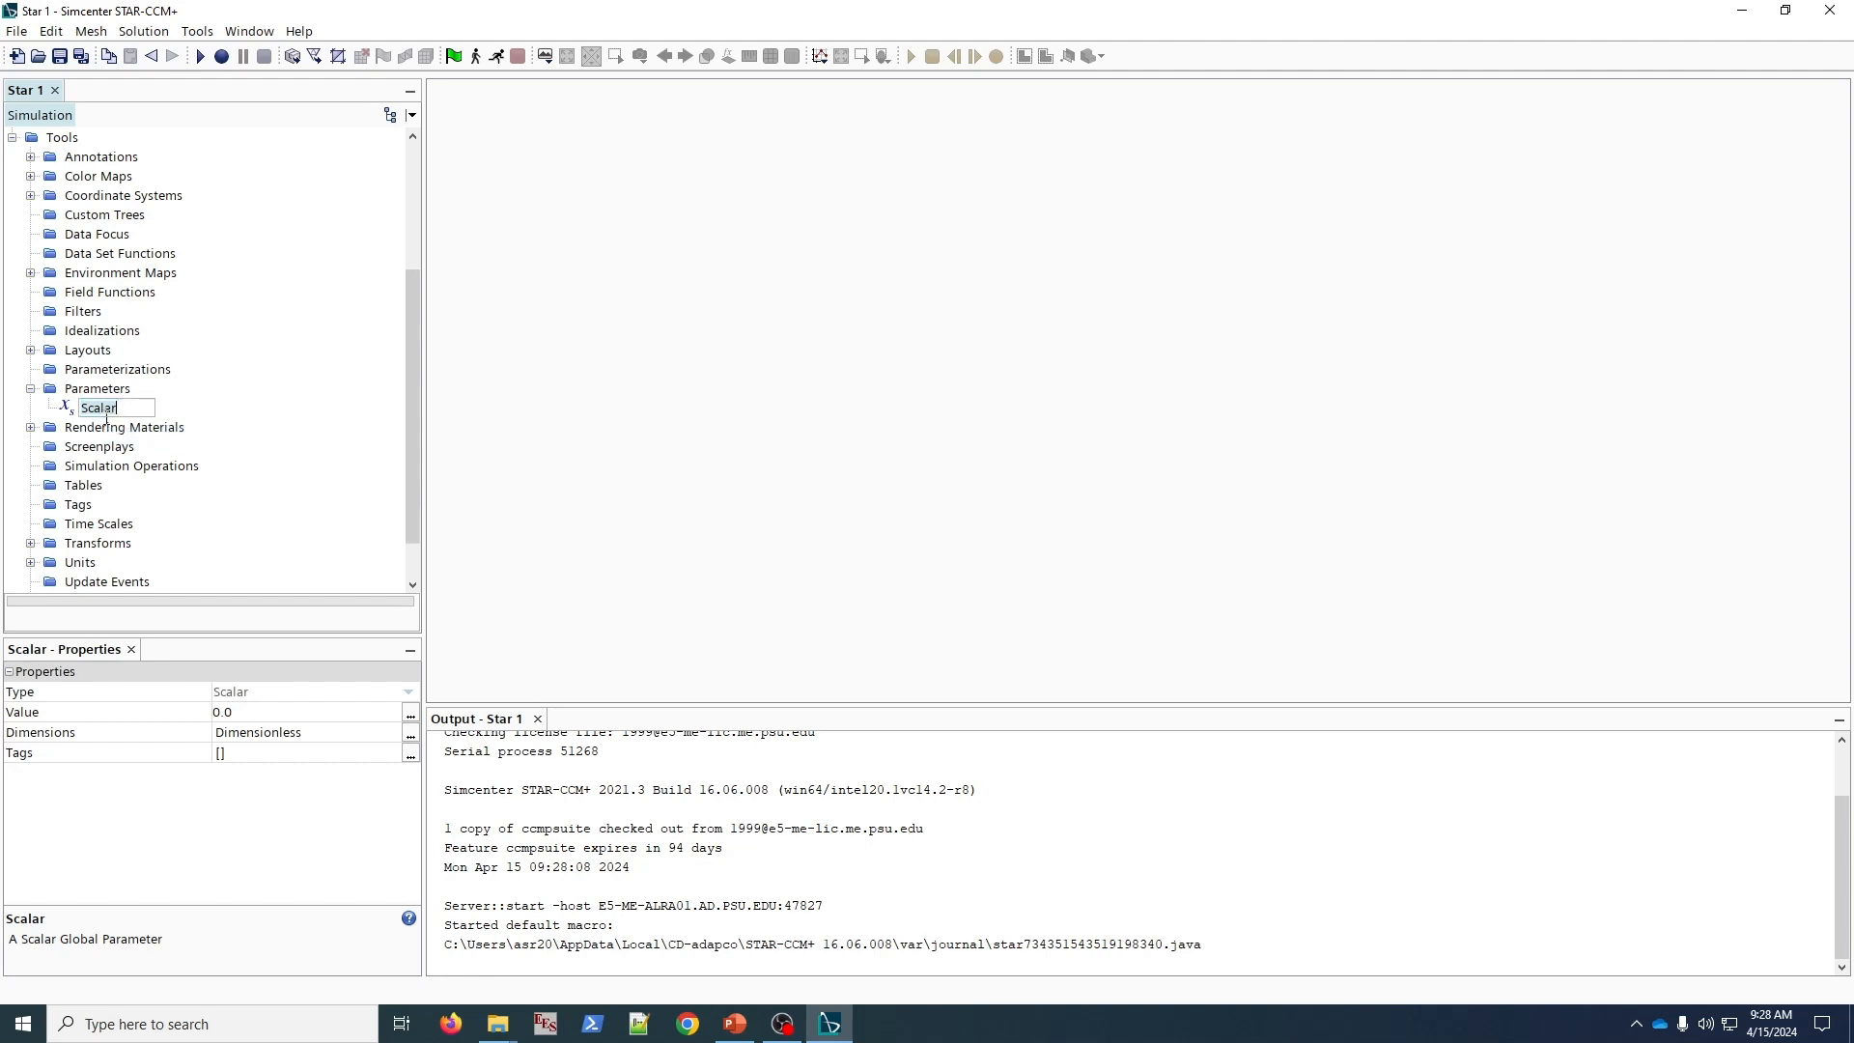
pyautogui.write('R_i')
pyautogui.press('Return')
# - Give R_i a length dimension with exponent 1 and set its value to 0.01 m
pyautogui.click(410, 738)
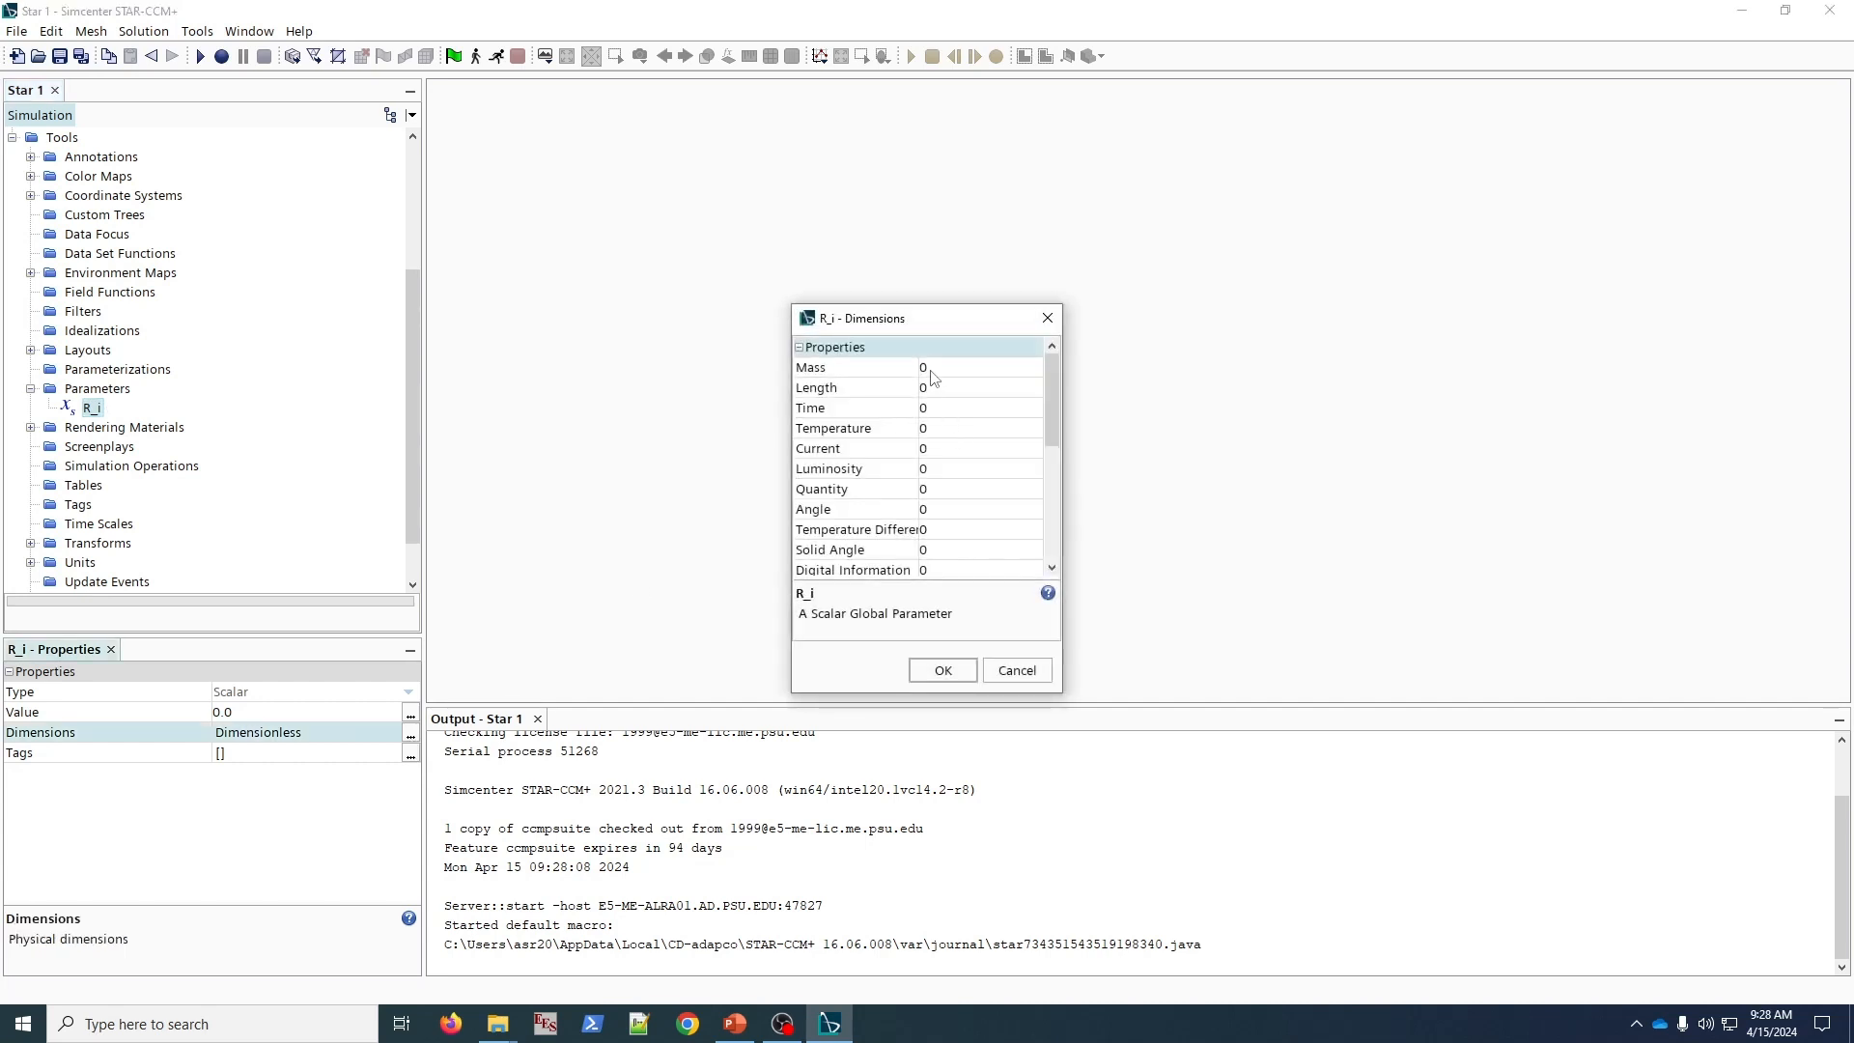
pyautogui.click(925, 390)
pyautogui.write('1')
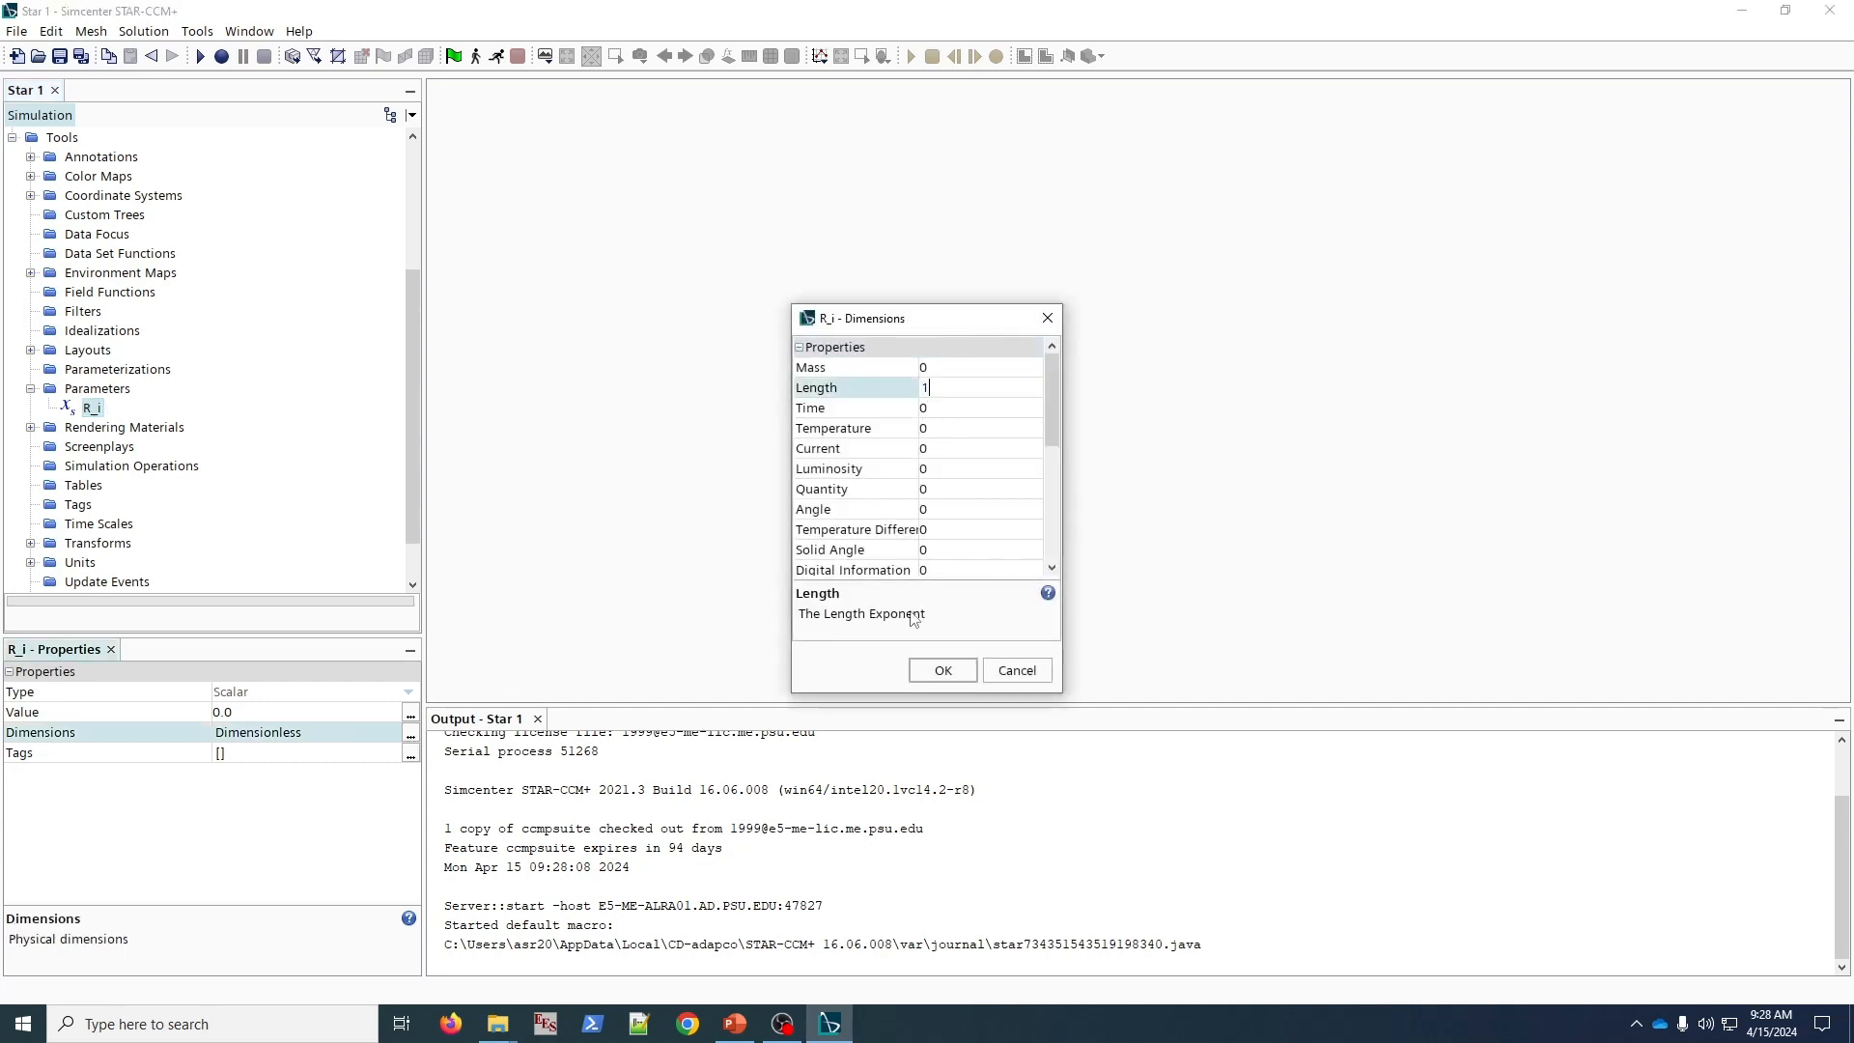
pyautogui.click(944, 670)
pyautogui.click(231, 712)
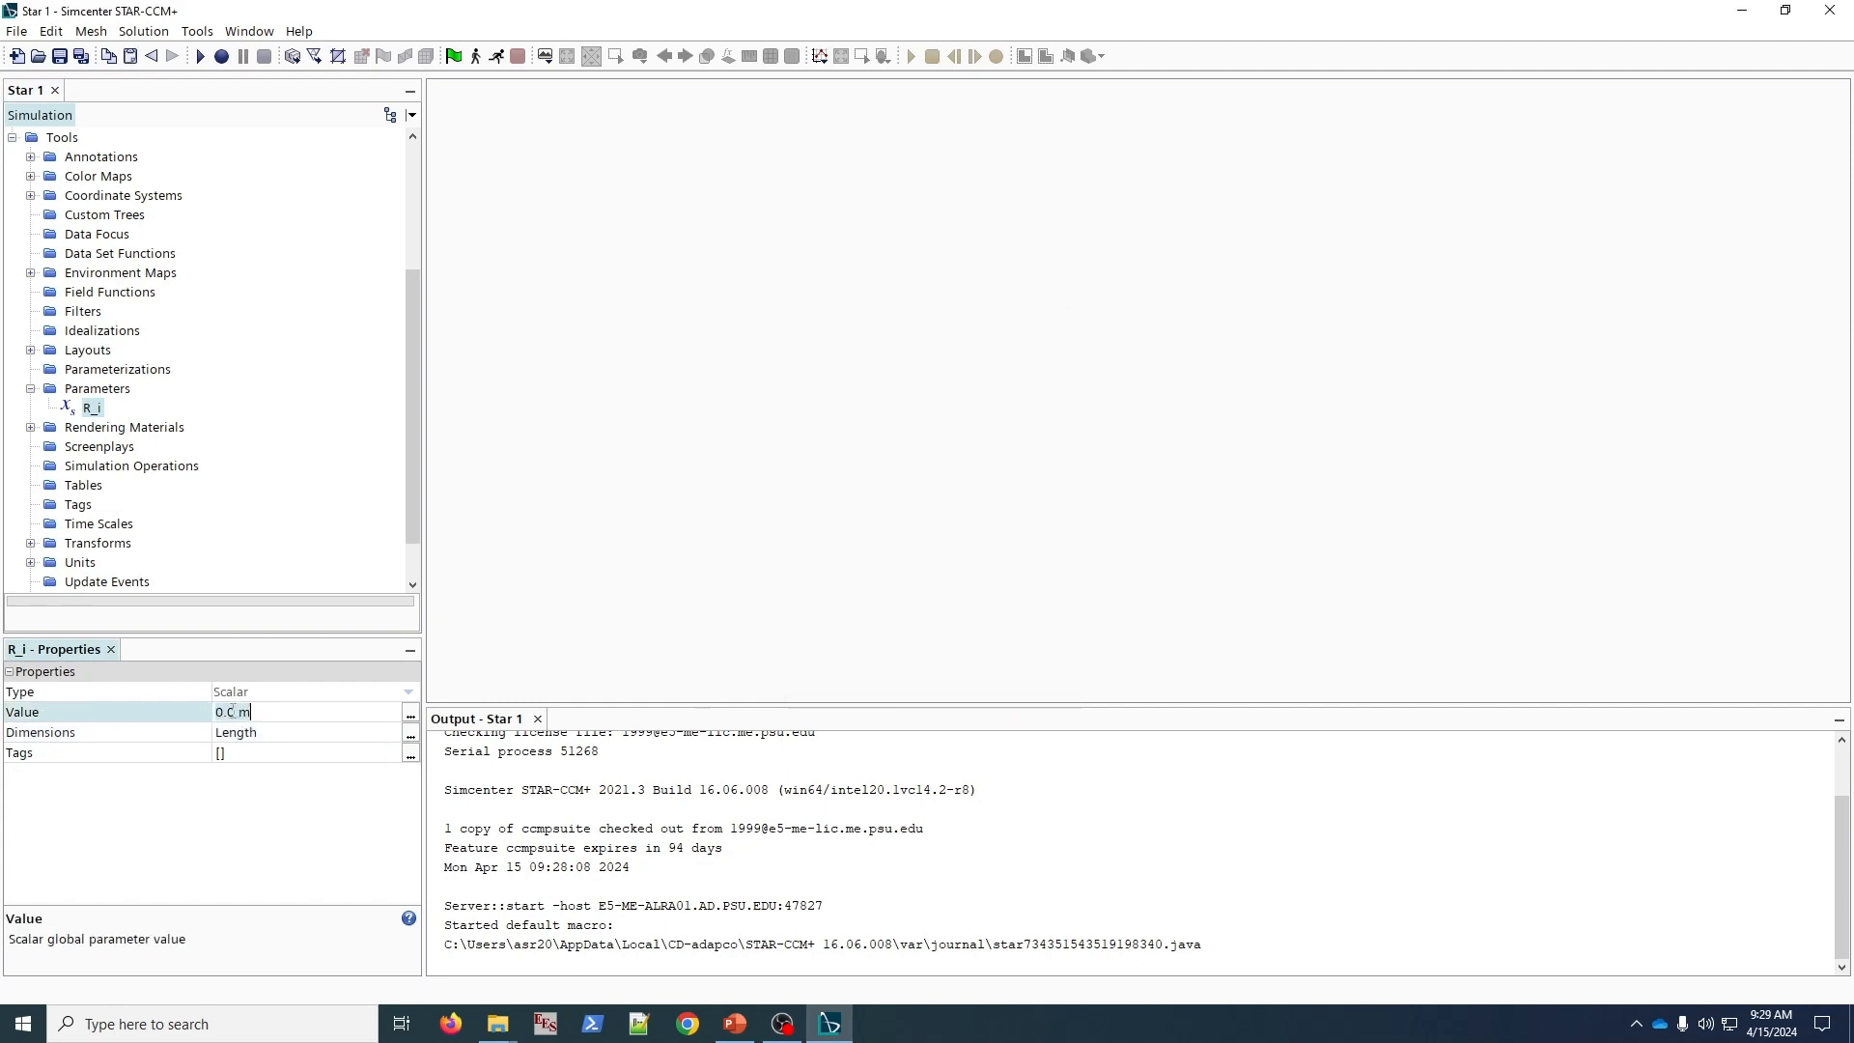
pyautogui.write('1')
pyautogui.press('Return')
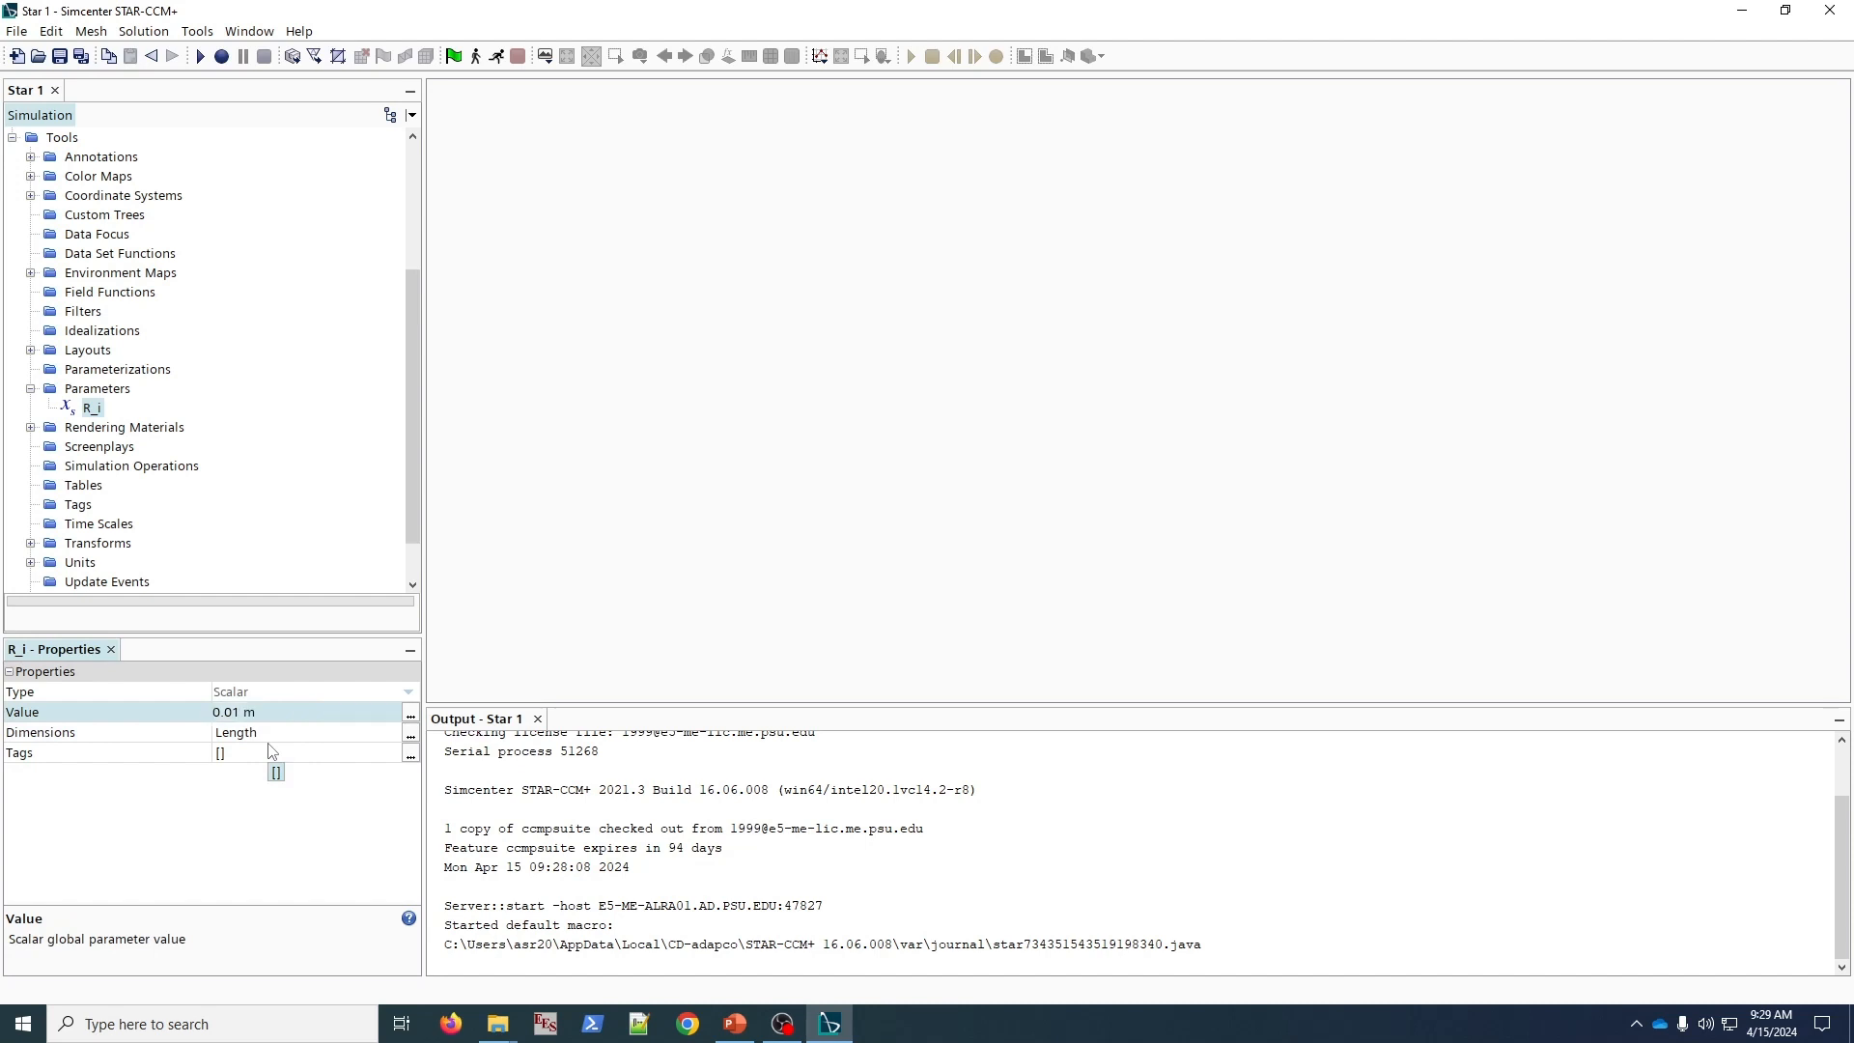
# - Add a second scalar global parameter and name it R_o
pyautogui.rightClick(98, 391)
pyautogui.moveTo(166, 406)
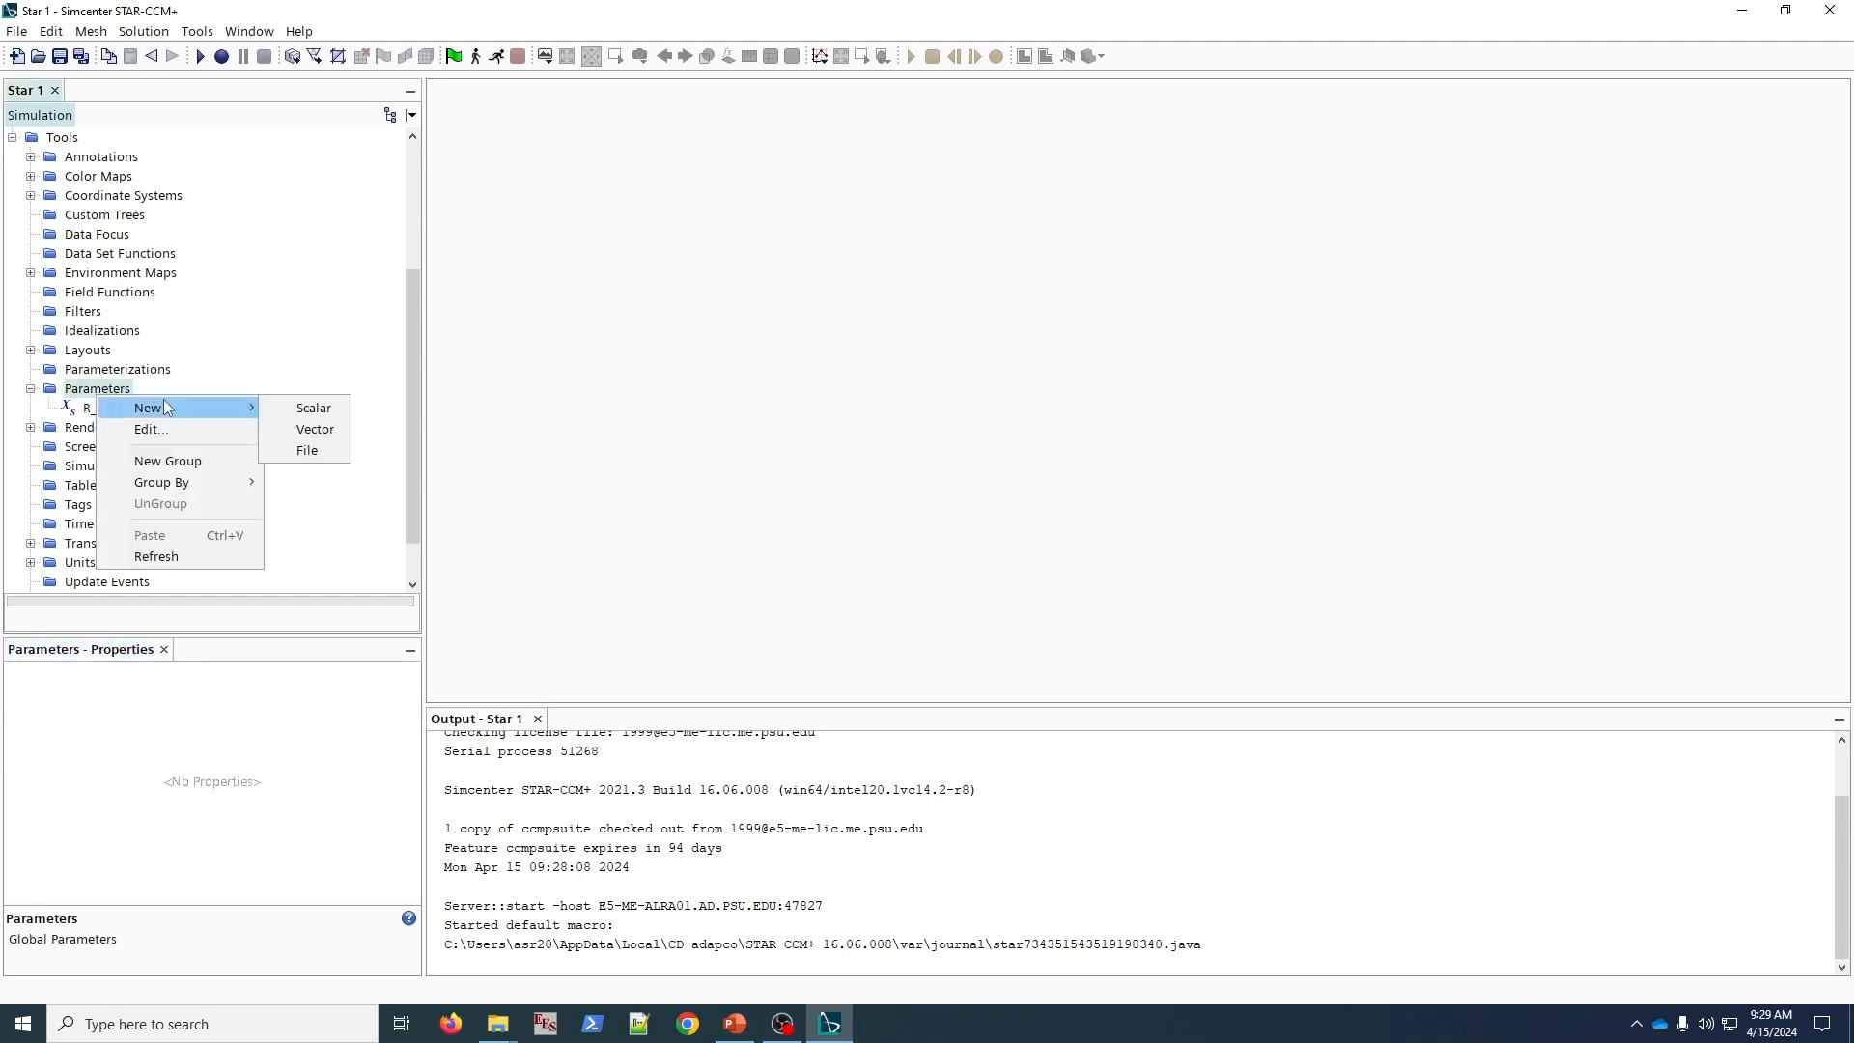
pyautogui.click(319, 407)
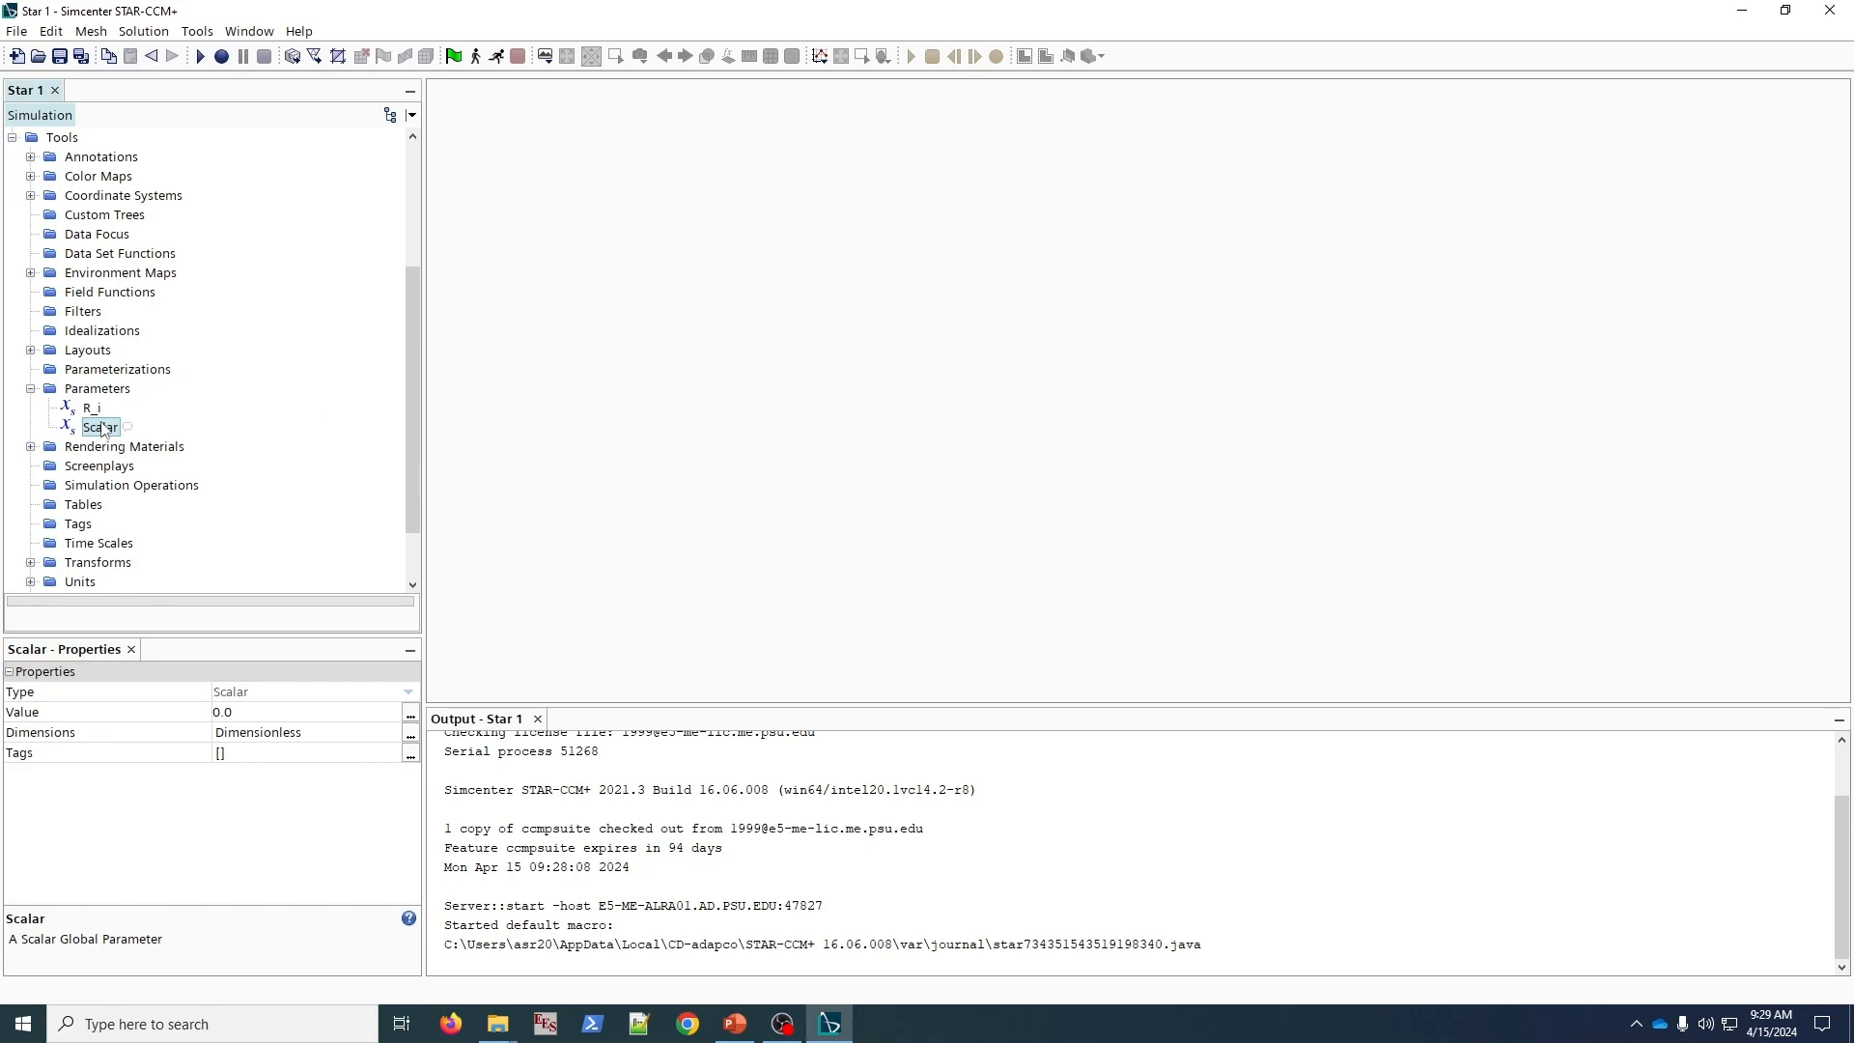
pyautogui.write('R_o')
pyautogui.press('Return')
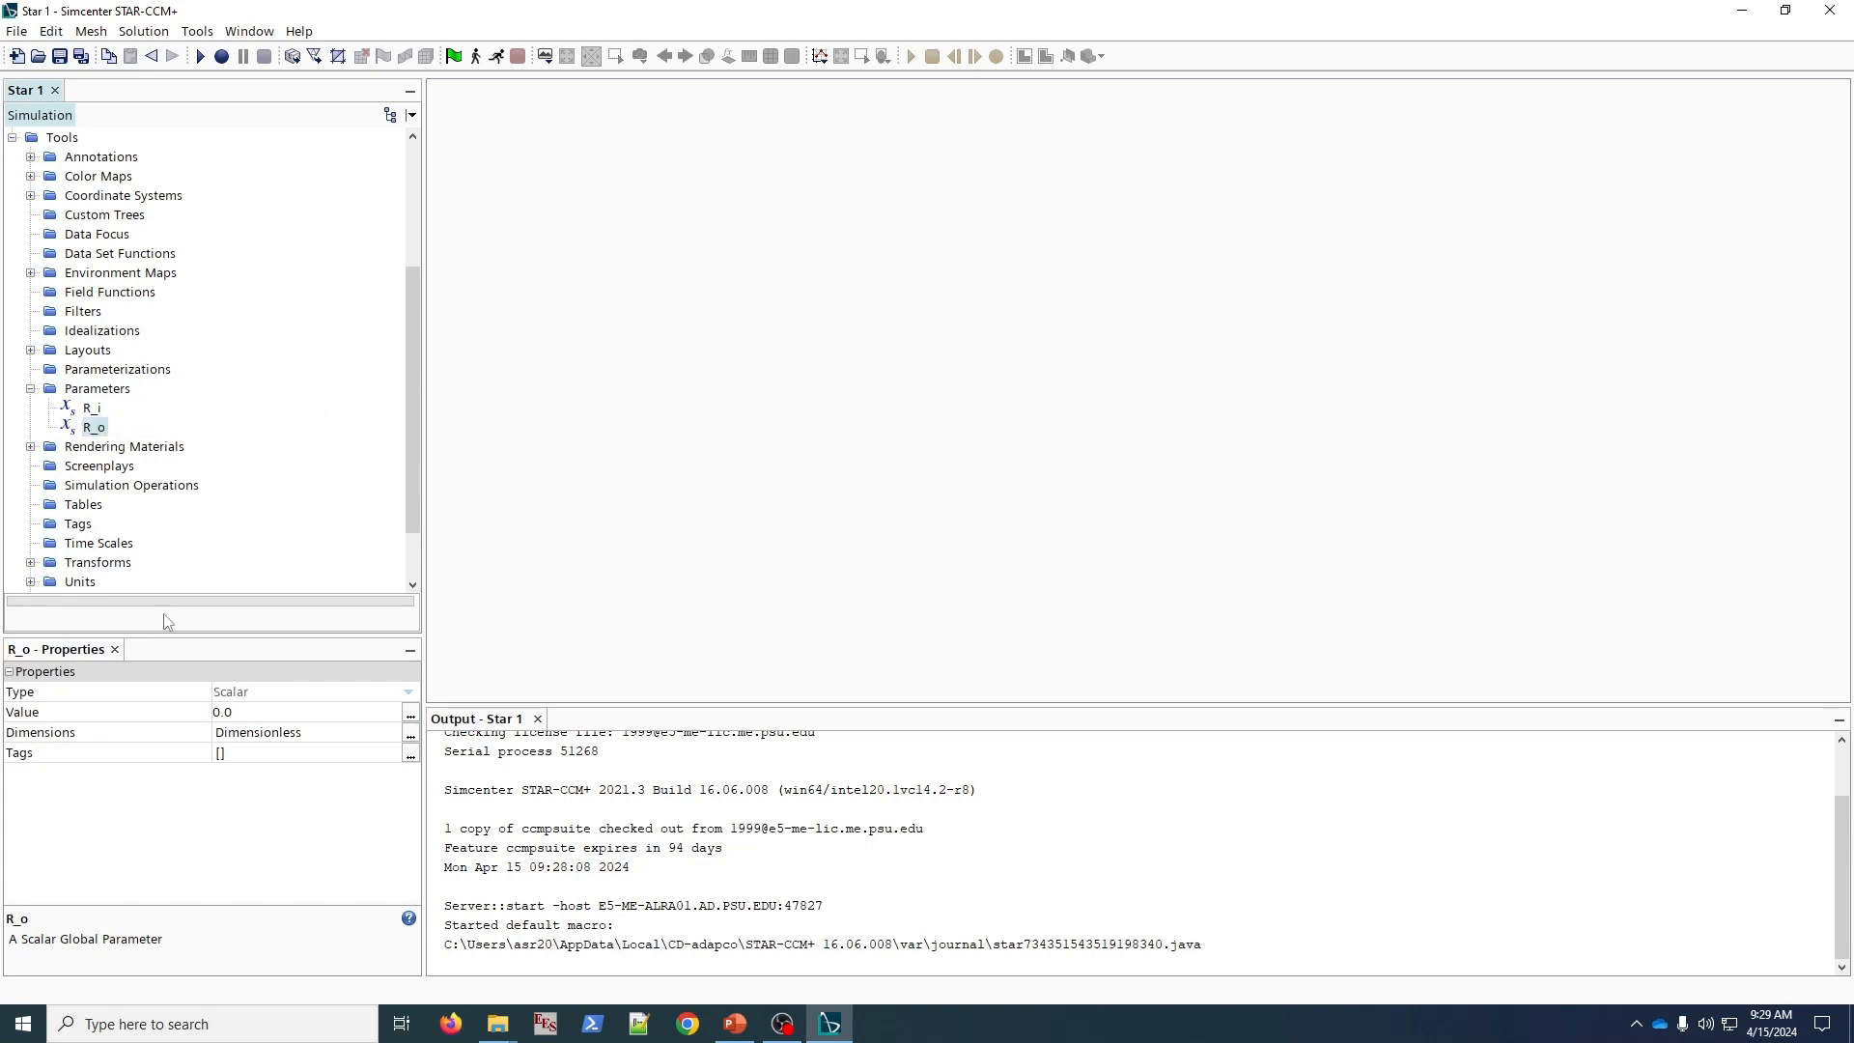
# - Set the value of R_o to 0.02 and give the parameter a length dimension
pyautogui.click(410, 714)
pyautogui.click(957, 366)
pyautogui.write('0.02')
pyautogui.click(993, 388)
pyautogui.click(271, 734)
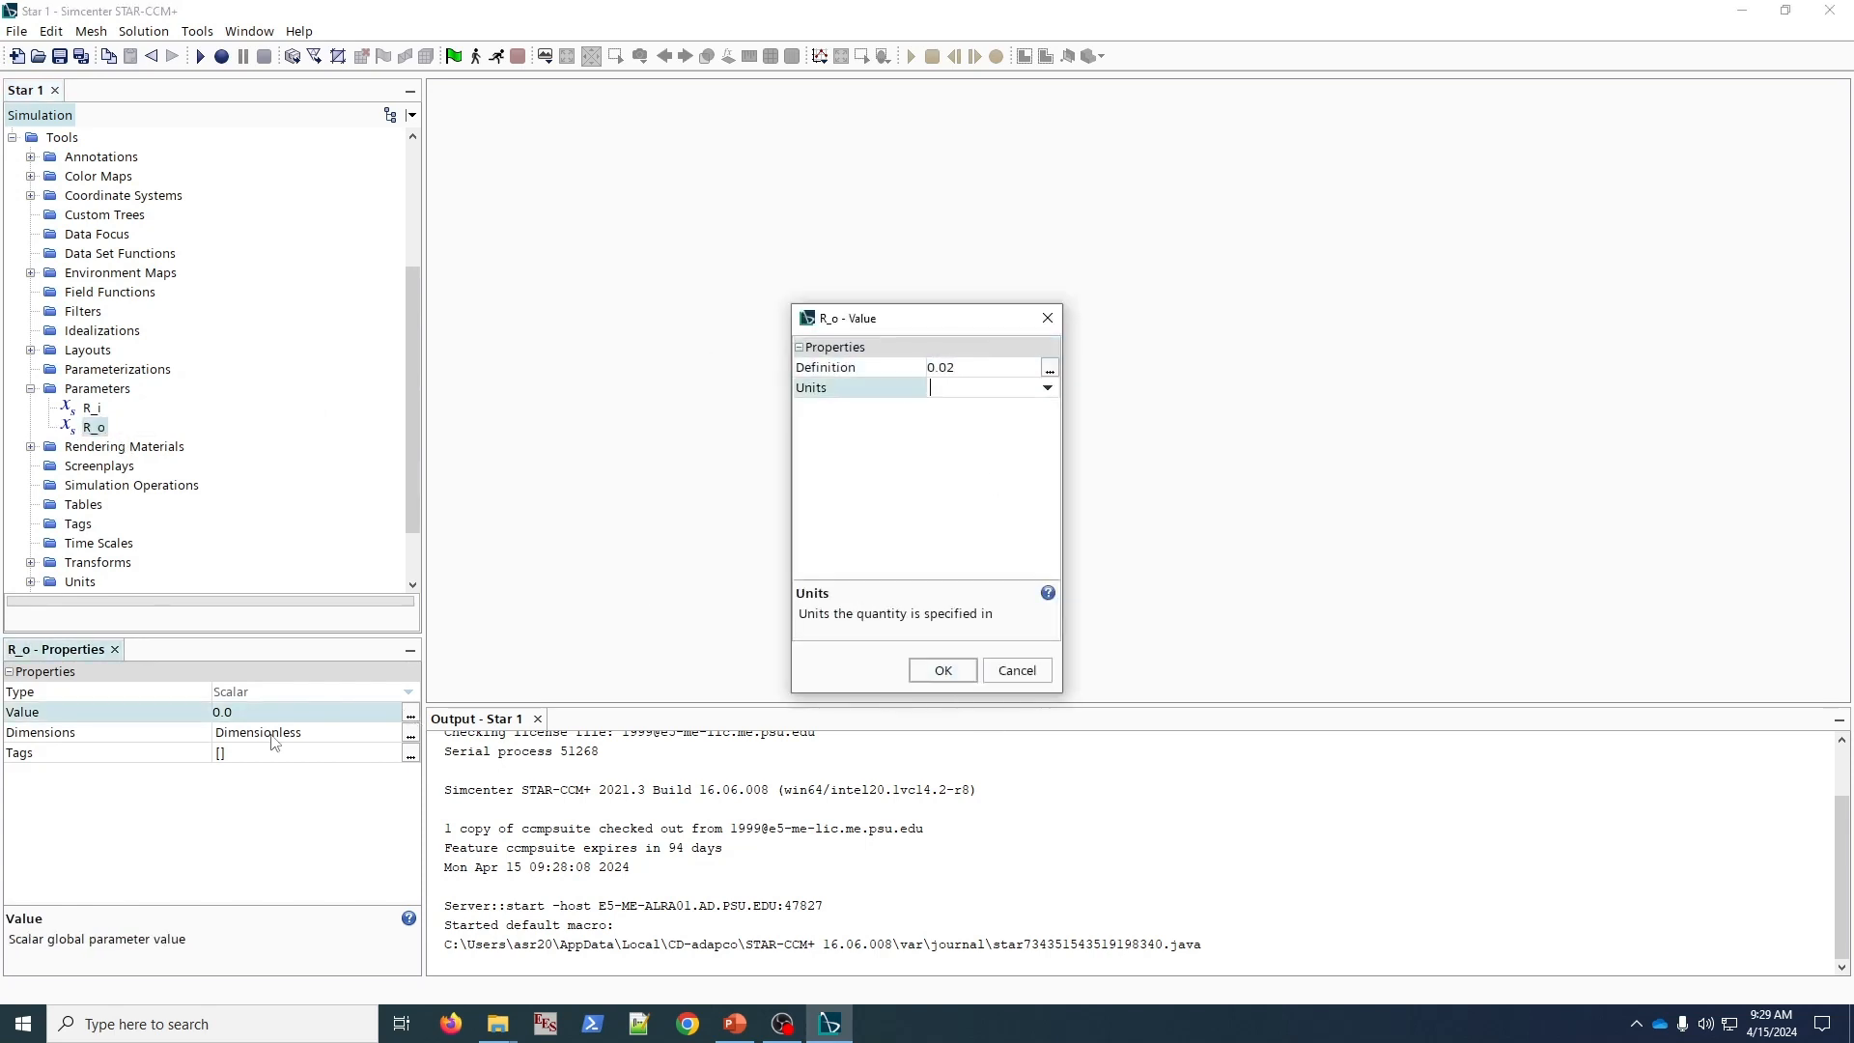
pyautogui.click(938, 672)
pyautogui.click(411, 734)
pyautogui.click(928, 386)
pyautogui.click(943, 670)
# - Add another scalar global parameter and name it T_H
pyautogui.rightClick(118, 388)
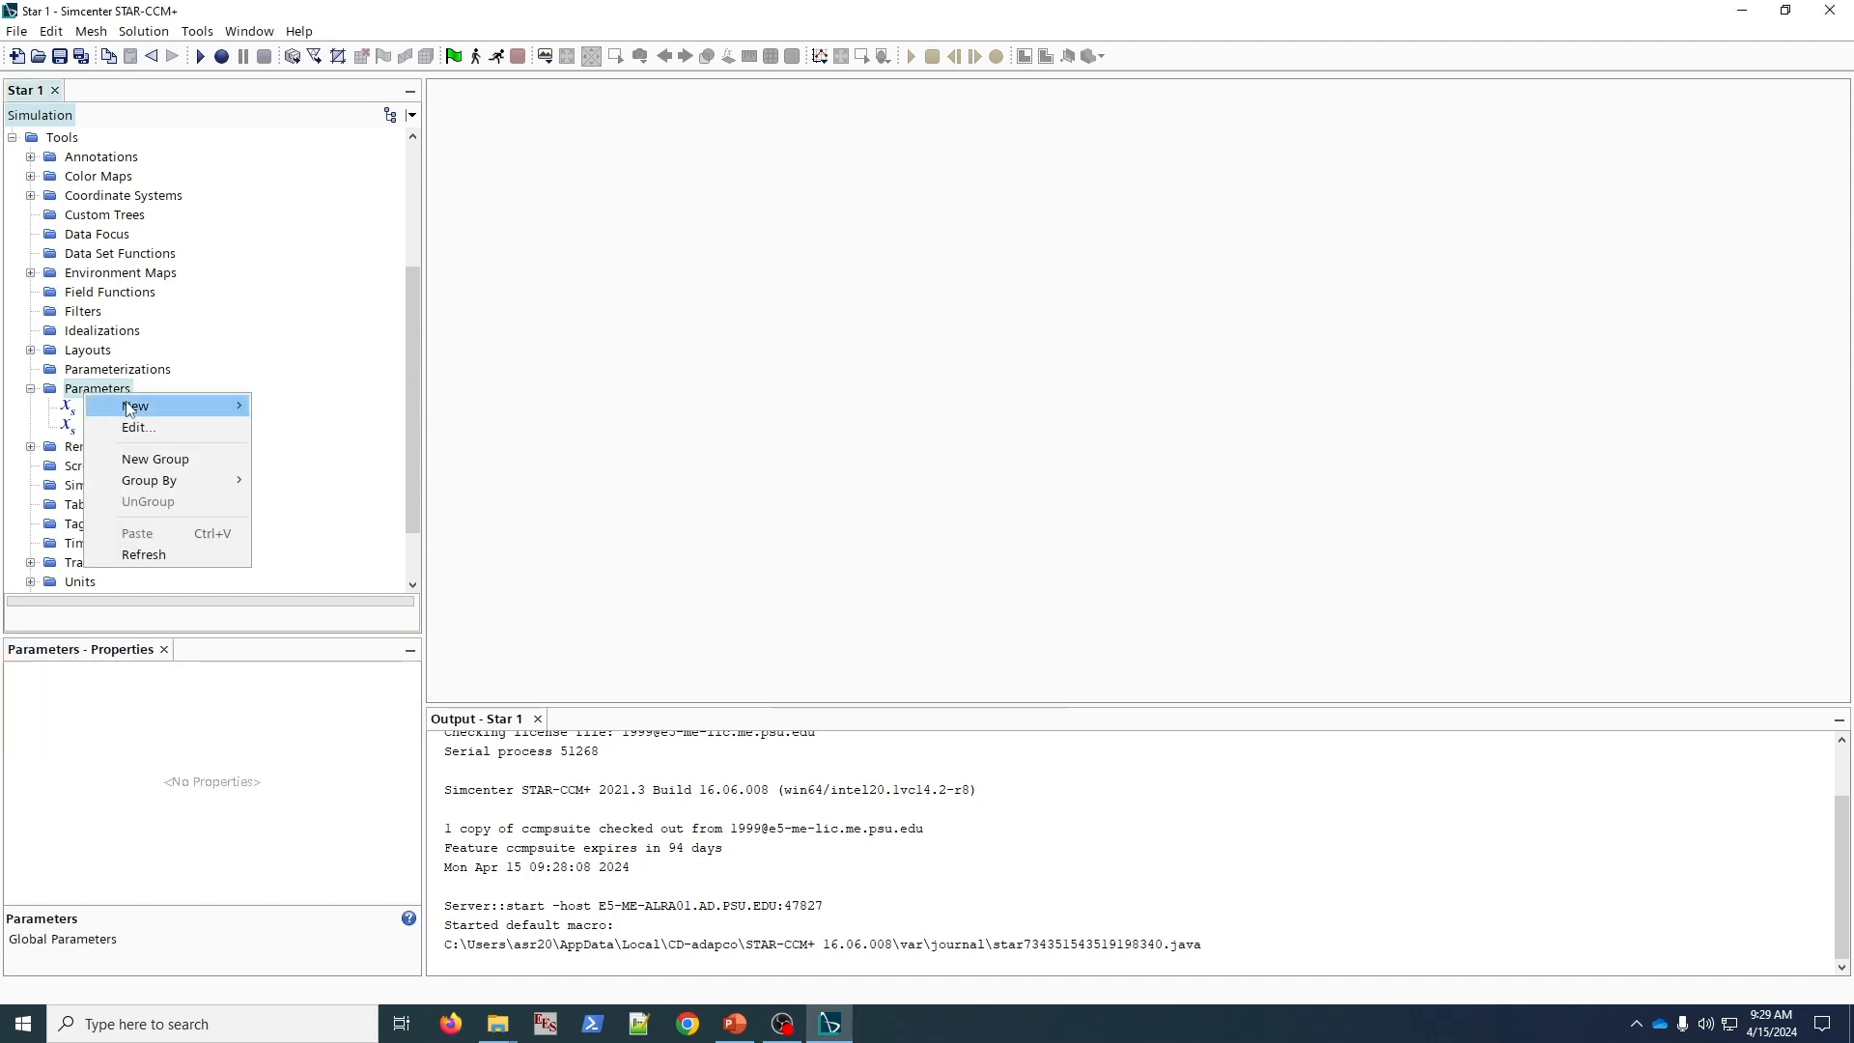
pyautogui.moveTo(193, 404)
pyautogui.click(310, 407)
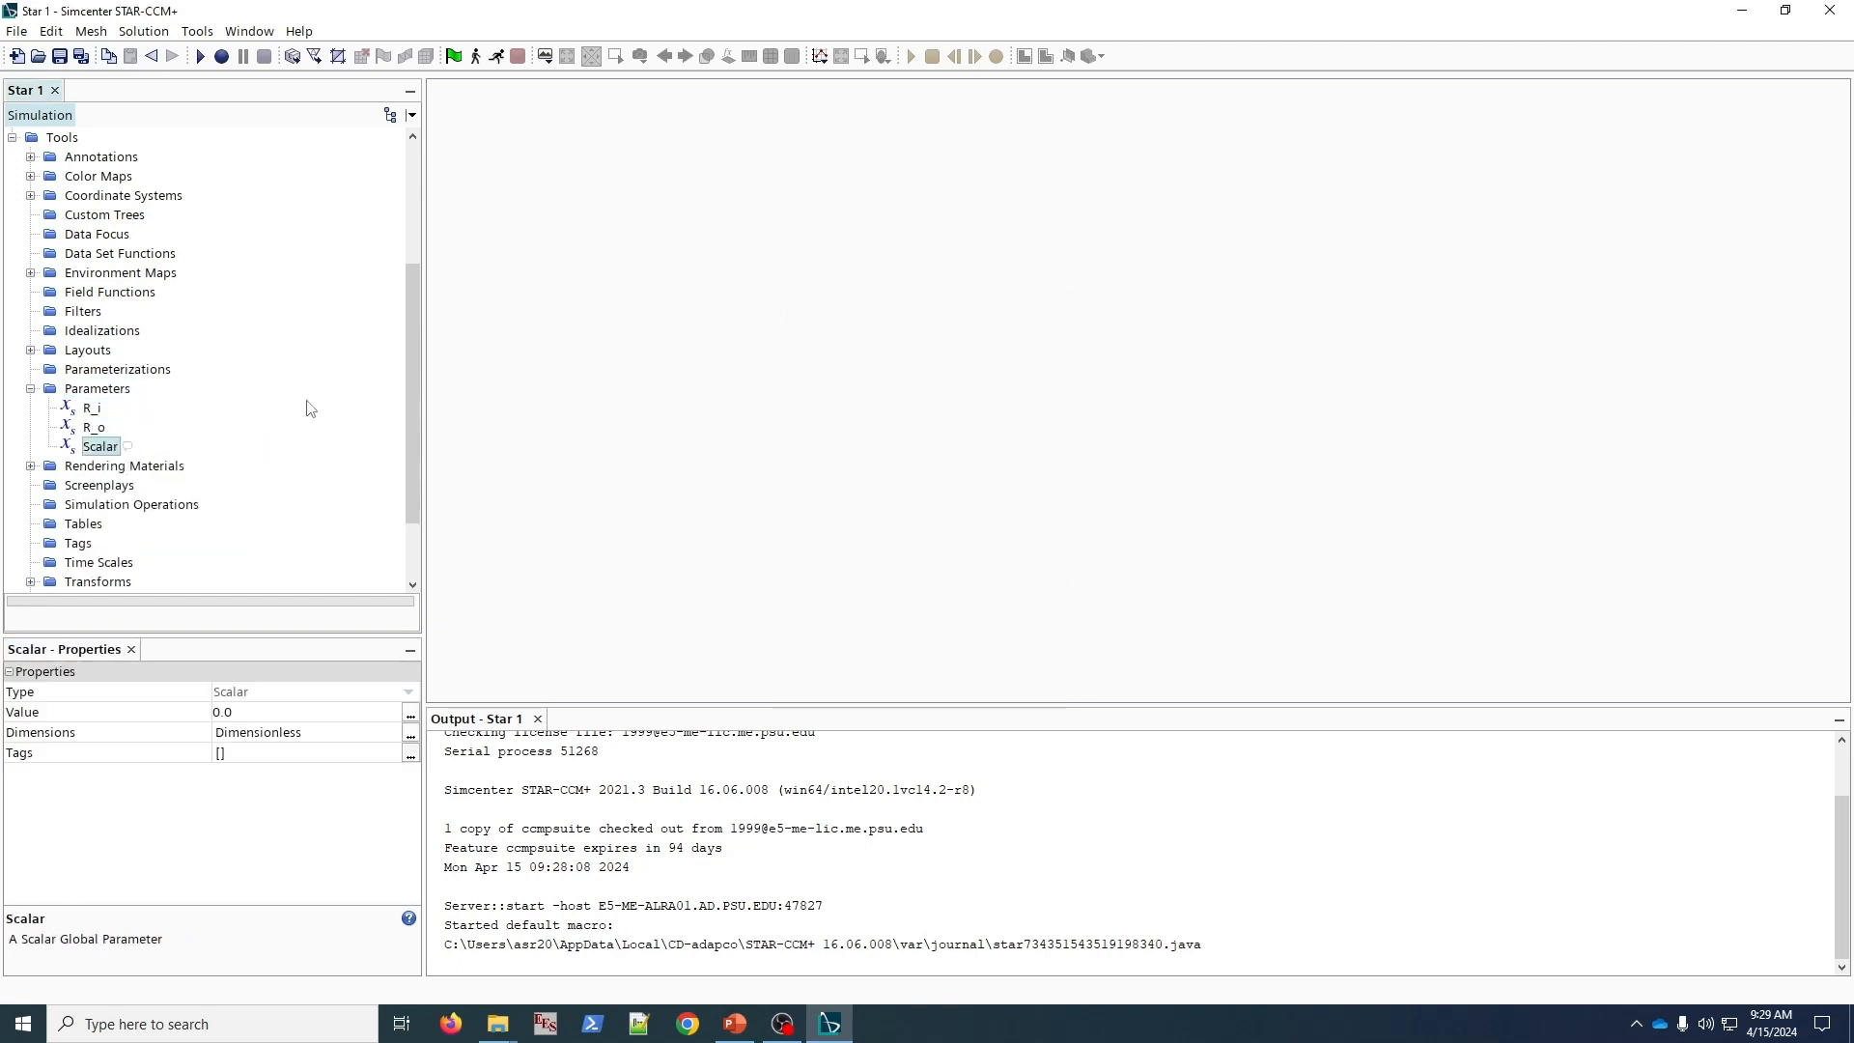
pyautogui.click(97, 450)
pyautogui.write('T_H')
pyautogui.press('Return')
# - Give T_H a temperature dimension with exponent 1 and set its value to 350
pyautogui.click(410, 735)
pyautogui.click(951, 428)
pyautogui.write('1')
pyautogui.click(942, 668)
pyautogui.click(306, 711)
pyautogui.write('350')
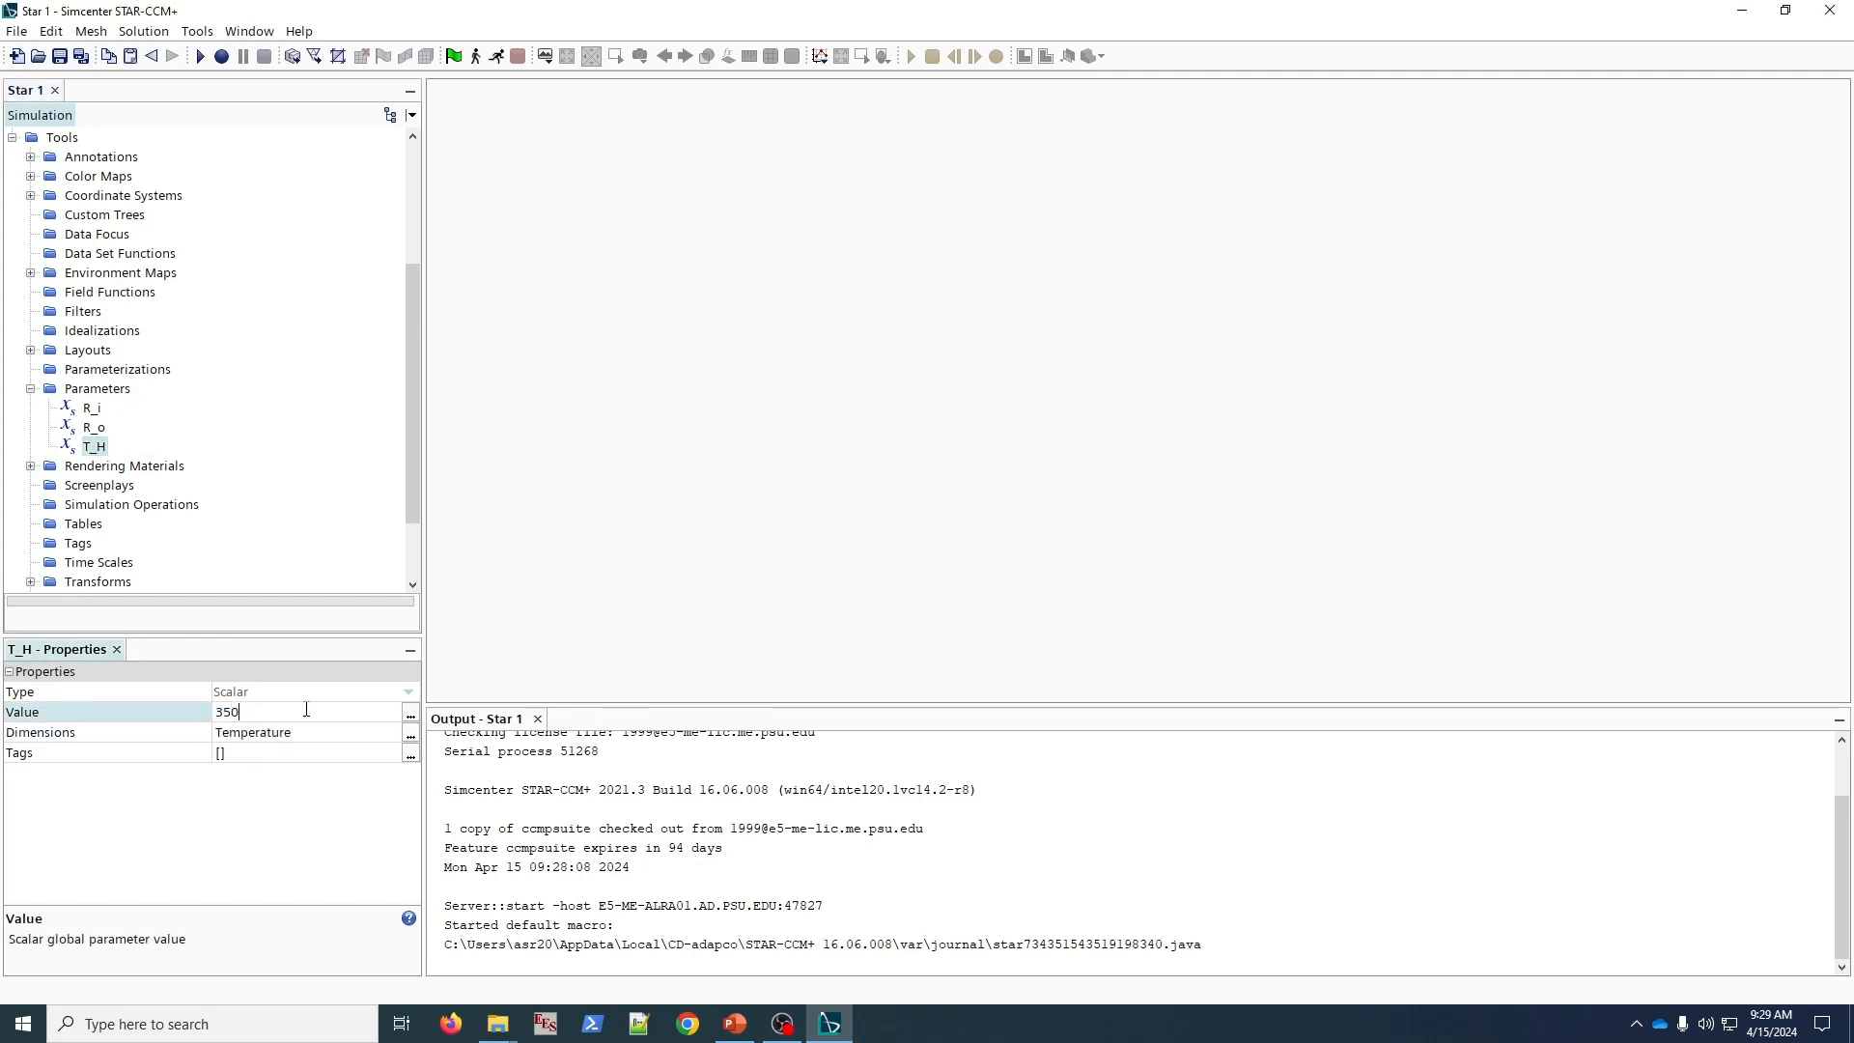
pyautogui.press('Return')
# - Add a fourth scalar global parameter and name it T_C
pyautogui.rightClick(87, 391)
pyautogui.moveTo(166, 409)
pyautogui.click(298, 406)
pyautogui.click(100, 449)
pyautogui.write('T_C')
pyautogui.press('Return')
# - Set the value of T_C to 300 and give it a temperature dimension with exponent 1
pyautogui.click(389, 712)
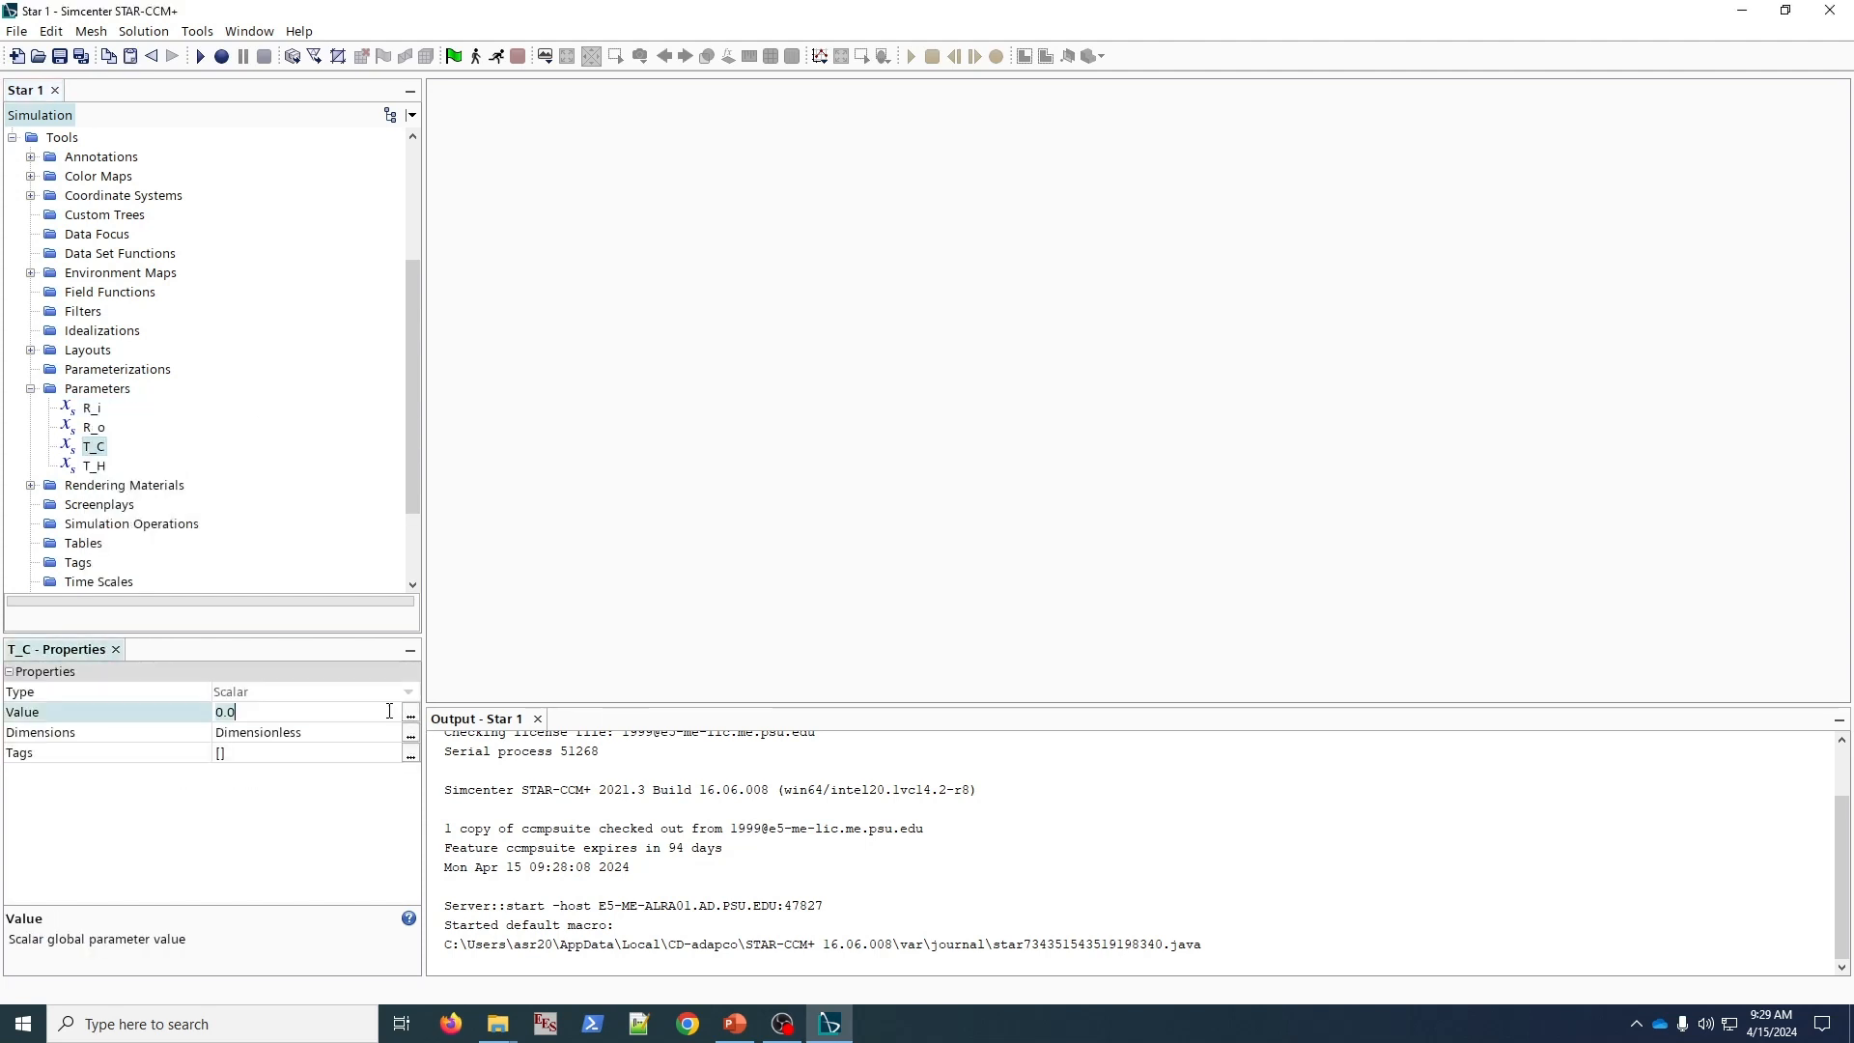
pyautogui.write('300')
pyautogui.press('Return')
pyautogui.click(410, 734)
pyautogui.click(951, 428)
pyautogui.write('1')
pyautogui.click(943, 667)
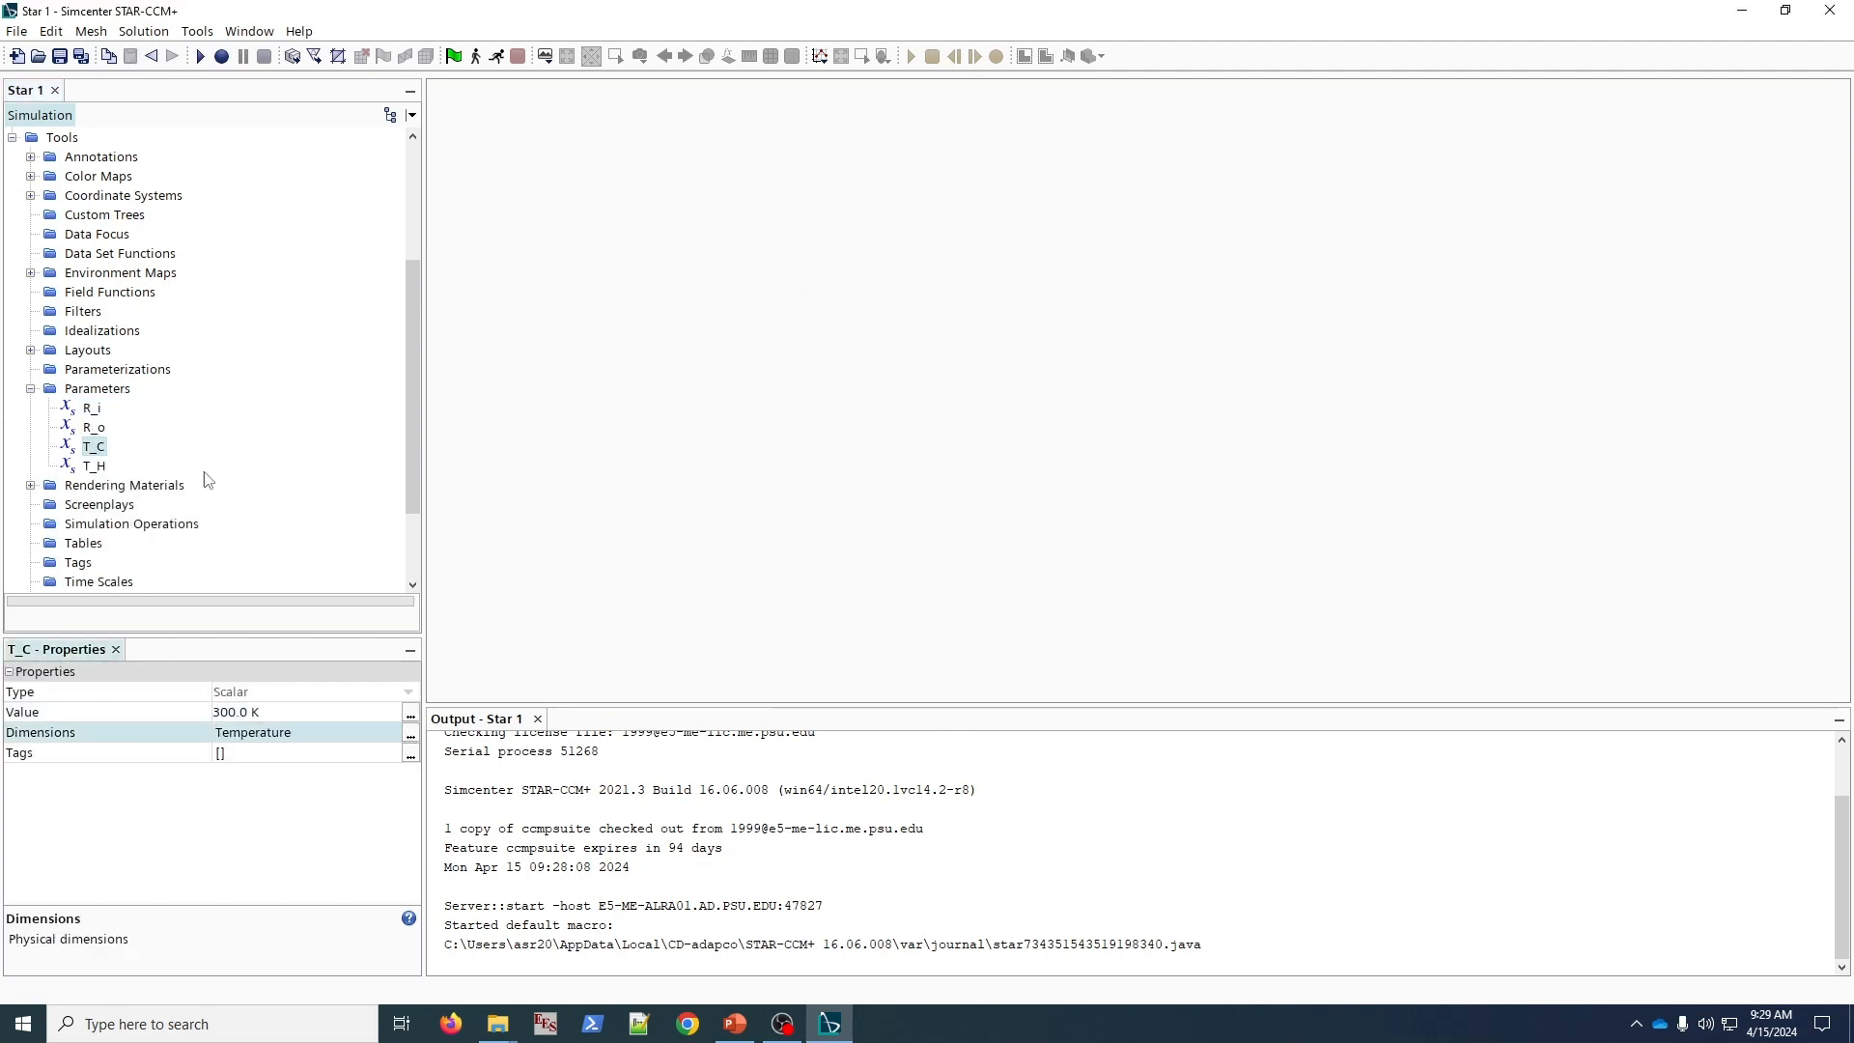
# - Start saving the simulation and browse to the Quiz 2 - CFD folder as its location
pyautogui.click(16, 33)
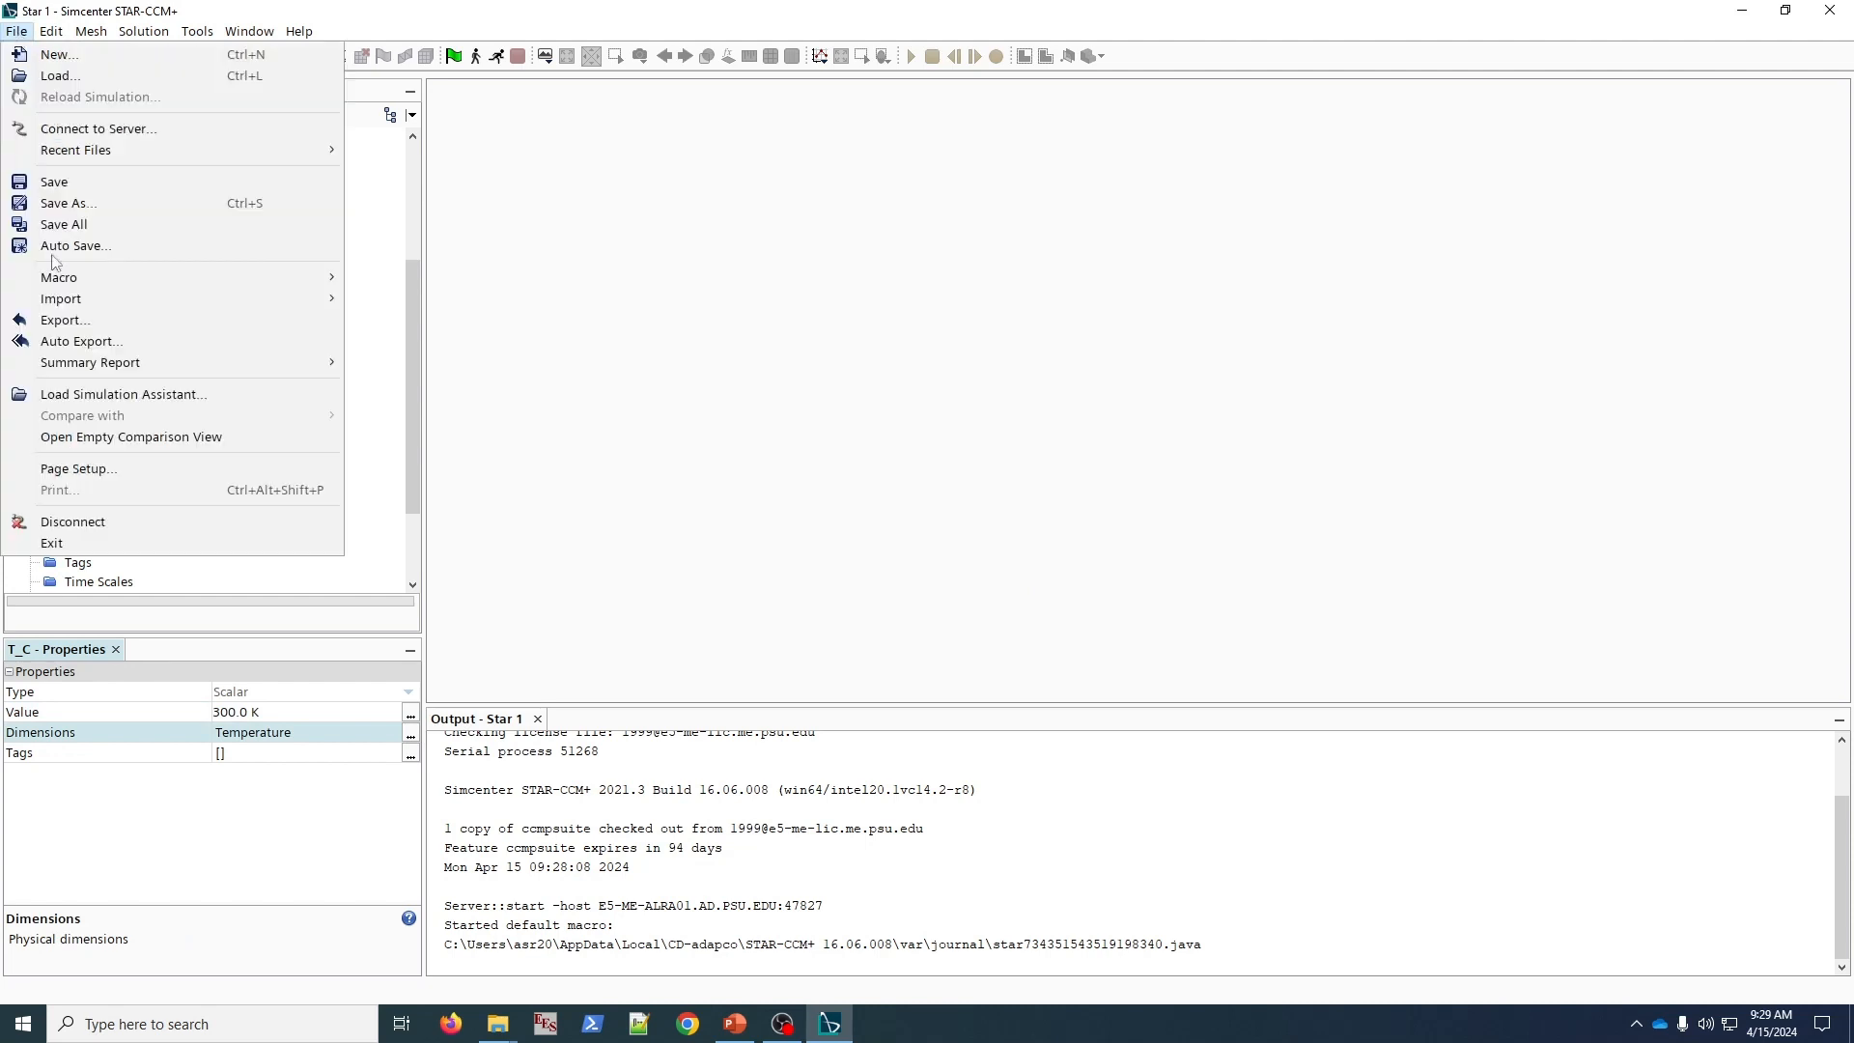
pyautogui.click(110, 188)
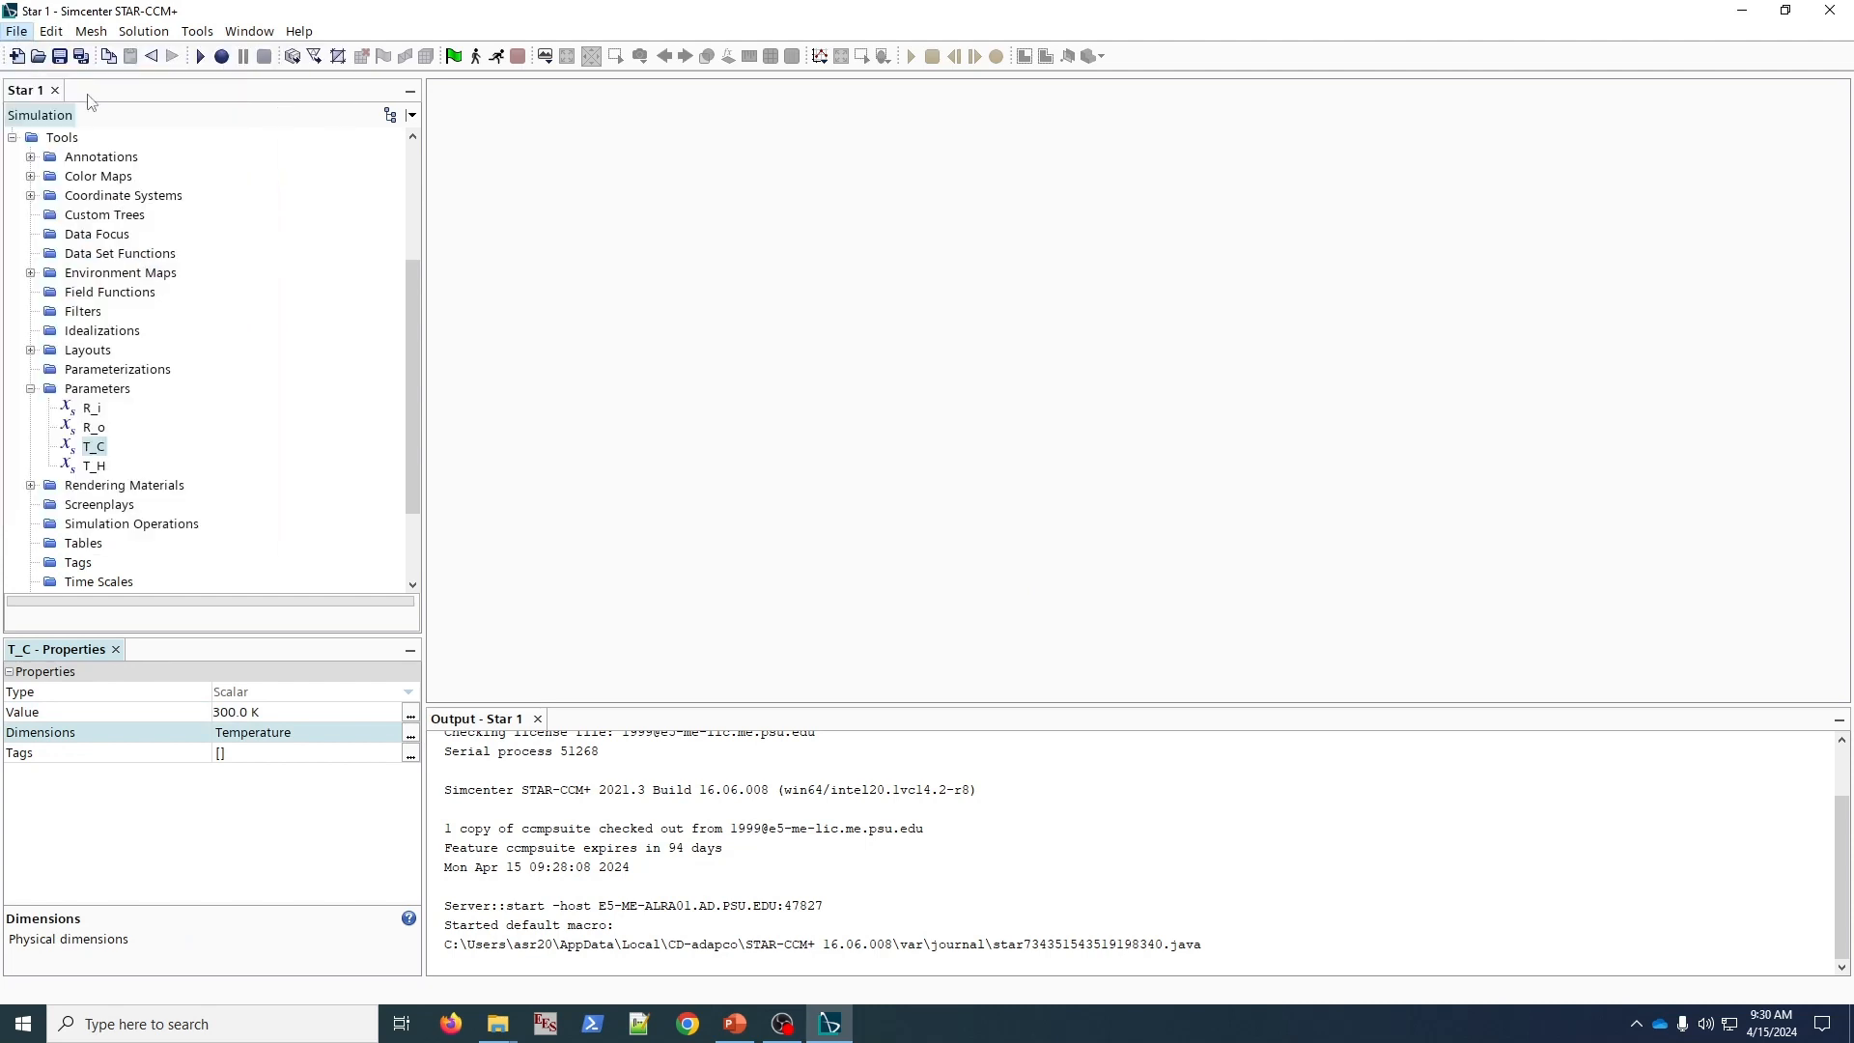
pyautogui.click(898, 348)
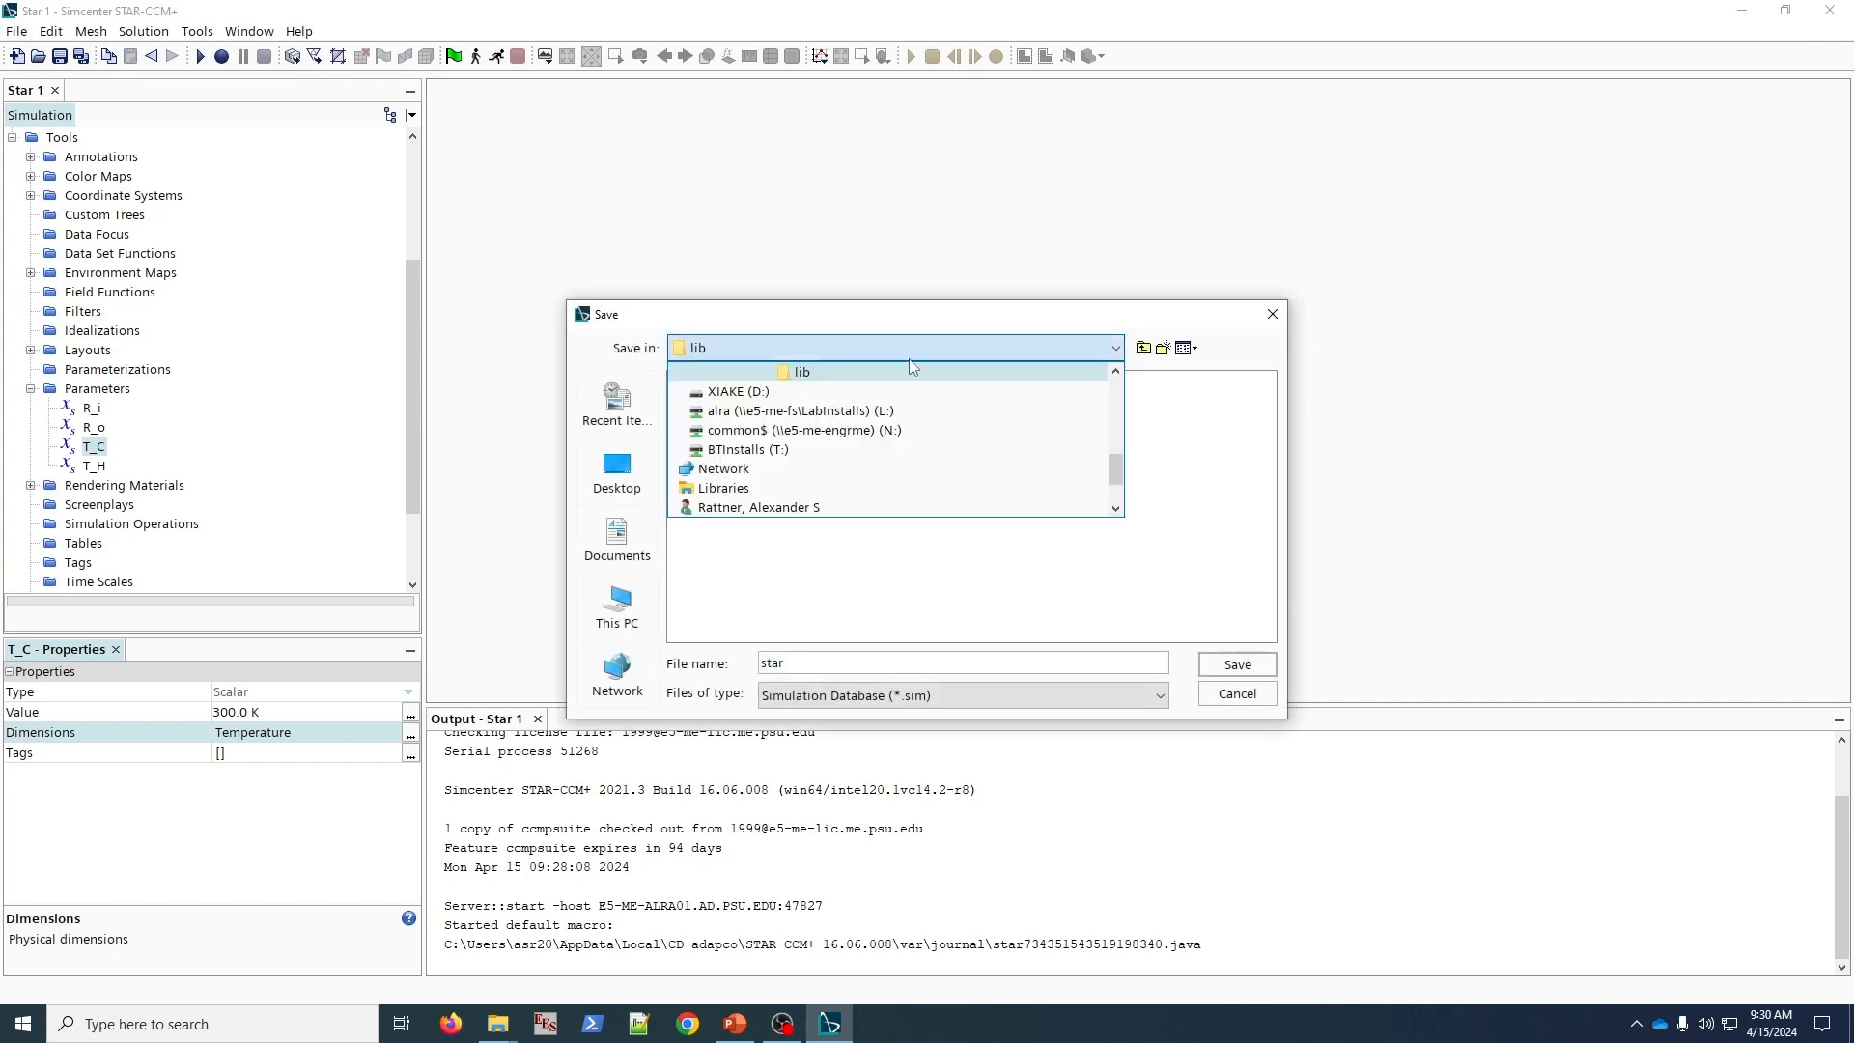
pyautogui.scroll(-2, 816, 473)
pyautogui.click(817, 471)
pyautogui.doubleClick(888, 520)
pyautogui.doubleClick(763, 480)
pyautogui.doubleClick(717, 439)
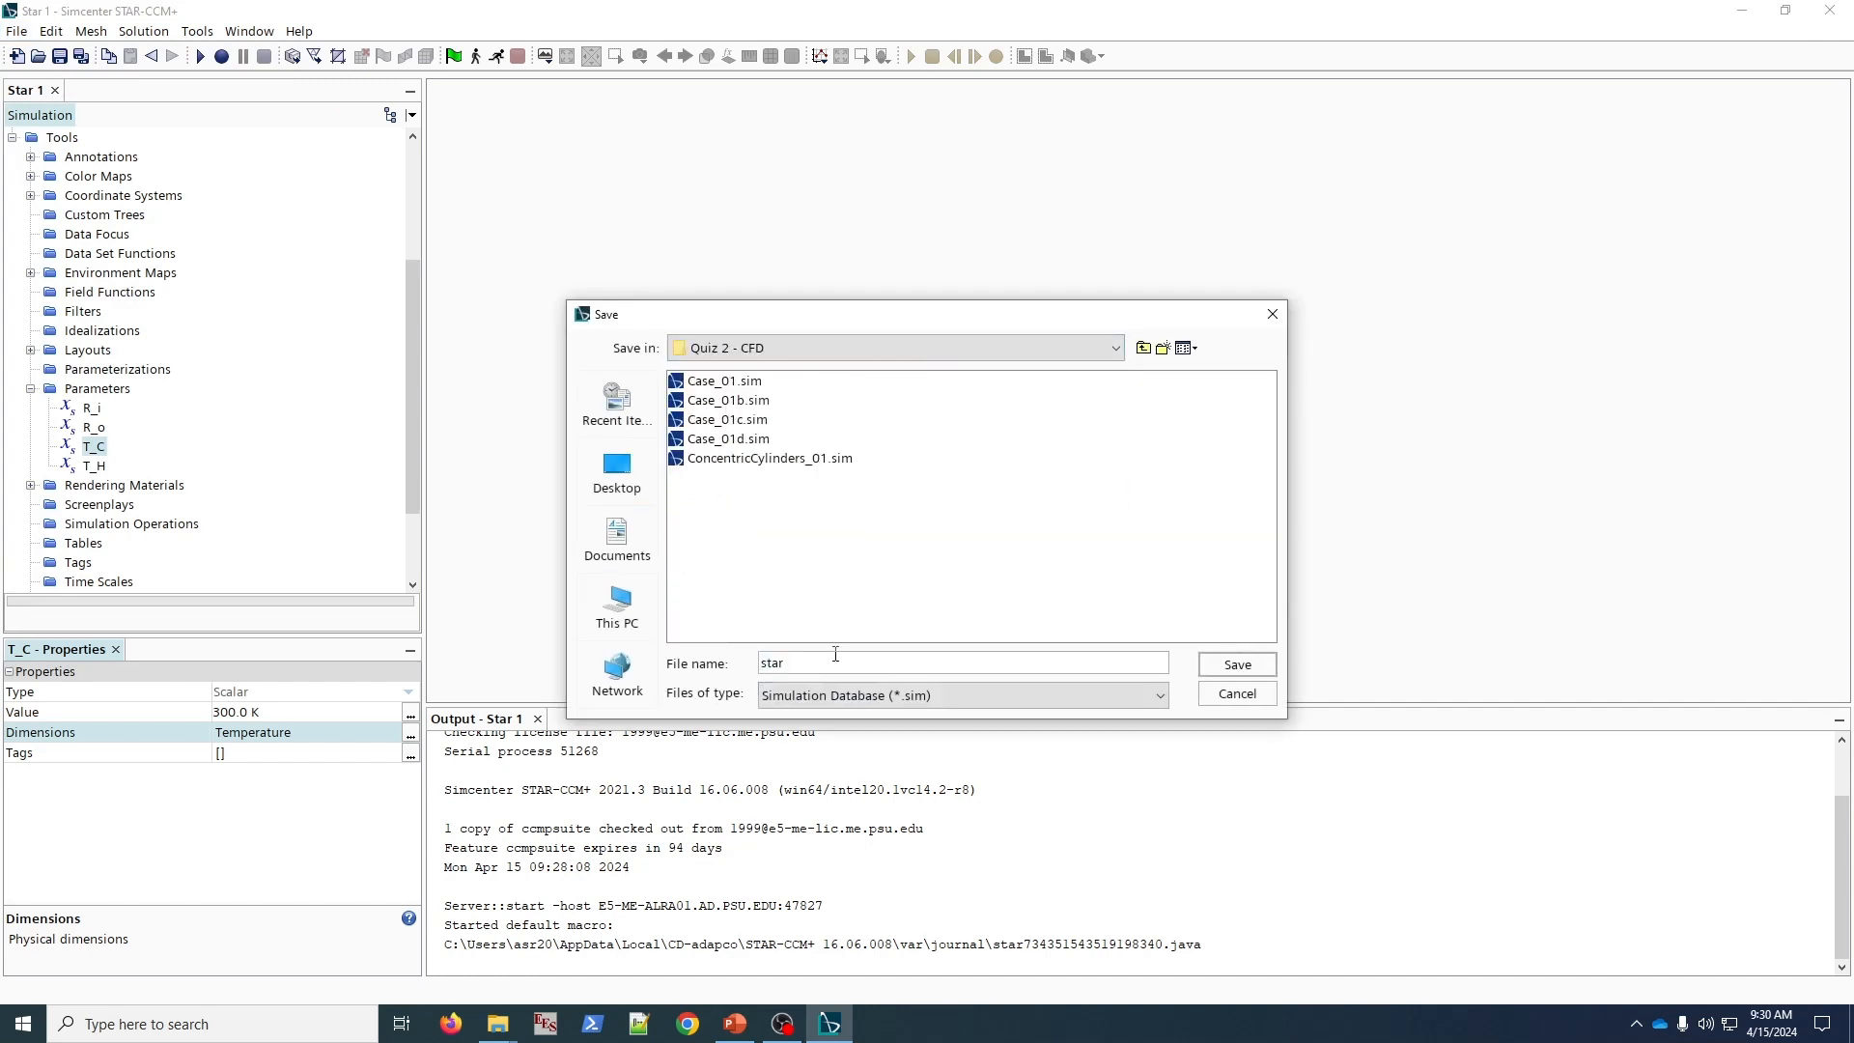
# - Name the simulation file ConcentricCylindersDemo_01 and save it
pyautogui.doubleClick(833, 657)
pyautogui.write('Concentric Cylinders Demo_01')
pyautogui.hotkey('ctrl', 'Left')
pyautogui.press('BackSpace')
pyautogui.hotkey('ctrl', 'Left')
pyautogui.press('BackSpace')
pyautogui.press('Return')
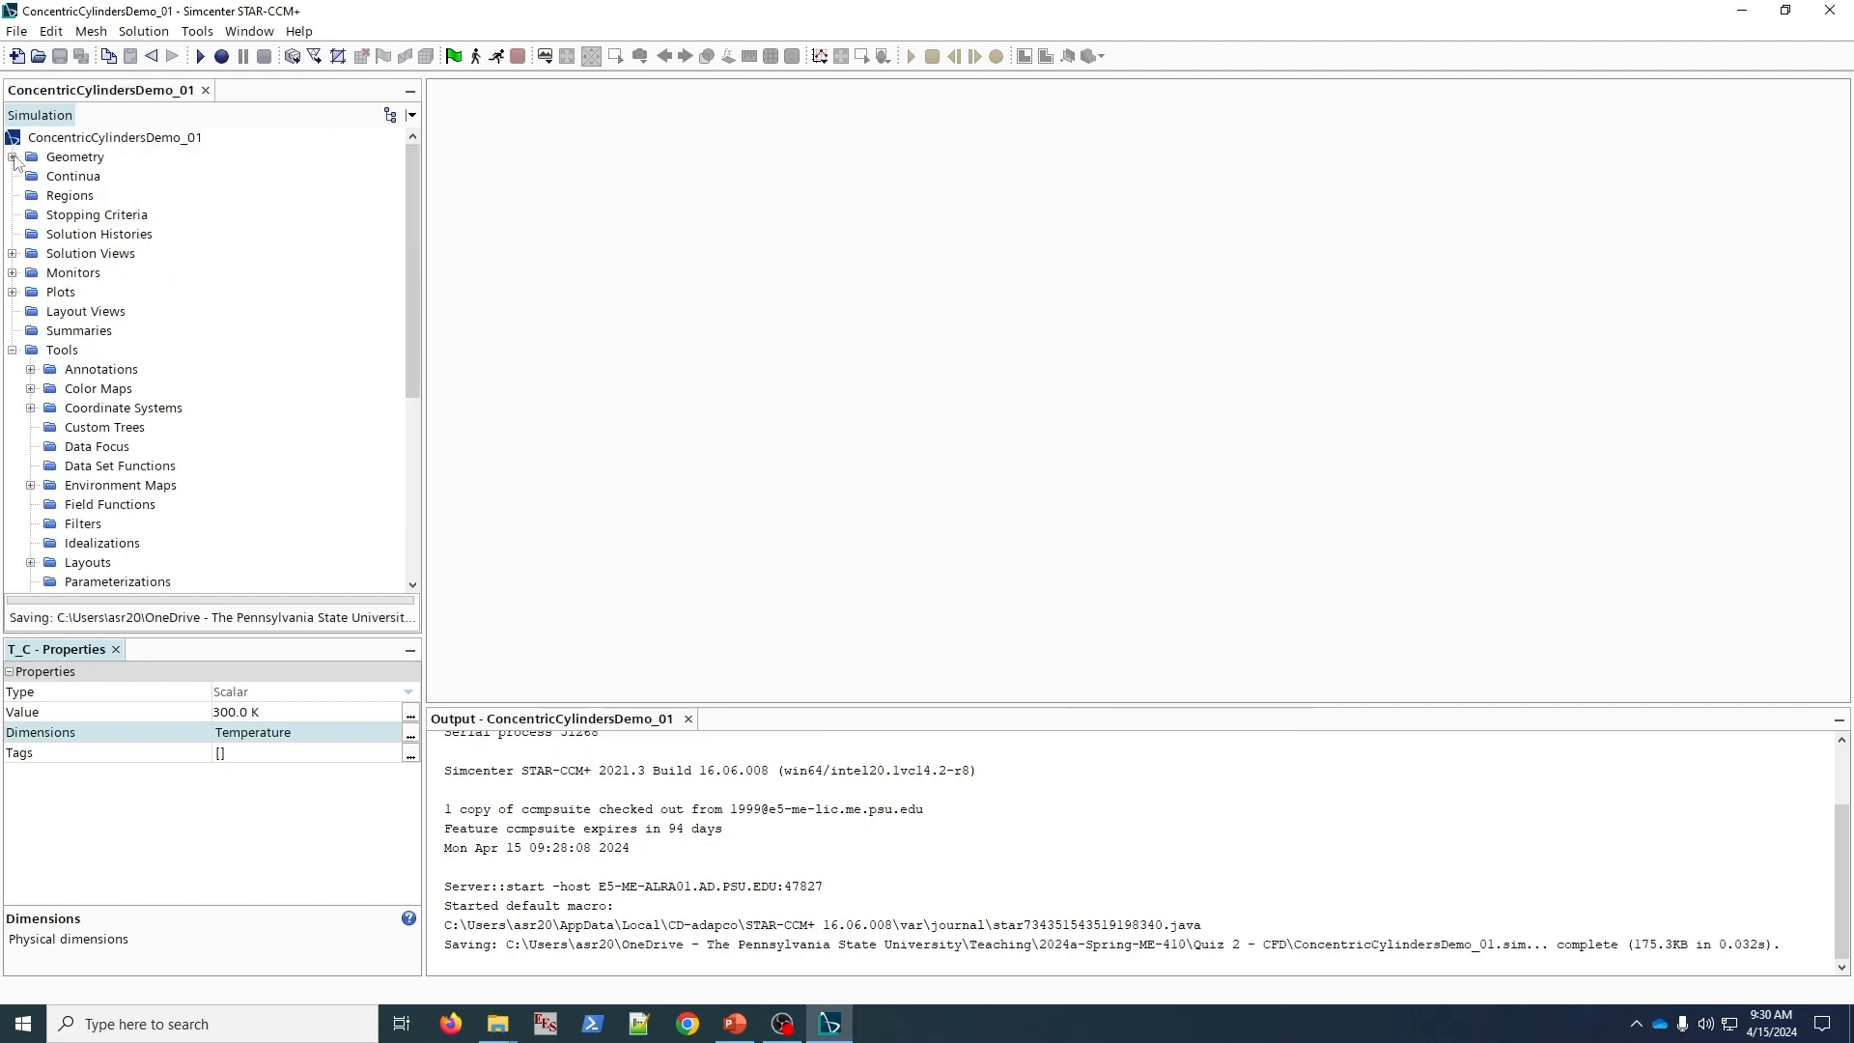
# - Create a new 3D-CAD model under the simulation's geometry
pyautogui.click(13, 157)
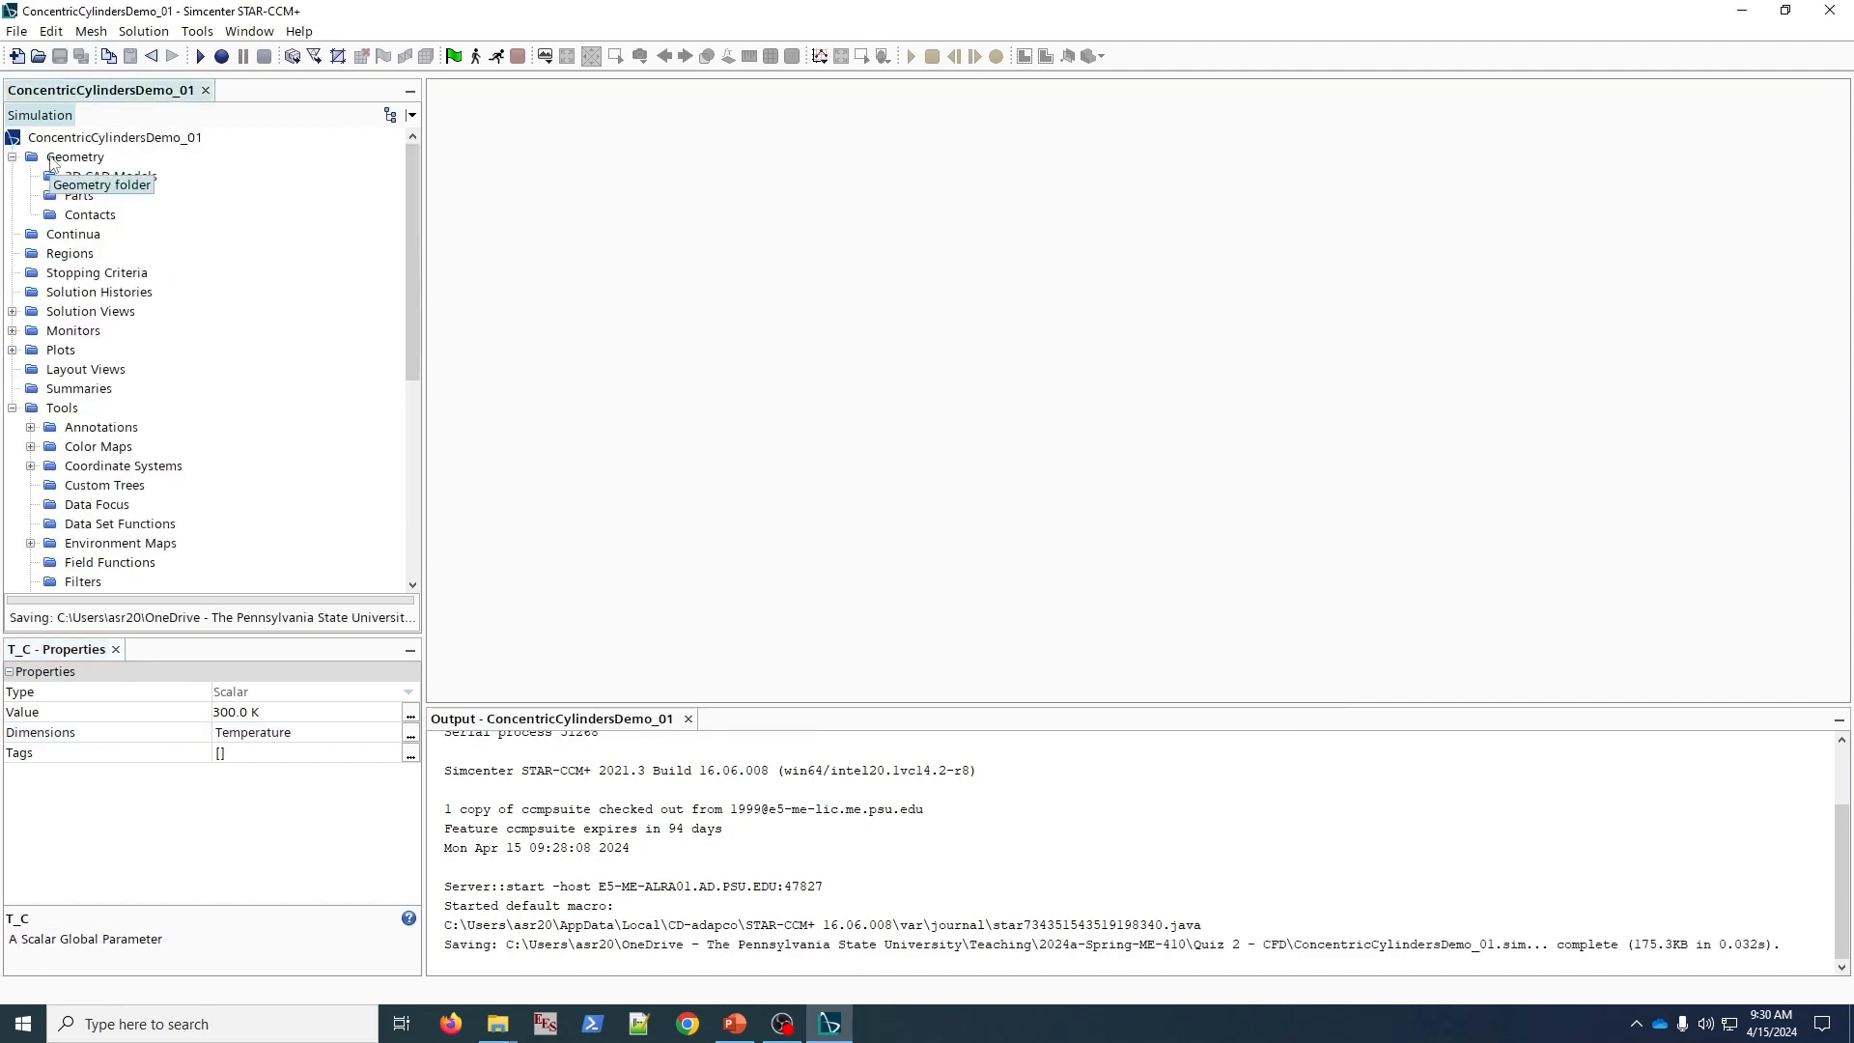
pyautogui.click(53, 160)
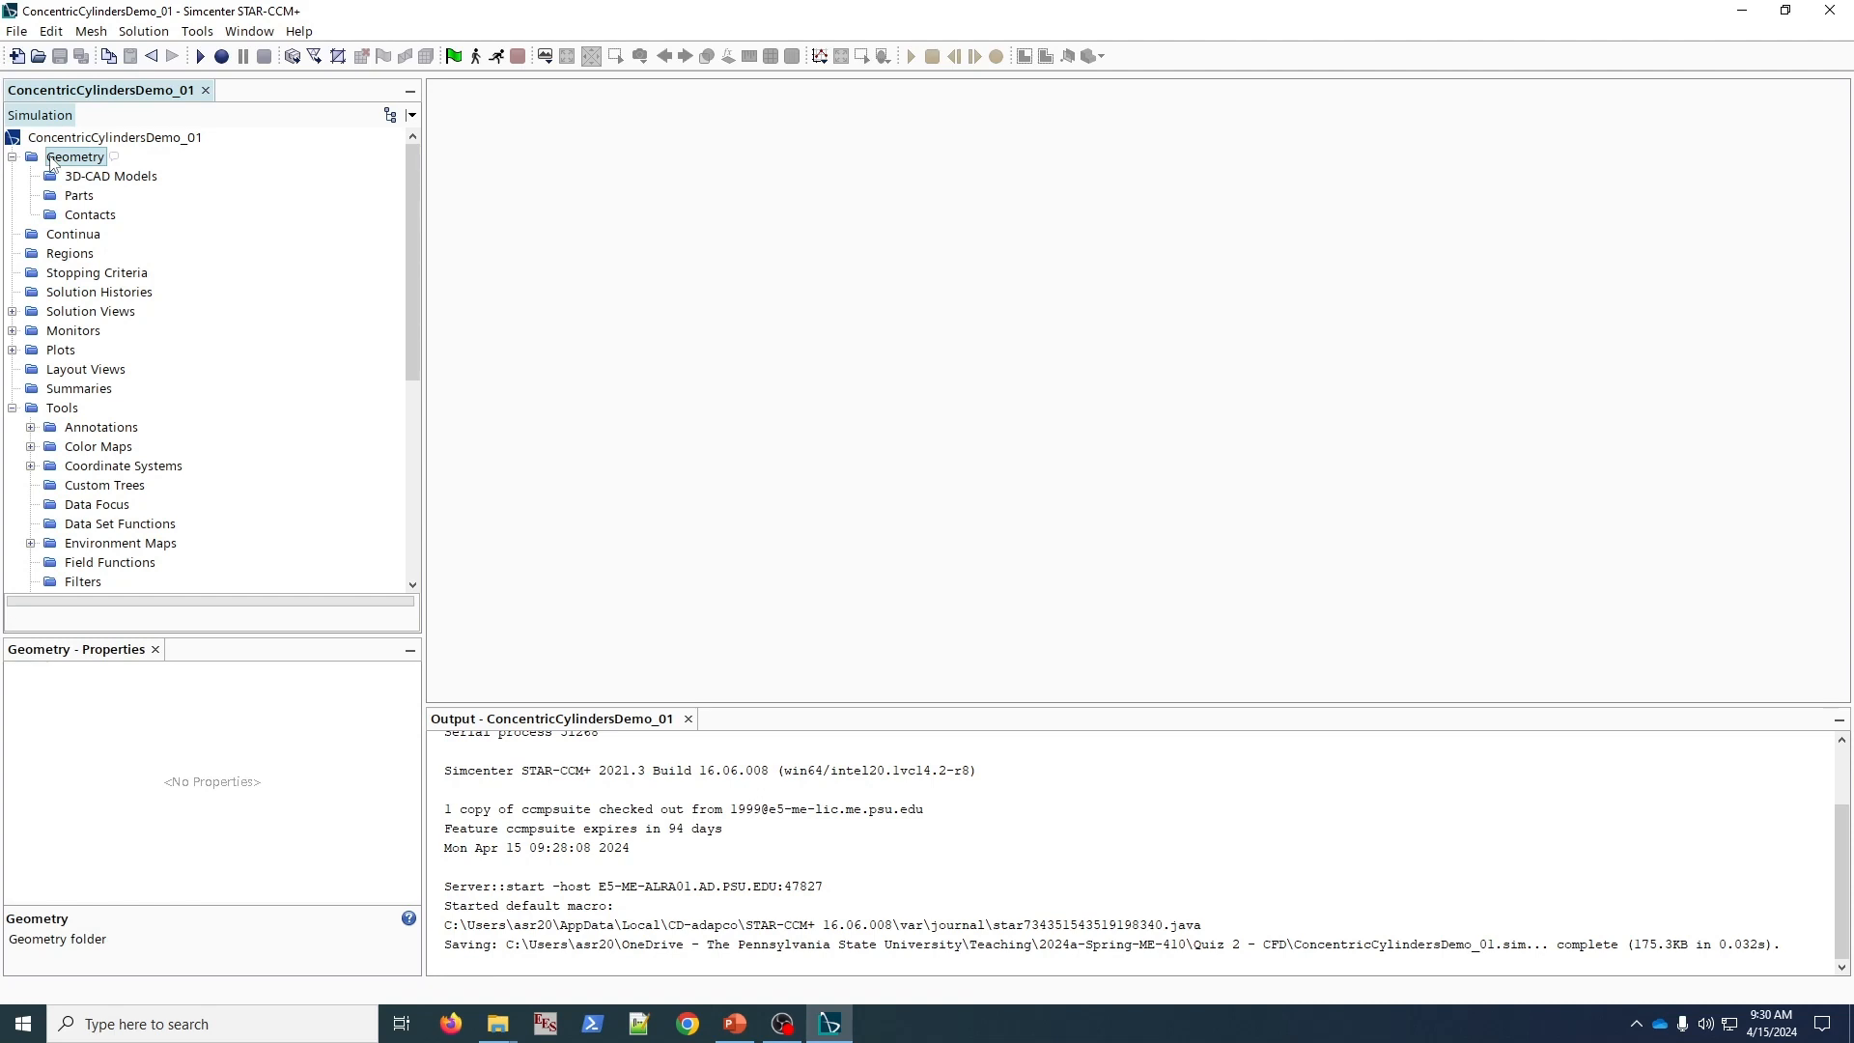
pyautogui.rightClick(57, 176)
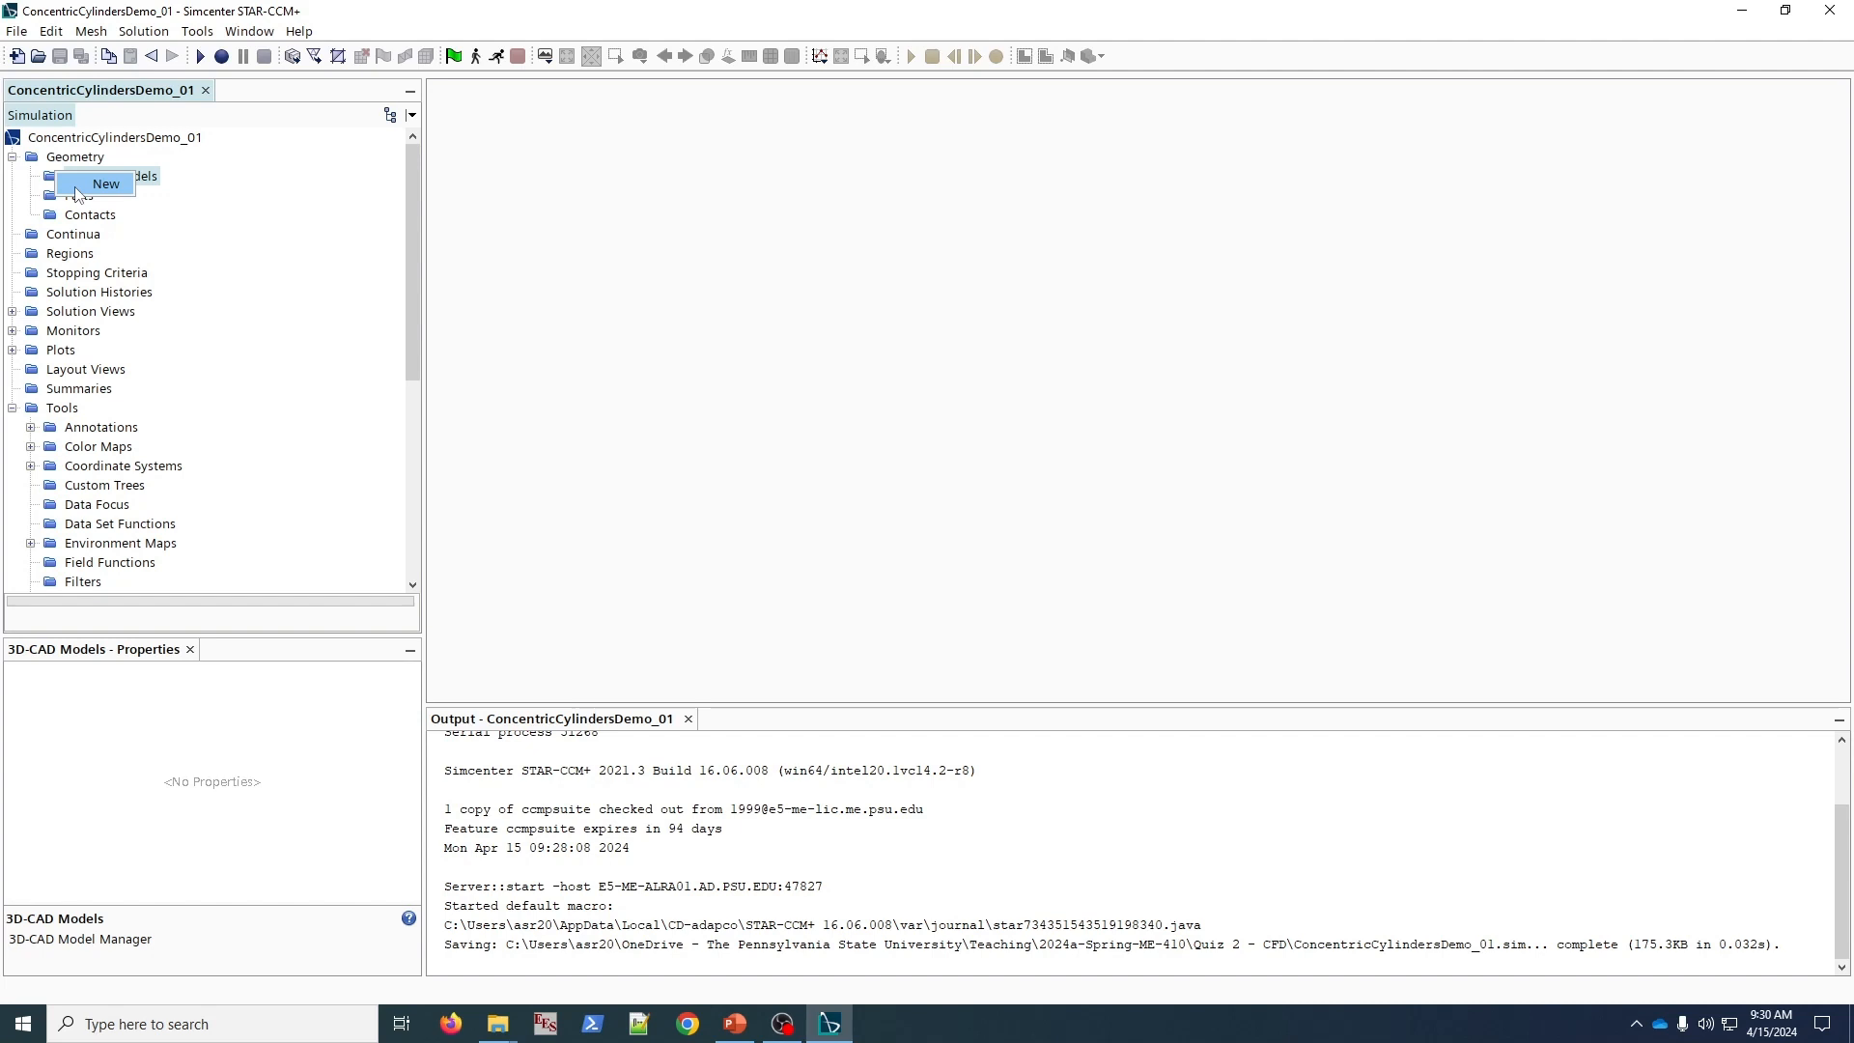
pyautogui.click(77, 188)
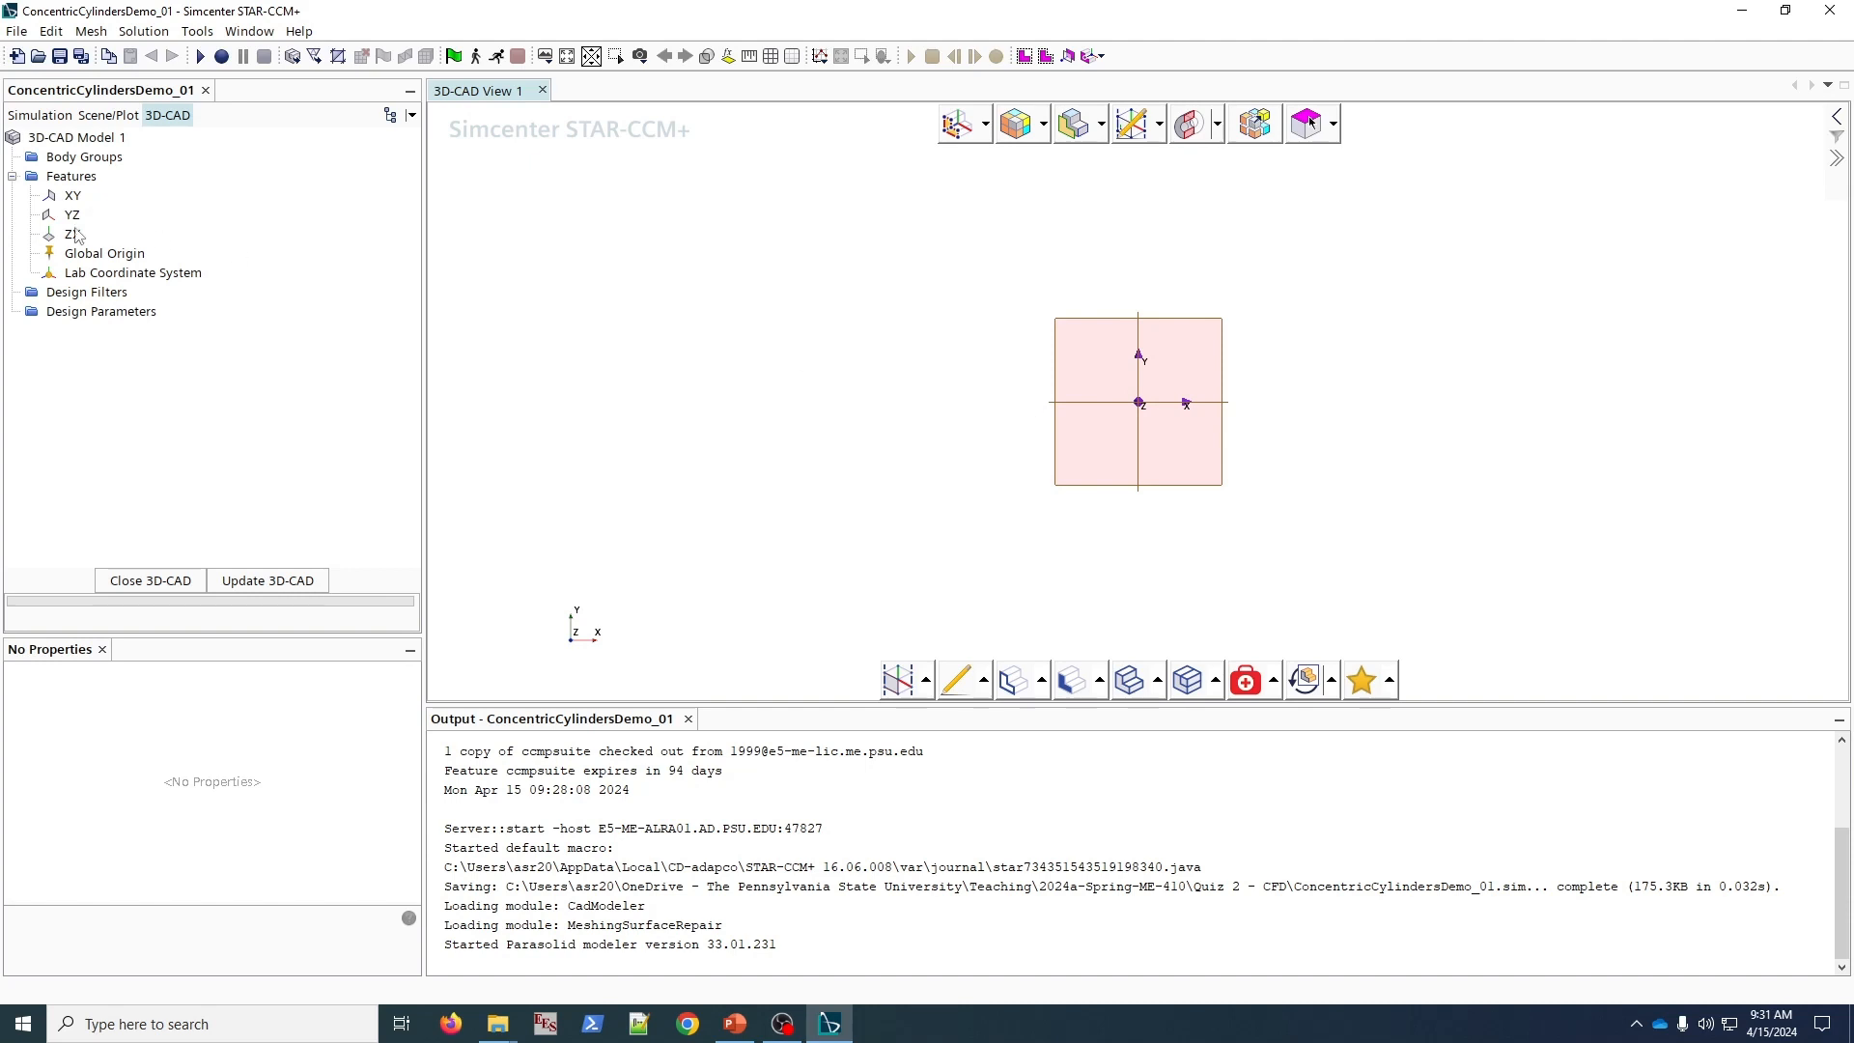
# - Start a new sketch on the XY plane of the 3D-CAD model
pyautogui.click(71, 196)
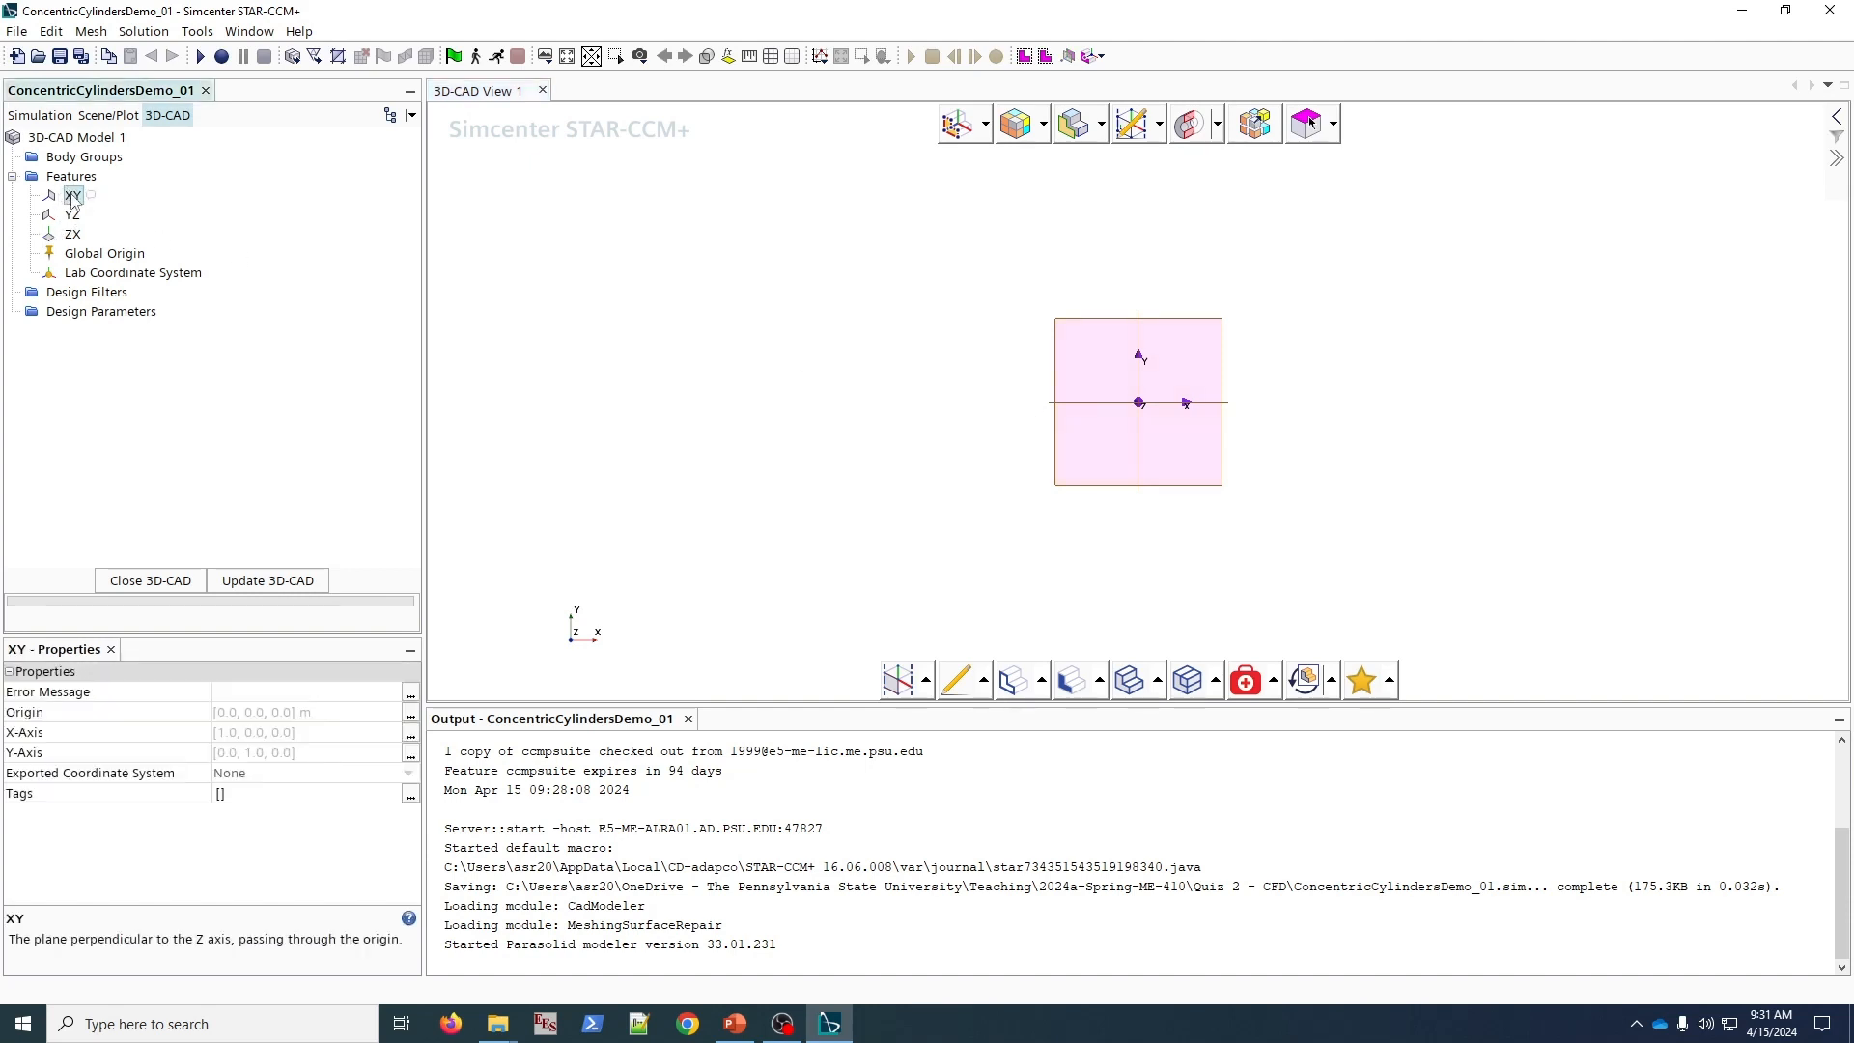
pyautogui.rightClick(72, 197)
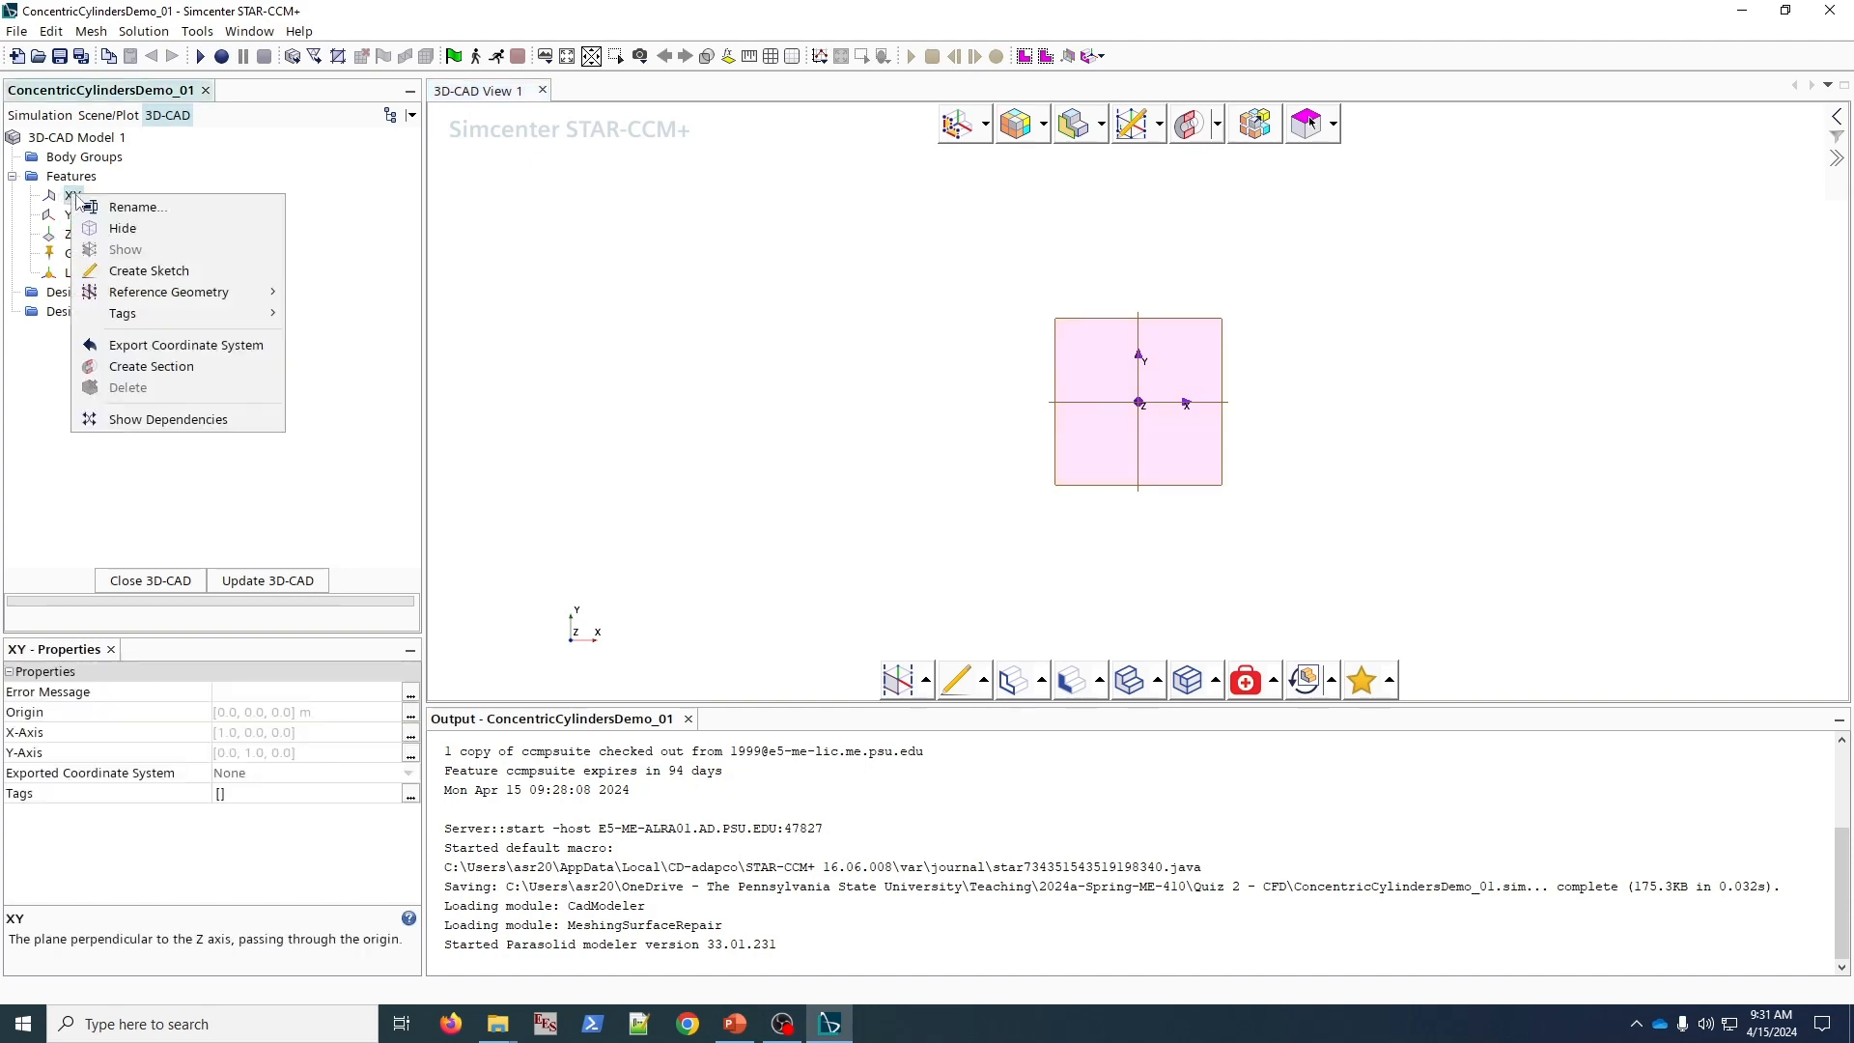
pyautogui.click(150, 271)
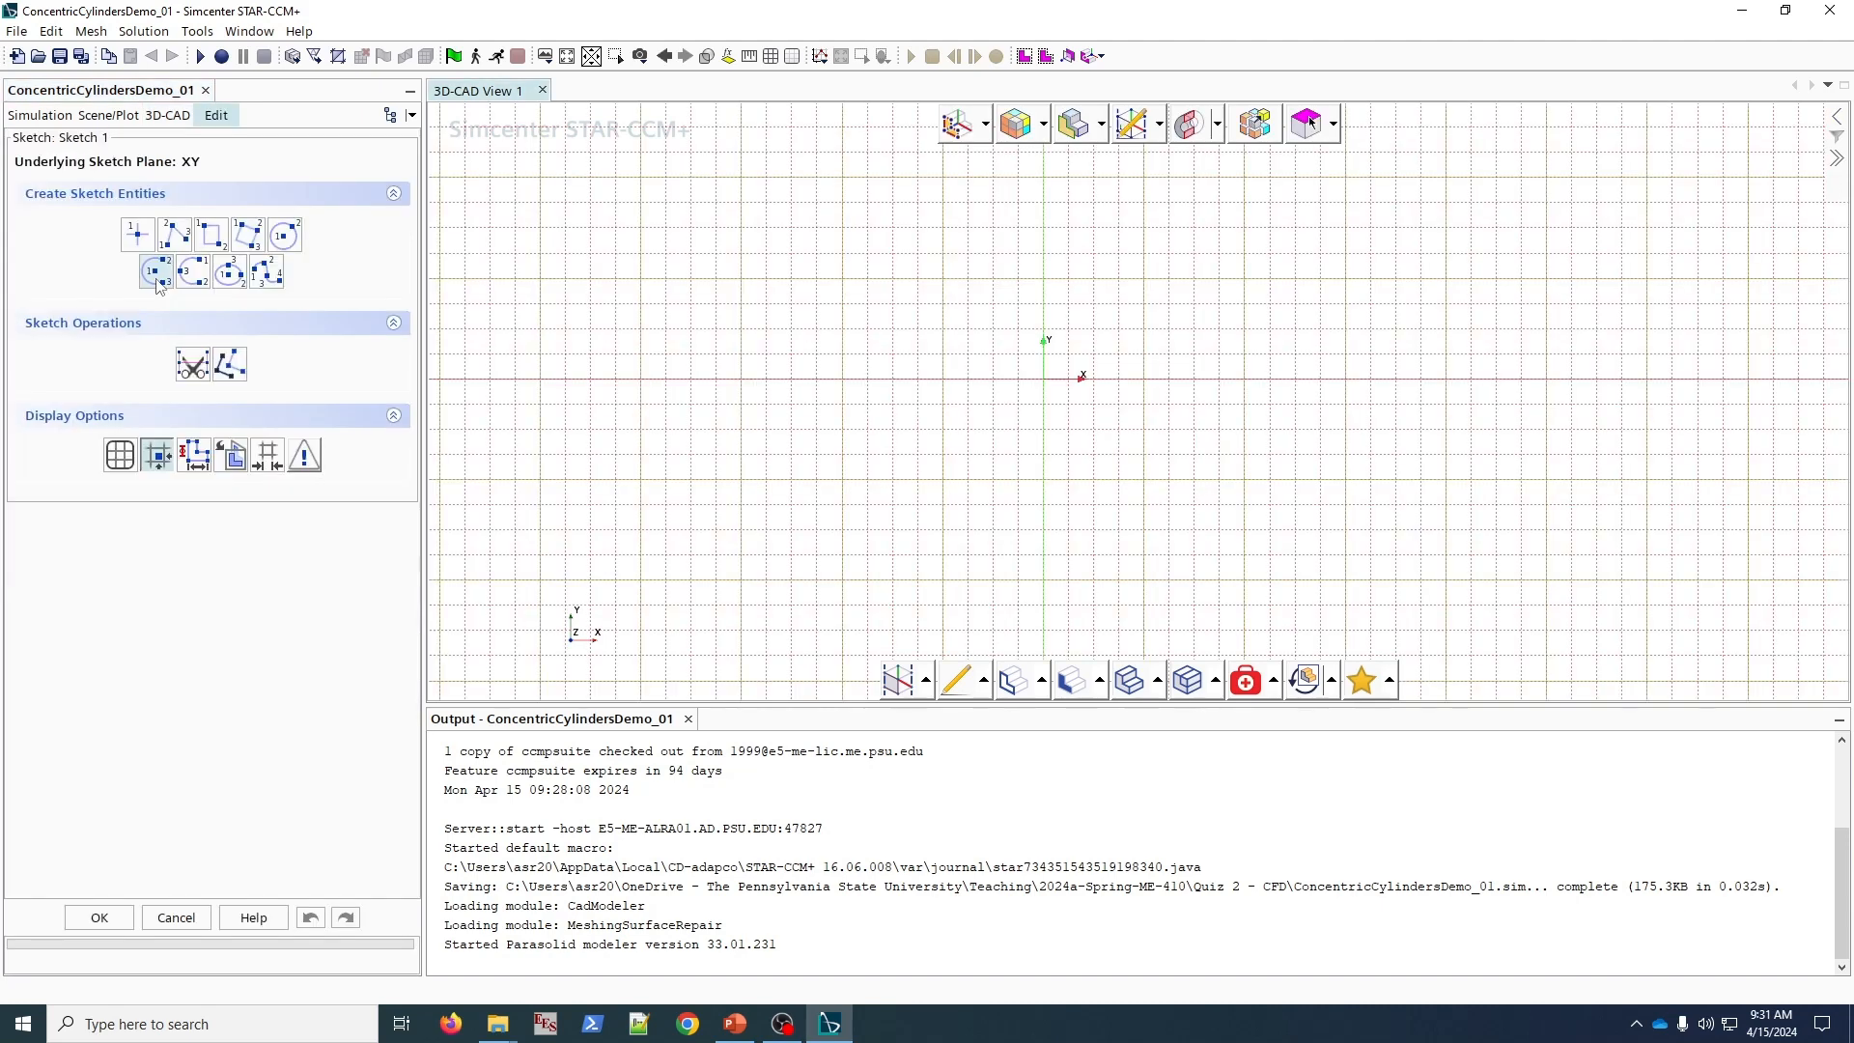
# - Draw a center-point semicircular arc of about 0.0075 m radius around the origin, with both ends on the Y axis and bulging toward positive X
pyautogui.click(156, 271)
pyautogui.click(1043, 378)
pyautogui.click(1044, 454)
pyautogui.click(1043, 454)
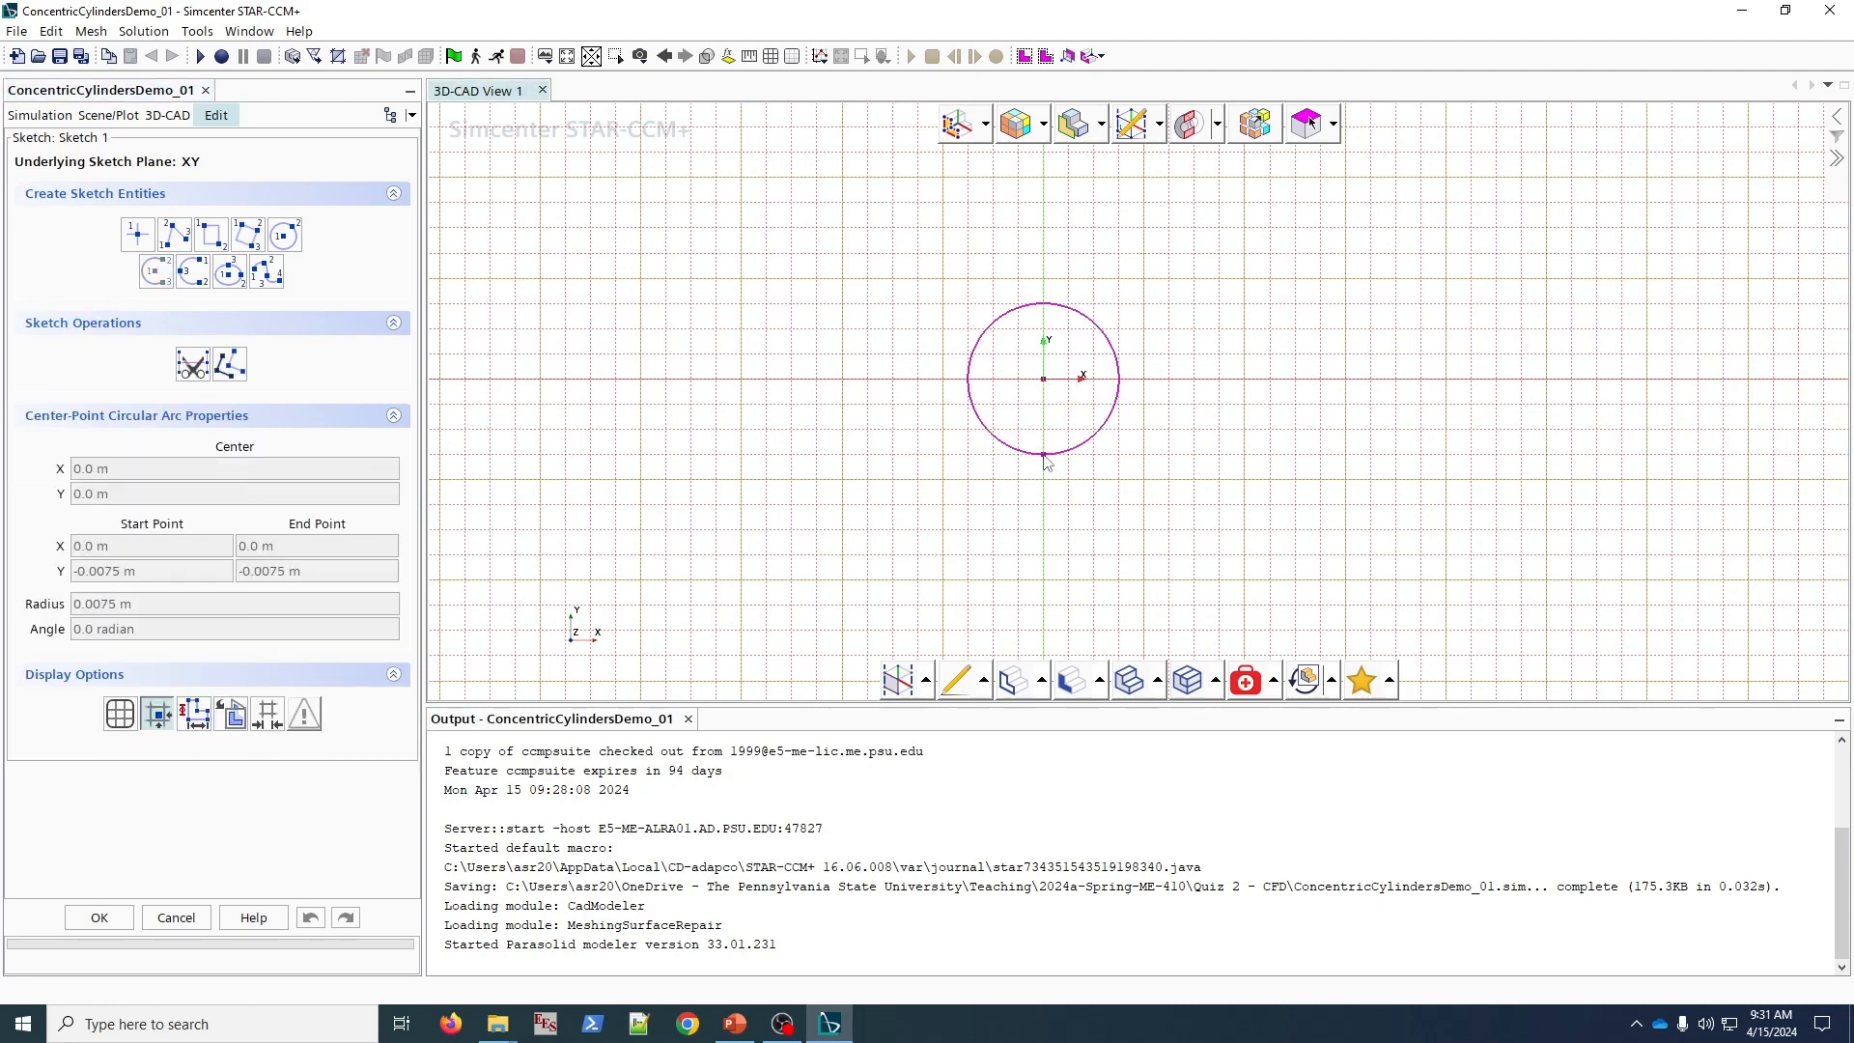
pyautogui.click(1043, 303)
# - Draw a second semicircular arc concentric with the first on the same side, with both ends on the Y axis
pyautogui.scroll(5, 1084, 397)
pyautogui.click(946, 336)
pyautogui.click(946, 505)
pyautogui.click(946, 167)
pyautogui.scroll(-4, 1252, 391)
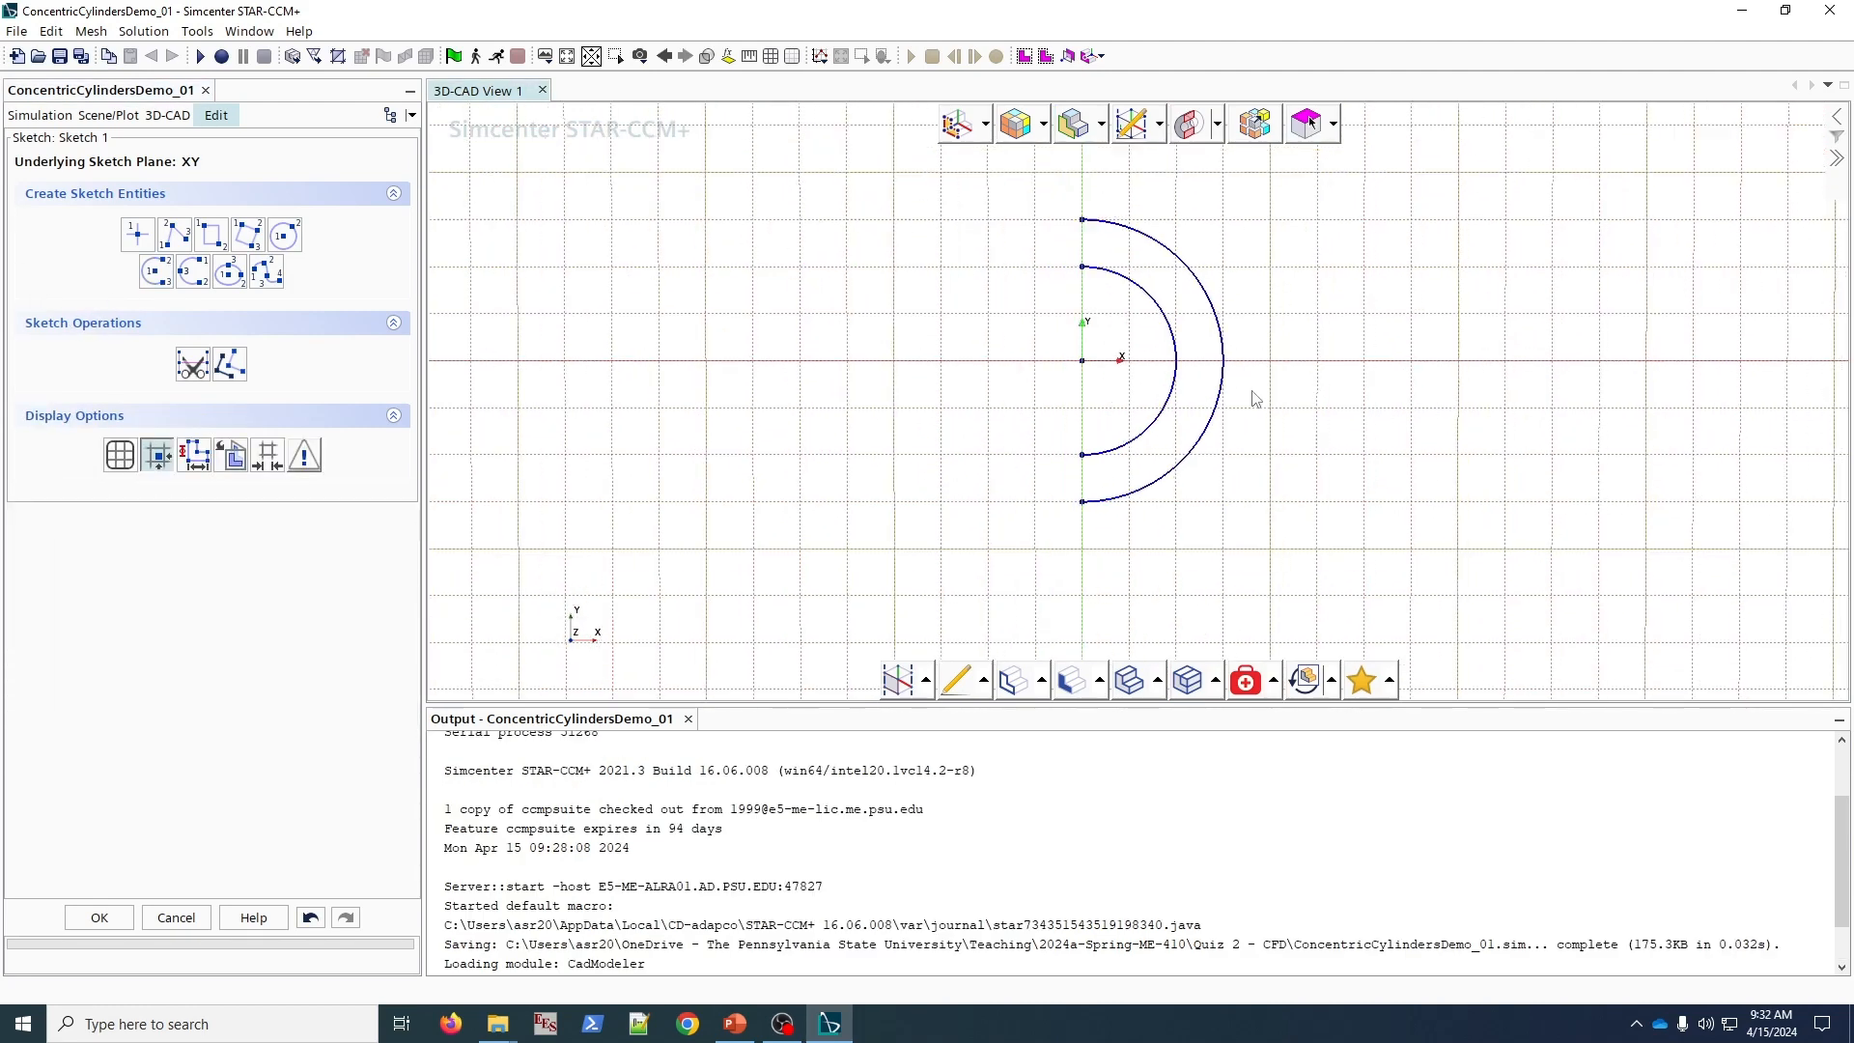
# - Close the half-annulus profile with two vertical lines joining the inner and outer arc ends above and below the origin
pyautogui.click(175, 235)
pyautogui.click(1136, 275)
pyautogui.click(1136, 307)
pyautogui.press('Escape')
pyautogui.click(1136, 433)
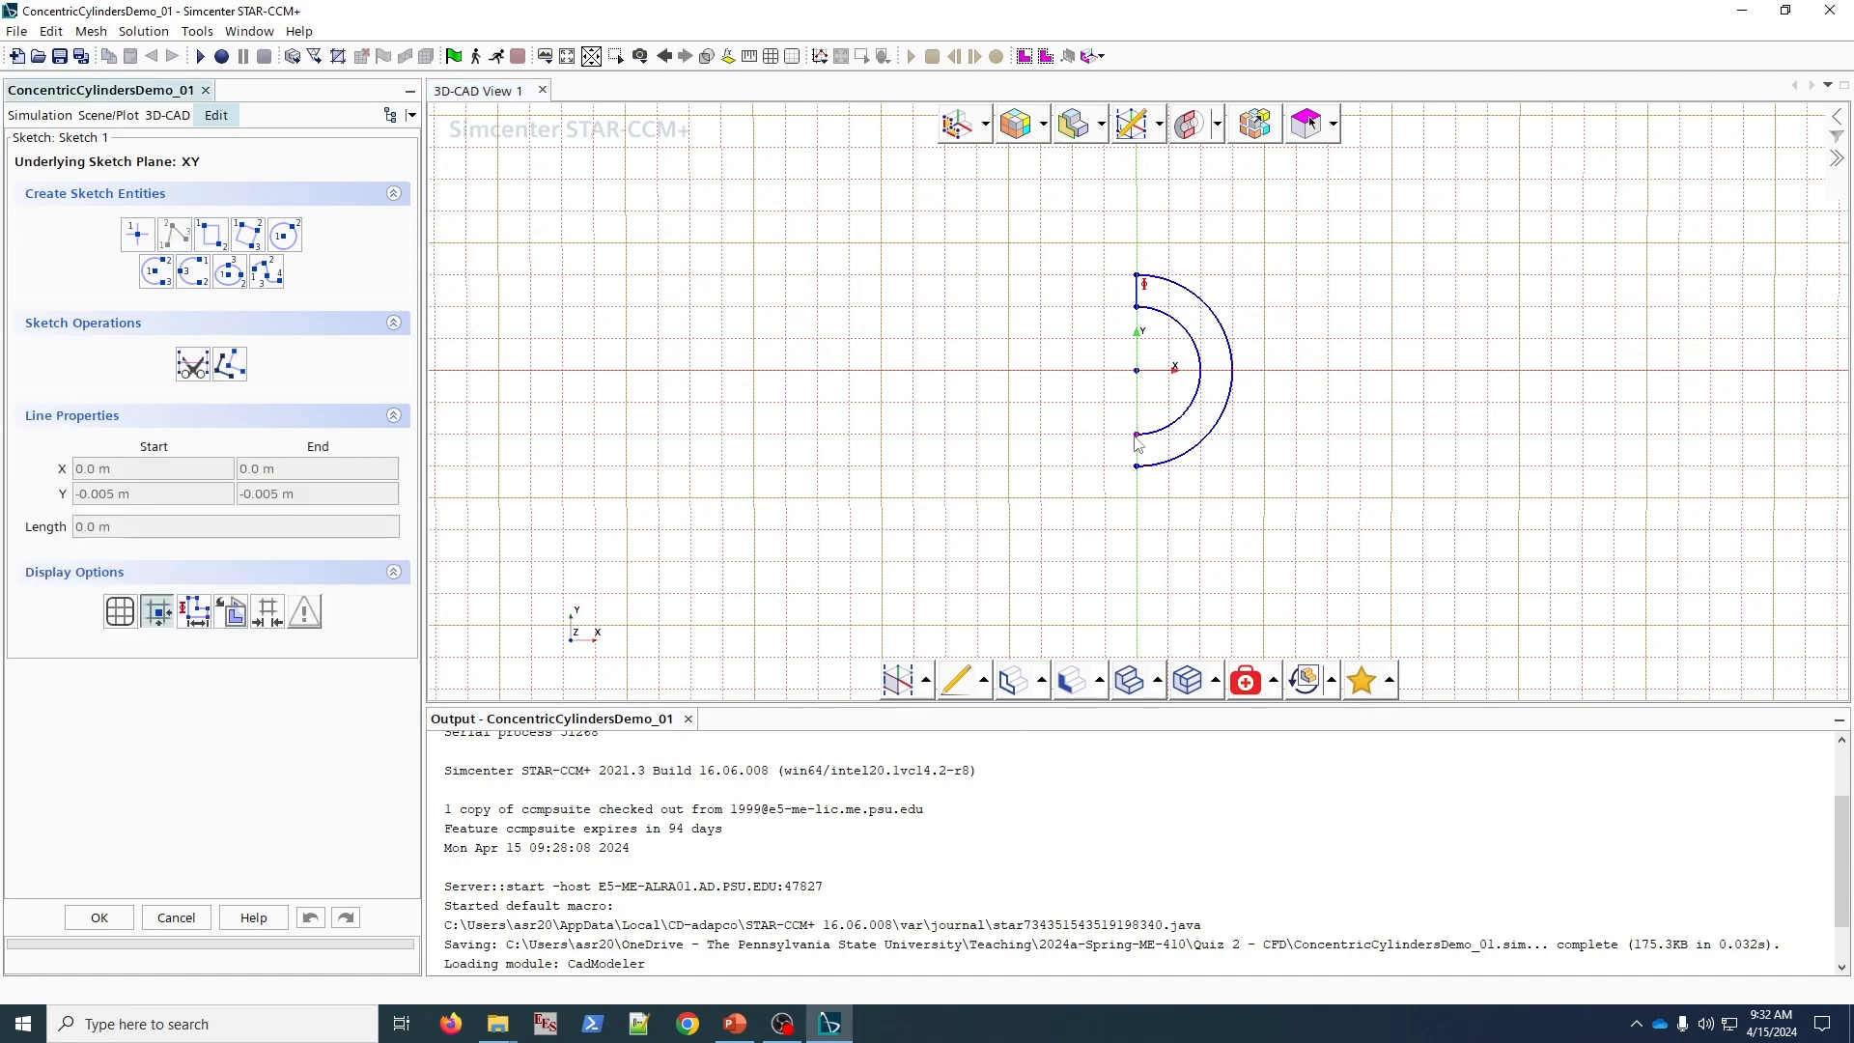
pyautogui.click(1137, 467)
pyautogui.press('Escape')
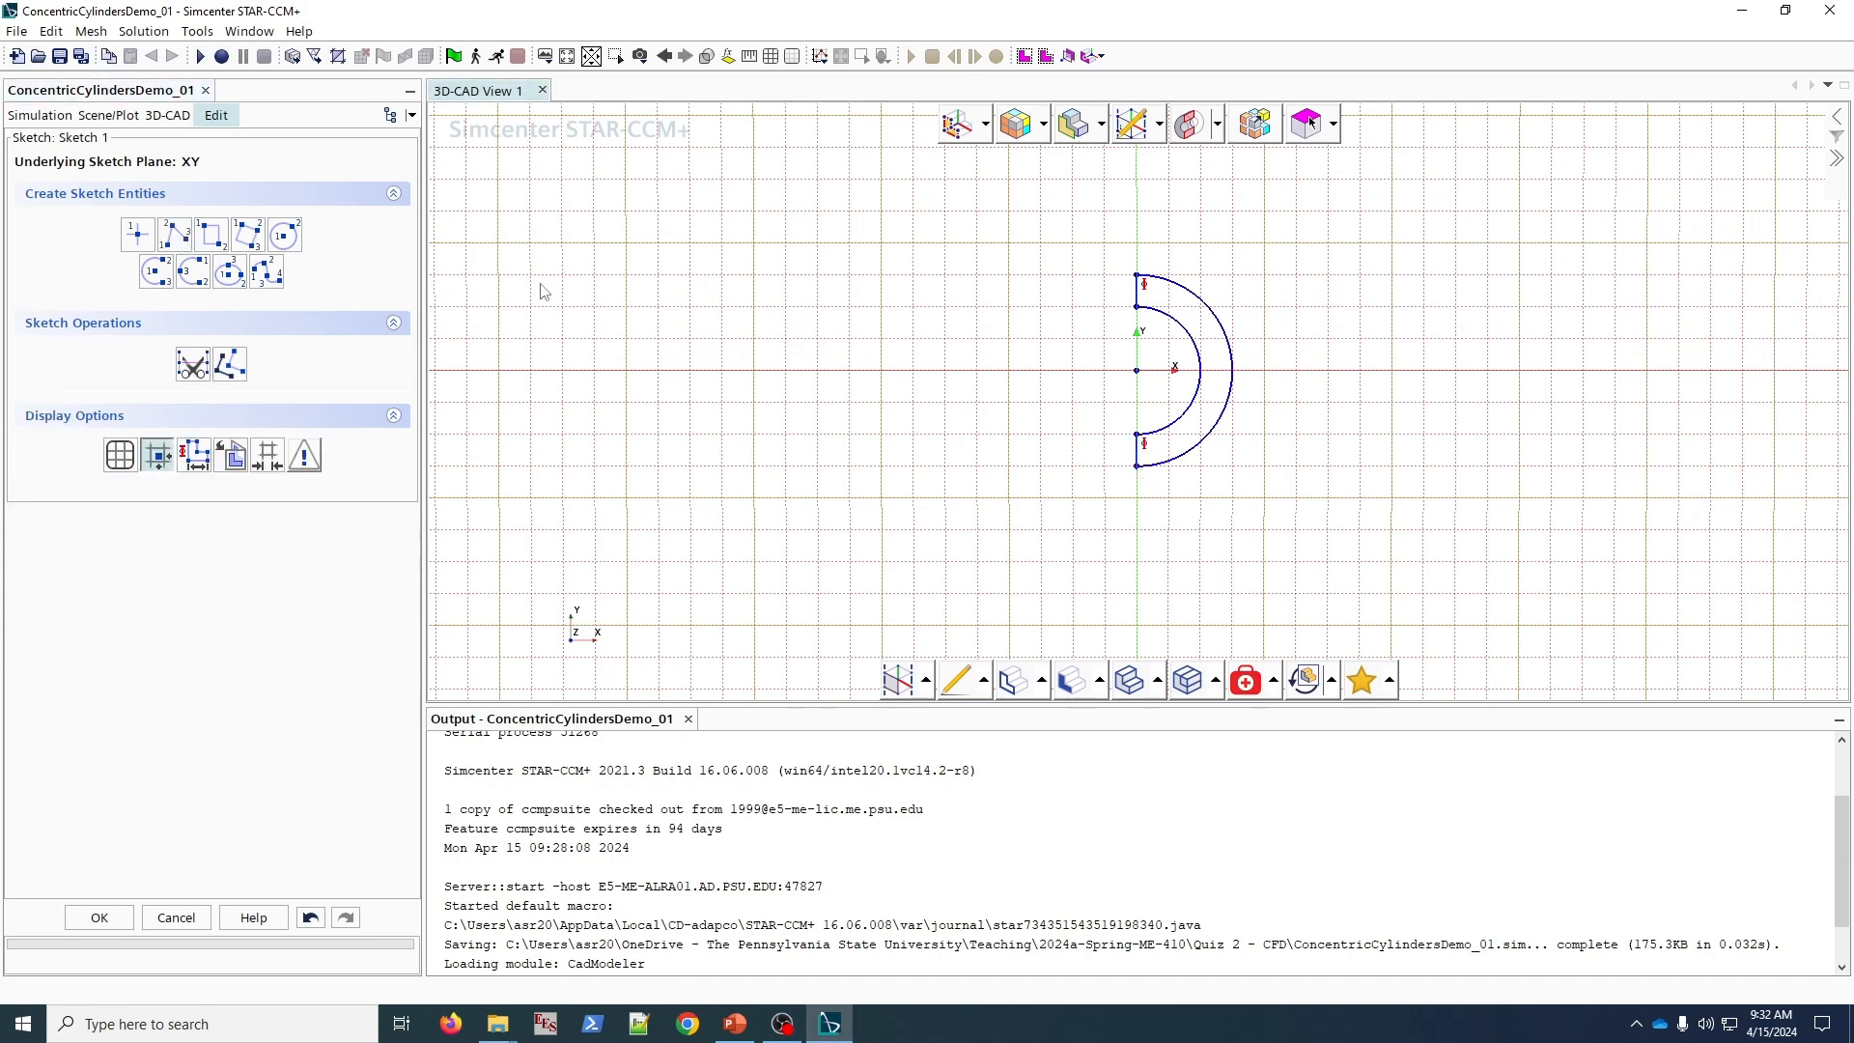
# - Apply a fixation constraint to the arcs' shared center point at the origin
pyautogui.click(1137, 373)
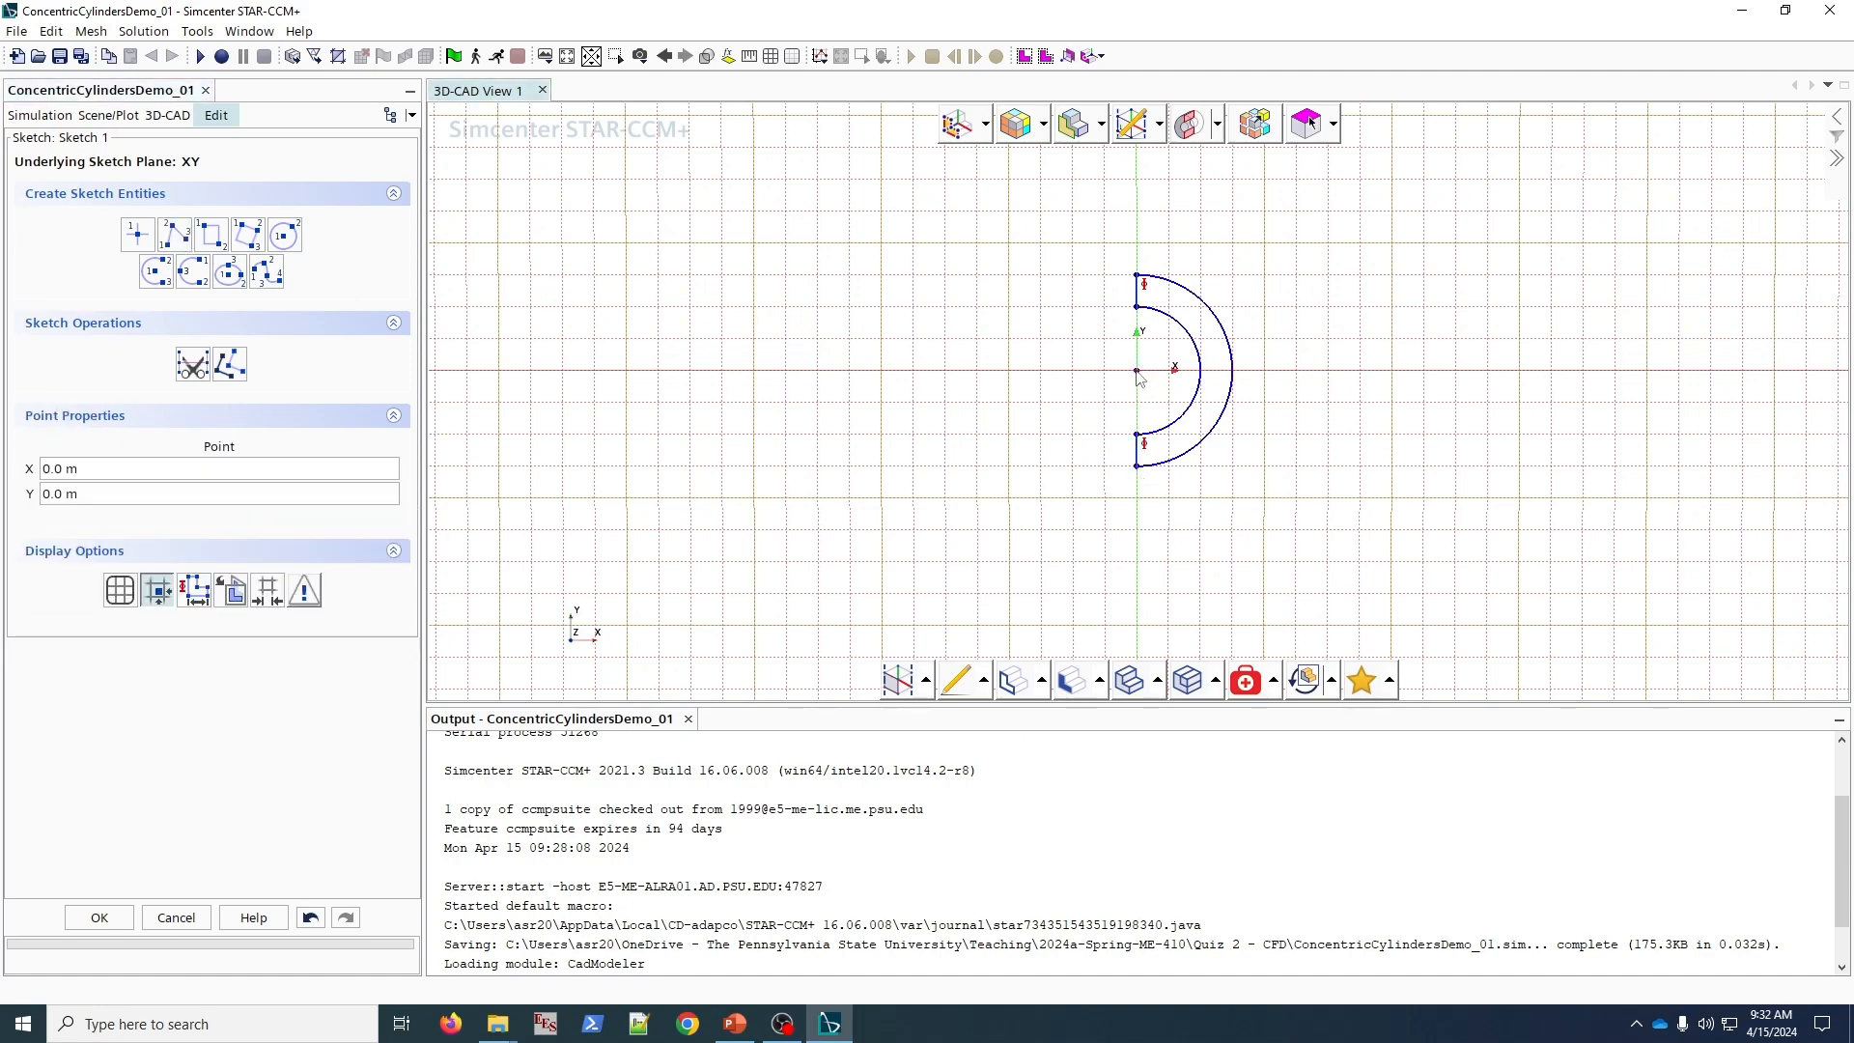
pyautogui.rightClick(1137, 373)
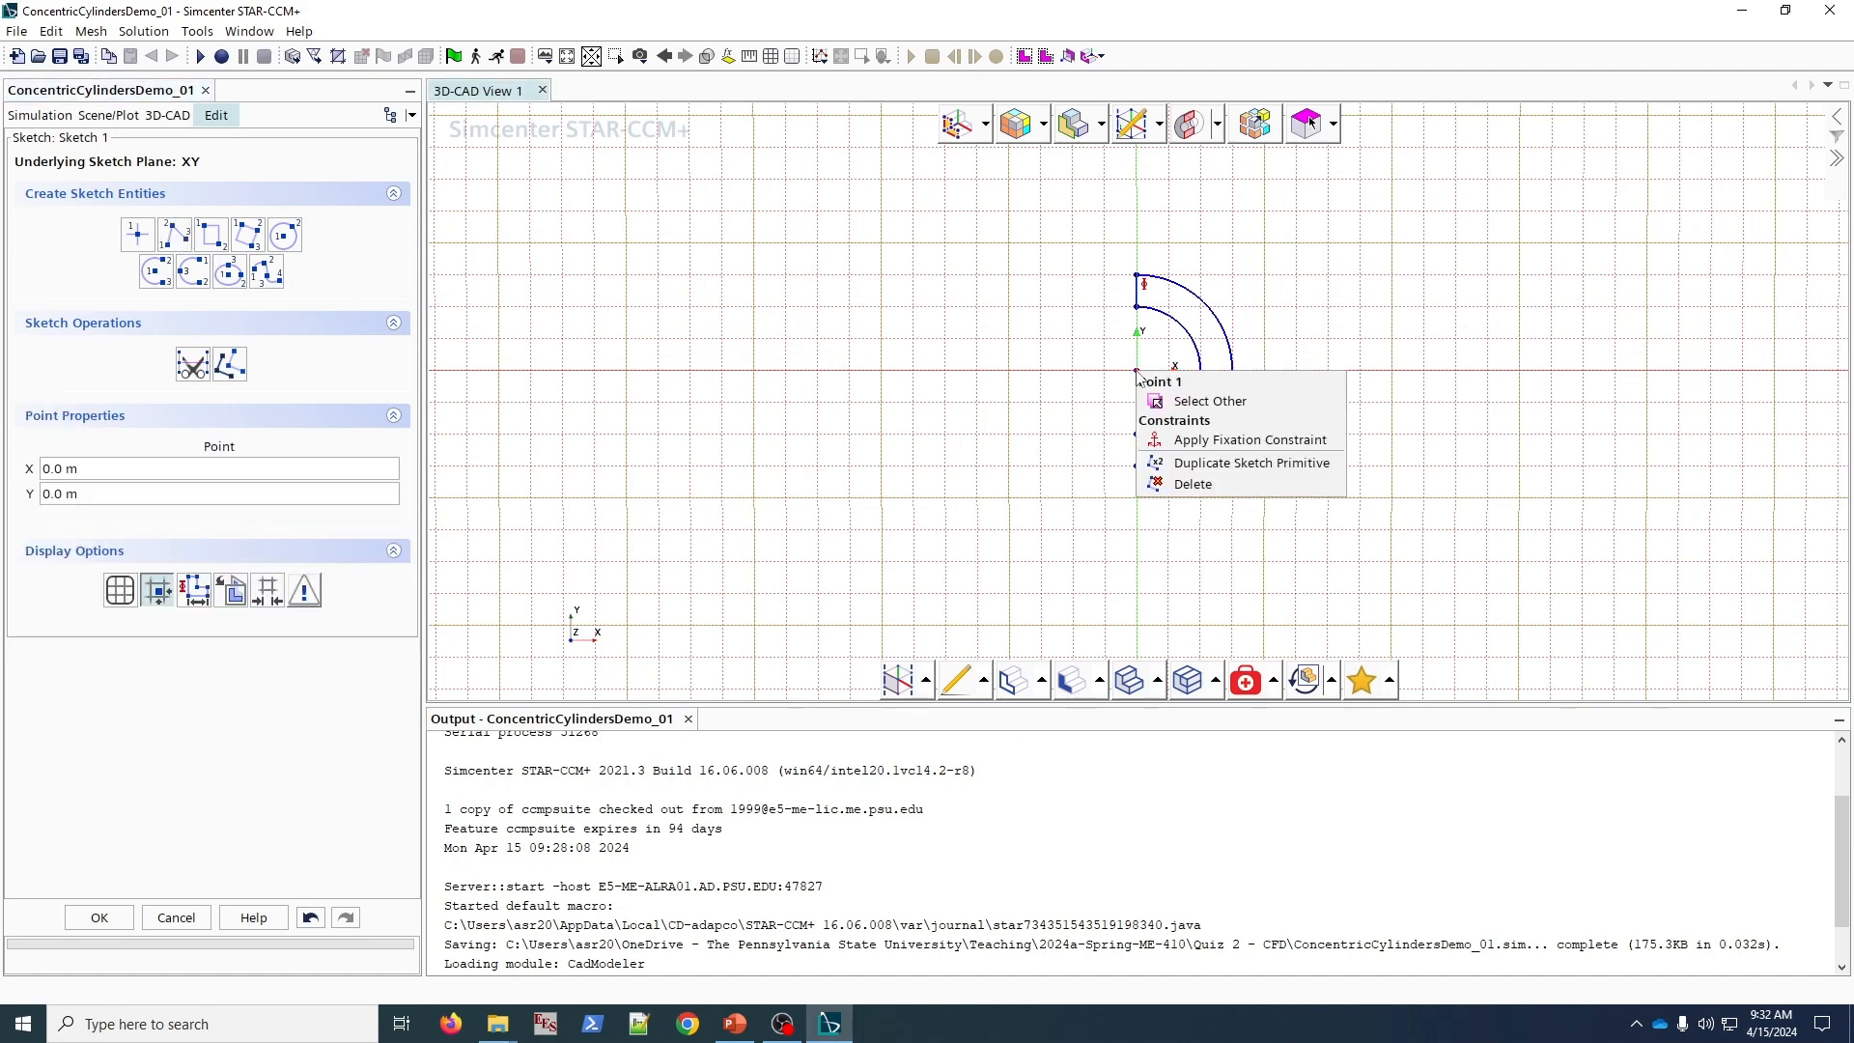
pyautogui.click(1290, 444)
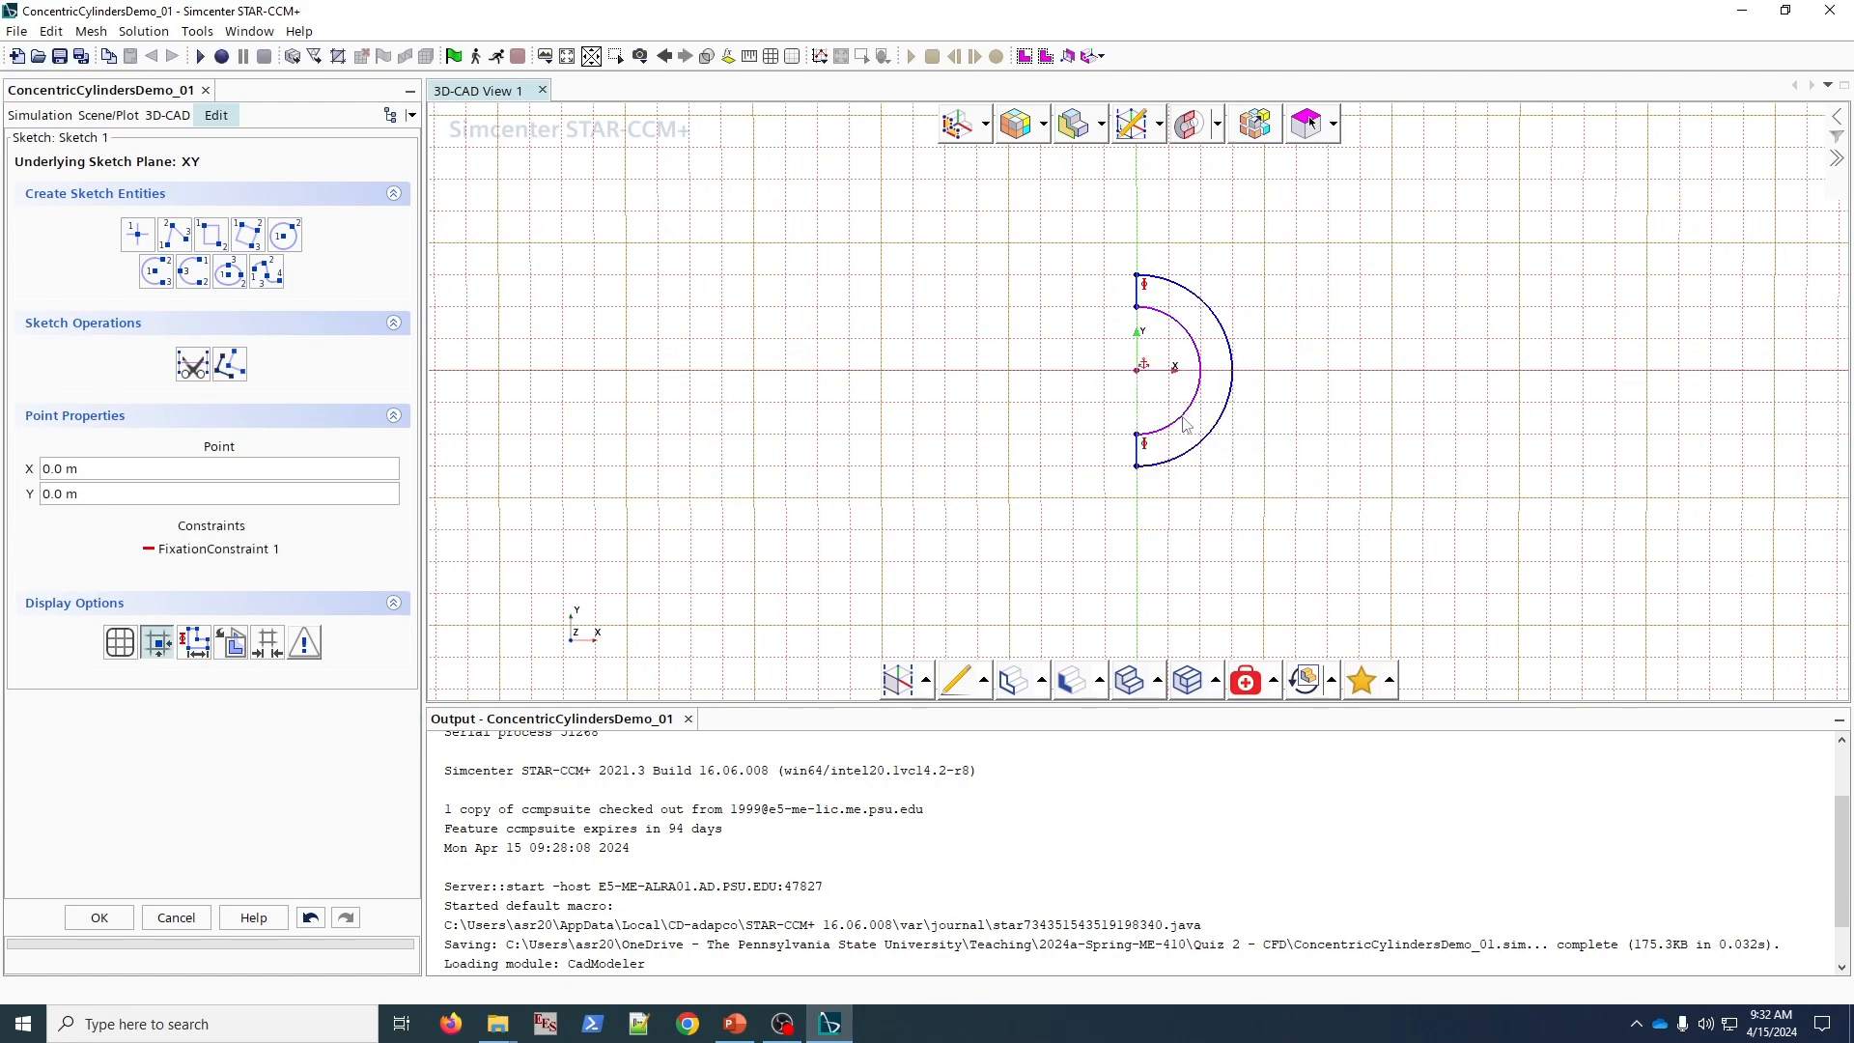
# - Draw a vertical construction line between the inner arc's two ends and constrain the origin point to its midpoint
pyautogui.click(174, 234)
pyautogui.click(1137, 307)
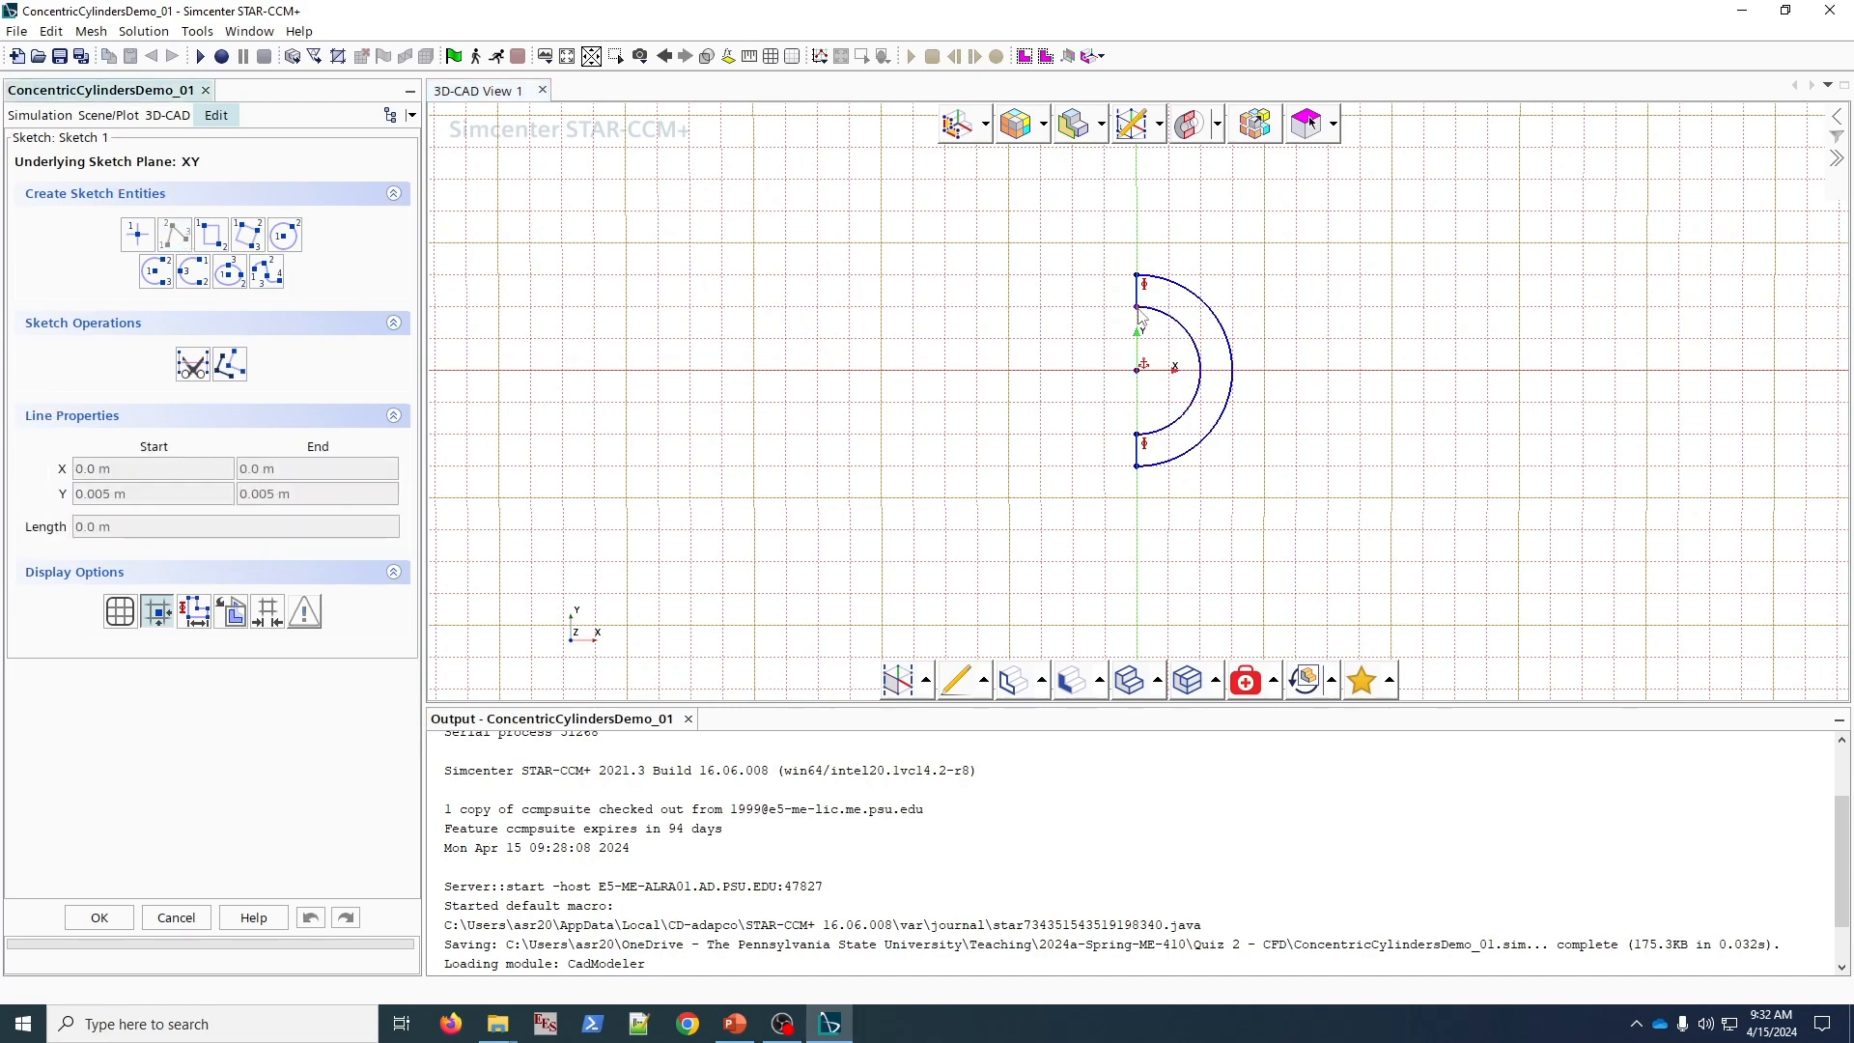
pyautogui.click(1138, 433)
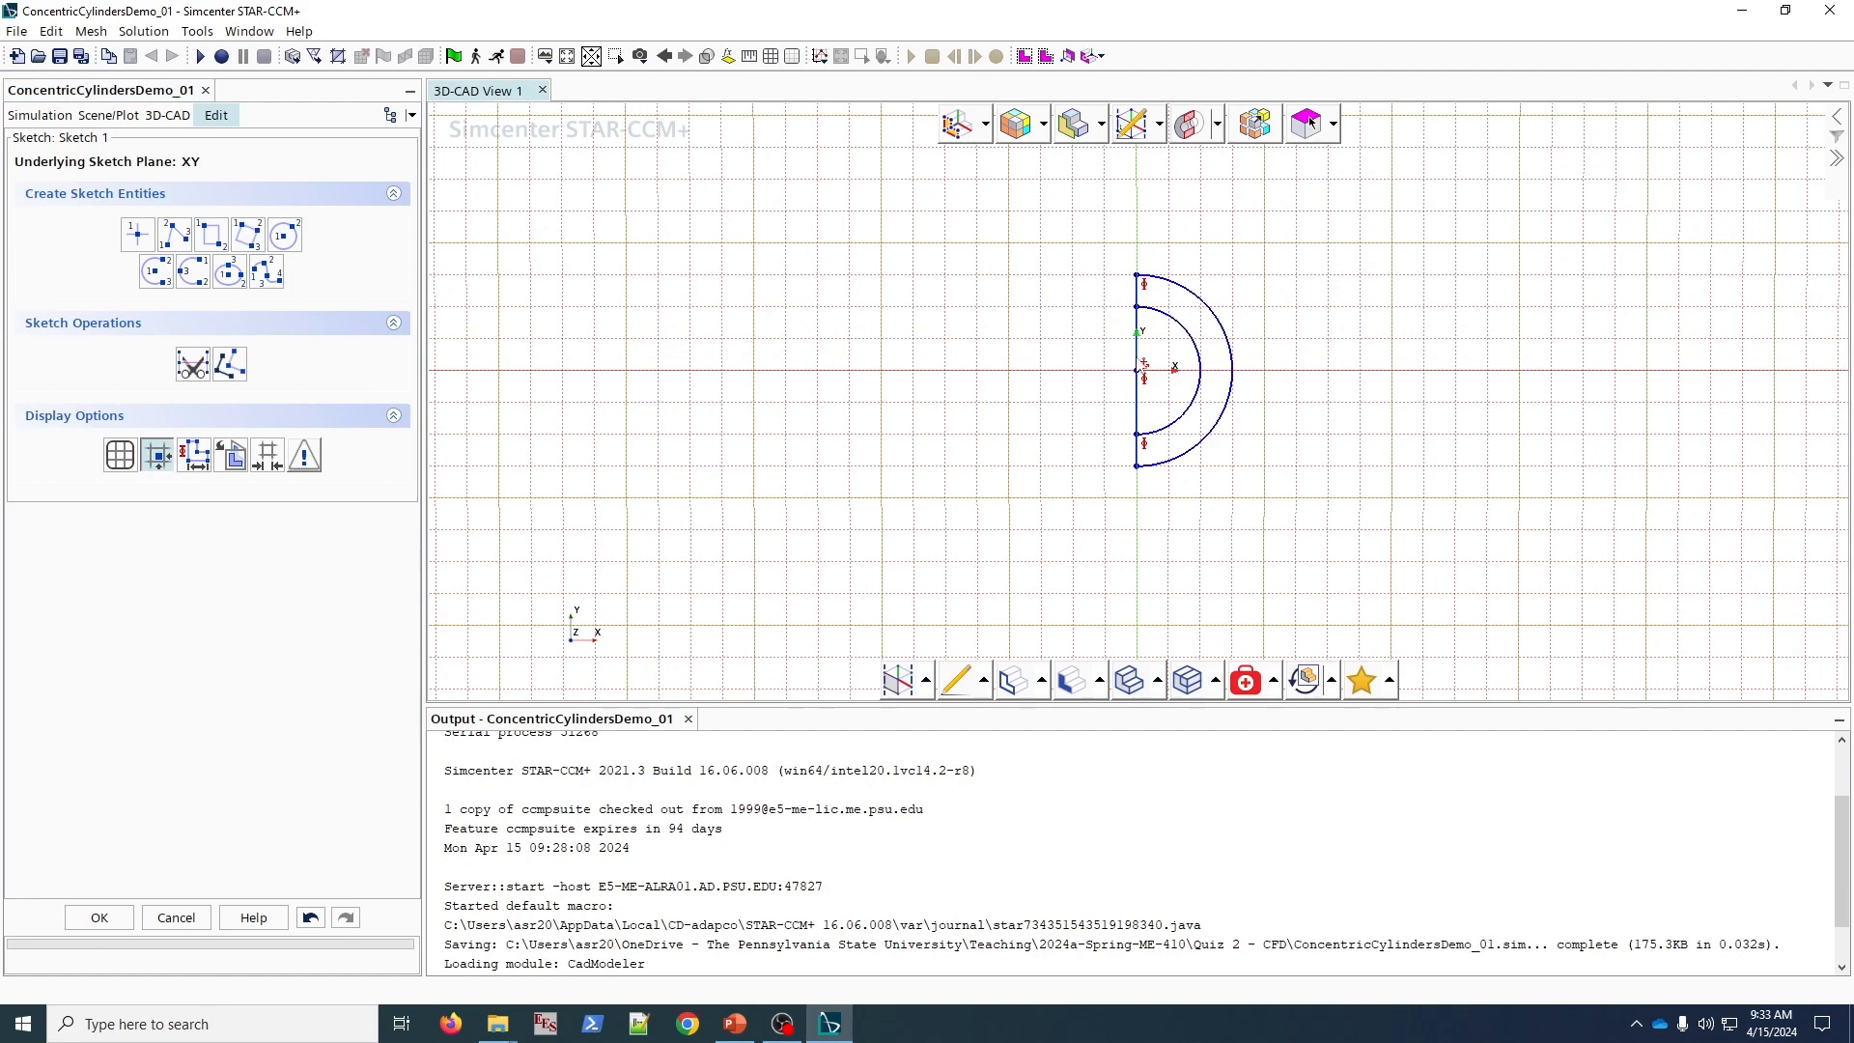
pyautogui.click(1138, 324)
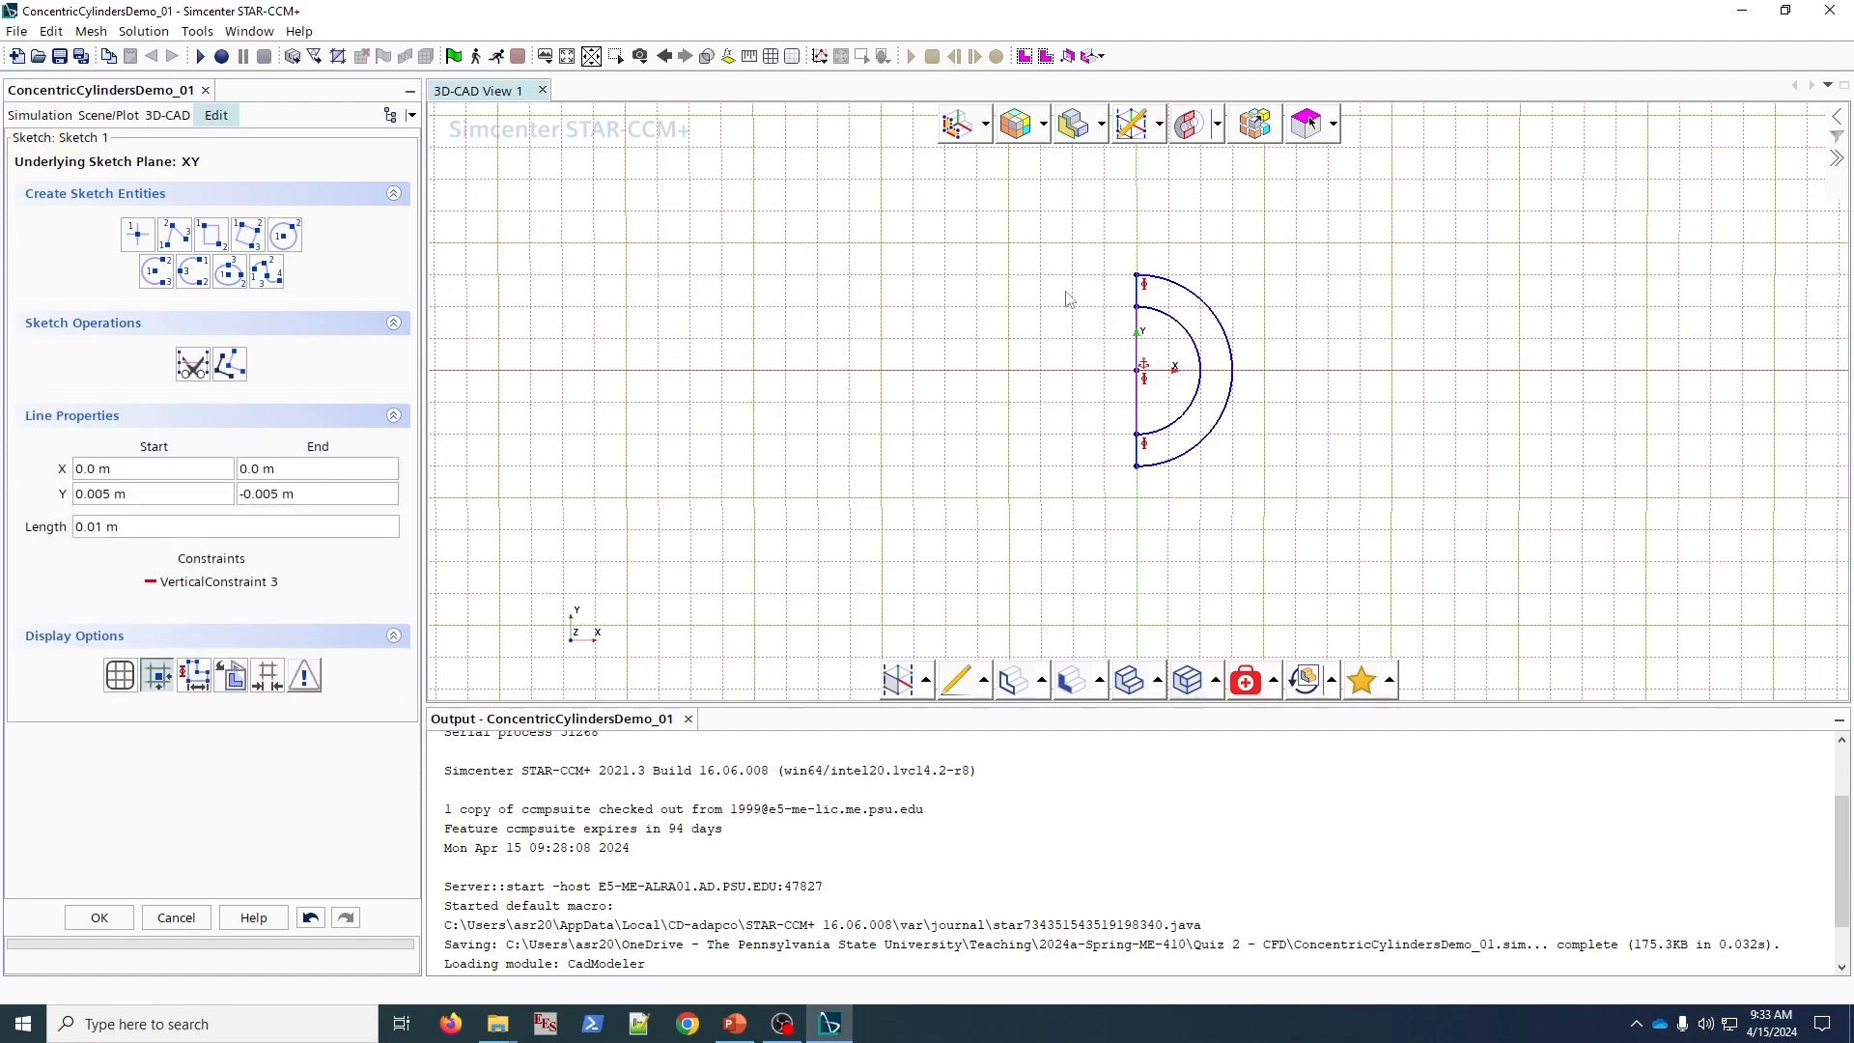
pyautogui.rightClick(1138, 331)
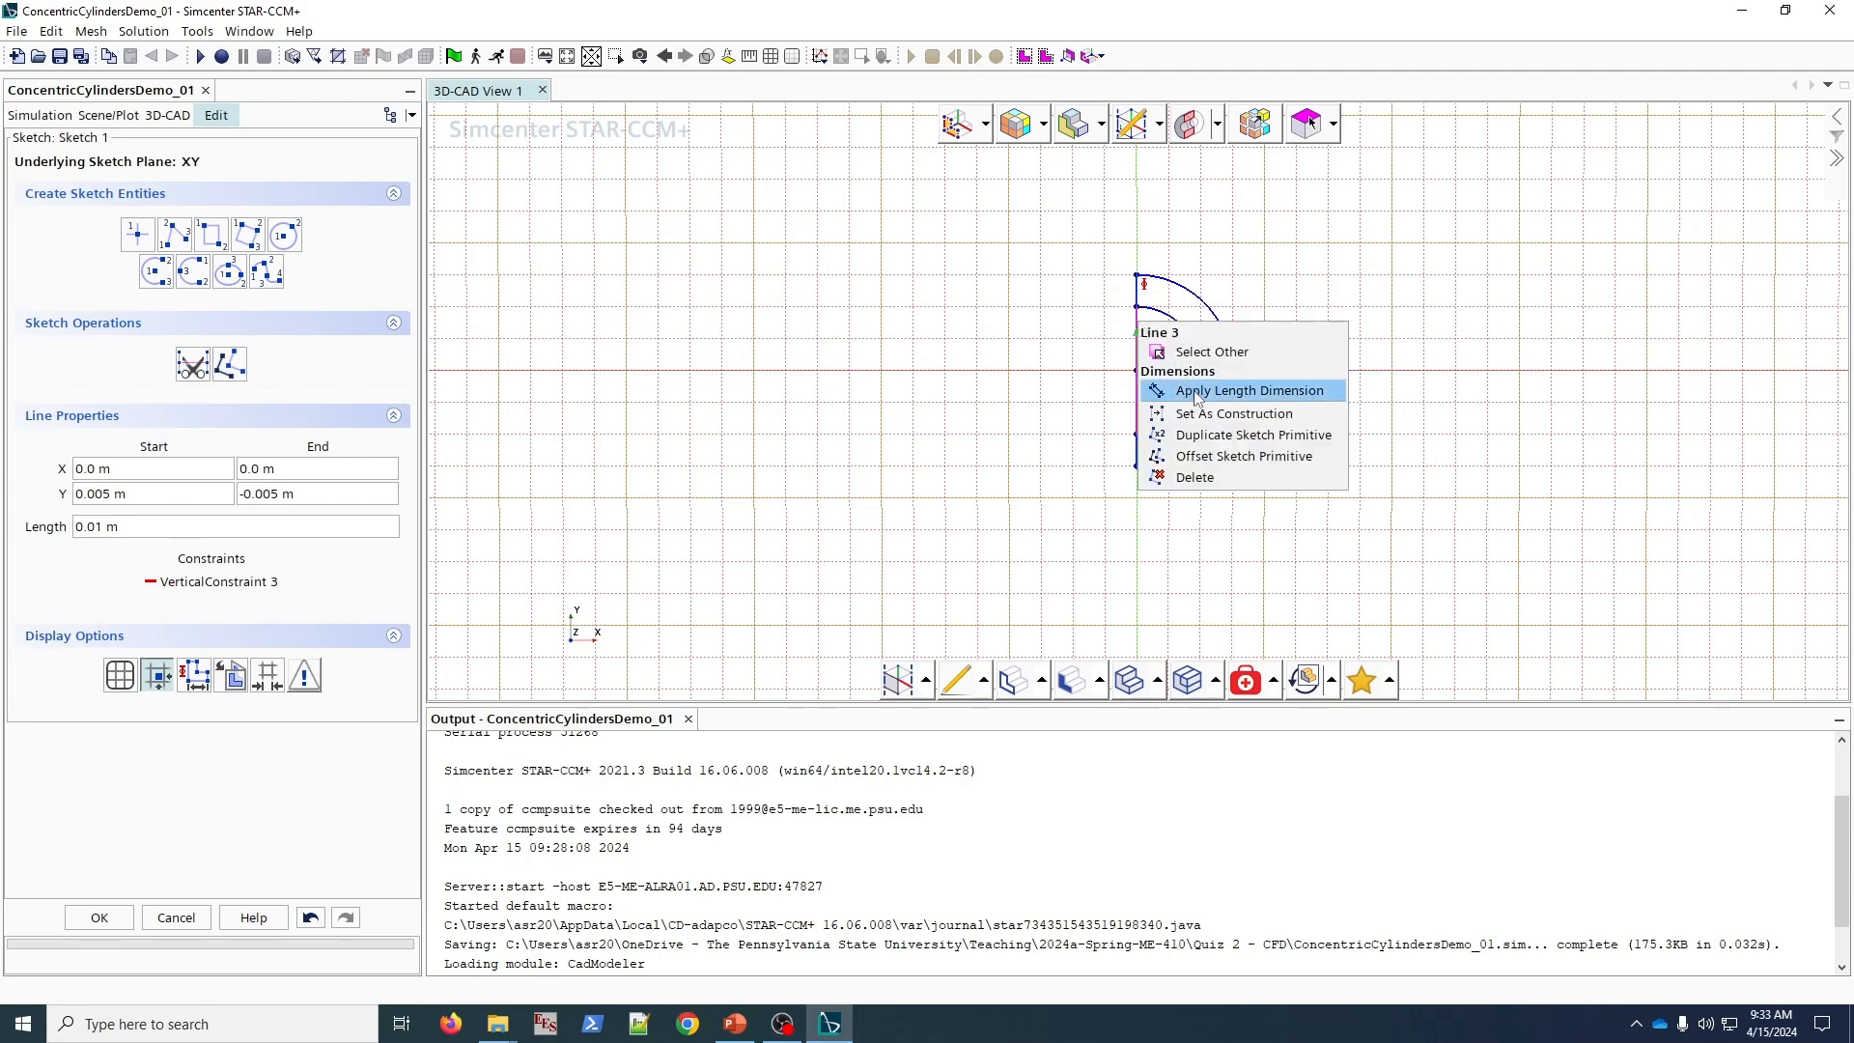
pyautogui.click(1224, 414)
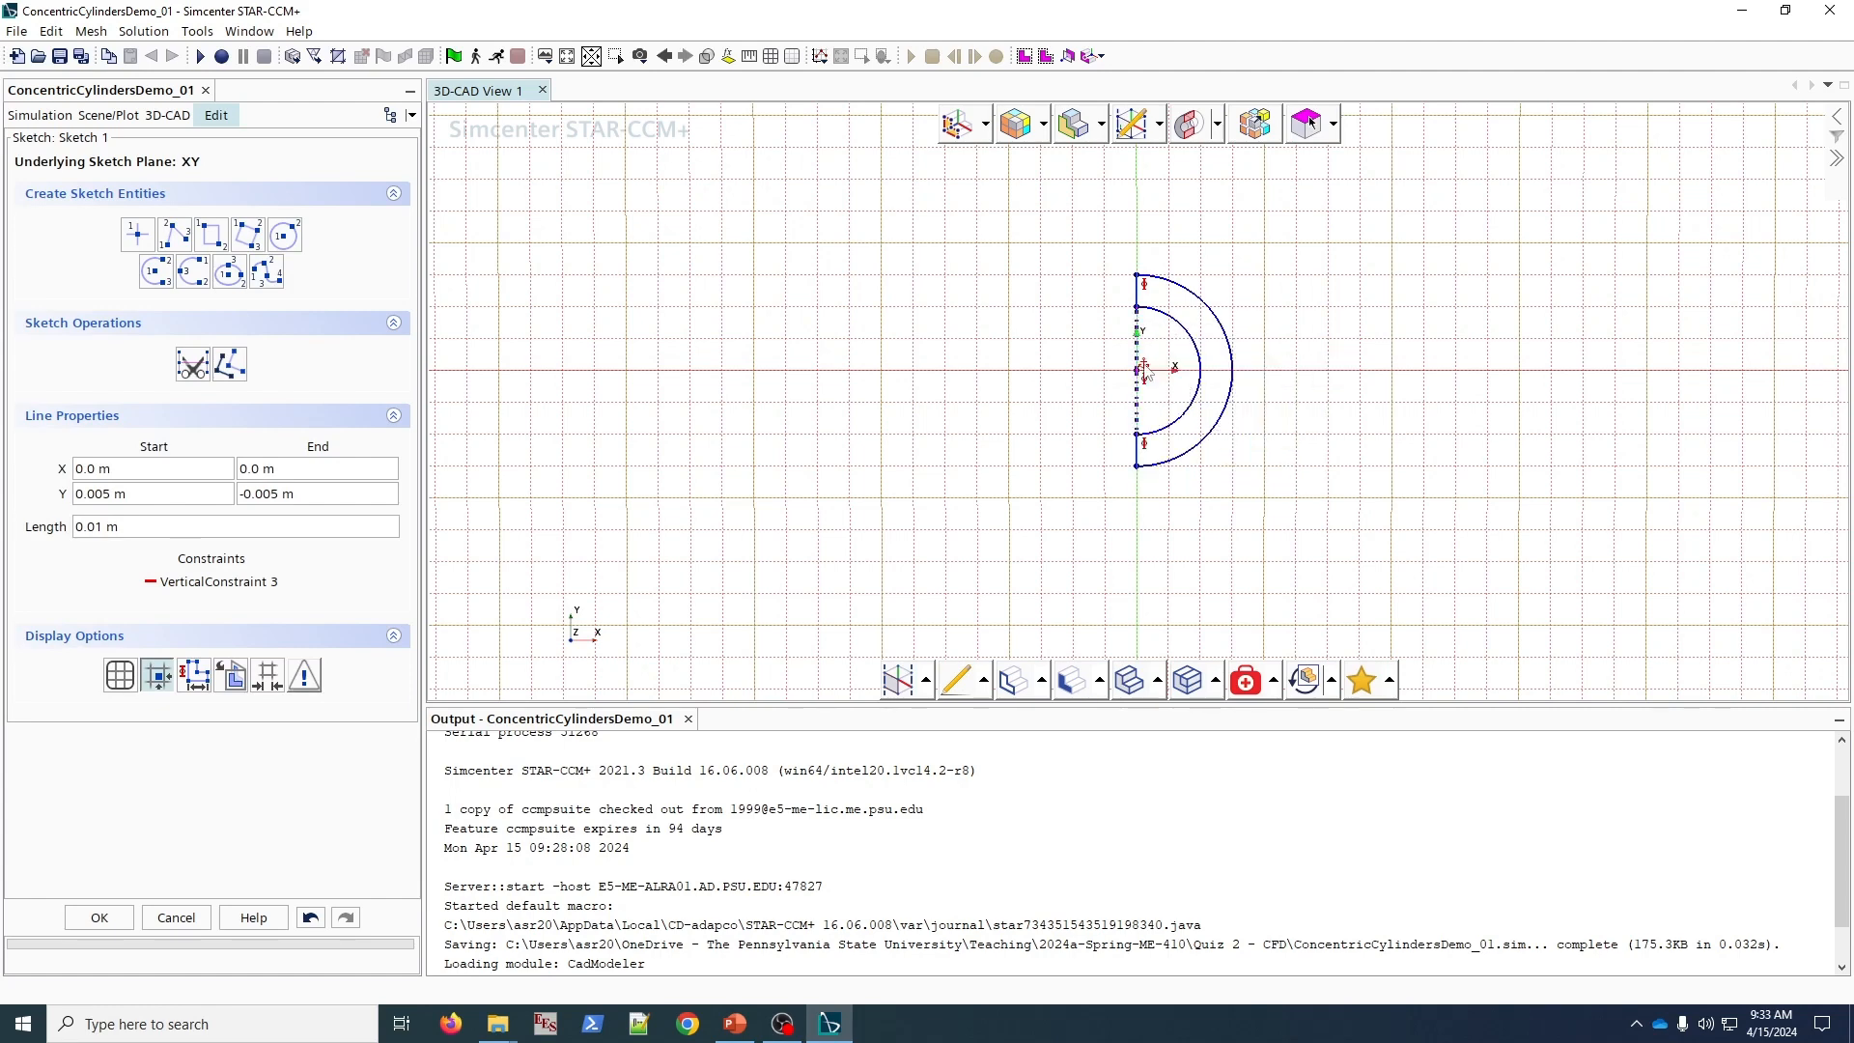
pyautogui.rightClick(1142, 361)
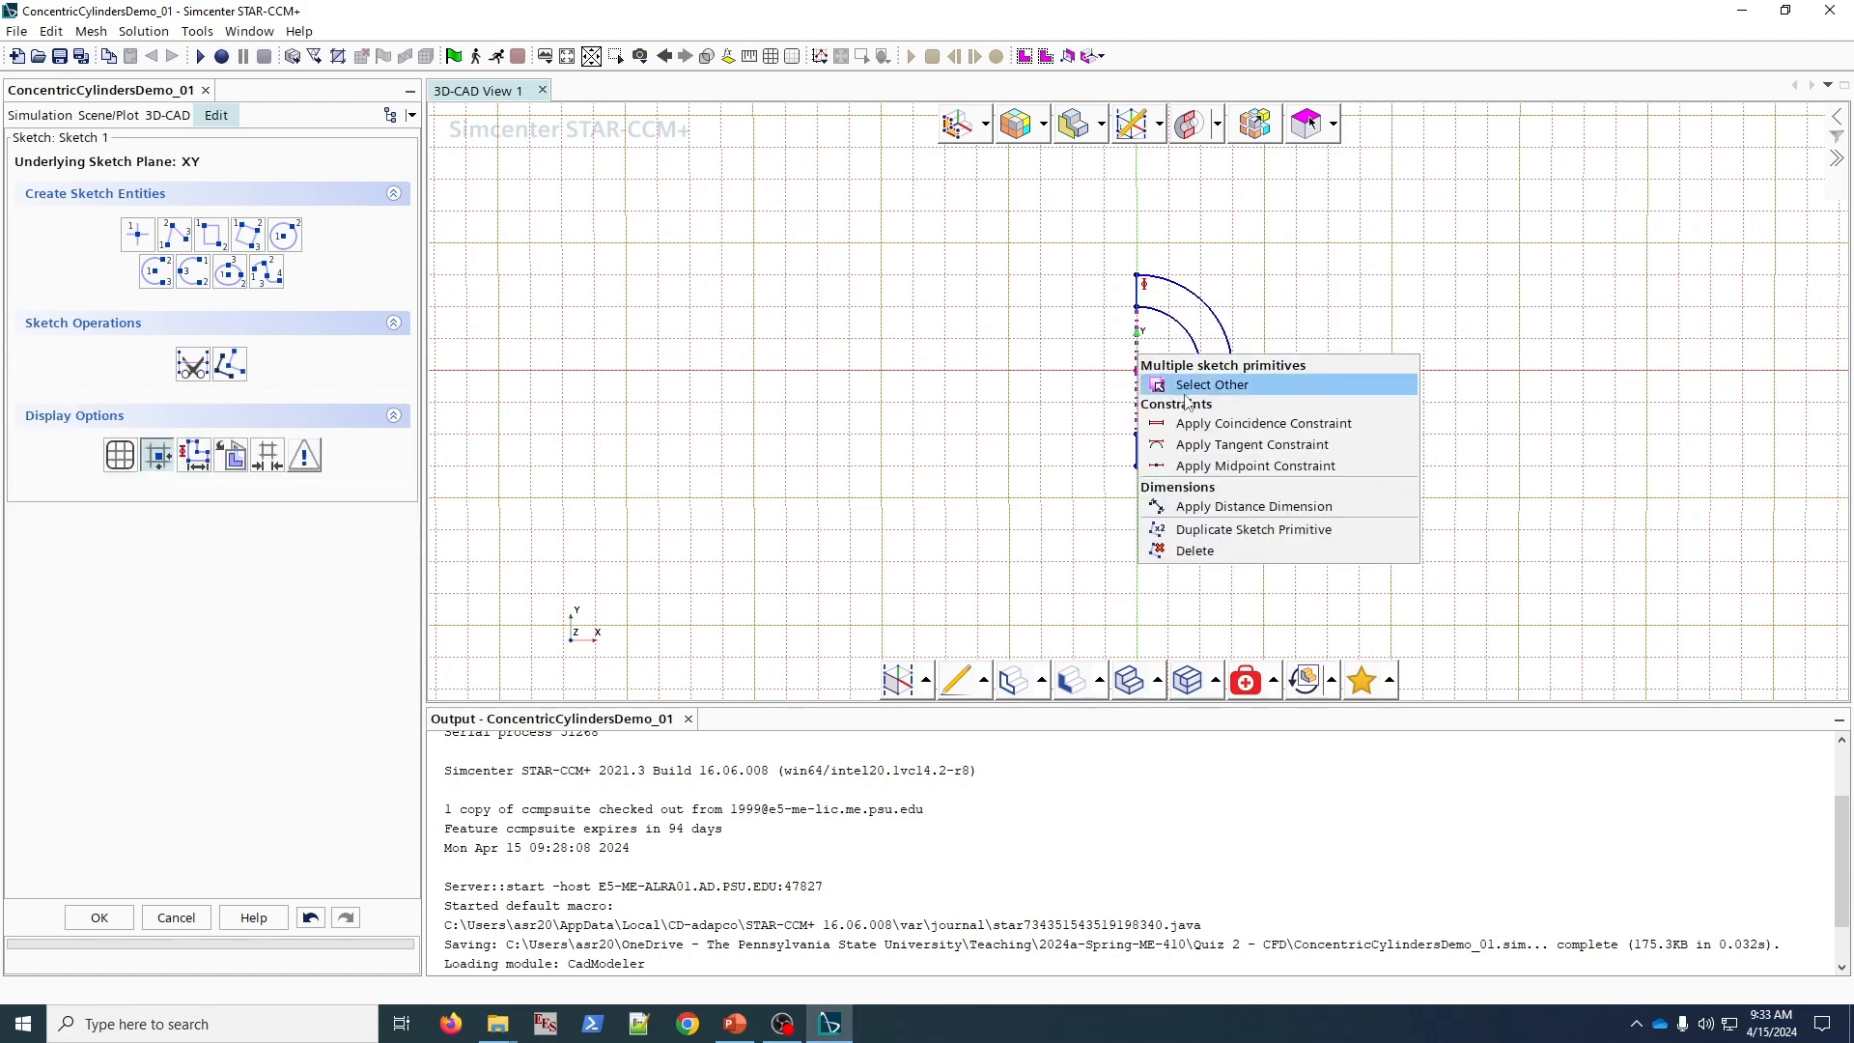
pyautogui.click(1226, 465)
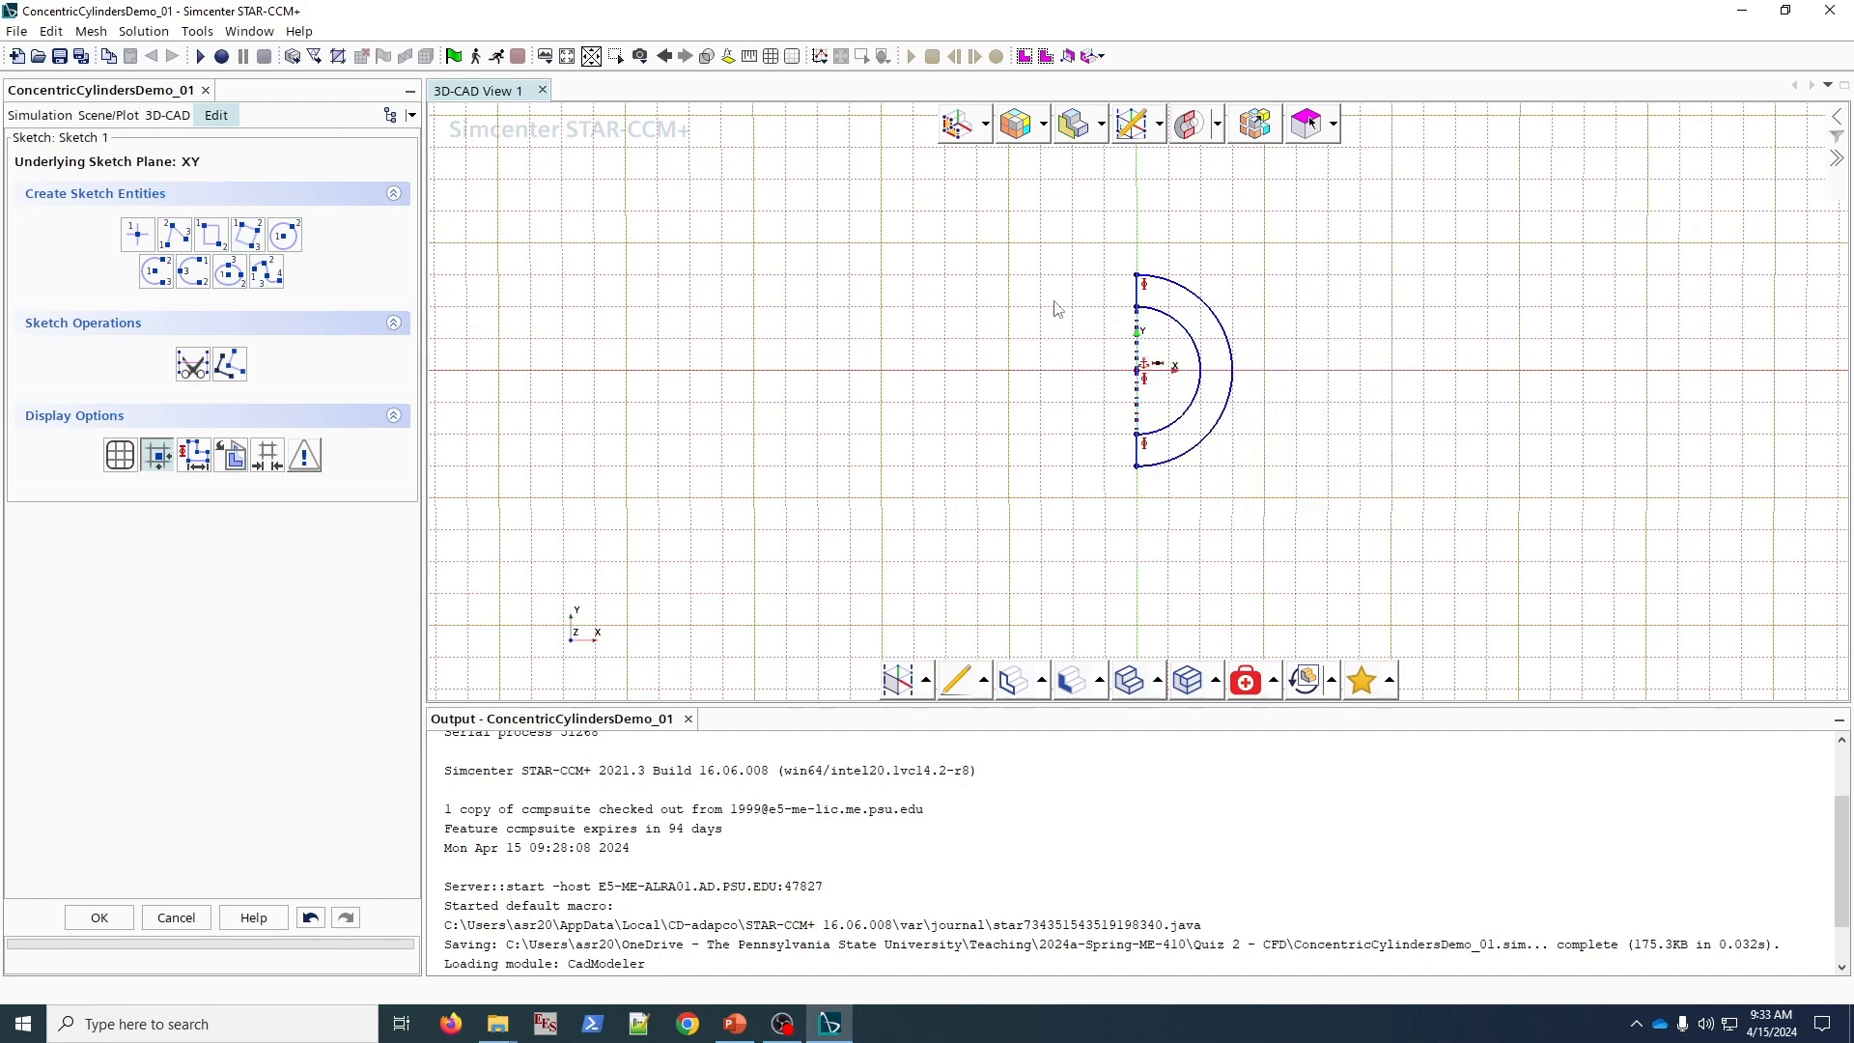
# - Apply a radius dimension of ${R_i} to the inner arc
pyautogui.rightClick(1187, 335)
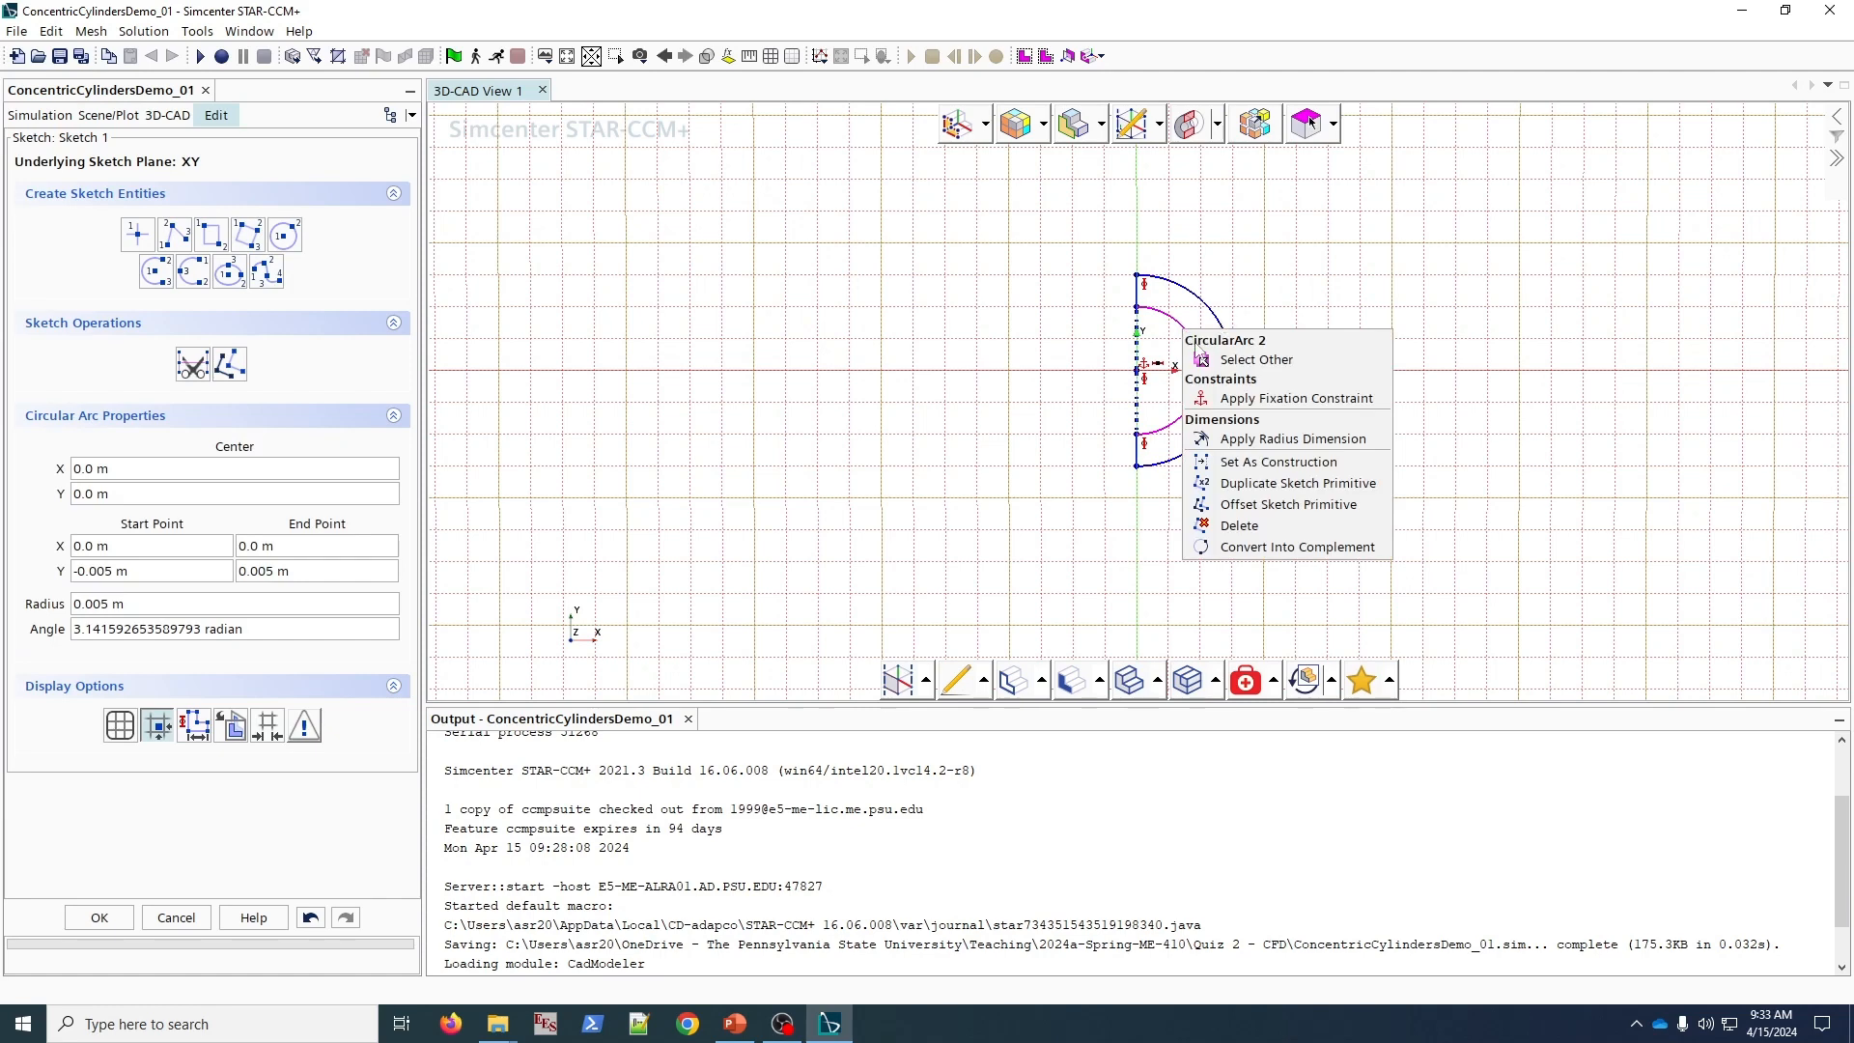
pyautogui.click(1271, 439)
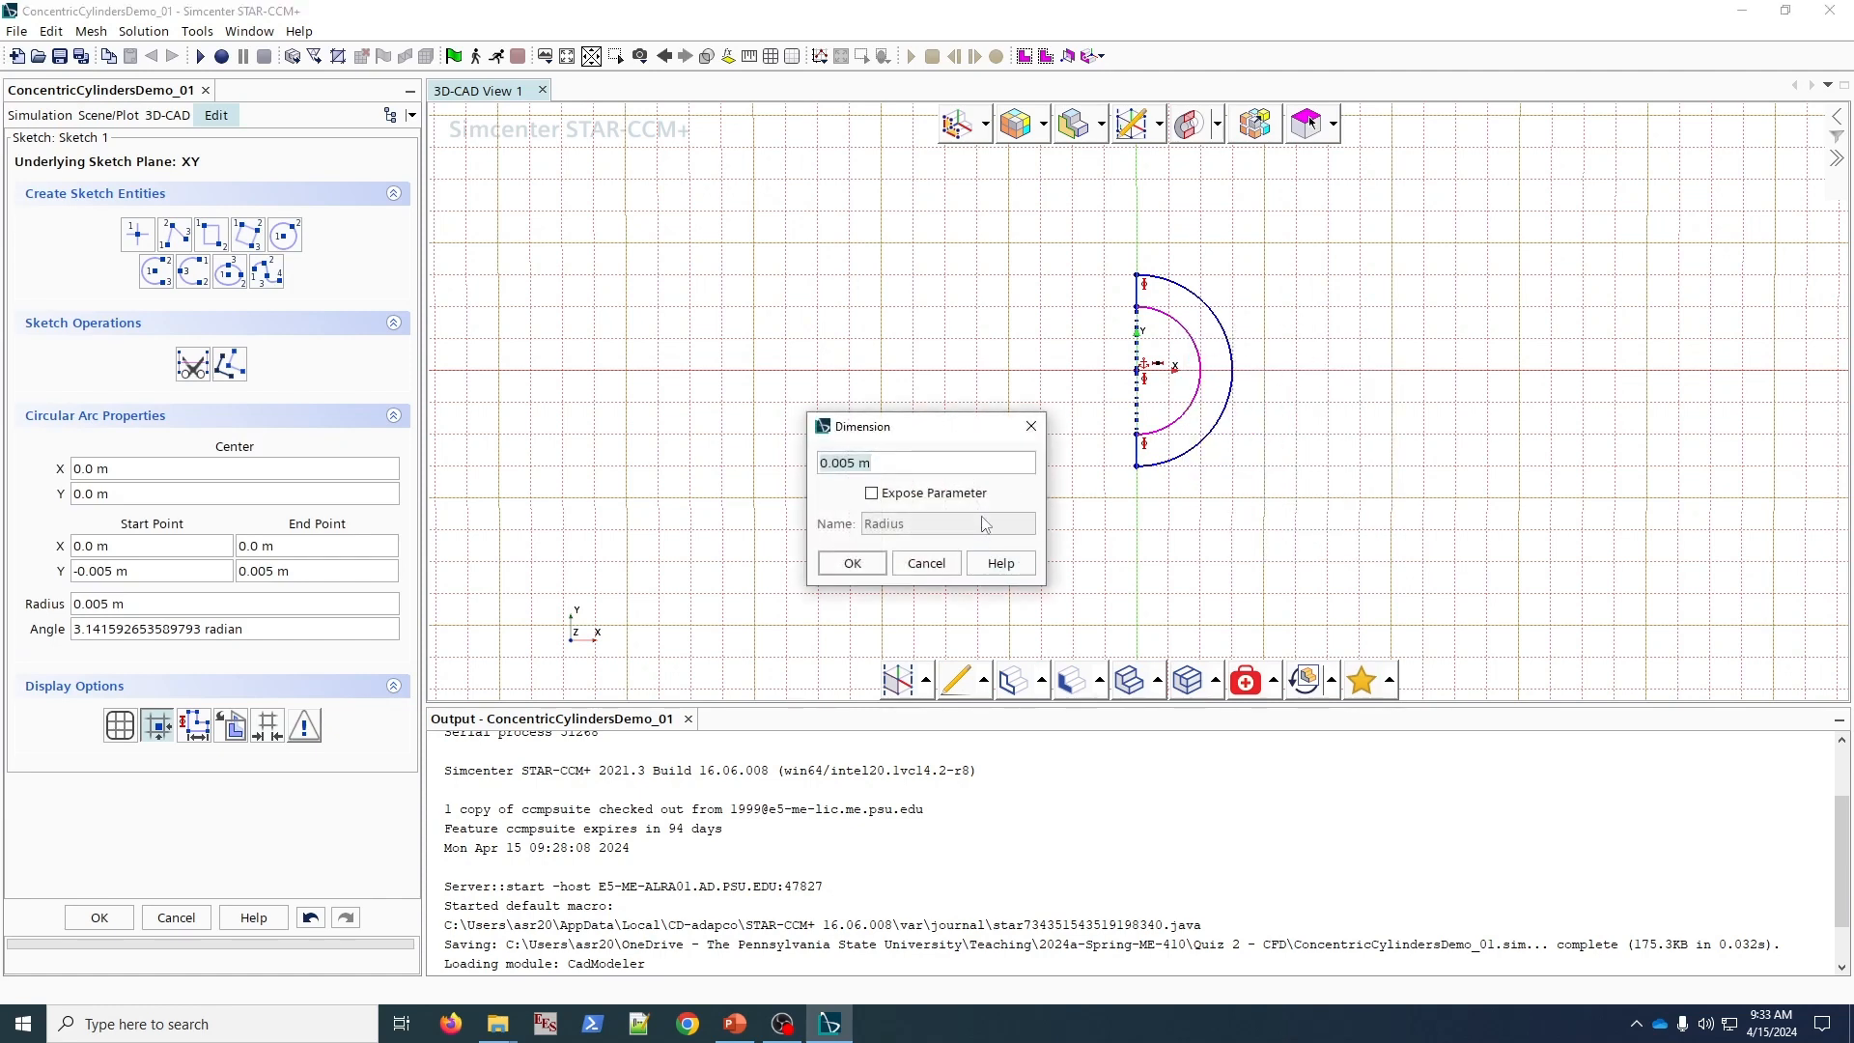
pyautogui.write('${R_i}')
pyautogui.click(848, 566)
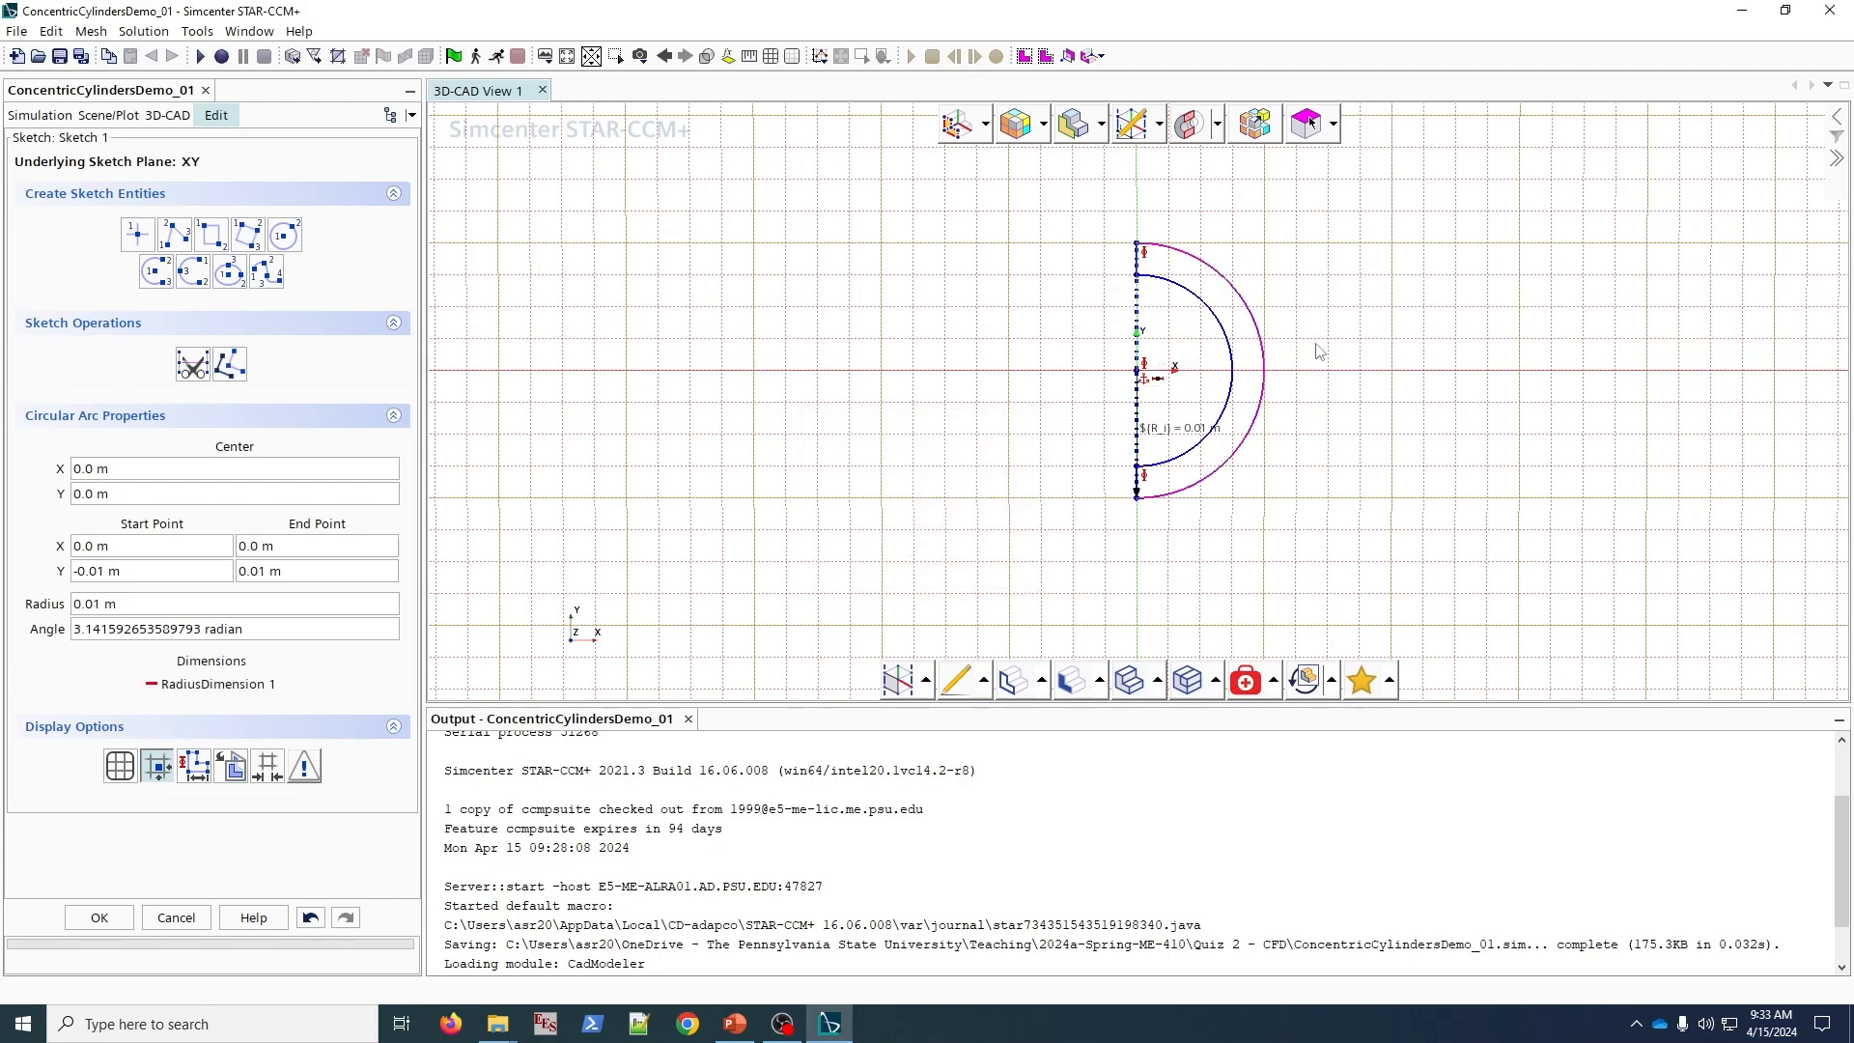
# - Apply a radius dimension of ${R_o} to the outer arc
pyautogui.rightClick(1211, 311)
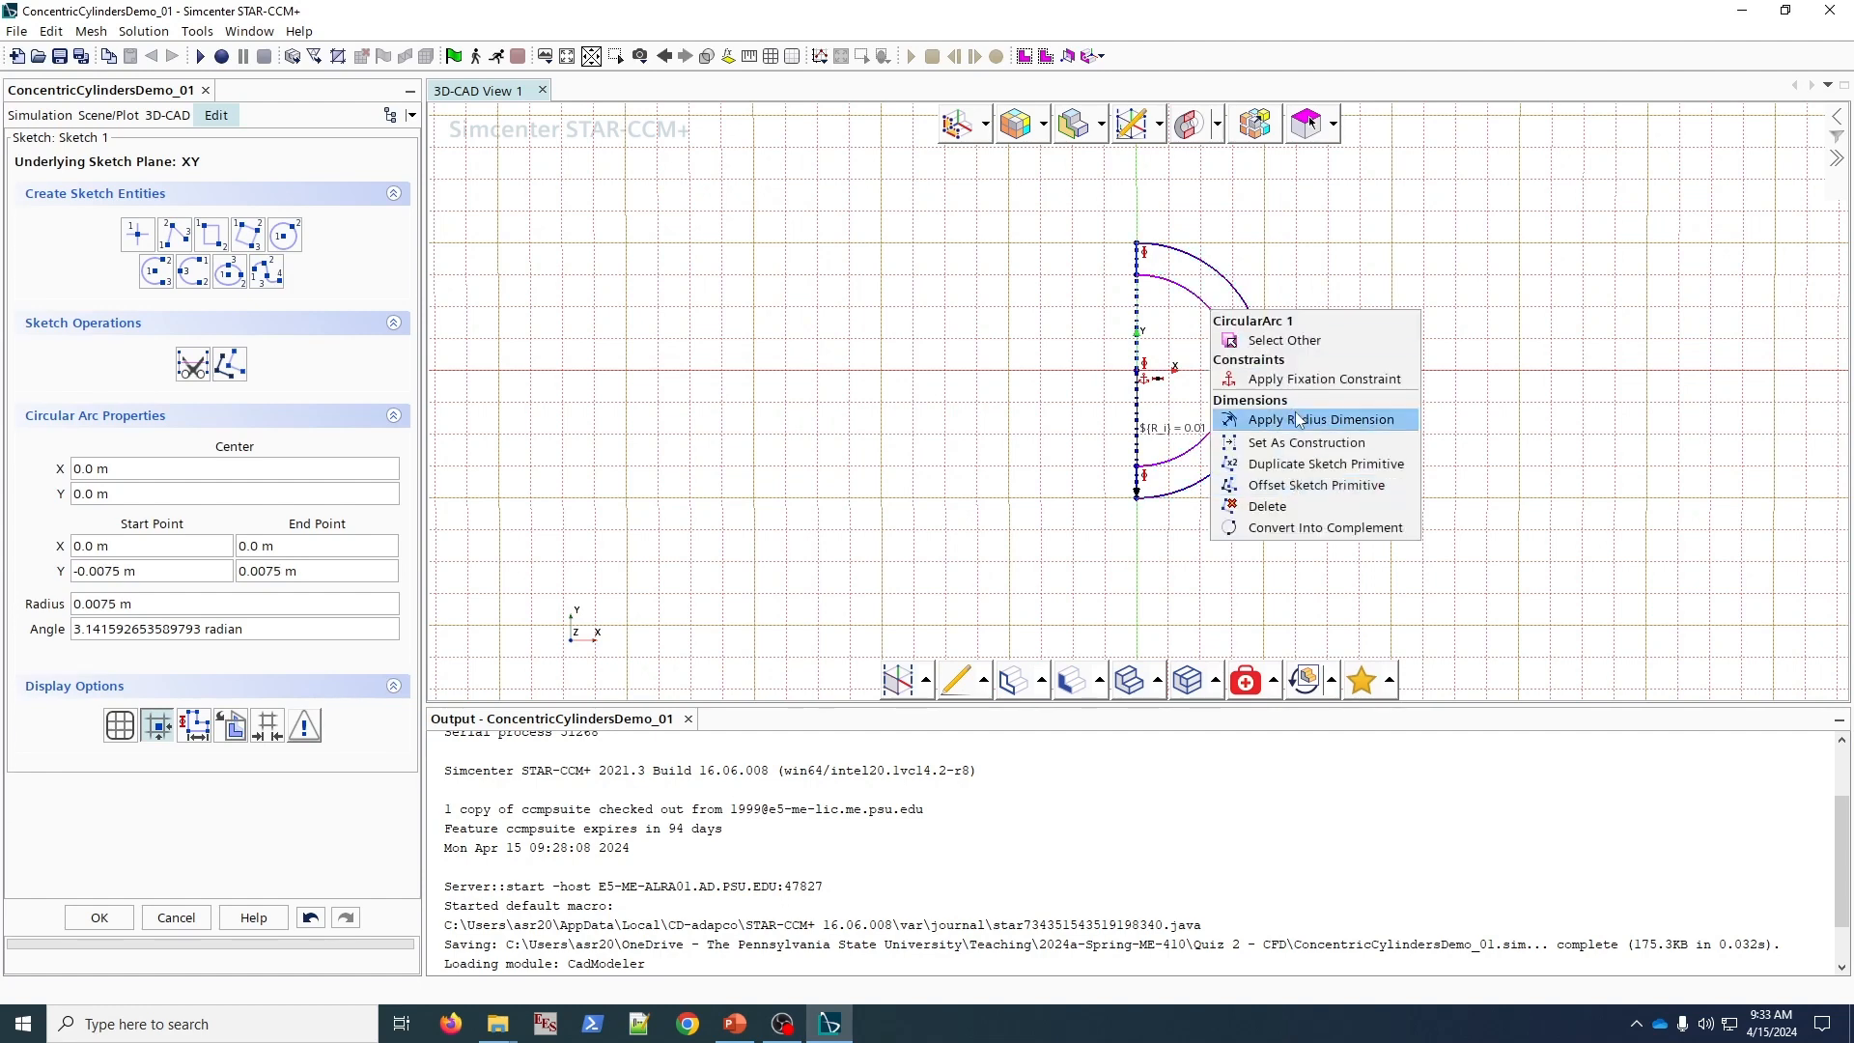
pyautogui.click(1297, 419)
pyautogui.write('${R_o')
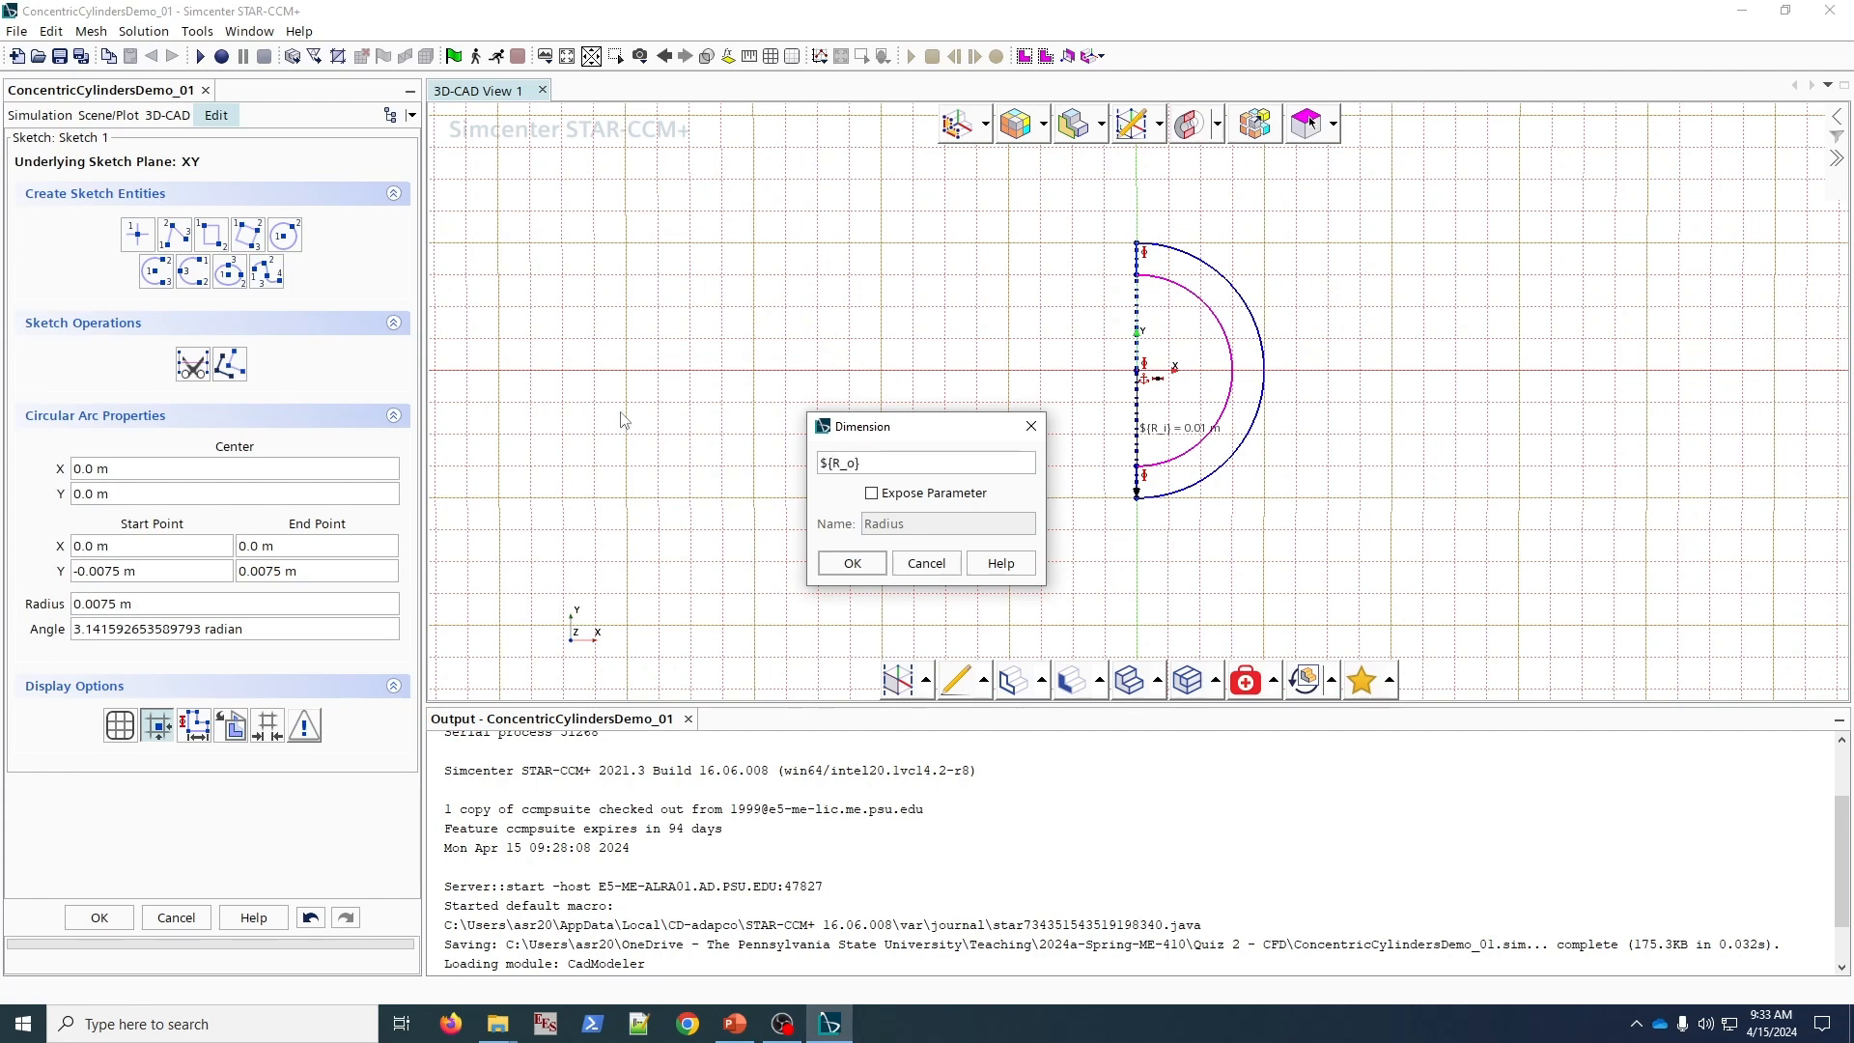
pyautogui.click(853, 564)
pyautogui.scroll(2, 1168, 470)
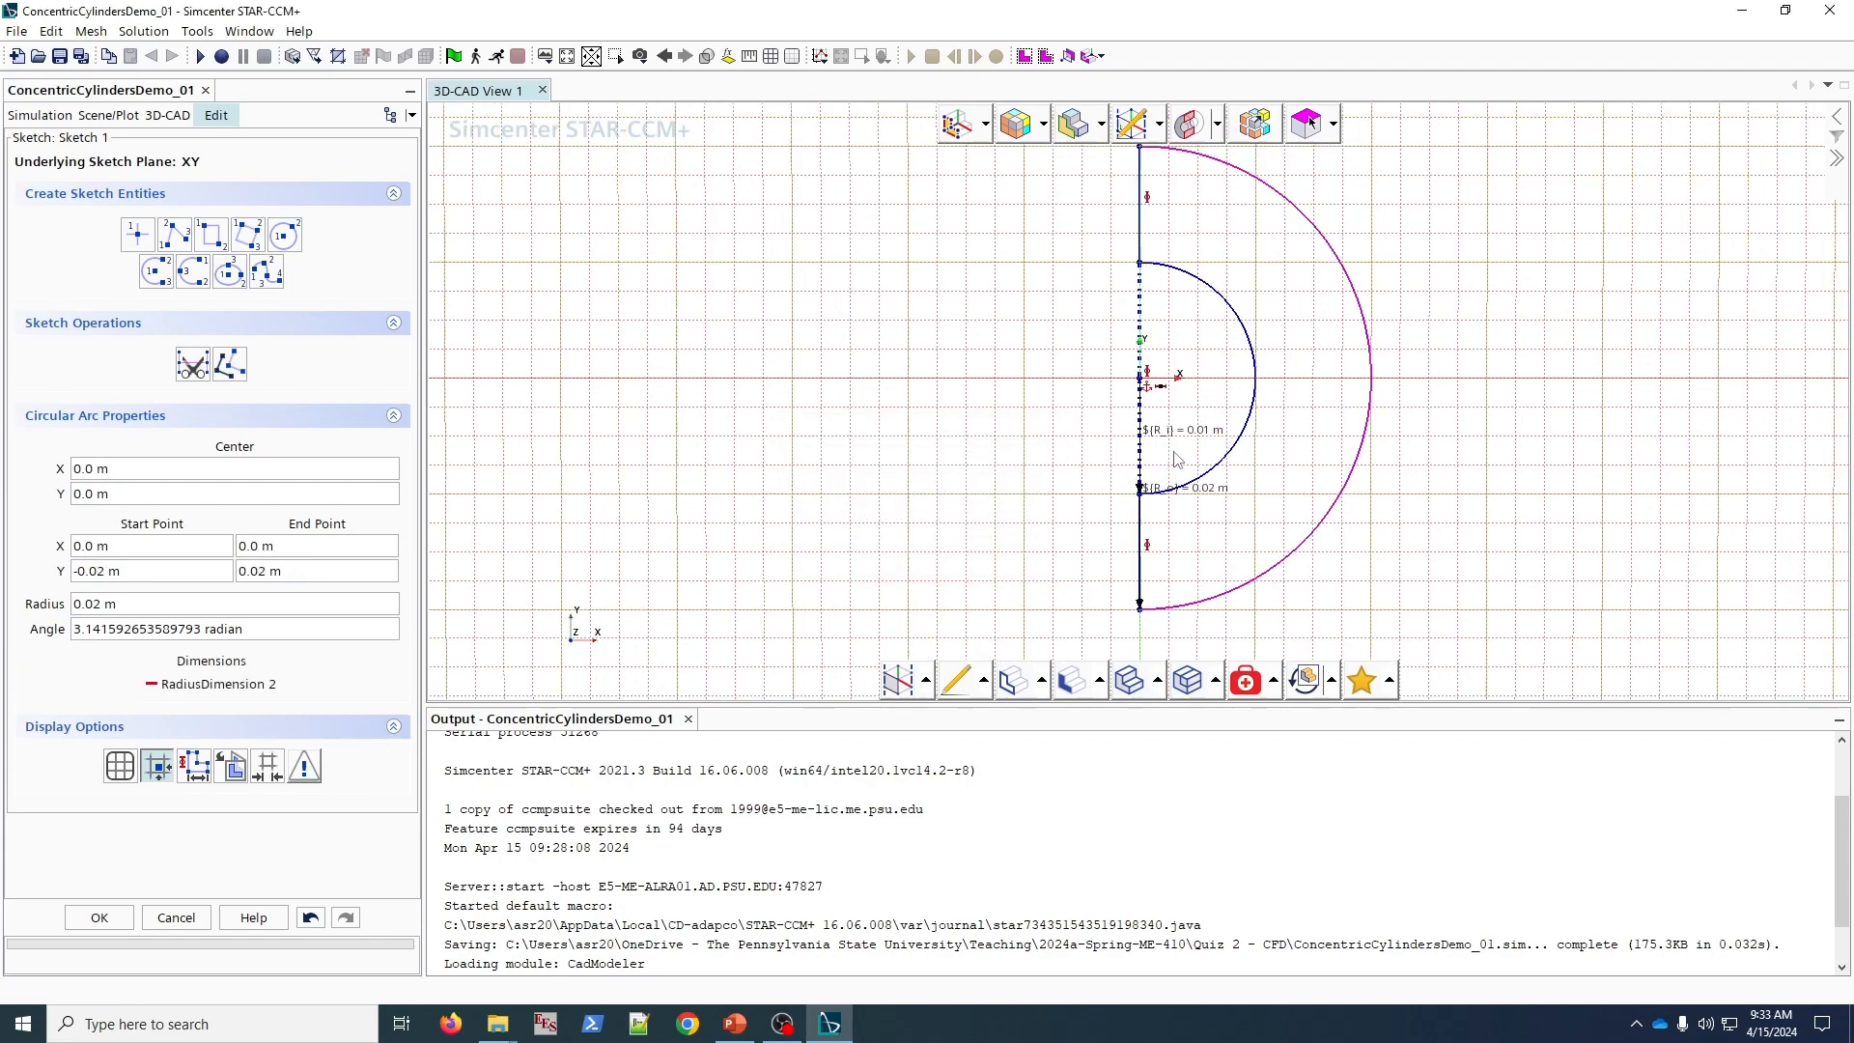
pyautogui.scroll(1, 1202, 483)
pyautogui.scroll(-3, 1186, 444)
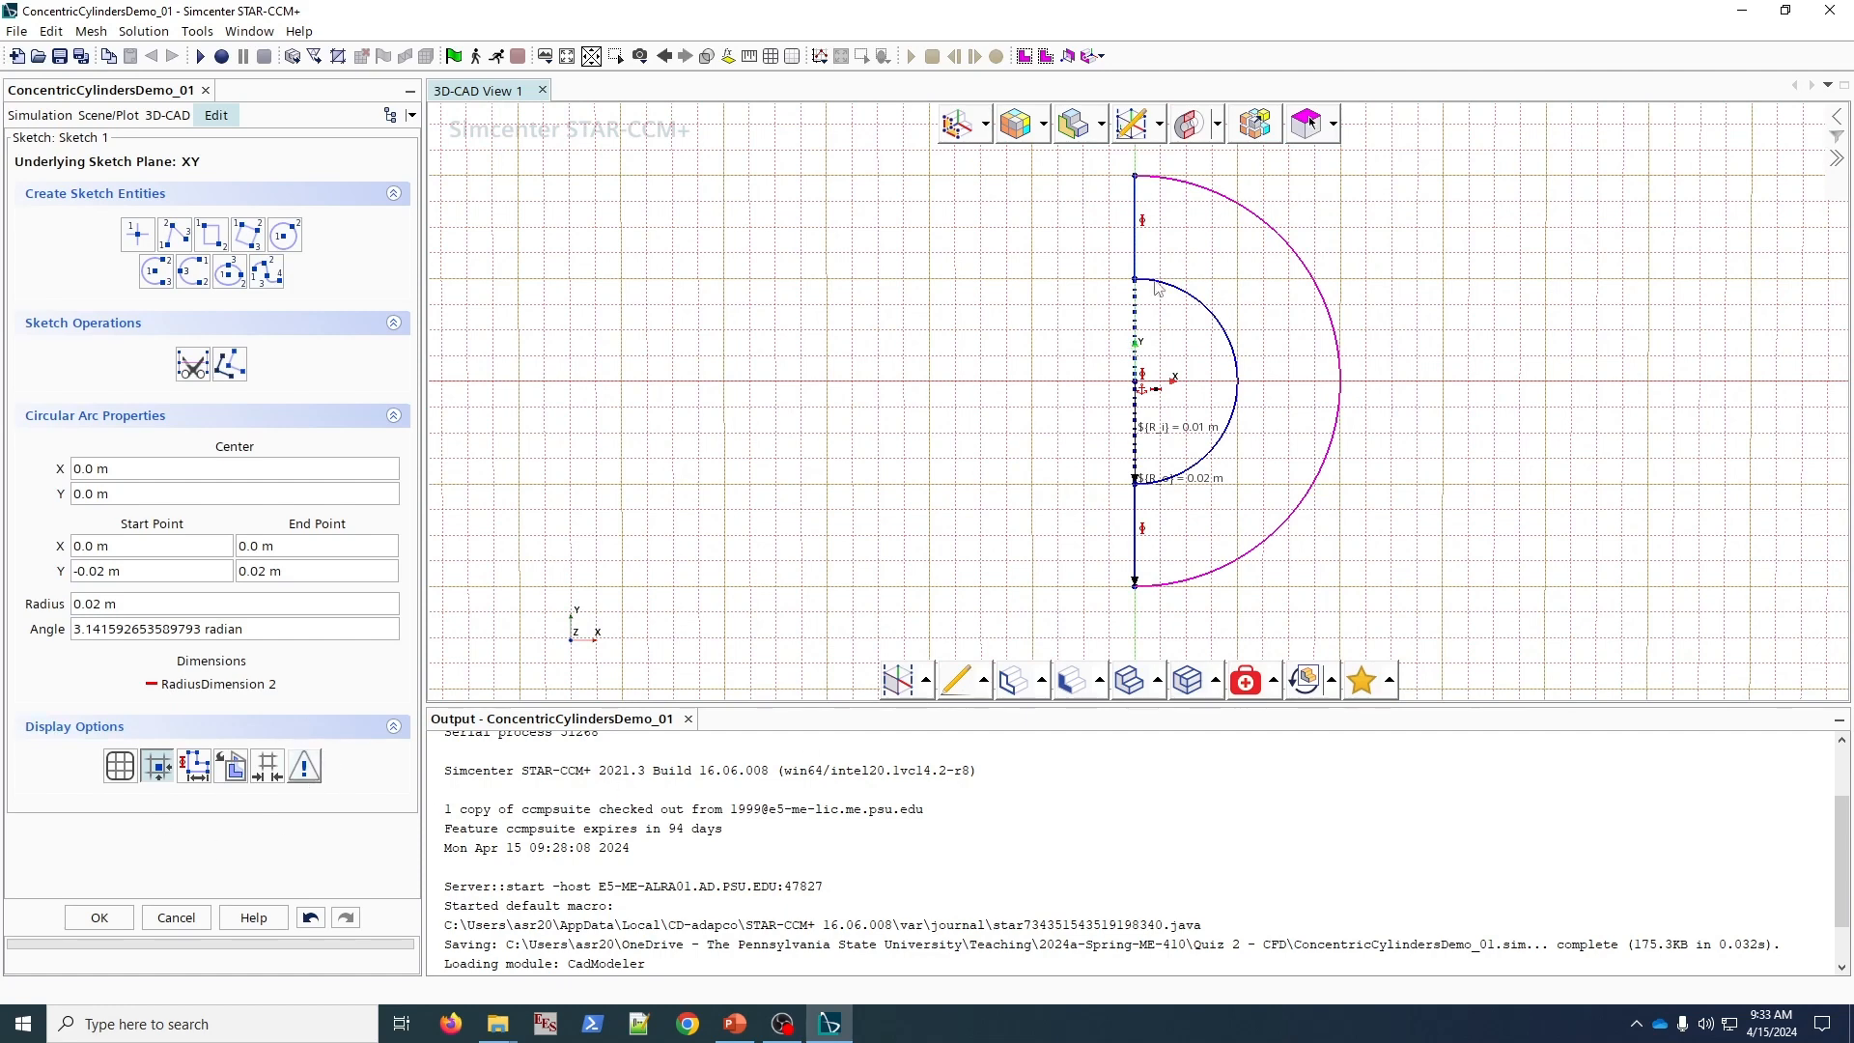
# - Turn on the constraint-status display to check the half-annulus geometry, and finish the sketch
pyautogui.click(302, 773)
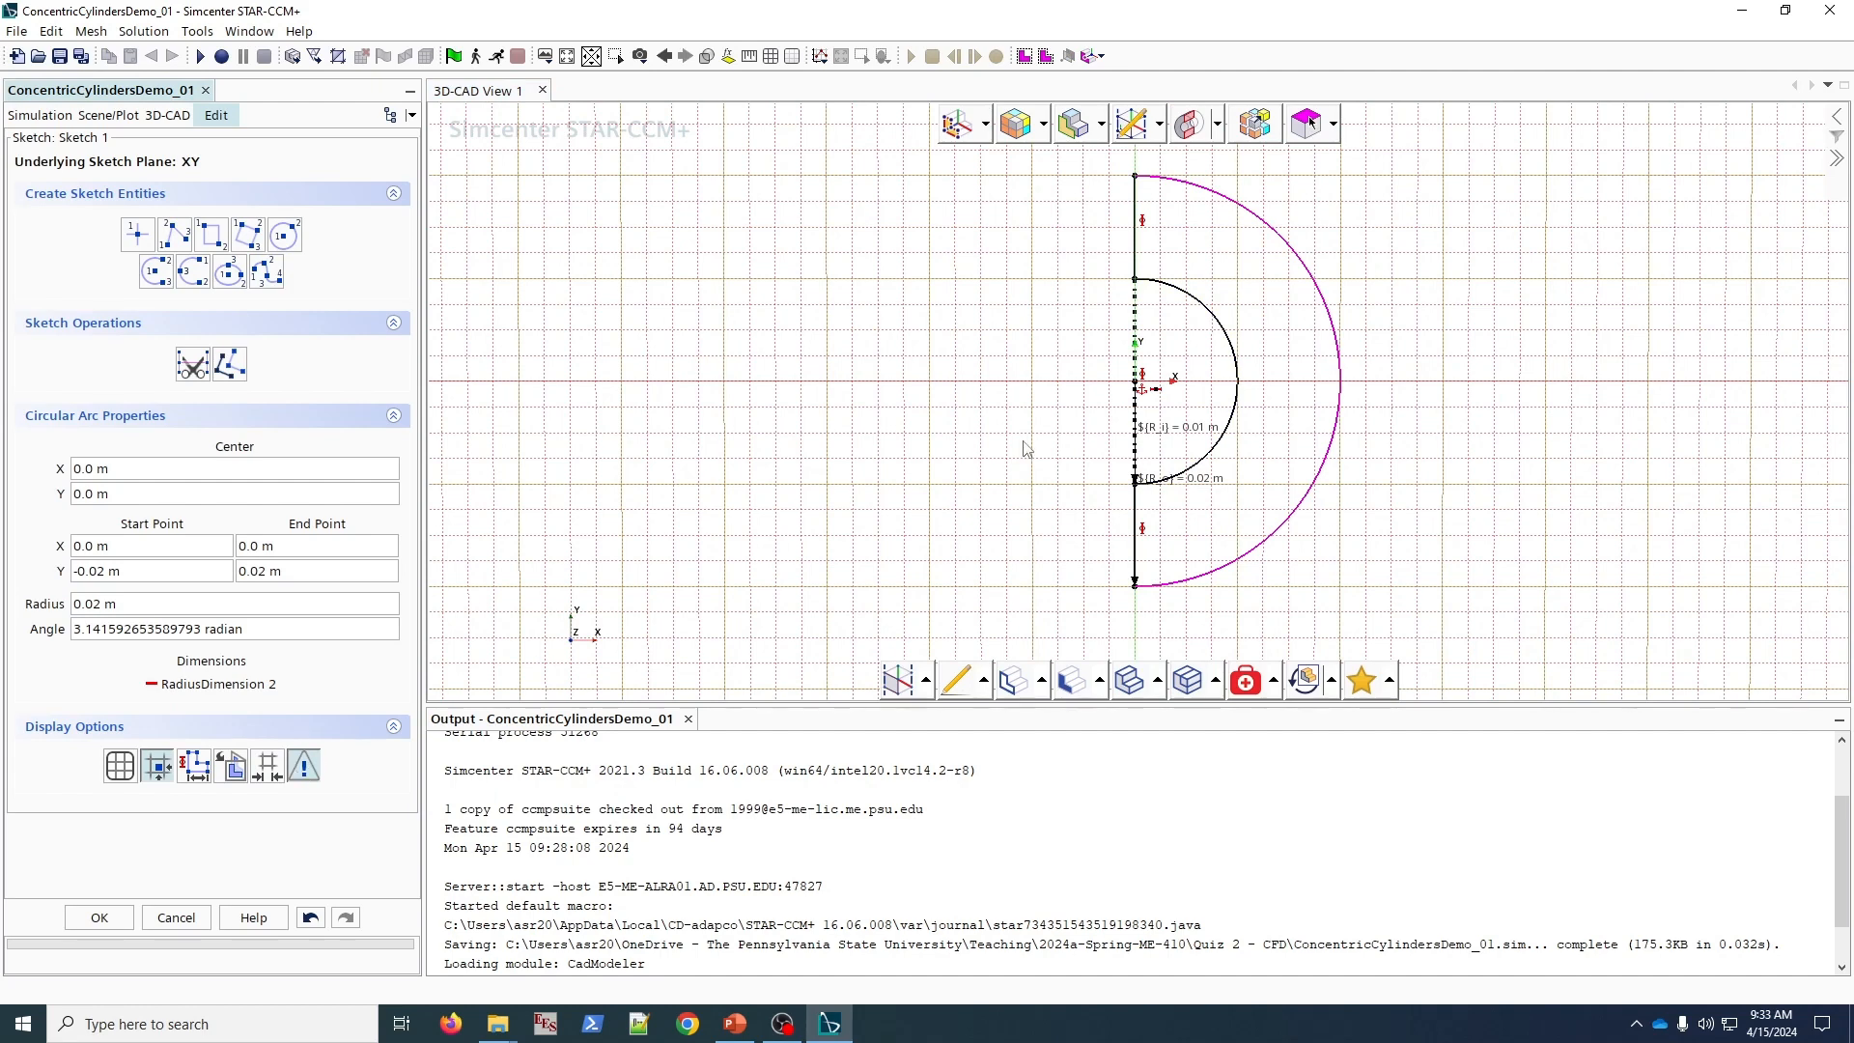
pyautogui.click(1138, 596)
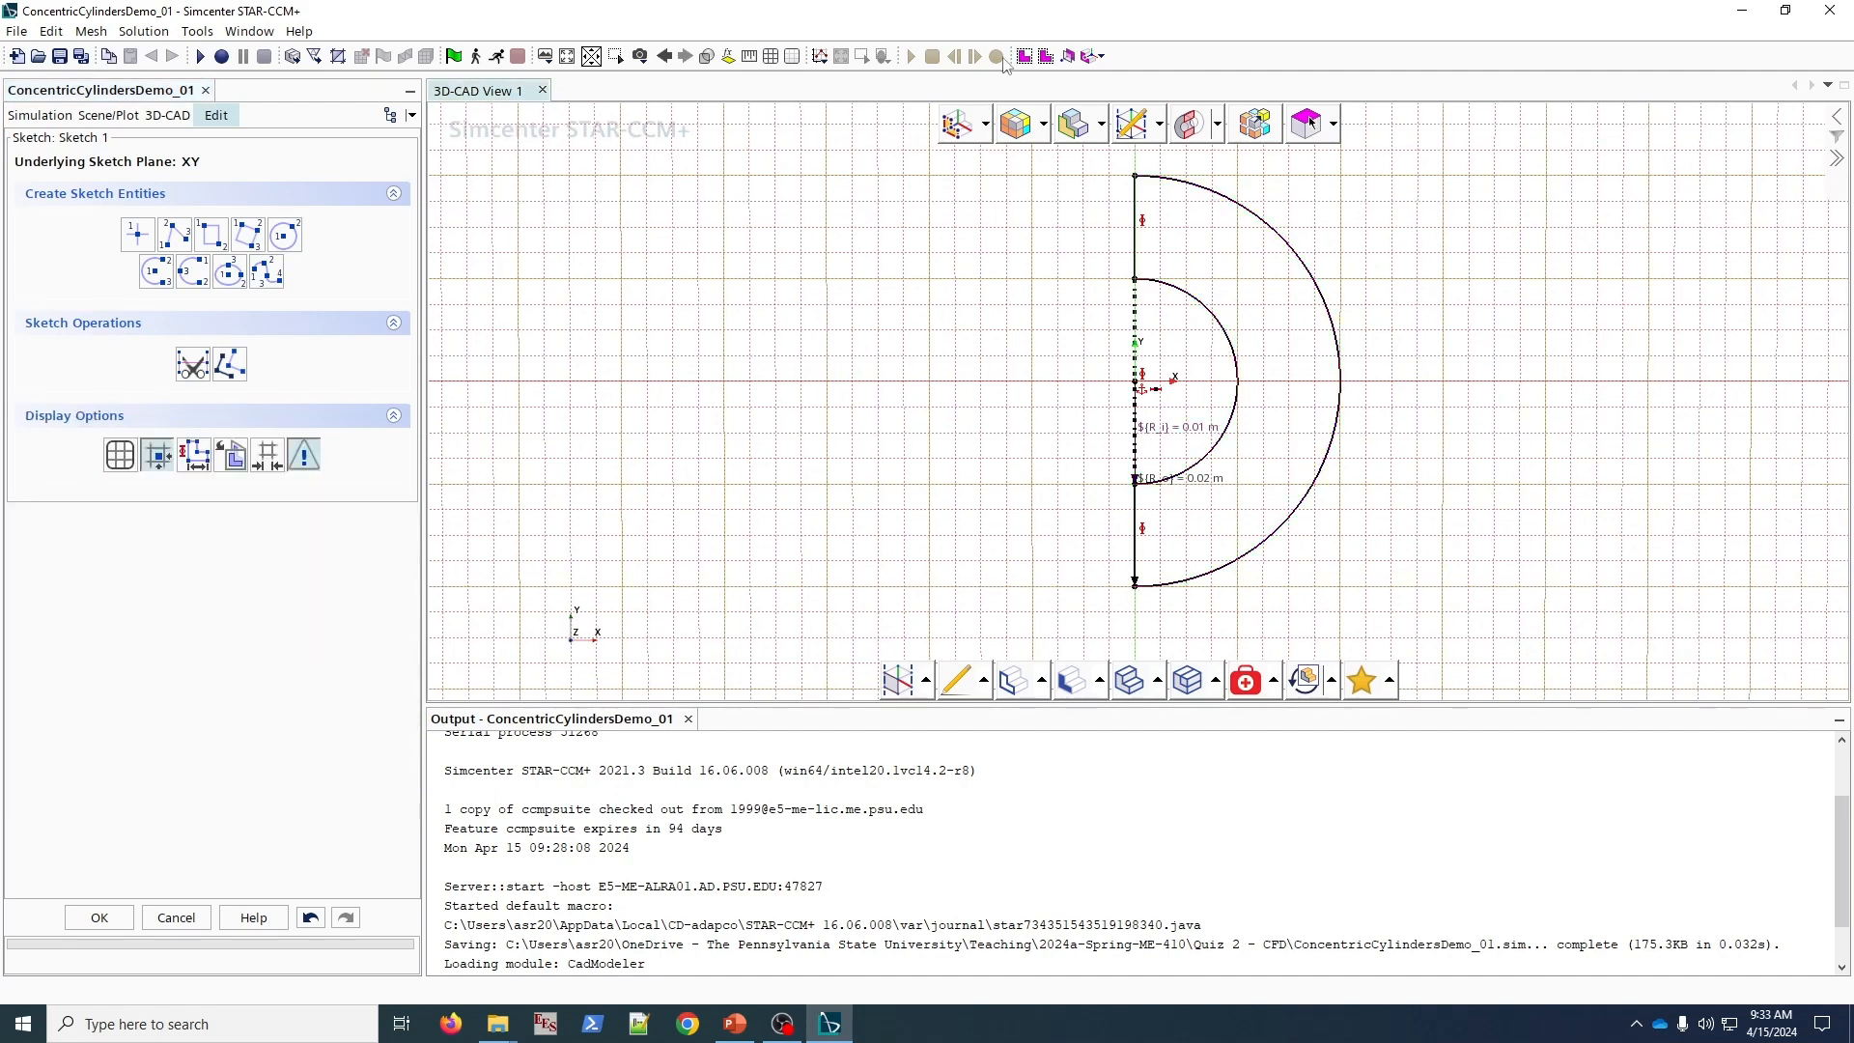
pyautogui.click(1137, 179)
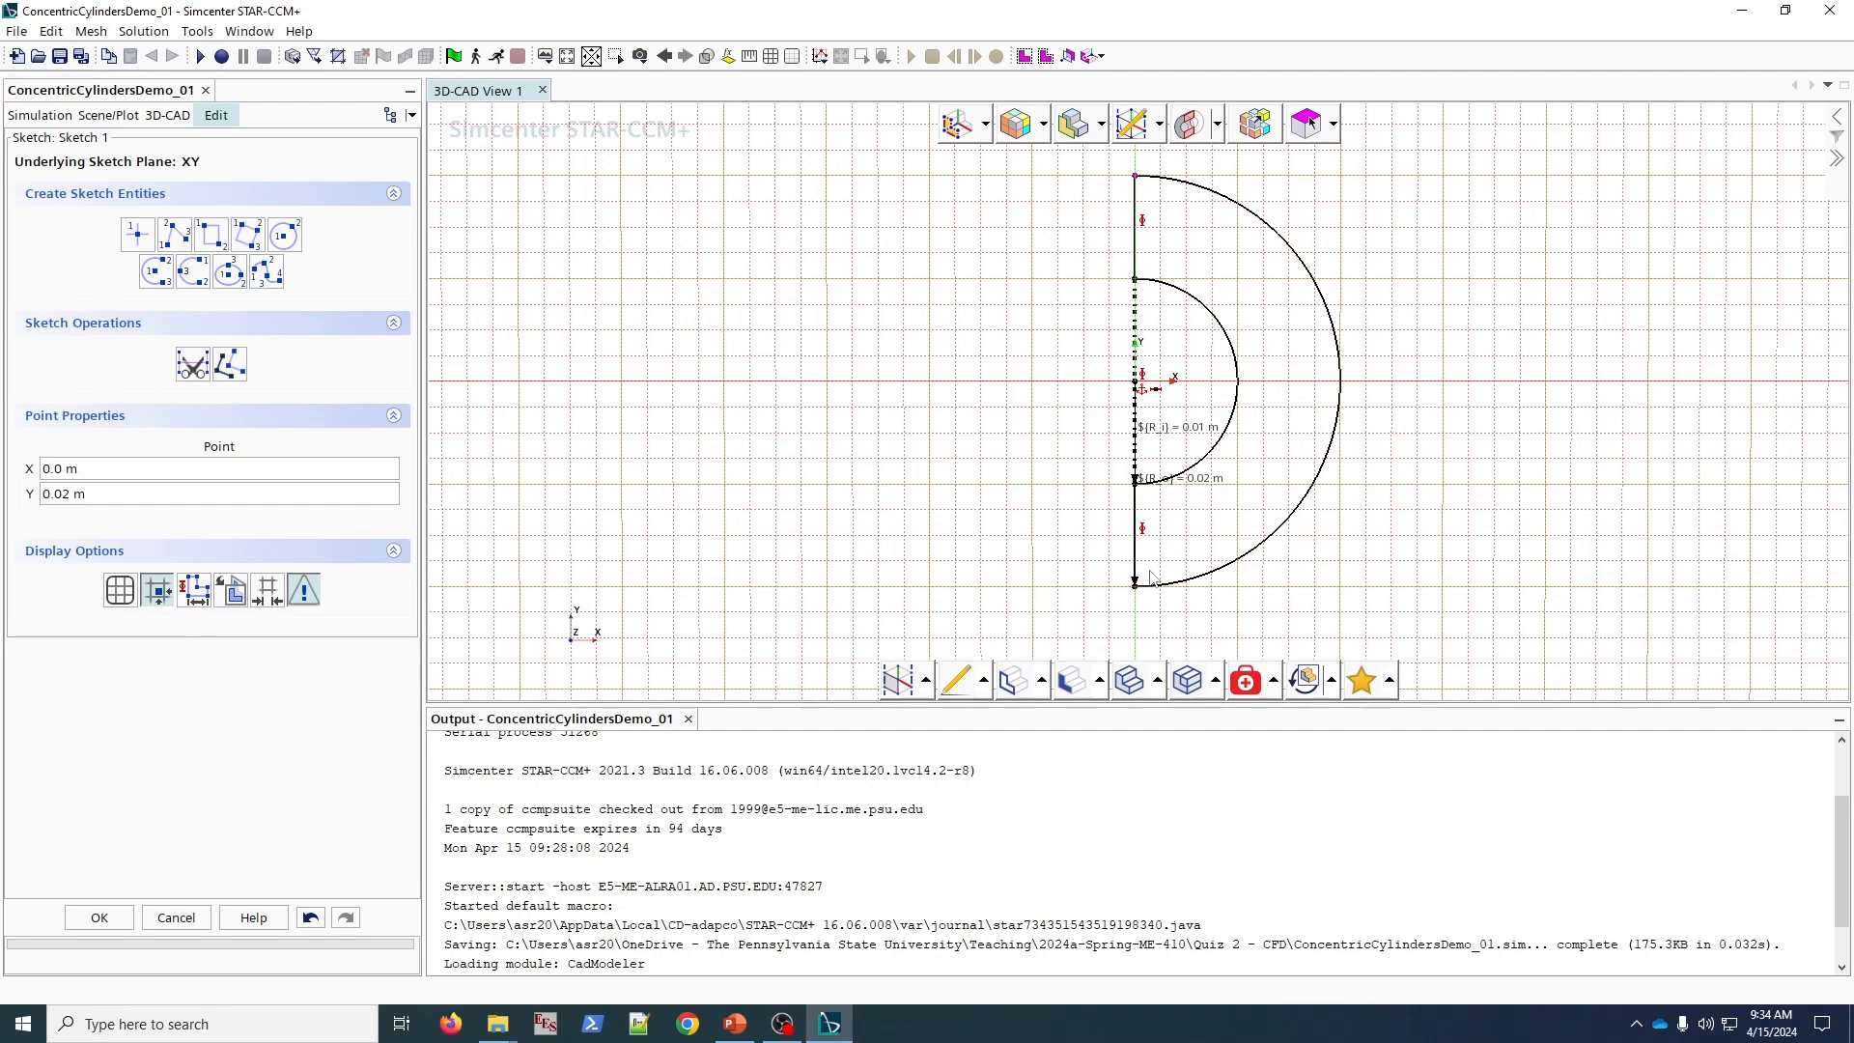
pyautogui.click(1166, 484)
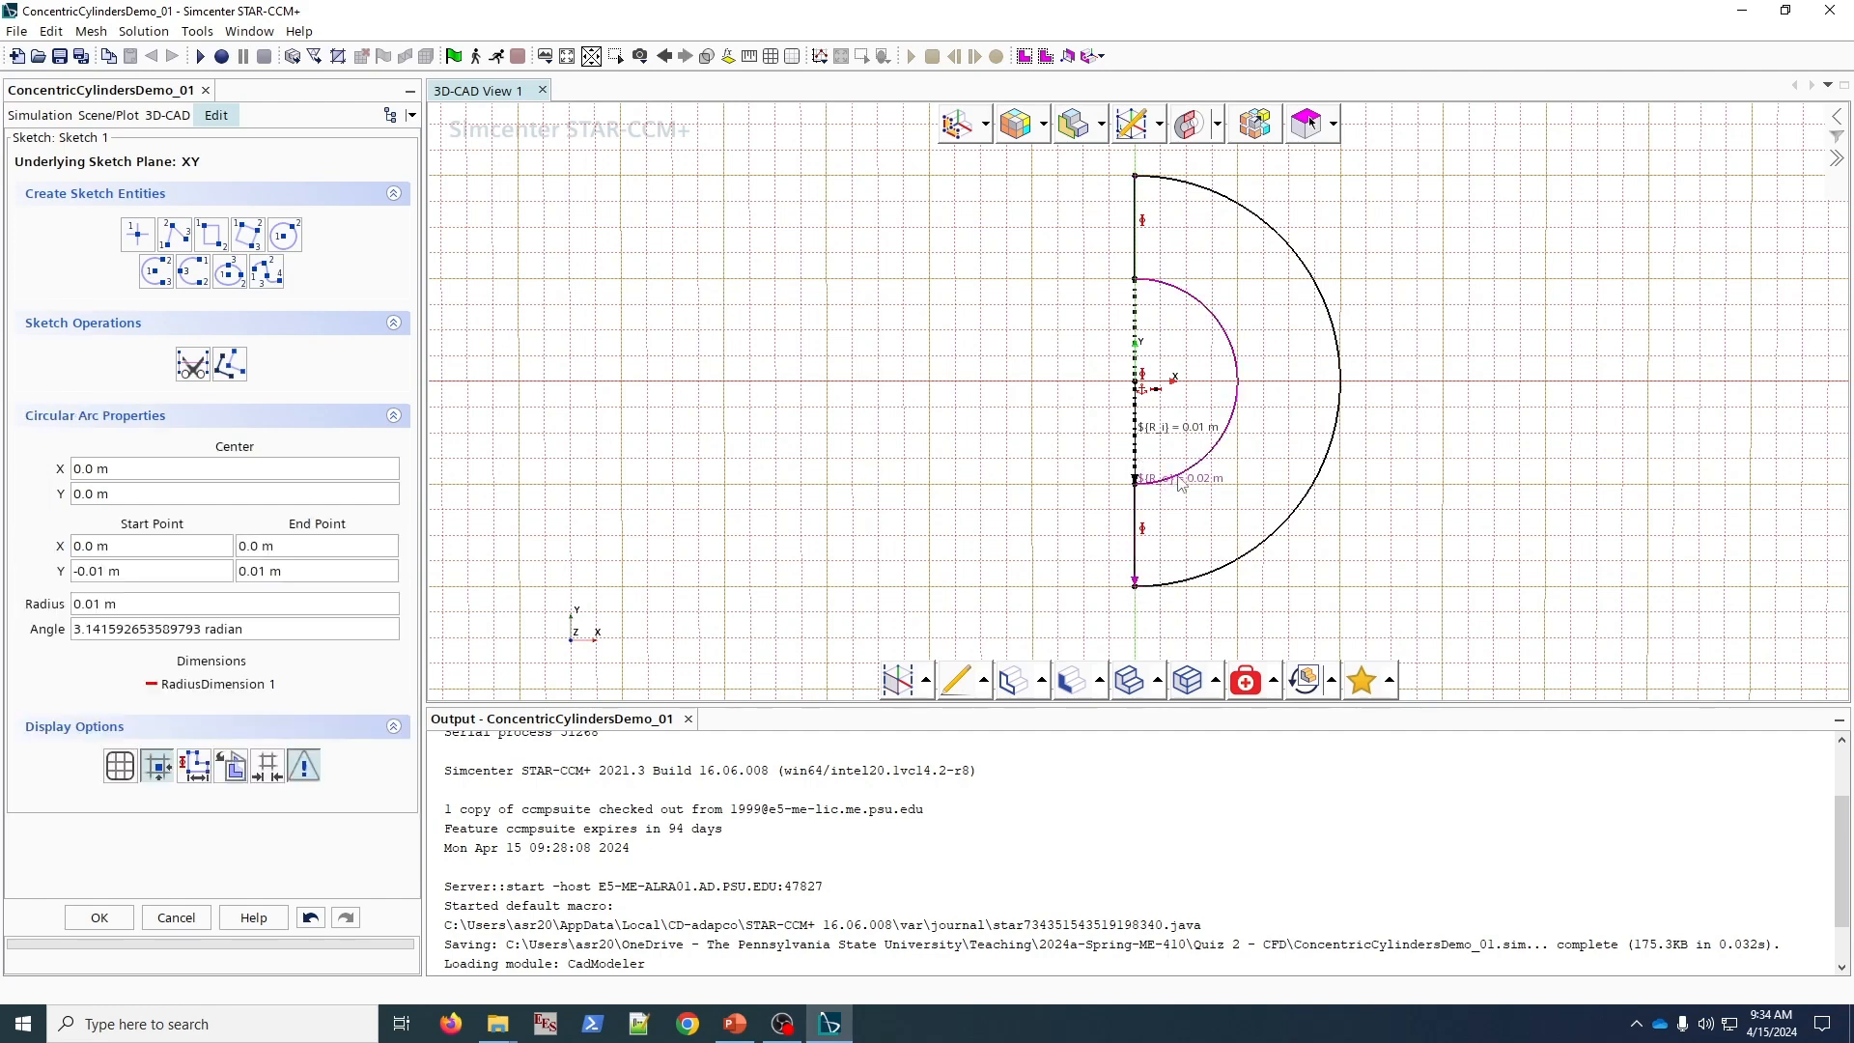
pyautogui.click(123, 916)
# - Extrude the half-annulus sketch one way along its normal as a solid with a distance of 0.001 m
pyautogui.click(97, 294)
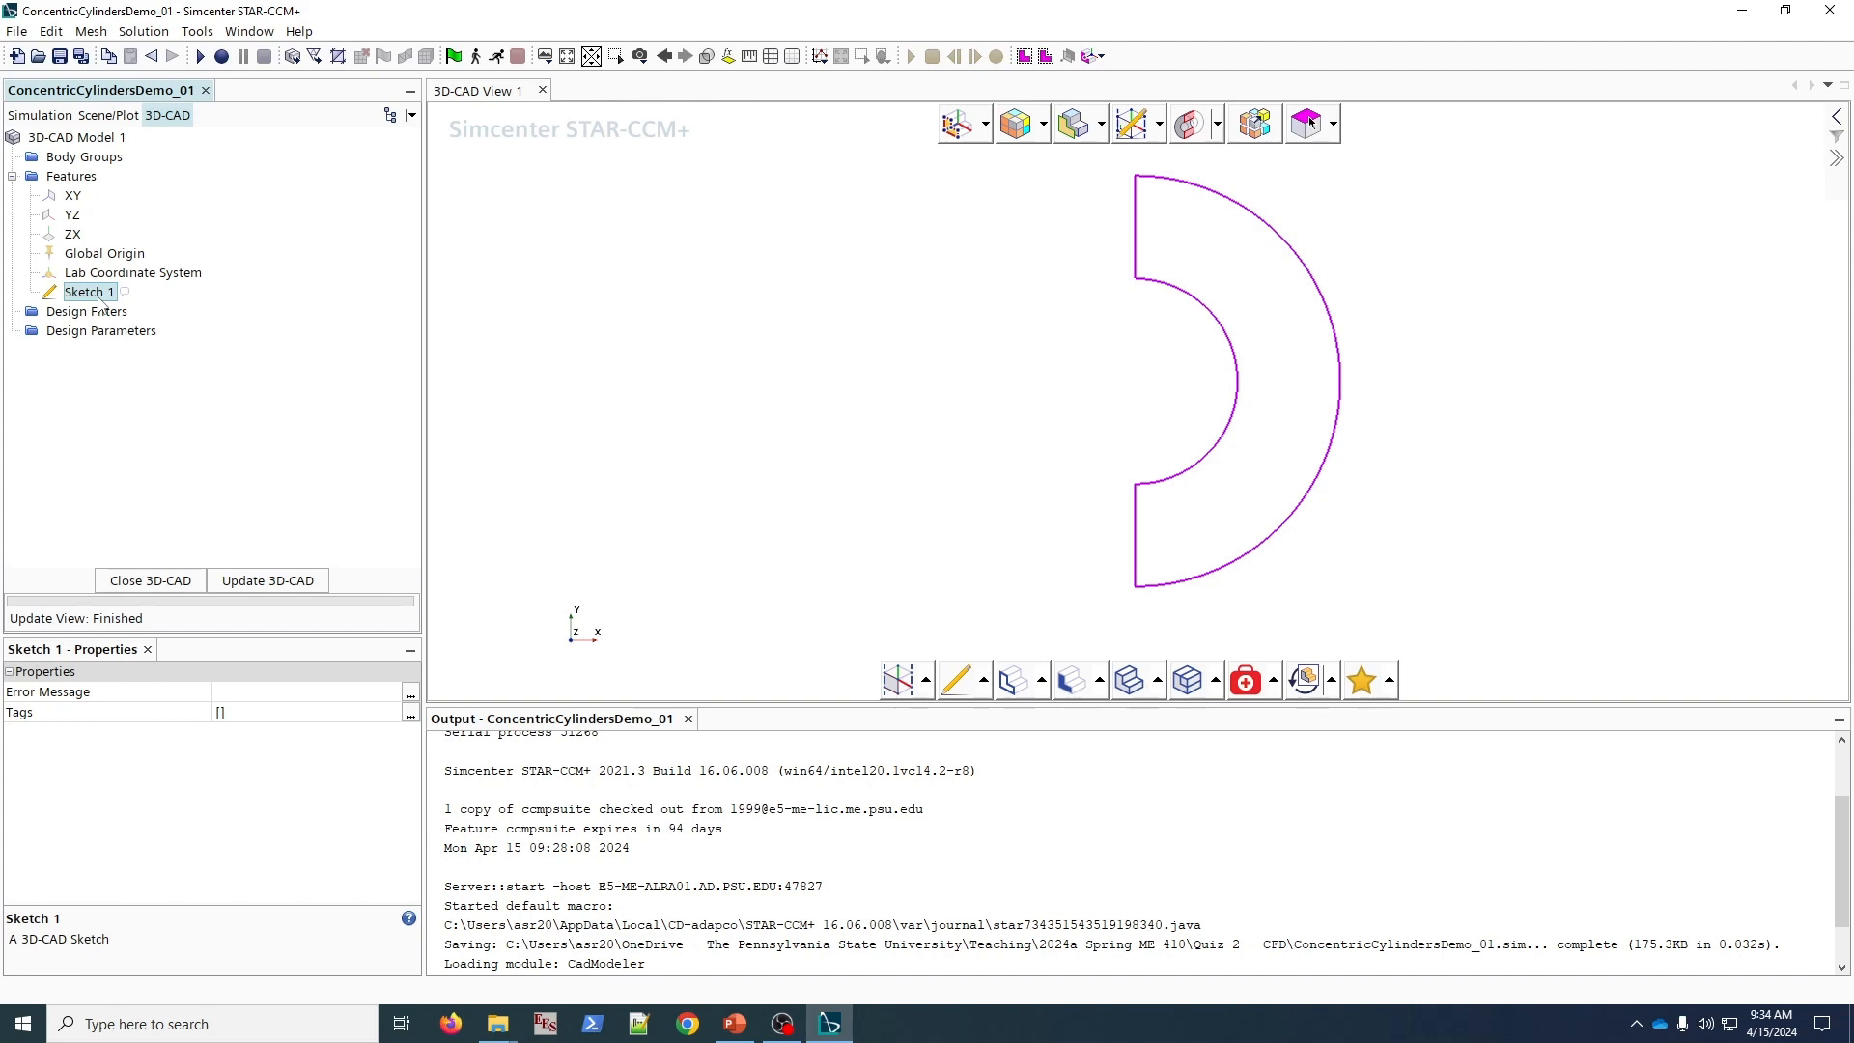
pyautogui.rightClick(101, 302)
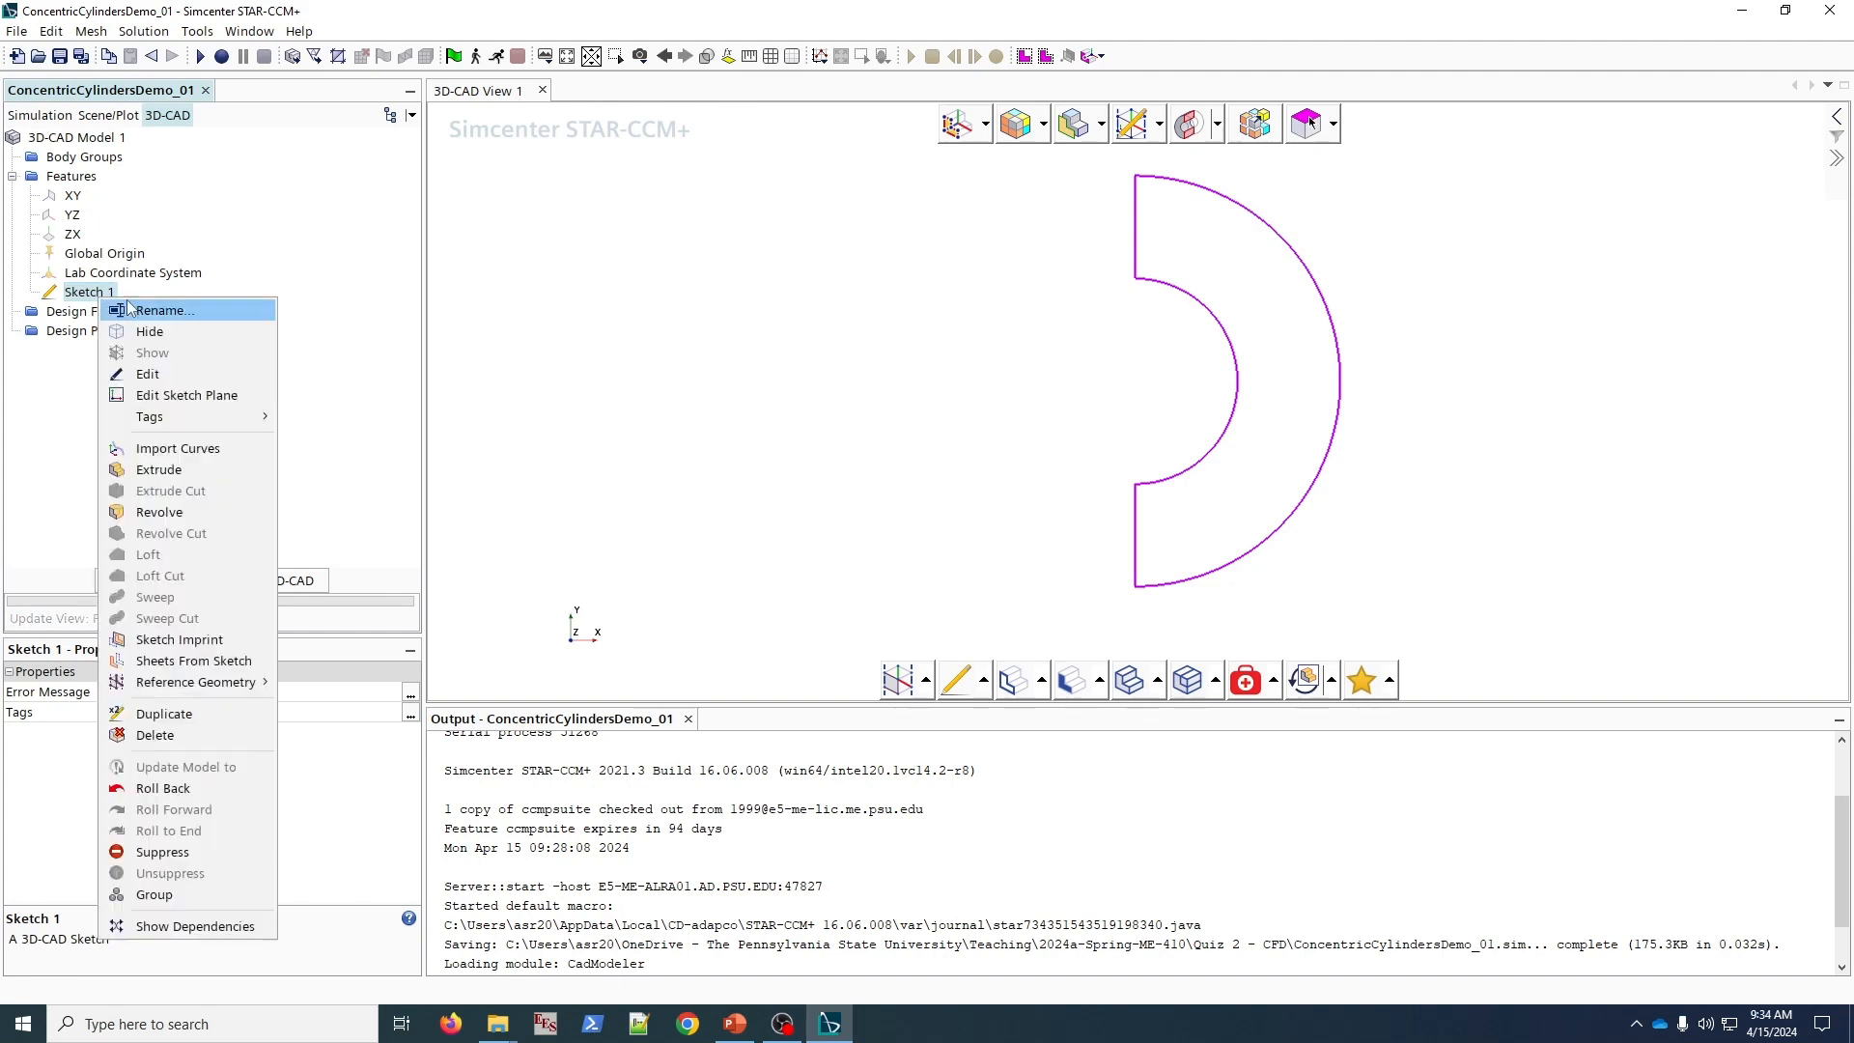
pyautogui.click(164, 471)
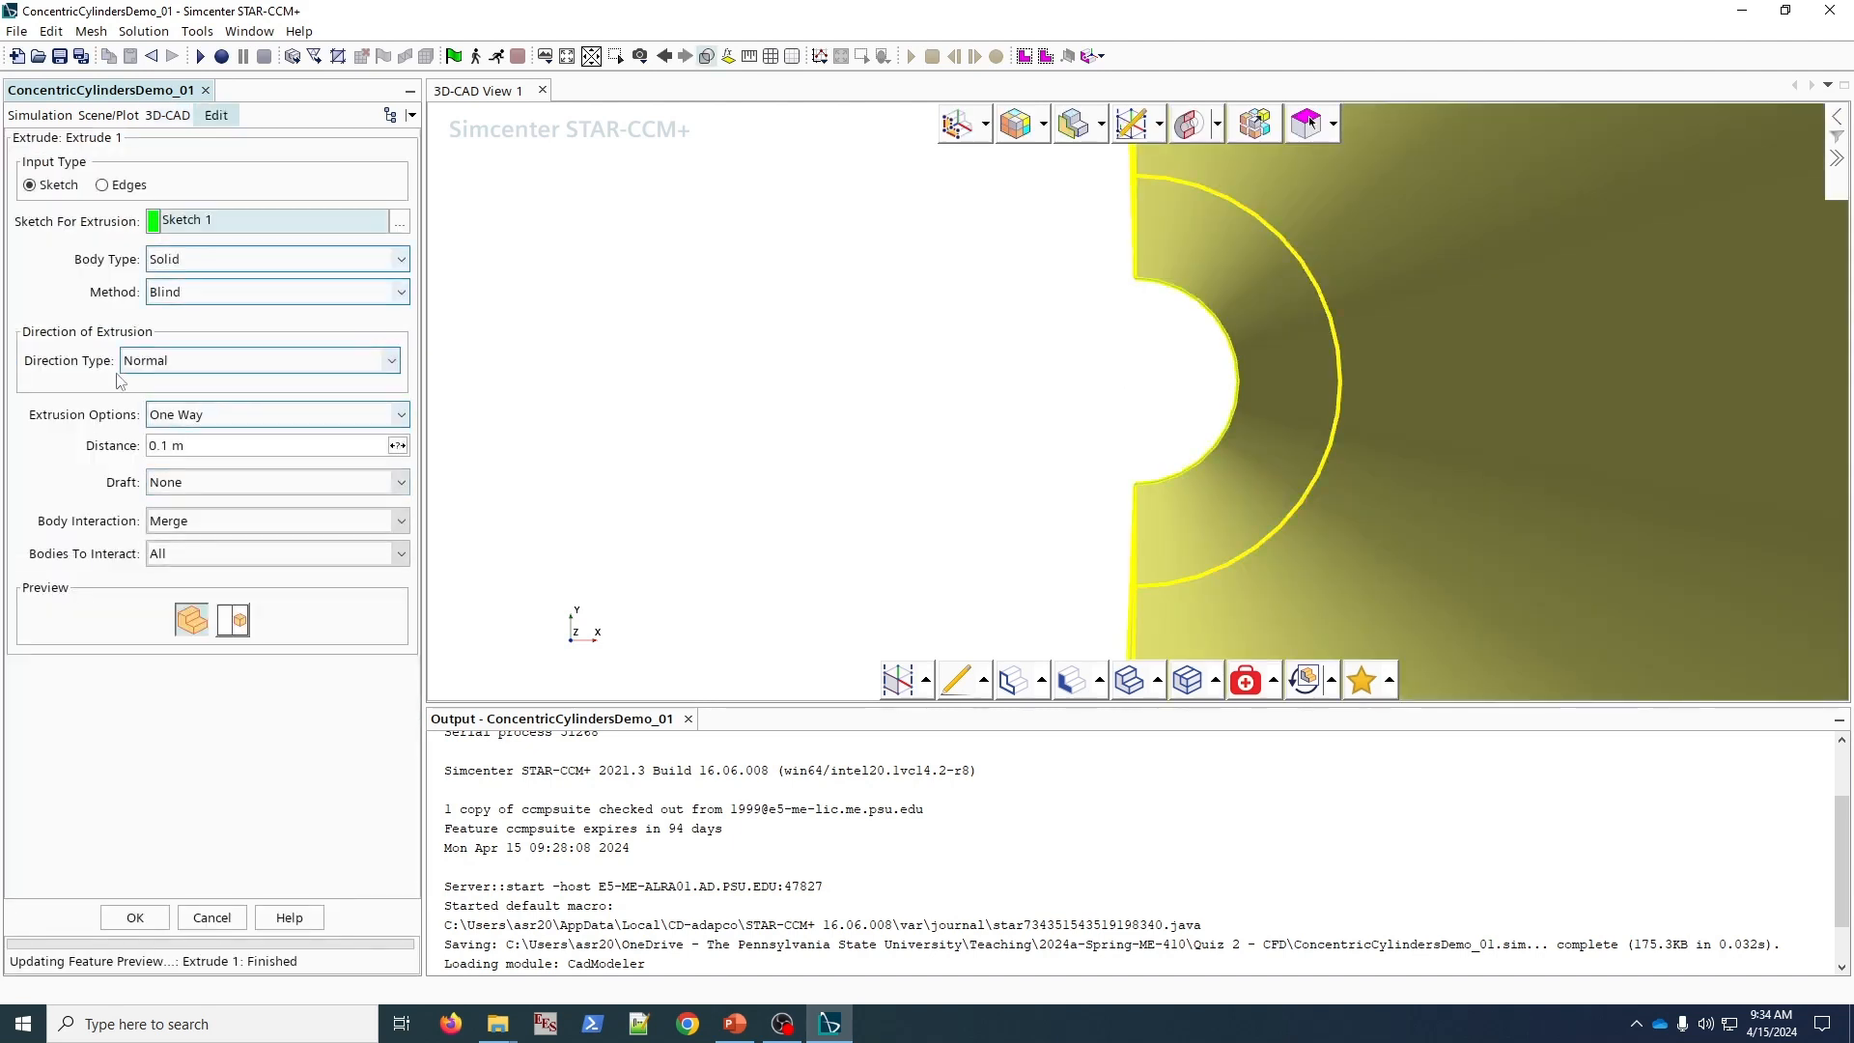
pyautogui.click(188, 444)
pyautogui.click(192, 449)
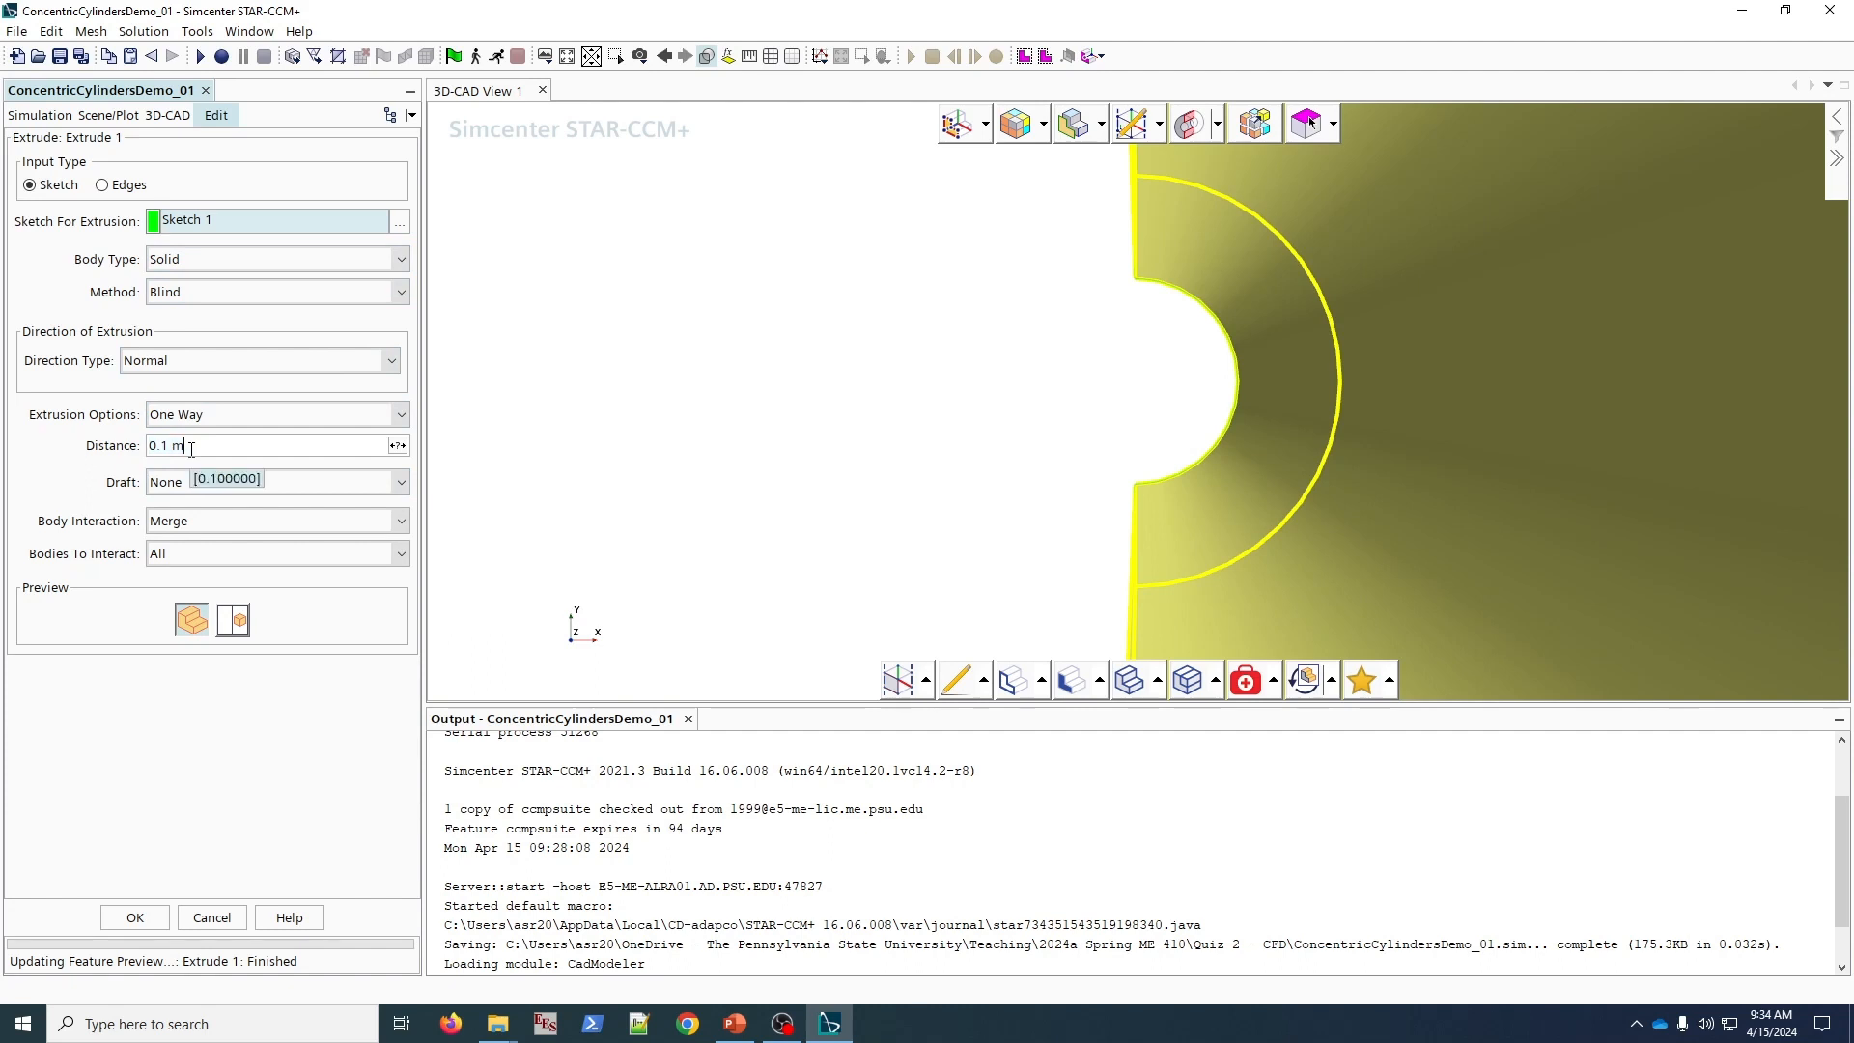
pyautogui.write('00')
pyautogui.press('Tab')
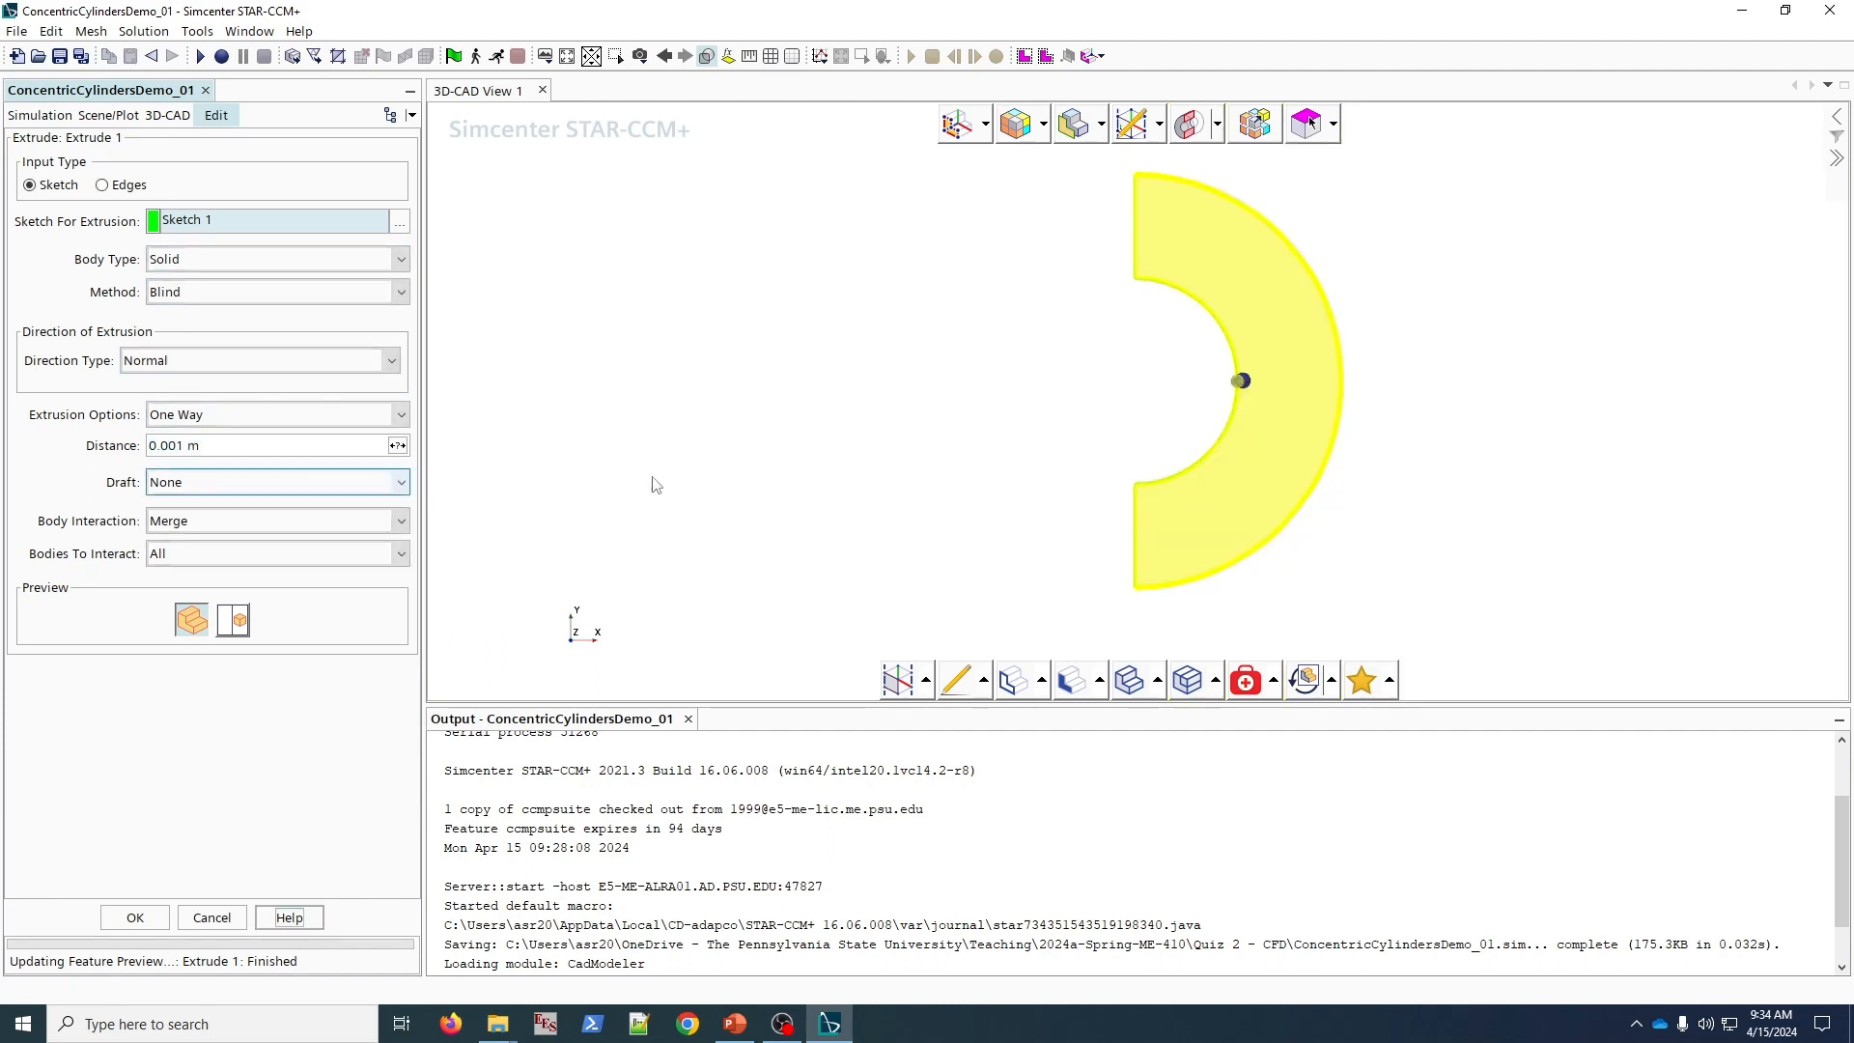
pyautogui.click(138, 919)
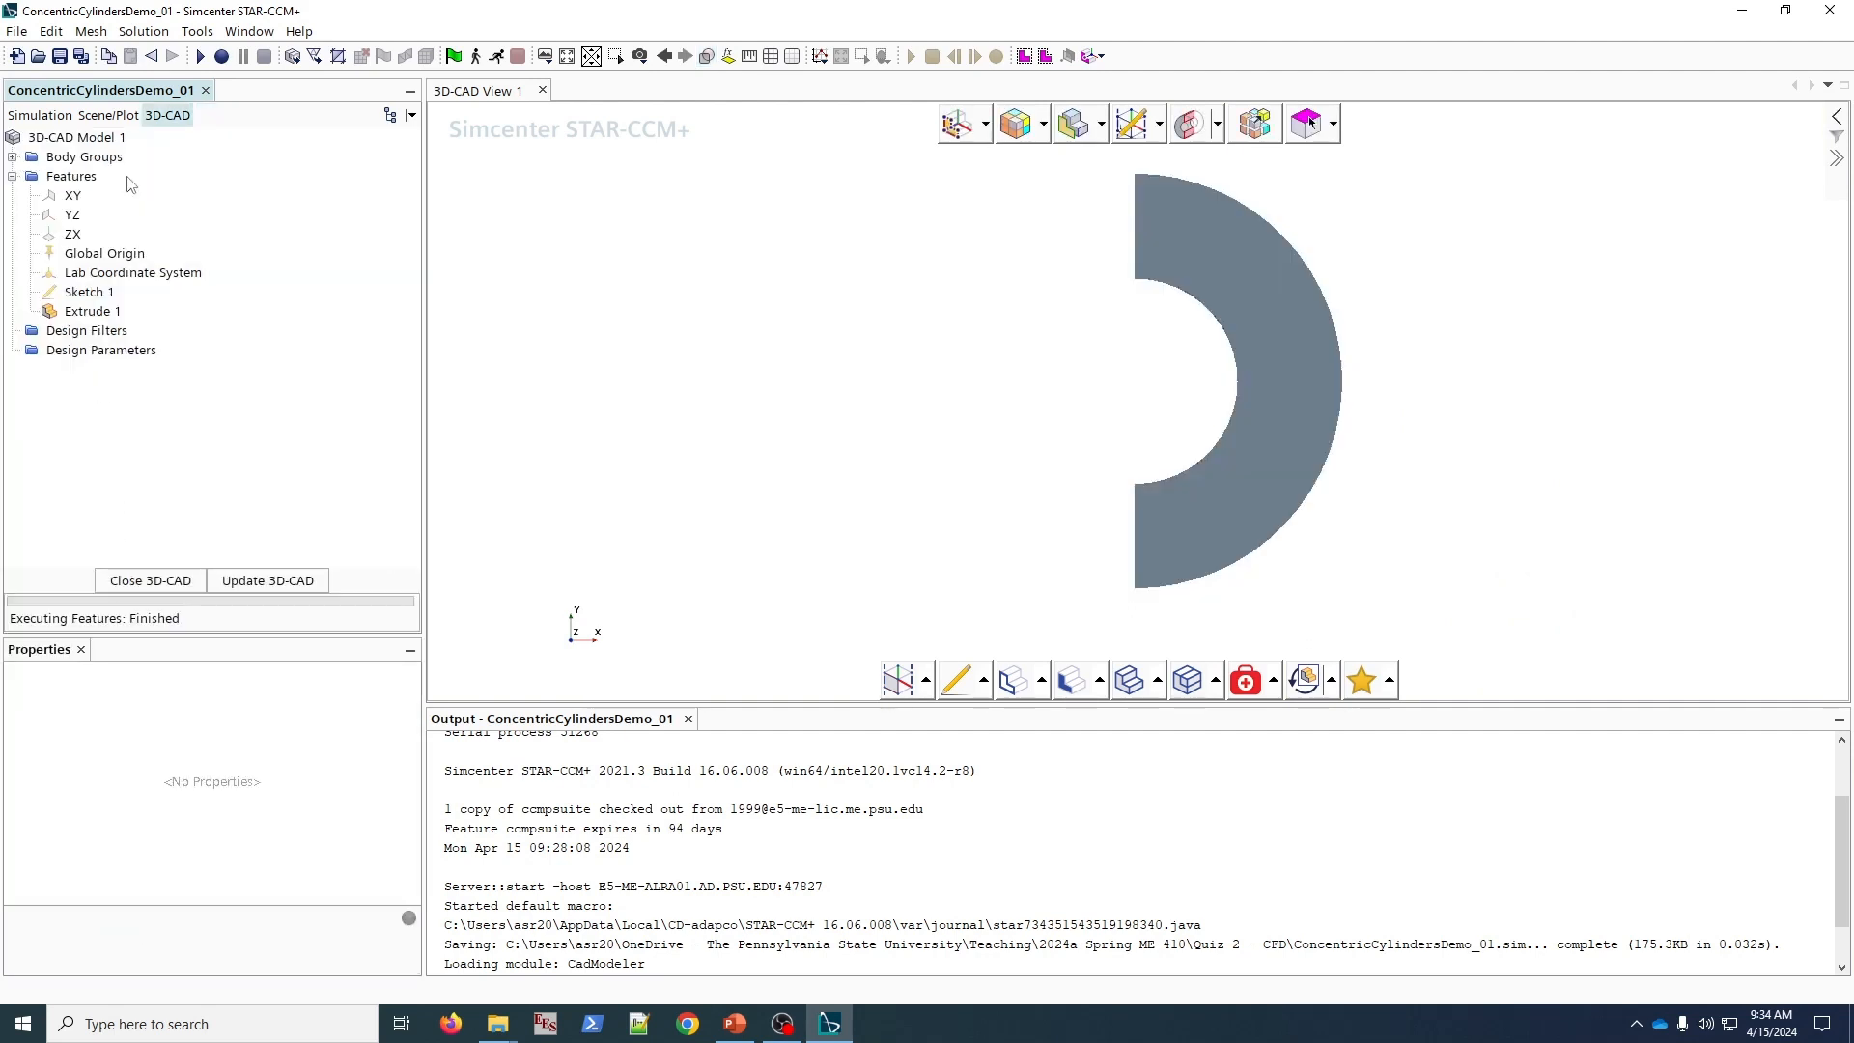
# - Examine the extruded body listed in the model's body groups
pyautogui.click(13, 156)
pyautogui.click(84, 176)
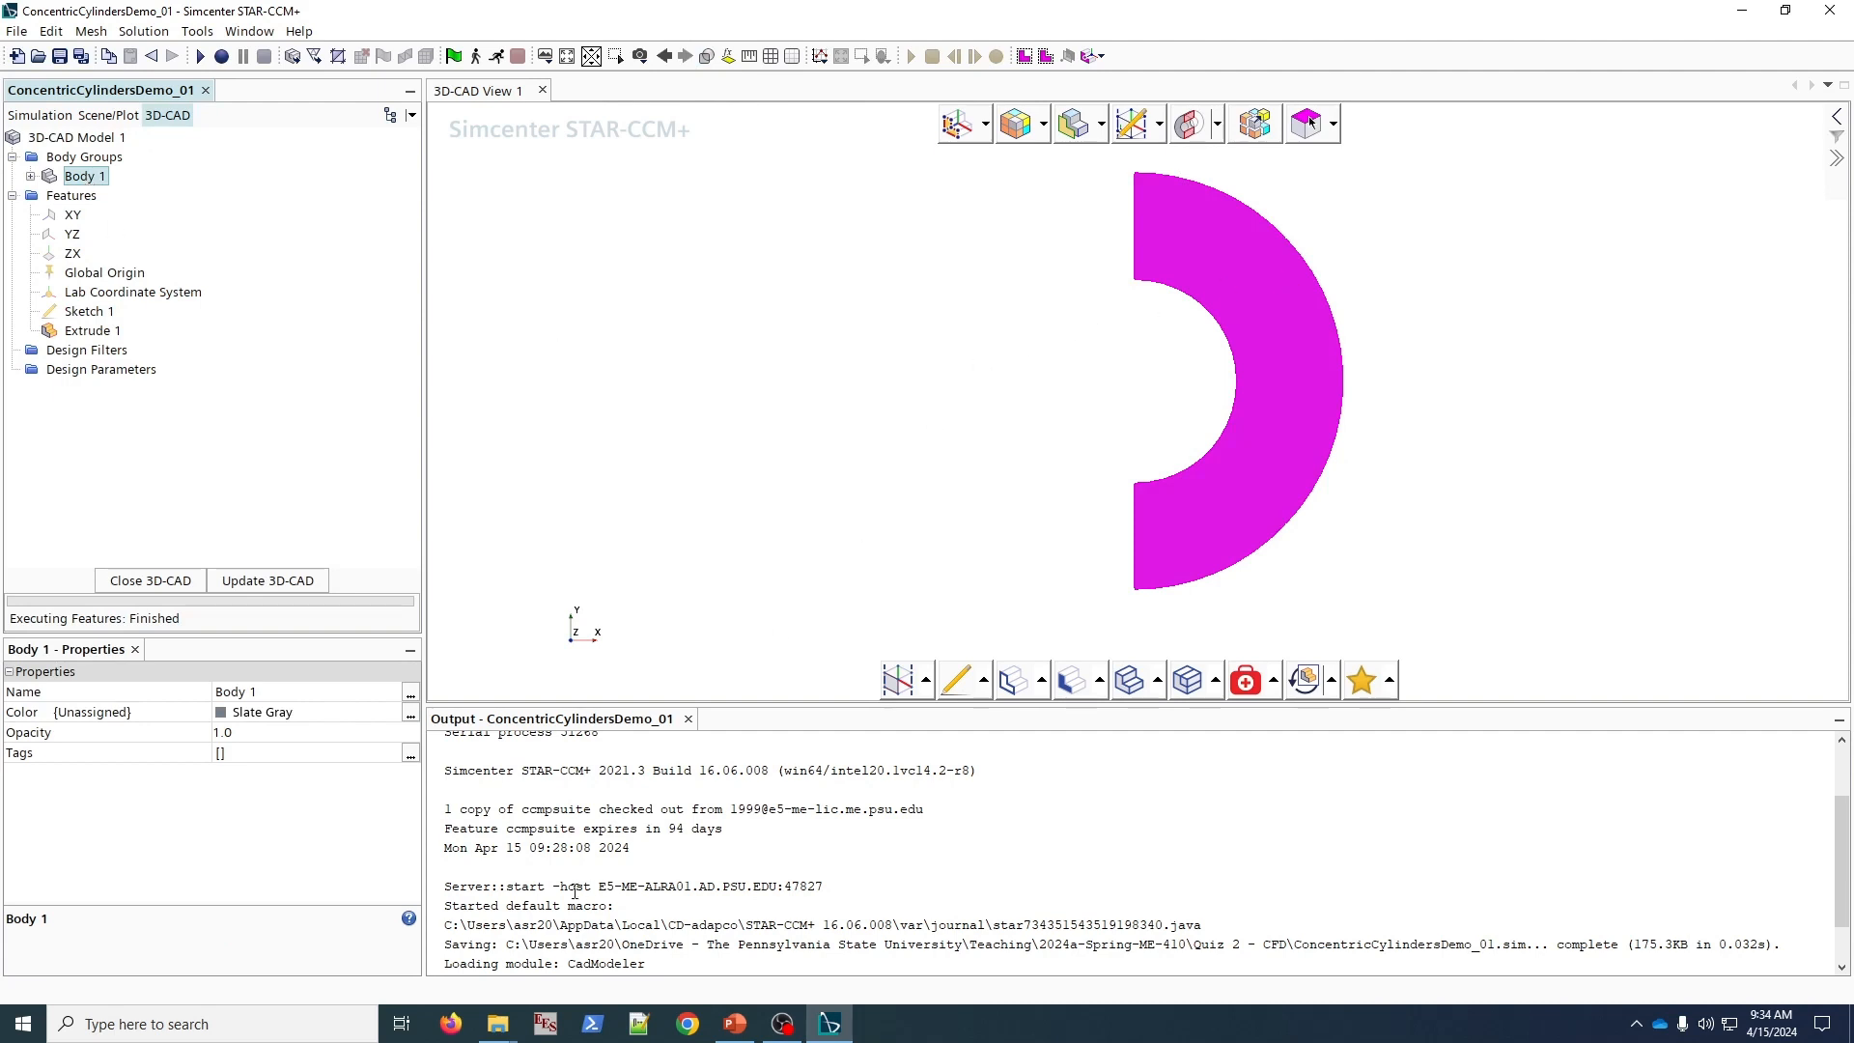
pyautogui.click(583, 485)
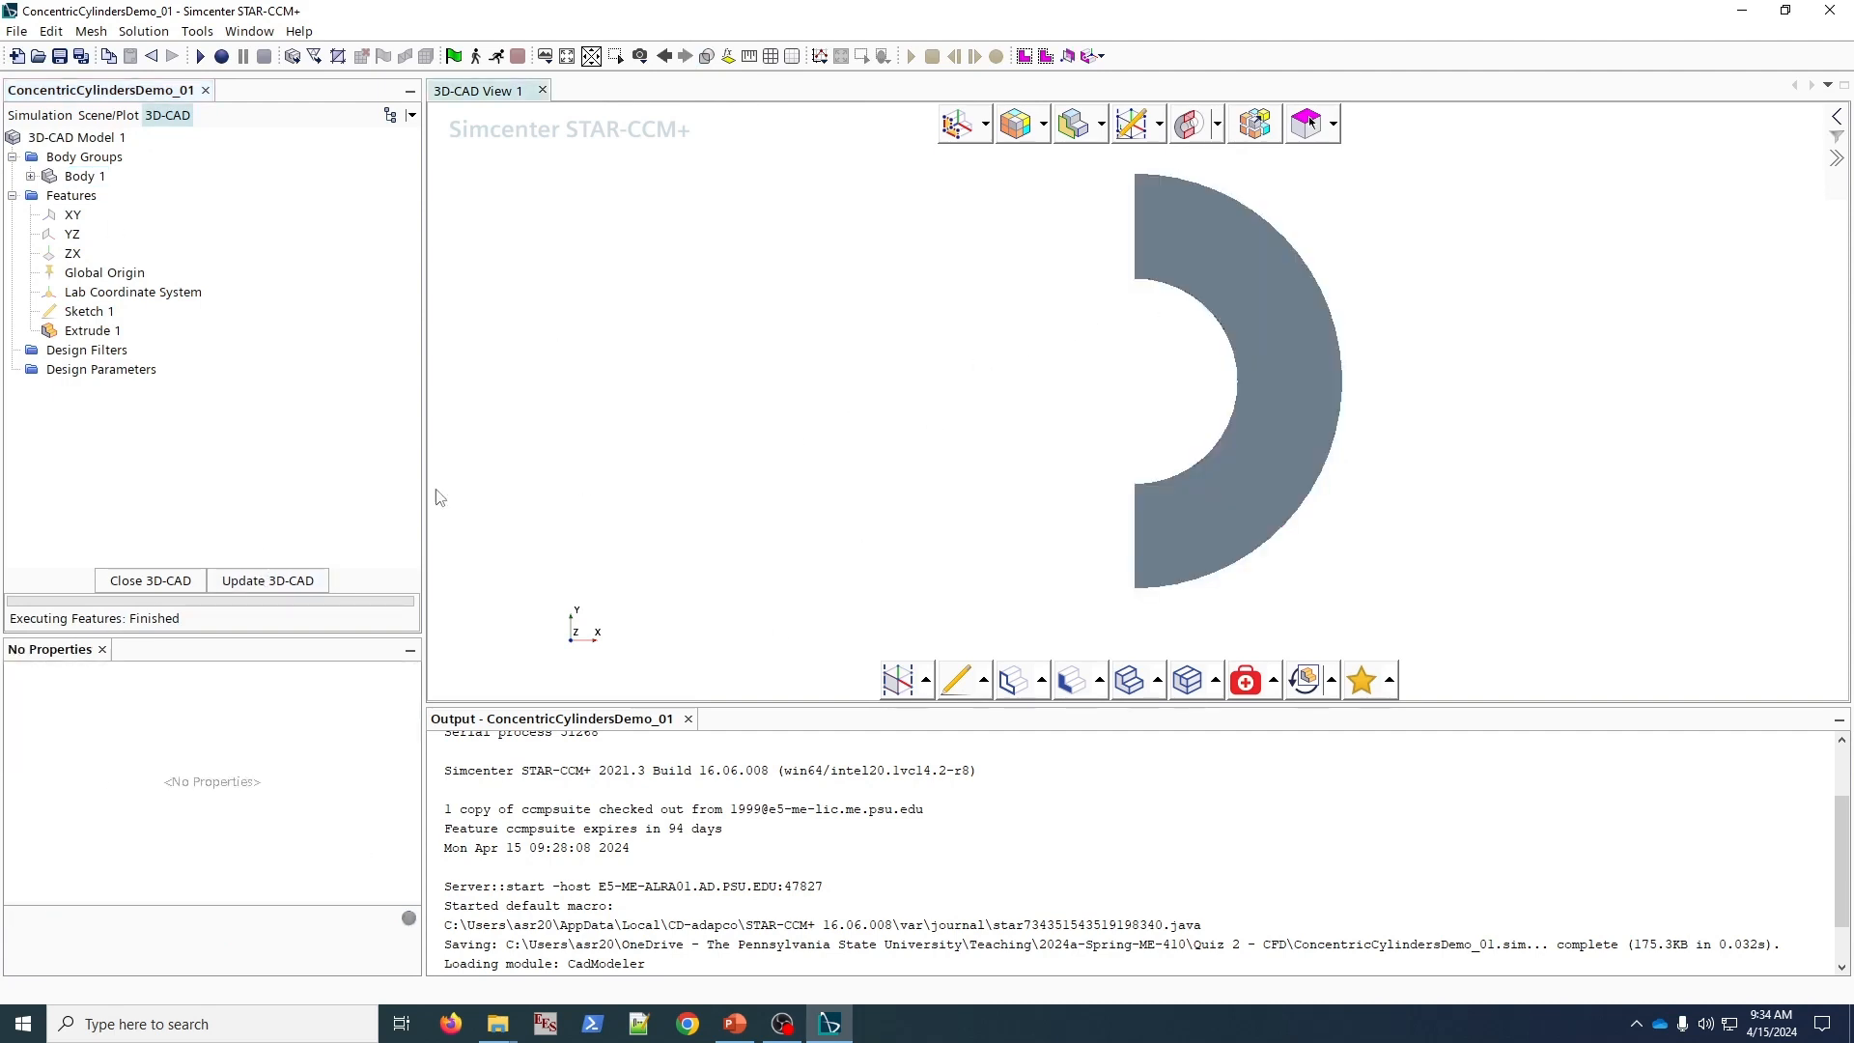
# - Update and close the 3D-CAD model, and save the simulation
pyautogui.click(267, 581)
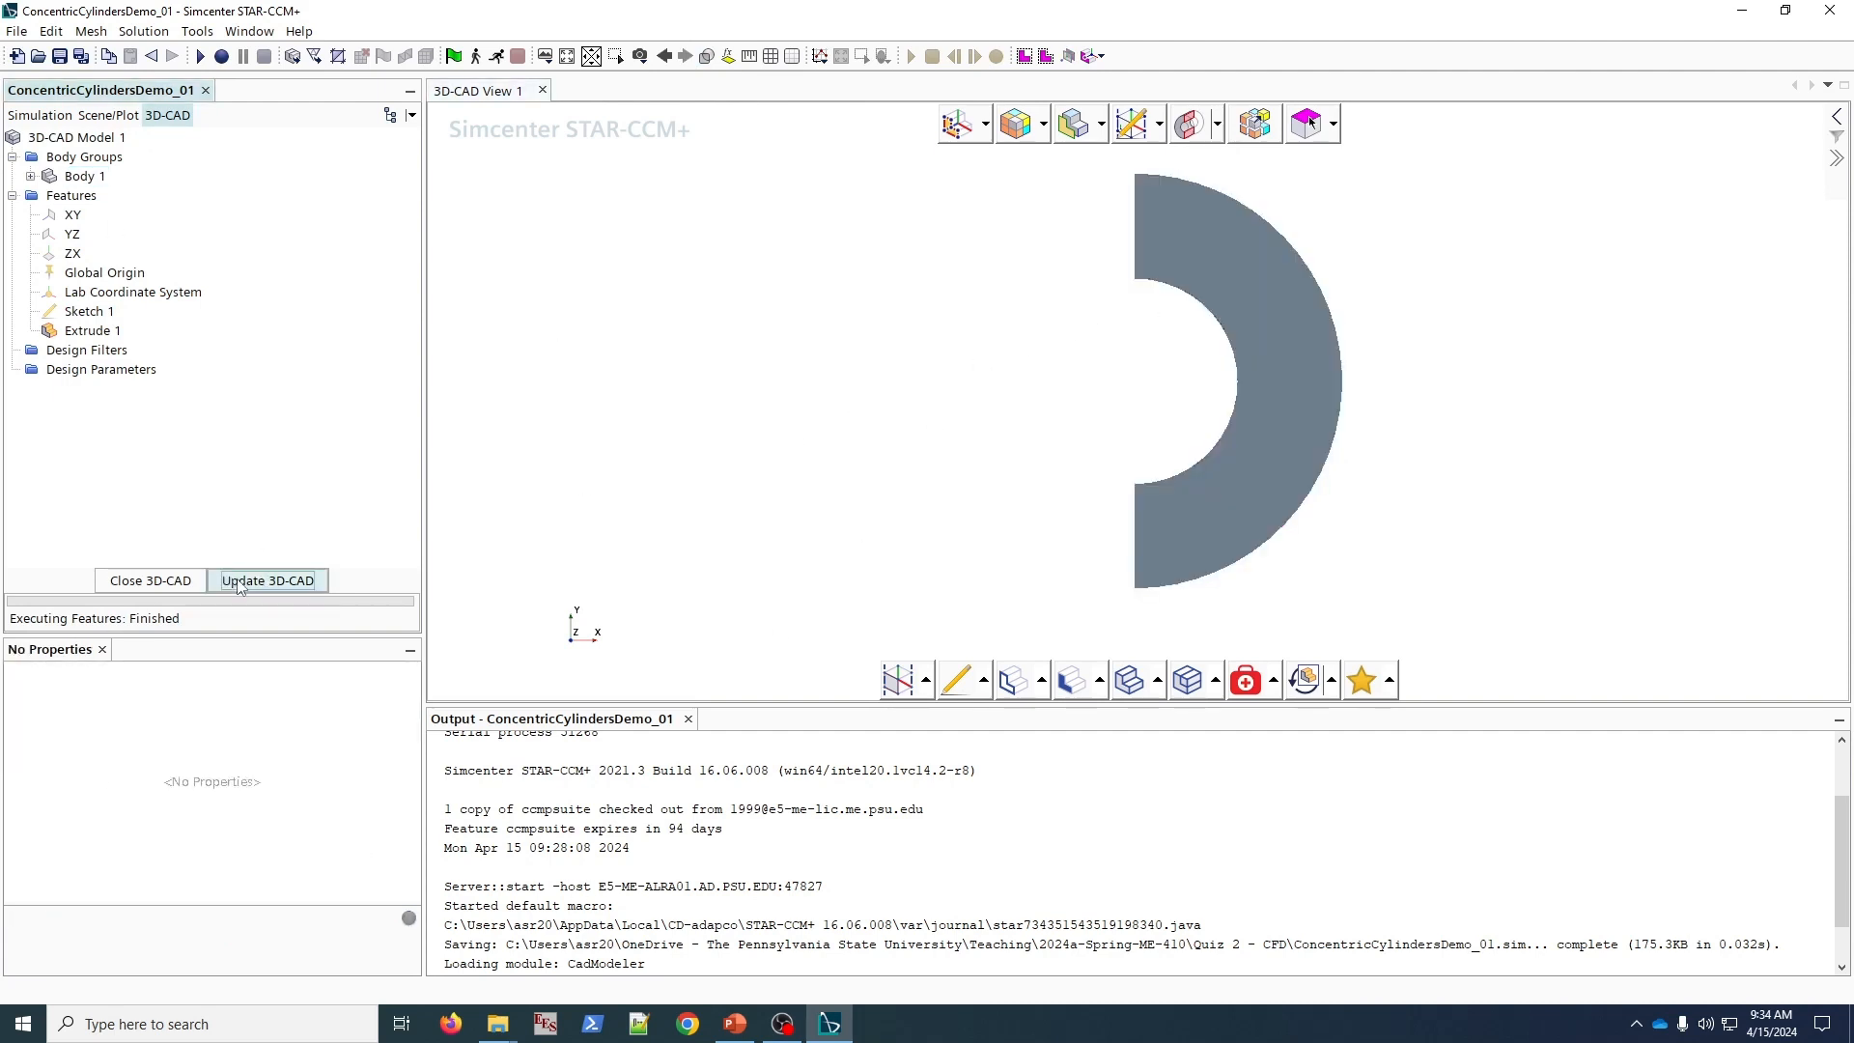
pyautogui.click(150, 581)
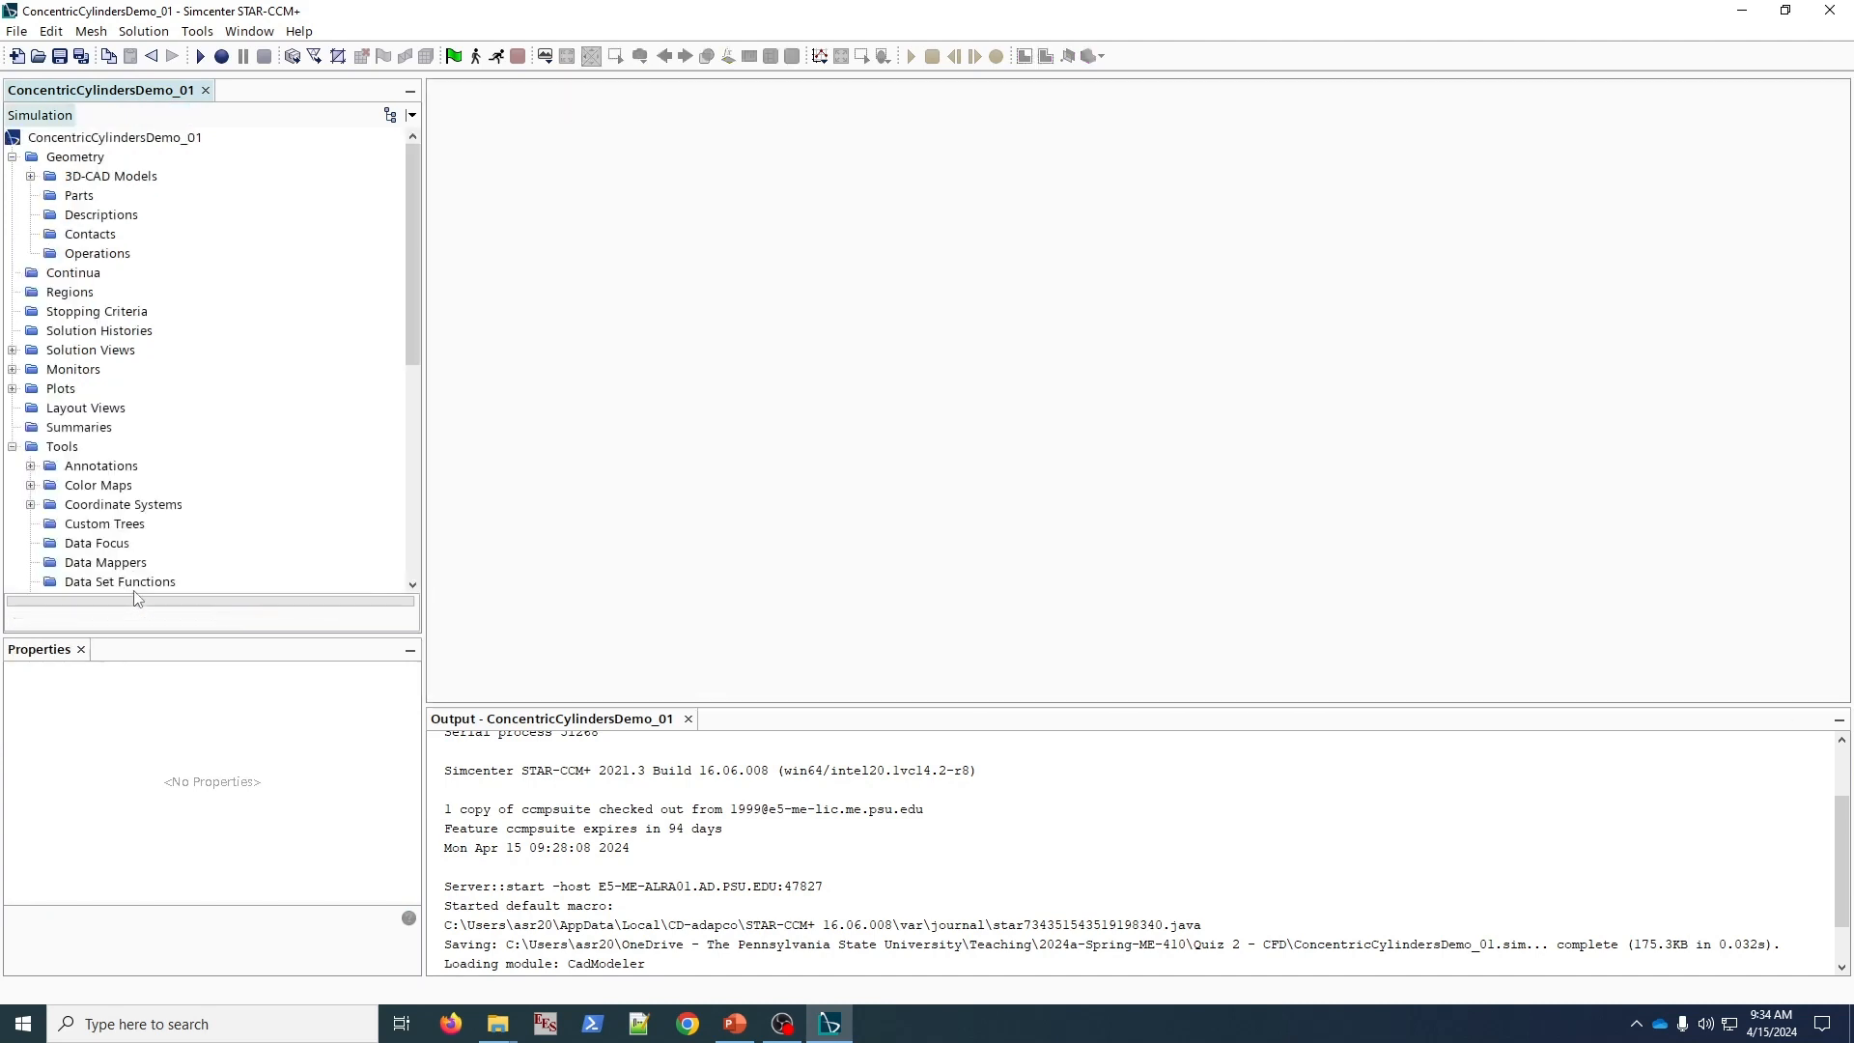
pyautogui.click(59, 55)
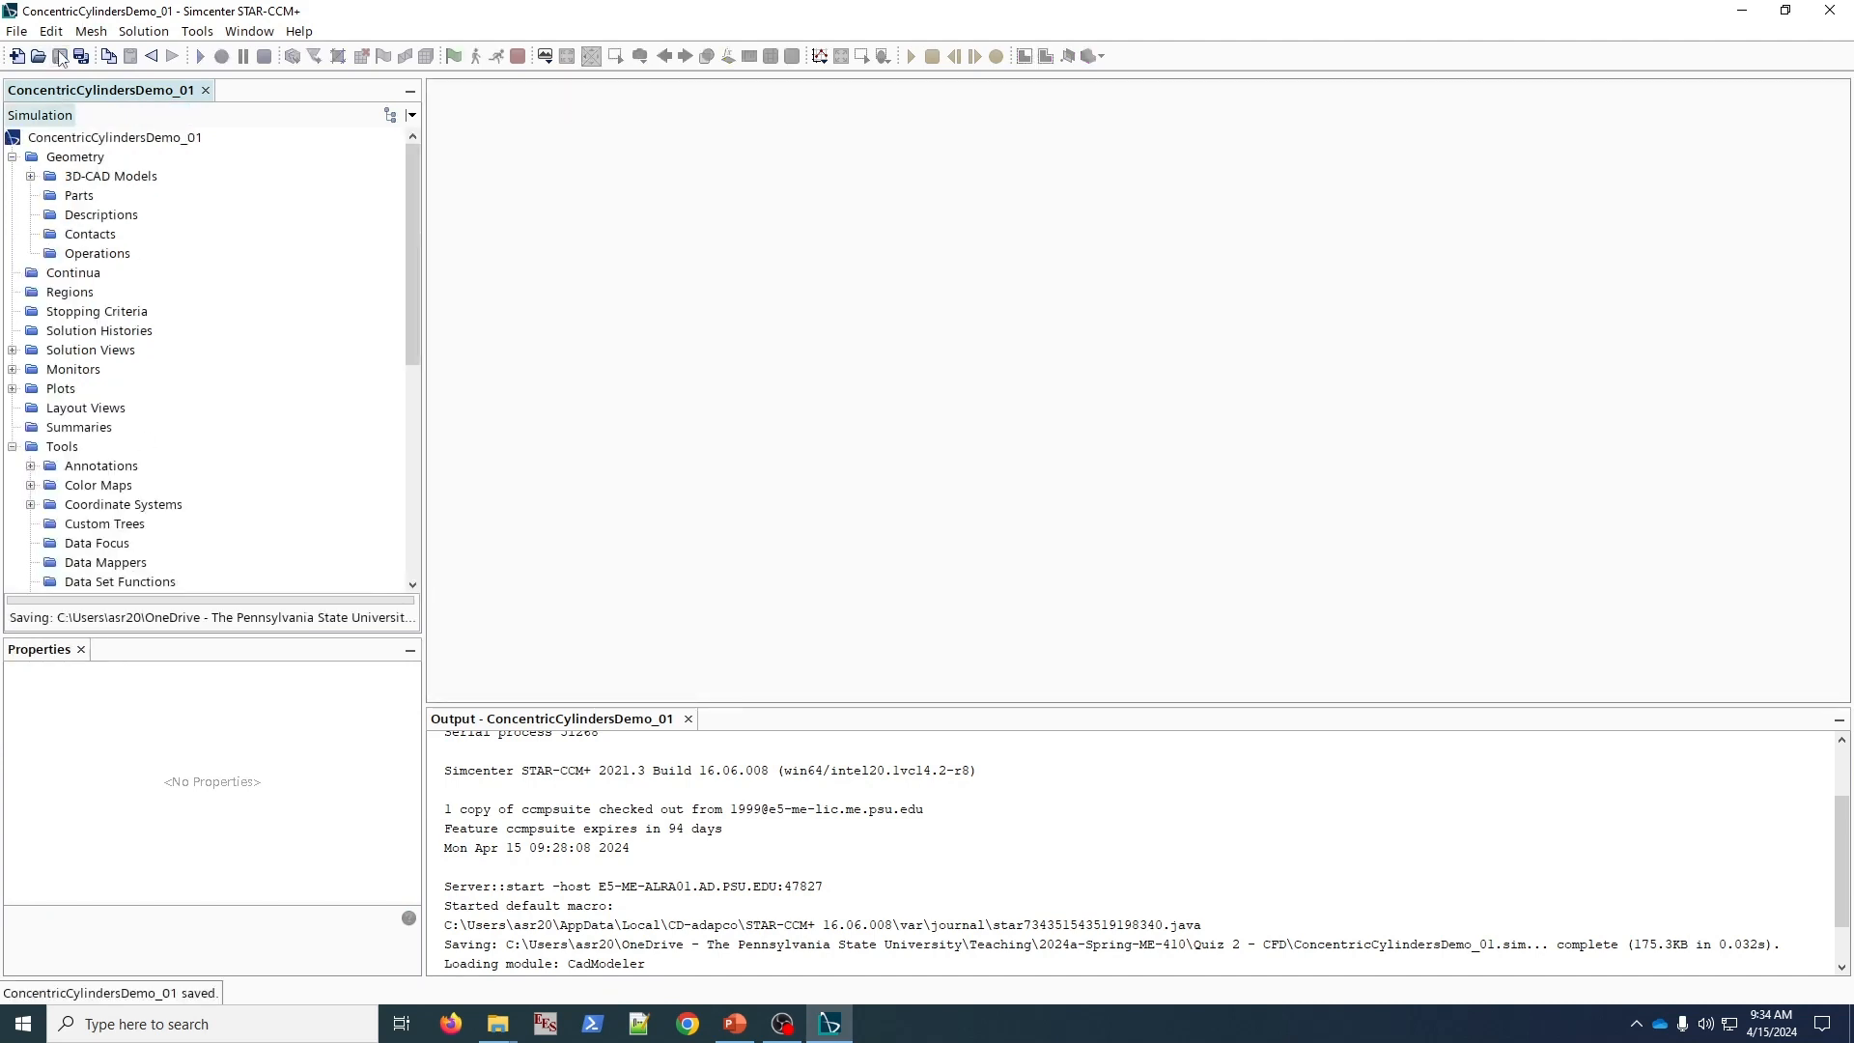
# - Create a geometry scene, and generate a geometry part from 3D-CAD Model 1 with the default part creation options
pyautogui.click(30, 175)
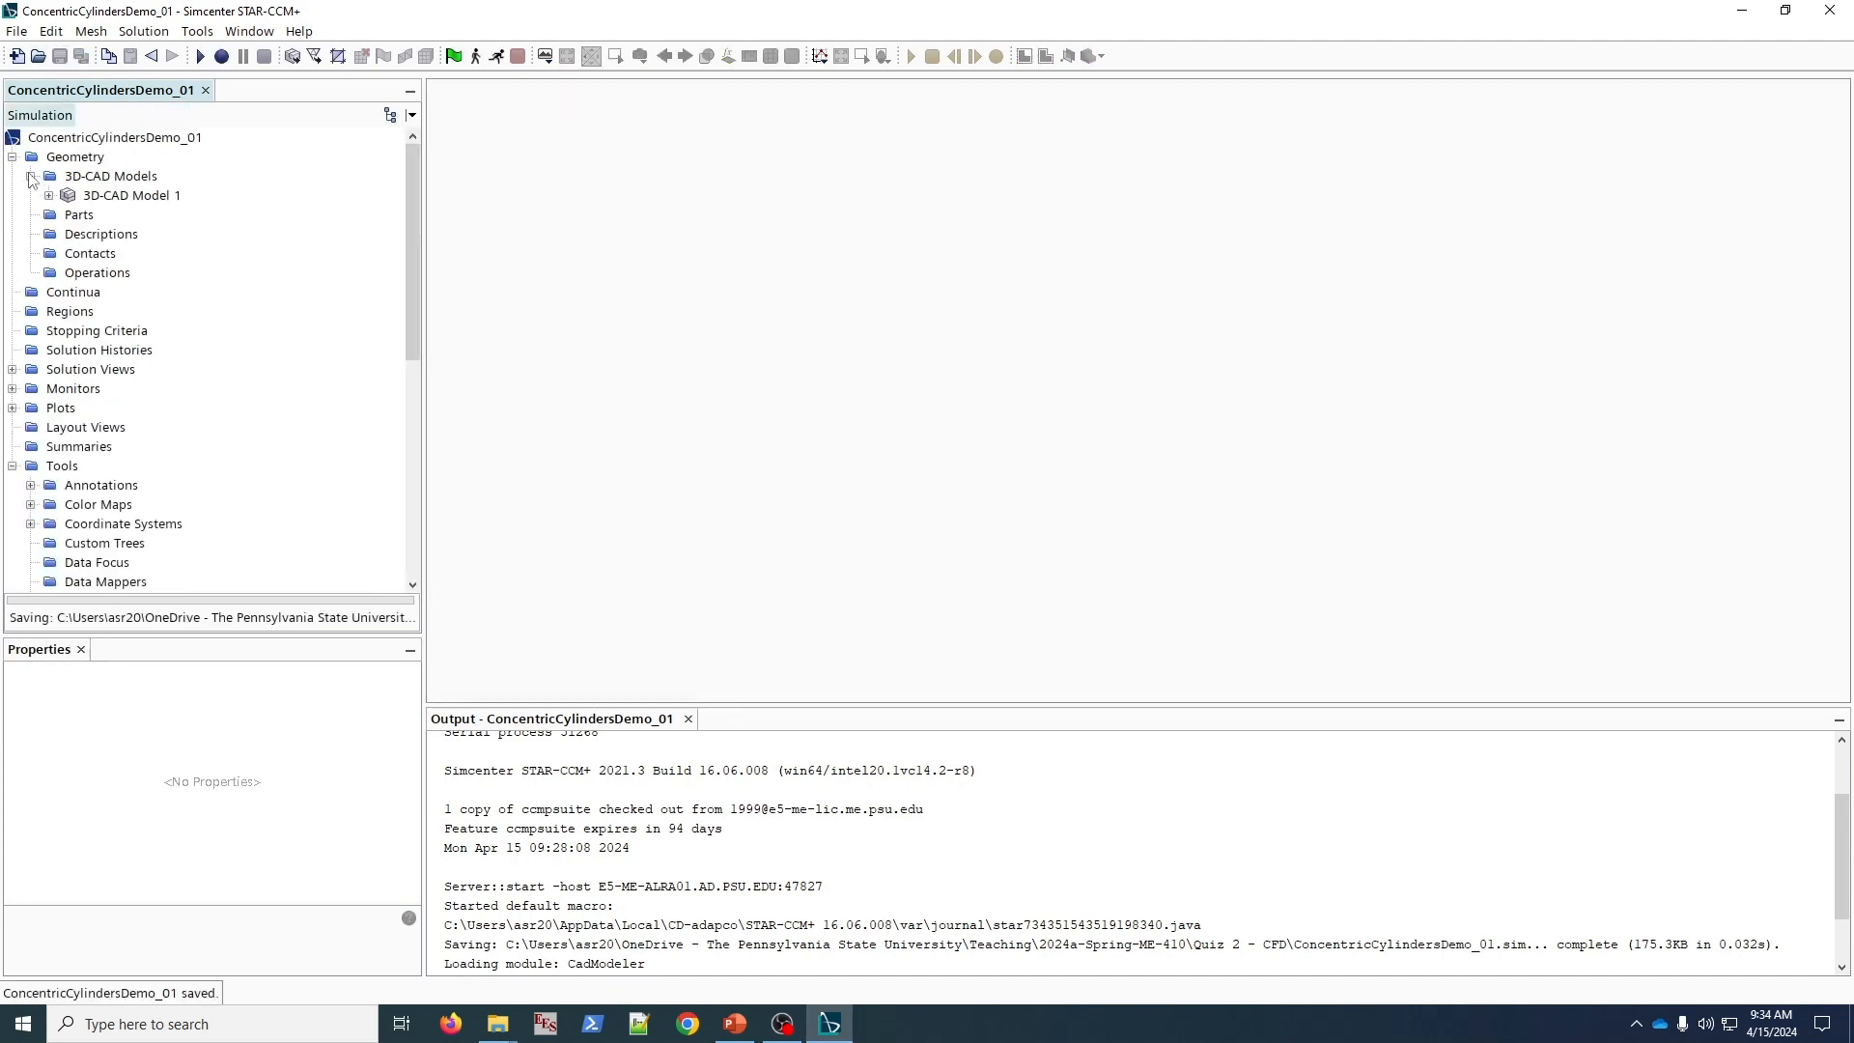
pyautogui.click(115, 196)
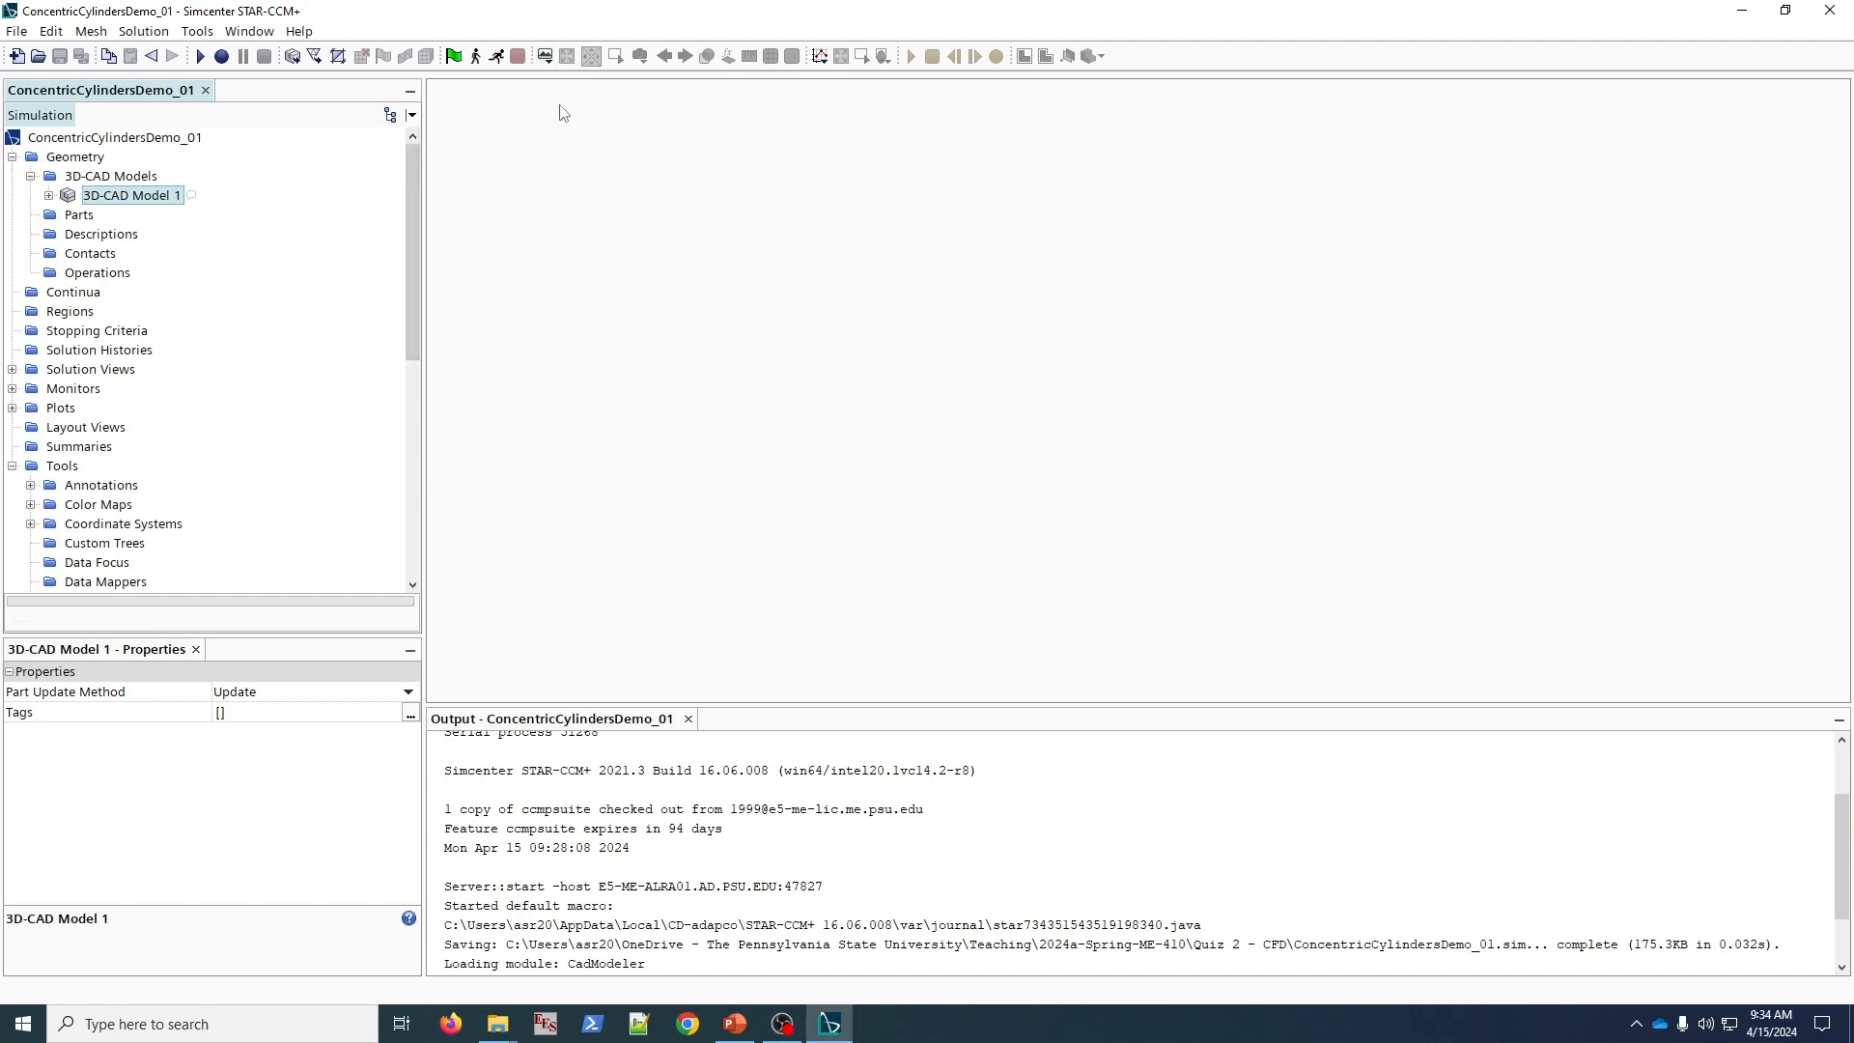
pyautogui.click(547, 57)
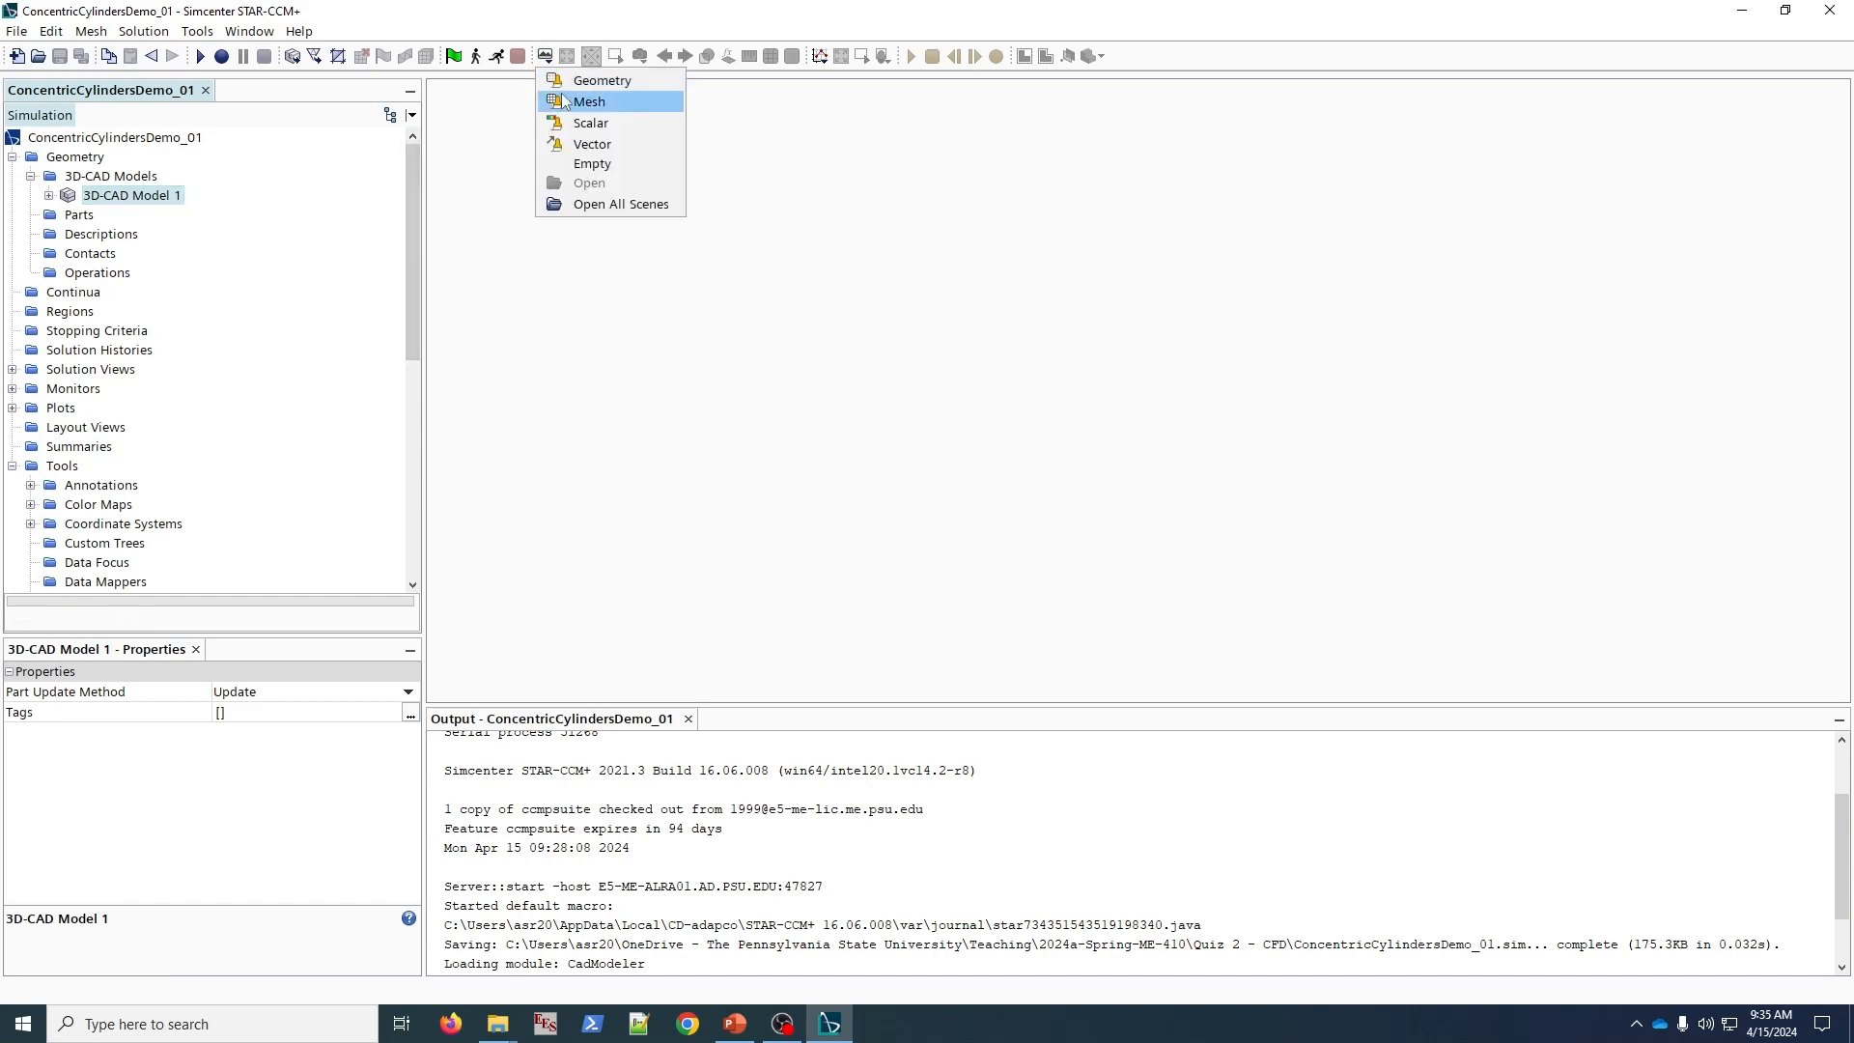
pyautogui.click(606, 82)
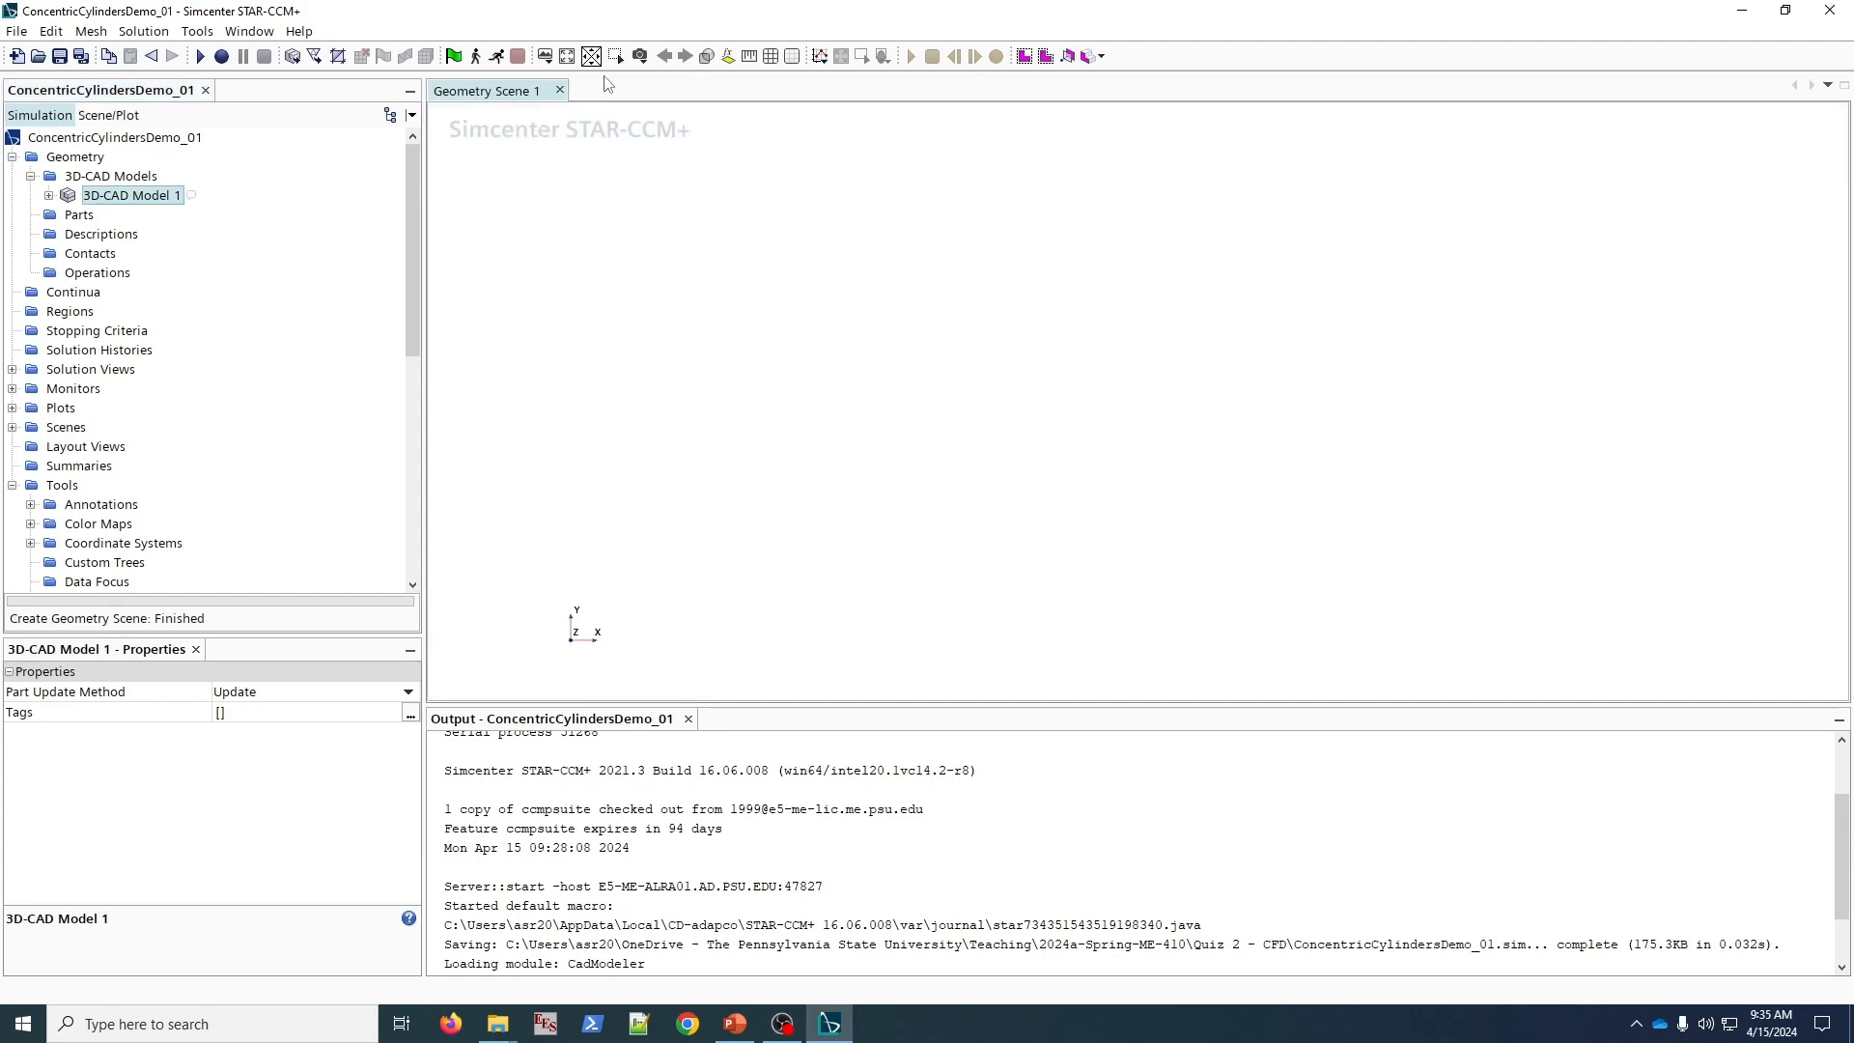
pyautogui.rightClick(117, 200)
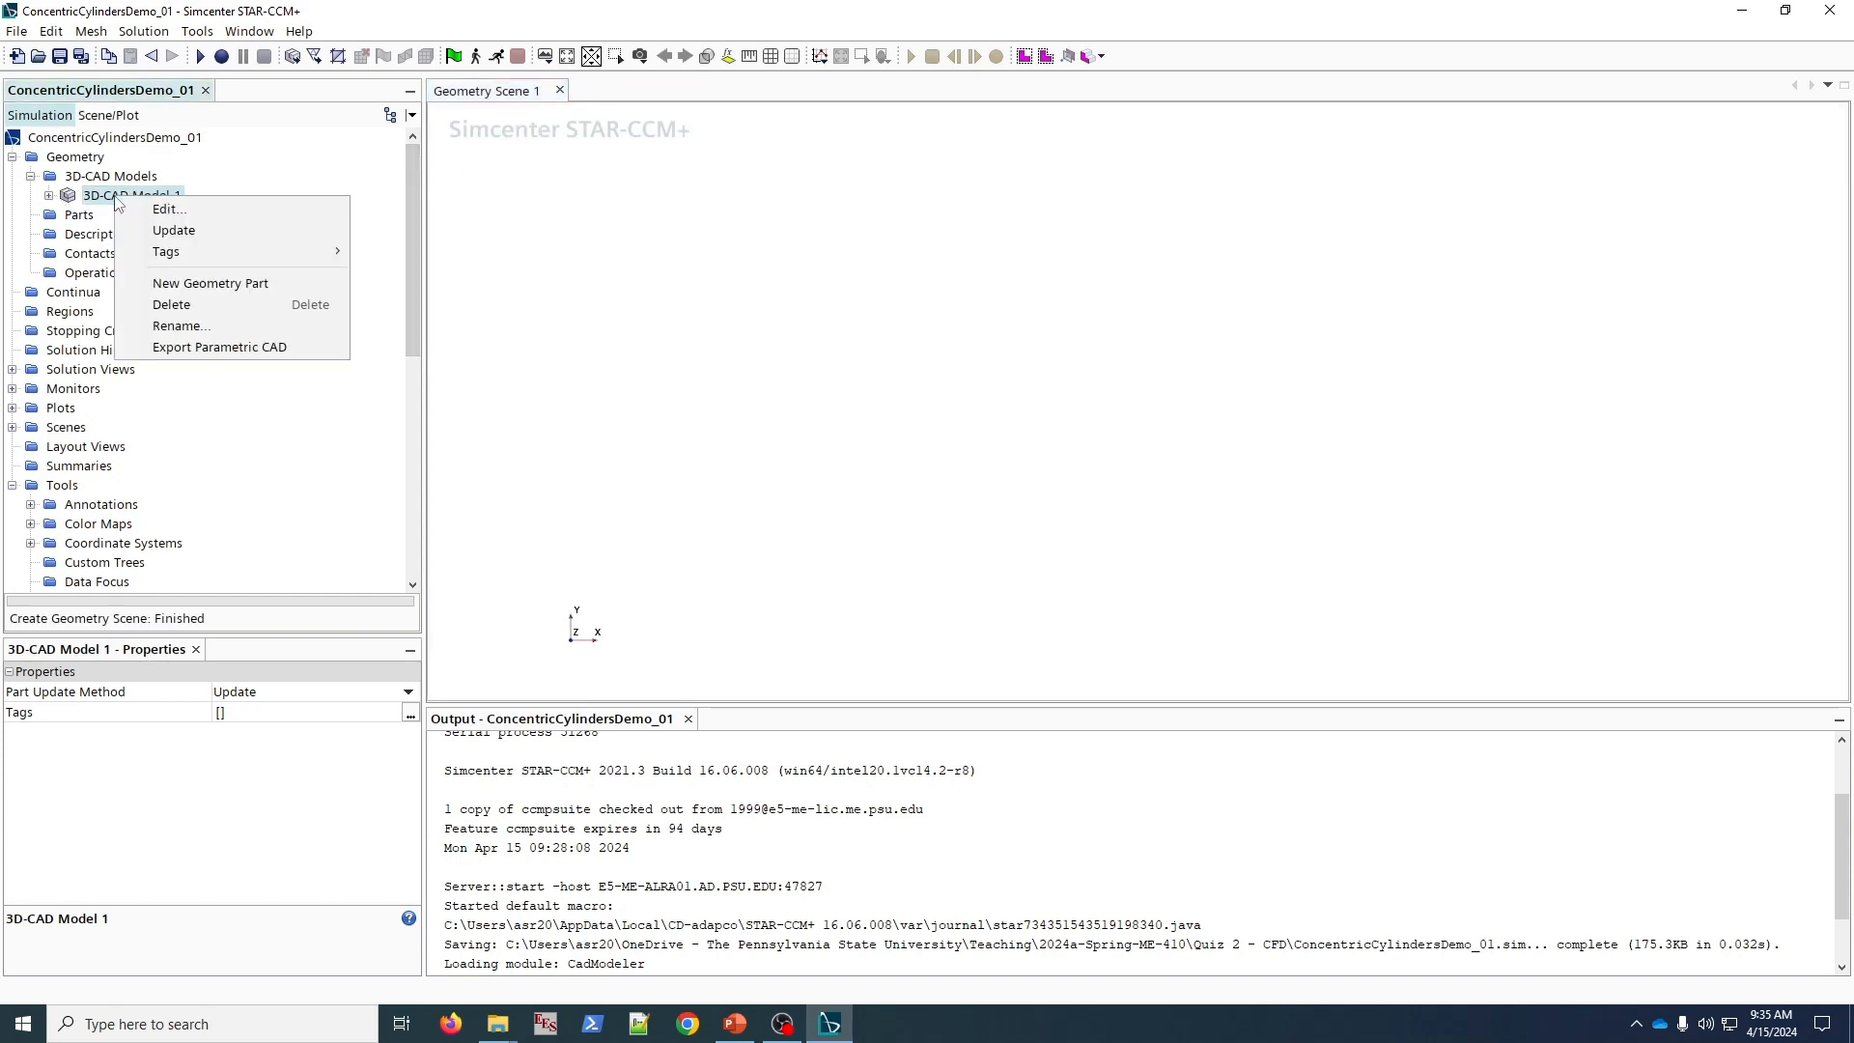
pyautogui.click(210, 284)
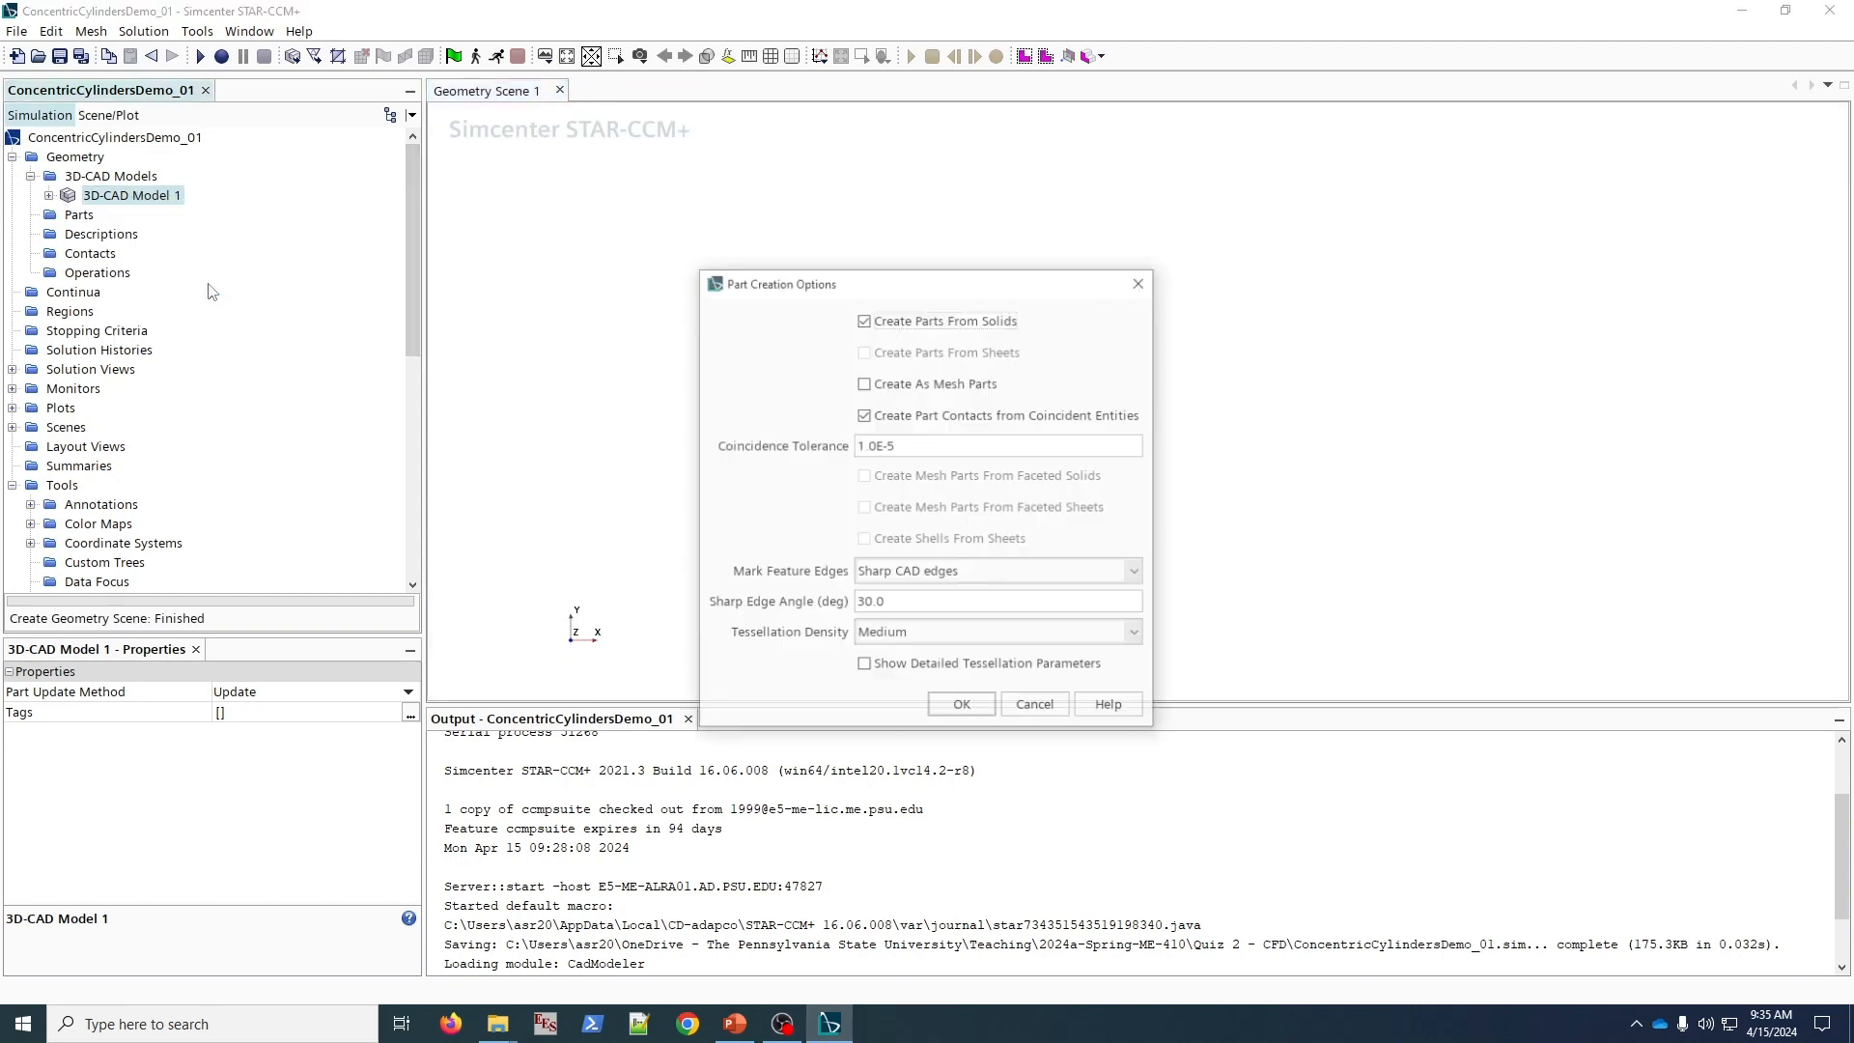
pyautogui.click(962, 706)
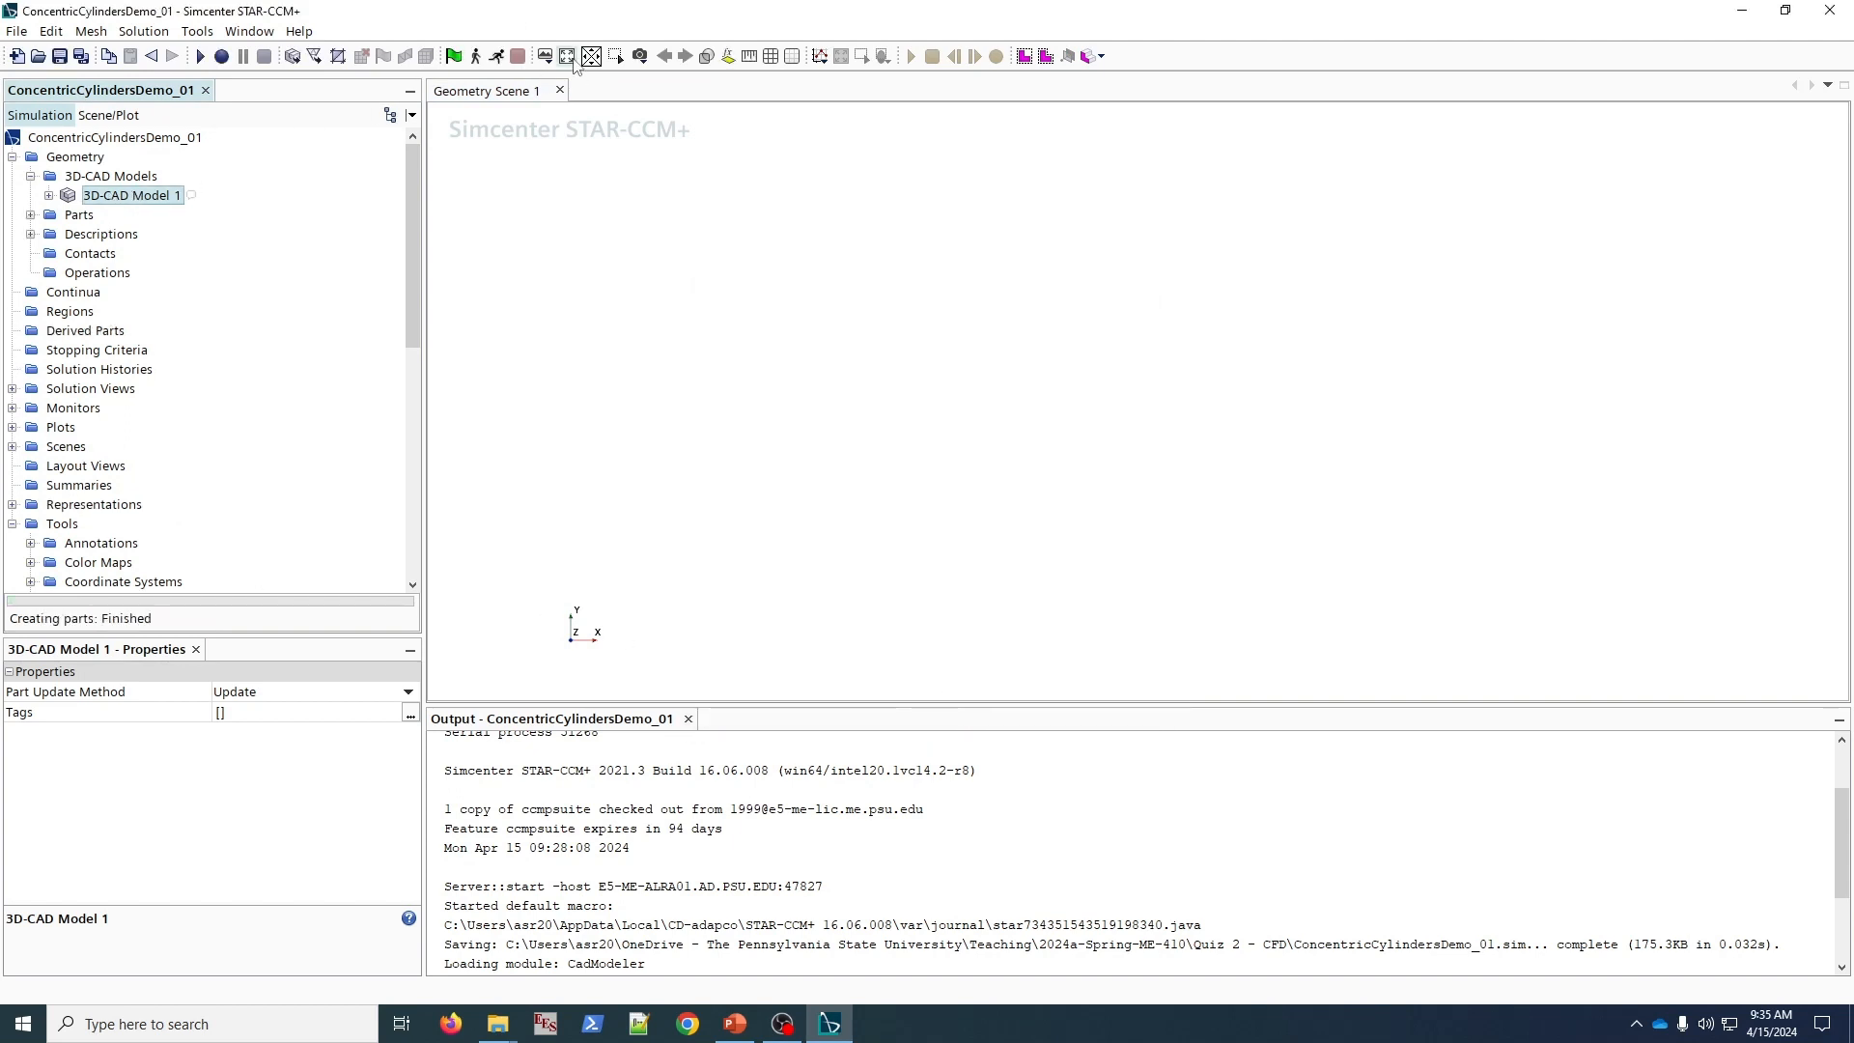
# - Replace the empty geometry scene with a new one showing the Body 1 part, and save the simulation
pyautogui.click(31, 215)
pyautogui.click(102, 234)
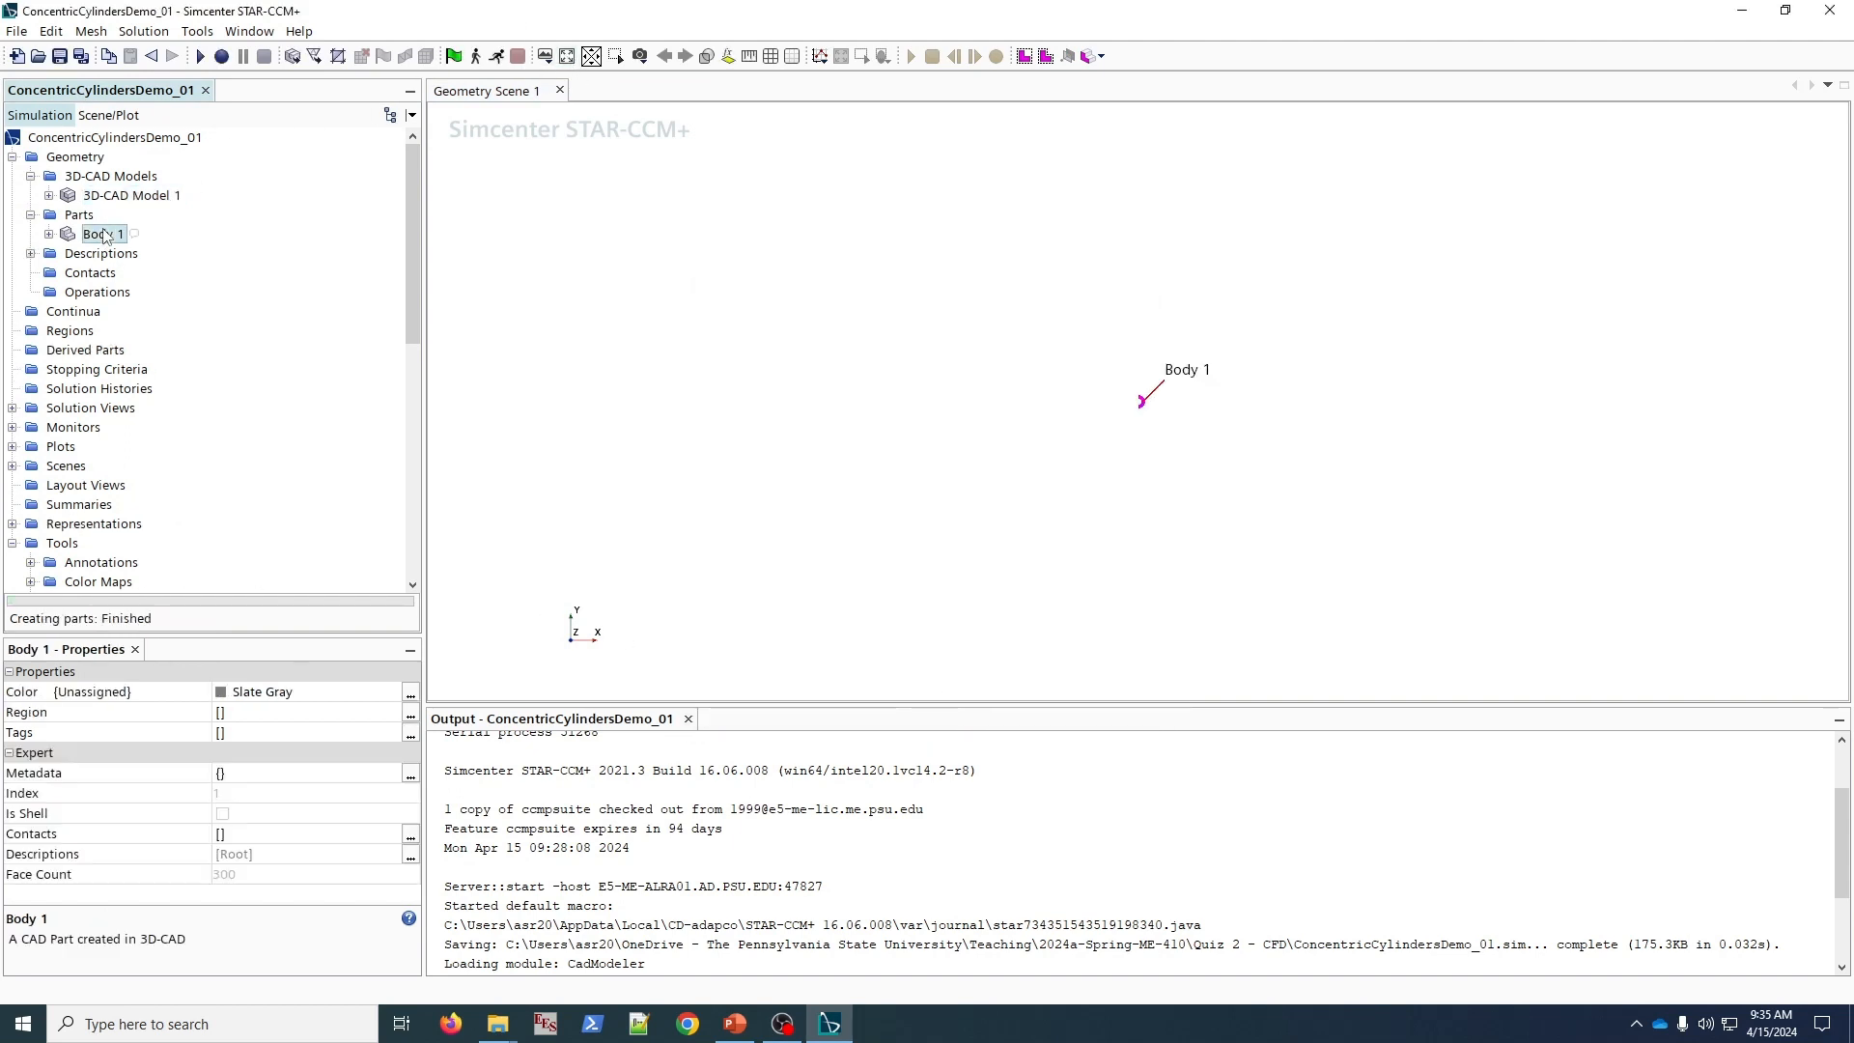
pyautogui.click(545, 55)
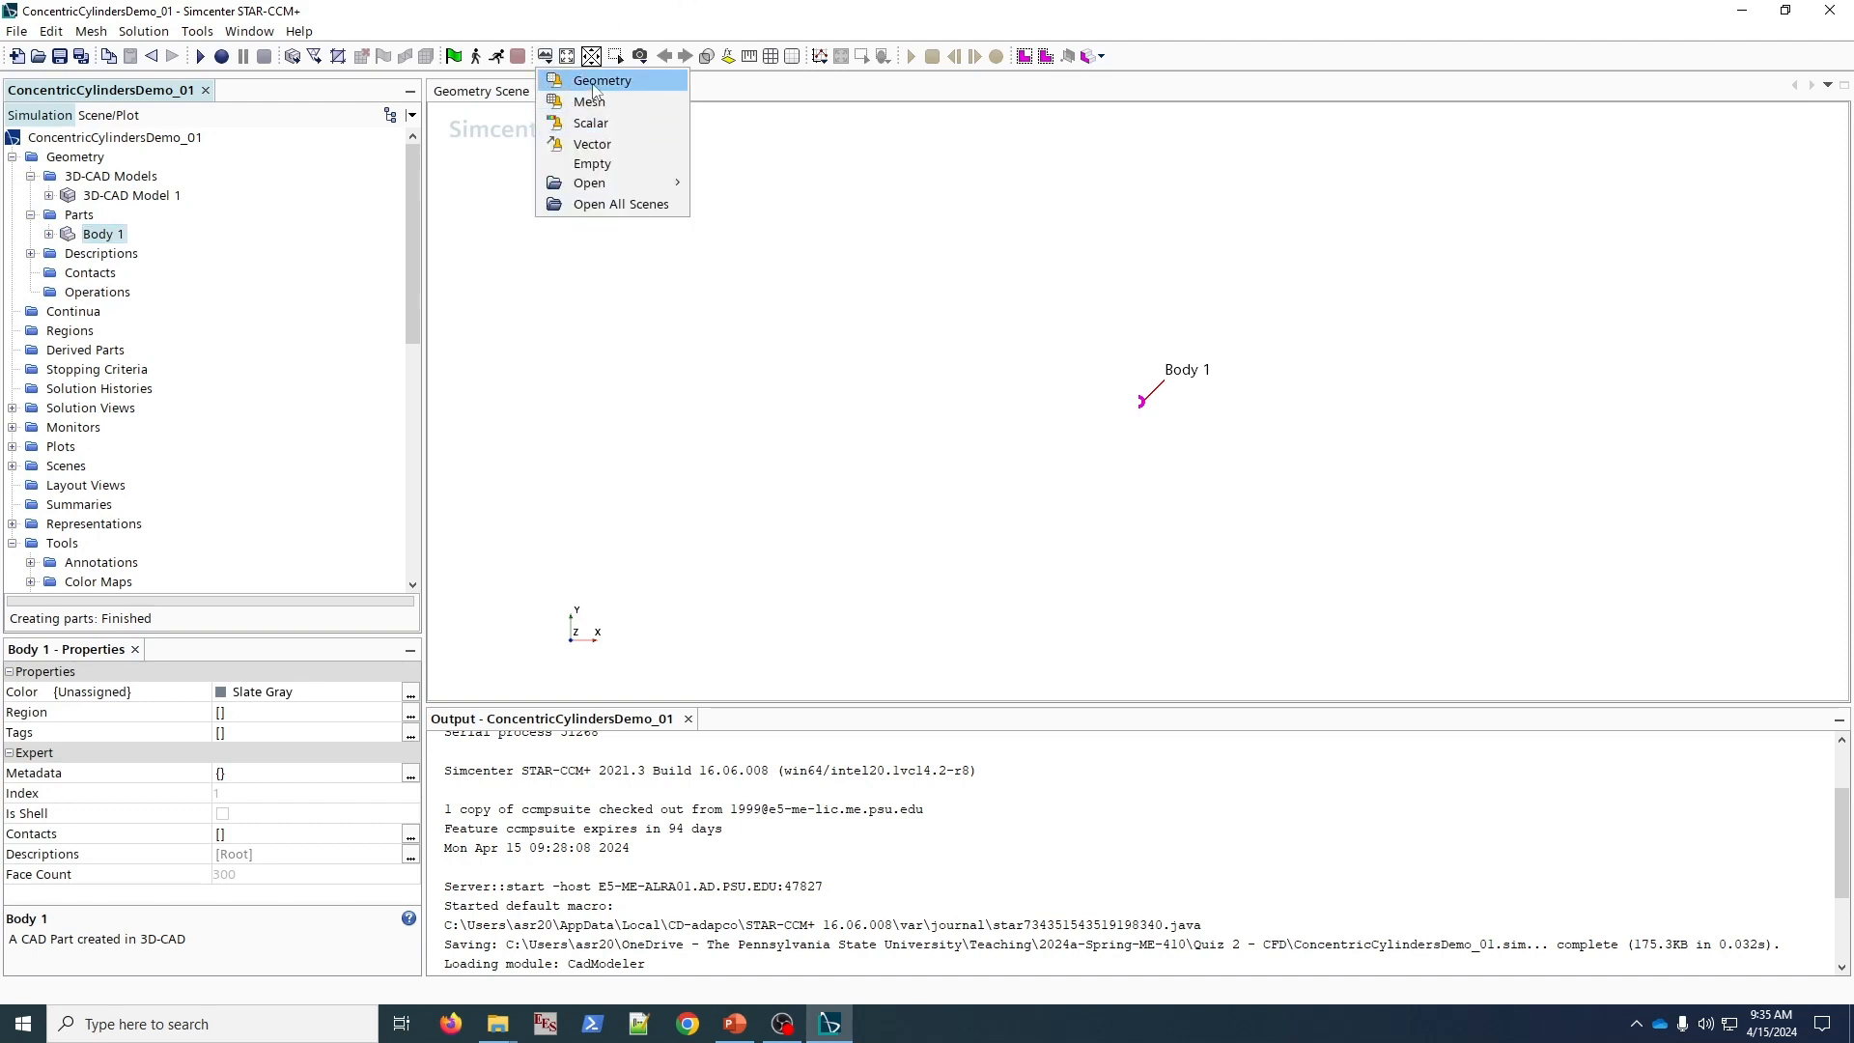
pyautogui.click(587, 81)
pyautogui.click(560, 91)
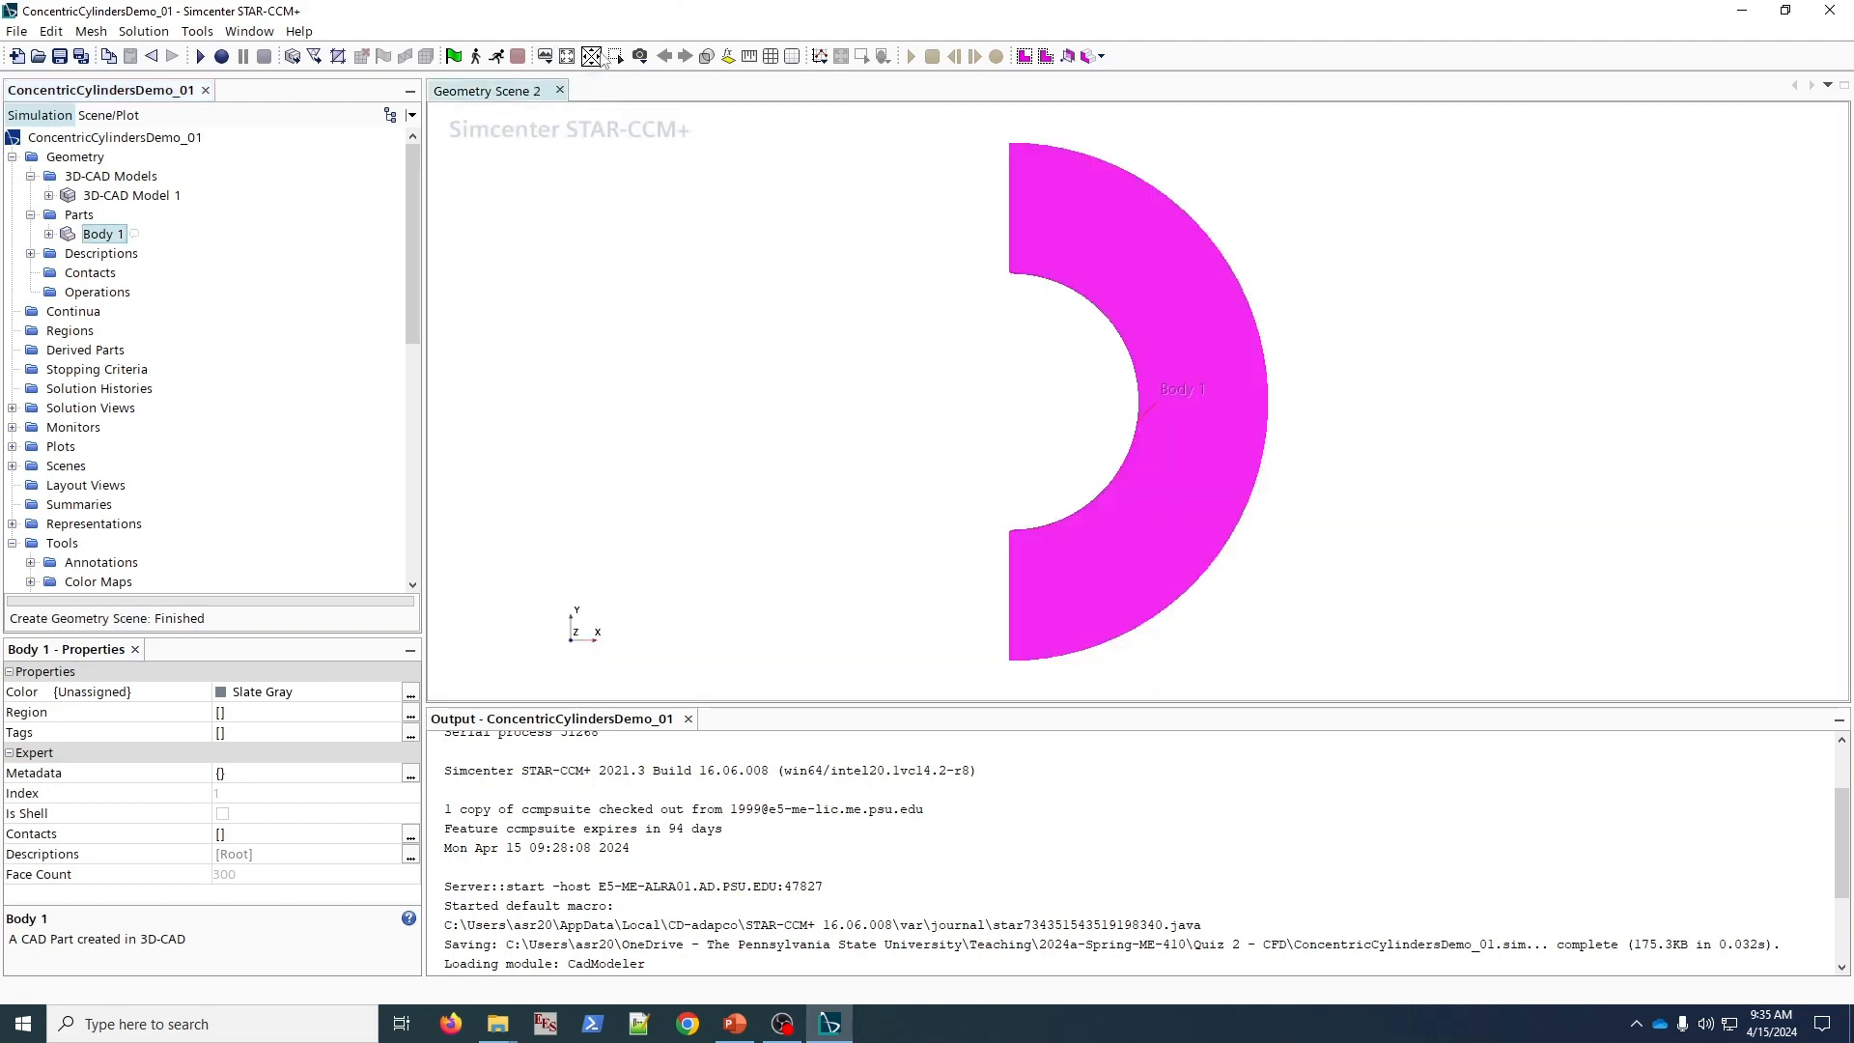
pyautogui.click(1248, 234)
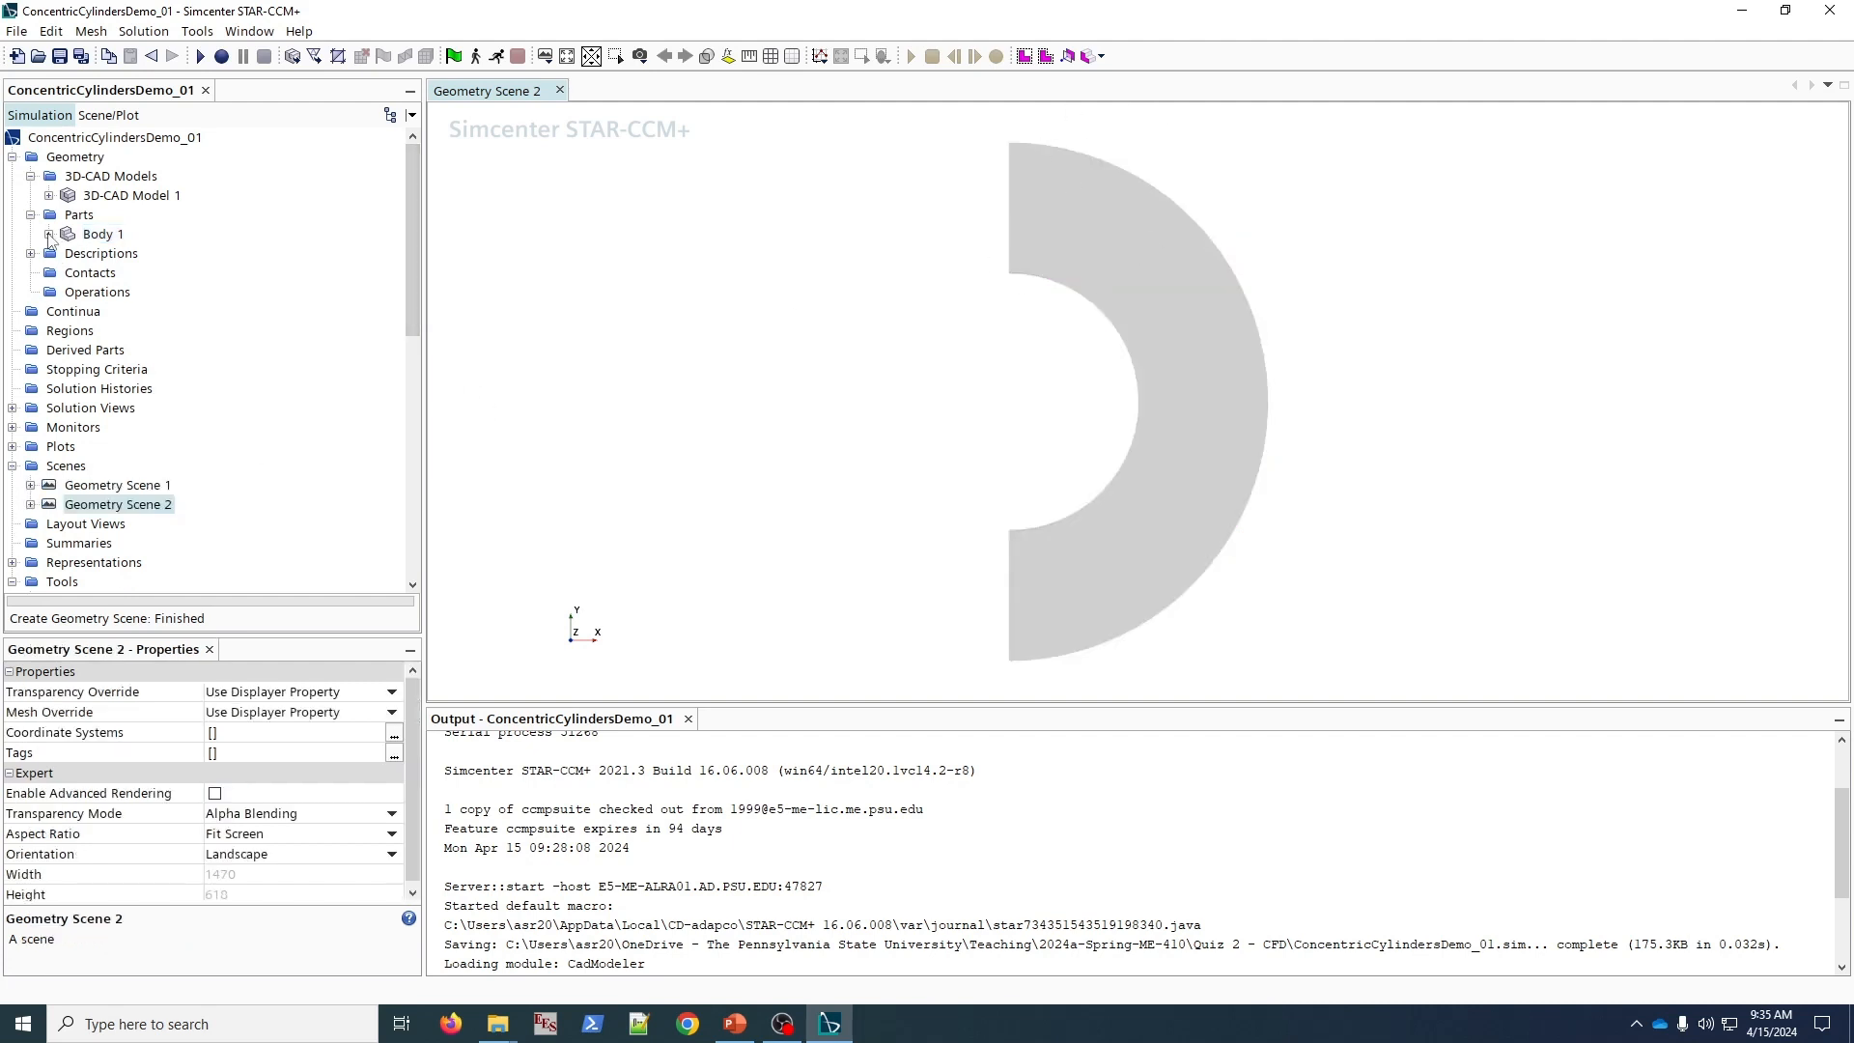
pyautogui.hotkey('ctrl', 's')
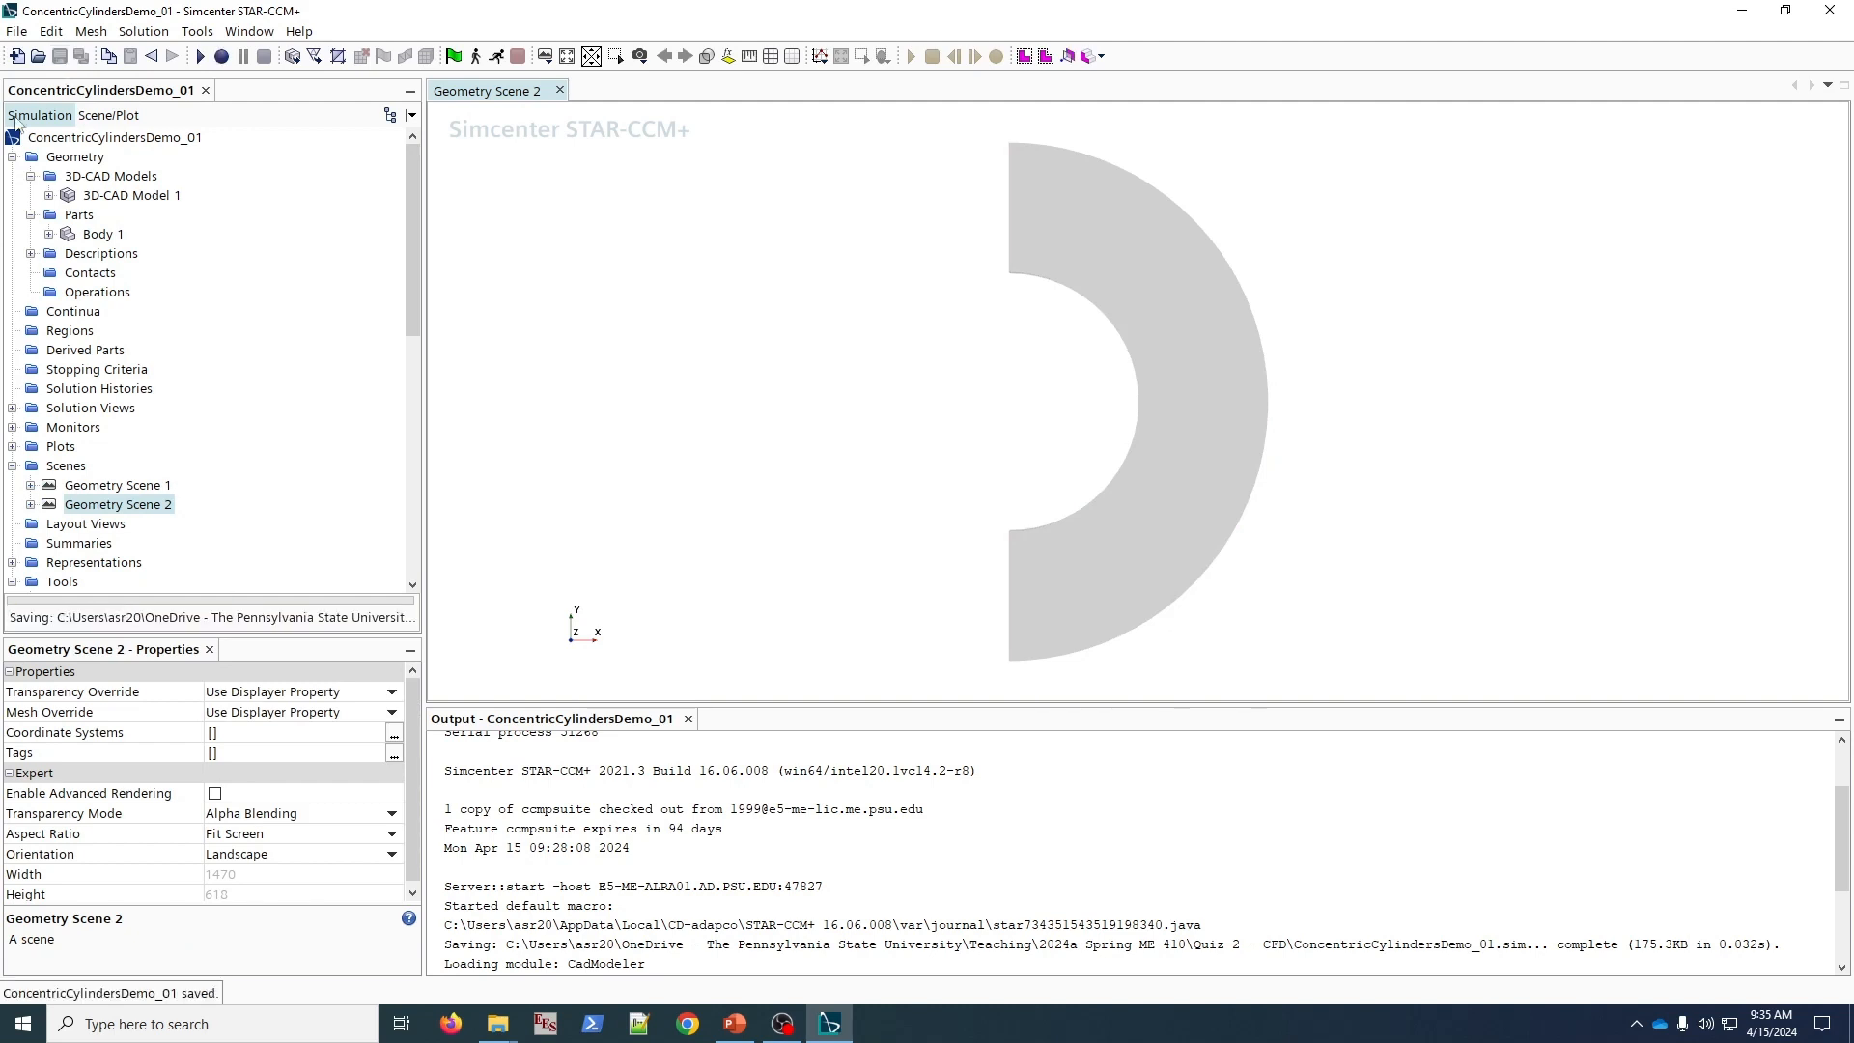
# - Split the Default surface of Body 1 by angle, using 89.0 degrees
pyautogui.click(48, 234)
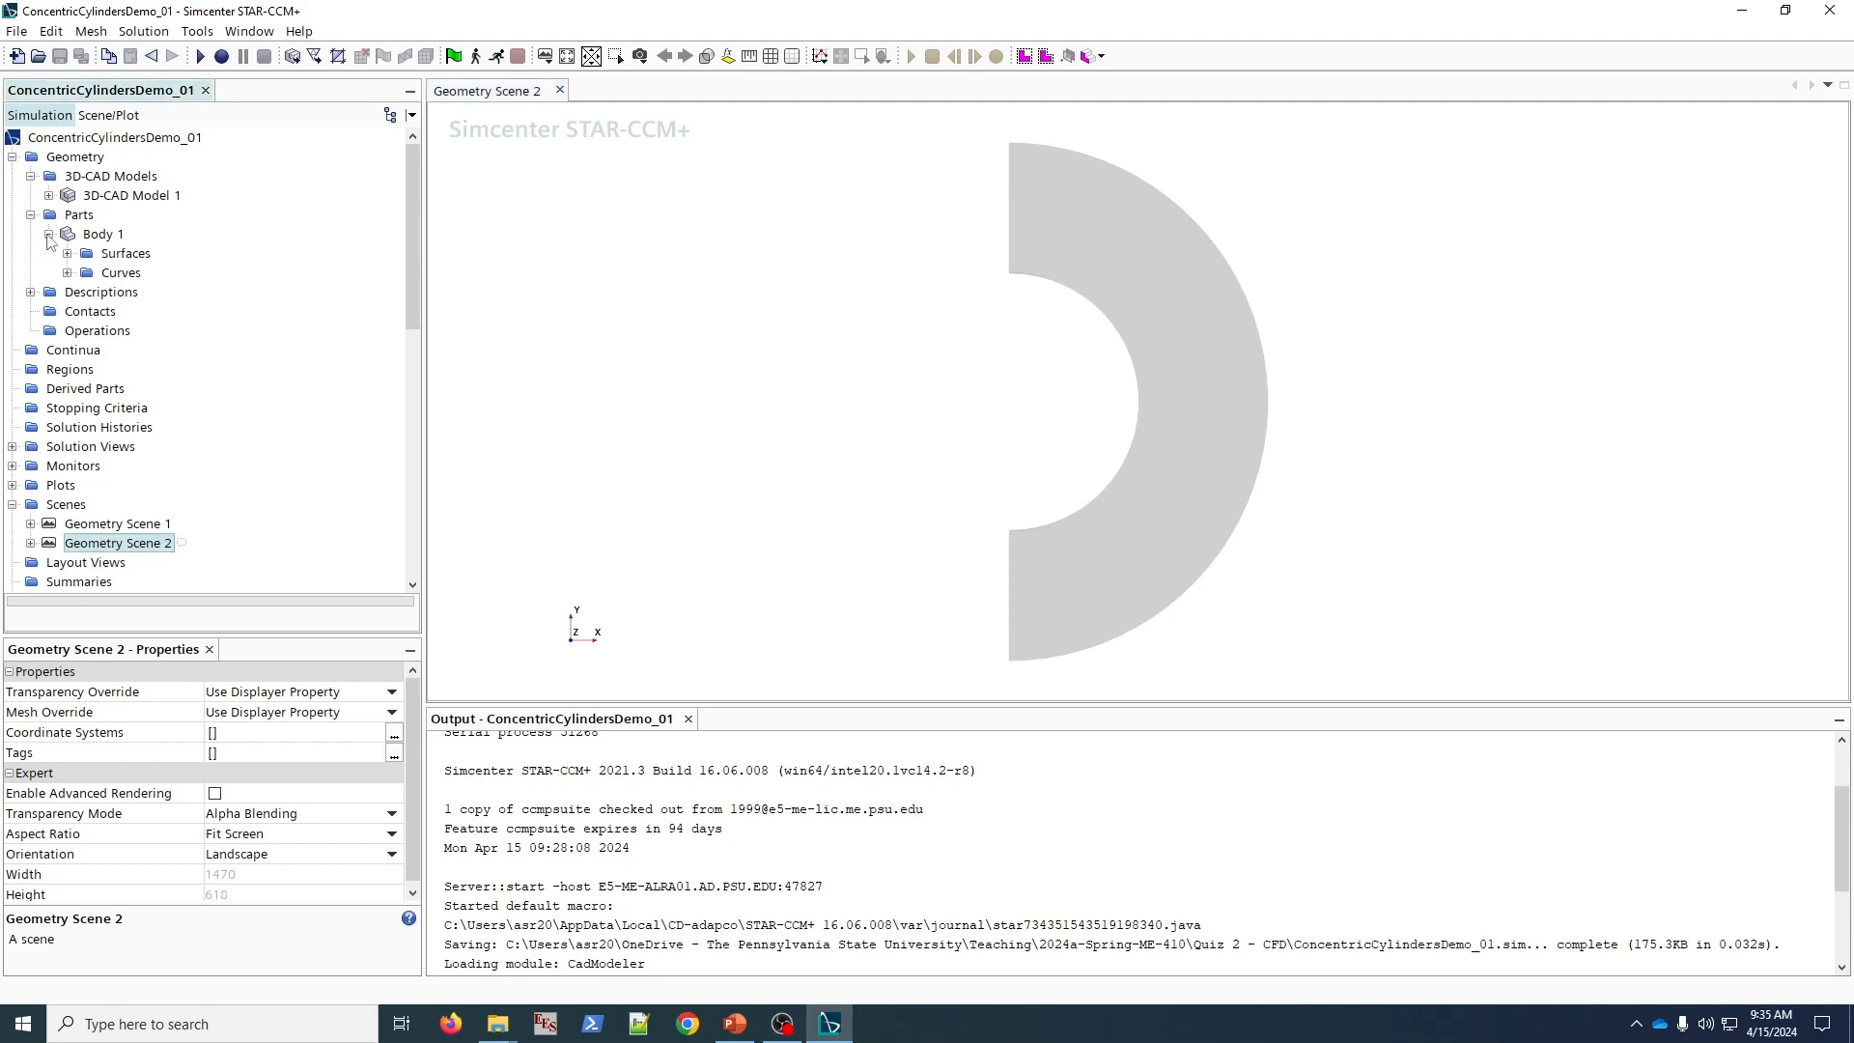
pyautogui.click(67, 252)
pyautogui.click(113, 275)
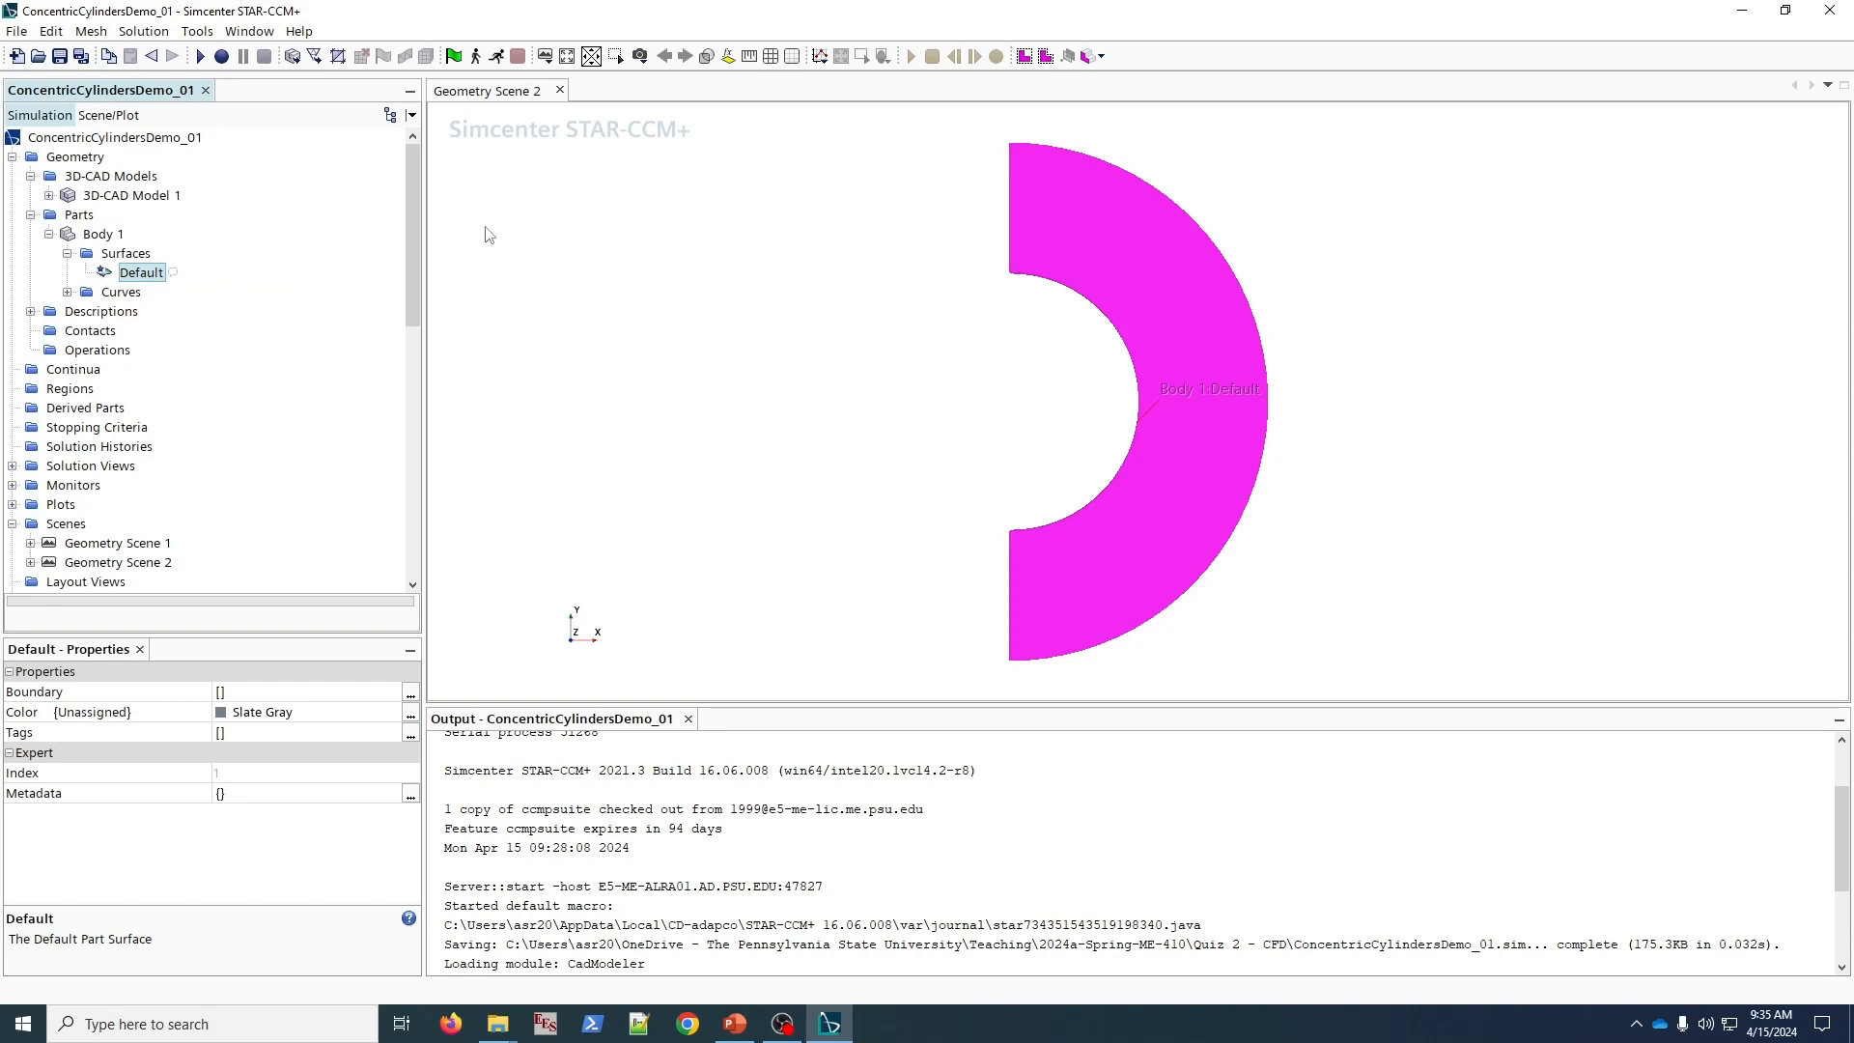
pyautogui.rightClick(142, 275)
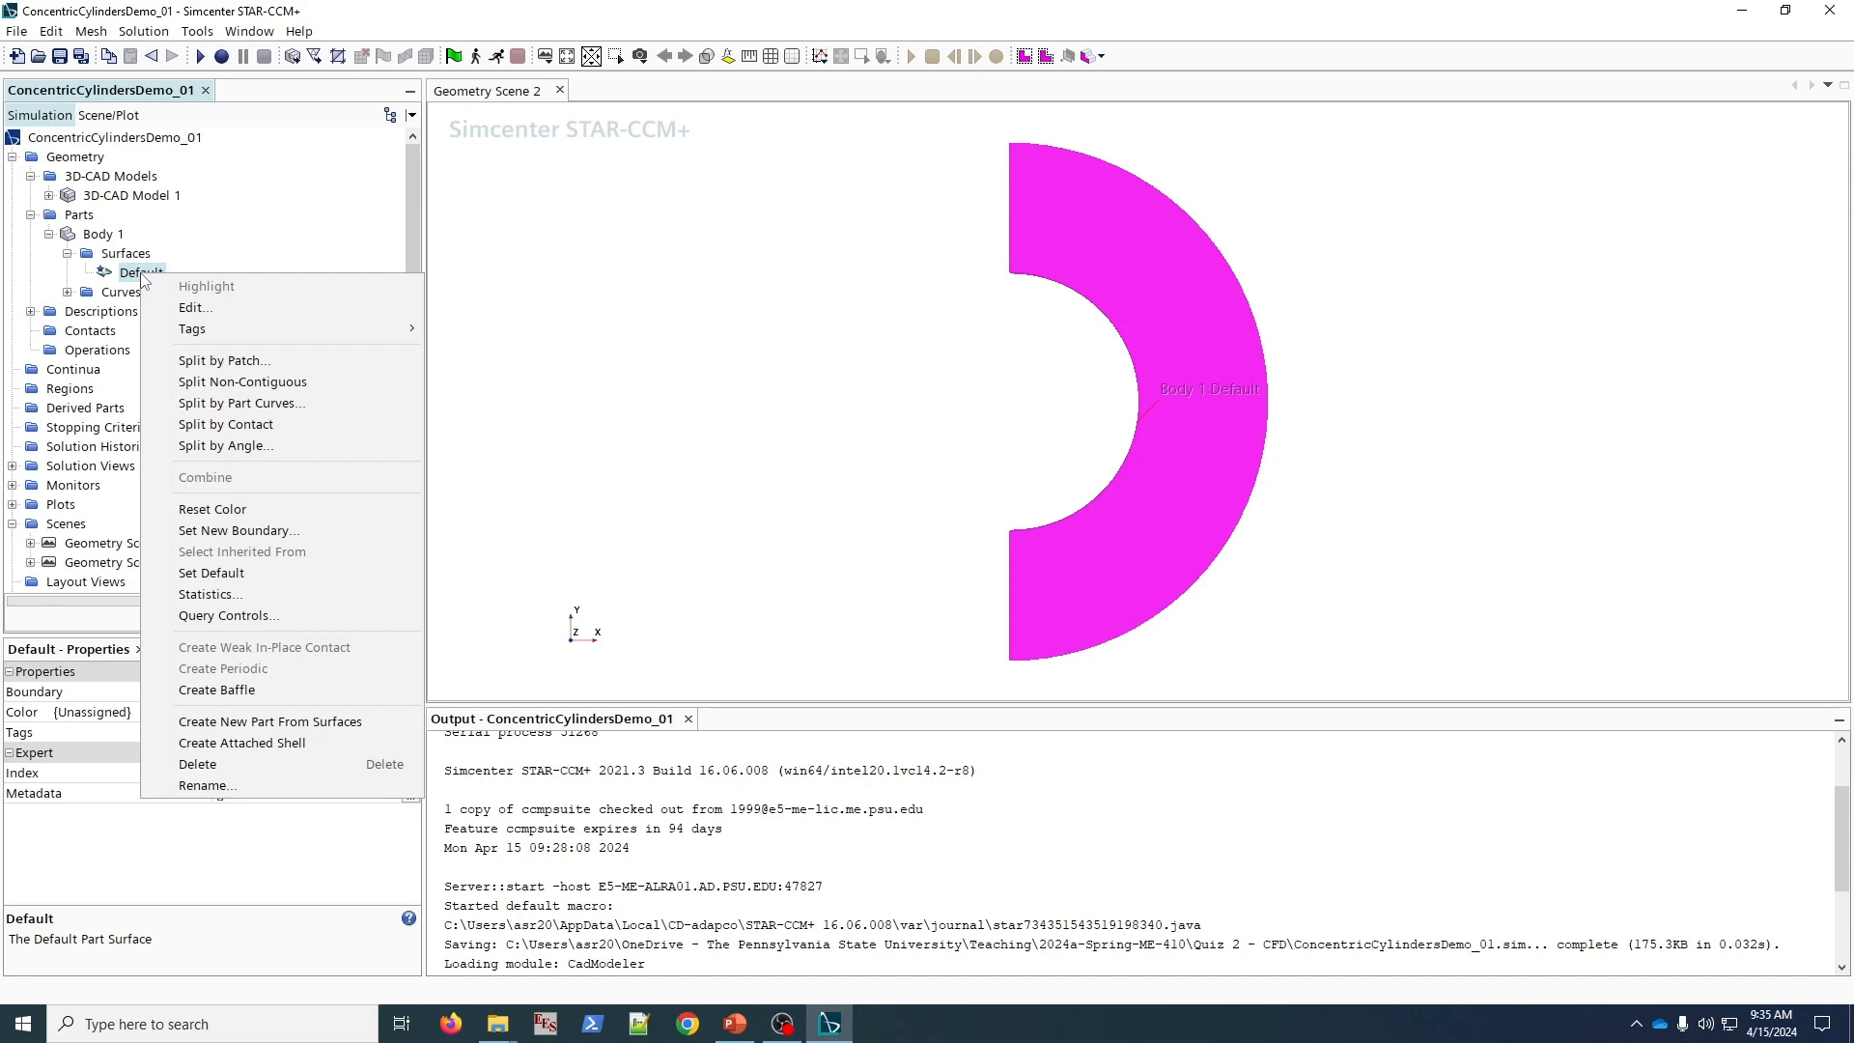
pyautogui.click(332, 445)
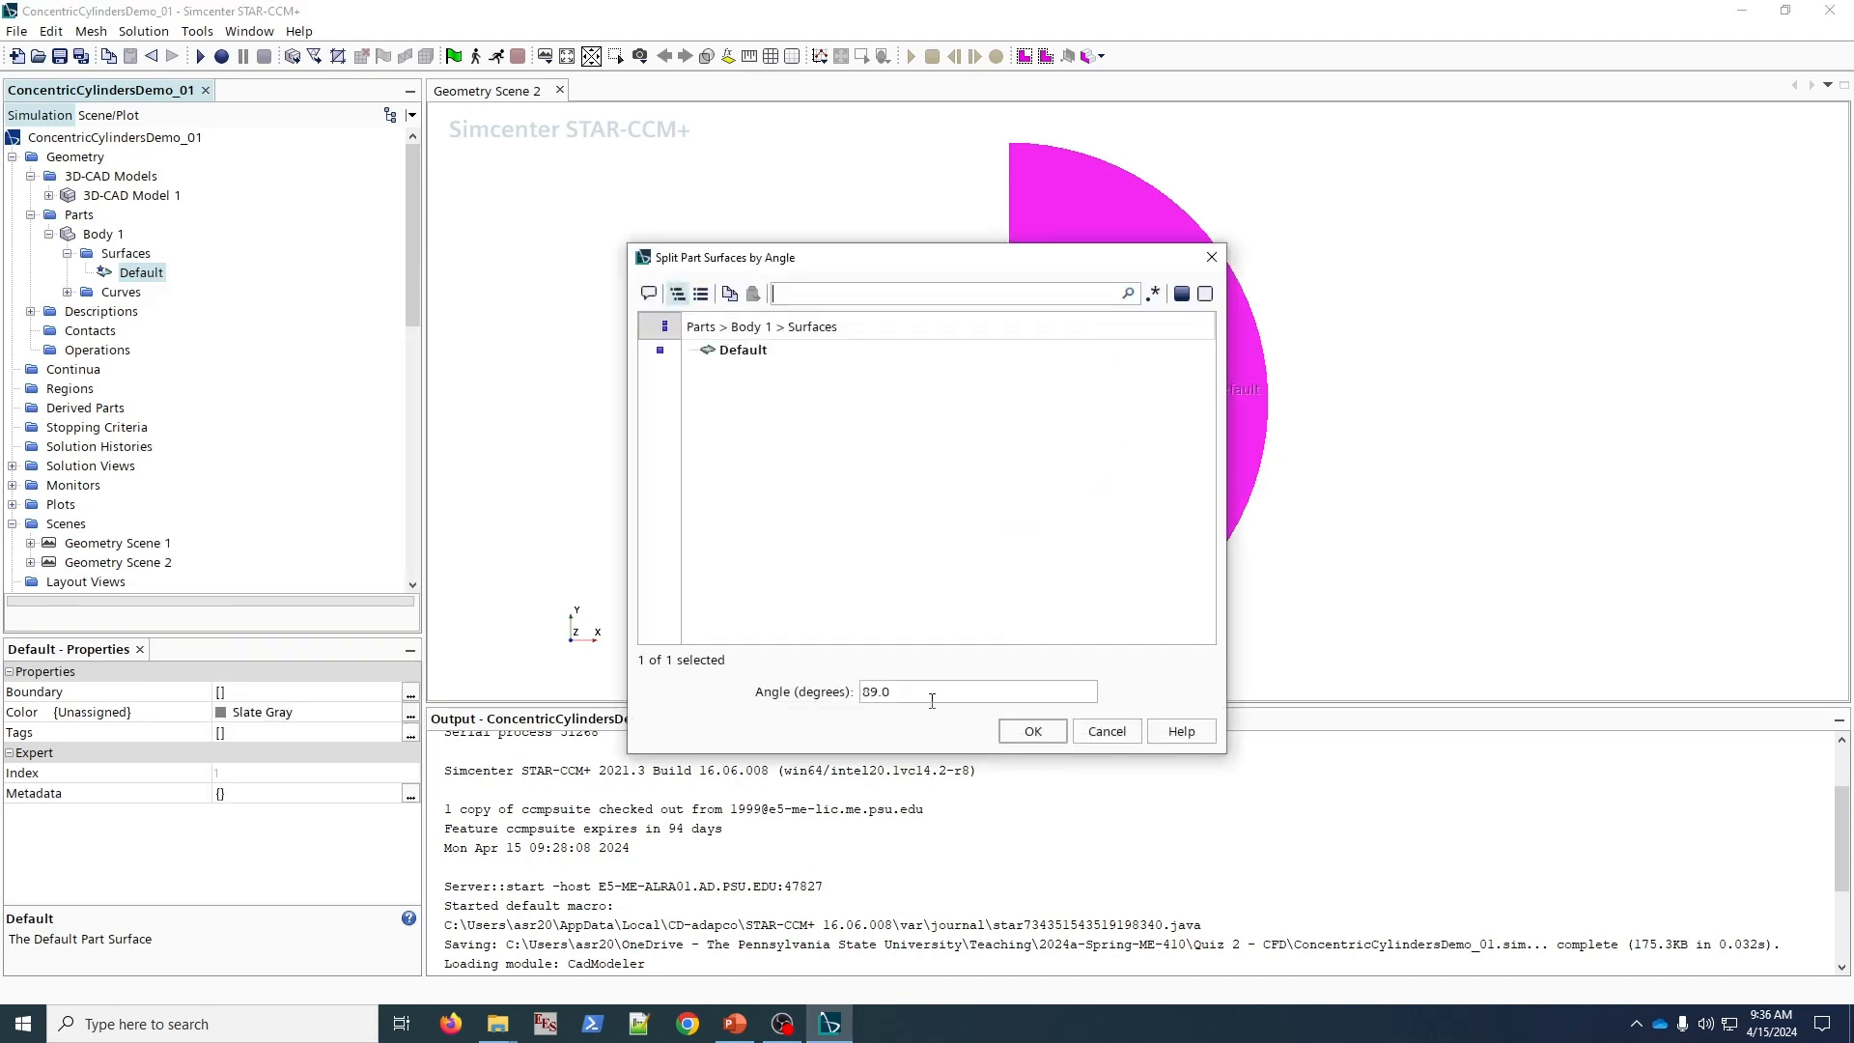
pyautogui.click(1029, 732)
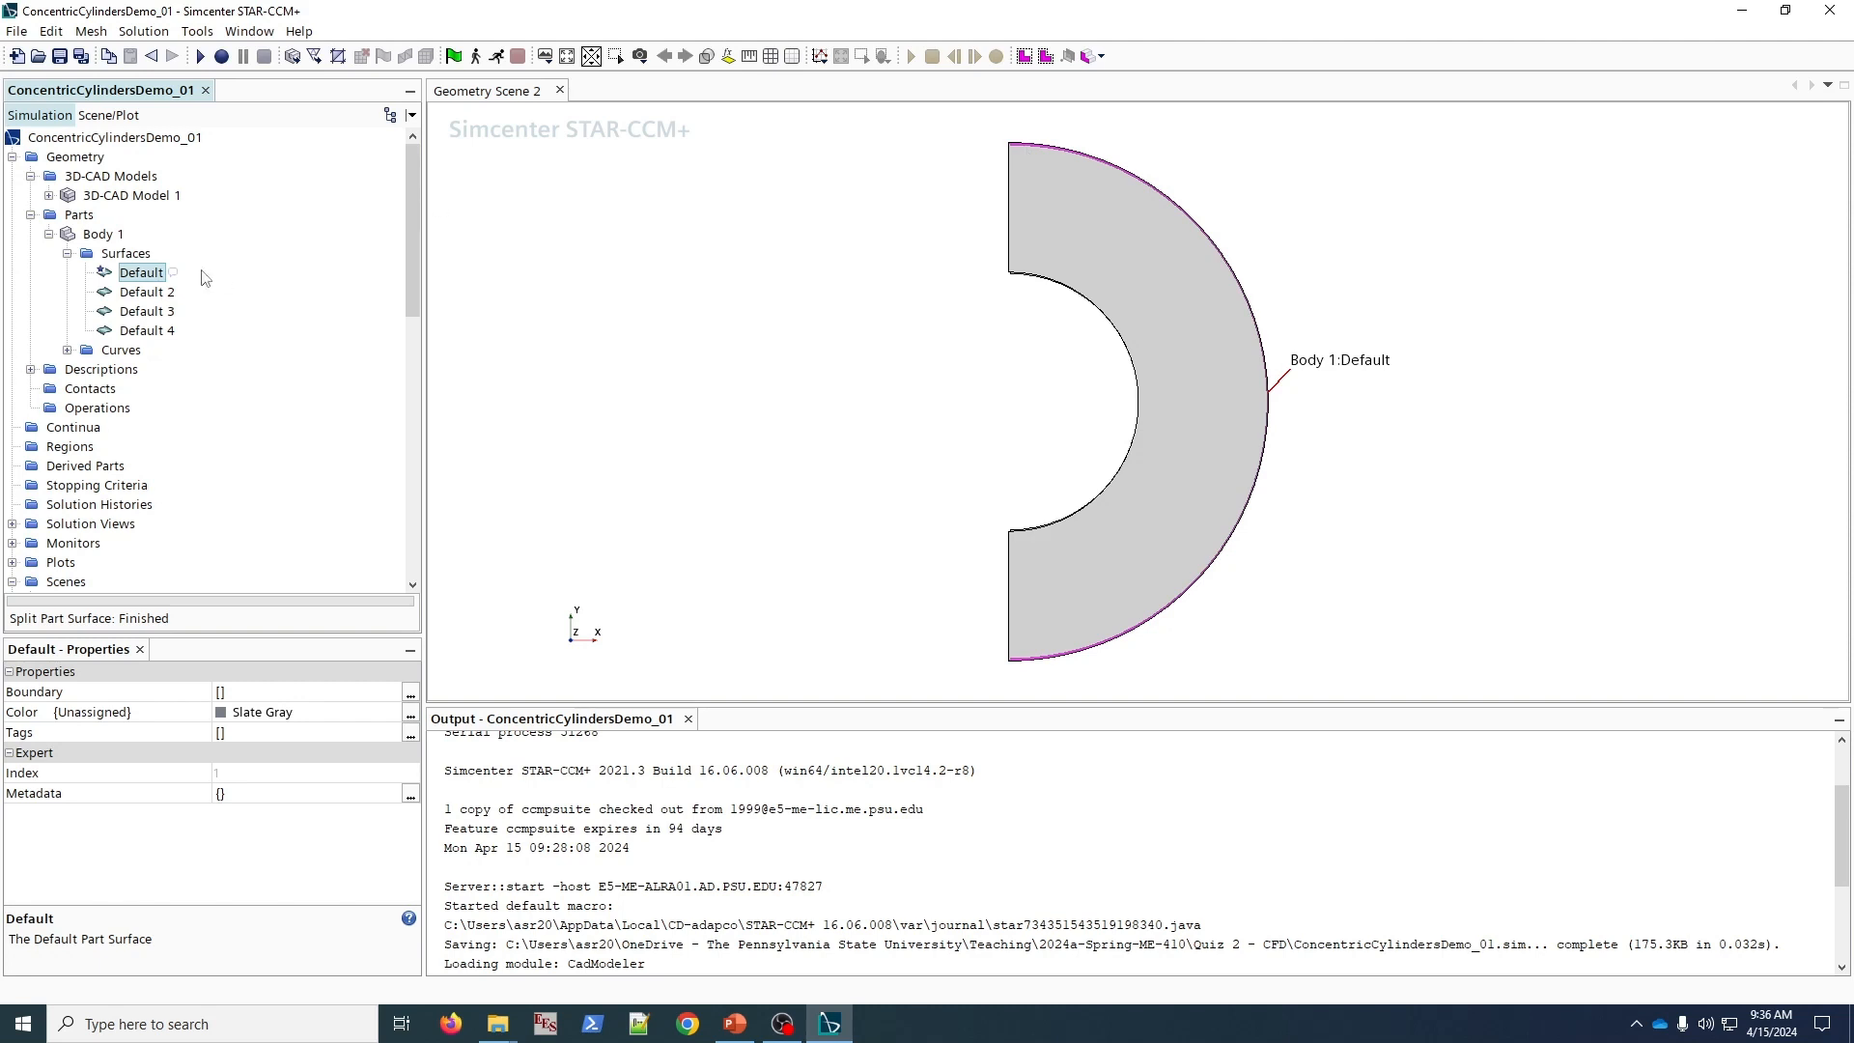
# - Rename the outer curved surface of Body 1 as Outside
pyautogui.click(136, 274)
pyautogui.write('Outside')
pyautogui.press('Return')
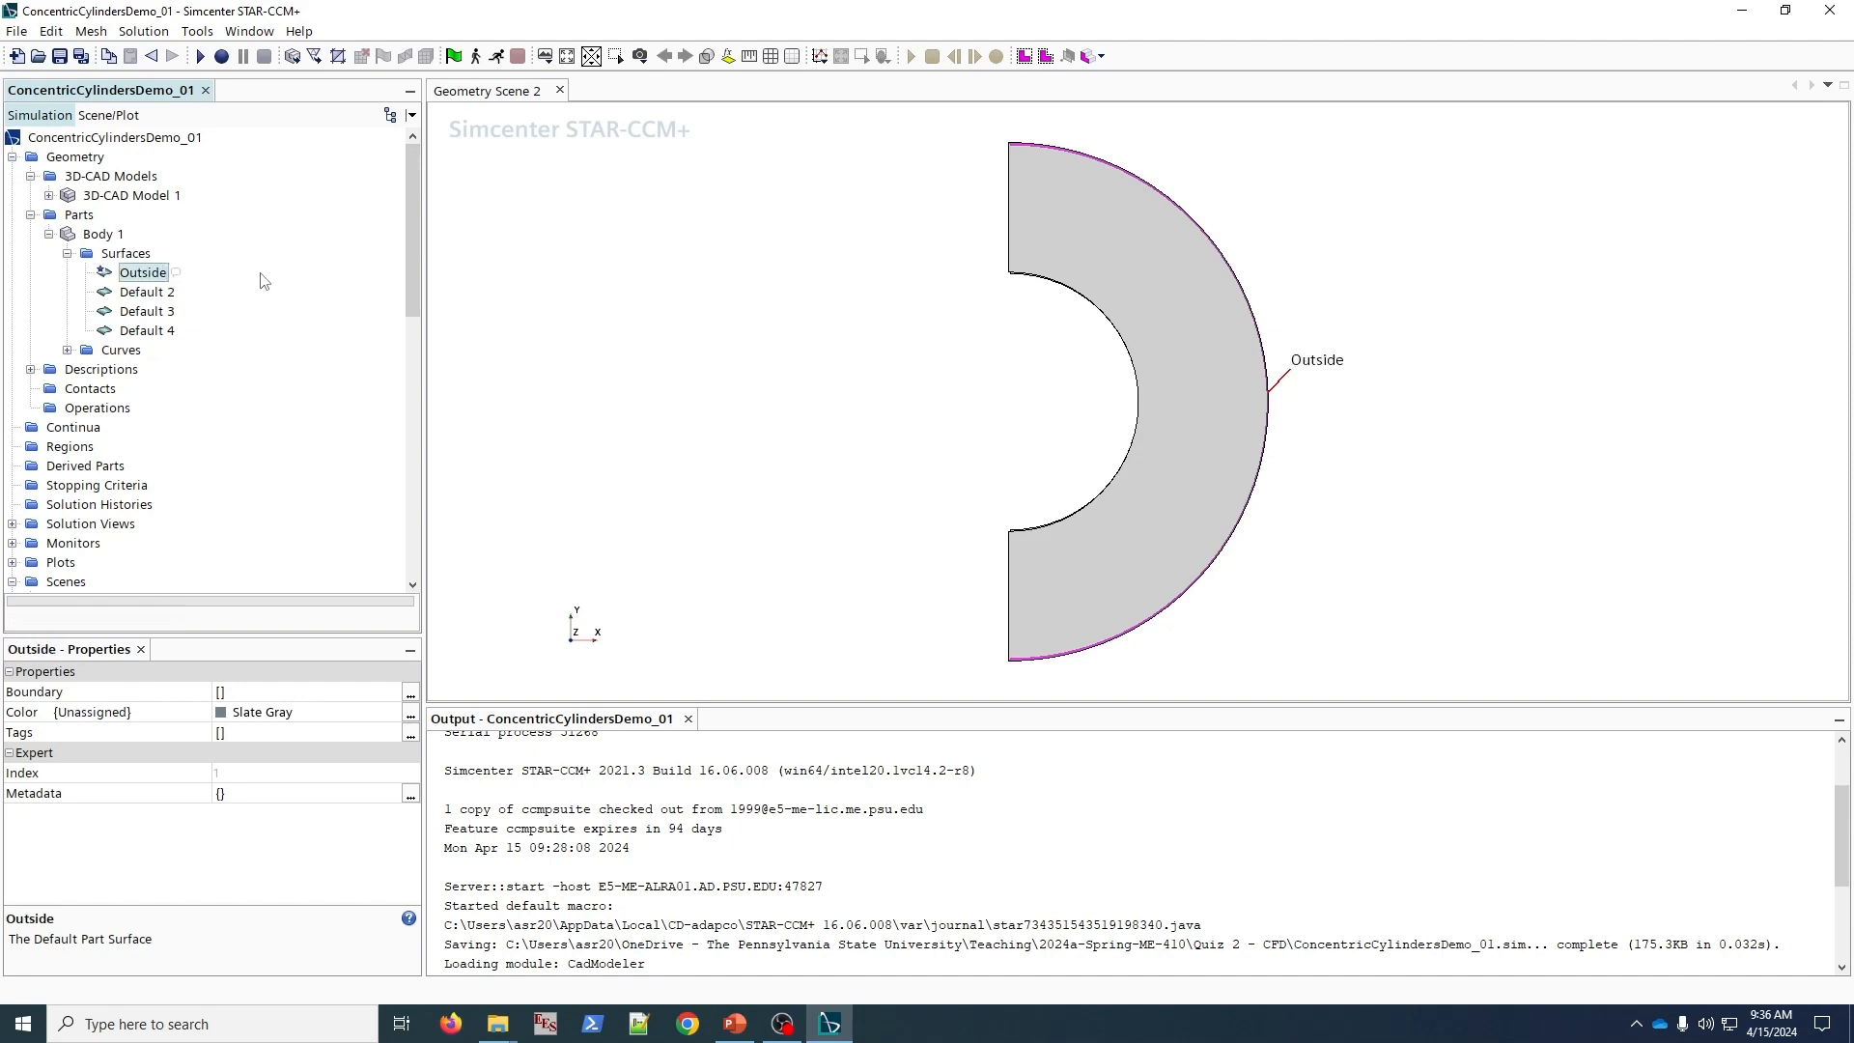
# - Split the inner curved patch, patch 3, off the Default 2 surface as a new part surface named Inner
pyautogui.click(168, 295)
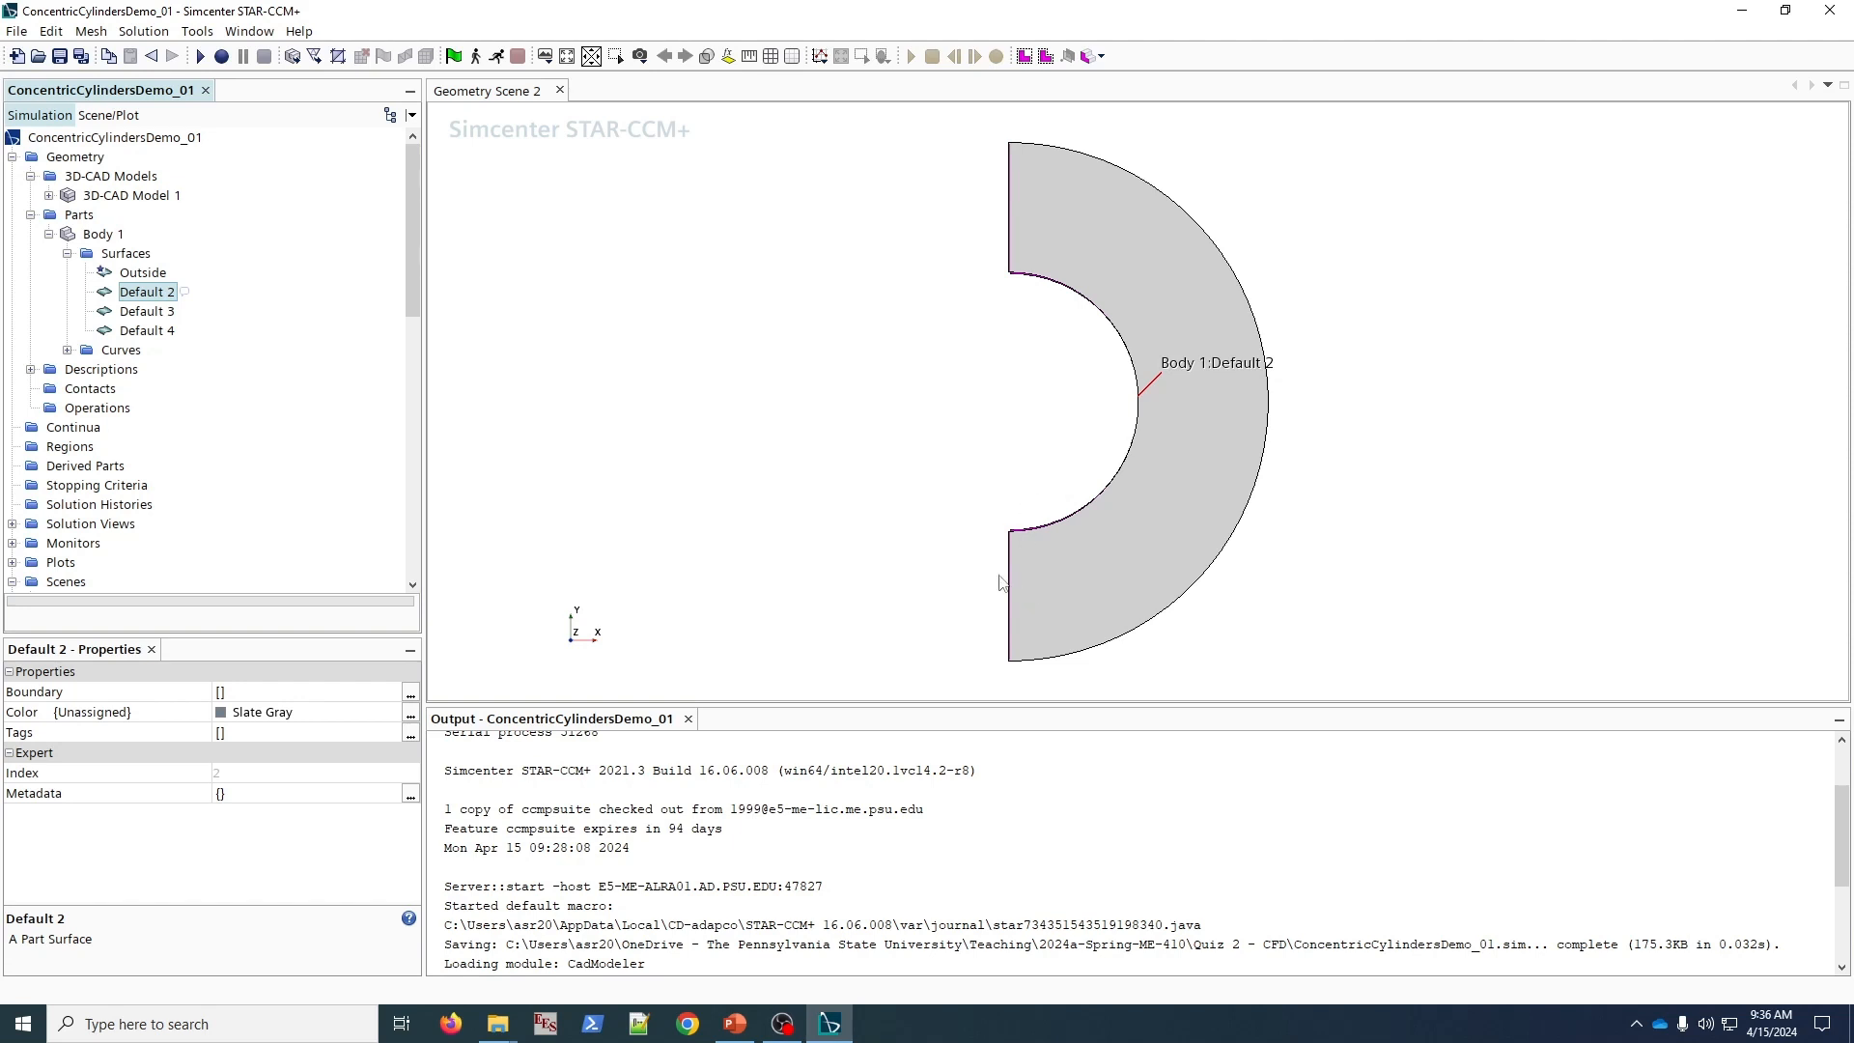
pyautogui.rightClick(149, 299)
pyautogui.click(235, 380)
pyautogui.click(44, 209)
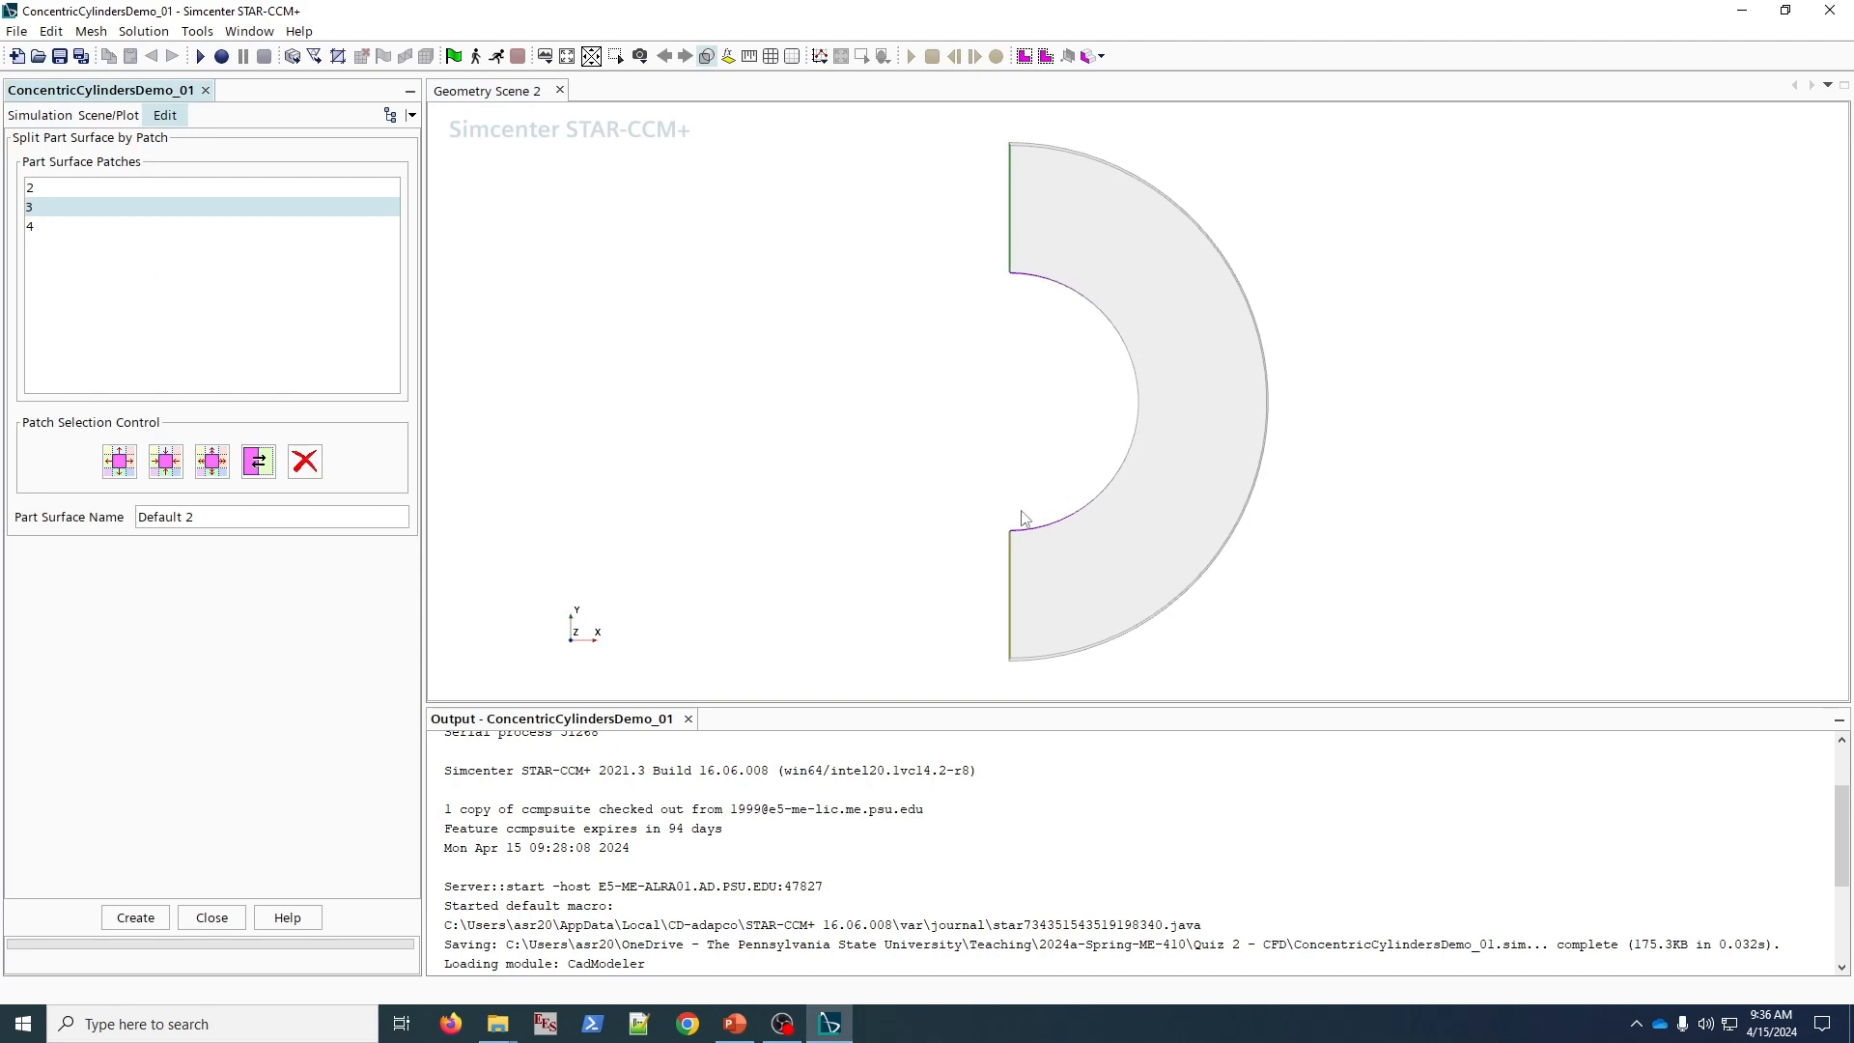
pyautogui.moveTo(1068, 497); pyautogui.dragTo(1036, 306)
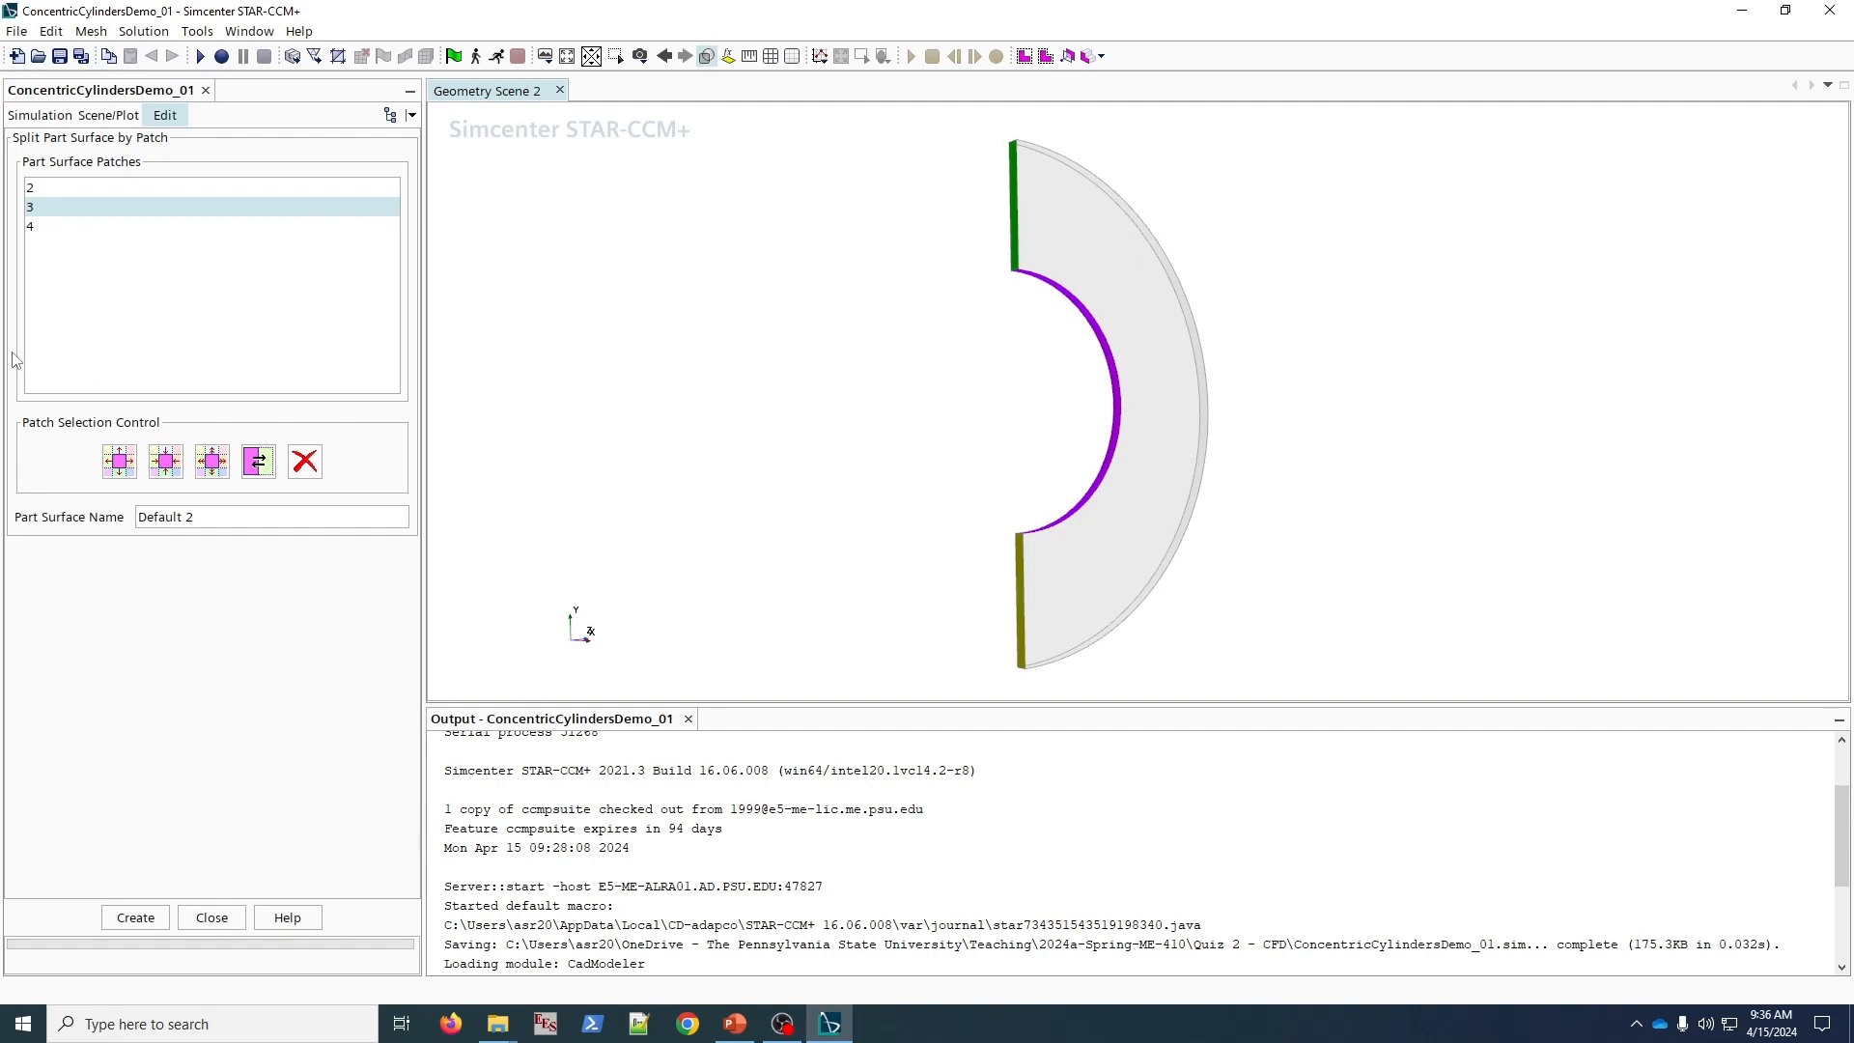
pyautogui.moveTo(210, 518); pyautogui.dragTo(1, 455)
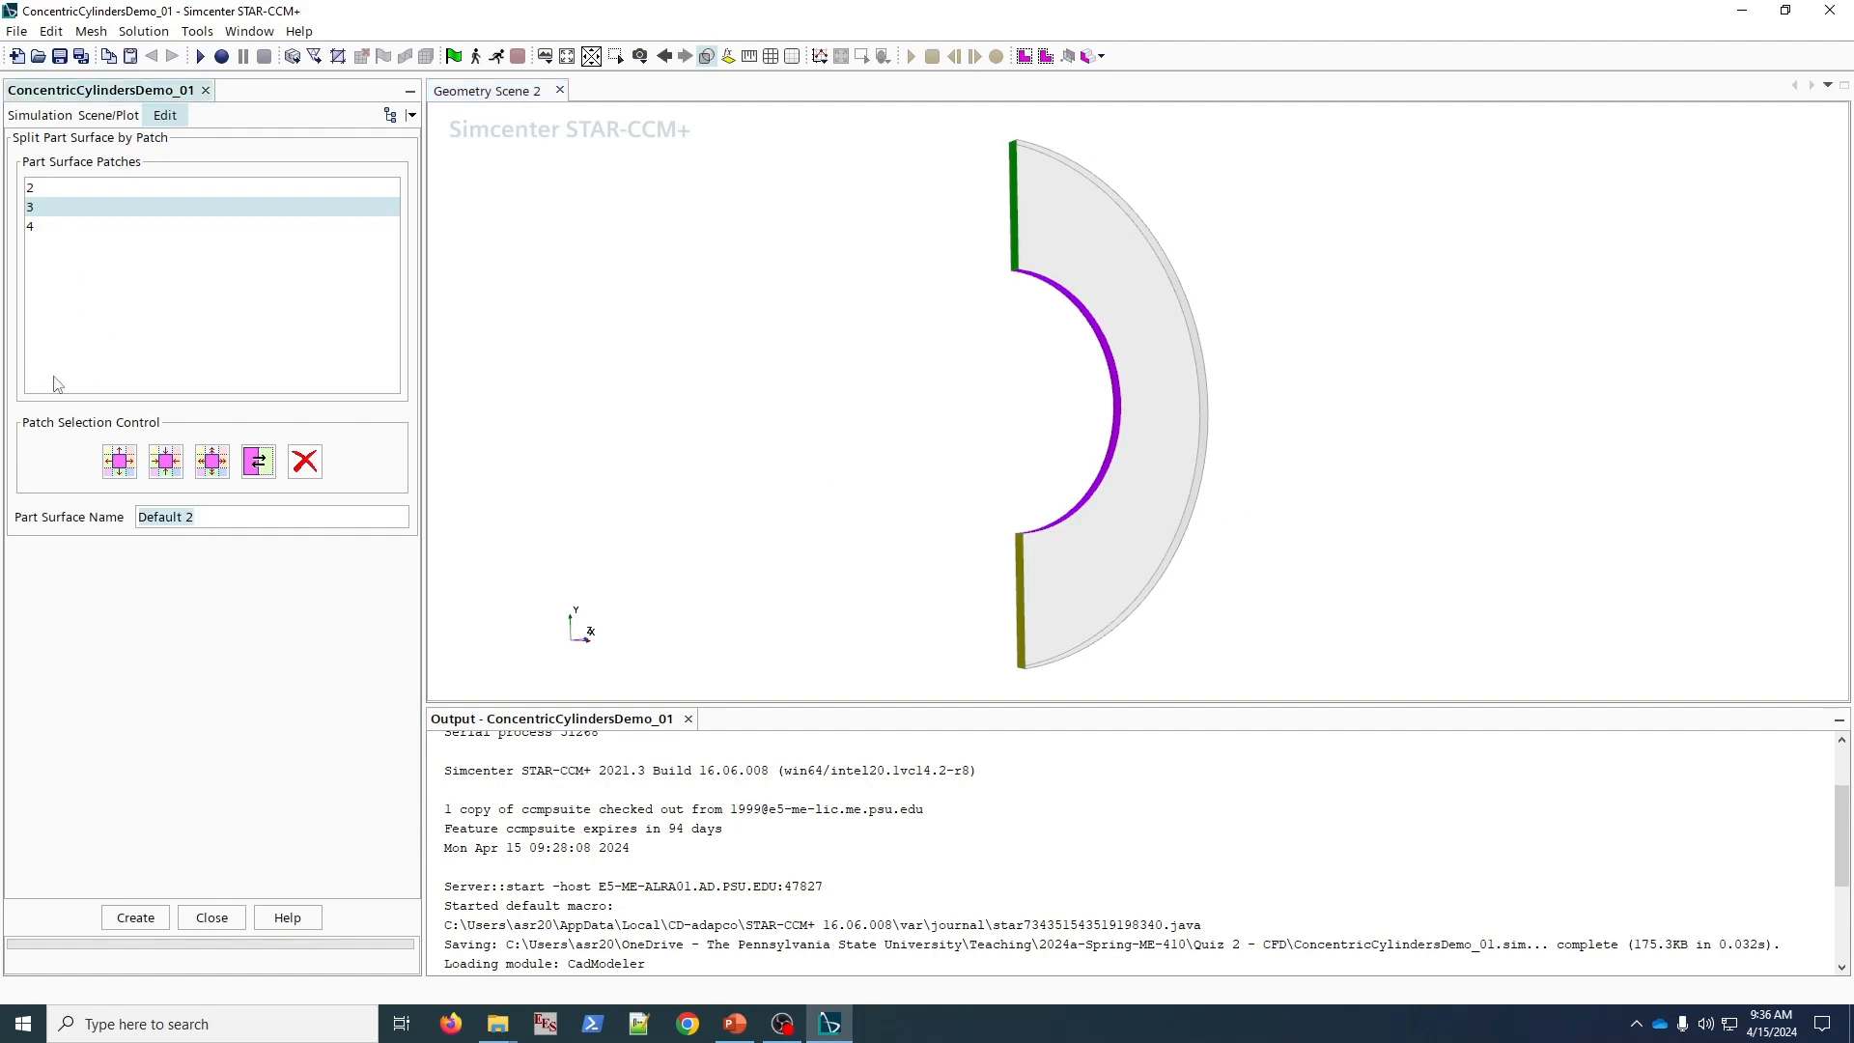
pyautogui.write('Inner')
pyautogui.click(135, 917)
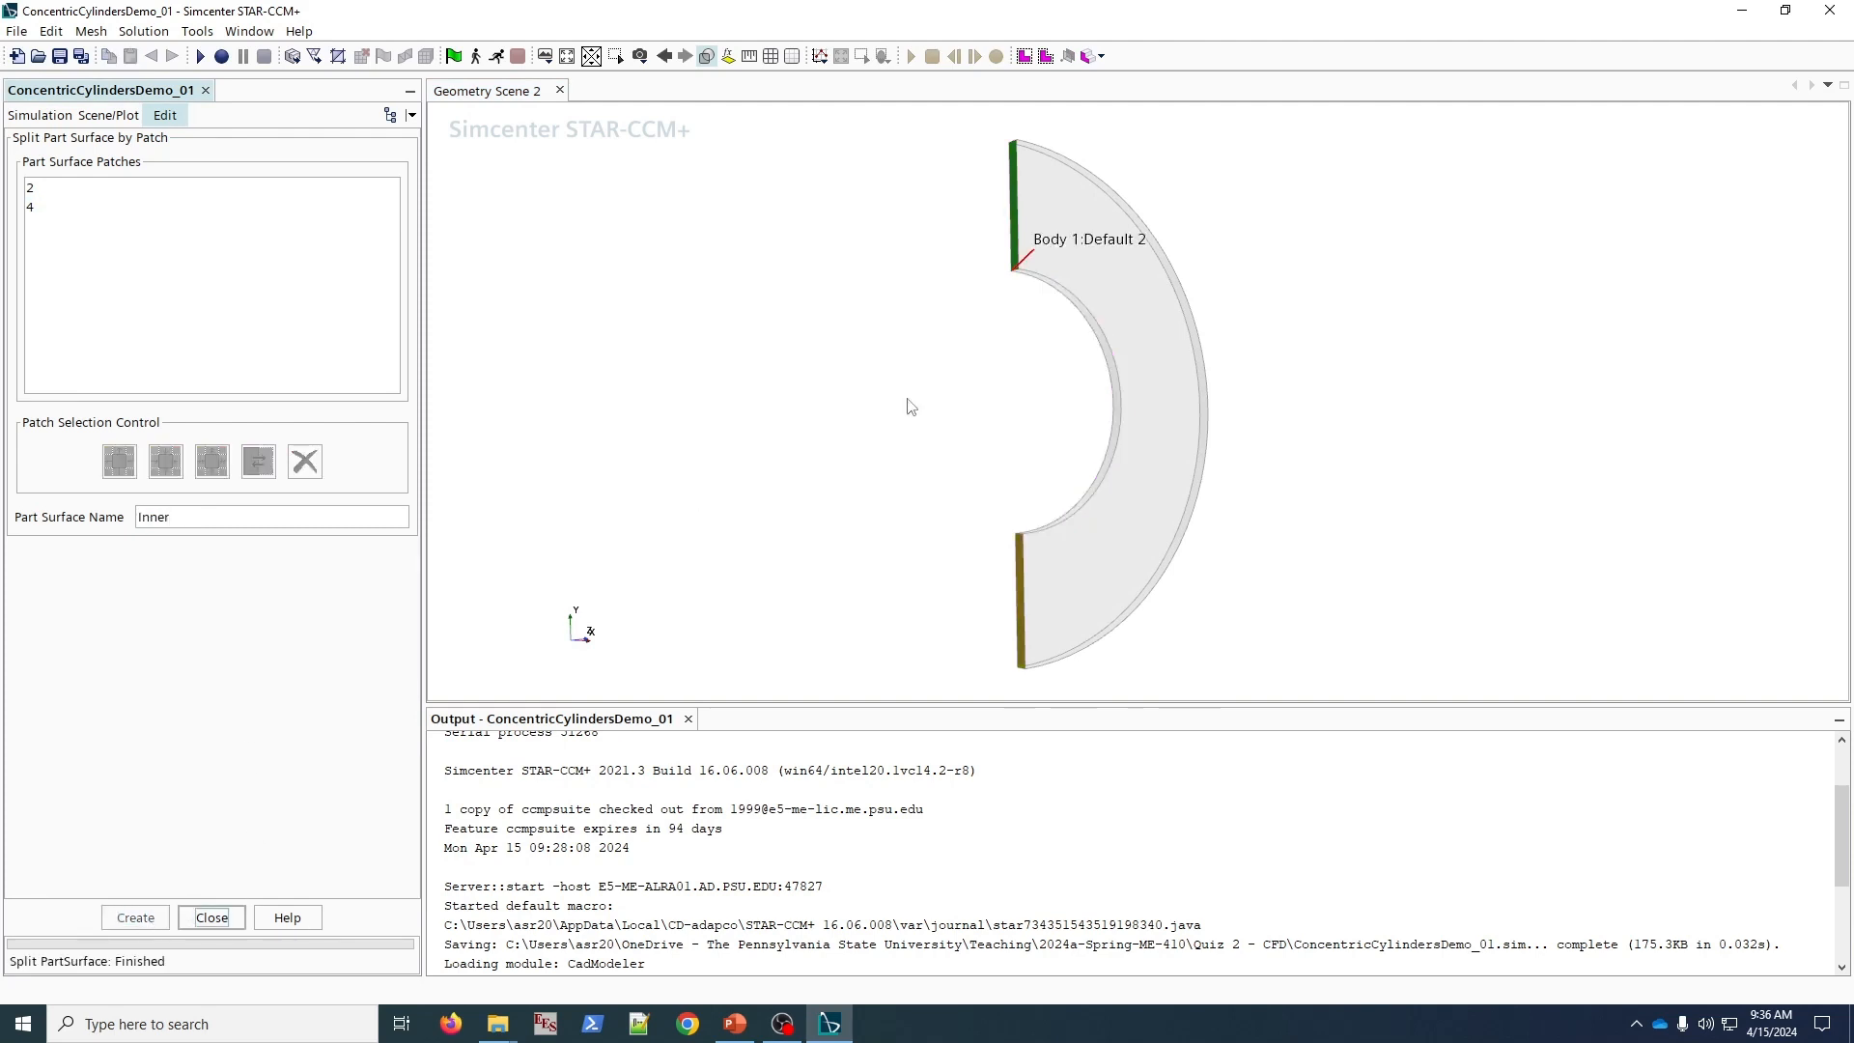
pyautogui.click(221, 922)
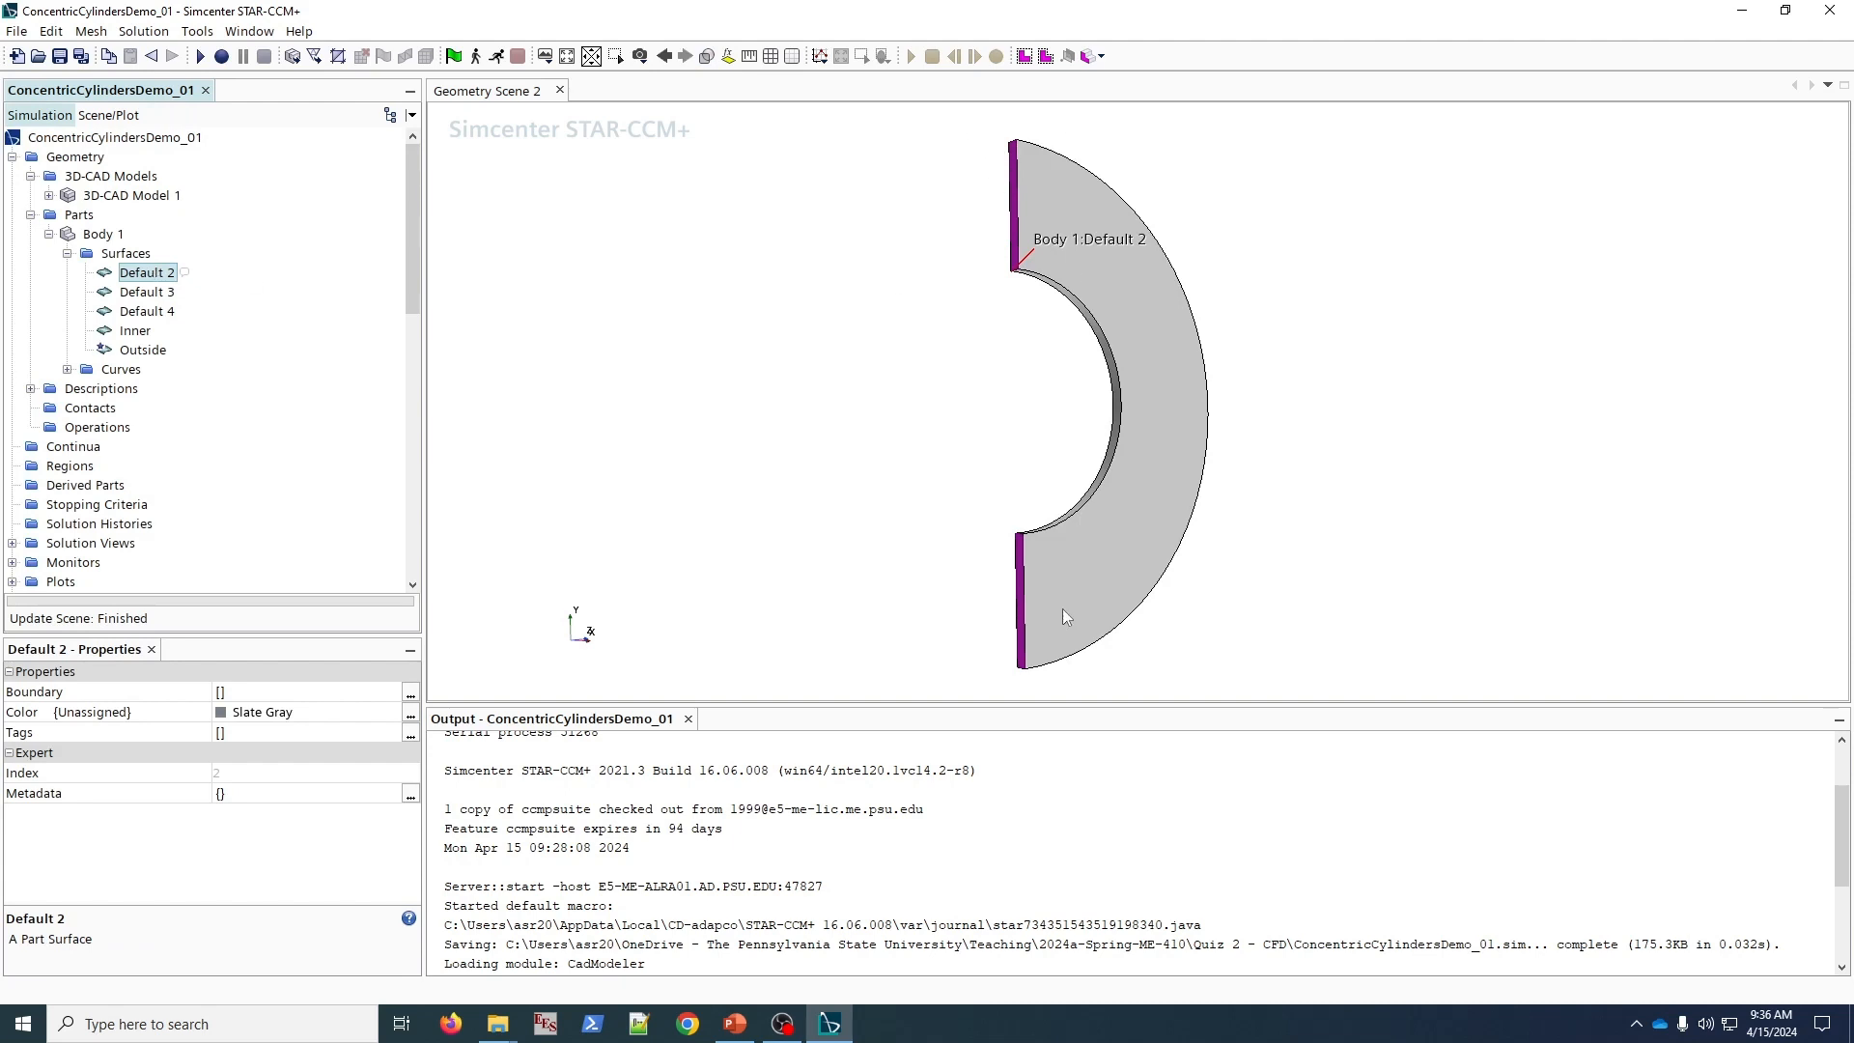
# - Rename the Default 2 surface, containing the two straight end faces, as Symmetry
pyautogui.rightClick(124, 280)
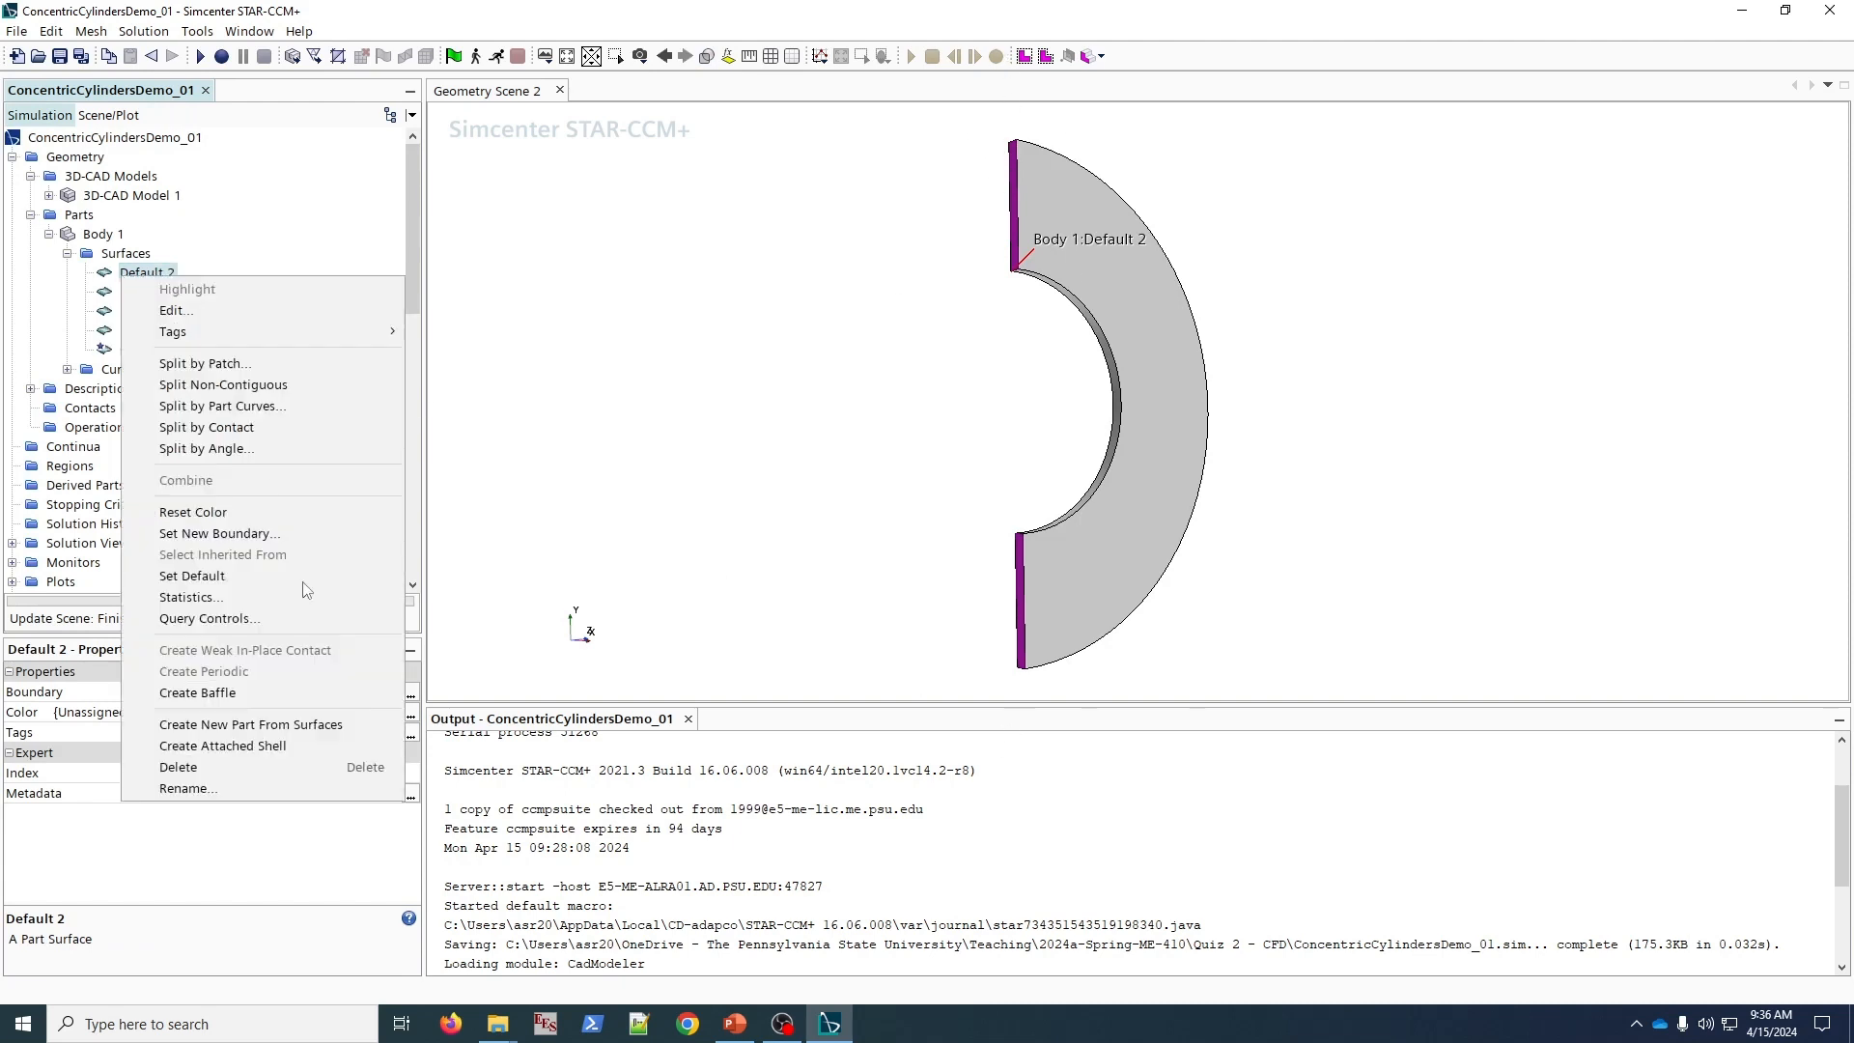
pyautogui.click(280, 787)
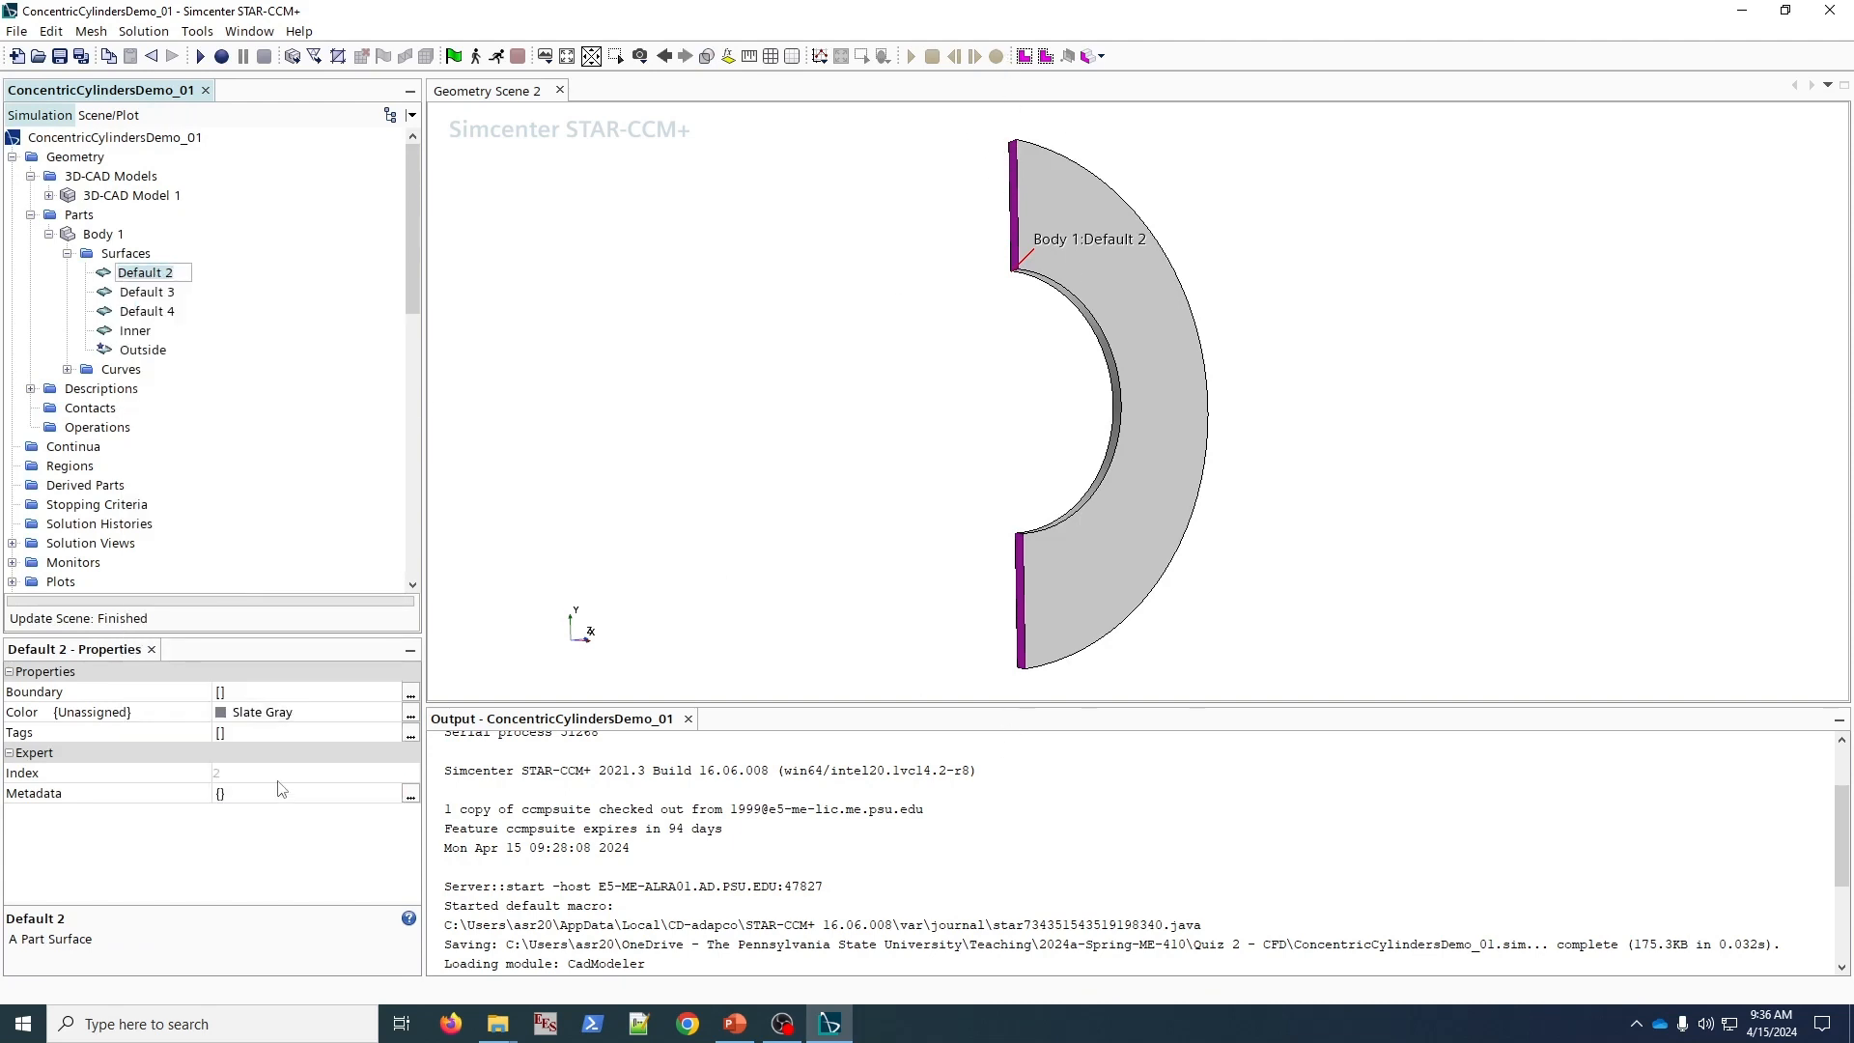
pyautogui.write('Symmetry')
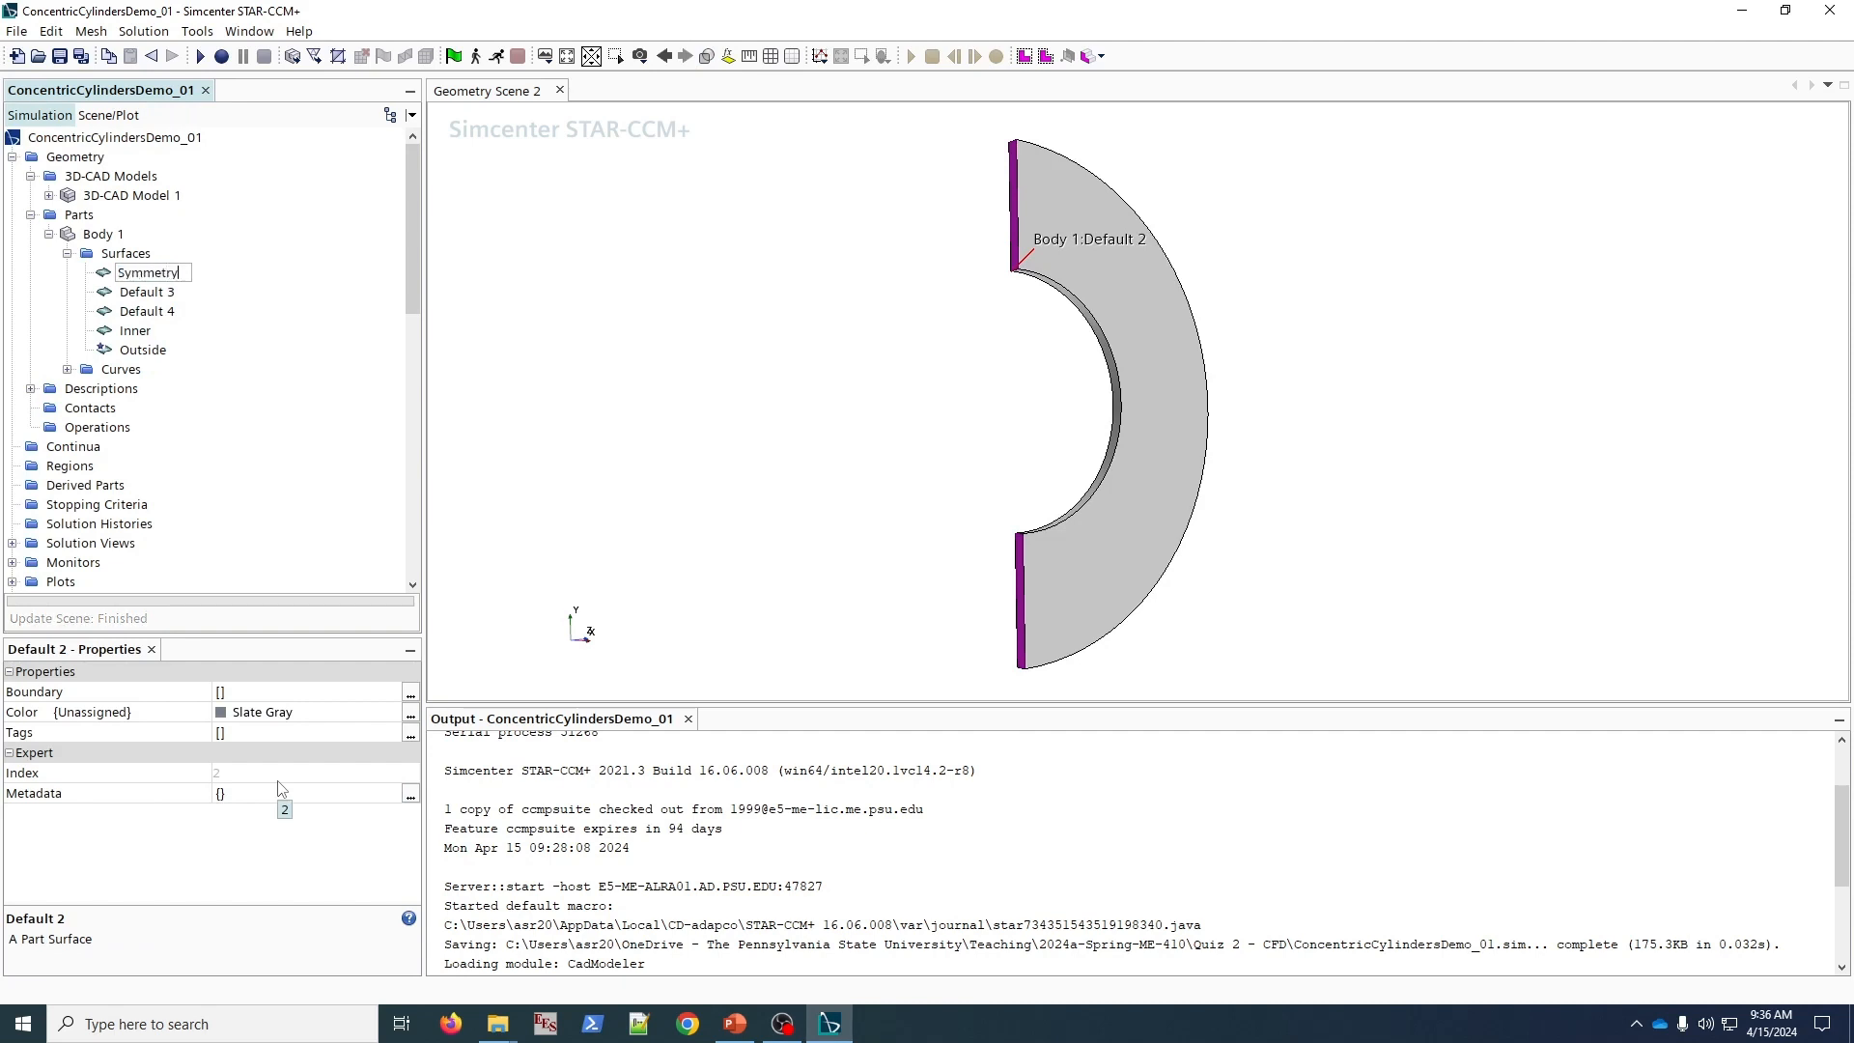
pyautogui.press('Return')
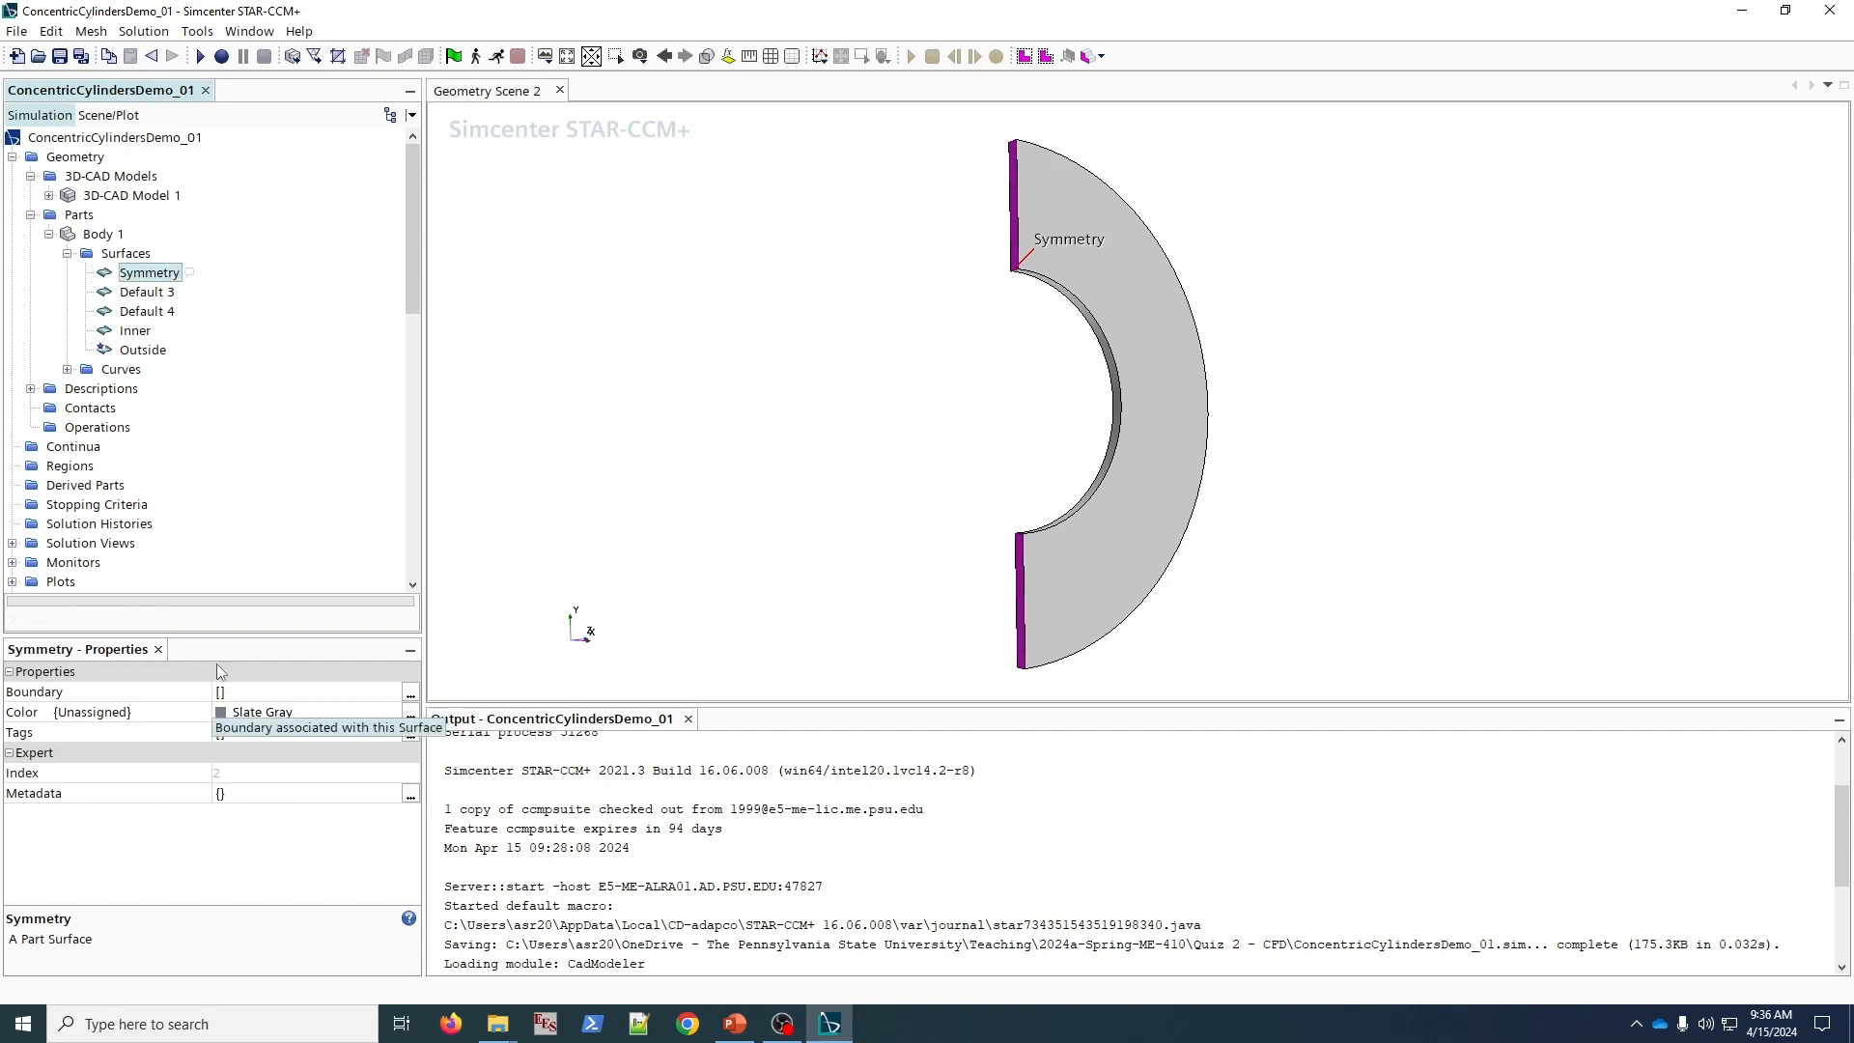
# - Check the Inner, Outside, Default 4 and Default 3 surfaces in the scene, and save the simulation
pyautogui.click(140, 333)
pyautogui.click(147, 351)
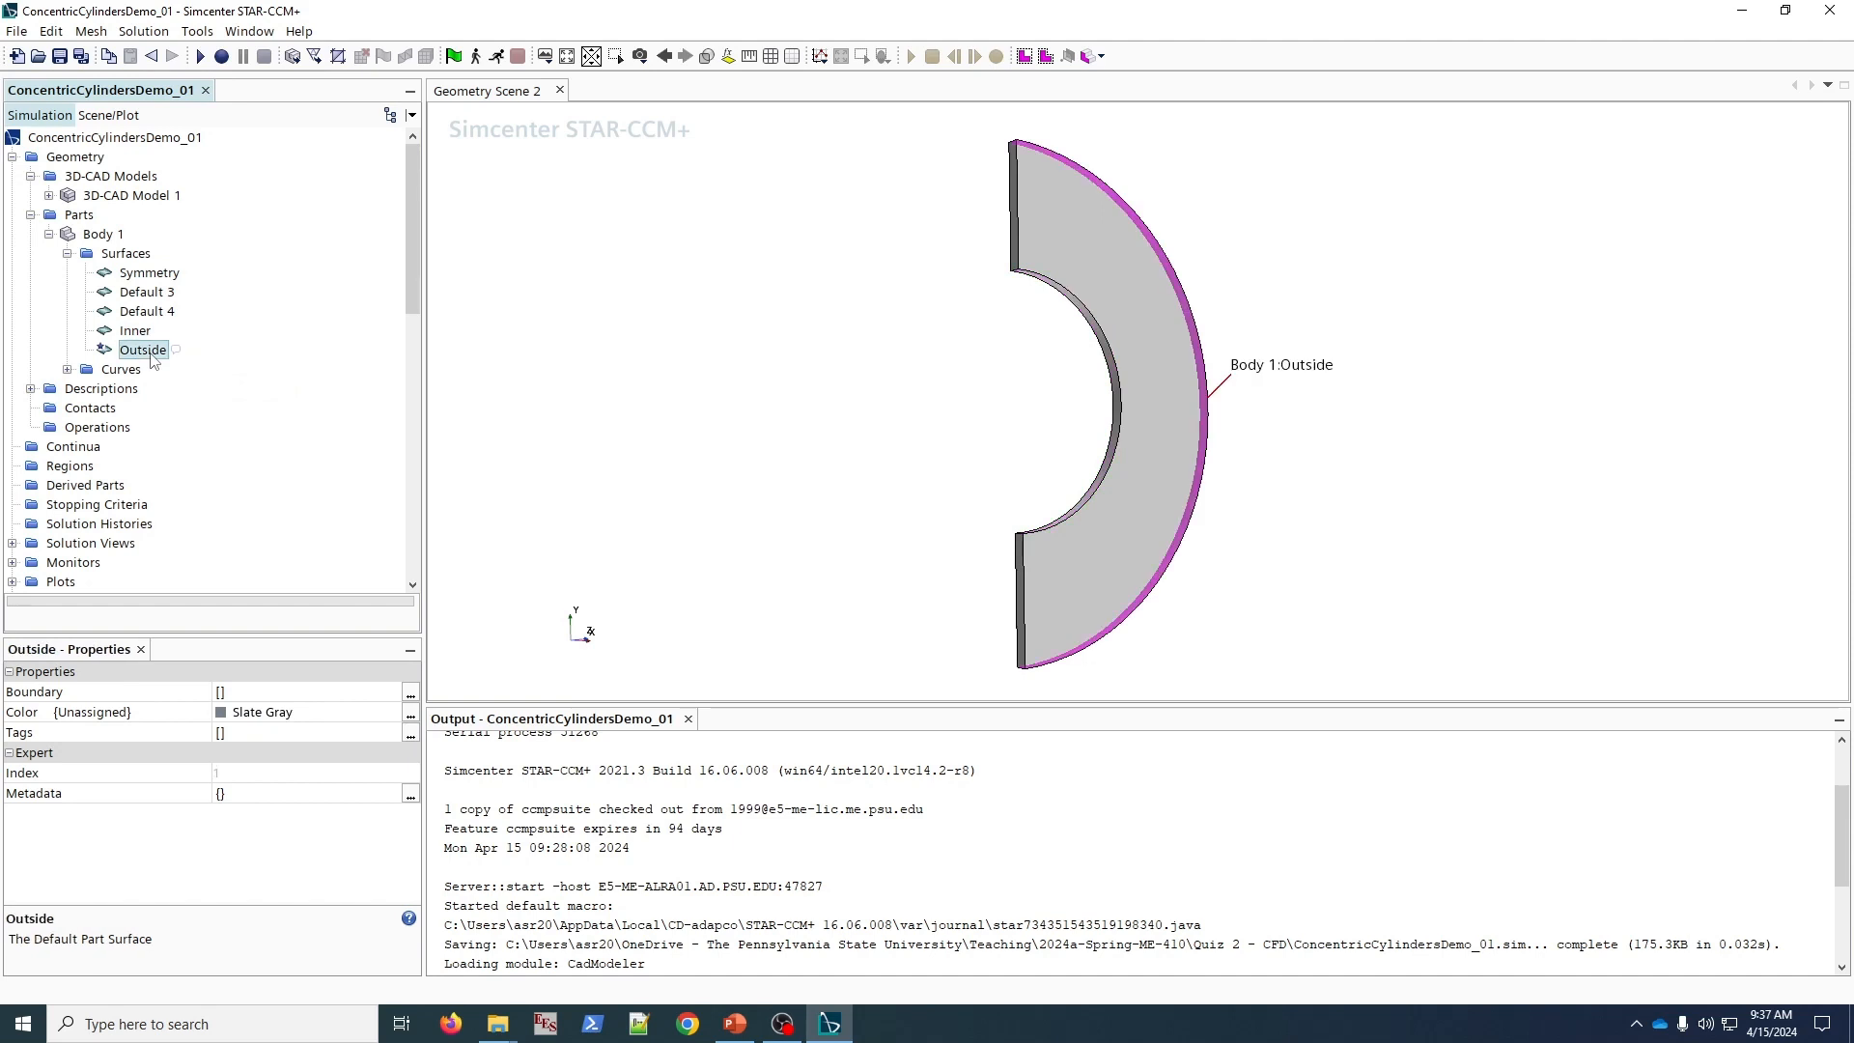
pyautogui.click(146, 311)
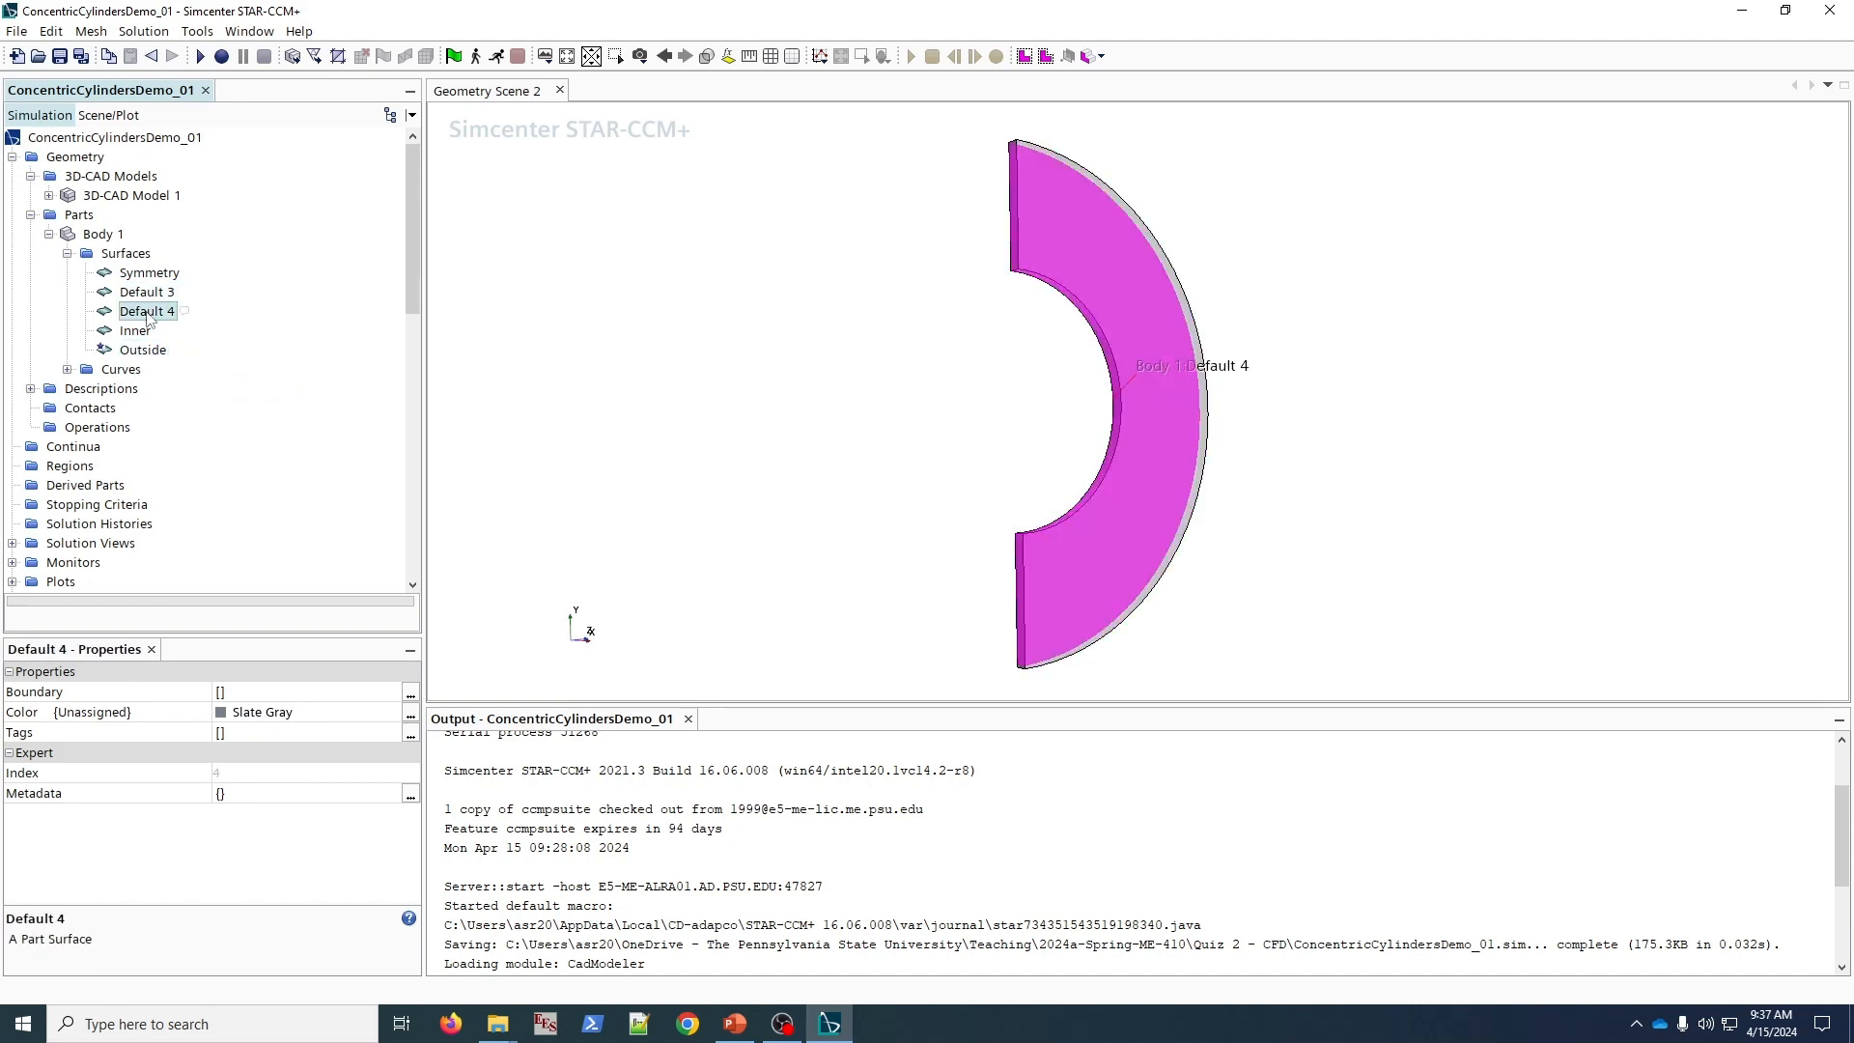
pyautogui.click(149, 294)
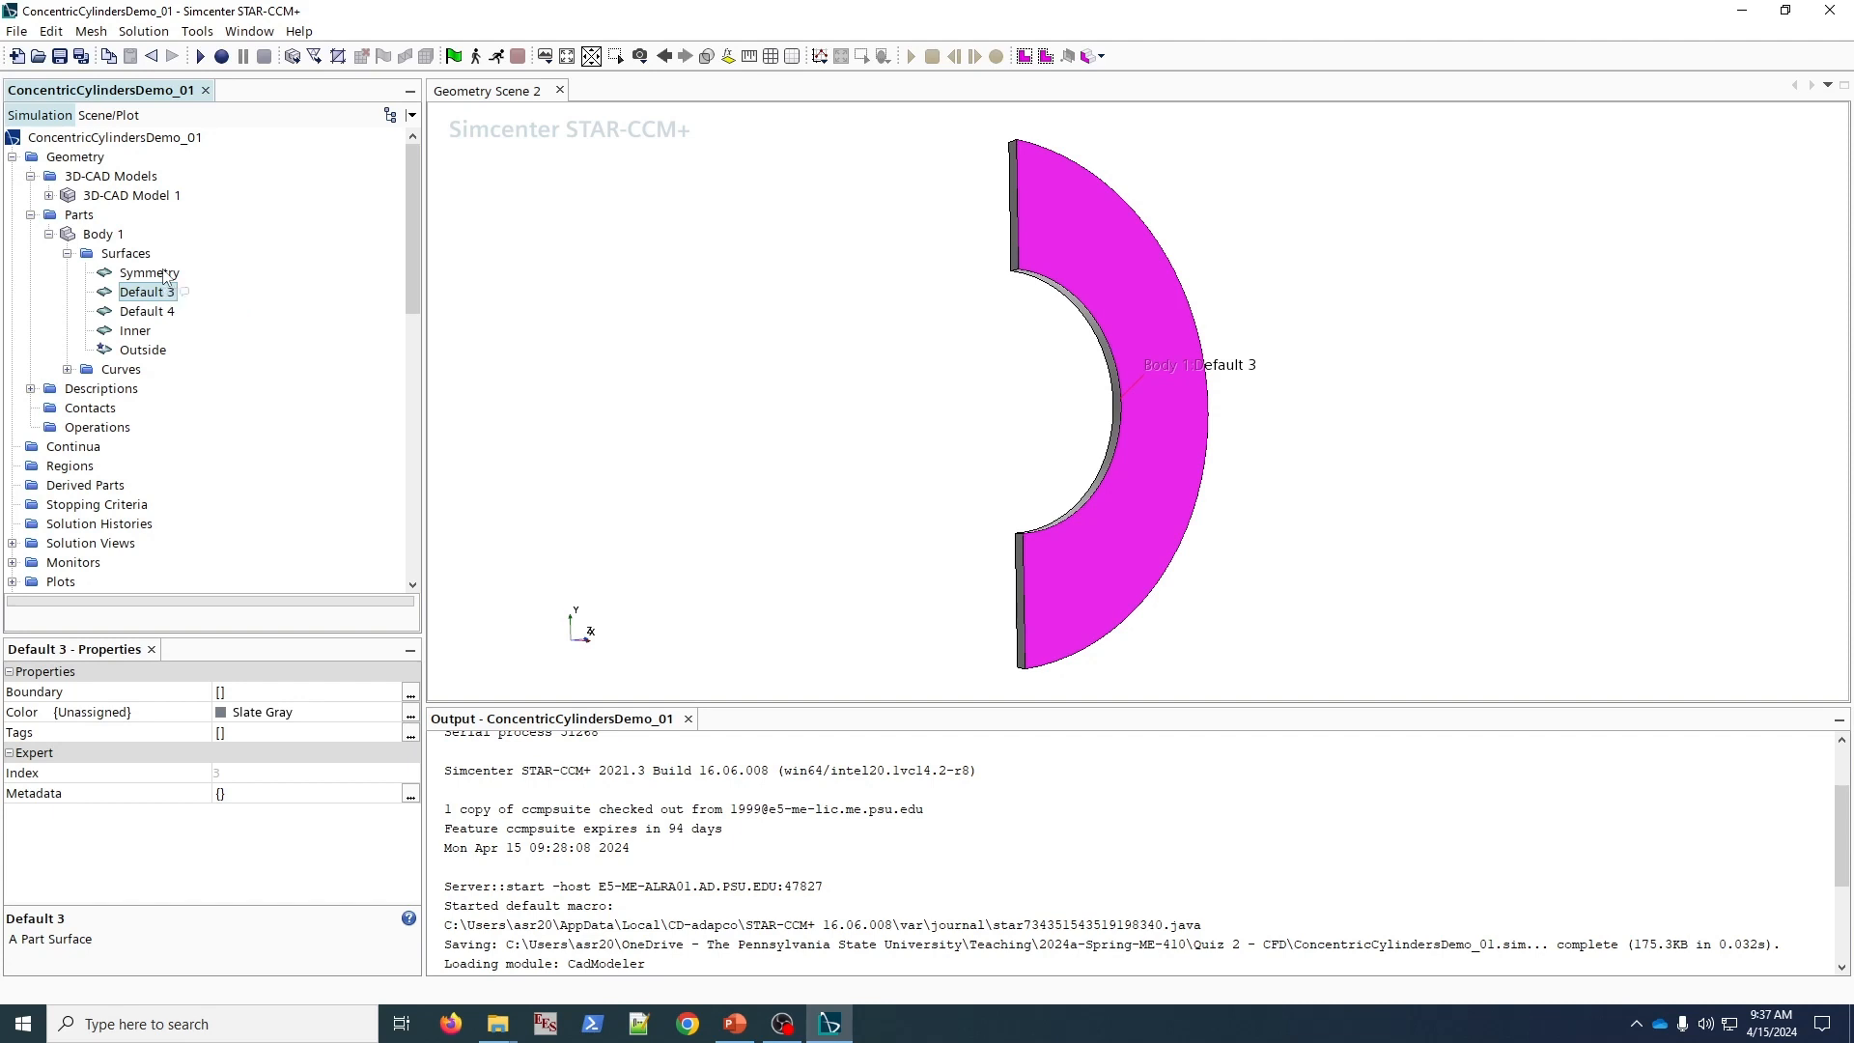
pyautogui.click(59, 58)
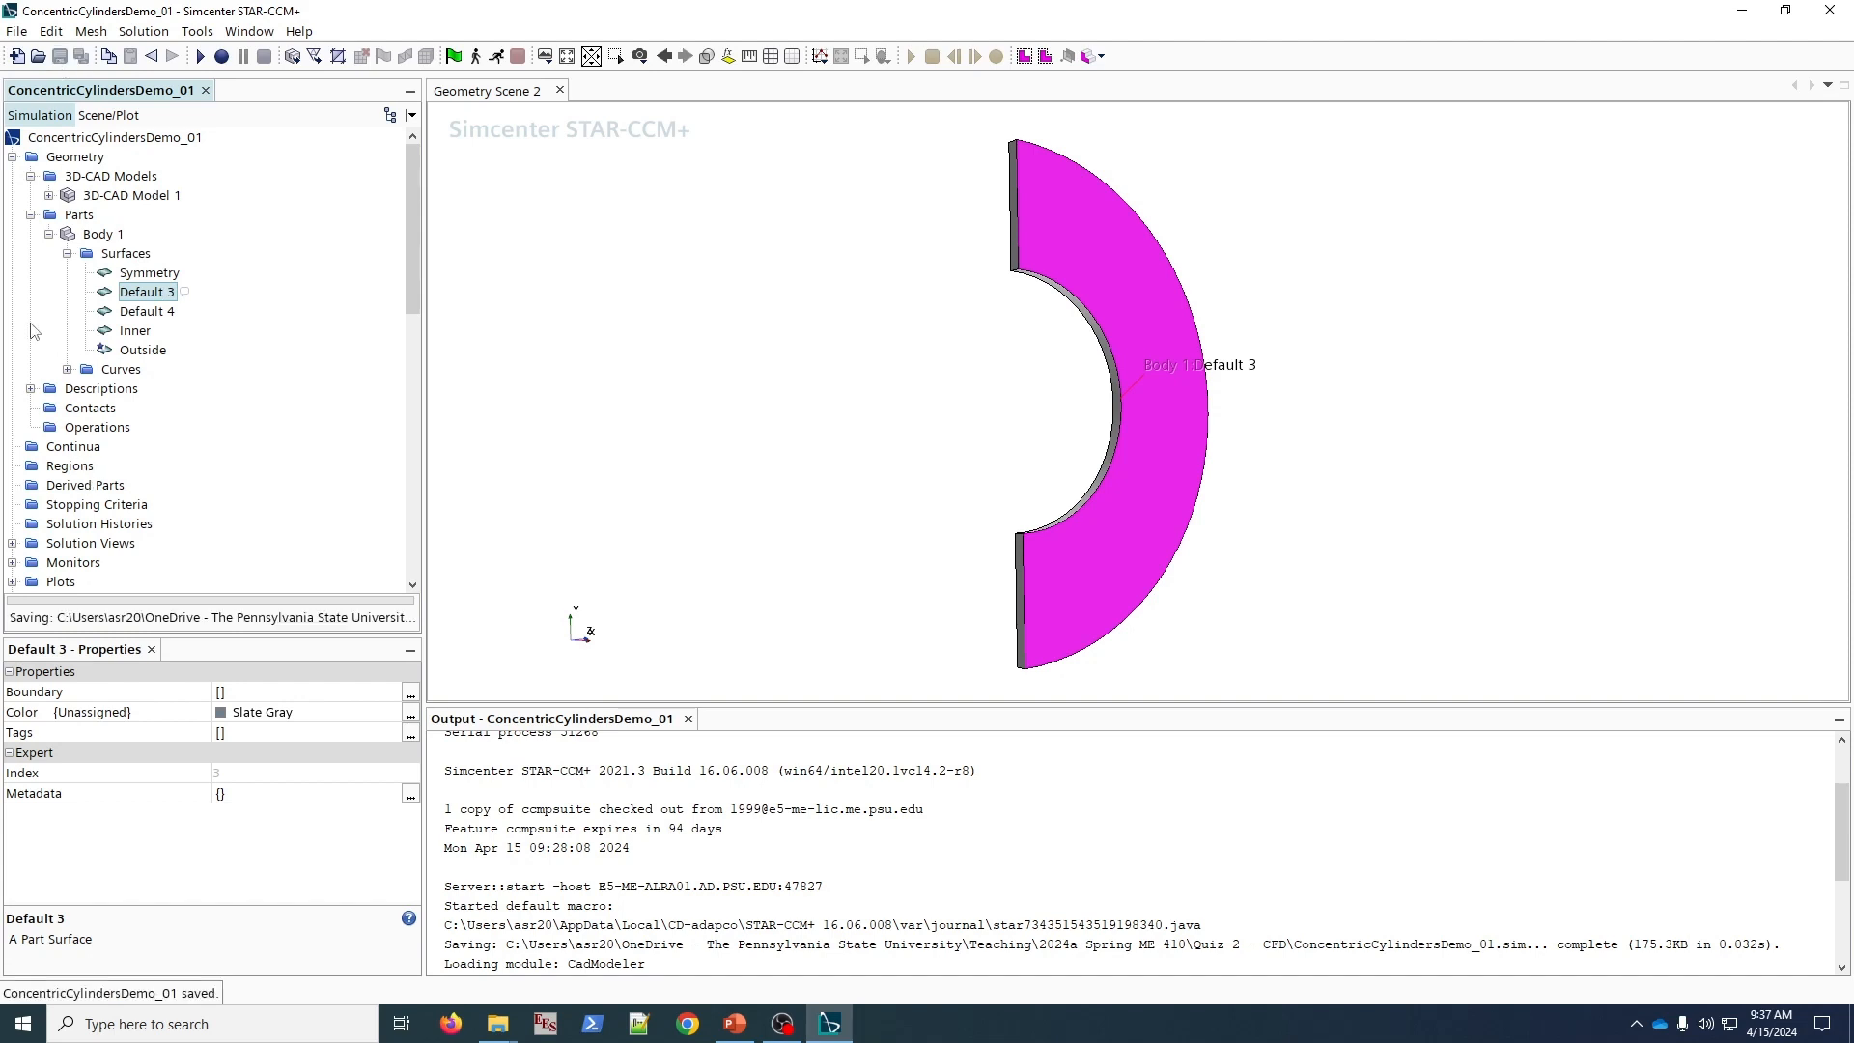
# - Create a Badge for 2D Meshing operation with Body 1 as its input part, and execute it
pyautogui.click(105, 427)
pyautogui.rightClick(107, 432)
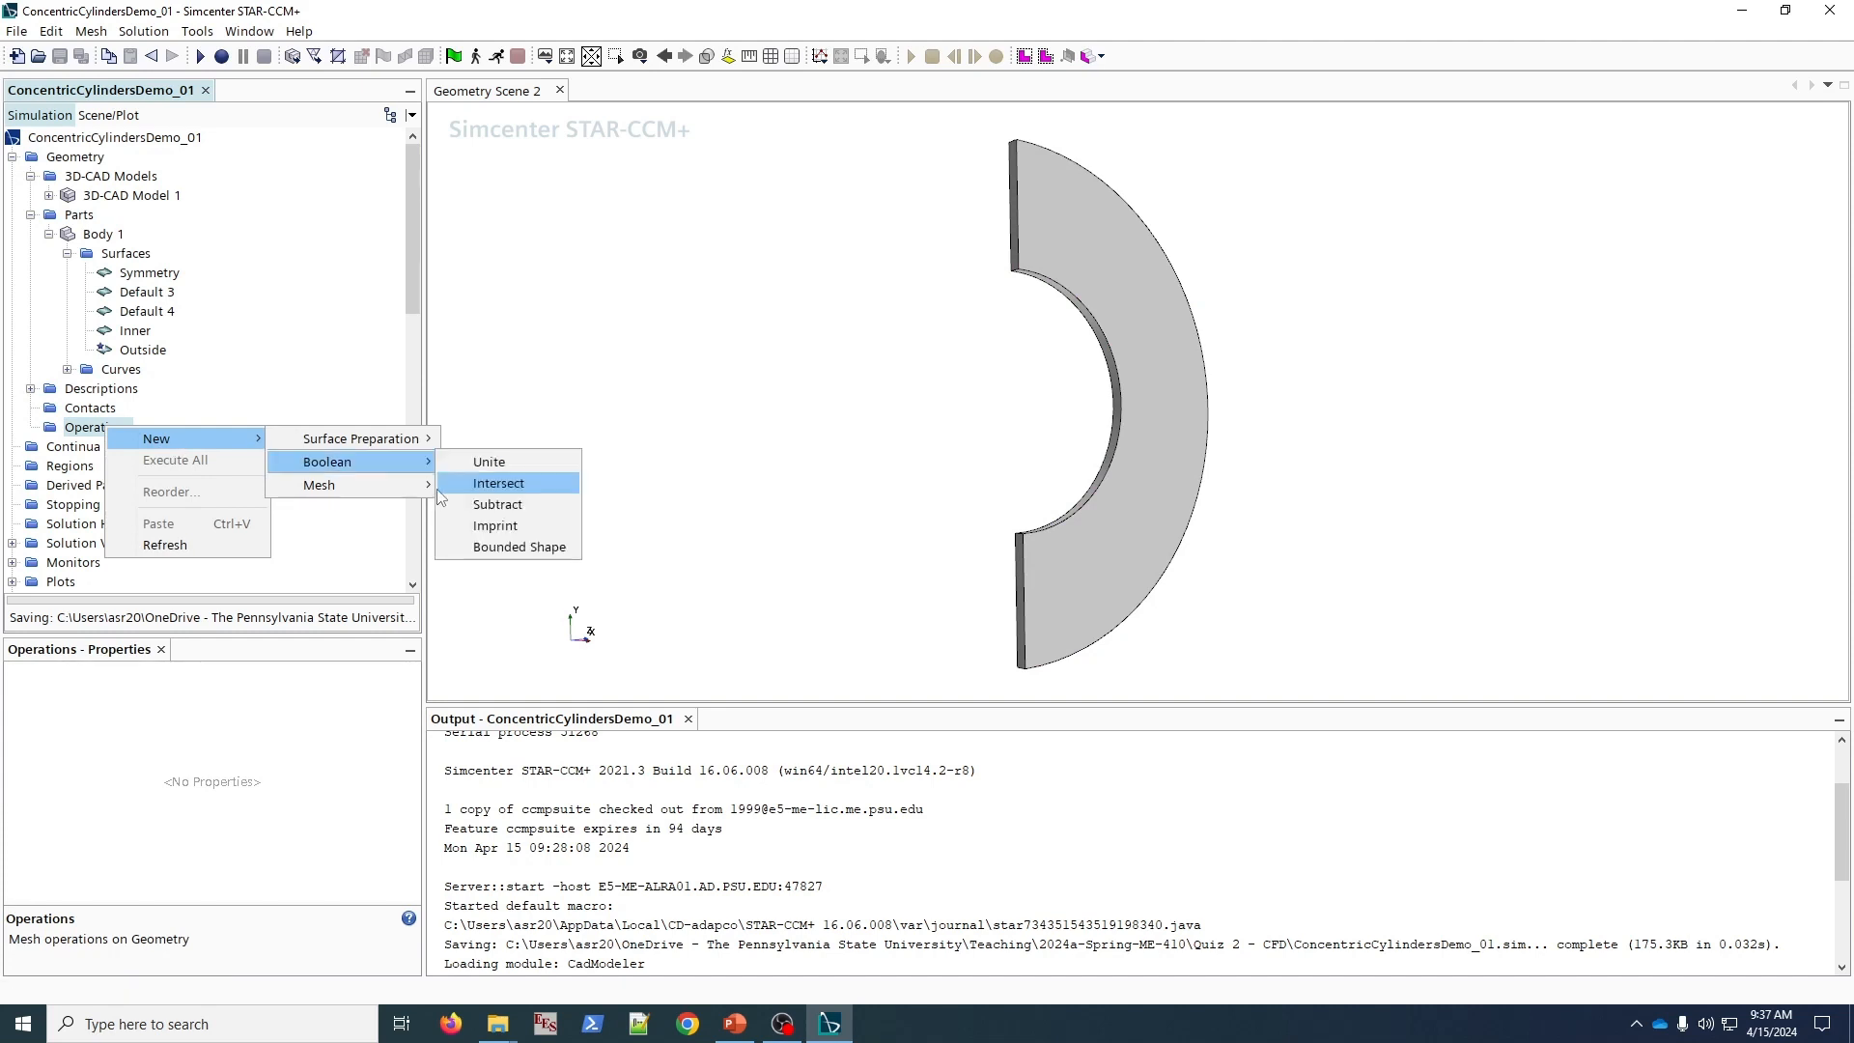
pyautogui.moveTo(396, 486)
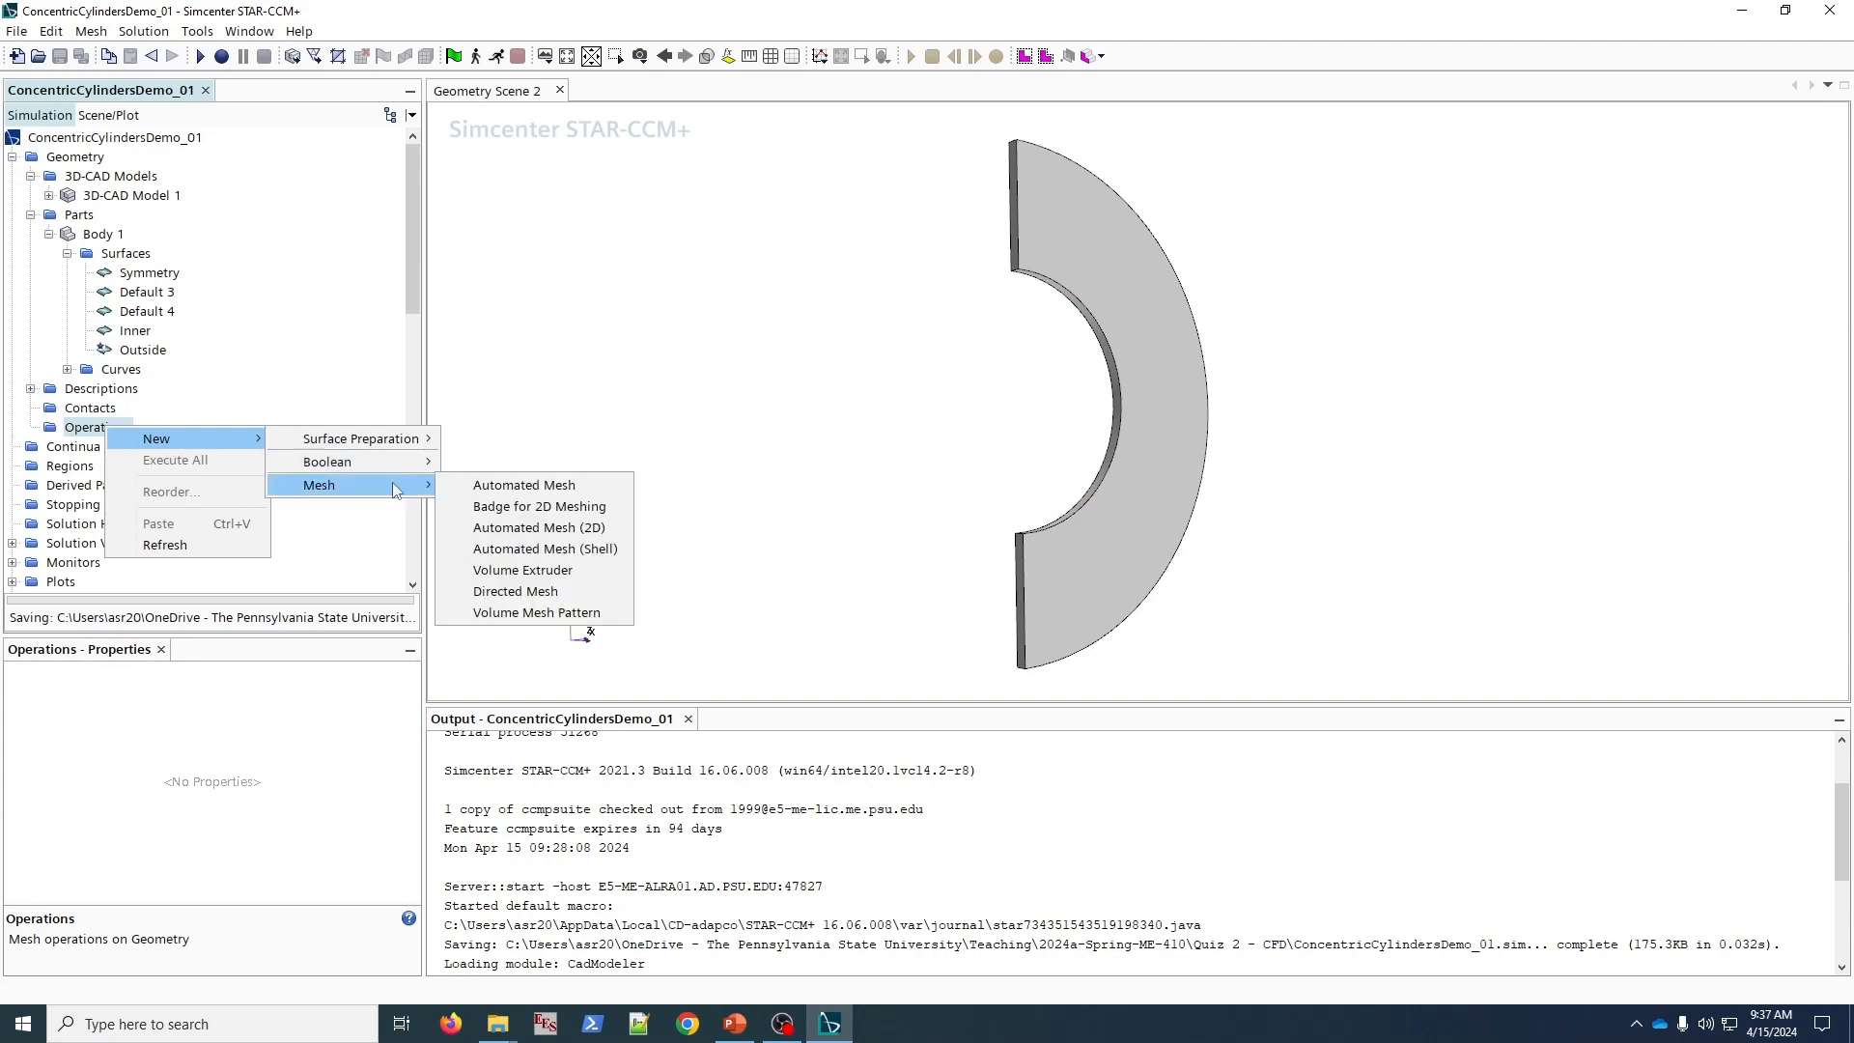
pyautogui.click(539, 507)
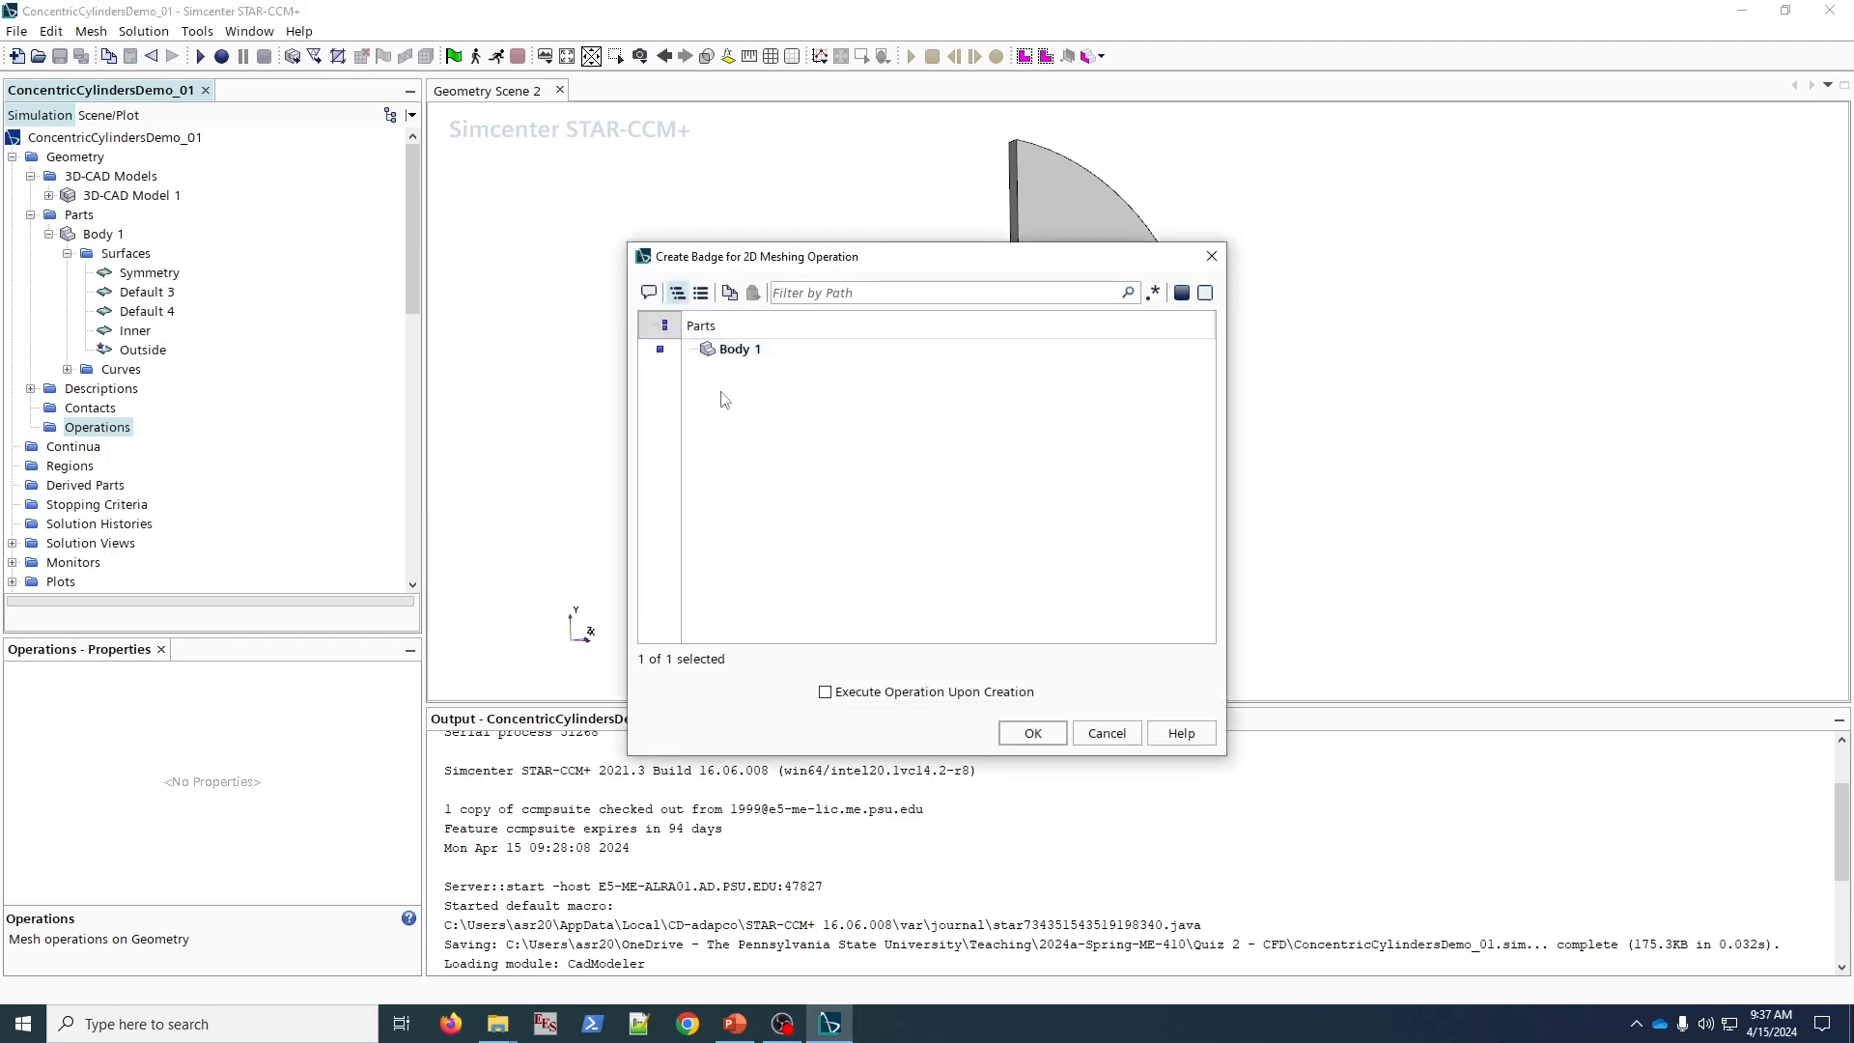
pyautogui.click(1033, 734)
pyautogui.rightClick(105, 450)
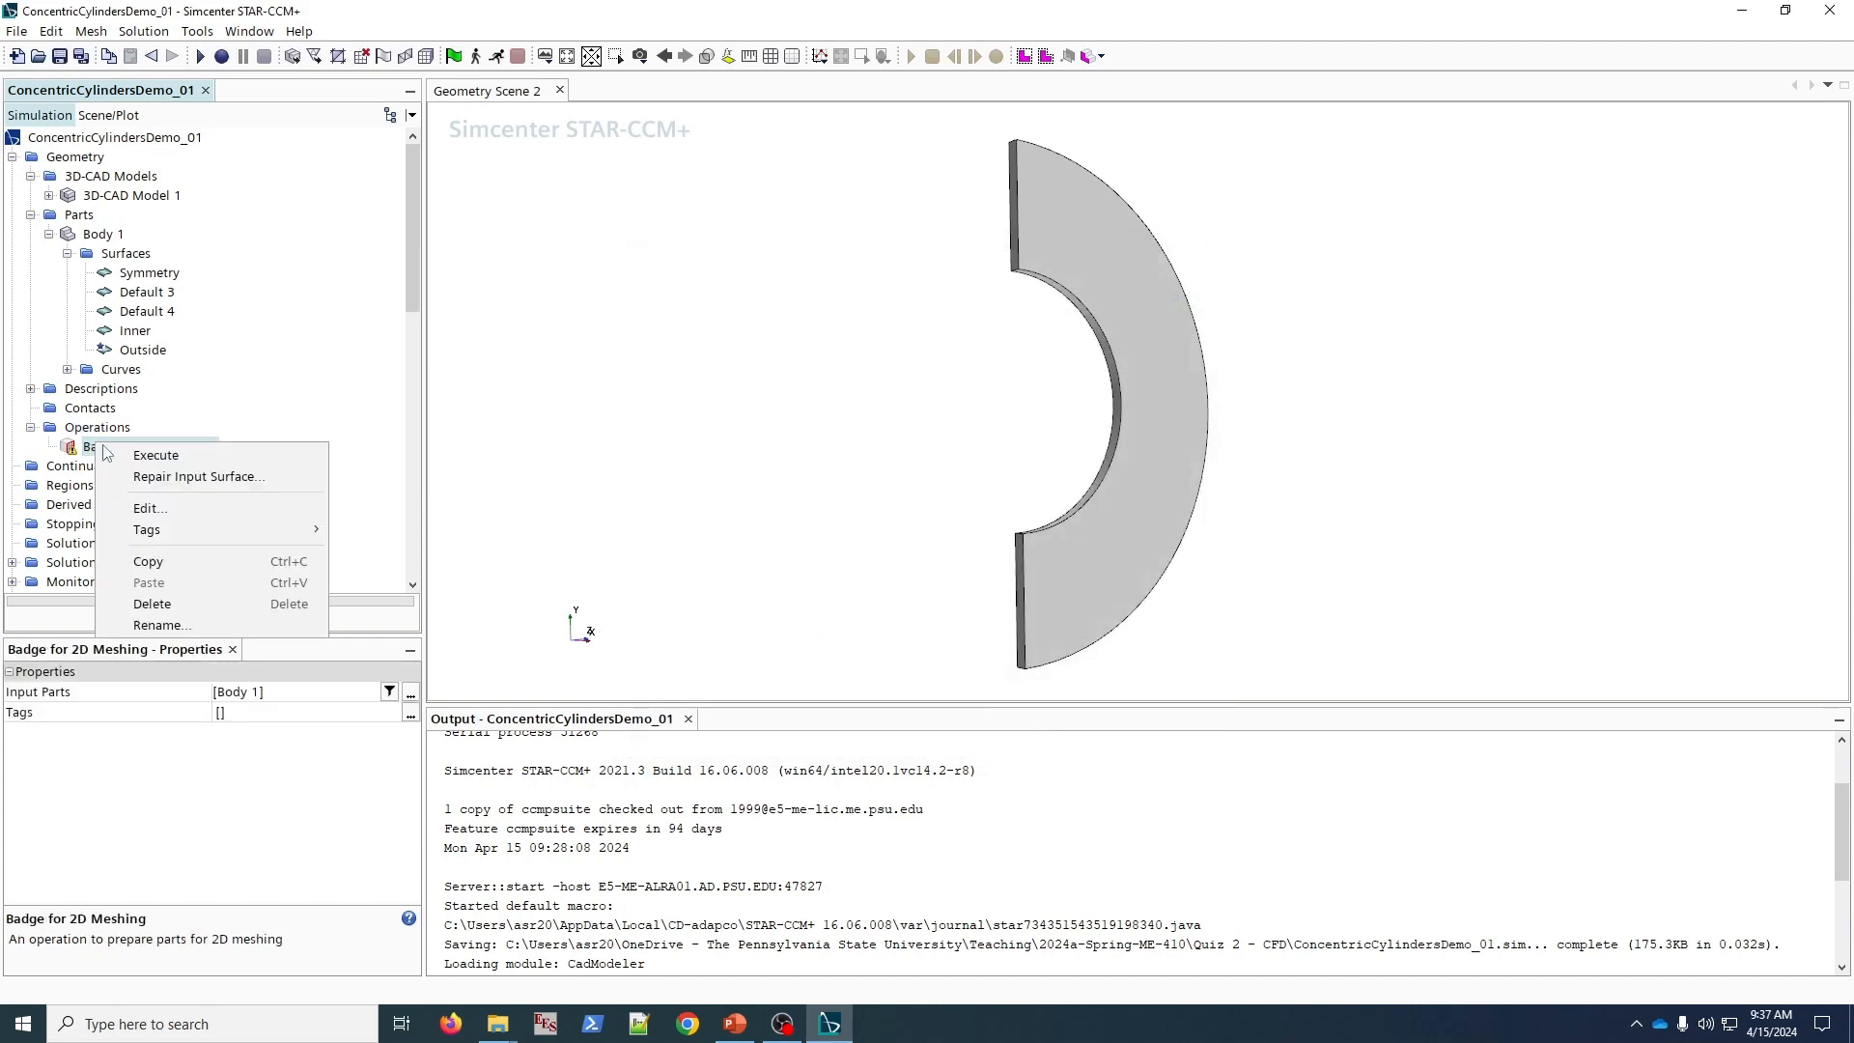
pyautogui.click(135, 458)
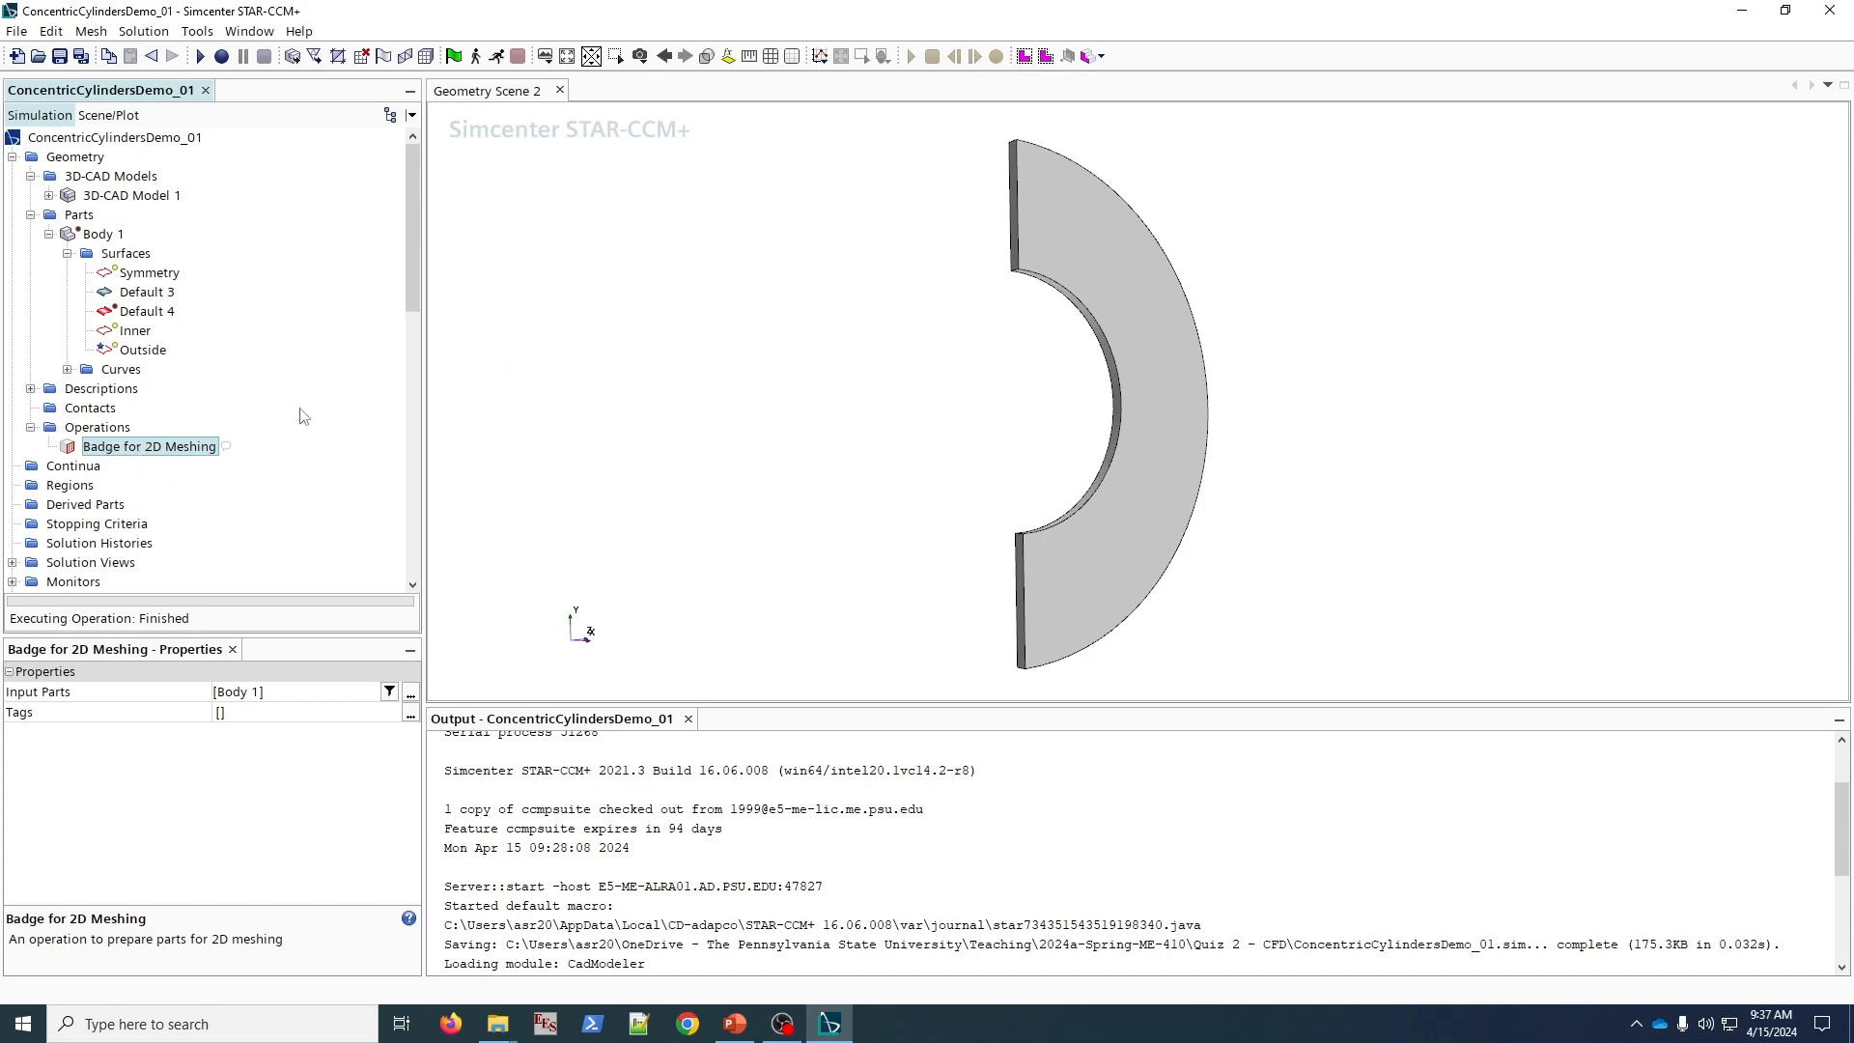
# - Check the Default 4, Default 3, Symmetry, Inner and Outside surfaces of Body 1 and their 2D mesh tags
pyautogui.click(140, 311)
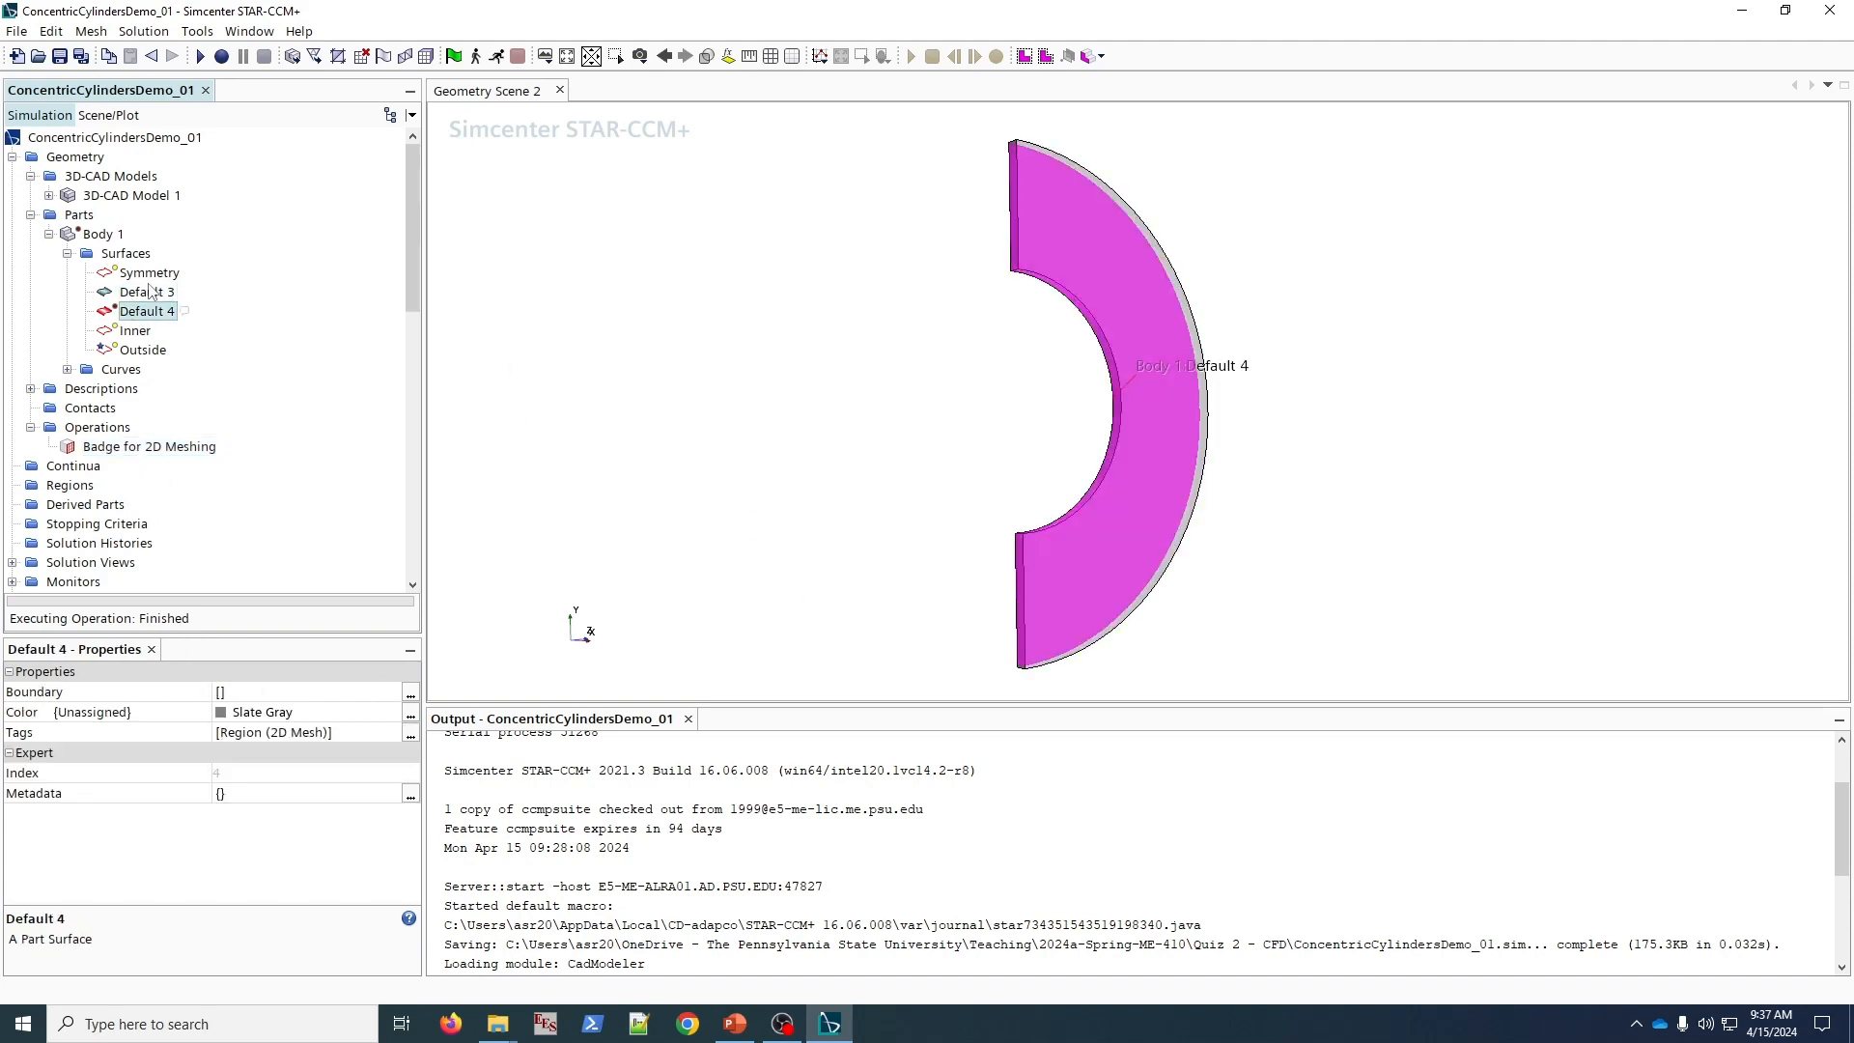
pyautogui.click(149, 291)
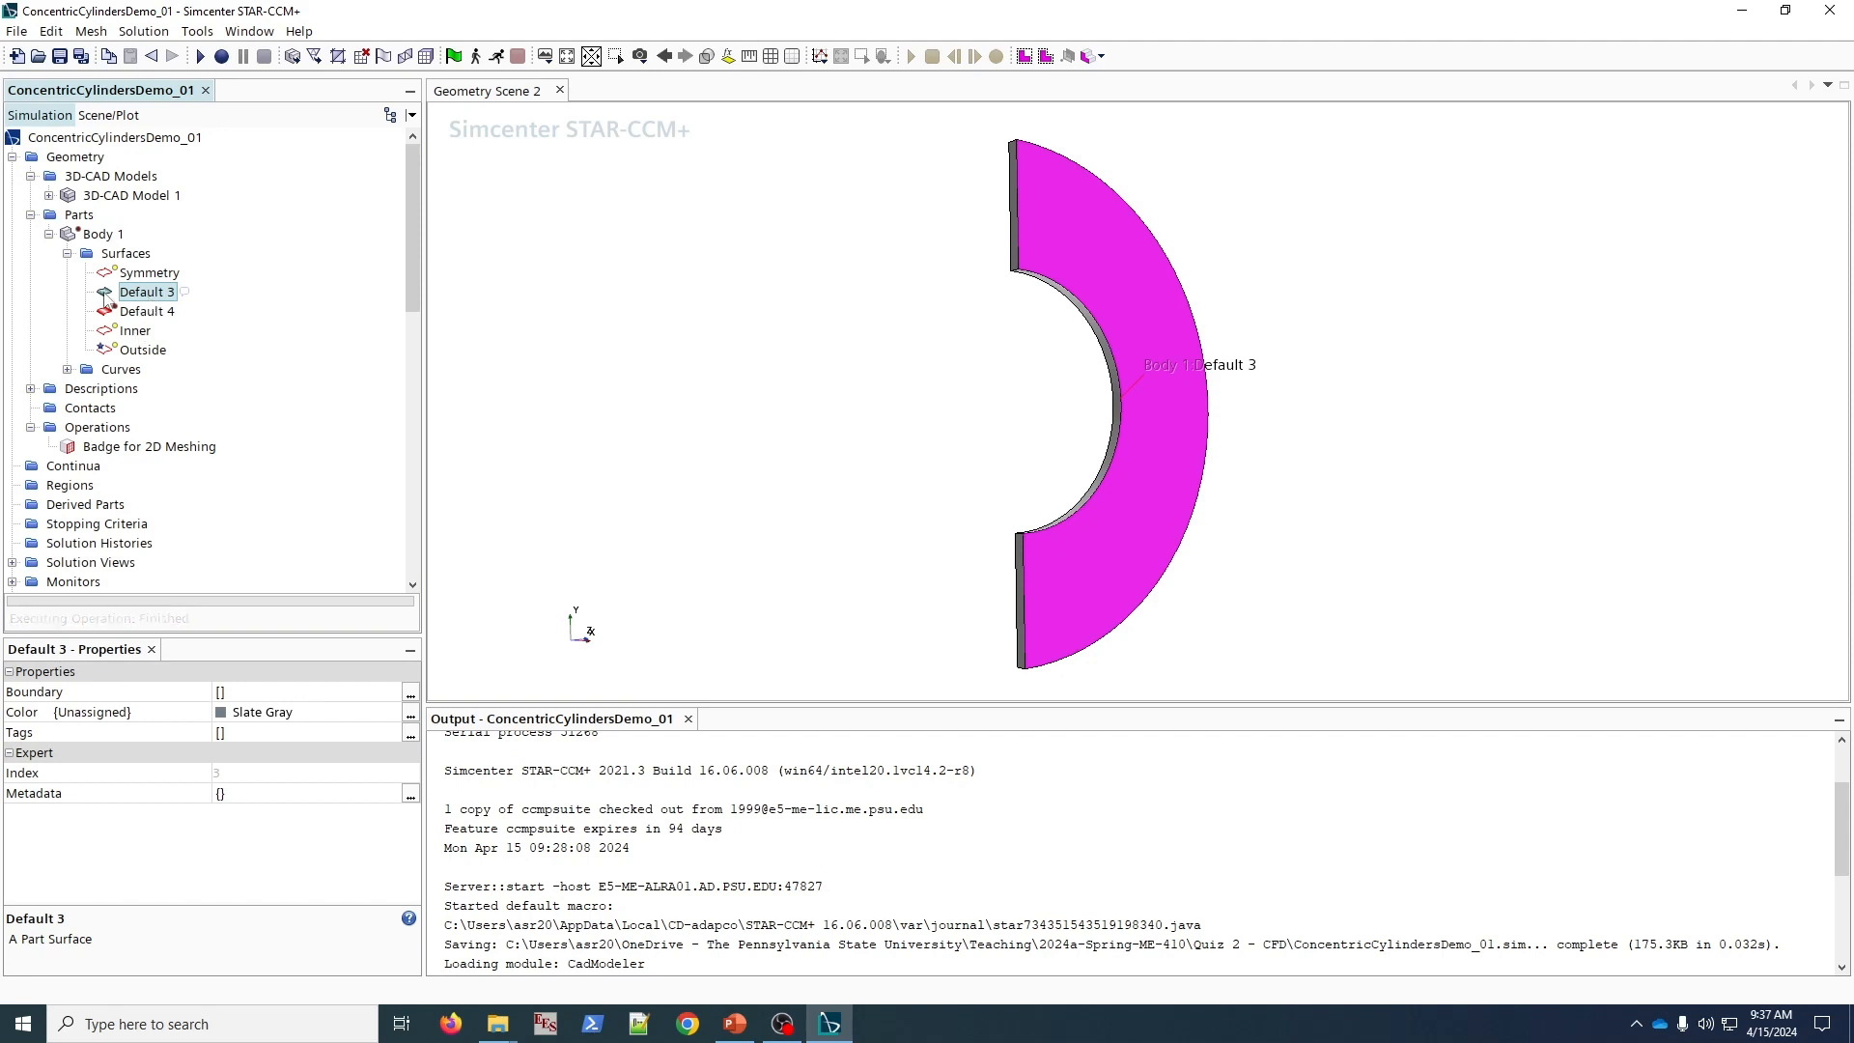
pyautogui.click(150, 273)
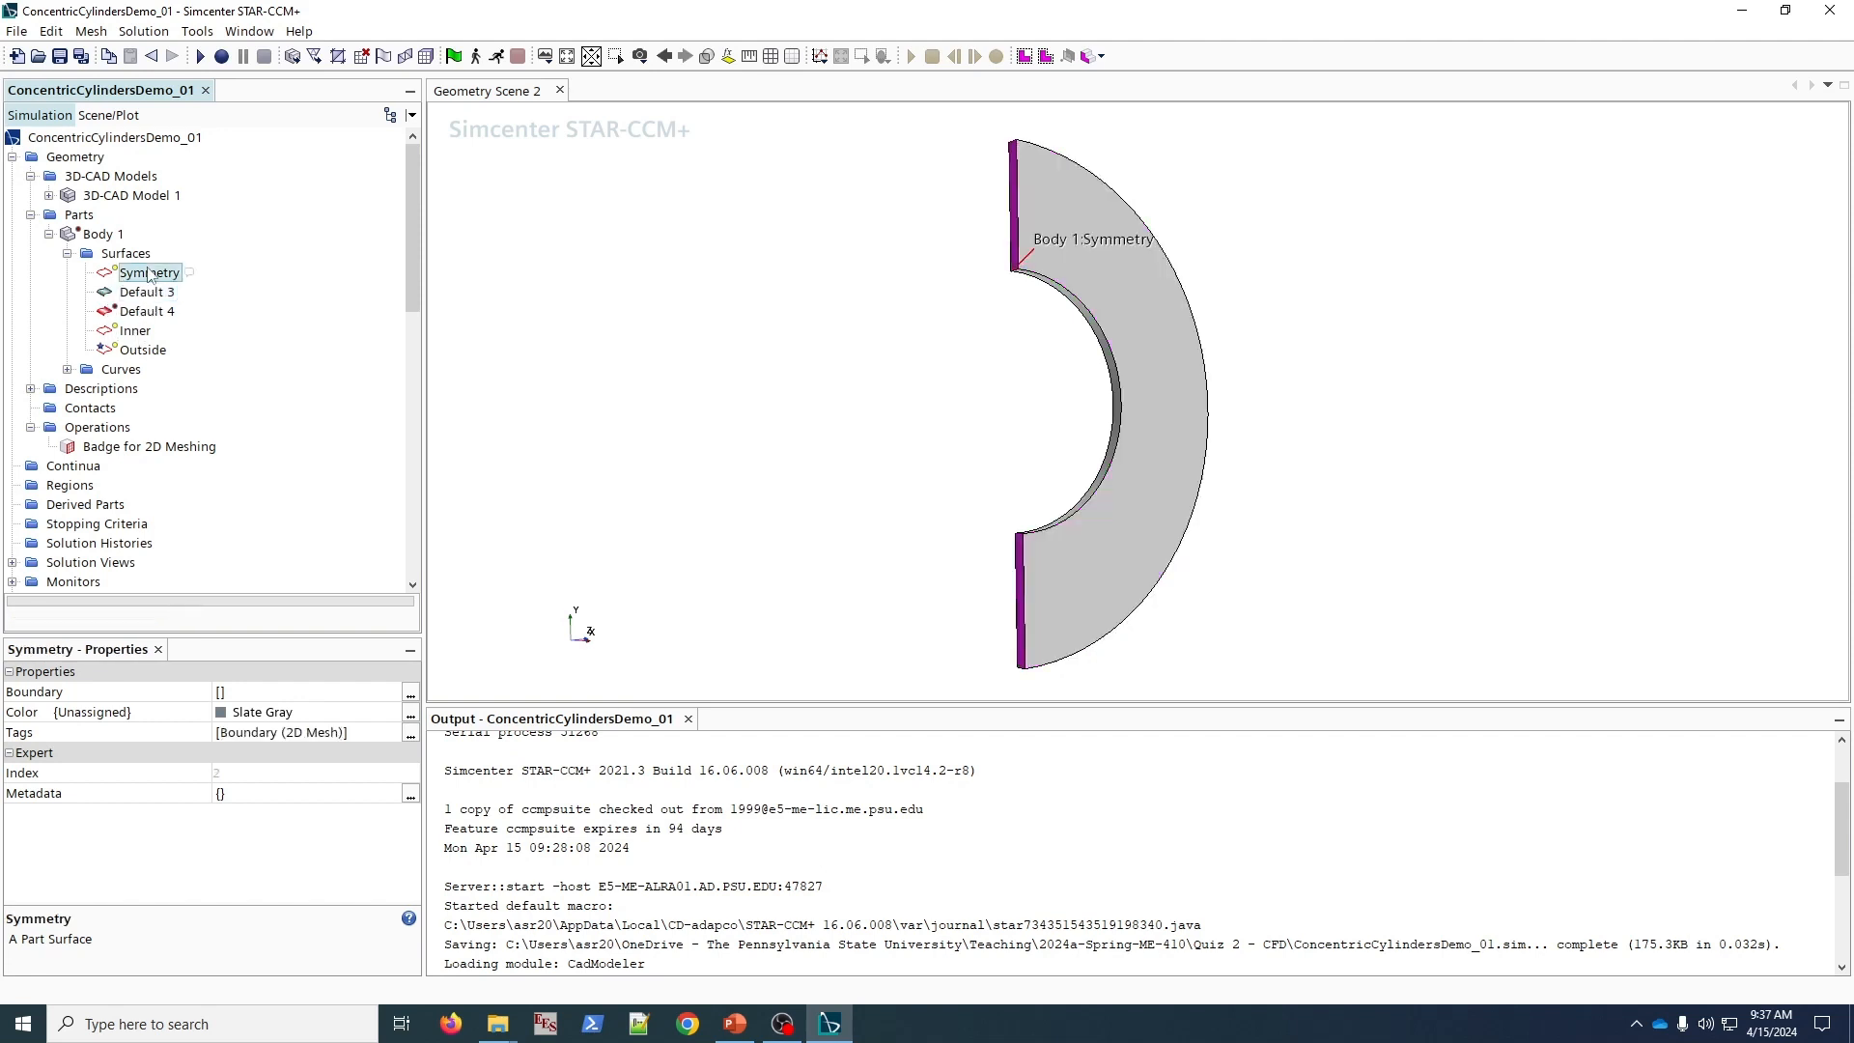
pyautogui.click(144, 332)
pyautogui.click(141, 352)
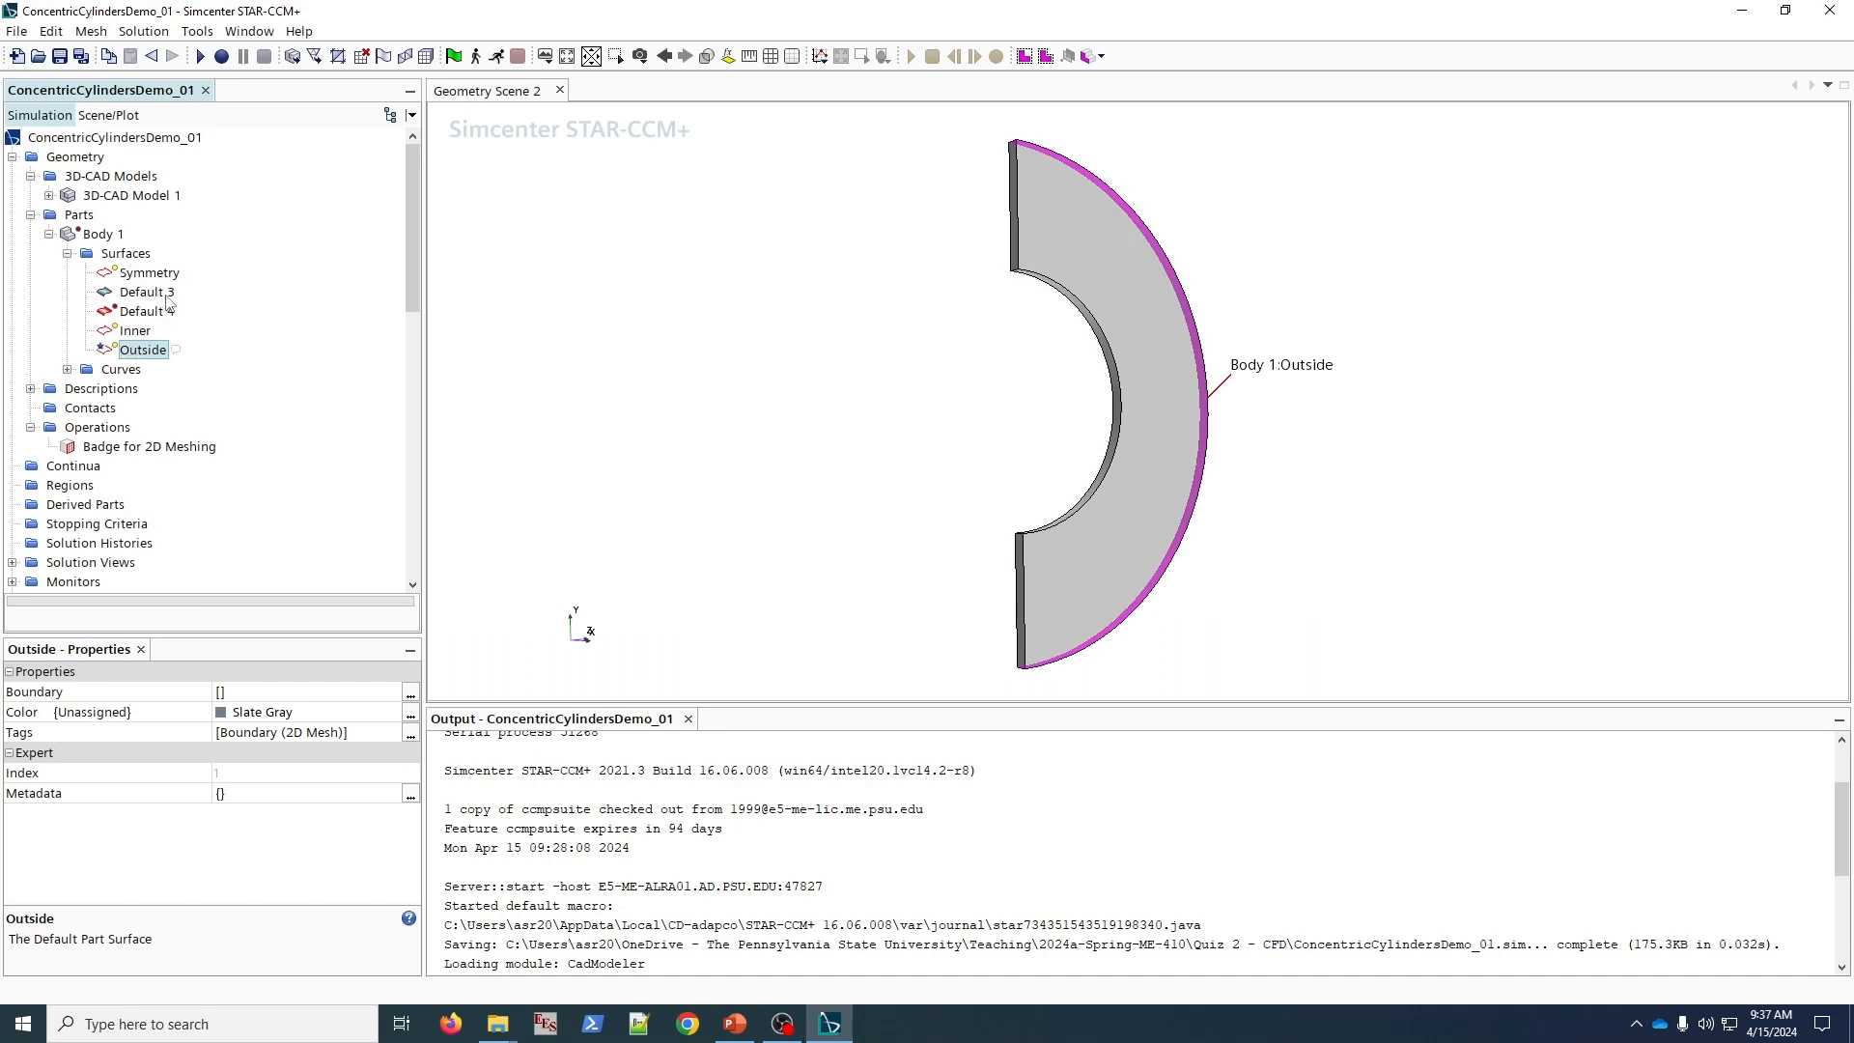
pyautogui.click(160, 293)
pyautogui.click(160, 312)
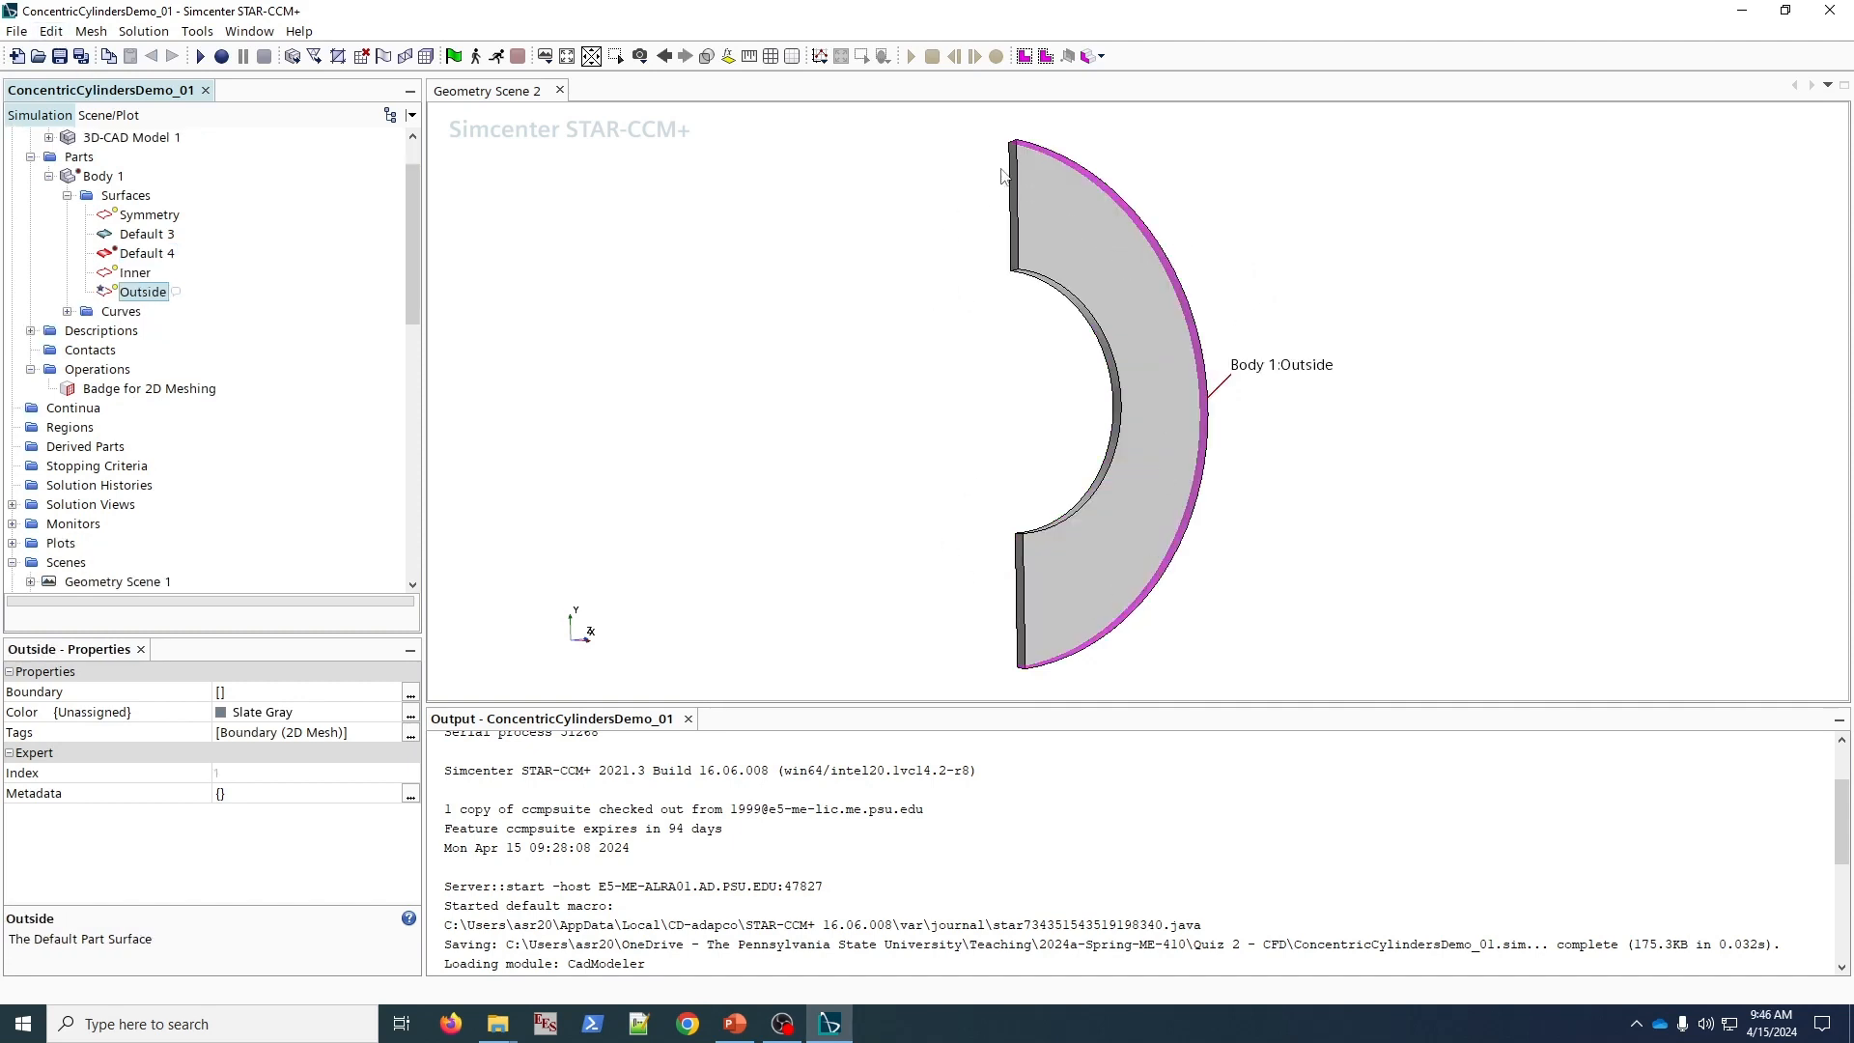
# - Create a new physics continuum
pyautogui.rightClick(60, 410)
pyautogui.moveTo(71, 422)
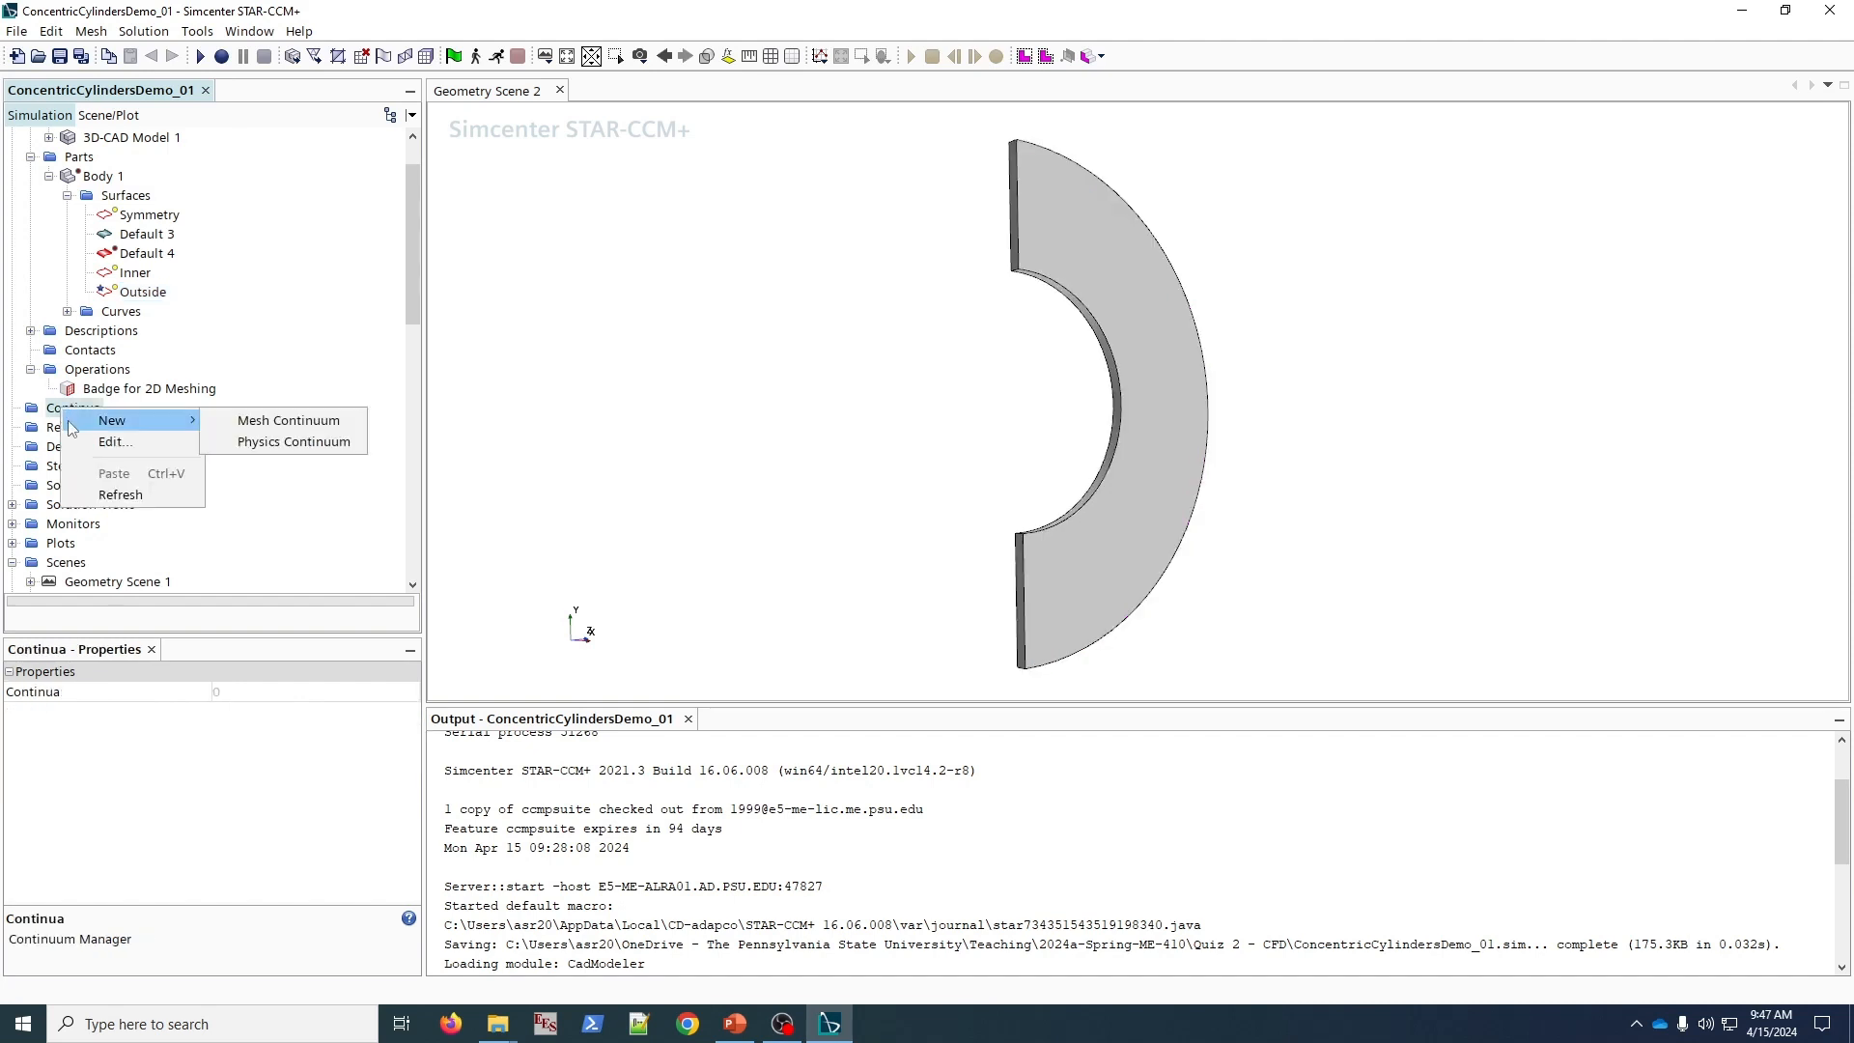
pyautogui.click(289, 442)
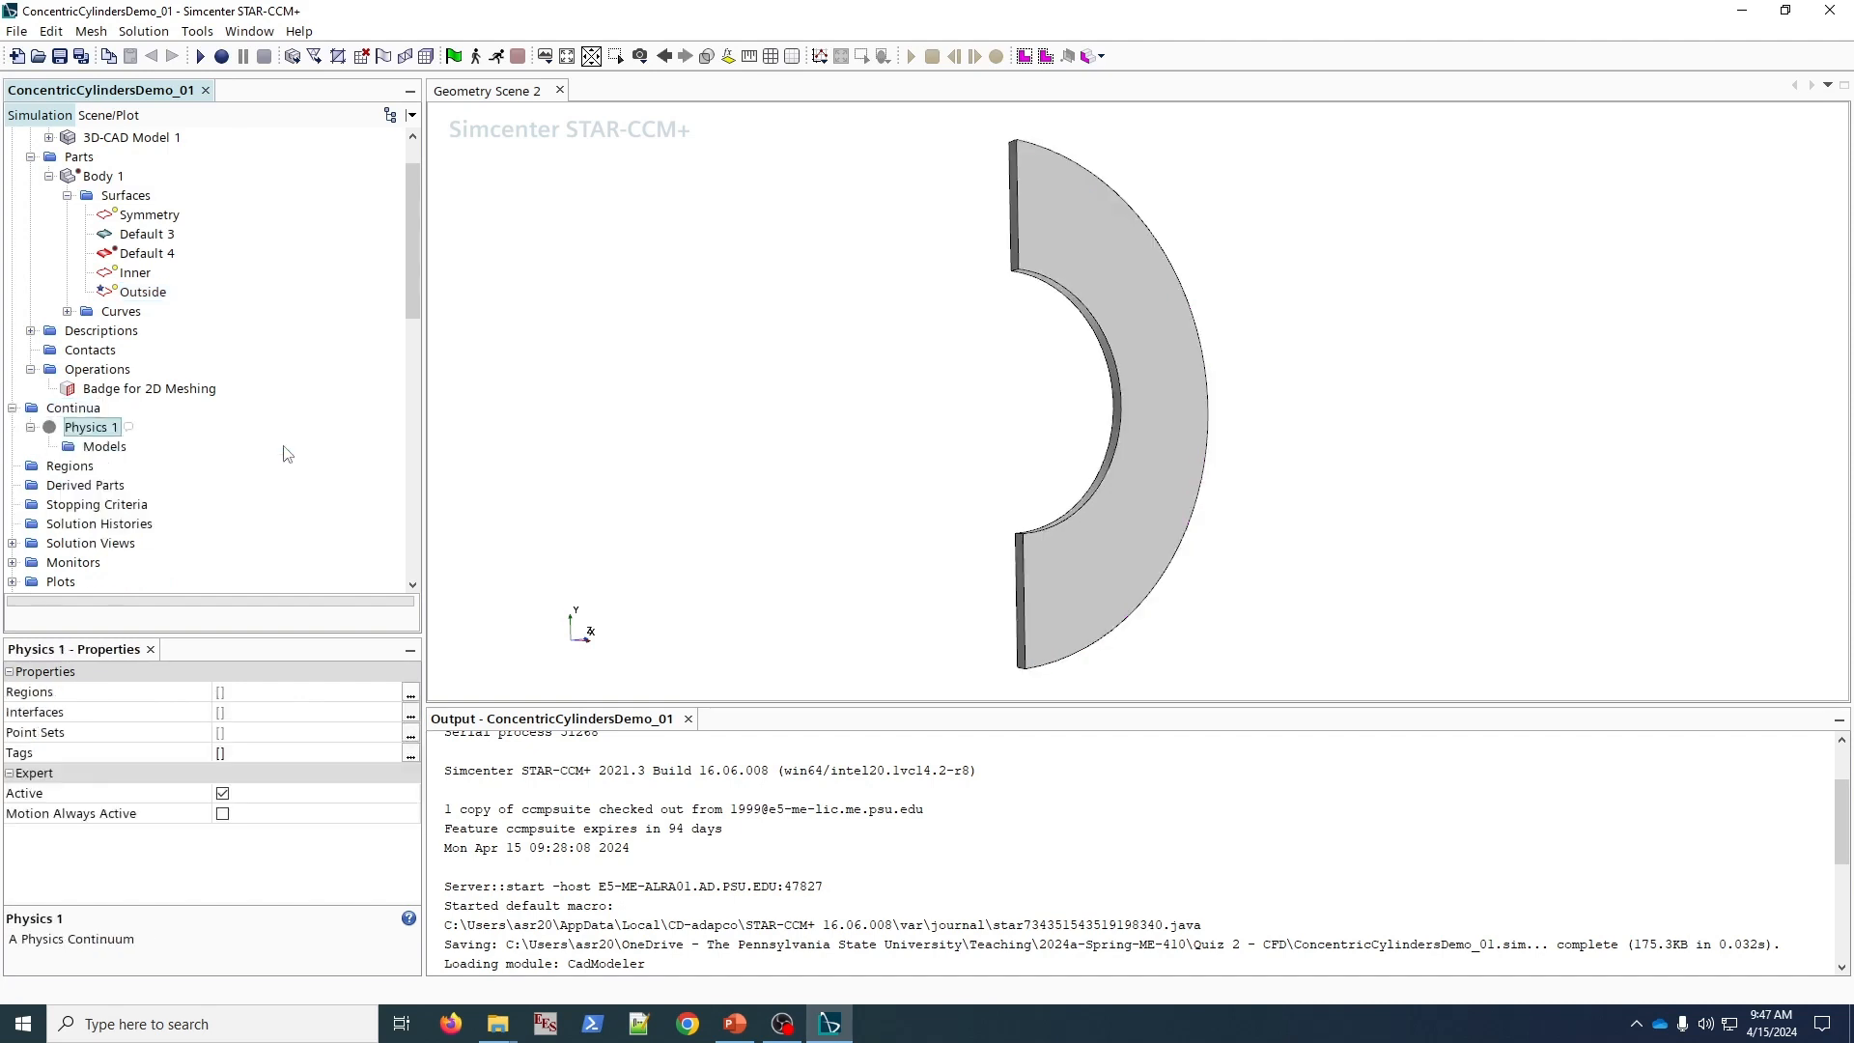
# - Enable the Two Dimensional, Steady and Liquid models for the Physics 1 continuum
pyautogui.rightClick(115, 437)
pyautogui.click(225, 438)
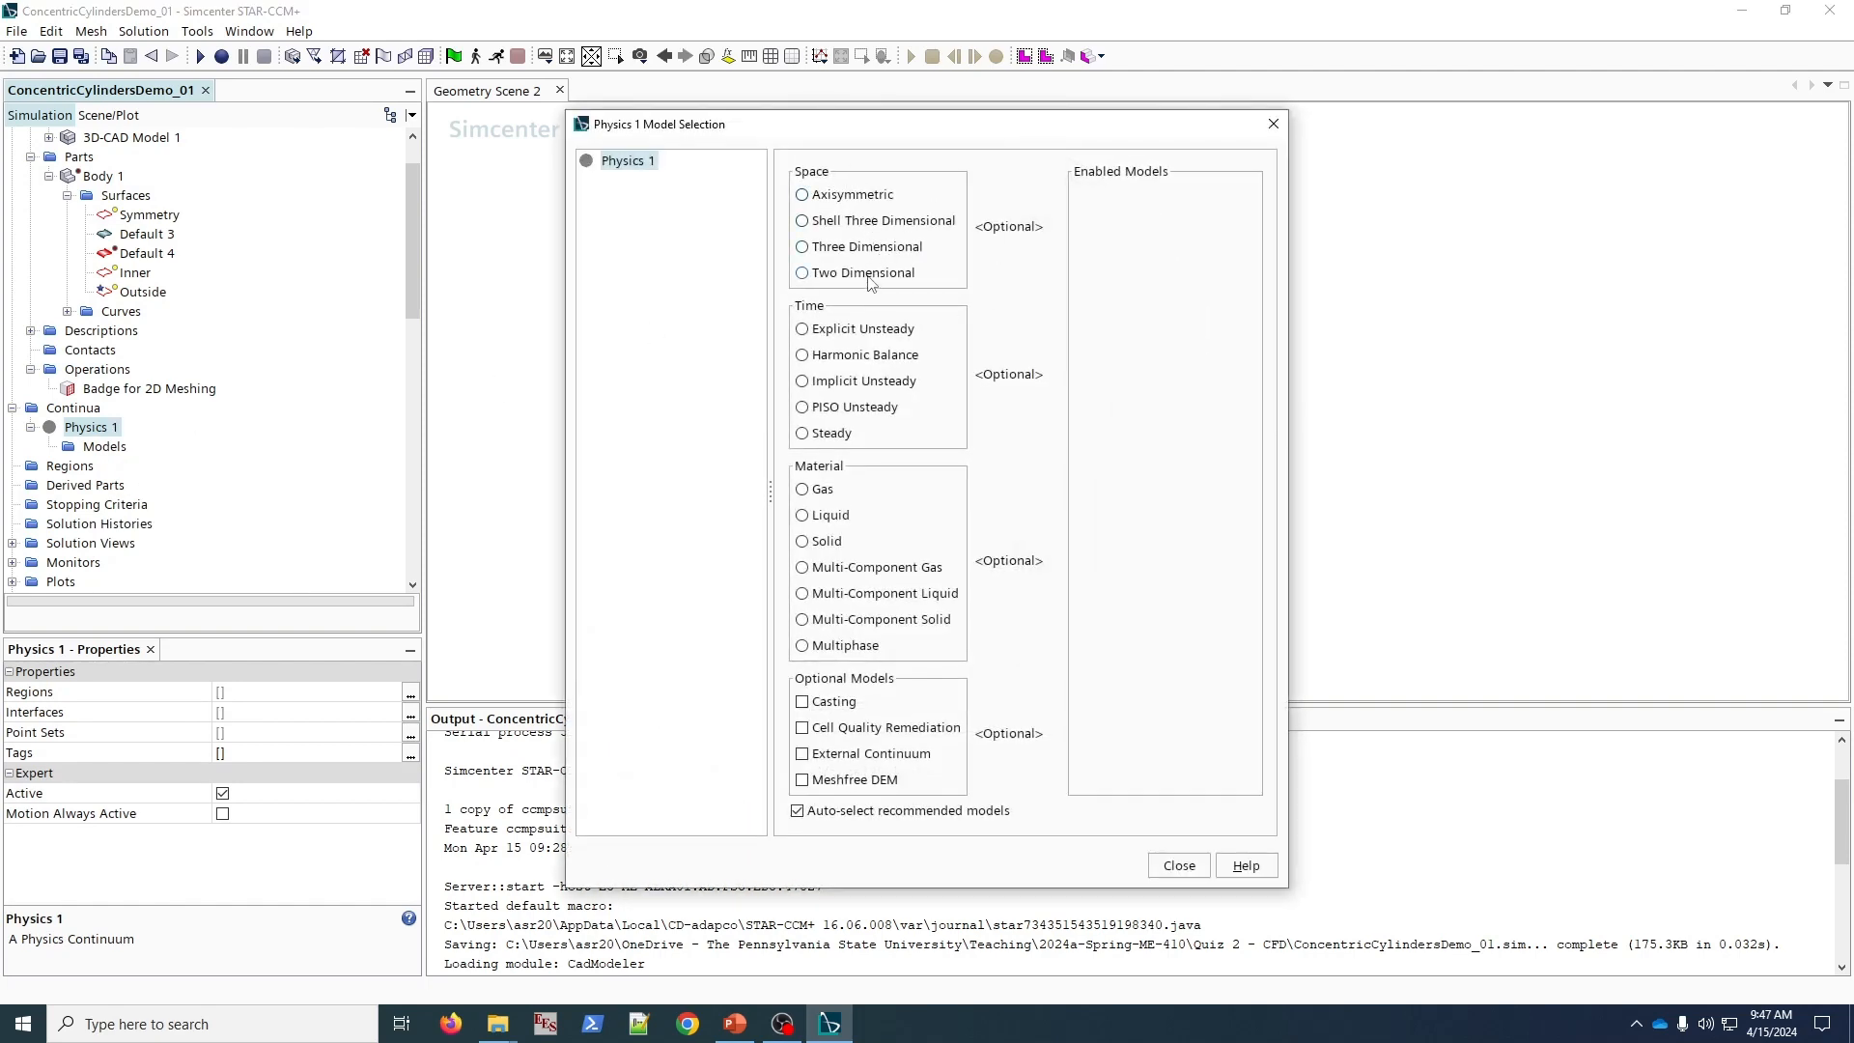
pyautogui.click(826, 276)
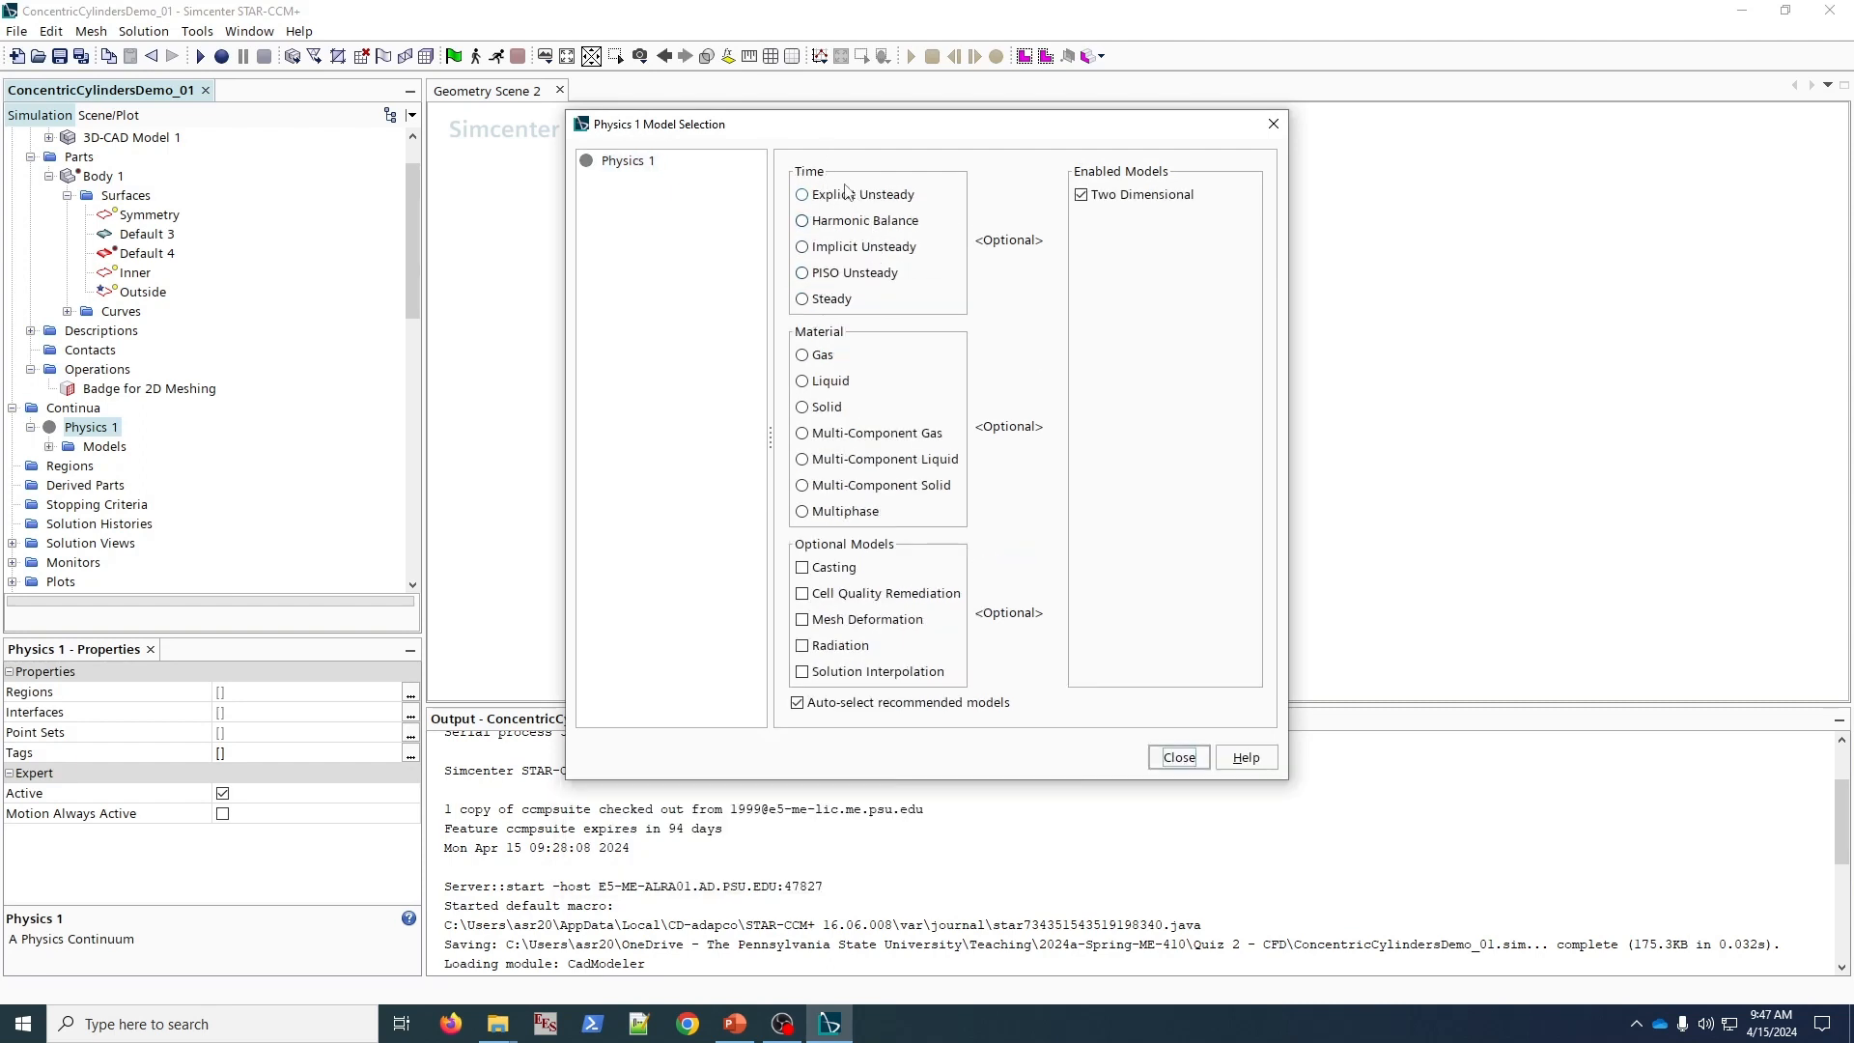
pyautogui.click(833, 299)
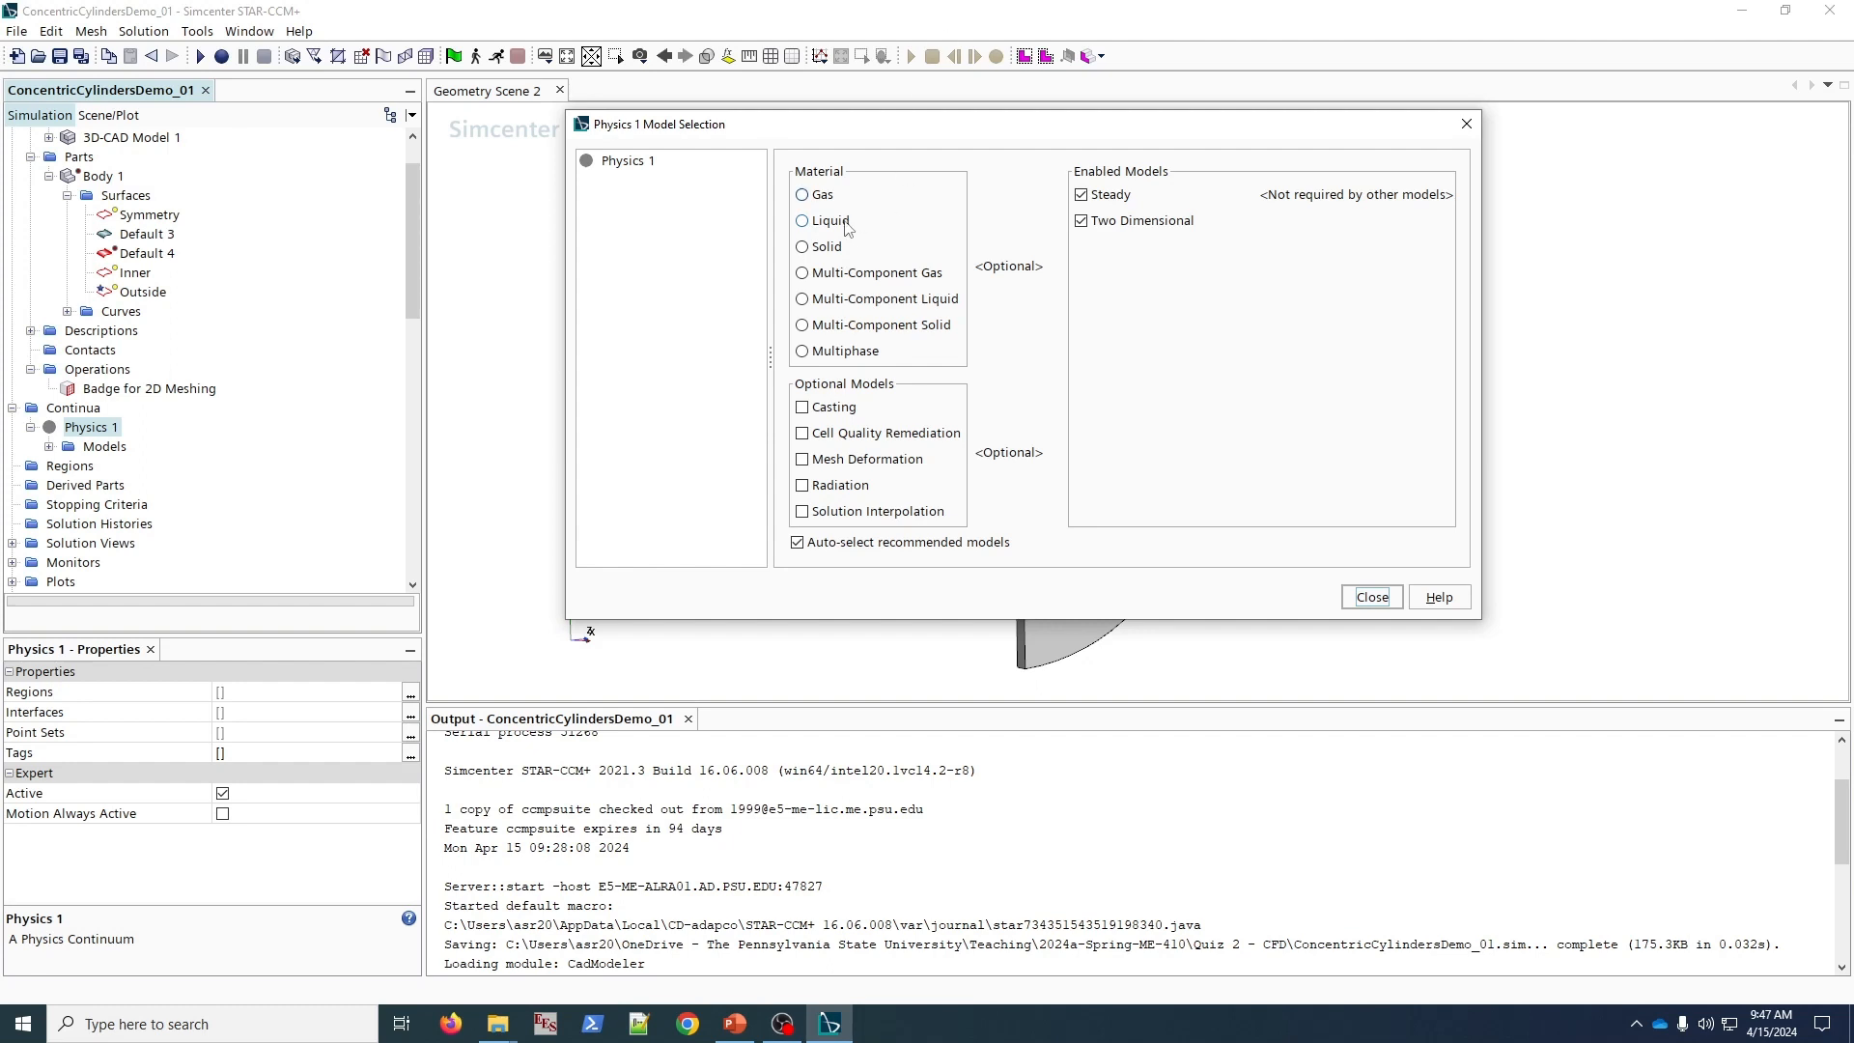
pyautogui.click(845, 227)
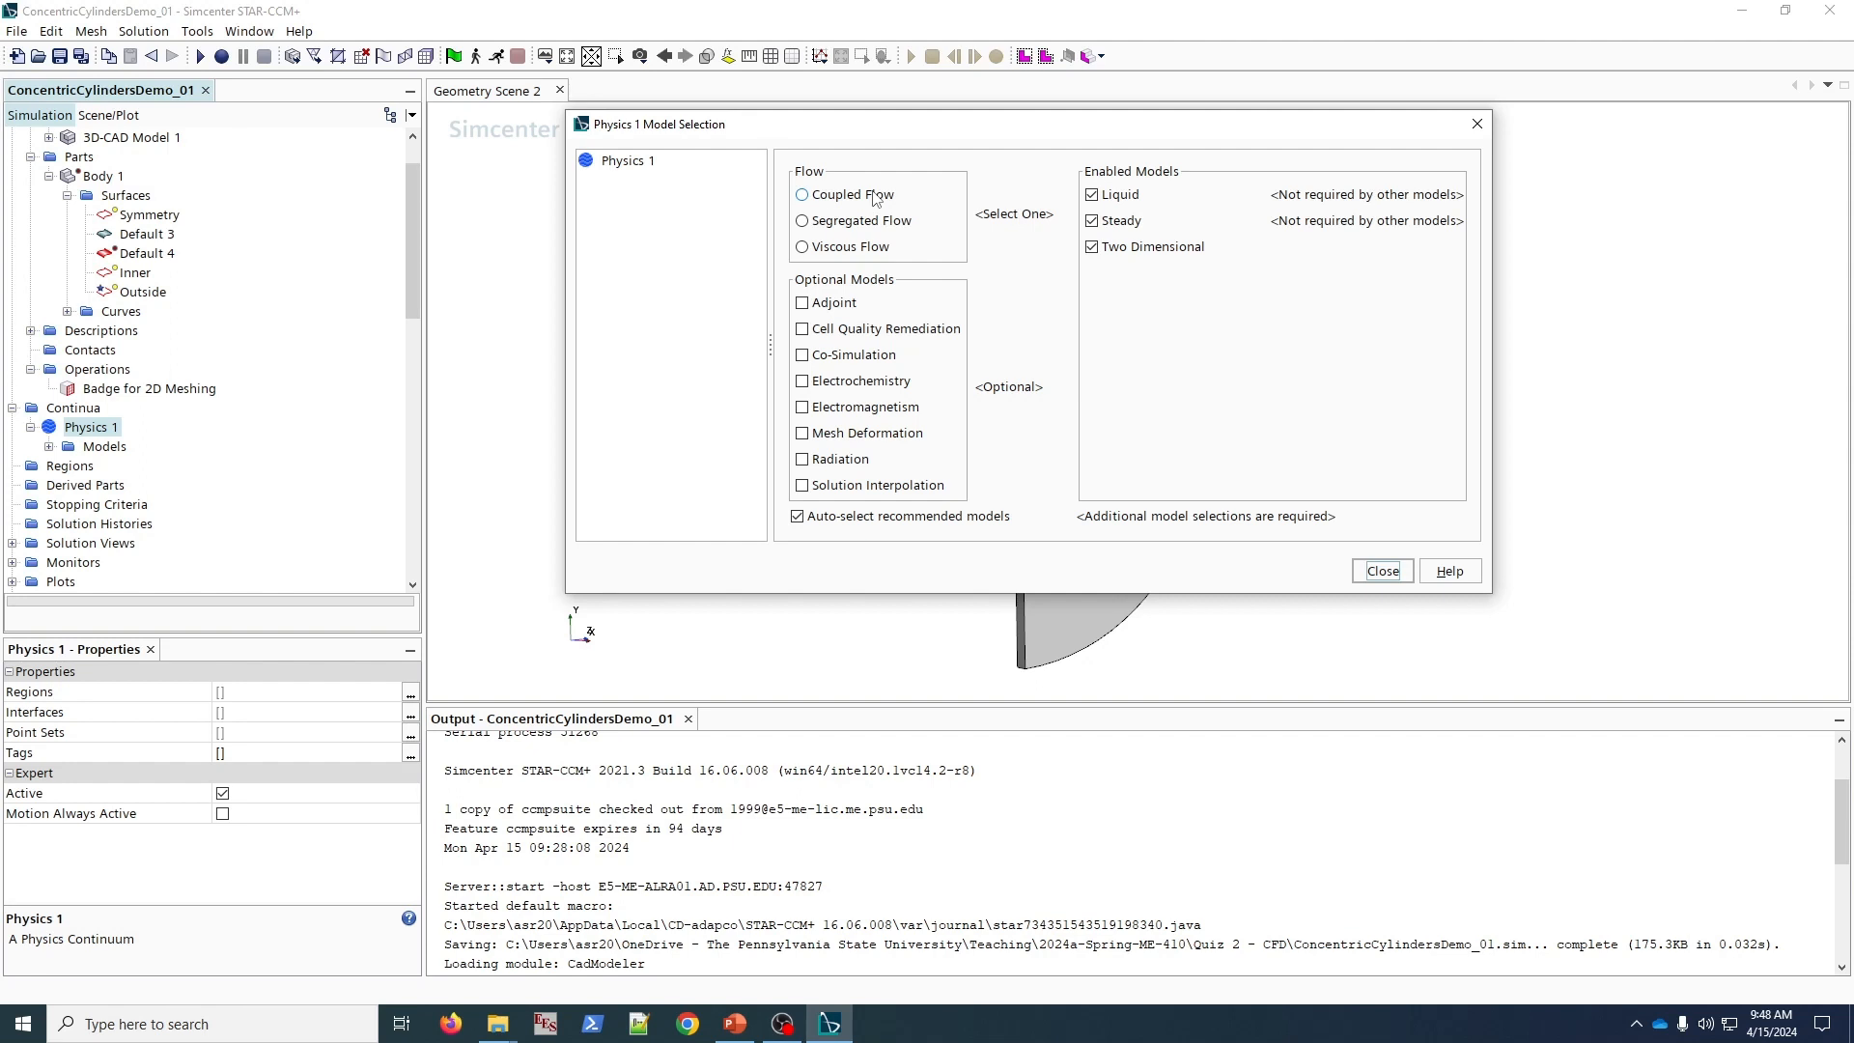
# - Add the Coupled Flow, Constant Density, Laminar, Coupled Energy and Boussinesq models to Physics 1 and finish the model selection
pyautogui.click(853, 195)
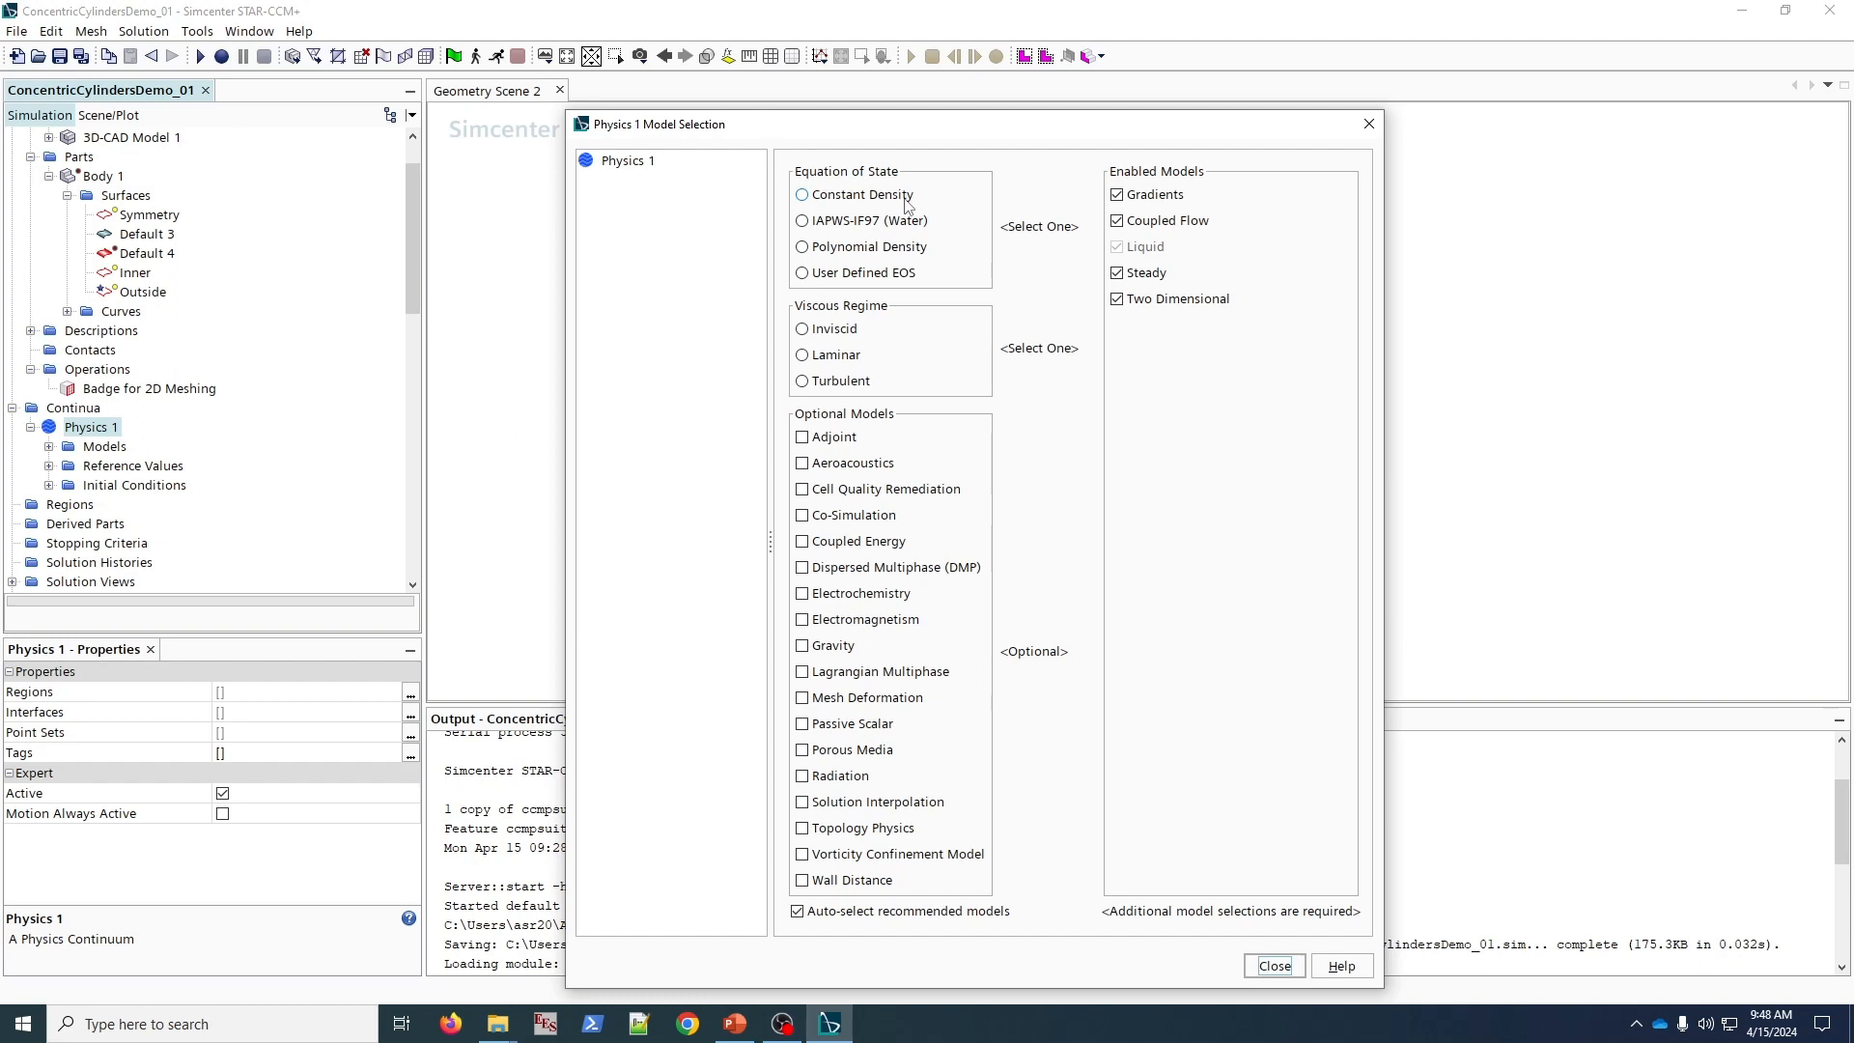
pyautogui.click(906, 197)
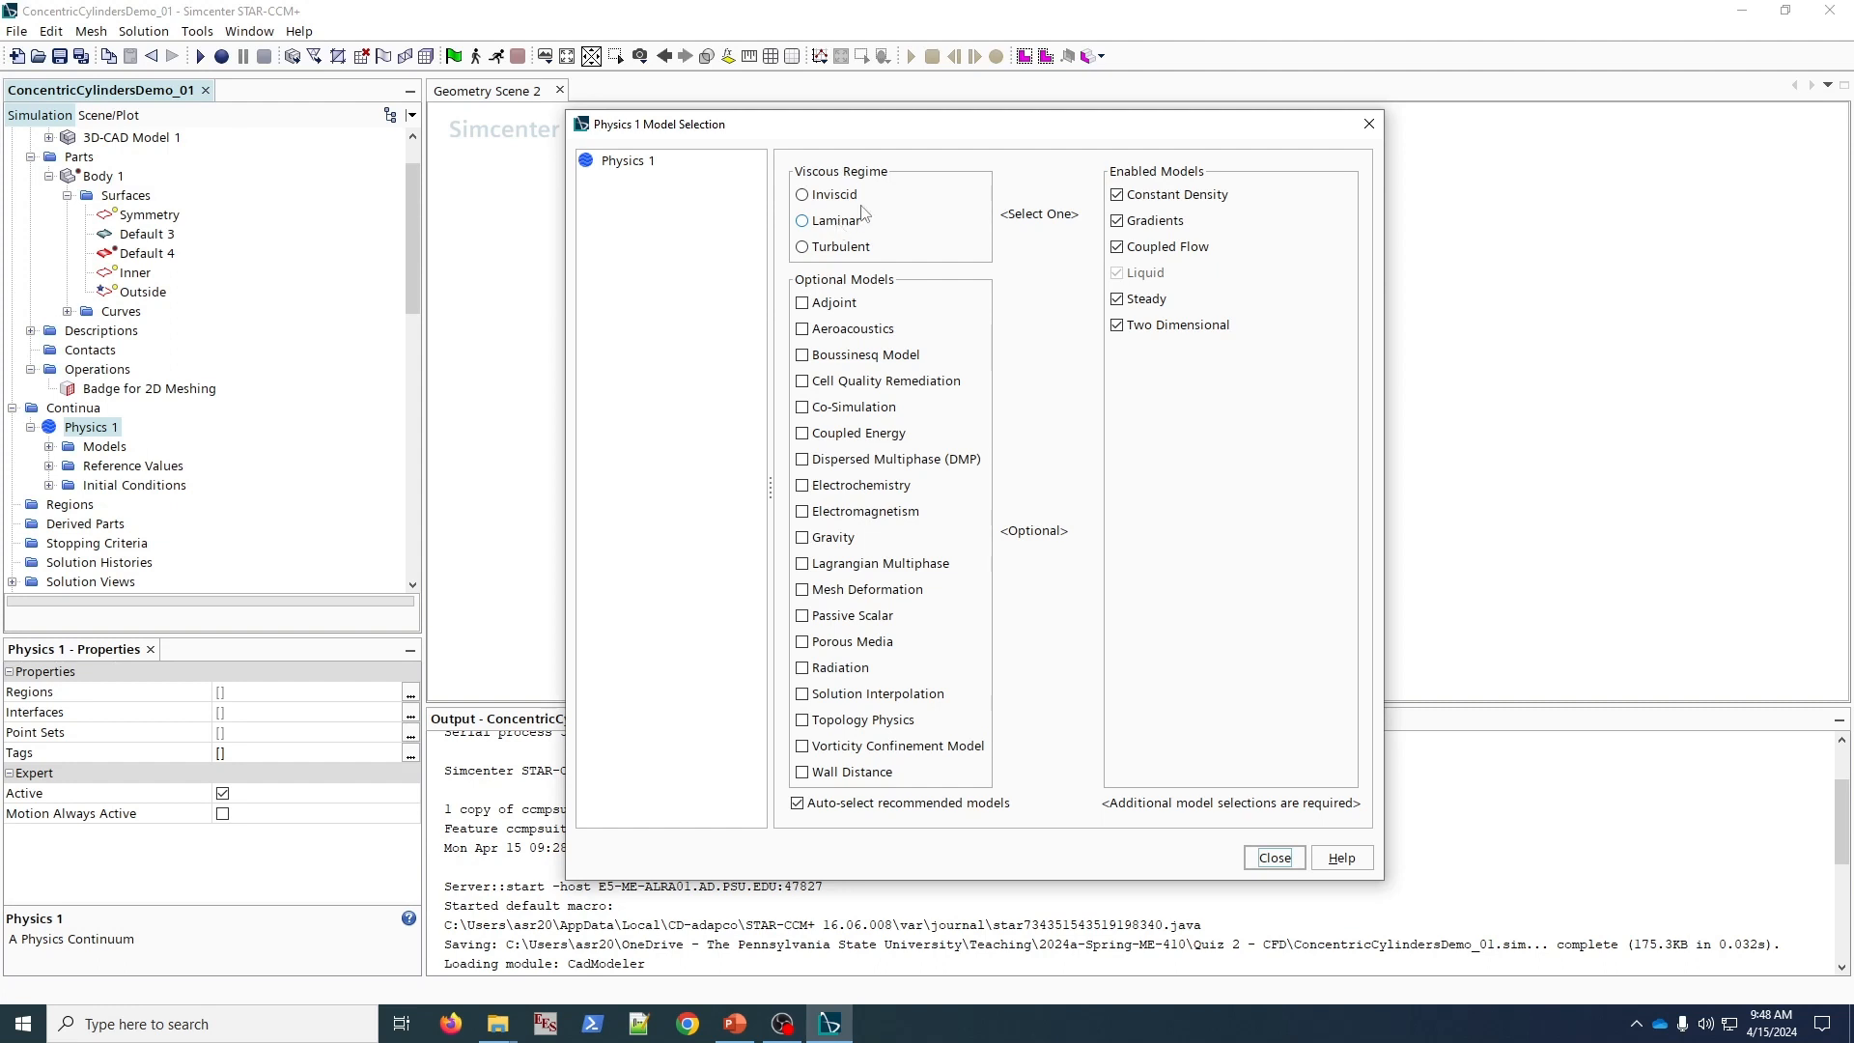
pyautogui.click(856, 224)
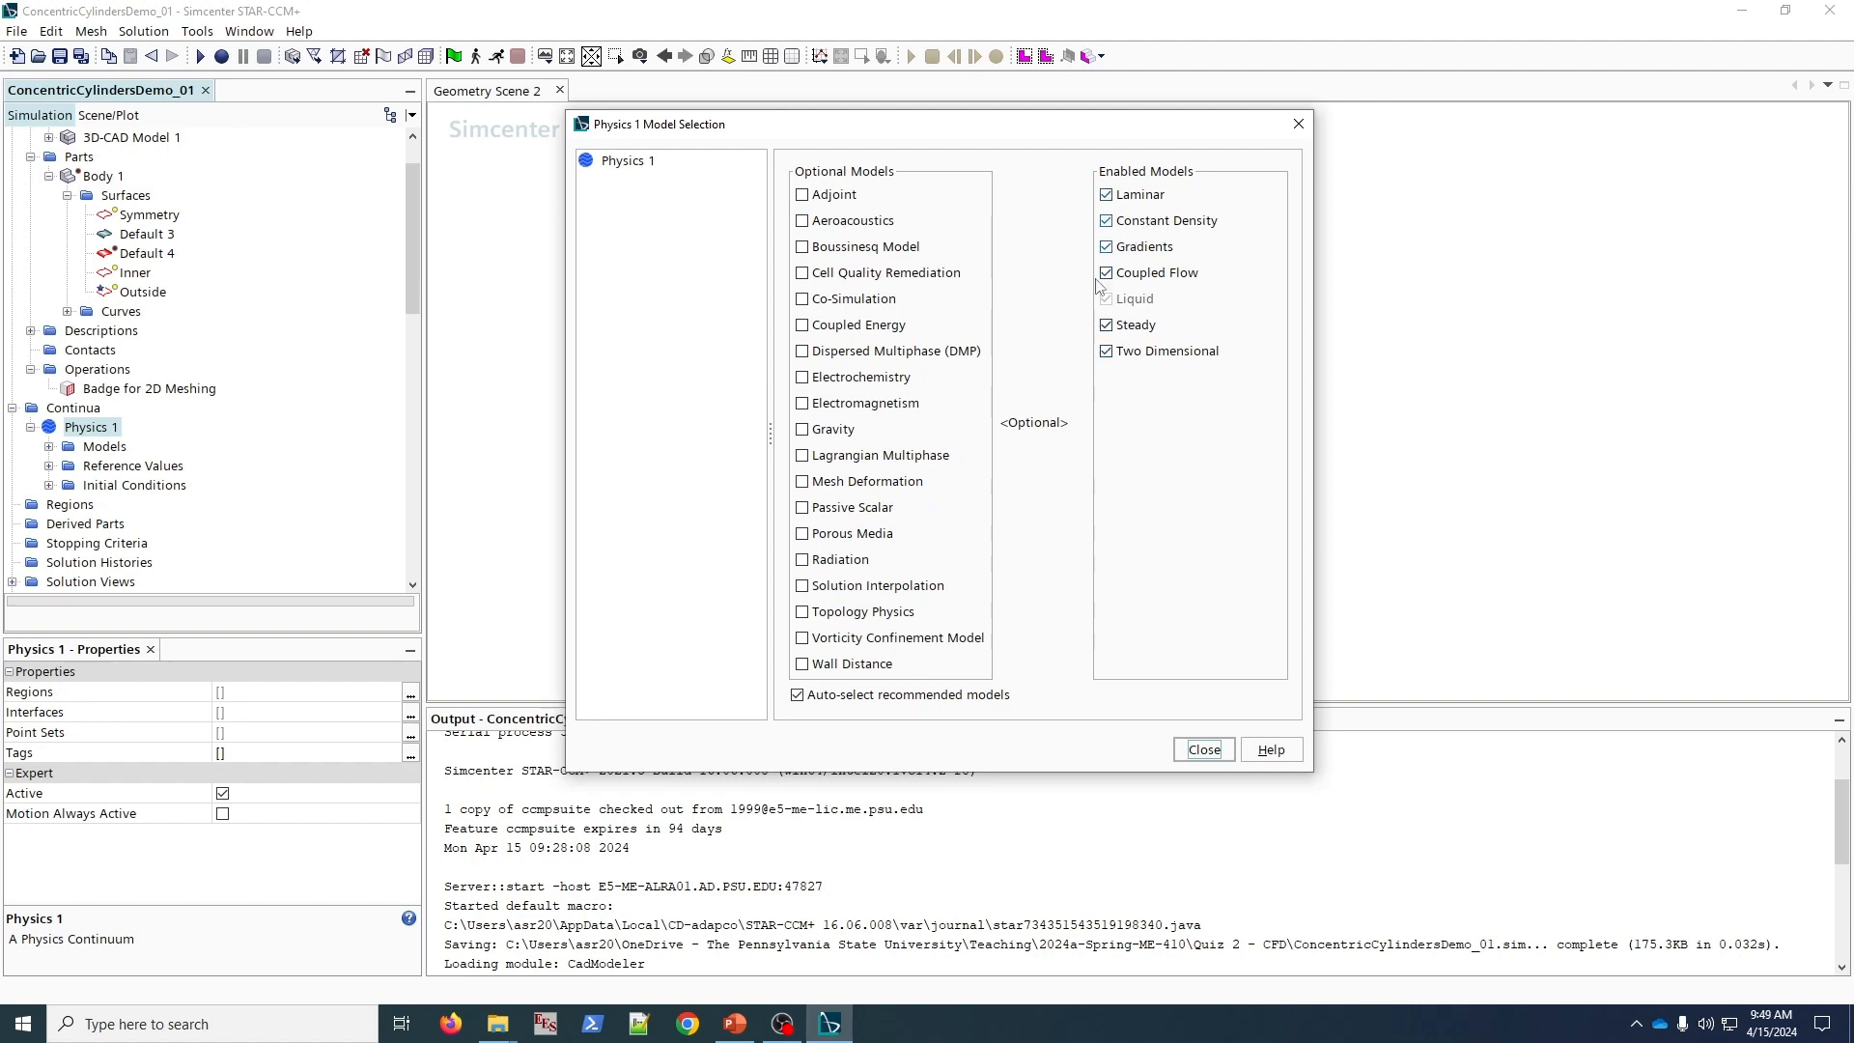
pyautogui.click(862, 327)
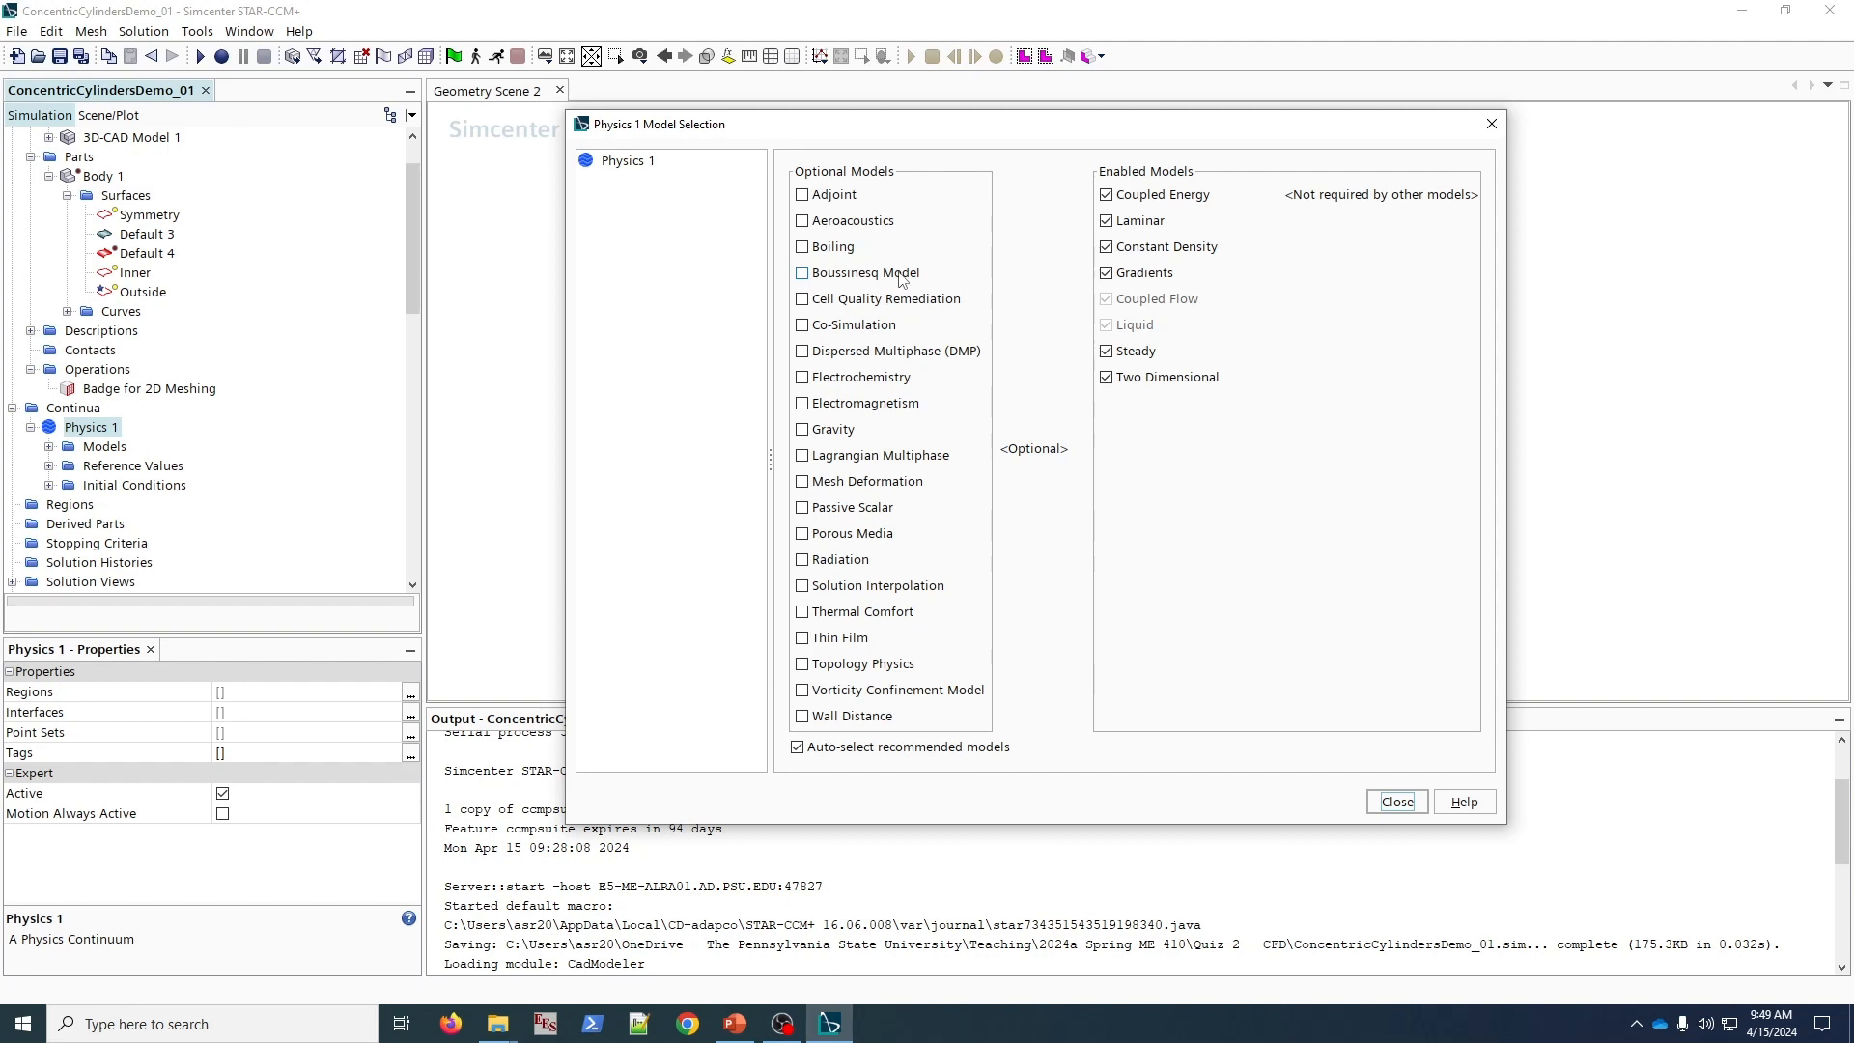
pyautogui.click(901, 275)
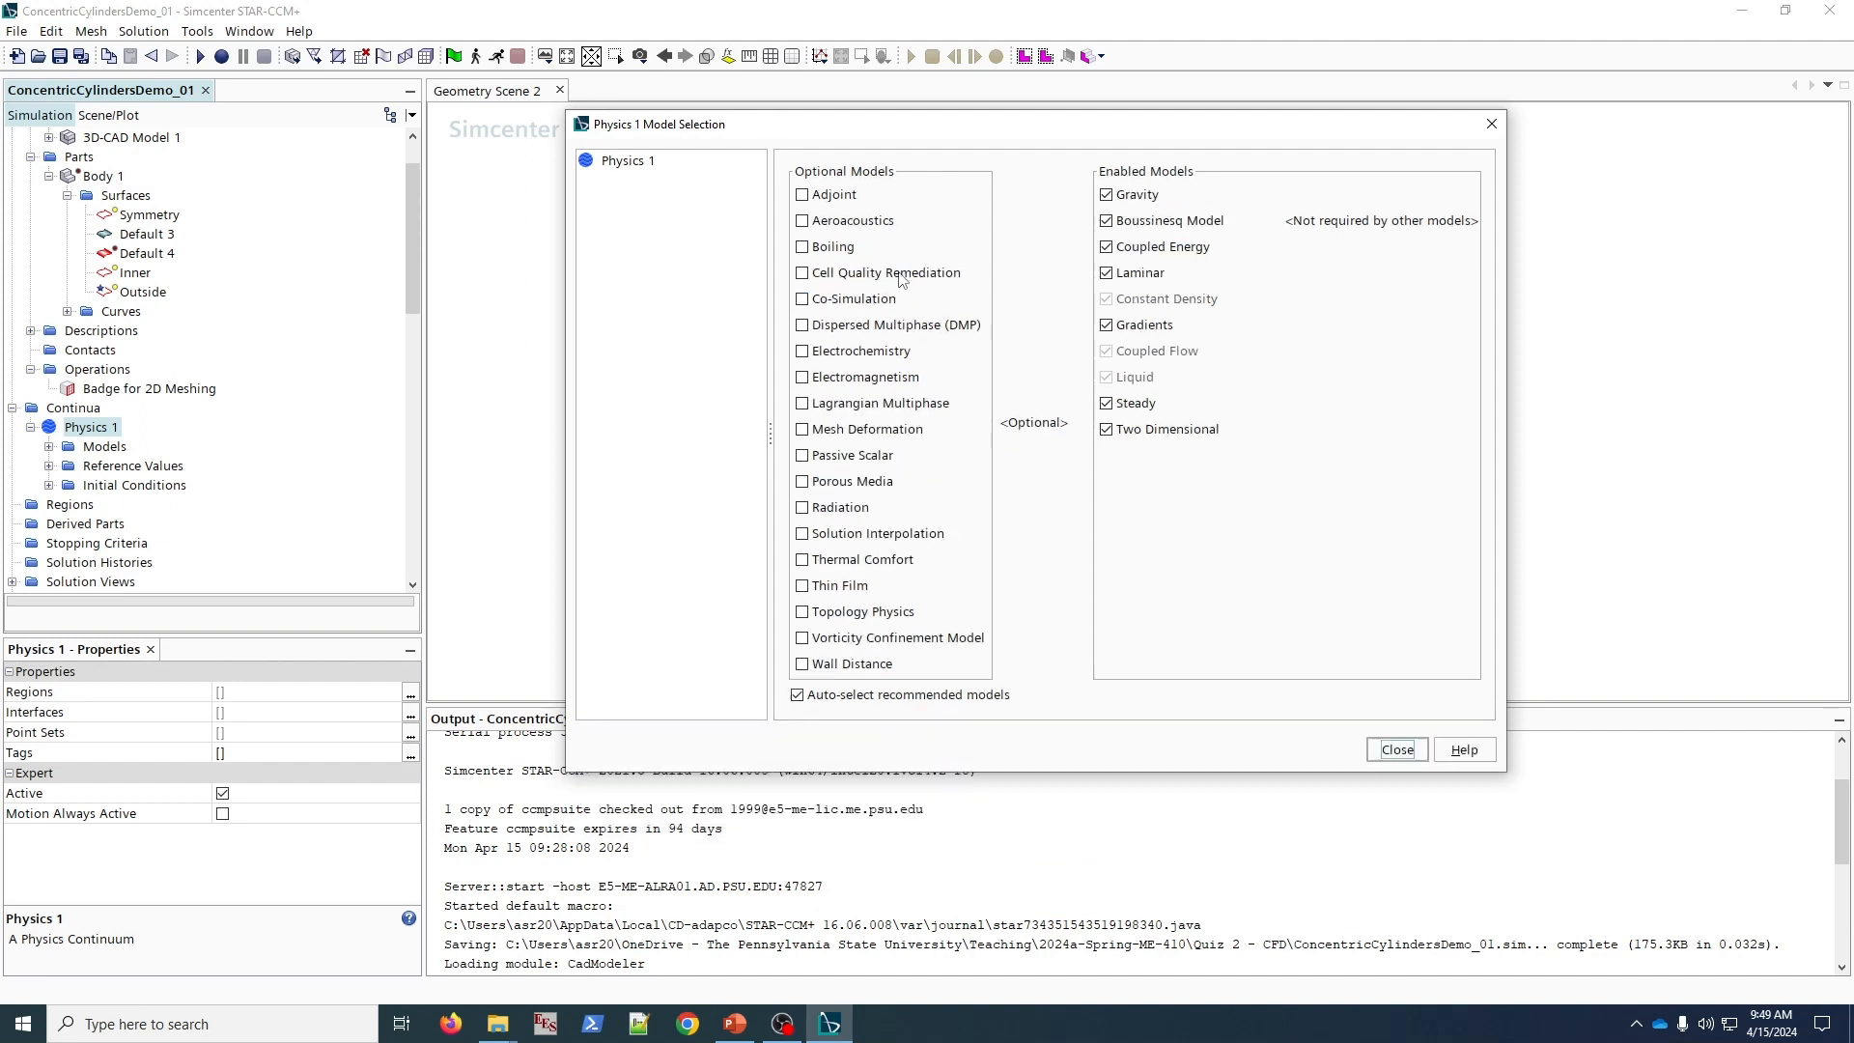
pyautogui.click(1396, 751)
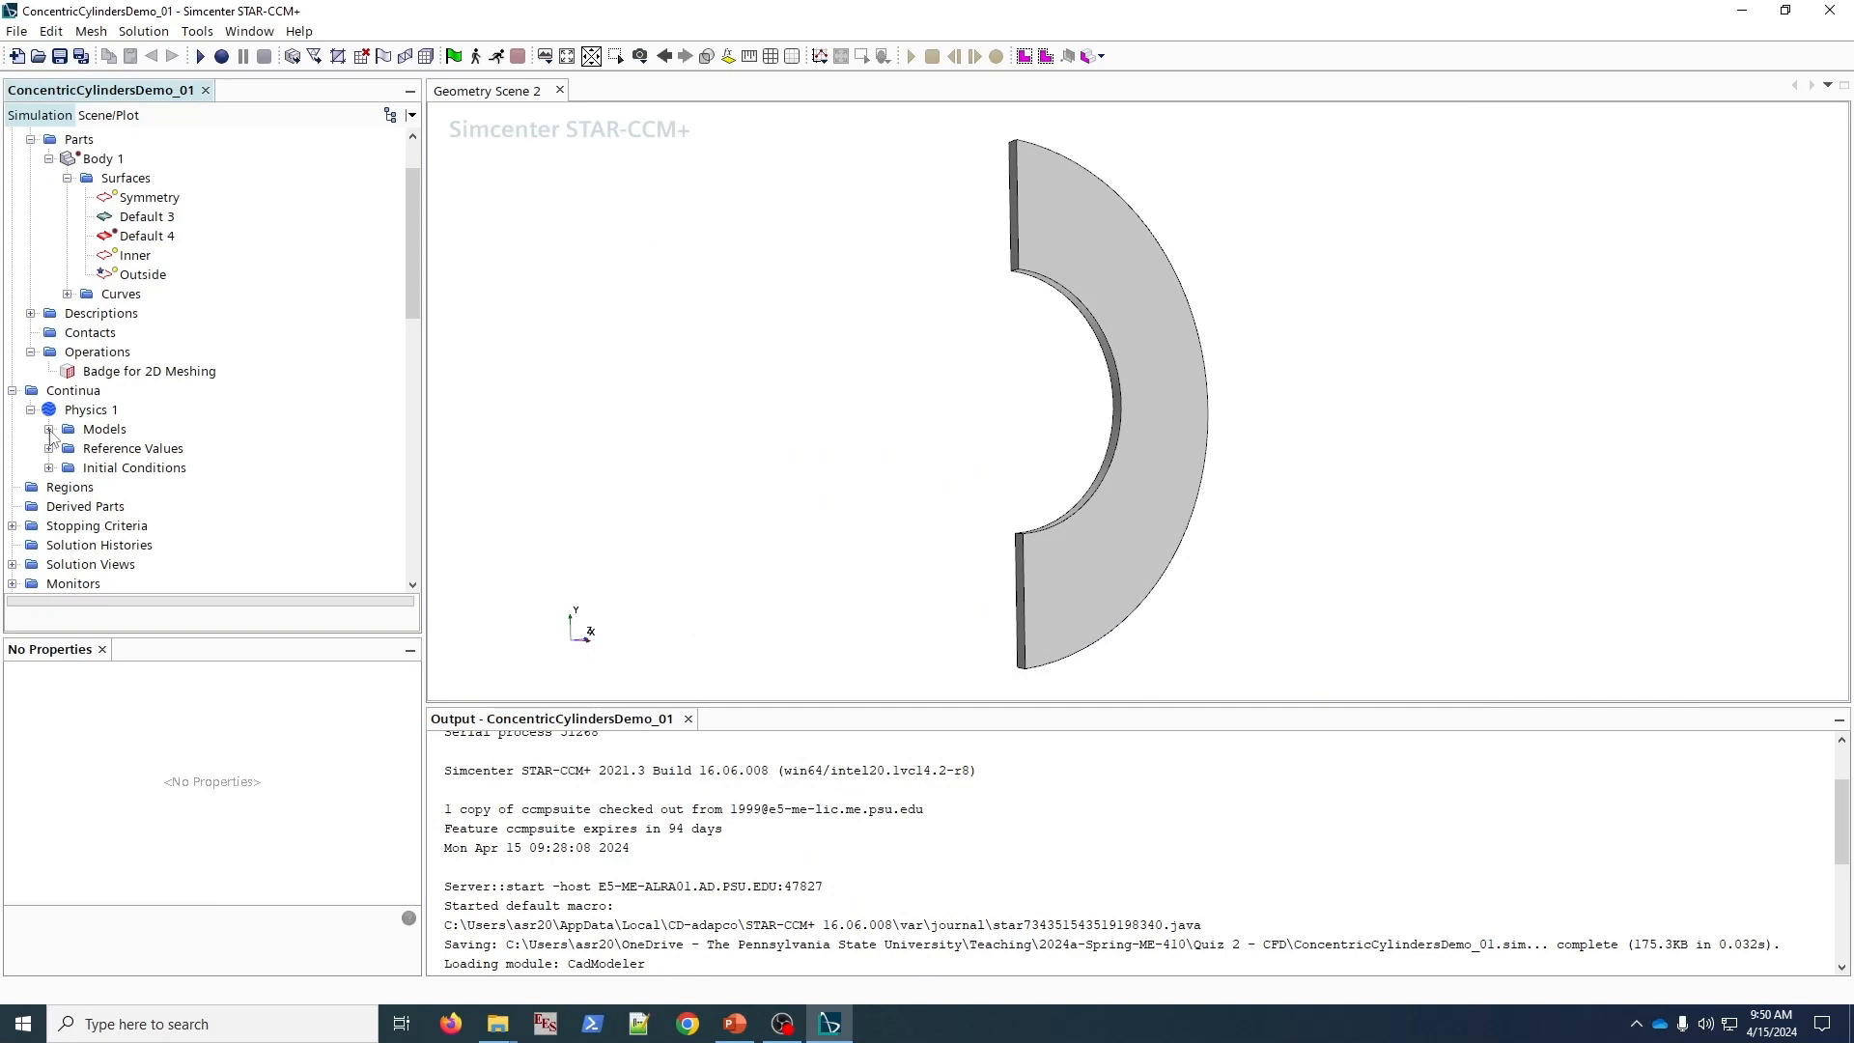
# - Review the Physics 1 models from Boussinesq to Coupled Flow, and enable TVB gradient limiting in the Gradients model
pyautogui.click(50, 429)
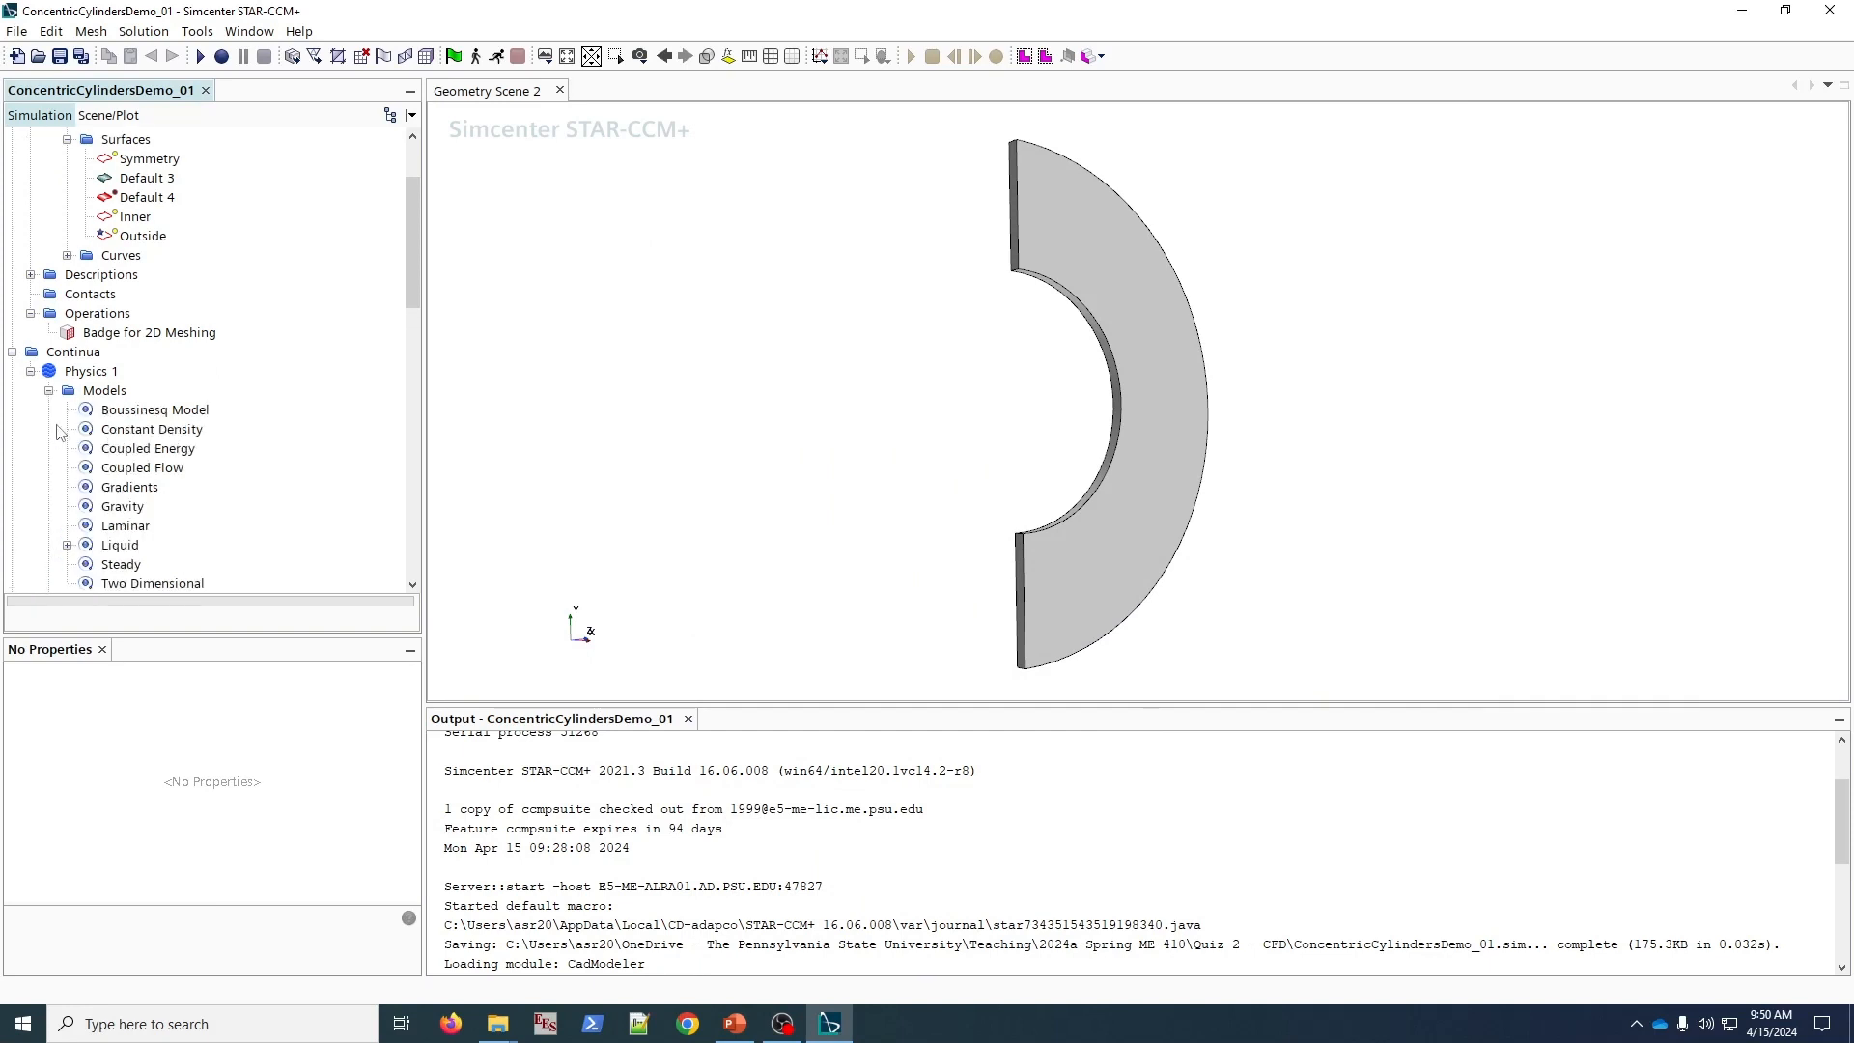
pyautogui.click(135, 409)
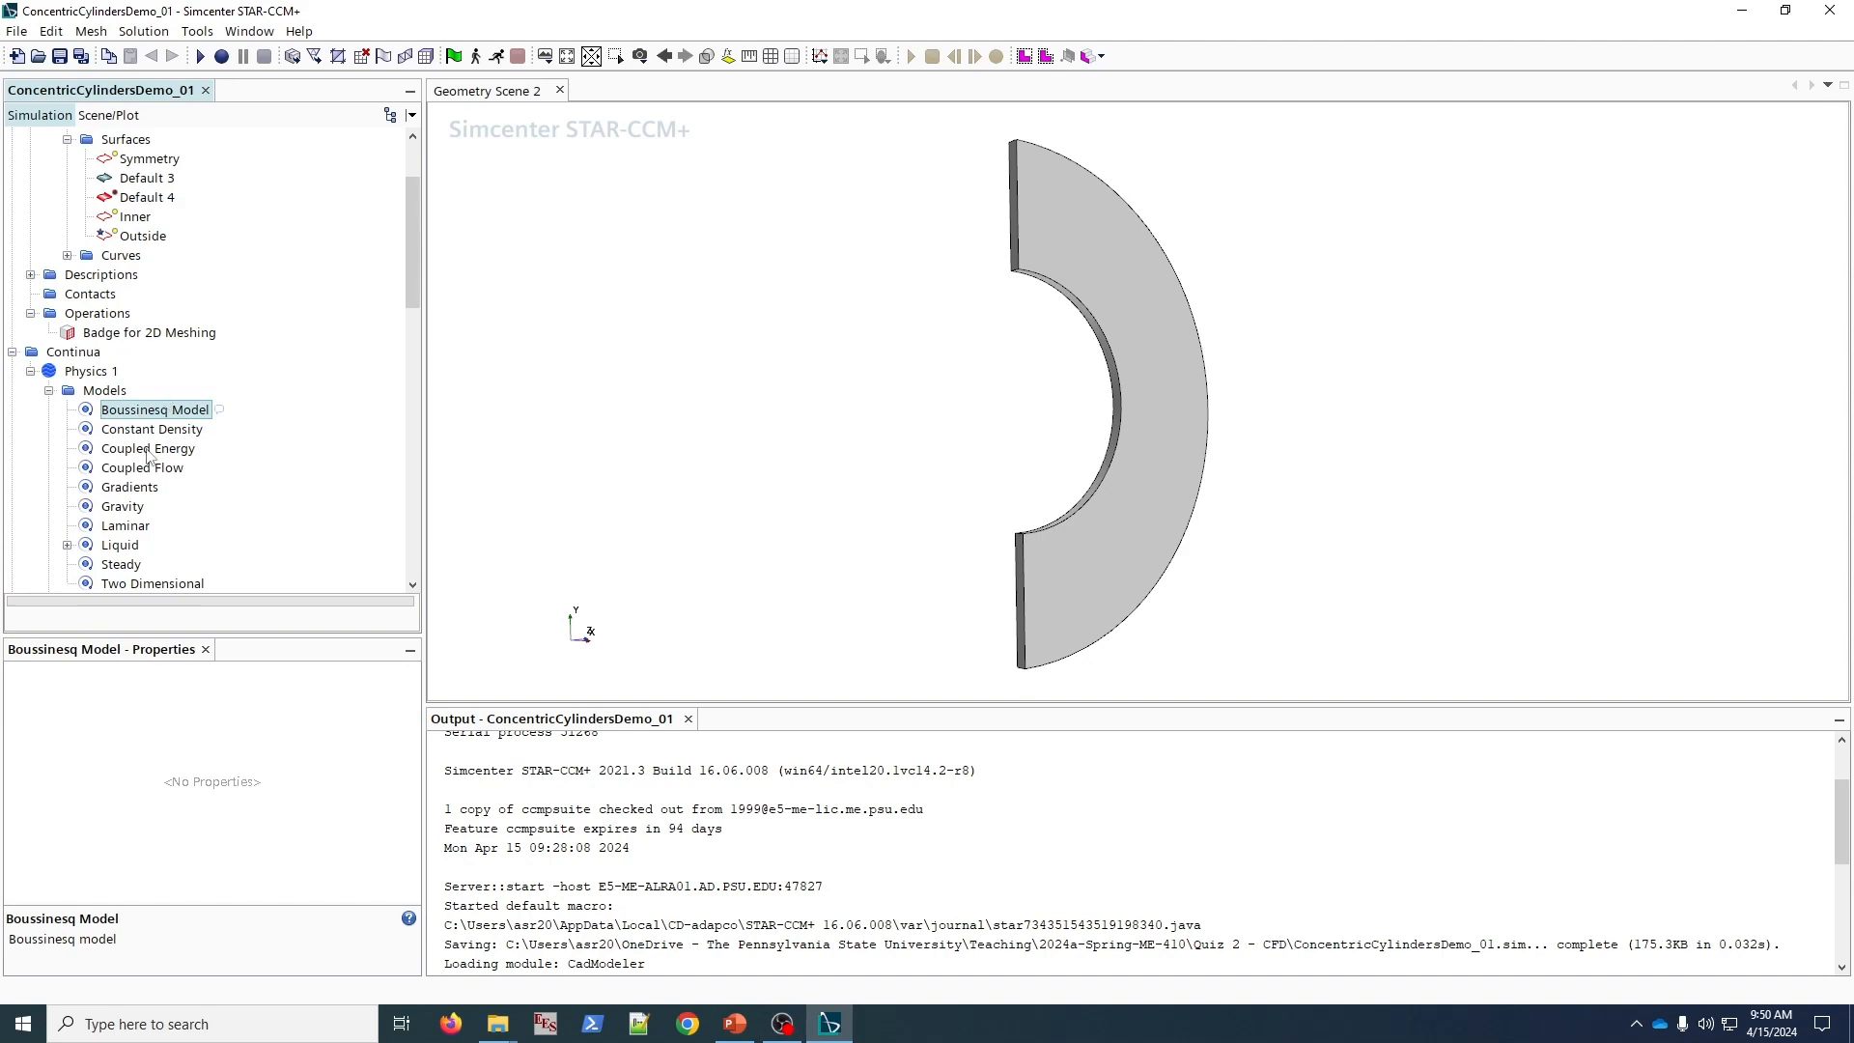
pyautogui.click(174, 429)
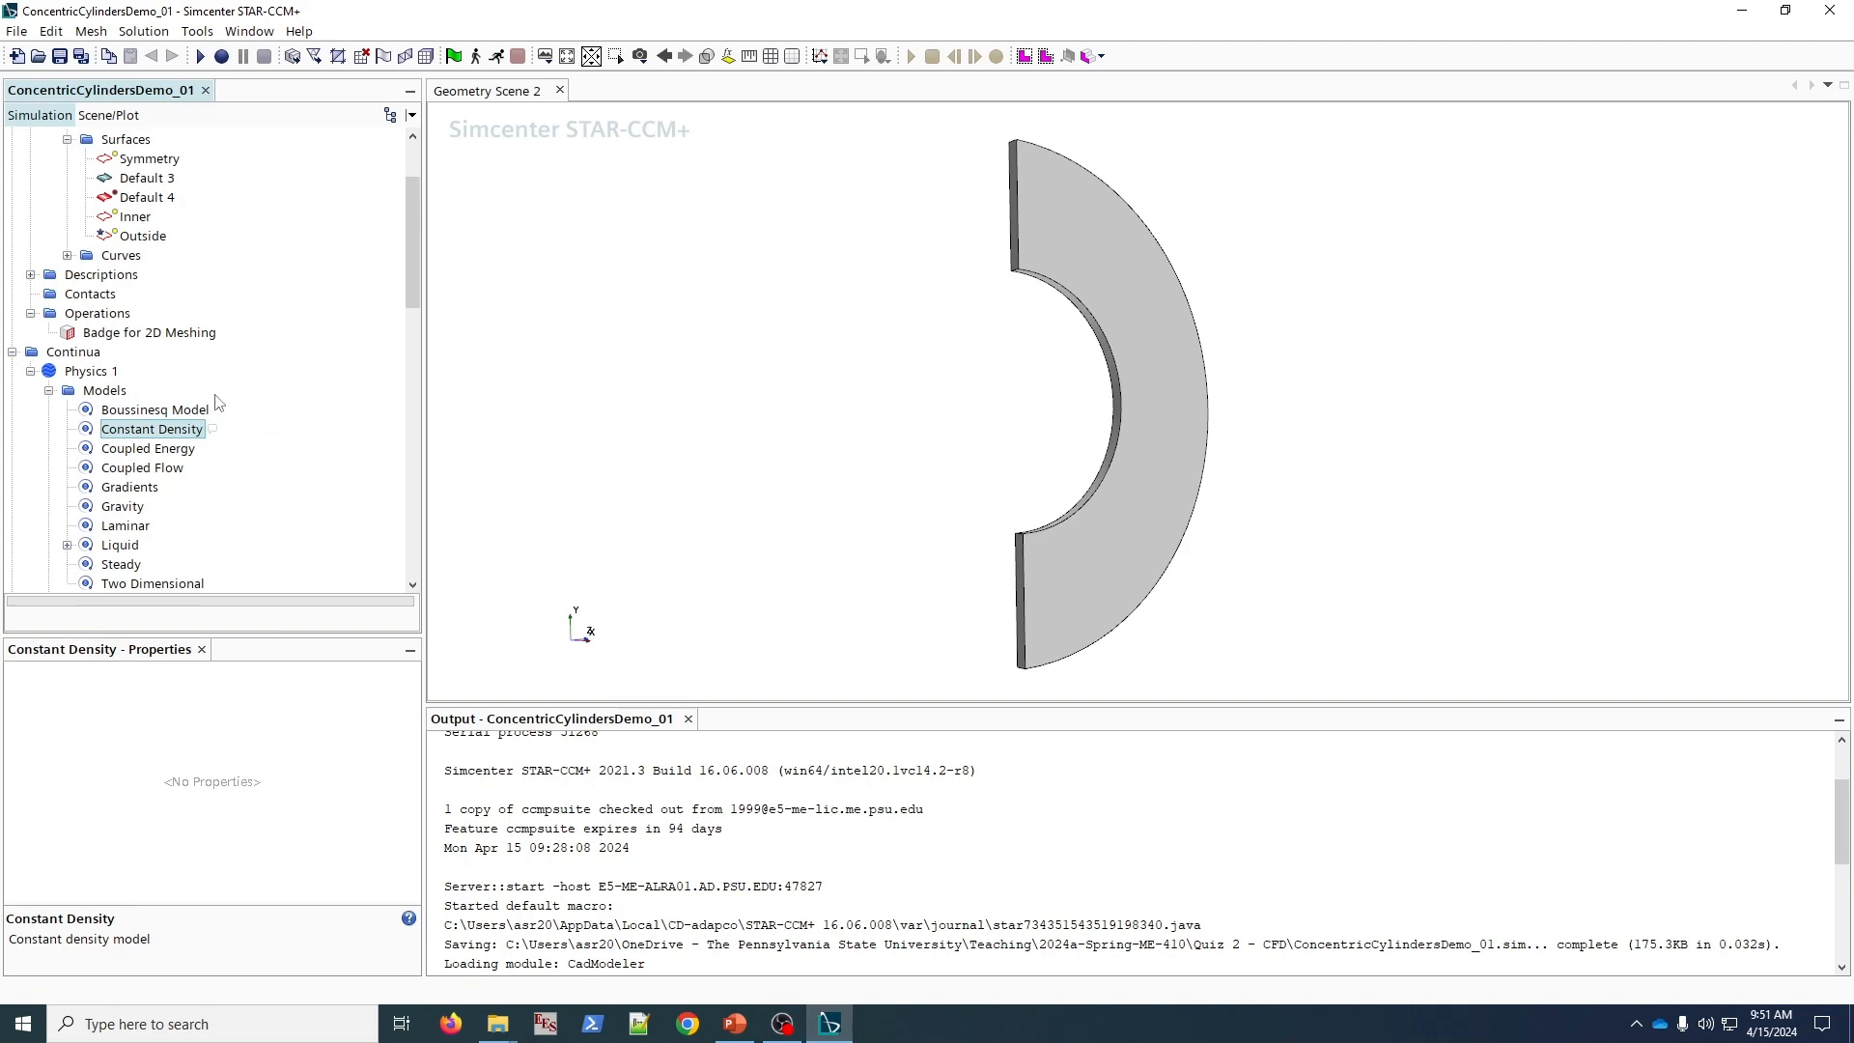
pyautogui.click(141, 456)
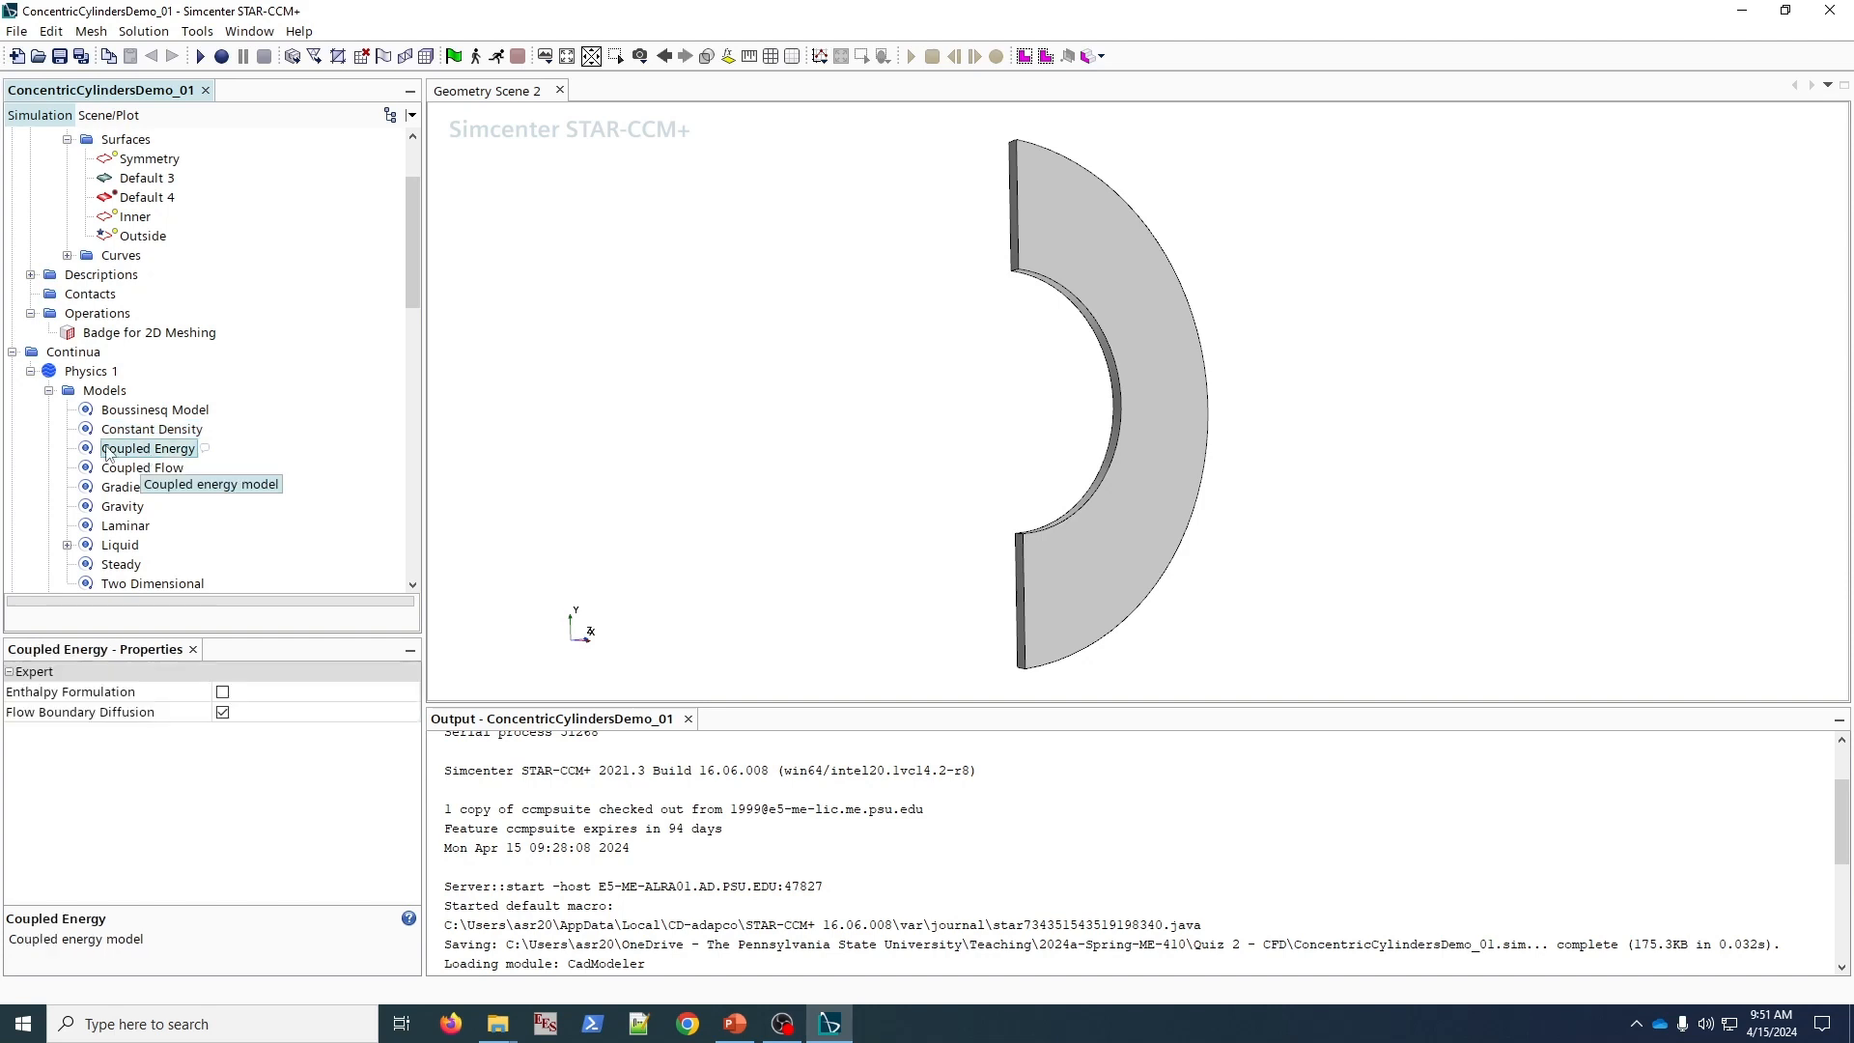
pyautogui.click(158, 471)
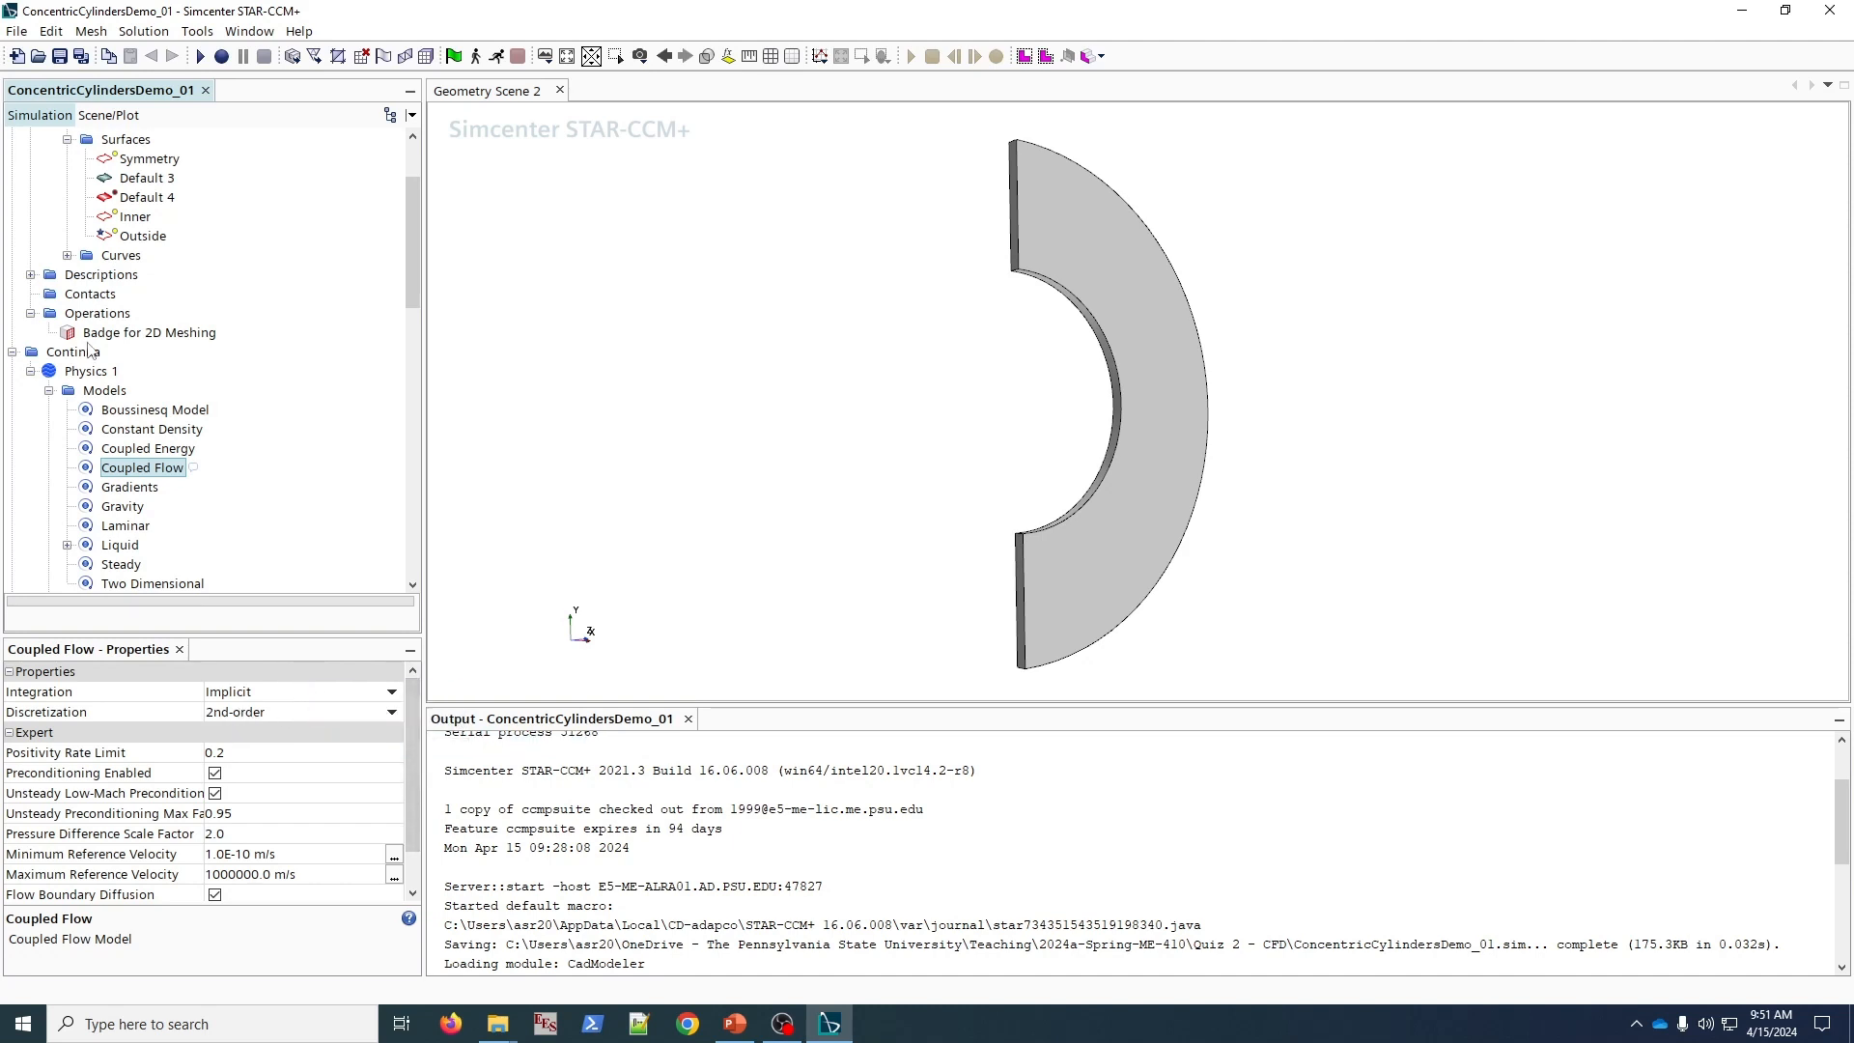
pyautogui.click(129, 487)
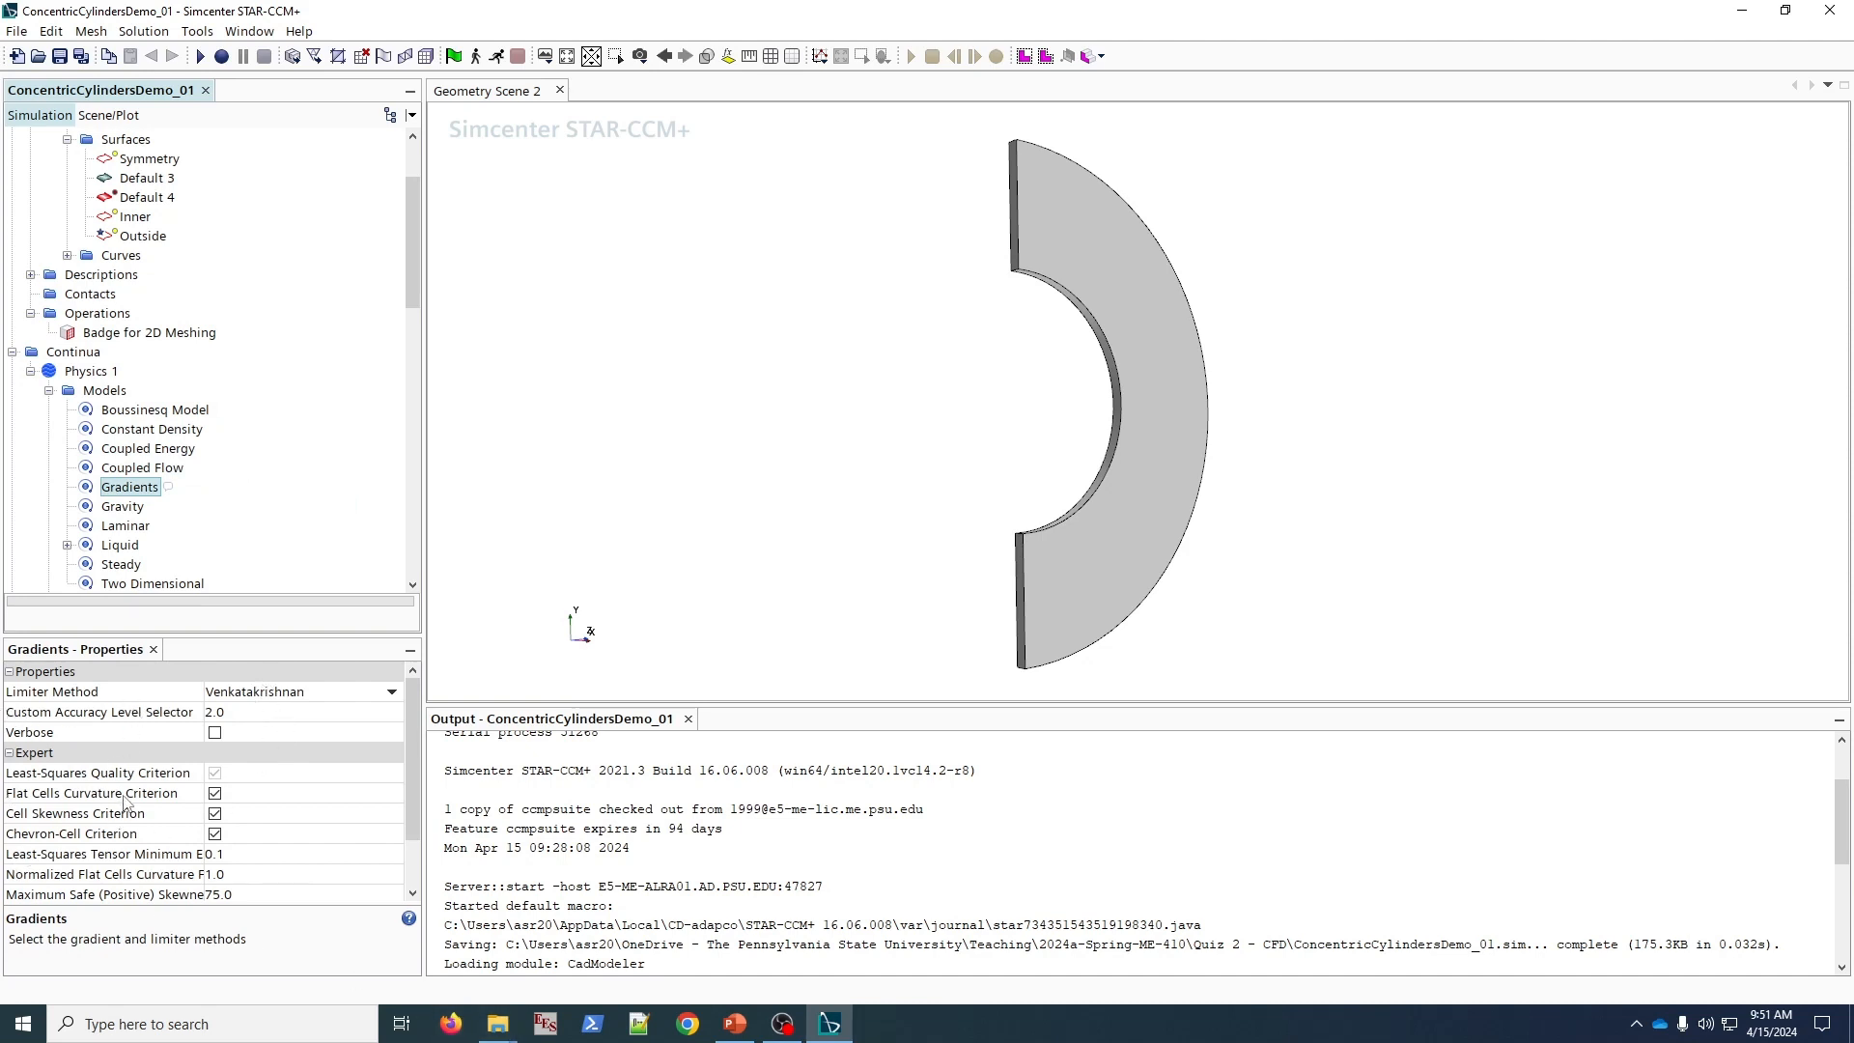
pyautogui.scroll(-1, 126, 813)
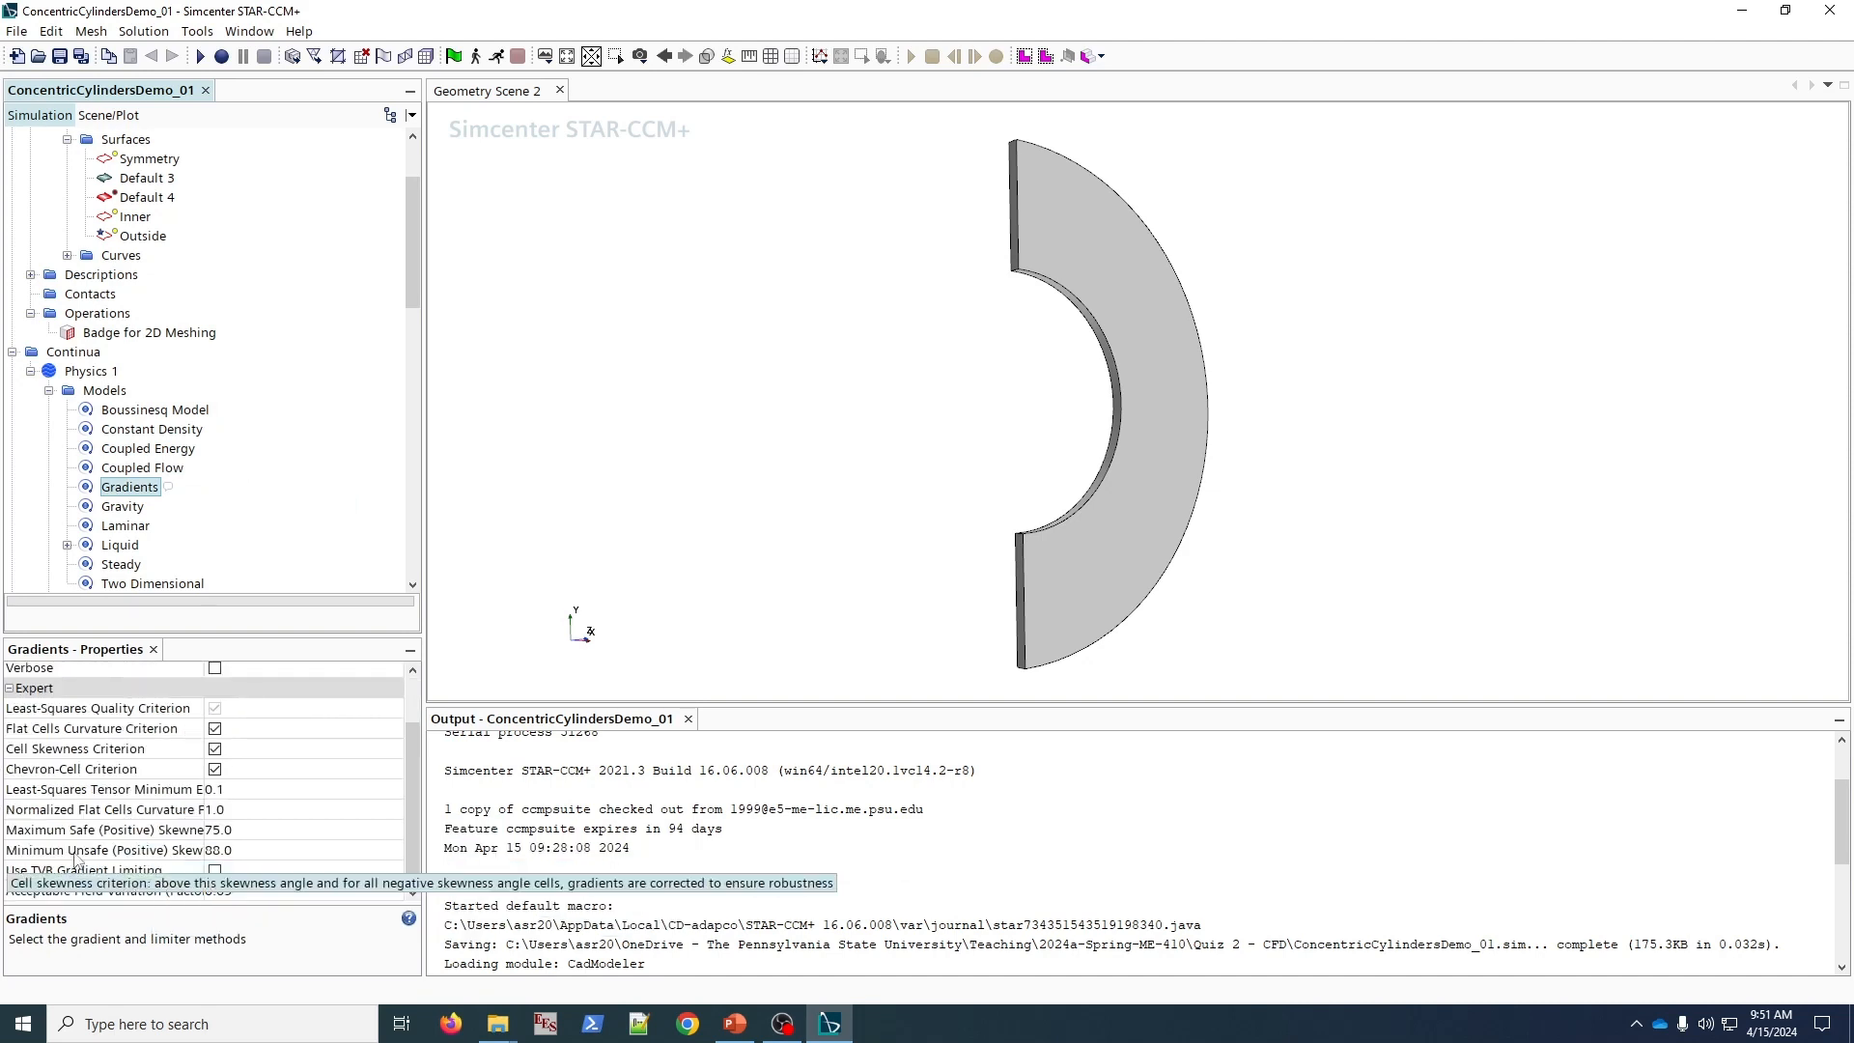
pyautogui.click(214, 871)
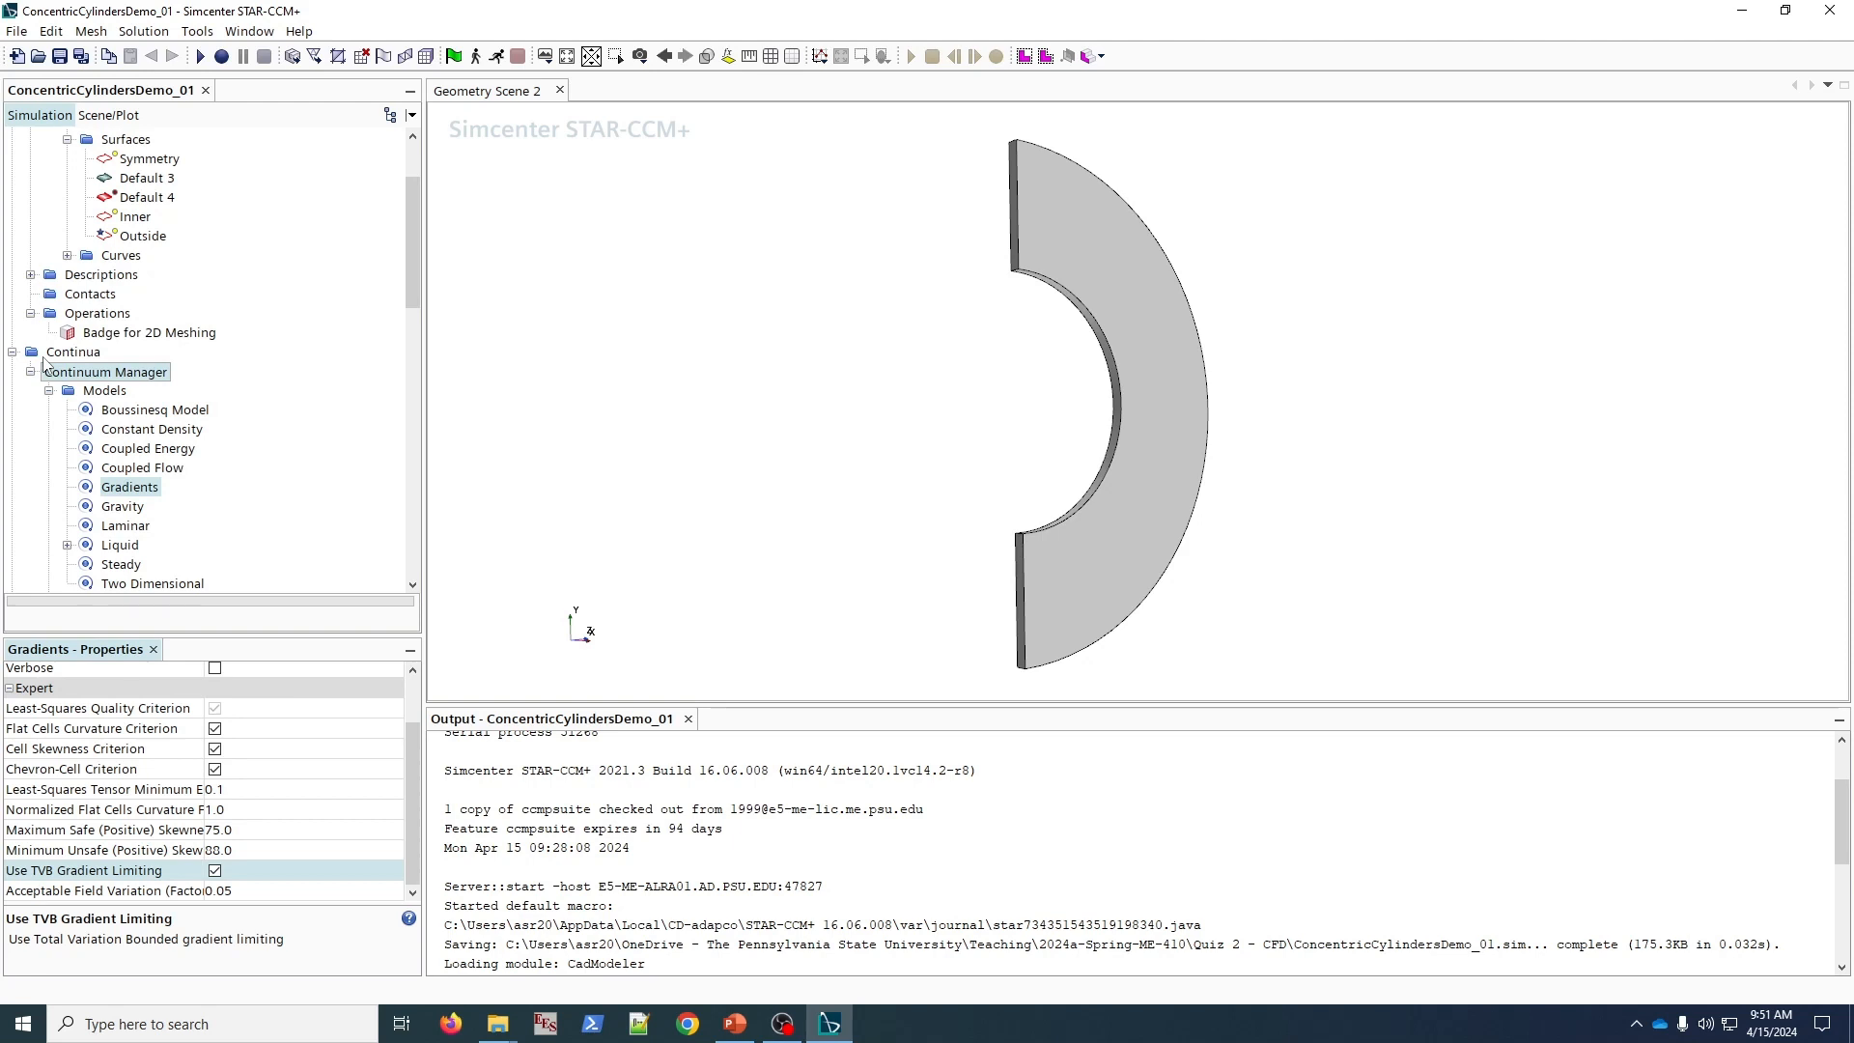
# - Inspect the Gravity, Laminar and Liquid models, and show the properties of the liquid's H2O material
pyautogui.click(120, 508)
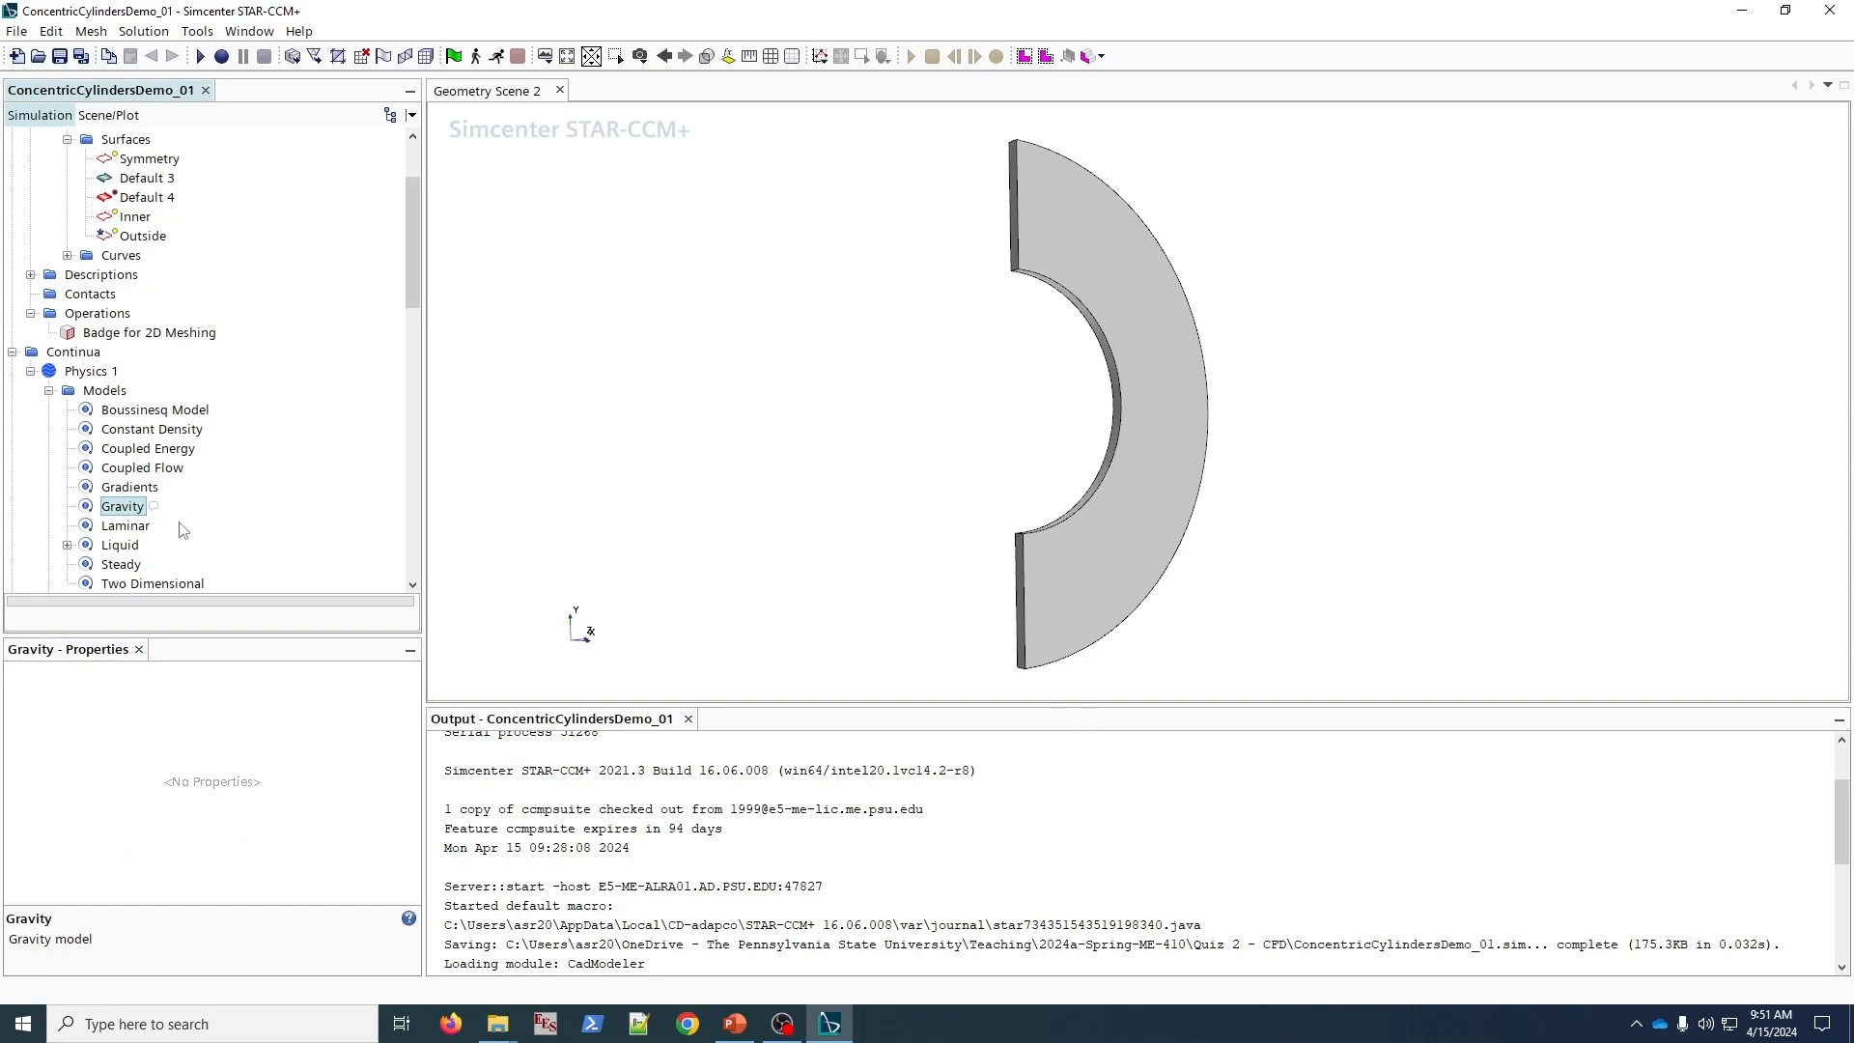
pyautogui.click(129, 528)
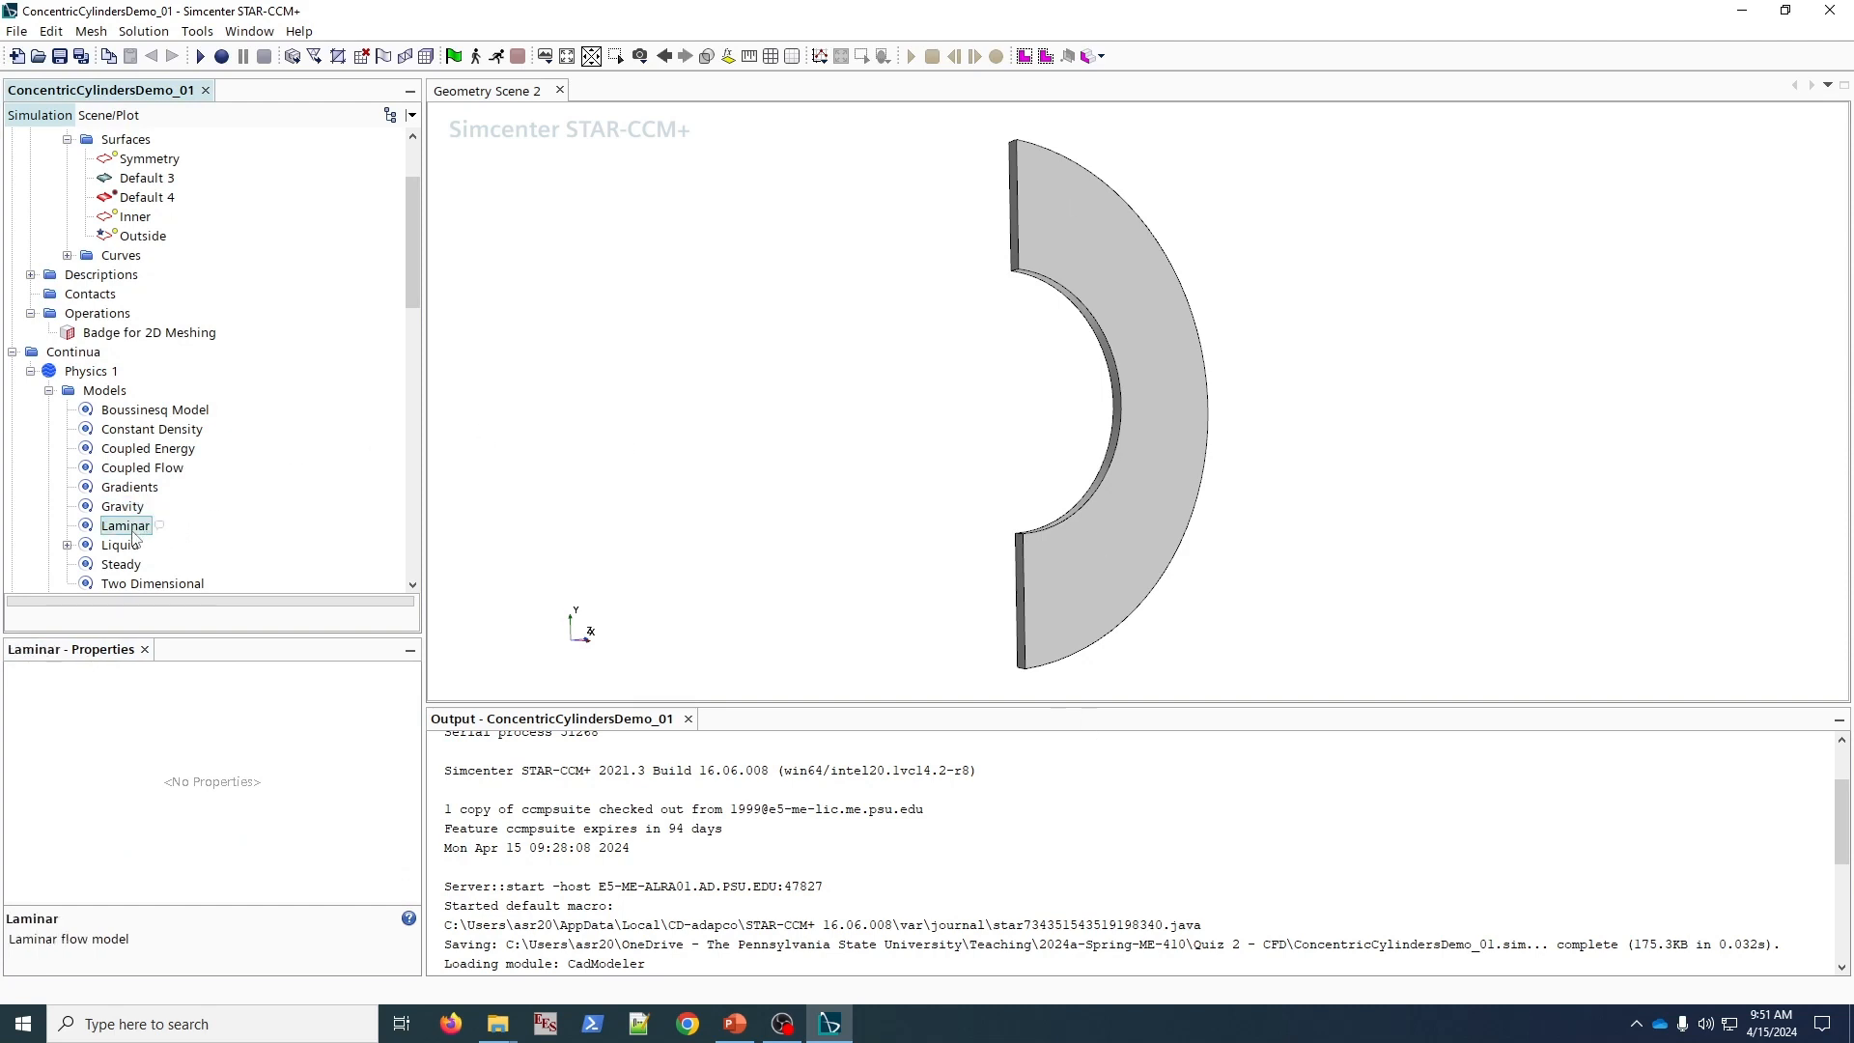
pyautogui.click(123, 547)
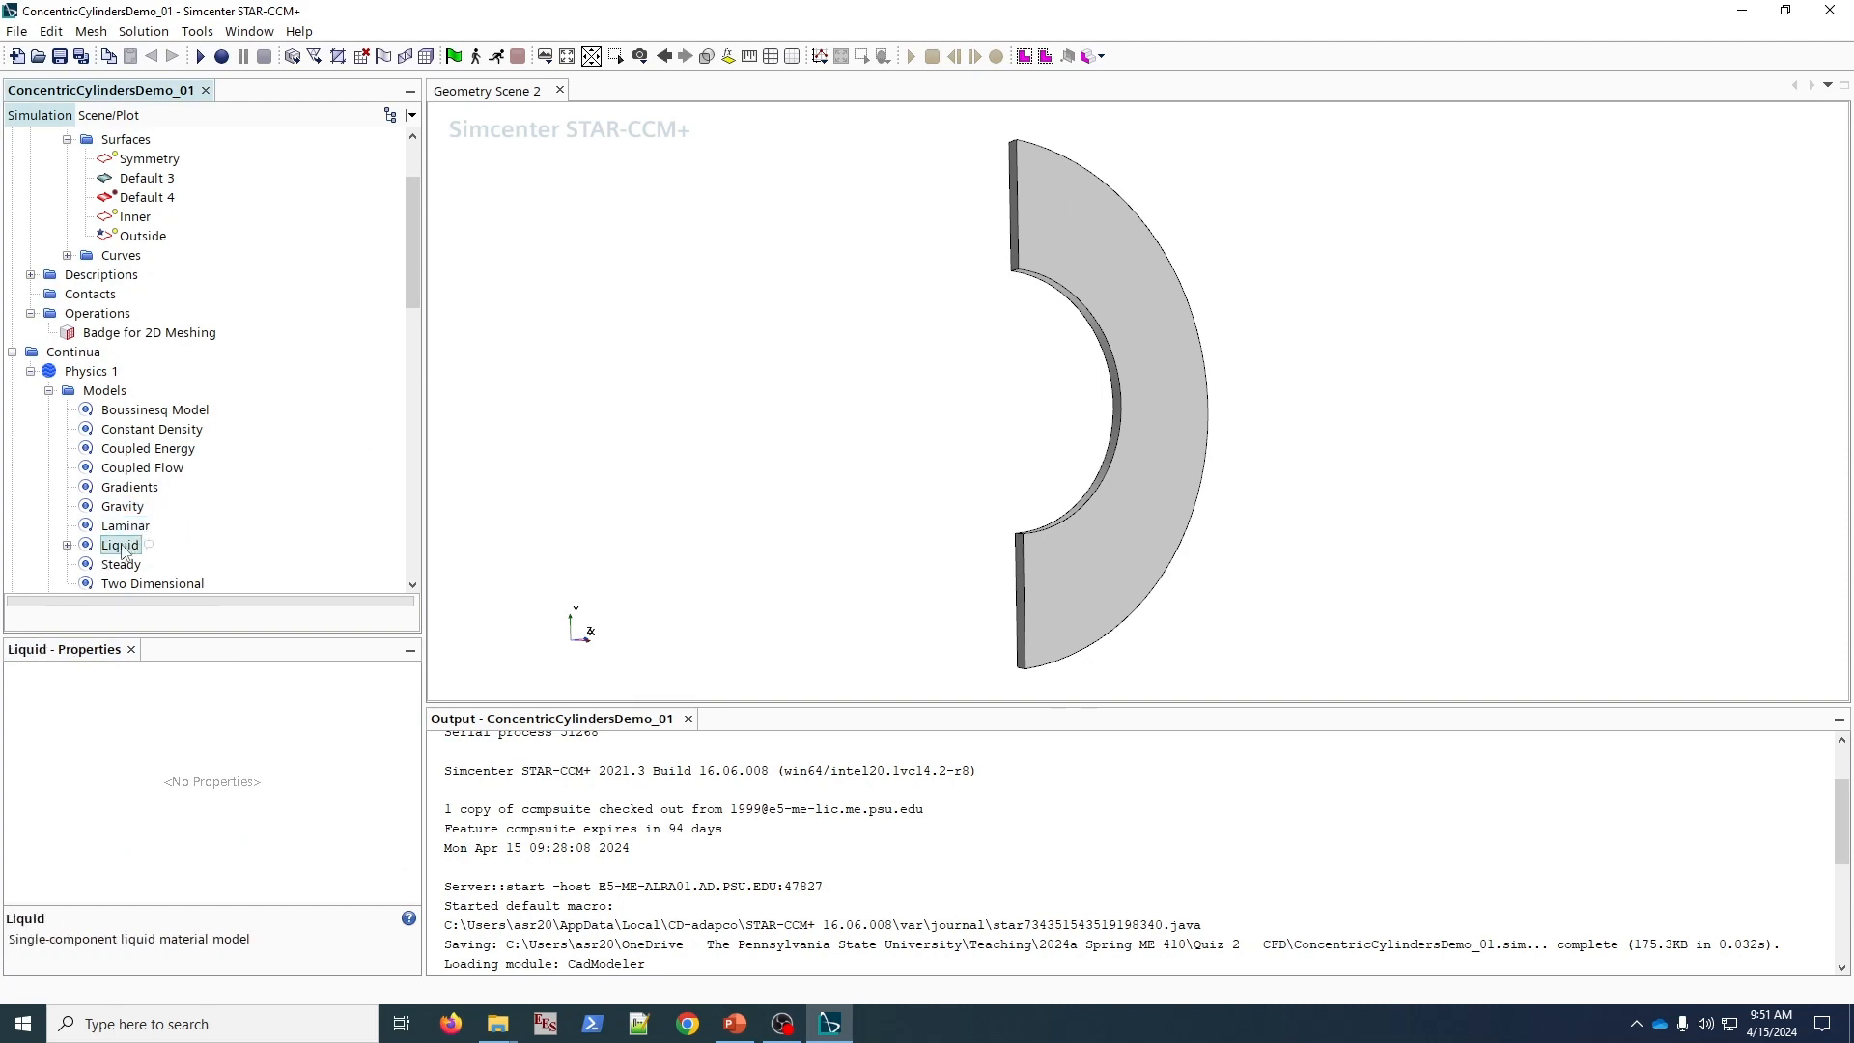
pyautogui.doubleClick(120, 546)
pyautogui.scroll(-2, 147, 561)
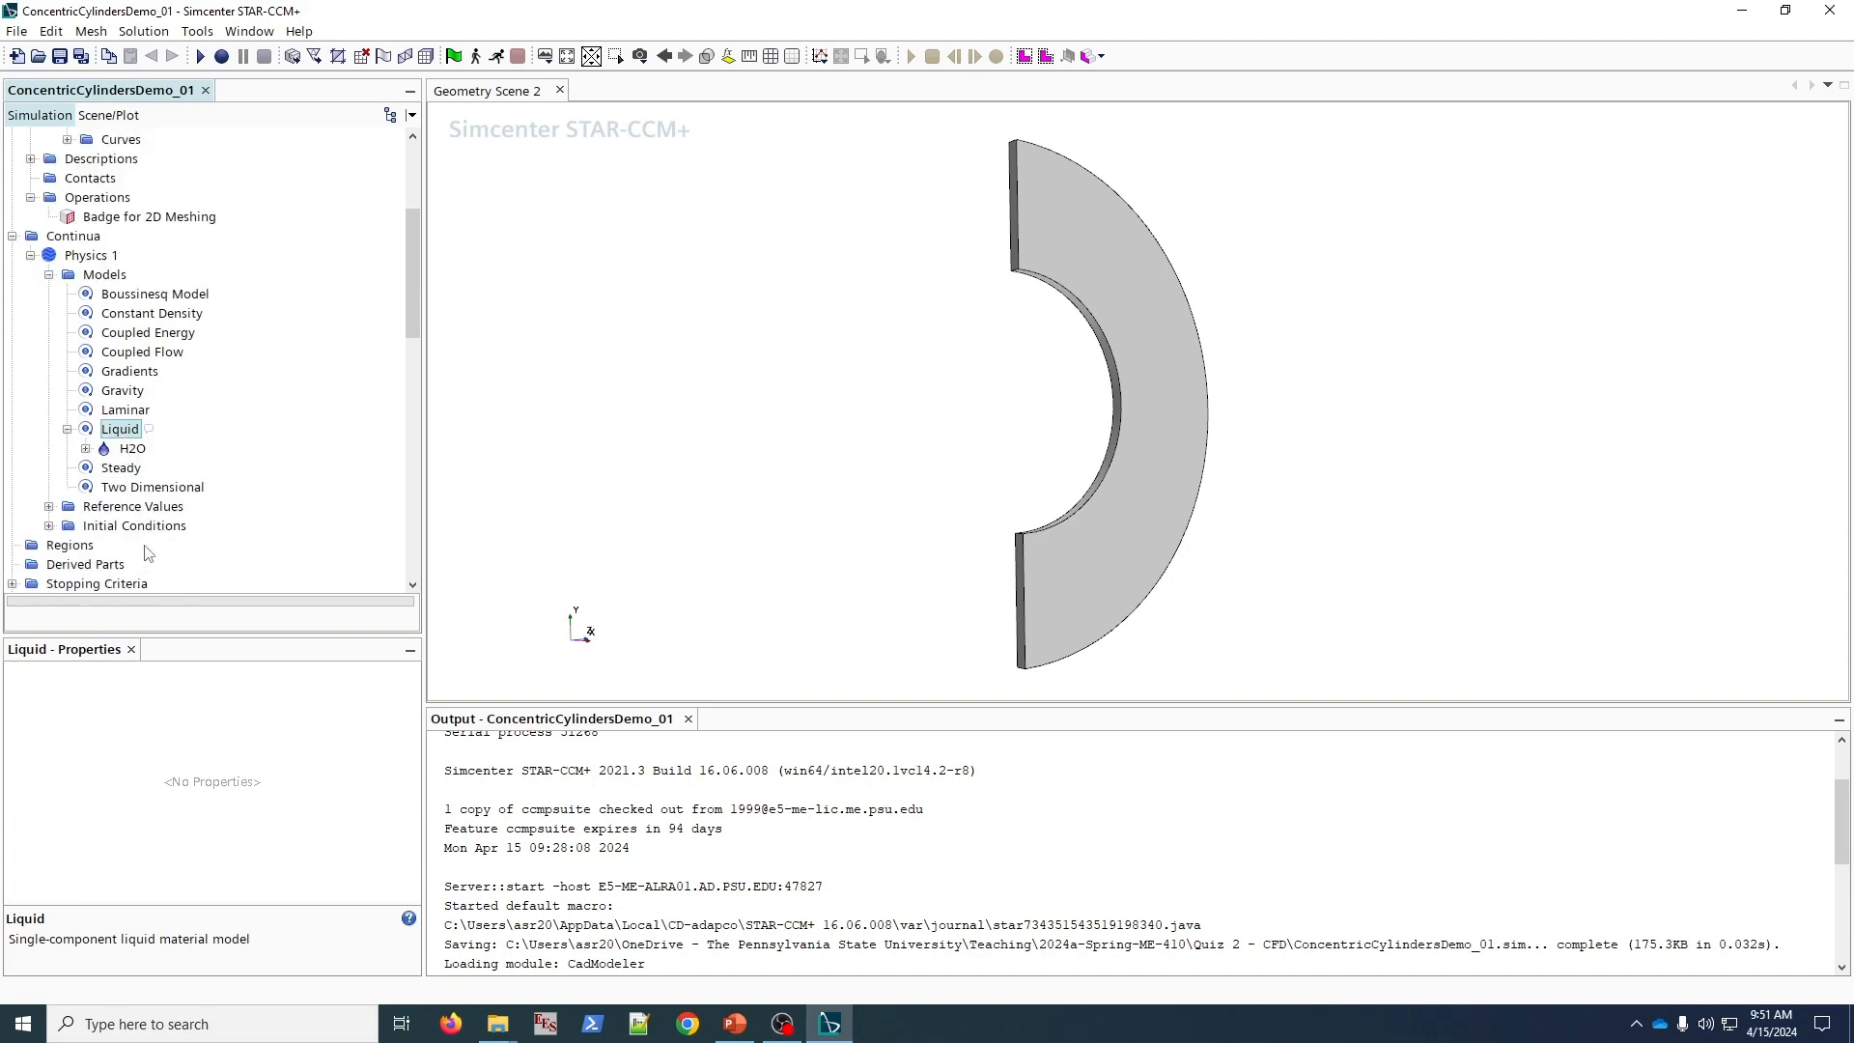
pyautogui.click(134, 450)
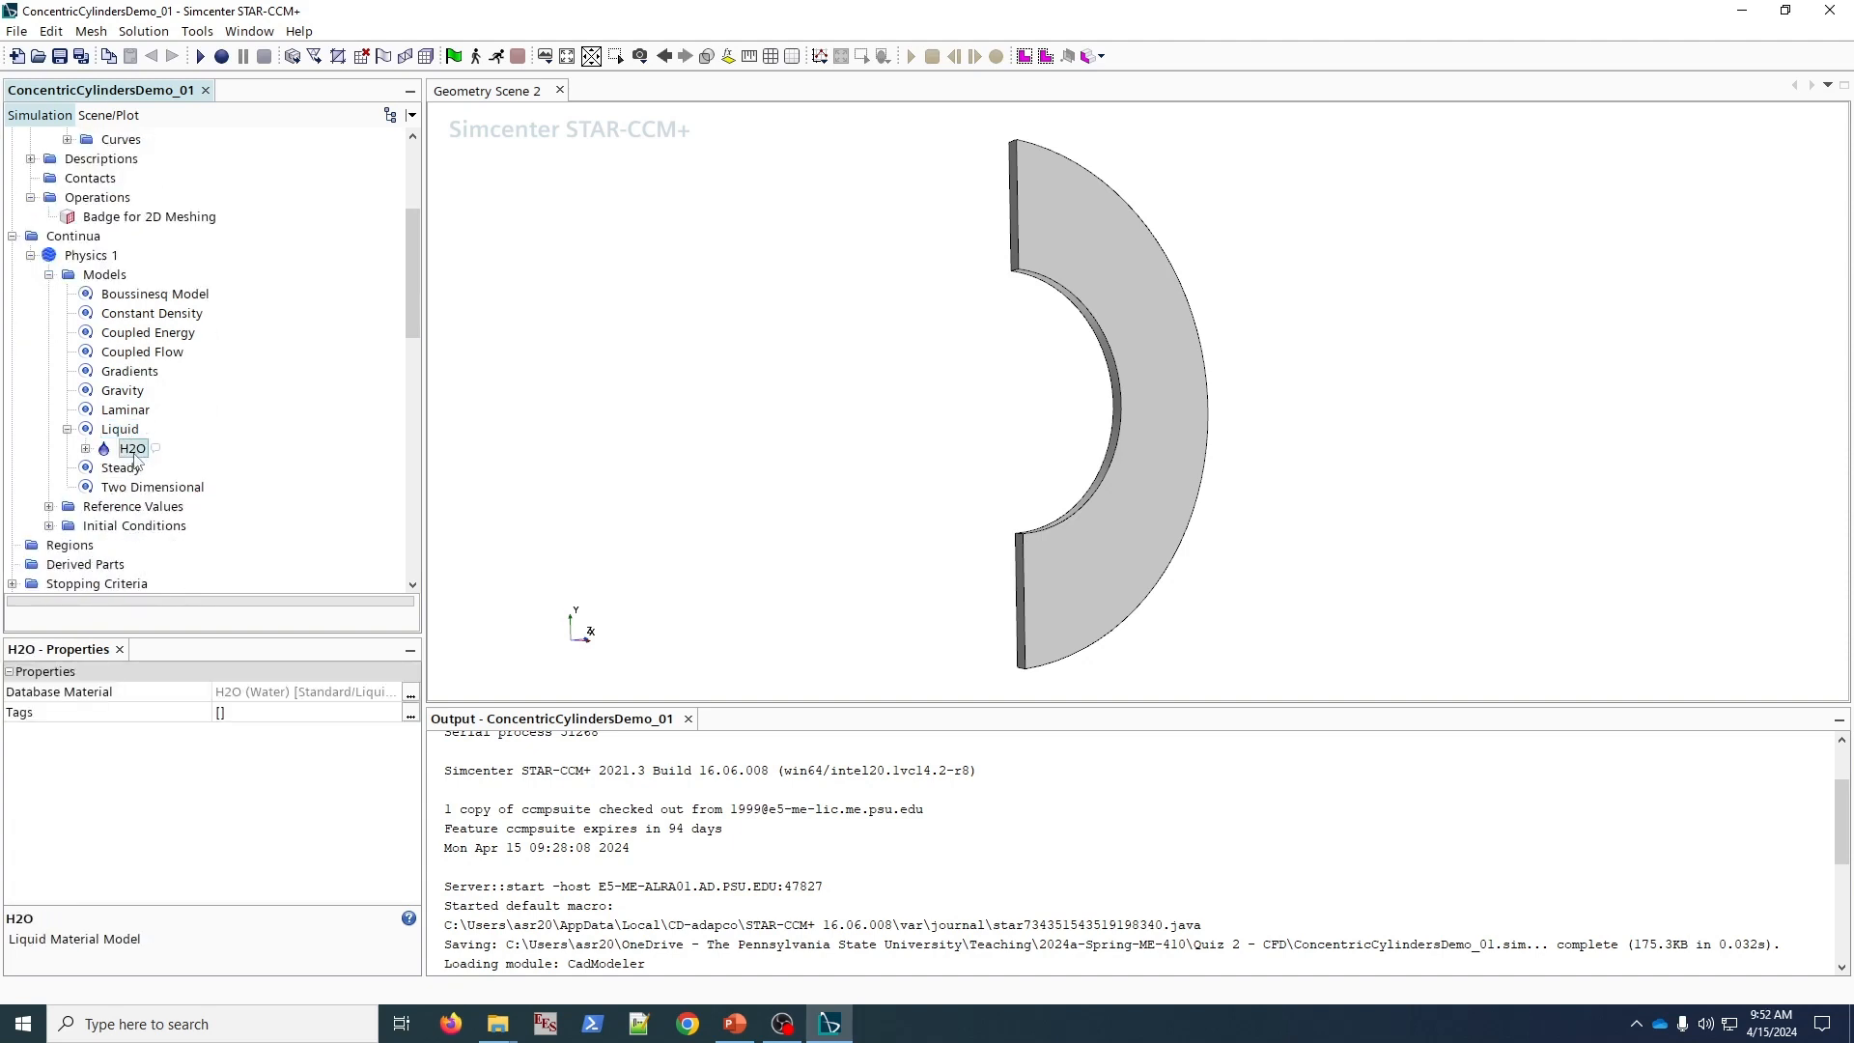
# - Expand the H2O liquid's material properties to list its individual property entries
pyautogui.doubleClick(133, 452)
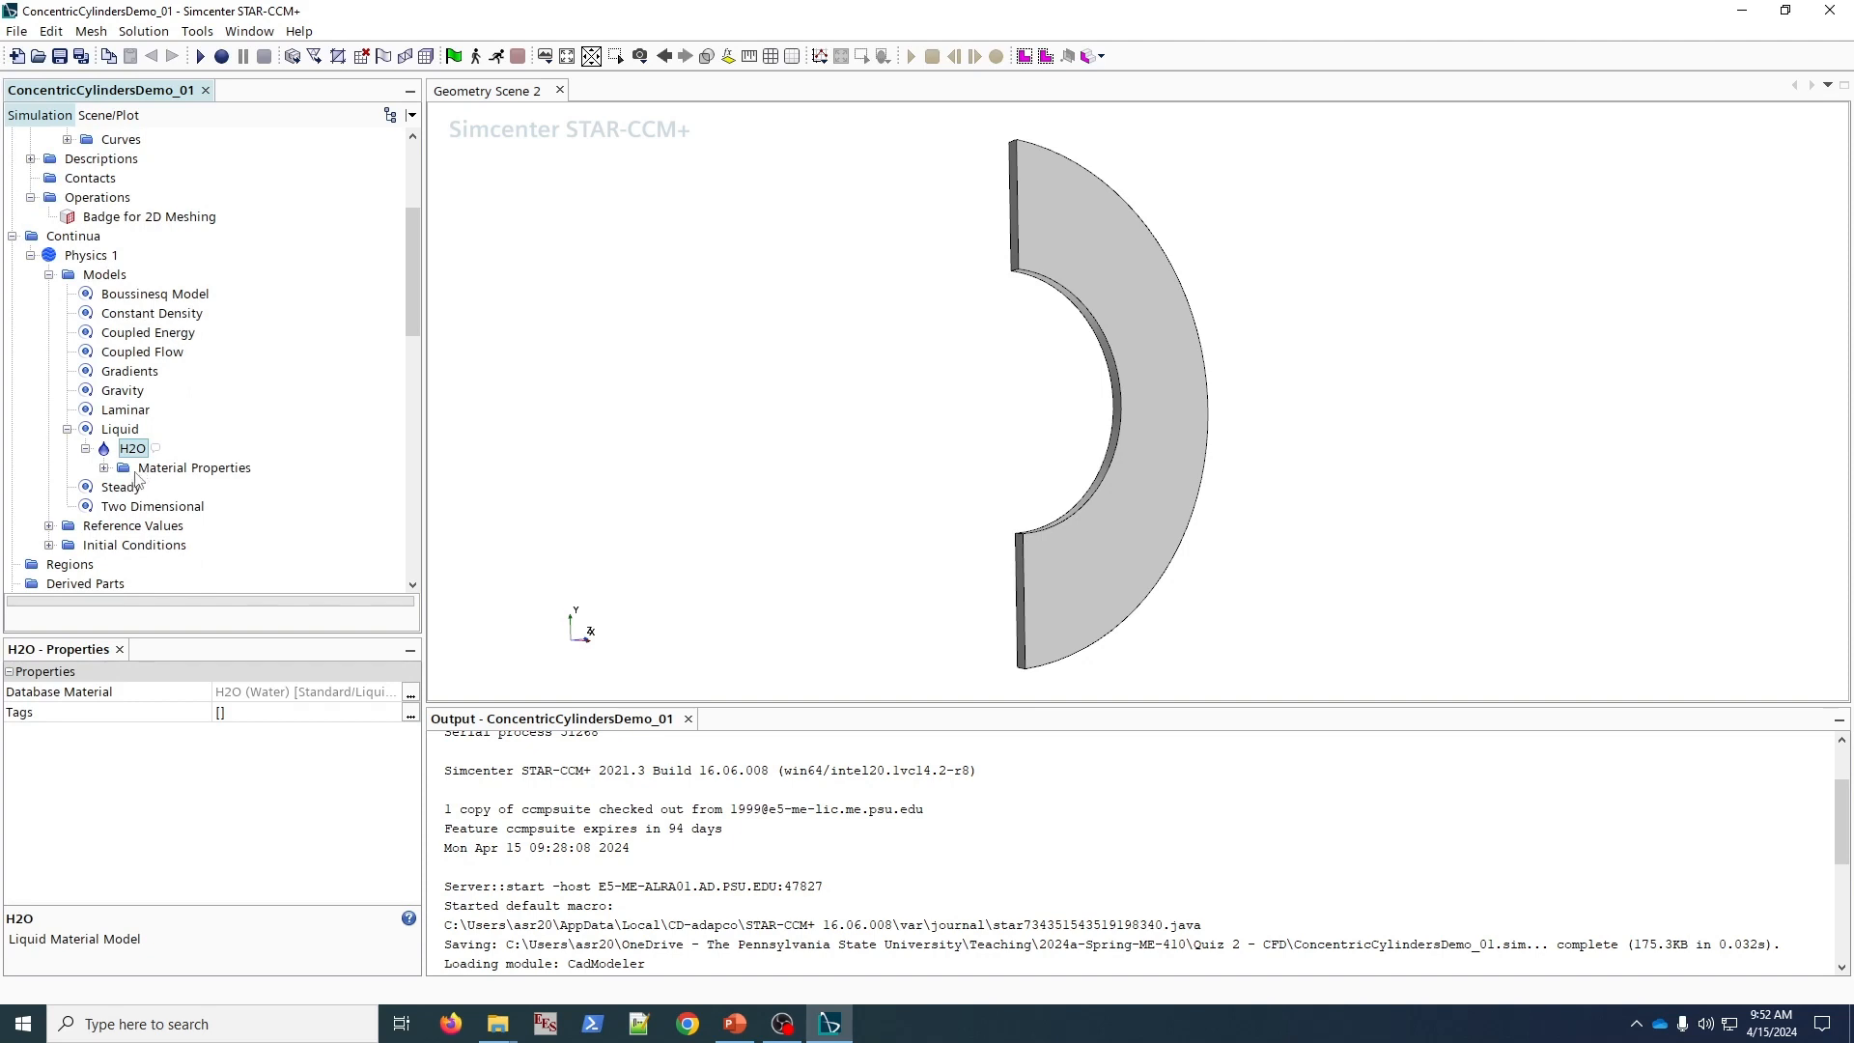
pyautogui.click(139, 471)
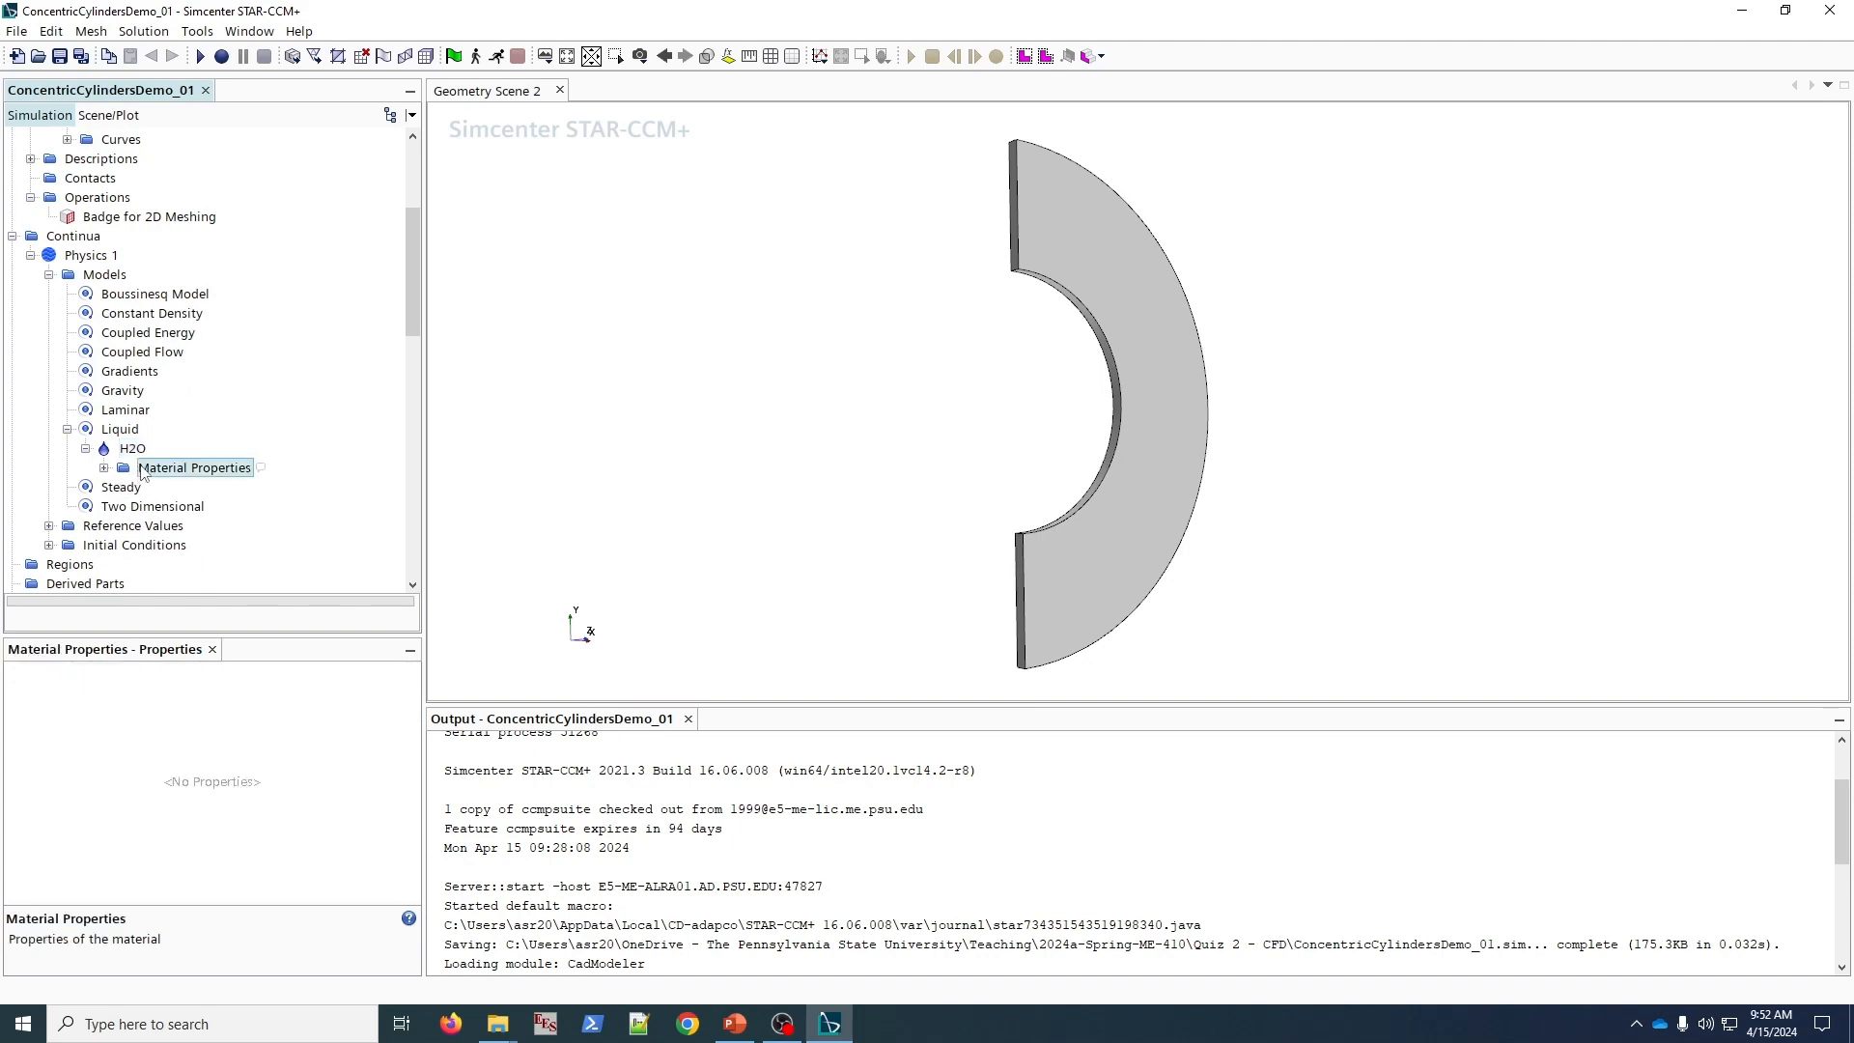
pyautogui.doubleClick(141, 471)
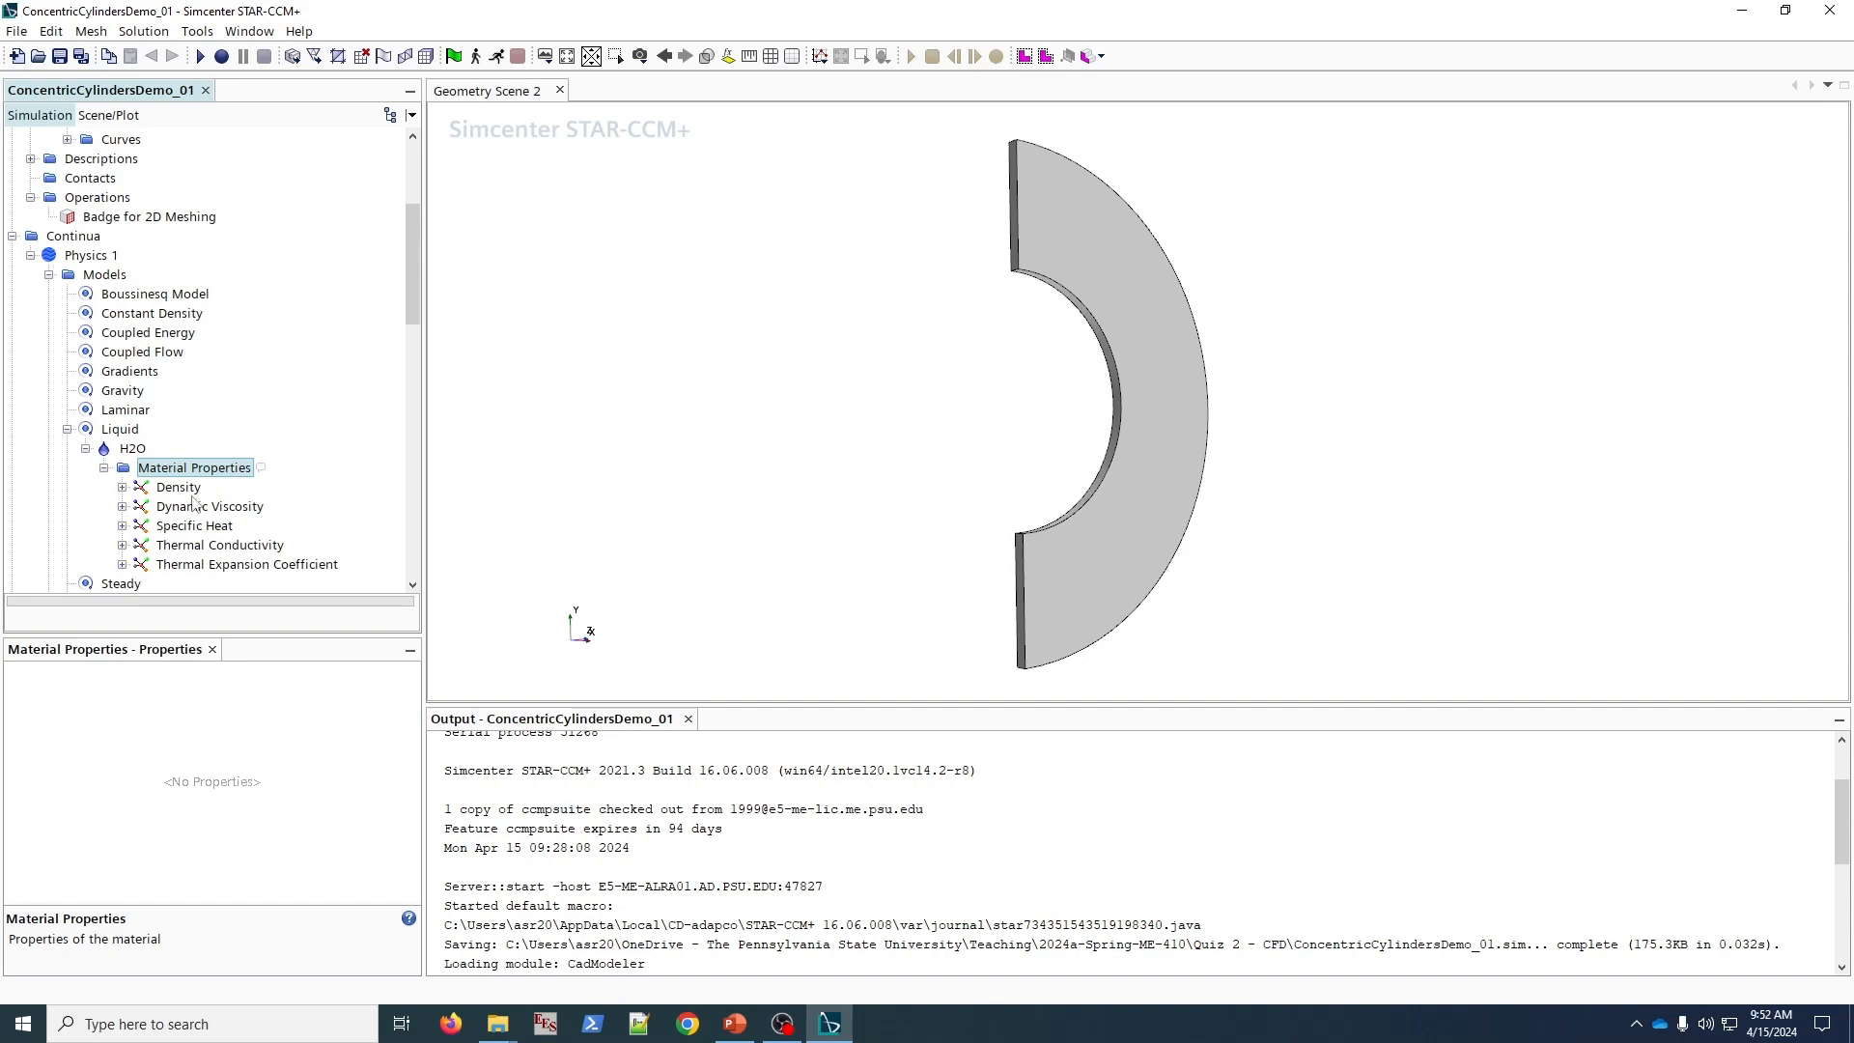
# - Switch to Engineering Equation Solver and enter T_H = 350 [K], T_C = 300 [K] and T_f = (T_H + T_C)/2
pyautogui.click(546, 1025)
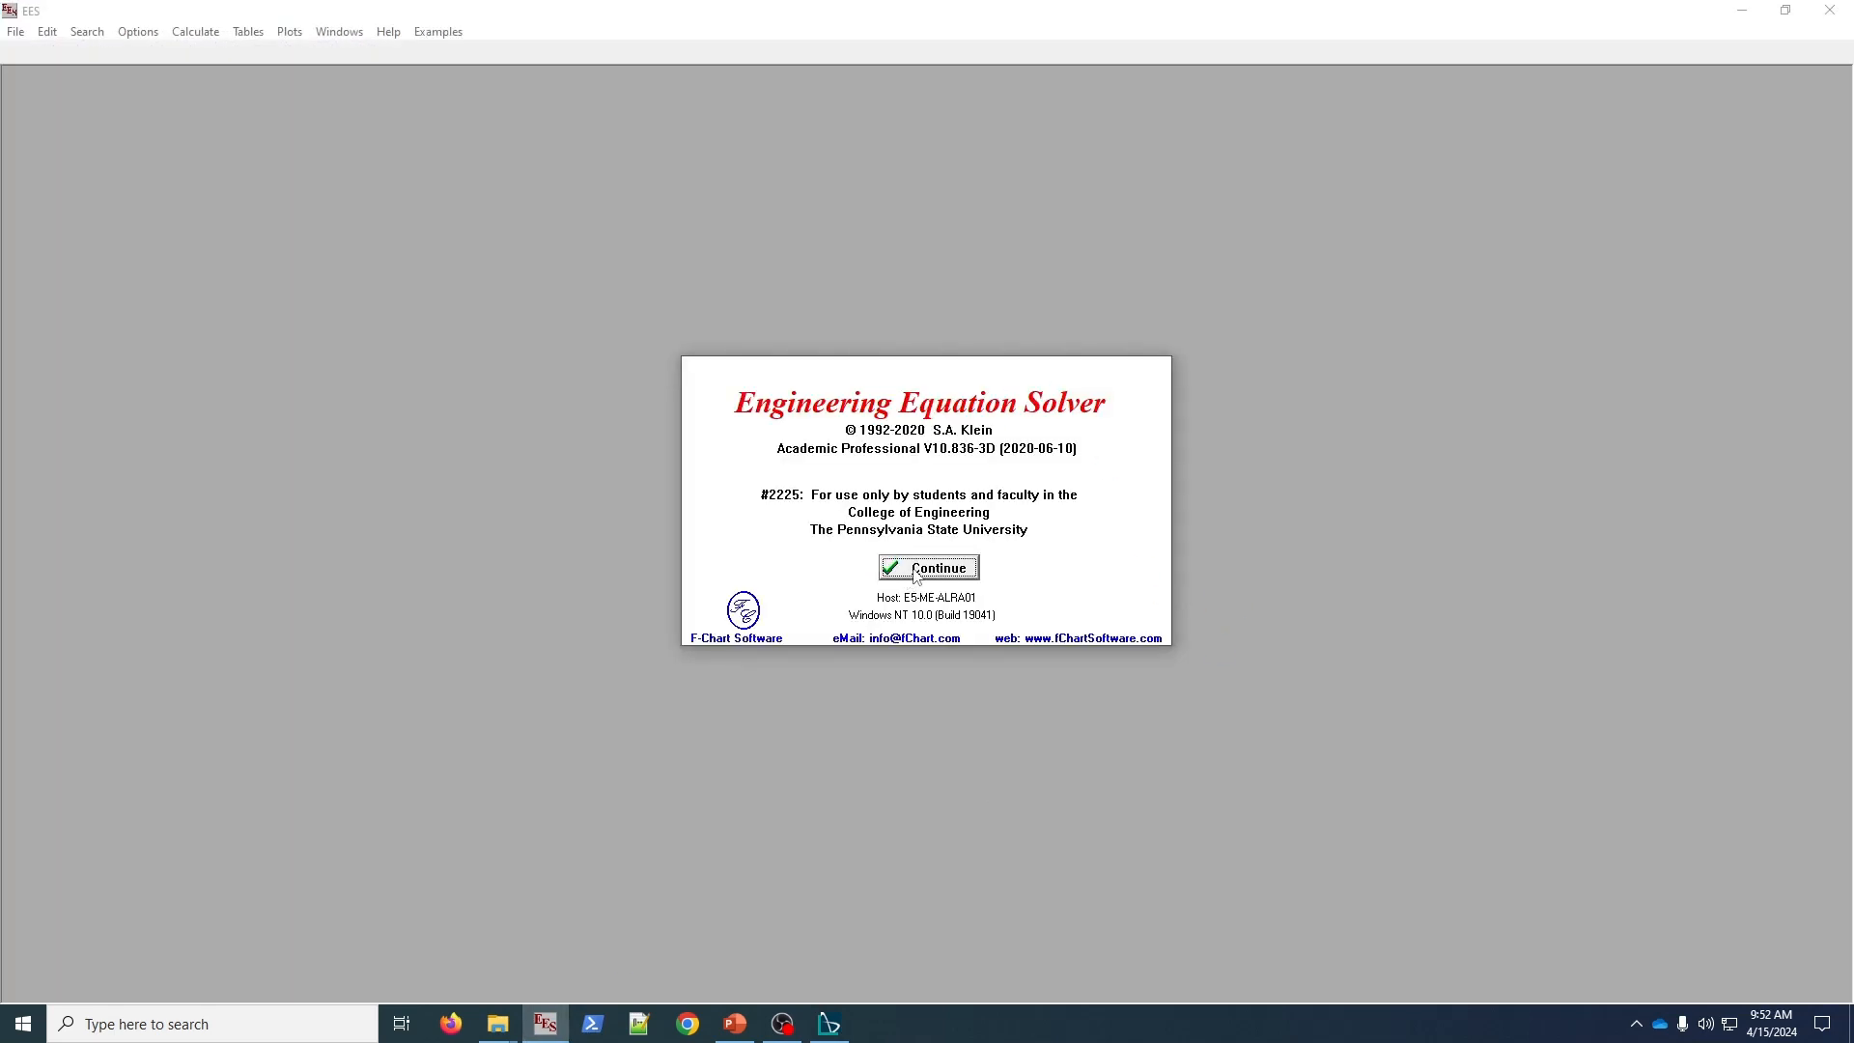
pyautogui.click(926, 567)
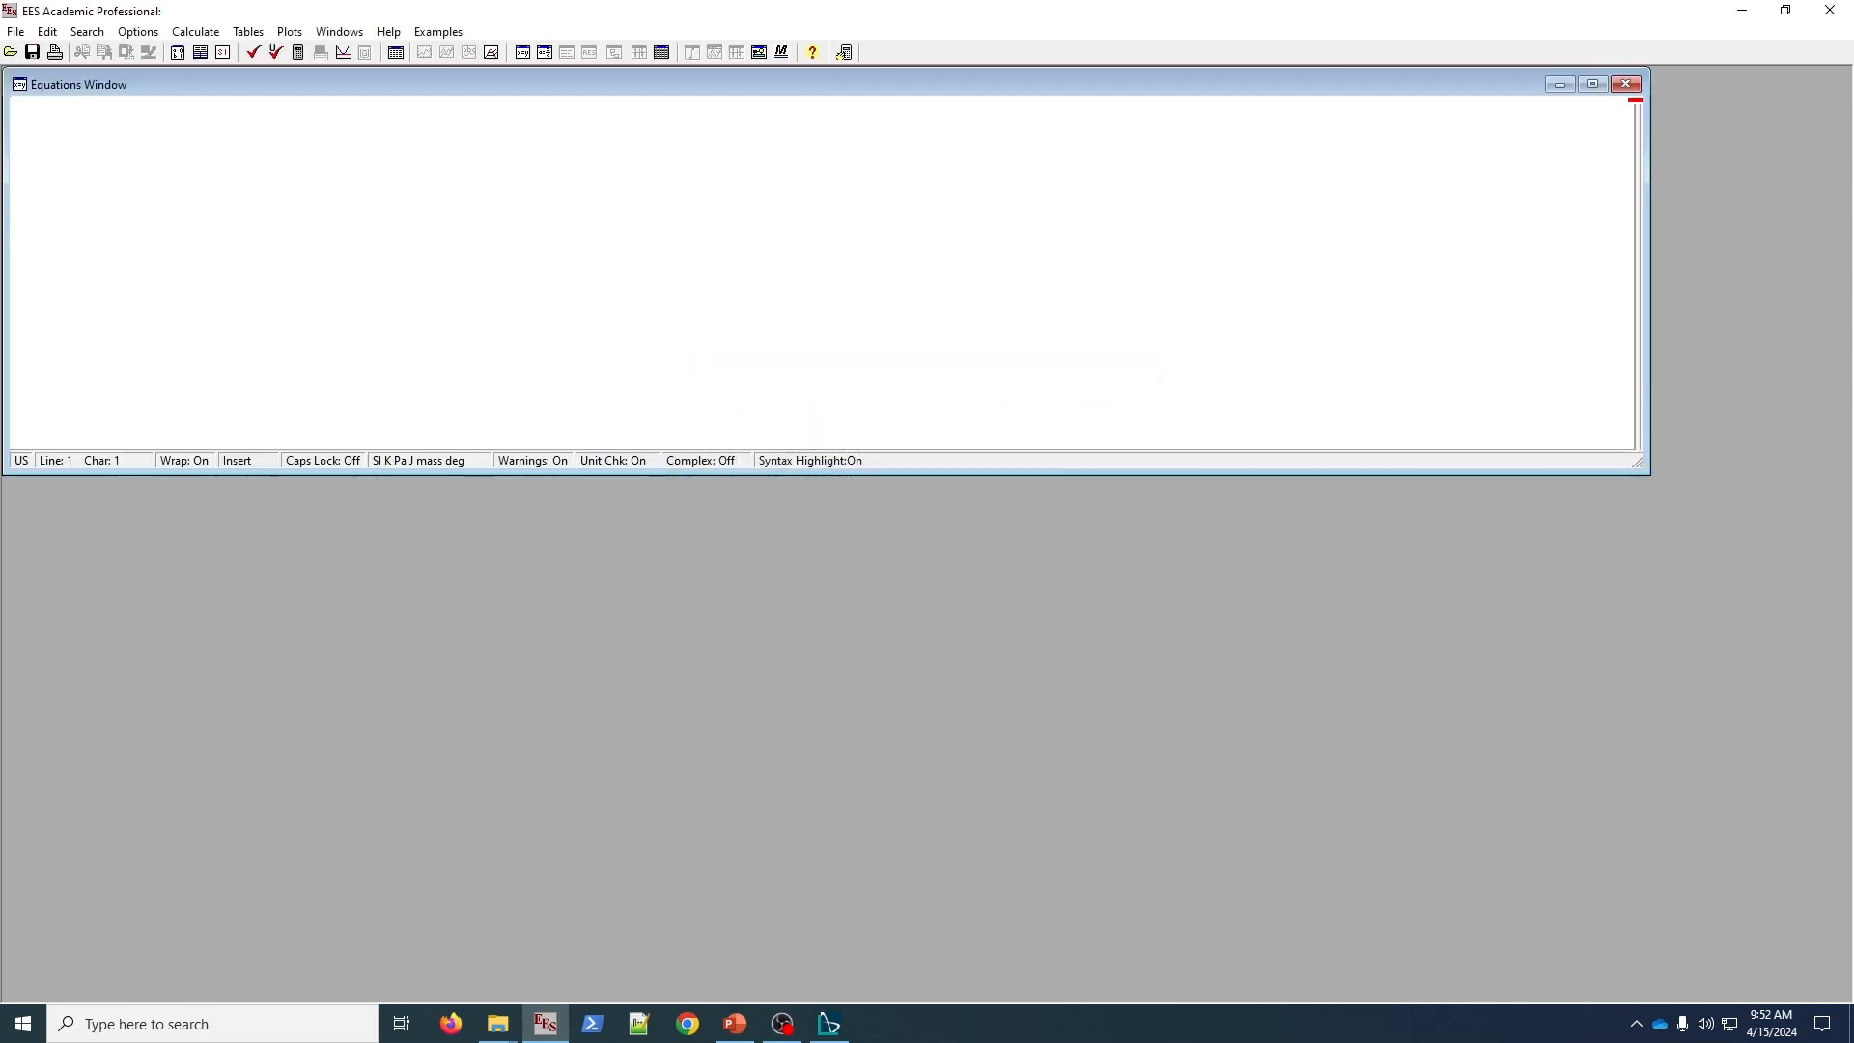
pyautogui.write('350 [K]')
pyautogui.press('Return')
pyautogui.write('T_C = 300 [K] ')
pyautogui.write('T_f = (T_H + T_C)/2  rho = ')
# - Add the density equation rho = Density(water, T=T_f, P=Po#)
pyautogui.write('D')
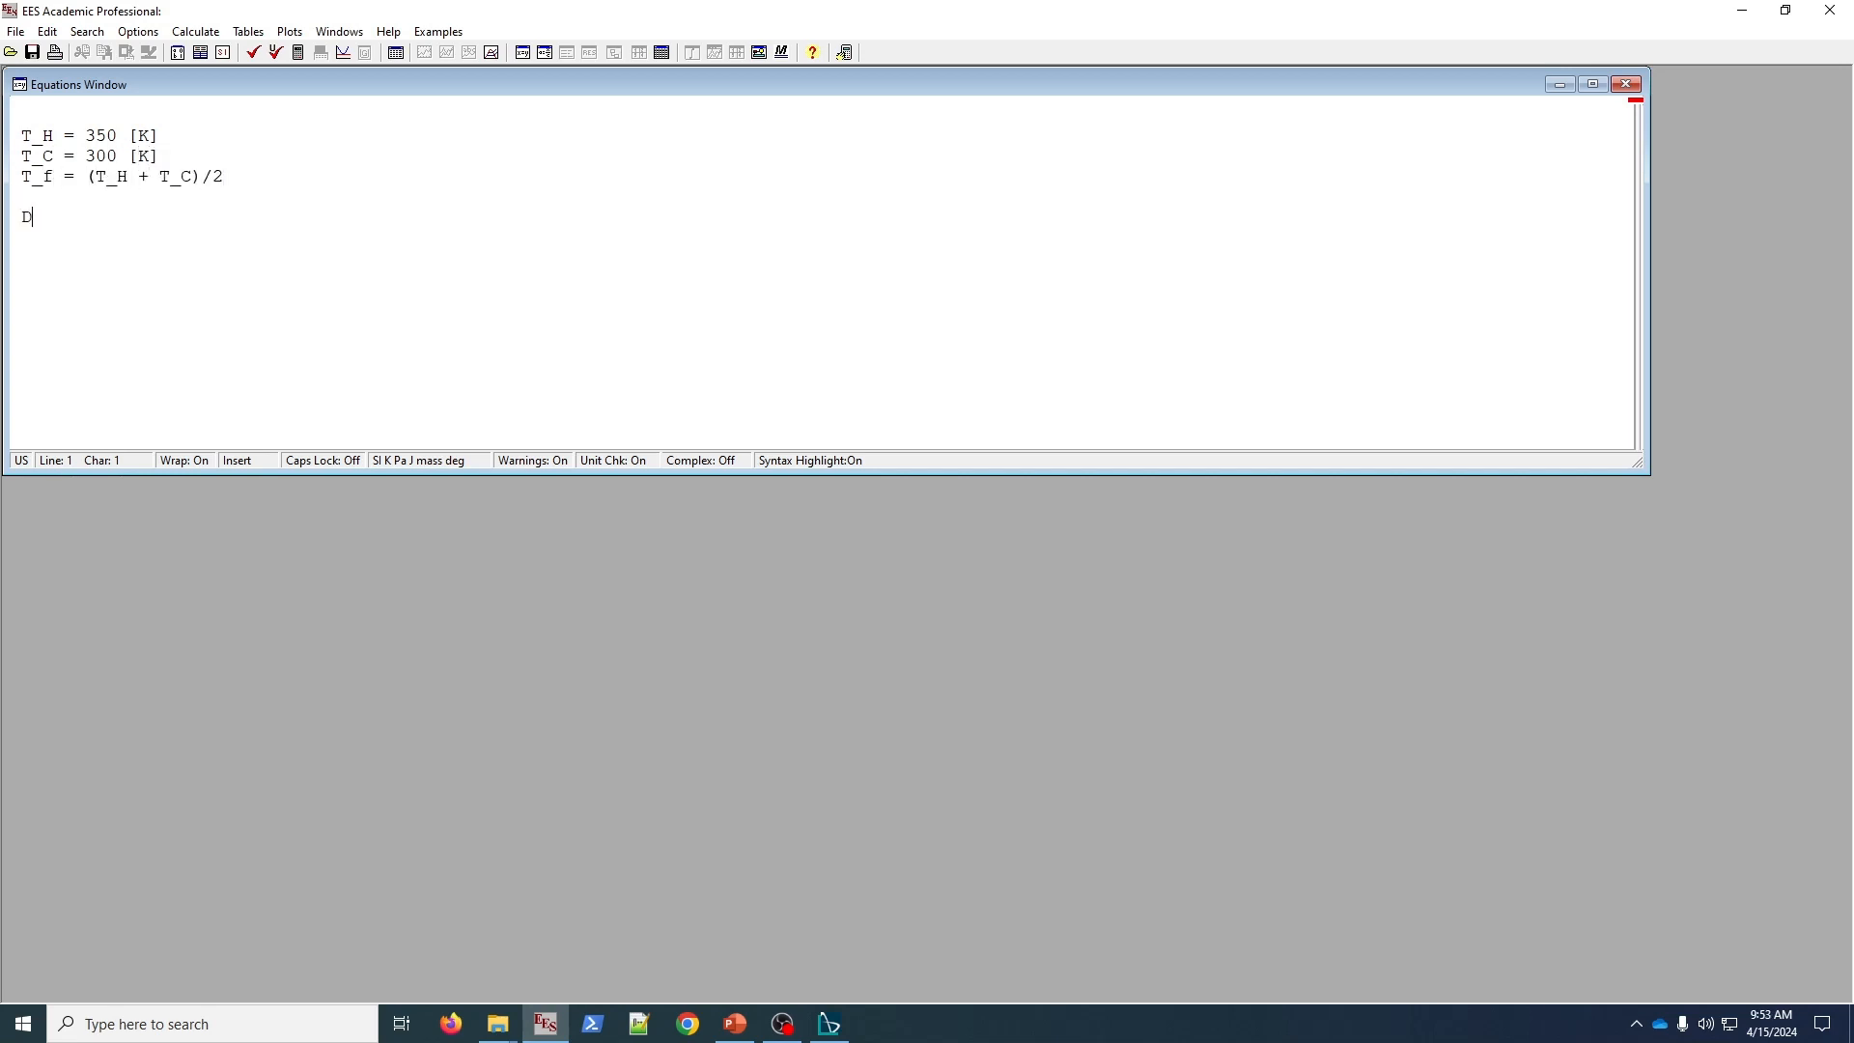
pyautogui.write('ensity')
pyautogui.press('Home')
pyautogui.write('rho =')
pyautogui.press('End')
pyautogui.write('(water, T=T_f, P=Po#)')
# - Copy the density equation to a new line and turn it into mu = Viscosity(water, T=T_f, P=Po#)
pyautogui.hotkey('shift', 'Home')
pyautogui.hotkey('ctrl', 'c')
pyautogui.press('End')
pyautogui.press('Return')
pyautogui.hotkey('ctrl', 'v')
pyautogui.press('Home')
pyautogui.hotkey('shift', 'Right')
pyautogui.hotkey('shift', 'Right')
pyautogui.hotkey('shift', 'Right')
pyautogui.write('mu')
pyautogui.press('Right')
pyautogui.press('Right')
pyautogui.press('Right')
pyautogui.hotkey('shift', 'Right')
pyautogui.hotkey('shift', 'Right')
pyautogui.hotkey('shift', 'Right')
pyautogui.write('Viscosity(water, T=T_f, P=Po#) ')
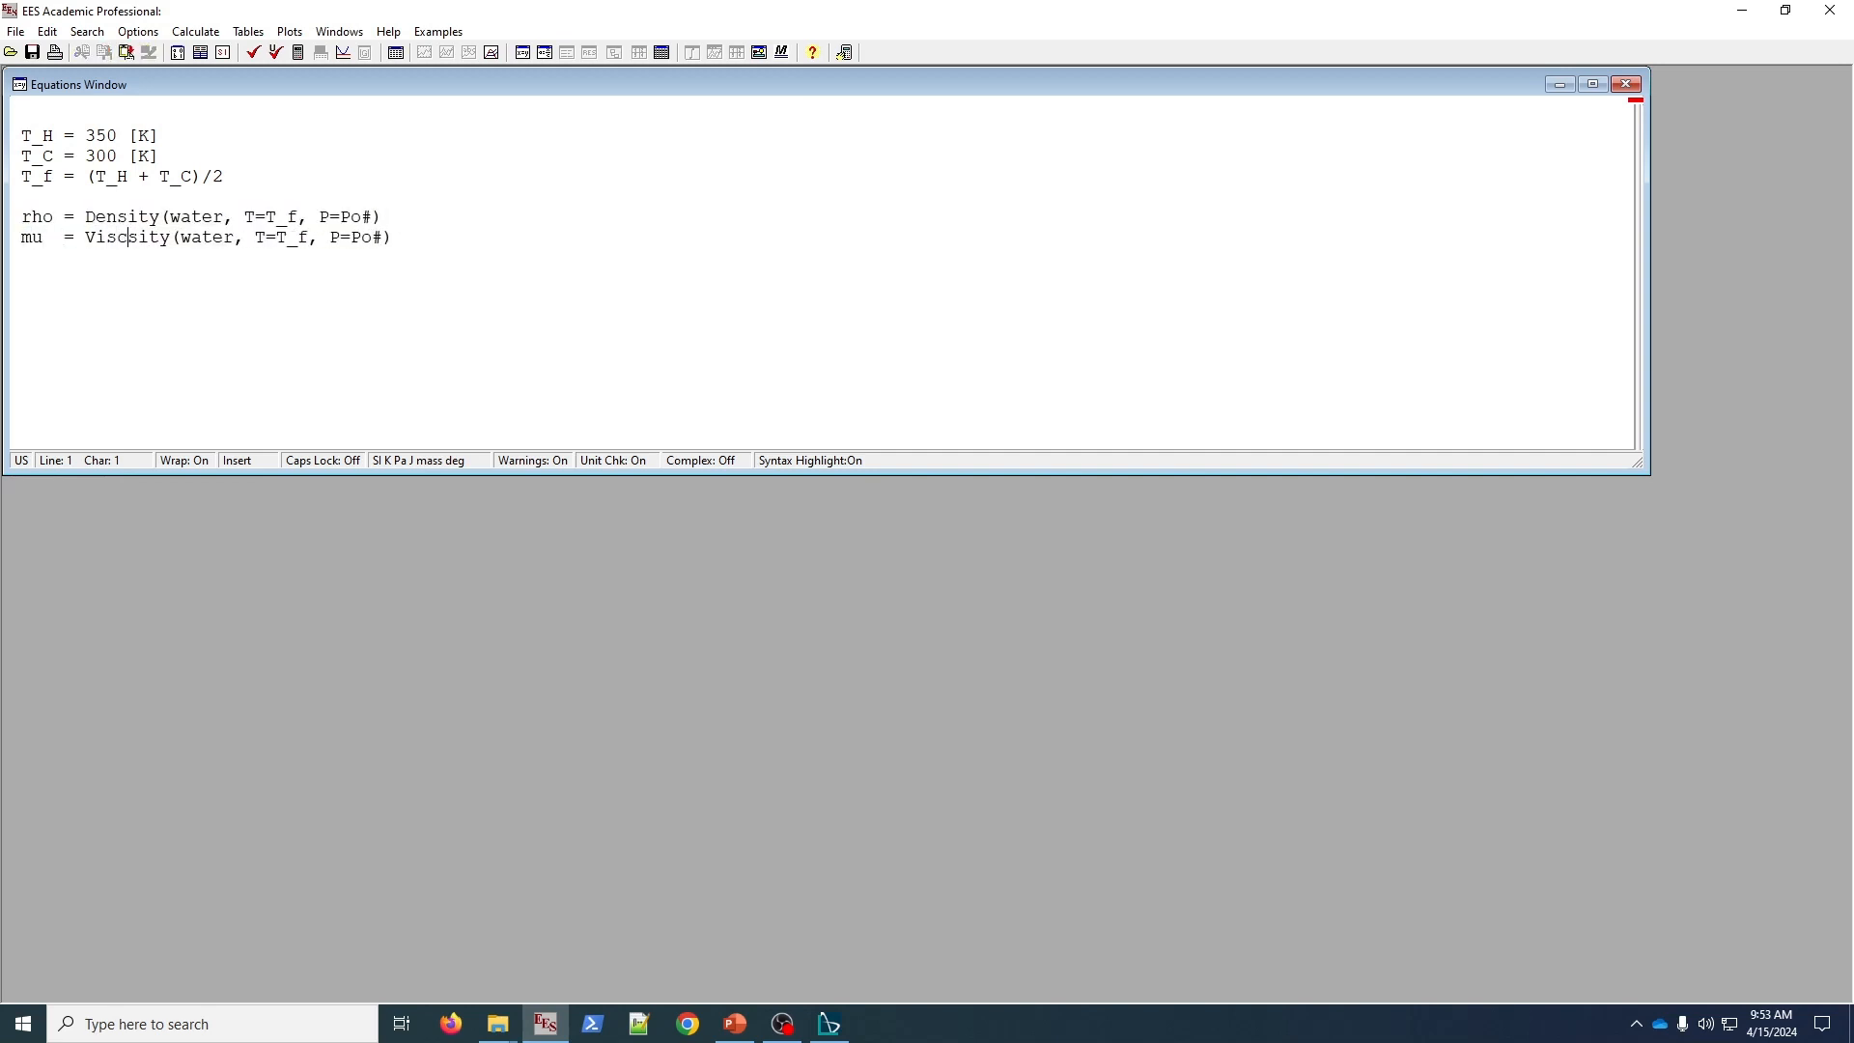
# - Add equations for k with Conductivity, cp with cp and beta with VolExpCoef, each for Water at T=T_f, P=Po#
pyautogui.write('k   = Conductivity(Water, T=T_f, P=Po#)')
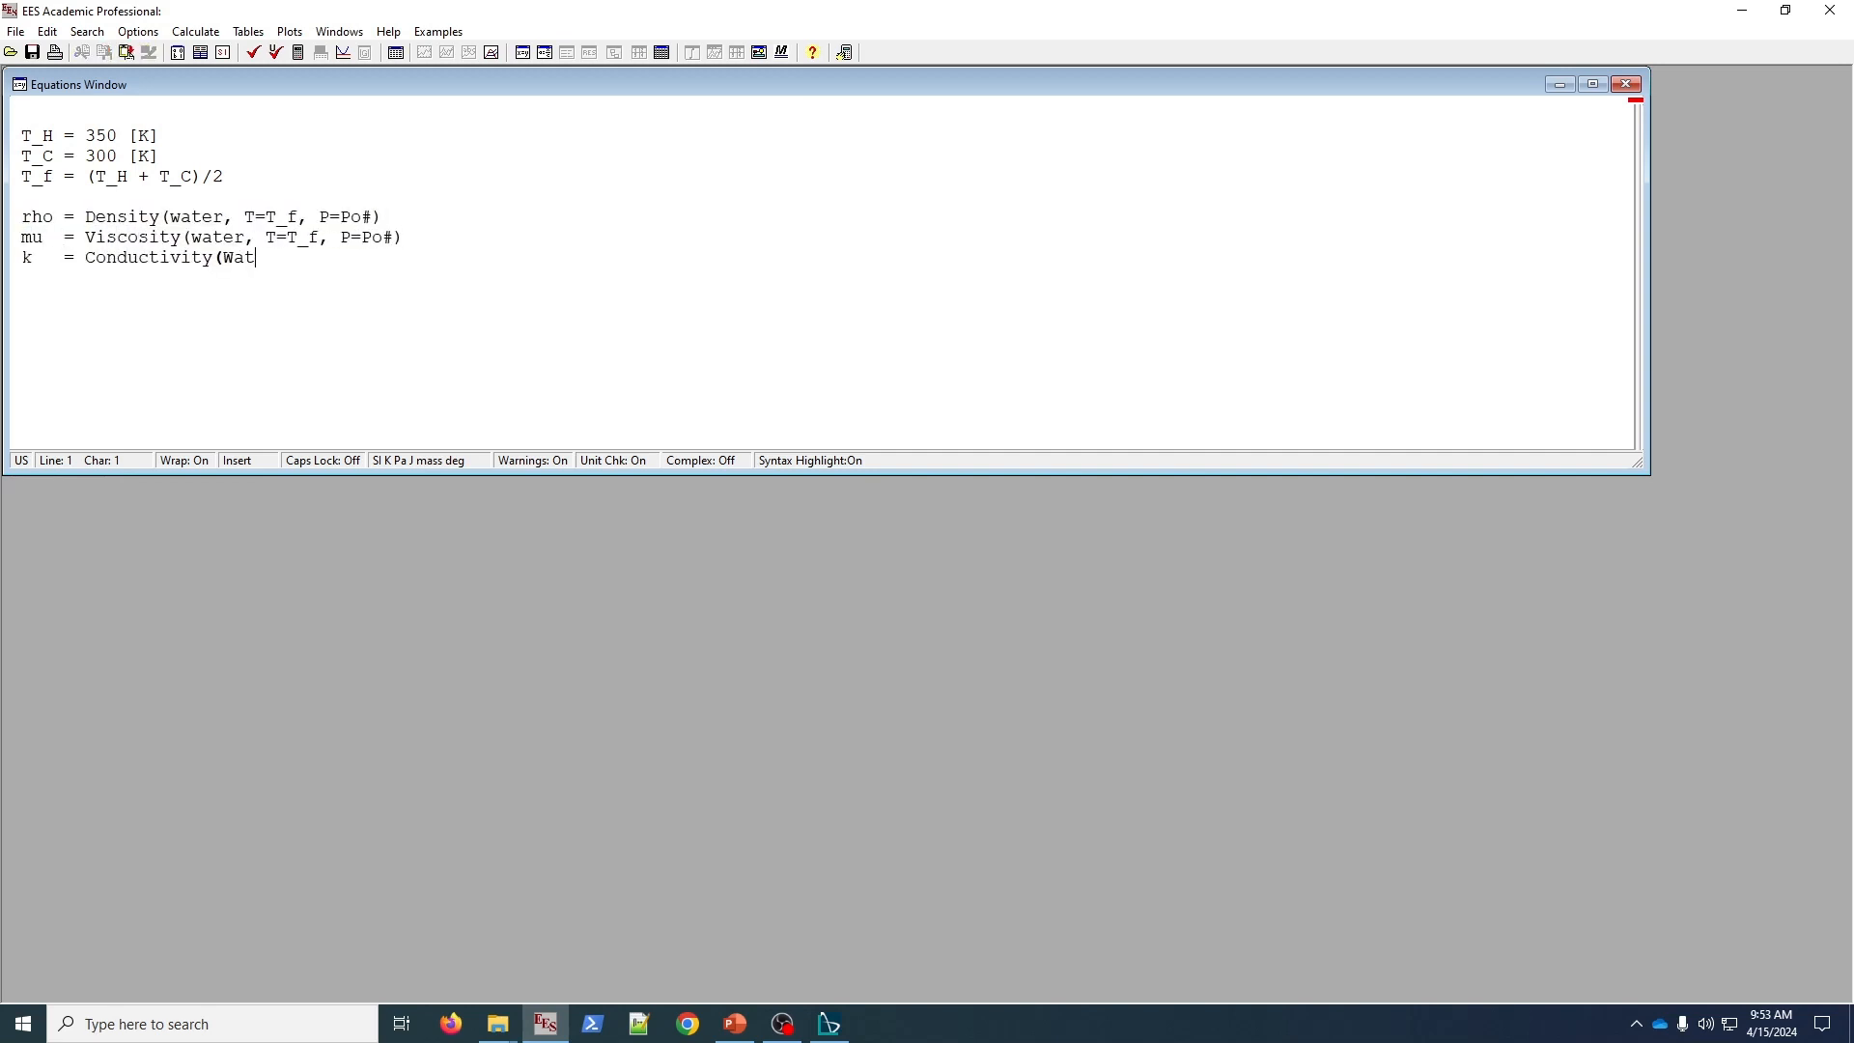
pyautogui.press('Return')
pyautogui.write('cp =')
pyautogui.press('Left')
pyautogui.press('End')
pyautogui.write('cp(Water, T=T_f, P')
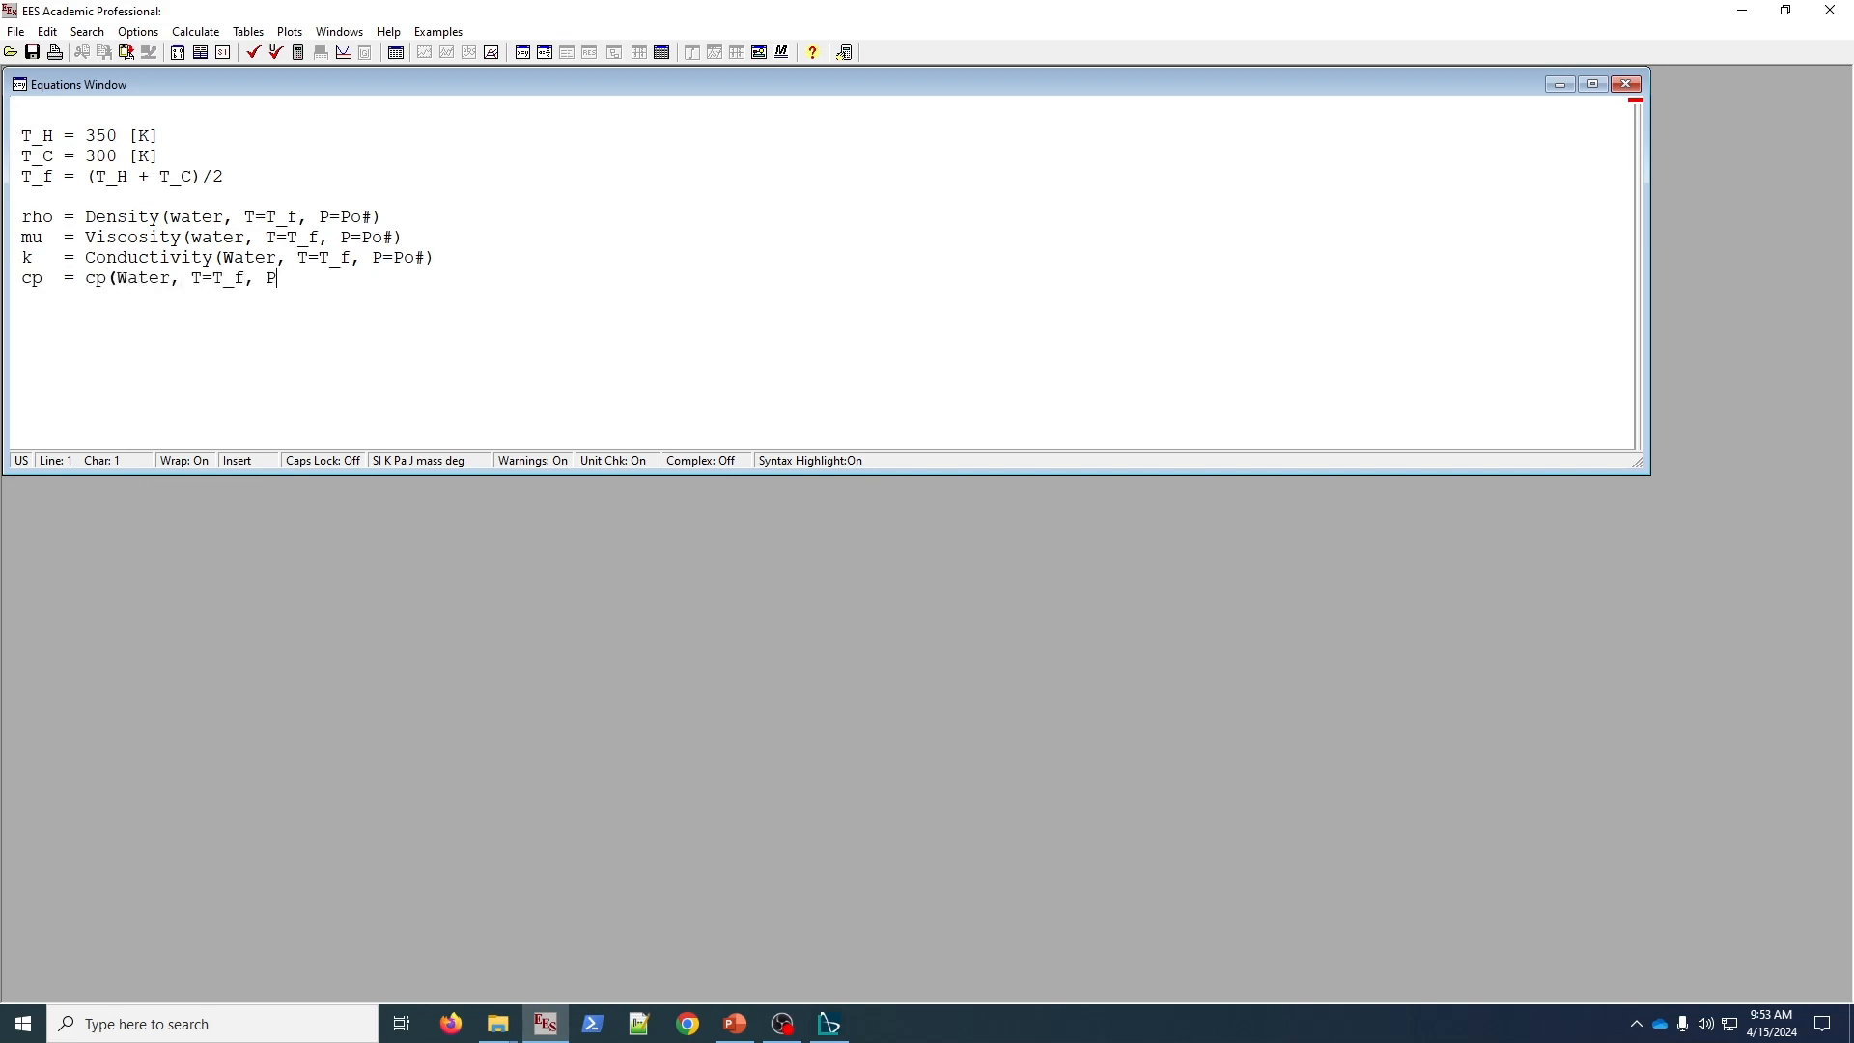
pyautogui.write('=Po#_beta = VolExpCoef(Water, T=T_f, P=Po#)')
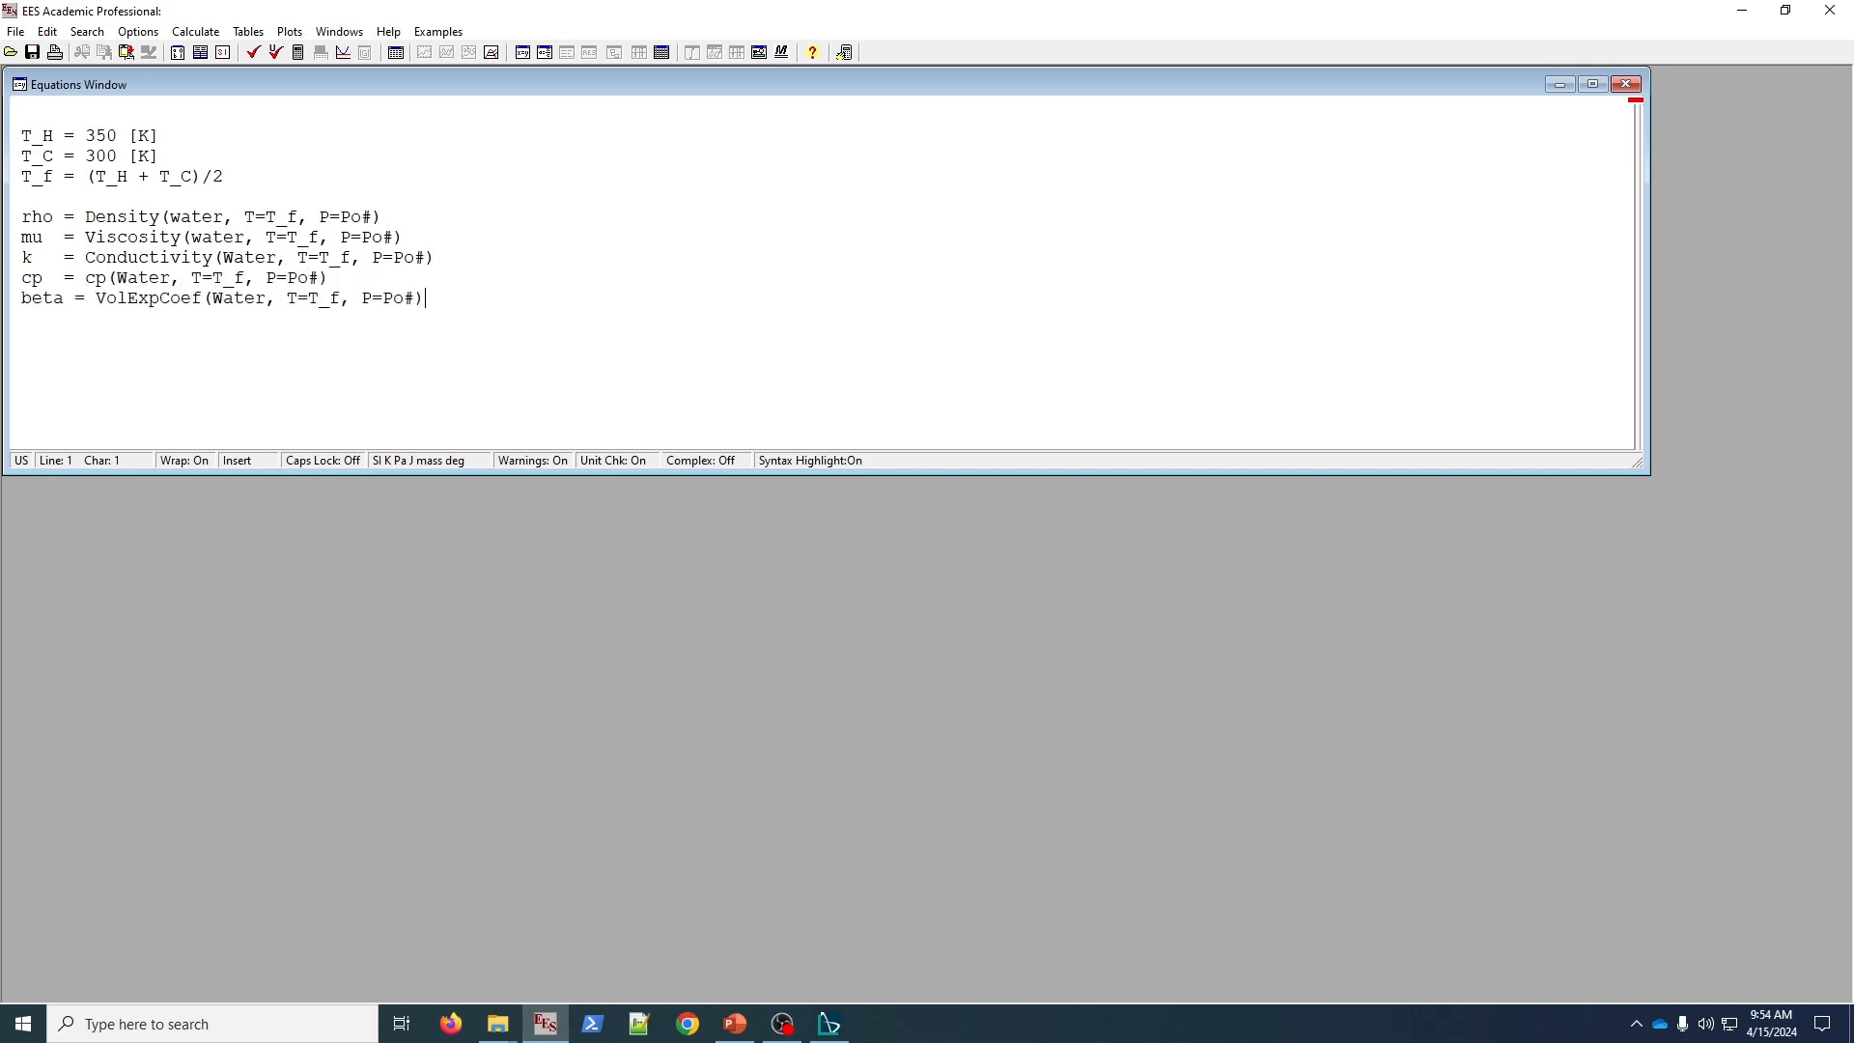
# - Solve the equations and assign the units 1/K to beta and J/kg-K to cp
pyautogui.press('F2')
pyautogui.doubleClick(159, 218)
pyautogui.write('1/K')
pyautogui.press('Return')
pyautogui.doubleClick(368, 222)
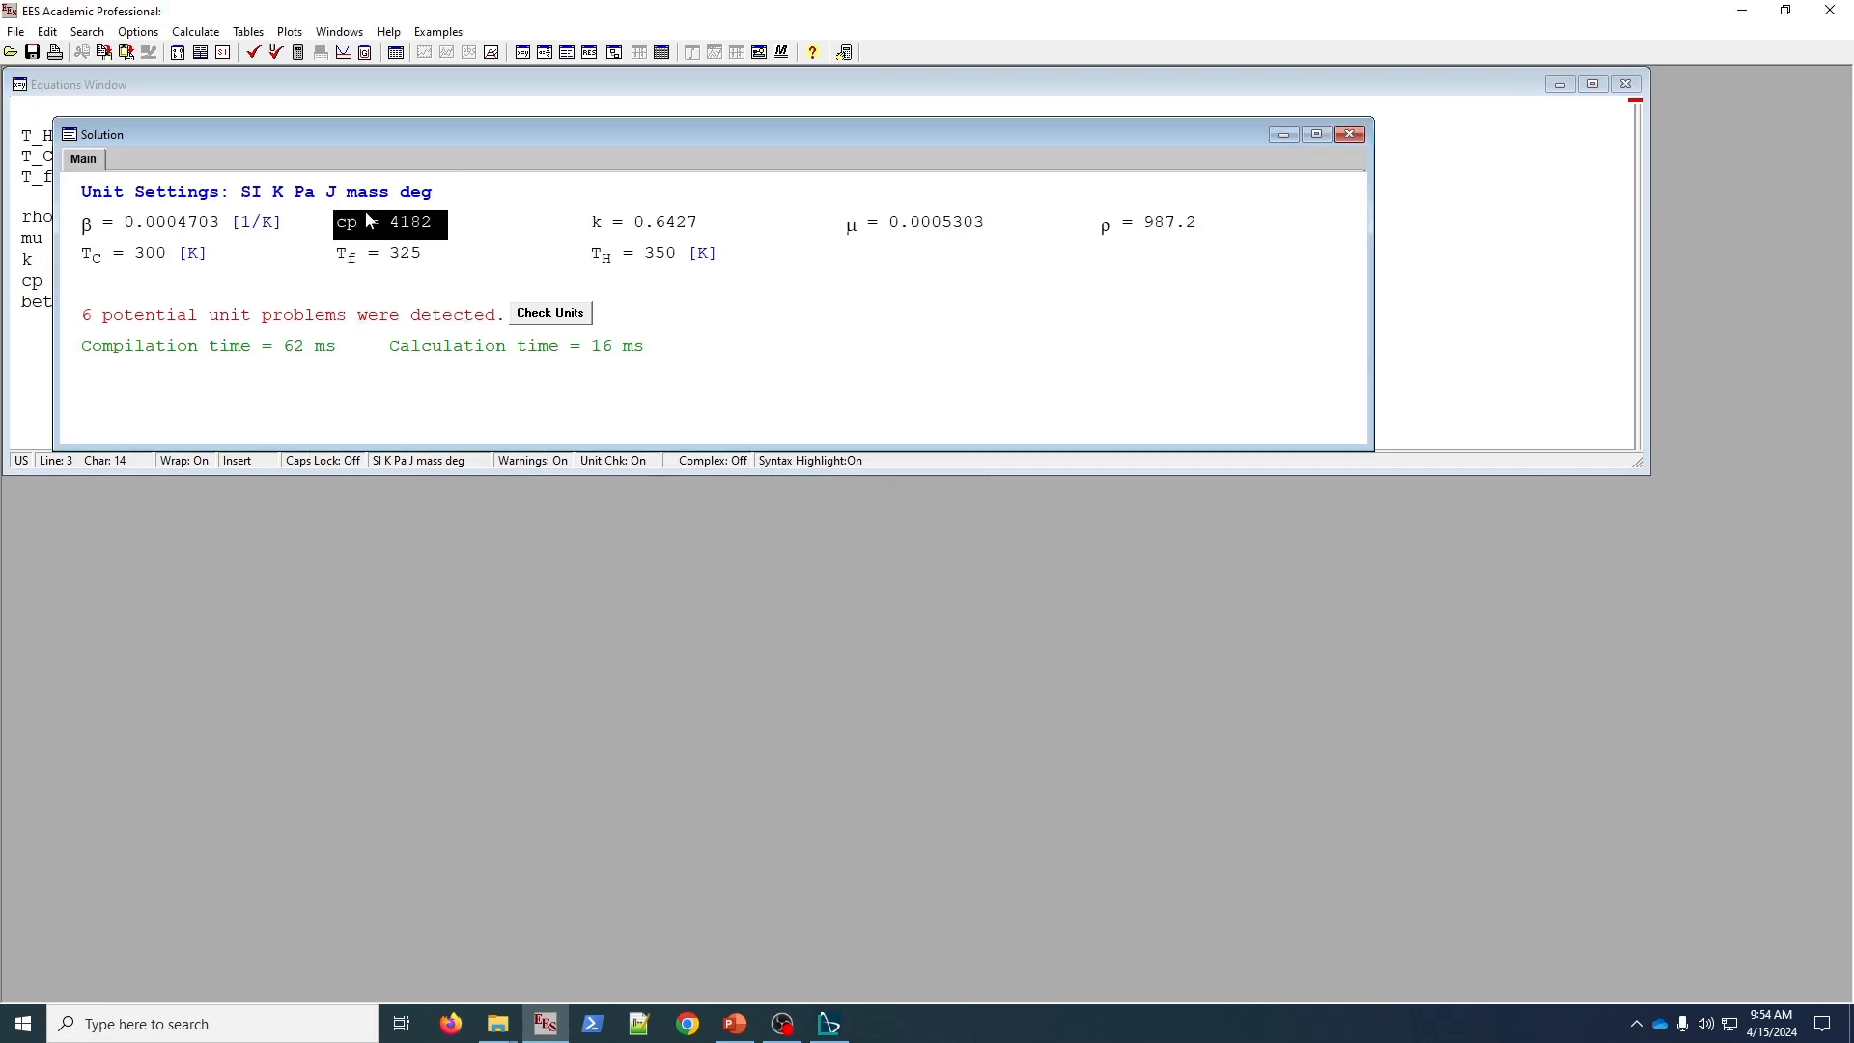
pyautogui.write('J/kg-K')
pyautogui.press('Return')
# - Assign the units W/m-K to k and kg/m-s to mu in the solution
pyautogui.doubleClick(649, 223)
pyautogui.write('W/m-K')
pyautogui.press('Return')
pyautogui.doubleClick(918, 223)
pyautogui.write('kg/m-s')
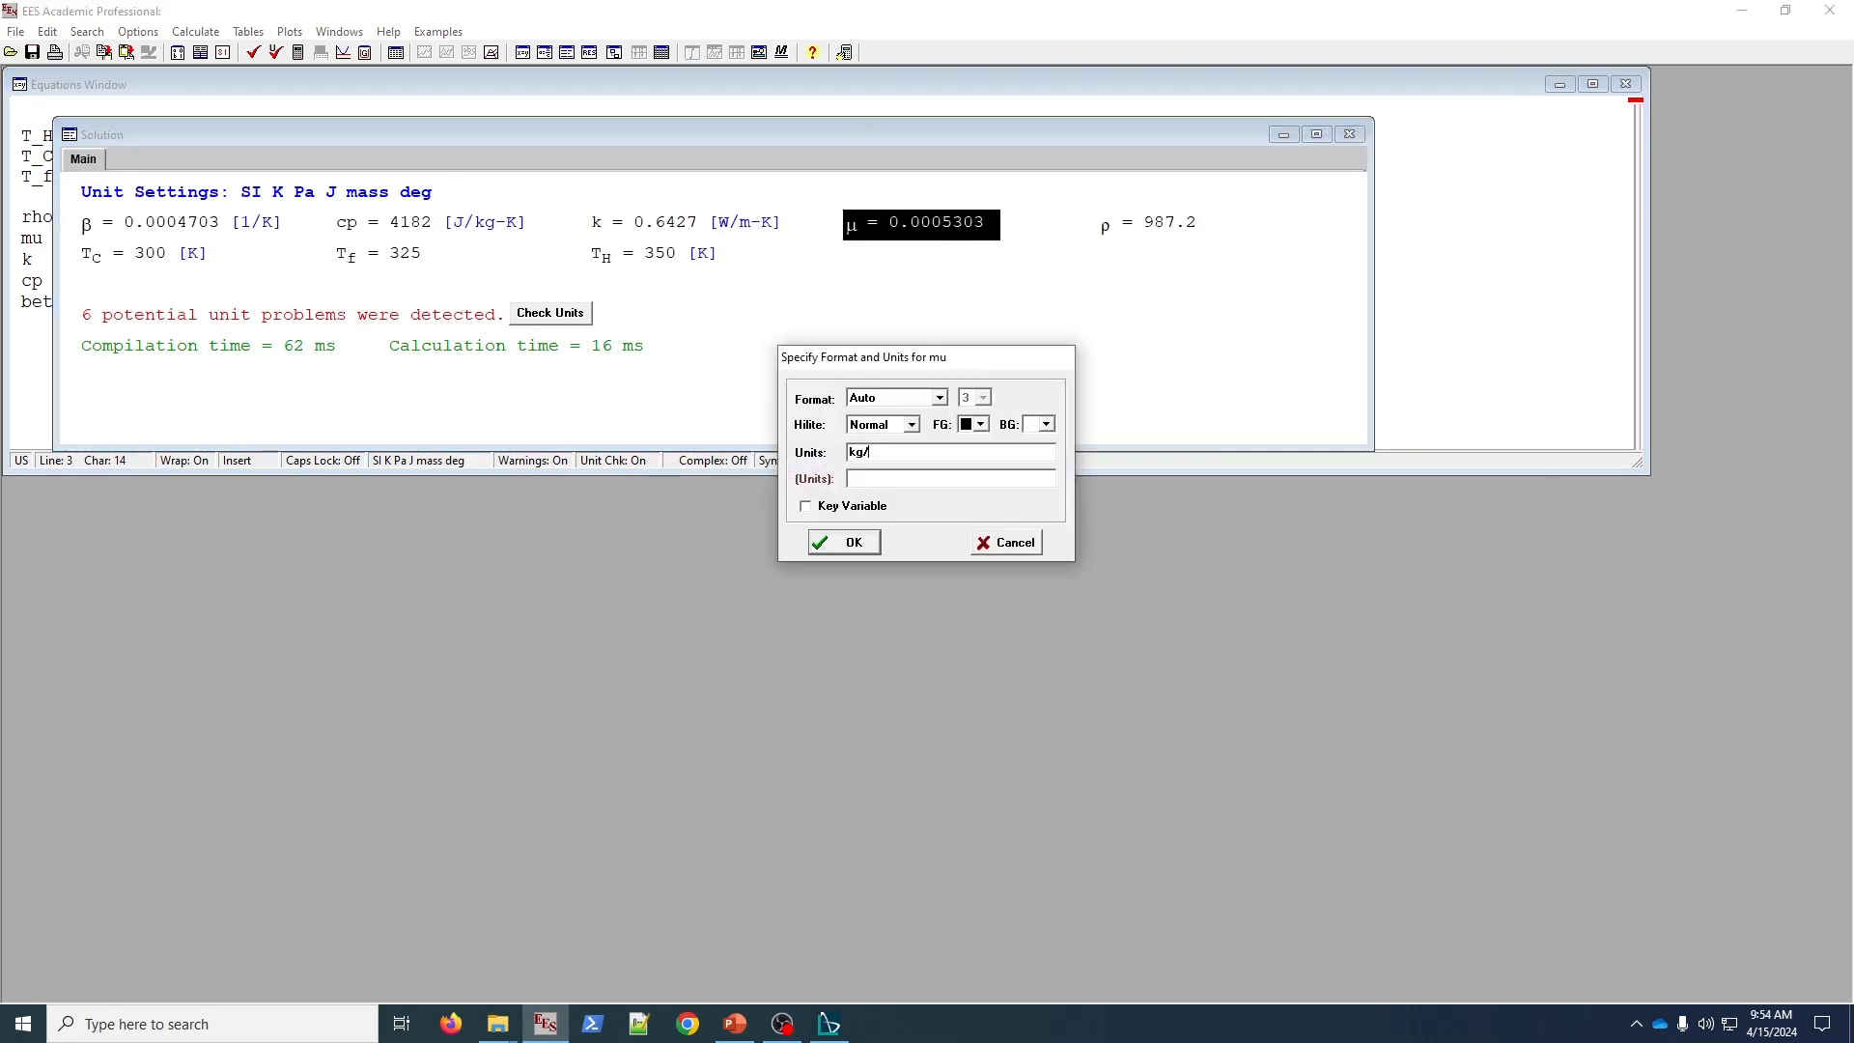
pyautogui.press('Return')
# - Assign the units kg/m^3 to rho and K to T_f, and maximize the solution window
pyautogui.doubleClick(1149, 223)
pyautogui.write('kg/m^3')
pyautogui.press('Return')
pyautogui.doubleClick(368, 249)
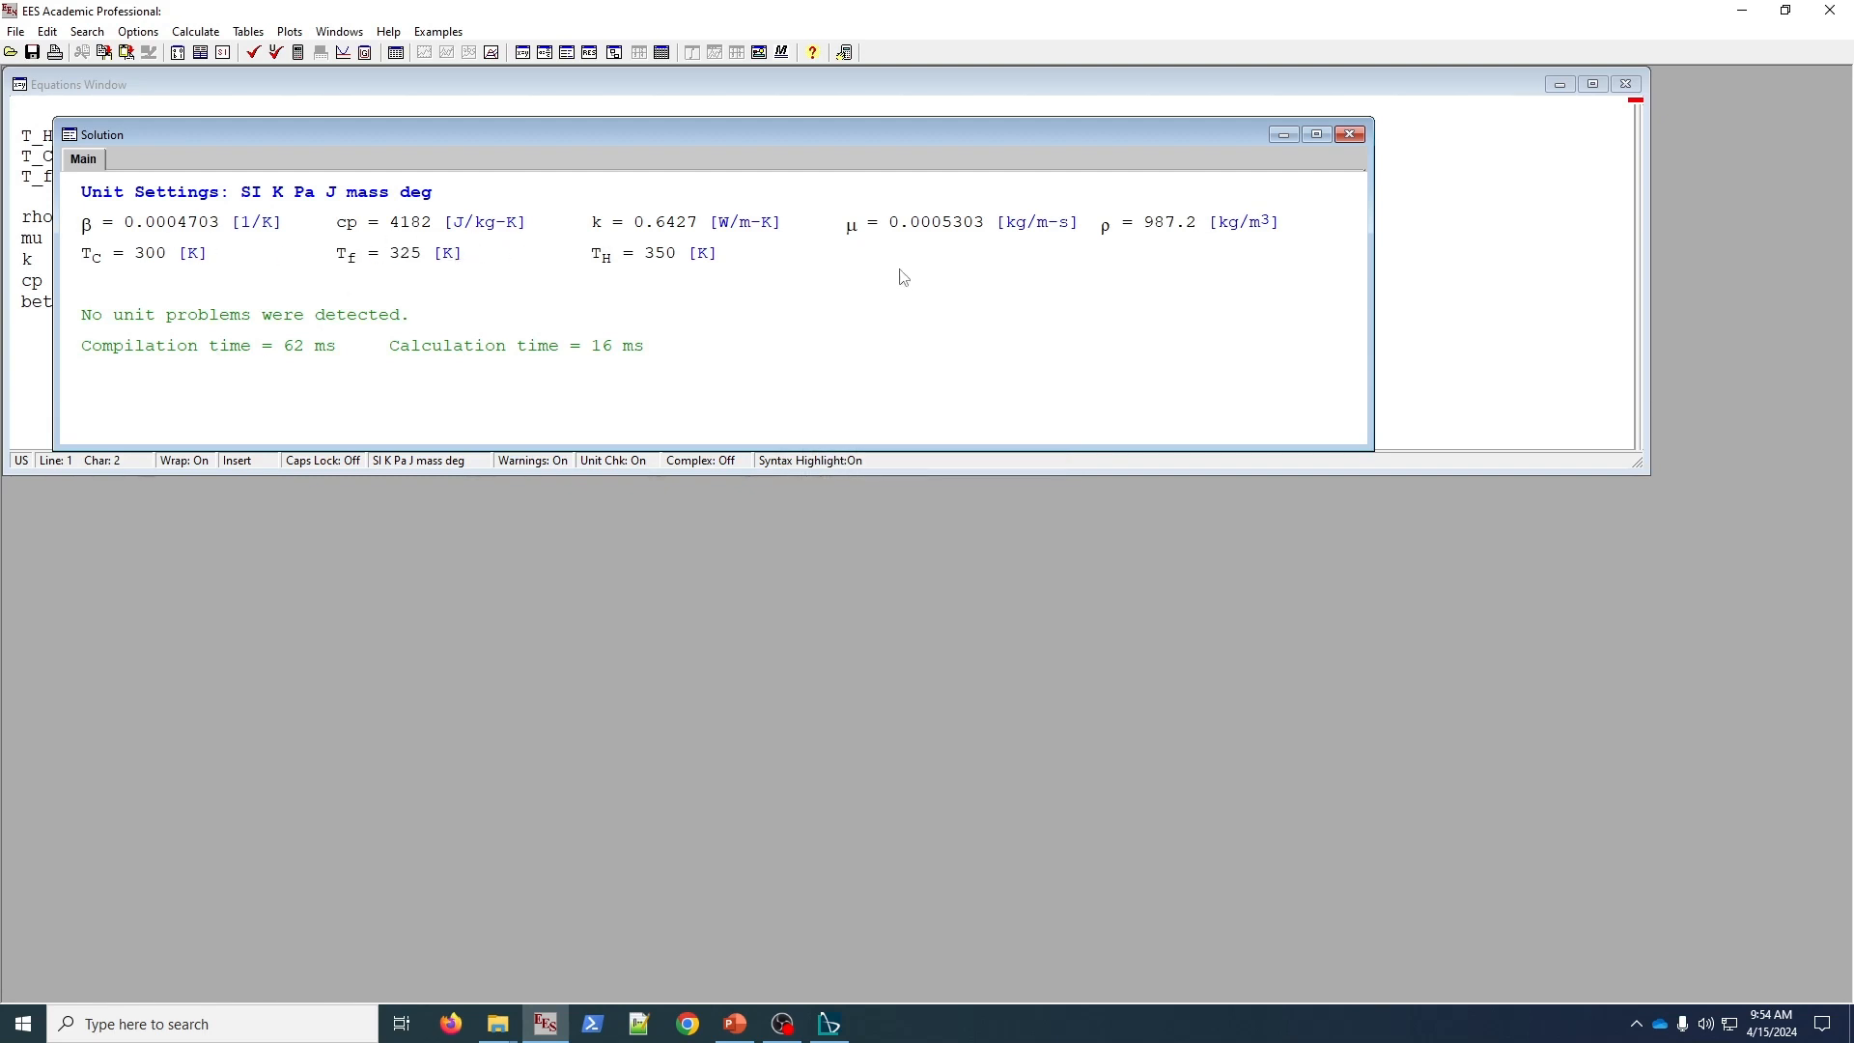
pyautogui.doubleClick(593, 134)
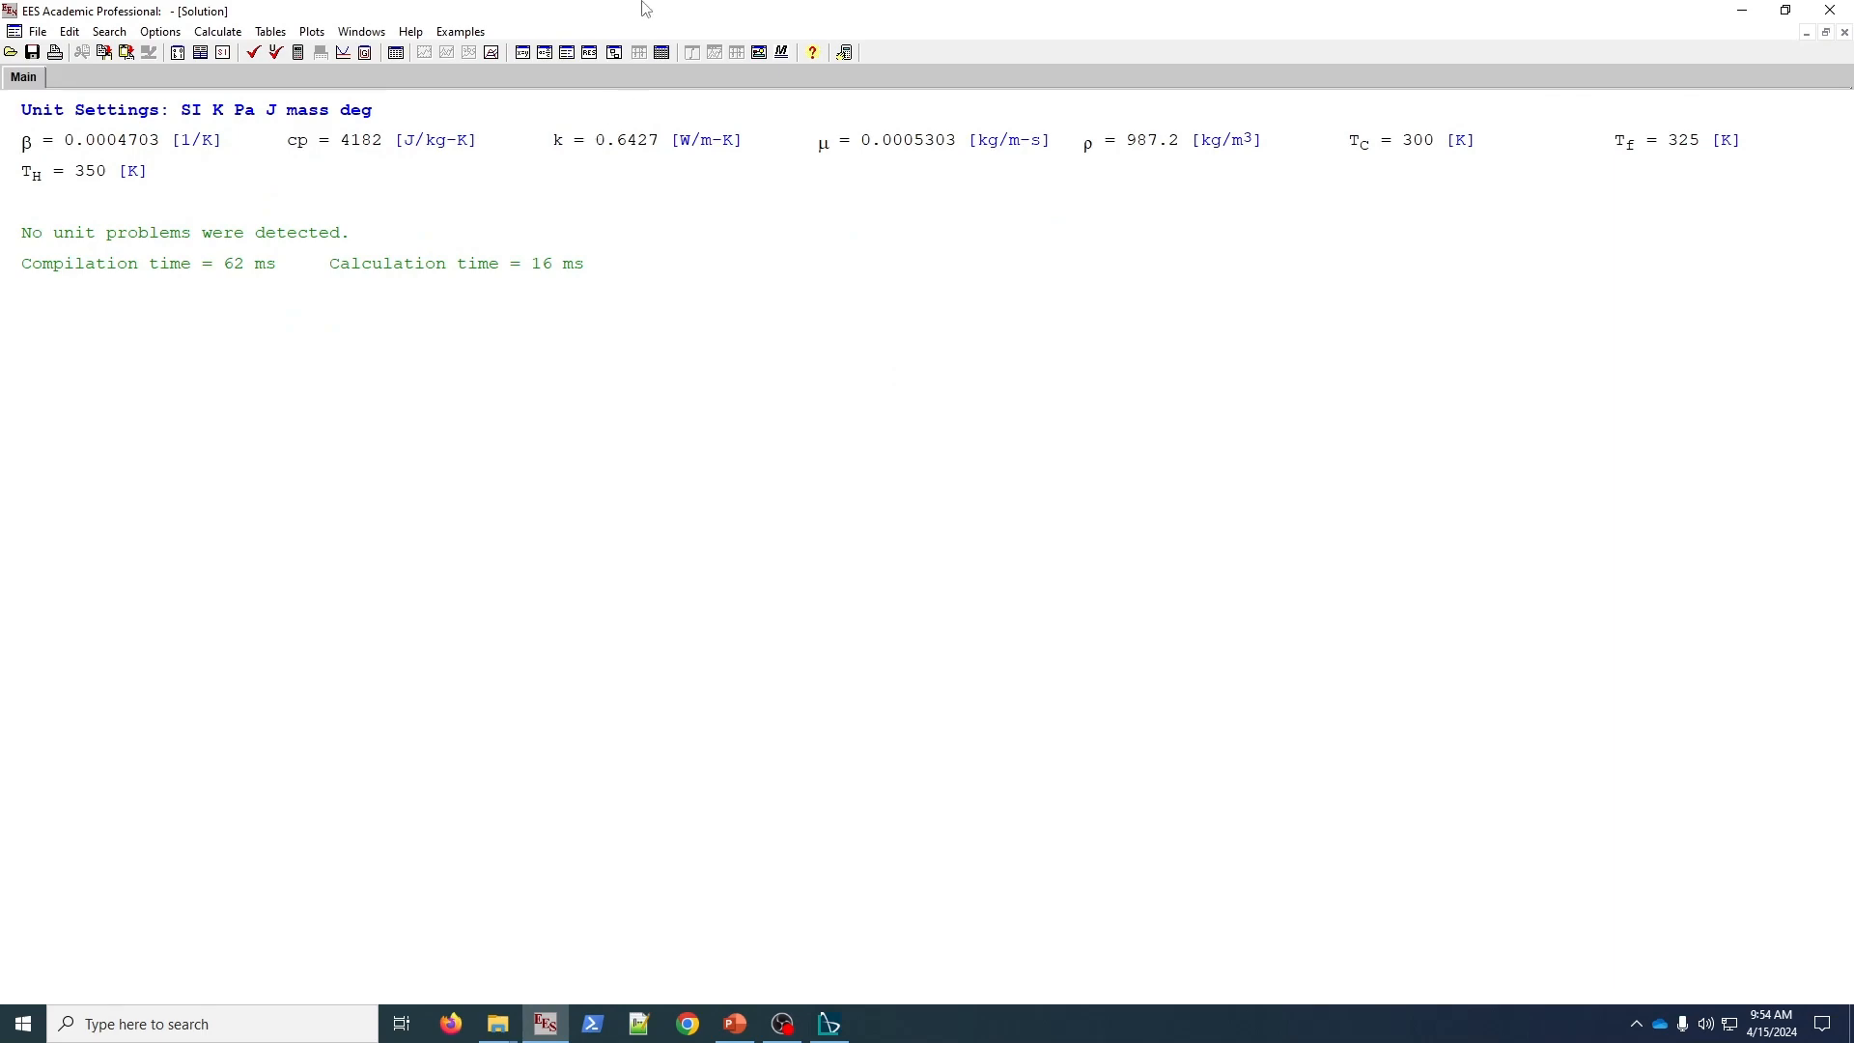
# - Switch back to STAR-CCM+ and create a new scalar global parameter named rho
pyautogui.hotkey('alt', 'Tab')
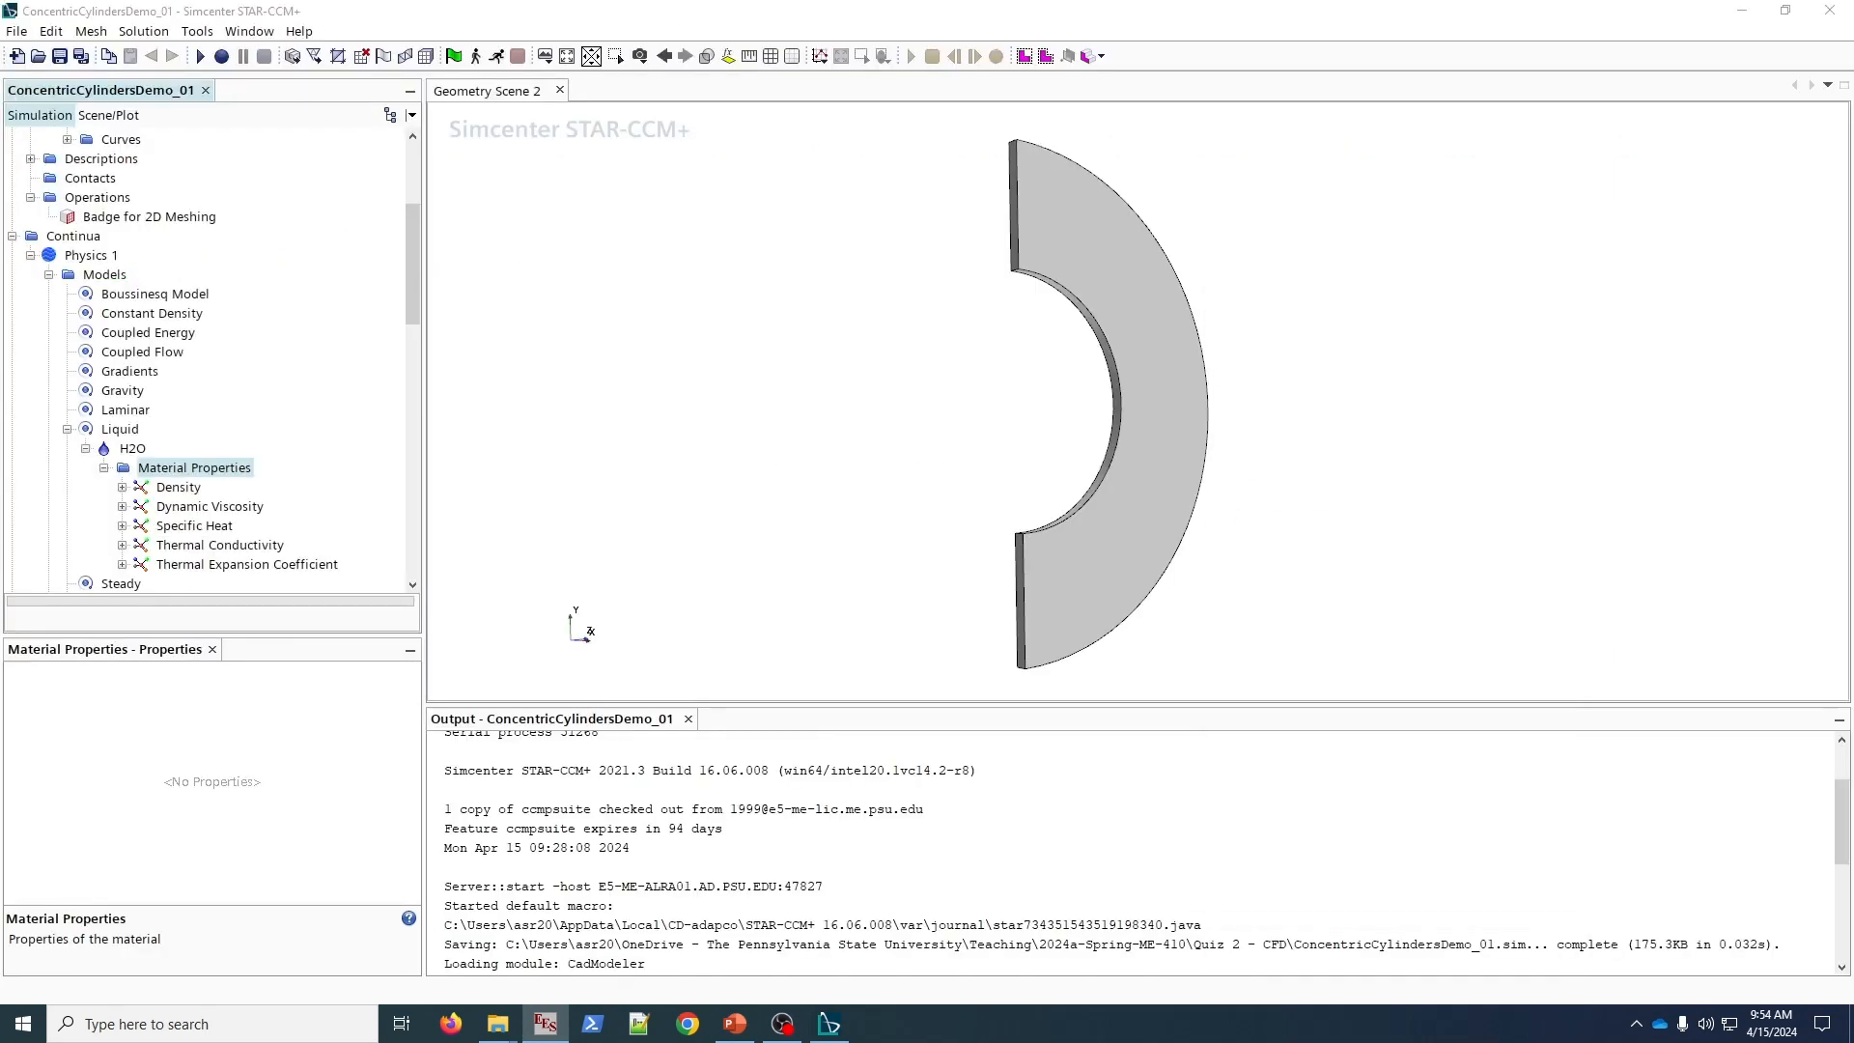
pyautogui.scroll(-10, 206, 518)
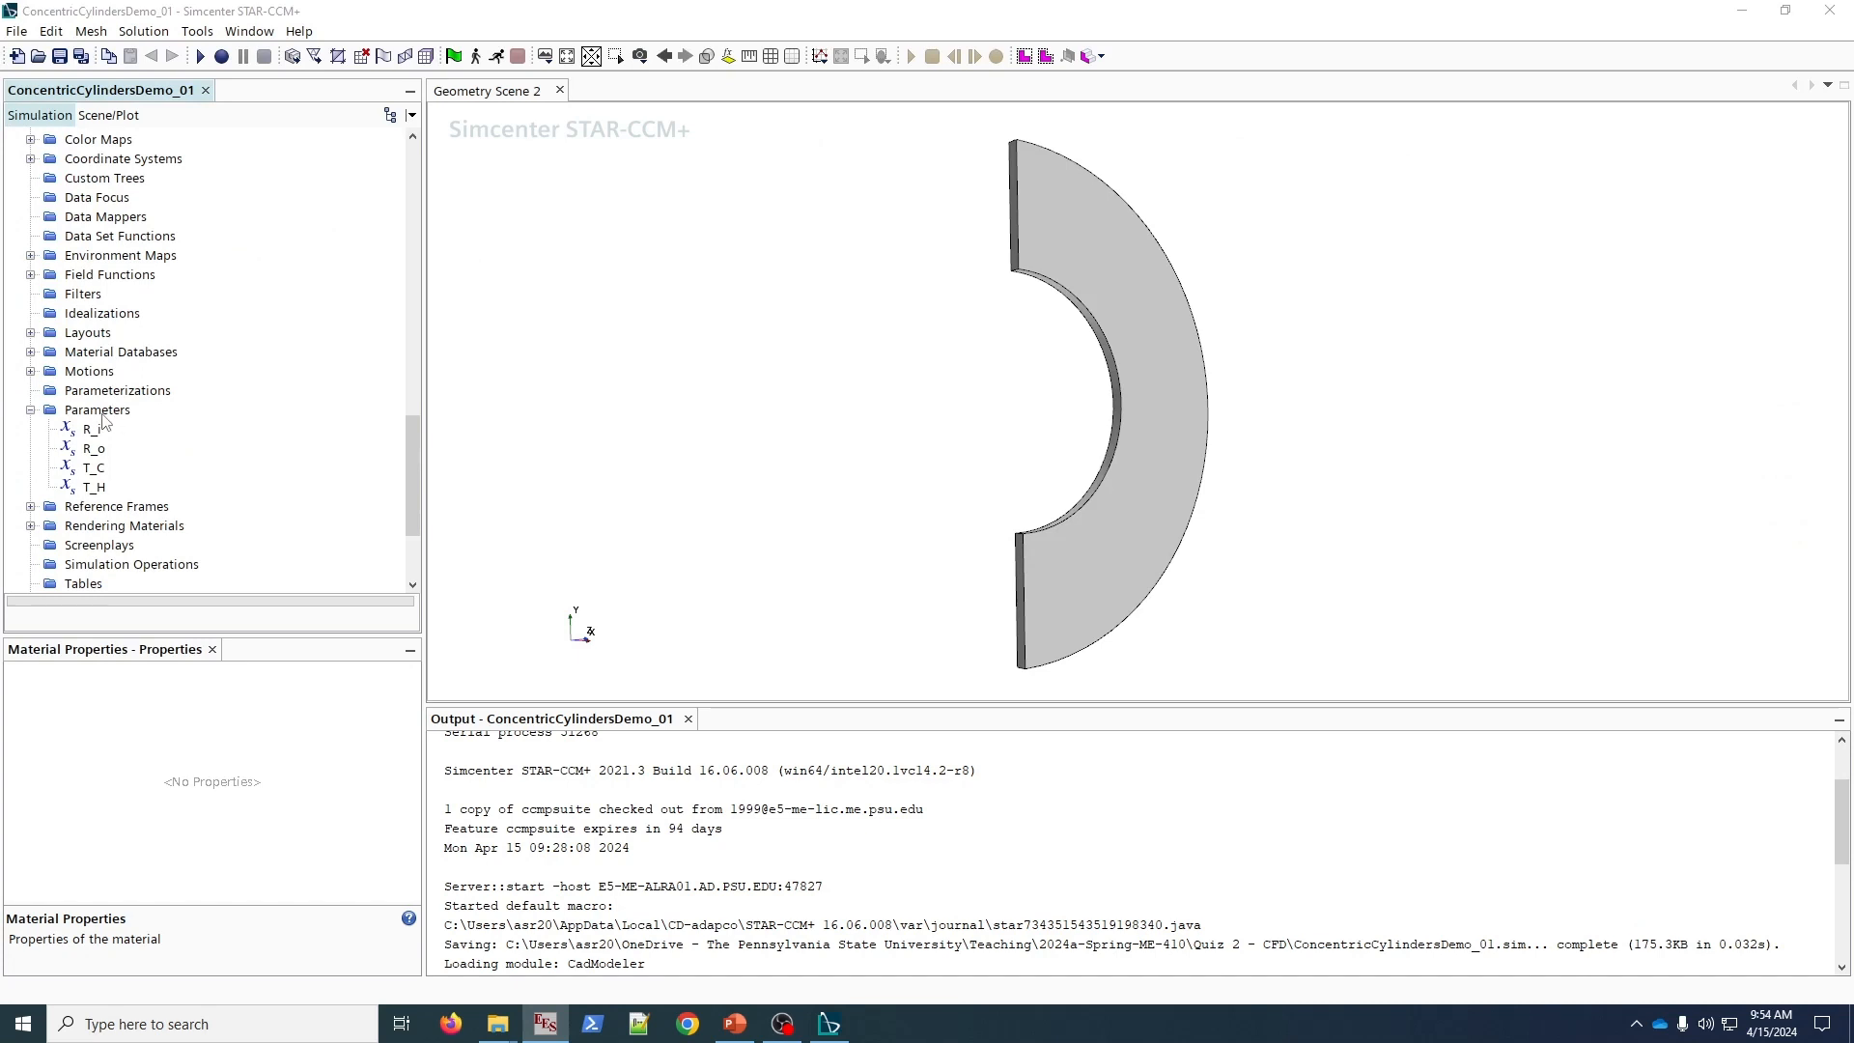
pyautogui.rightClick(102, 417)
pyautogui.moveTo(241, 426)
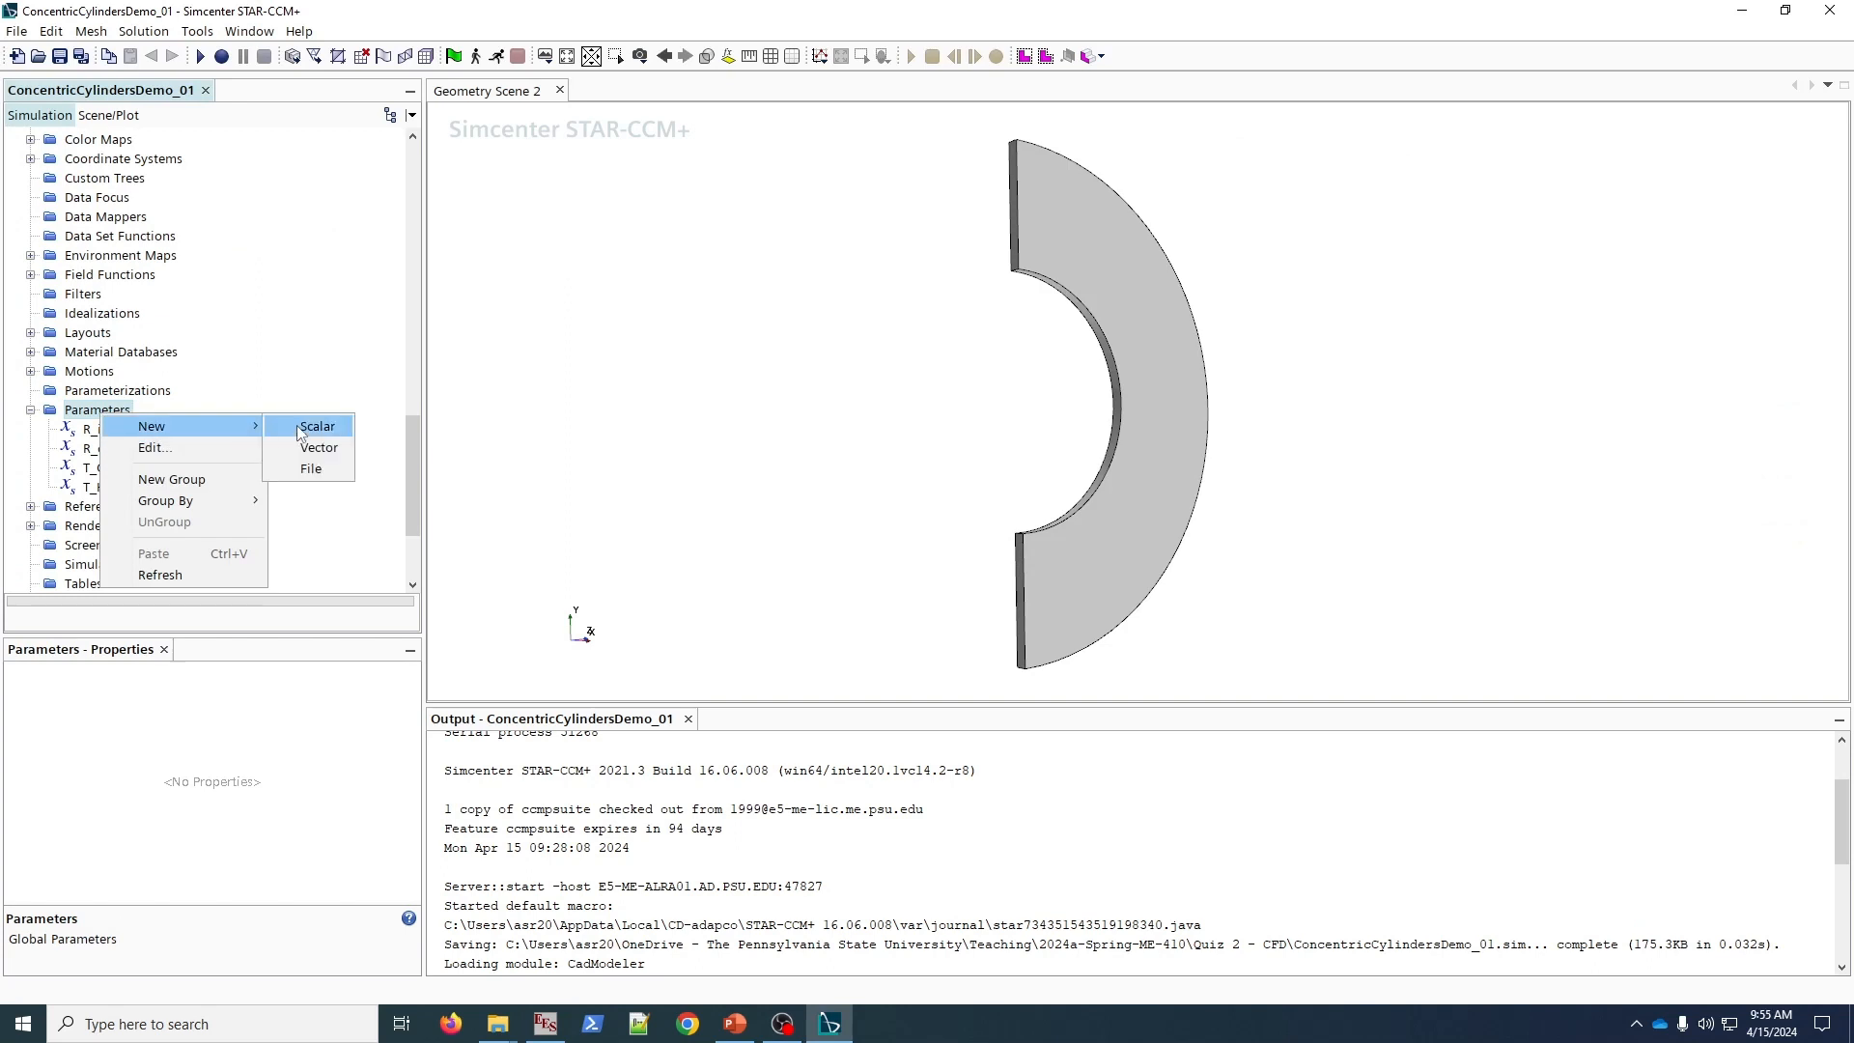
pyautogui.click(301, 432)
pyautogui.click(106, 471)
pyautogui.write('rho')
# - Set the rho parameter to 987.2 with dimensions Mass/Length^3
pyautogui.click(307, 715)
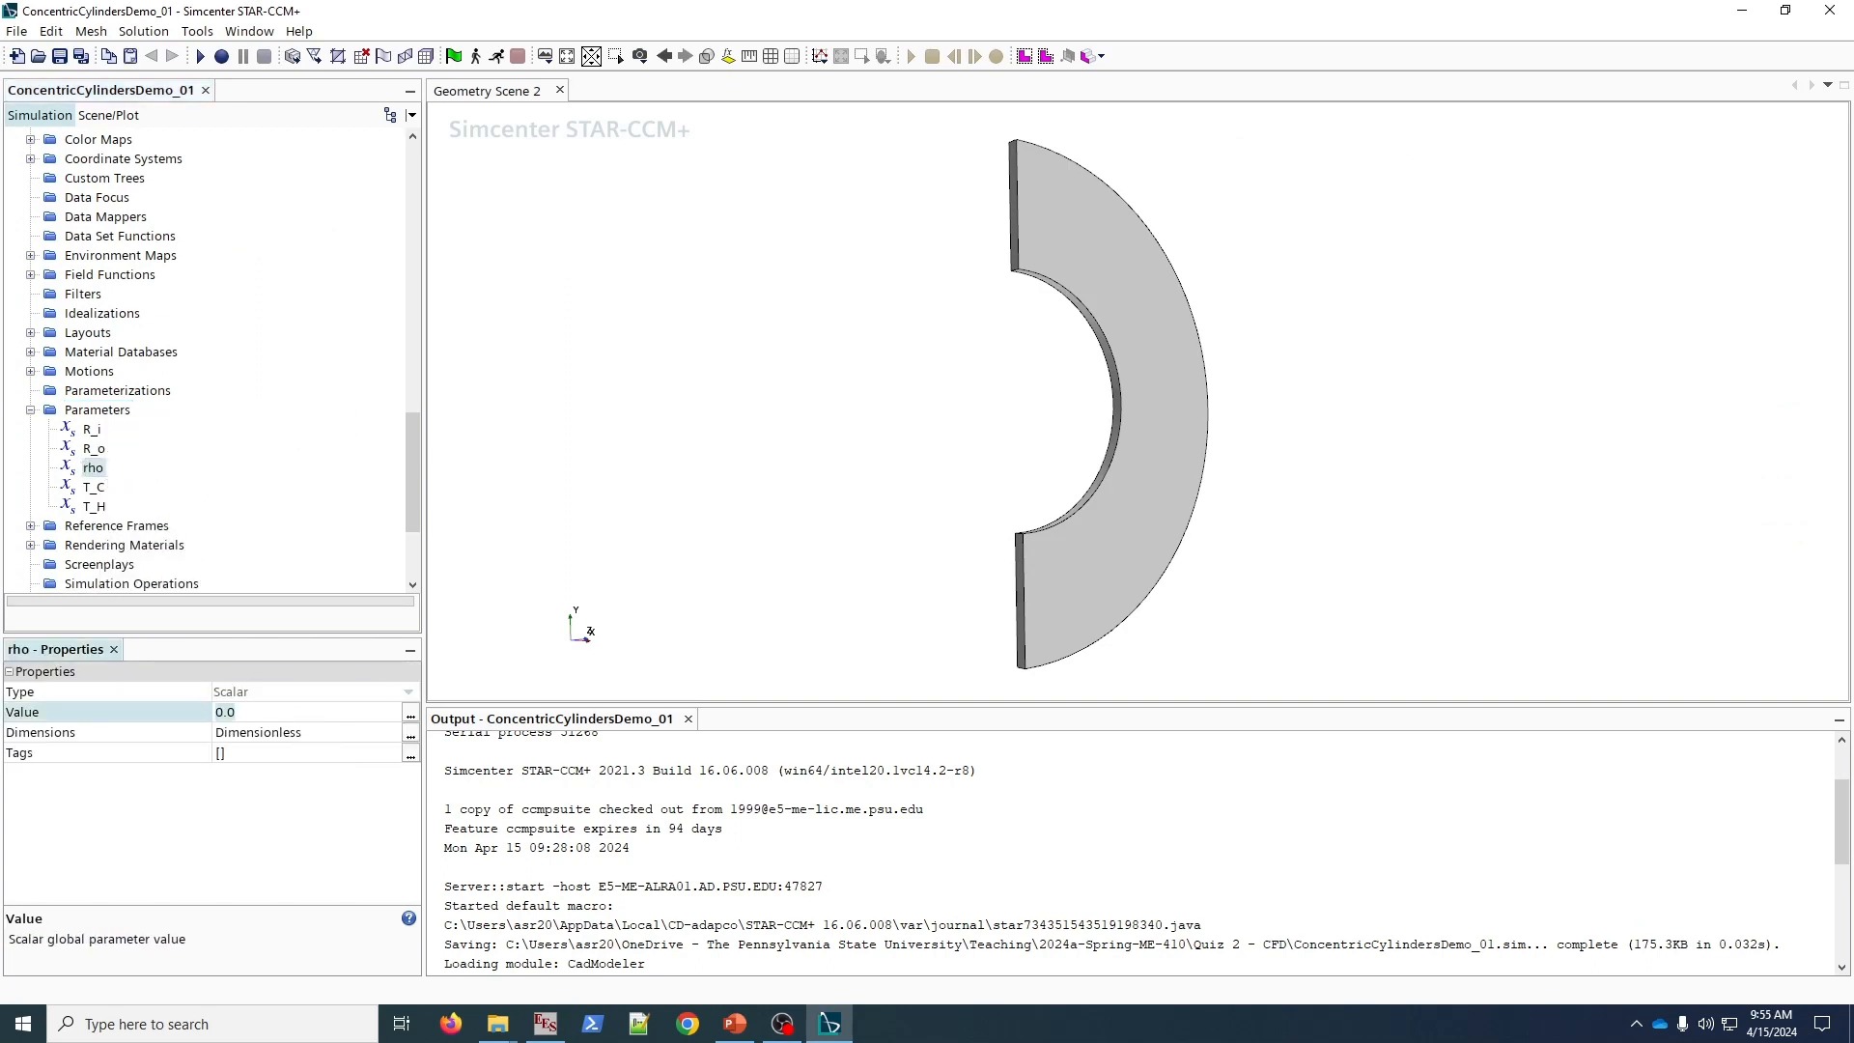
pyautogui.hotkey('alt', 'Tab')
pyautogui.click(304, 697)
pyautogui.press('Delete')
pyautogui.click(1026, 558)
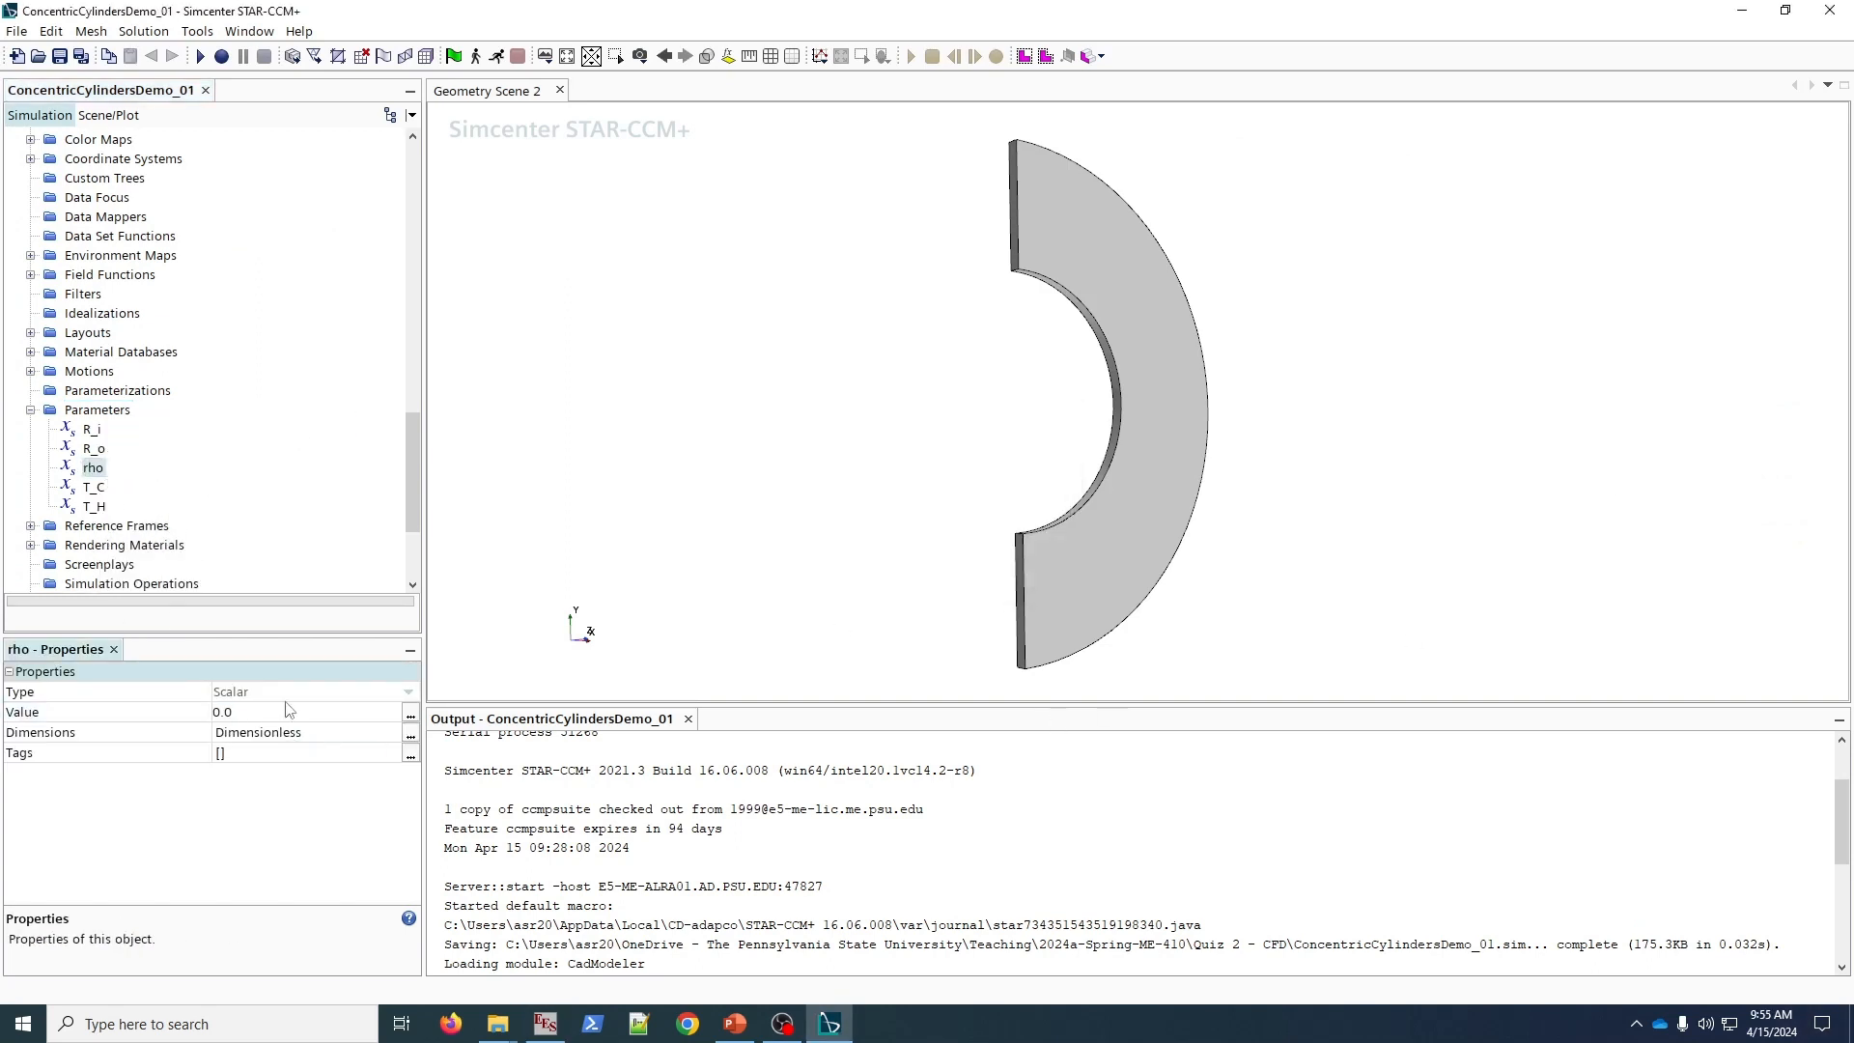
pyautogui.click(277, 710)
pyautogui.write('997.1')
pyautogui.click(411, 734)
pyautogui.write('1')
pyautogui.click(932, 386)
pyautogui.write('-3')
pyautogui.click(943, 669)
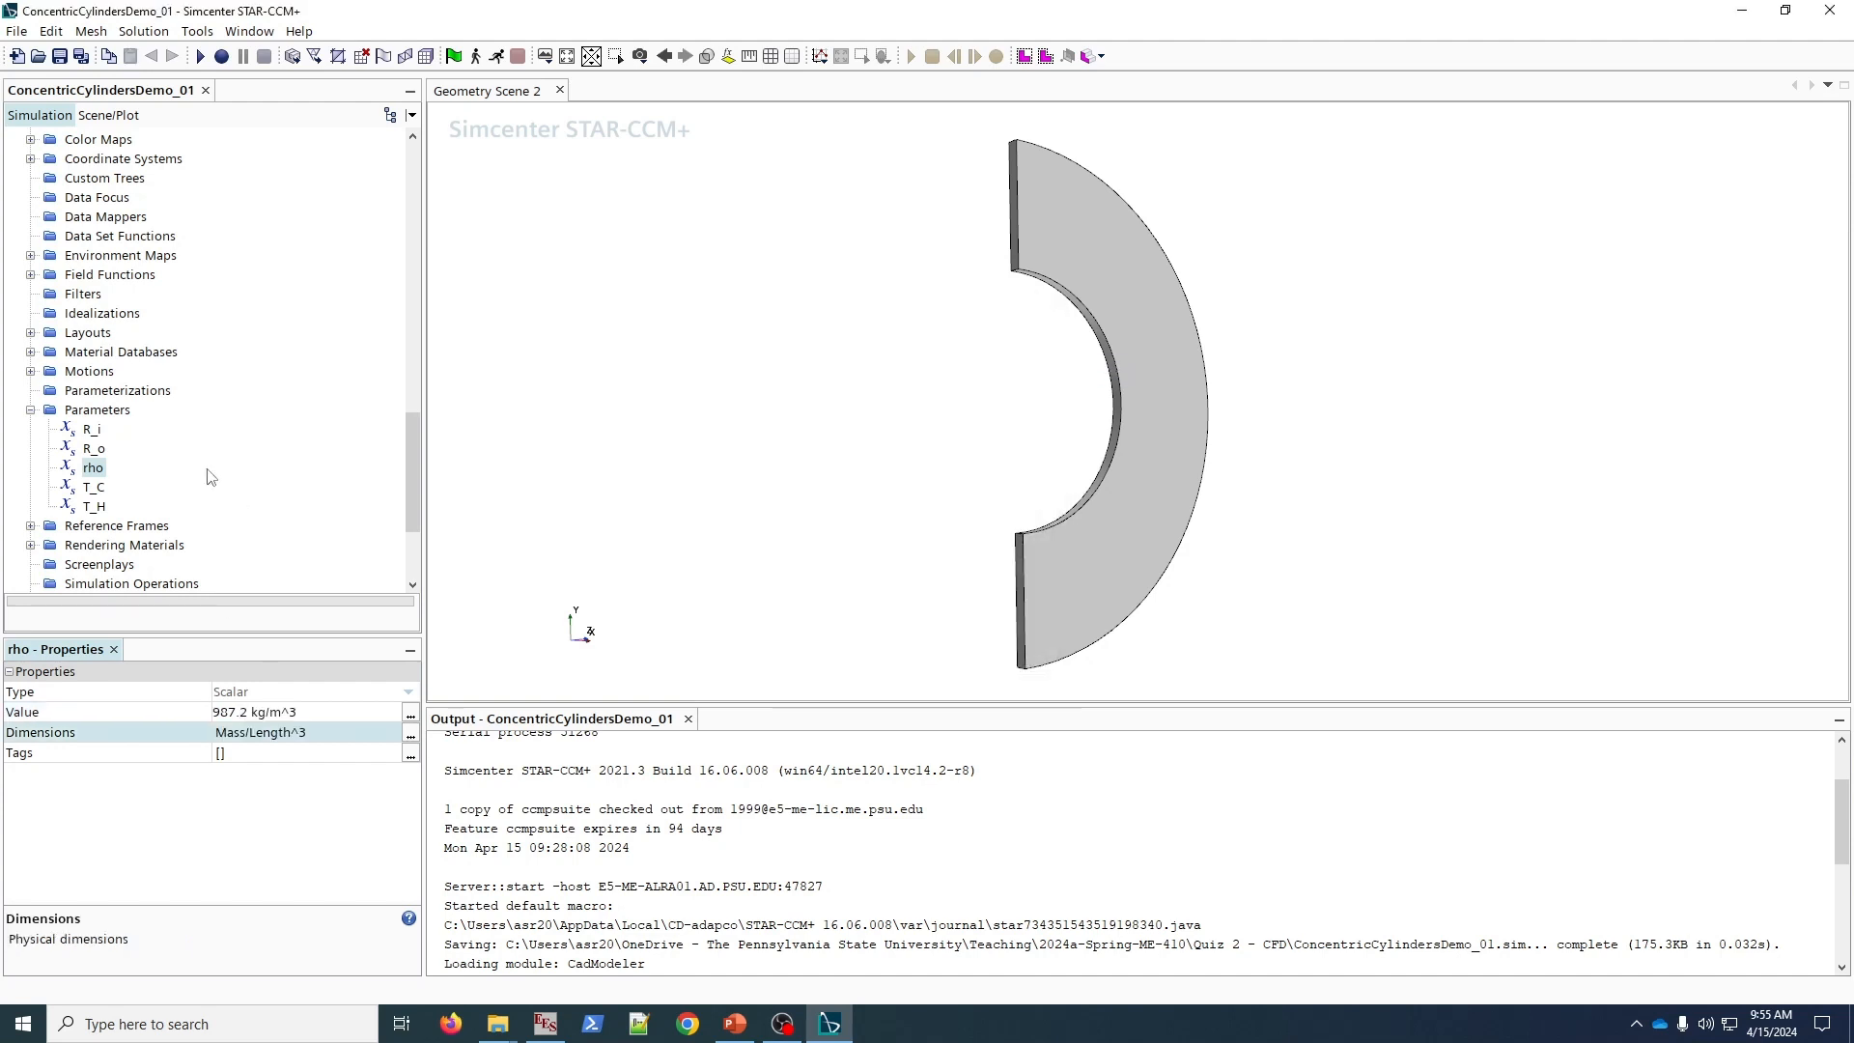
# - Create a scalar global parameter named mu with the value 5.3E-4
pyautogui.rightClick(103, 413)
pyautogui.click(301, 431)
pyautogui.write('mu')
pyautogui.press('Return')
pyautogui.click(410, 715)
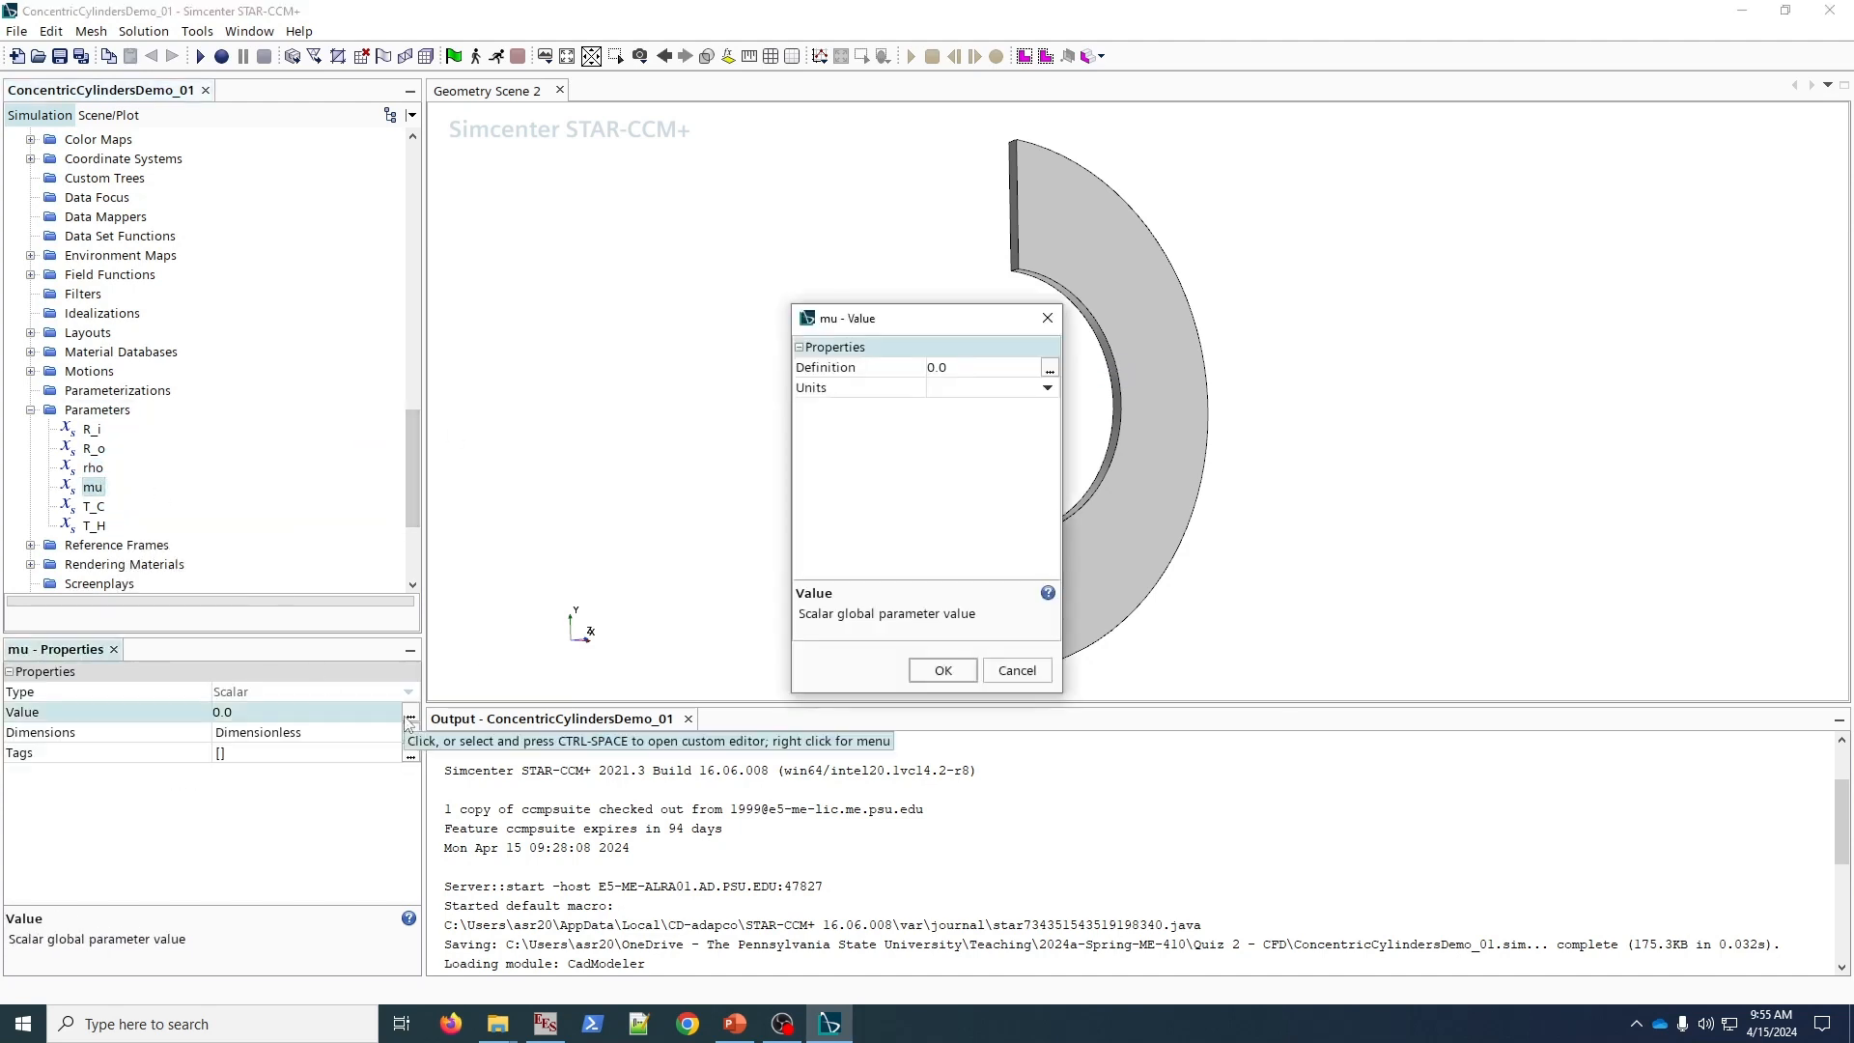
pyautogui.write('5.3E-4')
pyautogui.click(942, 669)
# - Set mu's dimension exponents to 1 for mass, -1 for length and -1 for time
pyautogui.click(410, 734)
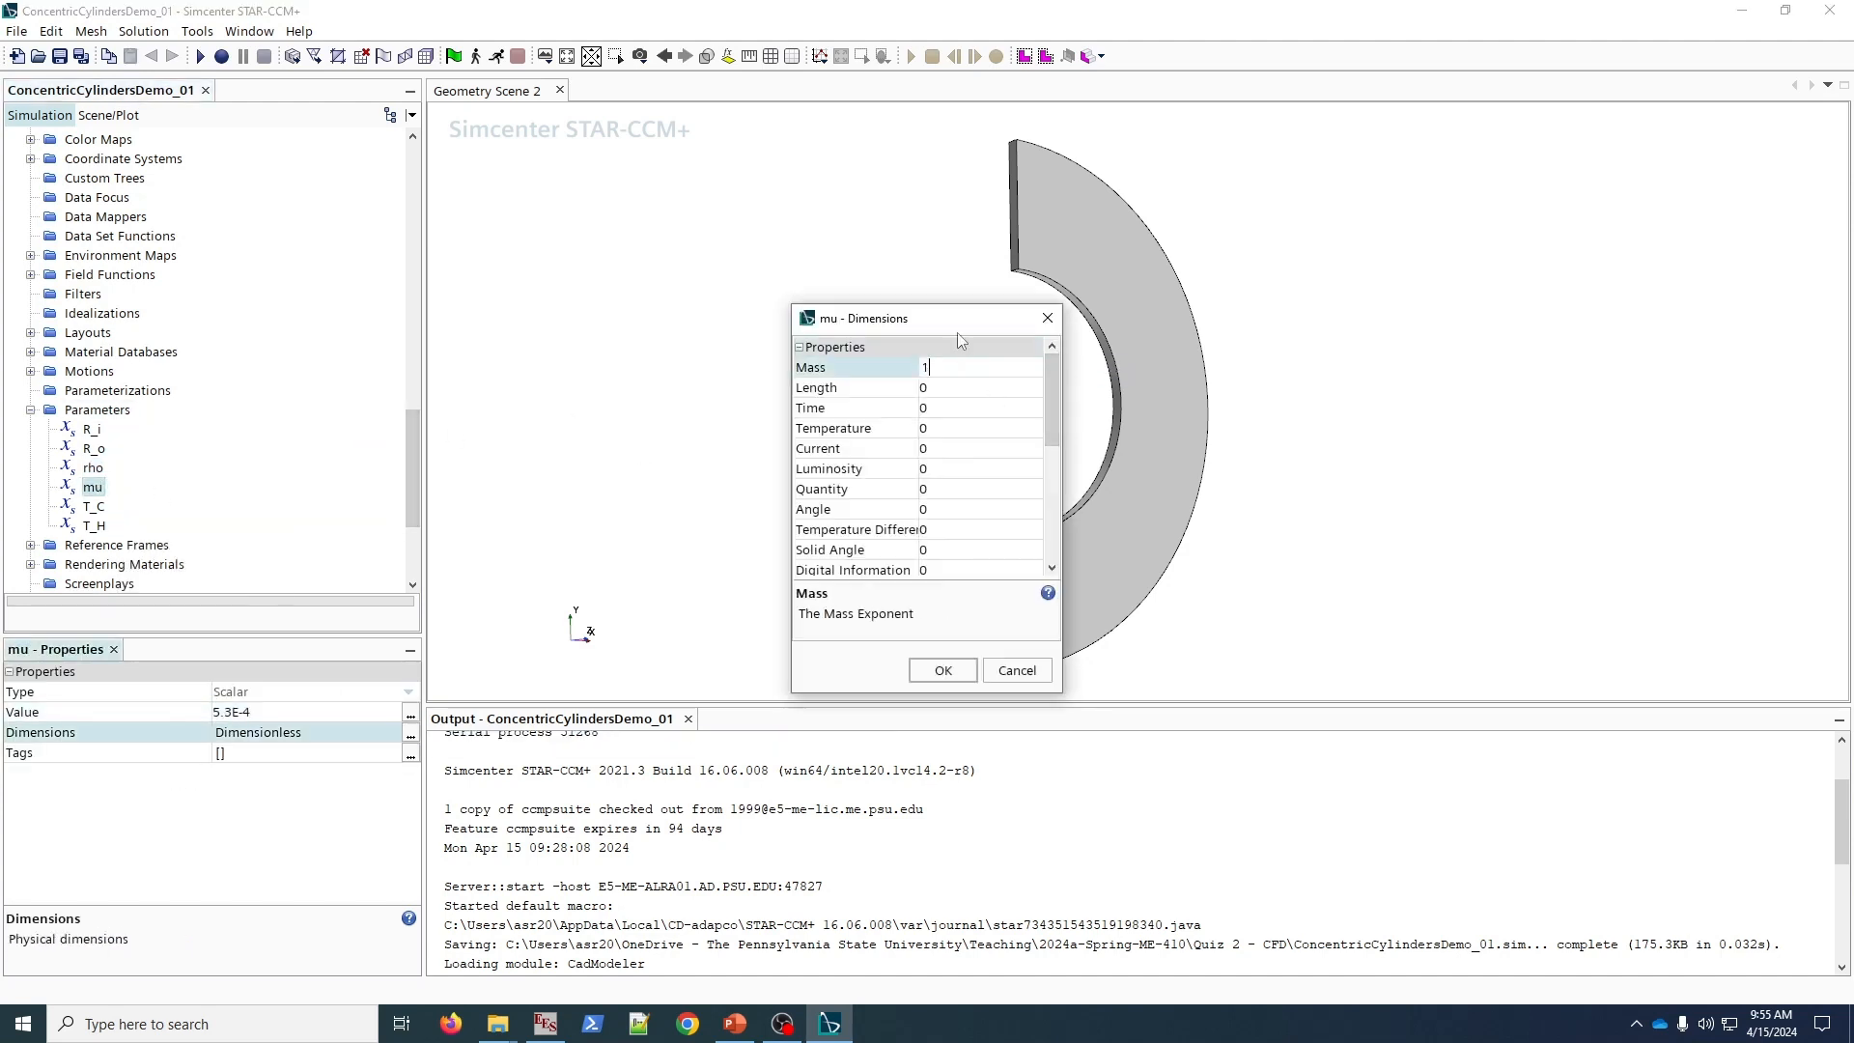
pyautogui.write('1')
pyautogui.click(956, 387)
pyautogui.write('-1')
pyautogui.click(956, 408)
pyautogui.write('-1')
pyautogui.click(942, 669)
# - Create a scalar global parameter named k with the value 0.6427
pyautogui.rightClick(103, 412)
pyautogui.moveTo(203, 429)
pyautogui.click(300, 424)
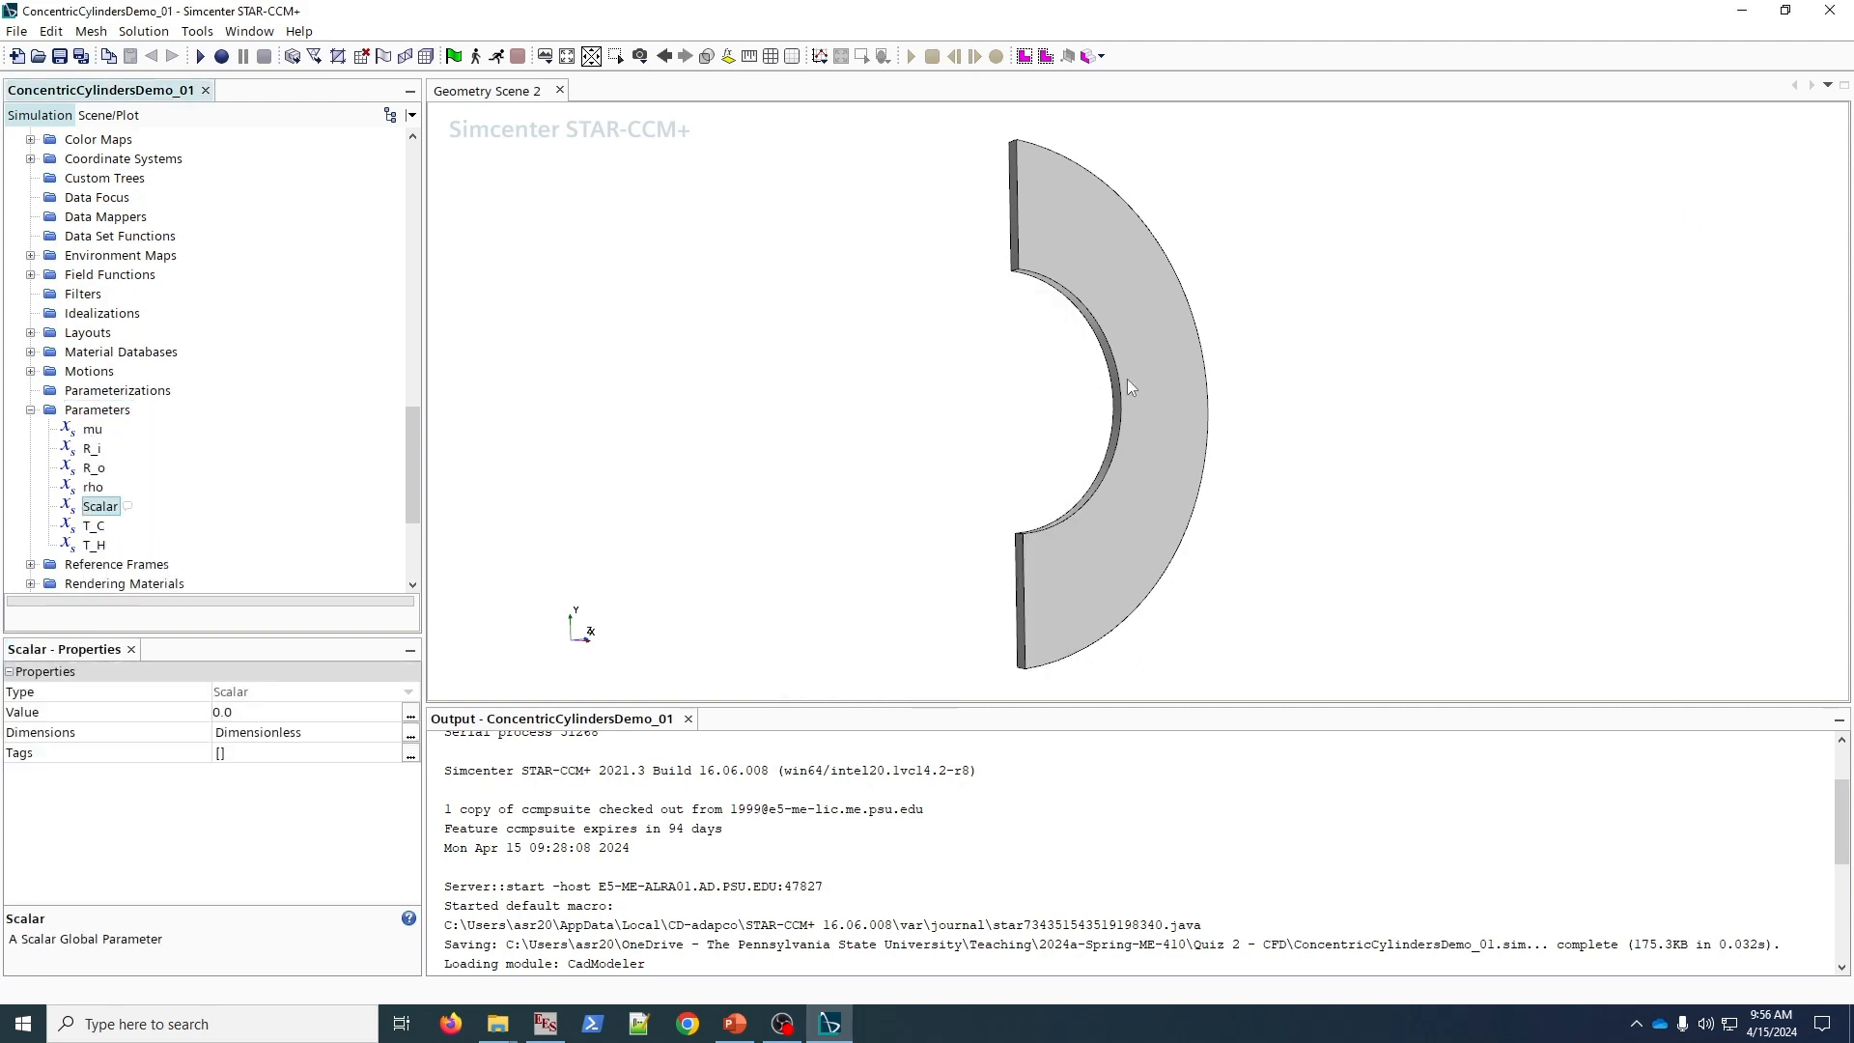
pyautogui.click(118, 507)
pyautogui.write('k')
pyautogui.press('Return')
pyautogui.click(410, 716)
pyautogui.write('0.6427')
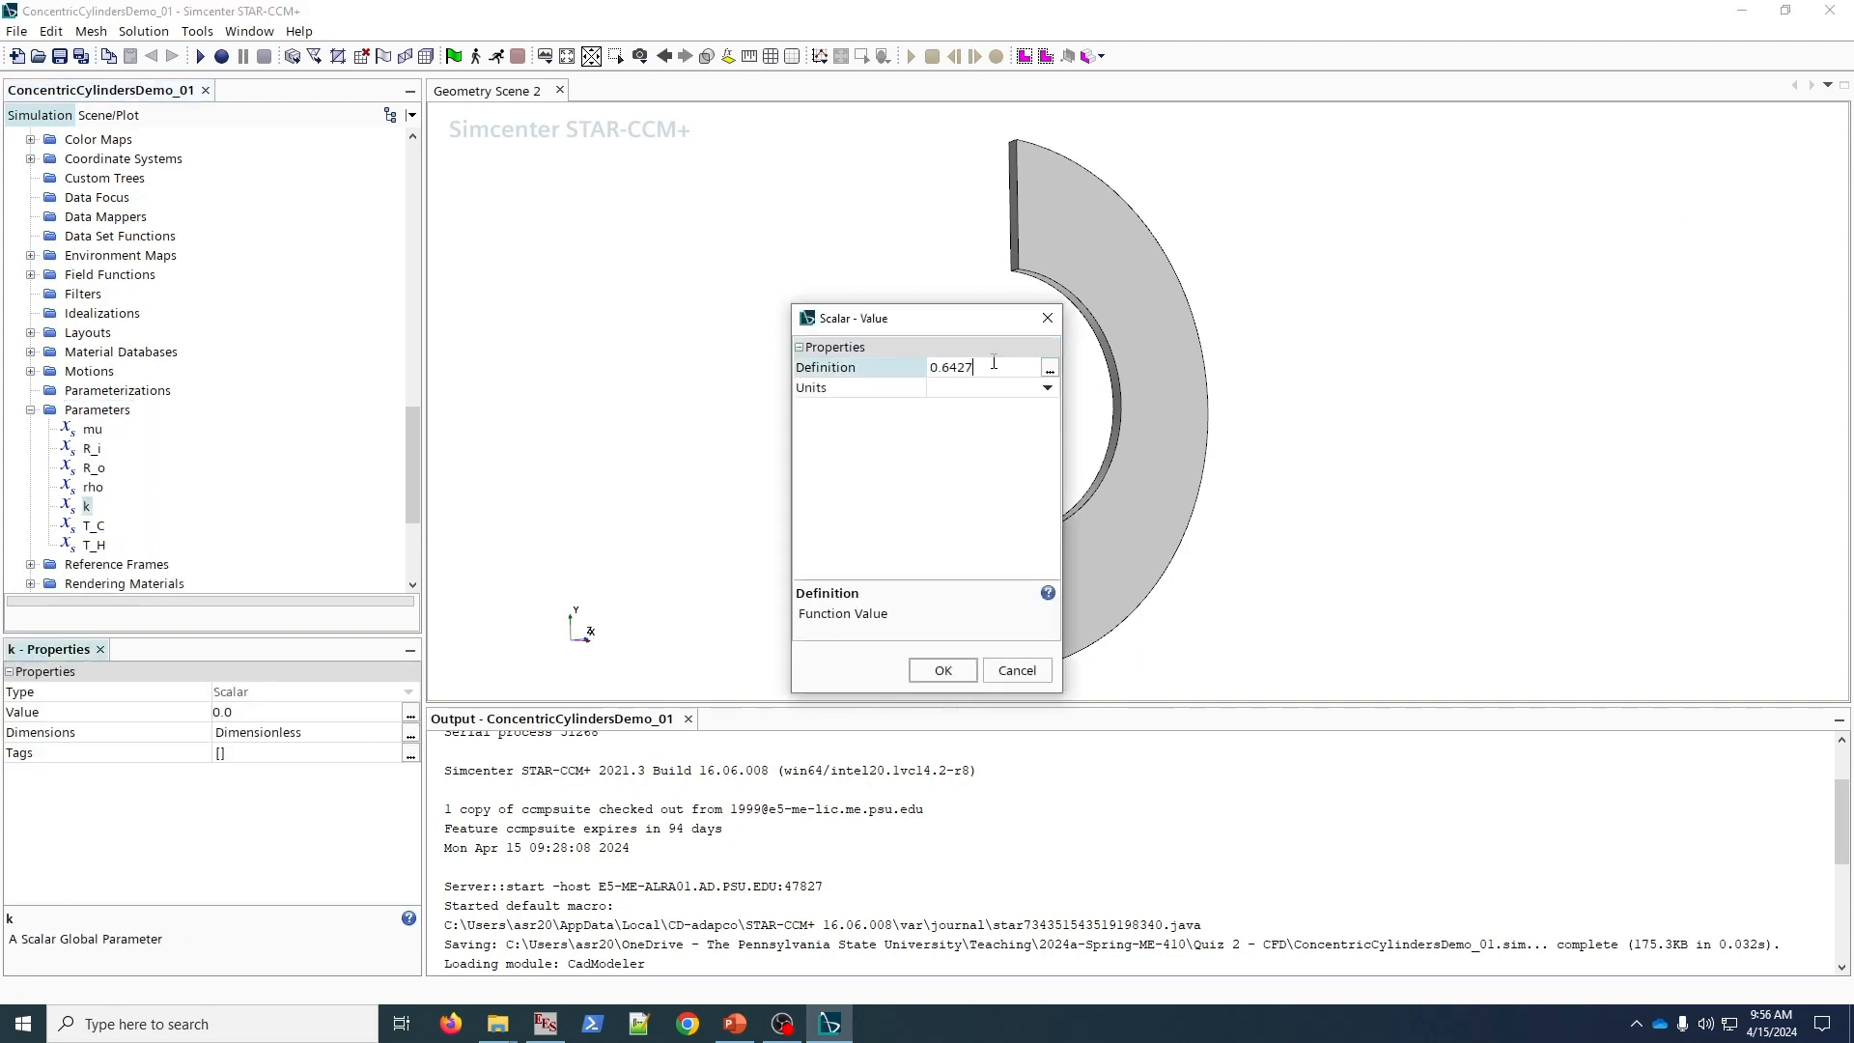
pyautogui.press('Return')
# - Set k's dimension exponents to -1 for length and -1 for temperature
pyautogui.click(410, 736)
pyautogui.scroll(5, 964, 351)
pyautogui.click(956, 387)
pyautogui.write('-1')
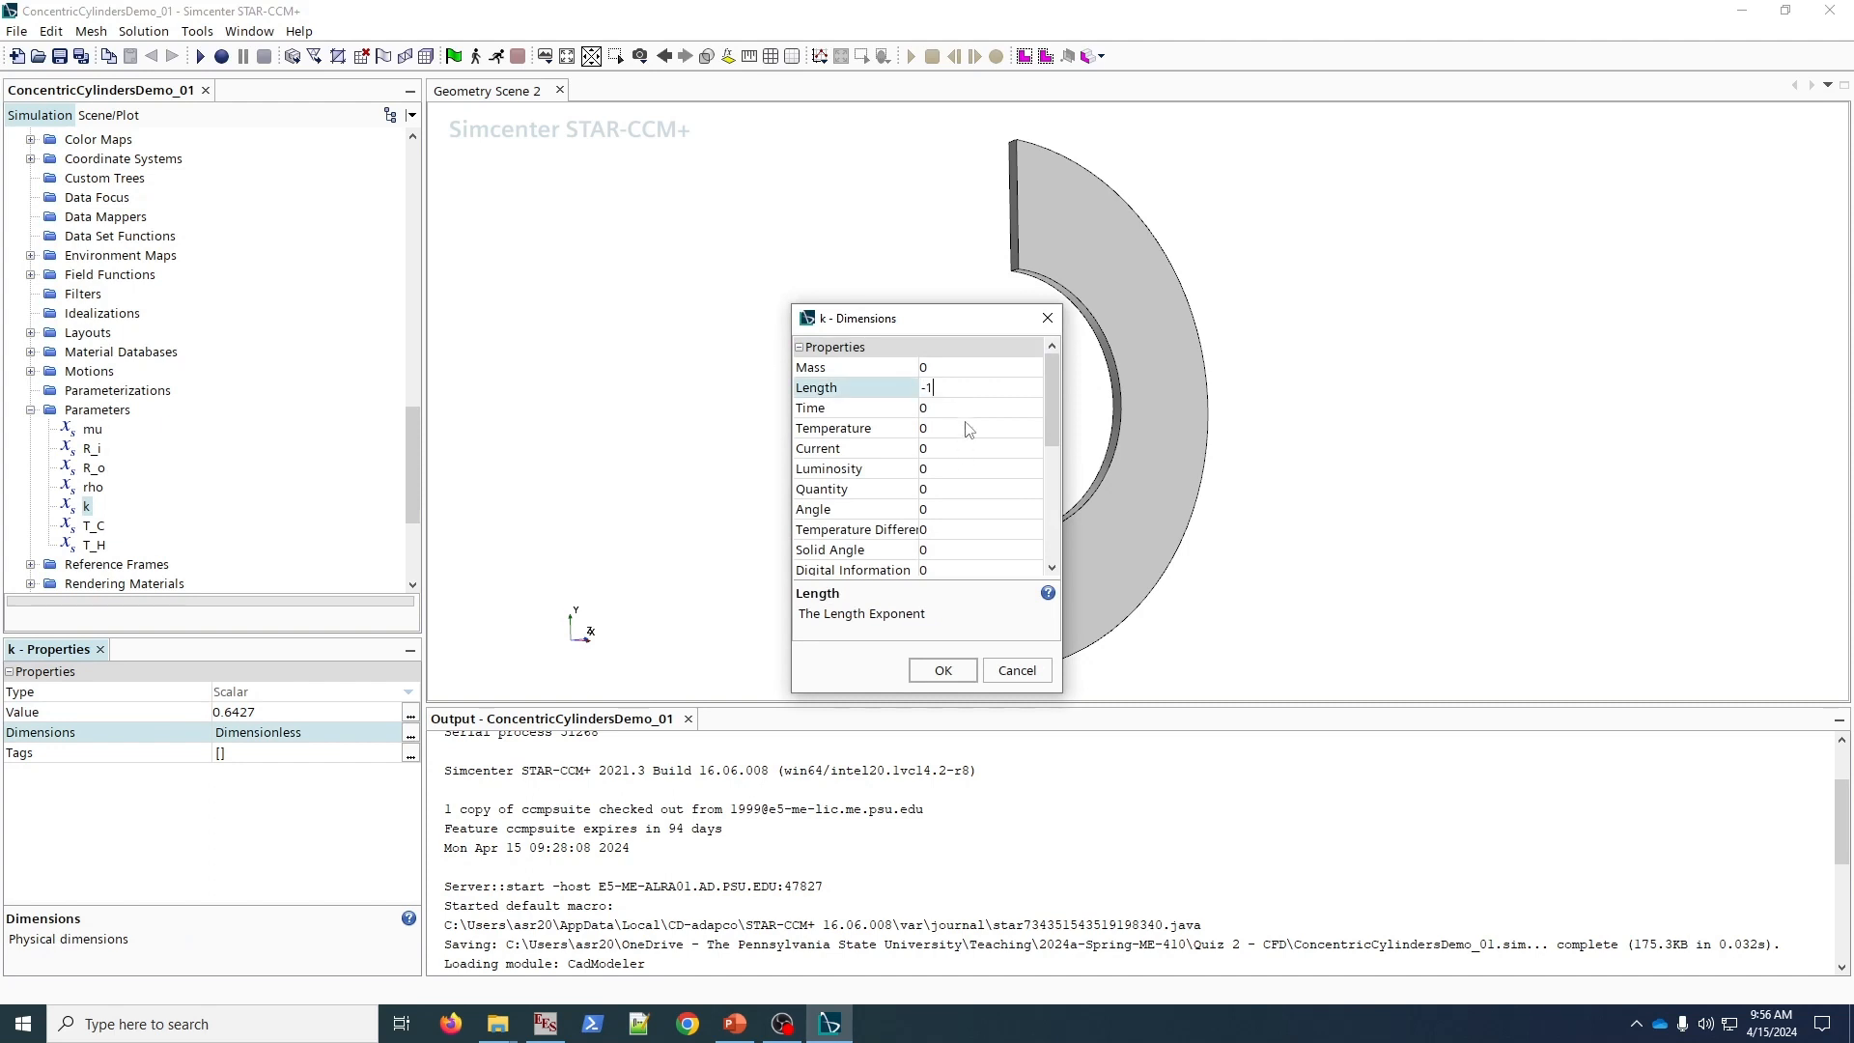
pyautogui.click(956, 428)
pyautogui.write('-1')
pyautogui.click(958, 674)
# - Create a scalar global parameter named cp with the value 4182
pyautogui.rightClick(96, 410)
pyautogui.moveTo(150, 421)
pyautogui.click(311, 423)
pyautogui.click(107, 527)
pyautogui.write('cp')
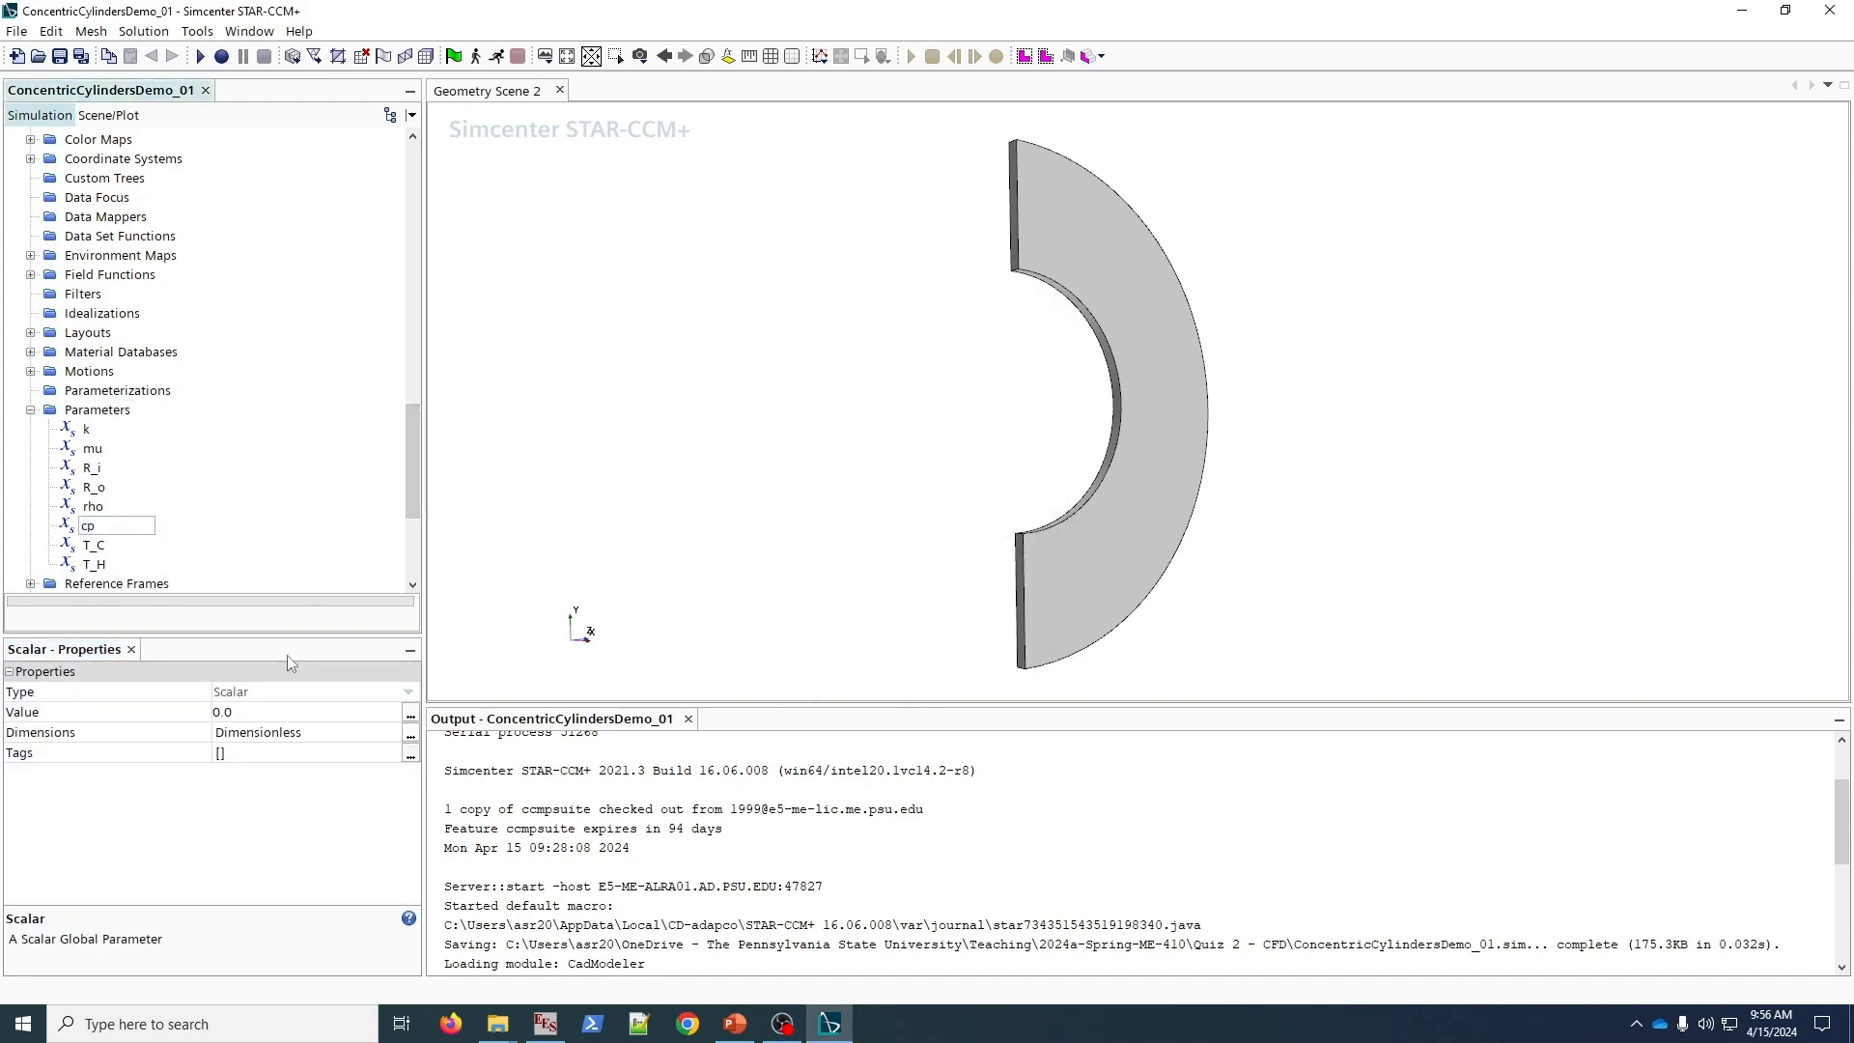
pyautogui.click(319, 716)
pyautogui.write('4182')
# - Set cp's dimensions to Energy/Mass-Temperature, with exponents of 1 for energy and -1 for mass and temperature
pyautogui.click(410, 736)
pyautogui.scroll(-3, 956, 463)
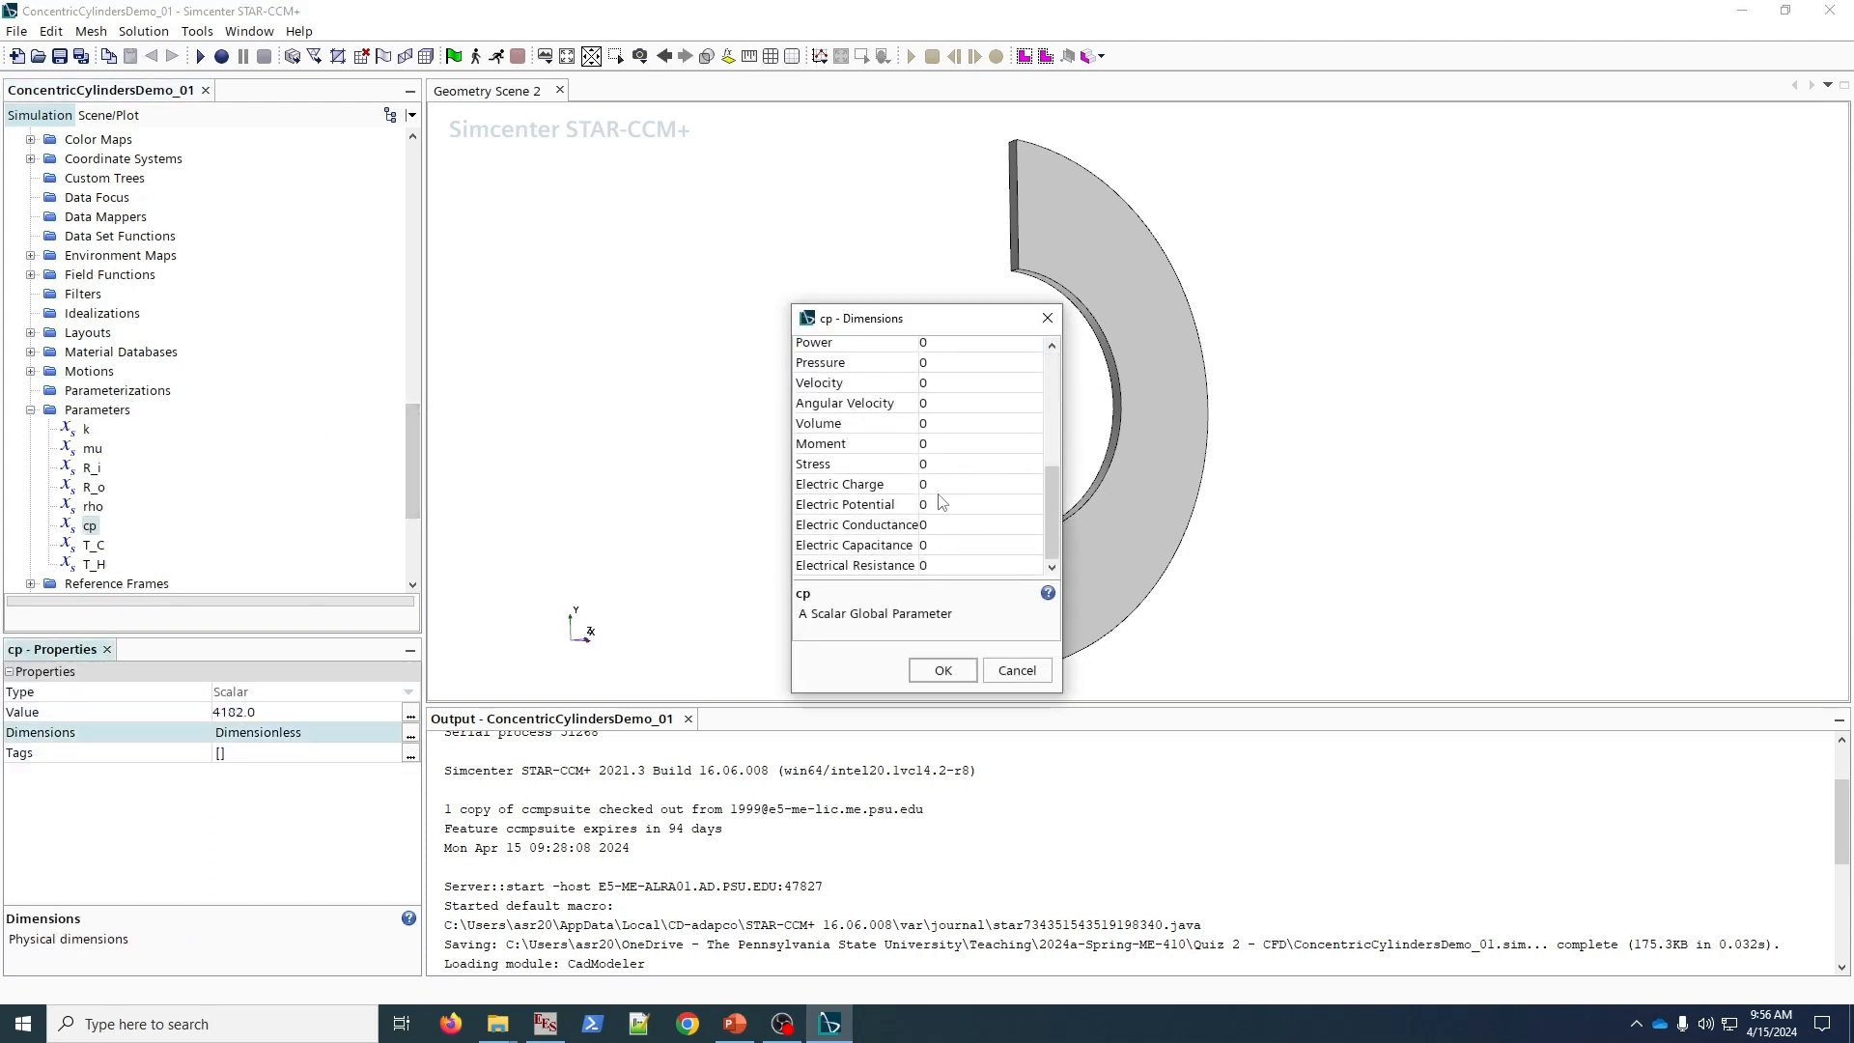
pyautogui.click(962, 443)
pyautogui.write('1')
pyautogui.click(963, 362)
pyautogui.write('-1')
pyautogui.click(945, 422)
pyautogui.write('-1')
pyautogui.click(943, 670)
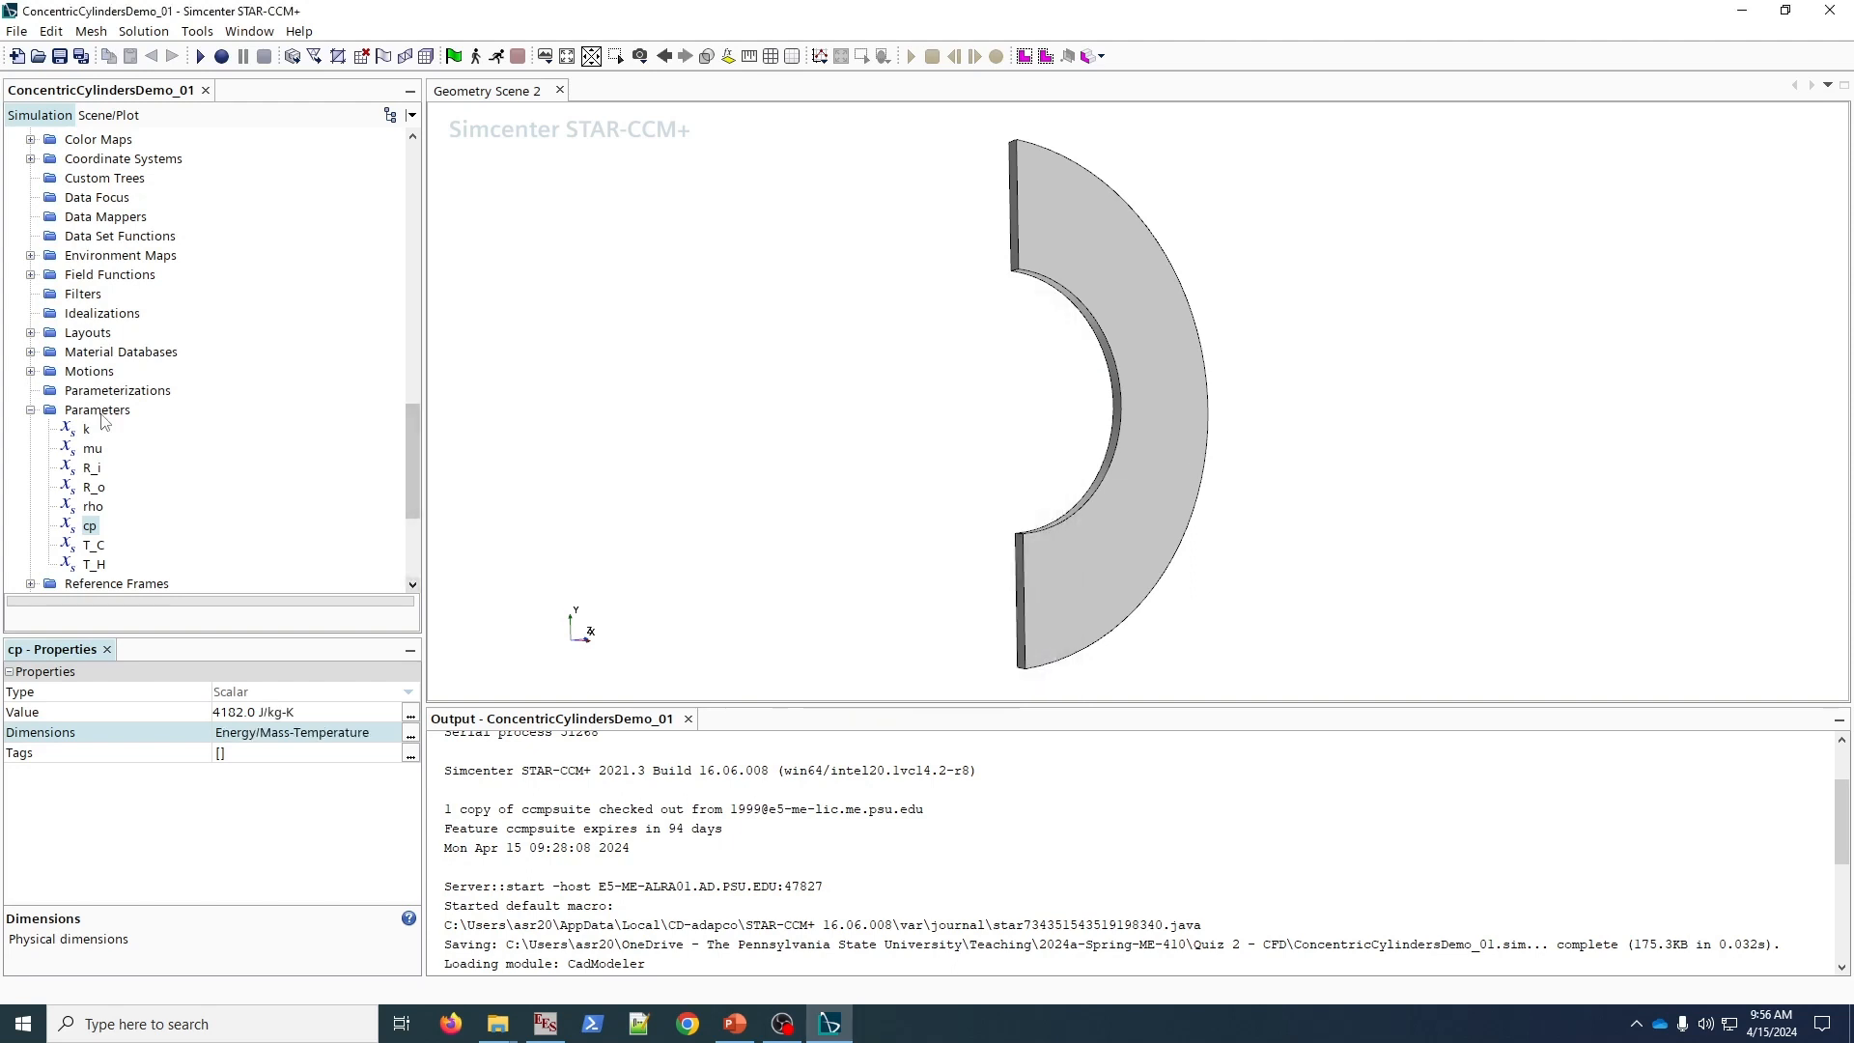
# - Create a scalar global parameter named beta with the value 4.703E-4
pyautogui.rightClick(98, 411)
pyautogui.click(311, 423)
pyautogui.click(97, 547)
pyautogui.write('beta')
pyautogui.press('Return')
pyautogui.click(263, 711)
pyautogui.write('0.0004203')
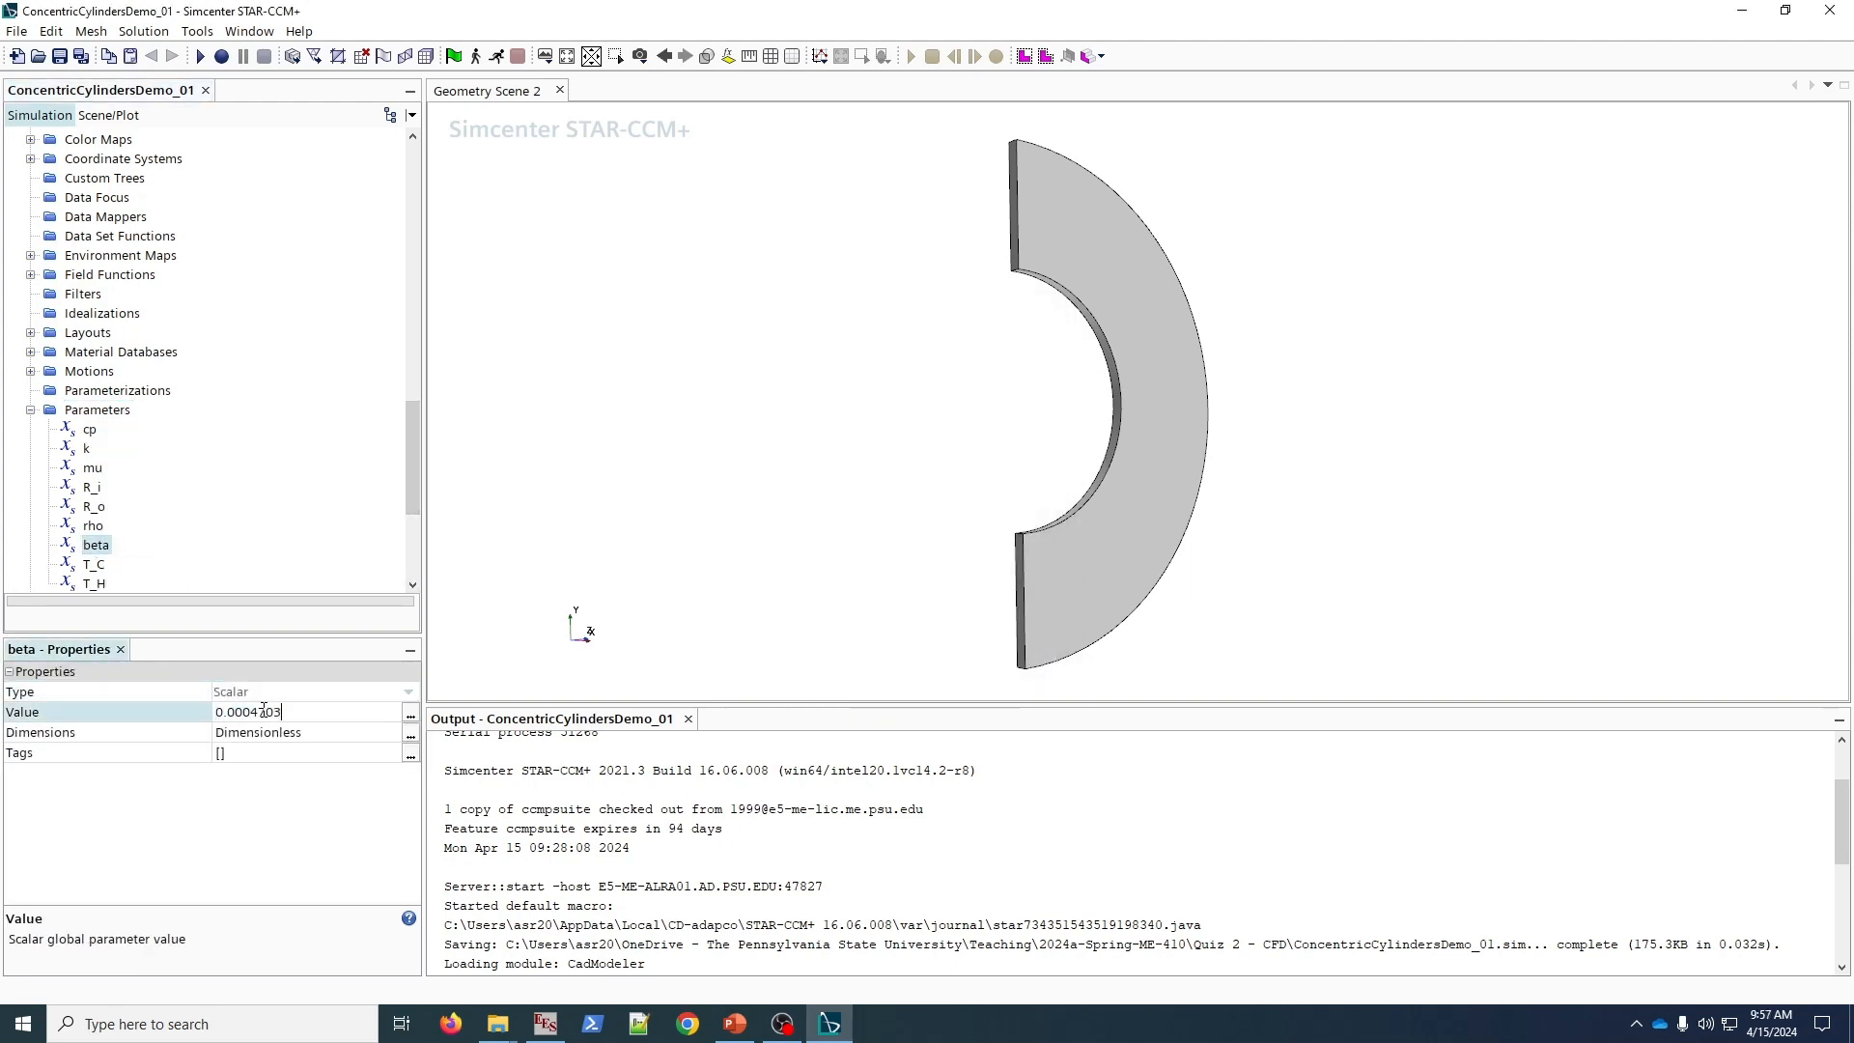
# - Set beta's dimensions to a temperature exponent of -1
pyautogui.click(411, 736)
pyautogui.click(961, 422)
pyautogui.write('-1')
pyautogui.click(943, 670)
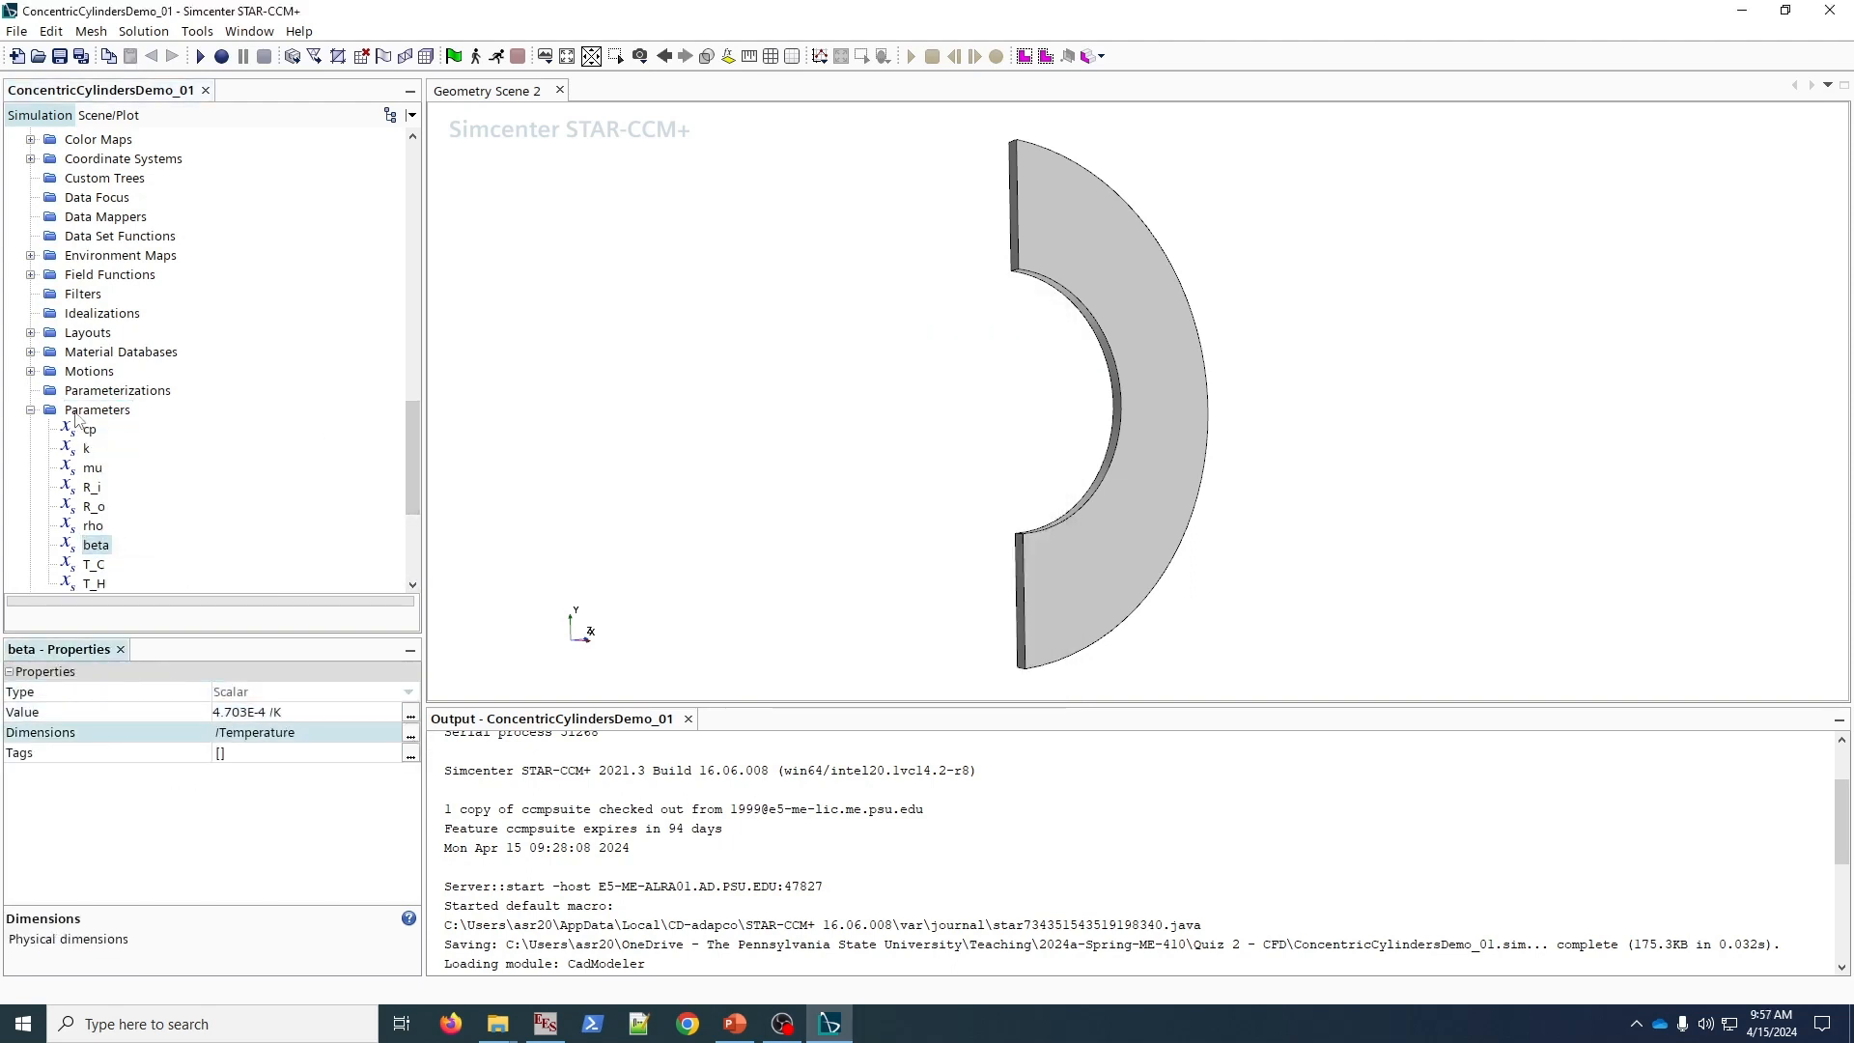
# - Set the constant density of the H2O material in Physics 1 to ${rho}
pyautogui.scroll(10, 120, 501)
pyautogui.scroll(-10, 120, 501)
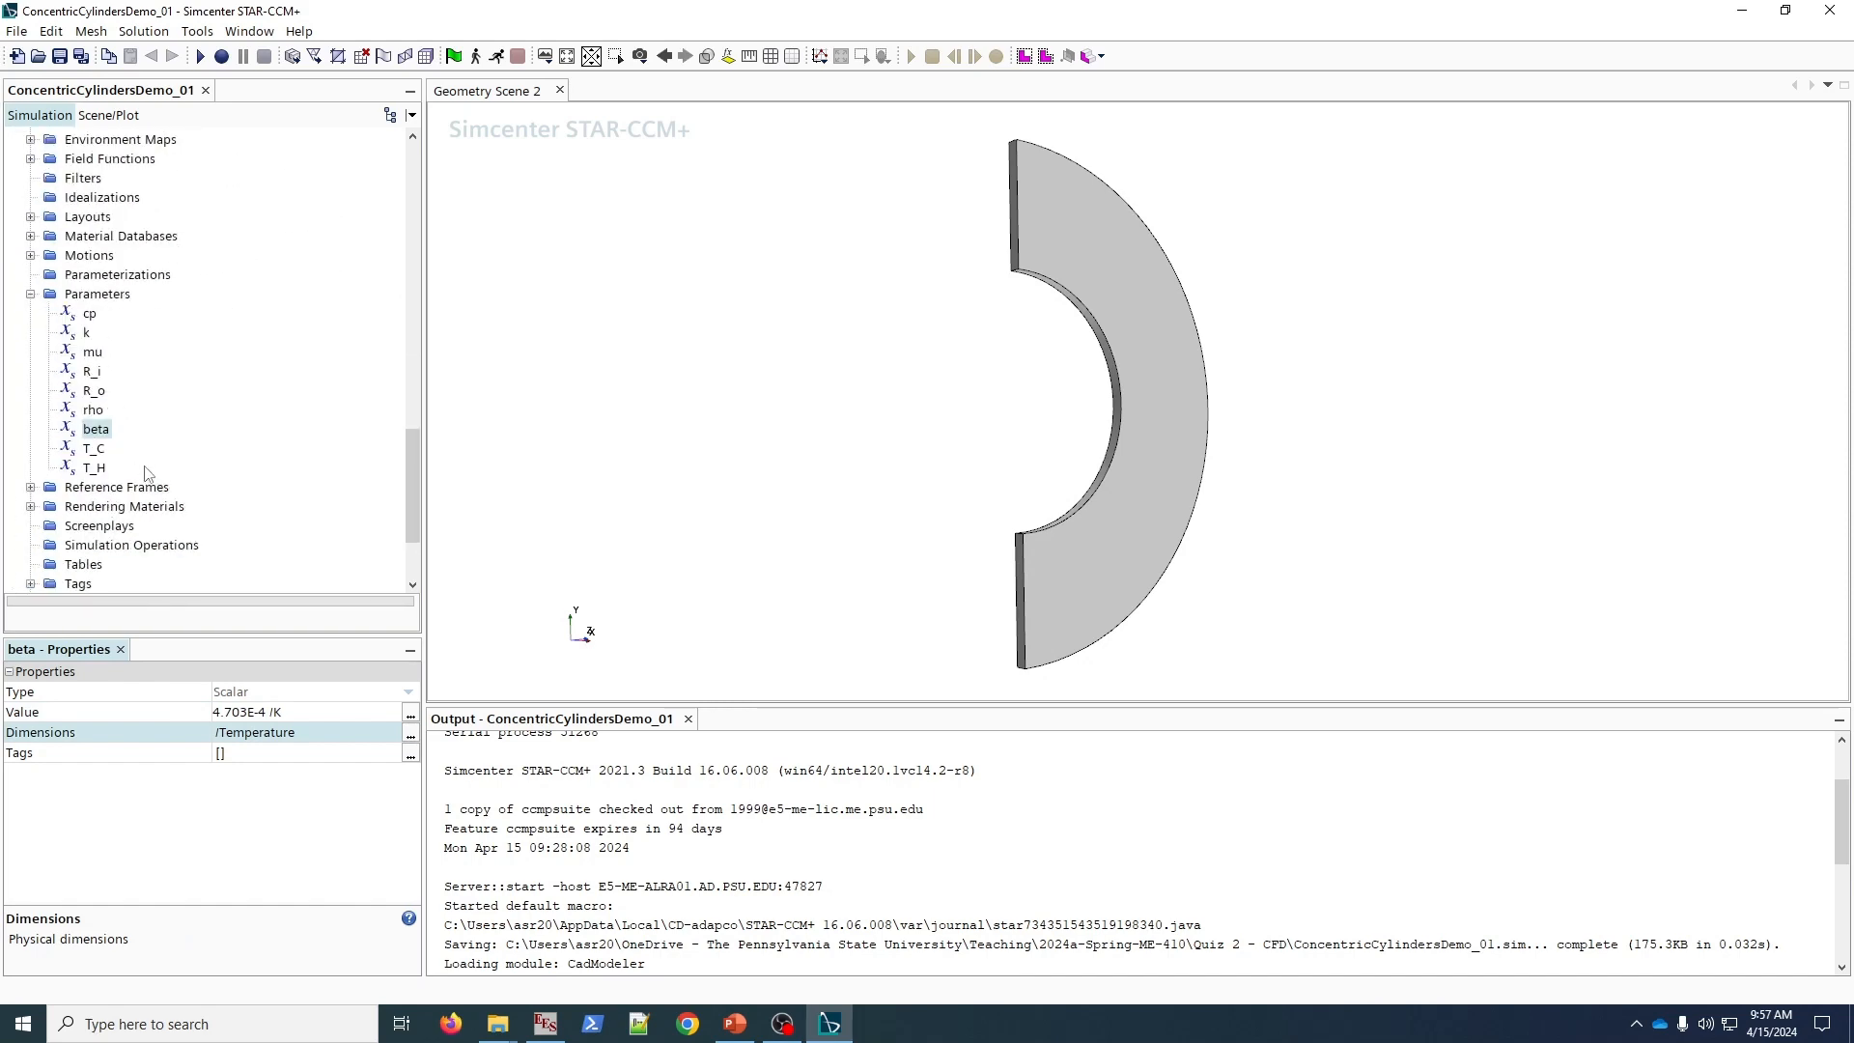
pyautogui.scroll(8, 147, 473)
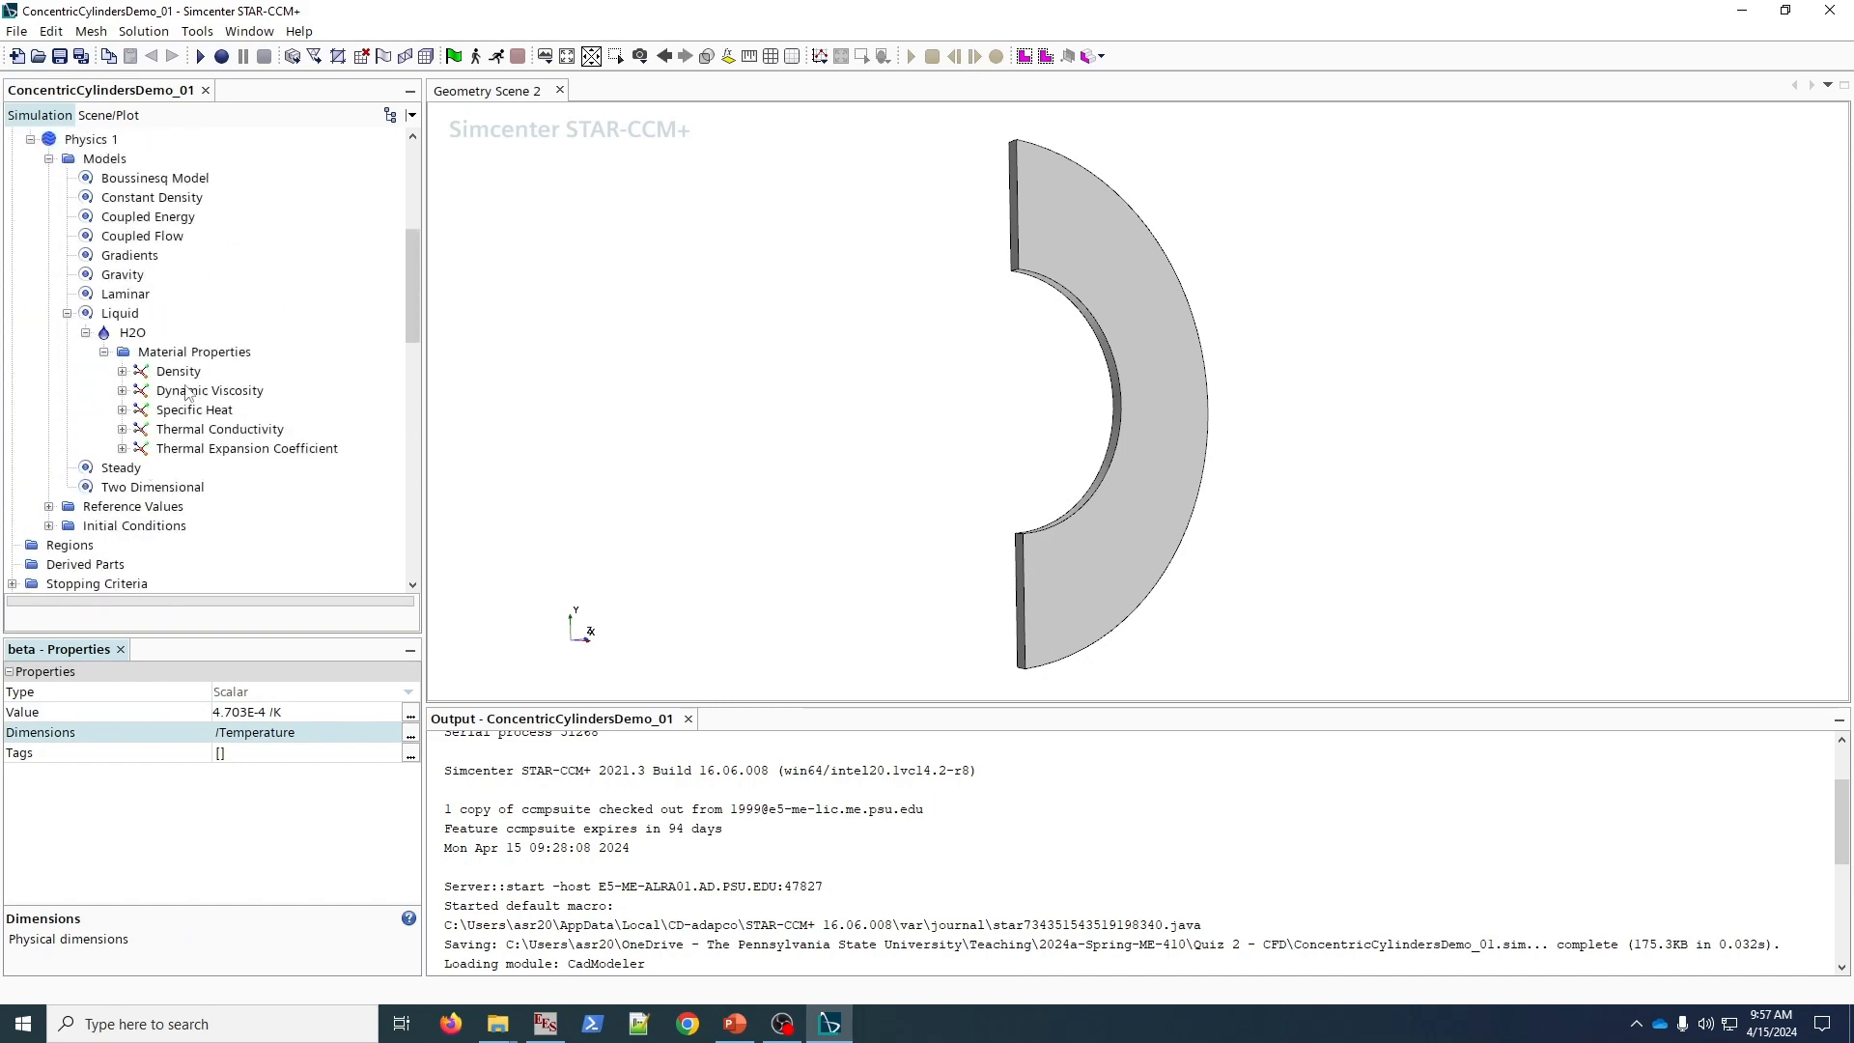
pyautogui.click(179, 372)
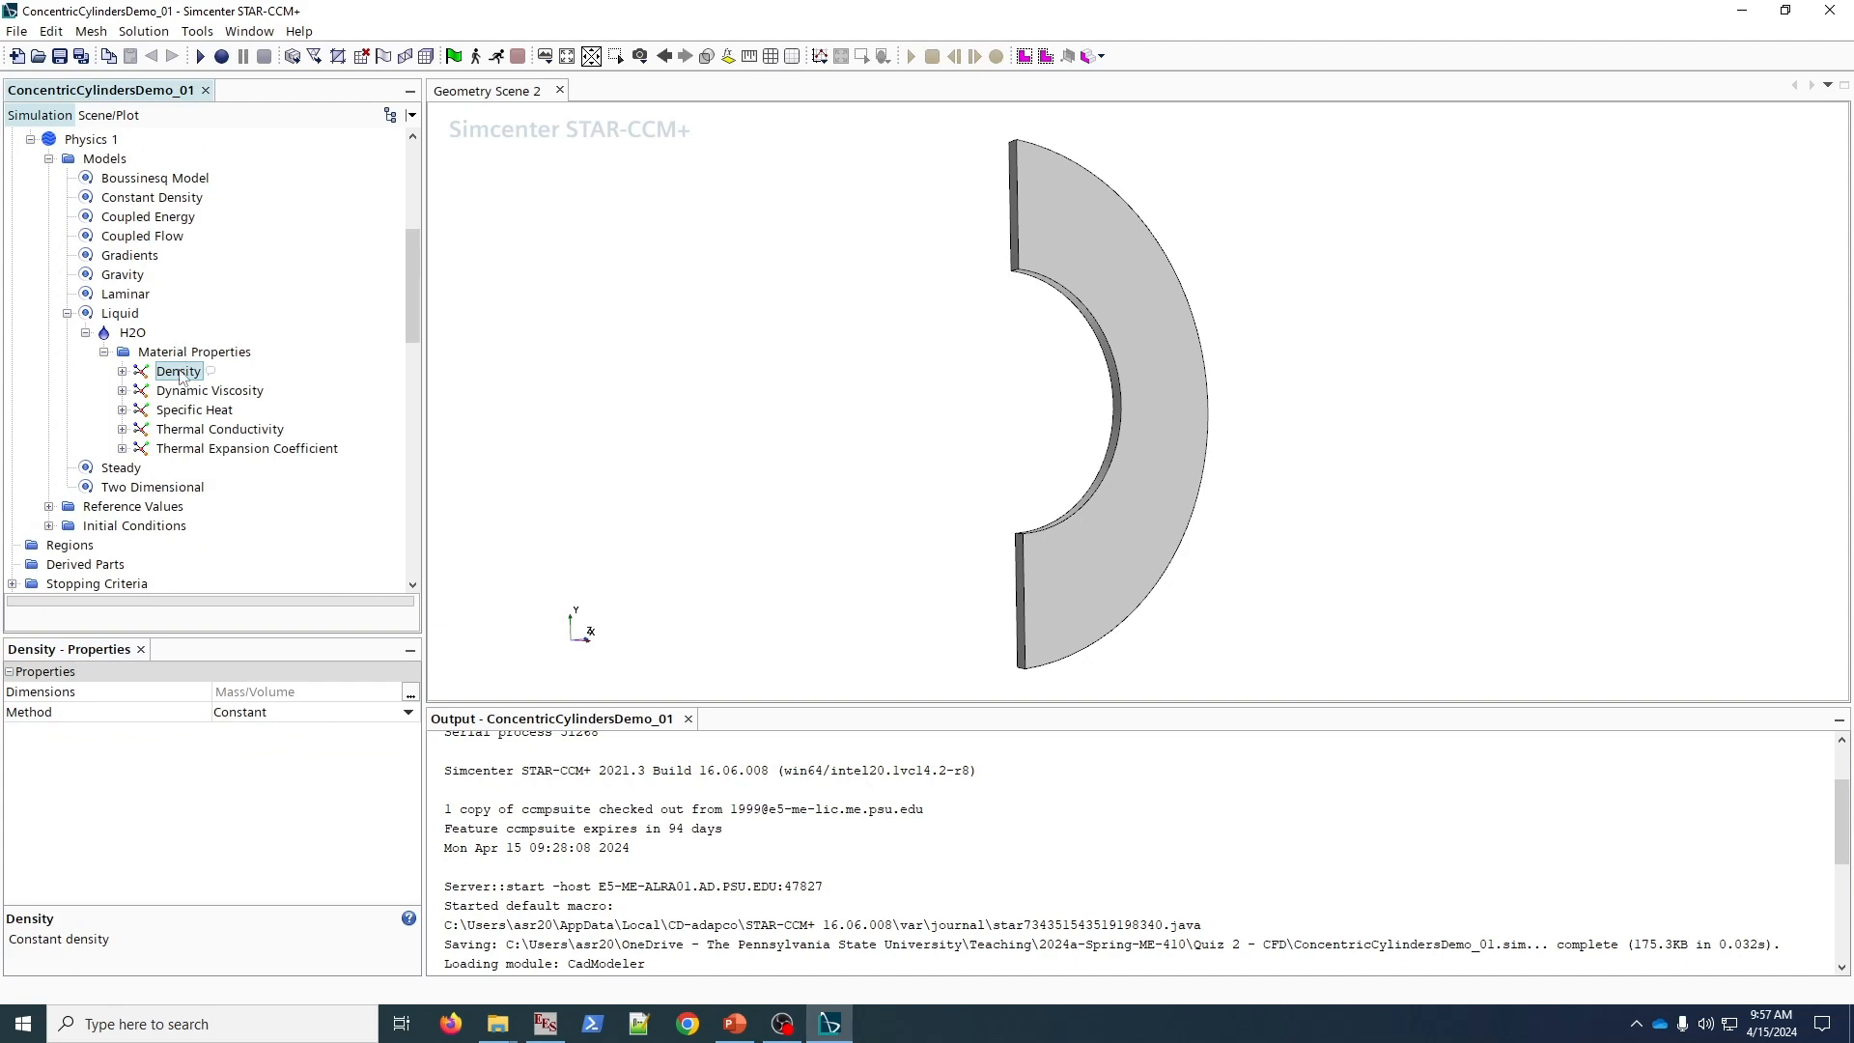
pyautogui.click(122, 371)
pyautogui.click(200, 391)
pyautogui.click(271, 692)
pyautogui.write('${rho}')
pyautogui.press('Return')
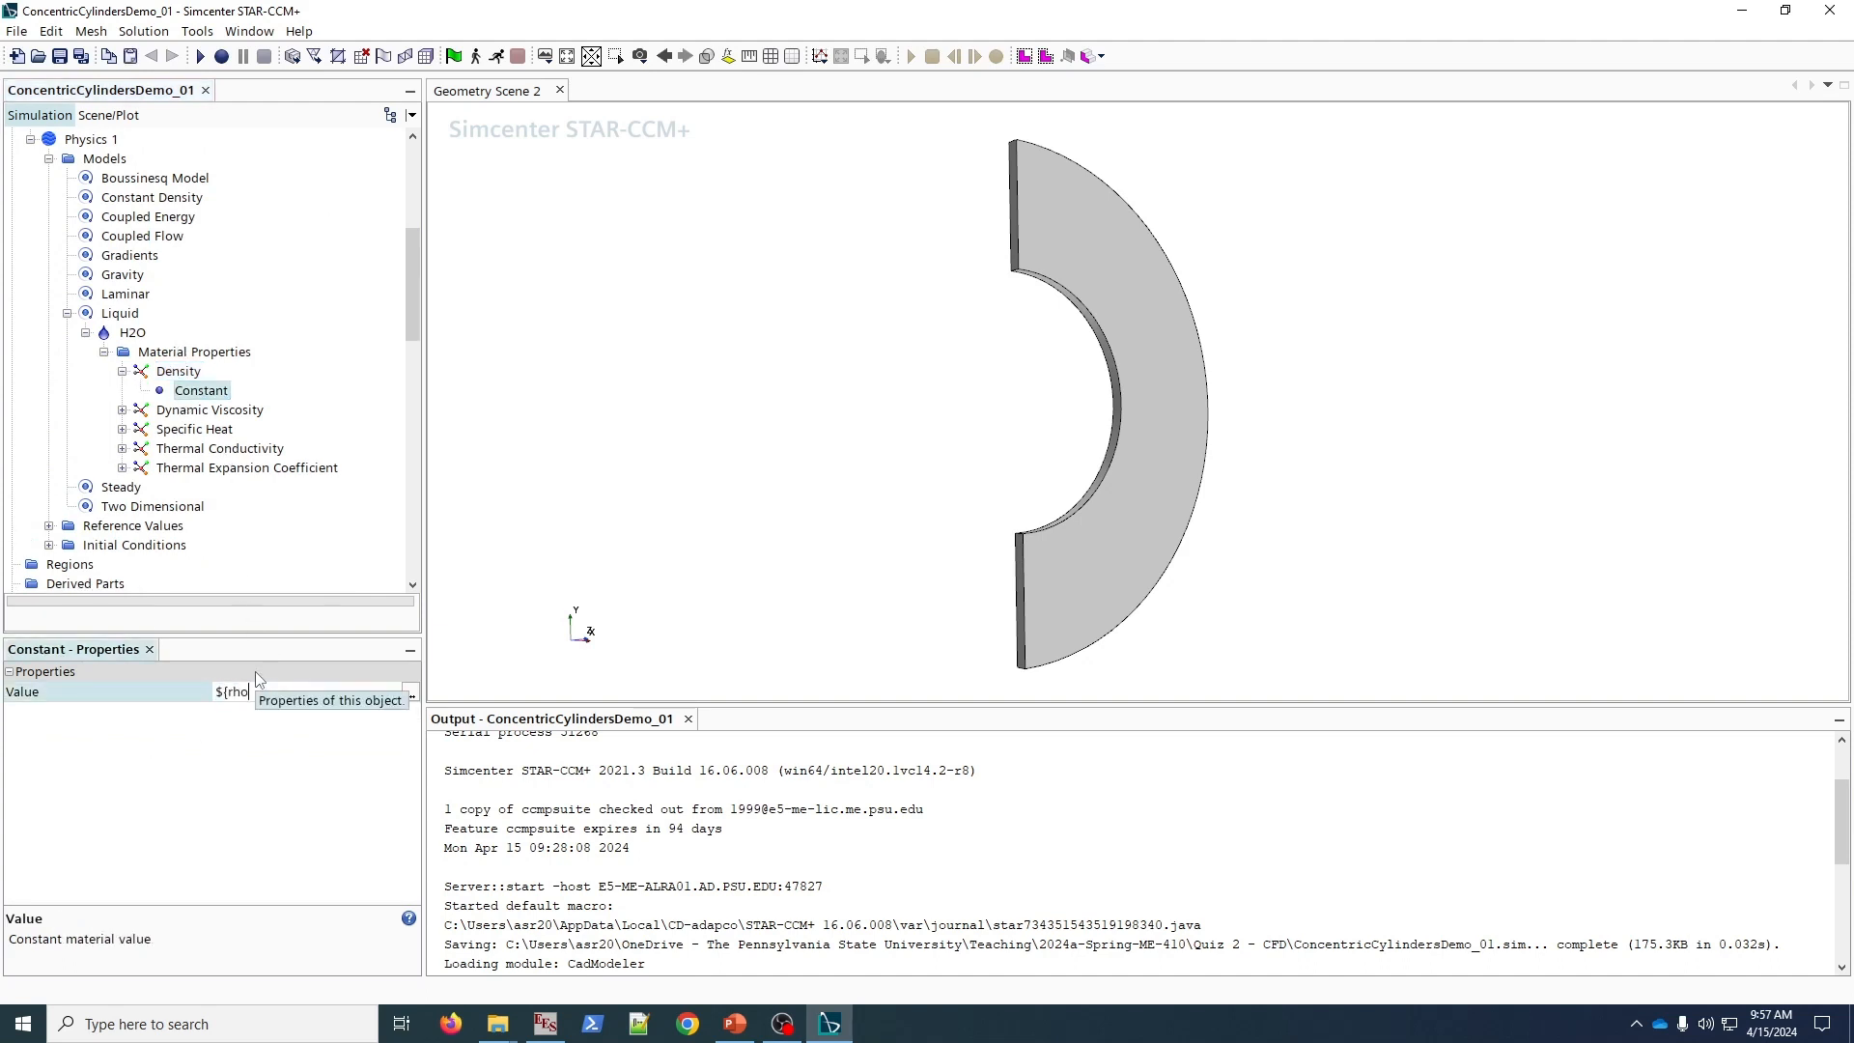
# - Set the constant dynamic viscosity of the H2O material to ${mu}
pyautogui.doubleClick(172, 412)
pyautogui.click(201, 430)
pyautogui.click(356, 689)
pyautogui.write('${mu}')
pyautogui.press('Return')
# - Set the constant specific heat of the H2O material to ${cp}
pyautogui.doubleClick(194, 449)
pyautogui.click(201, 468)
pyautogui.click(314, 692)
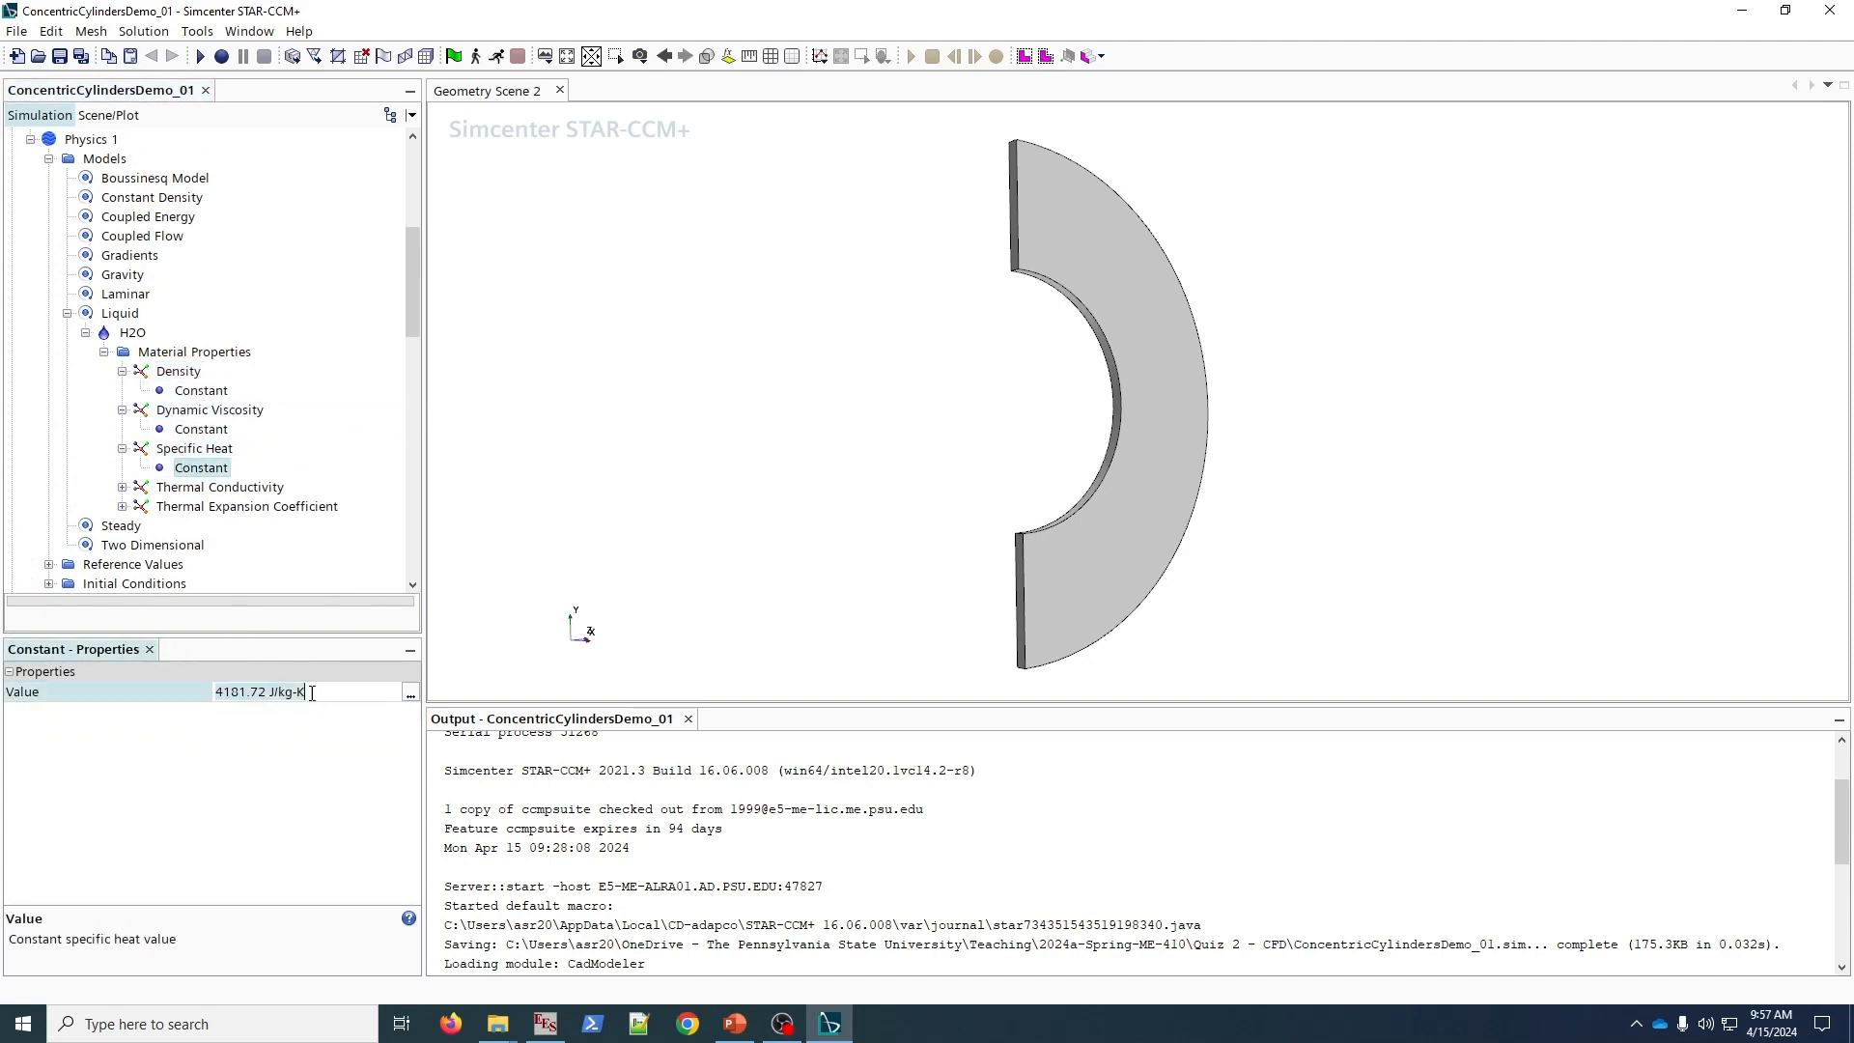
pyautogui.write('${cp}')
pyautogui.press('Return')
# - Set the constant thermal conductivity of the H2O material to ${k}
pyautogui.doubleClick(220, 488)
pyautogui.click(201, 507)
pyautogui.click(272, 693)
pyautogui.write('${k}')
pyautogui.press('Return')
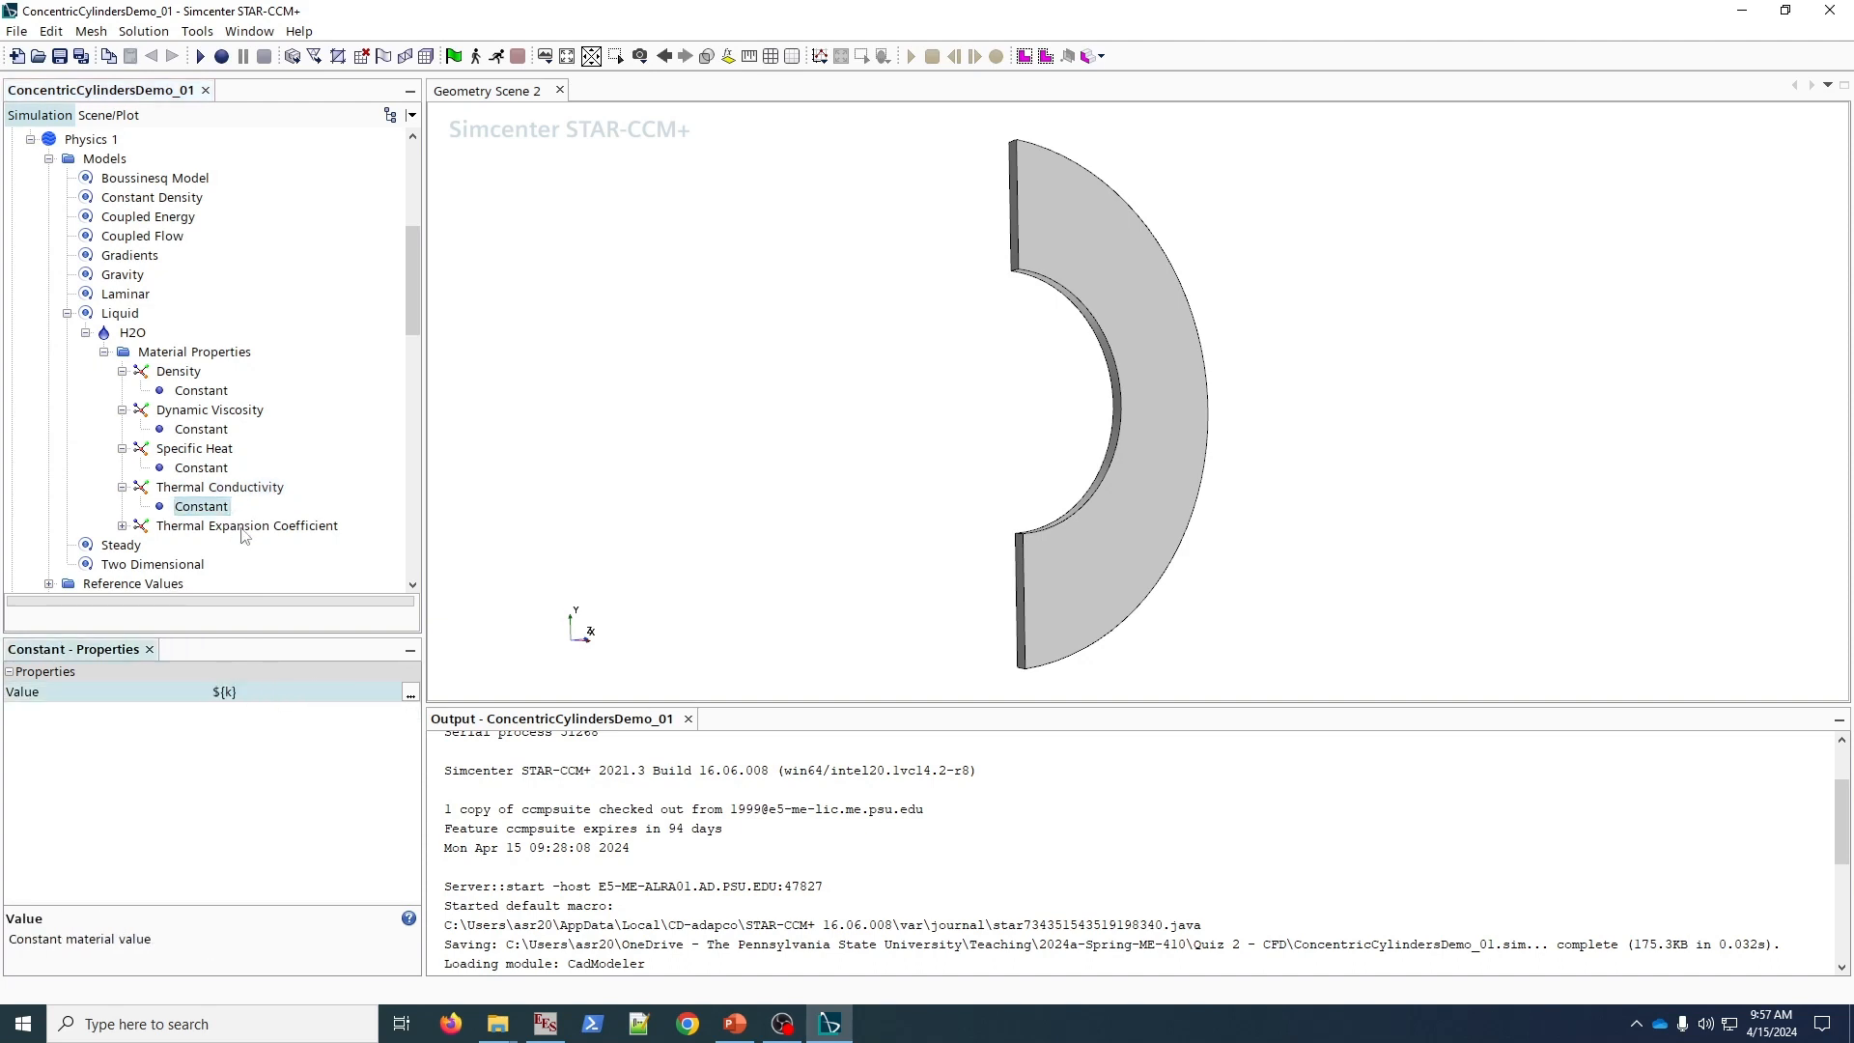
# - Set the constant thermal expansion coefficient of the H2O material to ${beta}
pyautogui.doubleClick(244, 528)
pyautogui.click(200, 546)
pyautogui.click(290, 692)
pyautogui.write('${beta}')
pyautogui.press('Return')
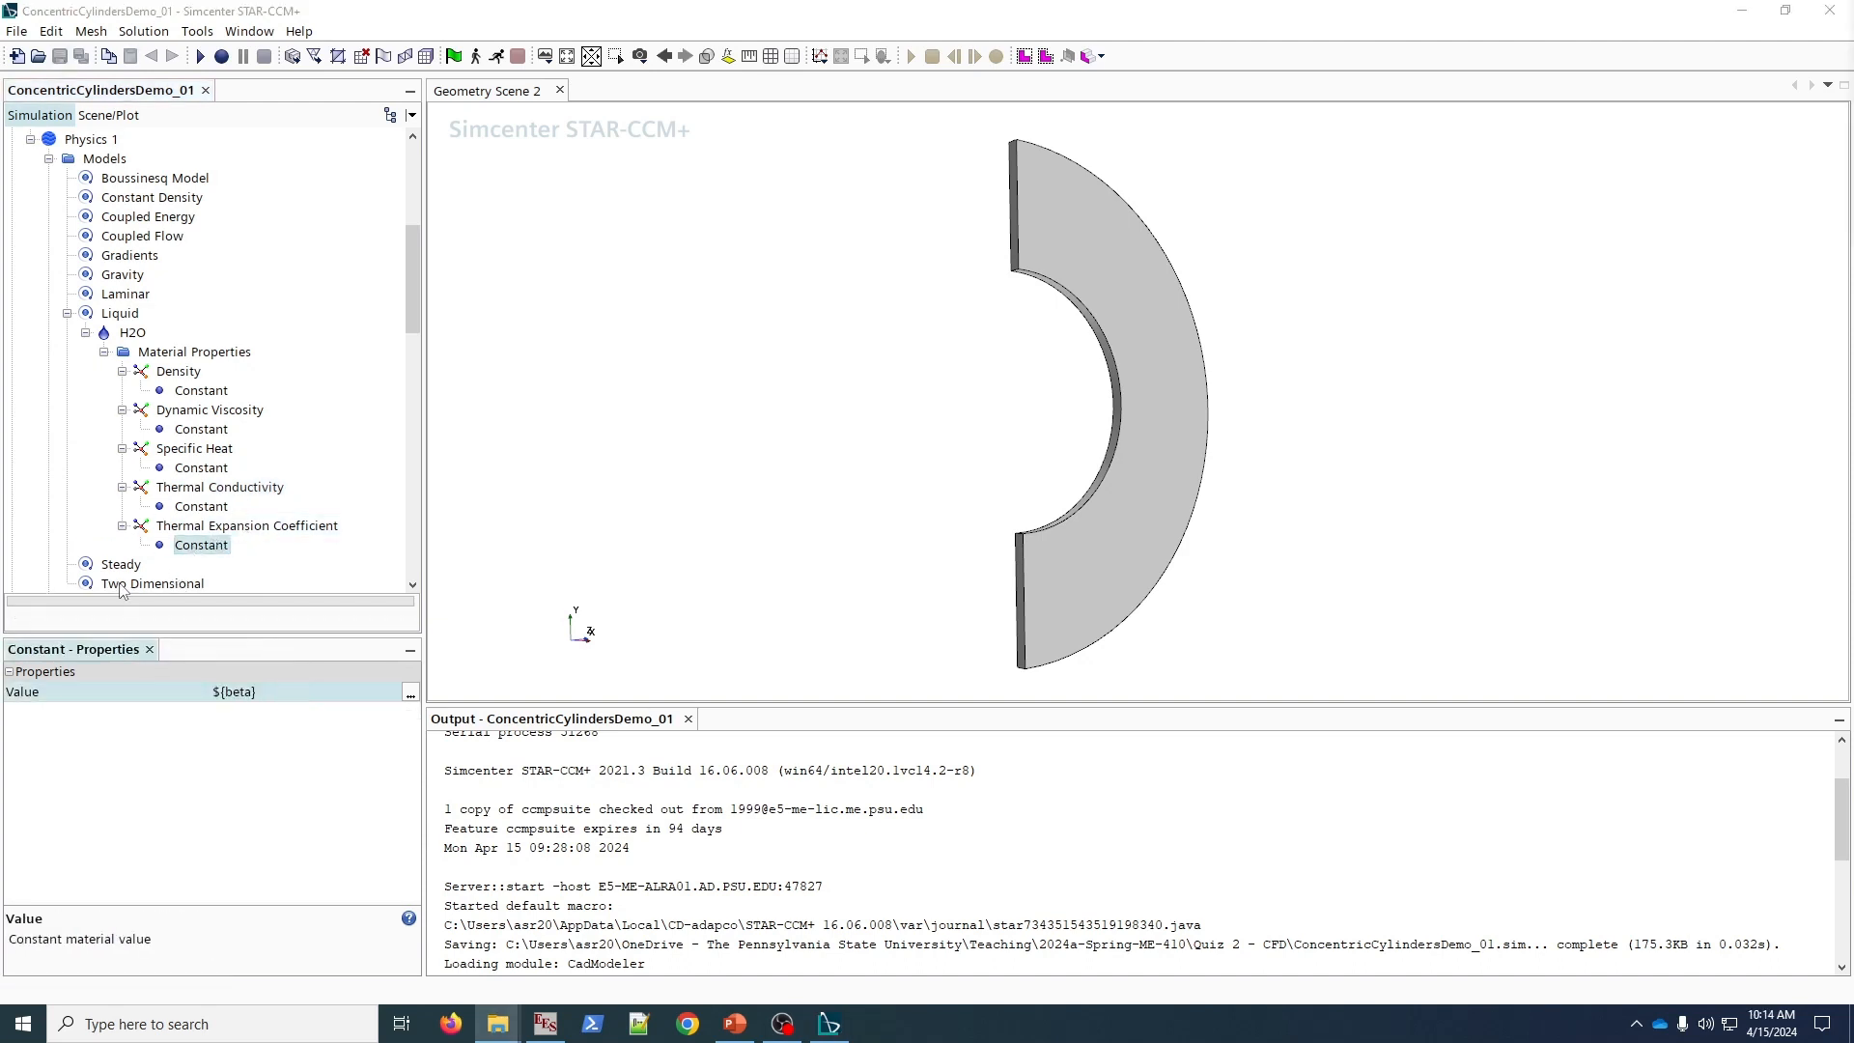
# - Review the Steady and Two Dimensional models against the geometry's orientation, and check the gravity and altitude reference values
pyautogui.scroll(-1, 116, 569)
pyautogui.click(126, 524)
pyautogui.click(124, 506)
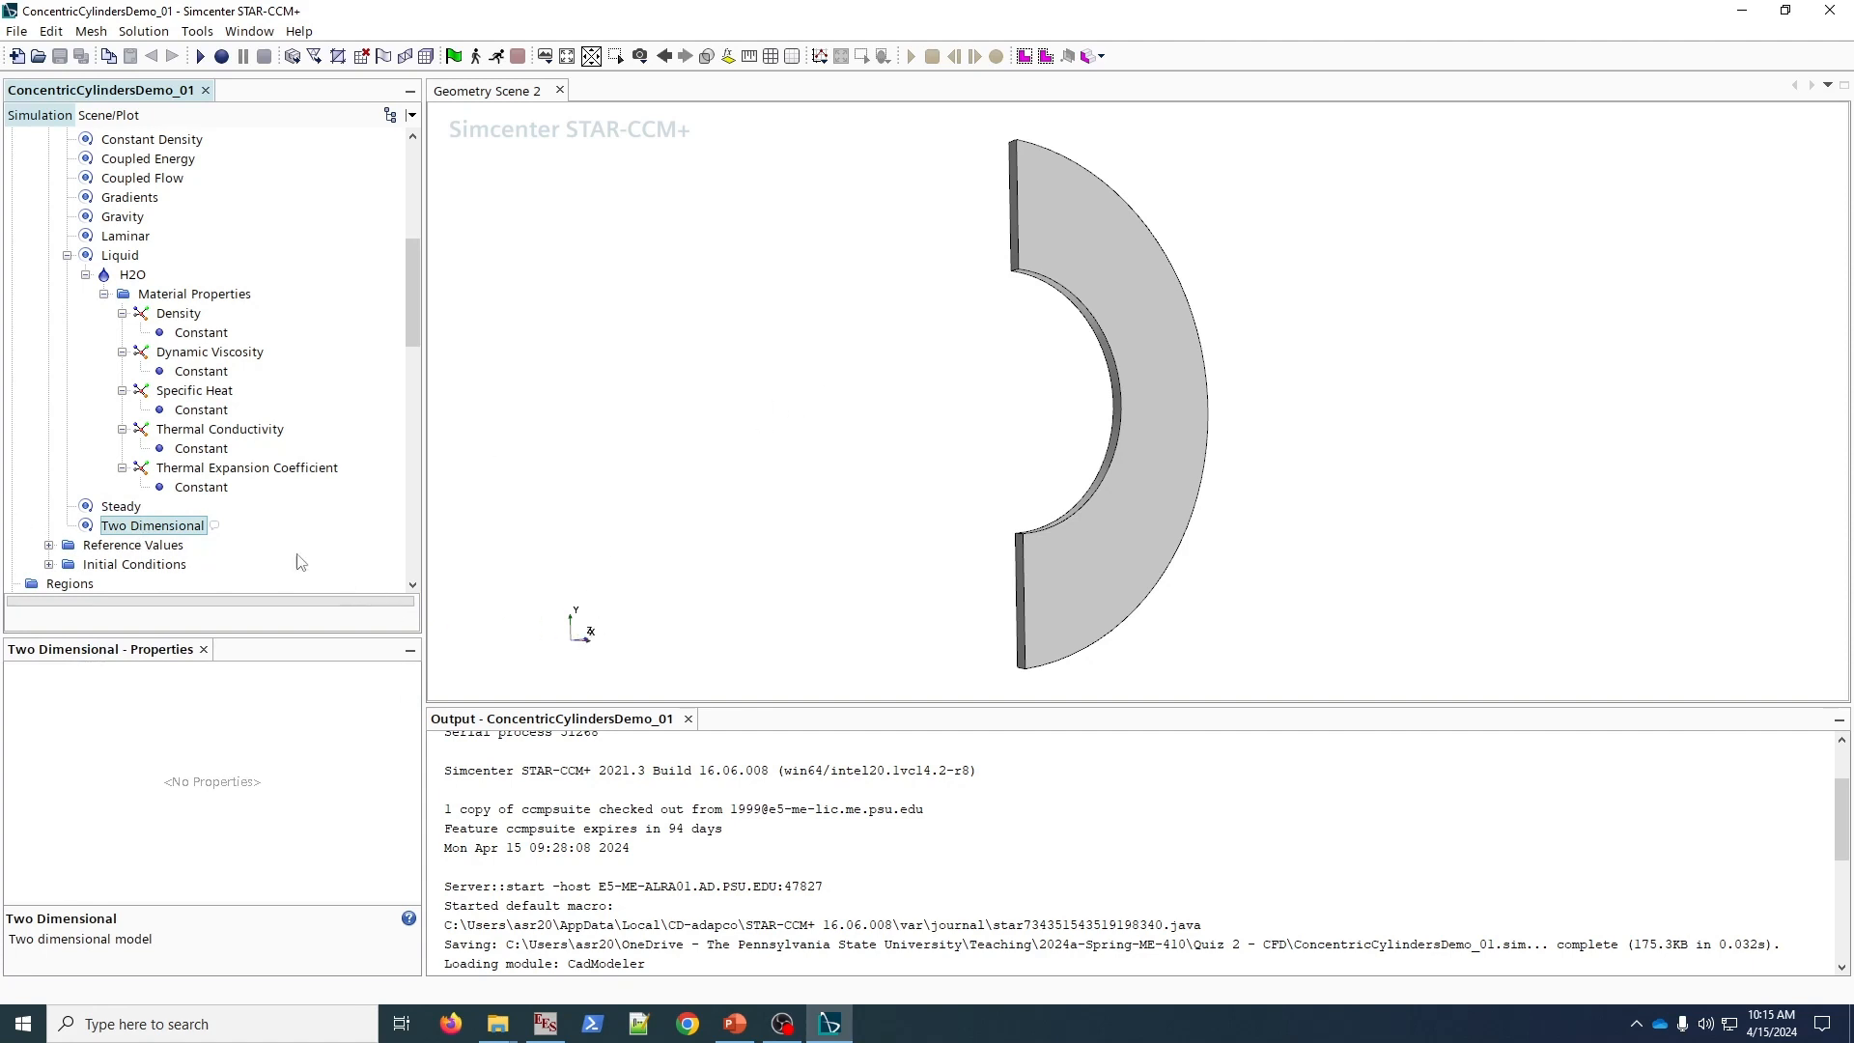
pyautogui.moveTo(645, 608); pyautogui.dragTo(583, 618)
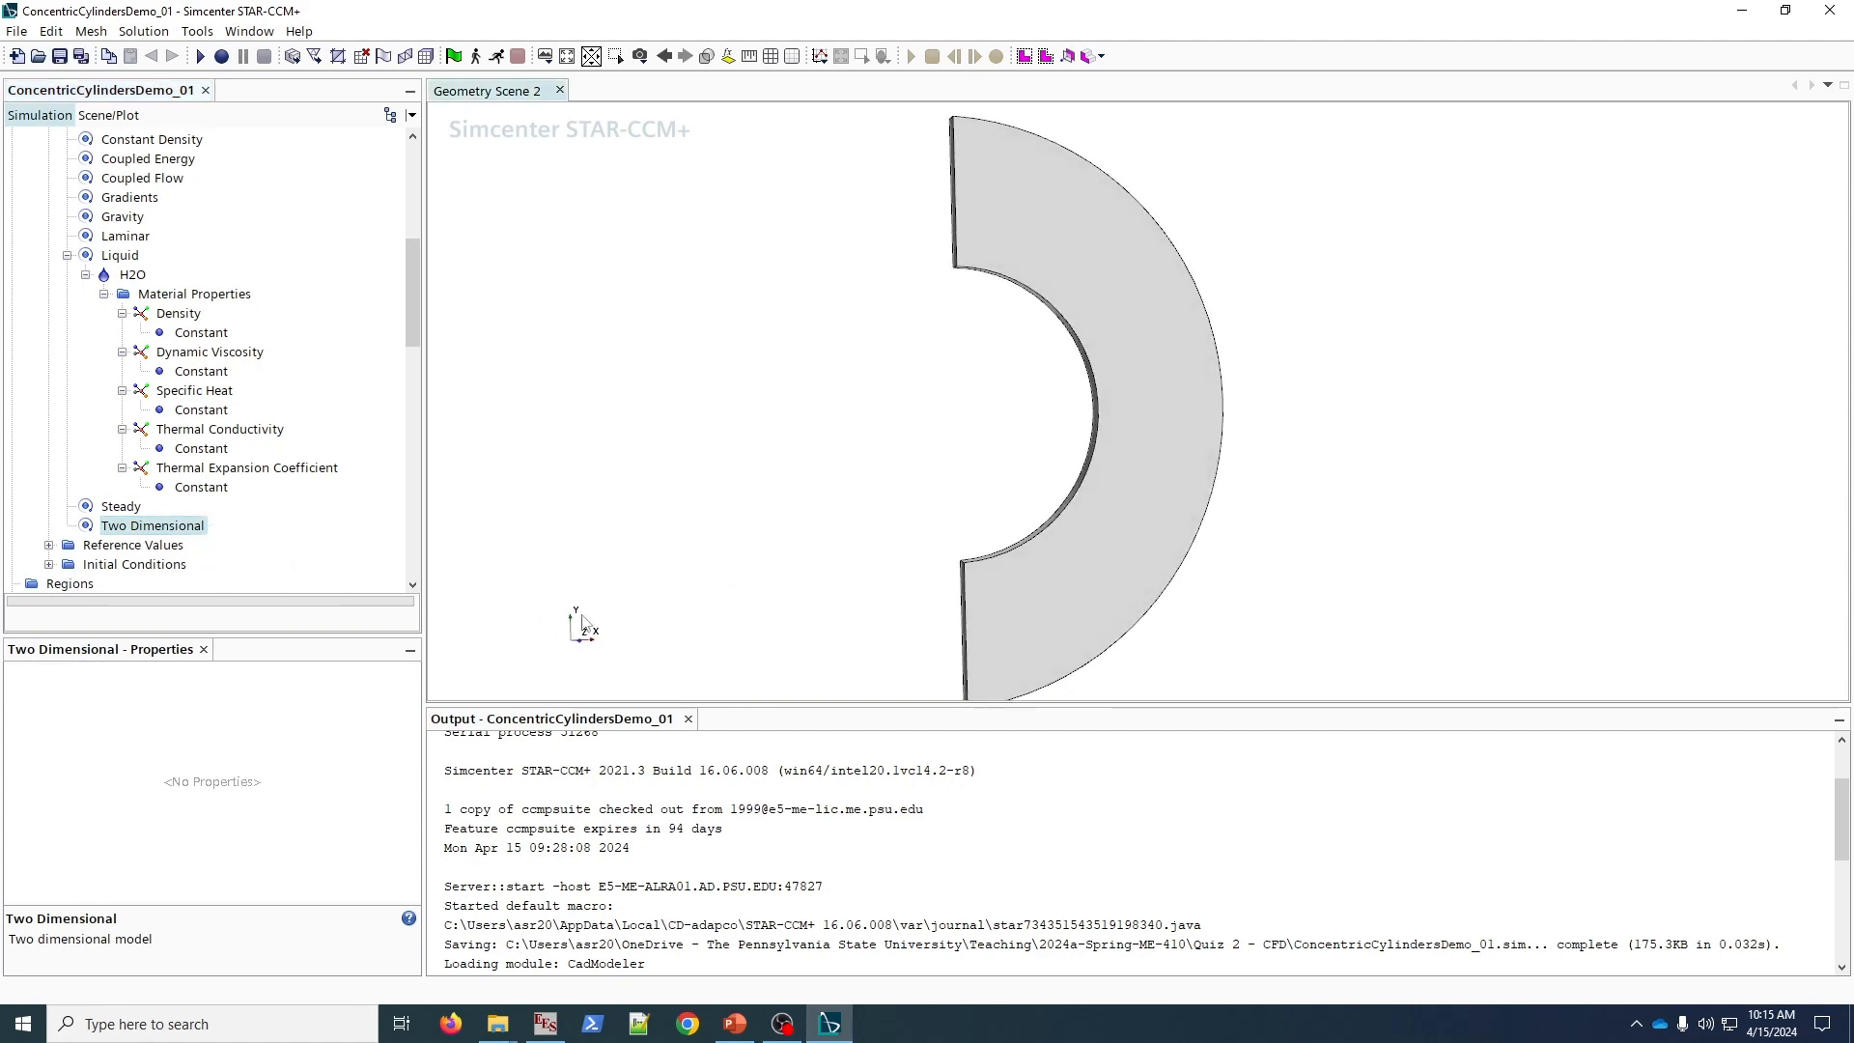
pyautogui.click(48, 546)
pyautogui.click(131, 450)
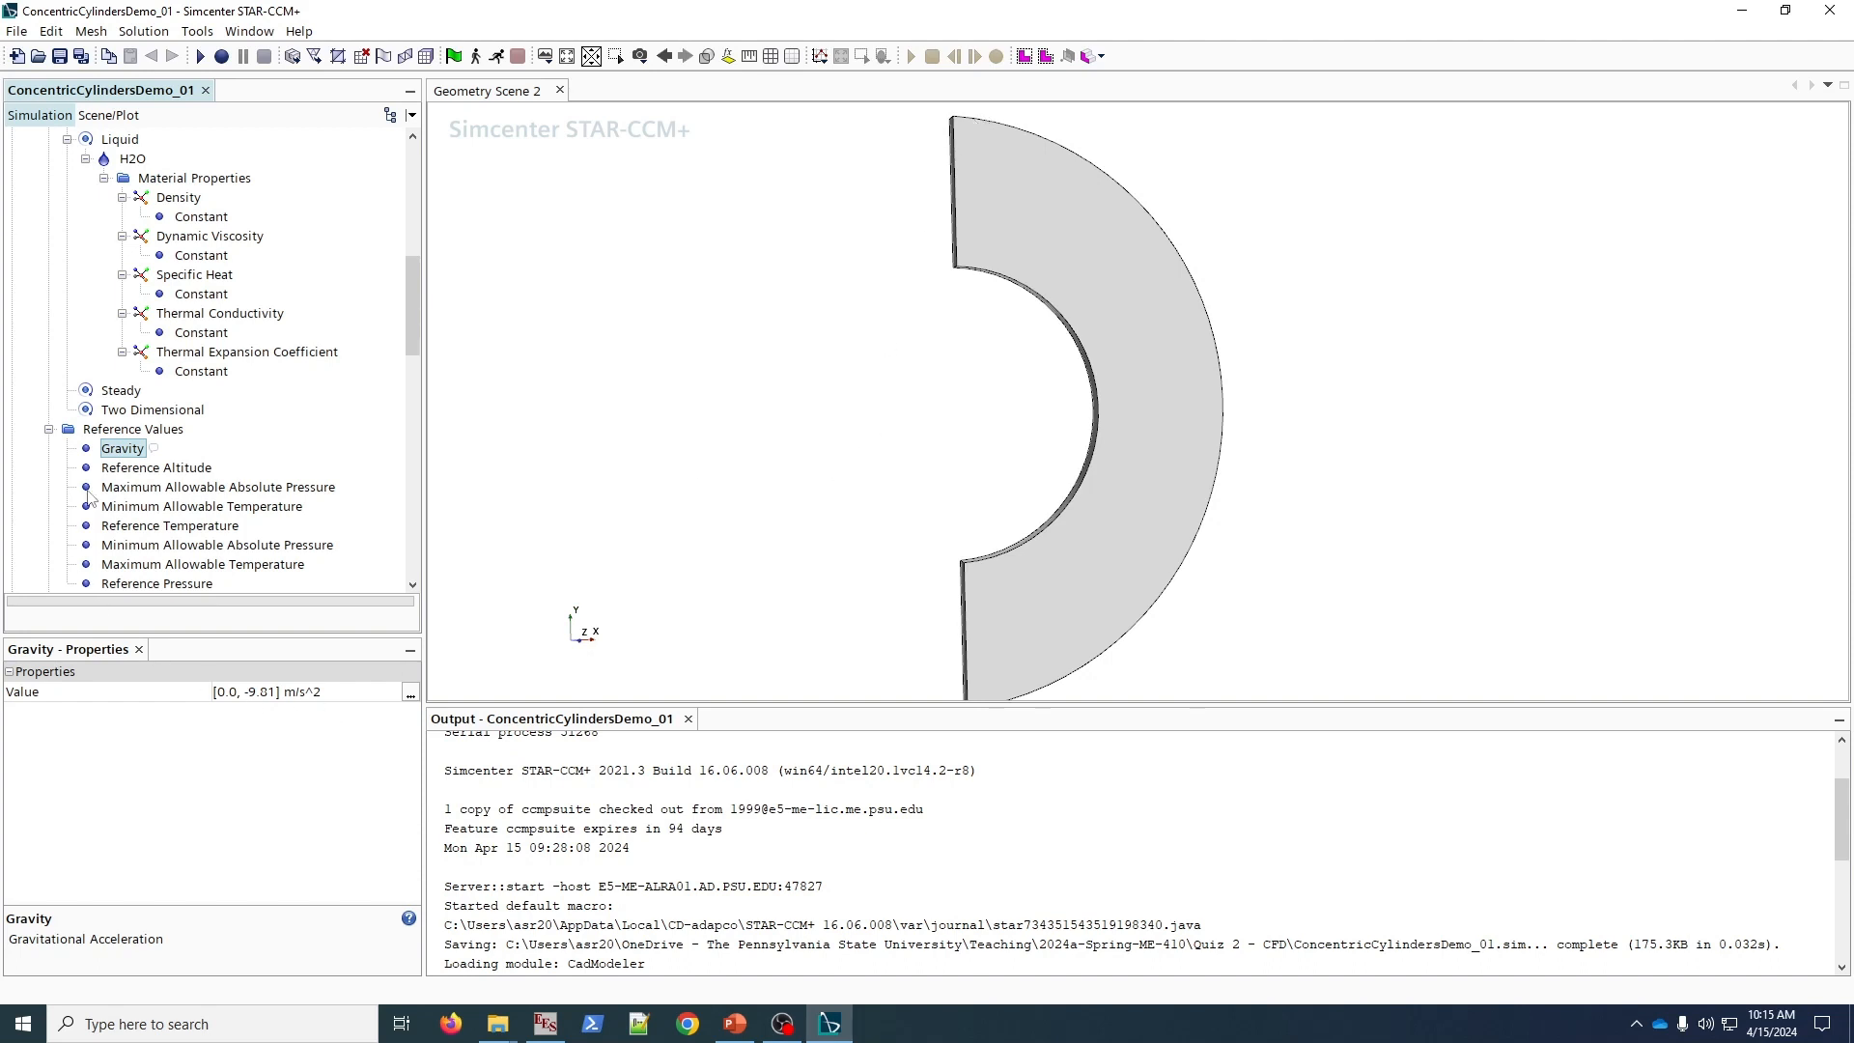
pyautogui.click(160, 470)
# - Set the Maximum Allowable Absolute Pressure reference value of Physics 1 to 2E5 Pa
pyautogui.click(173, 487)
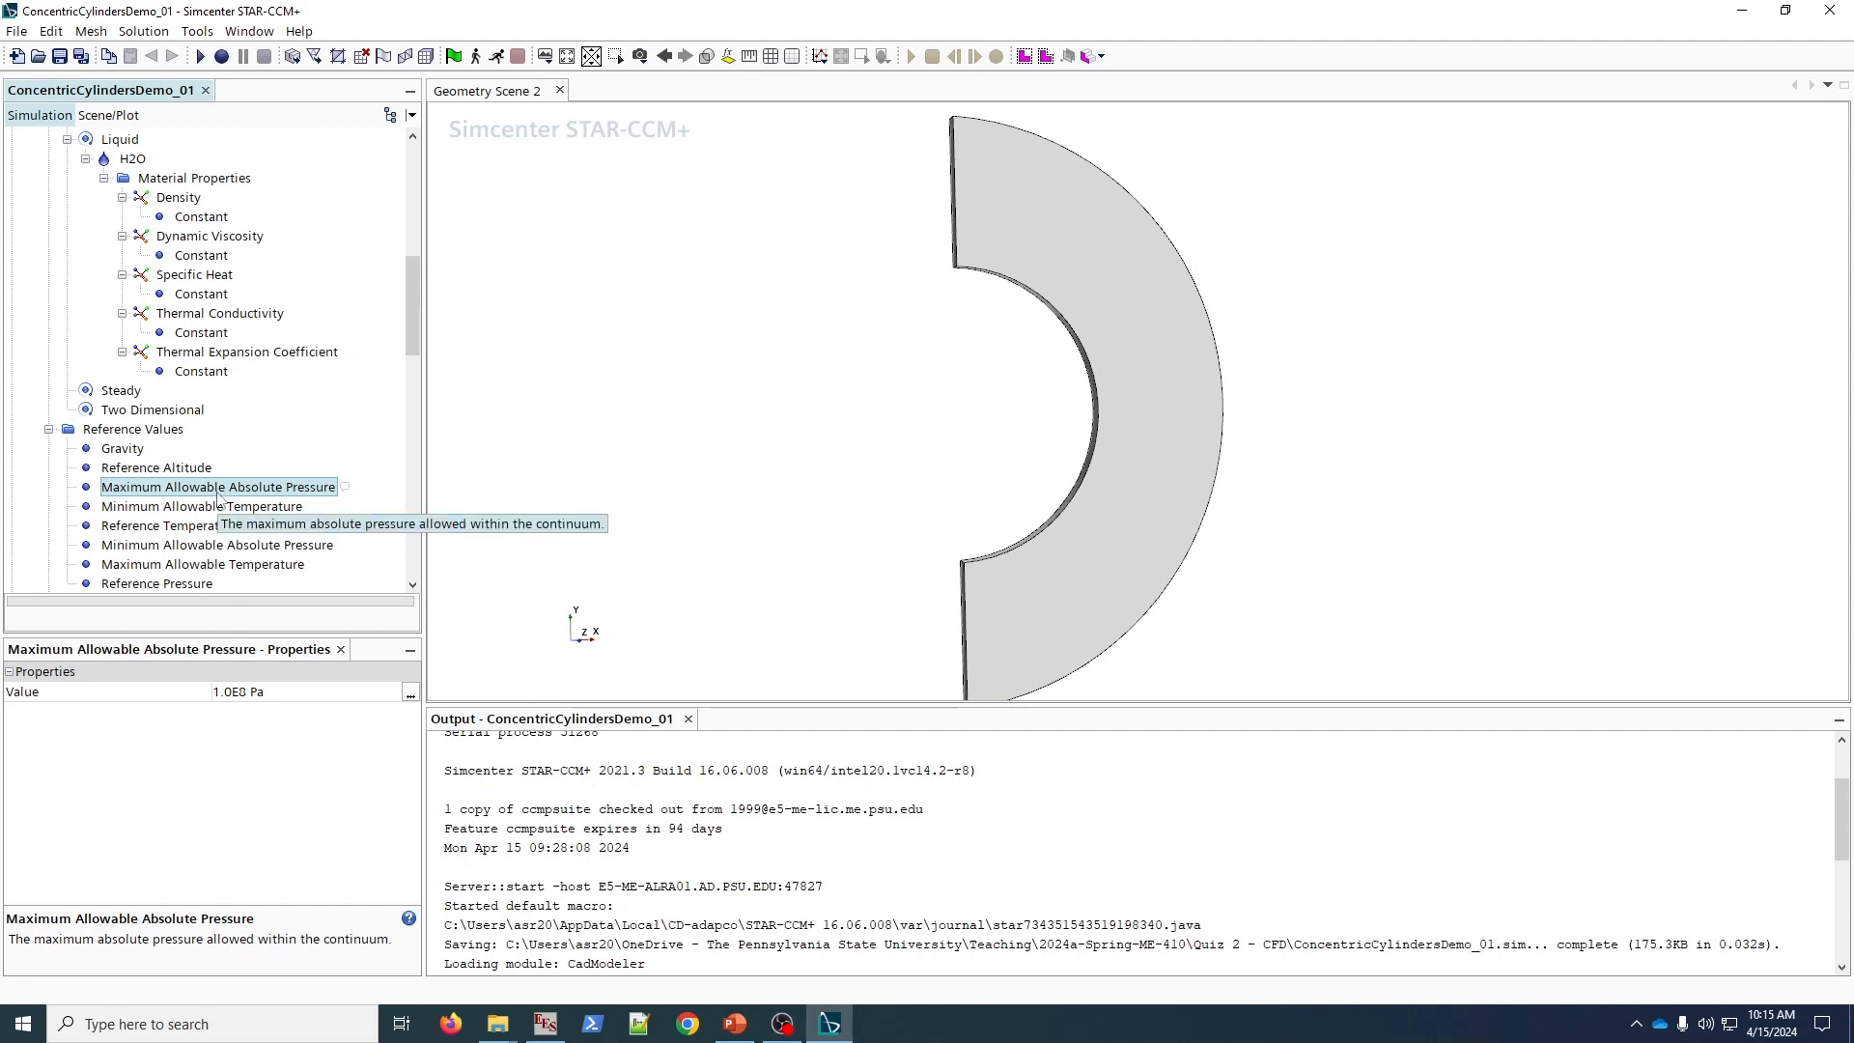
pyautogui.click(248, 693)
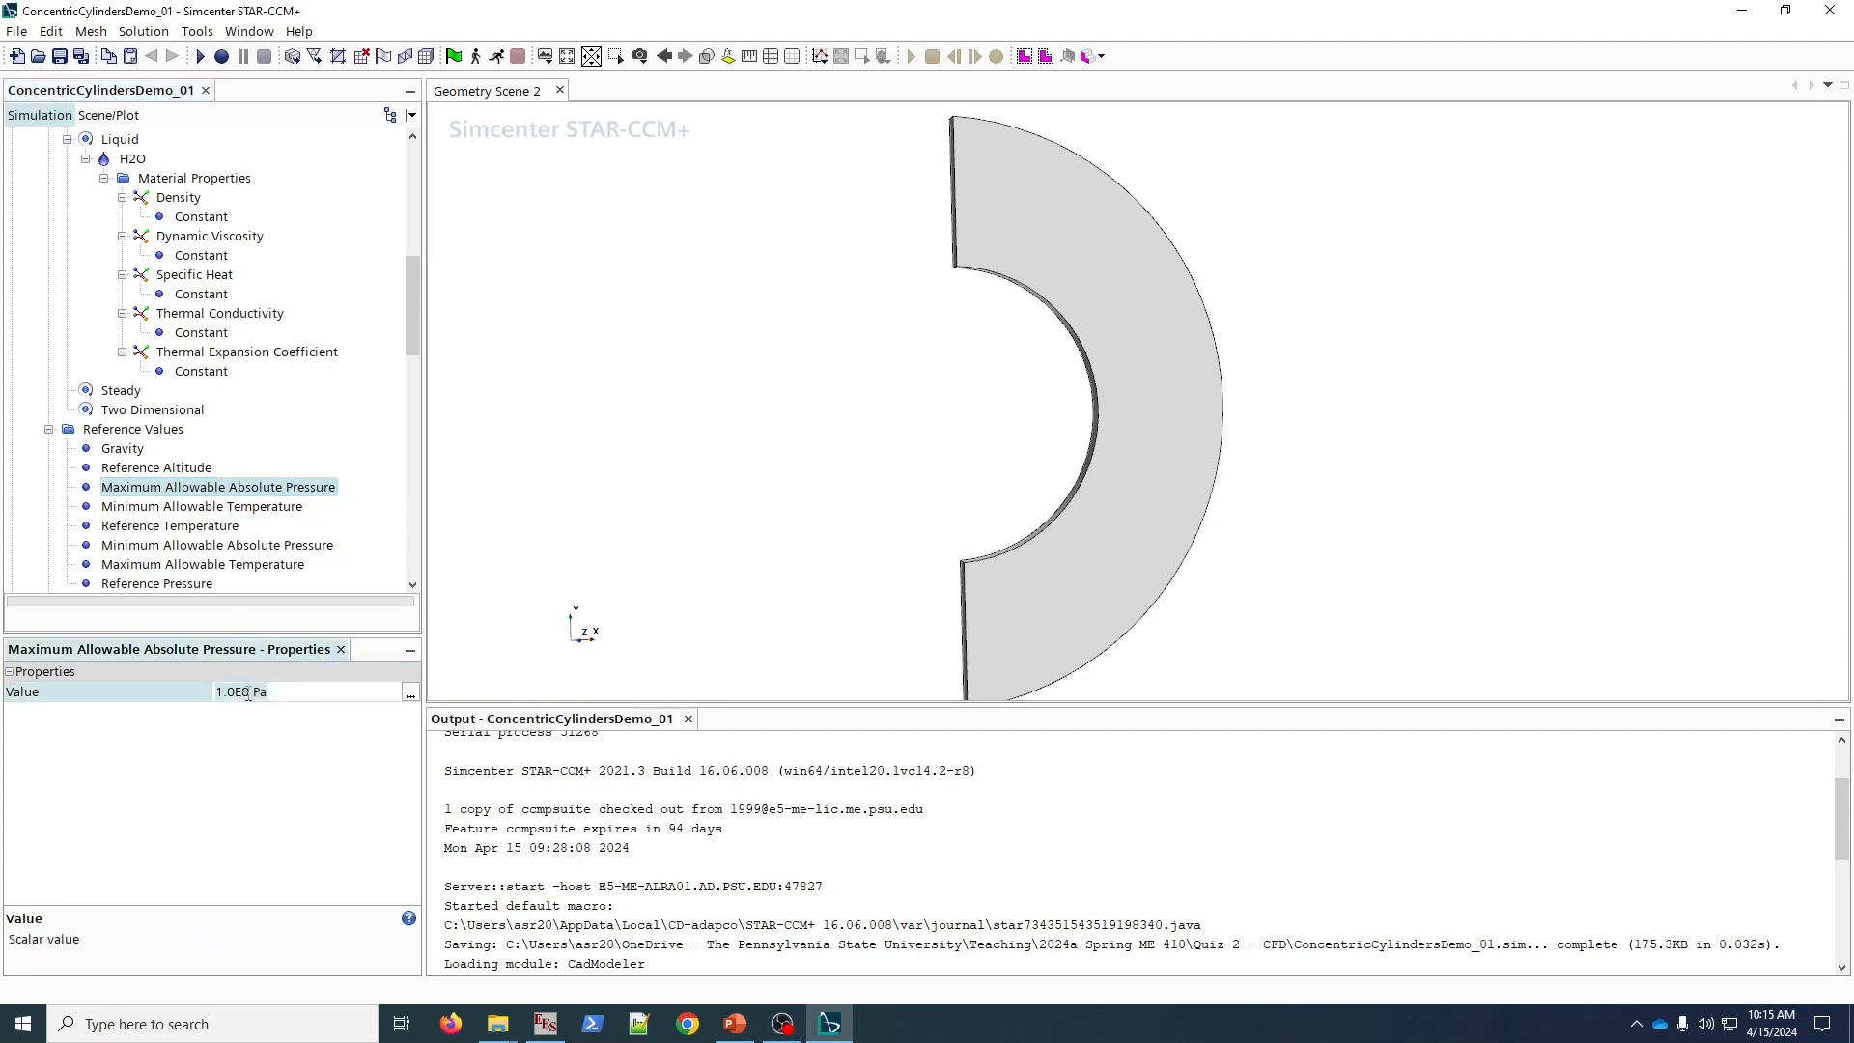
pyautogui.press('BackSpace')
pyautogui.write('0')
pyautogui.doubleClick(244, 692)
pyautogui.write('2E5')
pyautogui.press('Return')
# - Set the Minimum Allowable Temperature reference value to 295 K
pyautogui.click(249, 513)
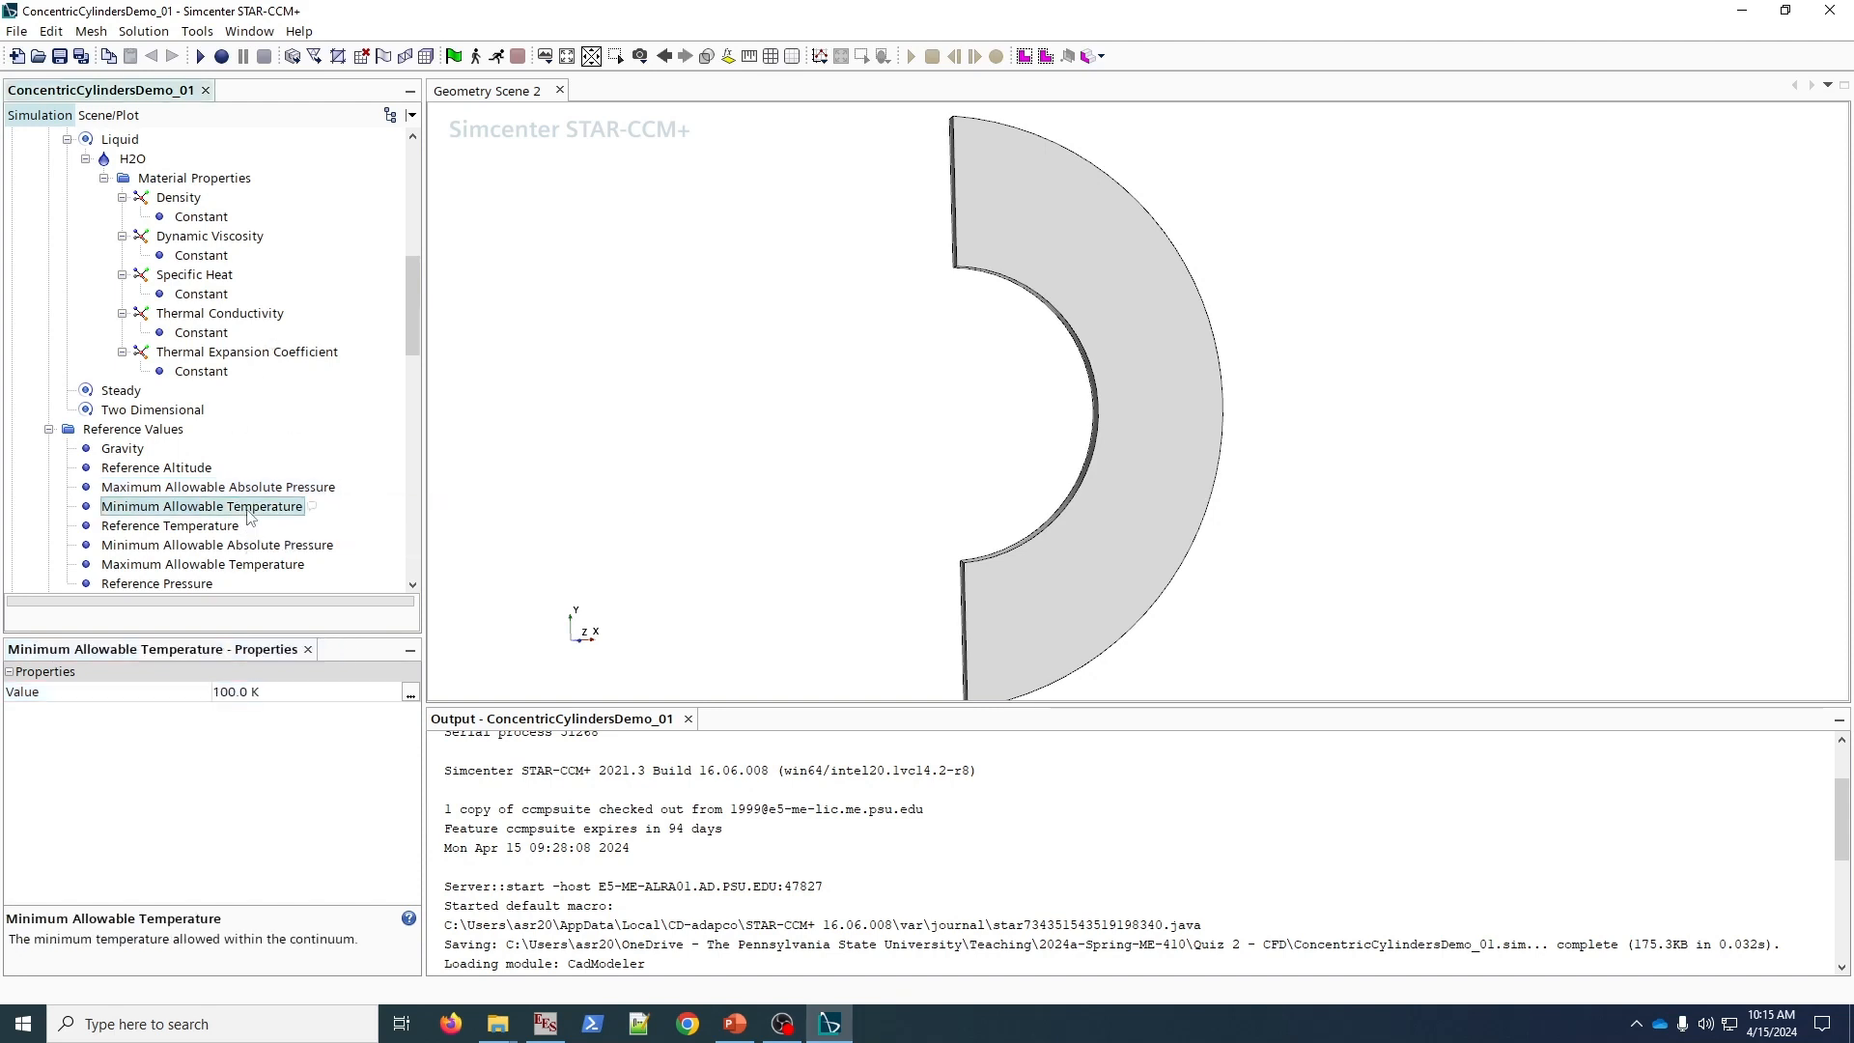
pyautogui.click(270, 693)
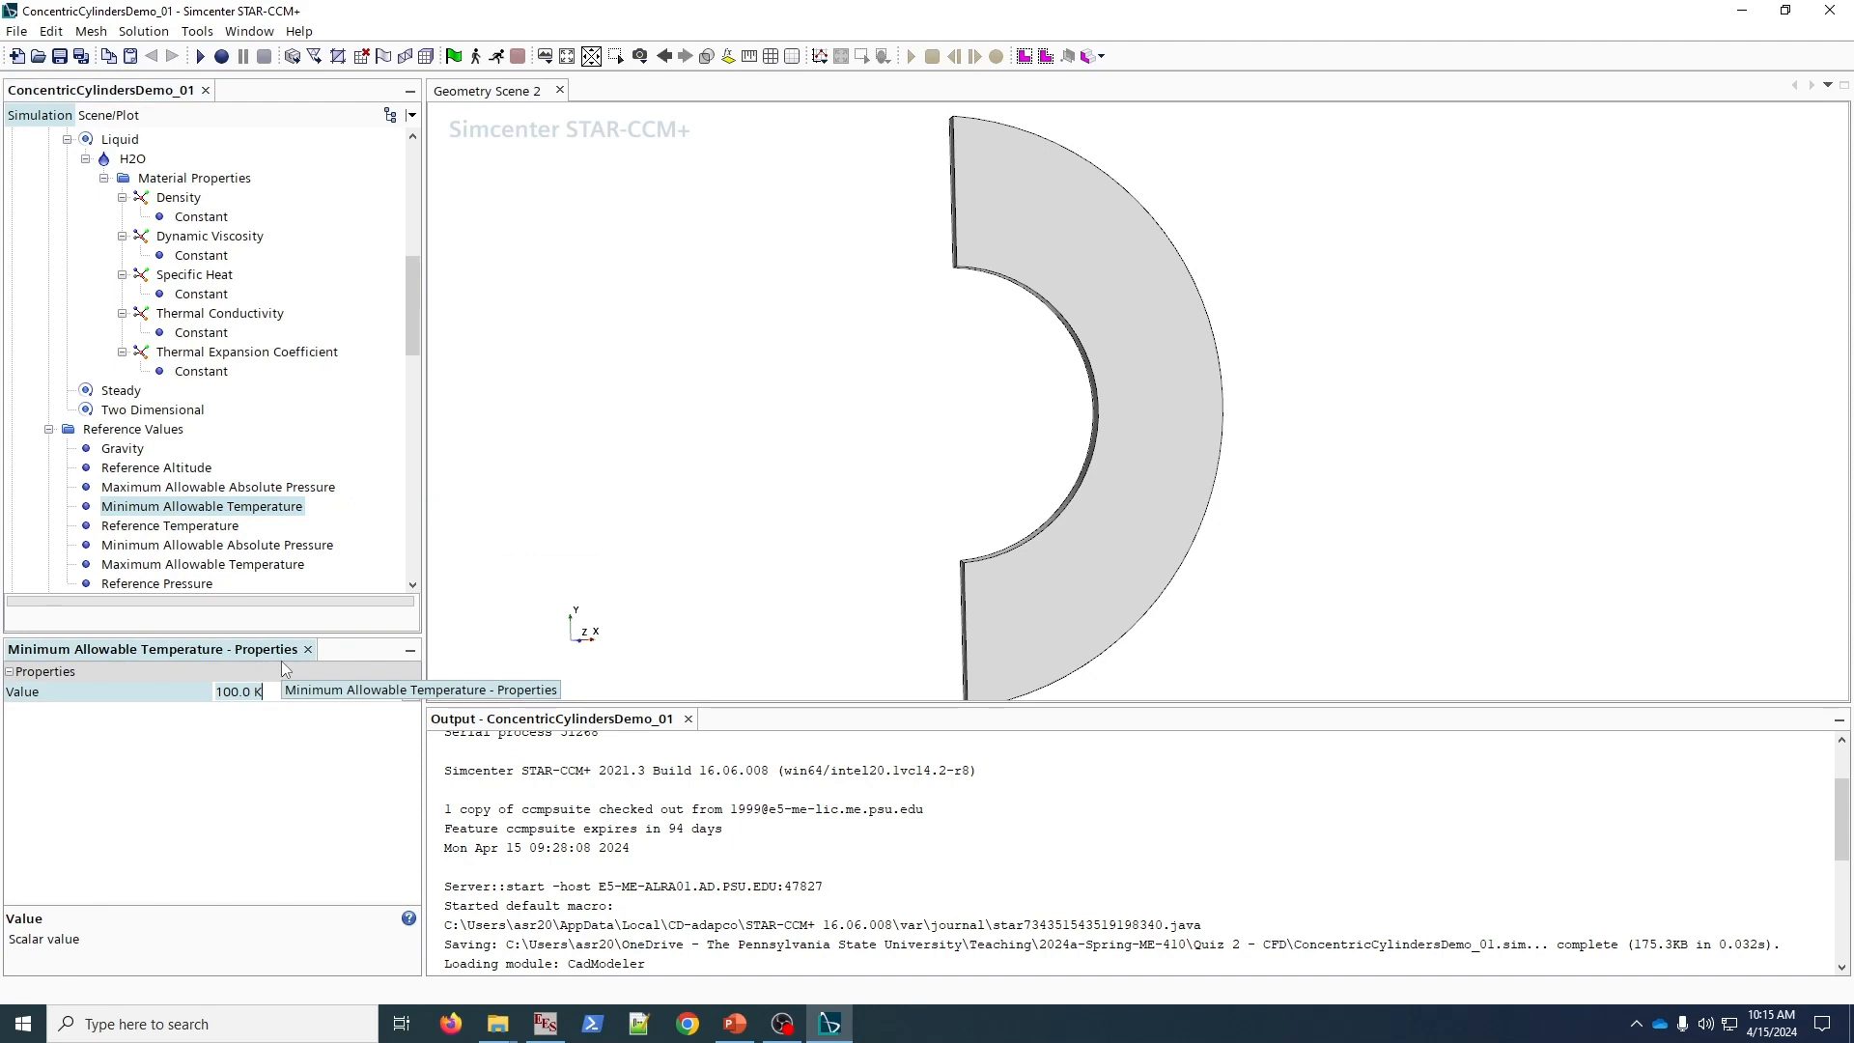
pyautogui.write('295')
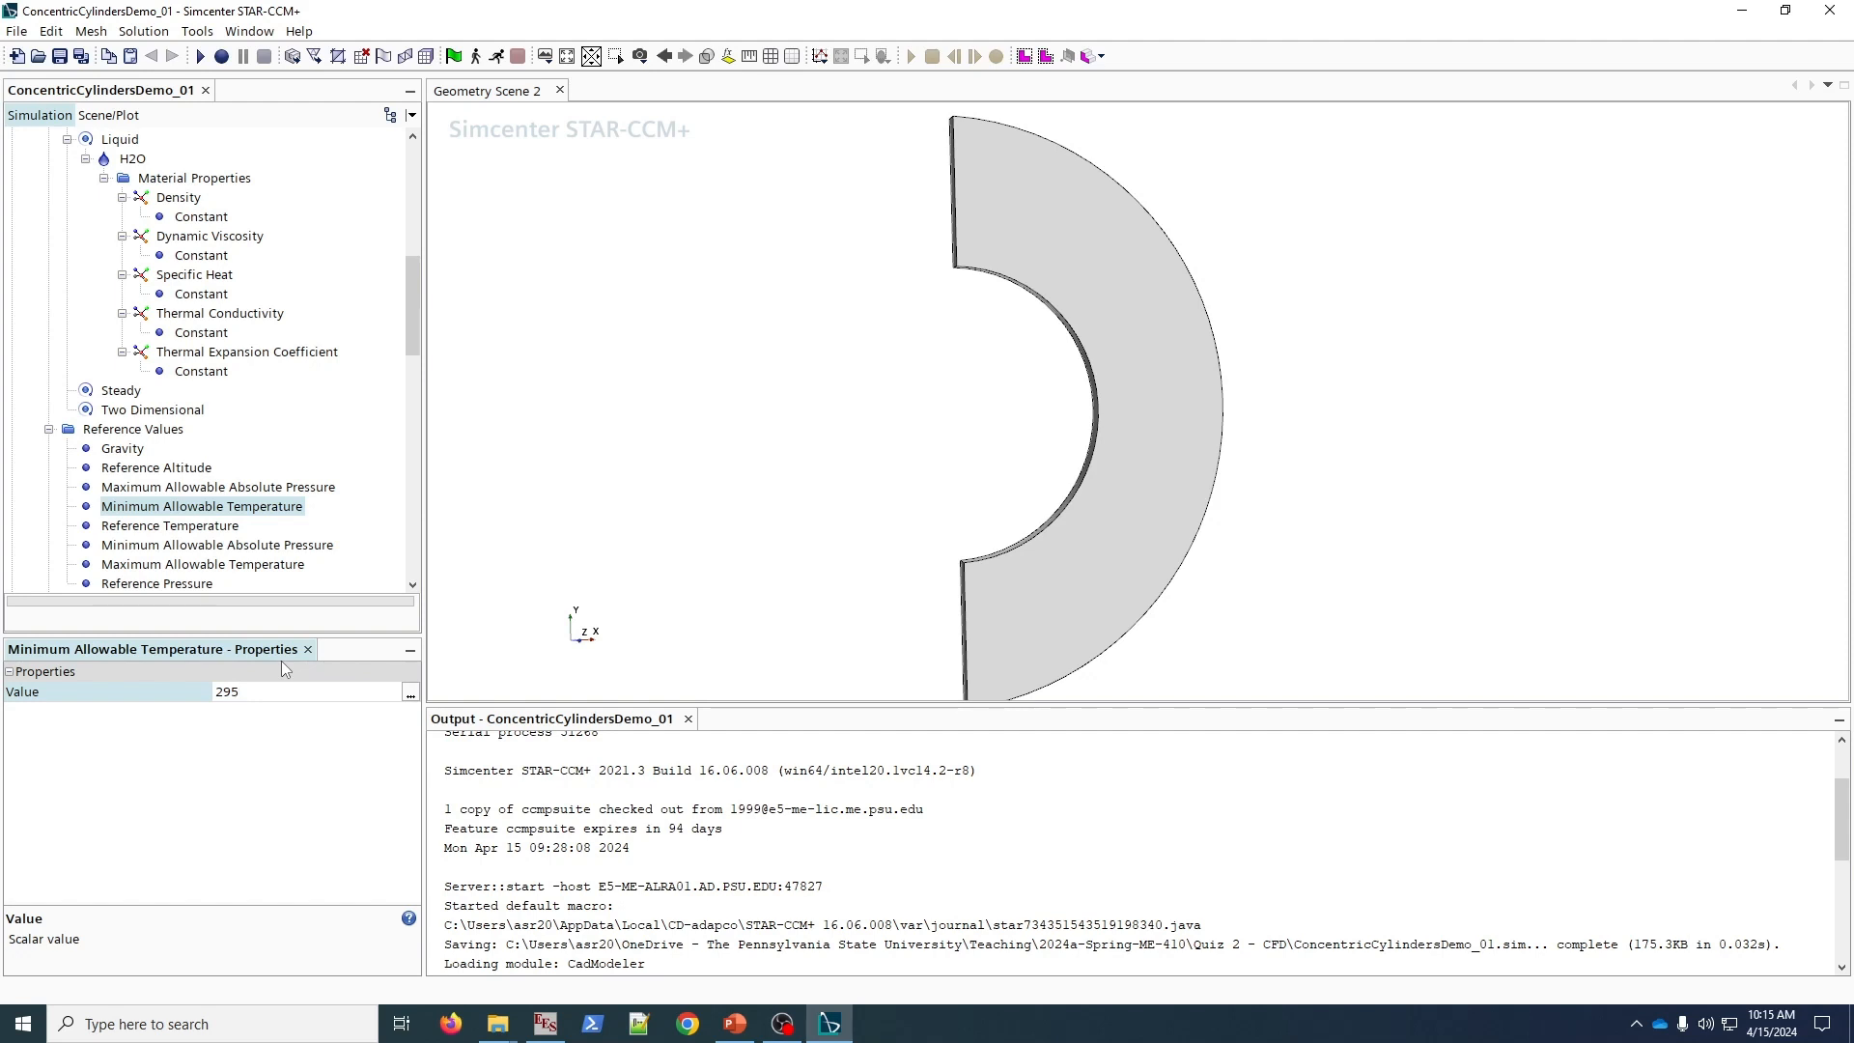
pyautogui.press('Return')
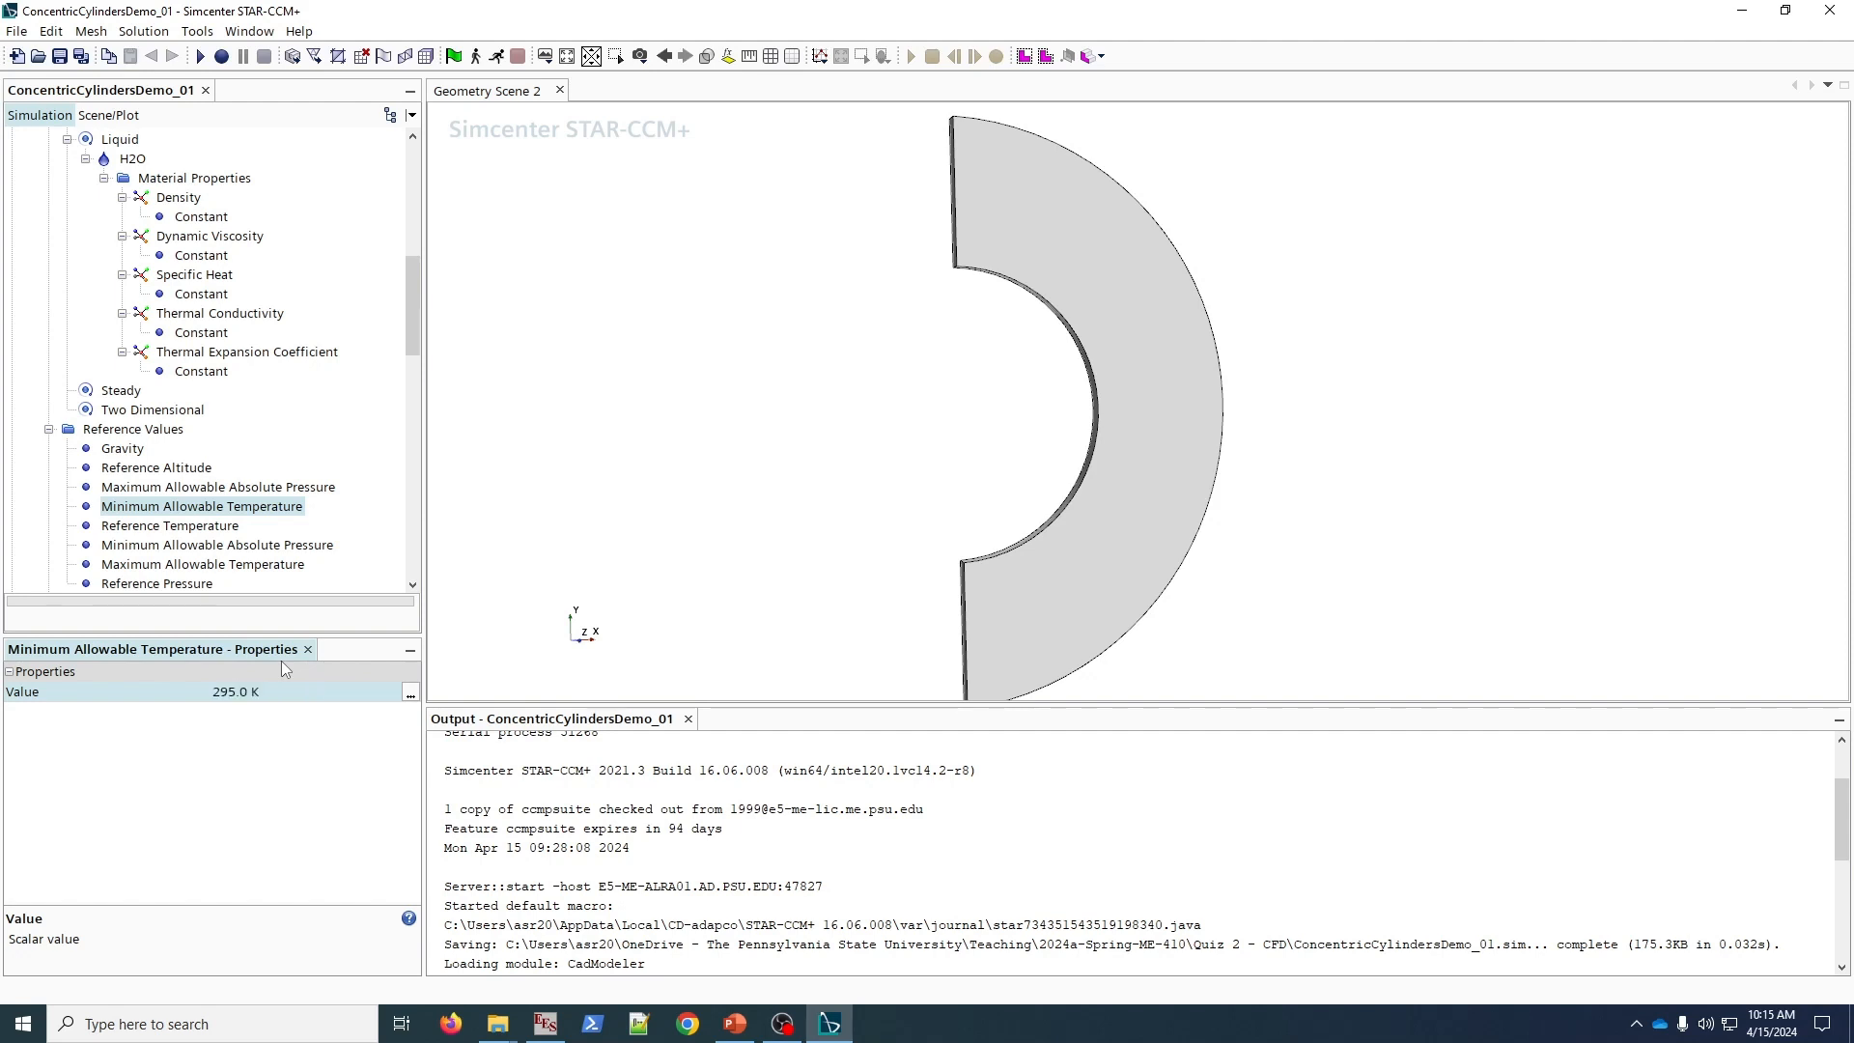
# - Set the Minimum Allowable Absolute Pressure reference value to 50E3 Pa
pyautogui.click(180, 531)
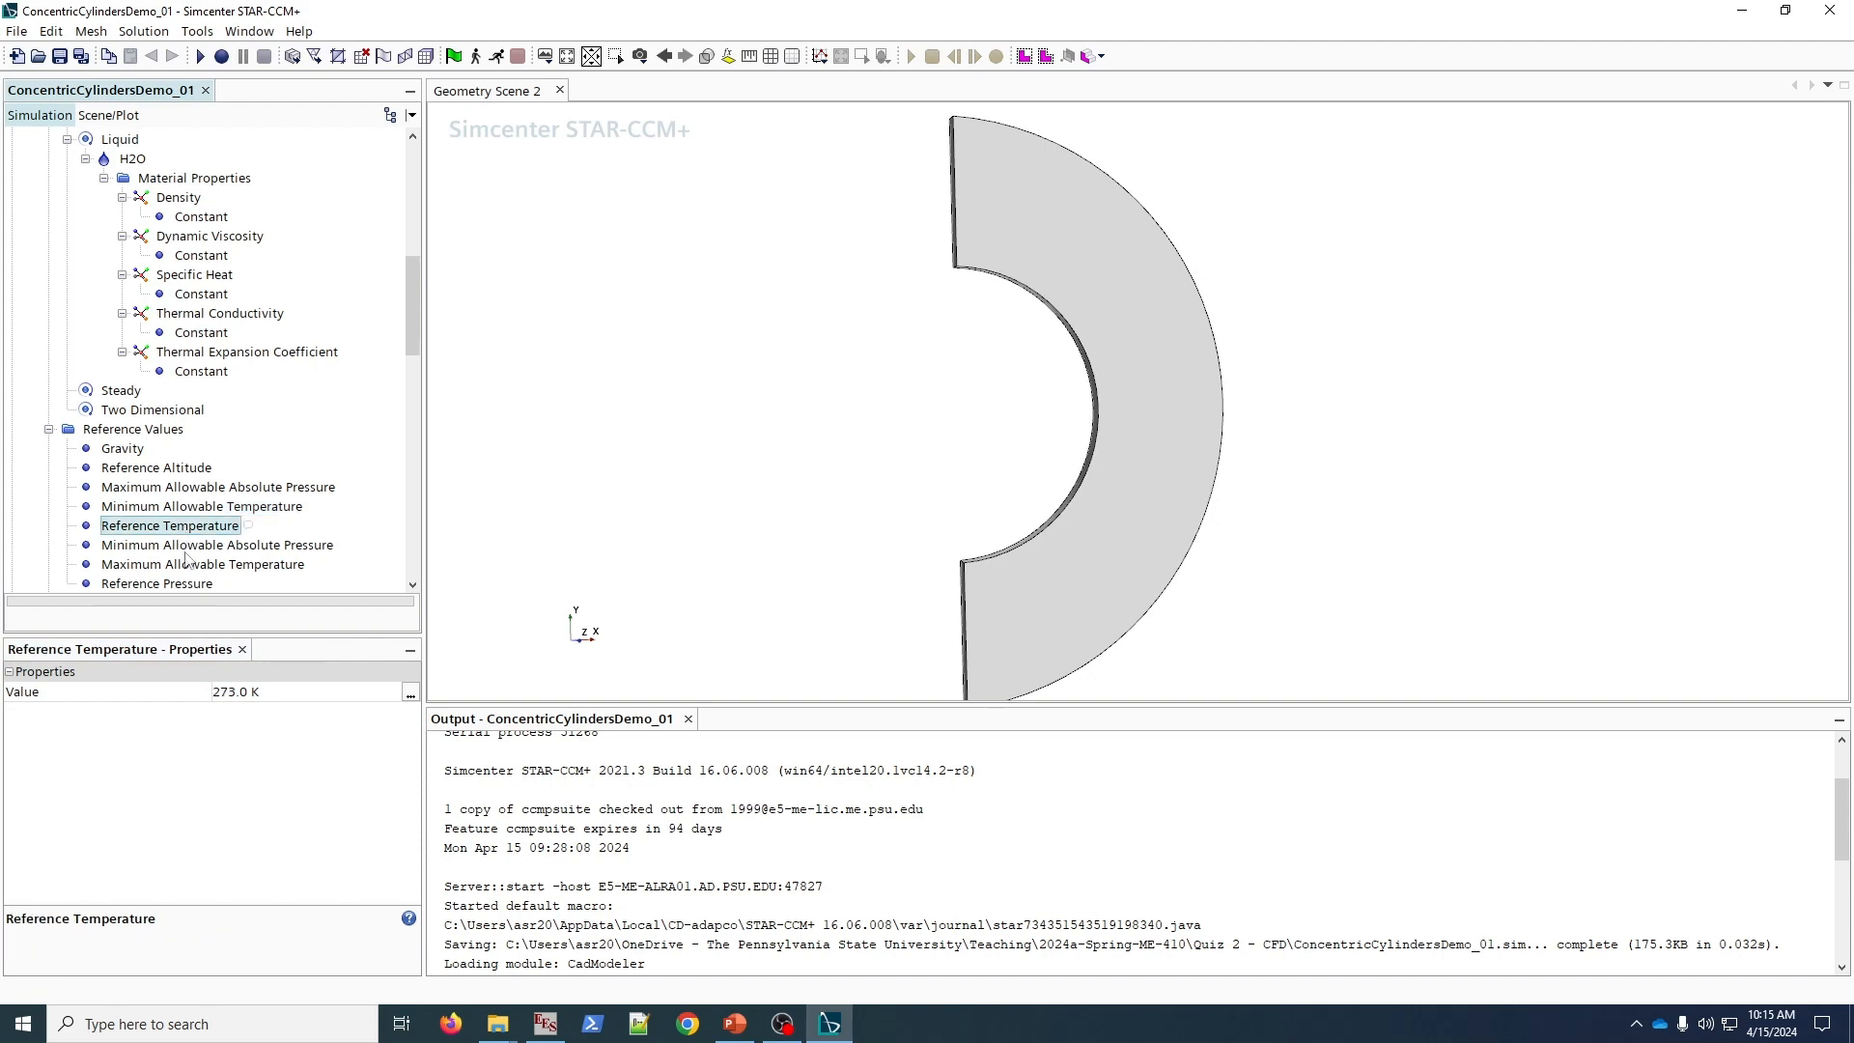
pyautogui.click(189, 548)
pyautogui.click(189, 528)
pyautogui.click(181, 545)
pyautogui.click(309, 693)
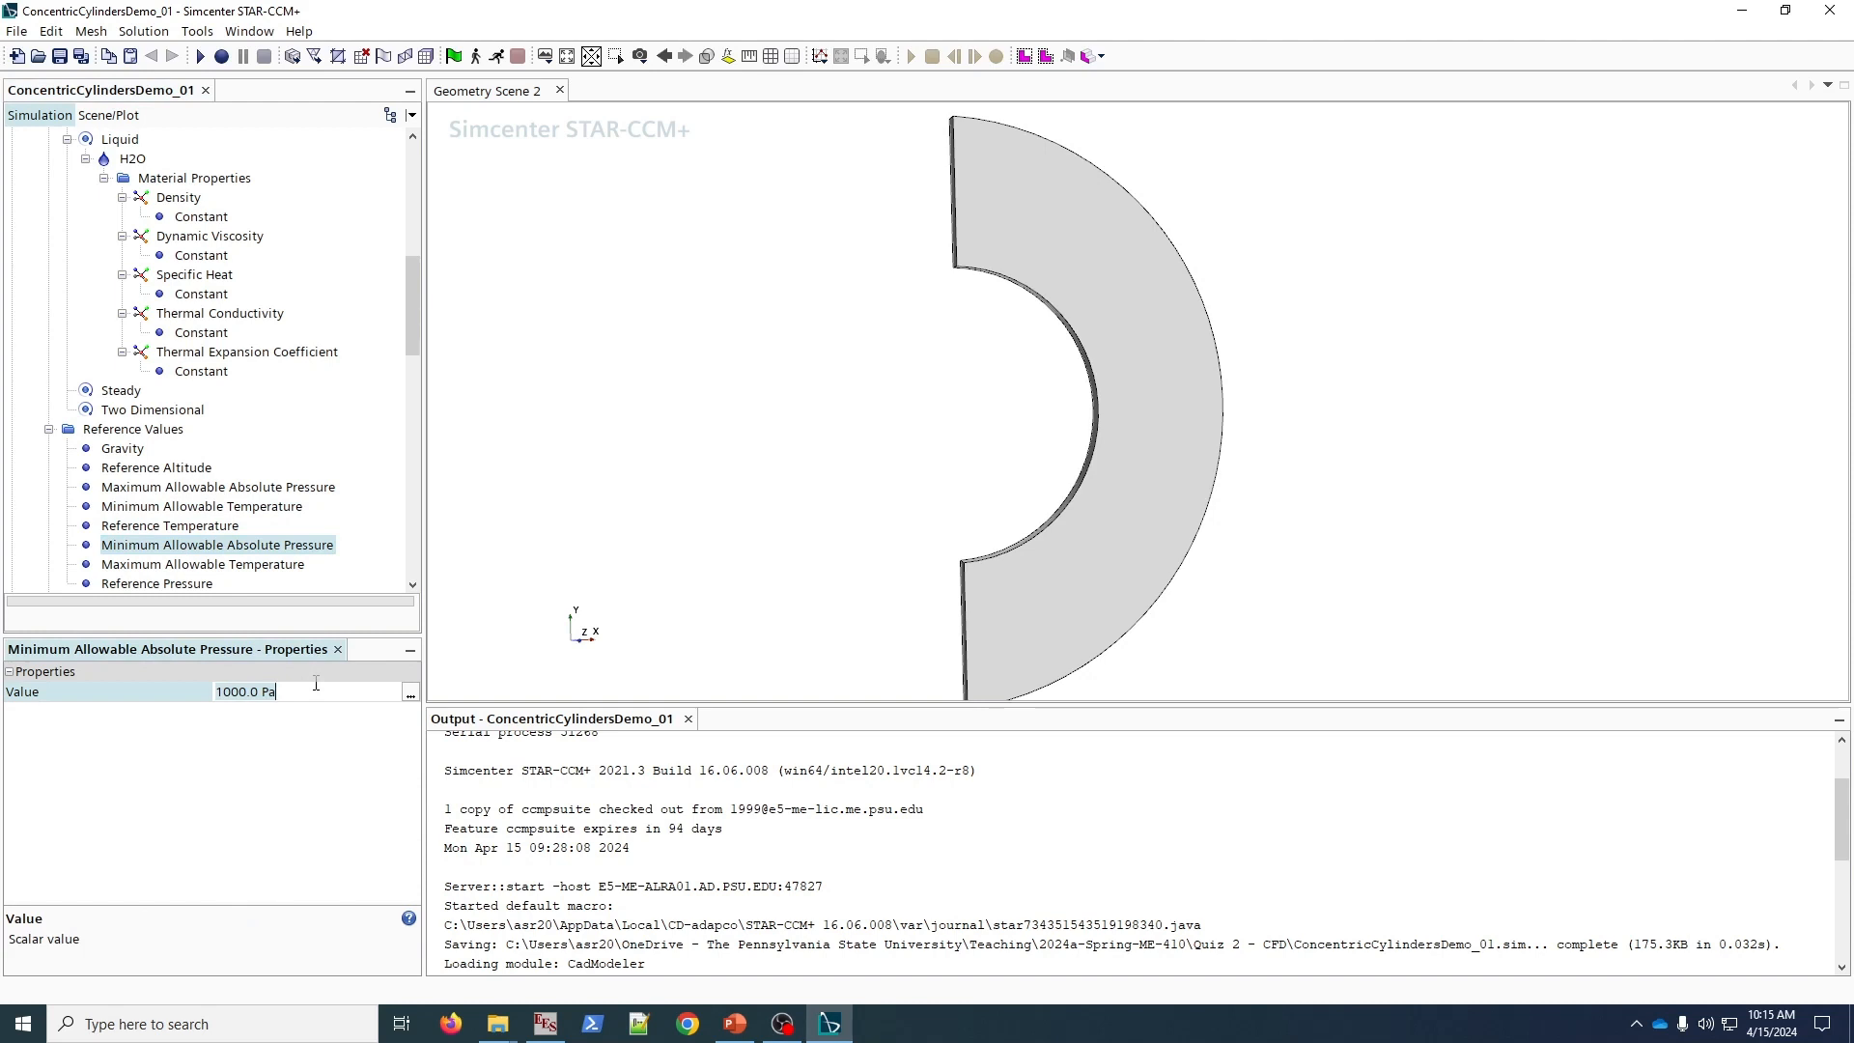
pyautogui.hotkey('ctrl', 'a')
pyautogui.write('50E3')
pyautogui.press('Return')
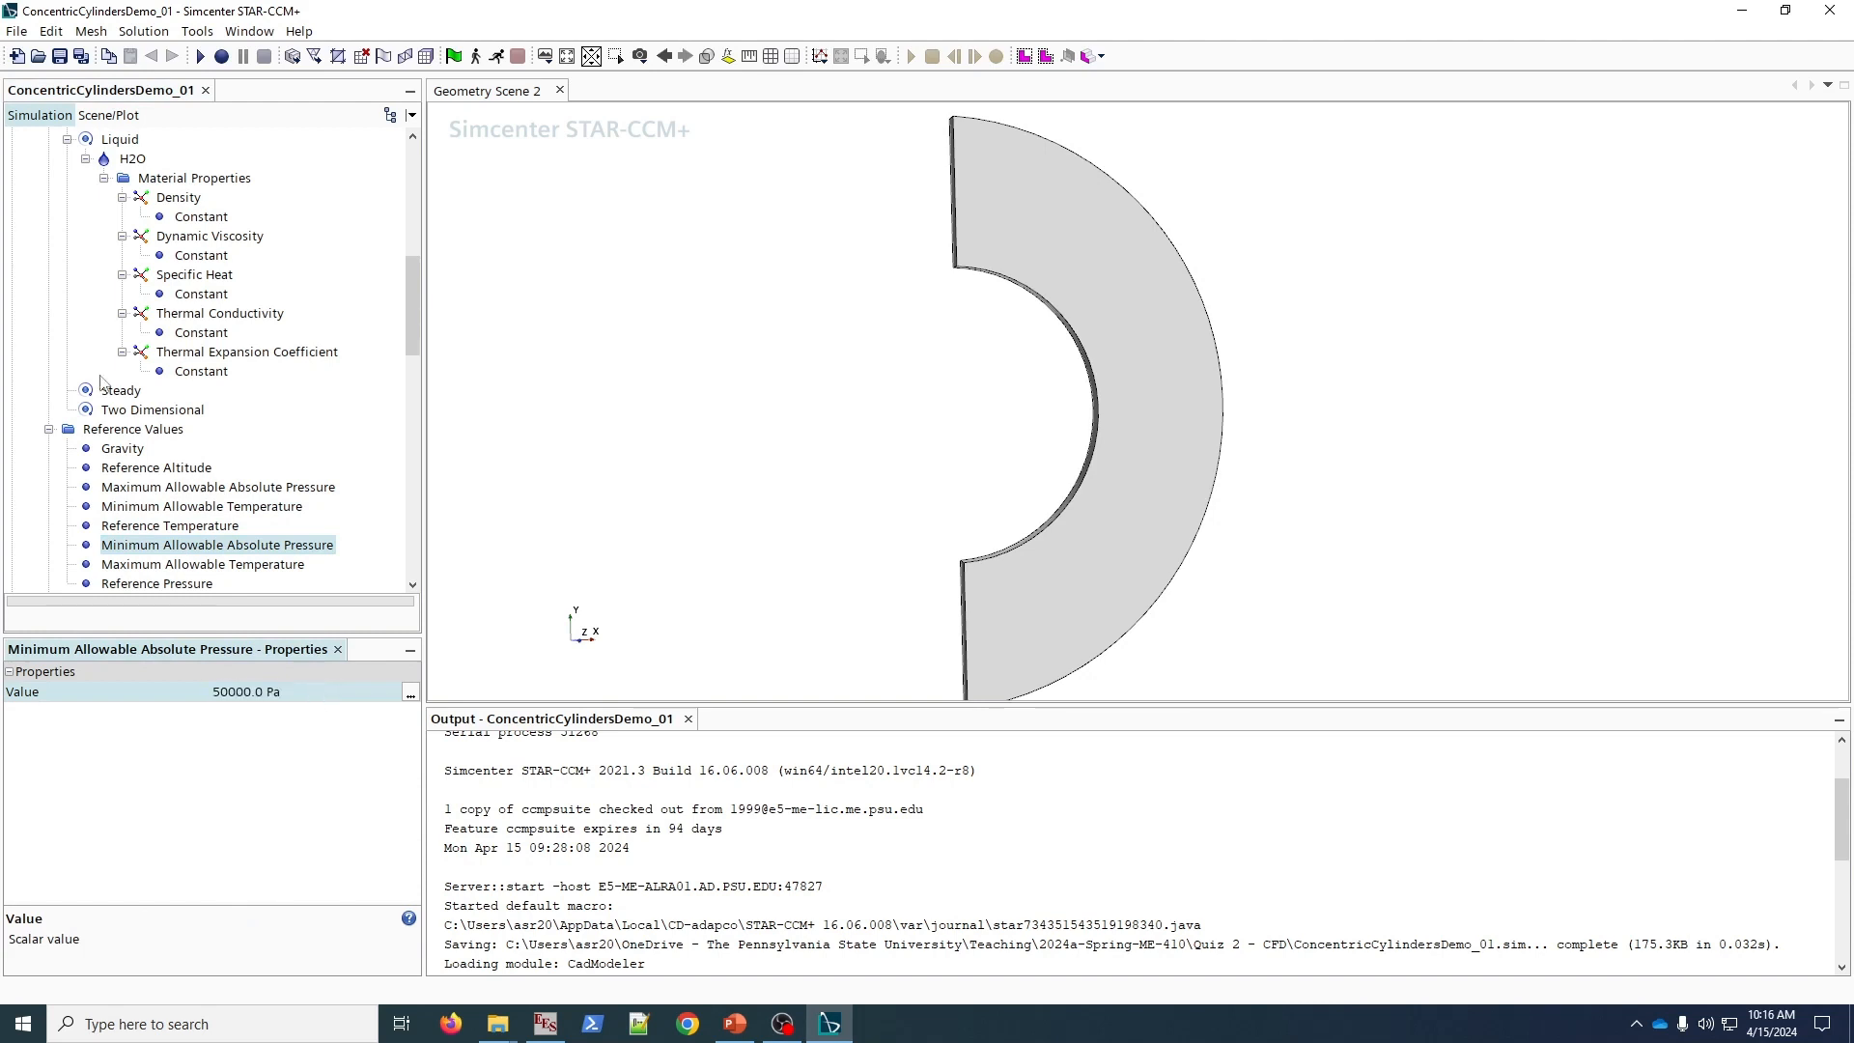
# - Set the Maximum Allowable Temperature reference value to 400 K
pyautogui.click(229, 567)
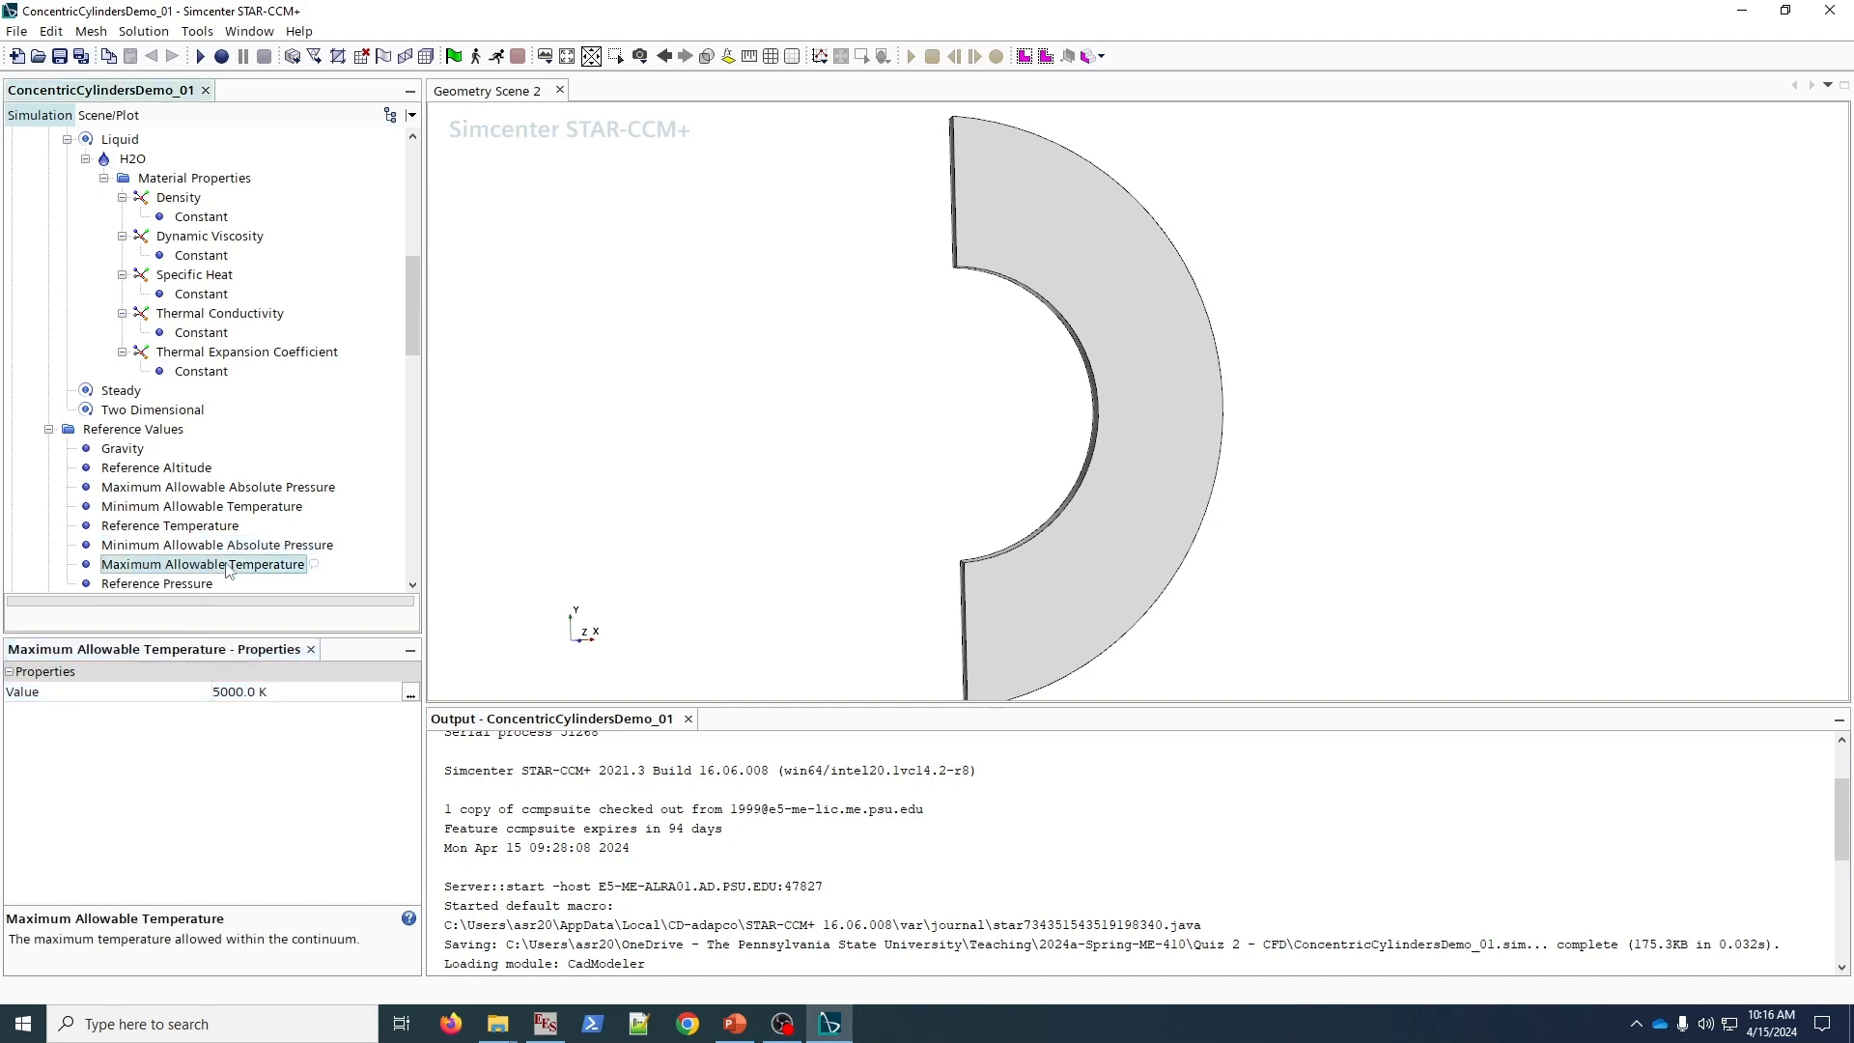
pyautogui.click(238, 691)
pyautogui.moveTo(238, 691); pyautogui.dragTo(149, 691)
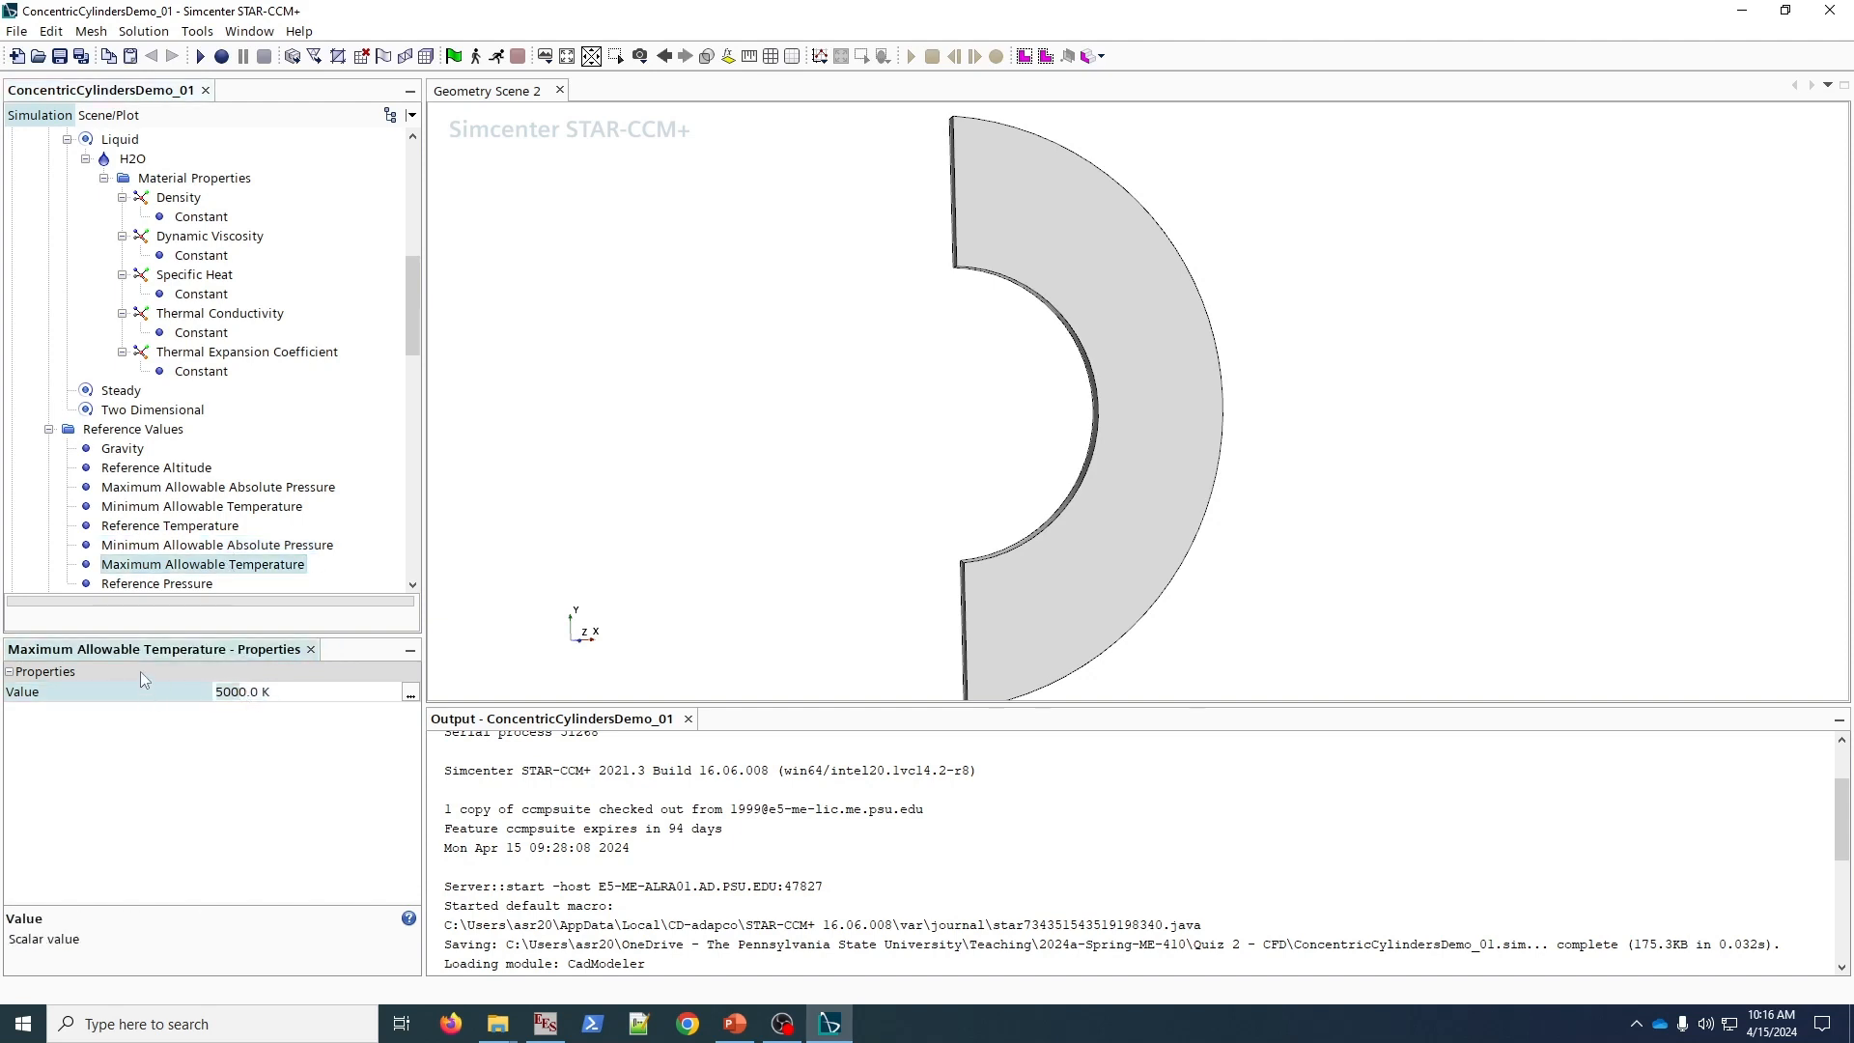
pyautogui.write('400')
pyautogui.press('Return')
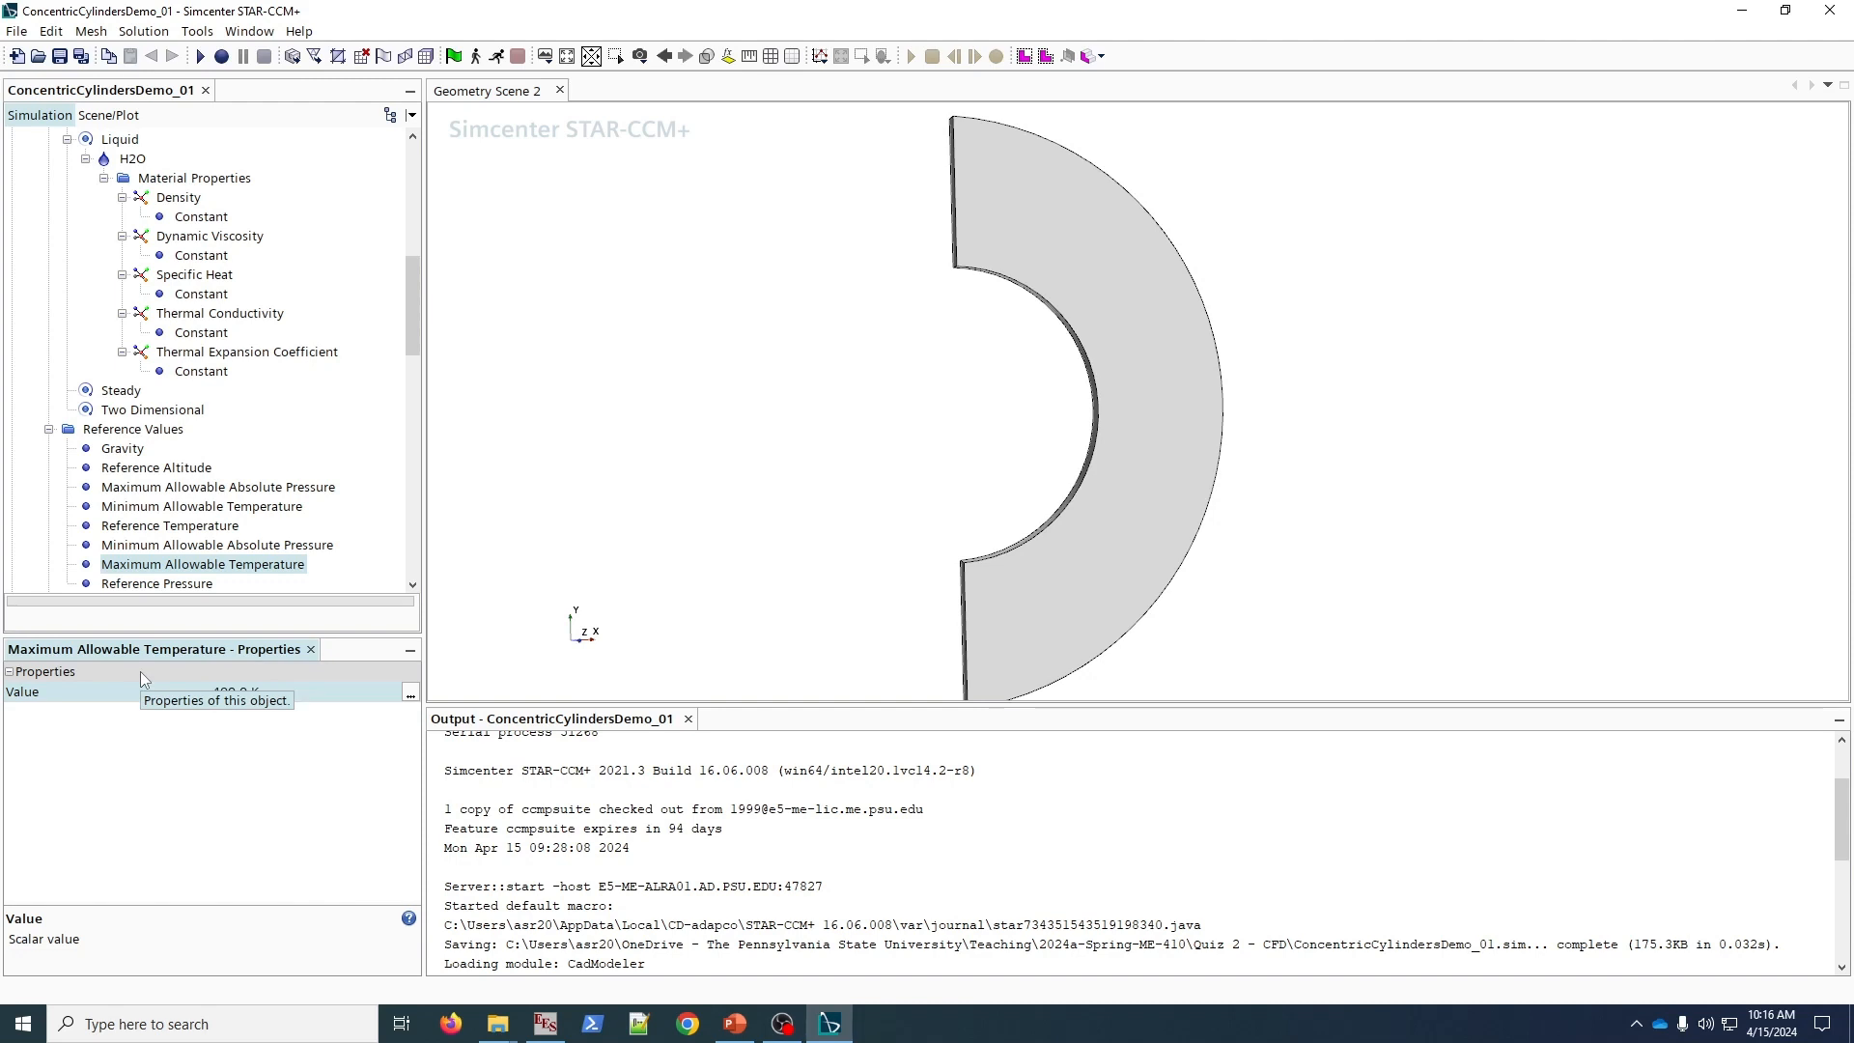
# - Check the reference pressure and the initial conditions for pressure, static temperature and velocity
pyautogui.click(159, 583)
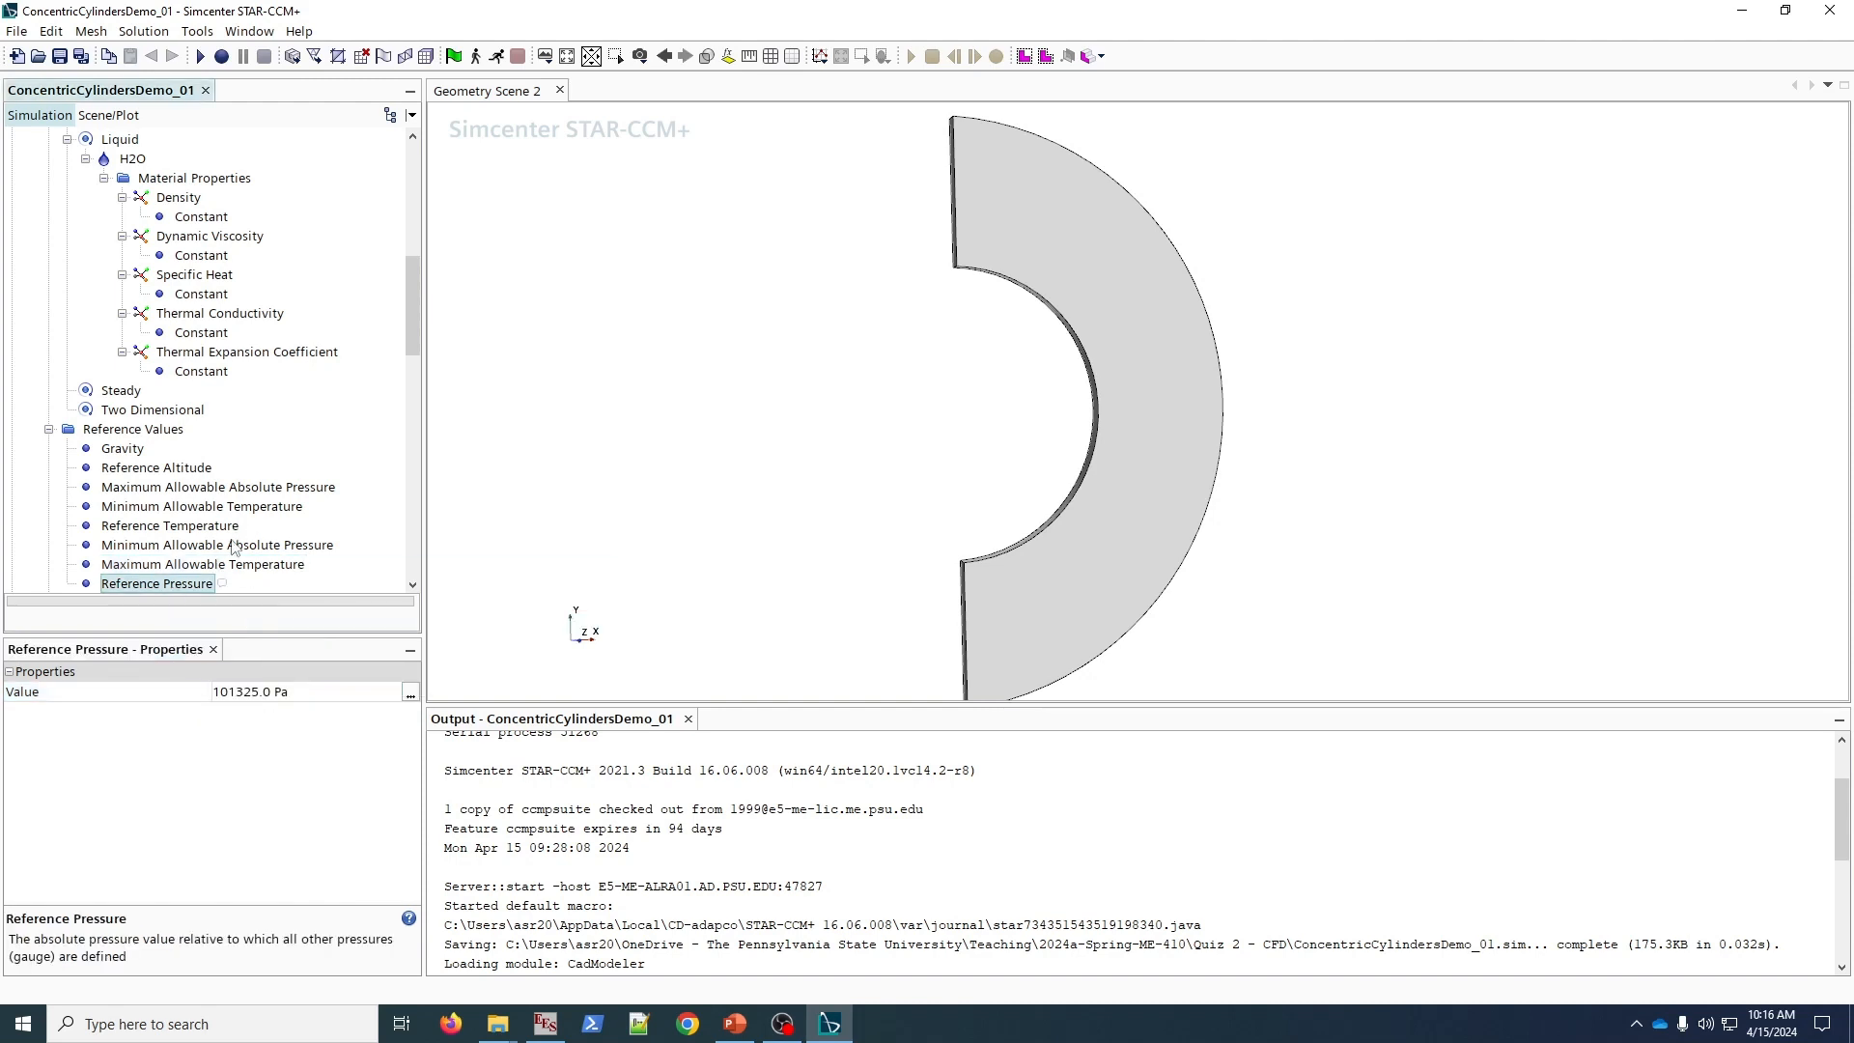
pyautogui.scroll(-3, 235, 548)
pyautogui.click(50, 430)
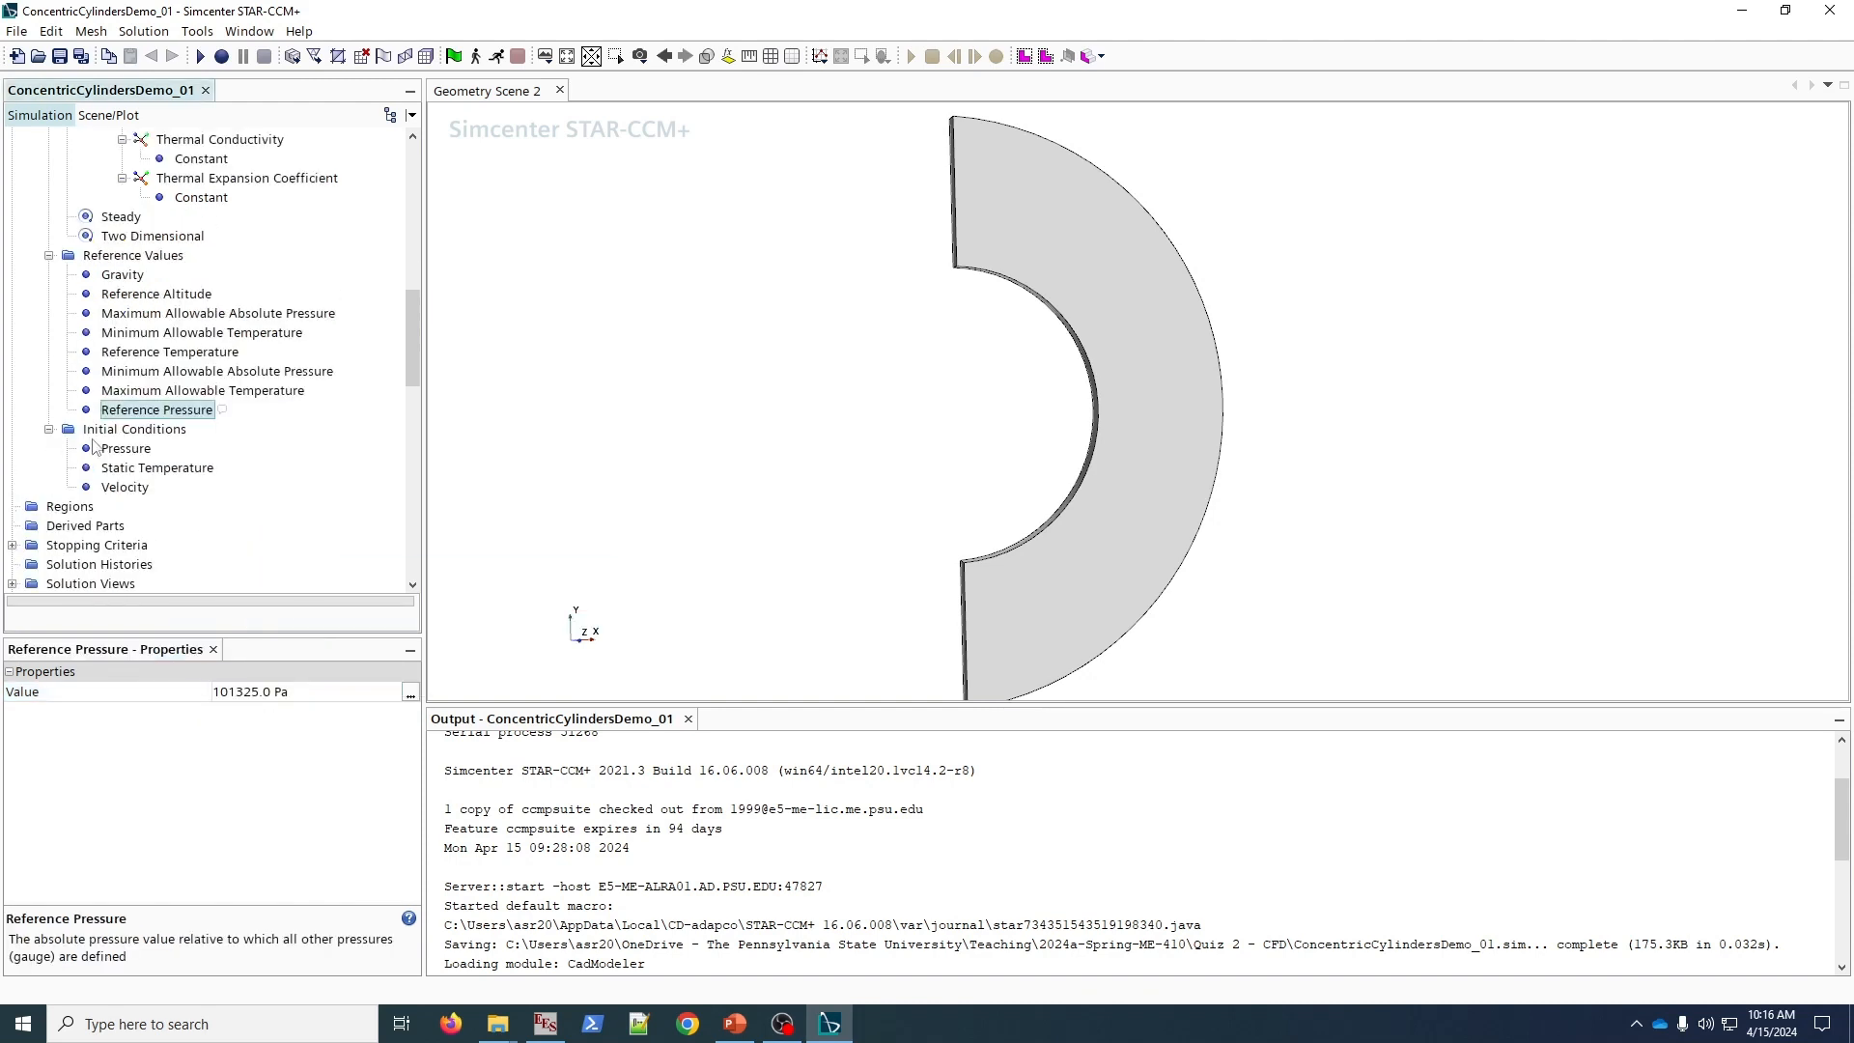
pyautogui.click(114, 450)
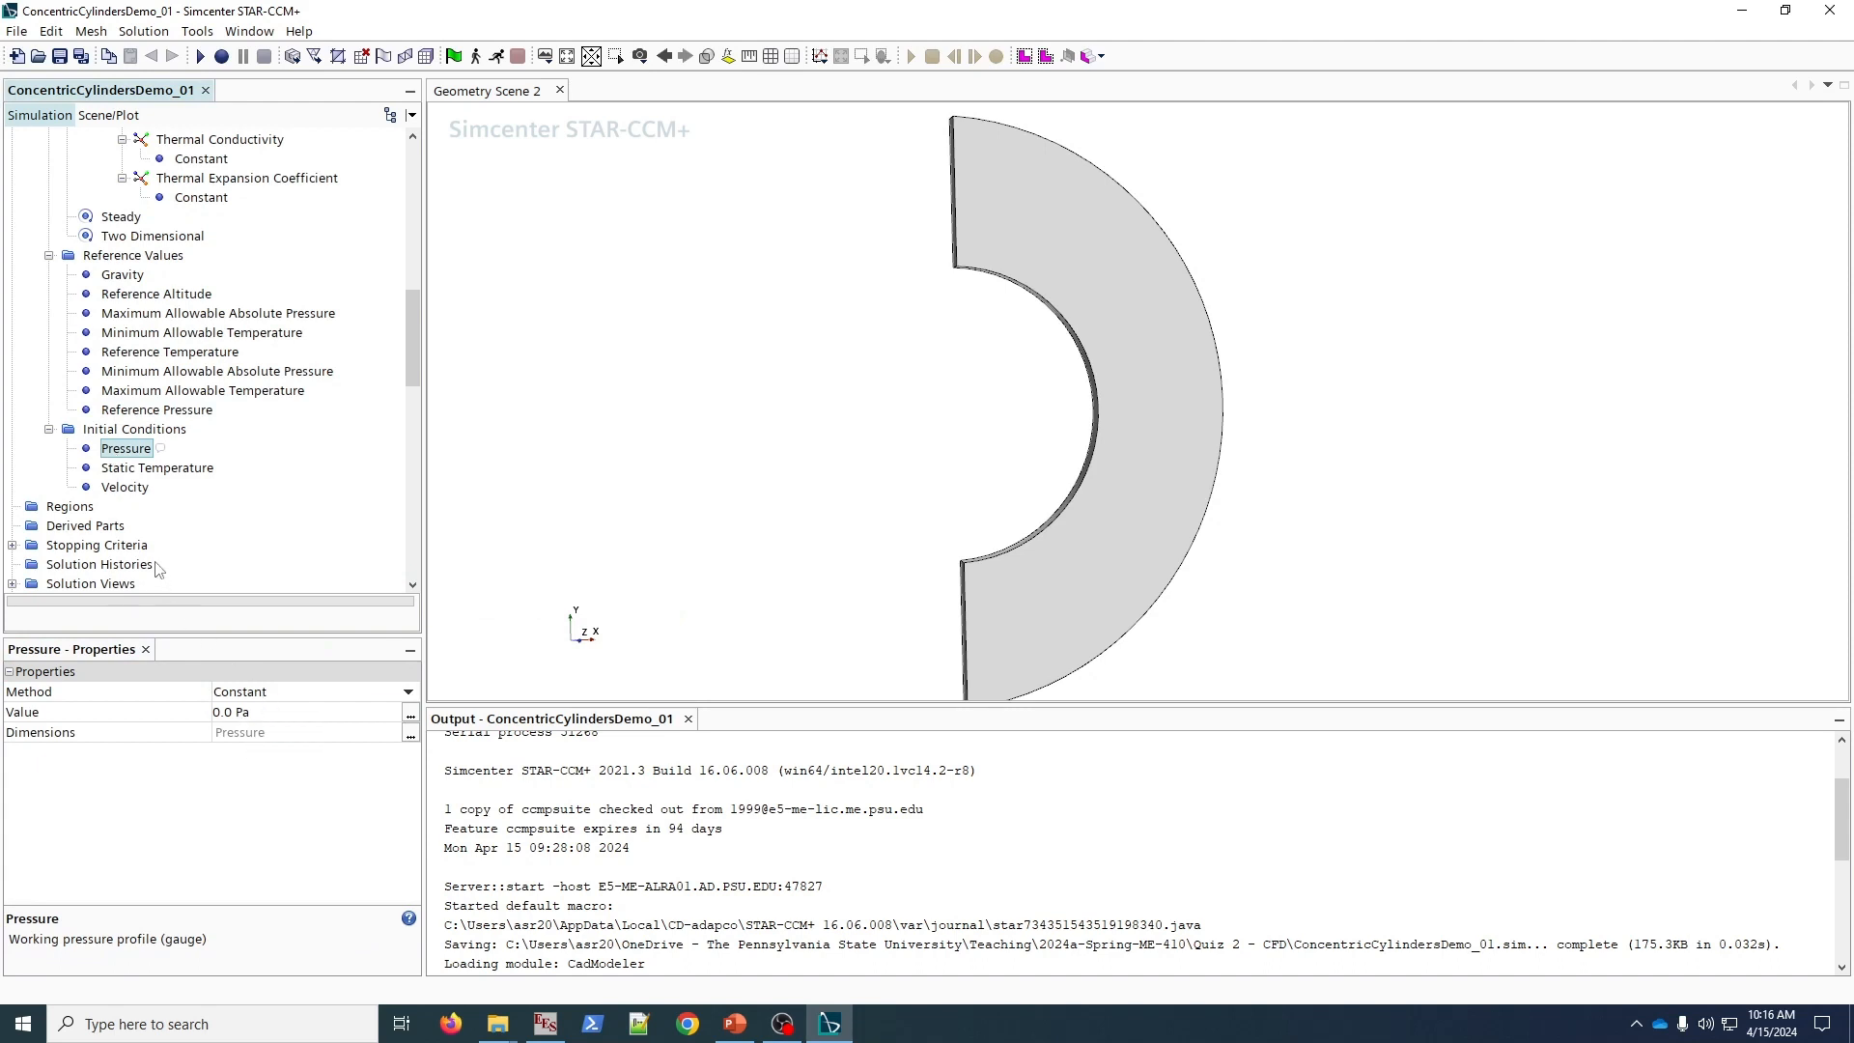
pyautogui.click(193, 473)
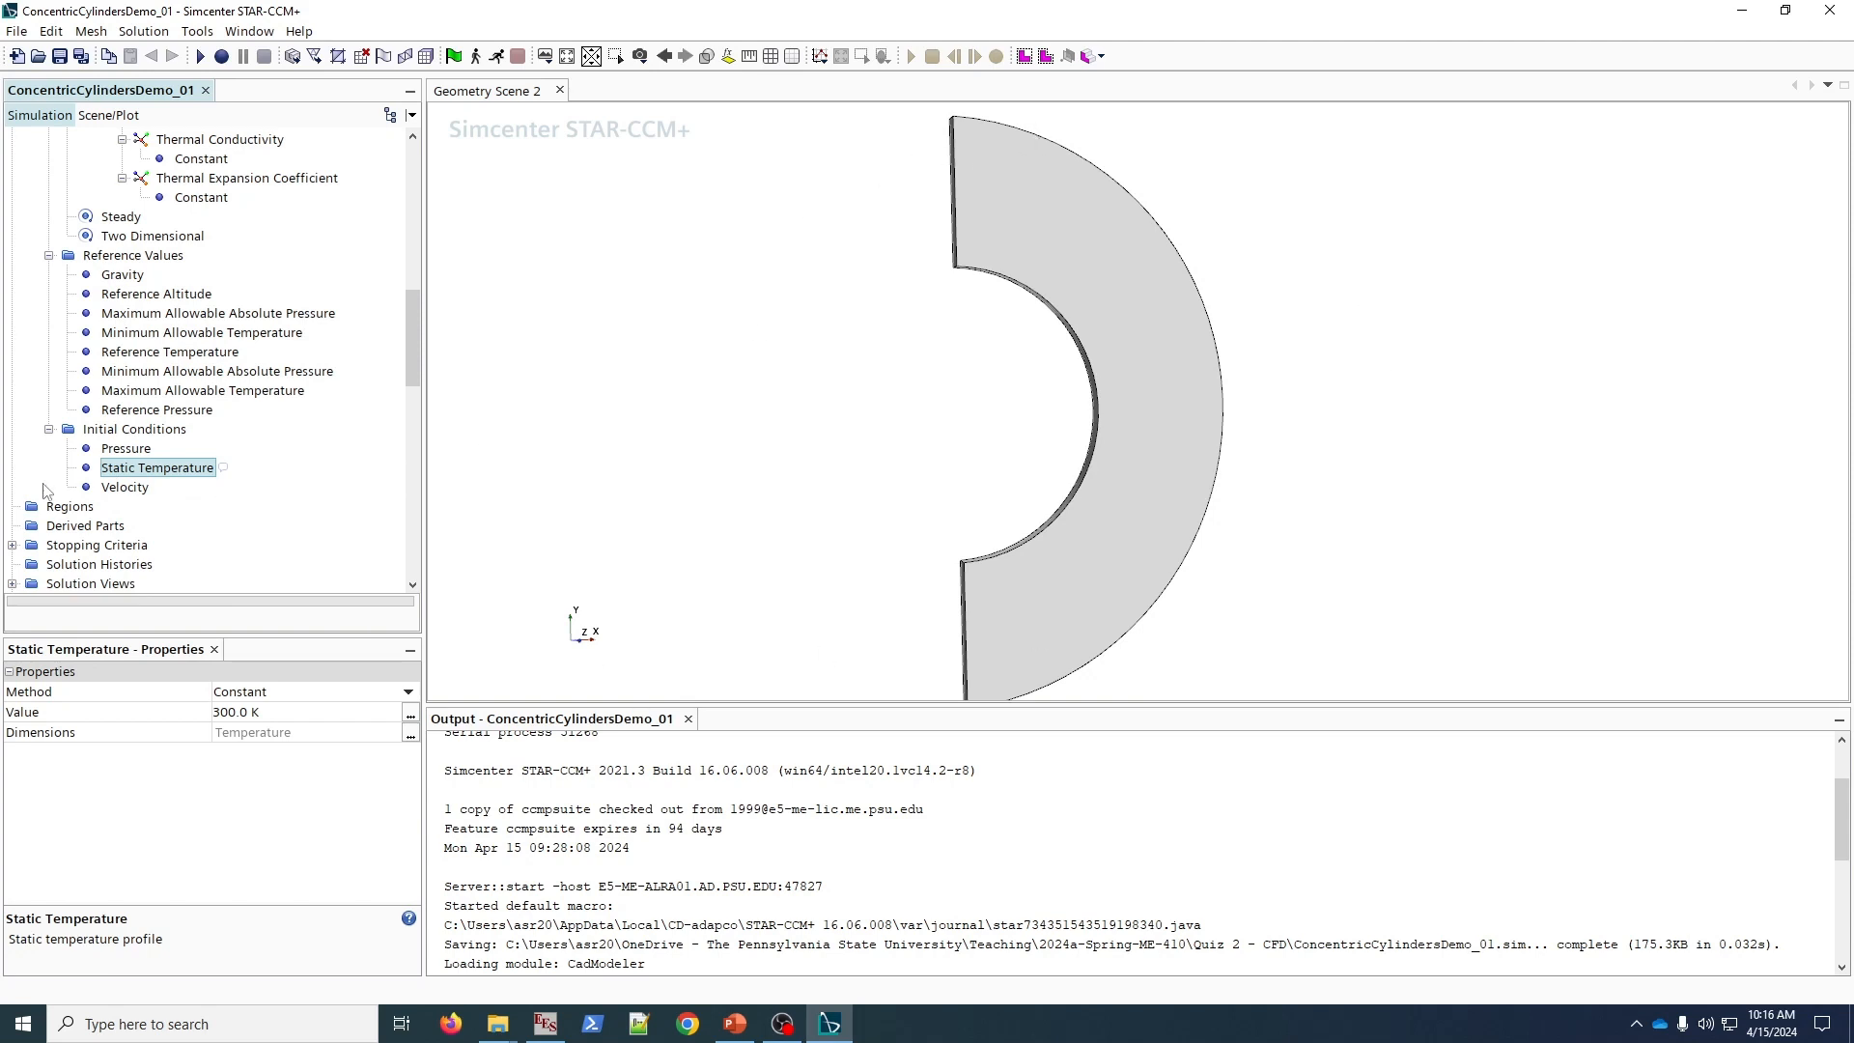
pyautogui.click(132, 493)
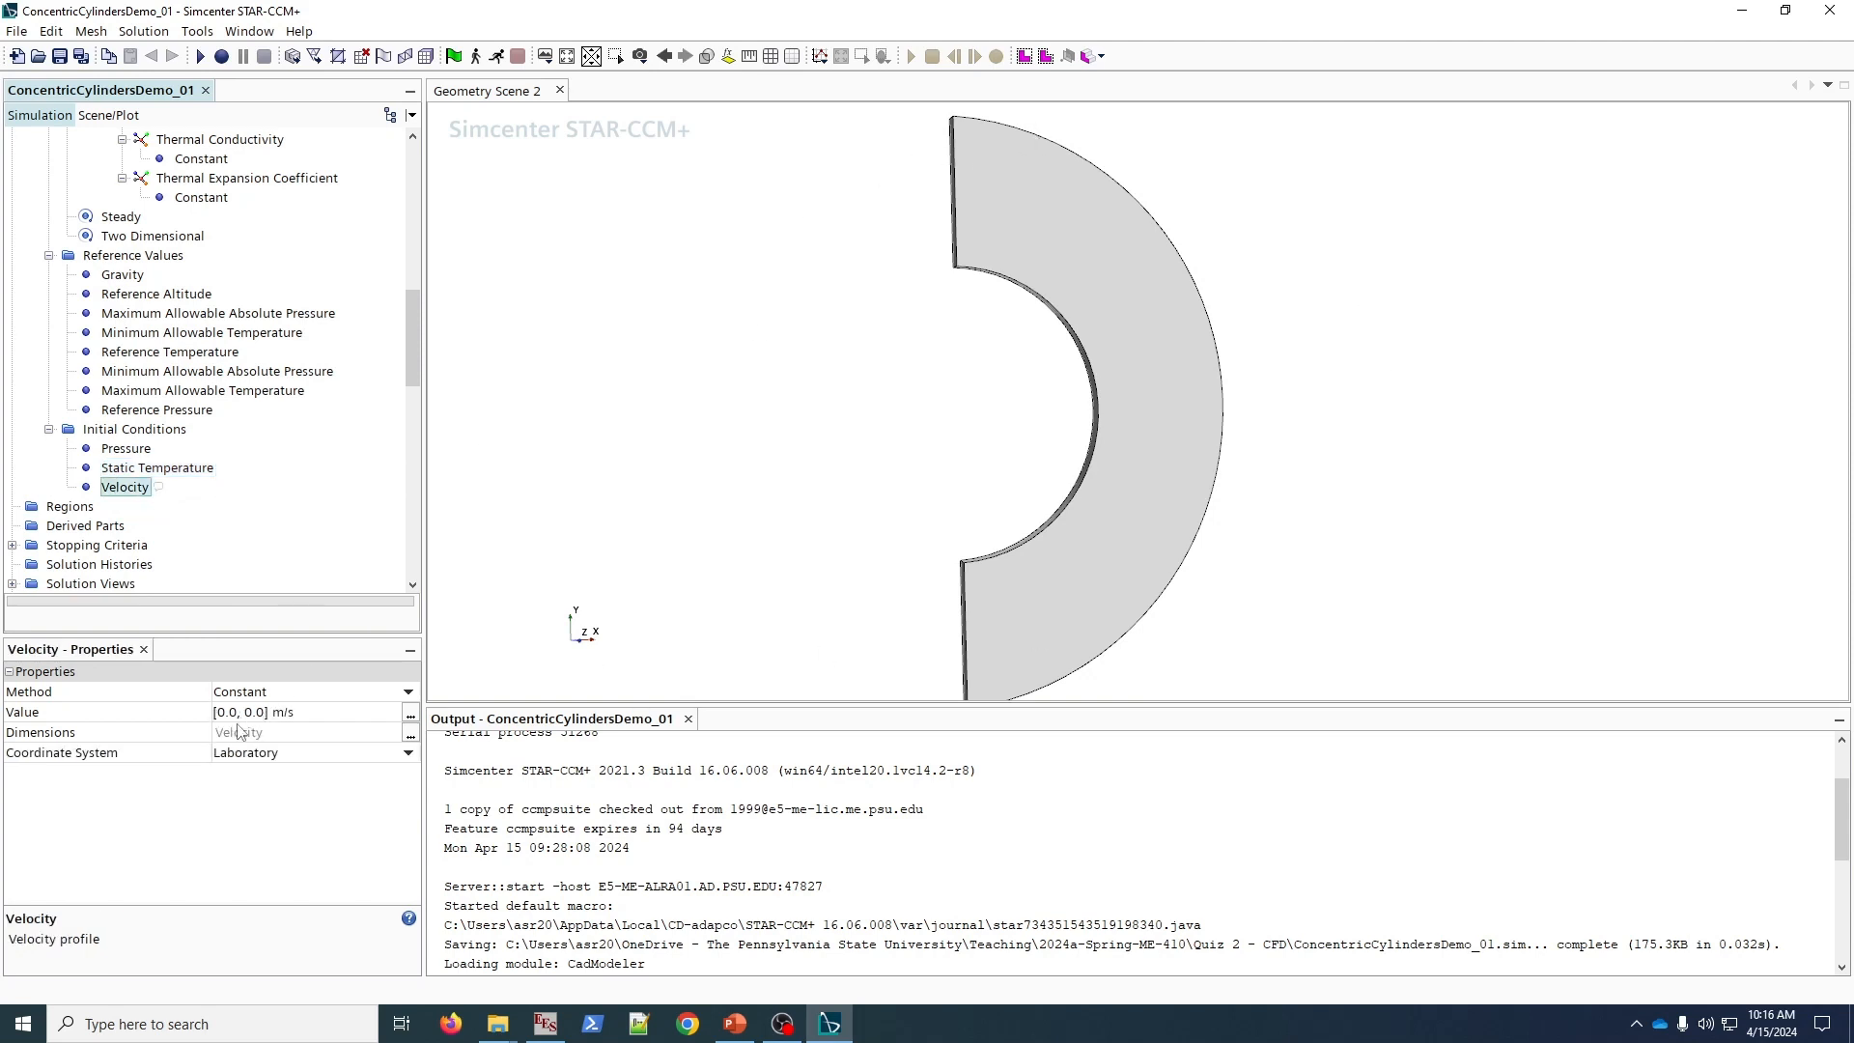
# - Create a new region in the simulation and assign the part Body 1 to it
pyautogui.rightClick(59, 512)
pyautogui.moveTo(160, 524)
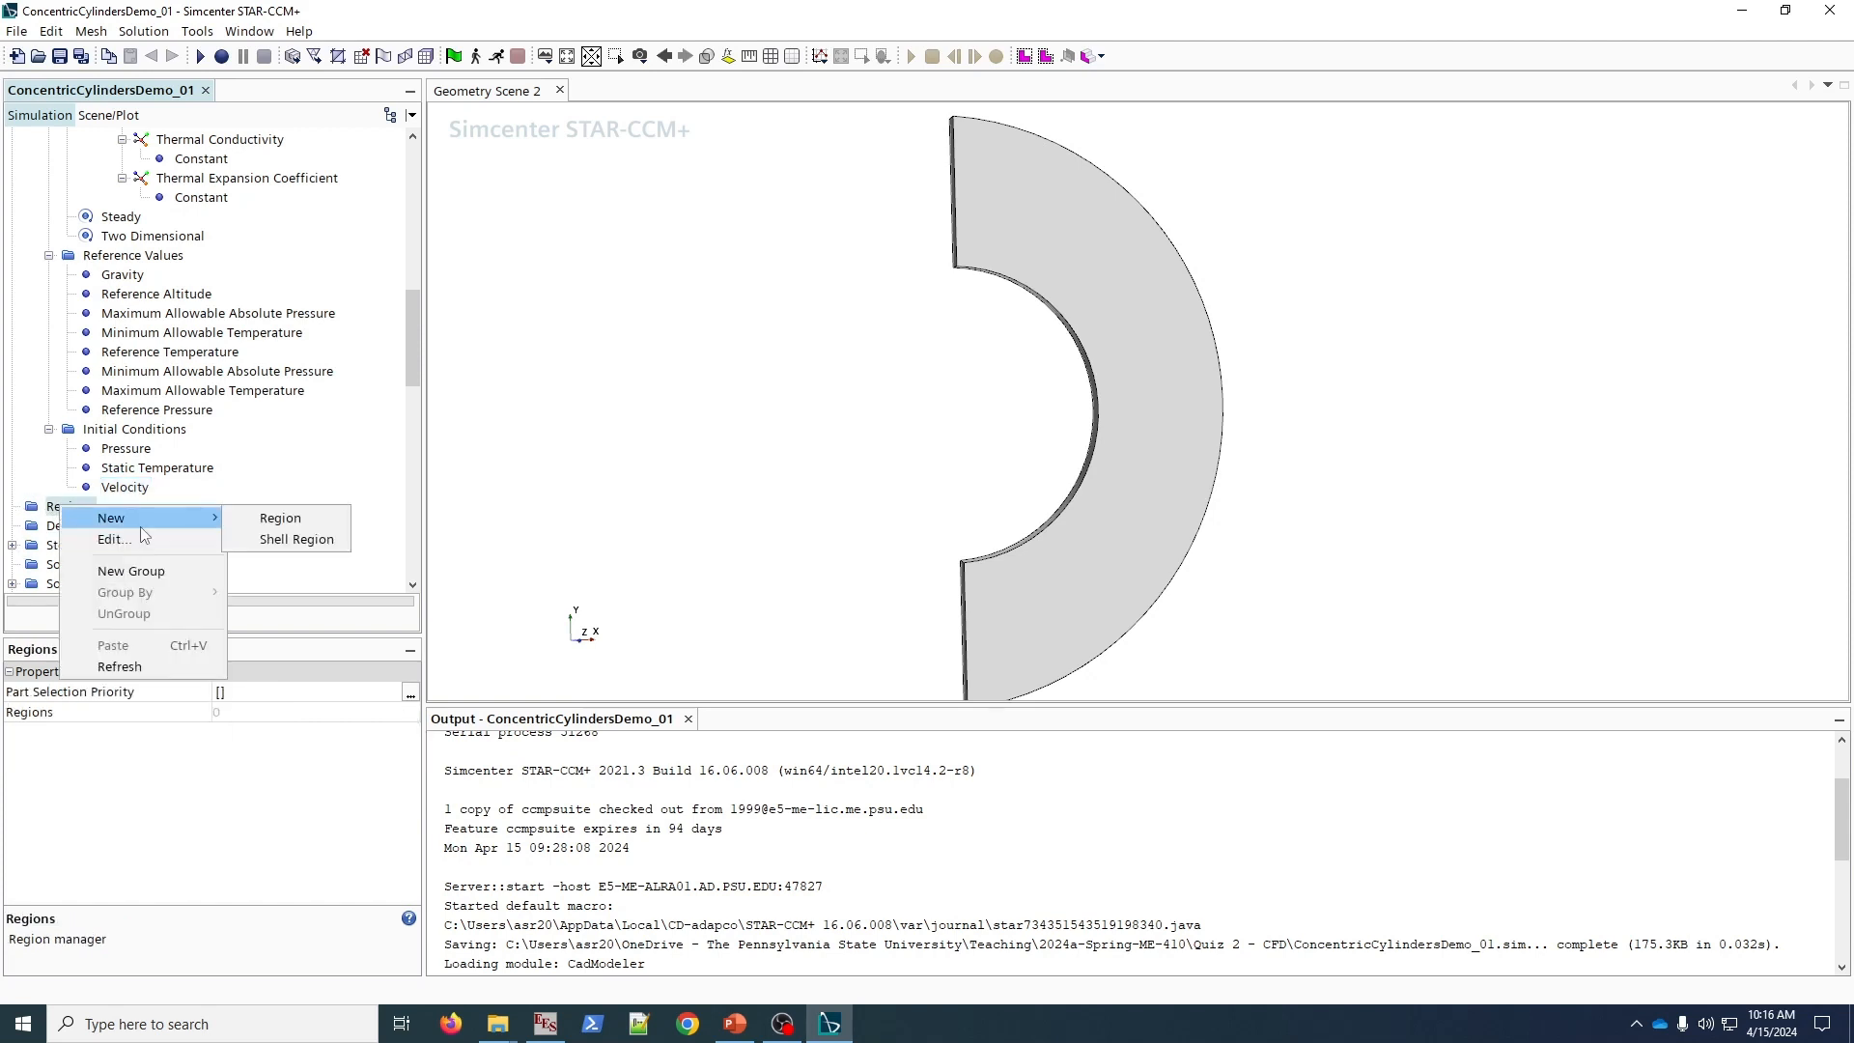
pyautogui.click(243, 520)
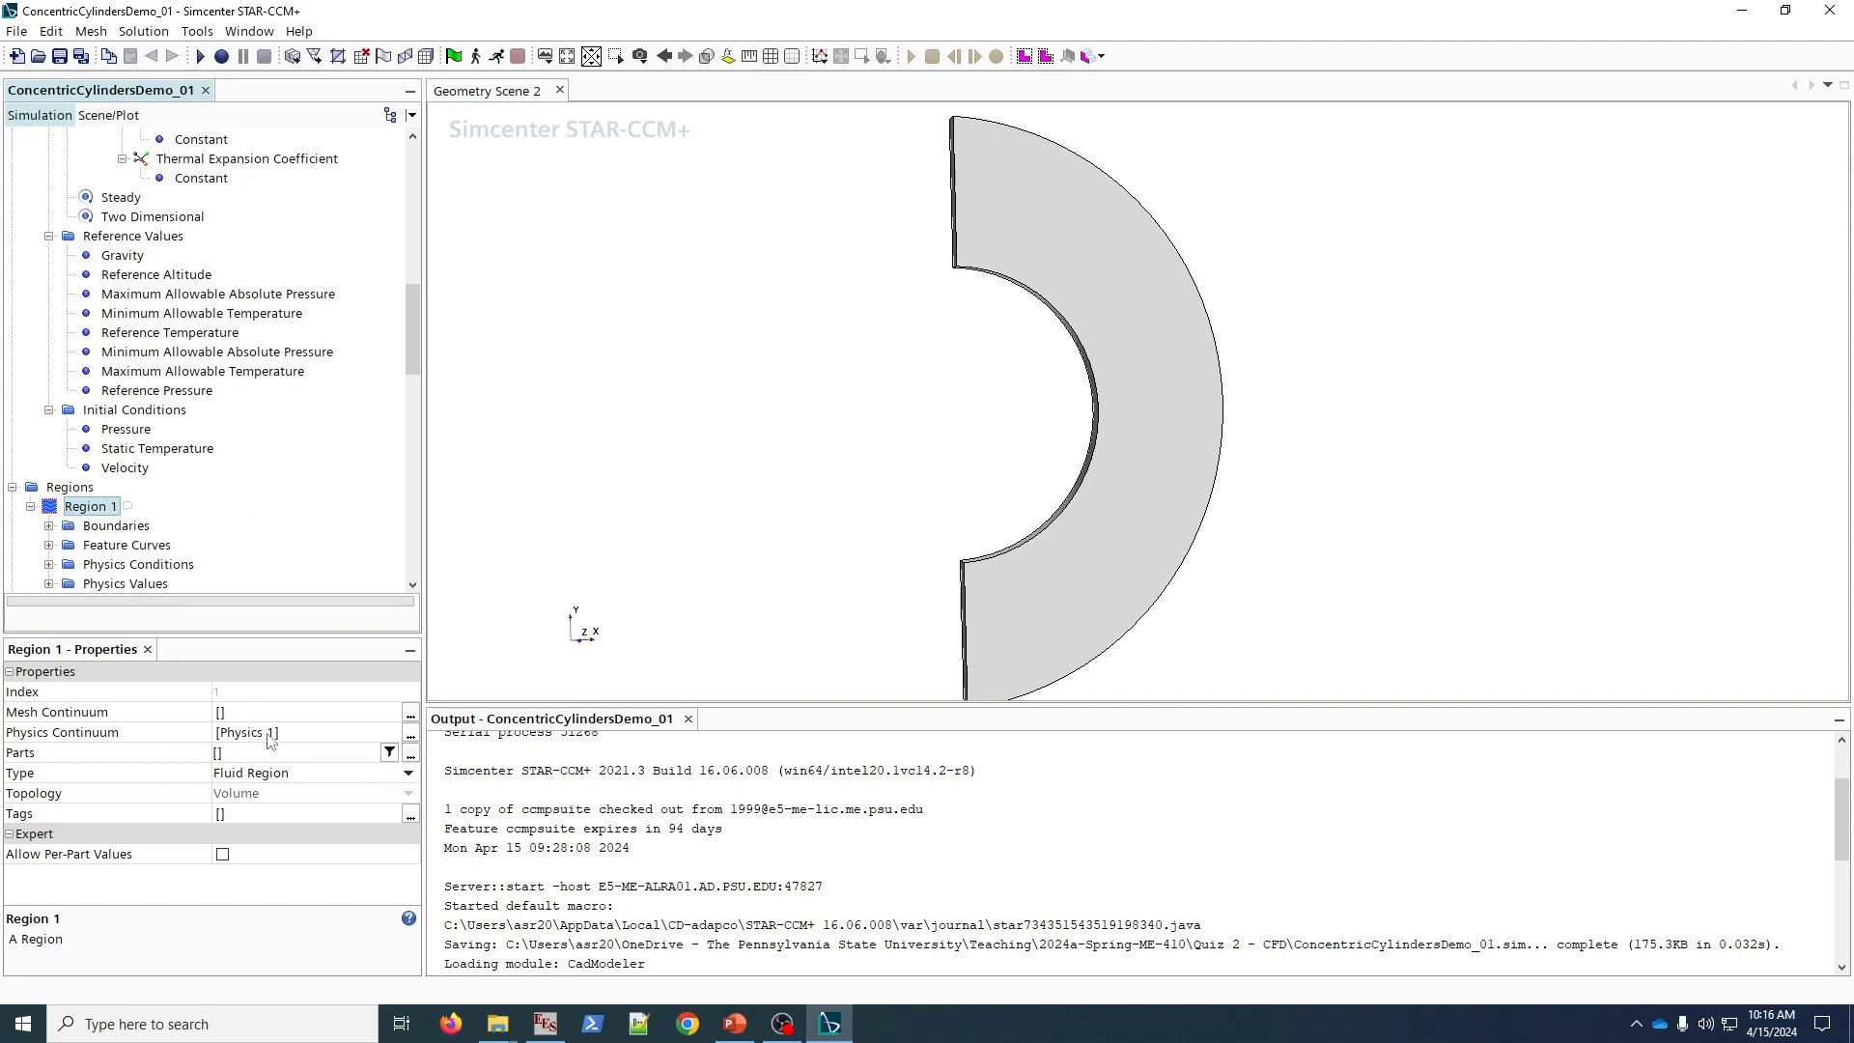
pyautogui.scroll(10, 113, 187)
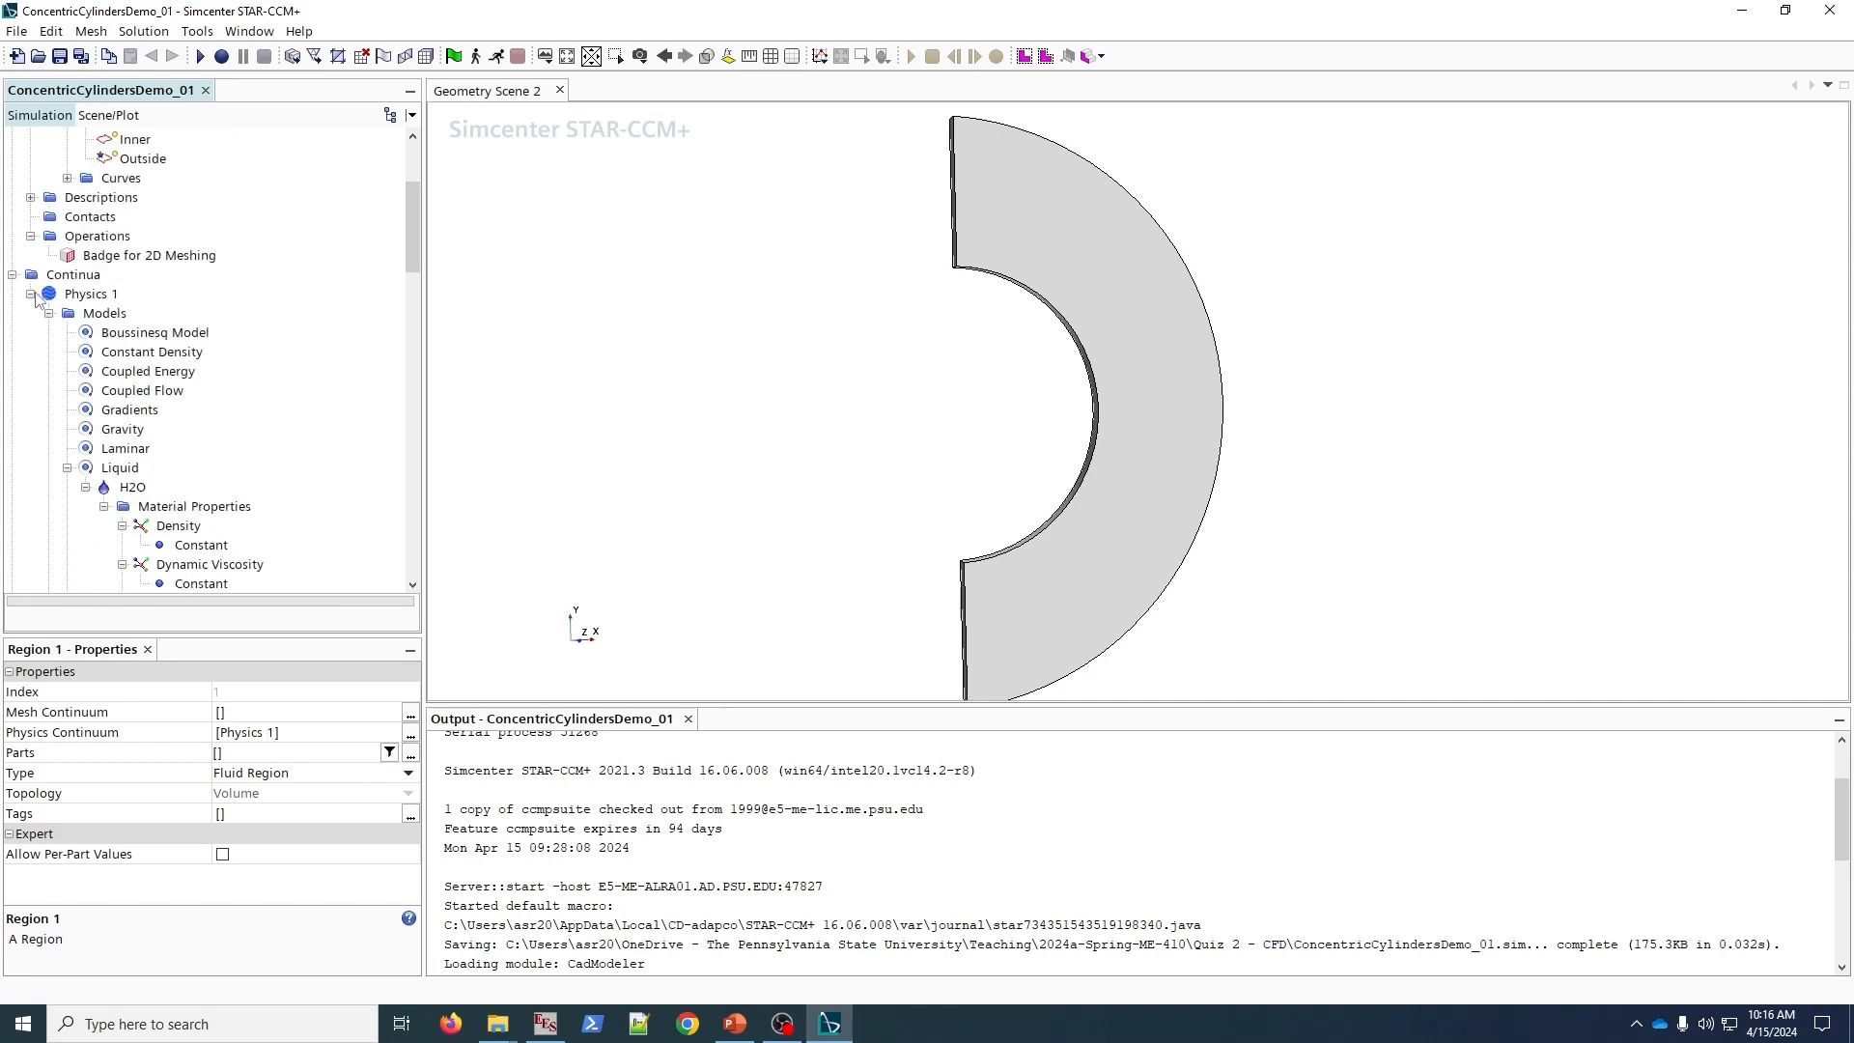
pyautogui.click(30, 295)
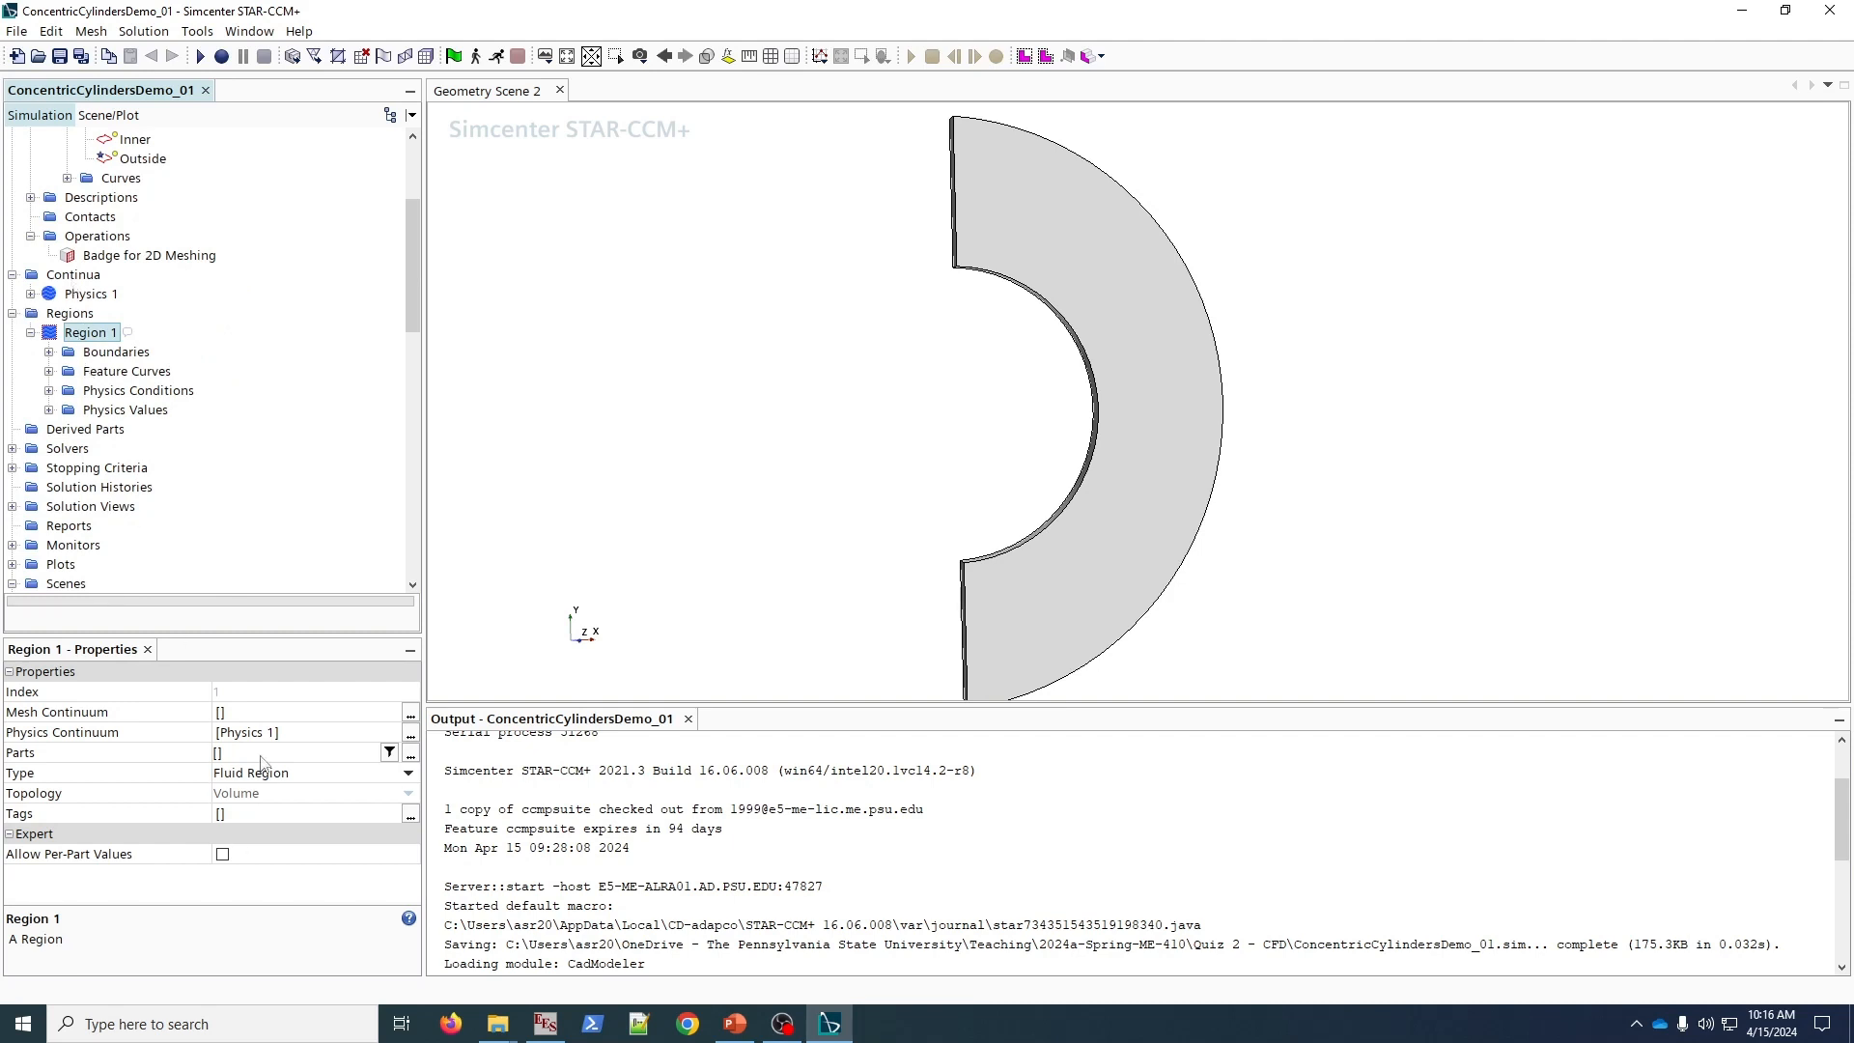
pyautogui.click(411, 759)
pyautogui.click(716, 269)
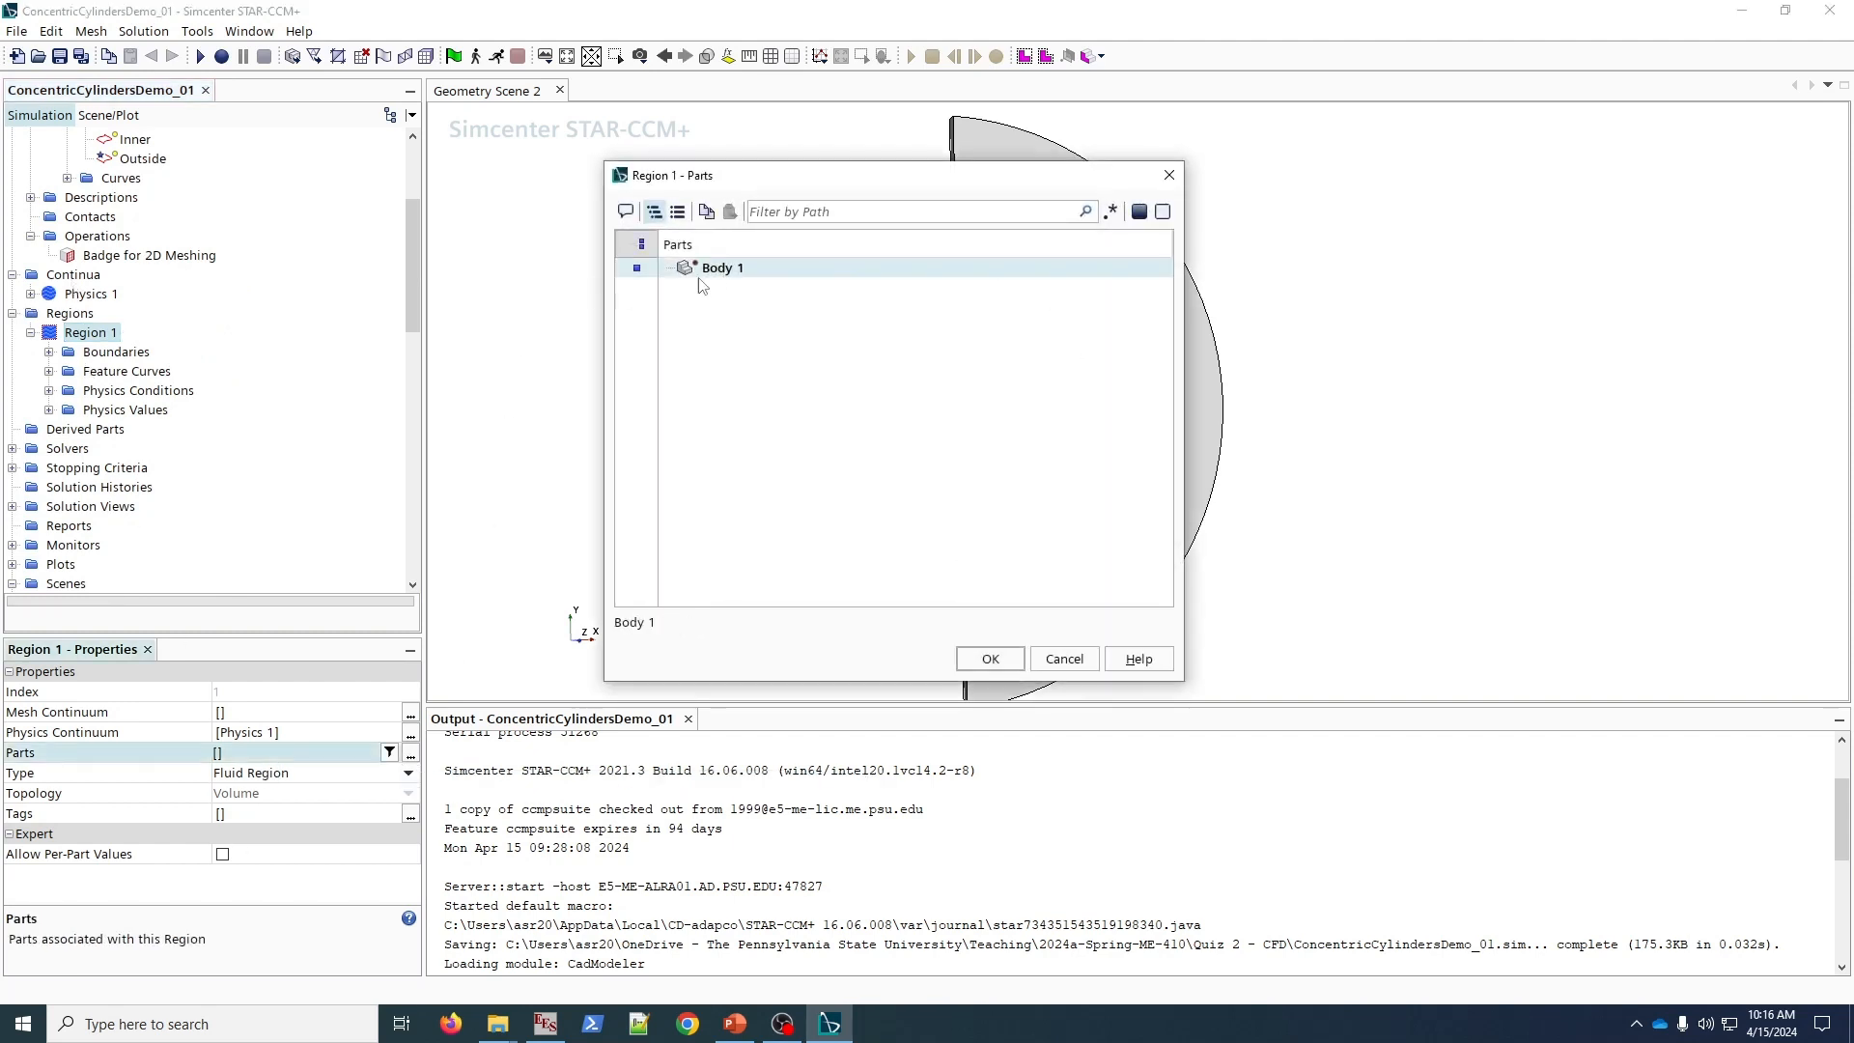
pyautogui.click(990, 659)
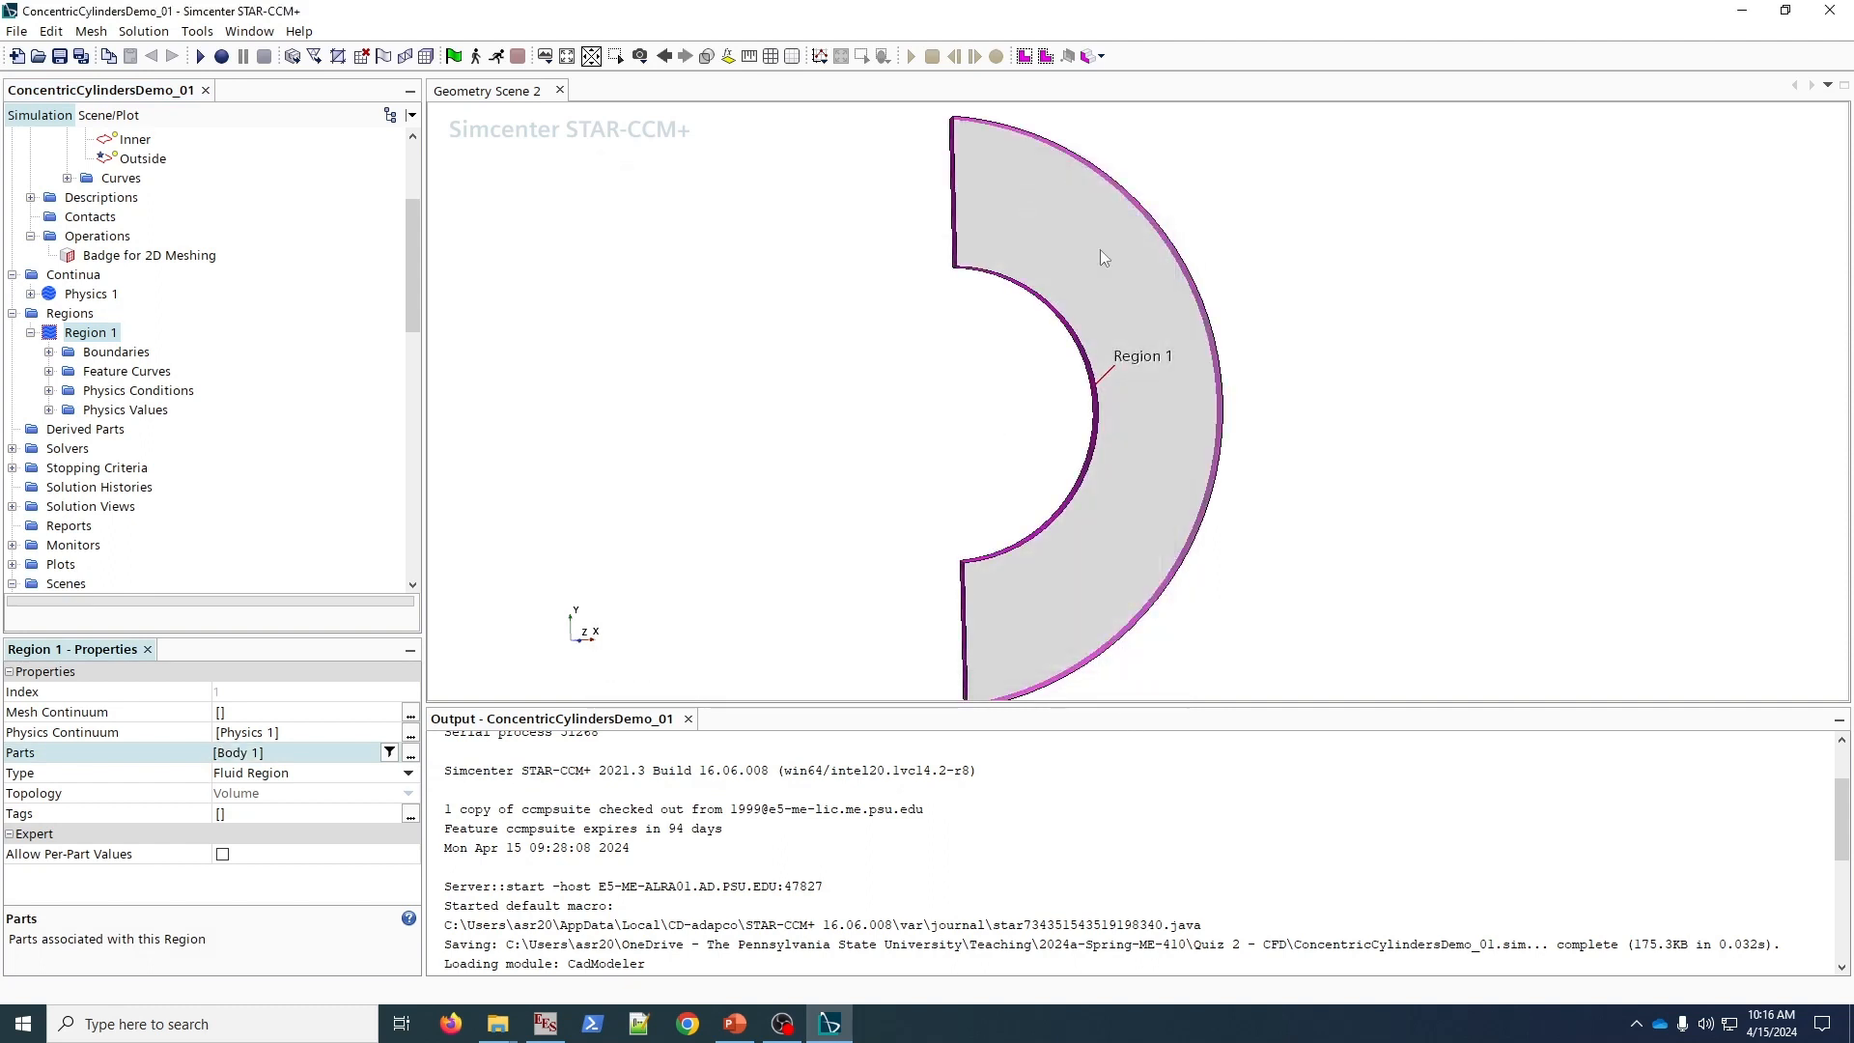
# - Assign the Symmetry surface of Body 1 to a new boundary named Symmetry in Region 1
pyautogui.click(100, 353)
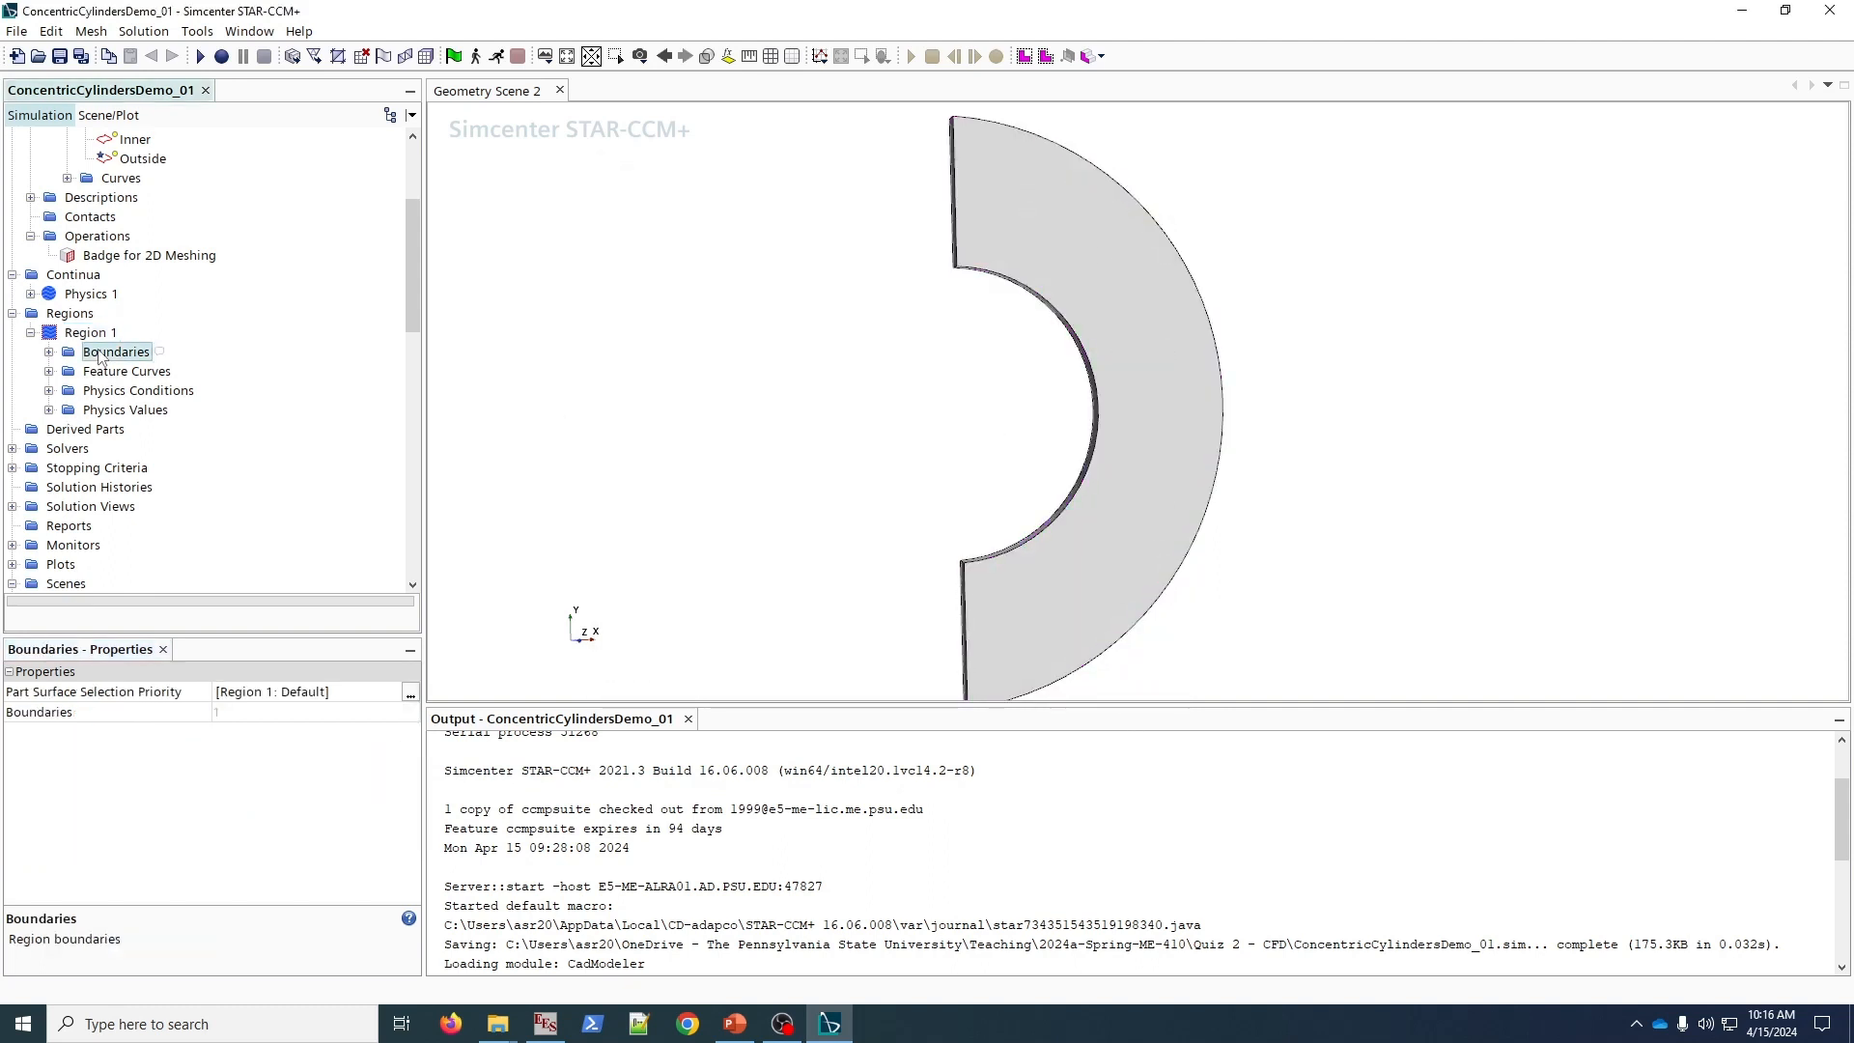
pyautogui.moveTo(415, 272); pyautogui.dragTo(407, 215)
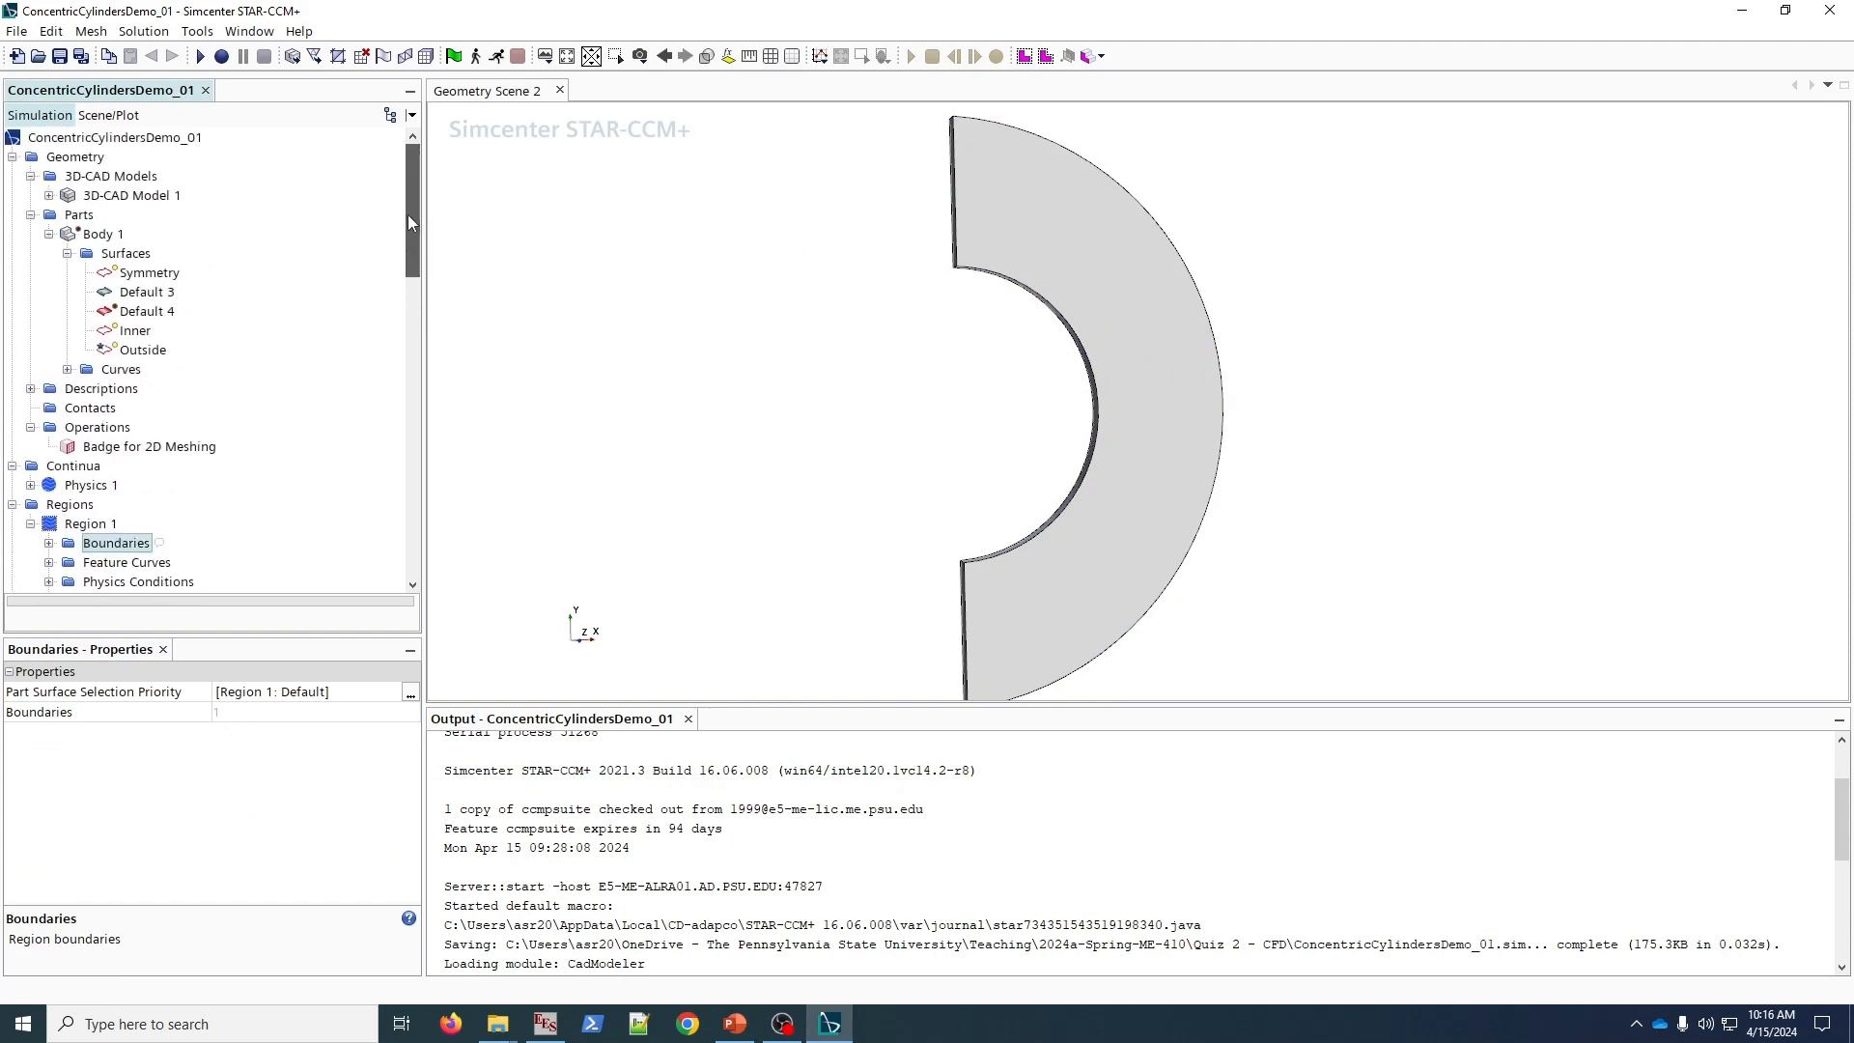
pyautogui.click(150, 275)
pyautogui.rightClick(149, 275)
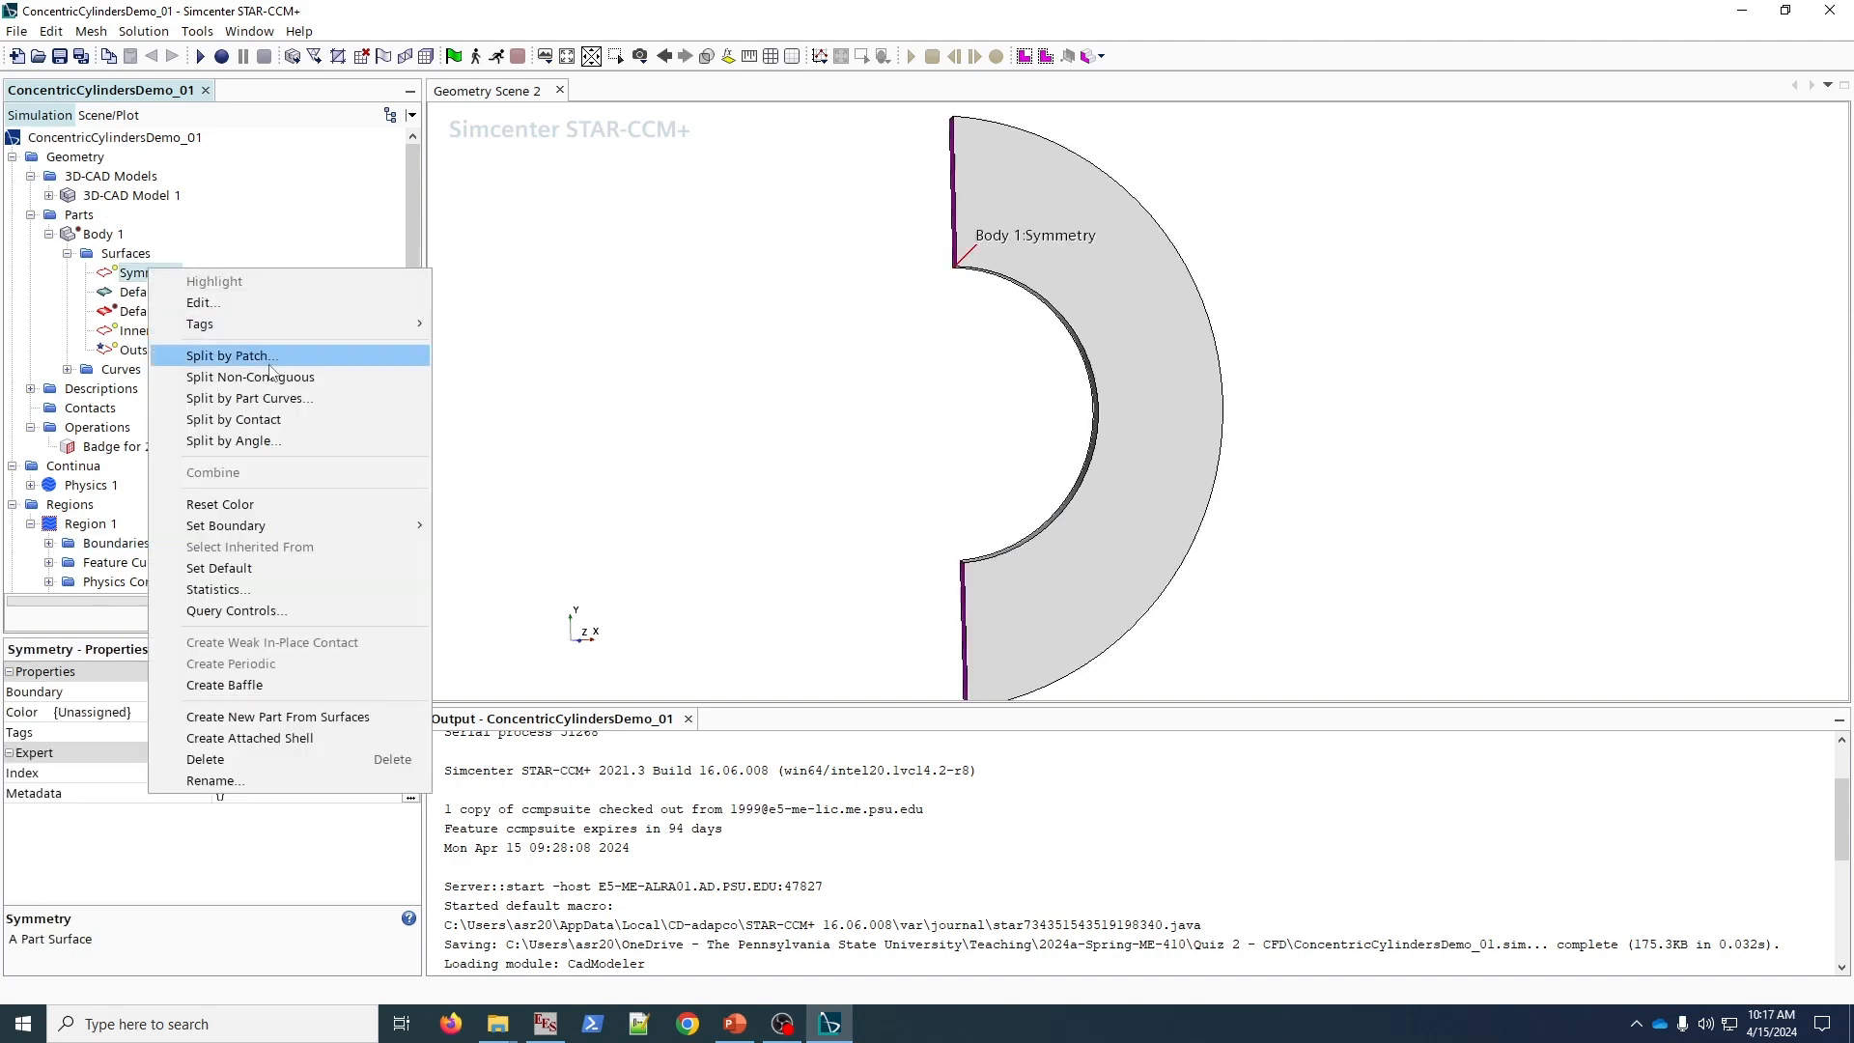
pyautogui.moveTo(334, 525)
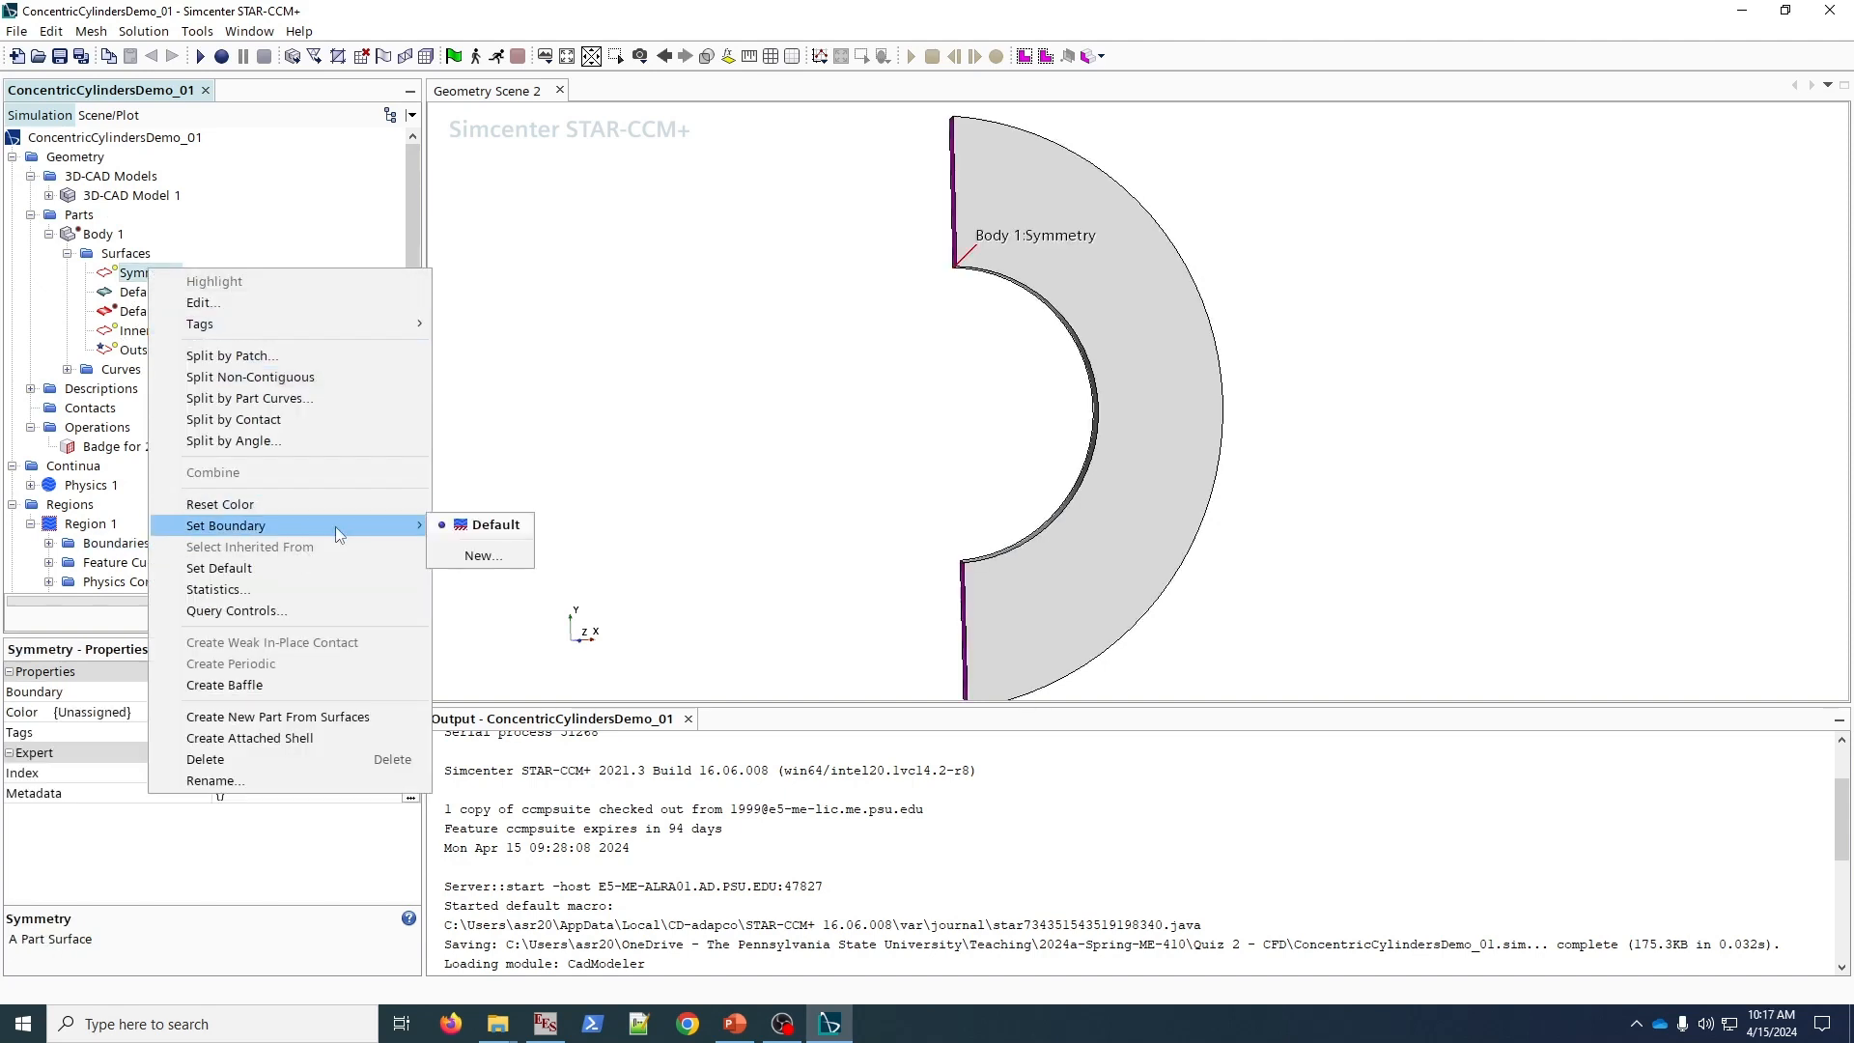
pyautogui.click(471, 556)
pyautogui.click(874, 538)
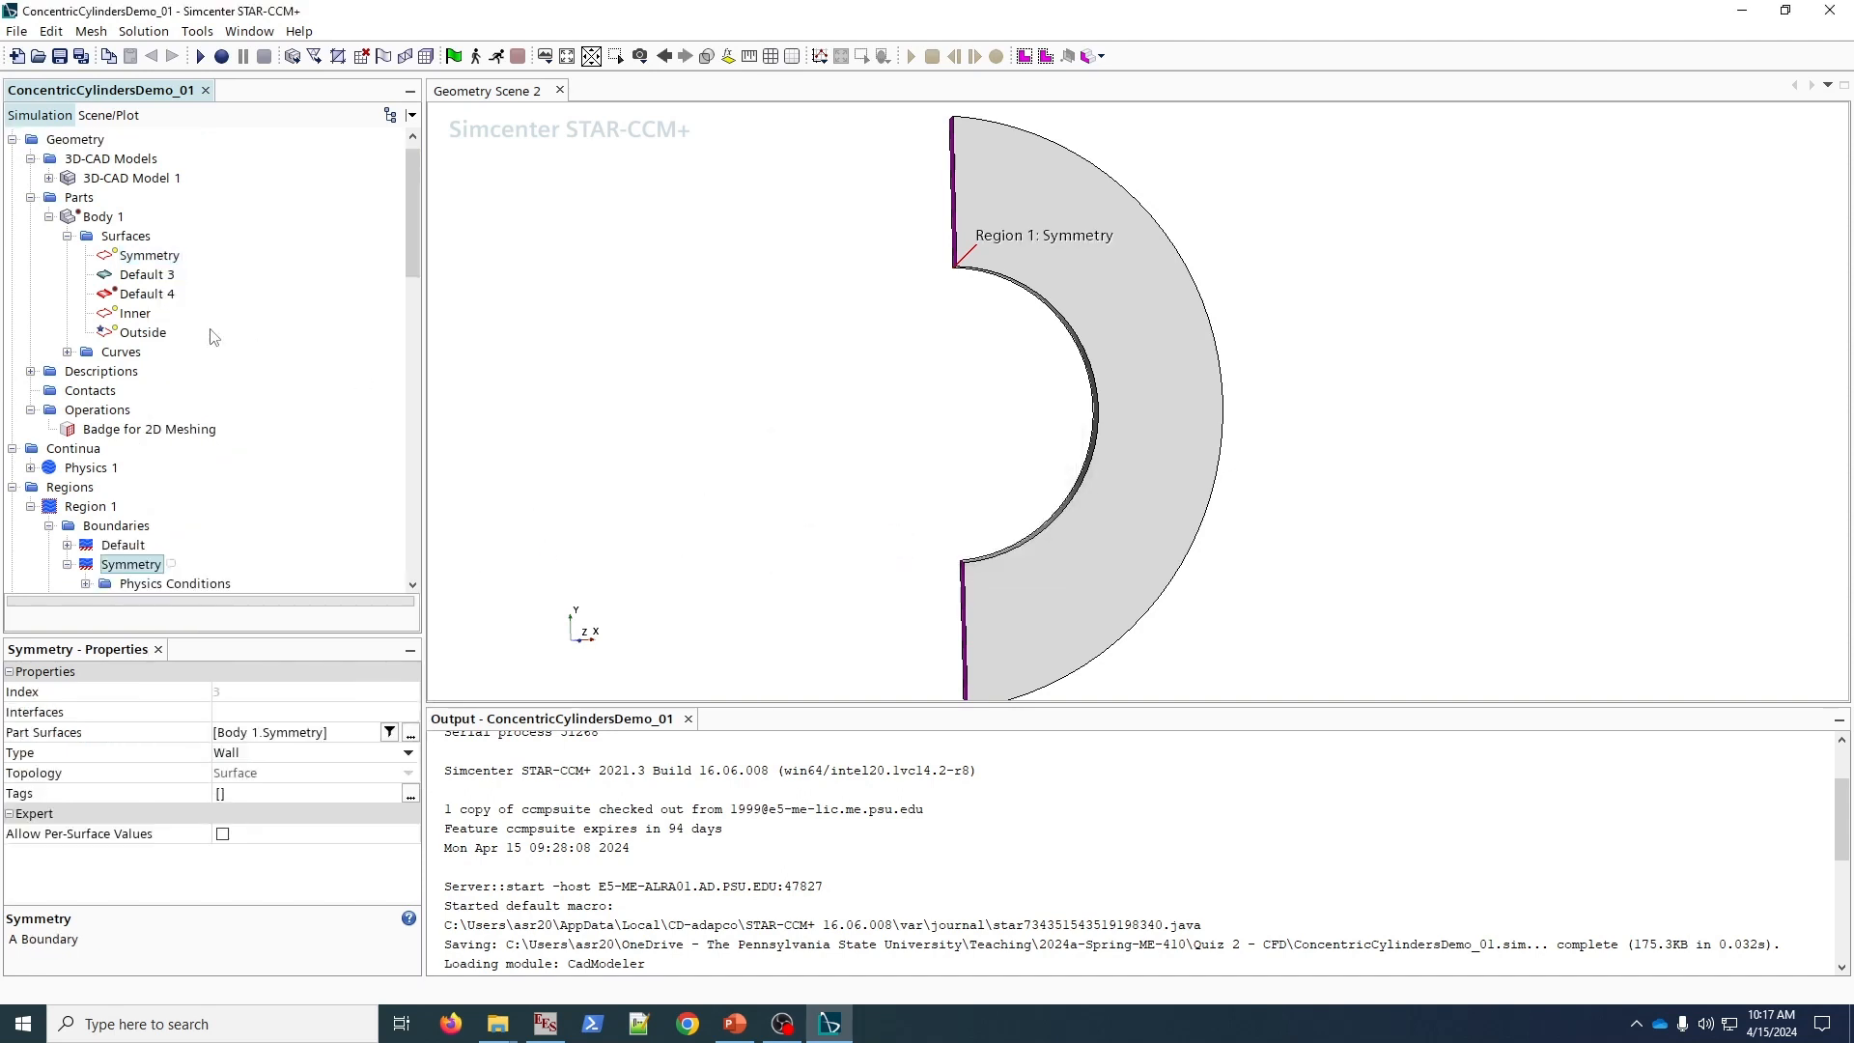
# - Assign the Inner surface of Body 1 to a new boundary named Inner in Region 1
pyautogui.rightClick(127, 316)
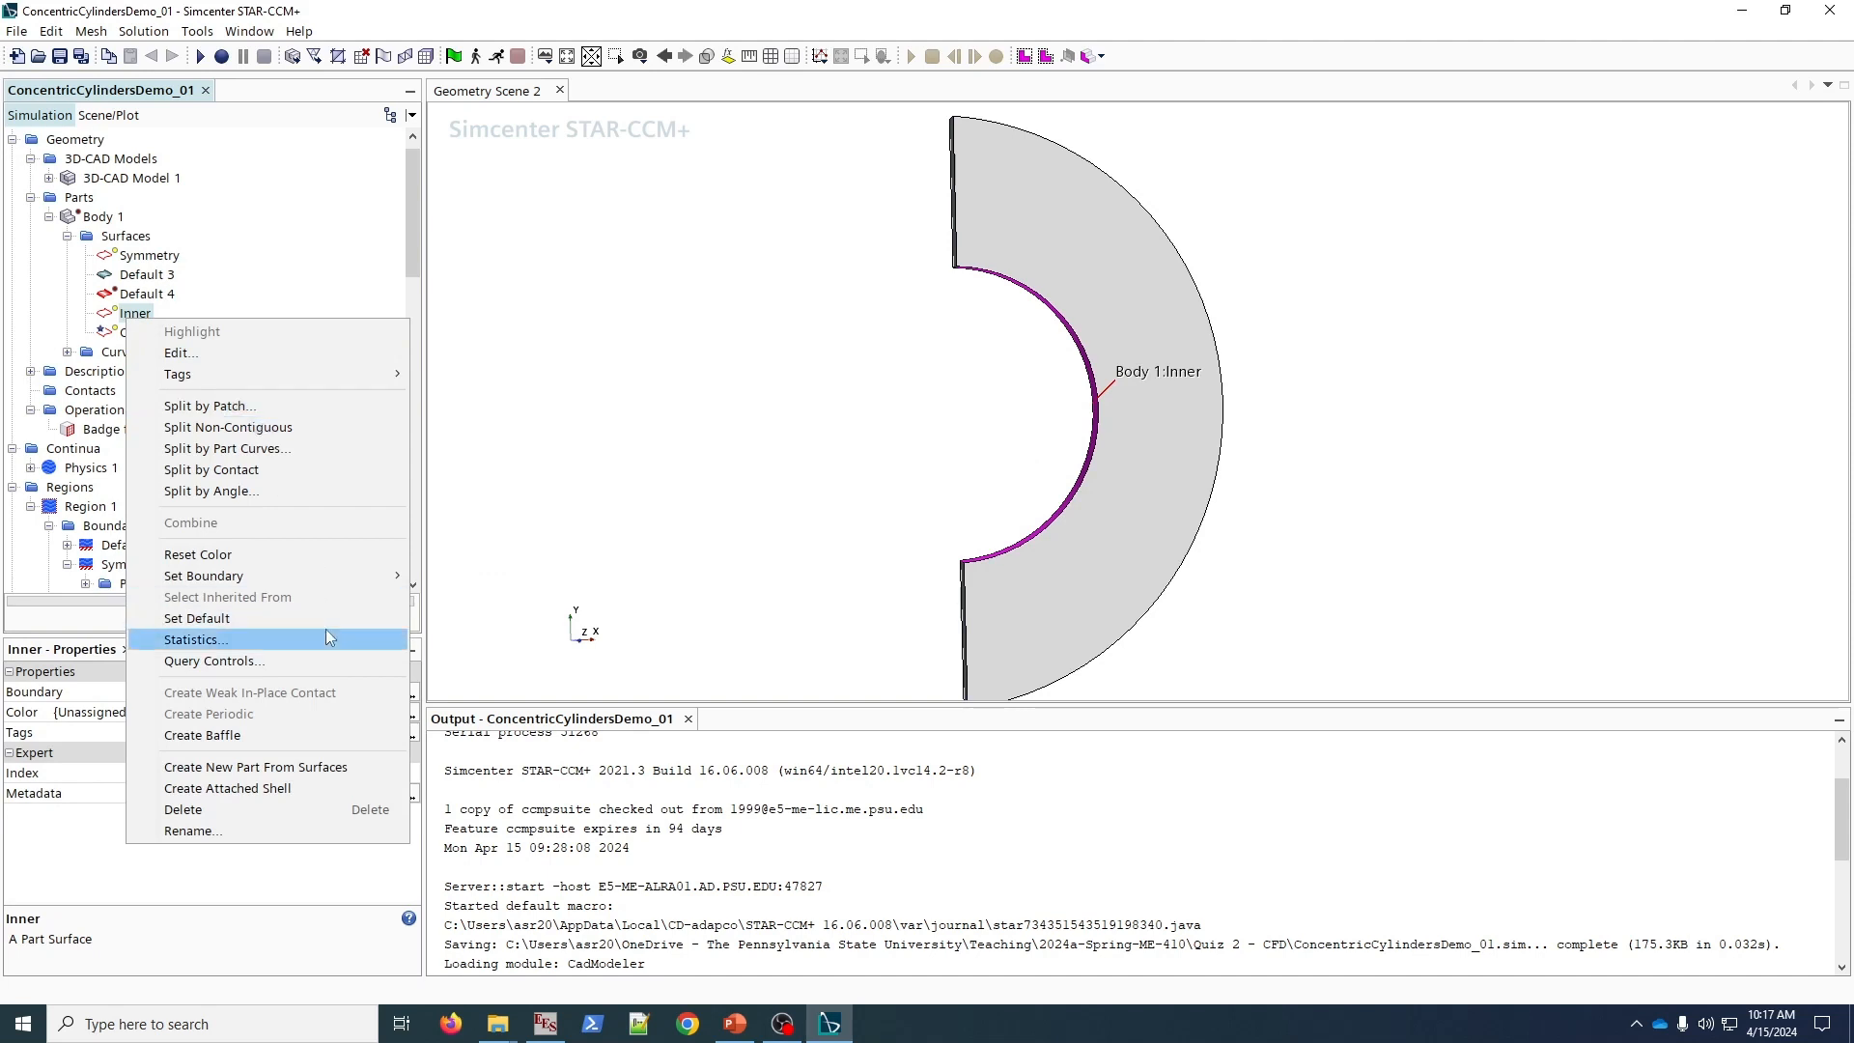
pyautogui.moveTo(352, 576)
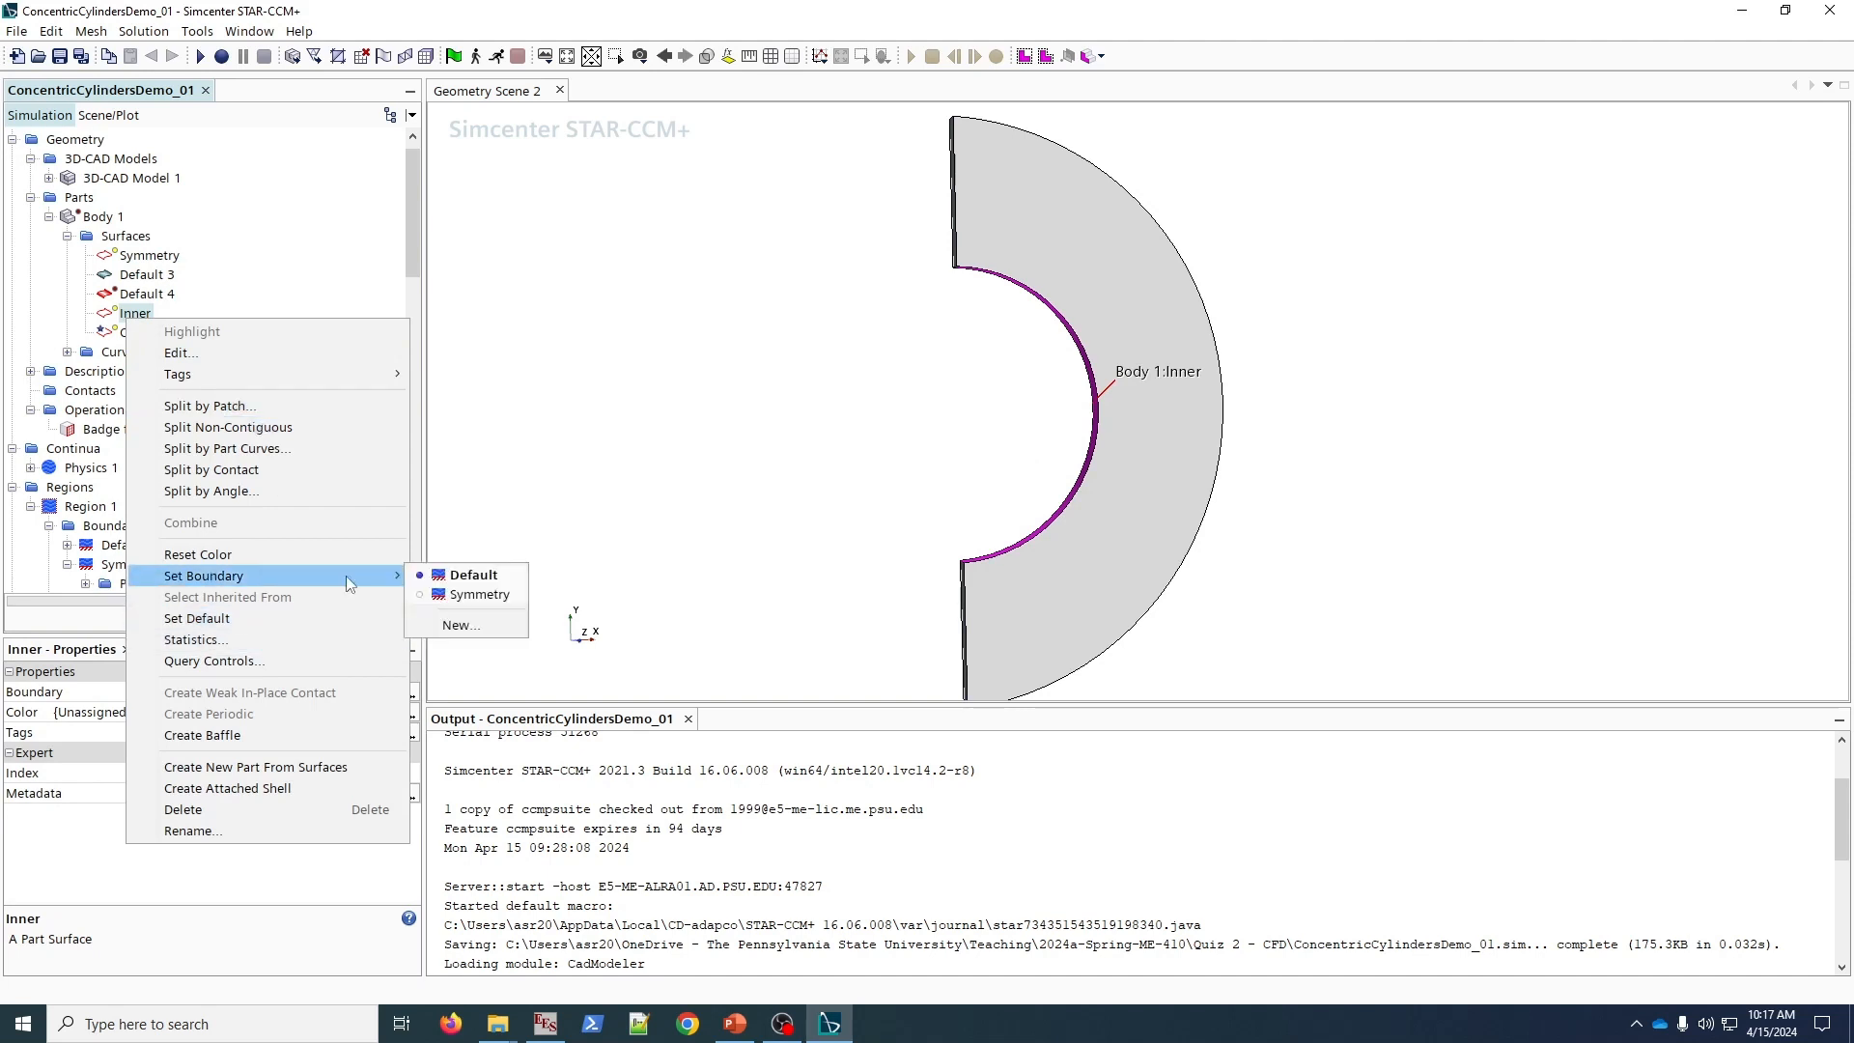
pyautogui.click(479, 626)
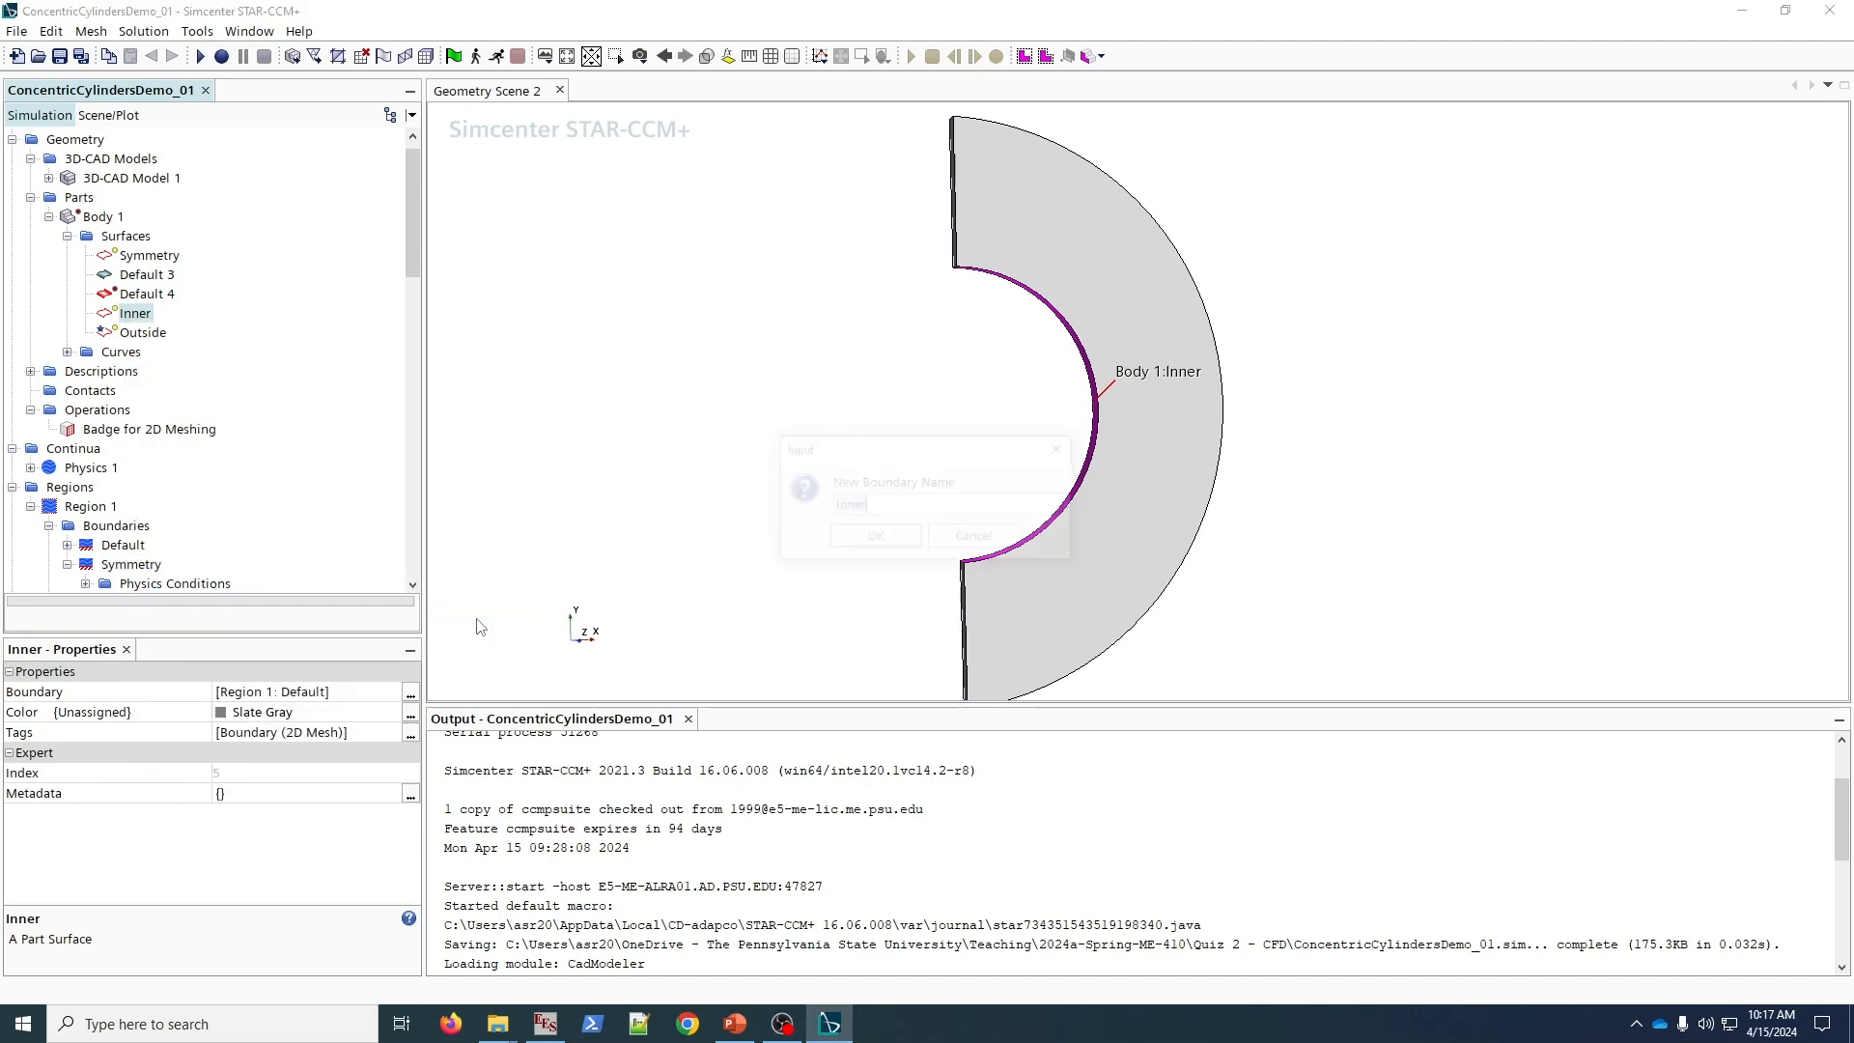
pyautogui.click(874, 536)
# - Assign the Outside surface of Body 1 to a new boundary named Outside in Region 1
pyautogui.rightClick(123, 334)
pyautogui.moveTo(258, 388)
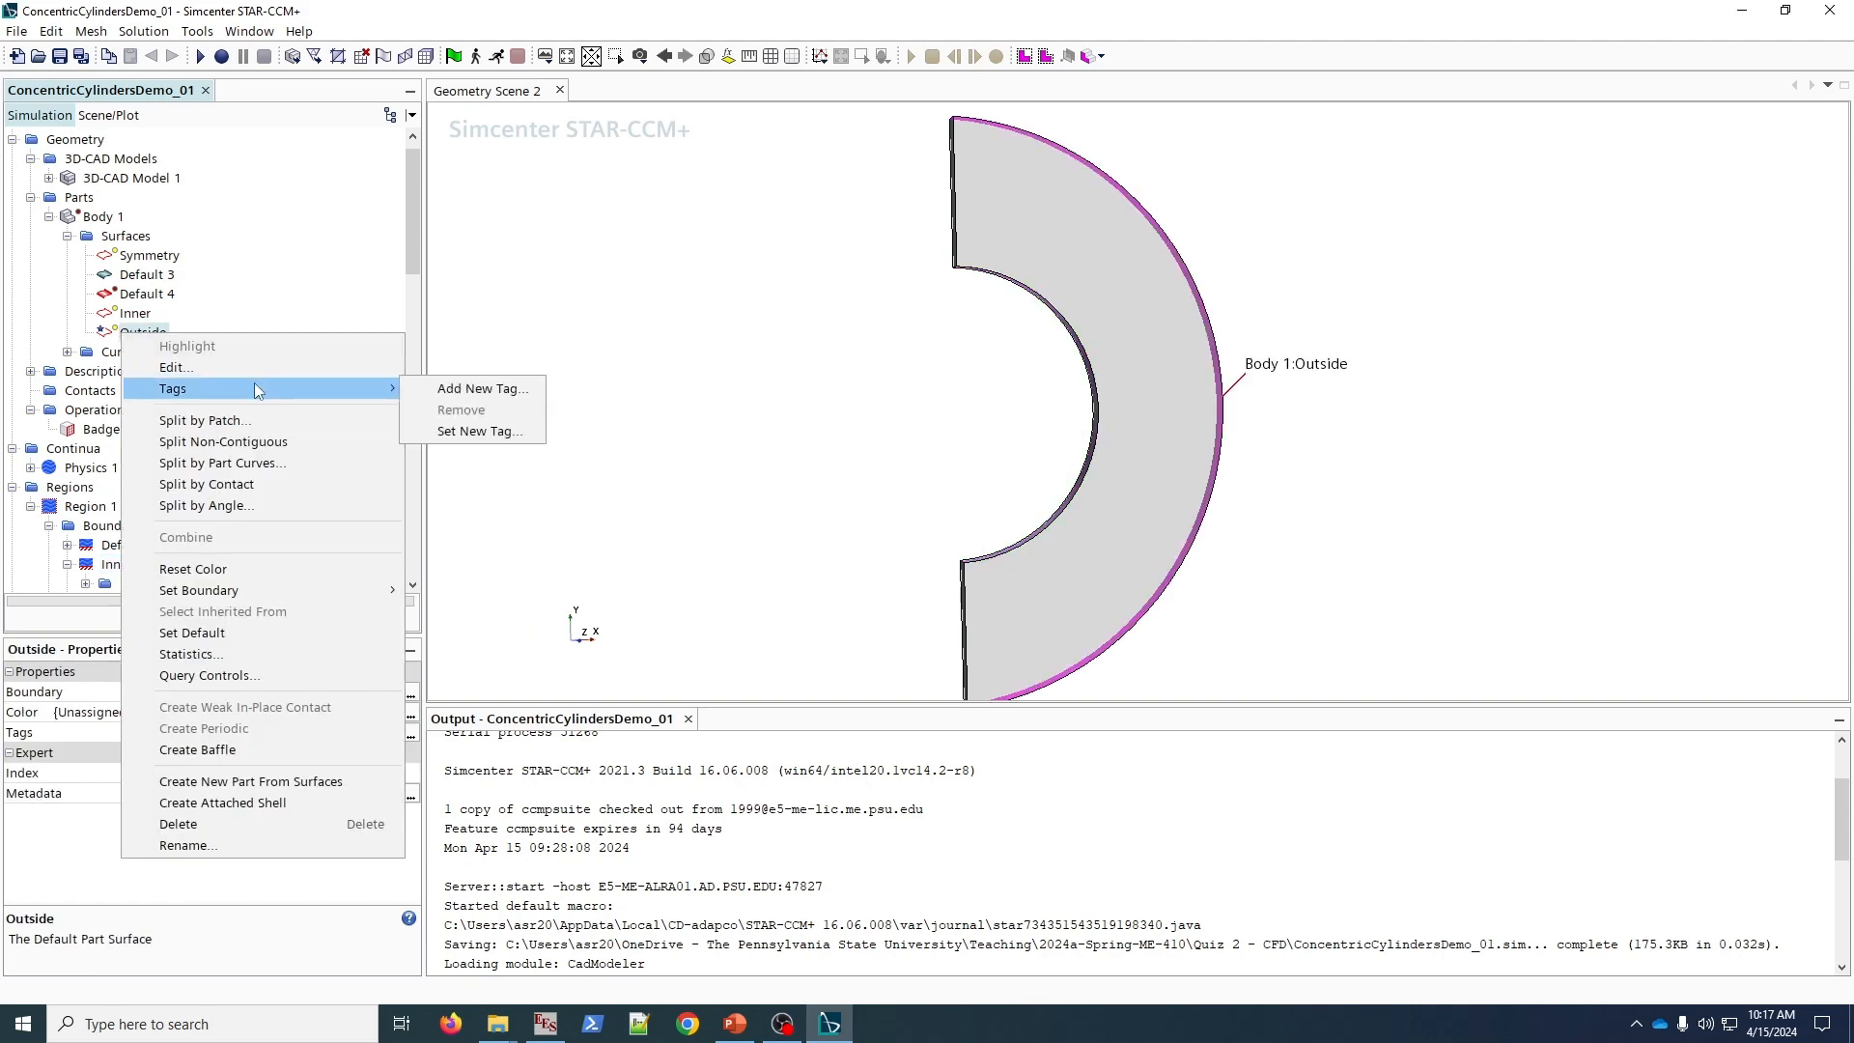
pyautogui.moveTo(357, 589)
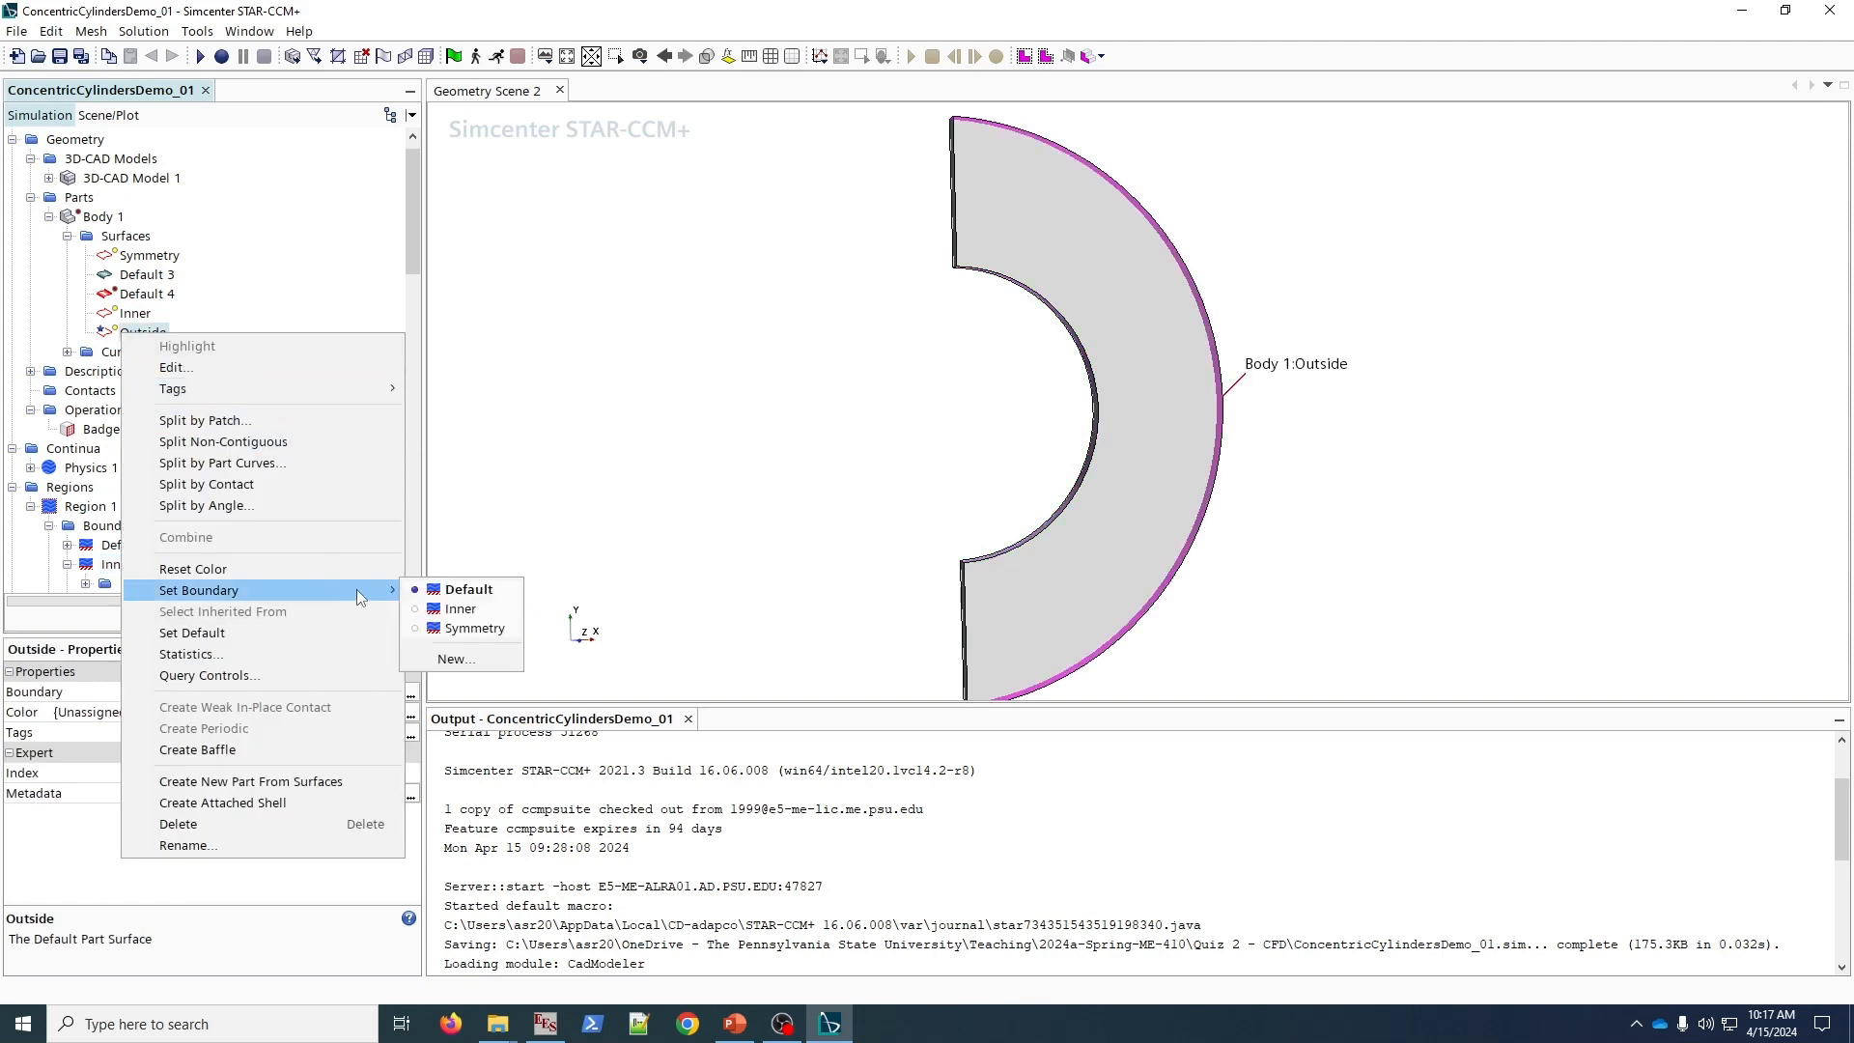
pyautogui.click(462, 661)
pyautogui.click(874, 536)
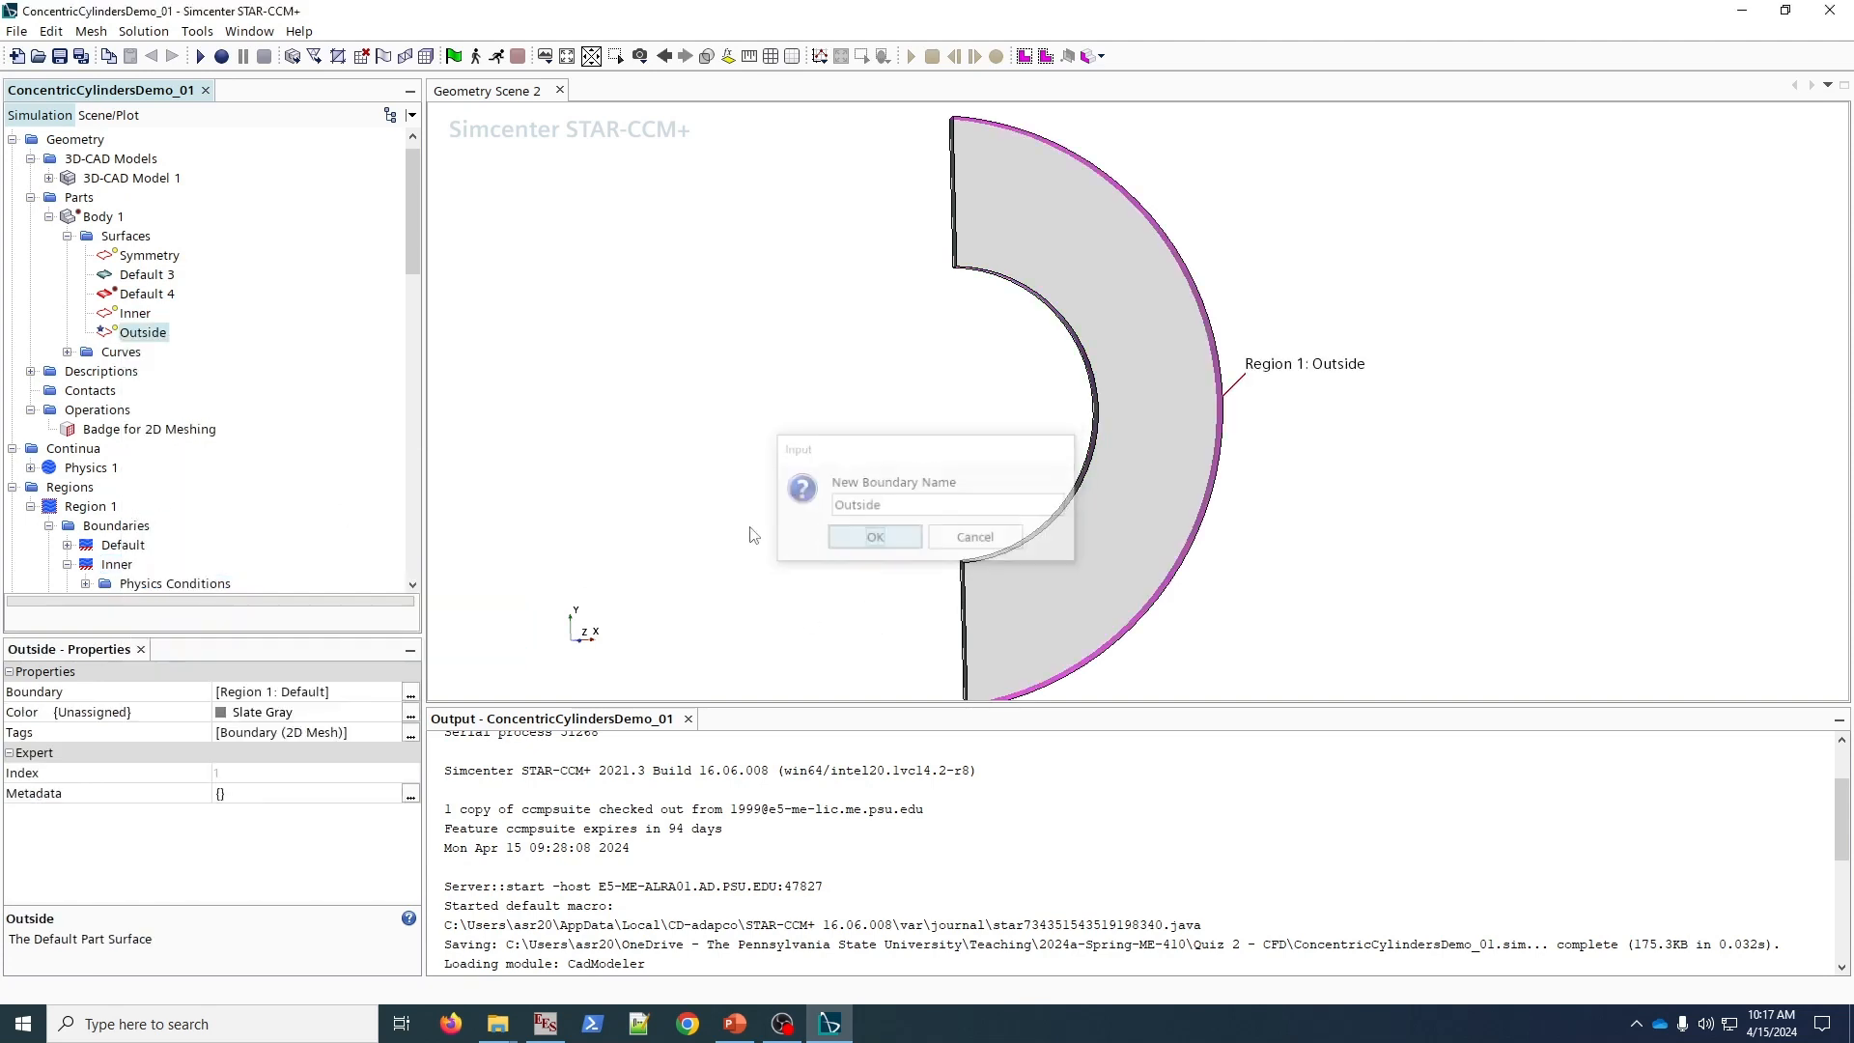
# - Set the type of Region 1's Symmetry boundary to Symmetry Plane
pyautogui.scroll(-2, 240, 457)
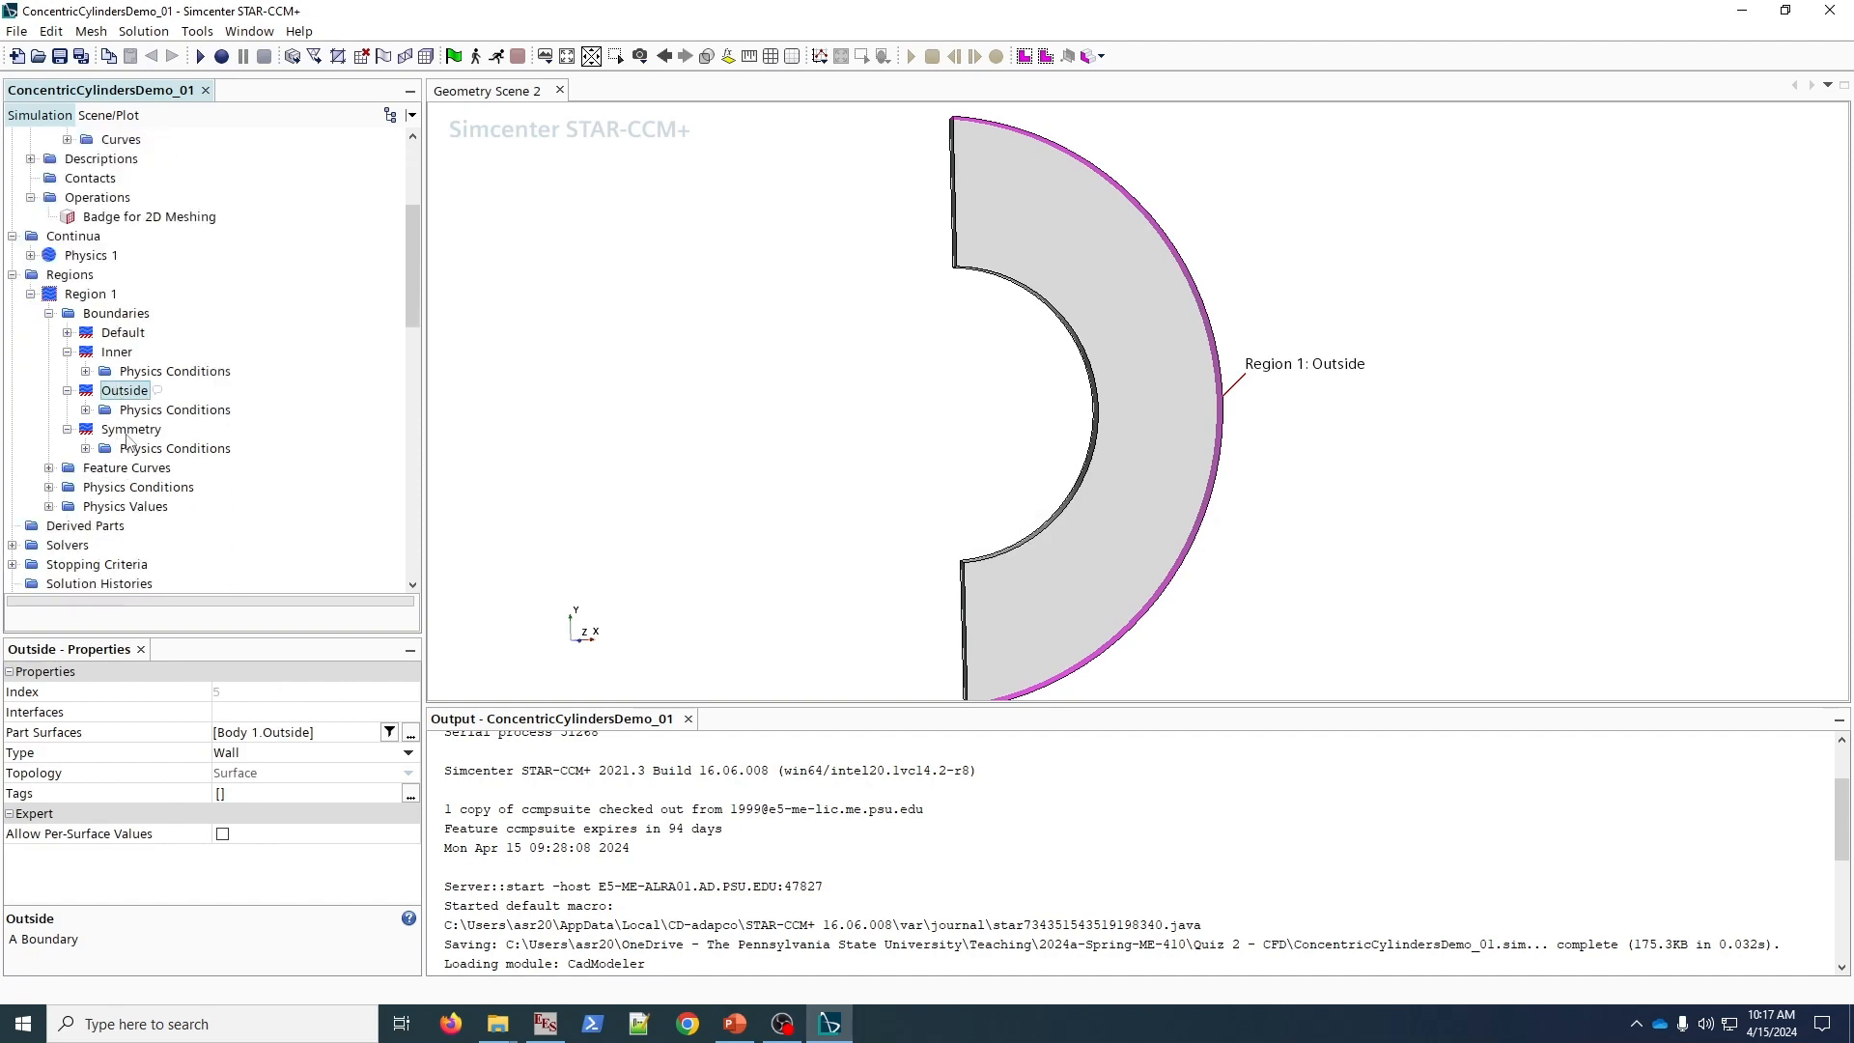
pyautogui.click(125, 431)
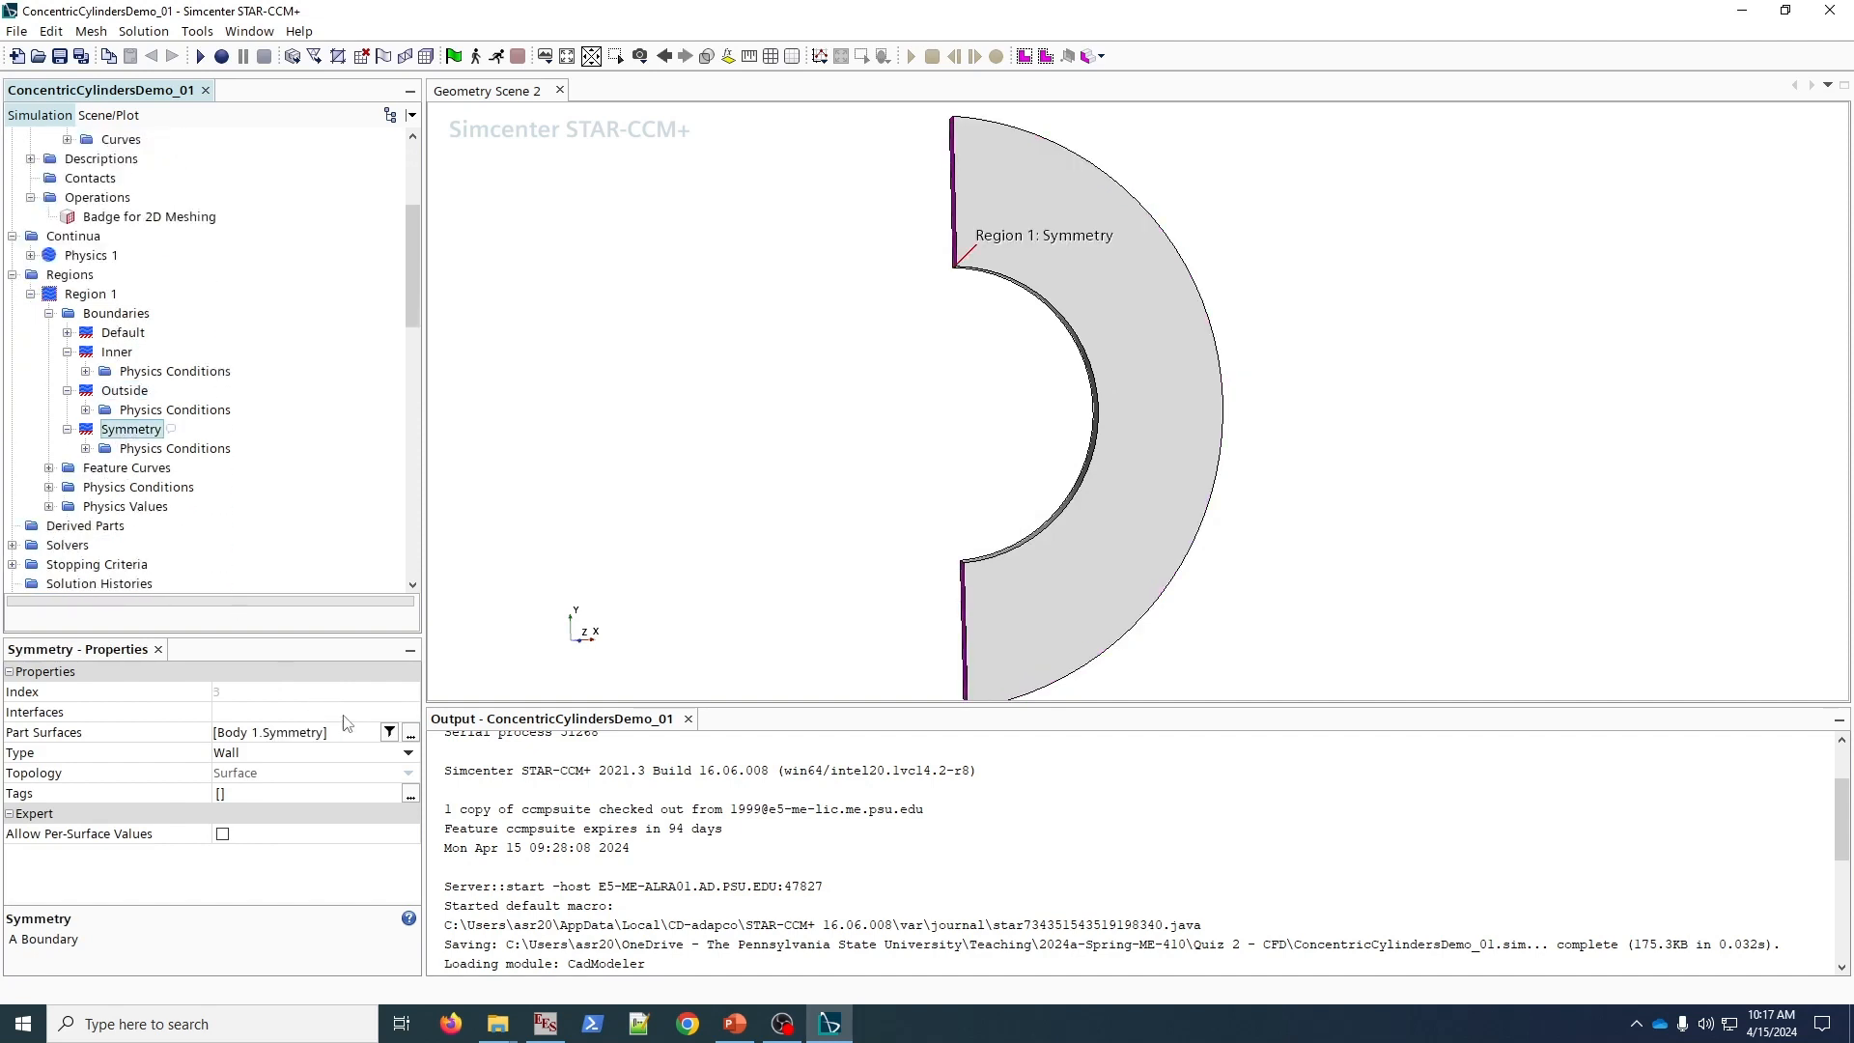
pyautogui.click(409, 757)
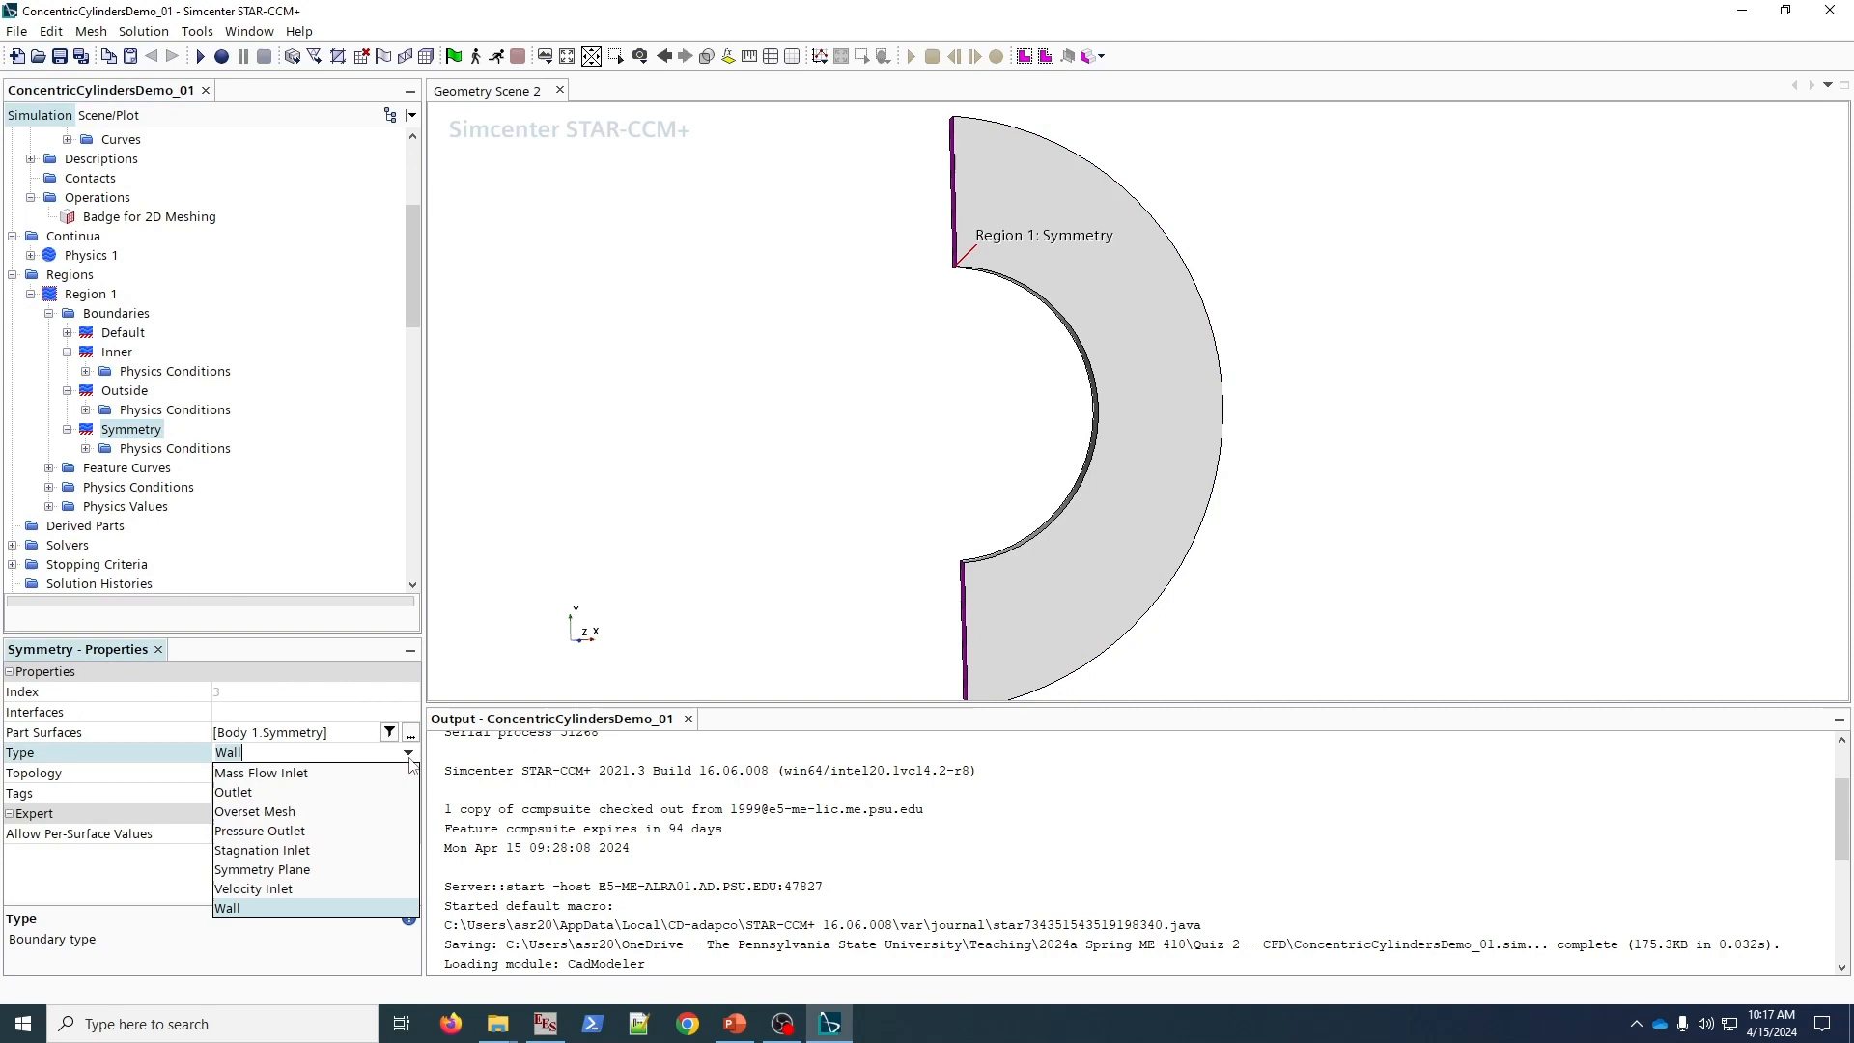
pyautogui.click(310, 872)
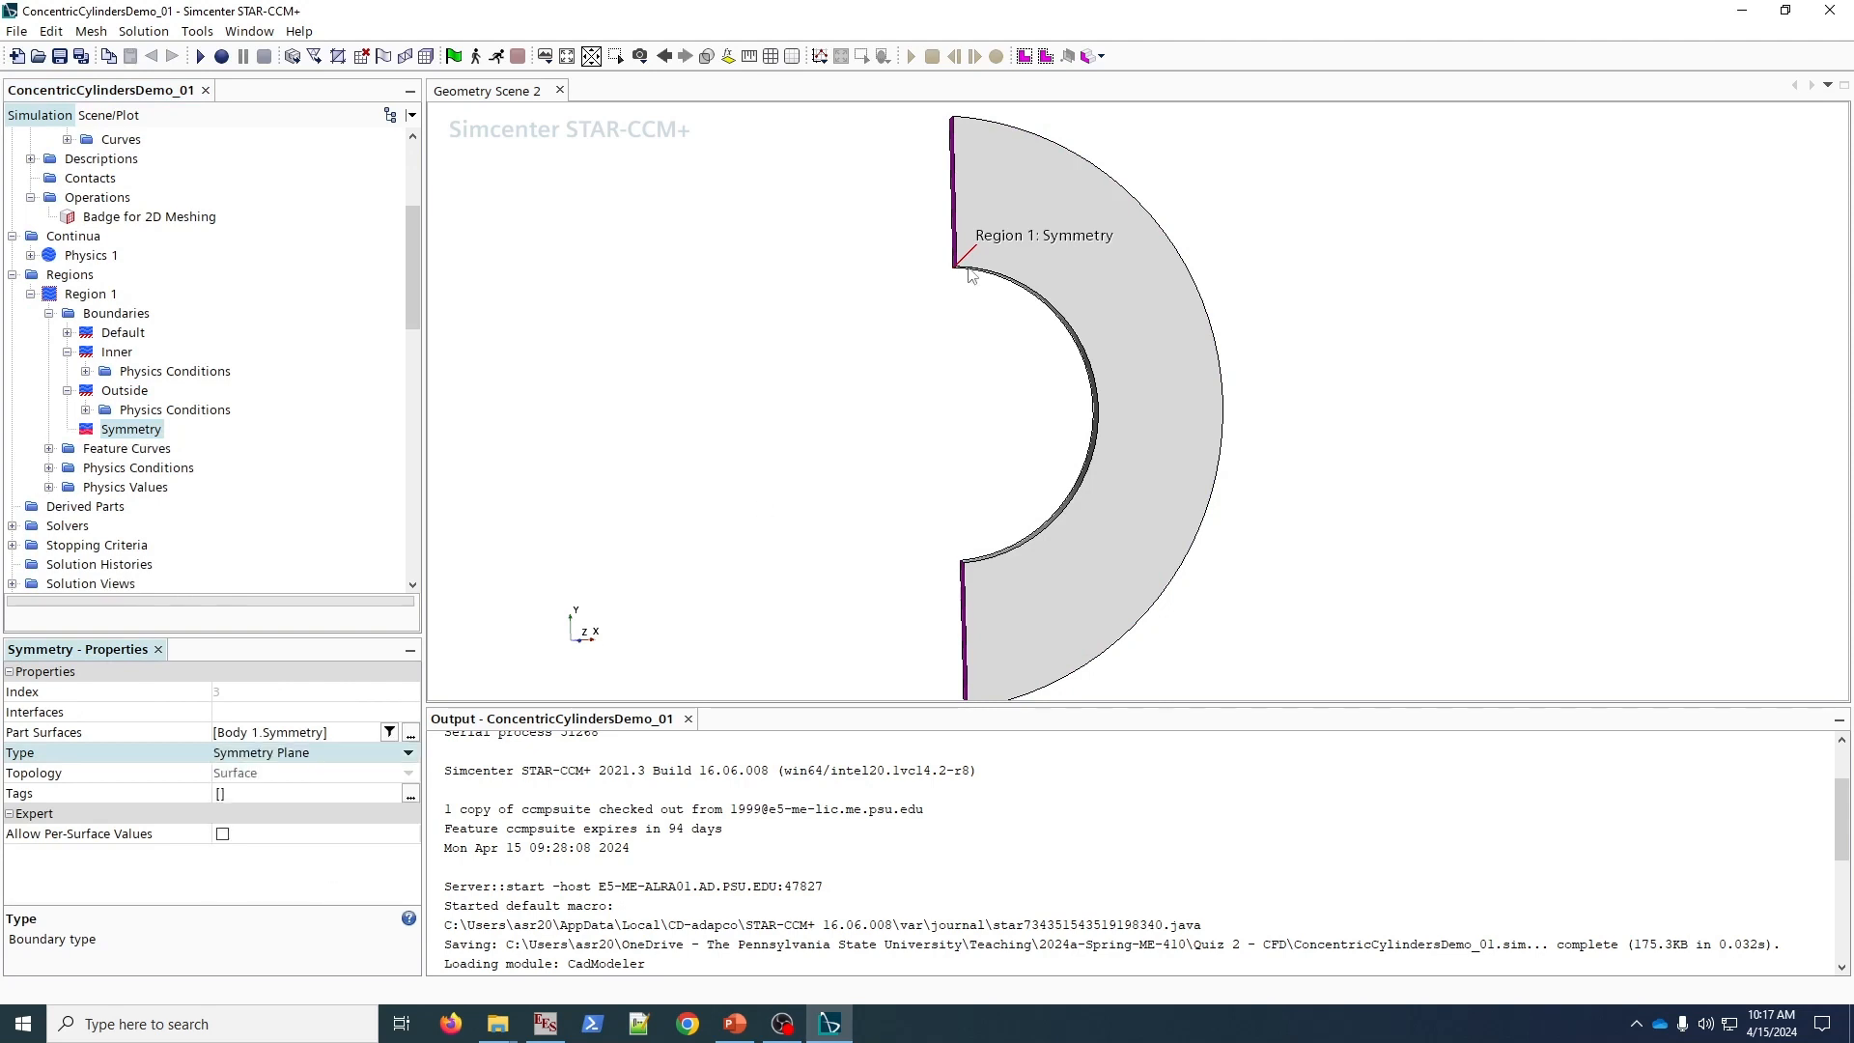
# - Set the thermal specification condition of the Outside boundary to Temperature
pyautogui.click(124, 391)
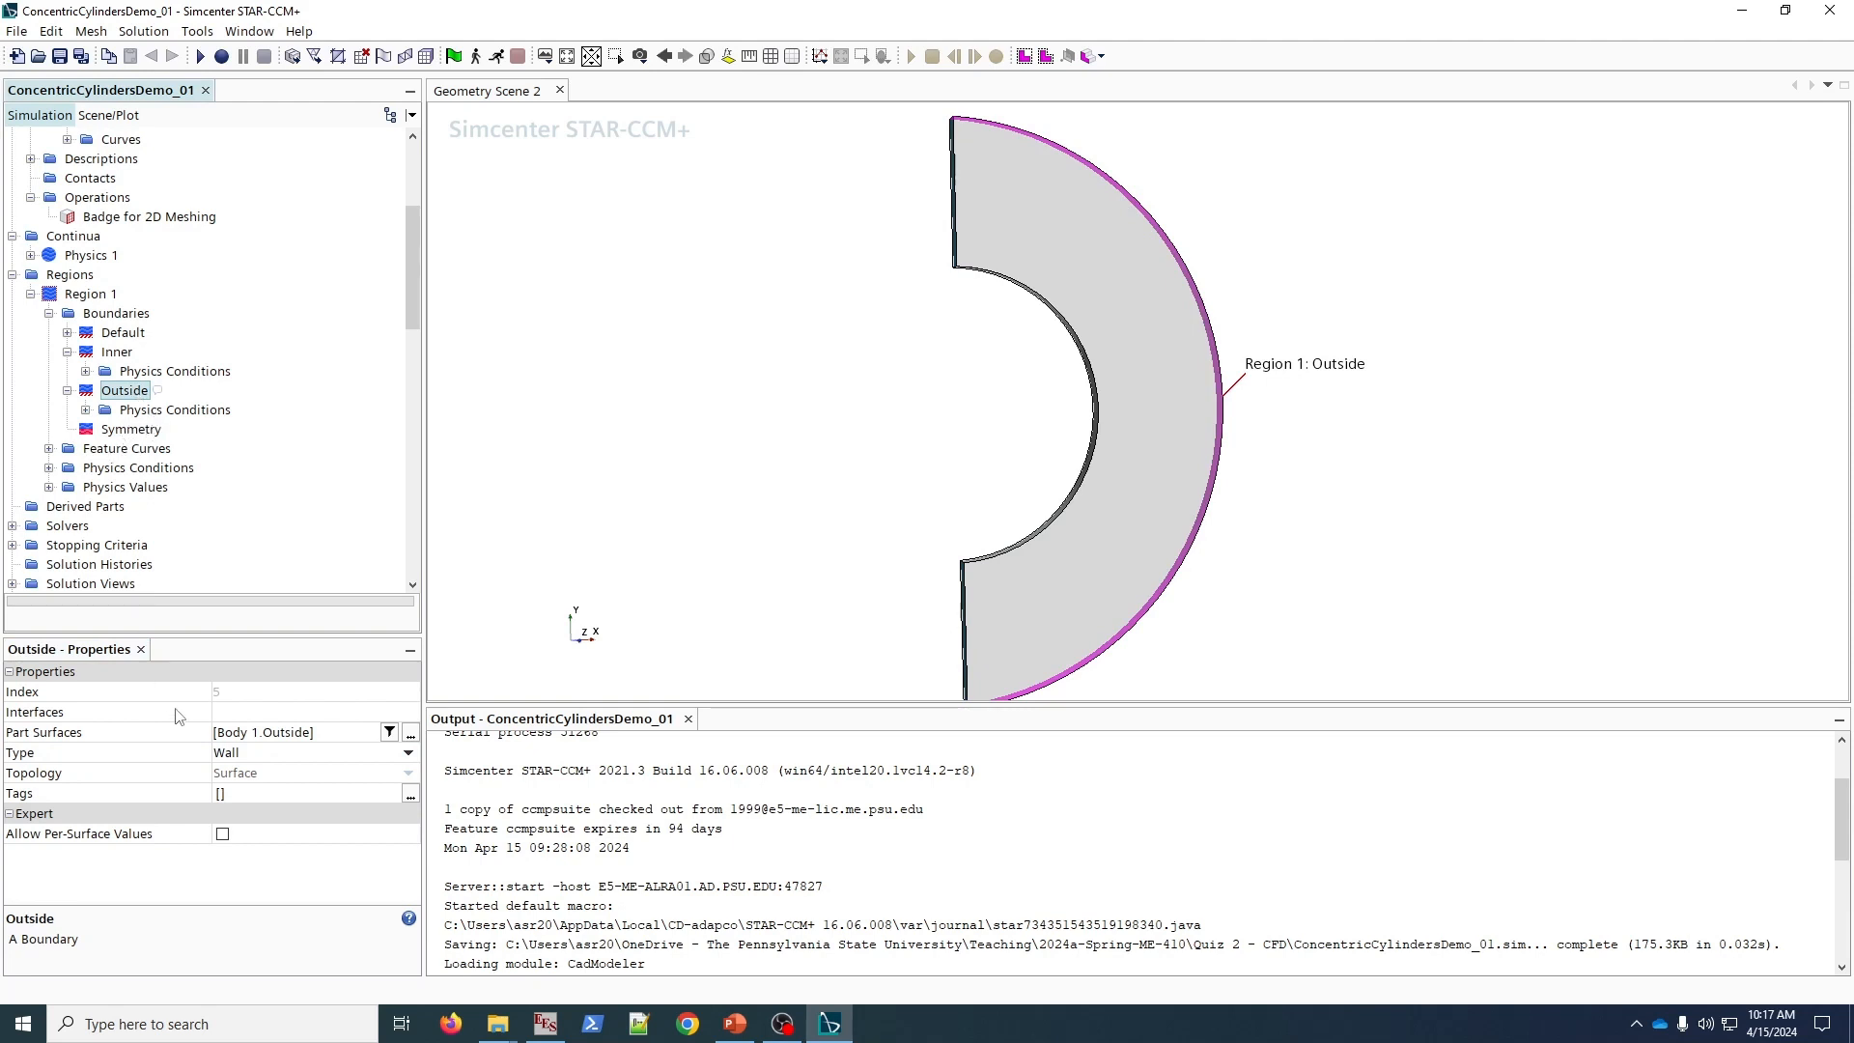
pyautogui.click(175, 413)
pyautogui.doubleClick(175, 415)
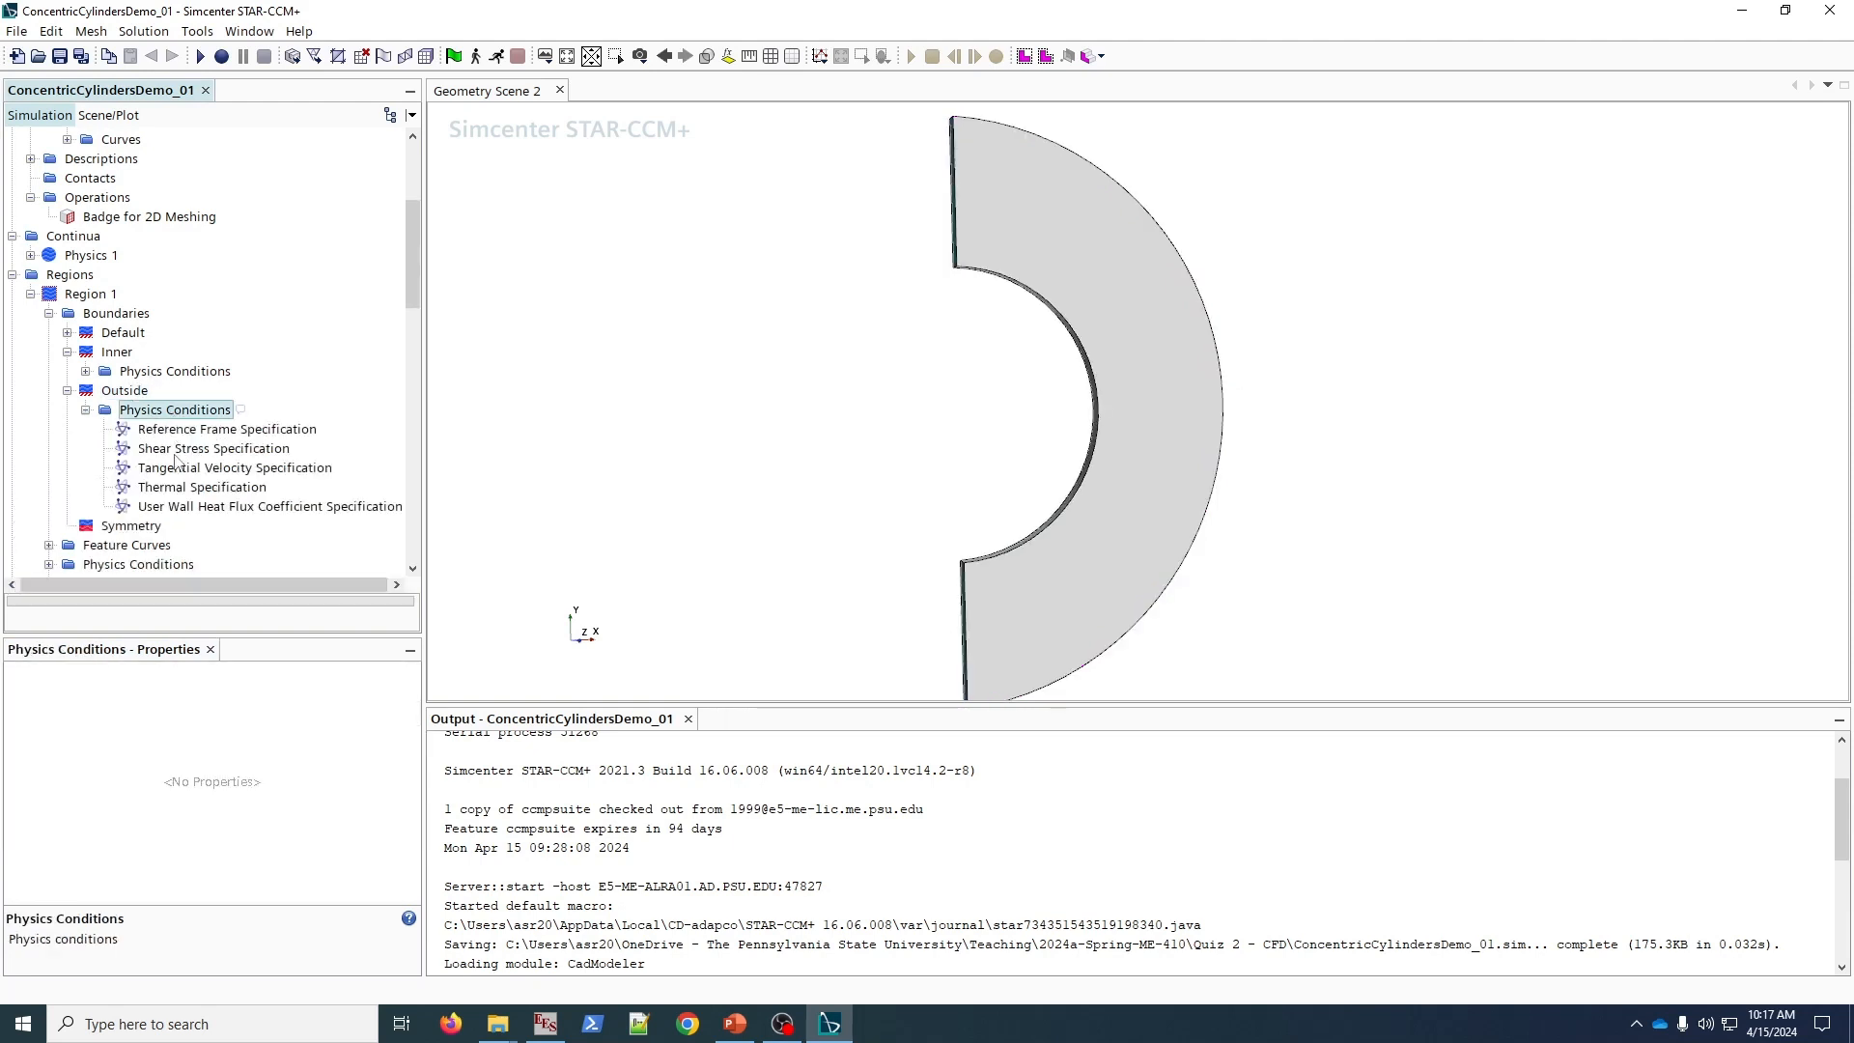
pyautogui.click(193, 487)
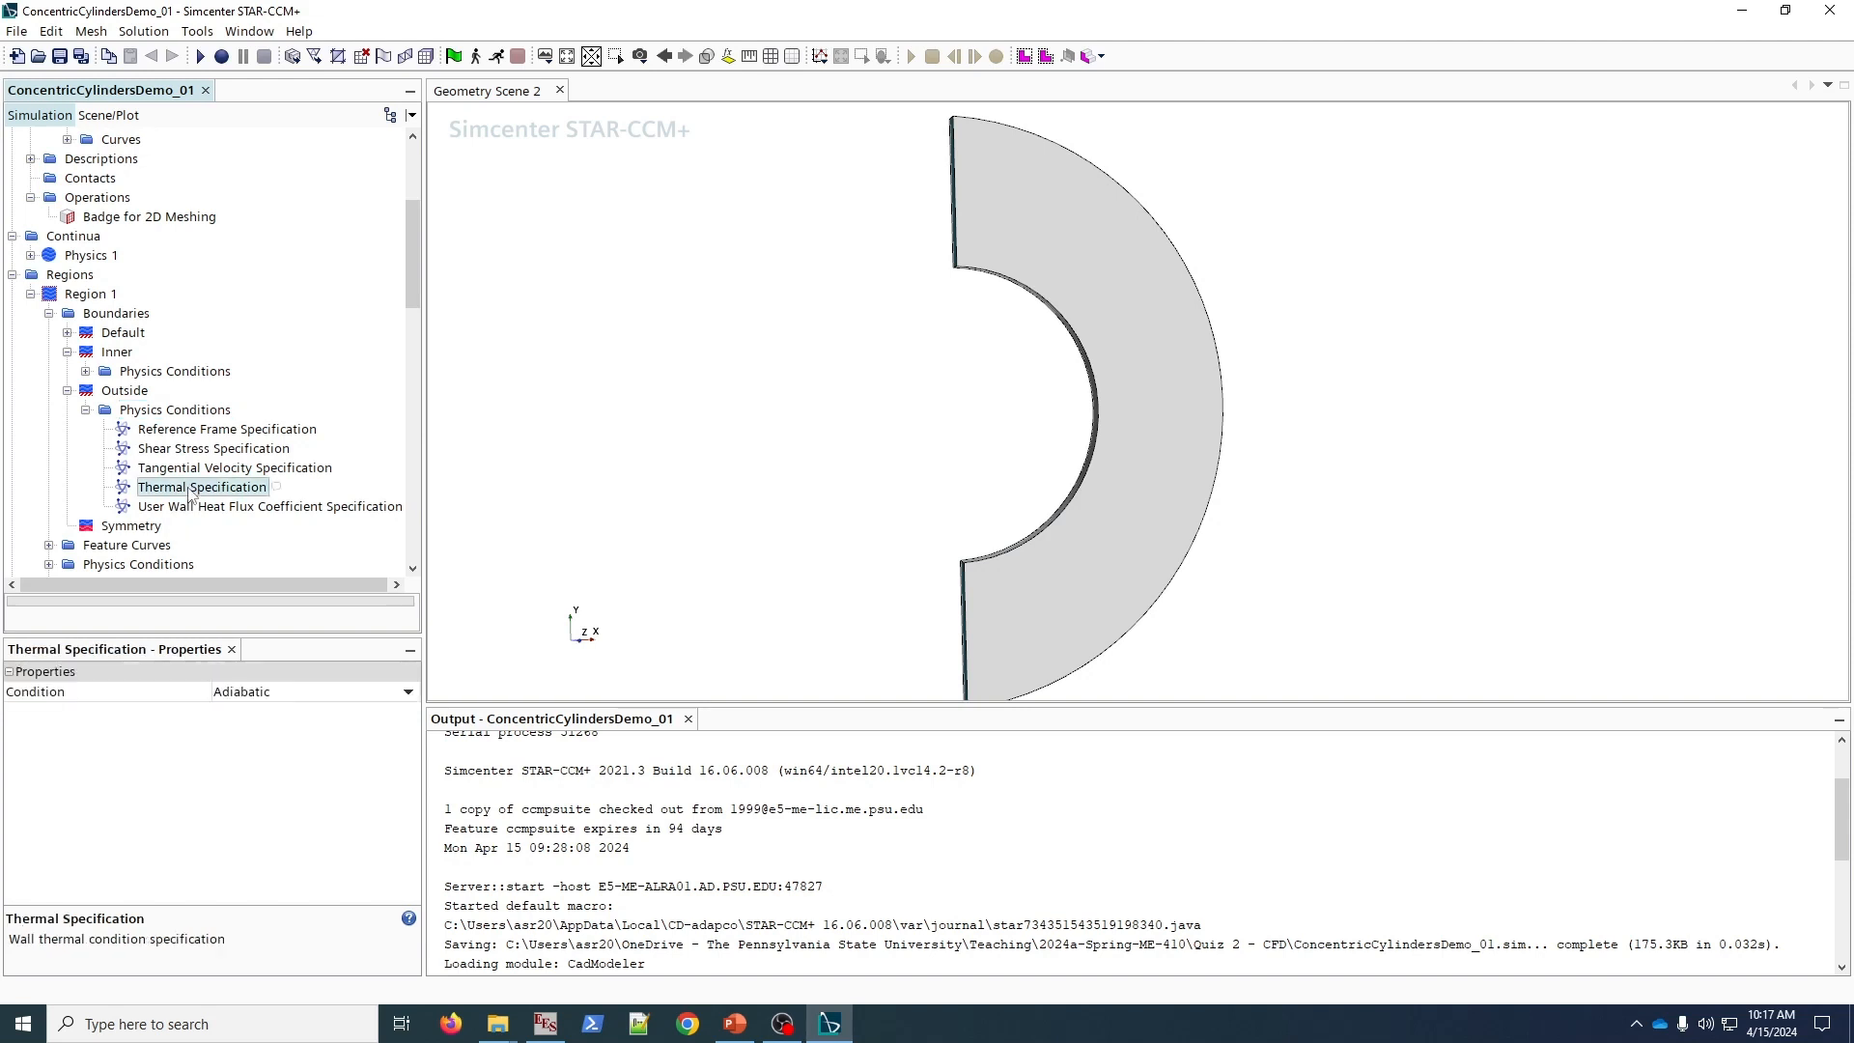
pyautogui.click(328, 691)
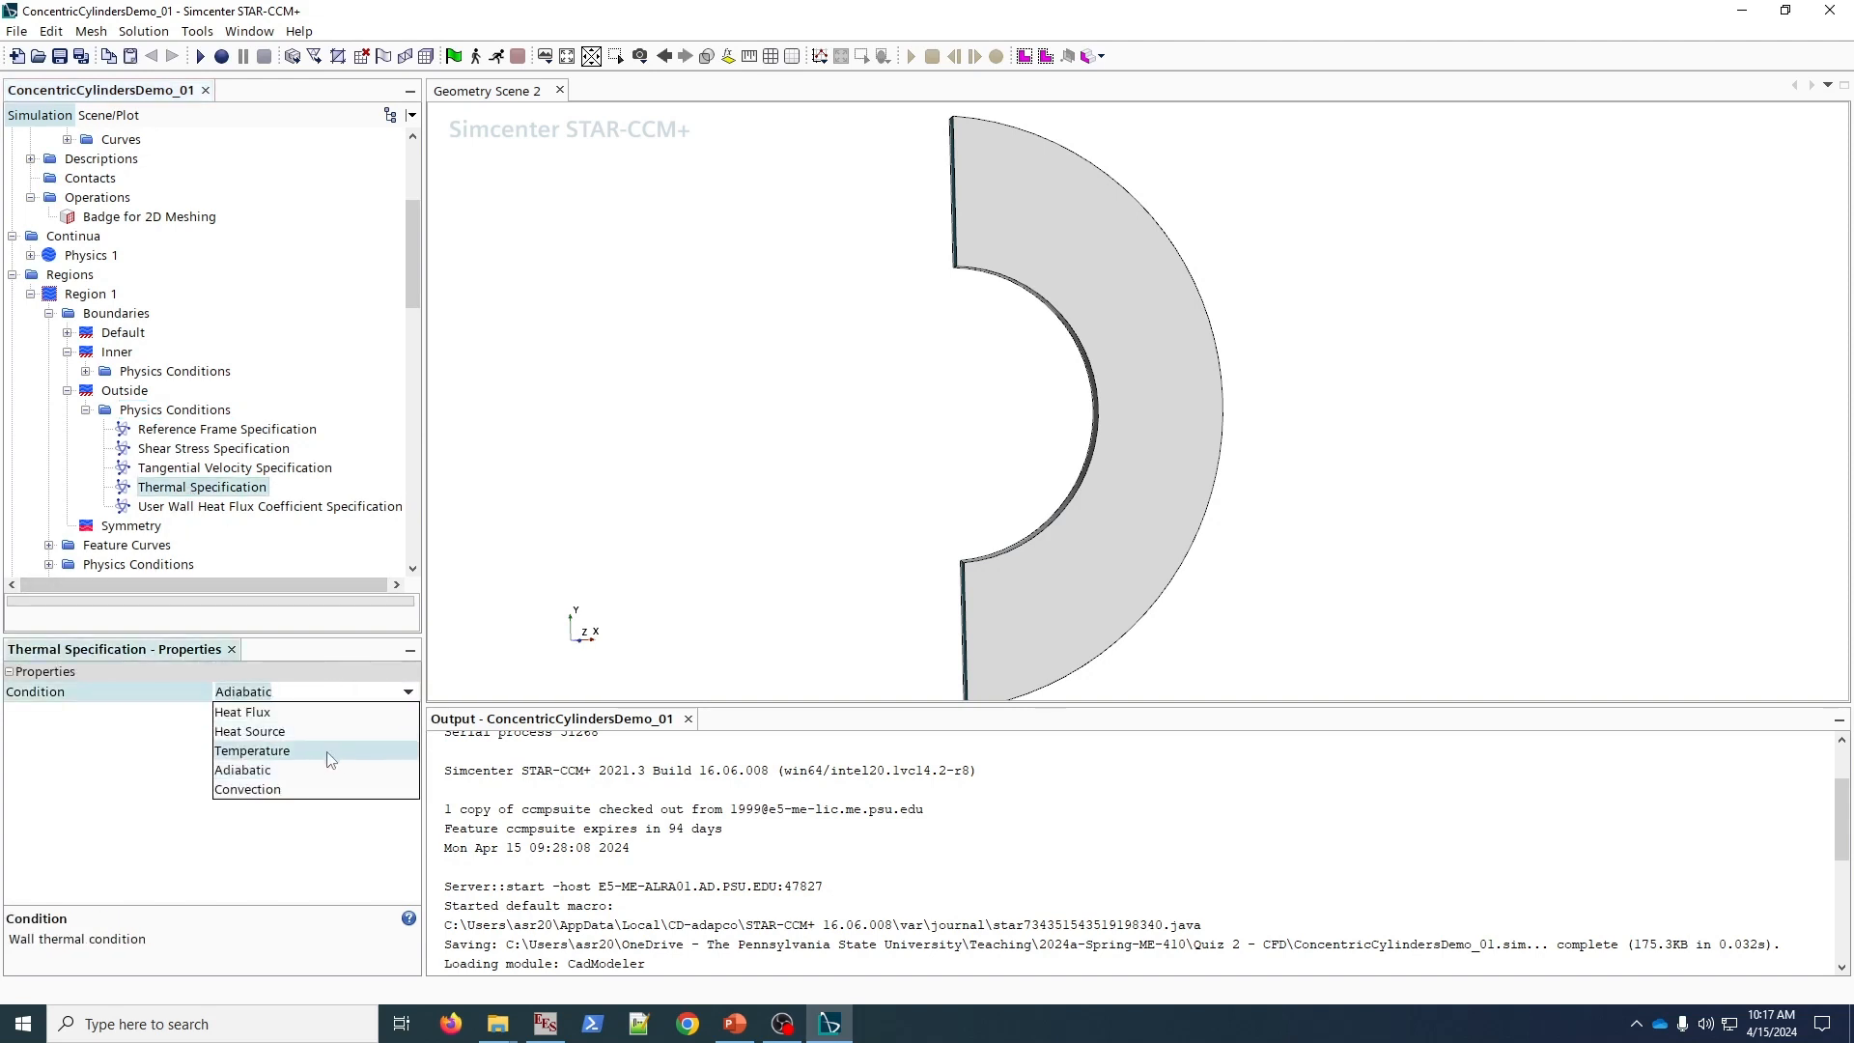
pyautogui.click(335, 750)
# - Set the constant static temperature of the Outside boundary to the parameter ${T_C}
pyautogui.click(86, 525)
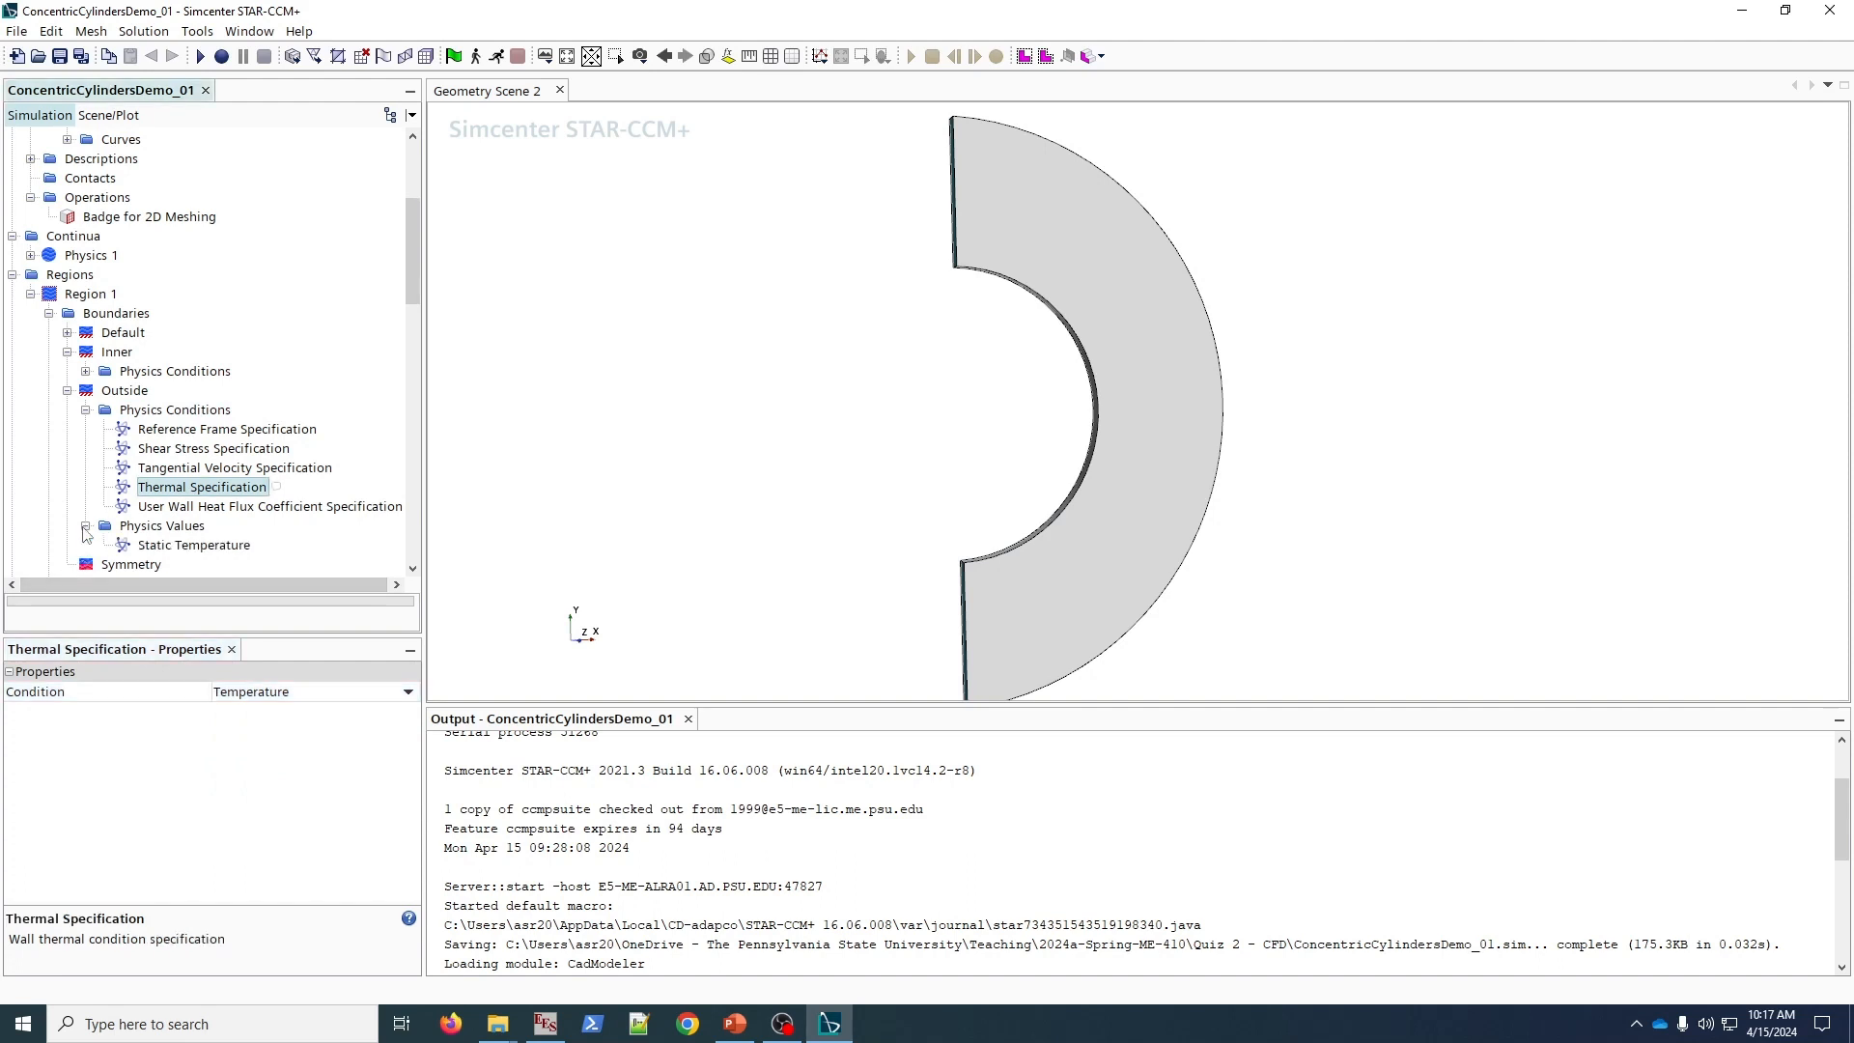
pyautogui.scroll(-3, 174, 449)
pyautogui.click(199, 372)
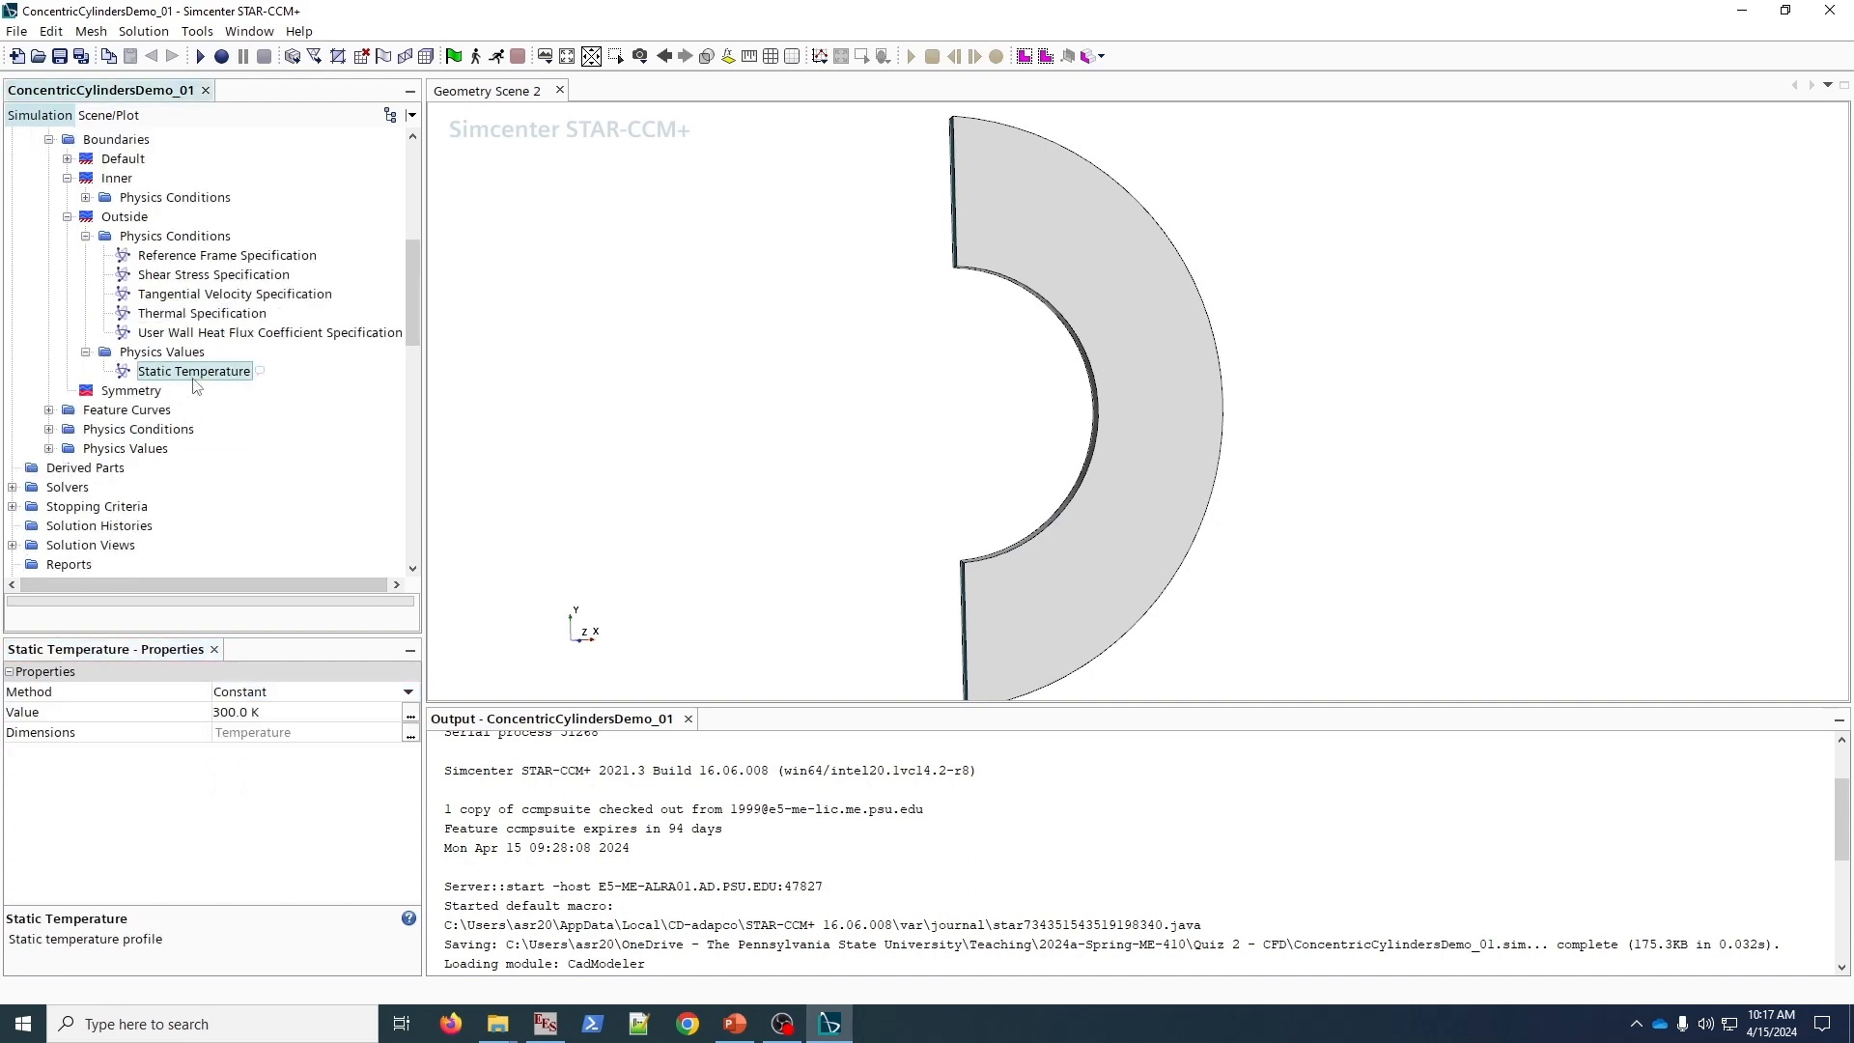
pyautogui.scroll(-10, 347, 555)
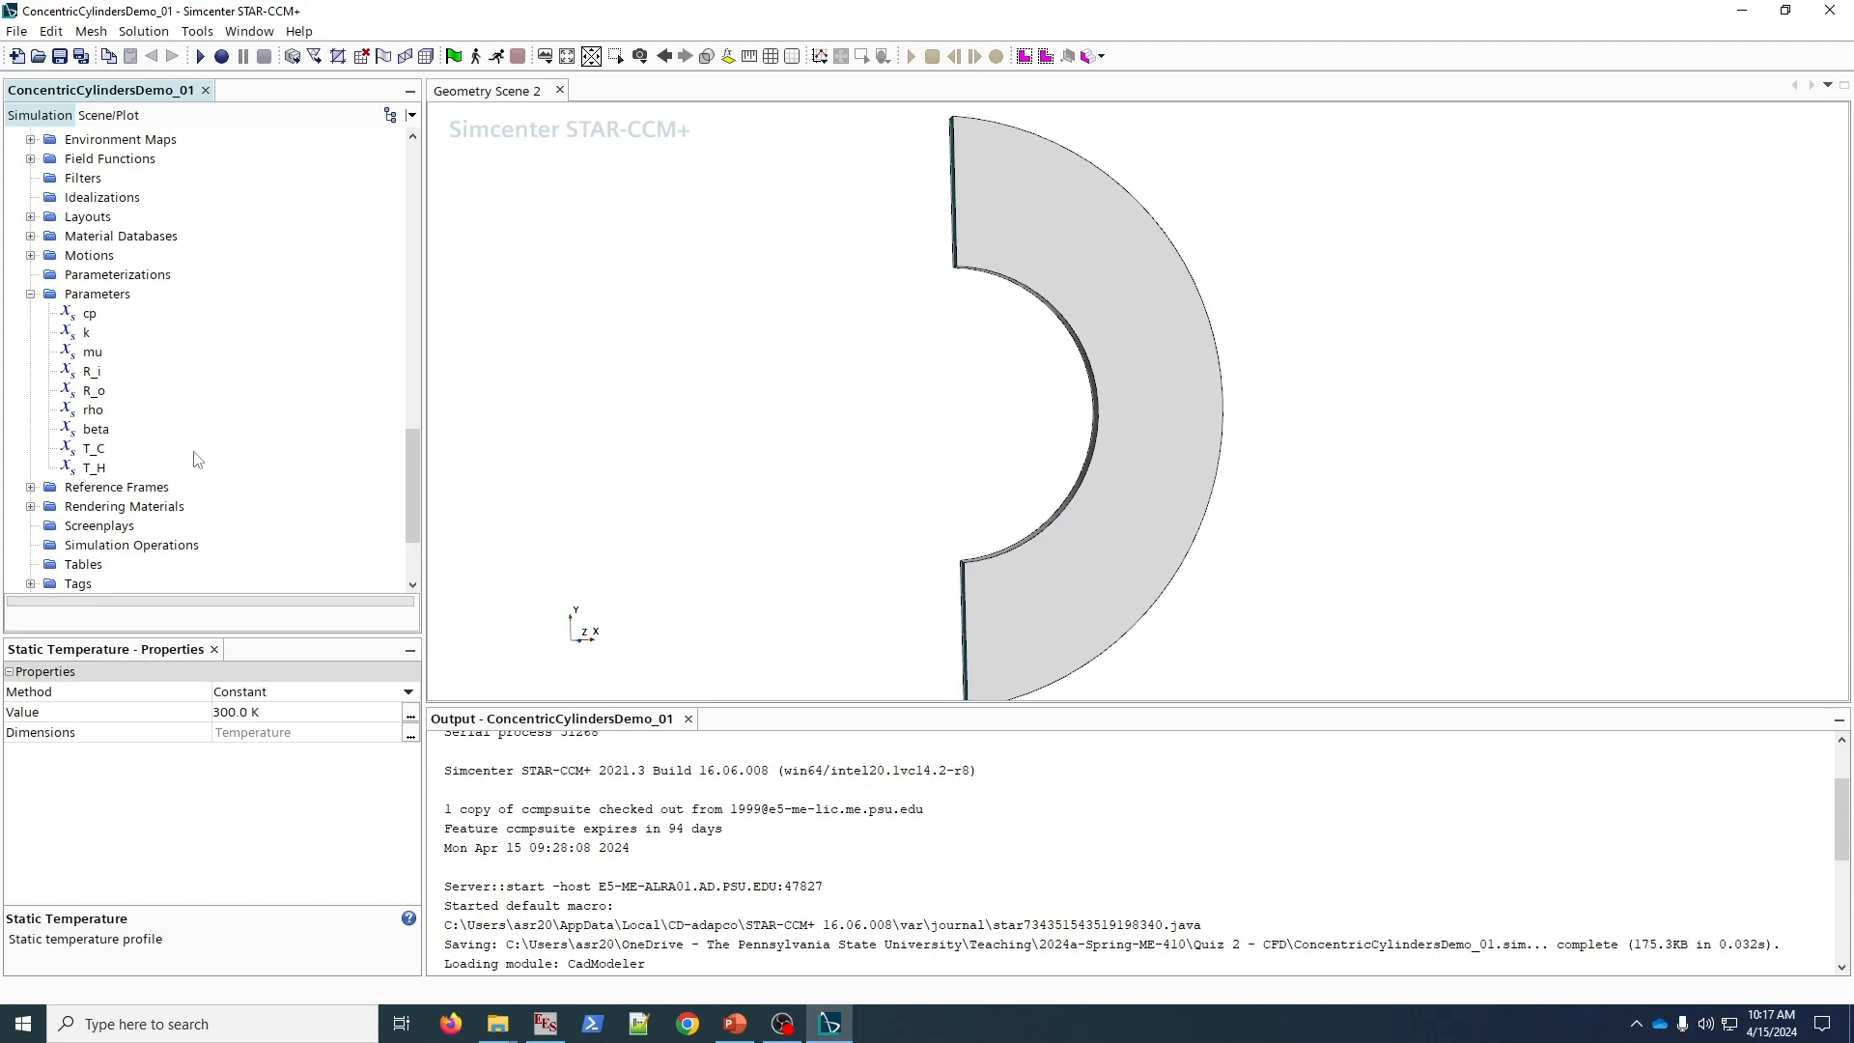
pyautogui.scroll(10, 241, 396)
pyautogui.doubleClick(271, 730)
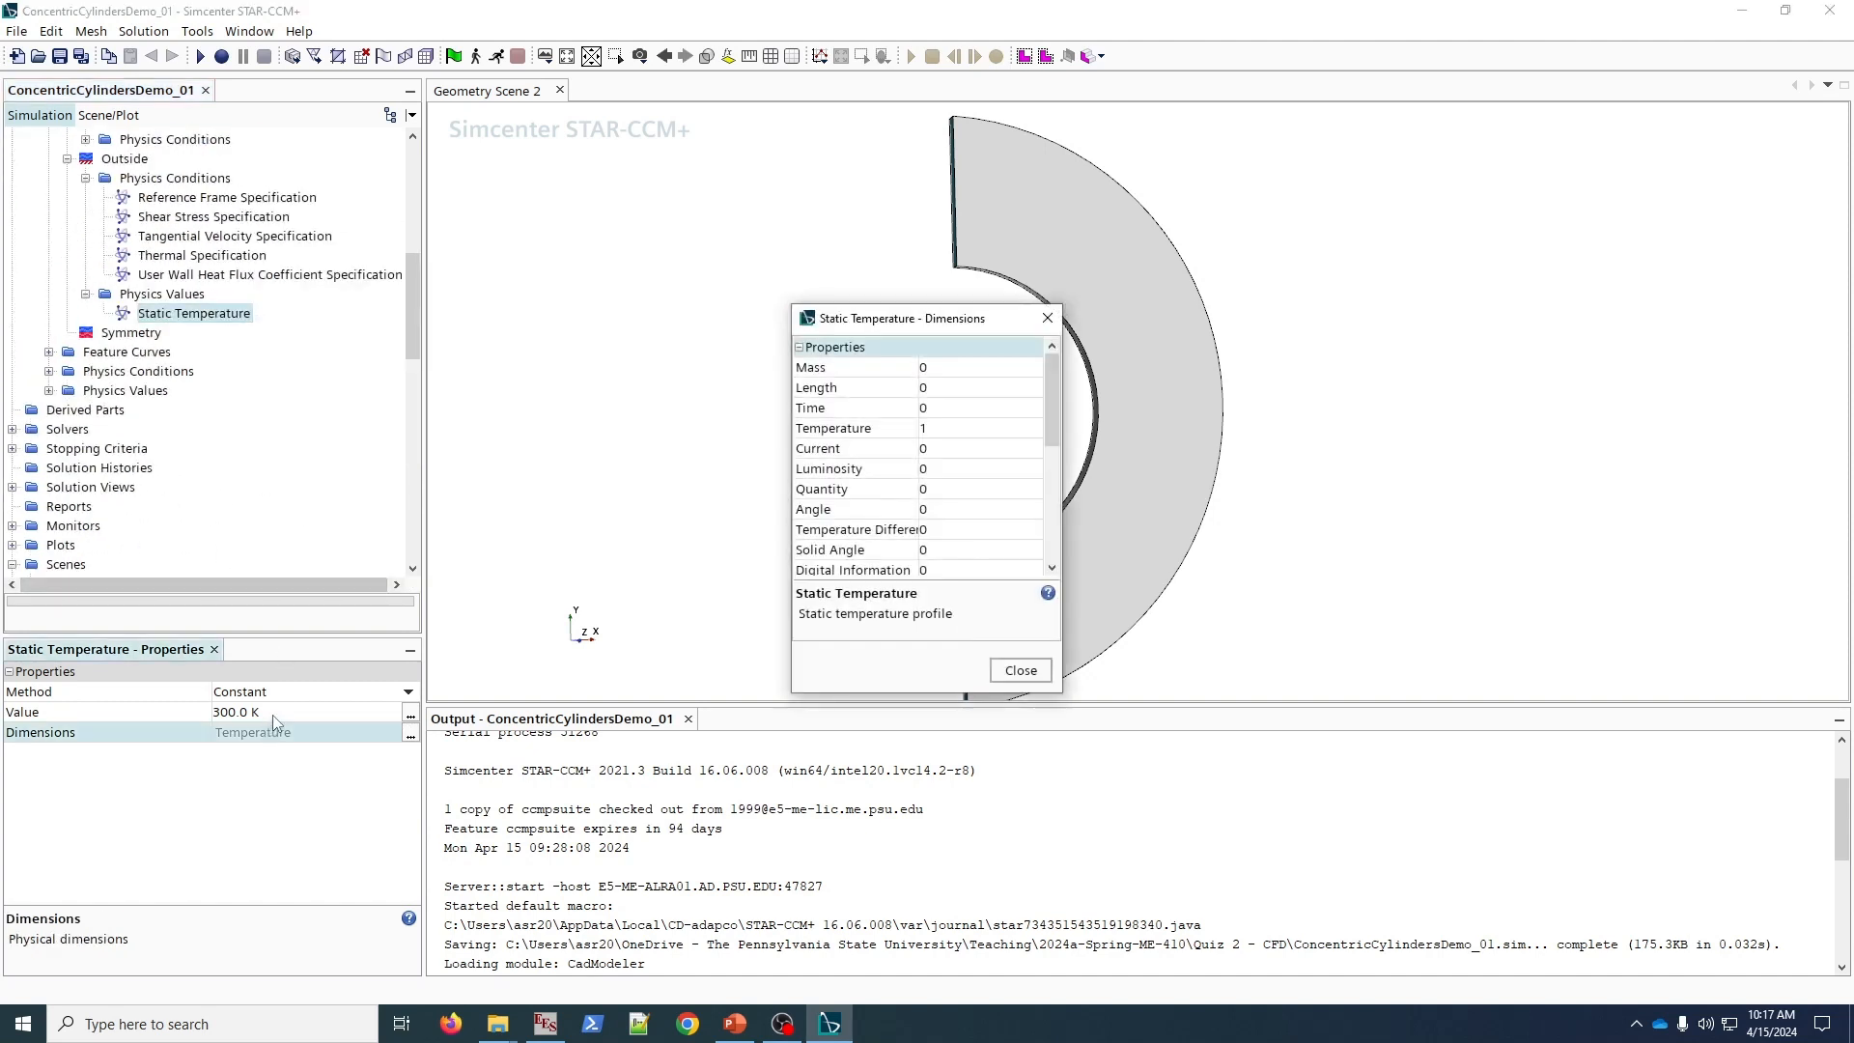
pyautogui.press('Escape')
pyautogui.click(275, 715)
pyautogui.click(274, 714)
pyautogui.write('${T_C')
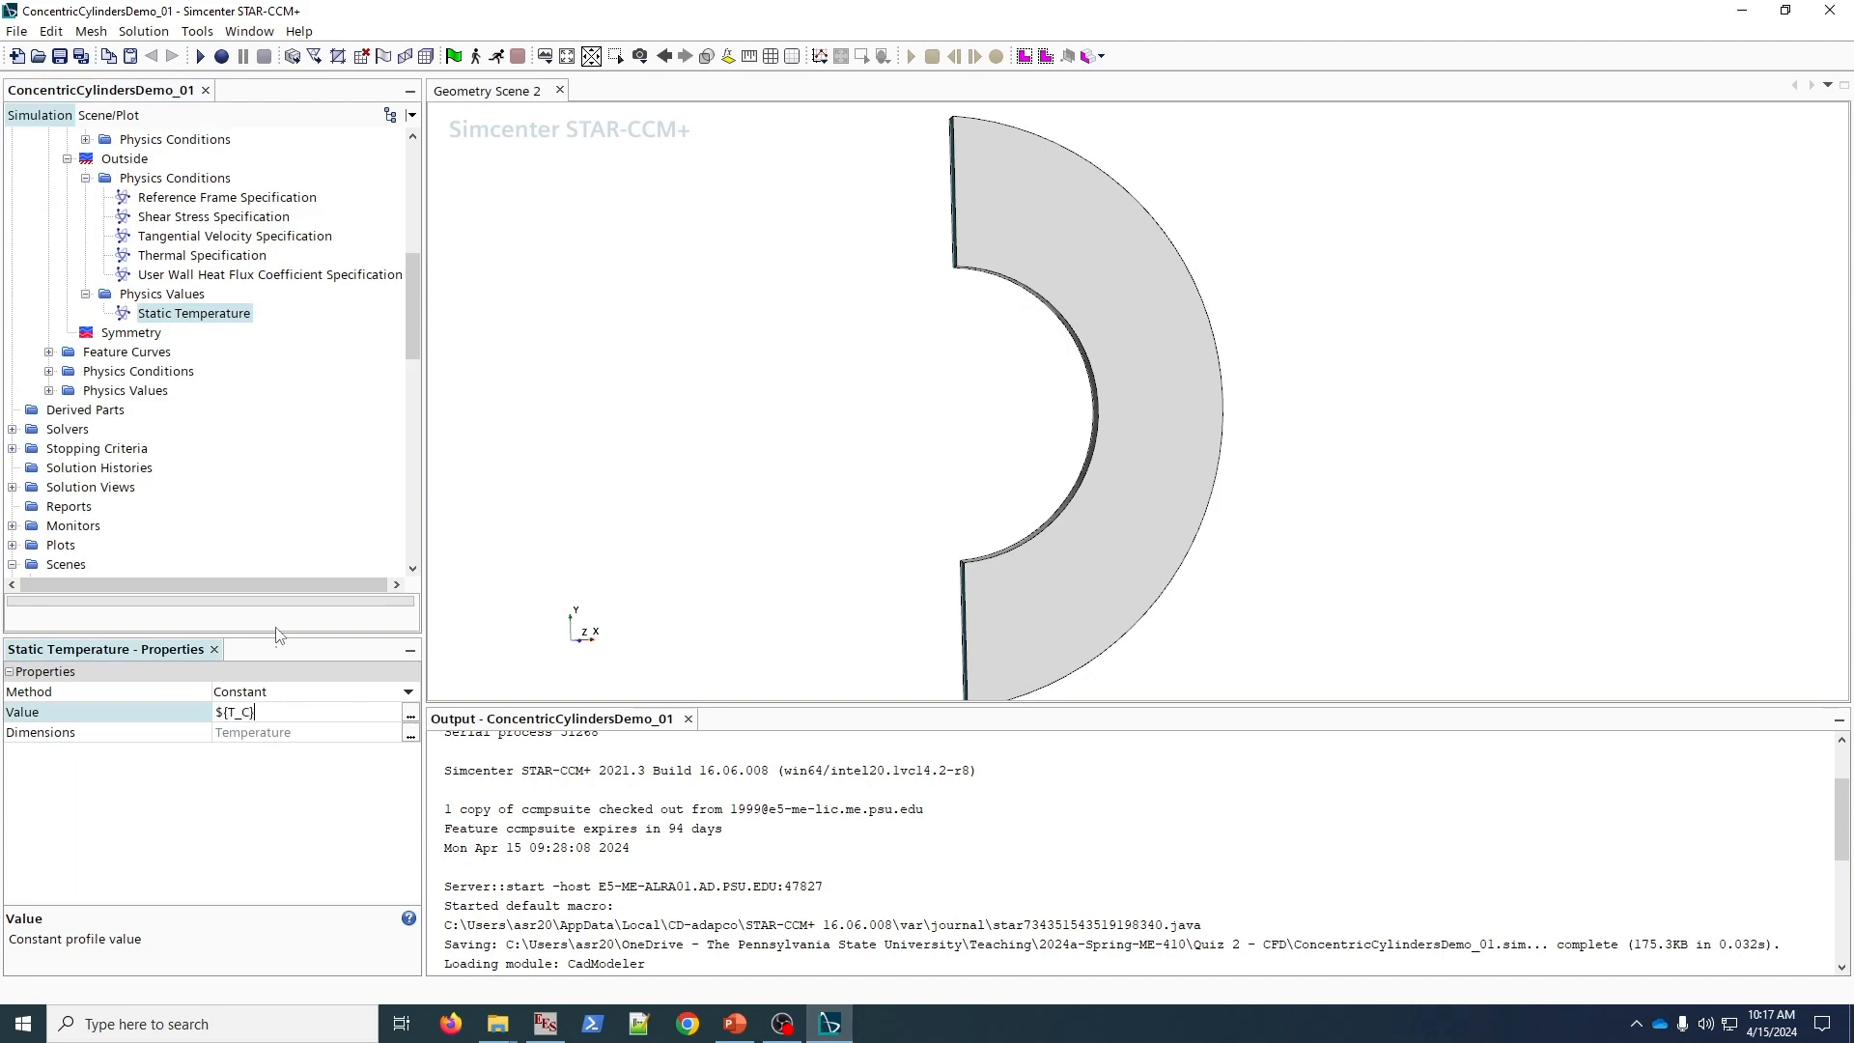
pyautogui.press('Return')
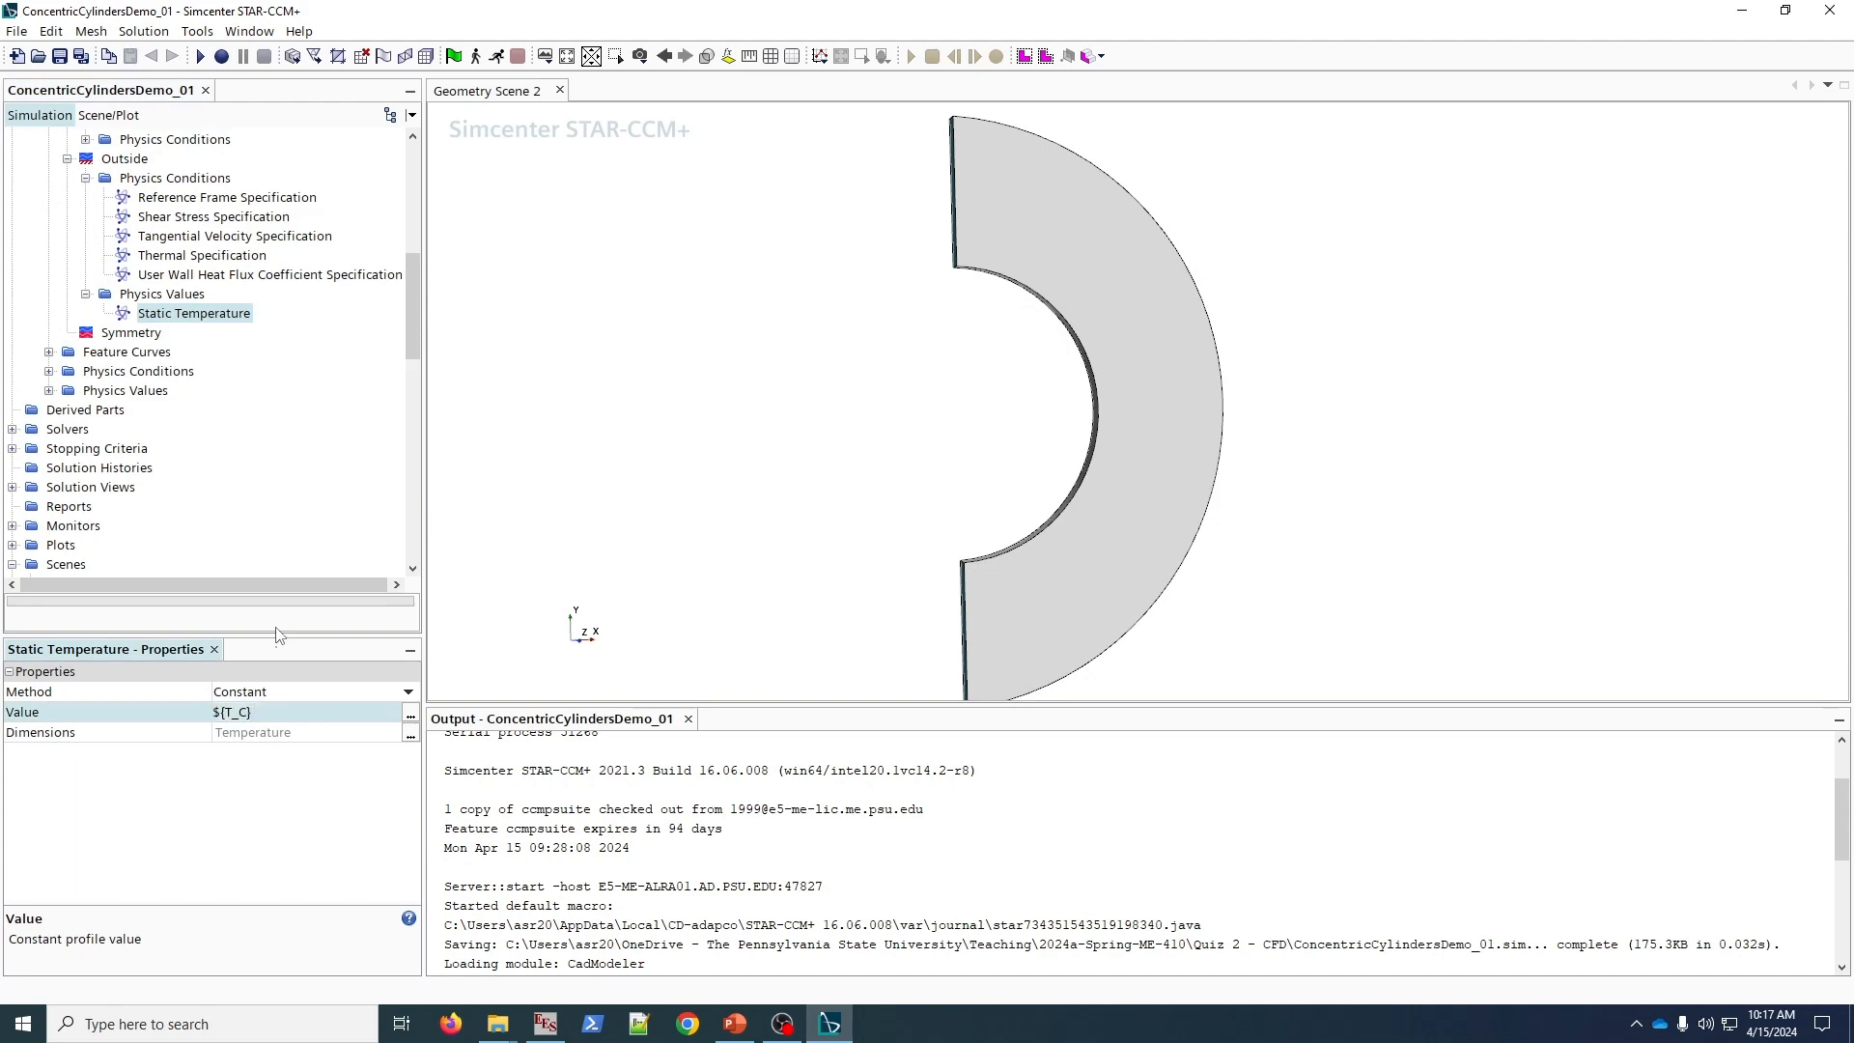
# - Set the thermal specification condition of the Inner boundary to Temperature
pyautogui.scroll(3, 130, 429)
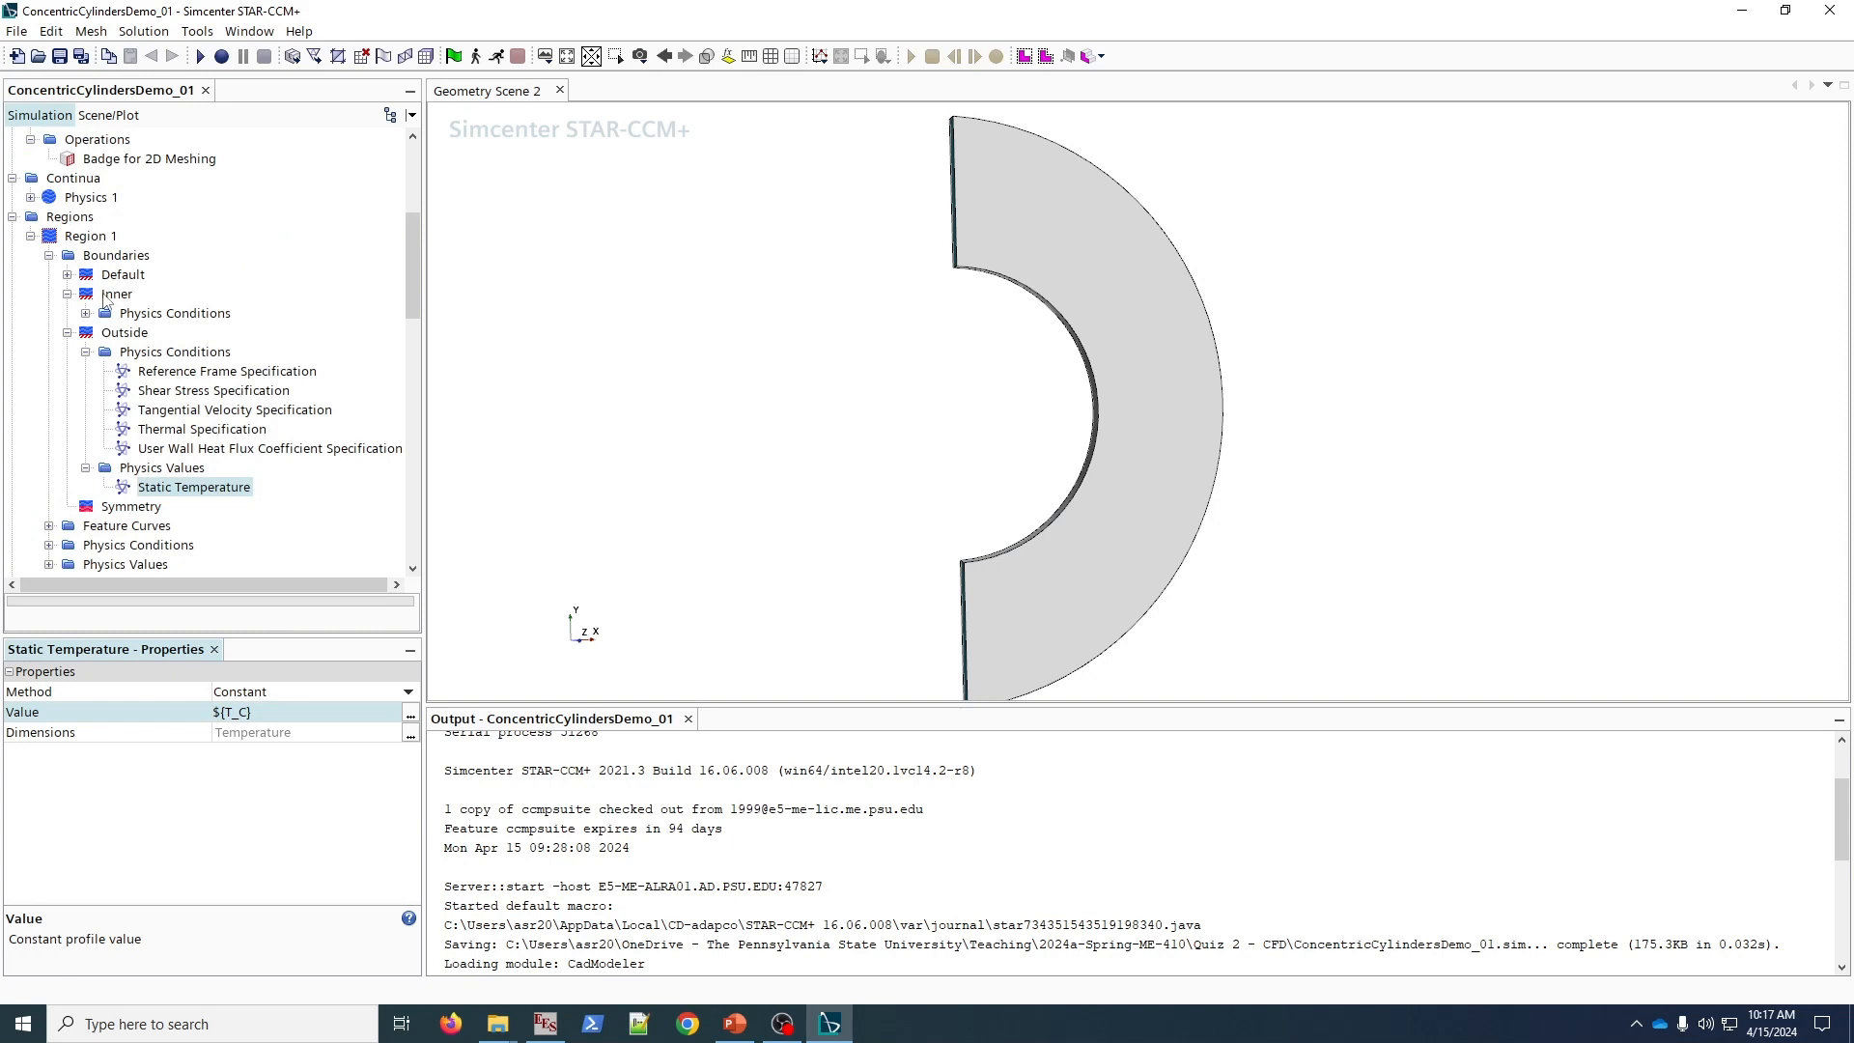
pyautogui.click(111, 294)
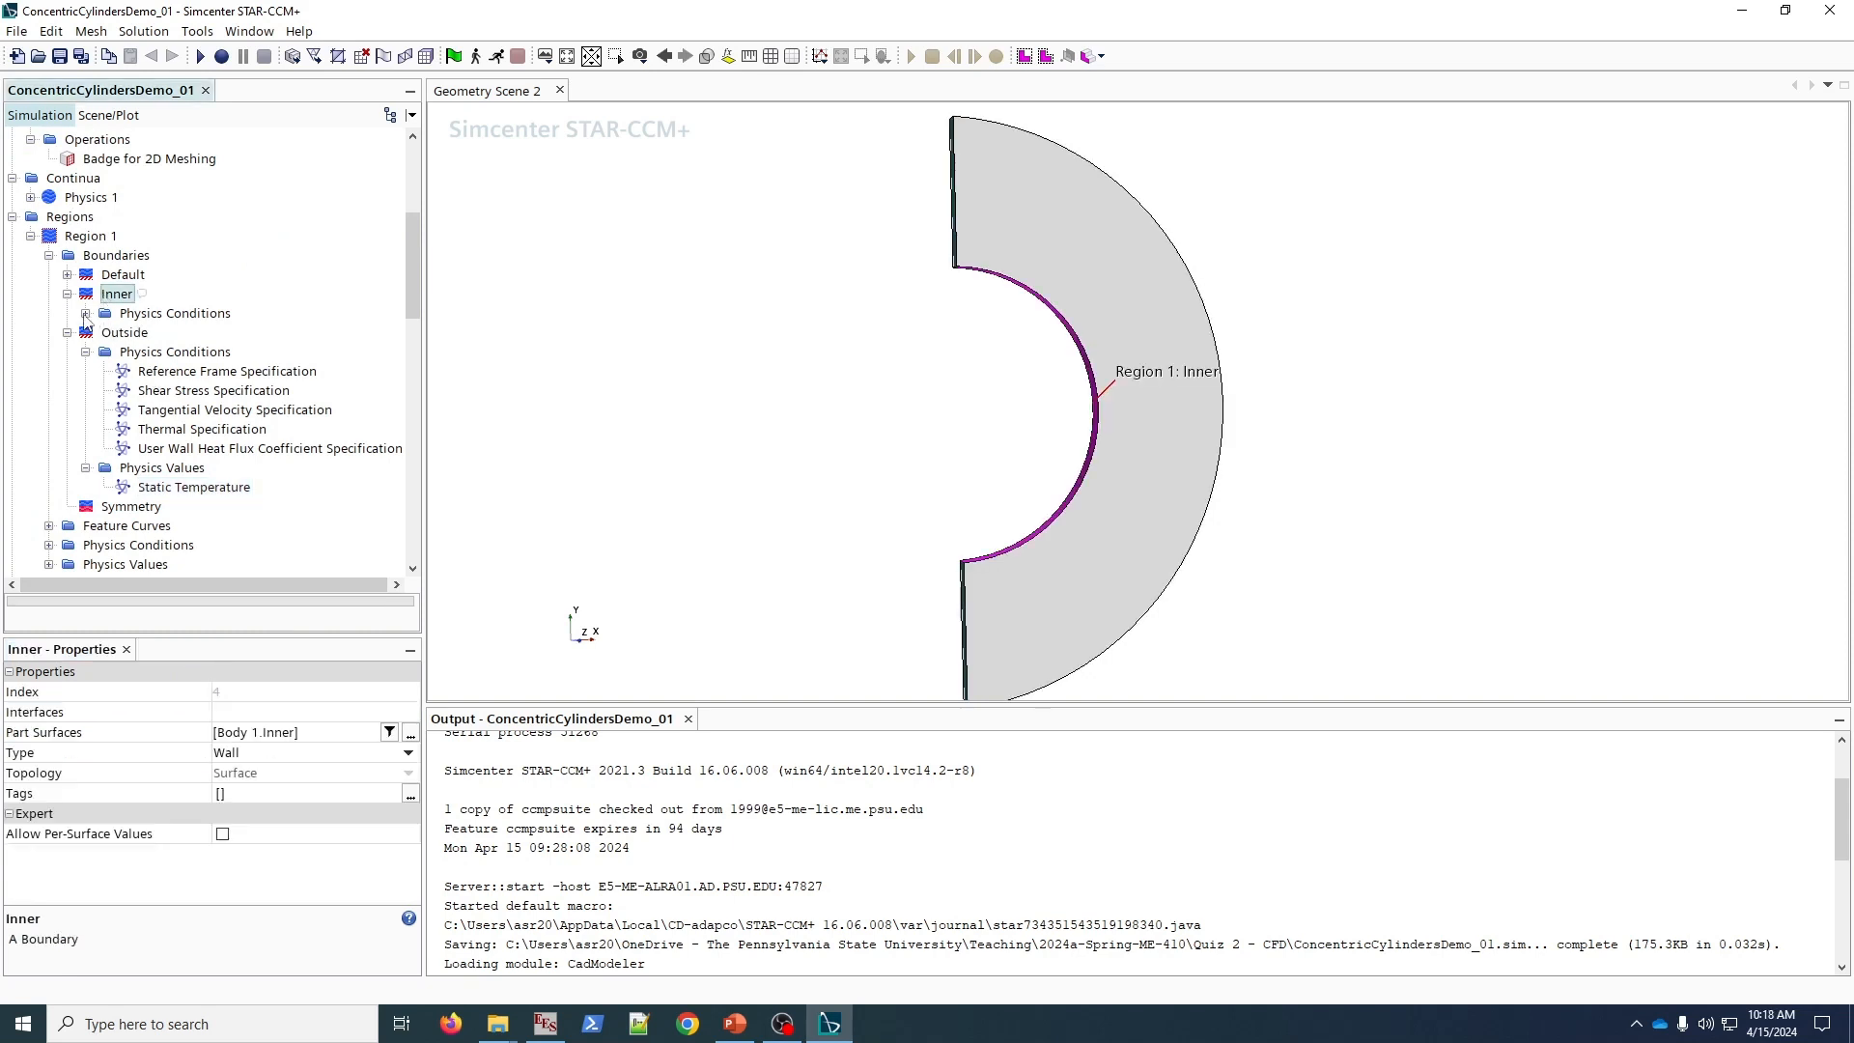
pyautogui.click(85, 314)
pyautogui.click(173, 392)
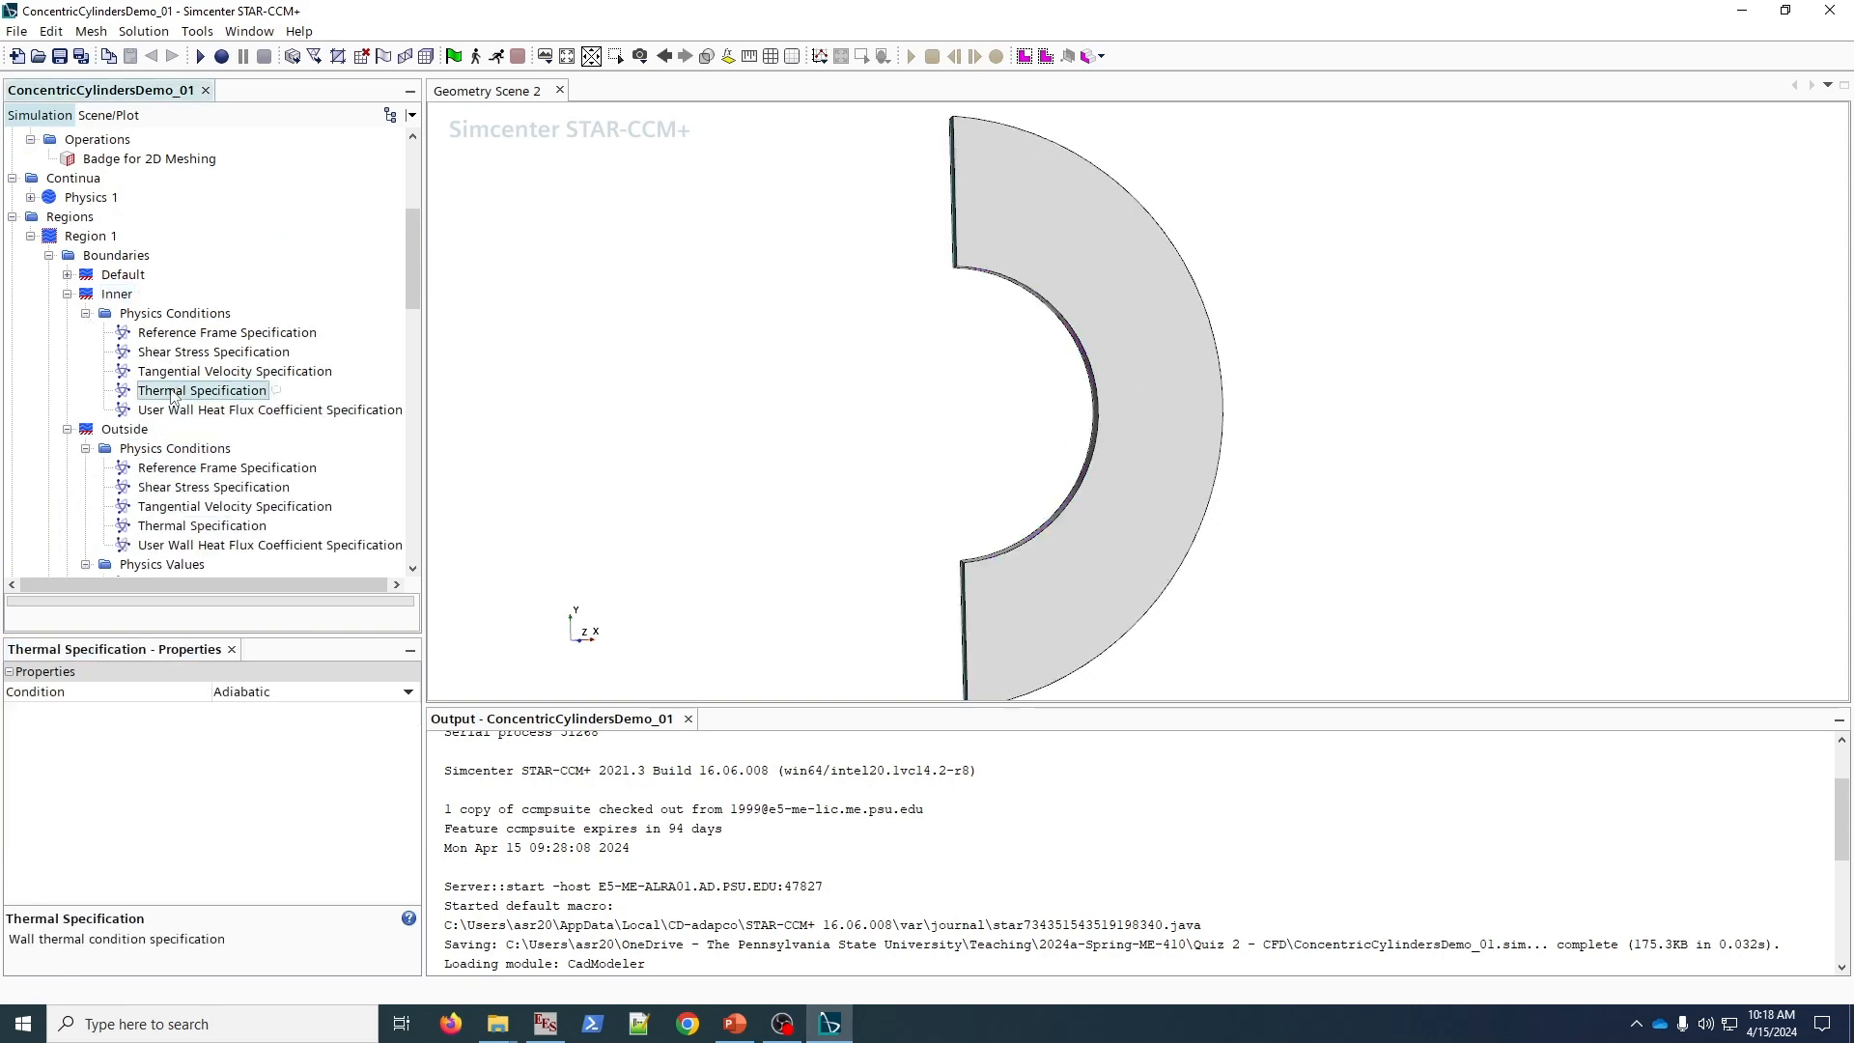
pyautogui.click(290, 691)
pyautogui.click(408, 691)
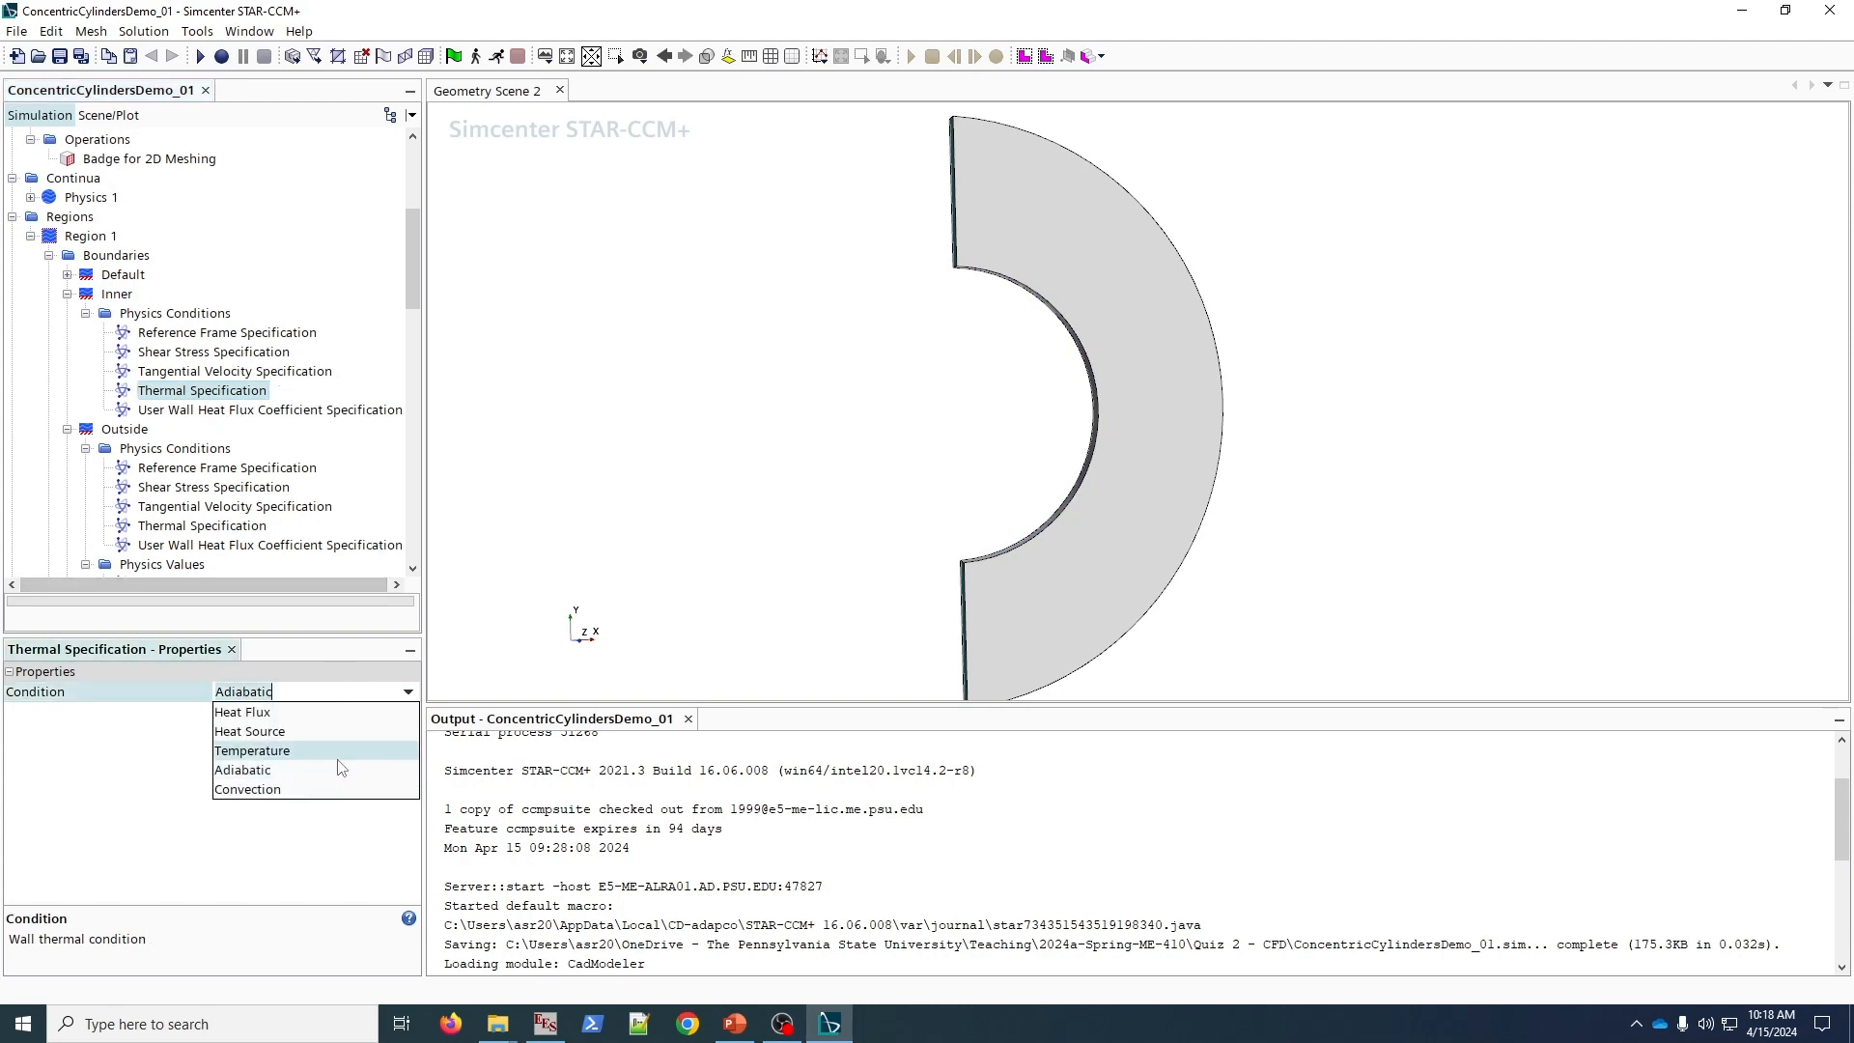
pyautogui.click(247, 749)
# - Set the constant static temperature of the Inner boundary to the parameter ${T_H} and save the simulation
pyautogui.click(85, 428)
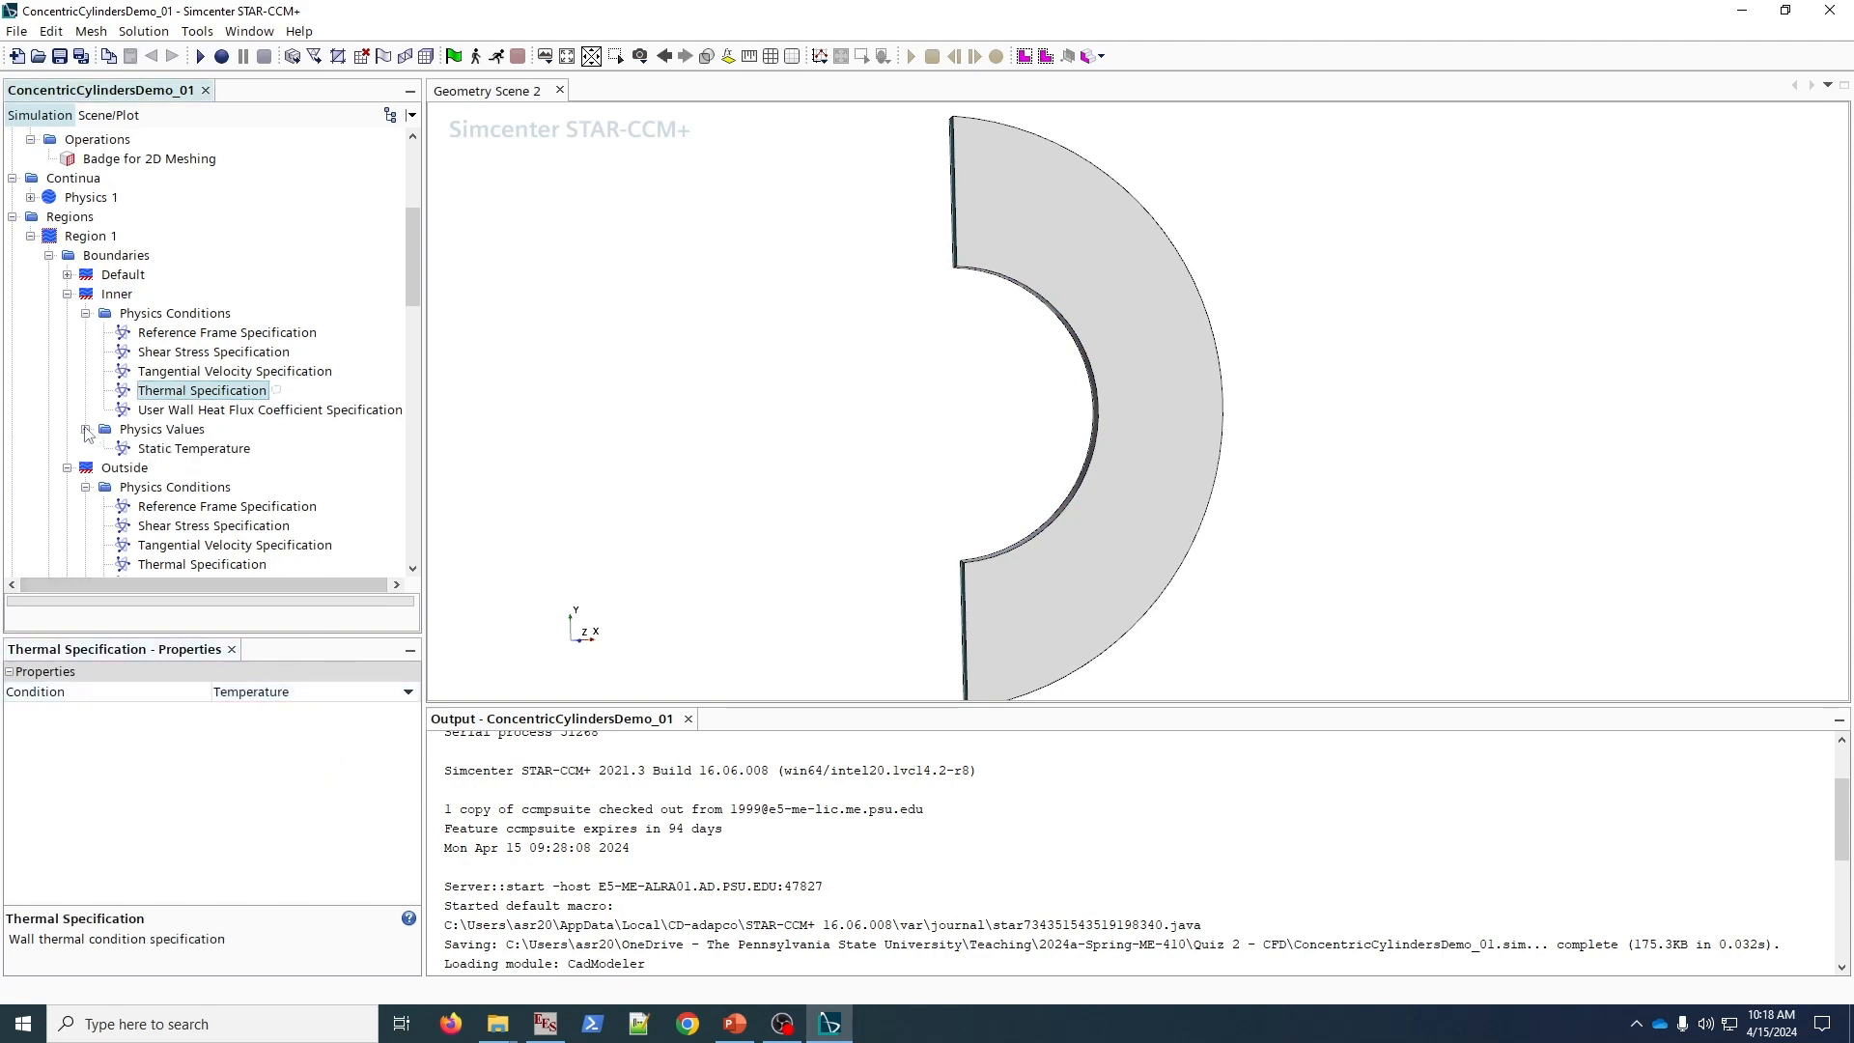
pyautogui.click(157, 450)
pyautogui.click(354, 711)
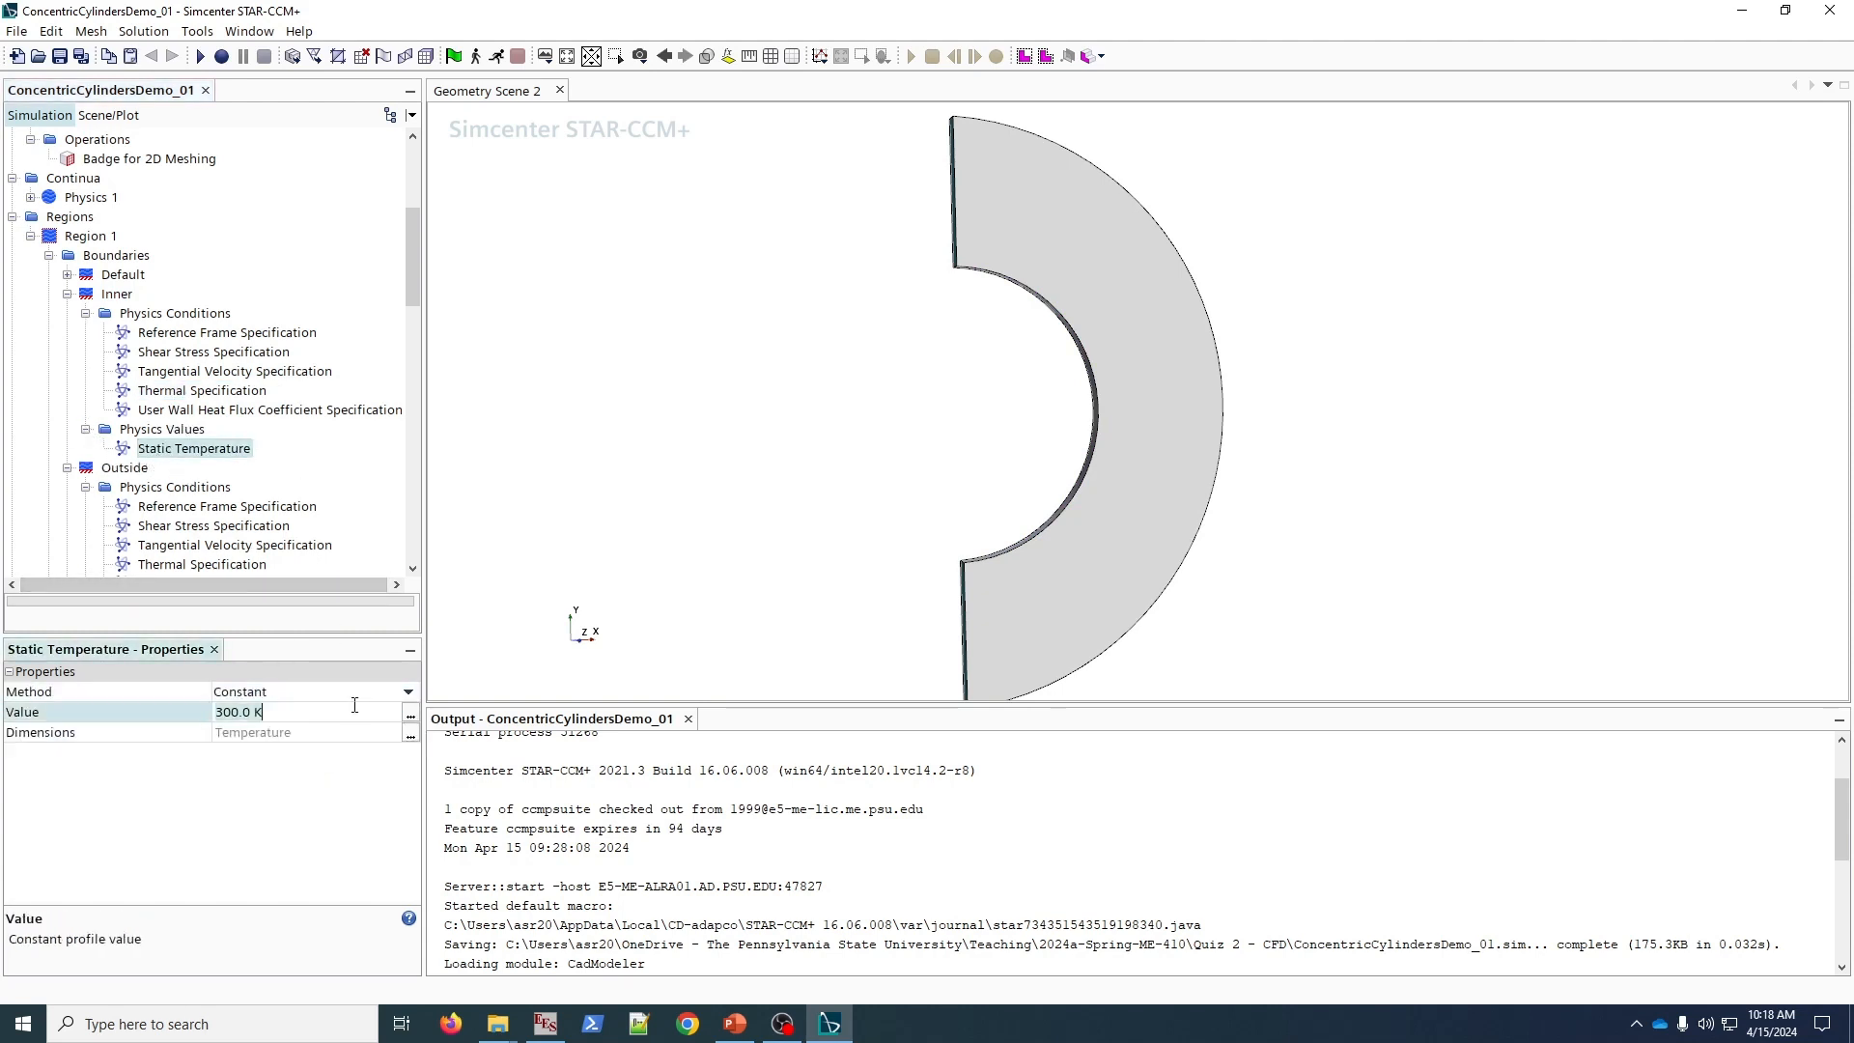
pyautogui.write('${T_H}')
pyautogui.press('Return')
pyautogui.click(59, 56)
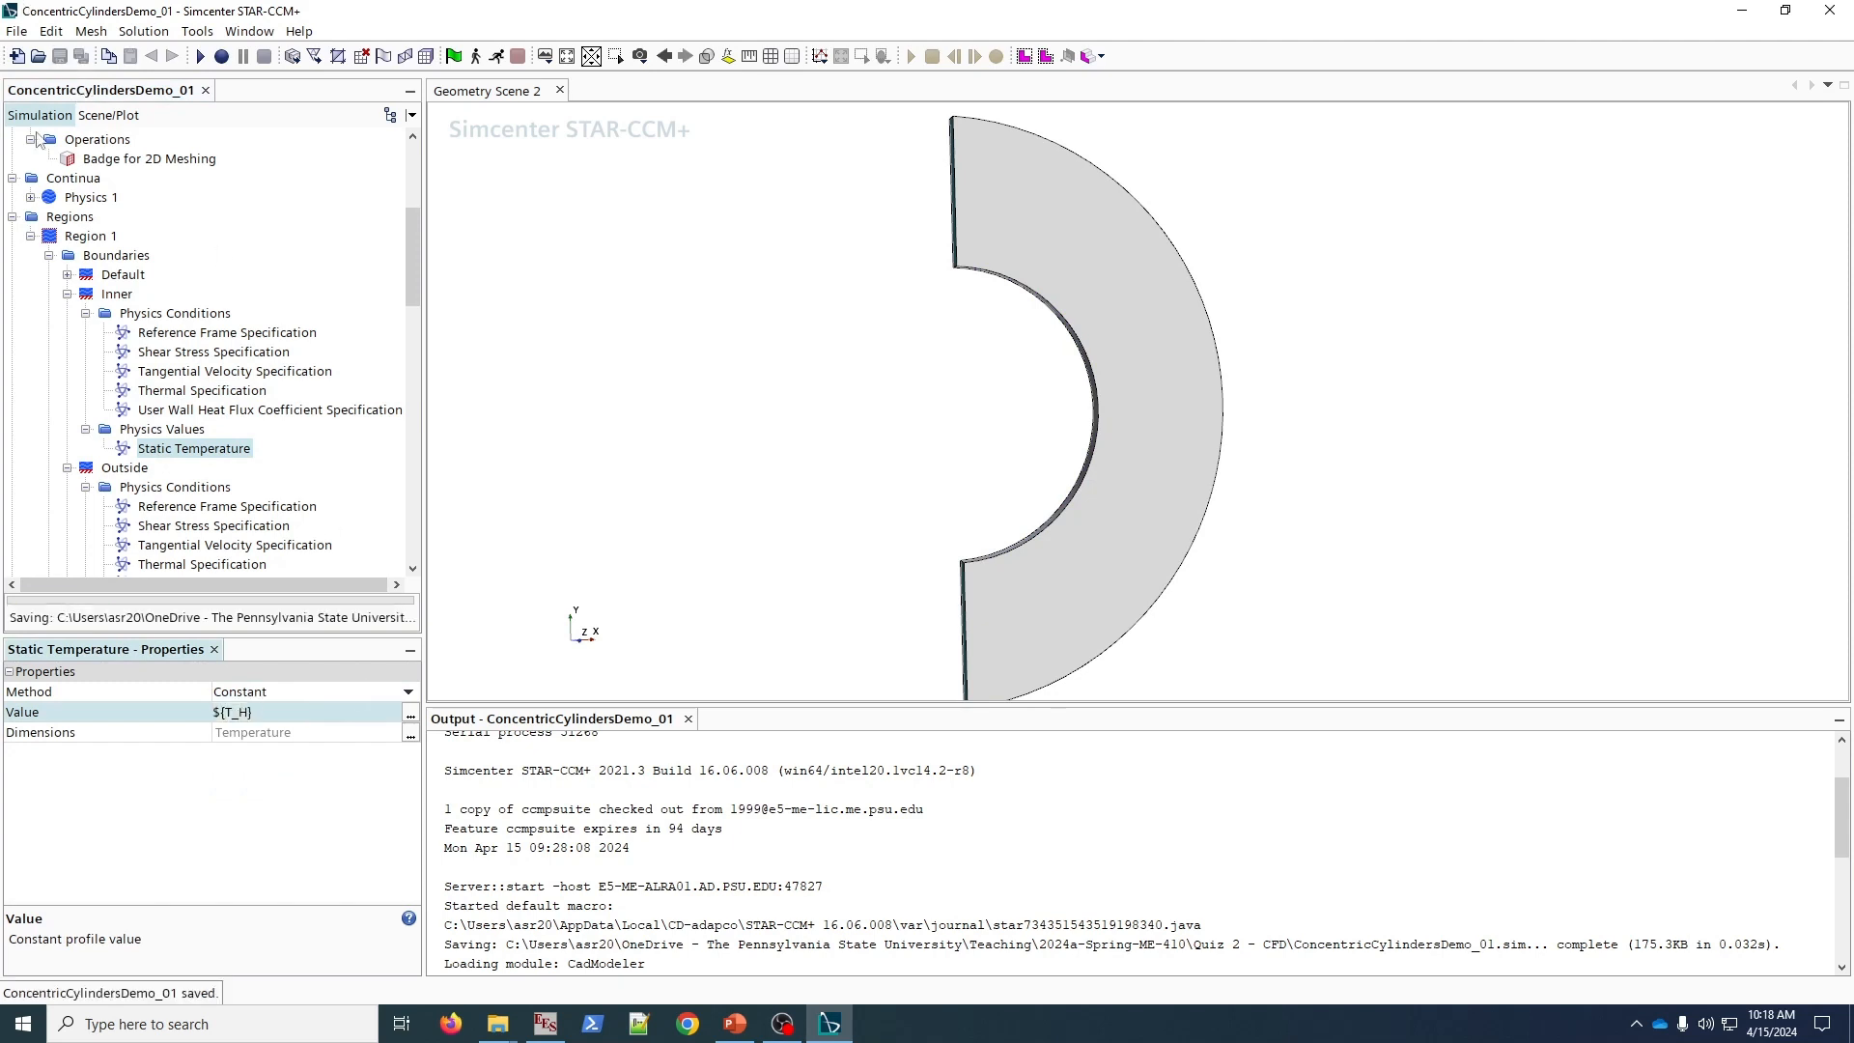
# - Create an Automated Mesh (2D) operation for Body 1 with the Polygonal Mesher and the Prism Layer Mesher enabled
pyautogui.click(31, 236)
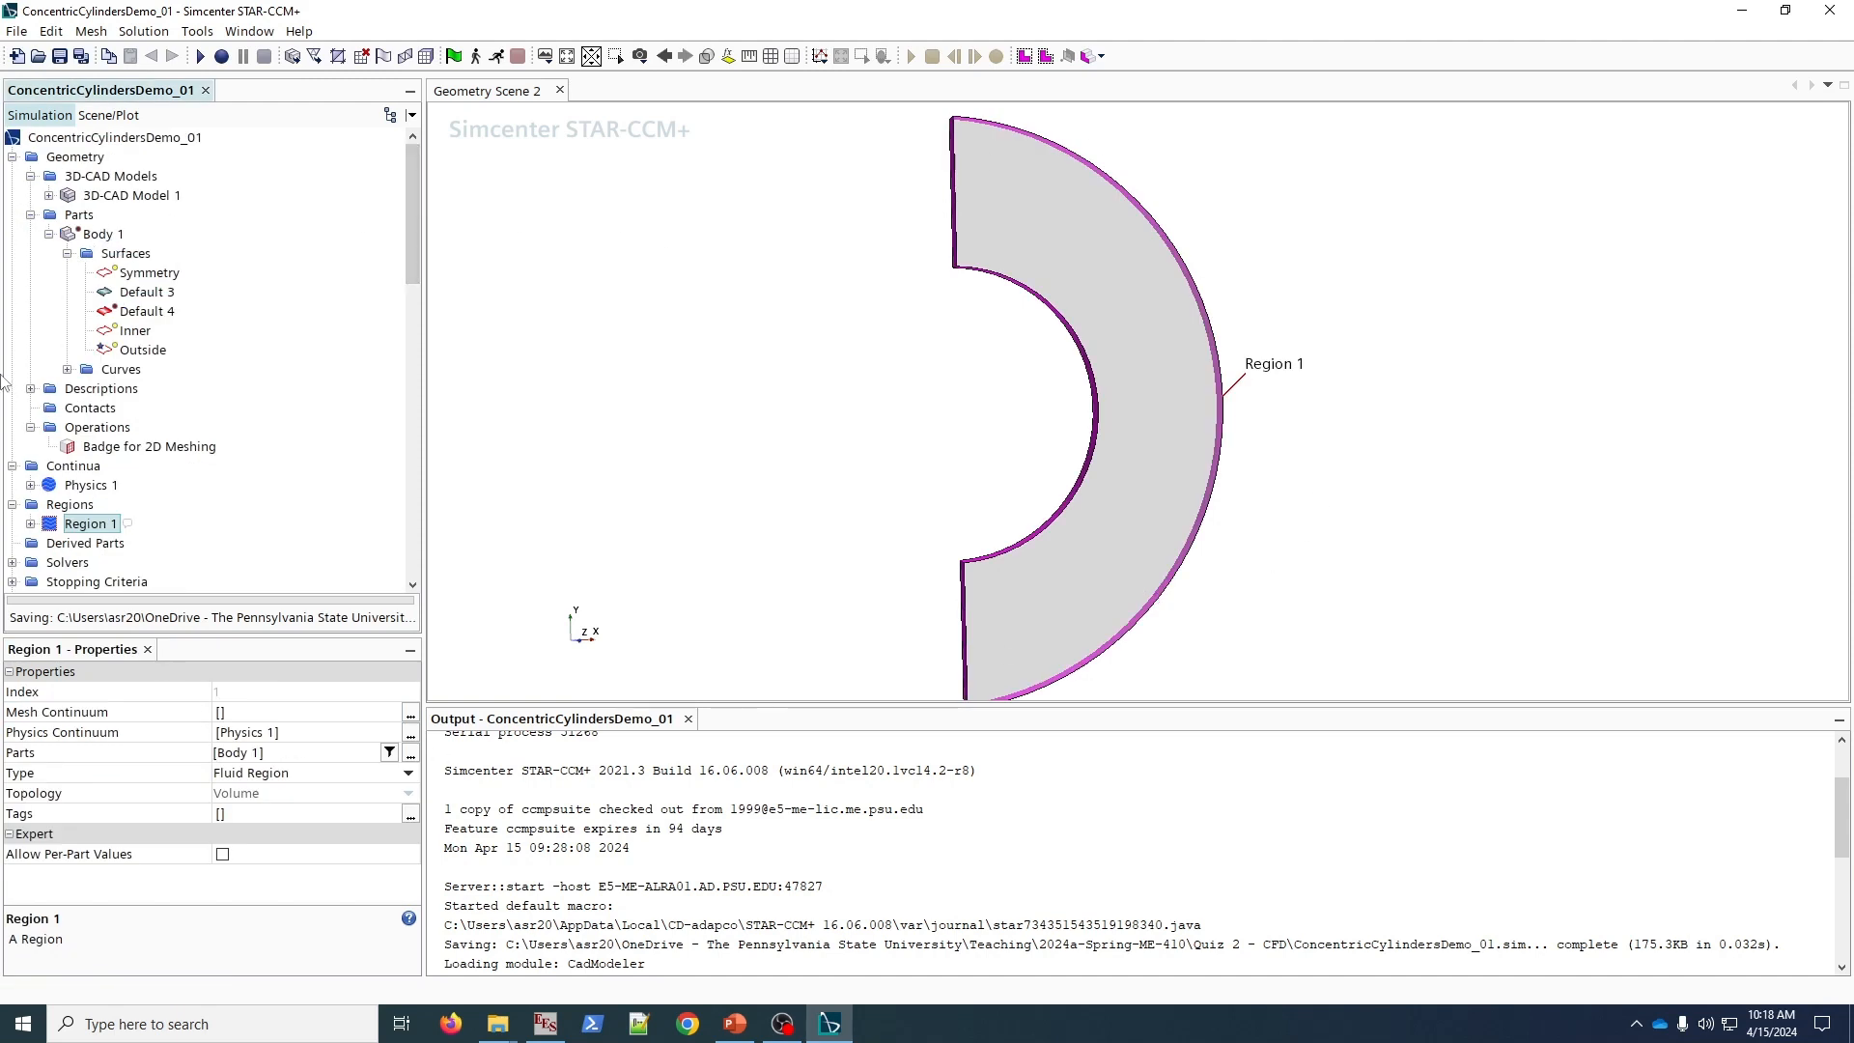
pyautogui.click(118, 429)
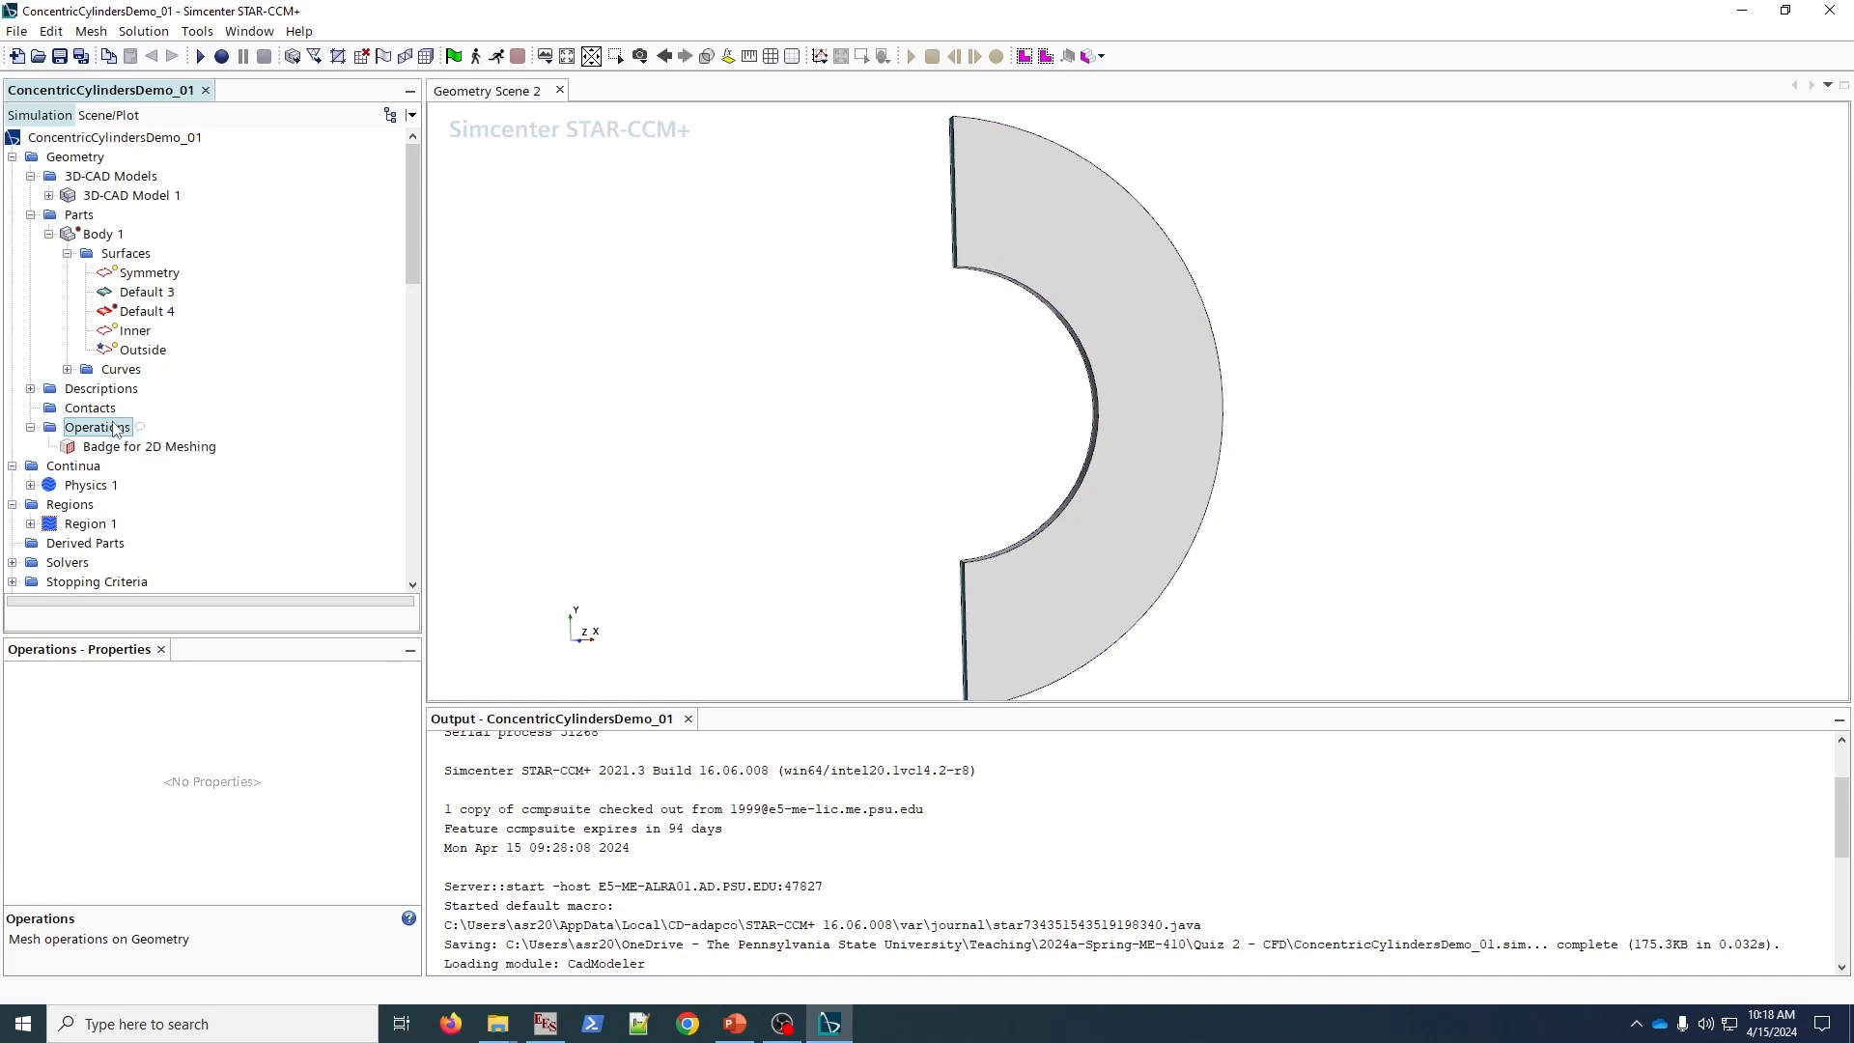
pyautogui.rightClick(116, 429)
pyautogui.moveTo(199, 444)
pyautogui.moveTo(396, 482)
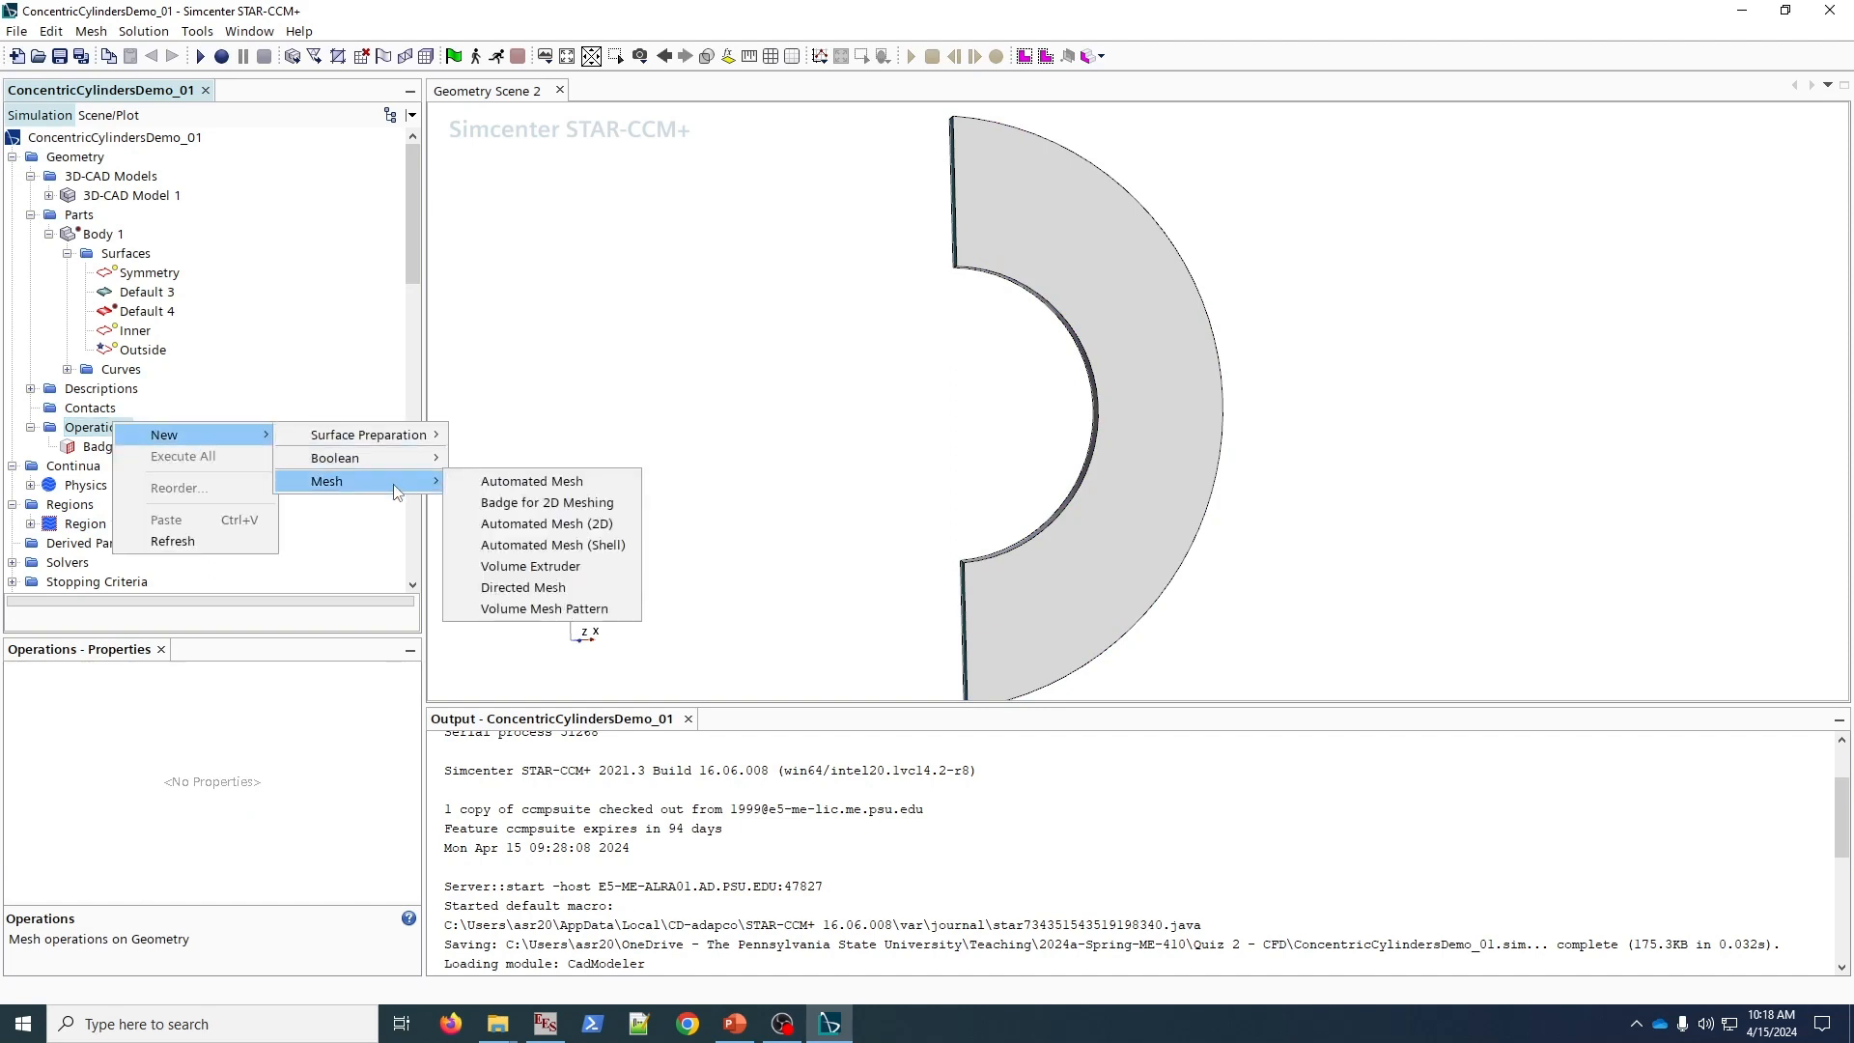
pyautogui.click(605, 526)
pyautogui.click(743, 293)
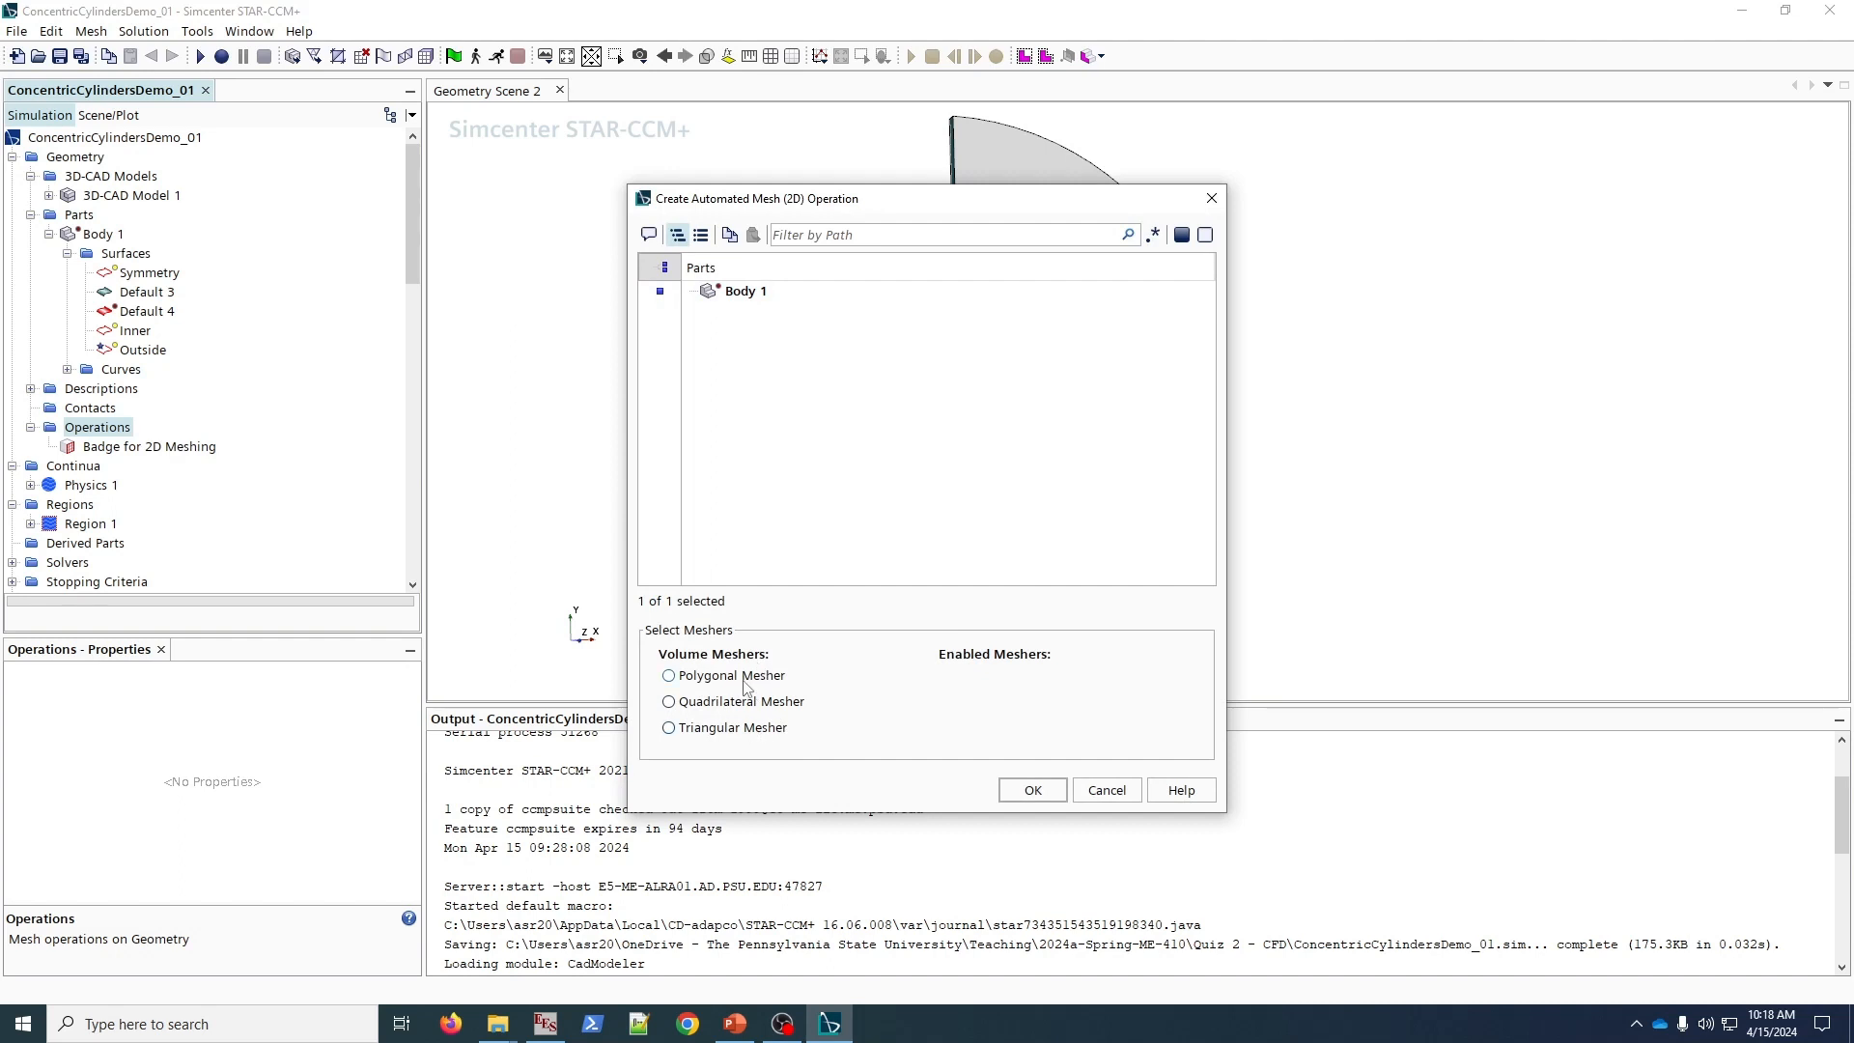
pyautogui.click(750, 679)
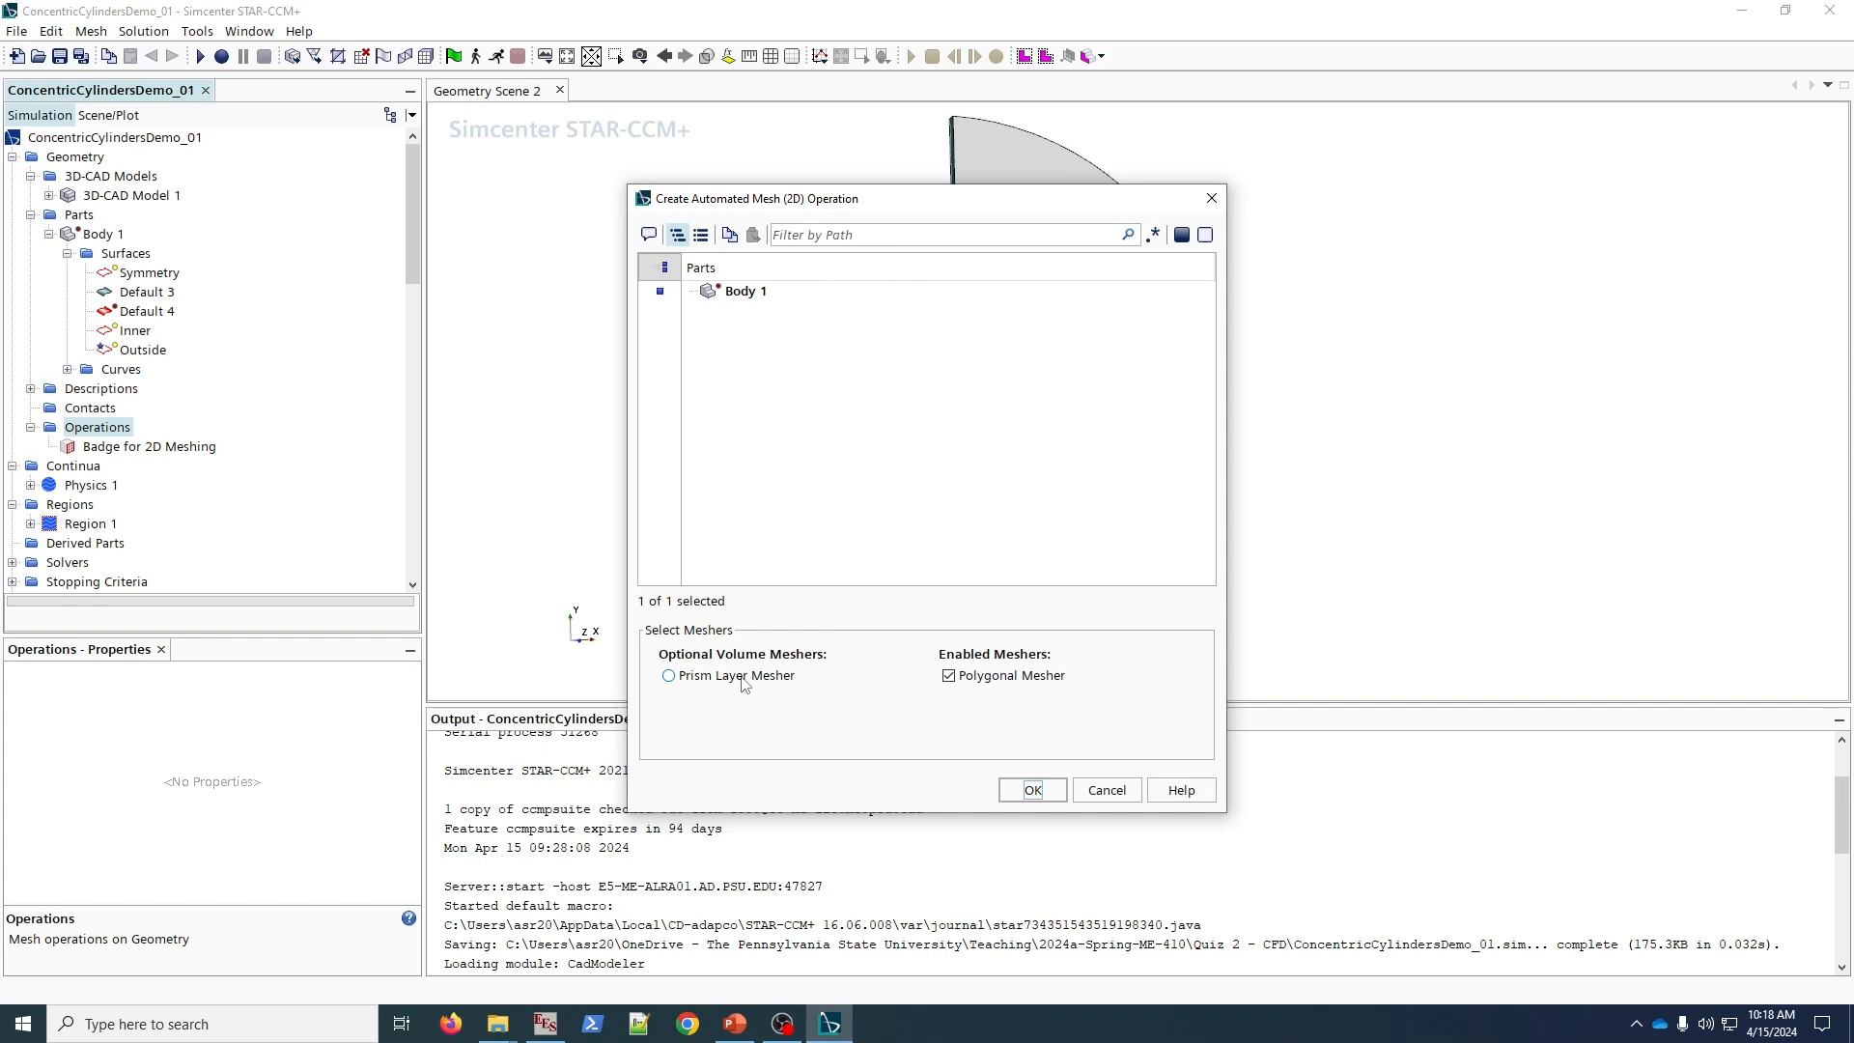
pyautogui.click(745, 681)
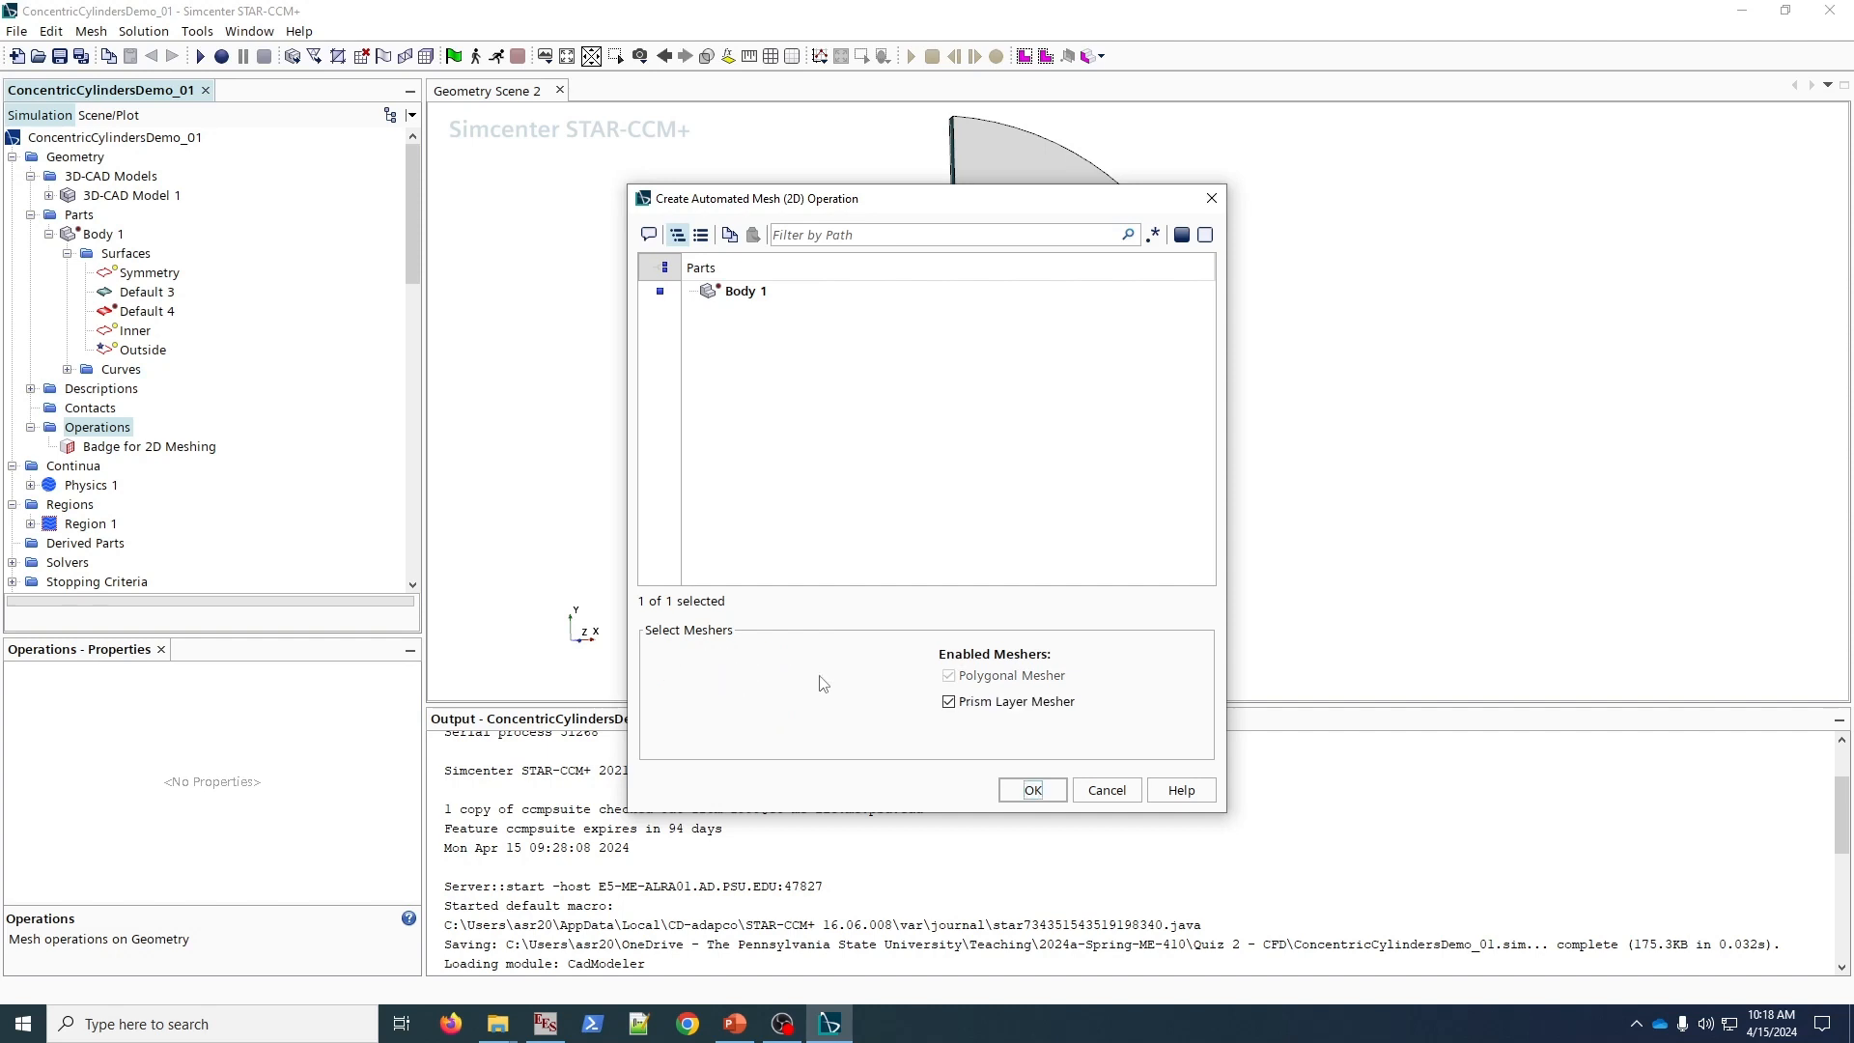
pyautogui.click(1033, 789)
# - Define the Base Size of the Automated Mesh (2D) default controls as the expression 0.2*(${R_o}-${R_i})
pyautogui.click(101, 469)
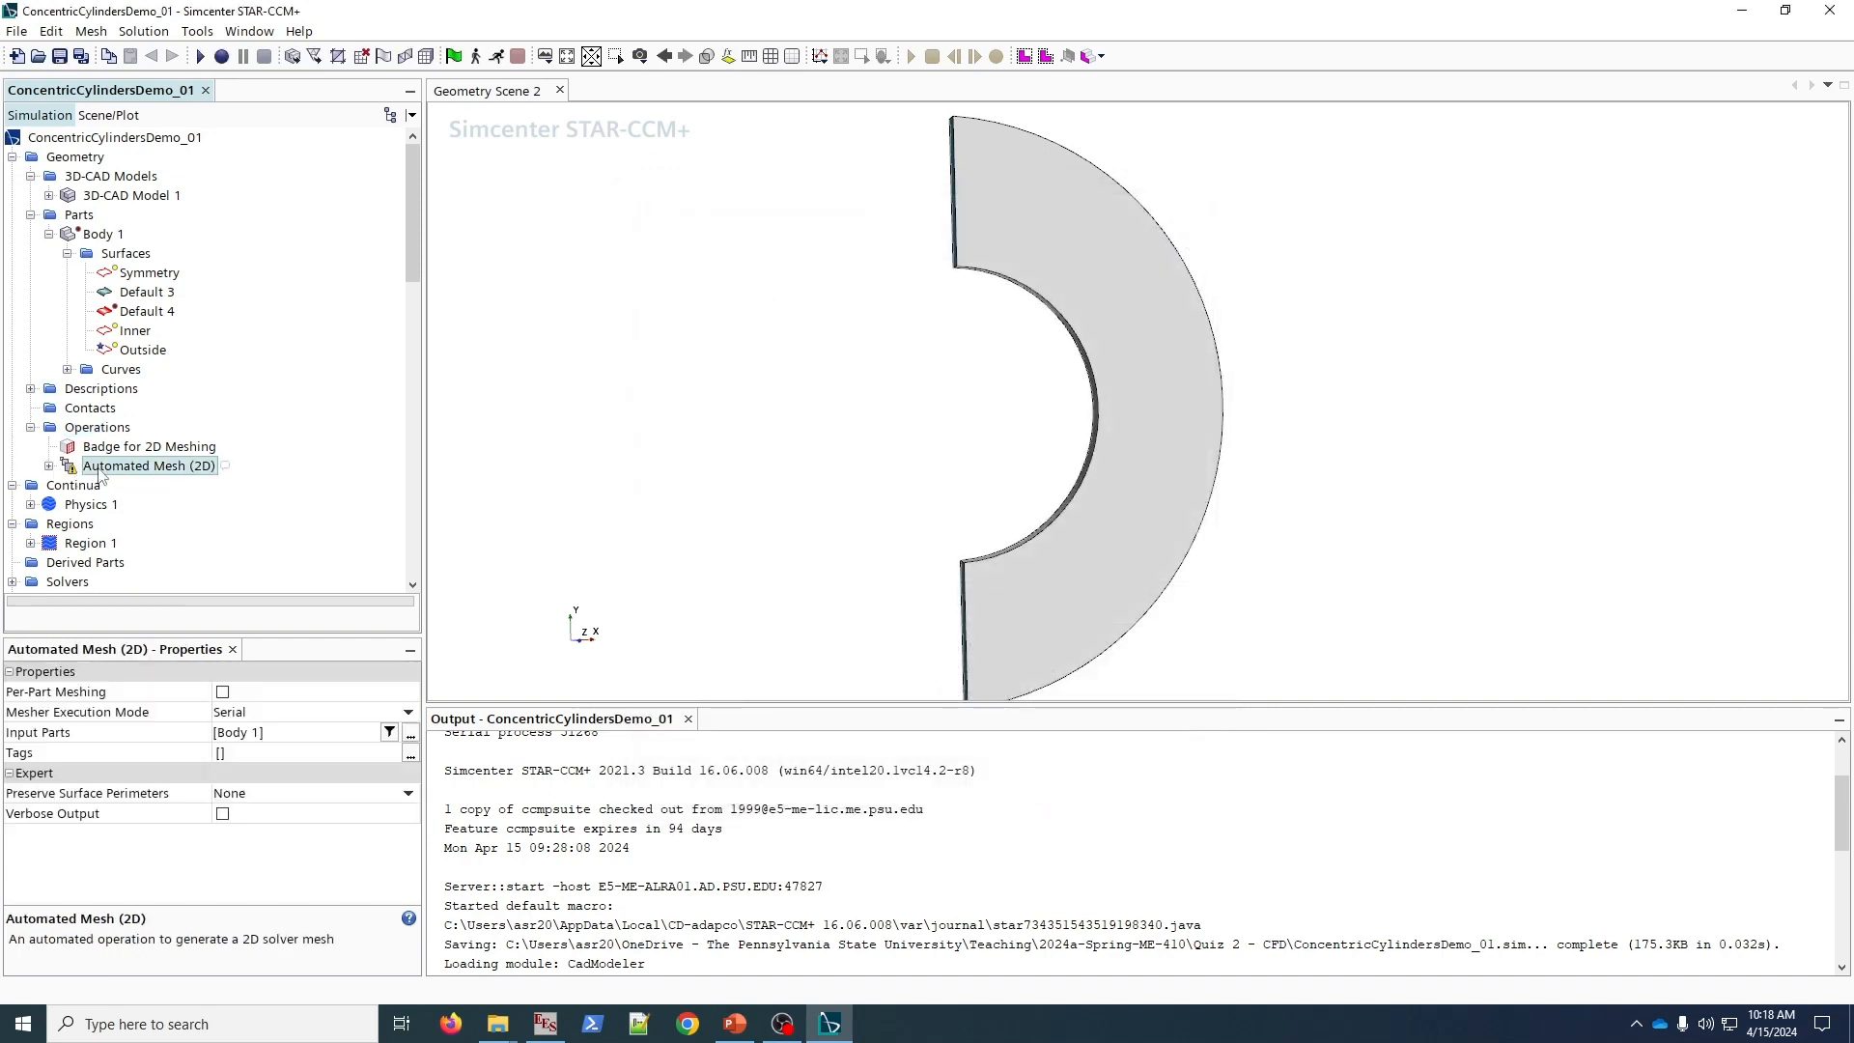
pyautogui.click(48, 466)
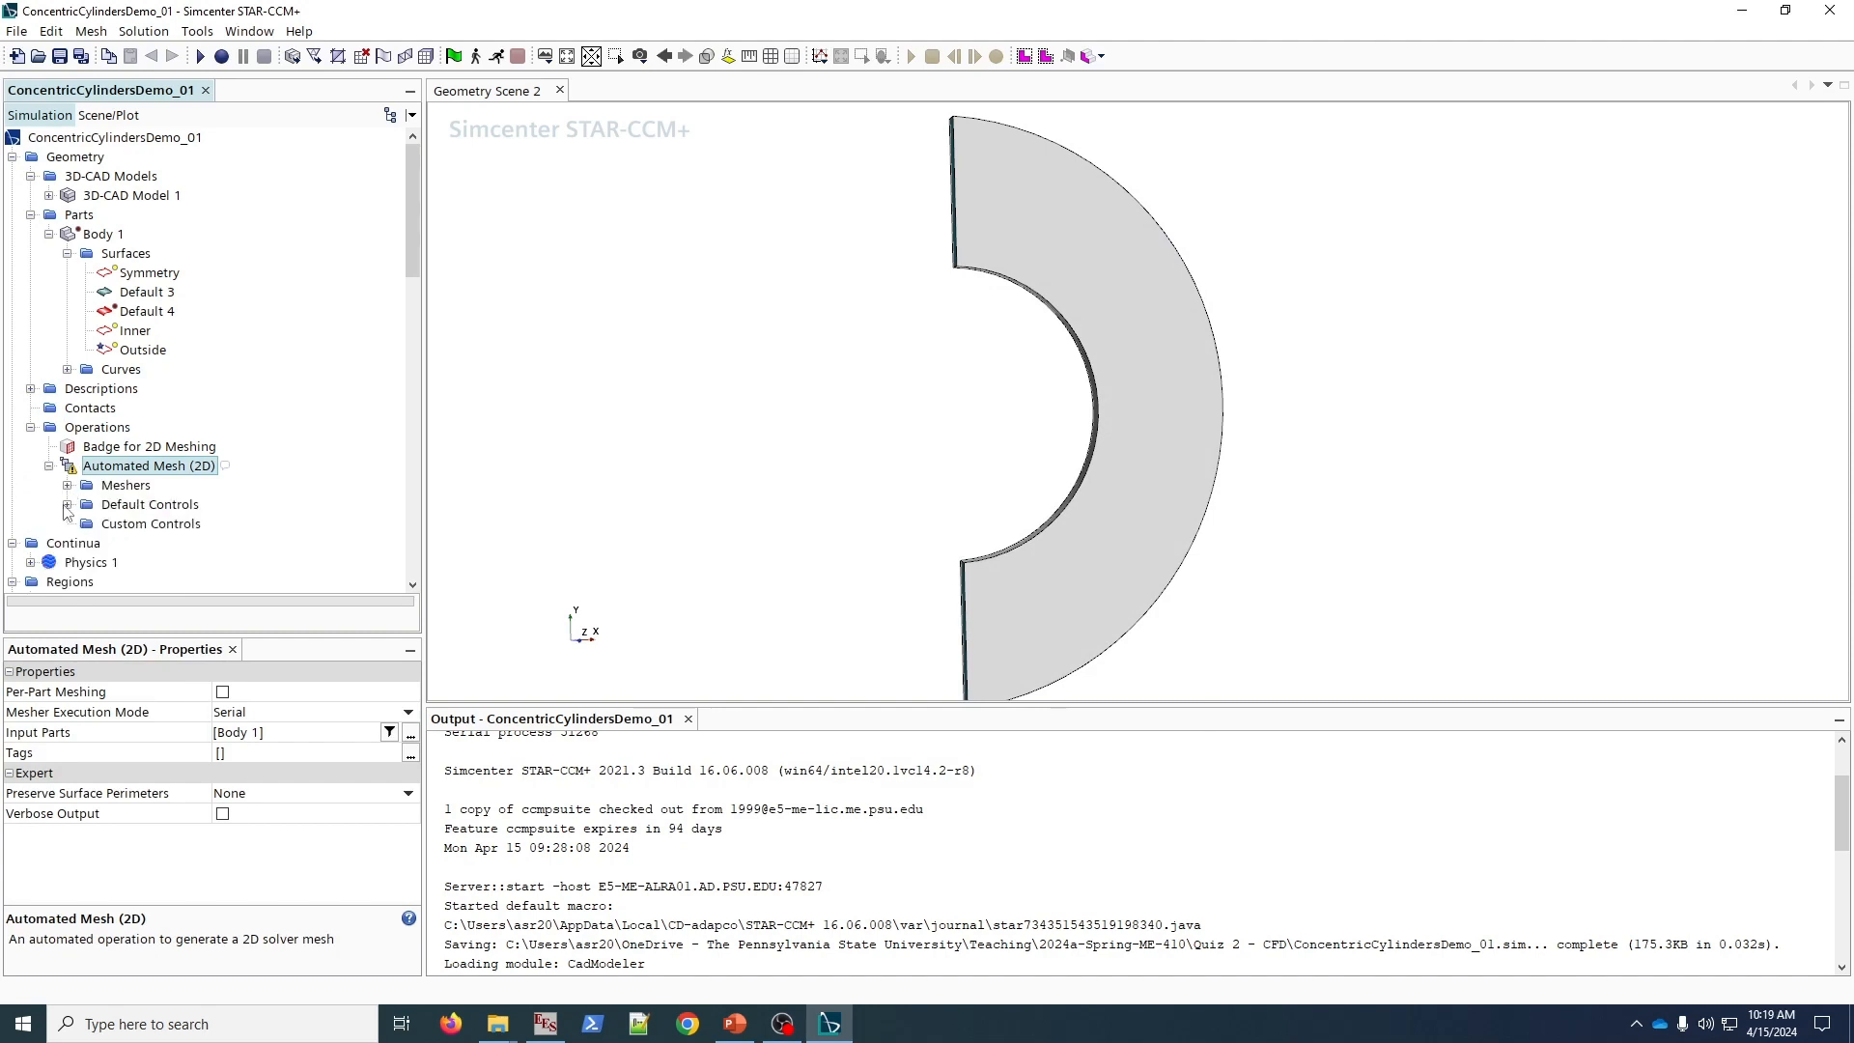
pyautogui.click(58, 502)
pyautogui.click(67, 504)
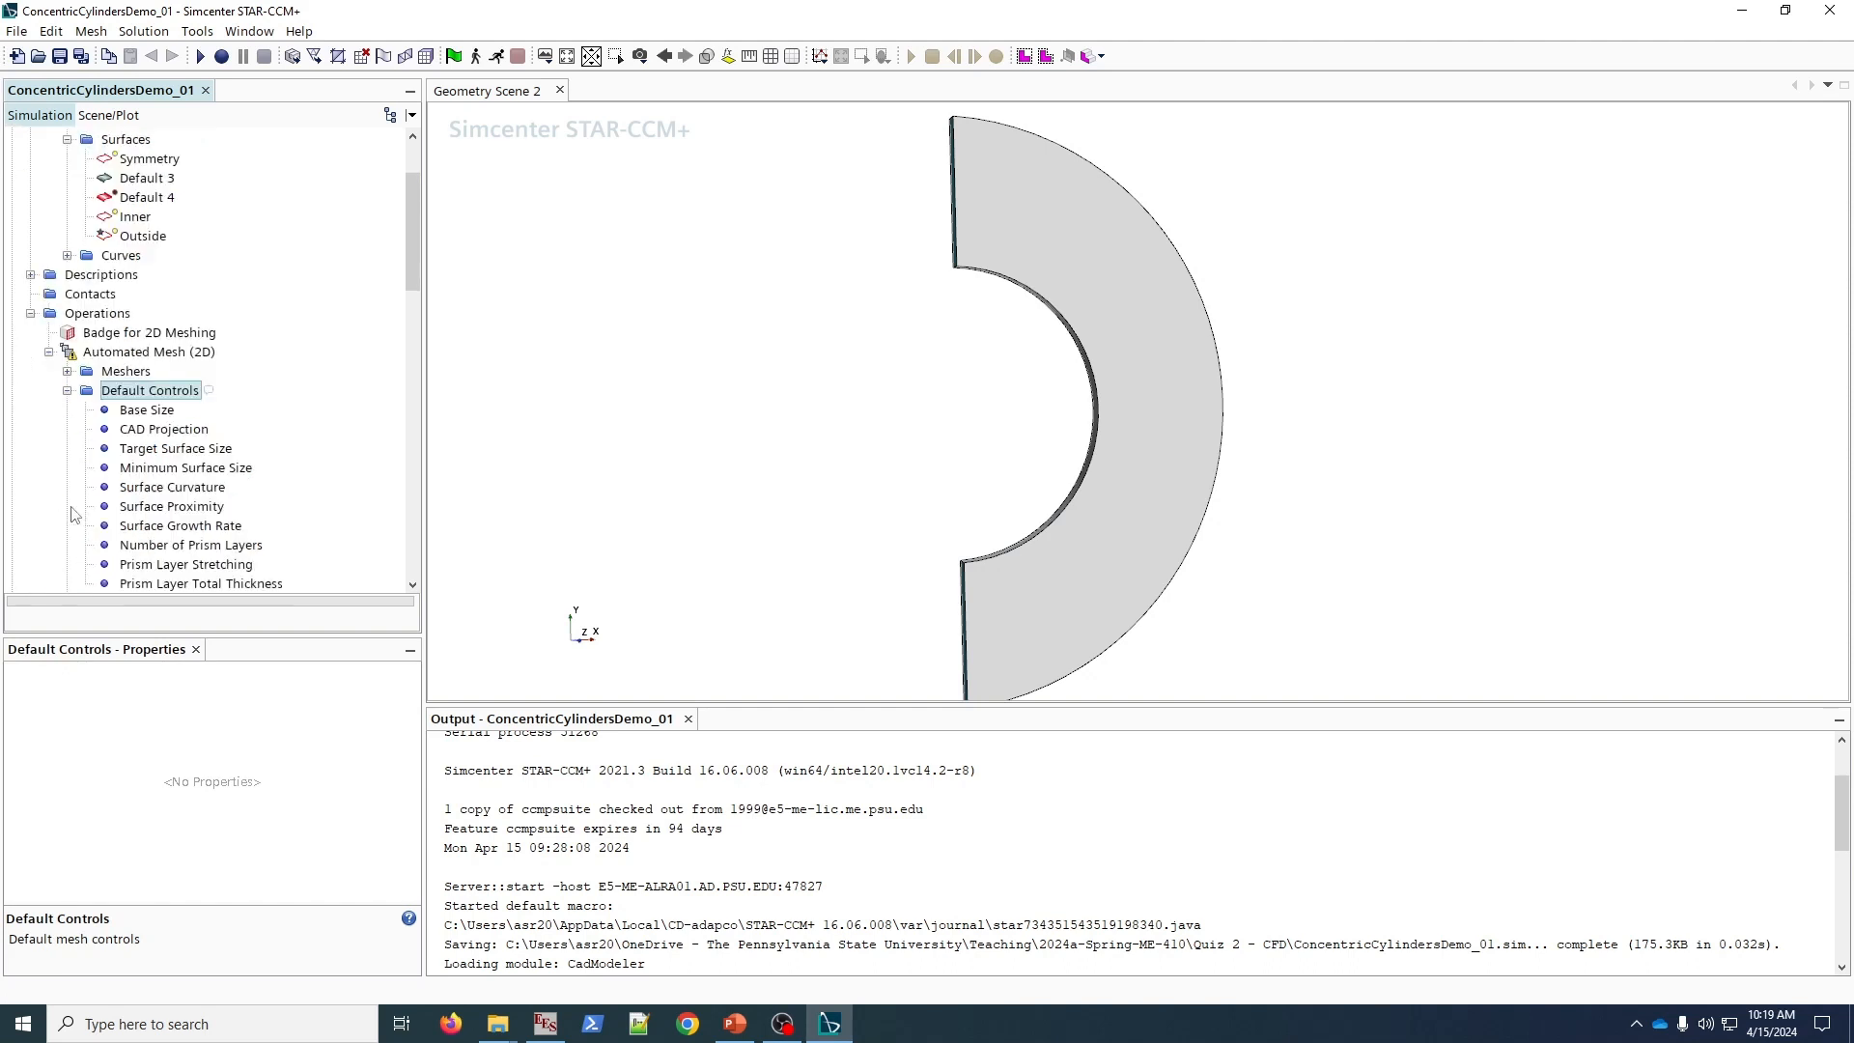
pyautogui.click(162, 414)
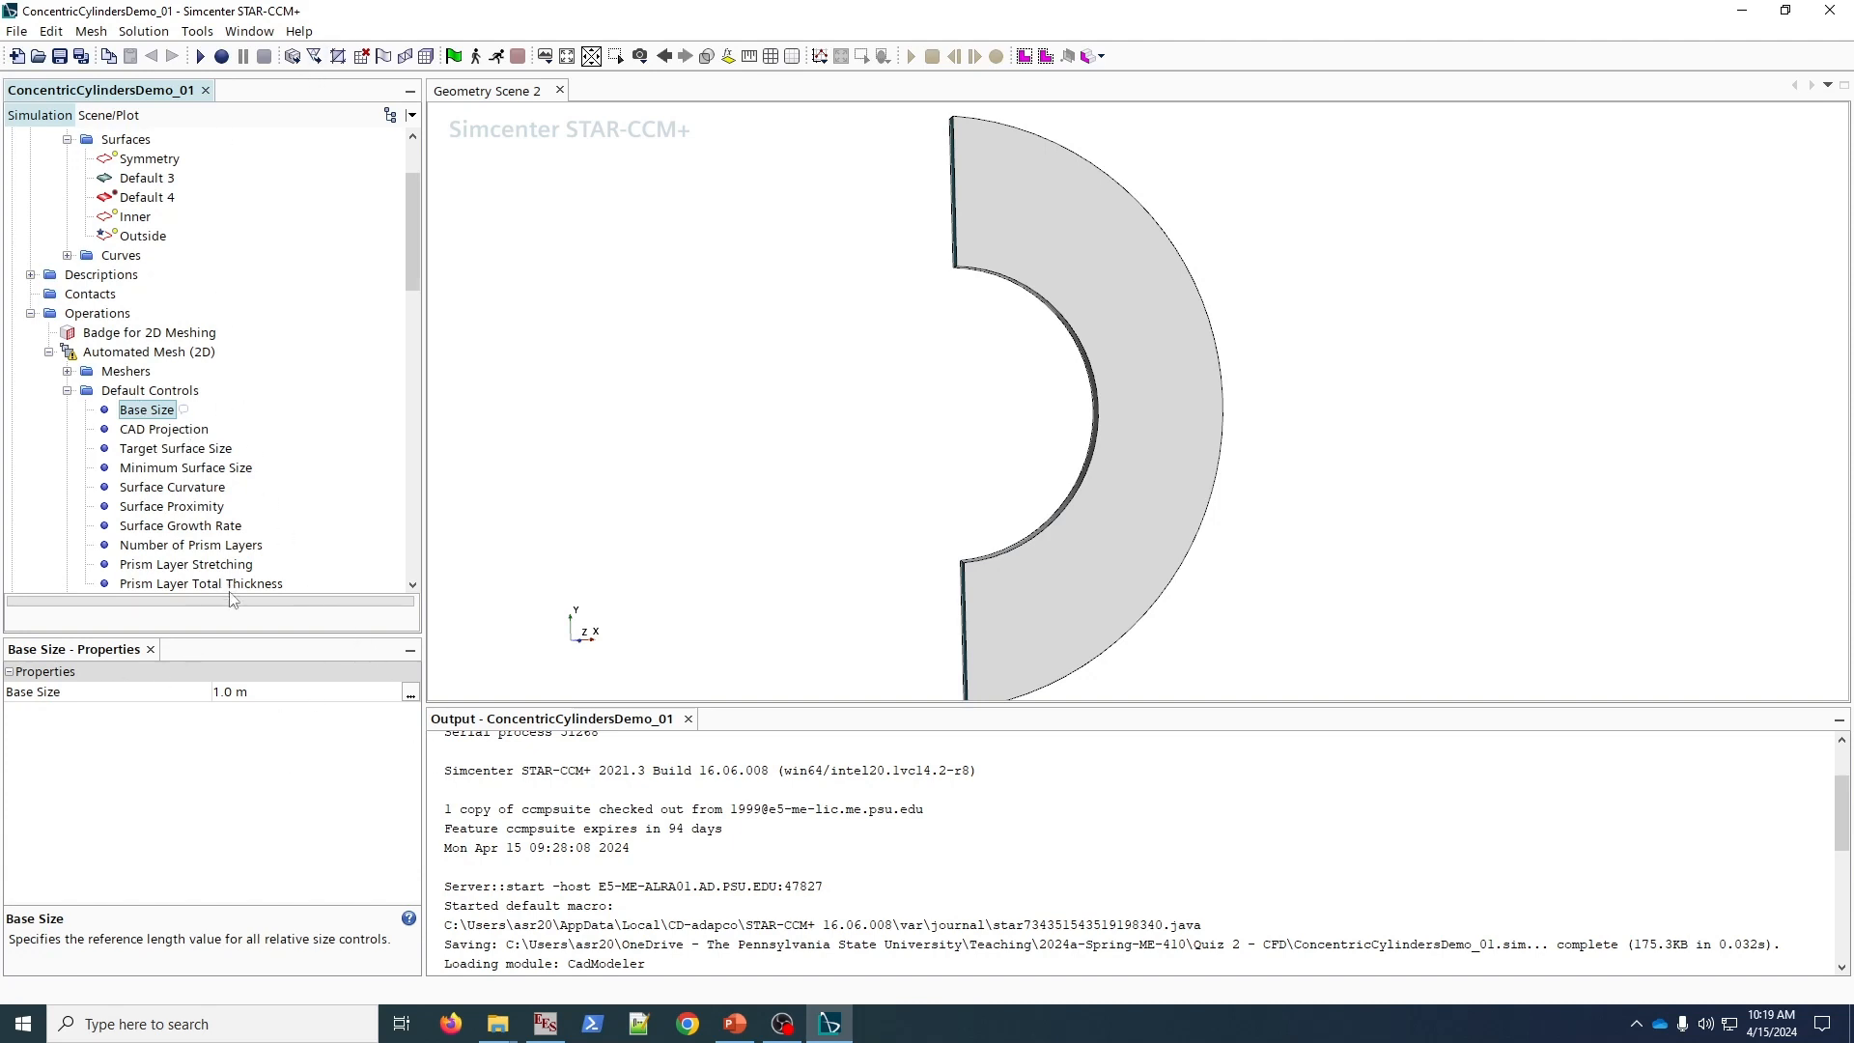
pyautogui.click(410, 695)
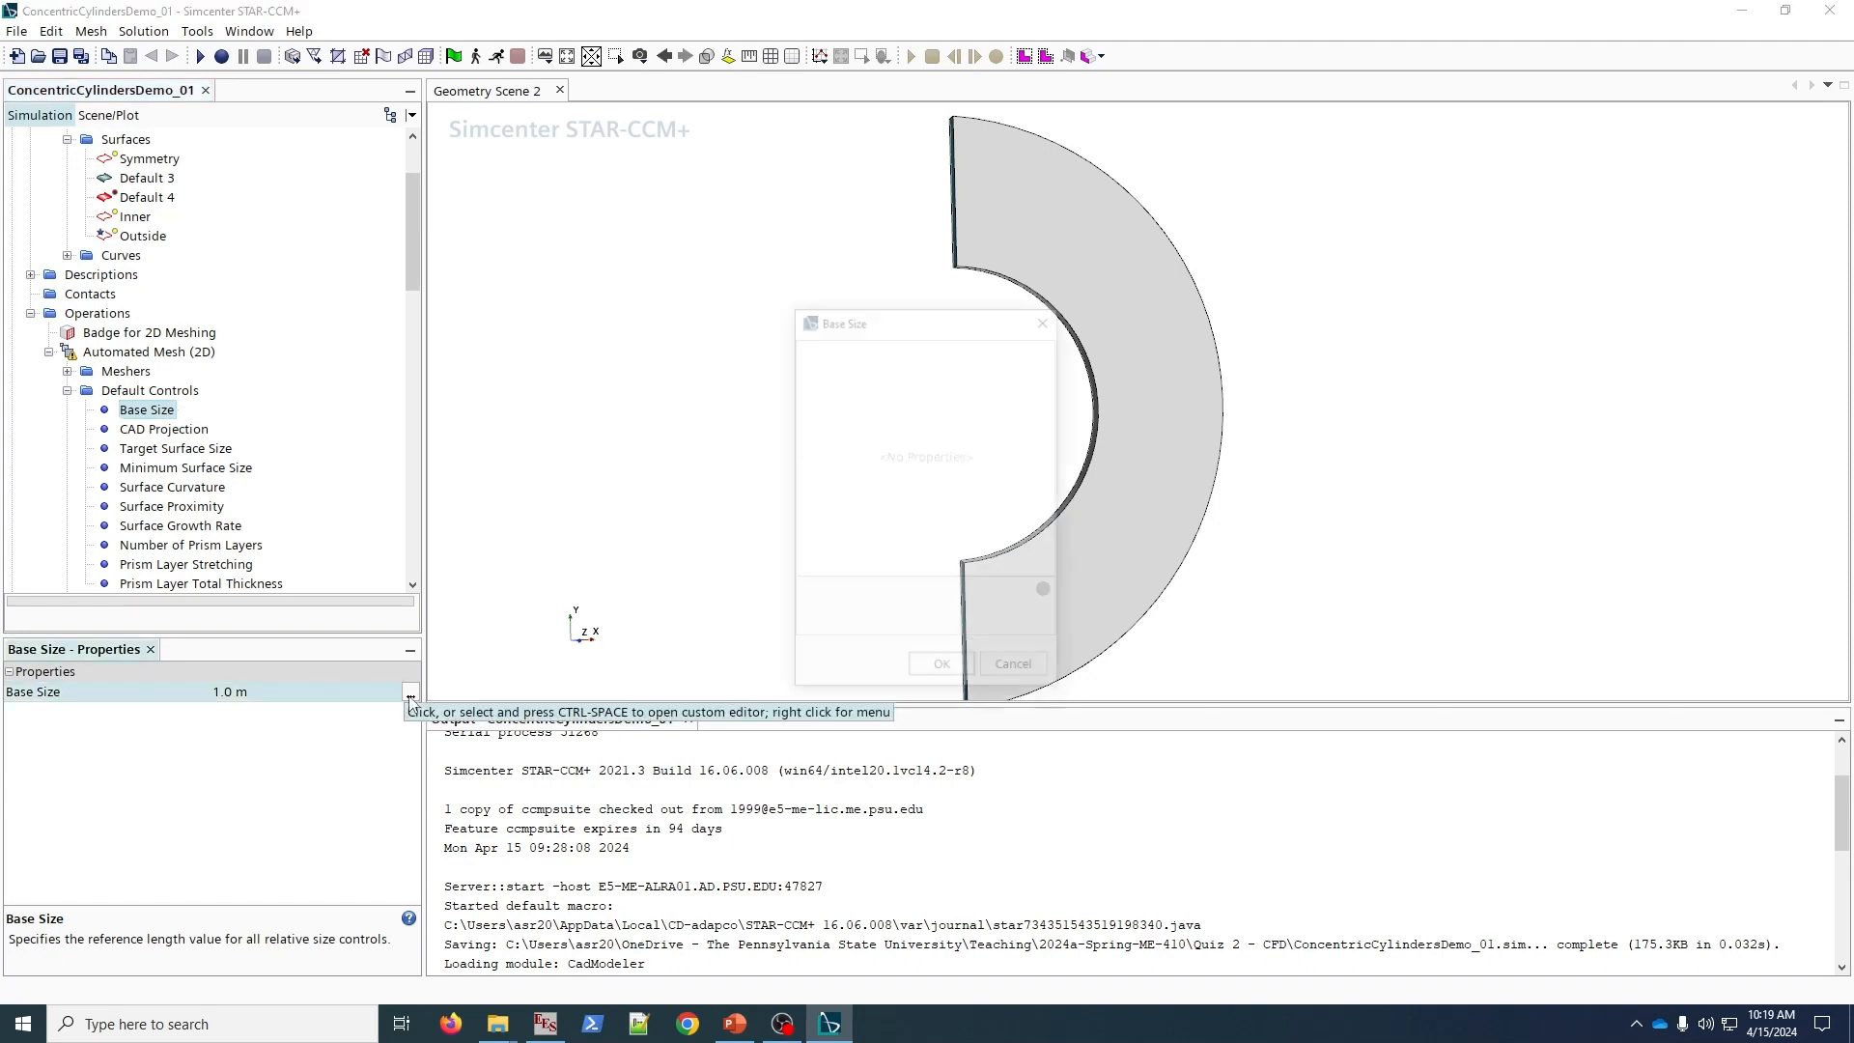
pyautogui.click(1050, 371)
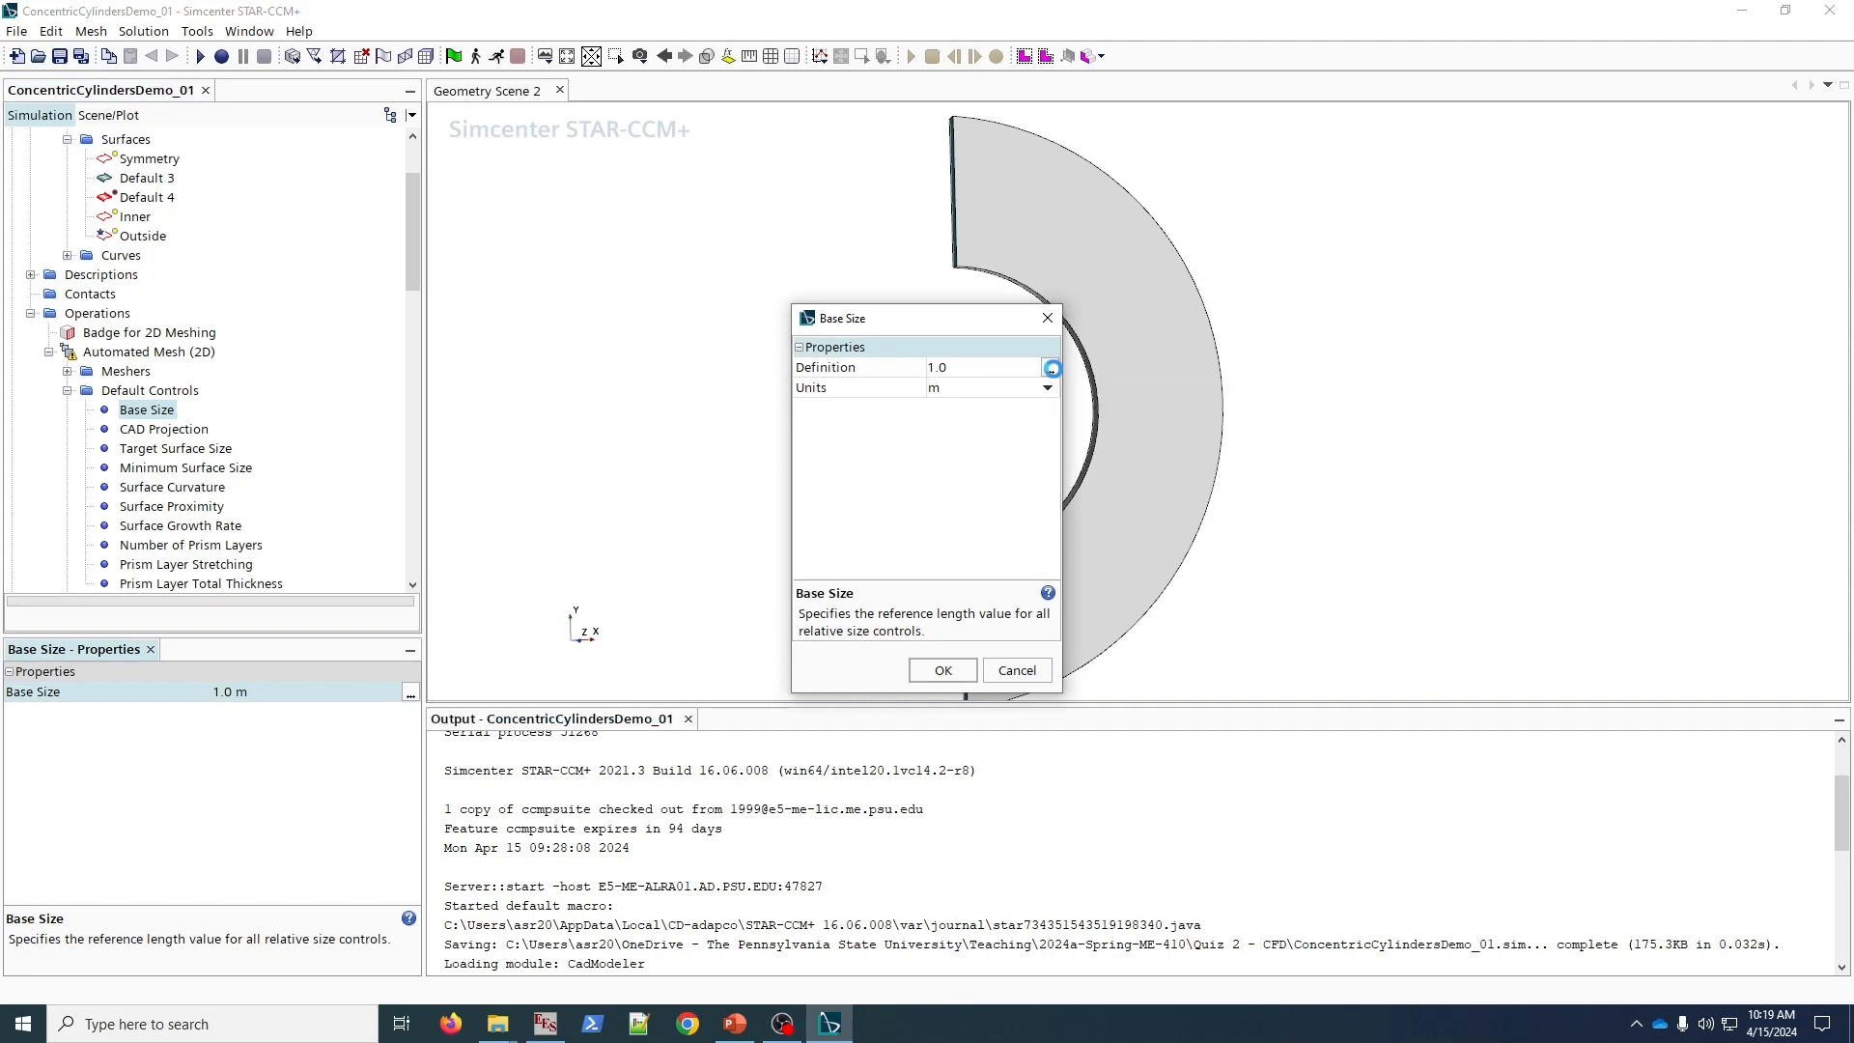
pyautogui.moveTo(340, 149); pyautogui.dragTo(3, 94)
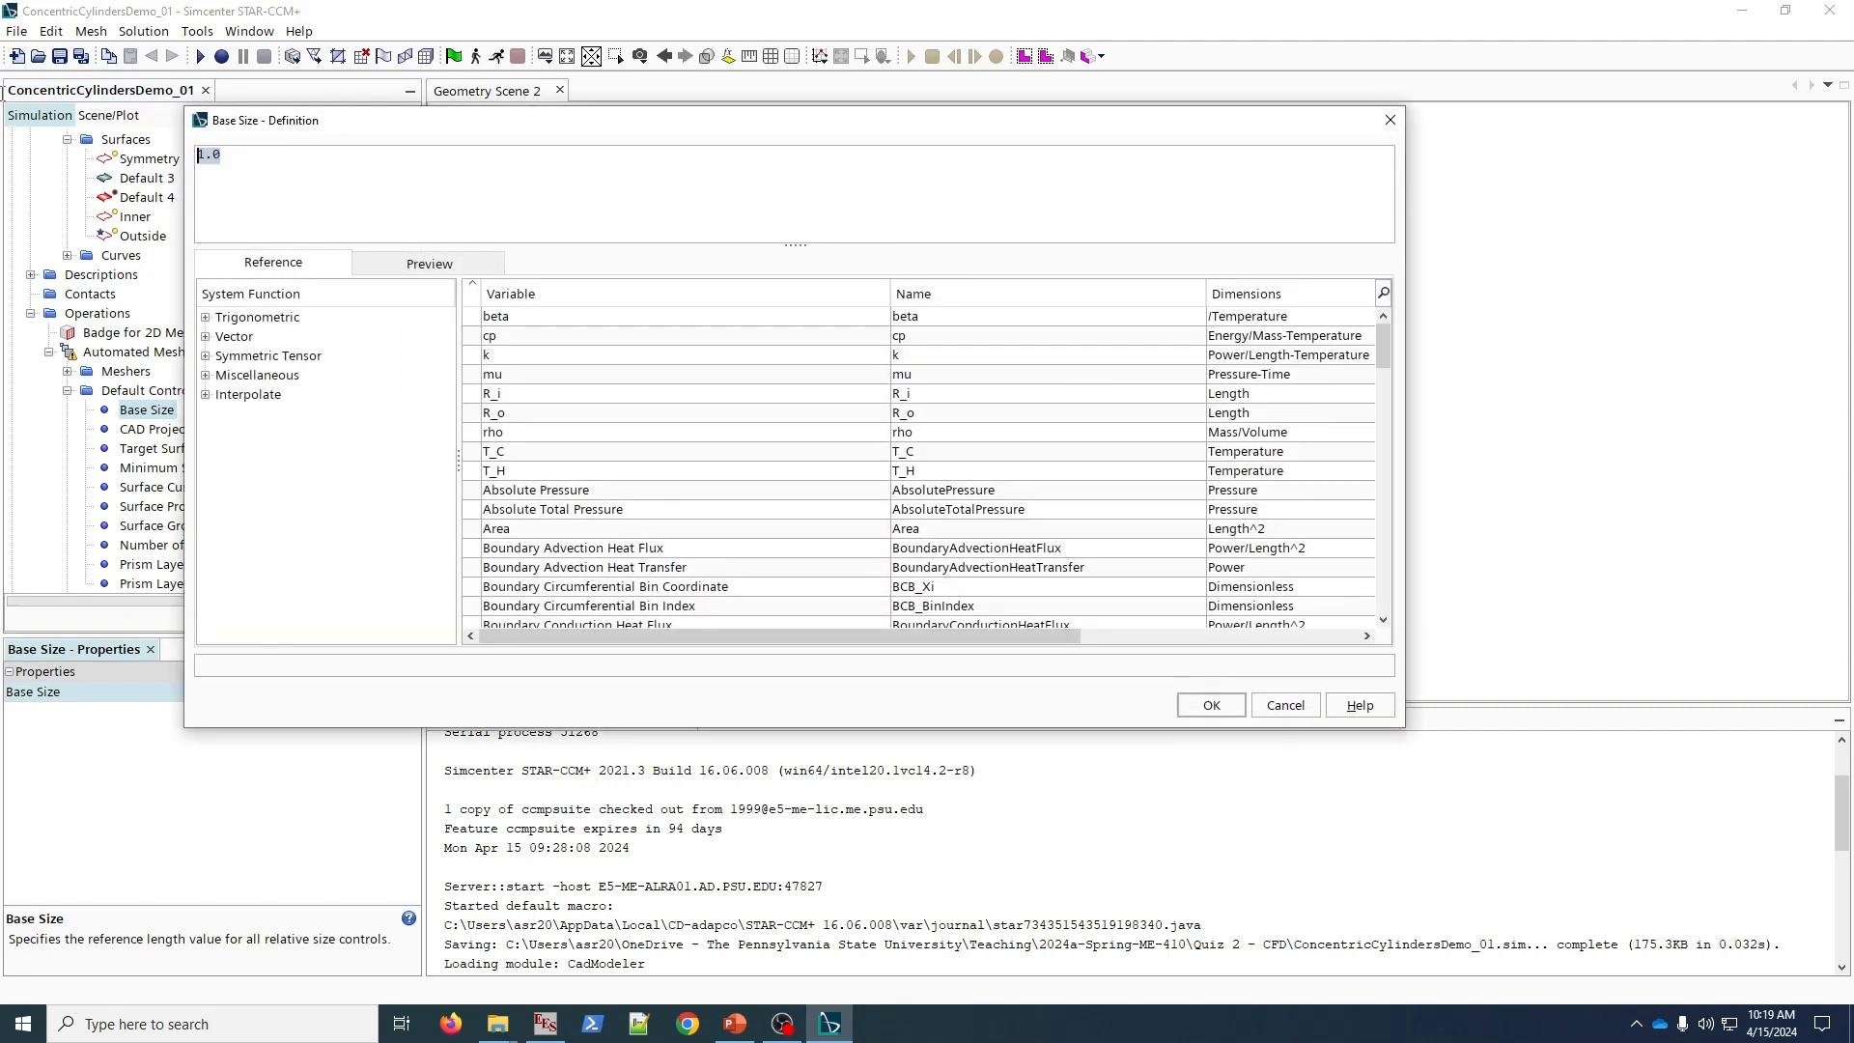
pyautogui.write('(')
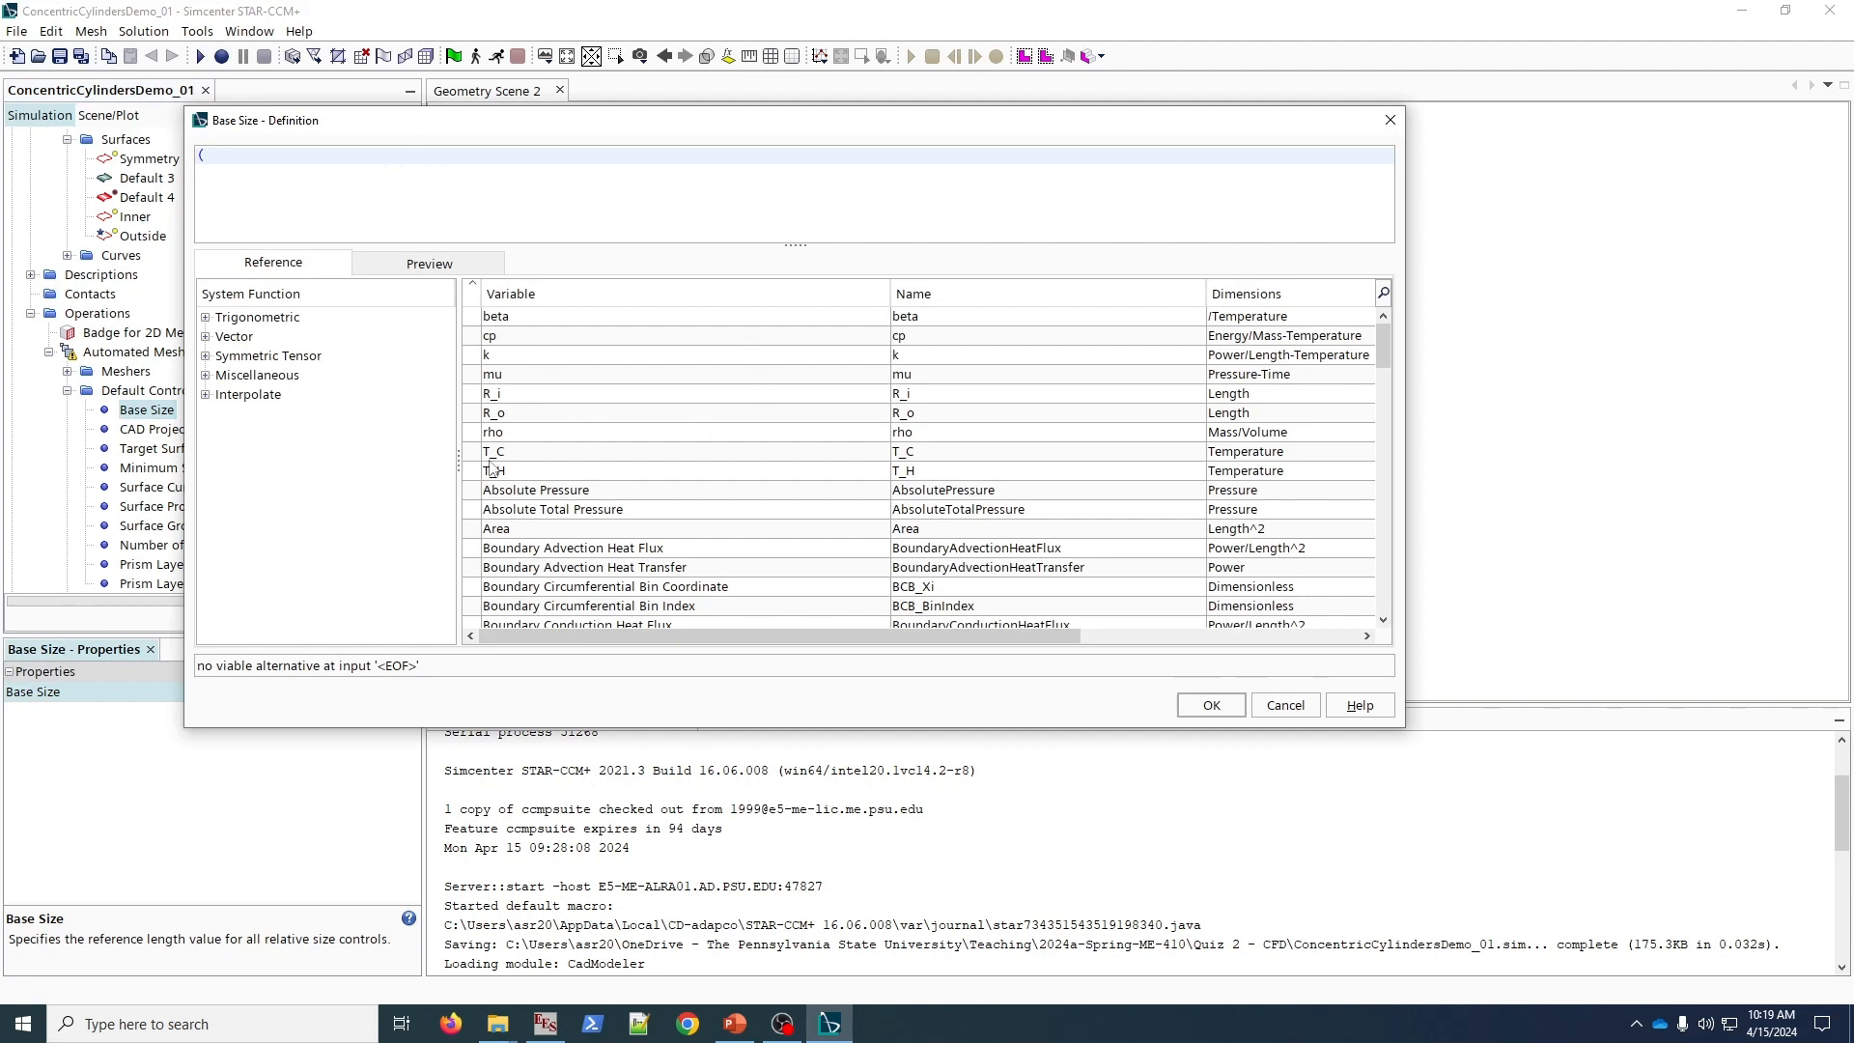
pyautogui.click(523, 418)
pyautogui.doubleClick(522, 418)
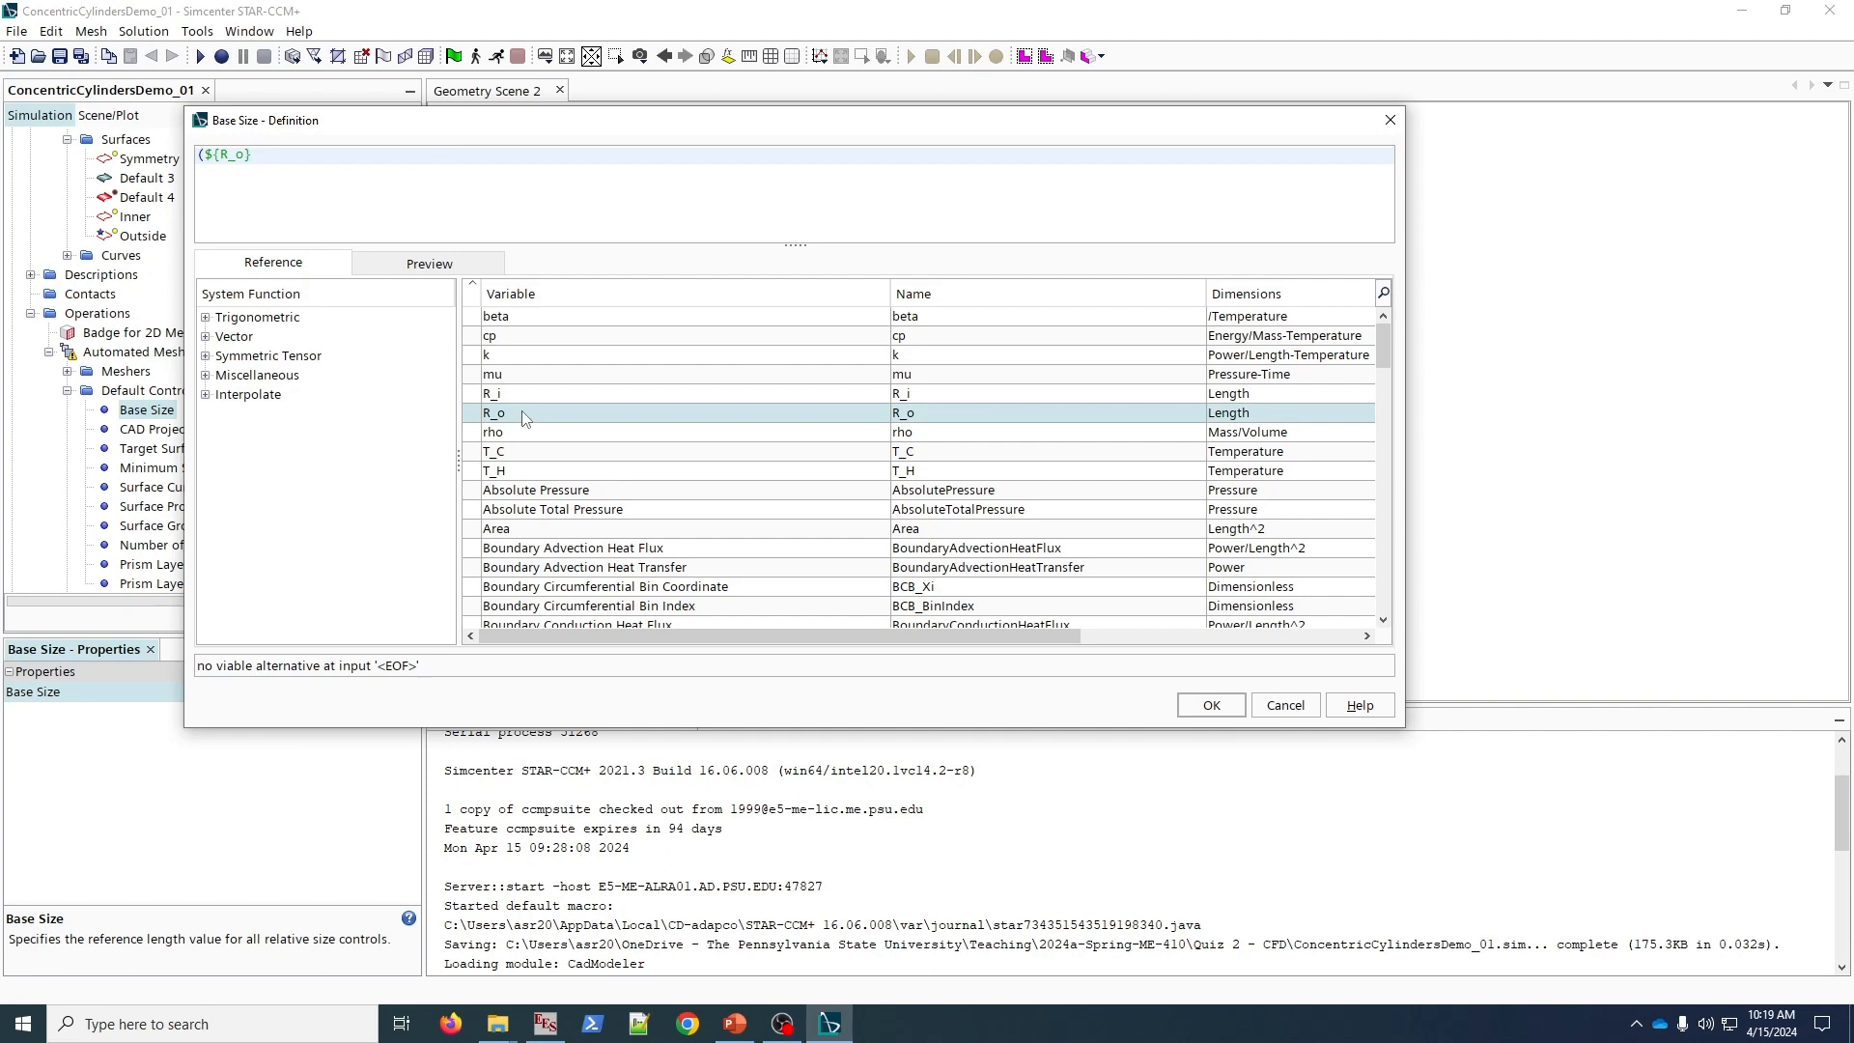
pyautogui.write('-')
pyautogui.doubleClick(532, 395)
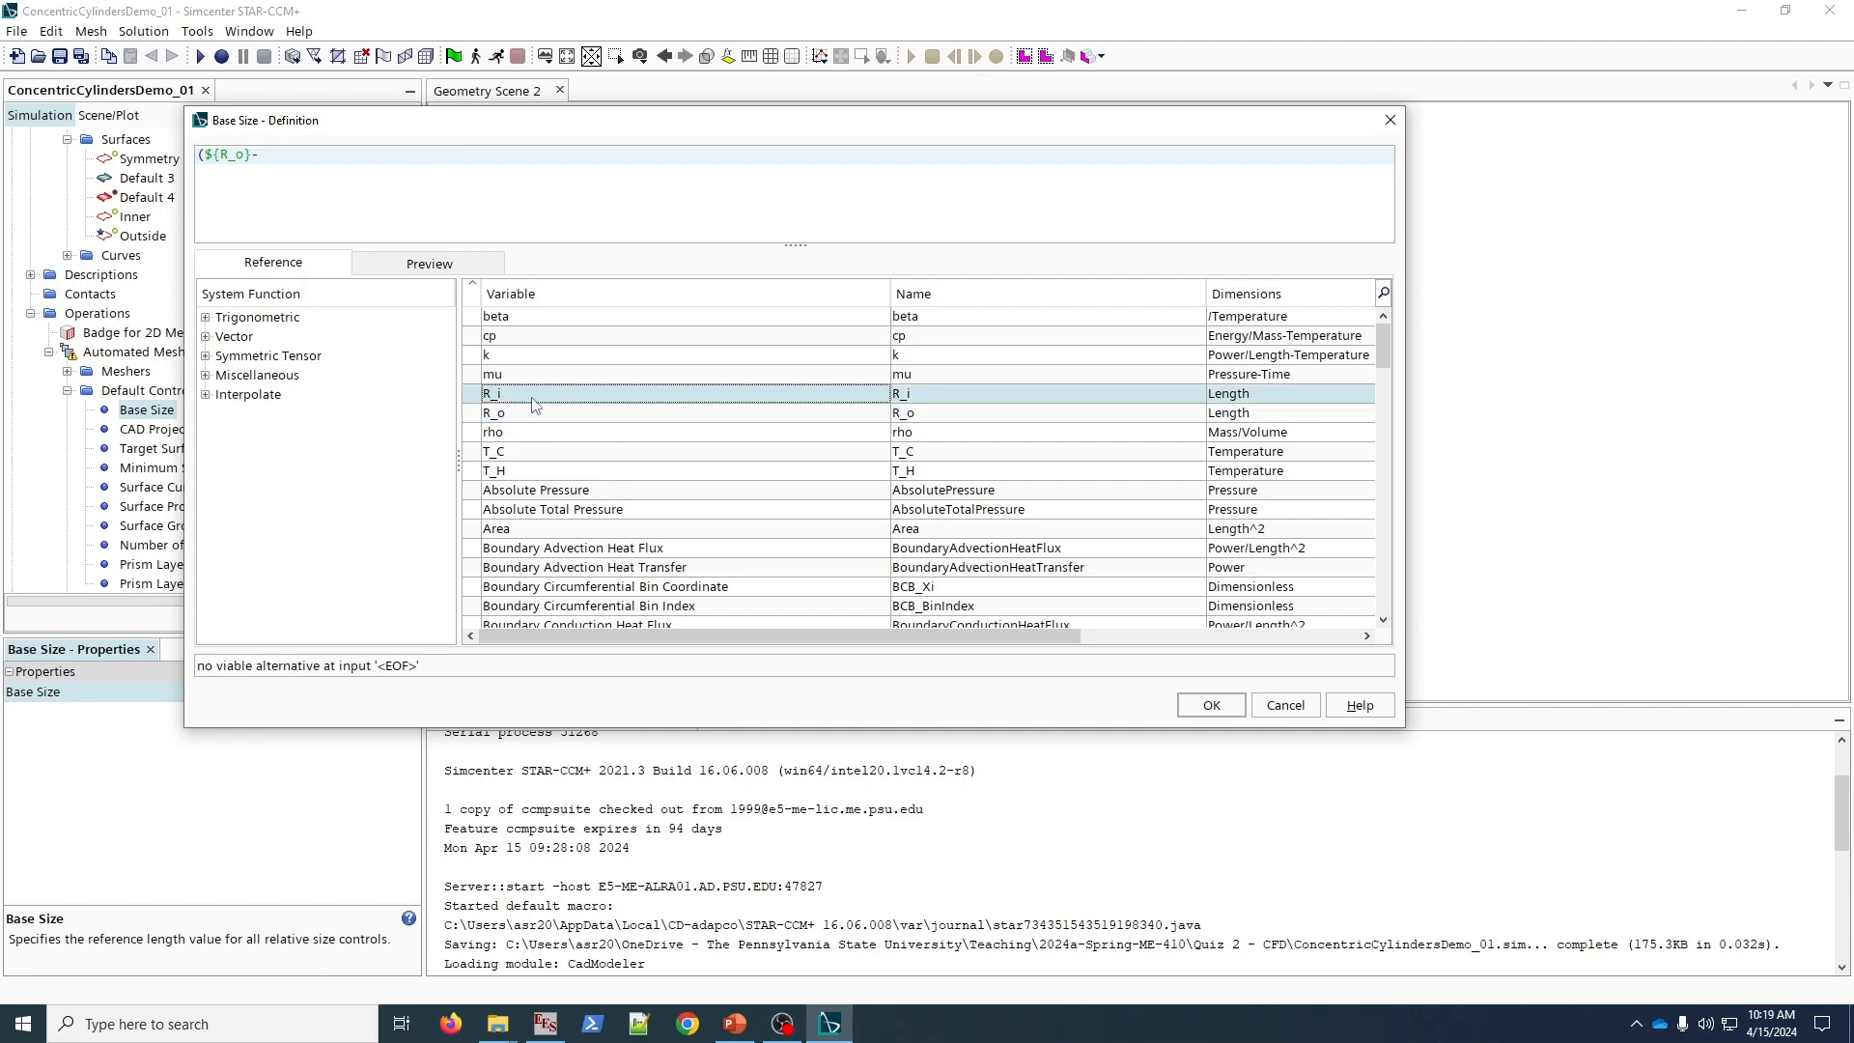
pyautogui.write(')')
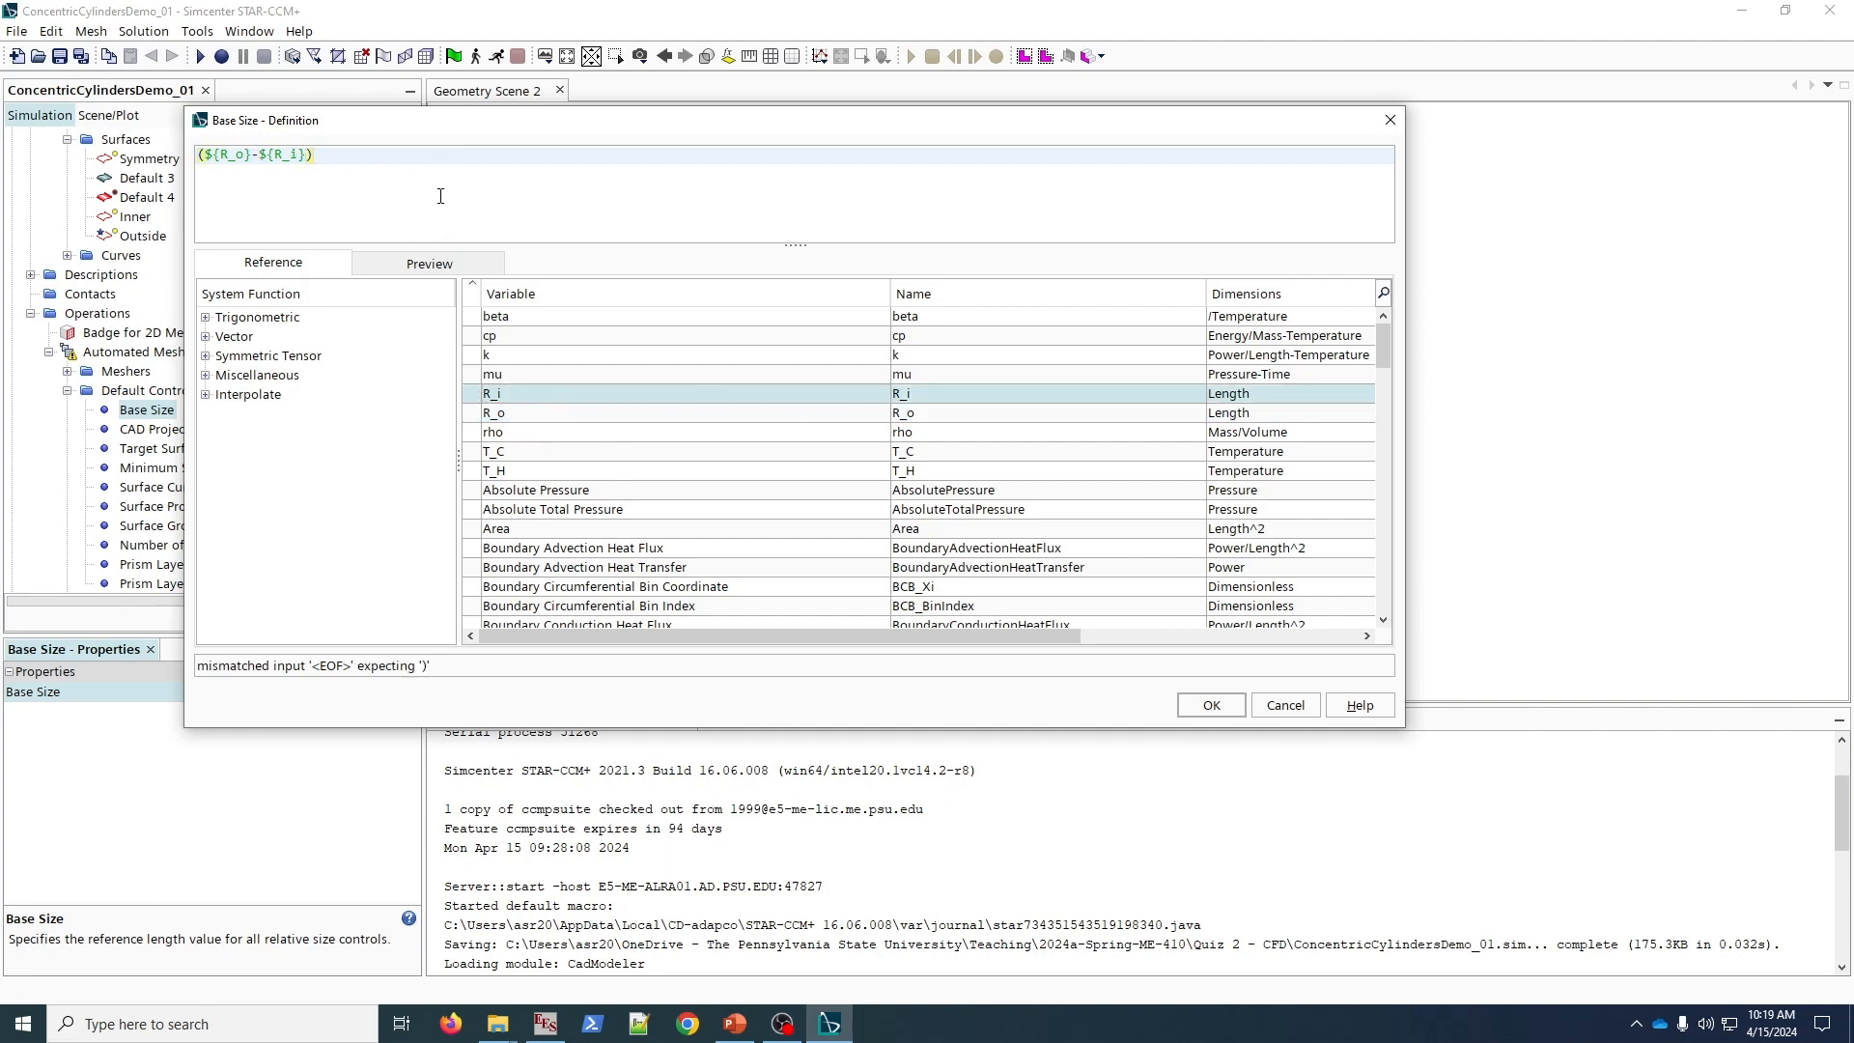
pyautogui.write('/')
pyautogui.write('0.2')
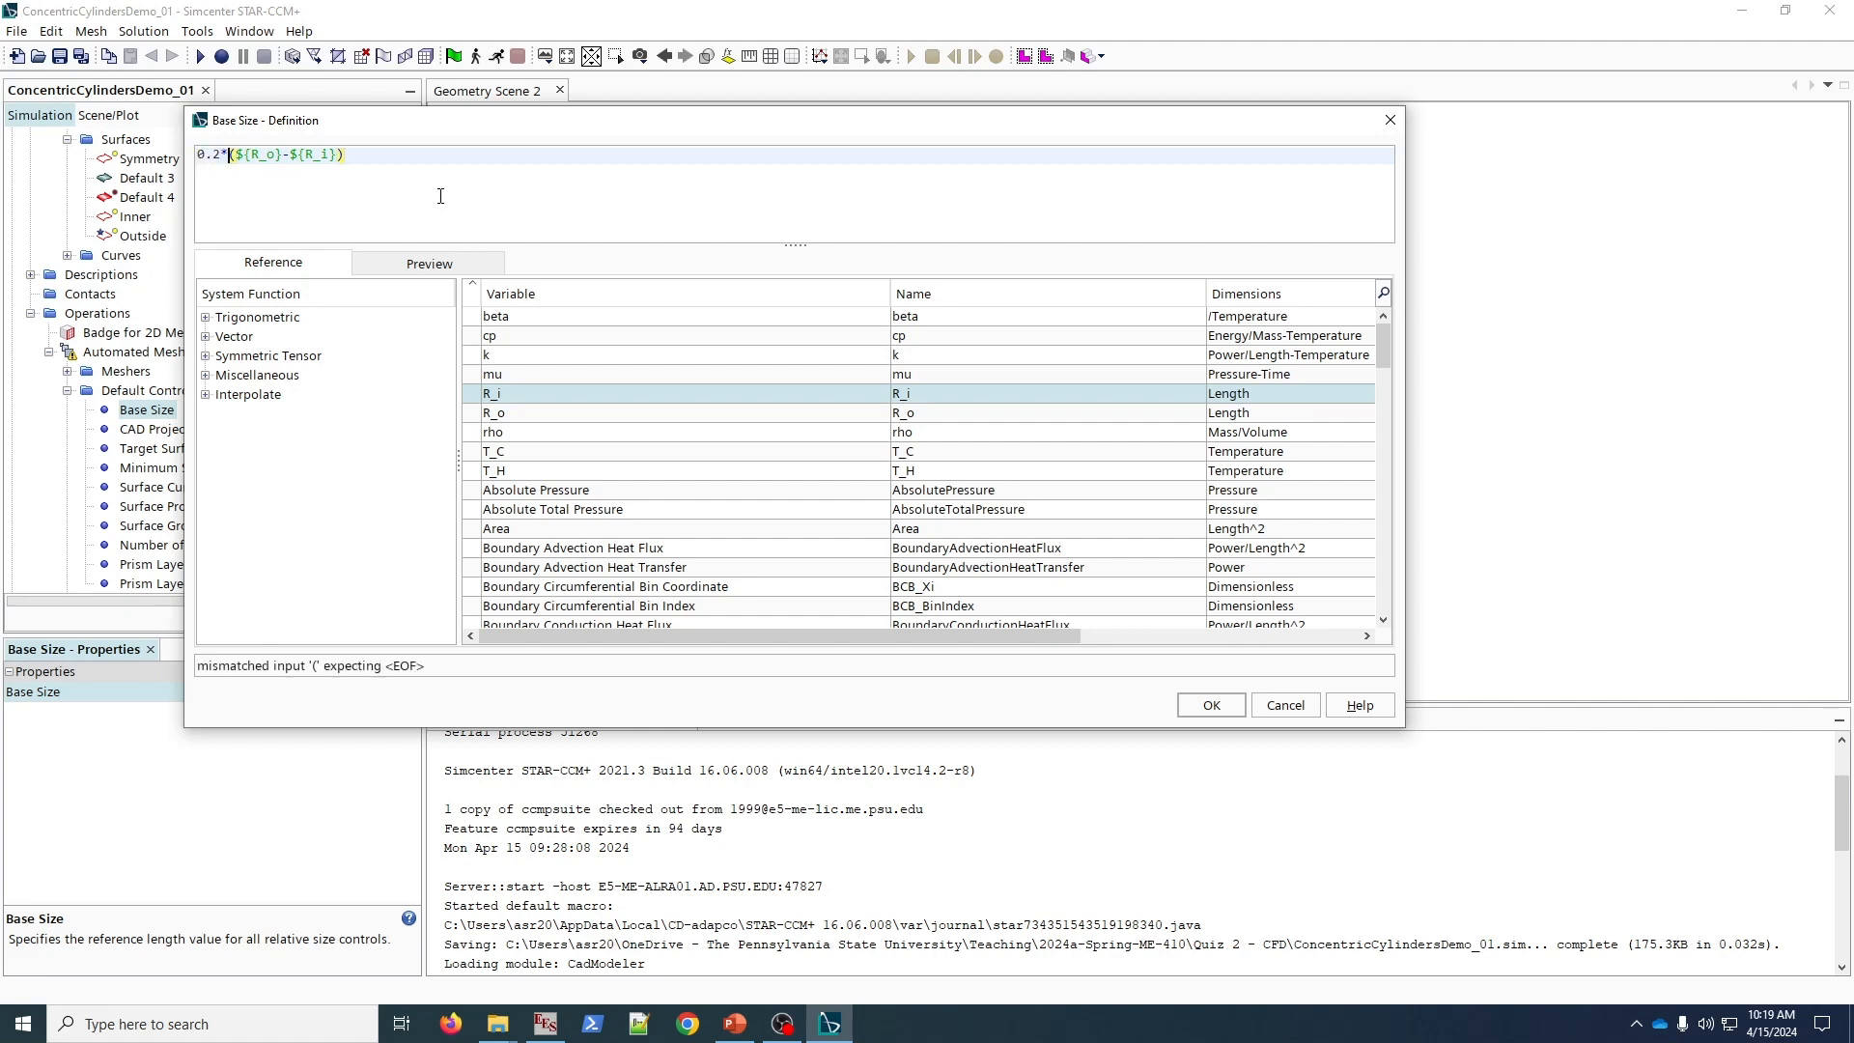
pyautogui.write('*')
# - Change the multiplier in the Base Size expression to 0.15 and apply the definition
pyautogui.moveTo(280, 129); pyautogui.dragTo(703, 414)
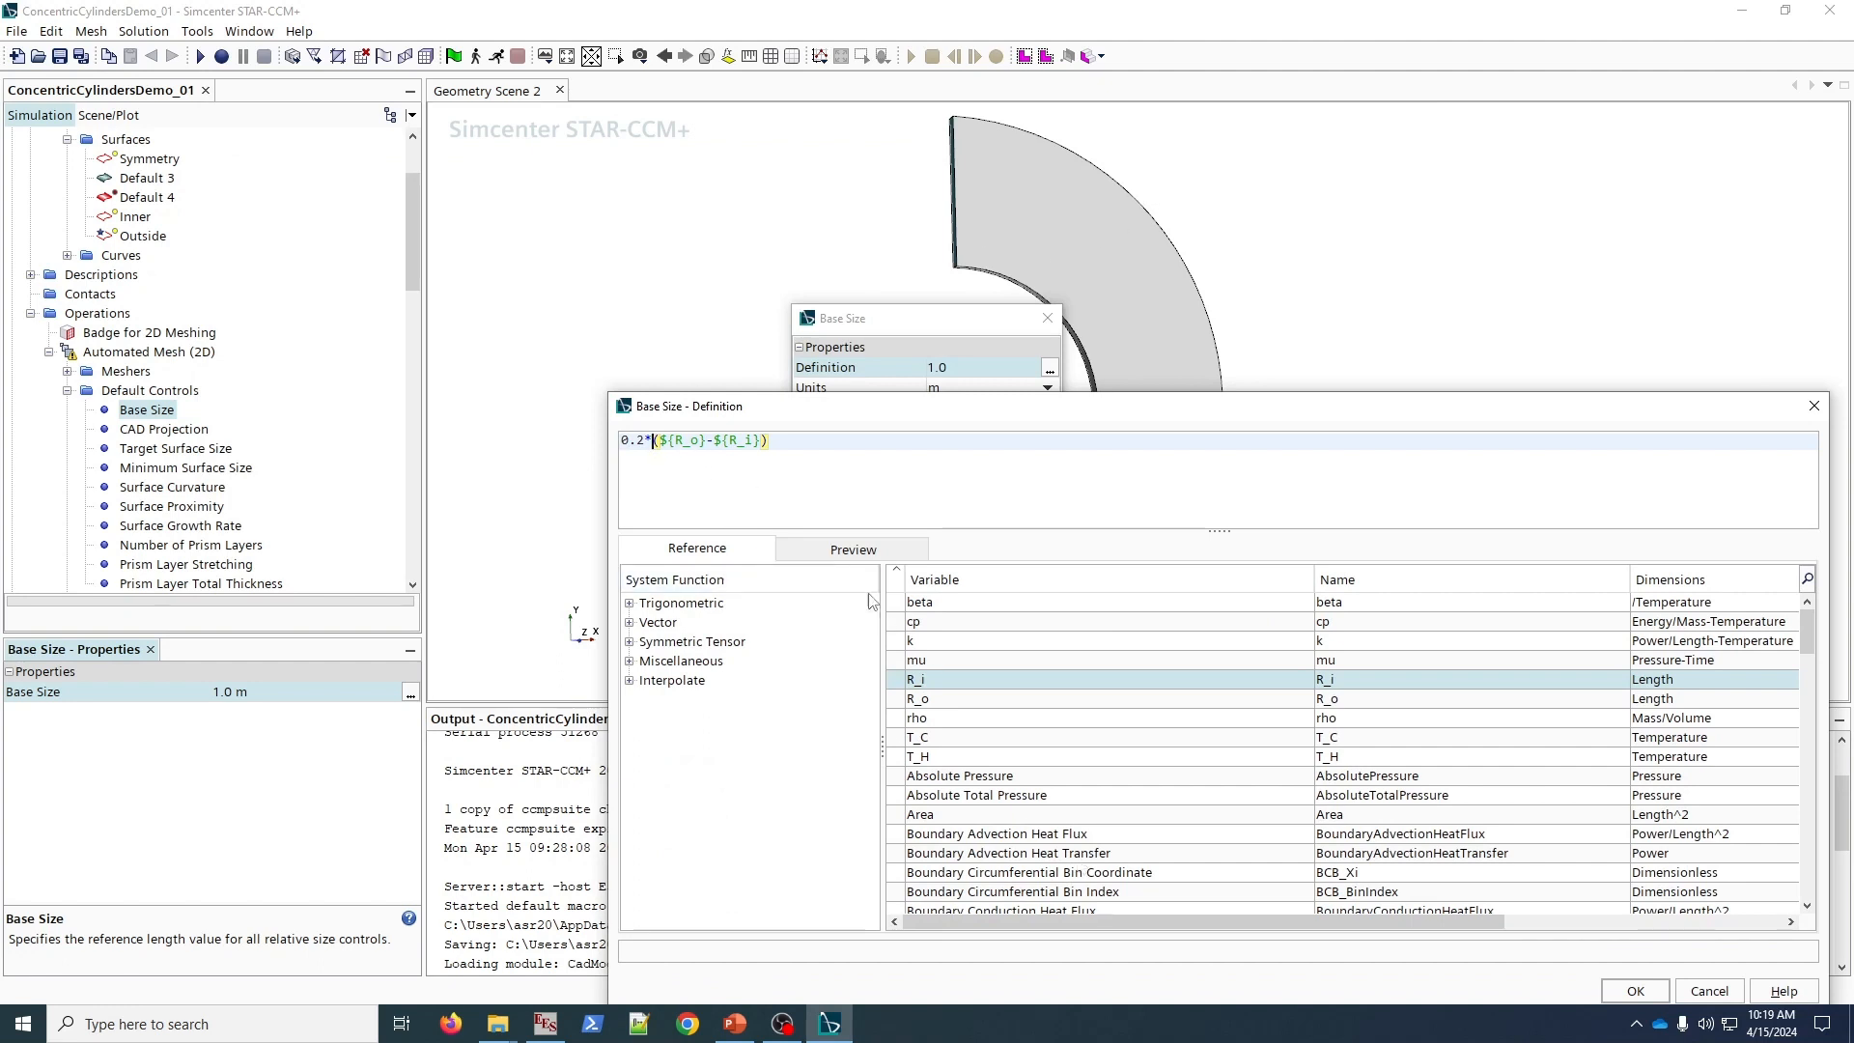
pyautogui.moveTo(639, 440); pyautogui.dragTo(649, 440)
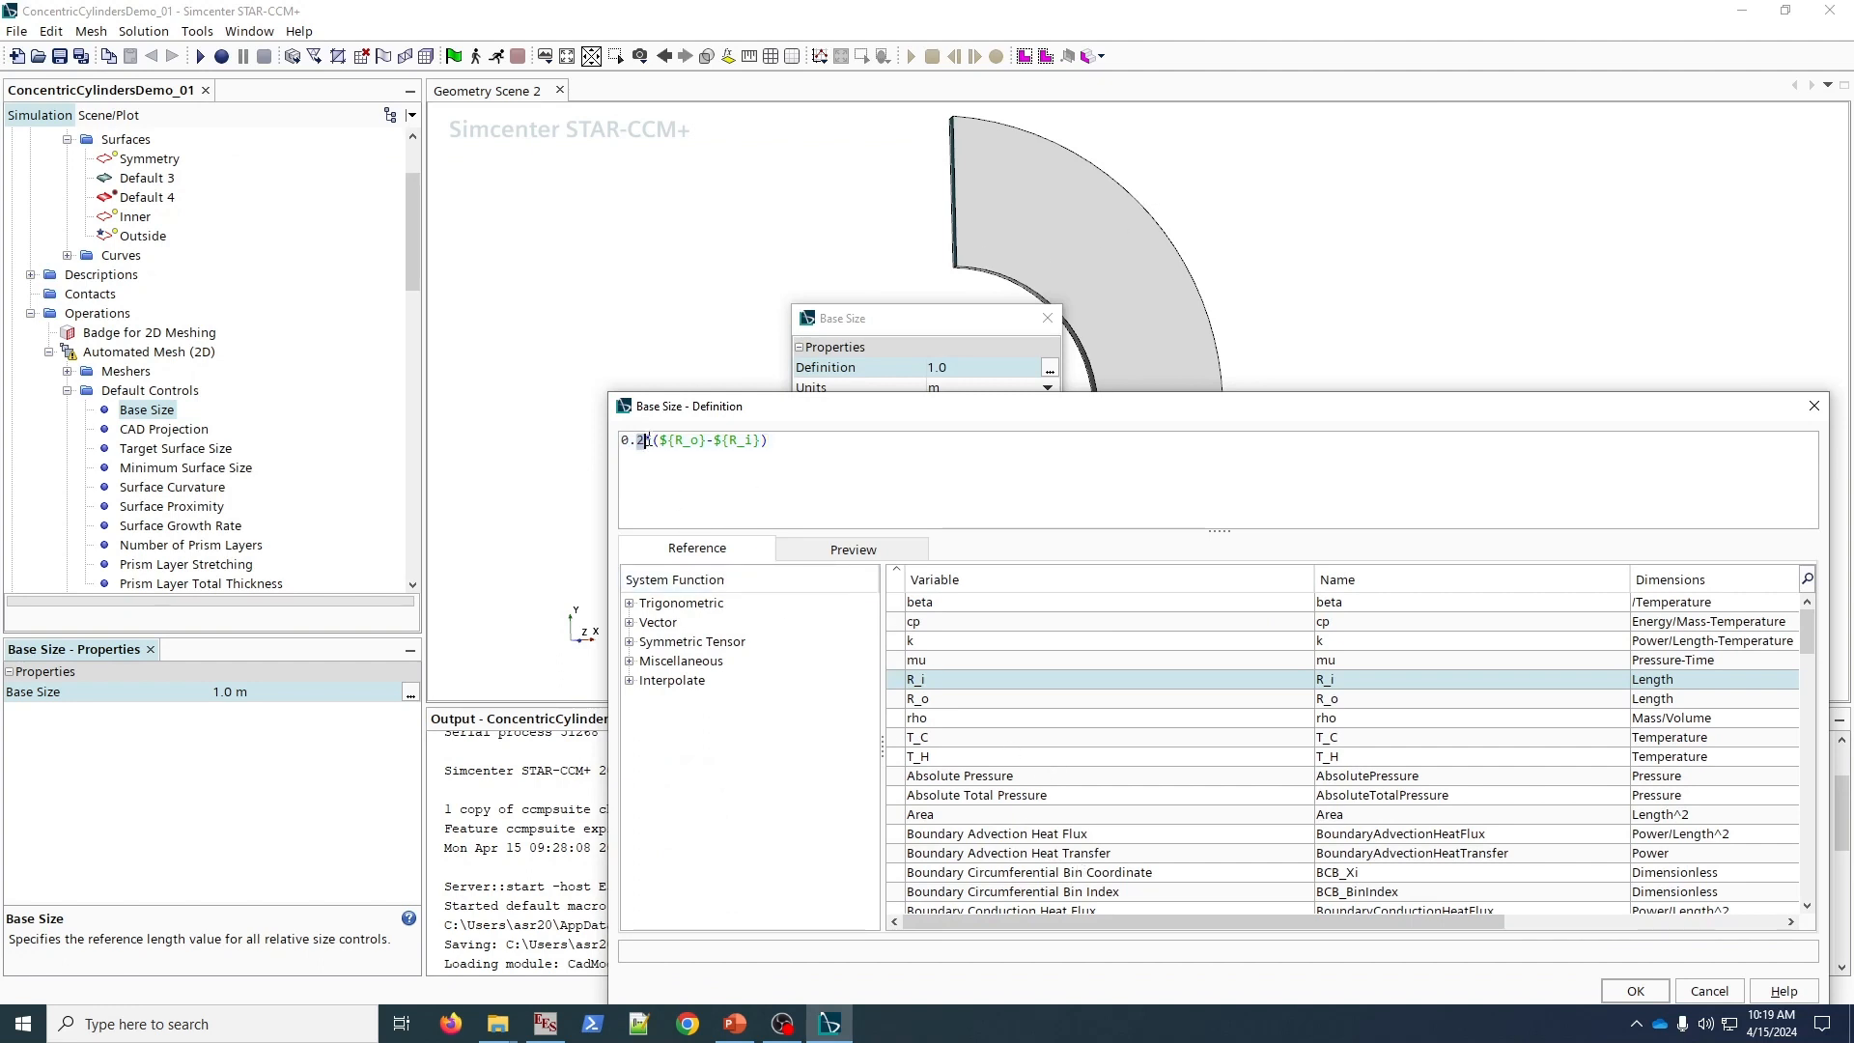
pyautogui.write('15')
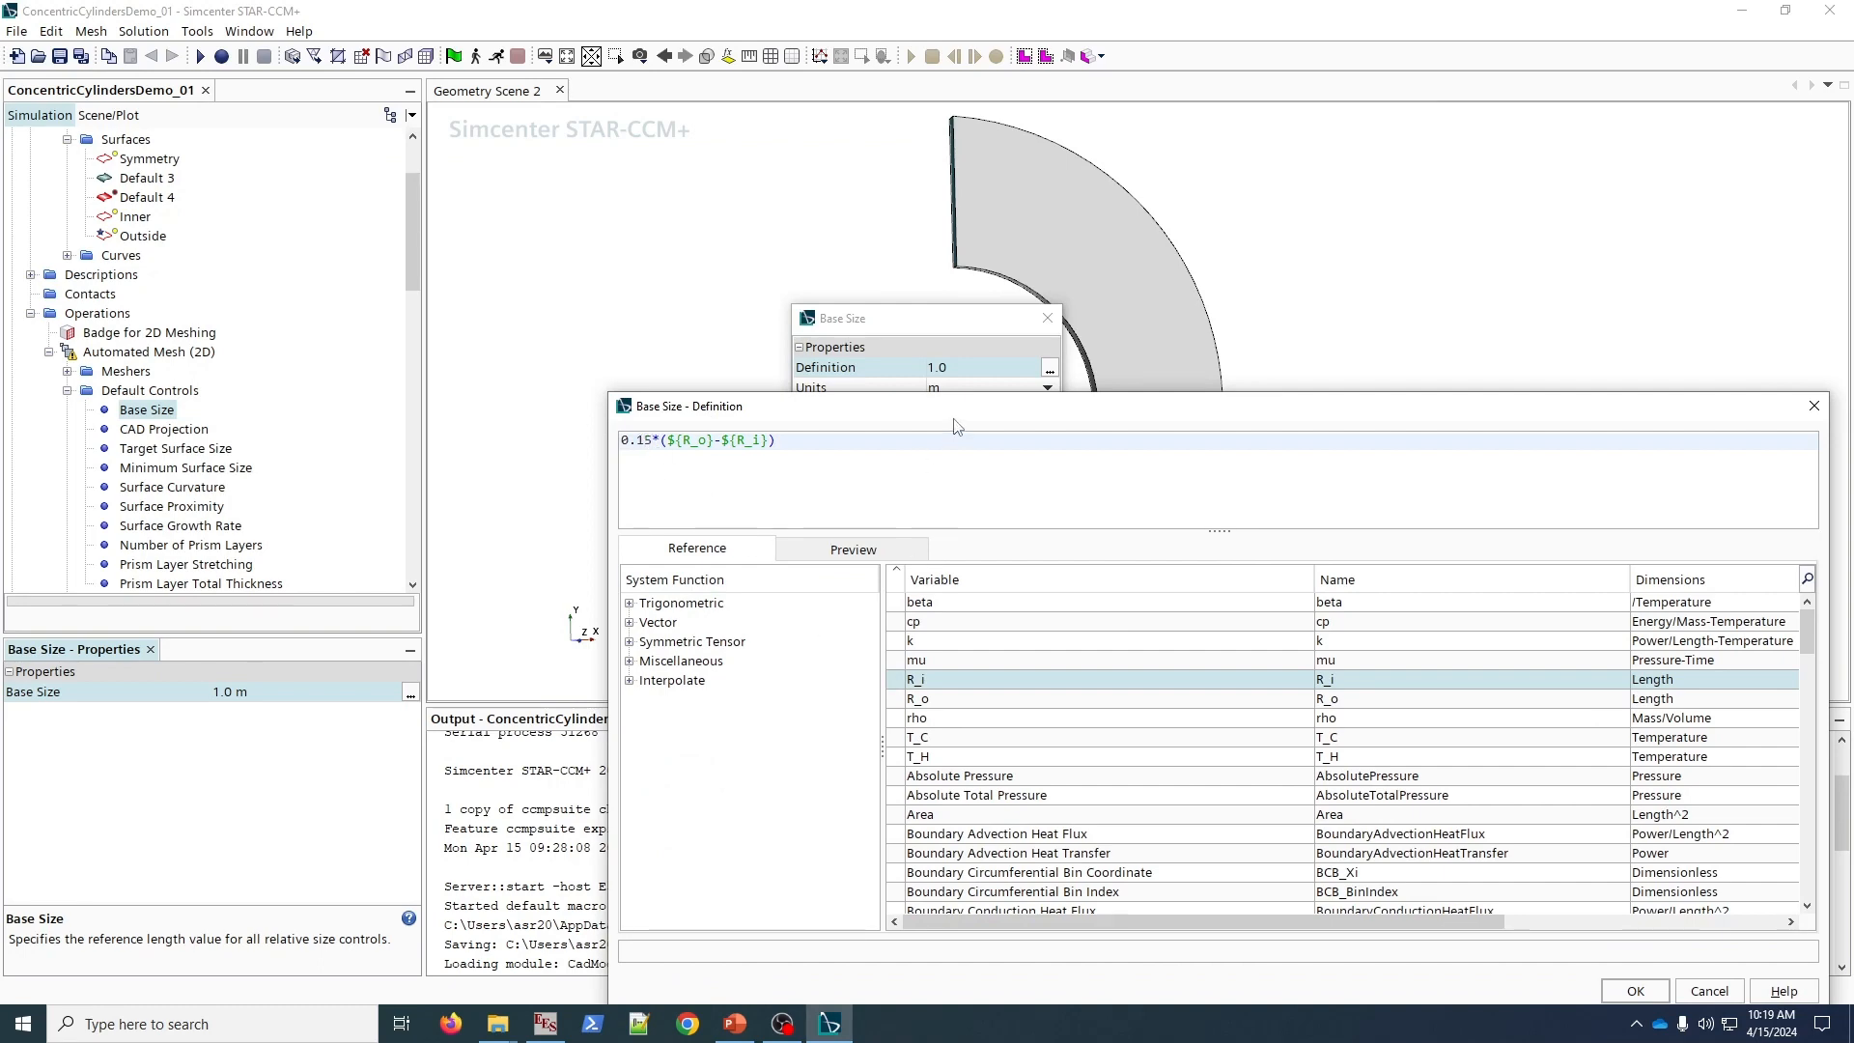
pyautogui.moveTo(953, 415); pyautogui.dragTo(868, 27)
pyautogui.click(1550, 603)
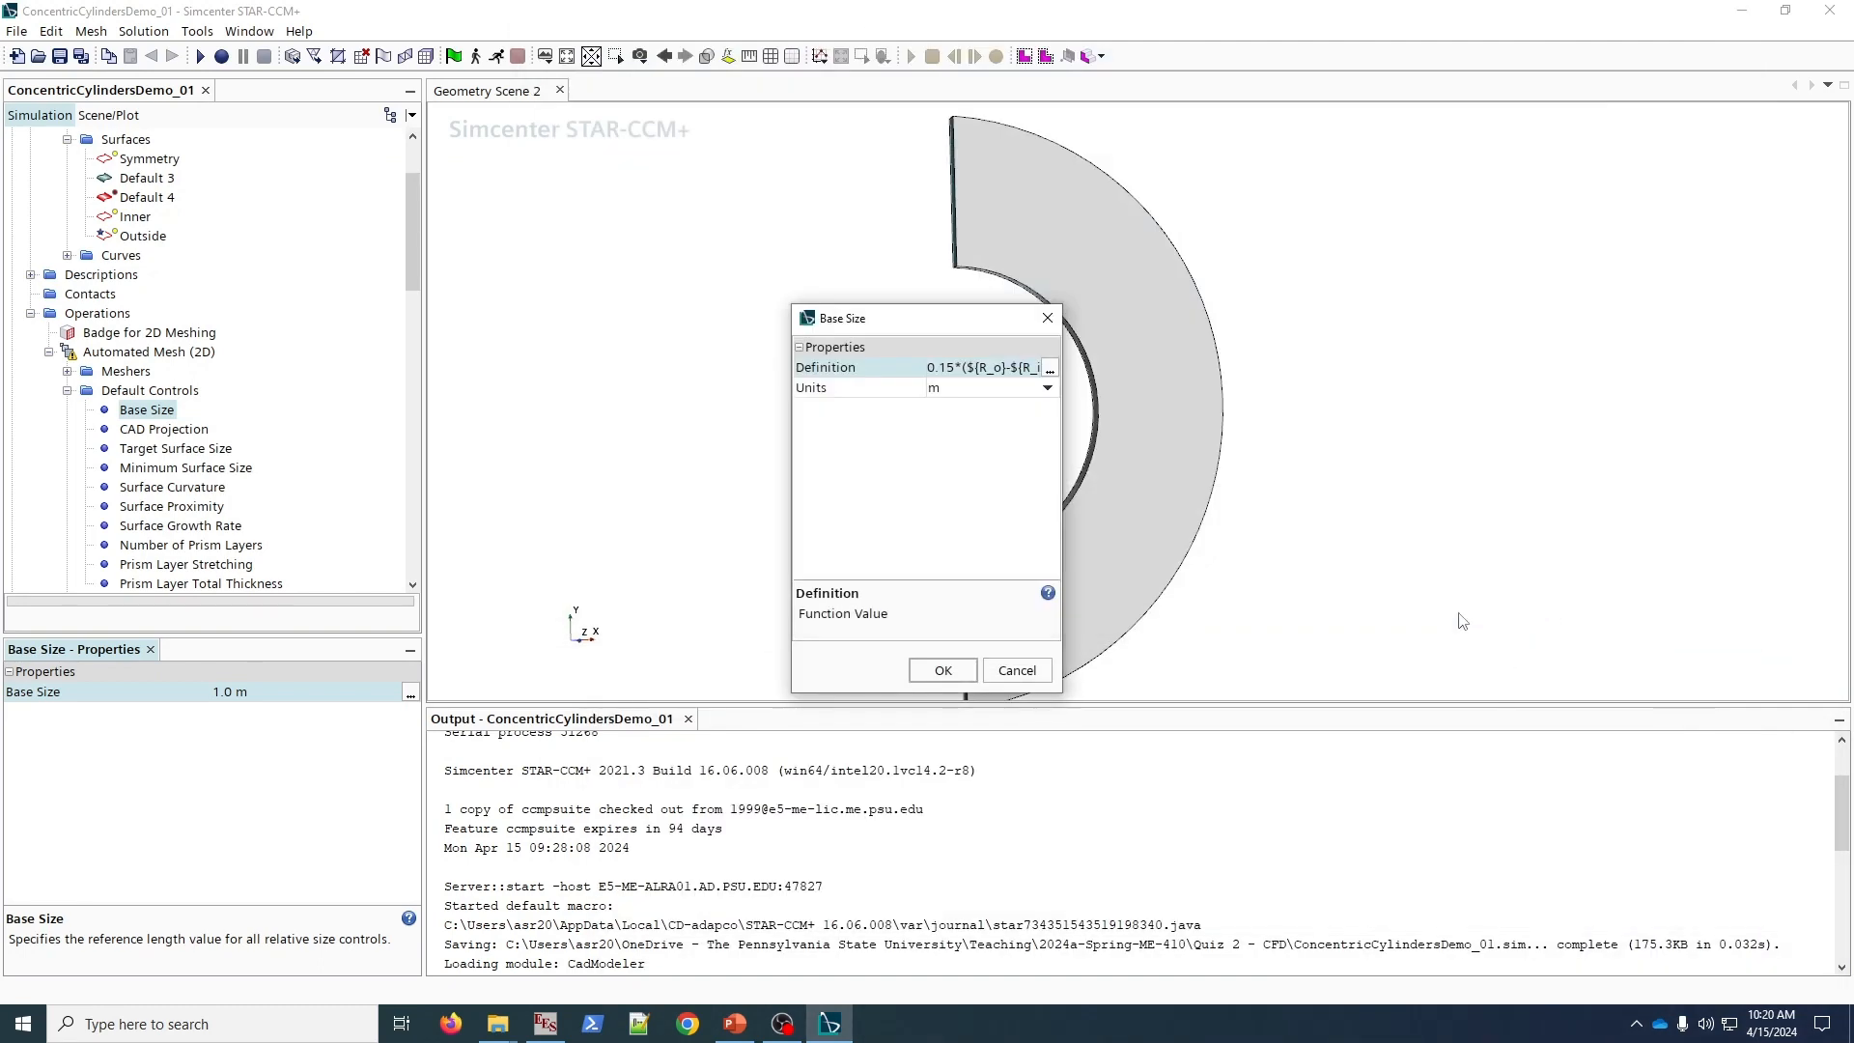
pyautogui.click(938, 672)
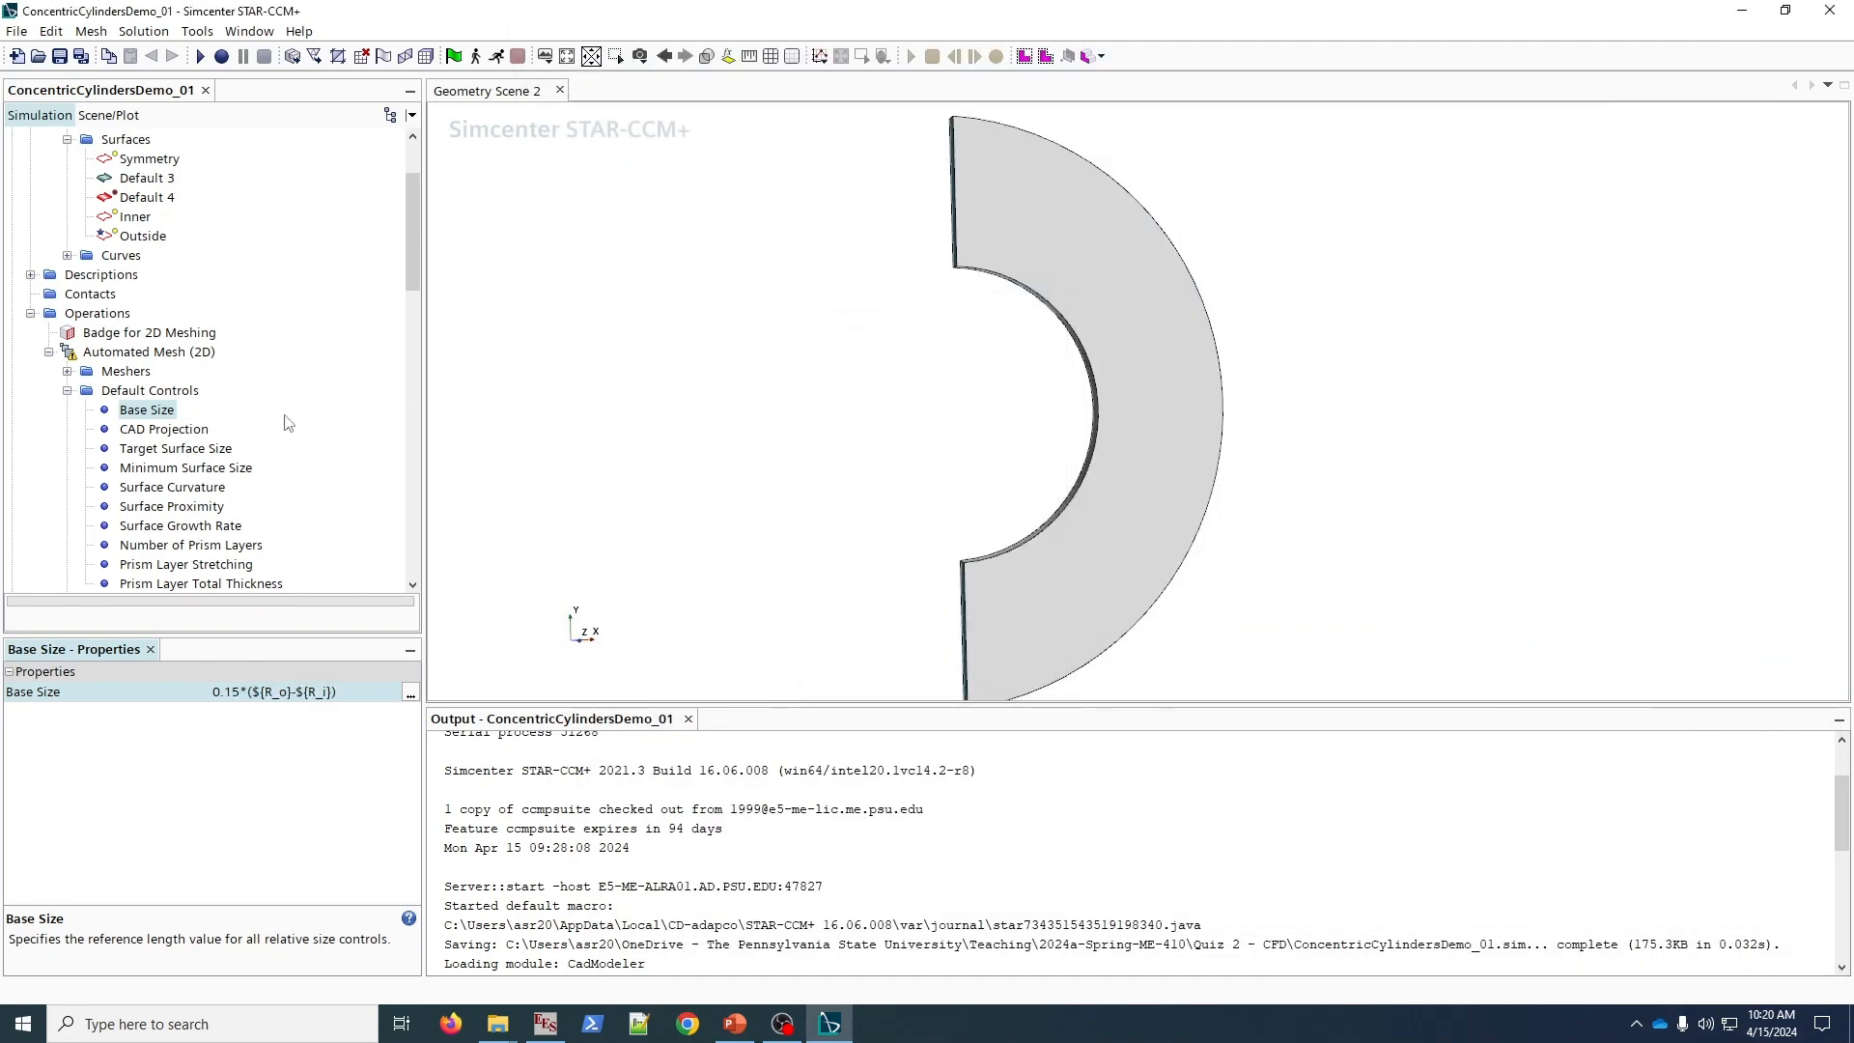
# - Review the default CAD Projection, Target Surface Size, Minimum Surface Size, Surface Curvature and Surface Proximity mesh controls
pyautogui.click(160, 434)
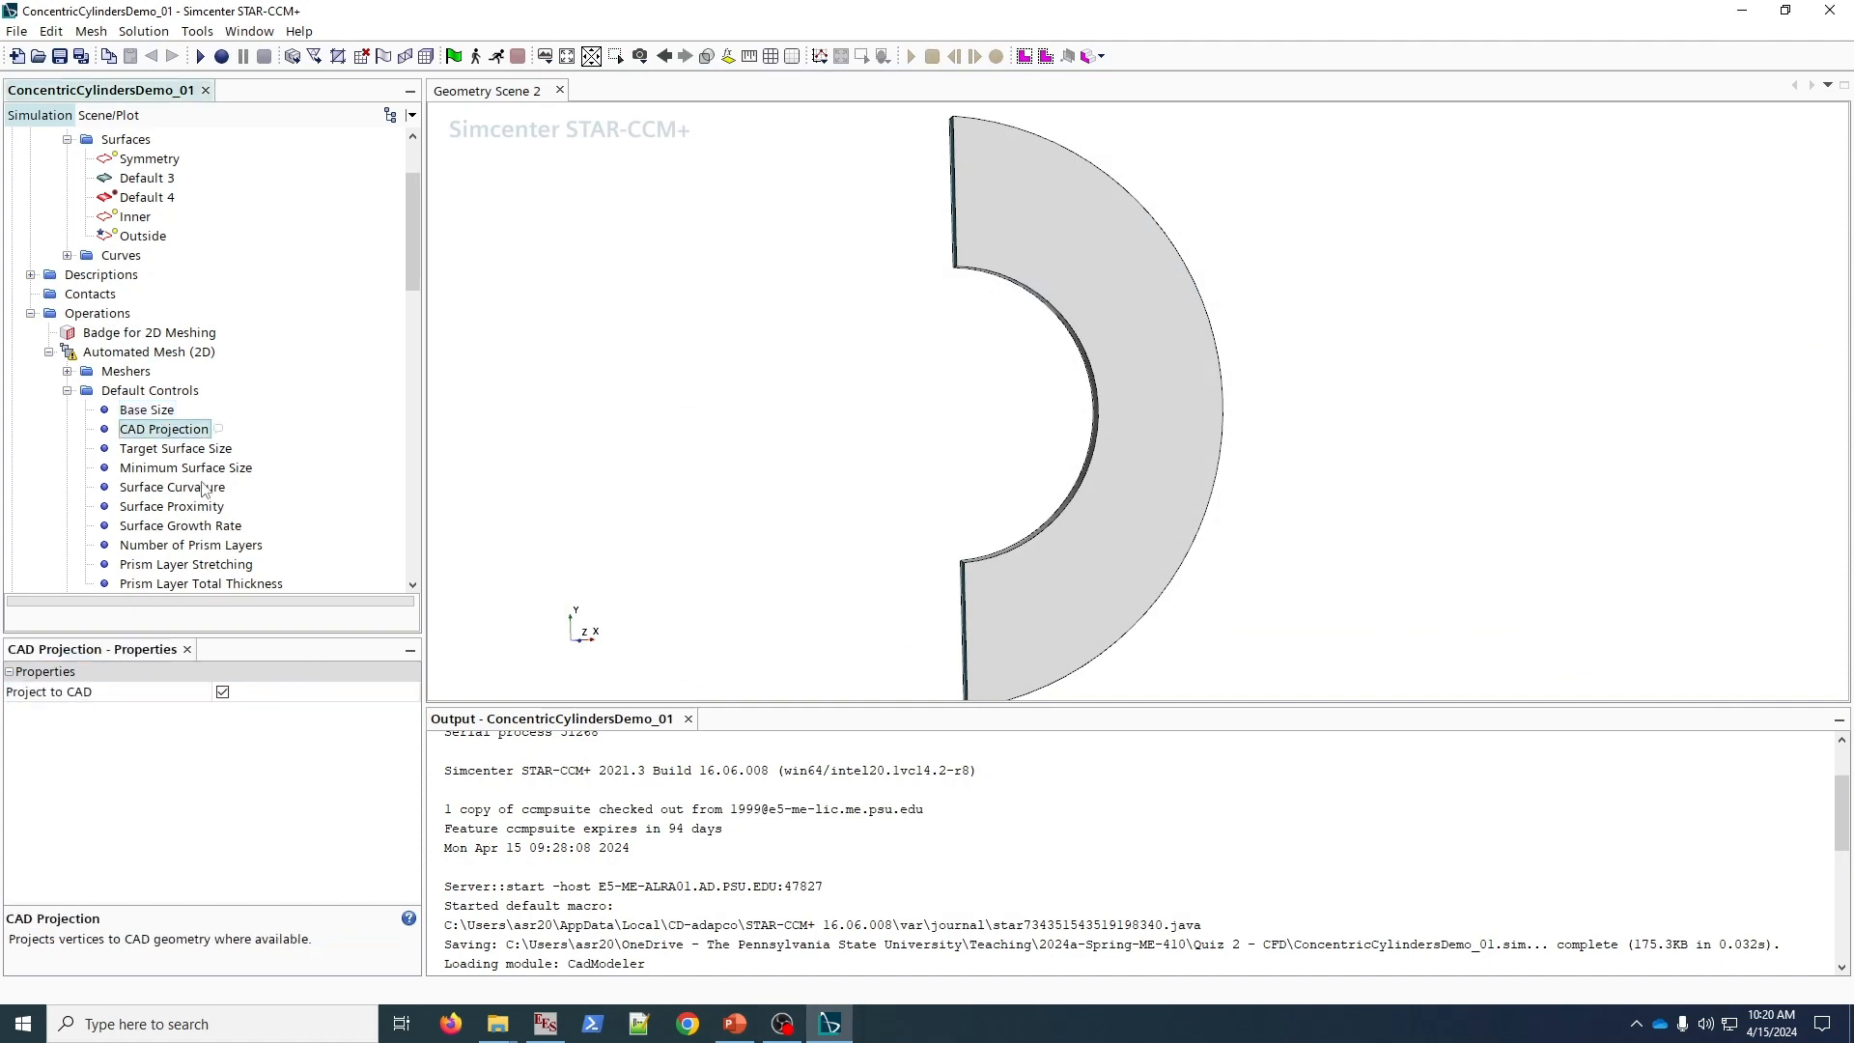
pyautogui.click(208, 452)
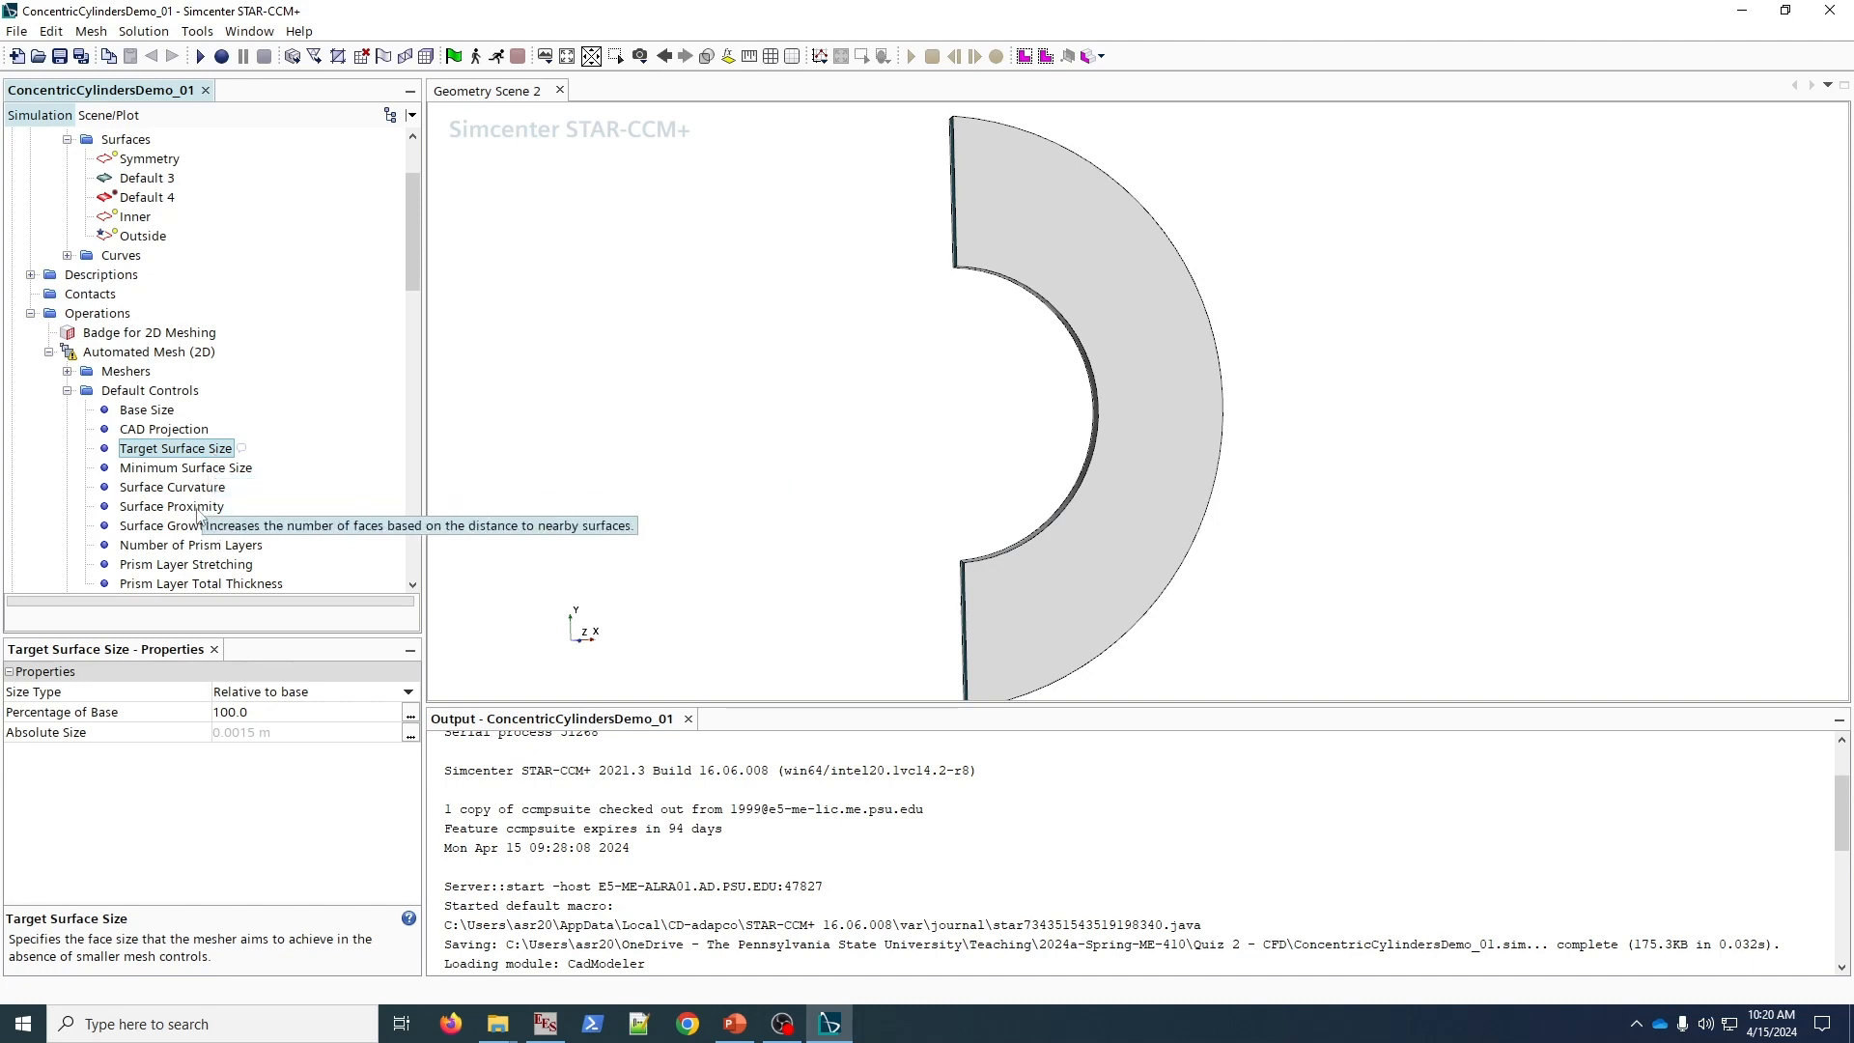
pyautogui.click(212, 469)
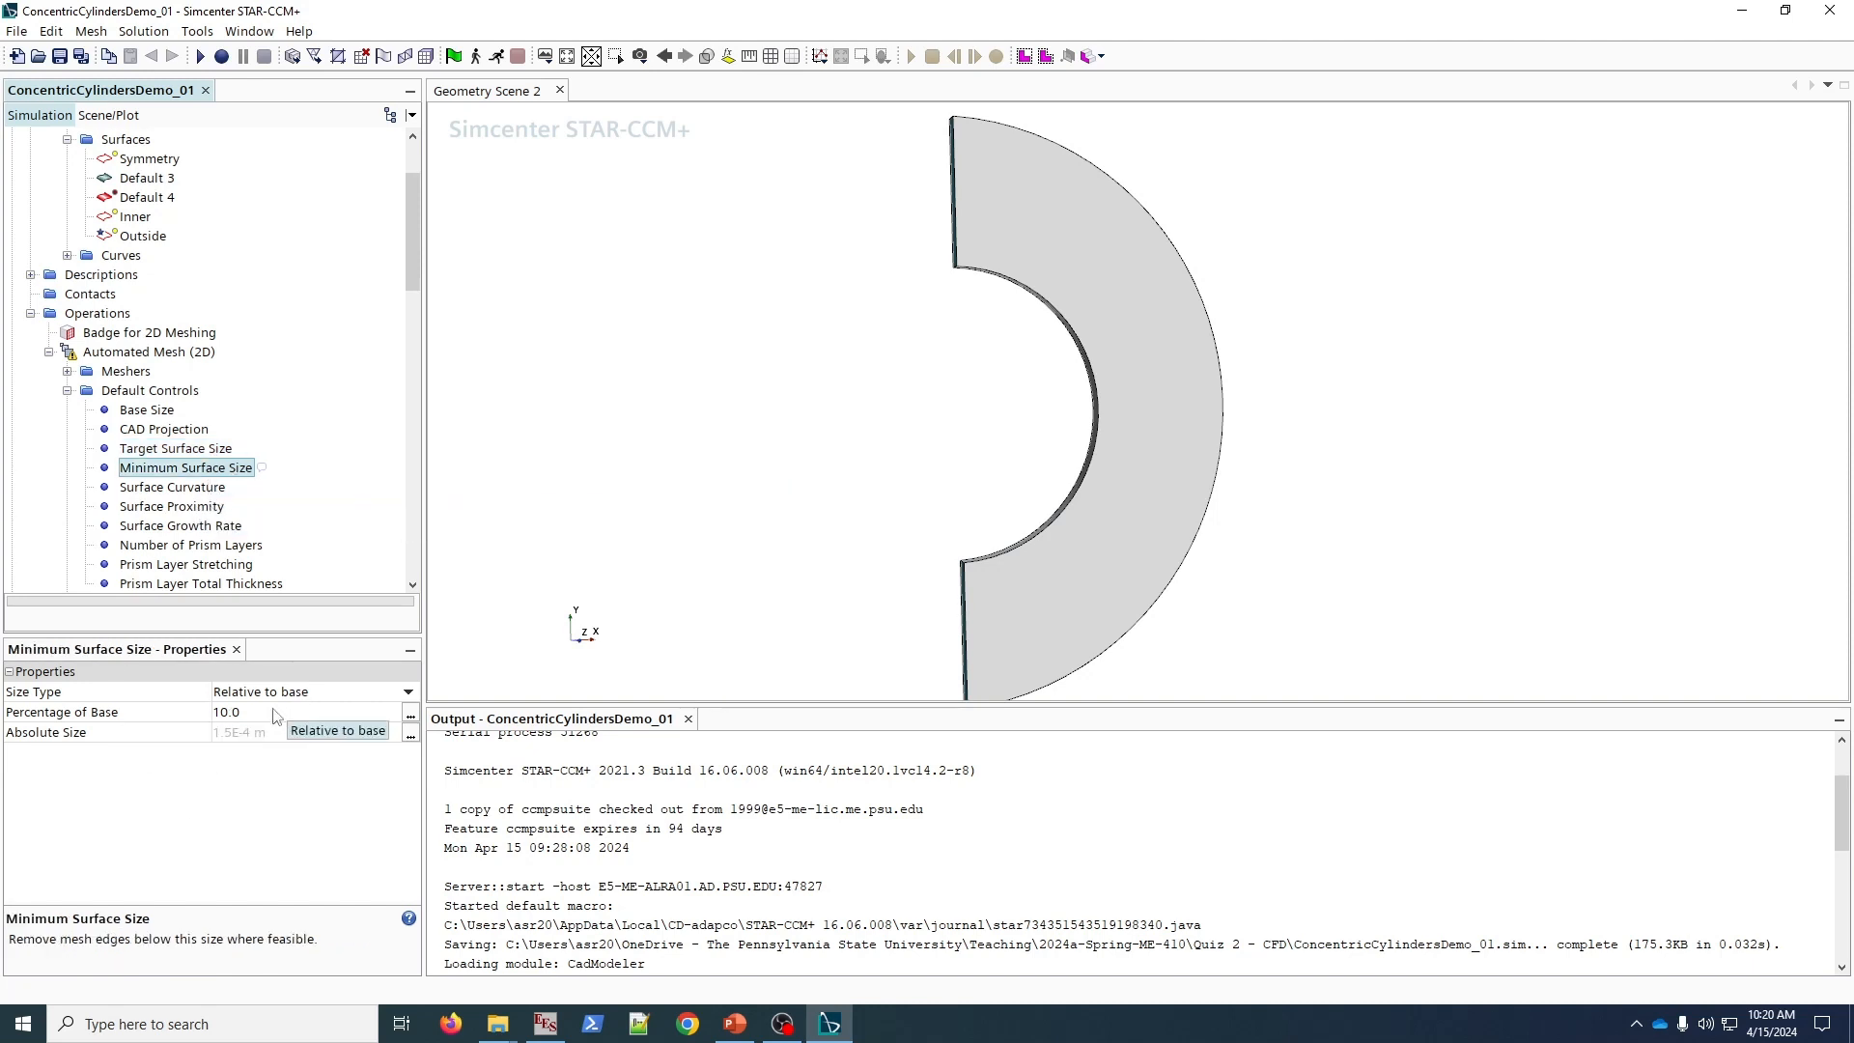
pyautogui.scroll(-1, 216, 541)
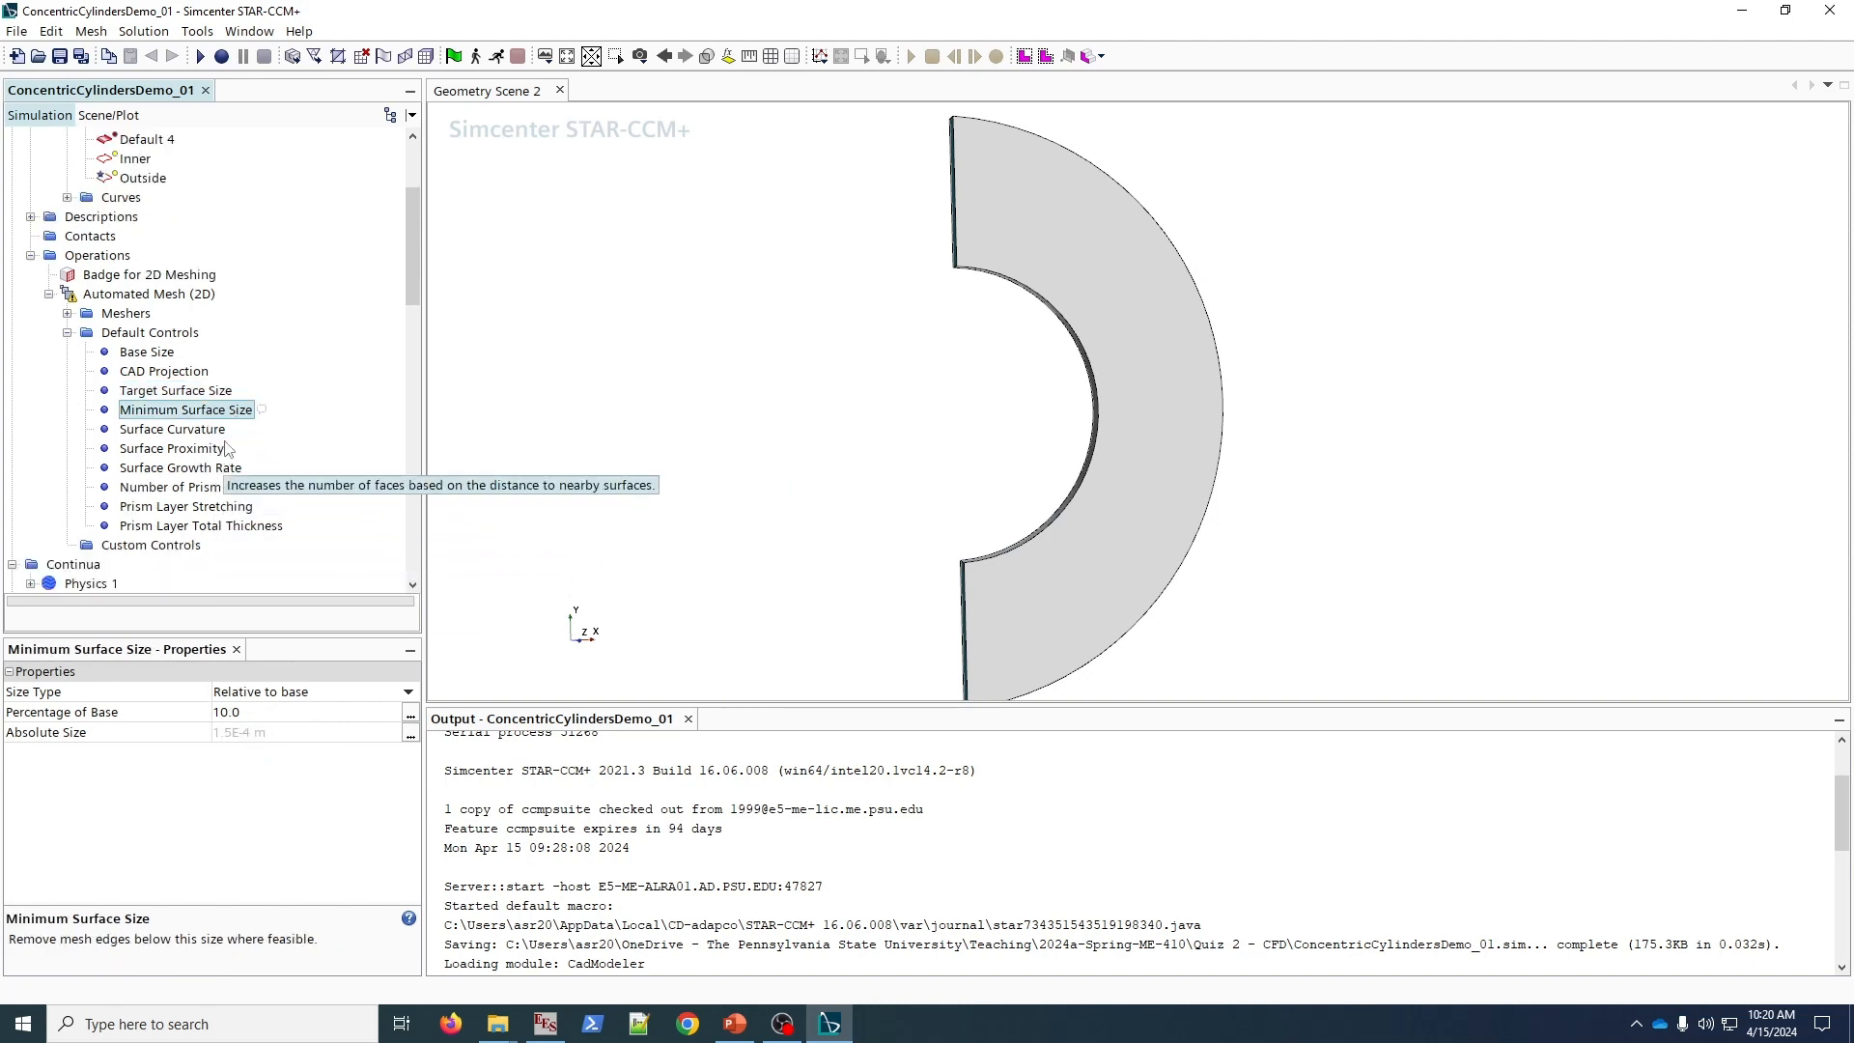
pyautogui.click(193, 430)
pyautogui.press('Down')
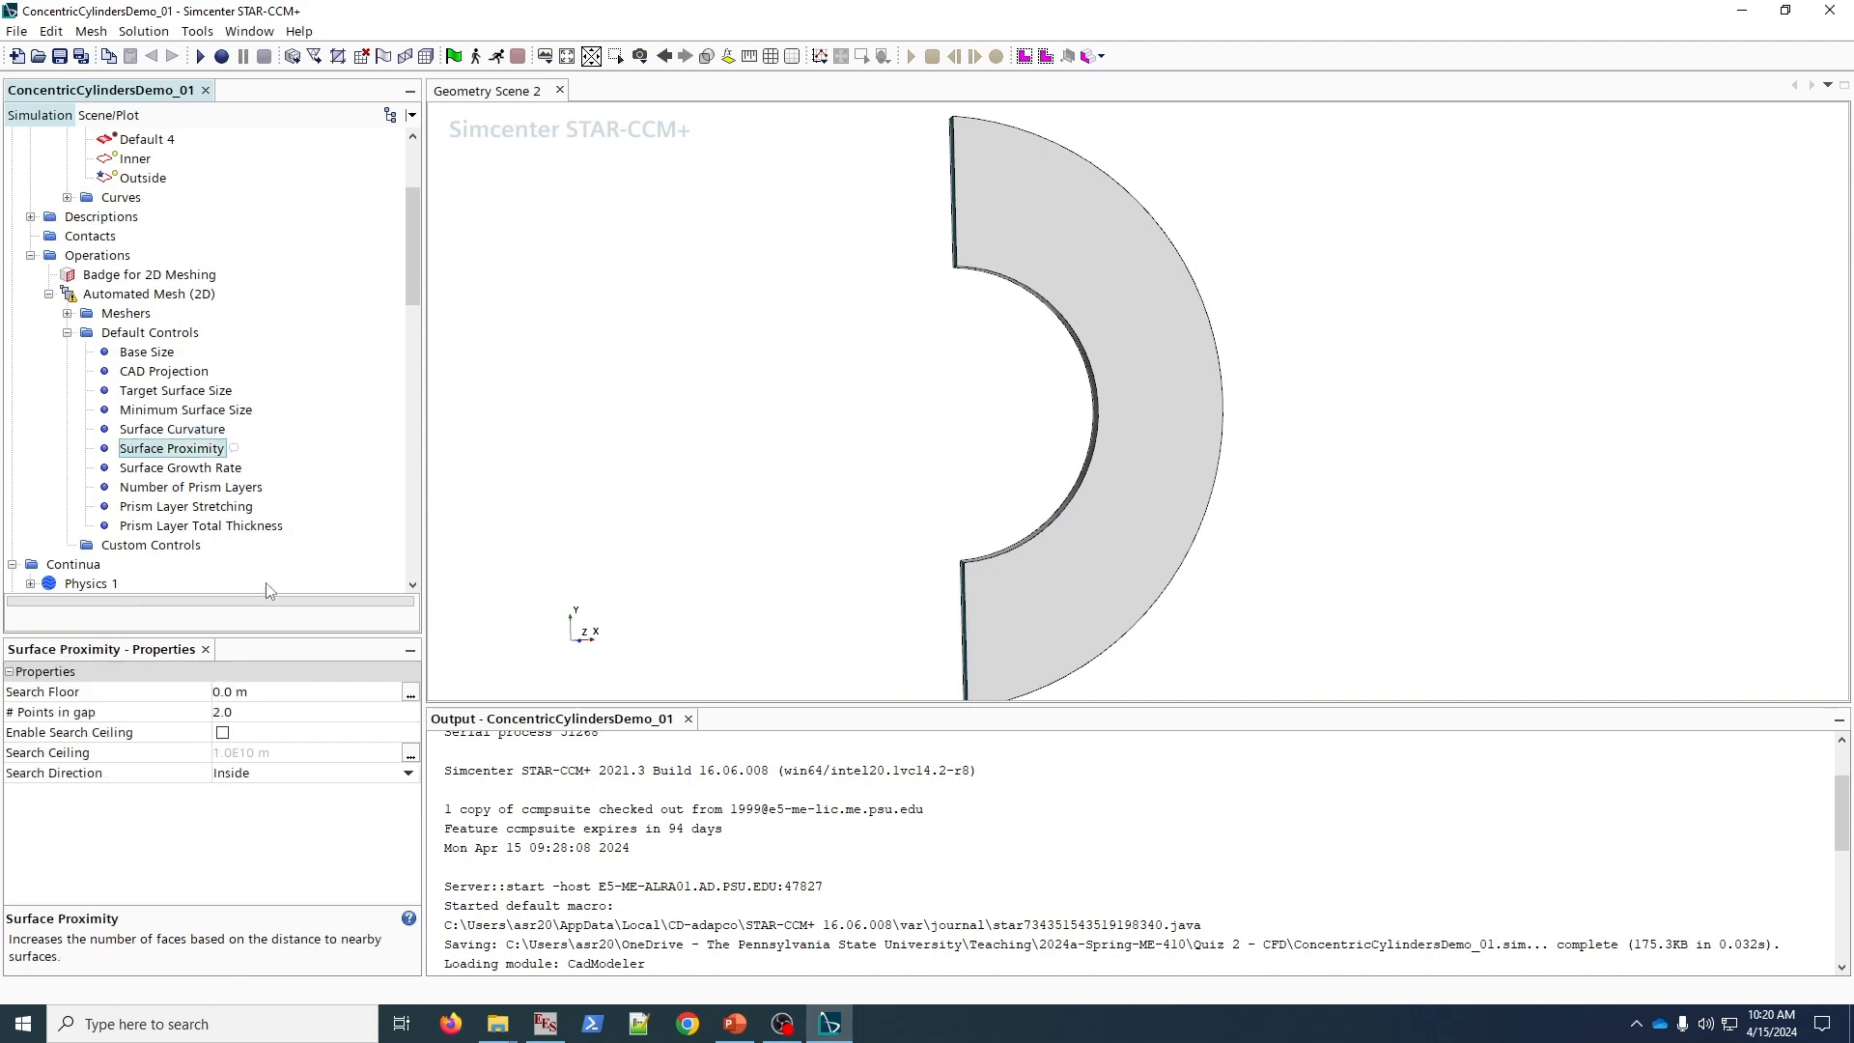
# - Set the default Surface Growth Rate to User Specified with a value of 1.05
pyautogui.press('Down')
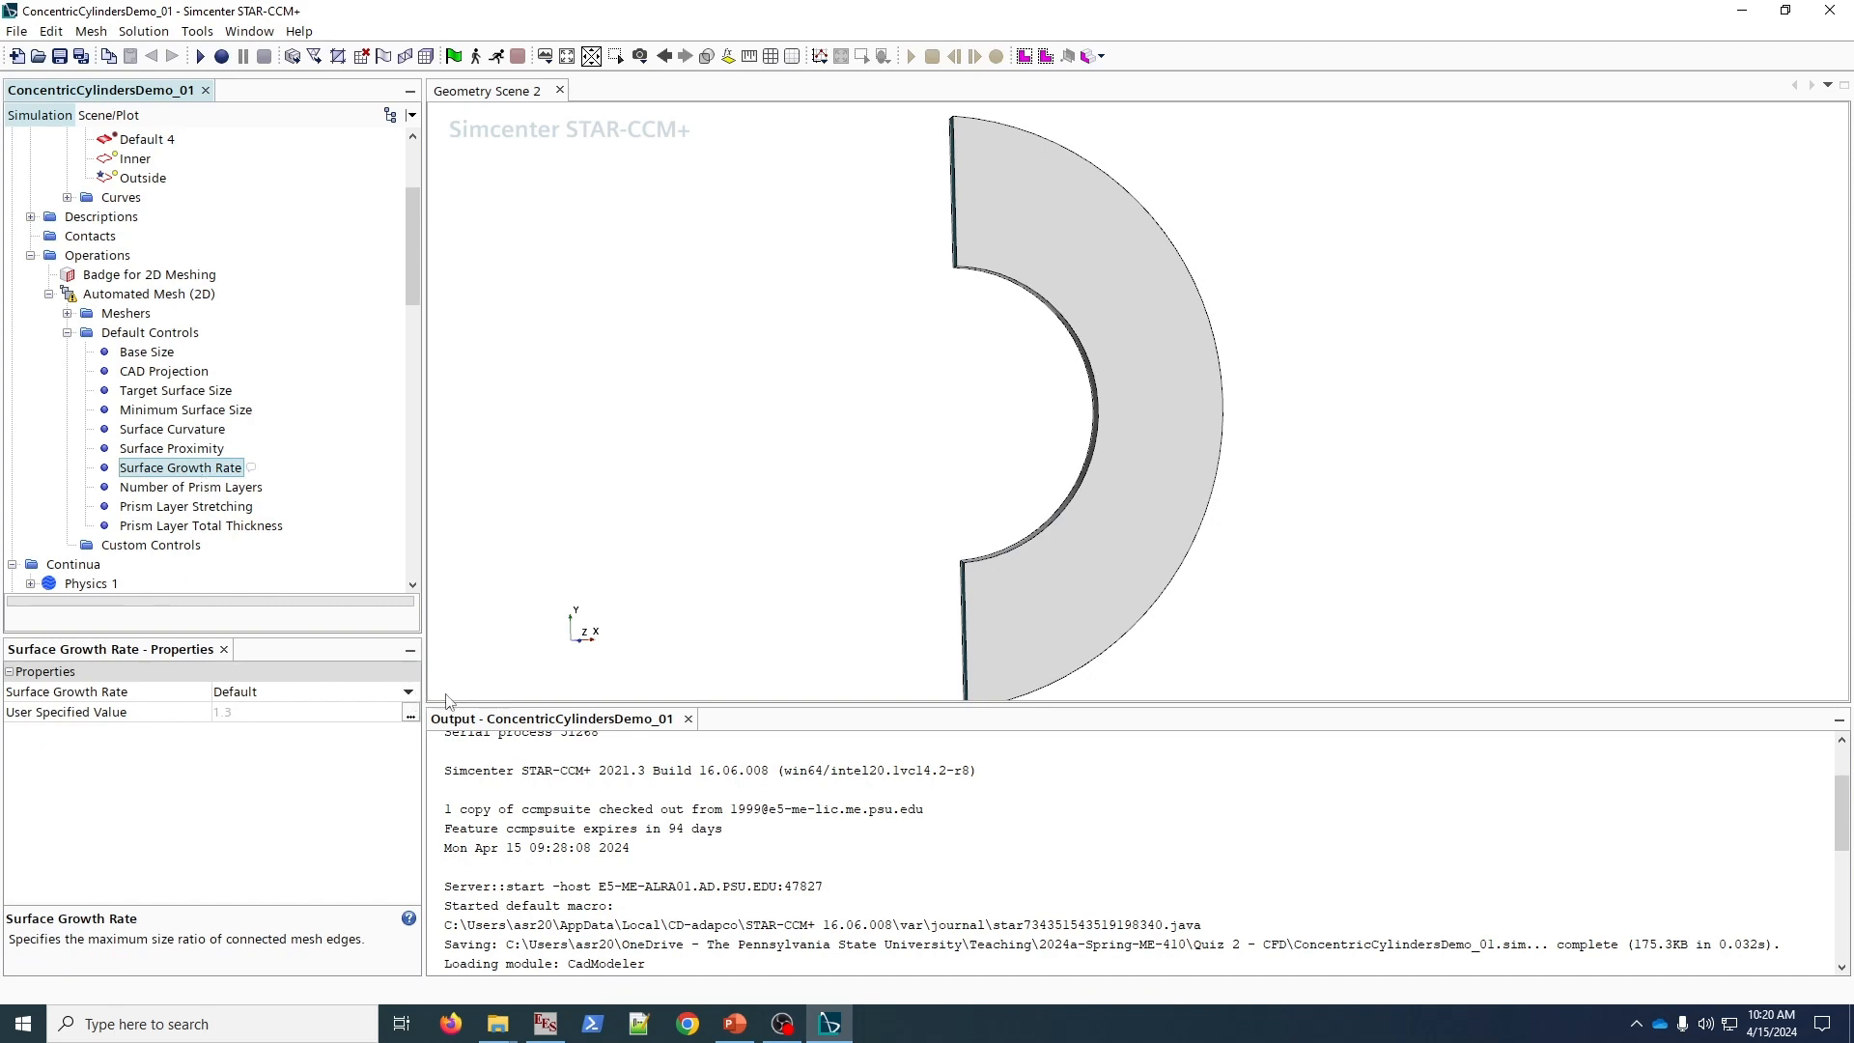
pyautogui.click(408, 692)
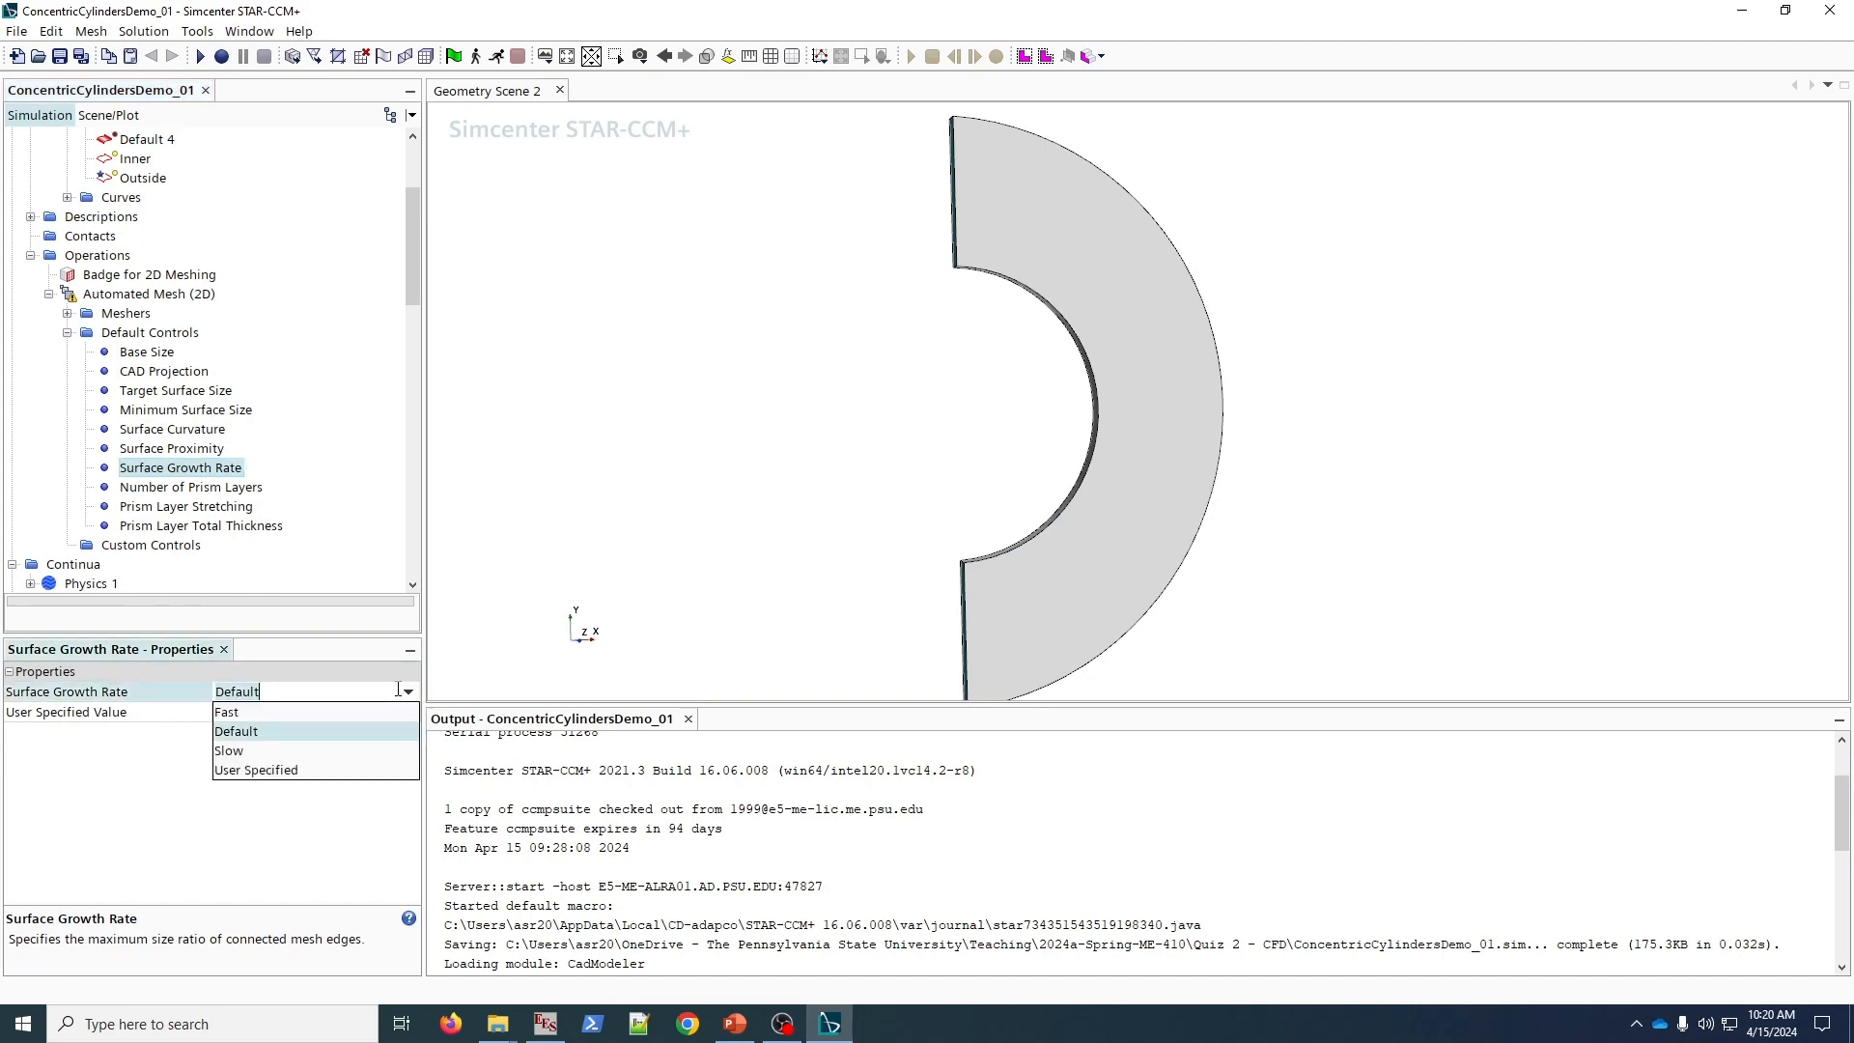
pyautogui.click(310, 769)
pyautogui.click(303, 714)
pyautogui.press('BackSpace')
pyautogui.press('BackSpace')
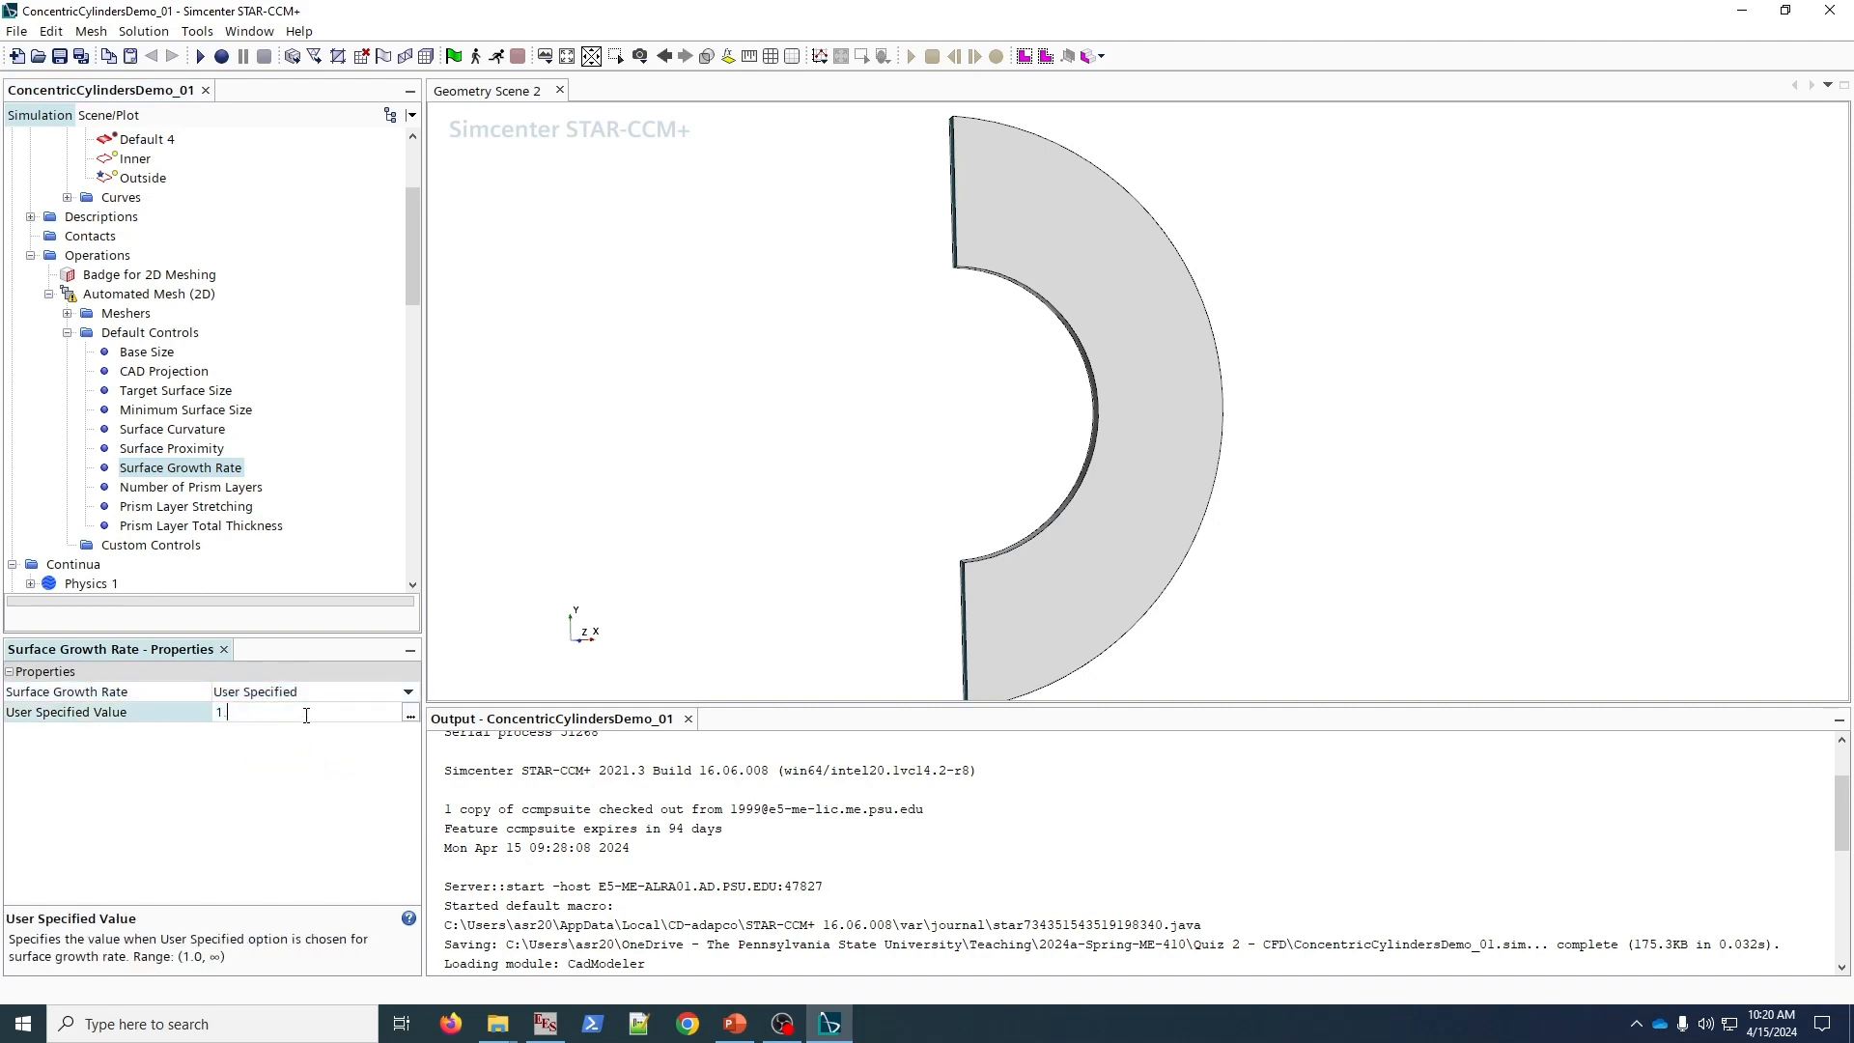
pyautogui.write('.05')
pyautogui.press('Return')
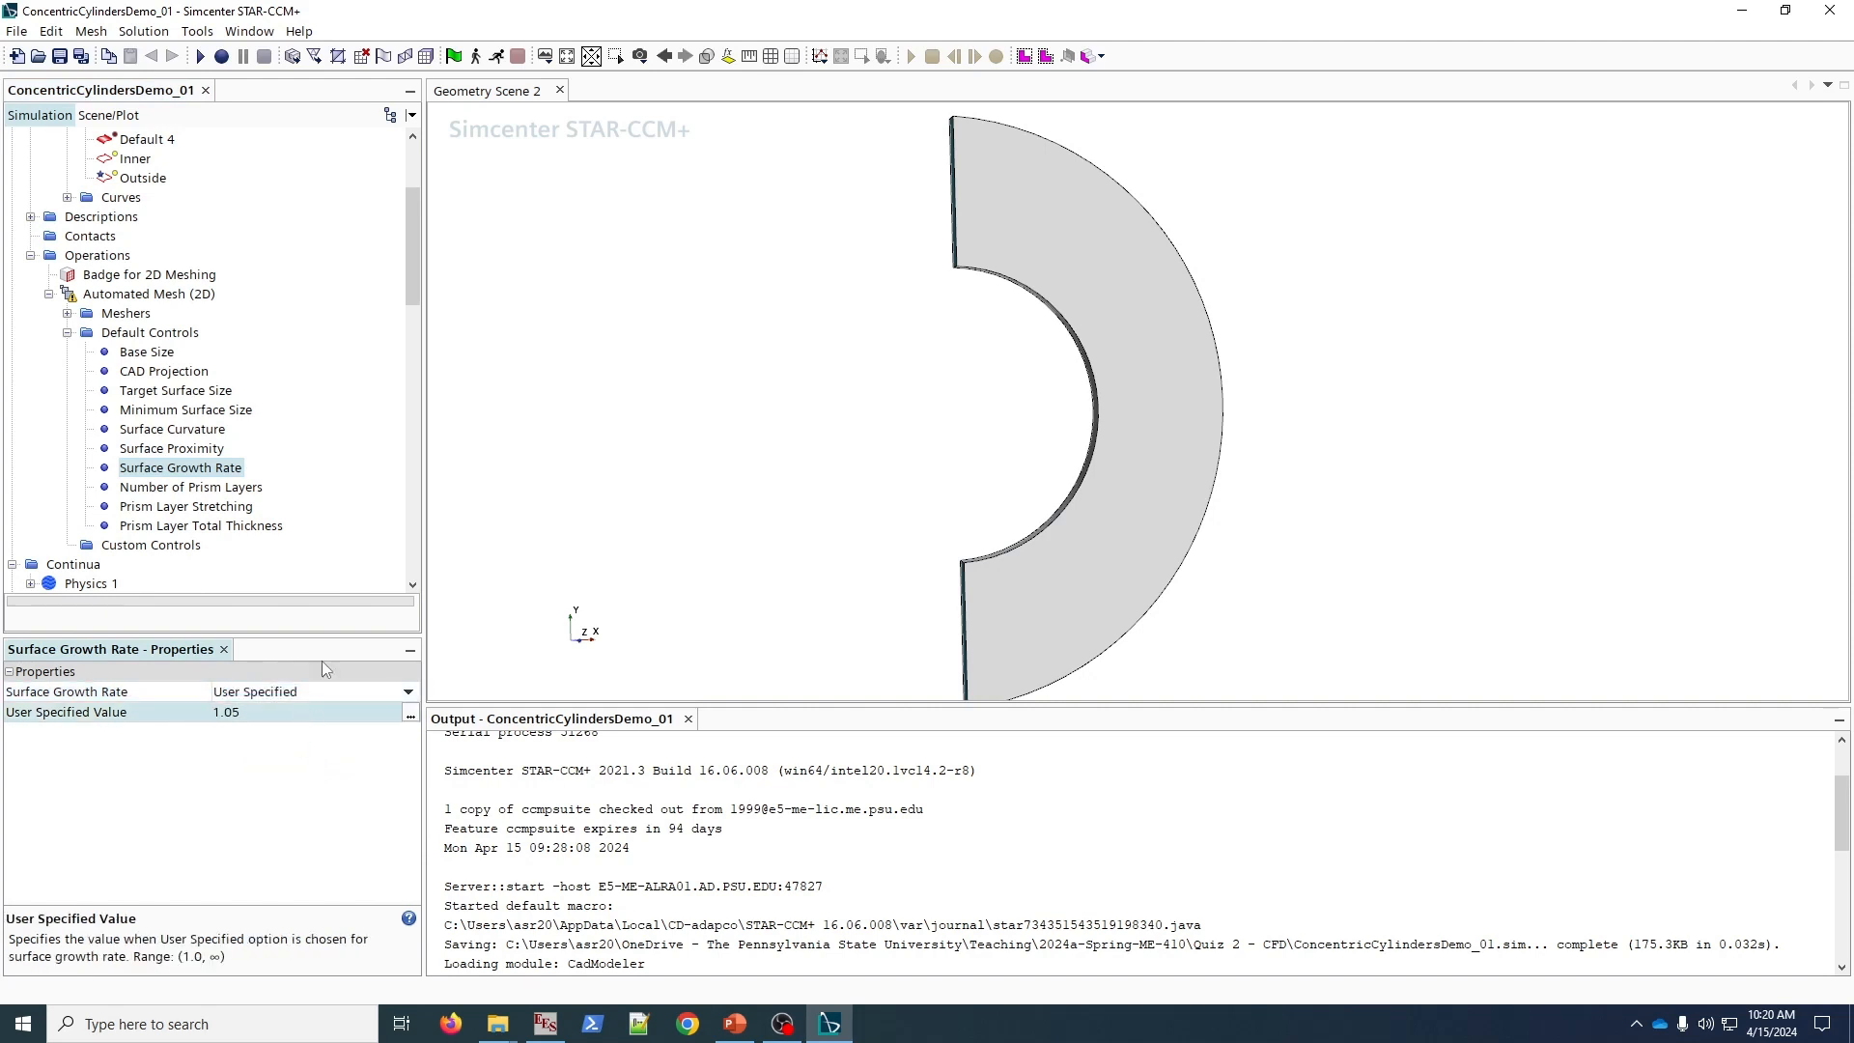
# - Show the properties of the Number of Prism Layers default control
pyautogui.click(196, 490)
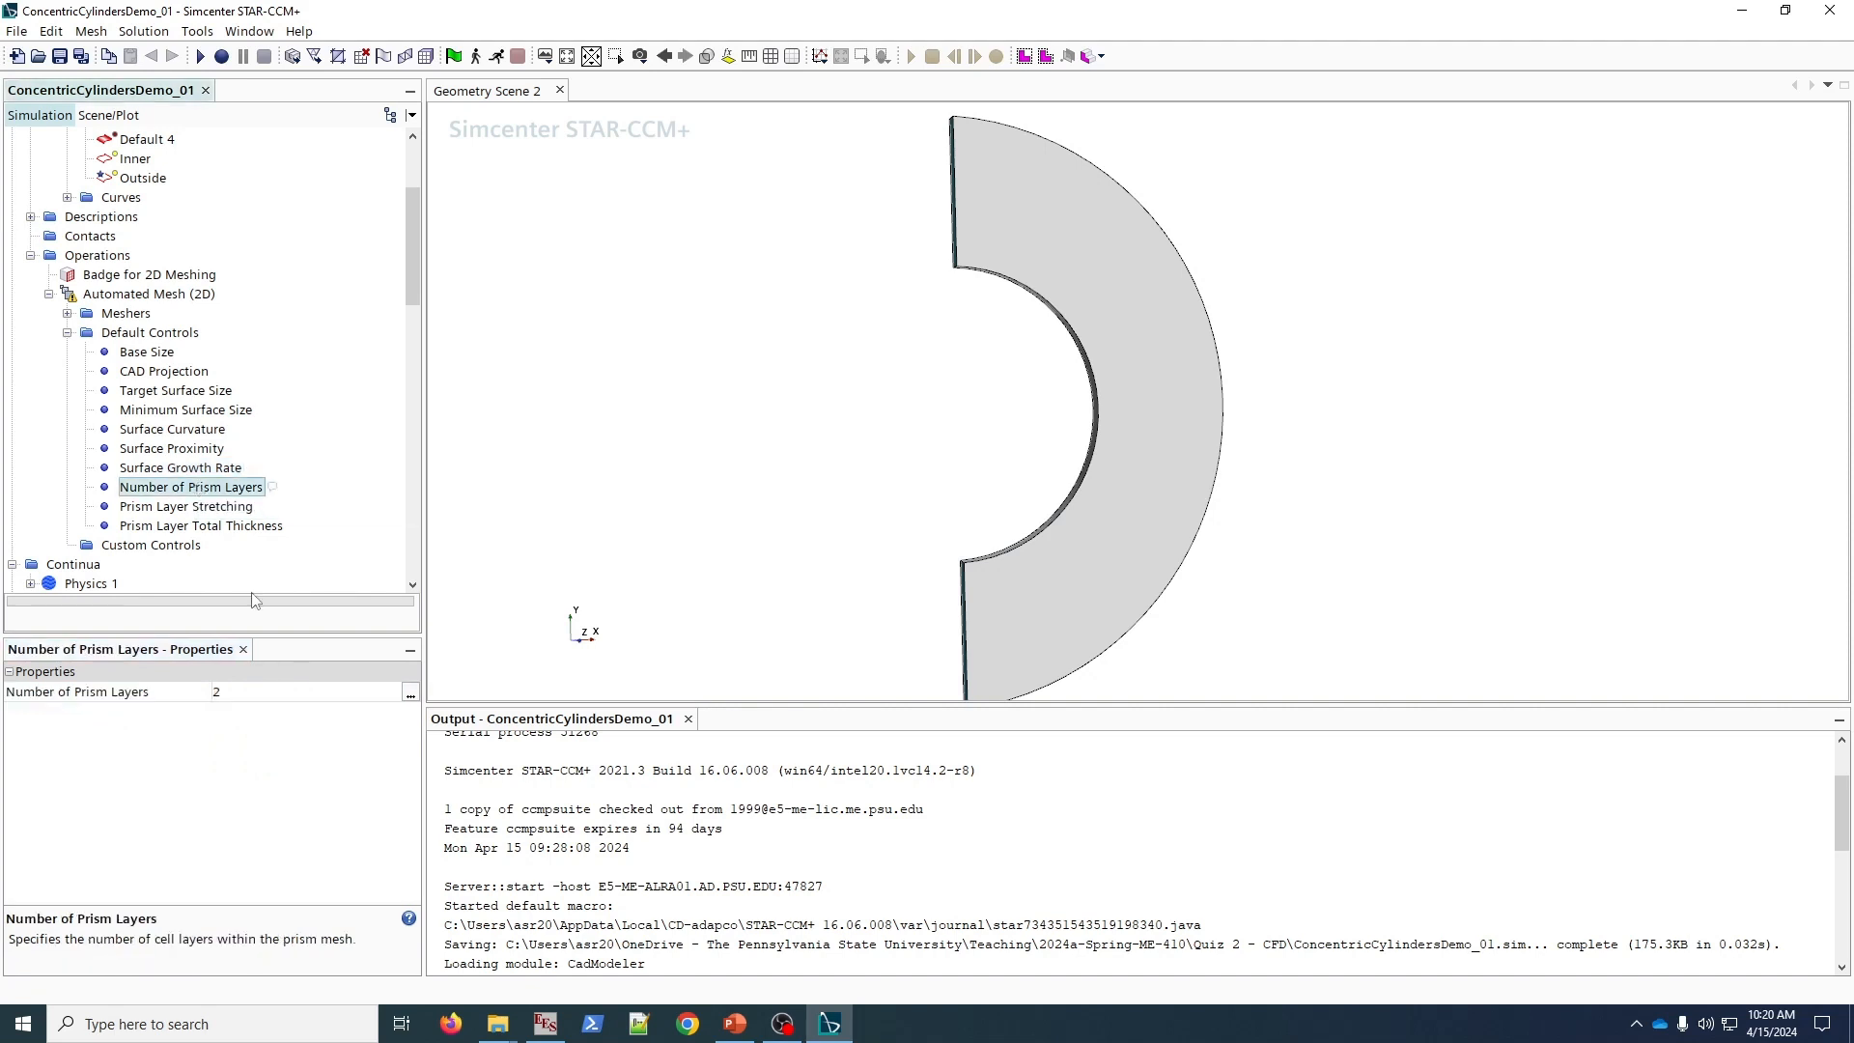
# - Open the Number of Prism Layers and Prism Layer Stretching values in the mesh default controls for editing
pyautogui.click(280, 696)
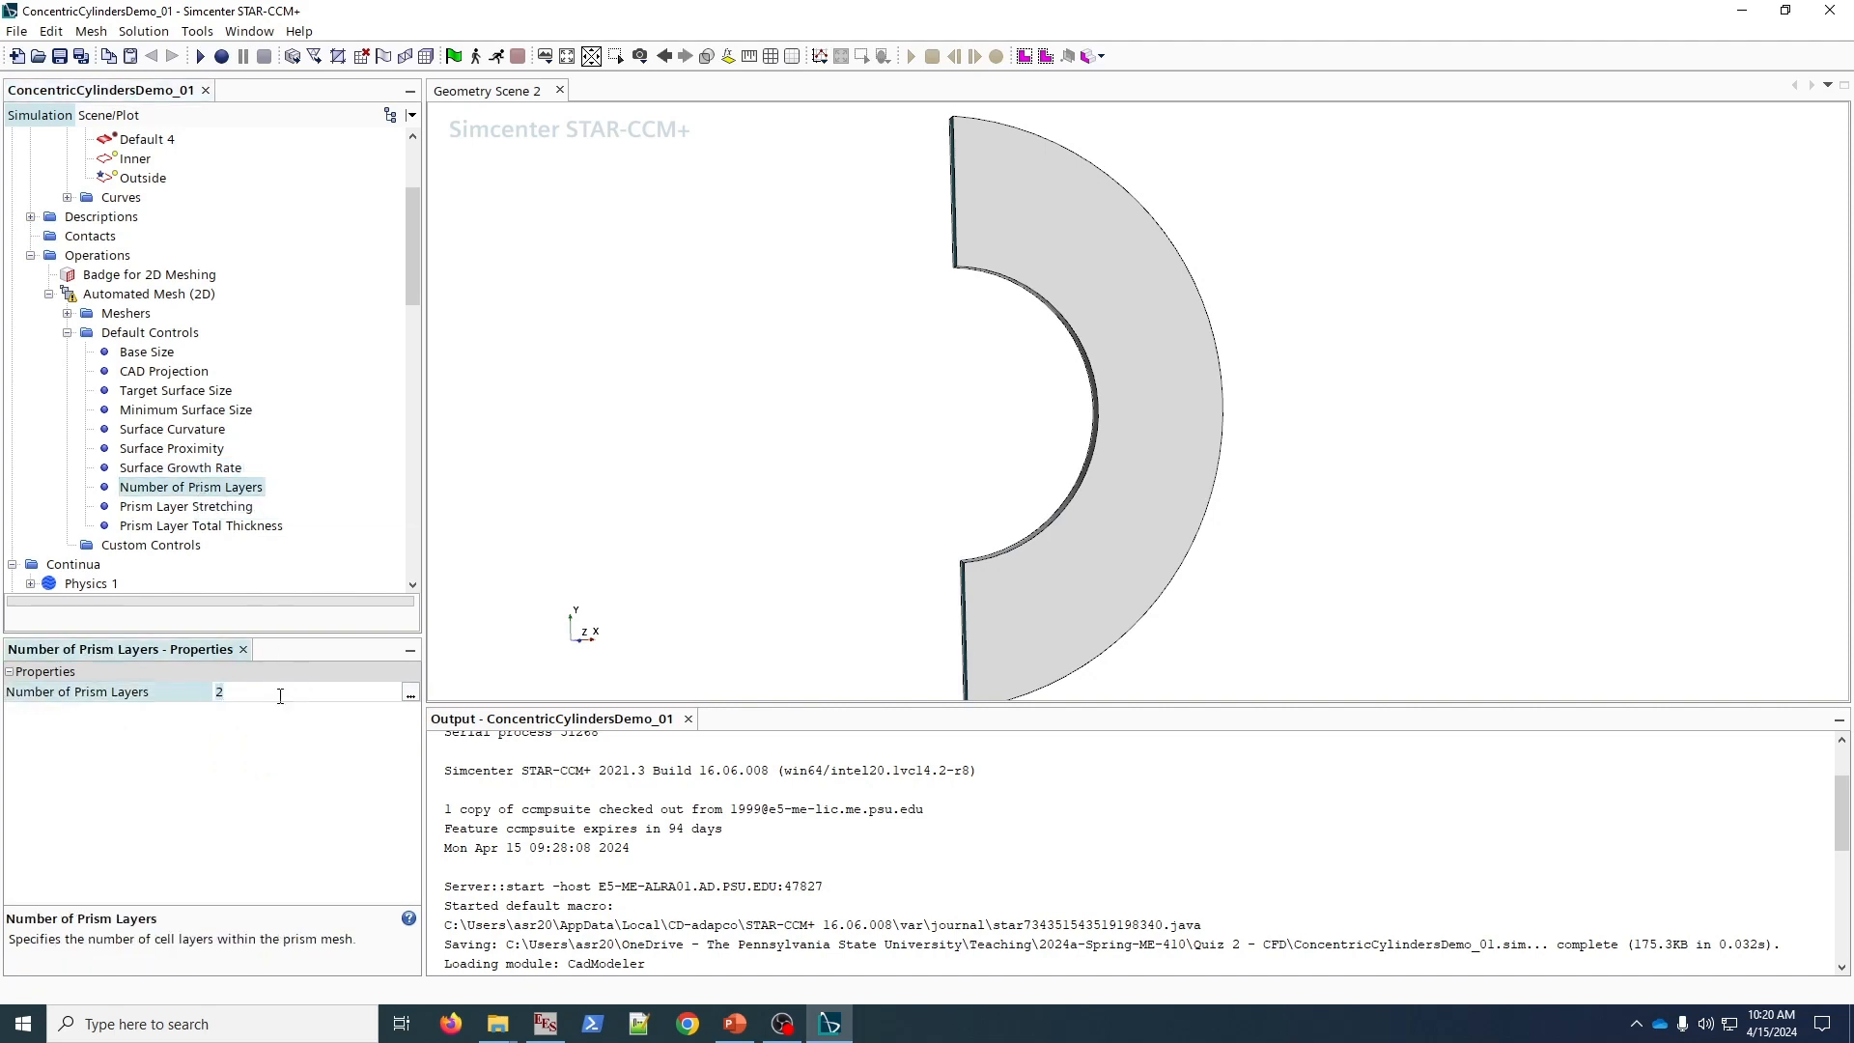
pyautogui.click(222, 507)
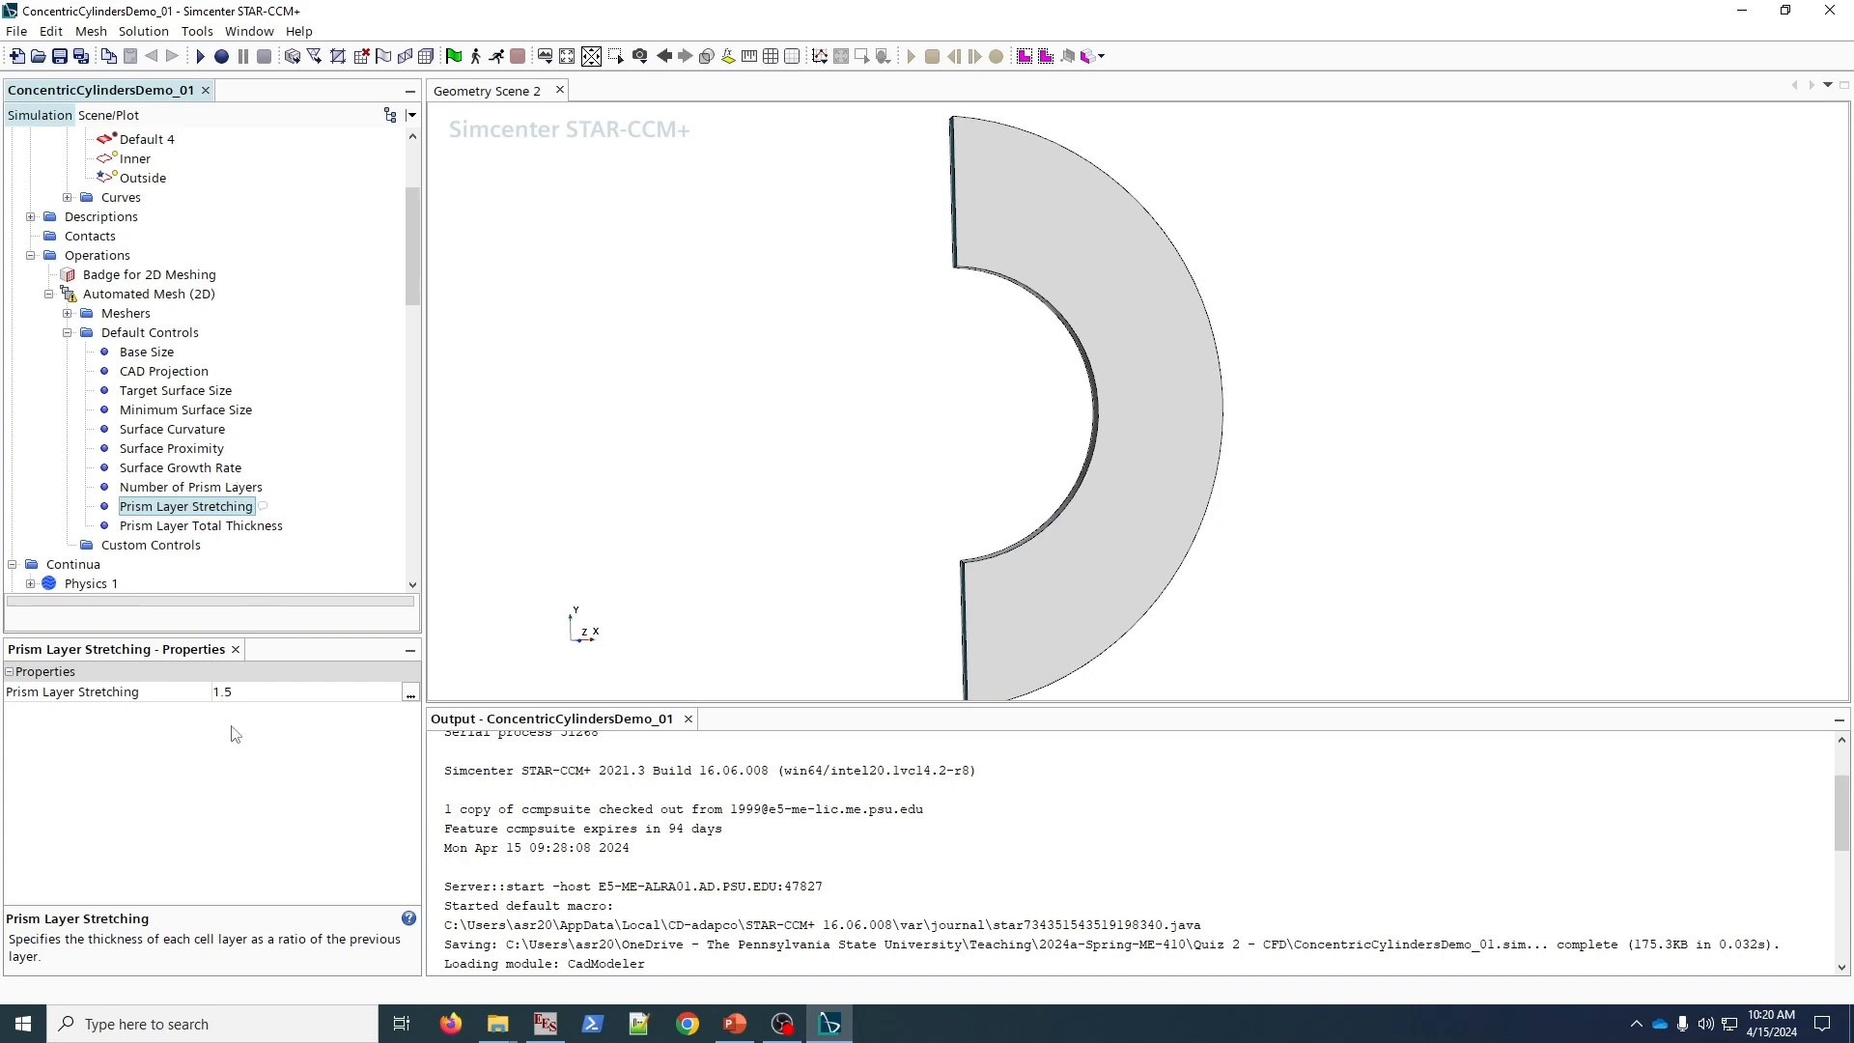
pyautogui.click(241, 695)
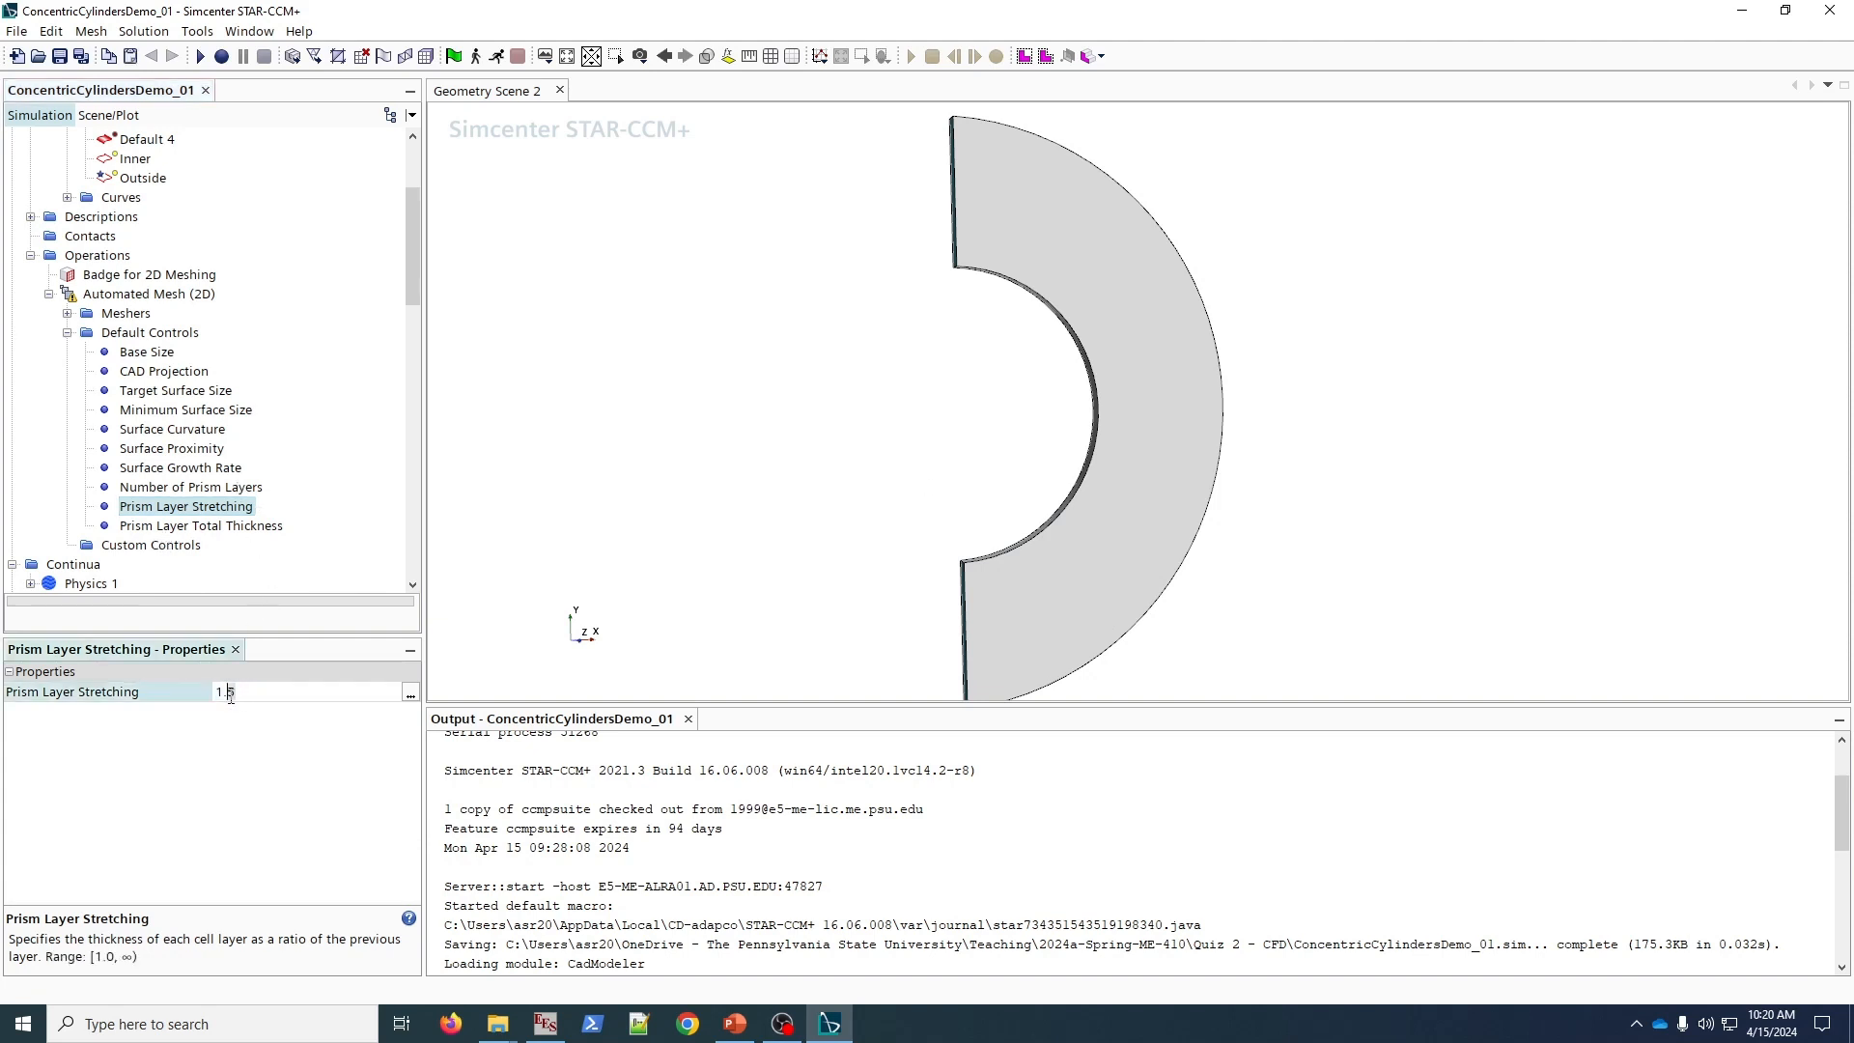
pyautogui.press('Left')
# - Set the size type of the Prism Layer Total Thickness control to Absolute
pyautogui.click(210, 527)
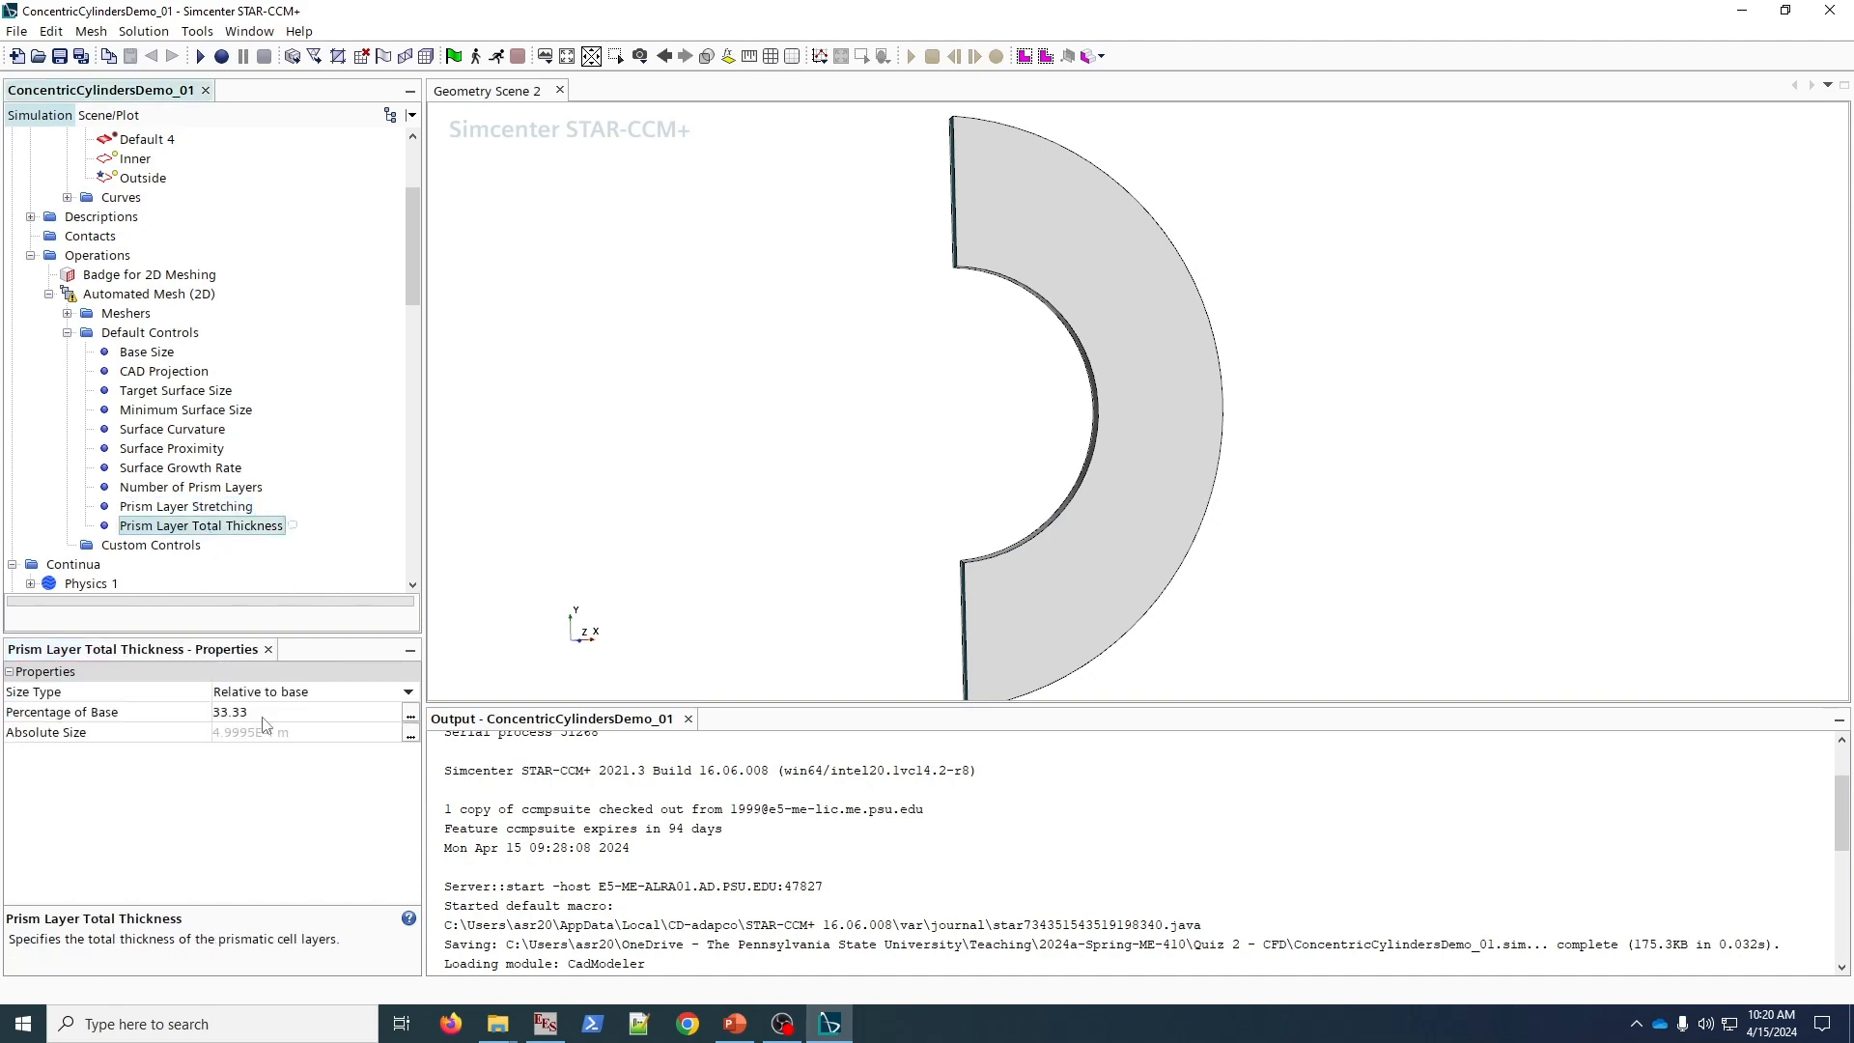
pyautogui.click(408, 692)
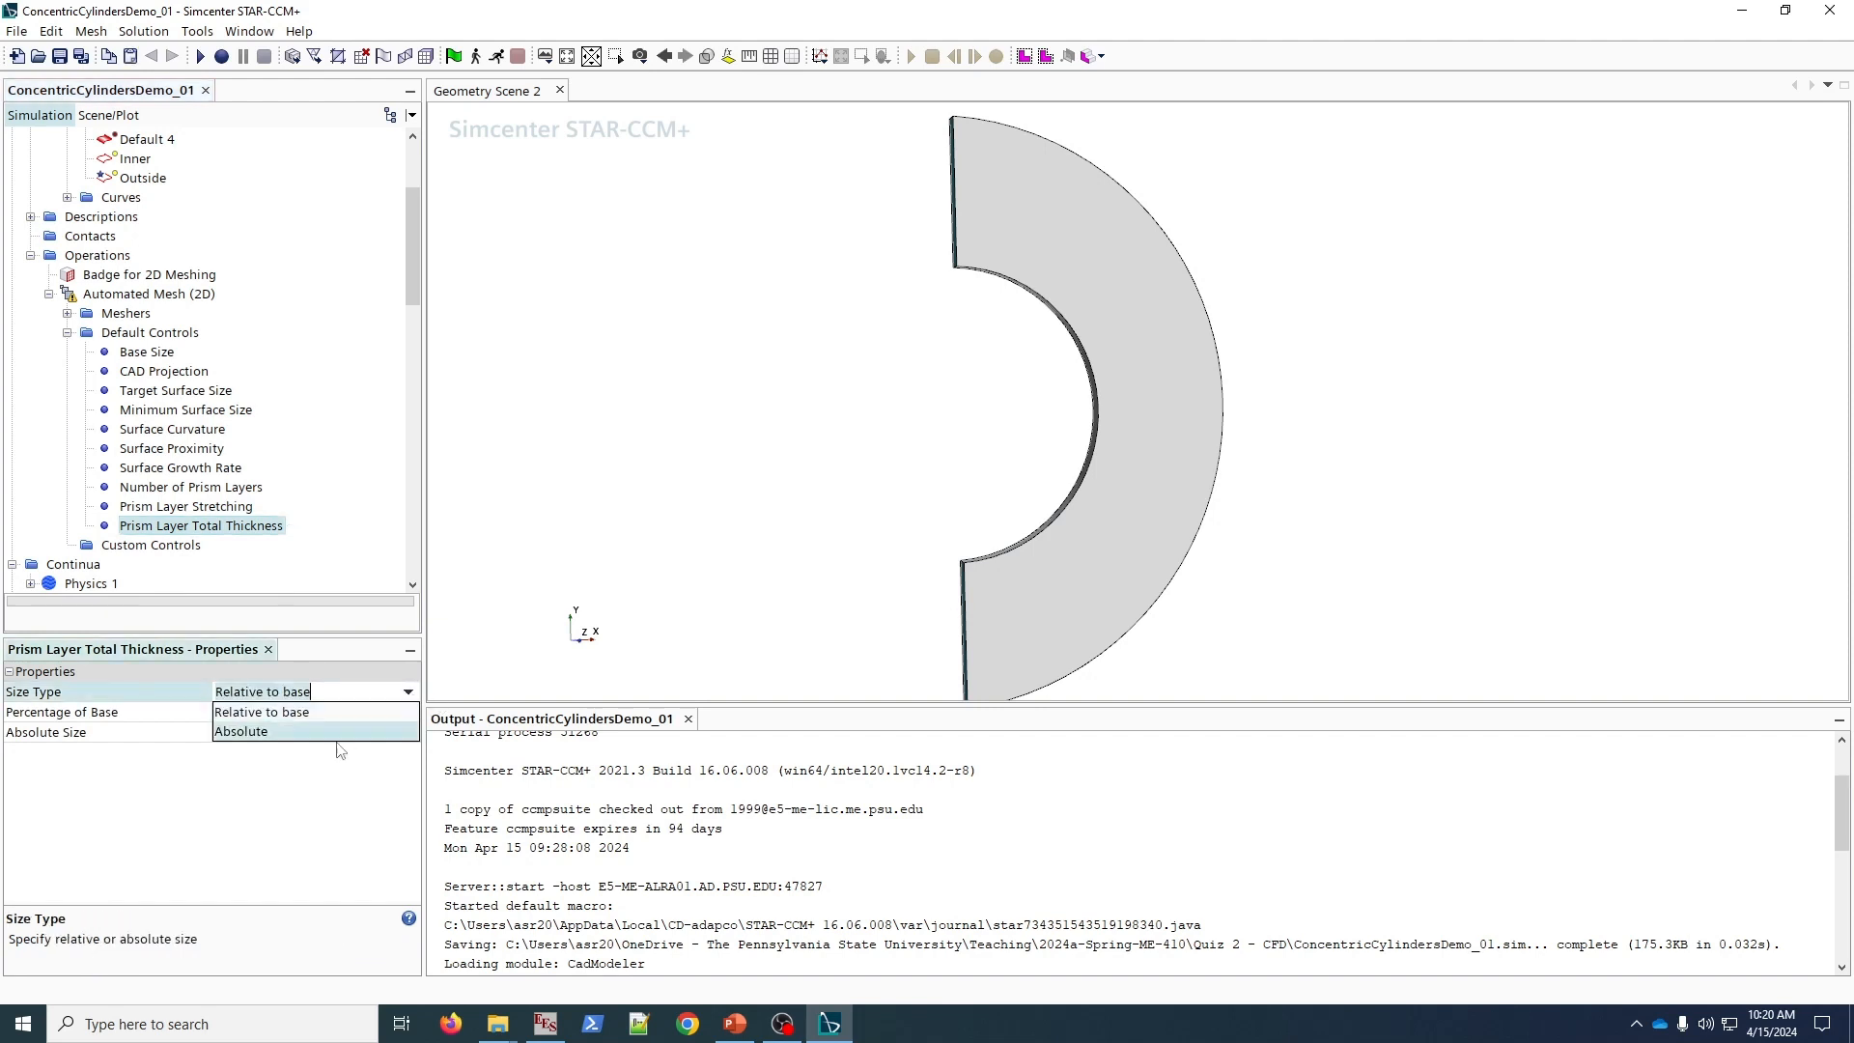
pyautogui.click(318, 733)
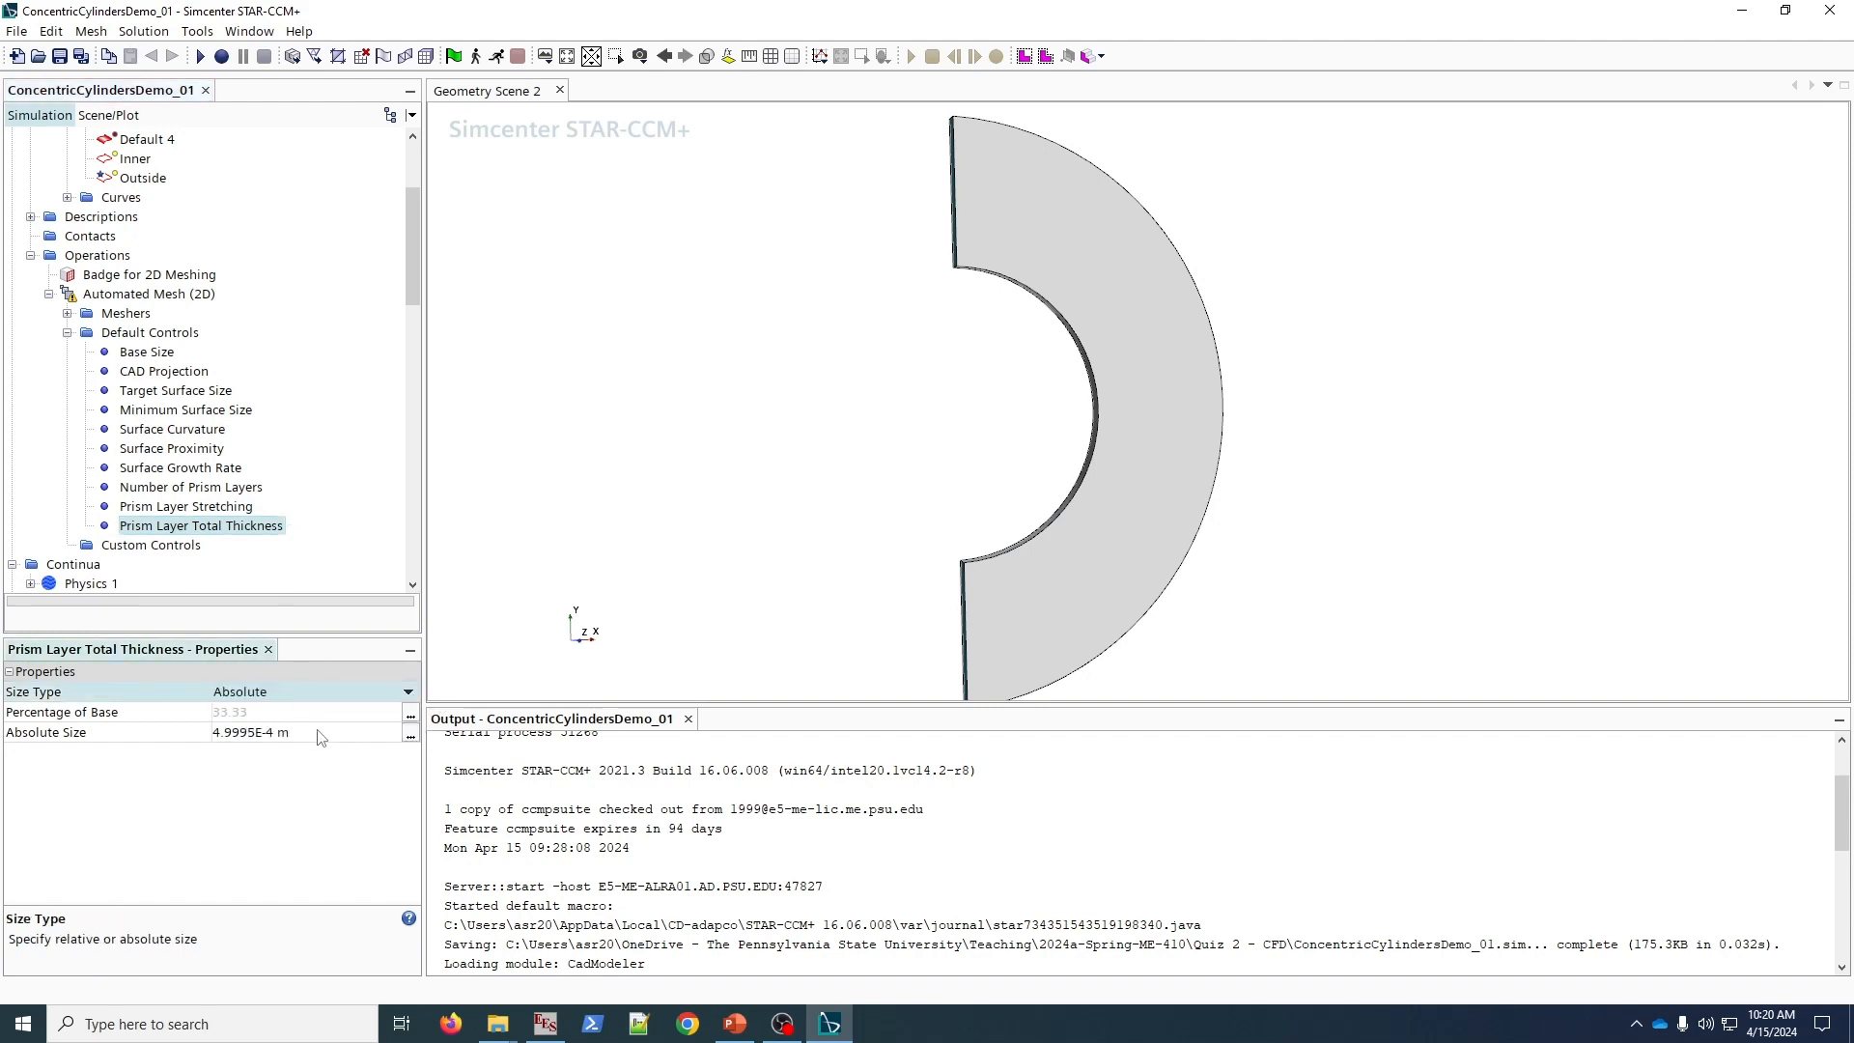
# - Replace the absolute size definition of the prism layer thickness with the radius difference (${R_o}-${R_i})
pyautogui.click(379, 734)
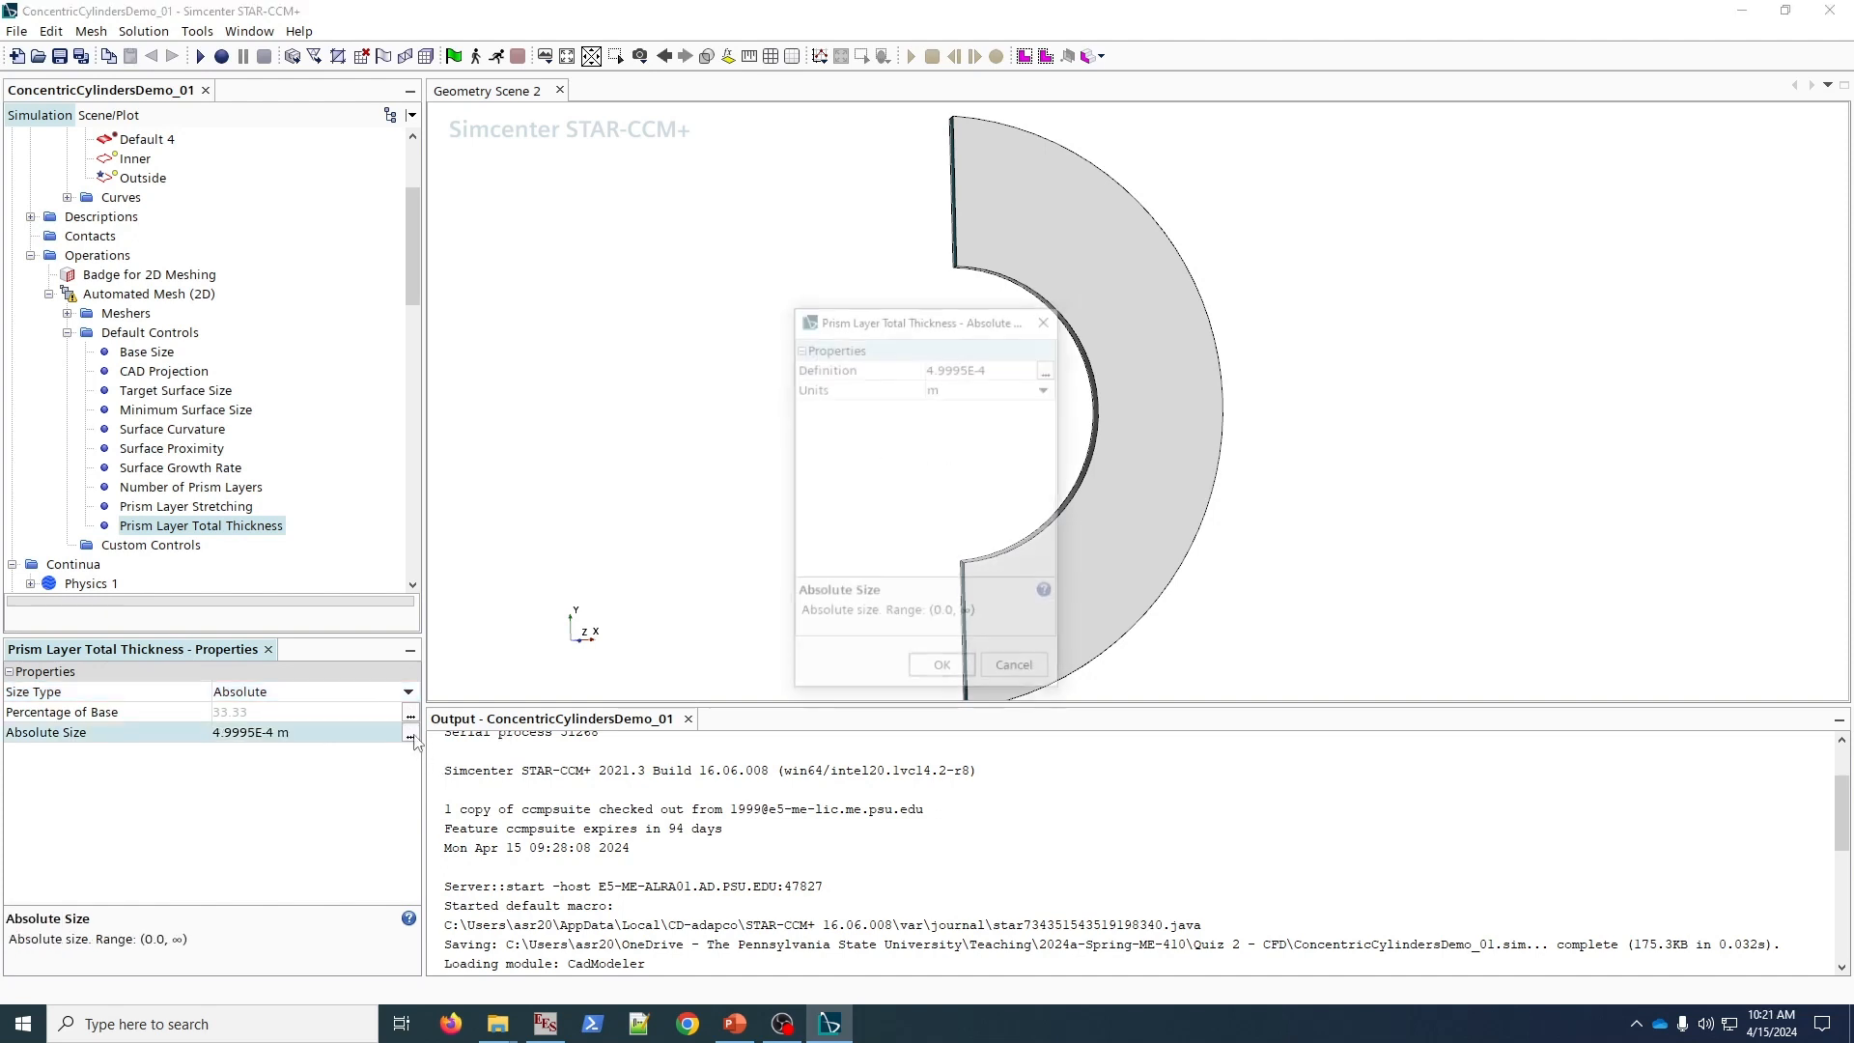
pyautogui.click(410, 735)
pyautogui.click(1050, 369)
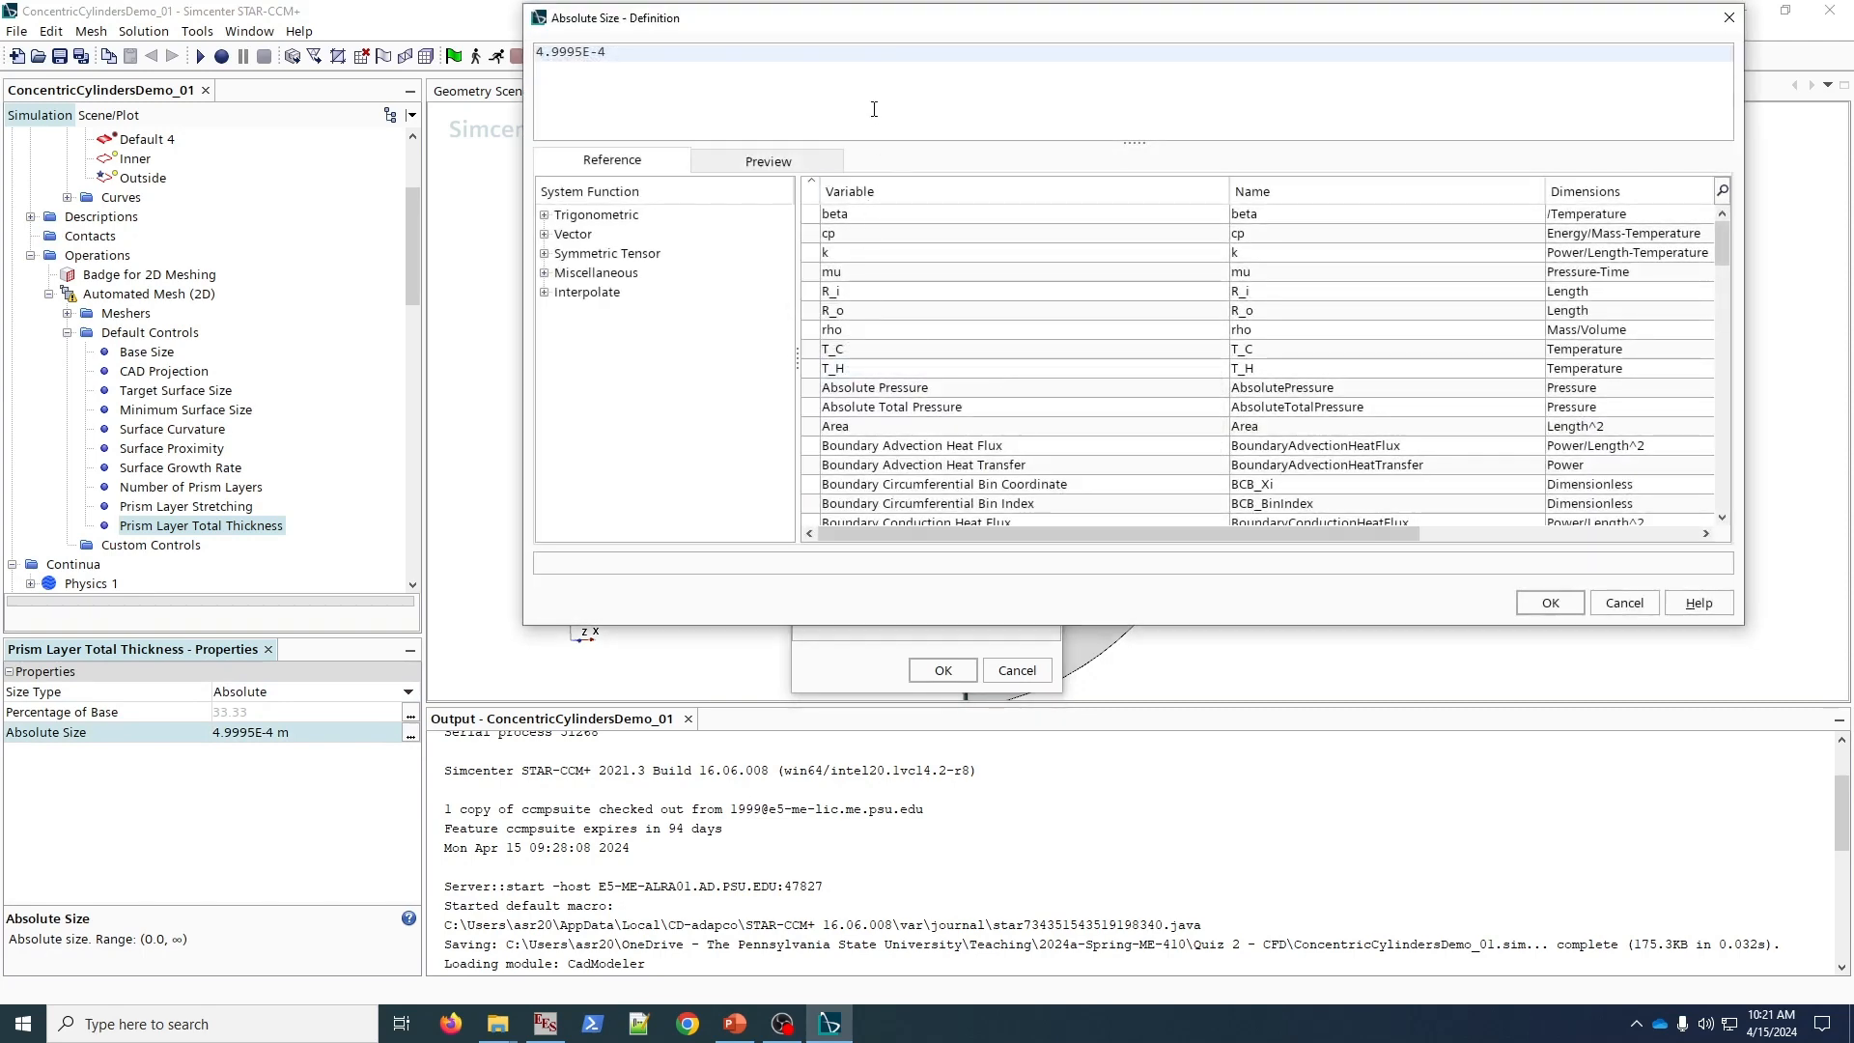
pyautogui.press('BackSpace')
pyautogui.write('($')
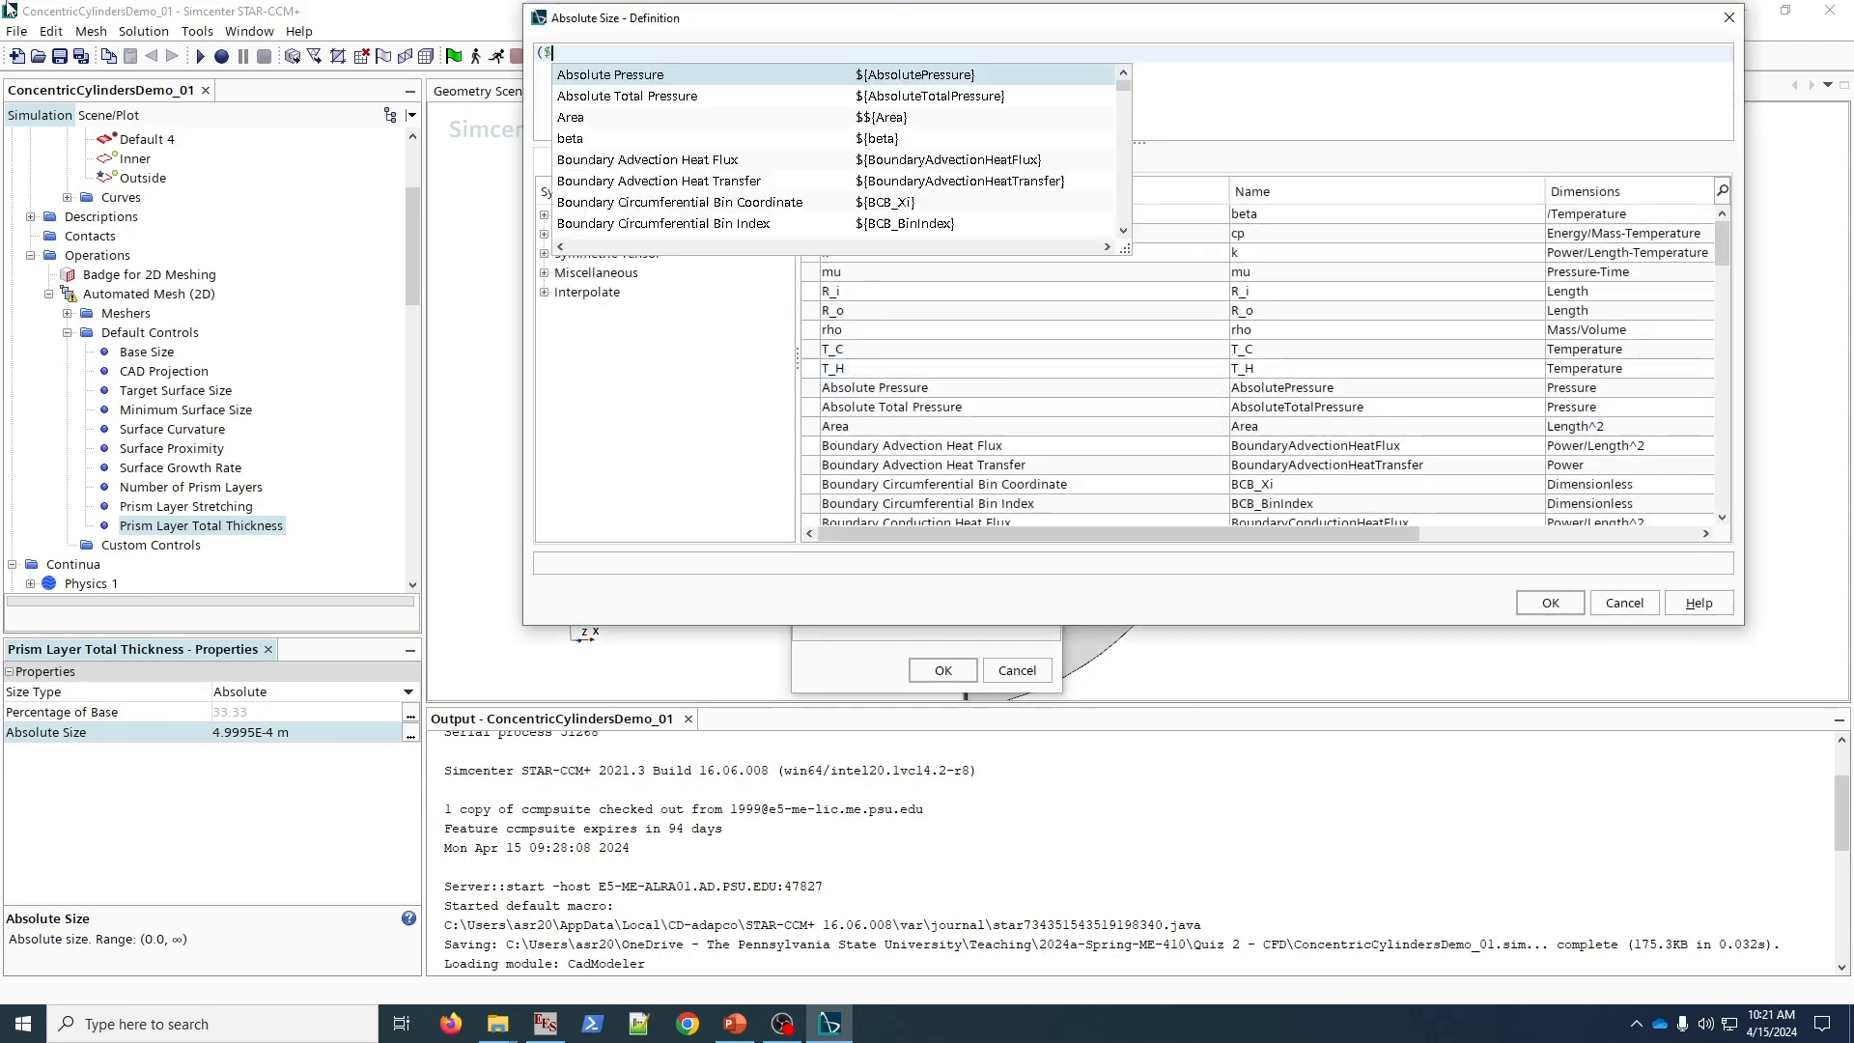
pyautogui.write('{R_o')
pyautogui.press('Return')
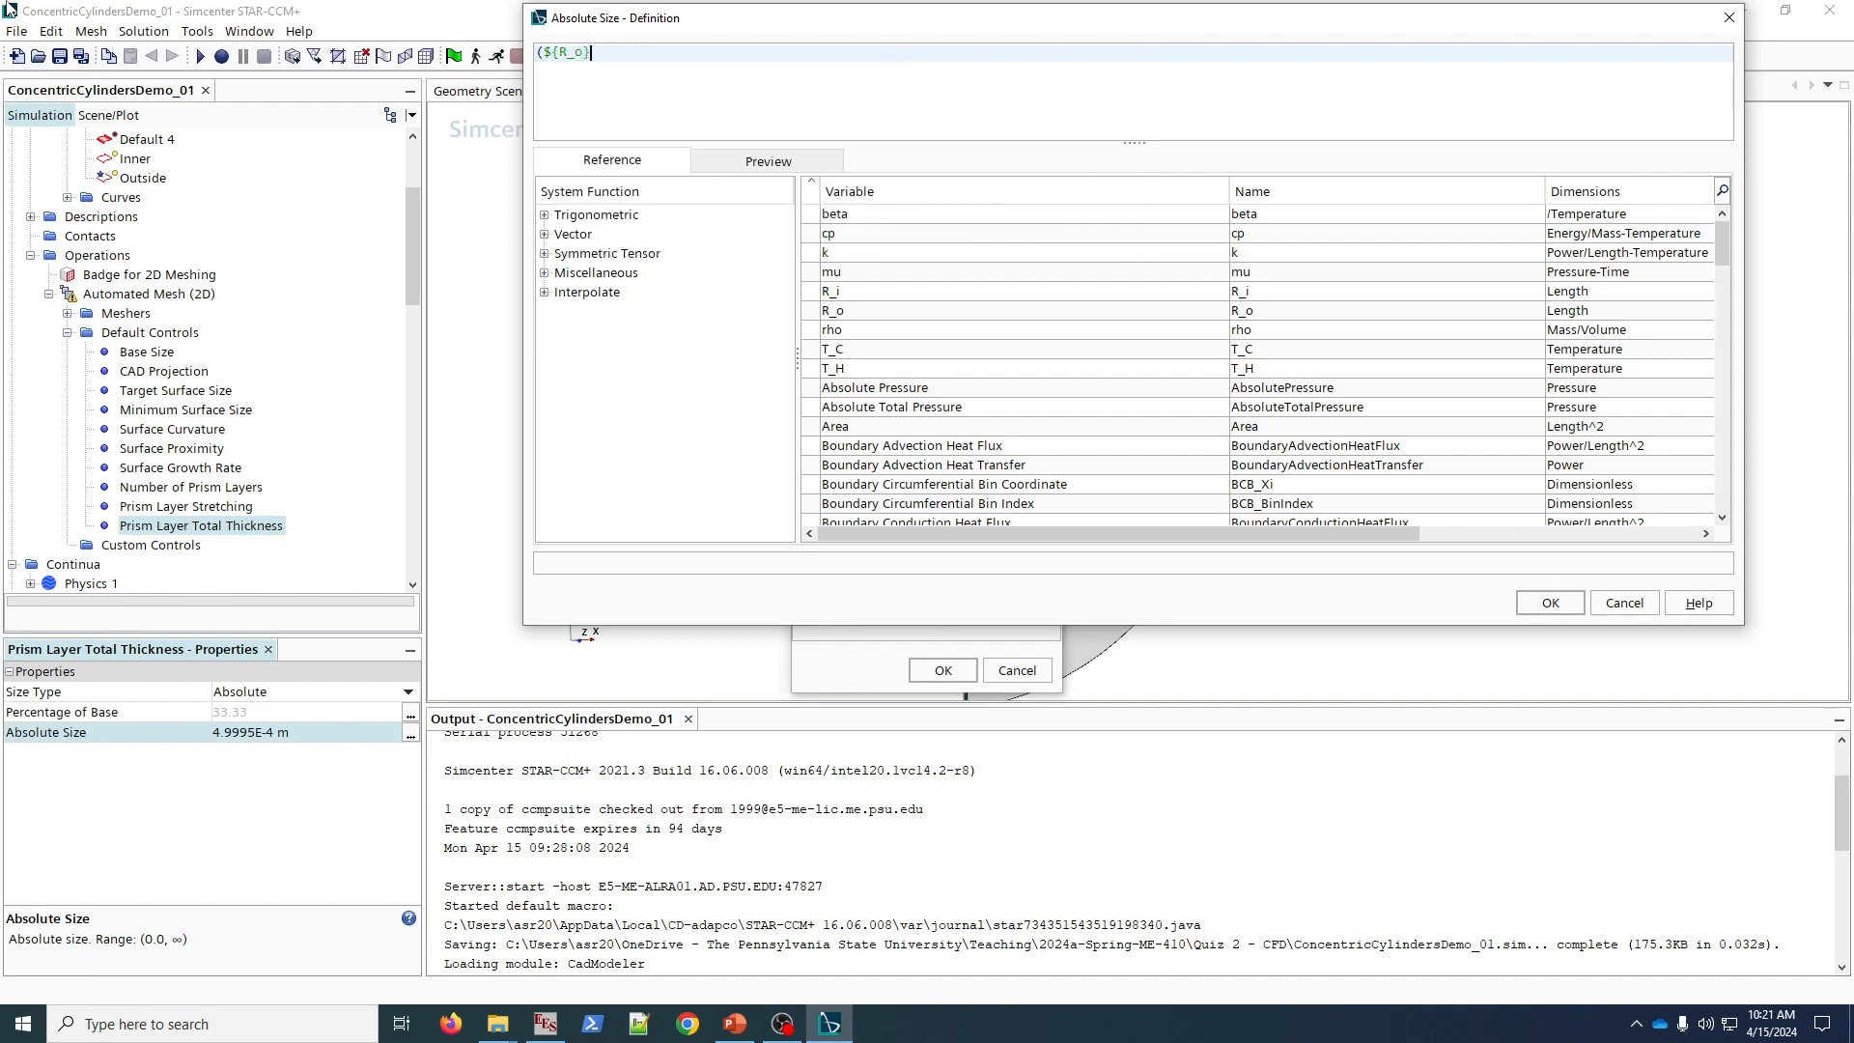
pyautogui.write('-$')
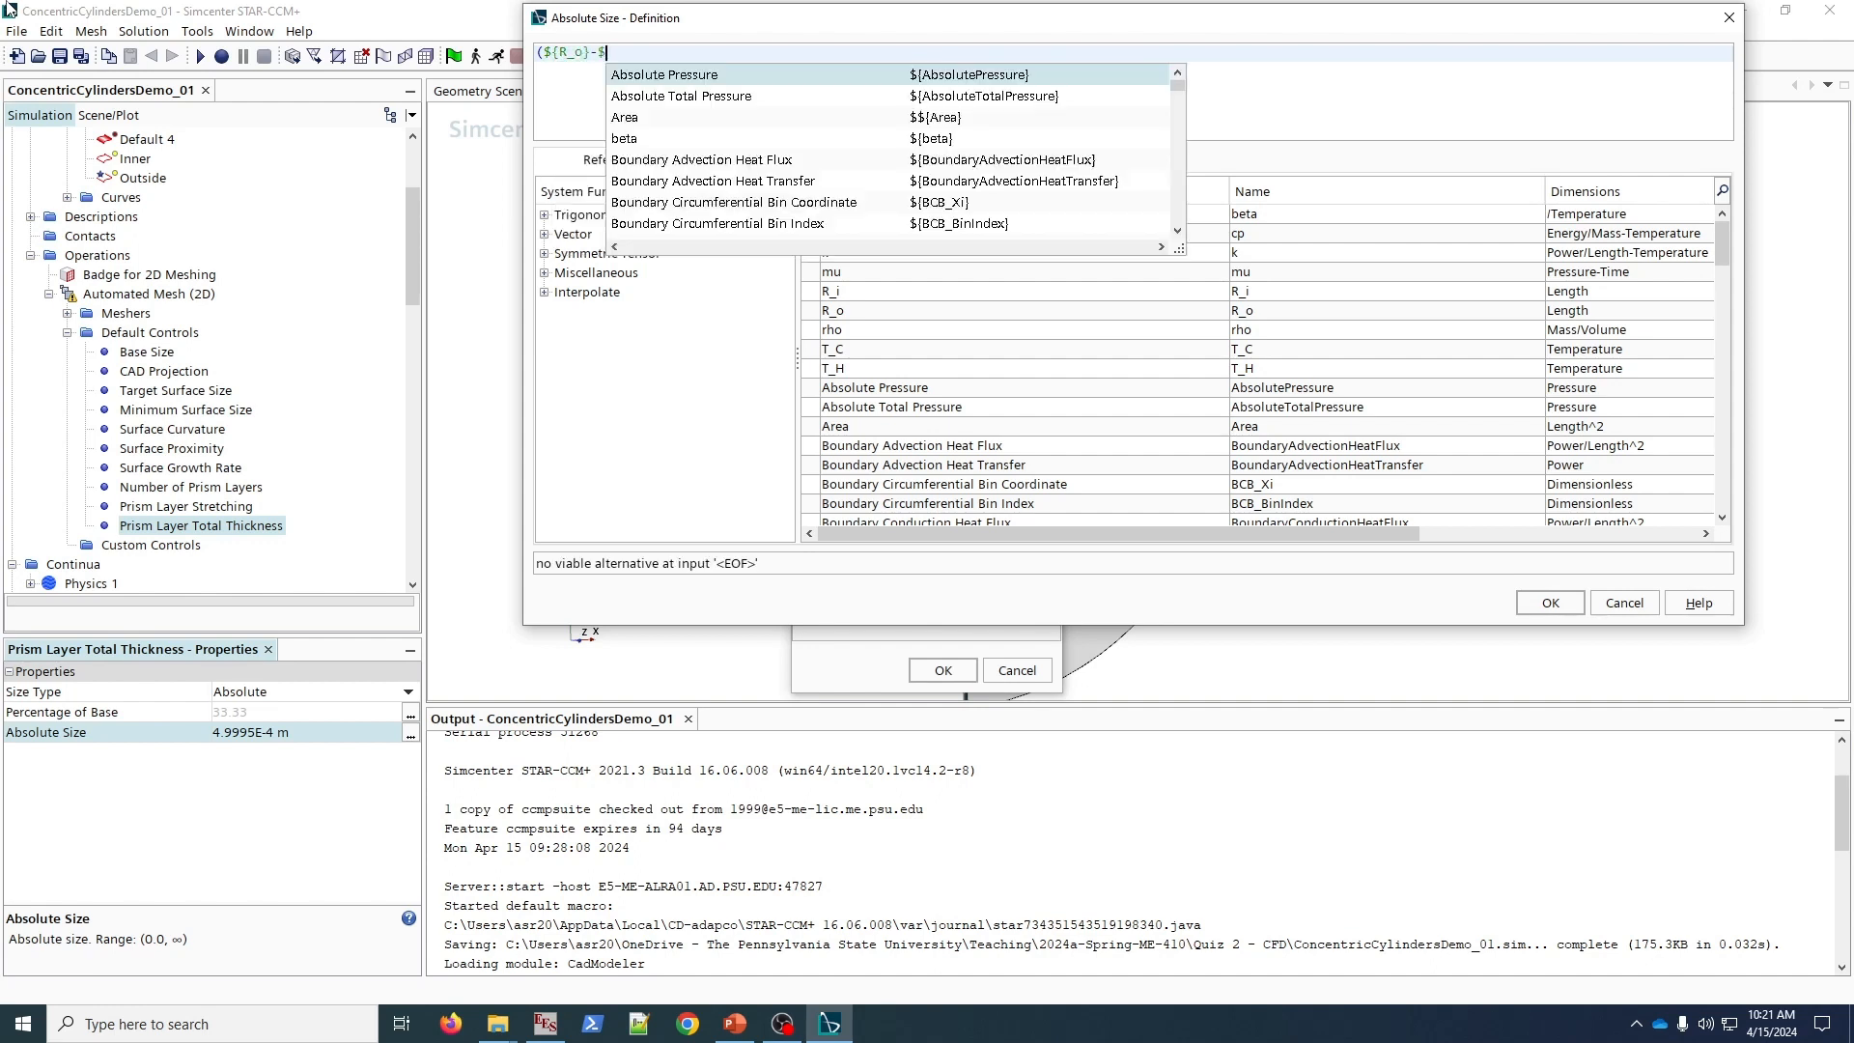
pyautogui.write('R__i')
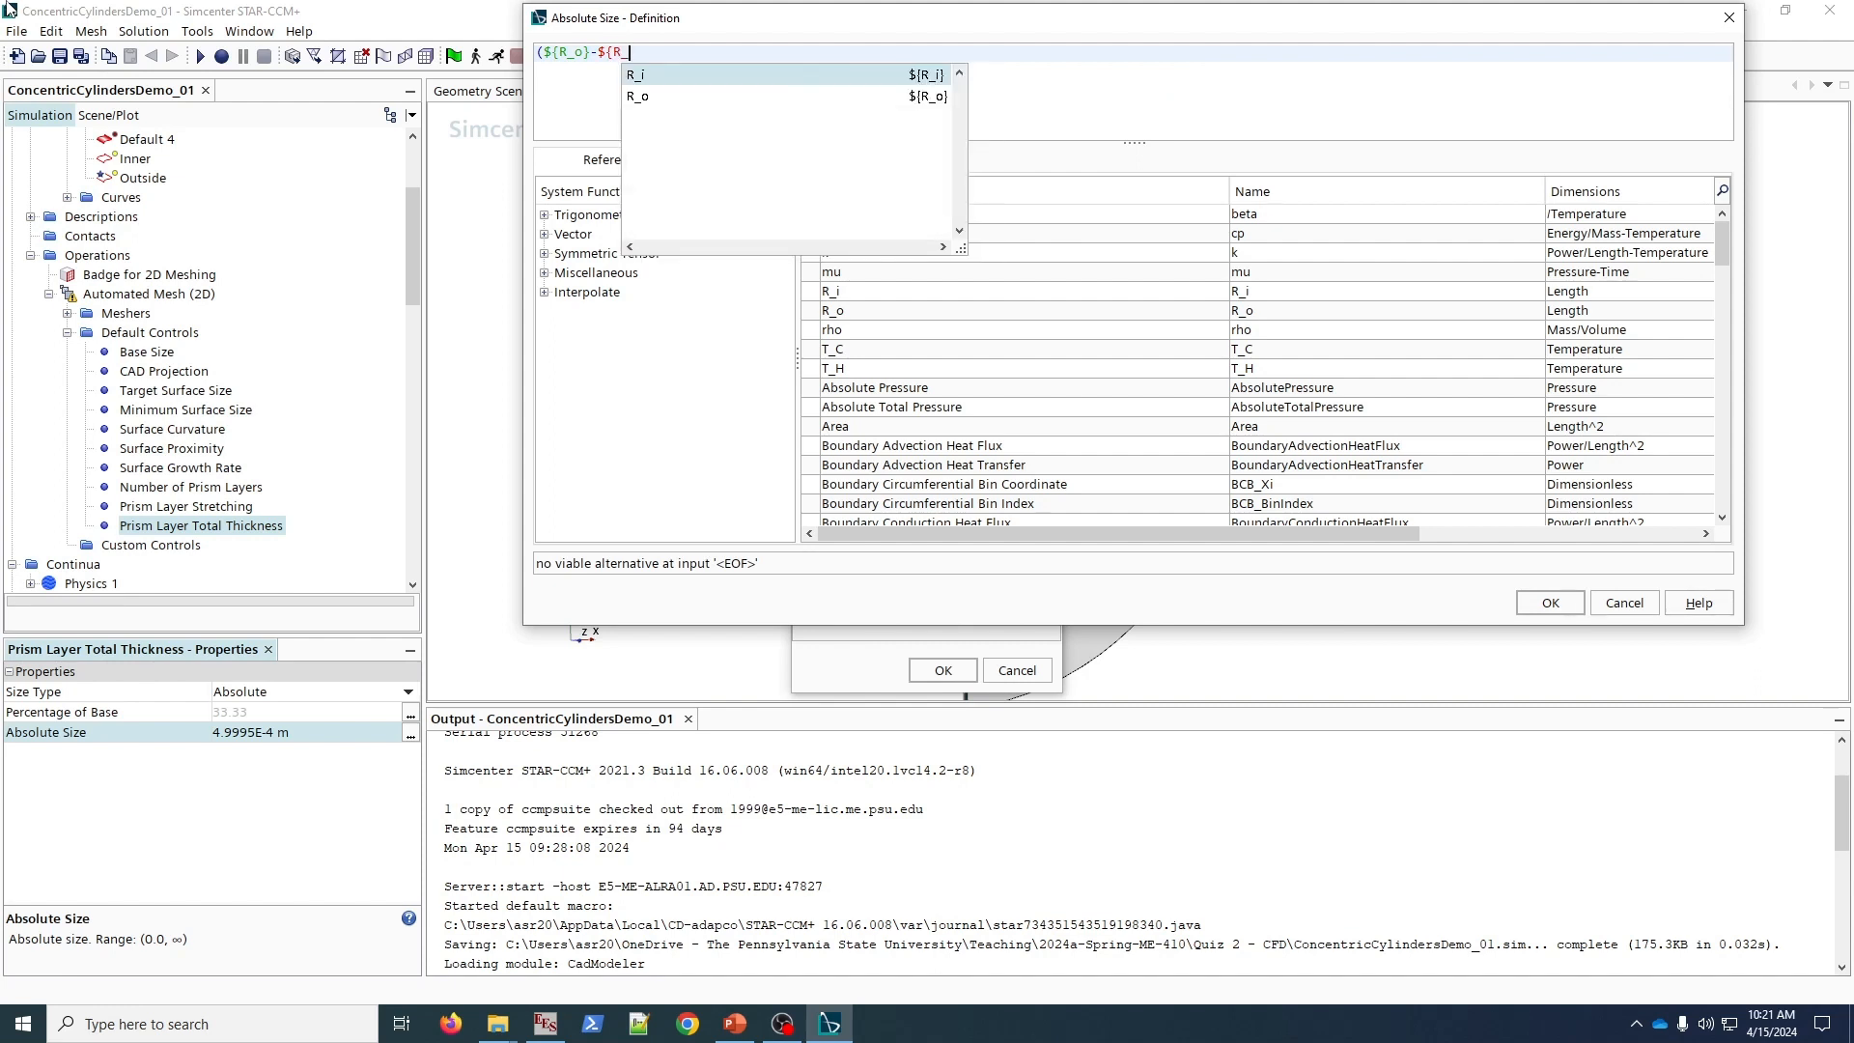
pyautogui.press('Return')
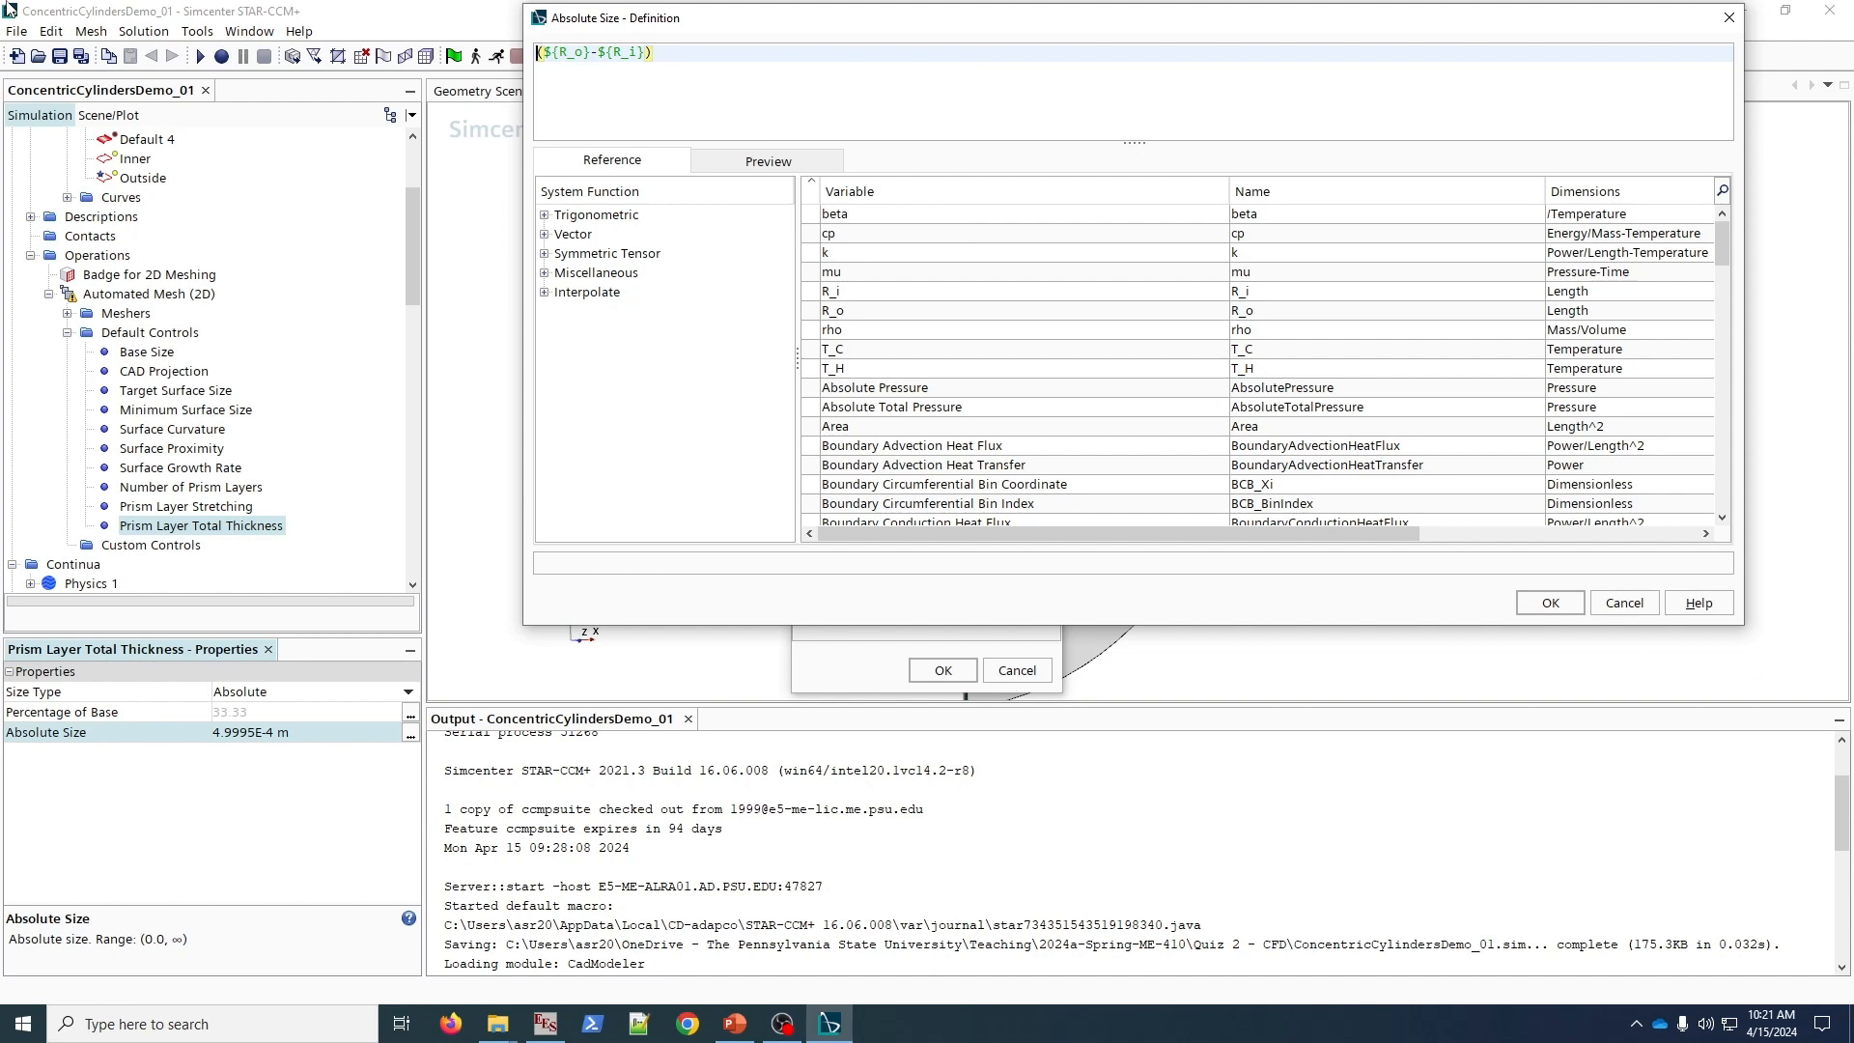
# - Multiply the radius difference by 0.15 and accept 0.15*(${R_o}-${R_i}) as the absolute prism layer thickness
pyautogui.write('0.1*')
pyautogui.press('Left')
pyautogui.write('5')
pyautogui.click(1550, 603)
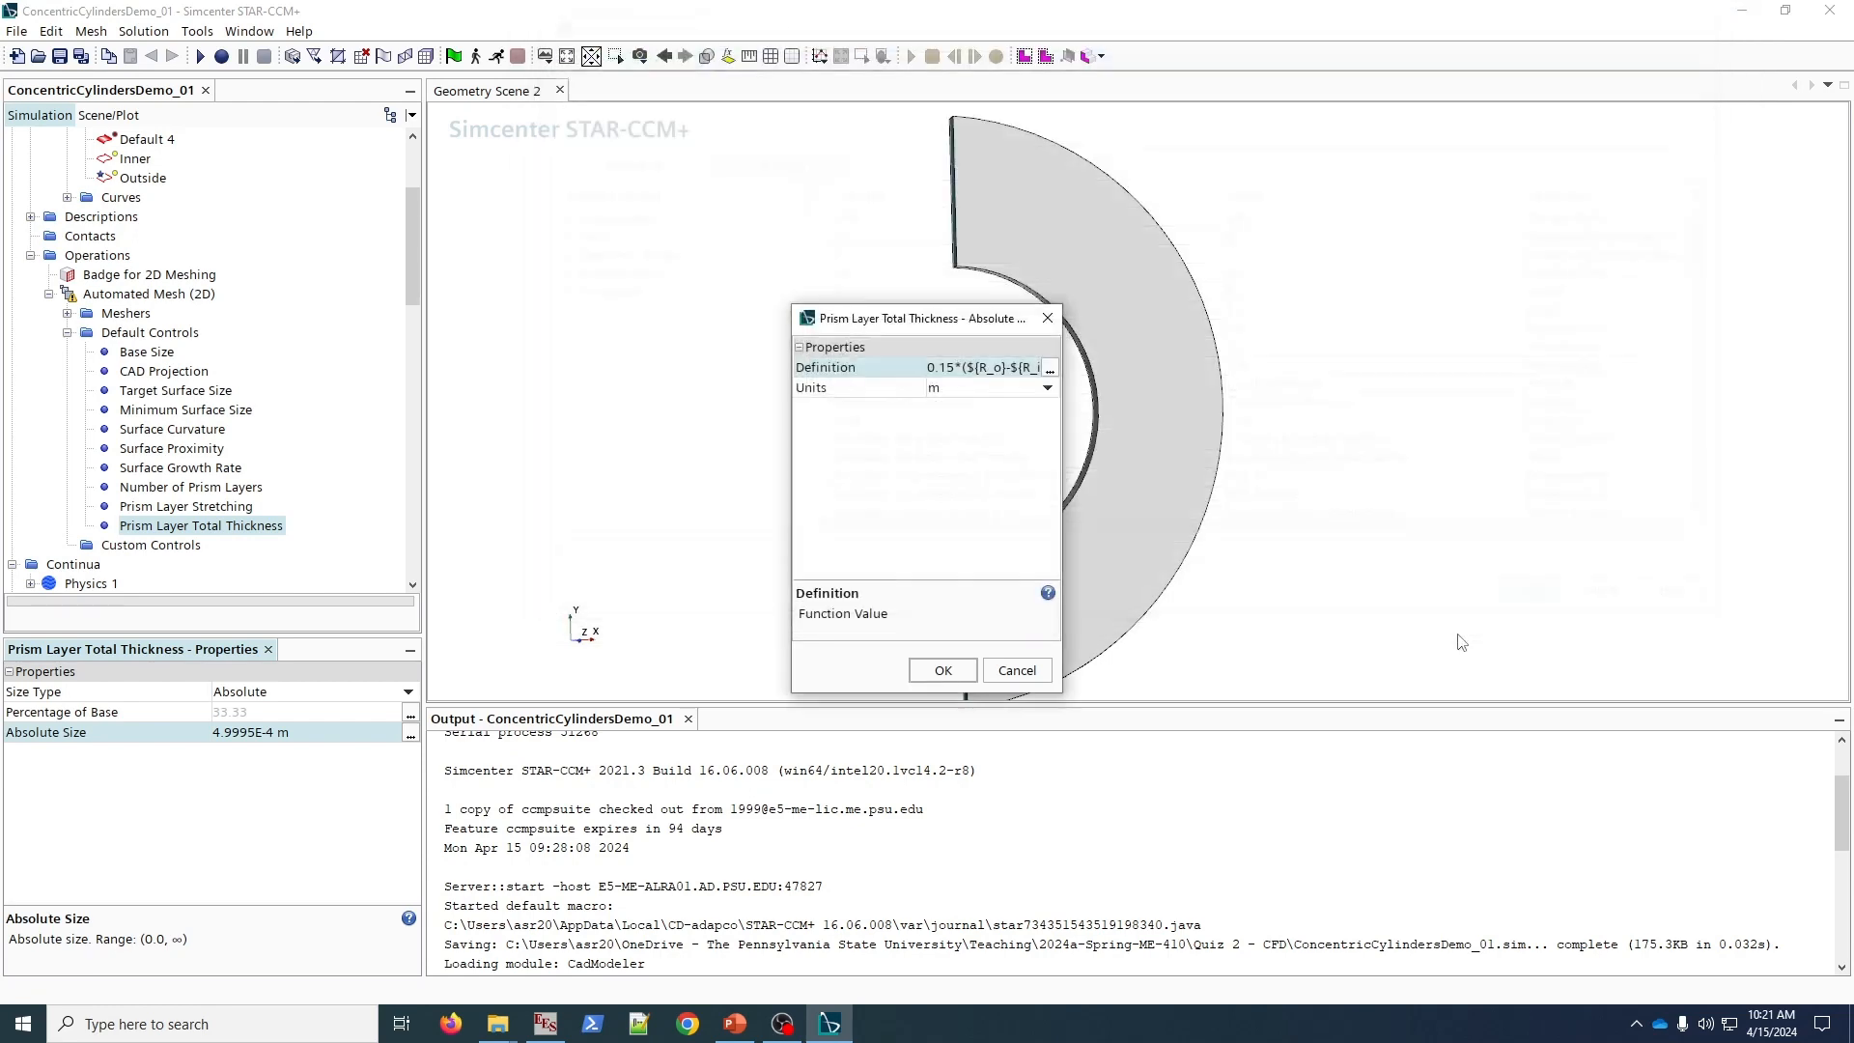
pyautogui.click(932, 672)
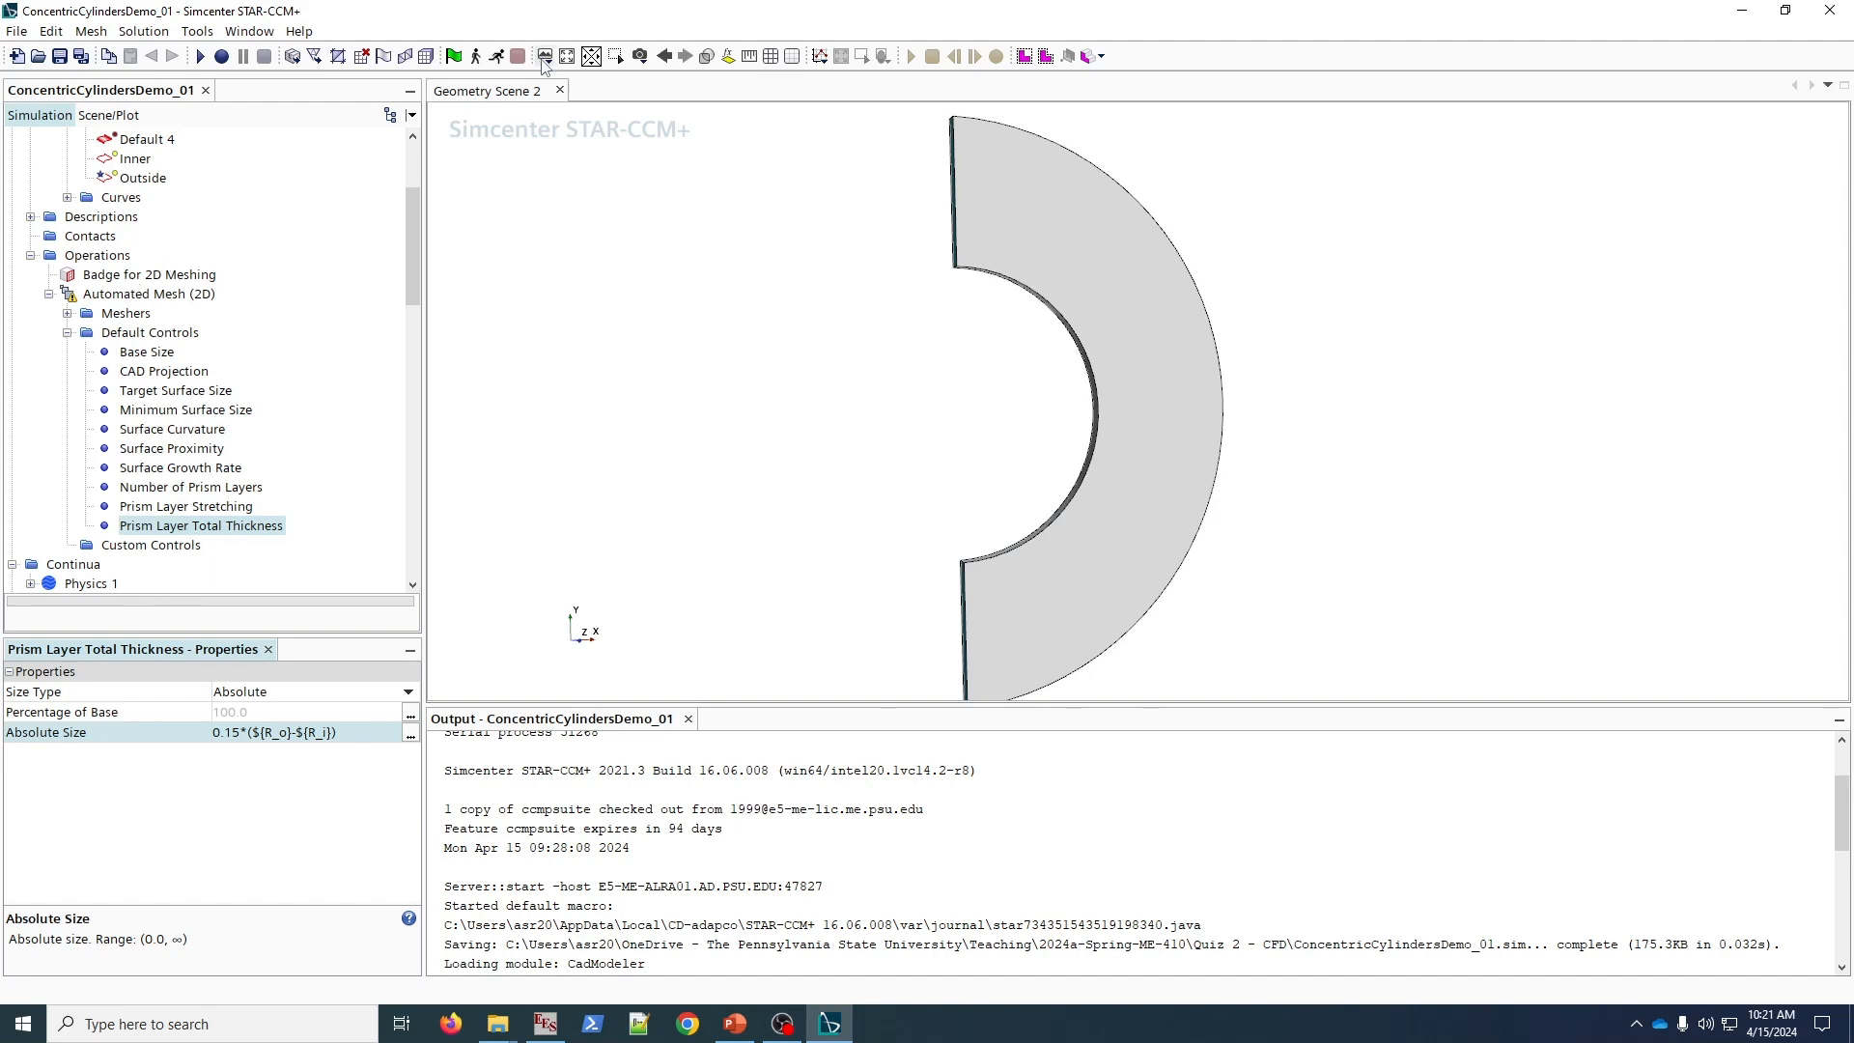
# - Execute the Automated Mesh (2D) operation to generate the mesh
pyautogui.click(185, 295)
pyautogui.rightClick(186, 296)
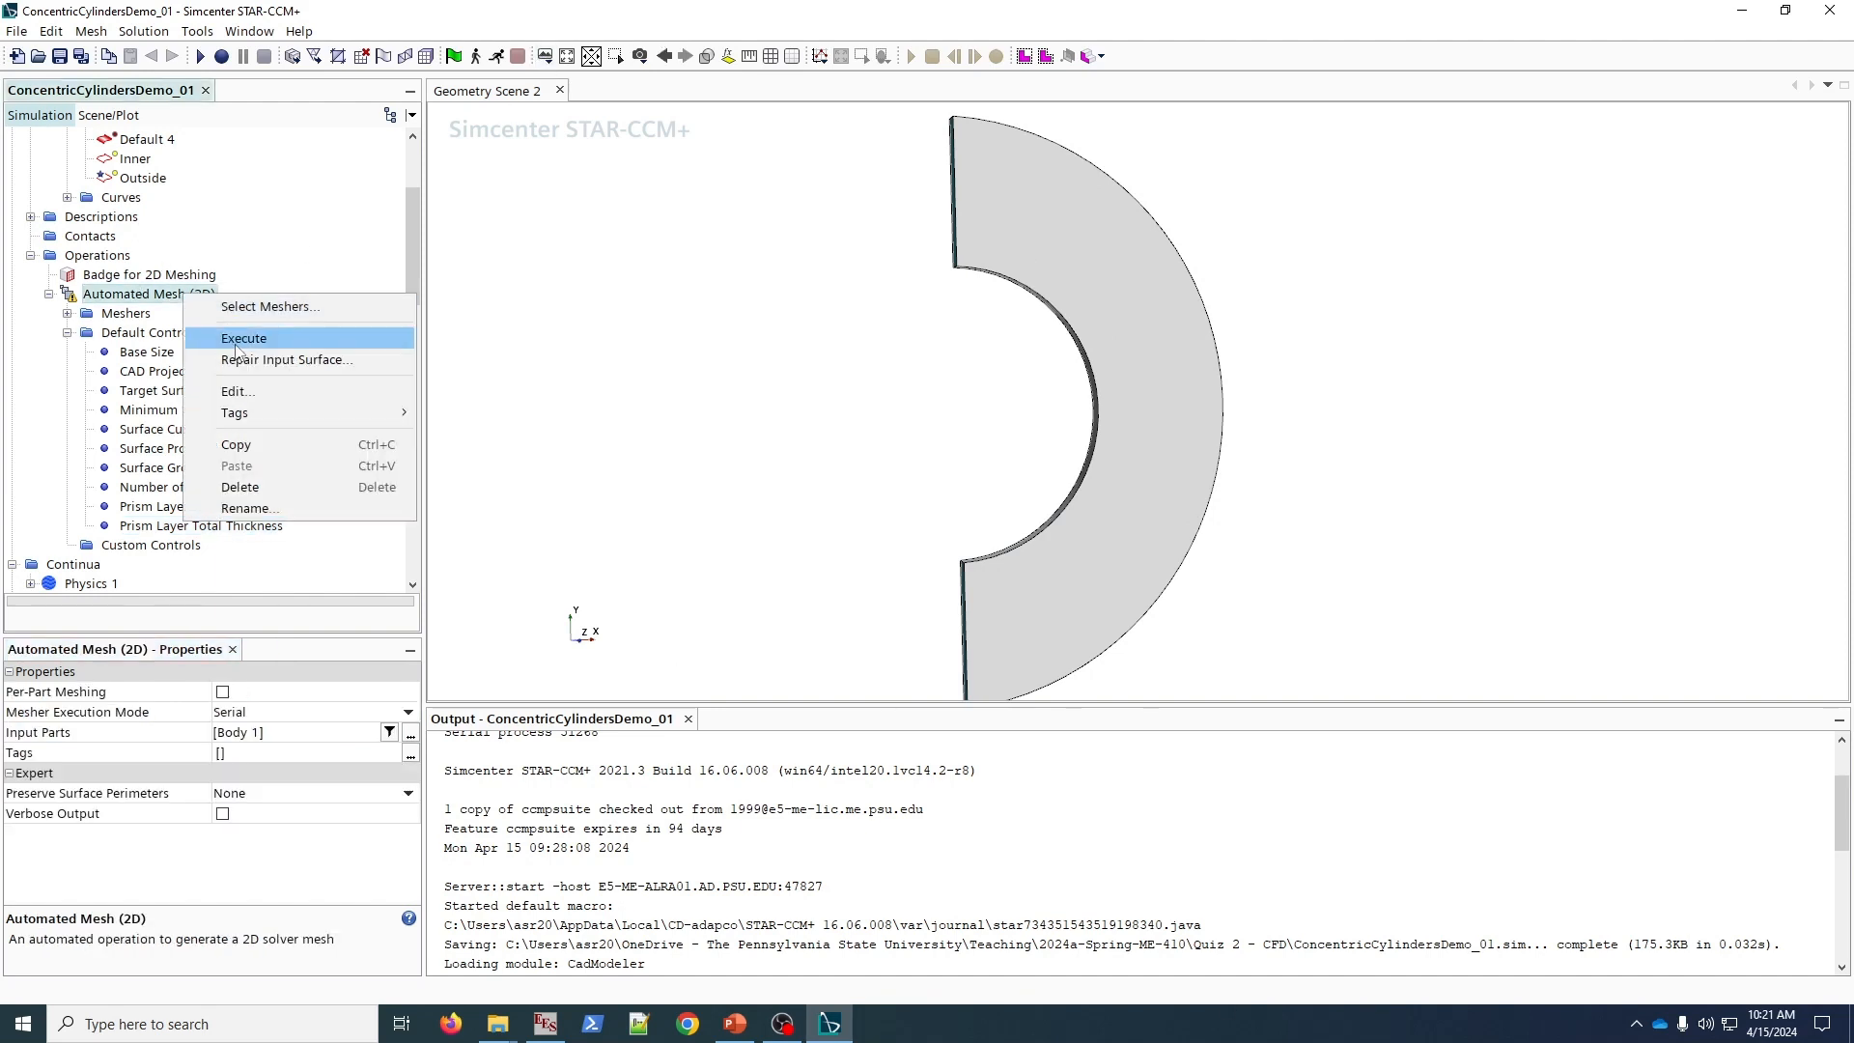
pyautogui.click(243, 334)
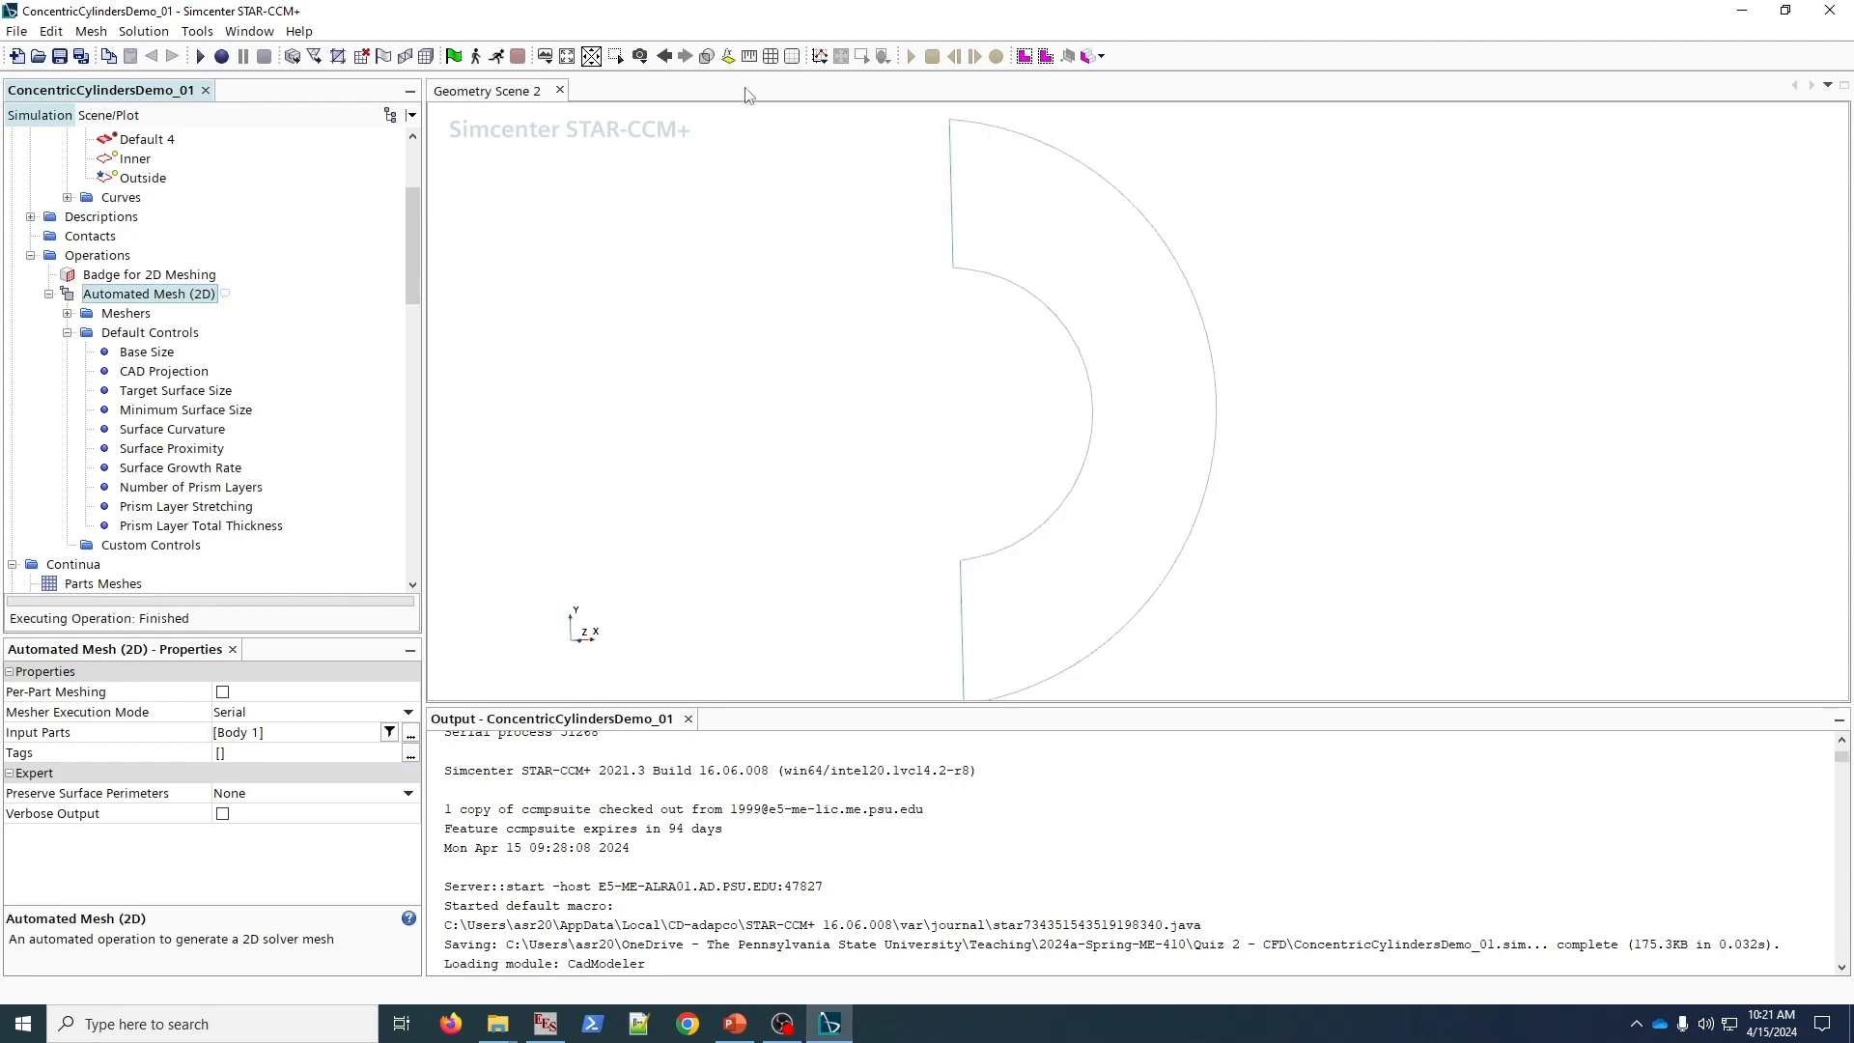
# - Create a mesh scene to display the generated mesh and save the simulation
pyautogui.click(546, 56)
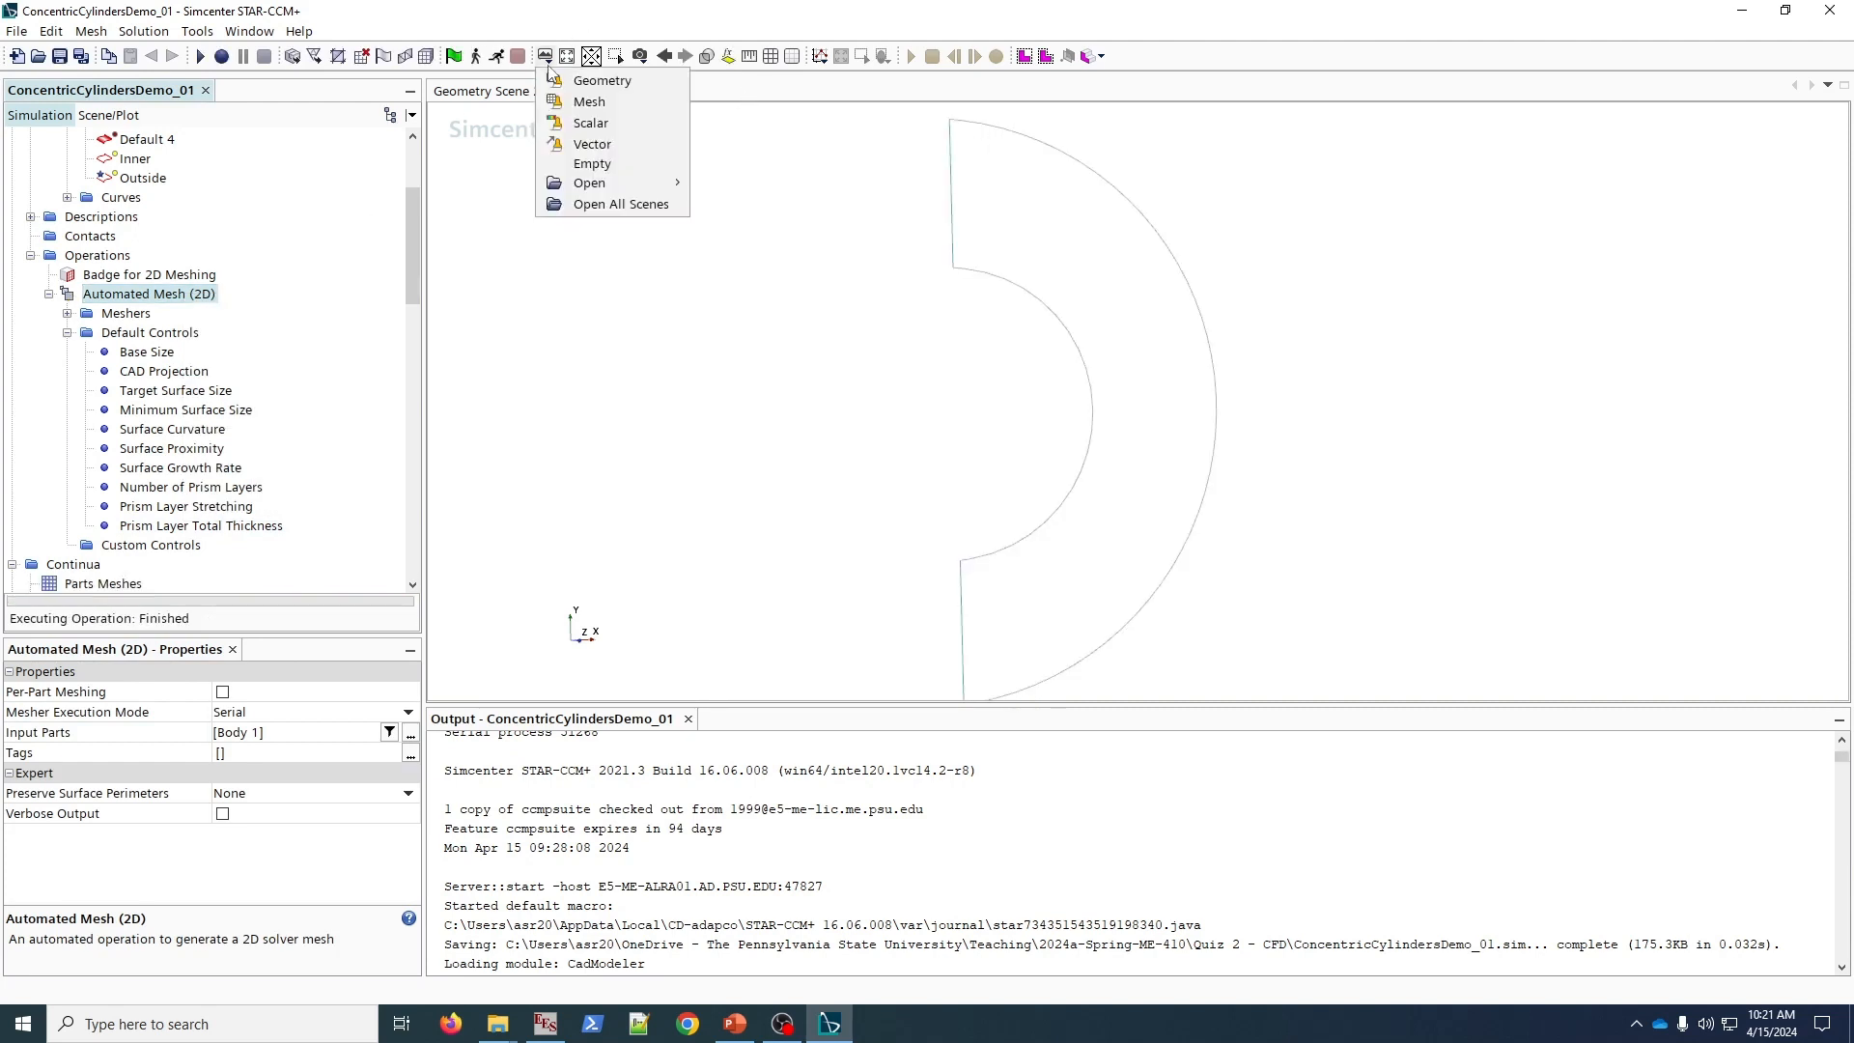
pyautogui.click(619, 108)
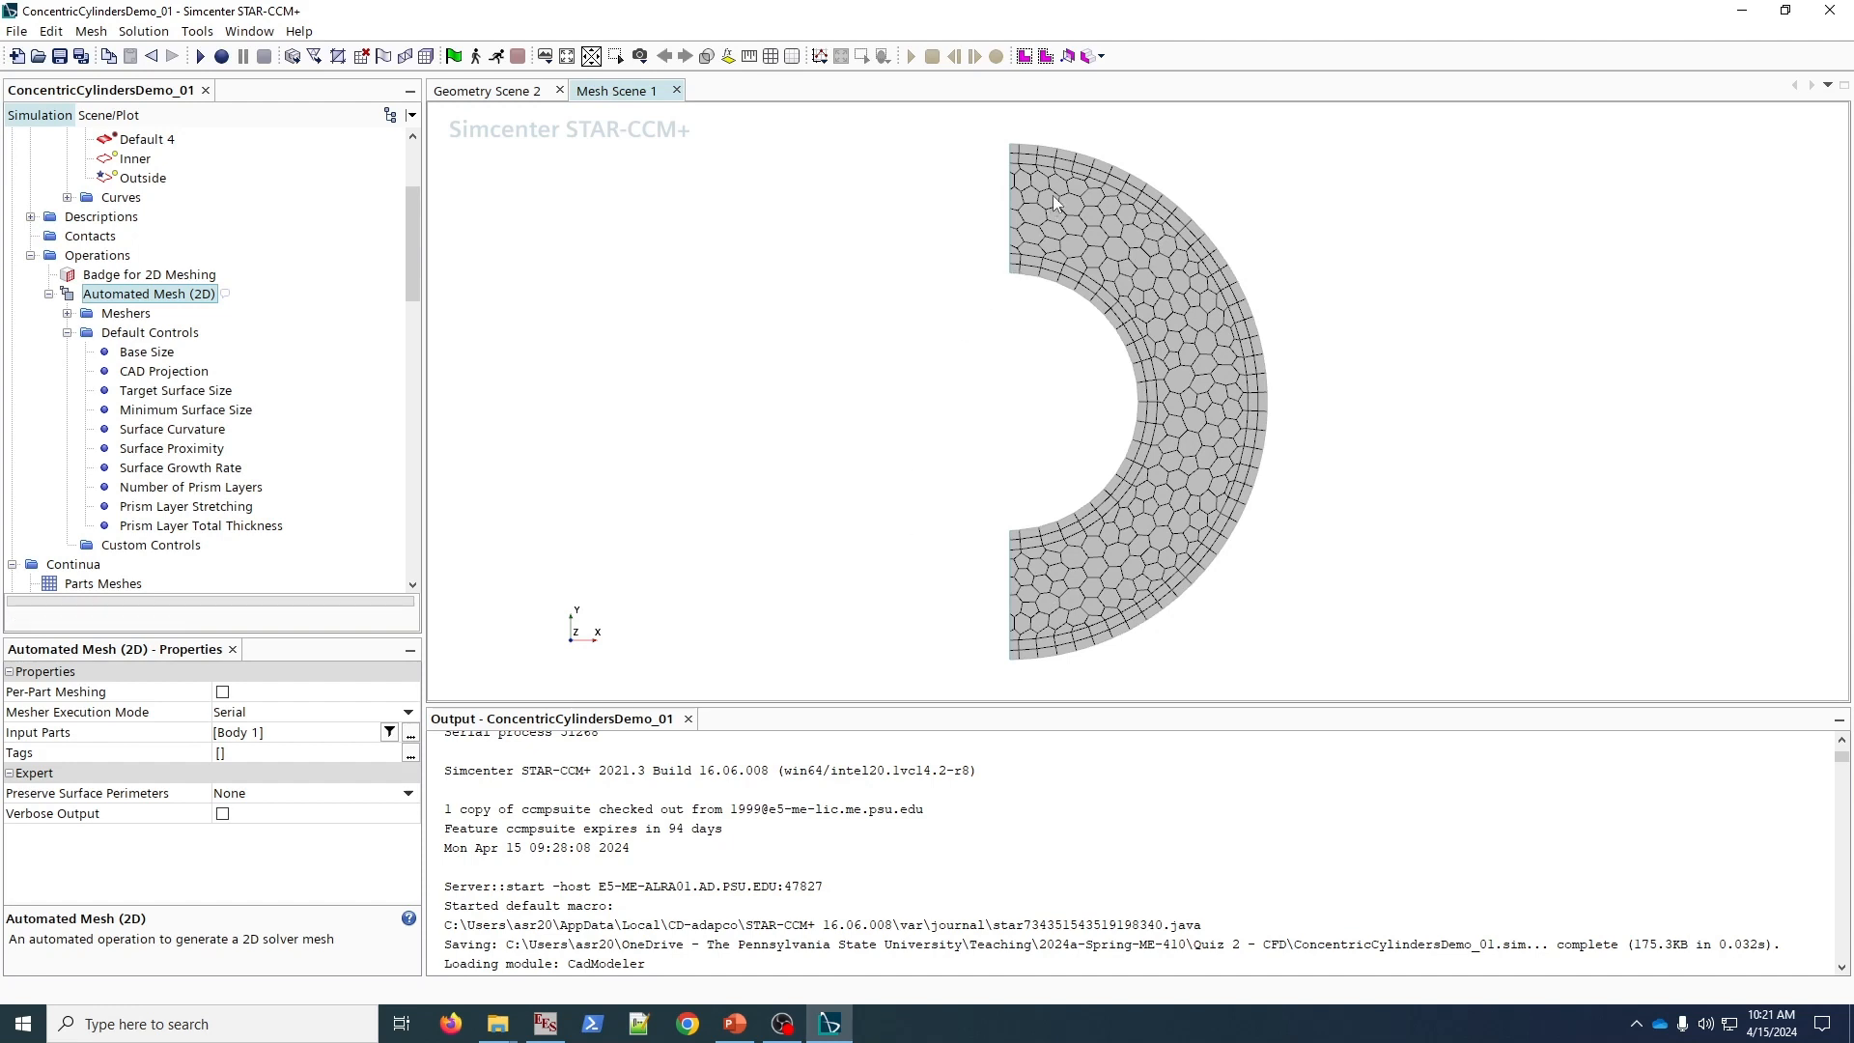
pyautogui.click(60, 57)
# - Examine the Physics 1 continuum and the contents of Region 1 in the simulation tree
pyautogui.scroll(3, 73, 284)
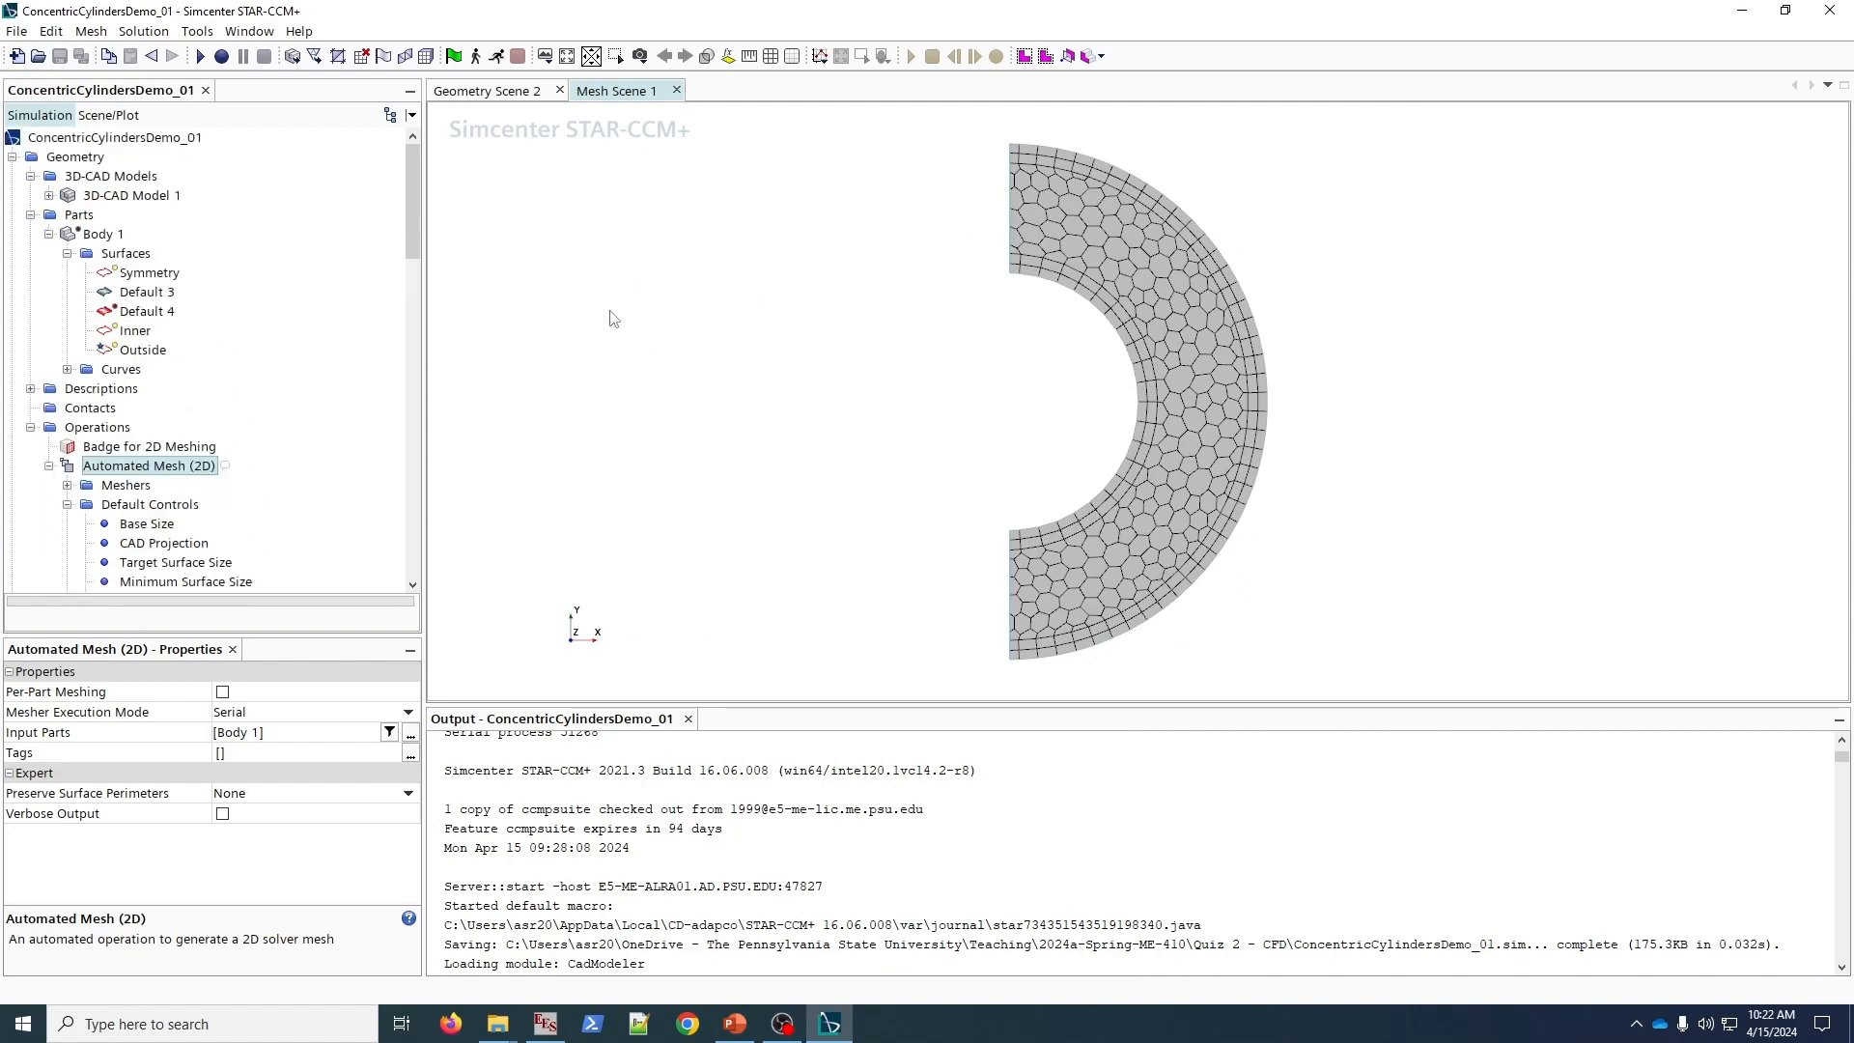
pyautogui.scroll(-4, 242, 384)
pyautogui.scroll(-5, 241, 384)
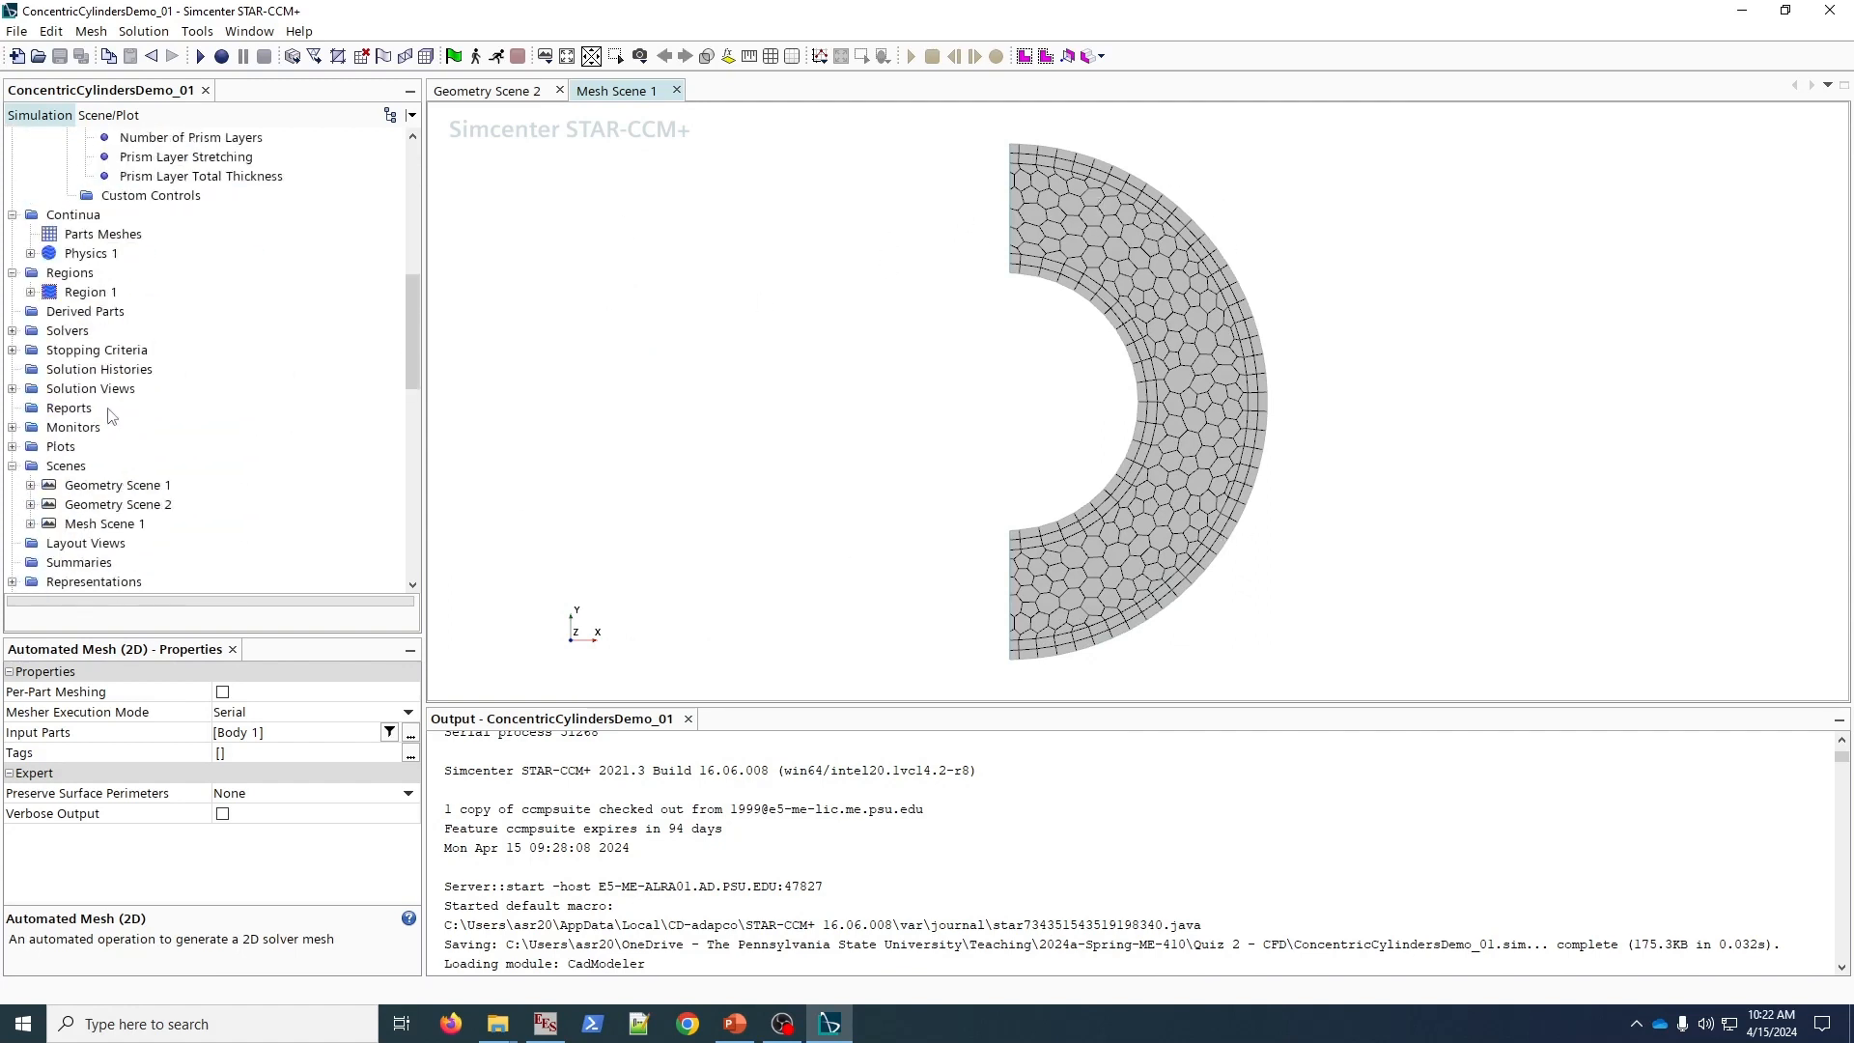
pyautogui.click(60, 256)
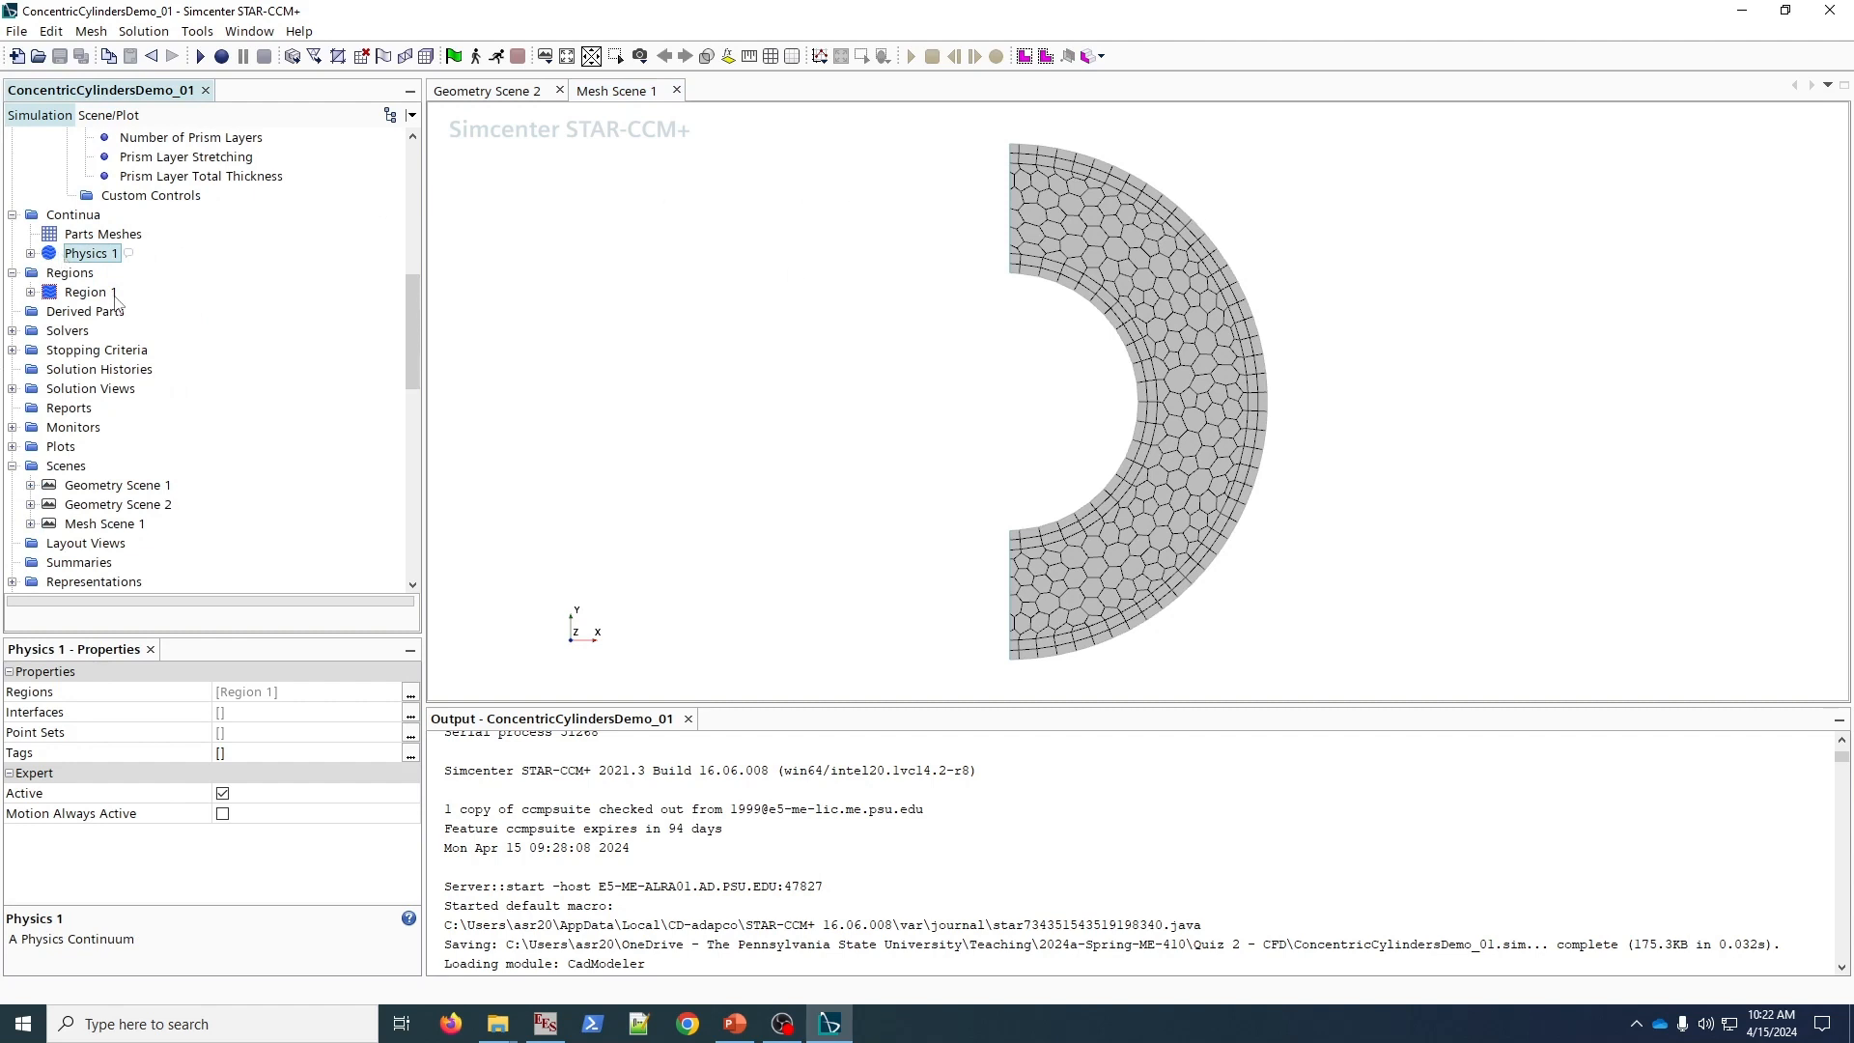
pyautogui.click(31, 291)
pyautogui.click(89, 293)
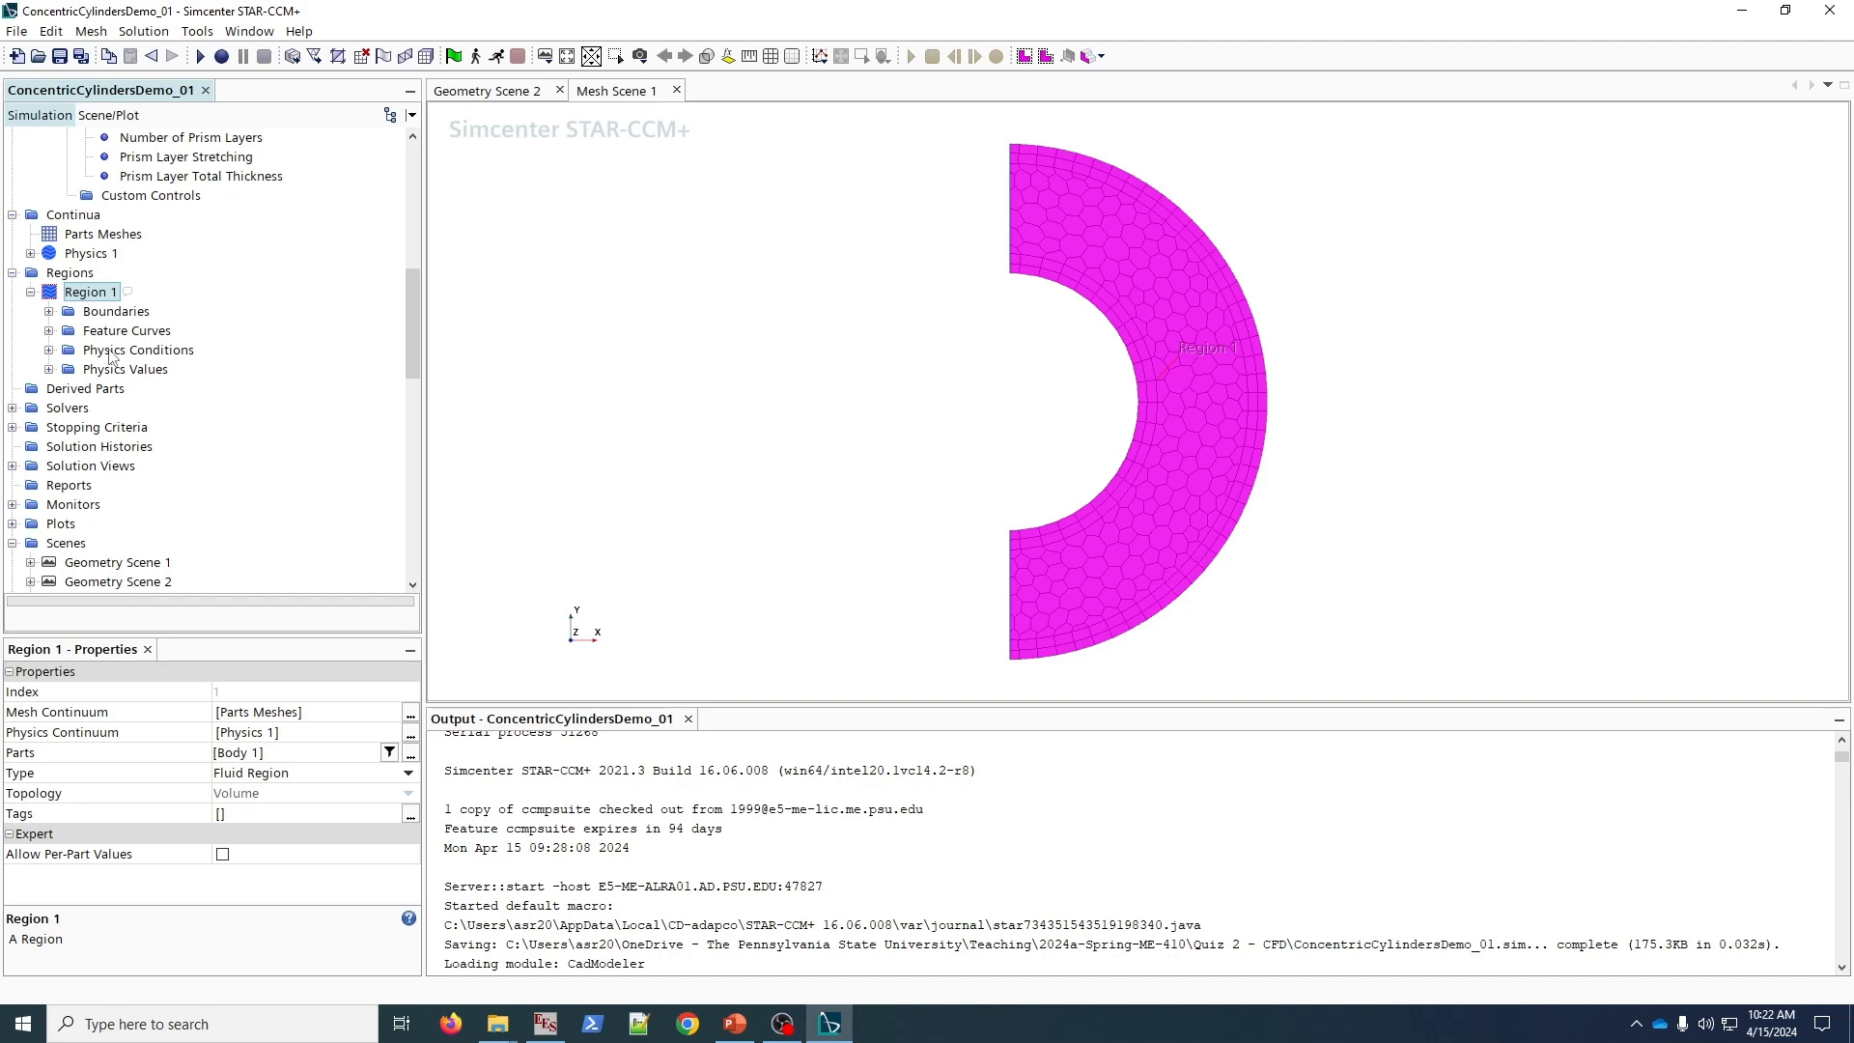
# - Collapse the Regions, Operations and Body 1 nodes in the simulation tree
pyautogui.click(13, 273)
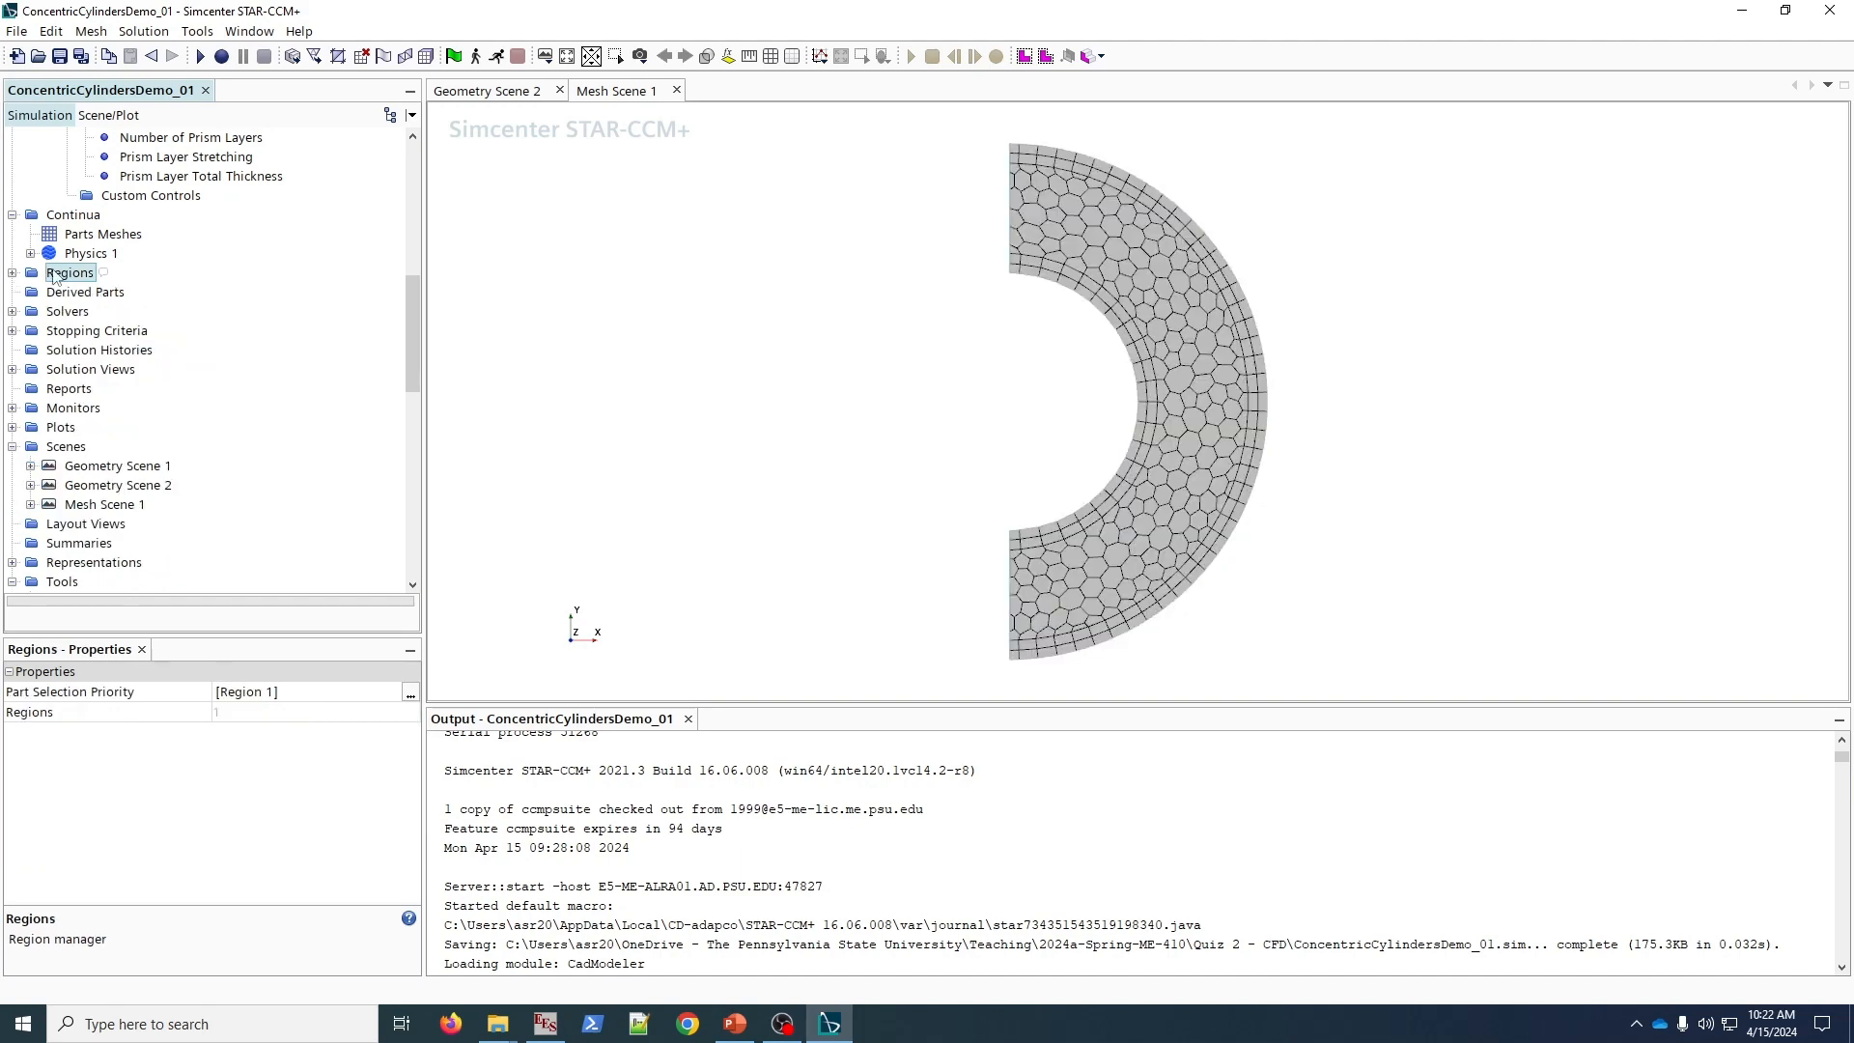
pyautogui.scroll(7, 107, 273)
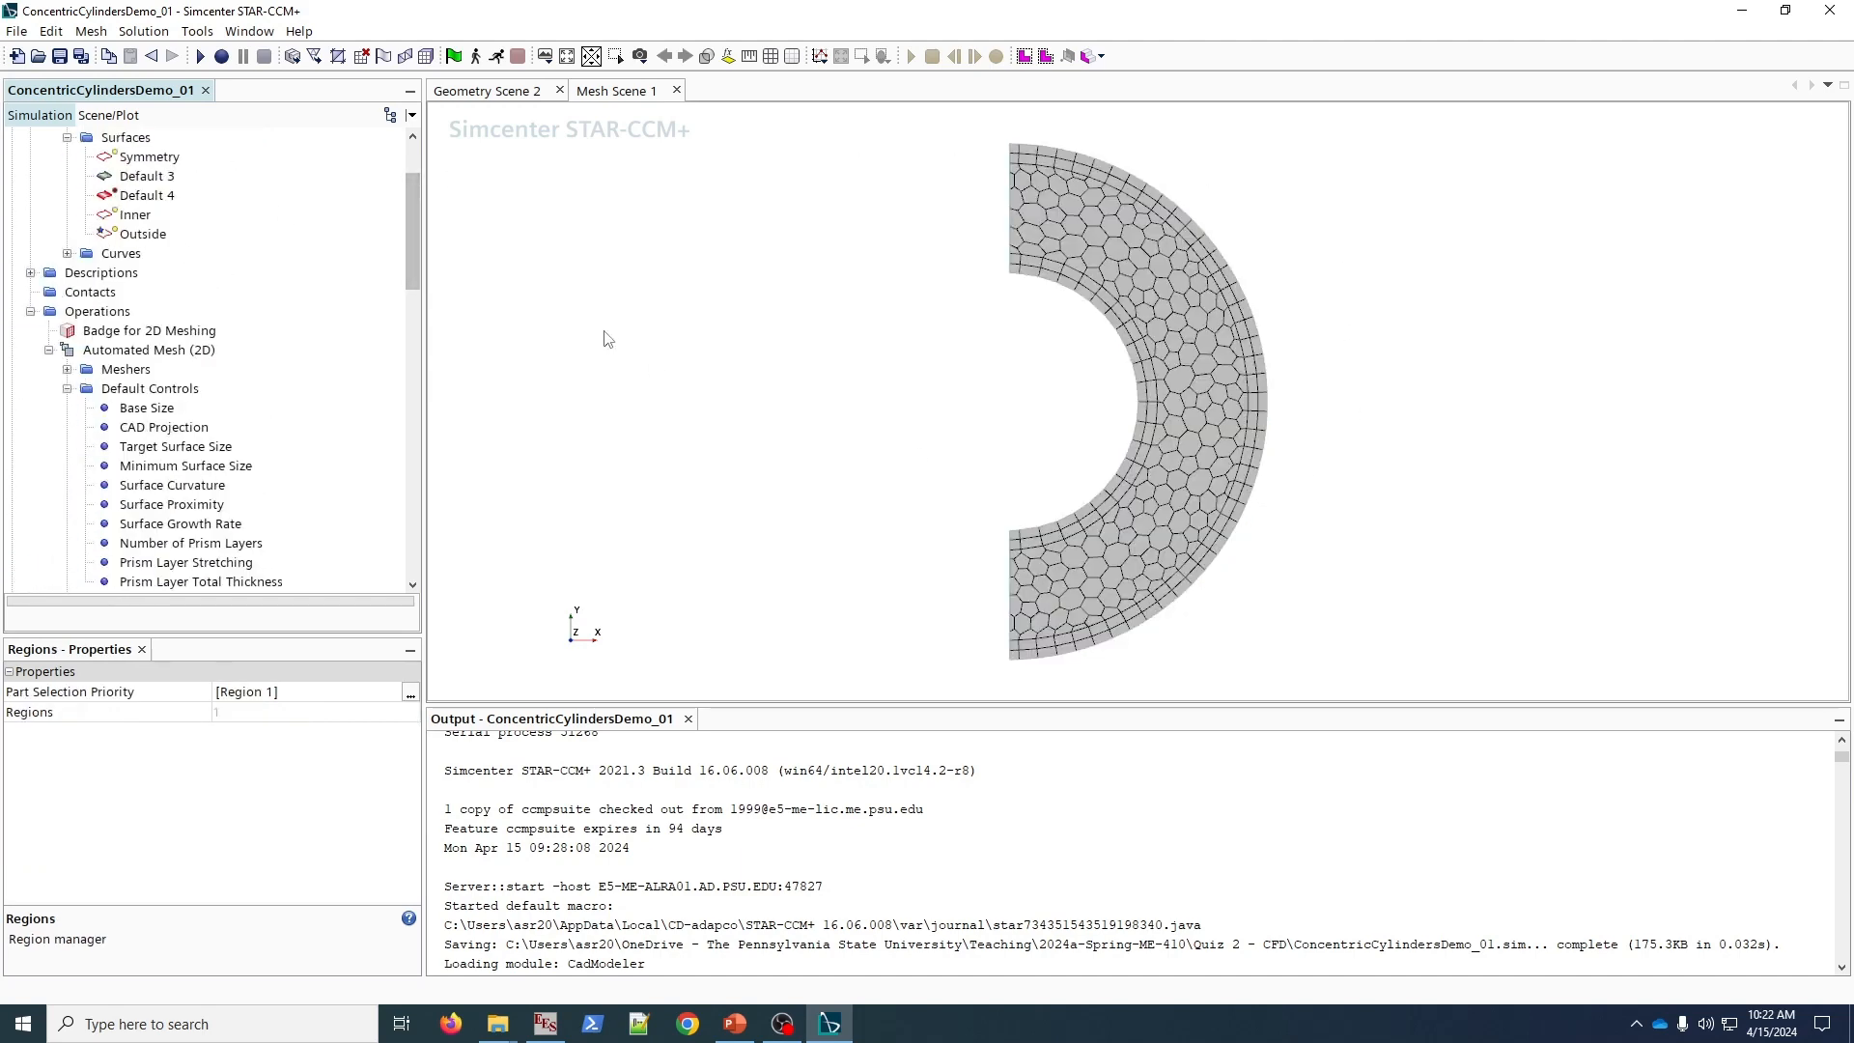
pyautogui.click(31, 311)
pyautogui.scroll(2, 31, 311)
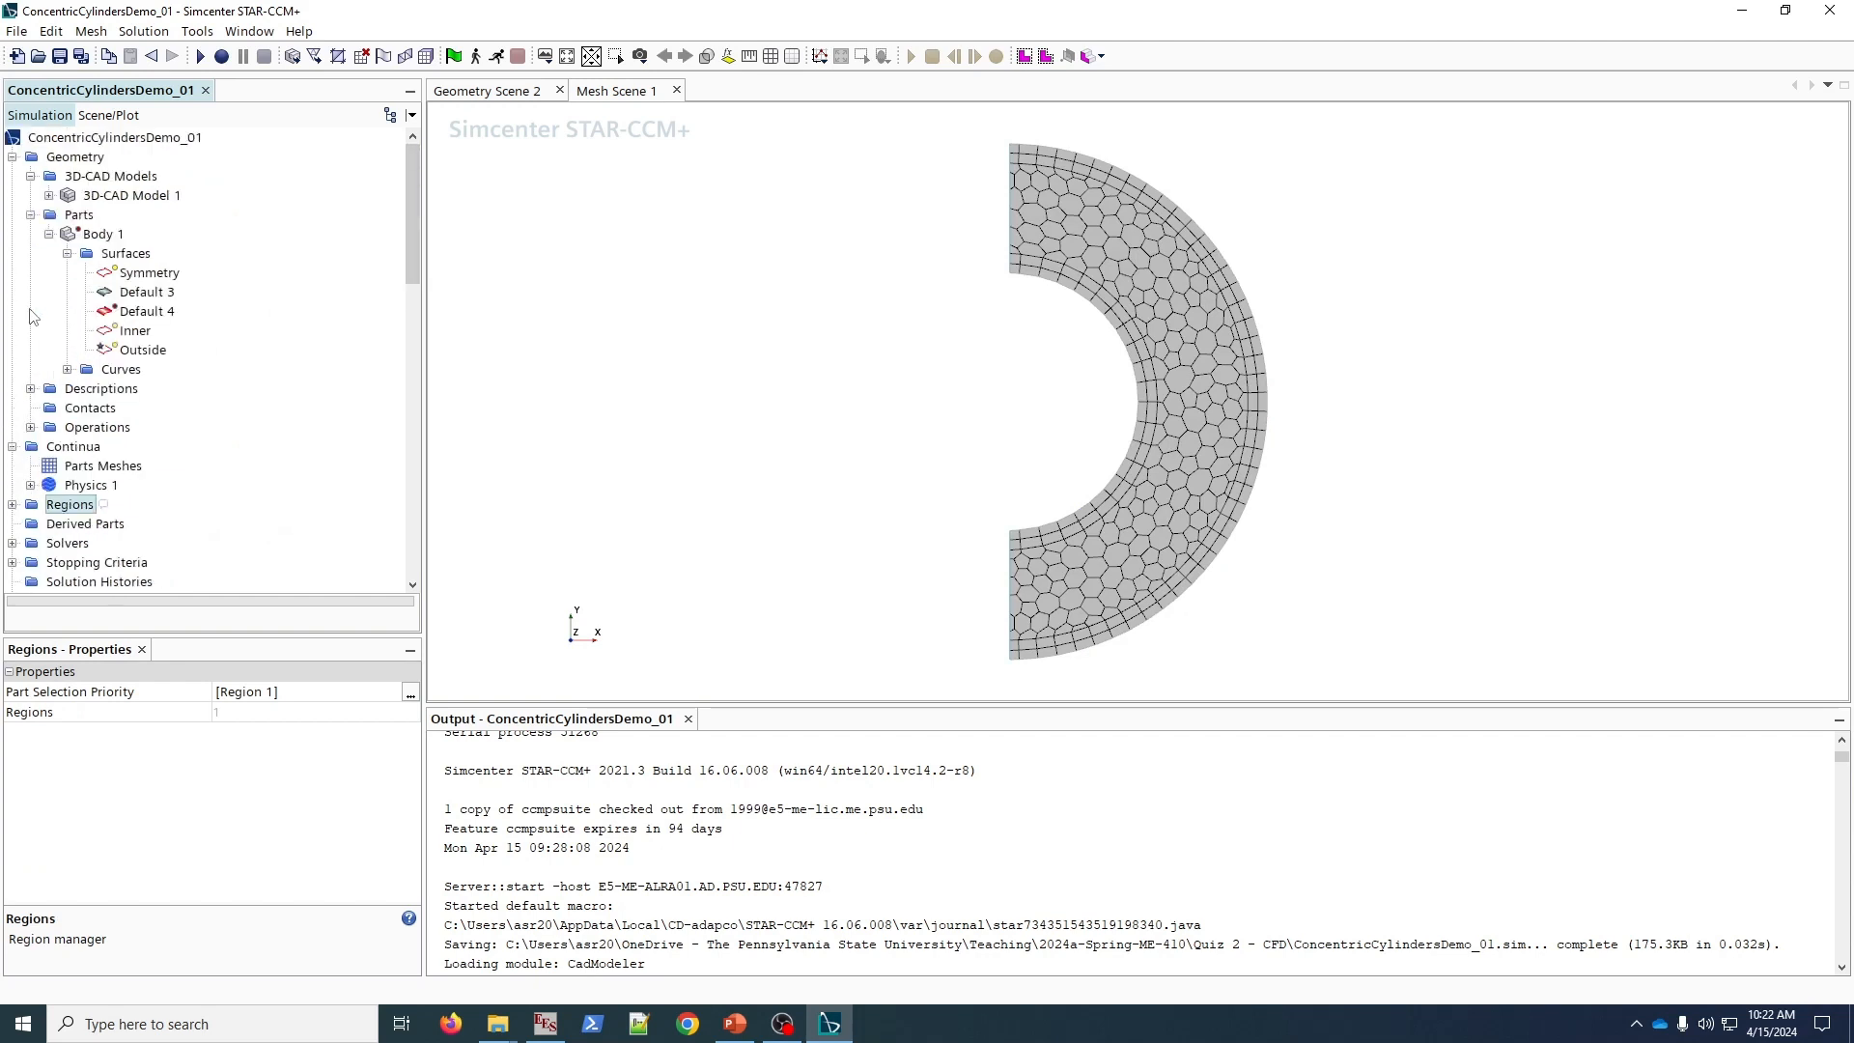
pyautogui.click(49, 233)
pyautogui.scroll(-3, 27, 251)
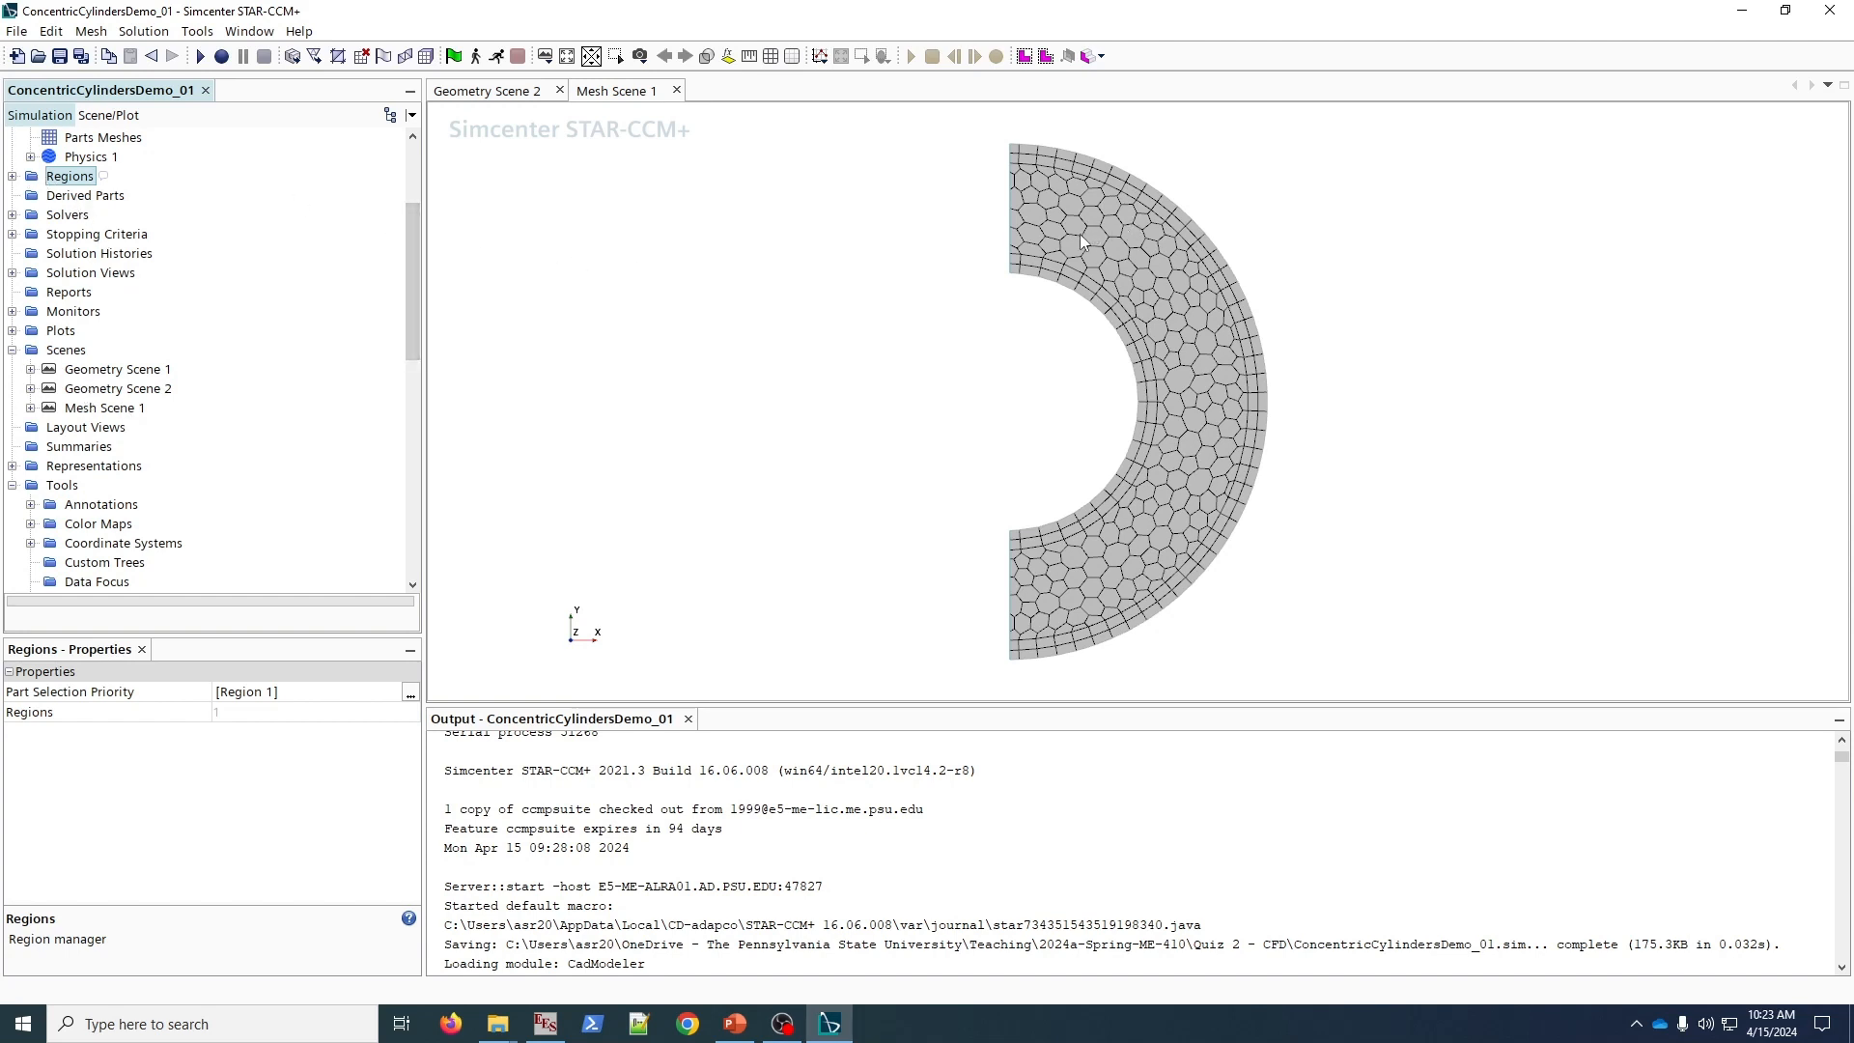
# - Create a new Surface Average report from the Metrics category
pyautogui.click(83, 295)
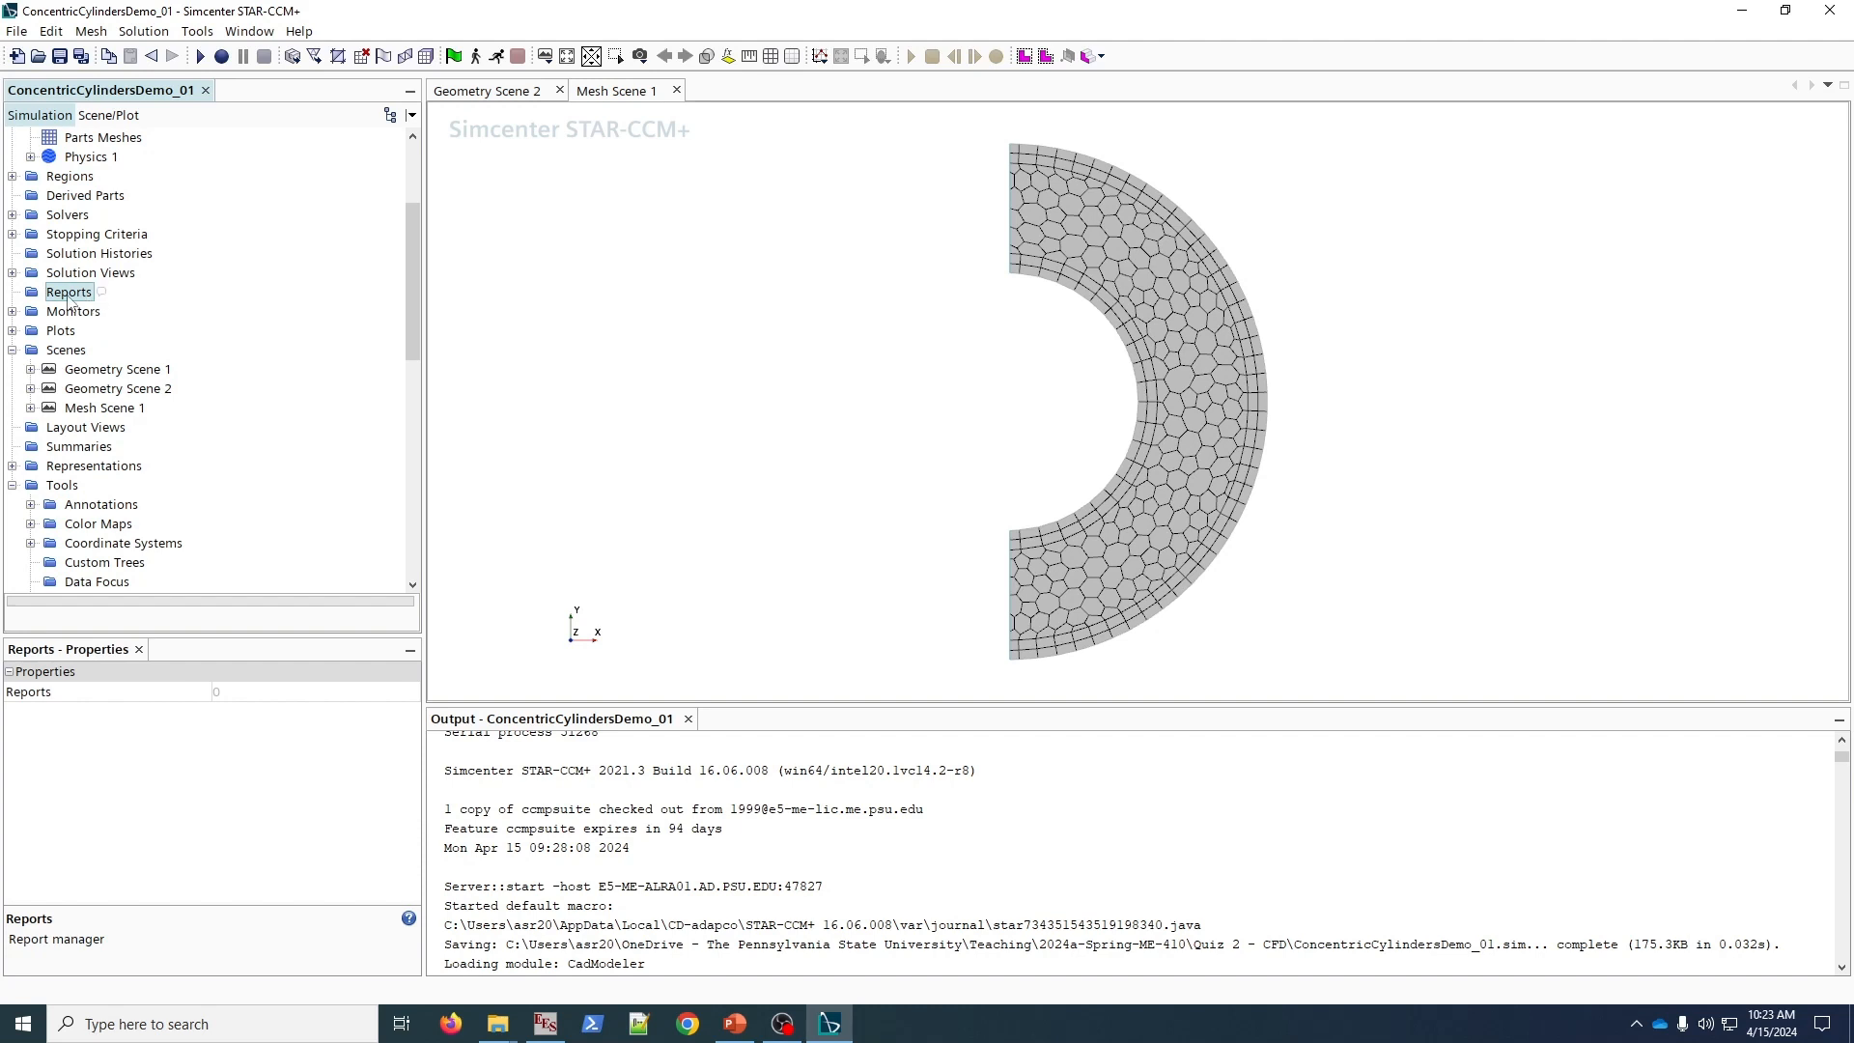
pyautogui.rightClick(87, 292)
pyautogui.moveTo(140, 308)
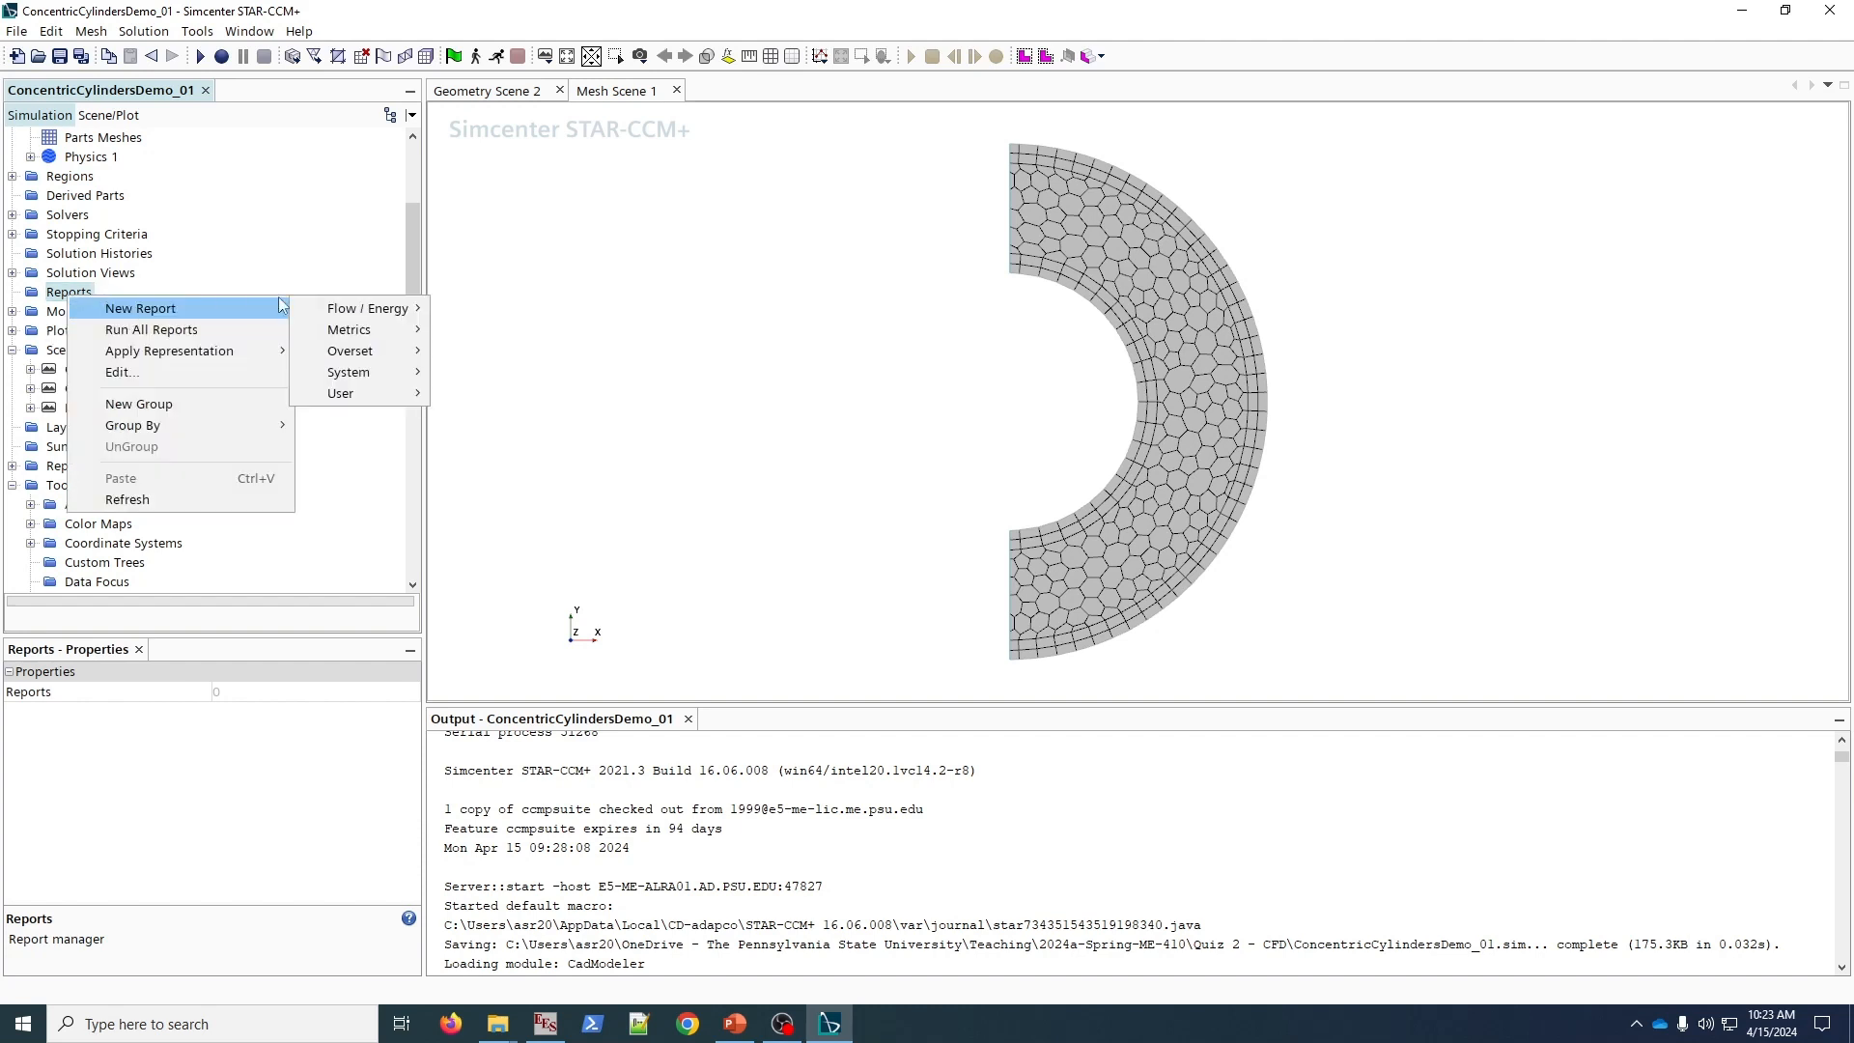
pyautogui.moveTo(395, 334)
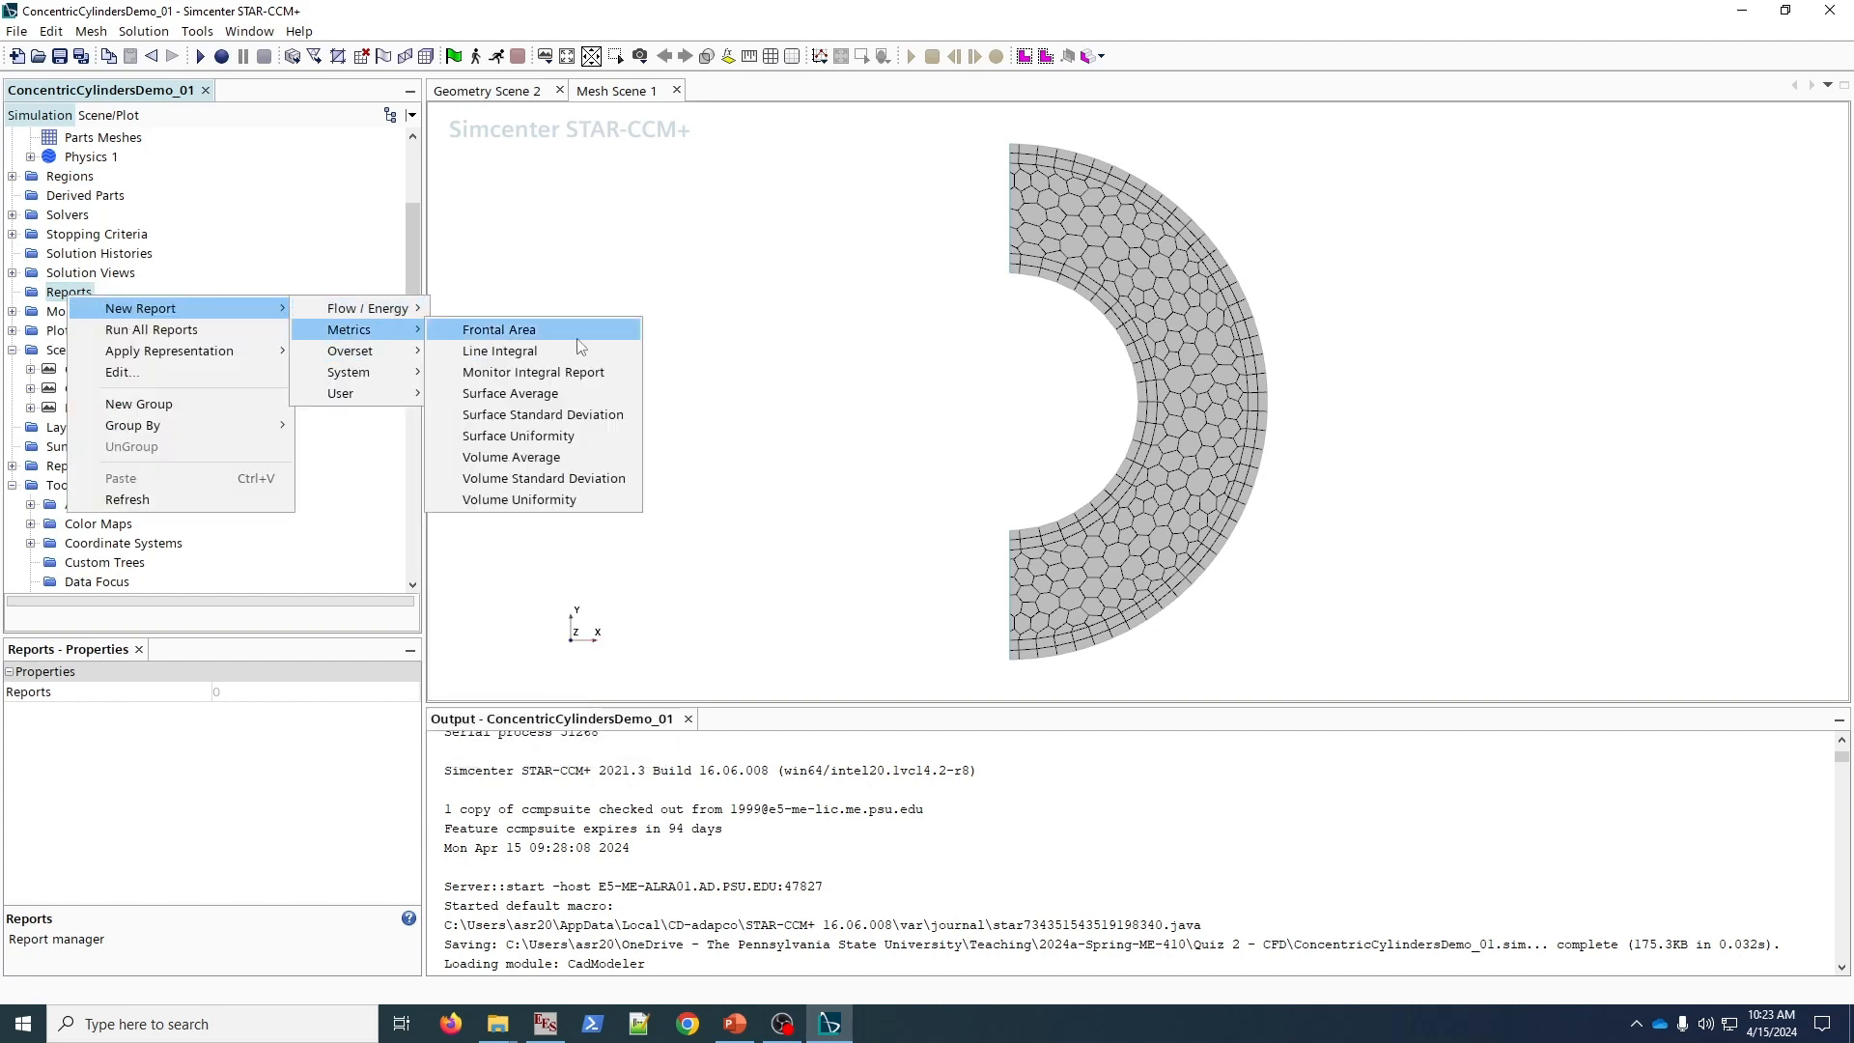
pyautogui.click(576, 392)
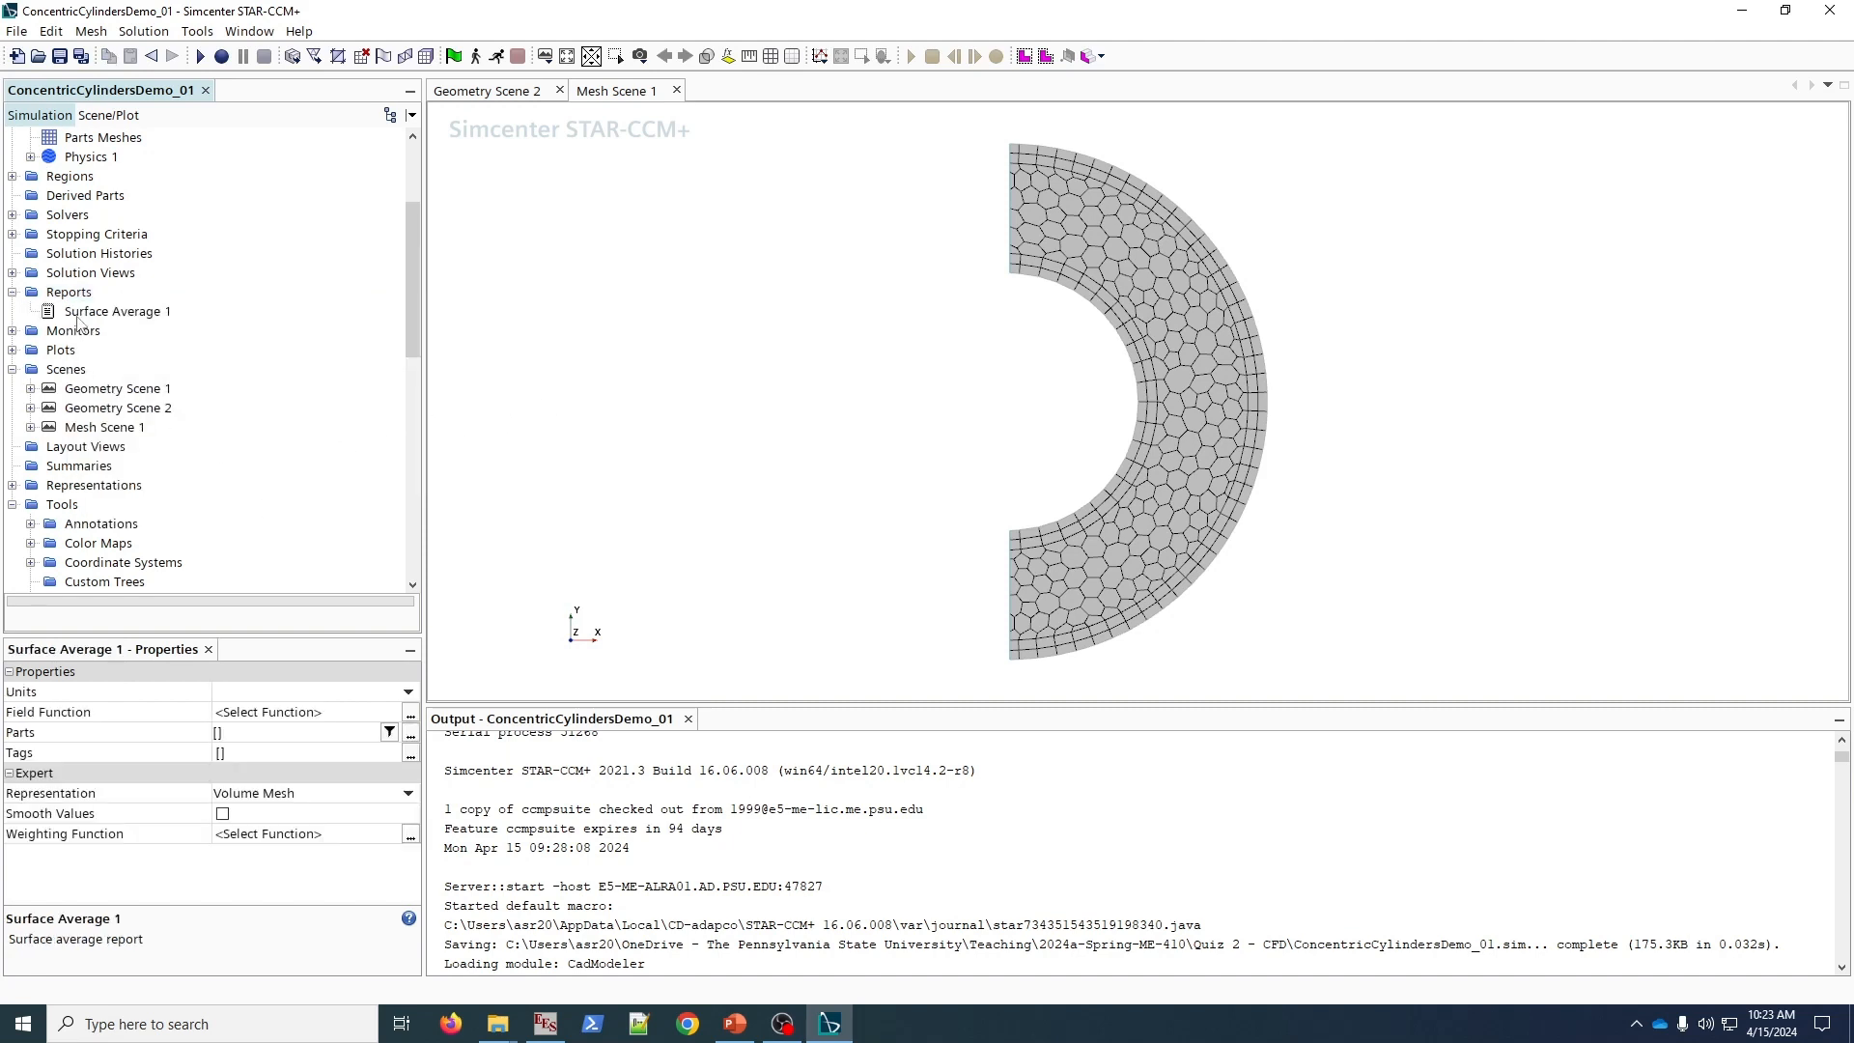
# - Rename the new surface average report as q_flux_o
pyautogui.click(89, 313)
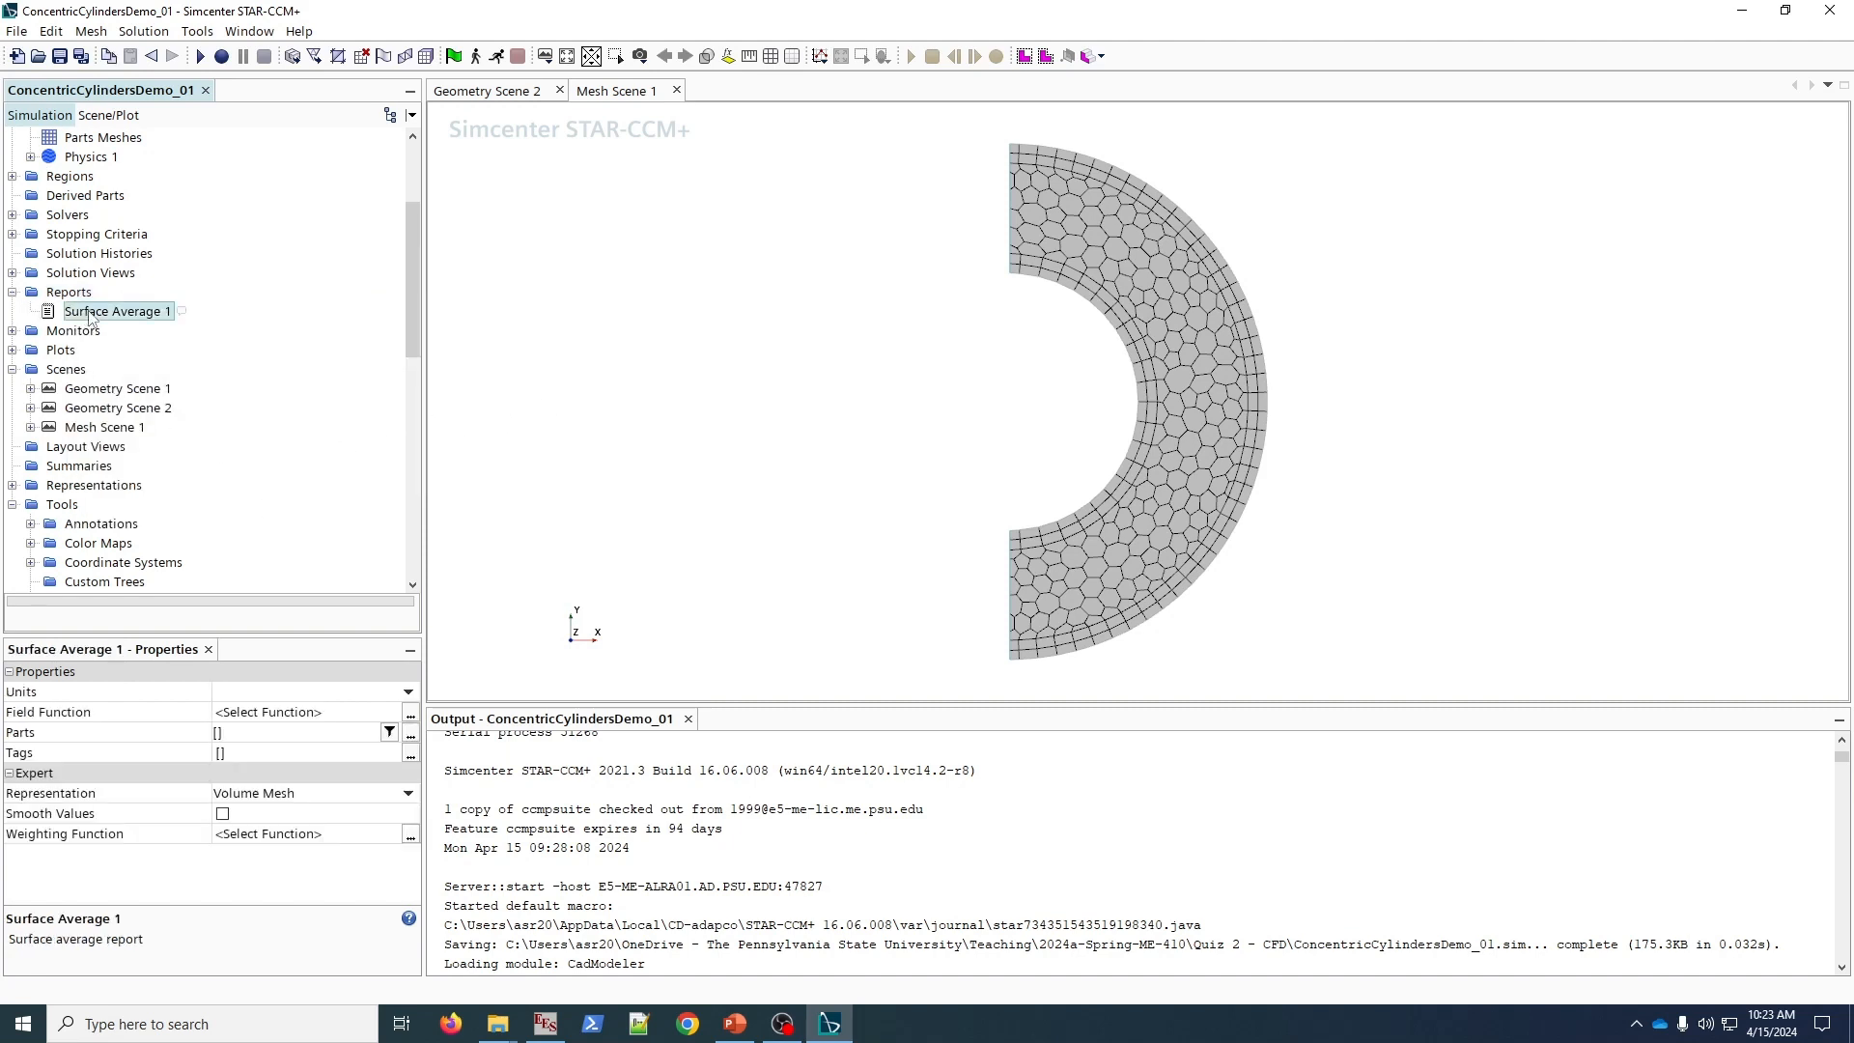
pyautogui.click(142, 312)
pyautogui.write('q')
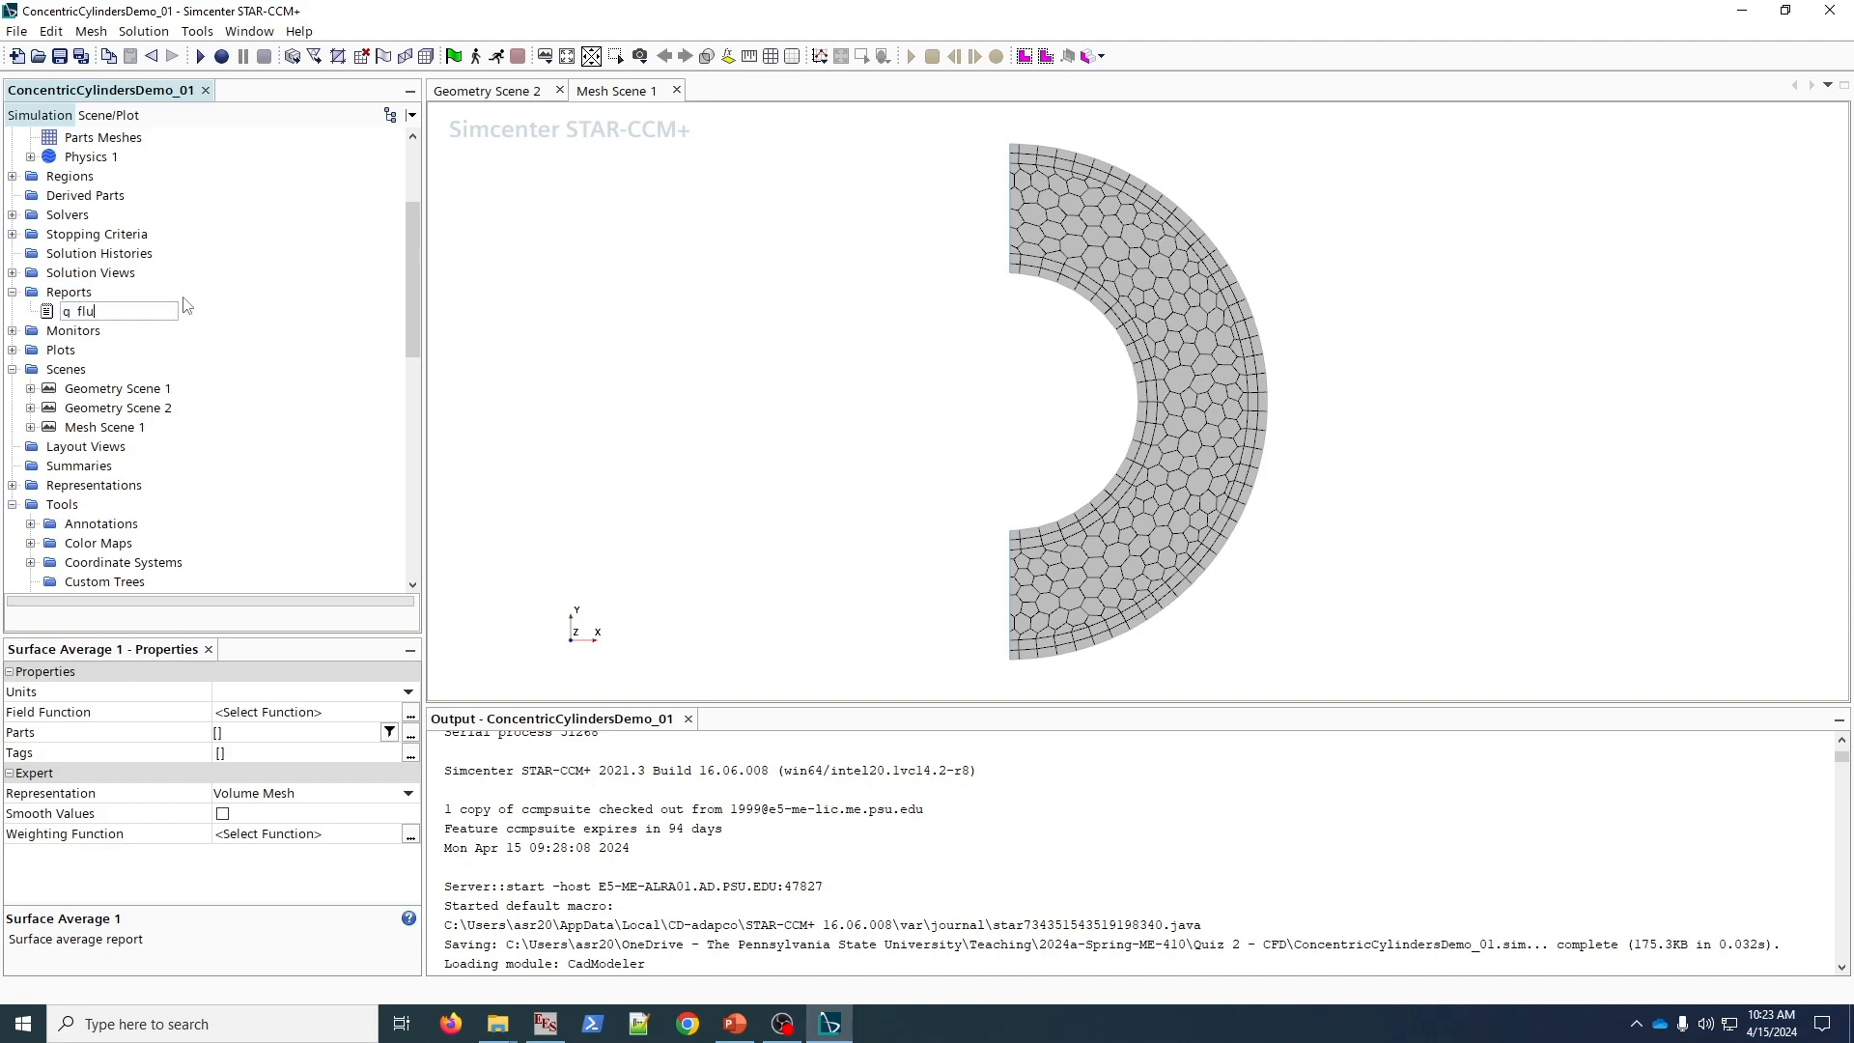
pyautogui.write('_flux_o')
pyautogui.press('Return')
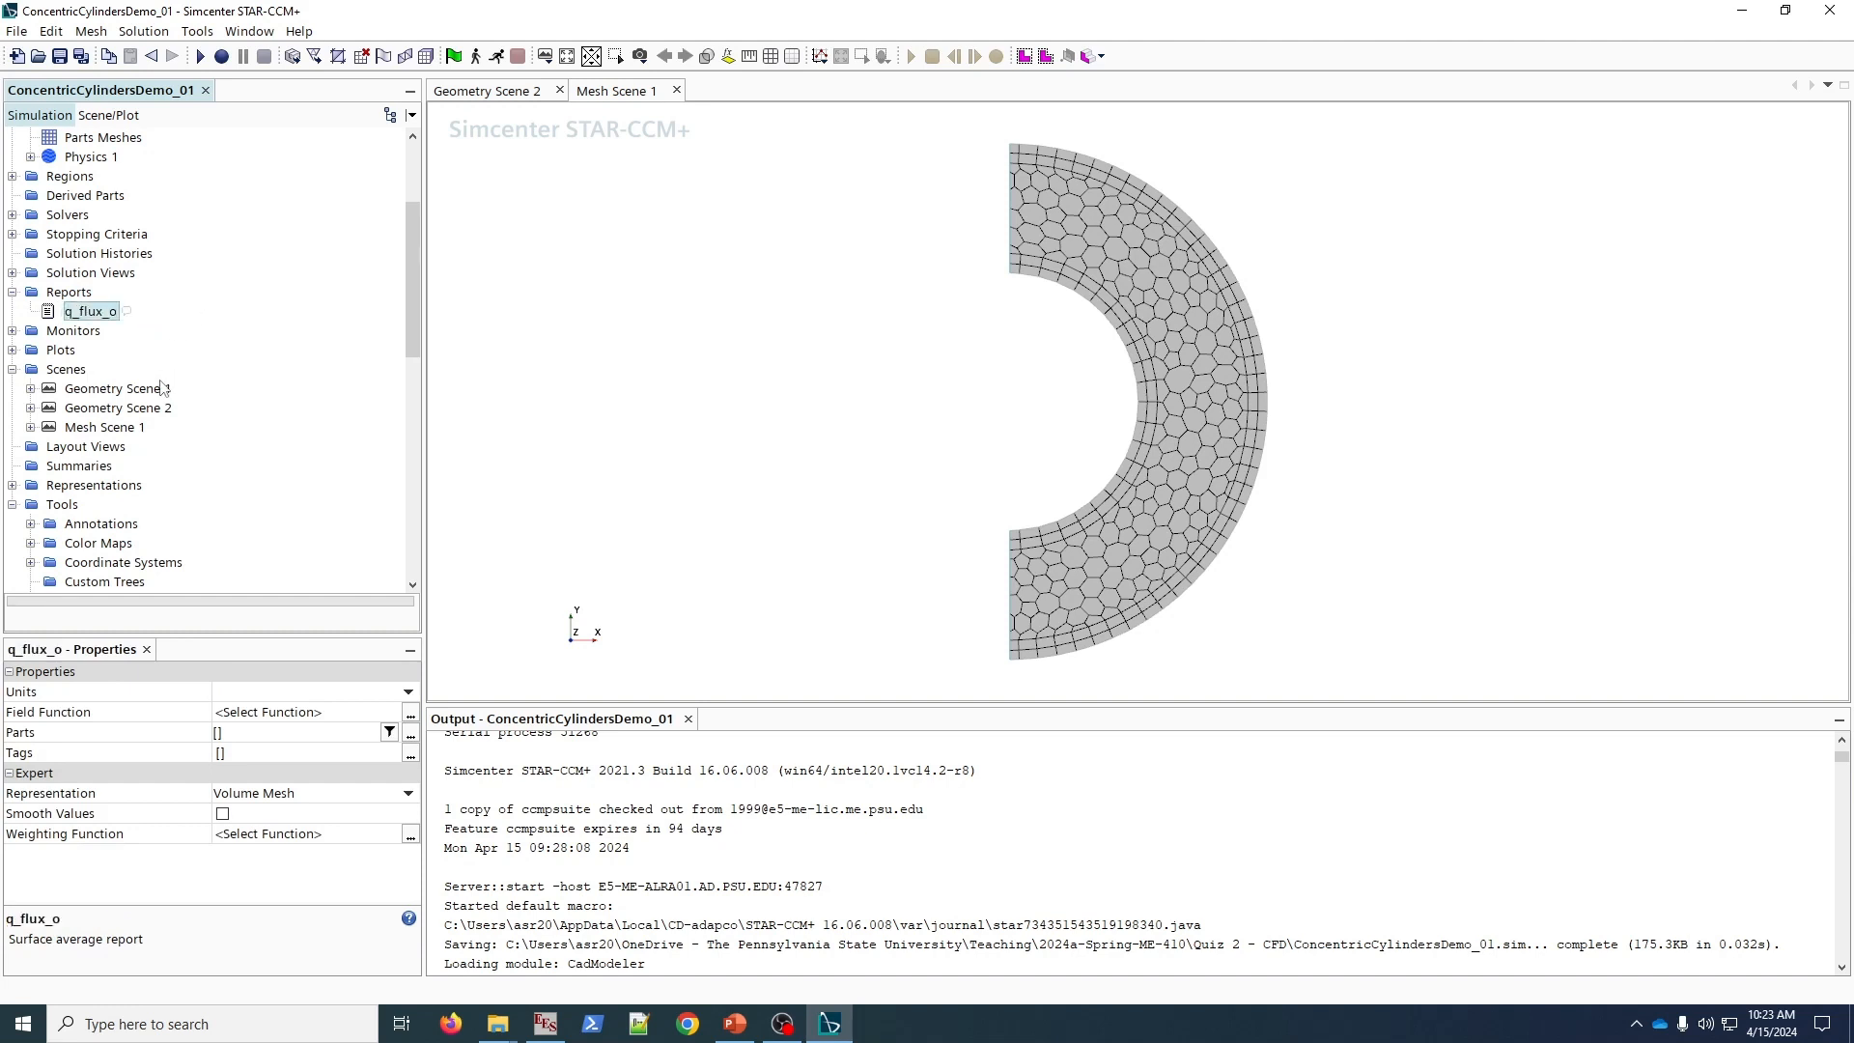
# - Set the q_flux_o report's field function to Boundary Heat Flux and its parts to the Outside boundary of Region 1
pyautogui.click(410, 716)
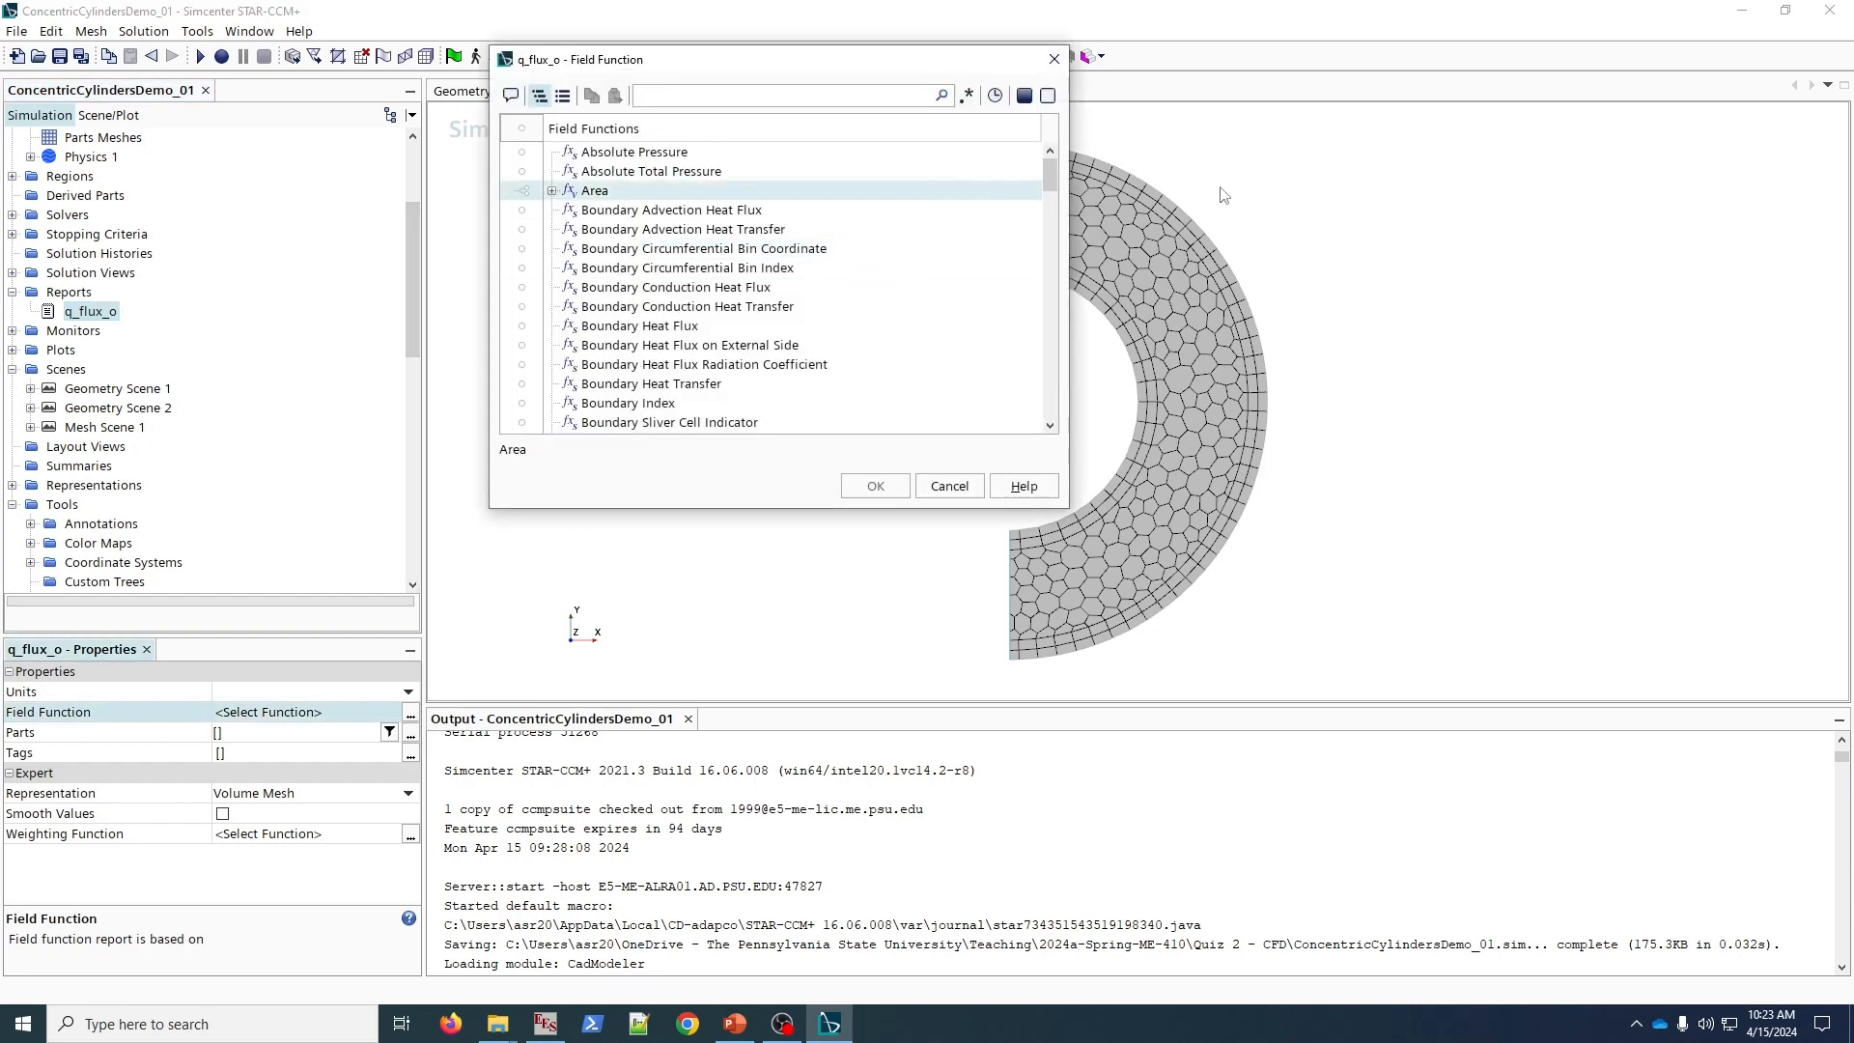
pyautogui.click(677, 328)
pyautogui.click(874, 486)
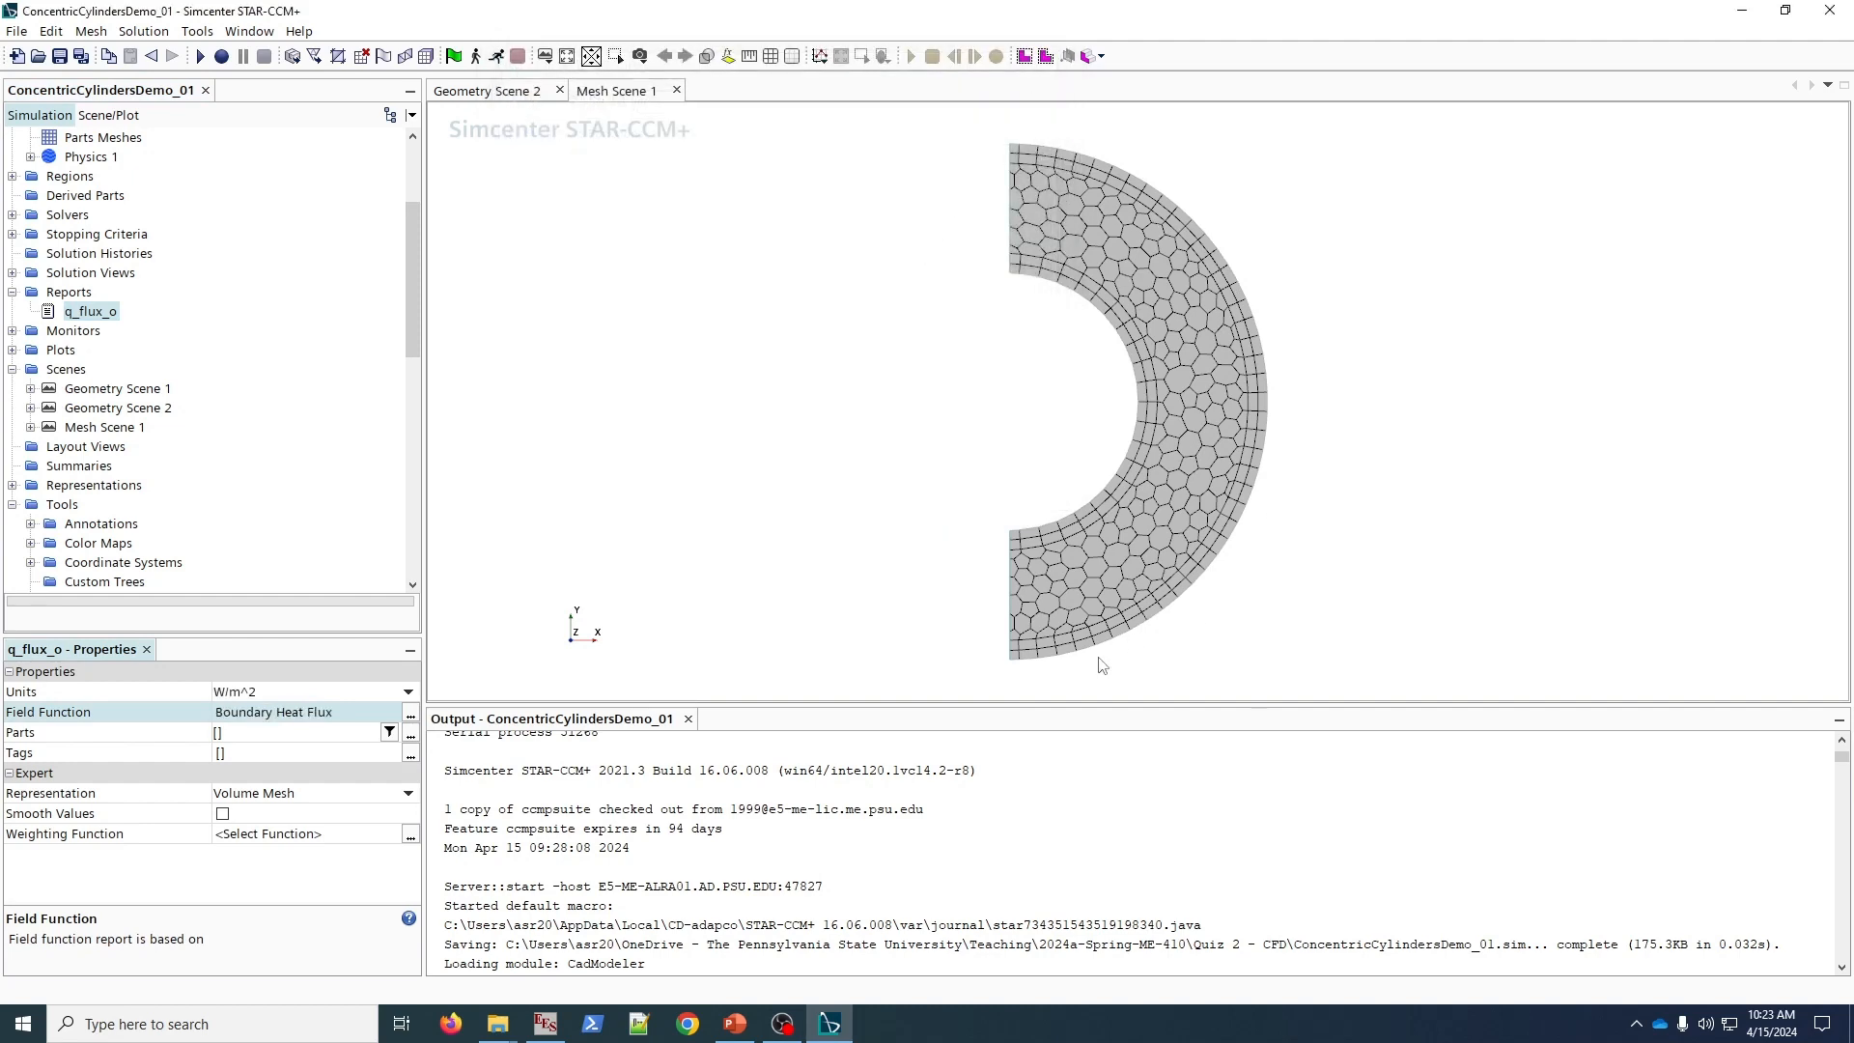
pyautogui.click(410, 736)
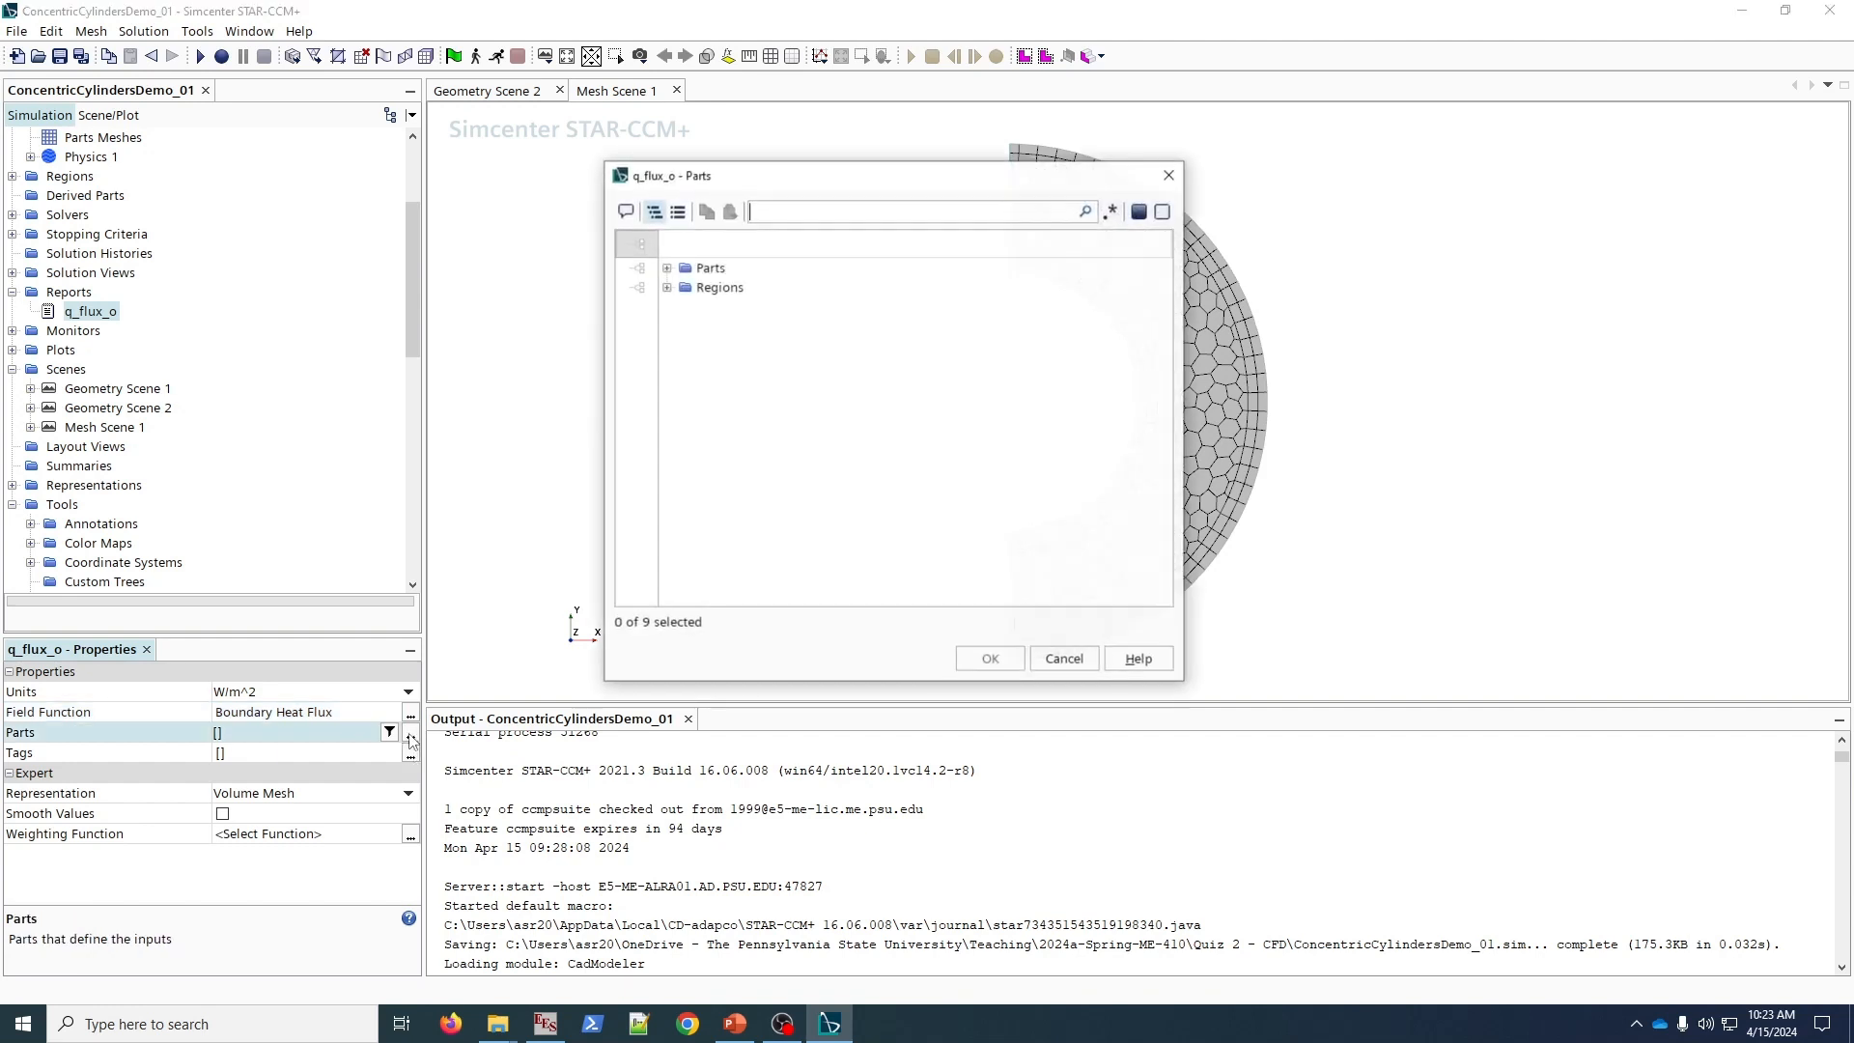
pyautogui.click(666, 287)
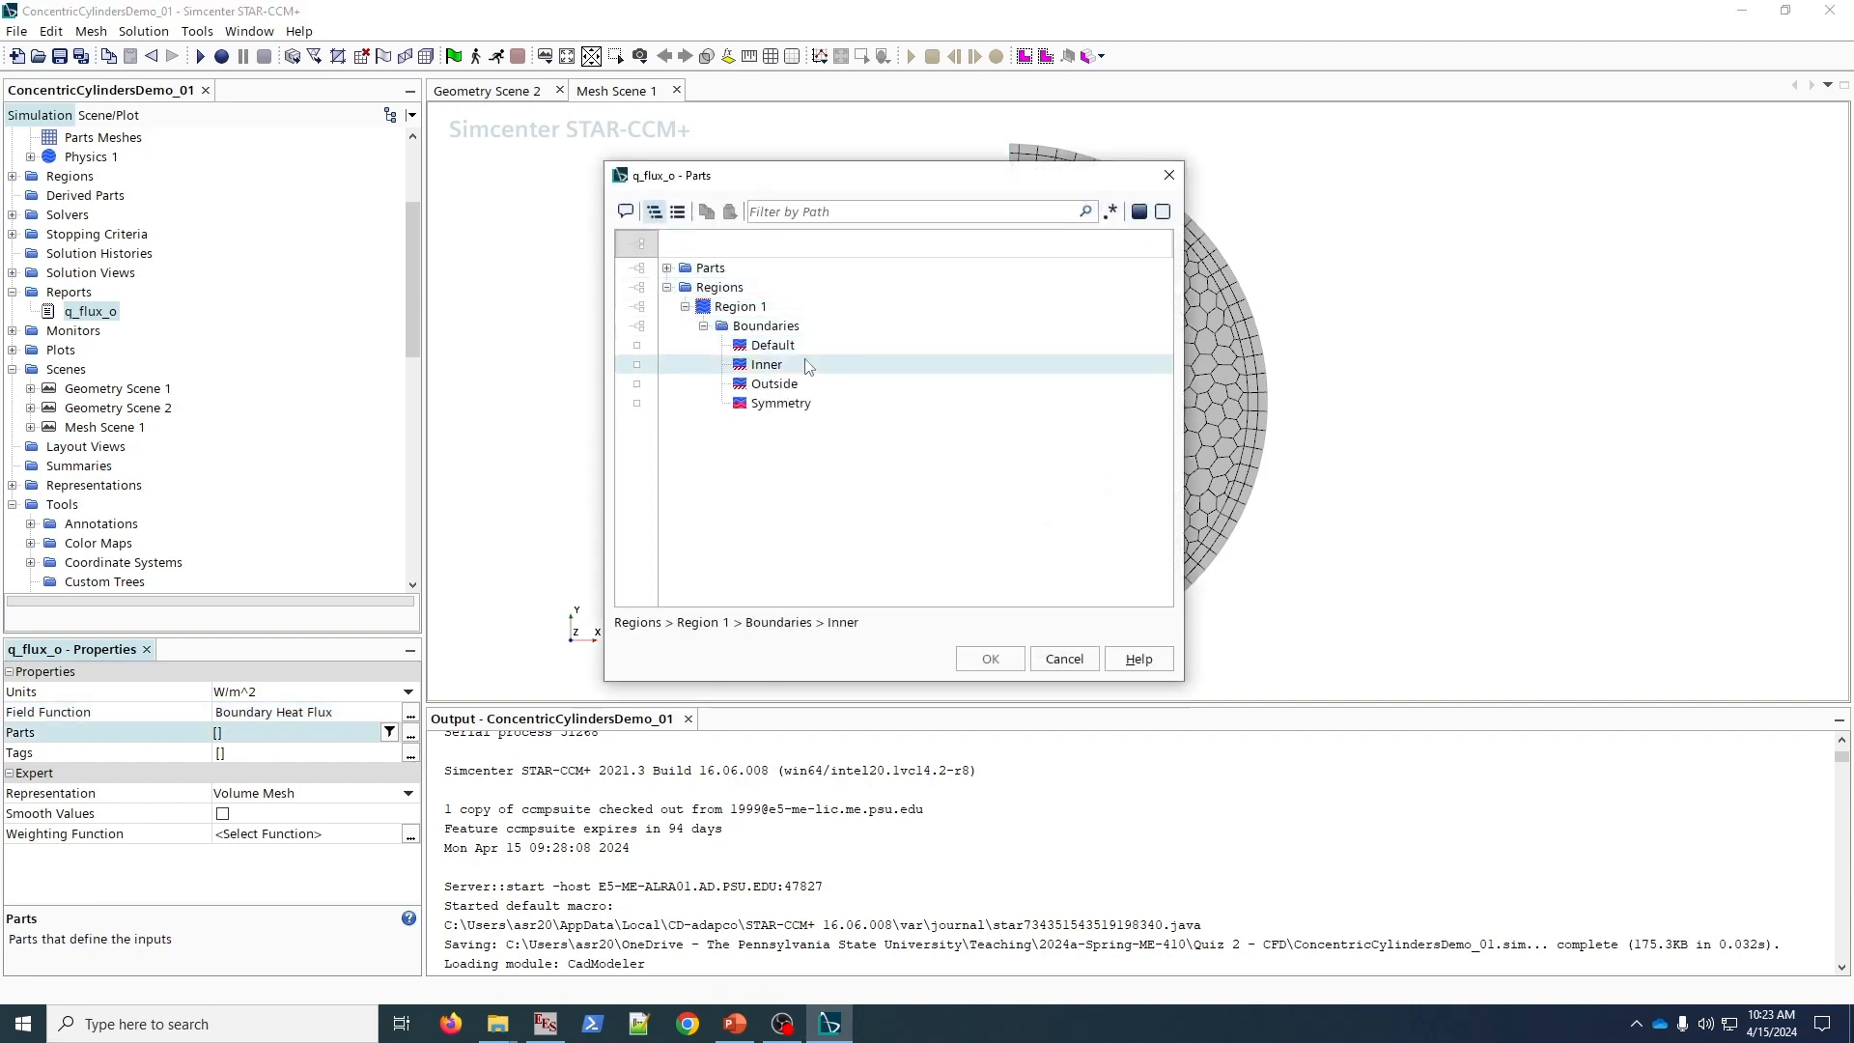
pyautogui.click(792, 384)
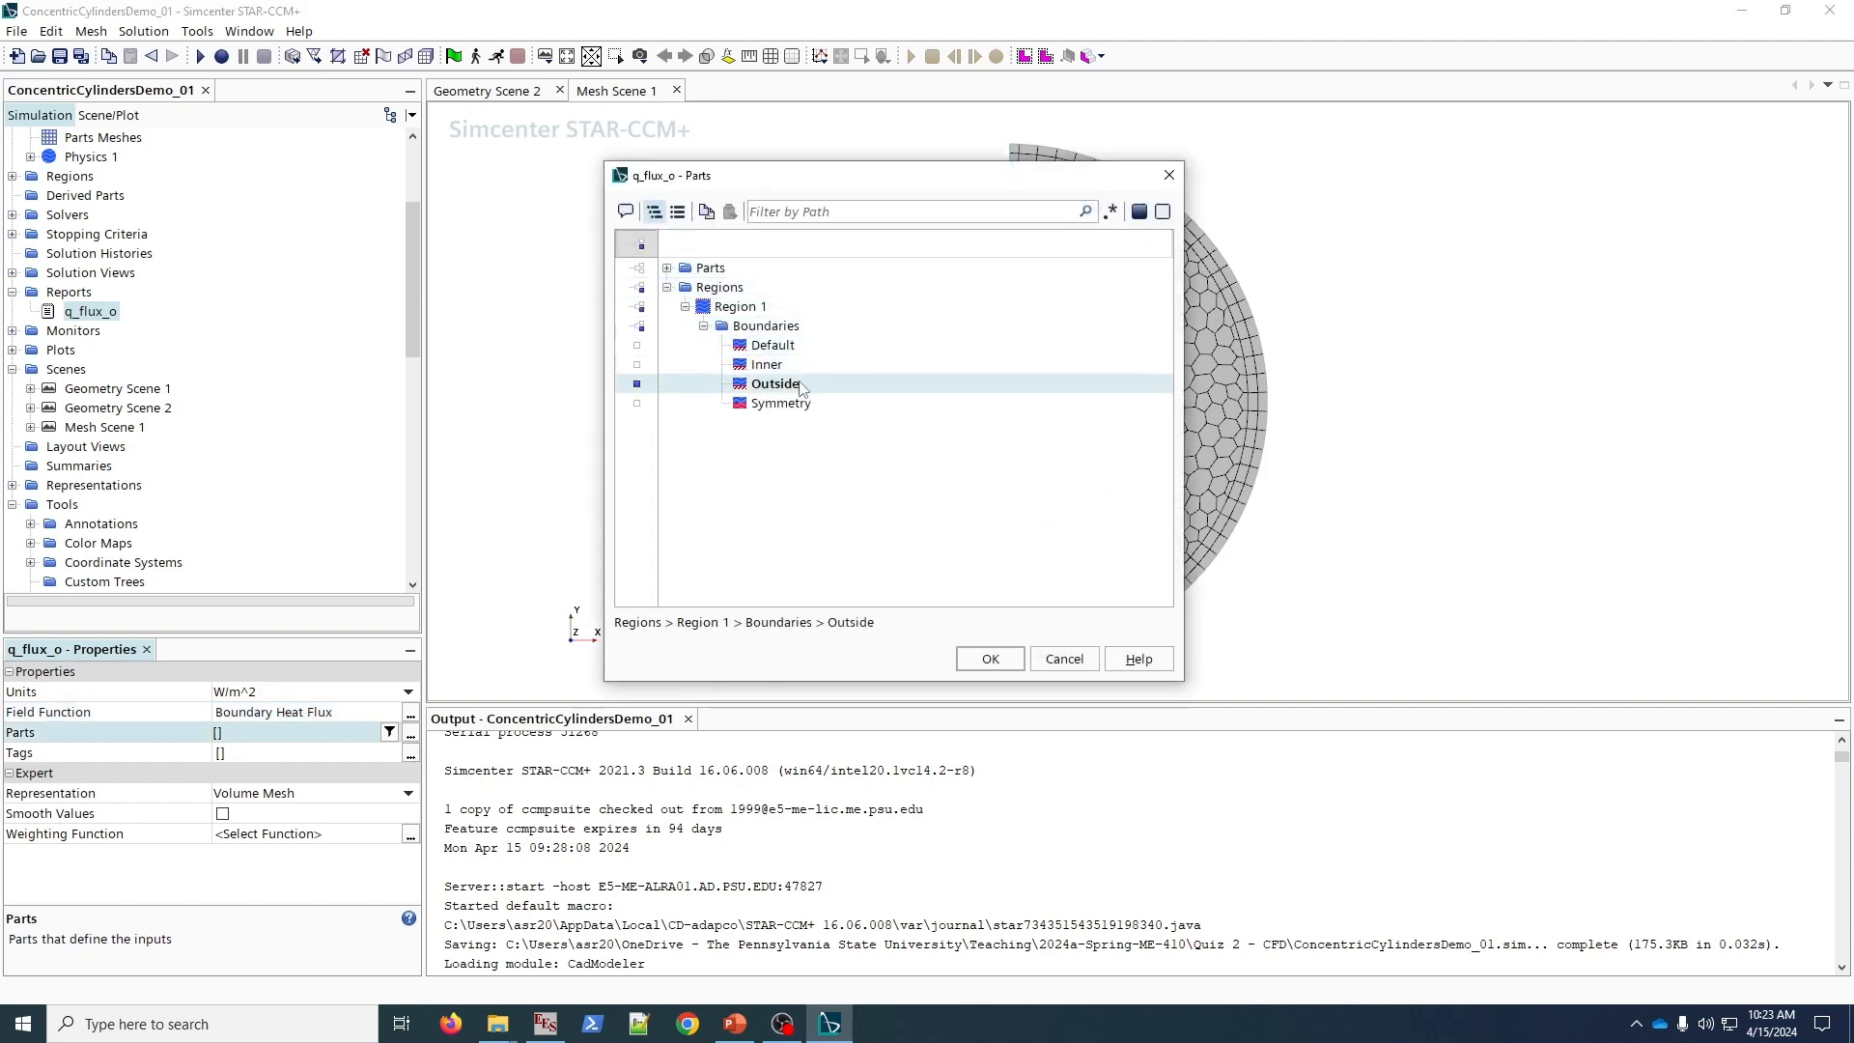
pyautogui.click(990, 660)
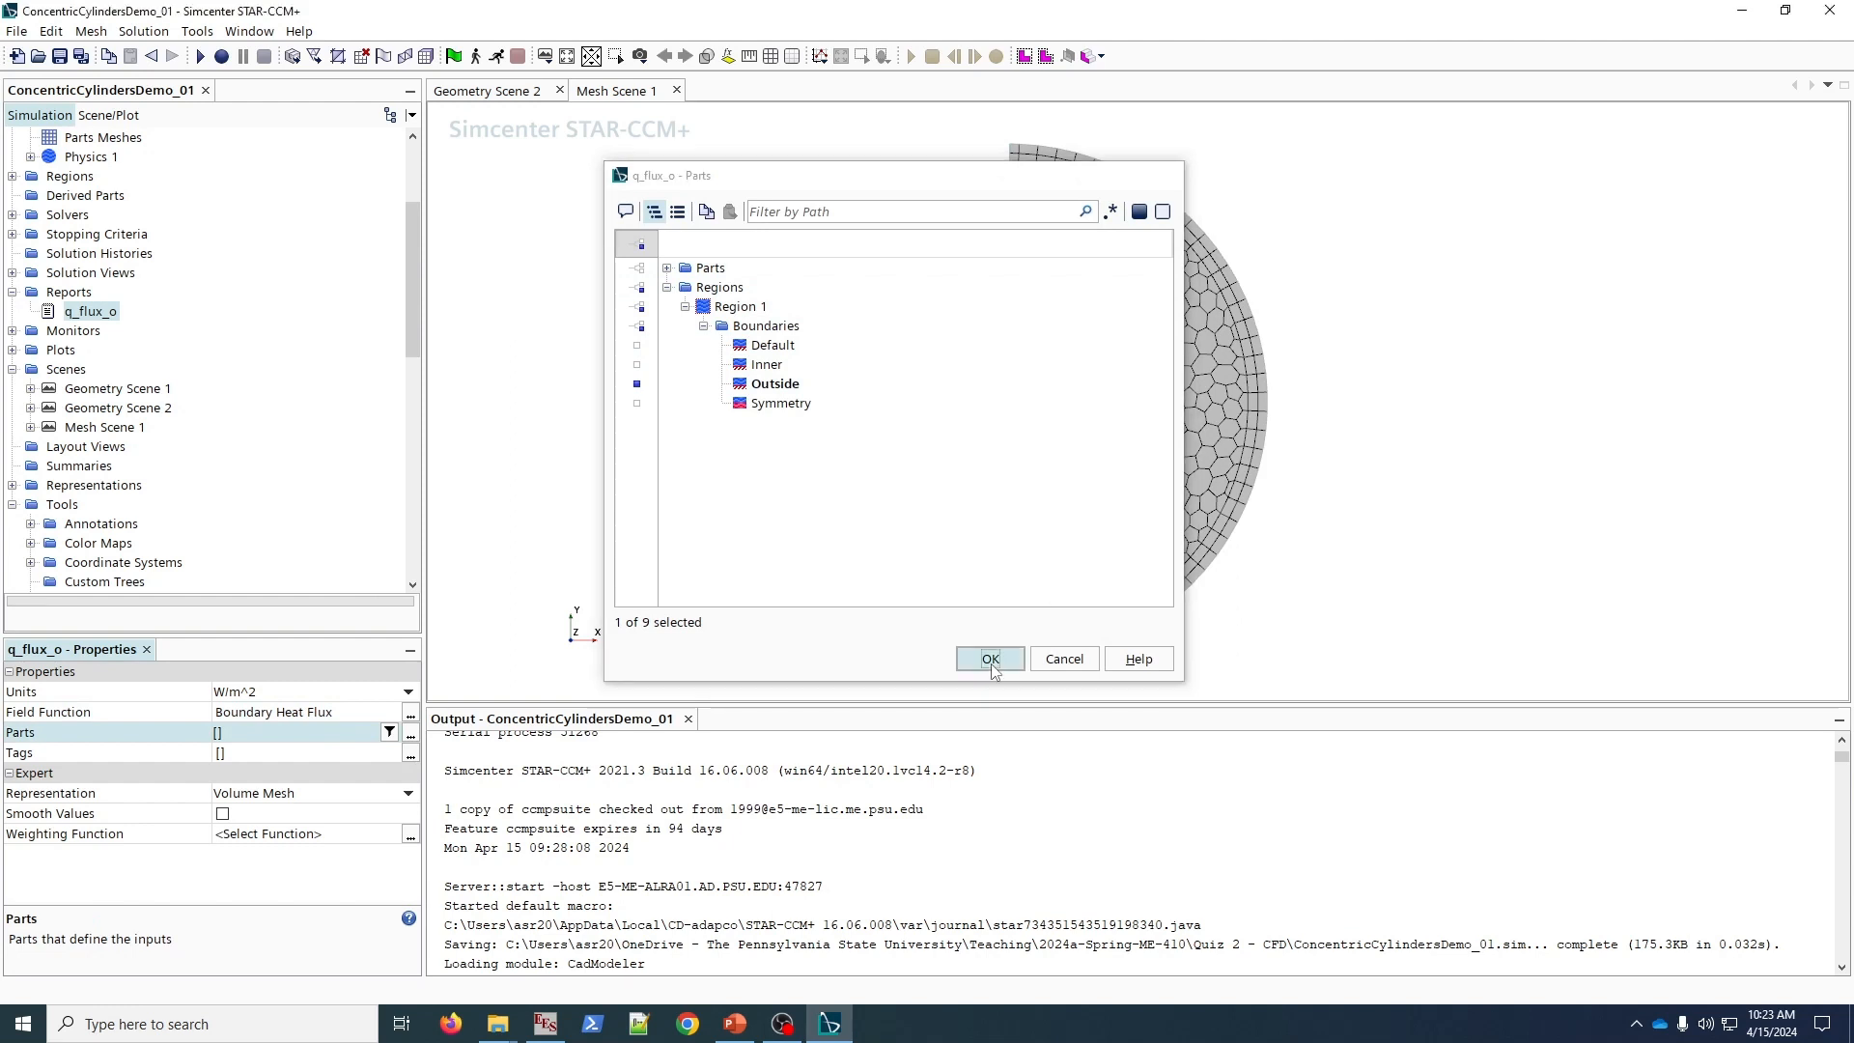
# - Create a monitor and plot from the q_flux_o report, and save the simulation
pyautogui.rightClick(98, 318)
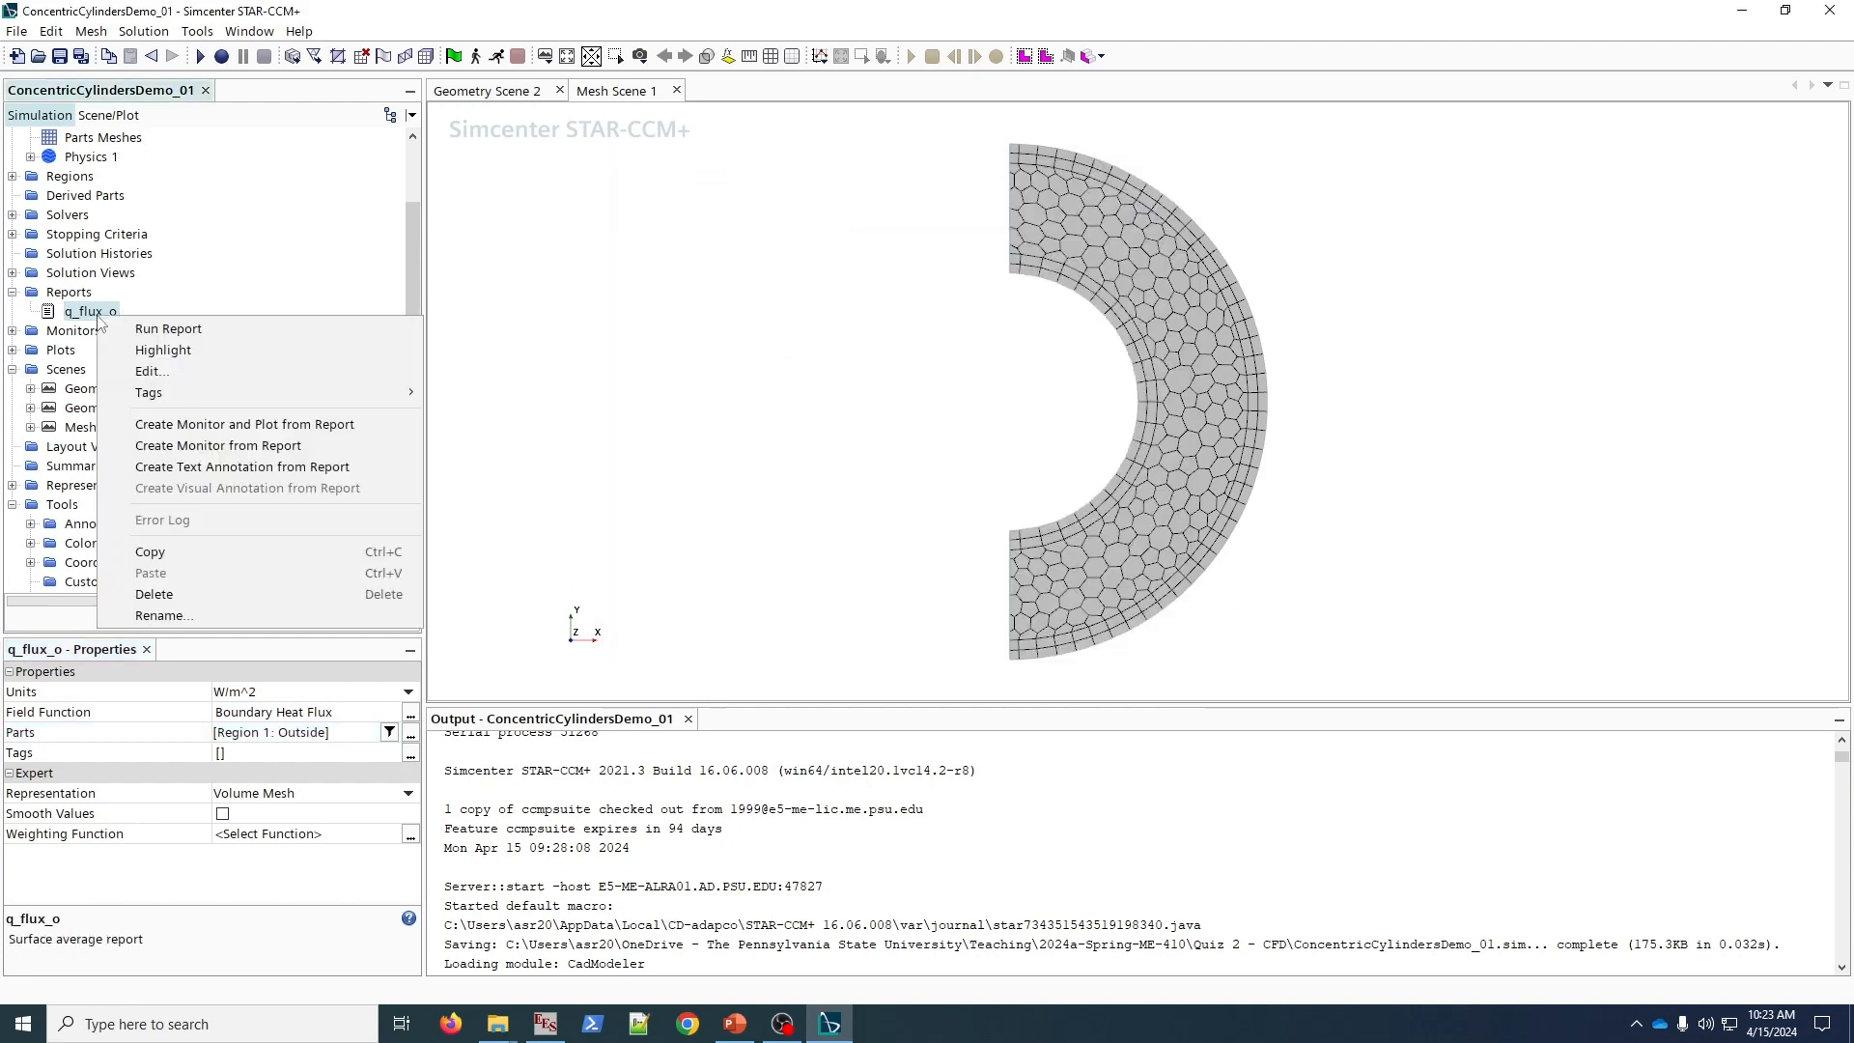
pyautogui.click(228, 430)
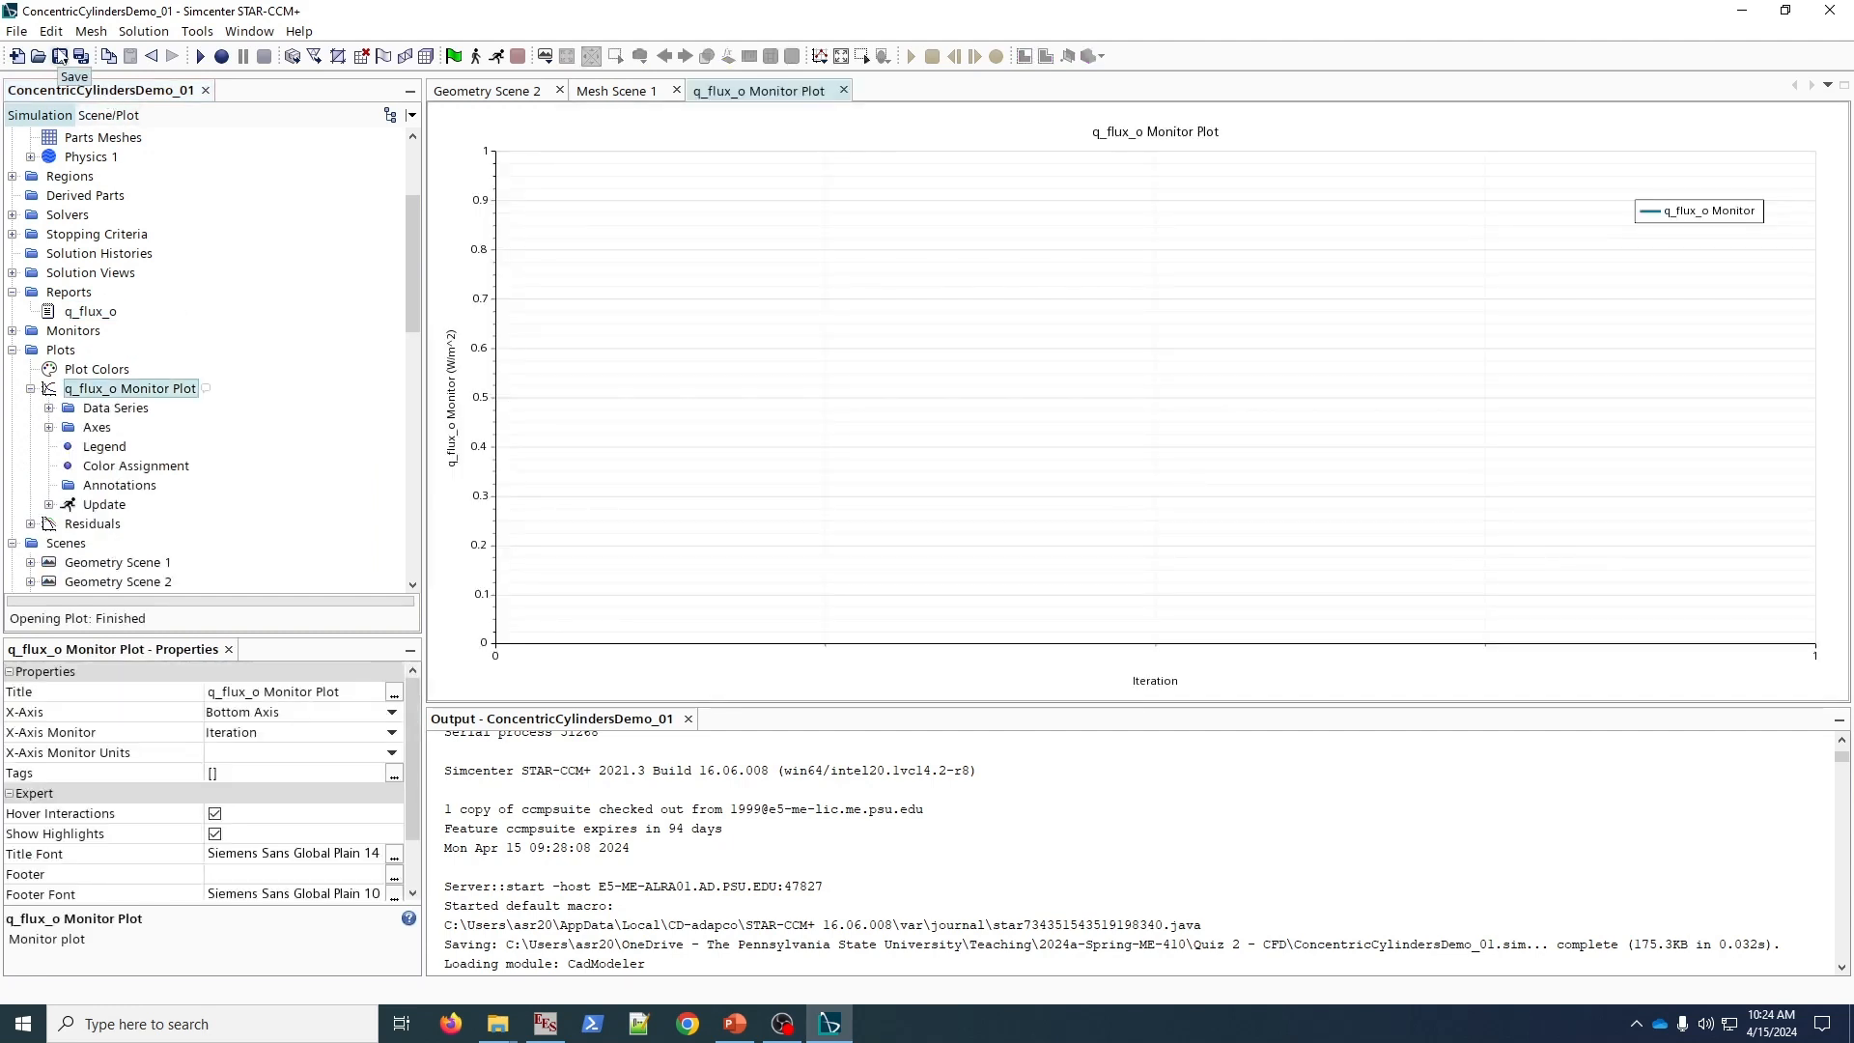
pyautogui.click(60, 56)
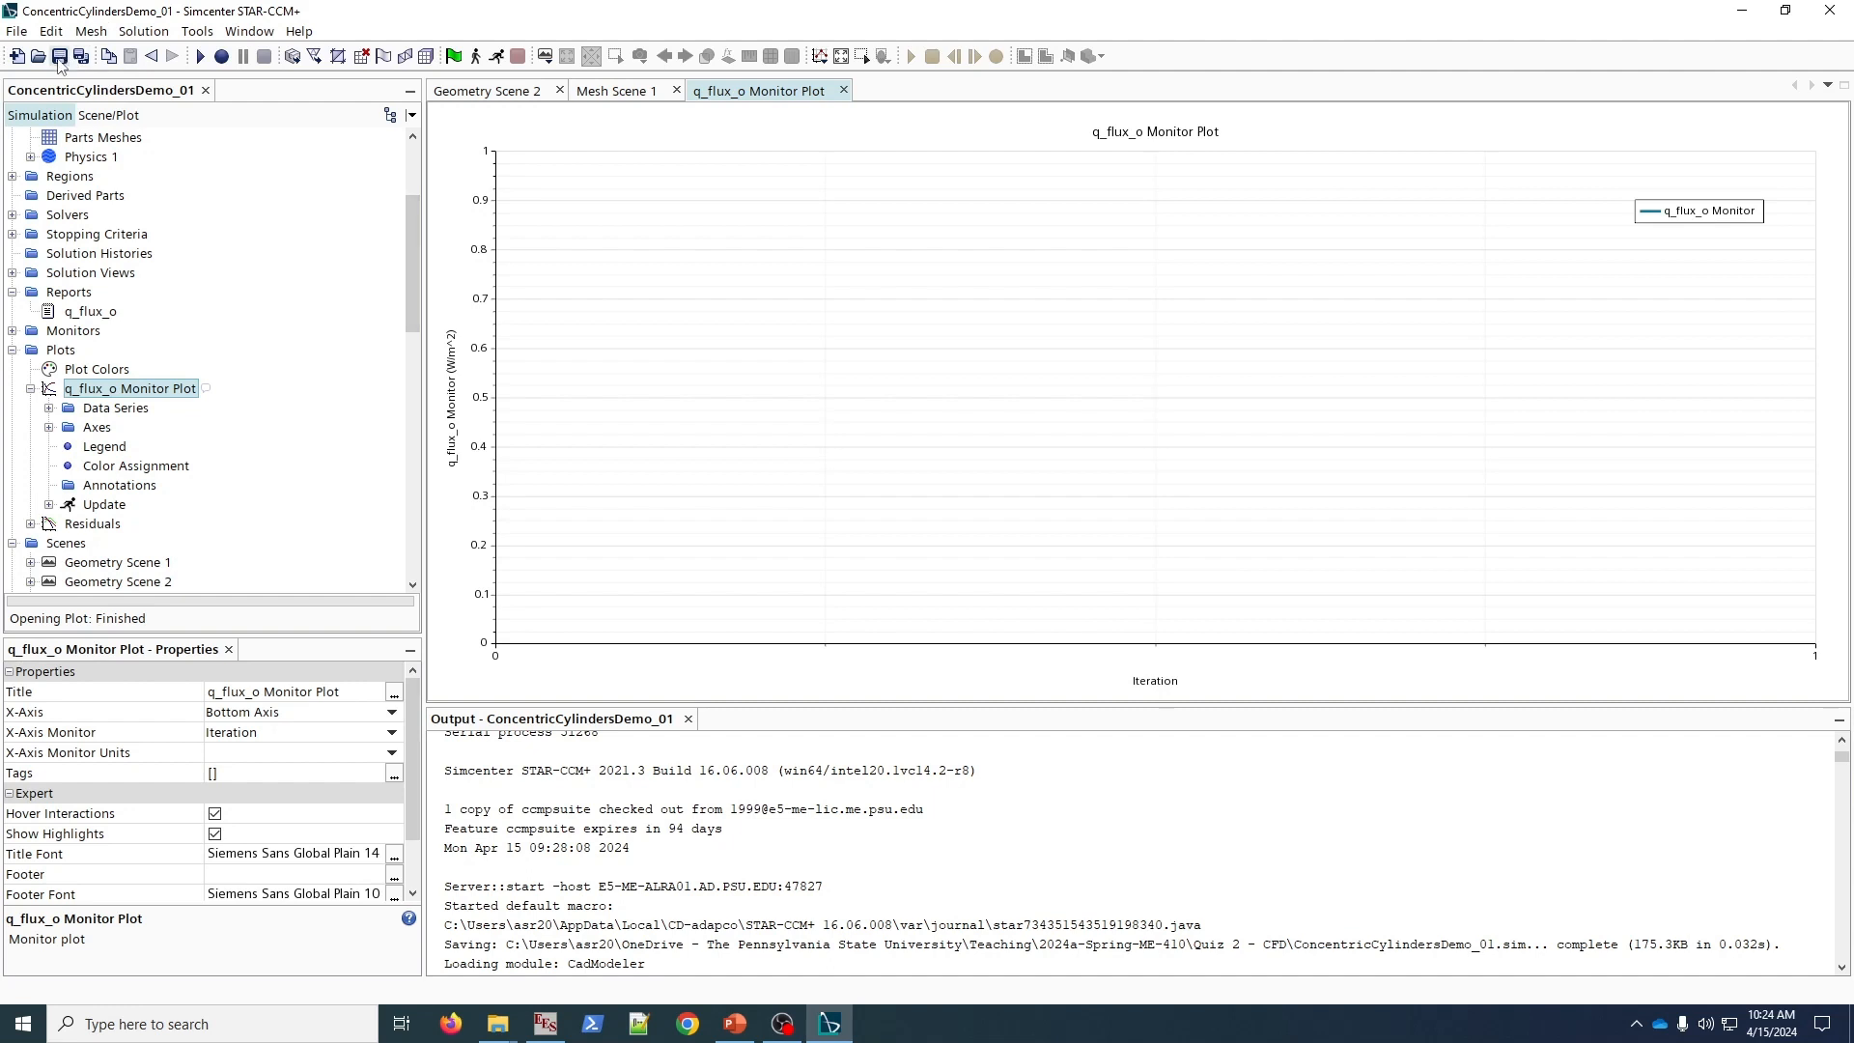
# - Create a new scalar scene and rename it Temperature
pyautogui.click(13, 350)
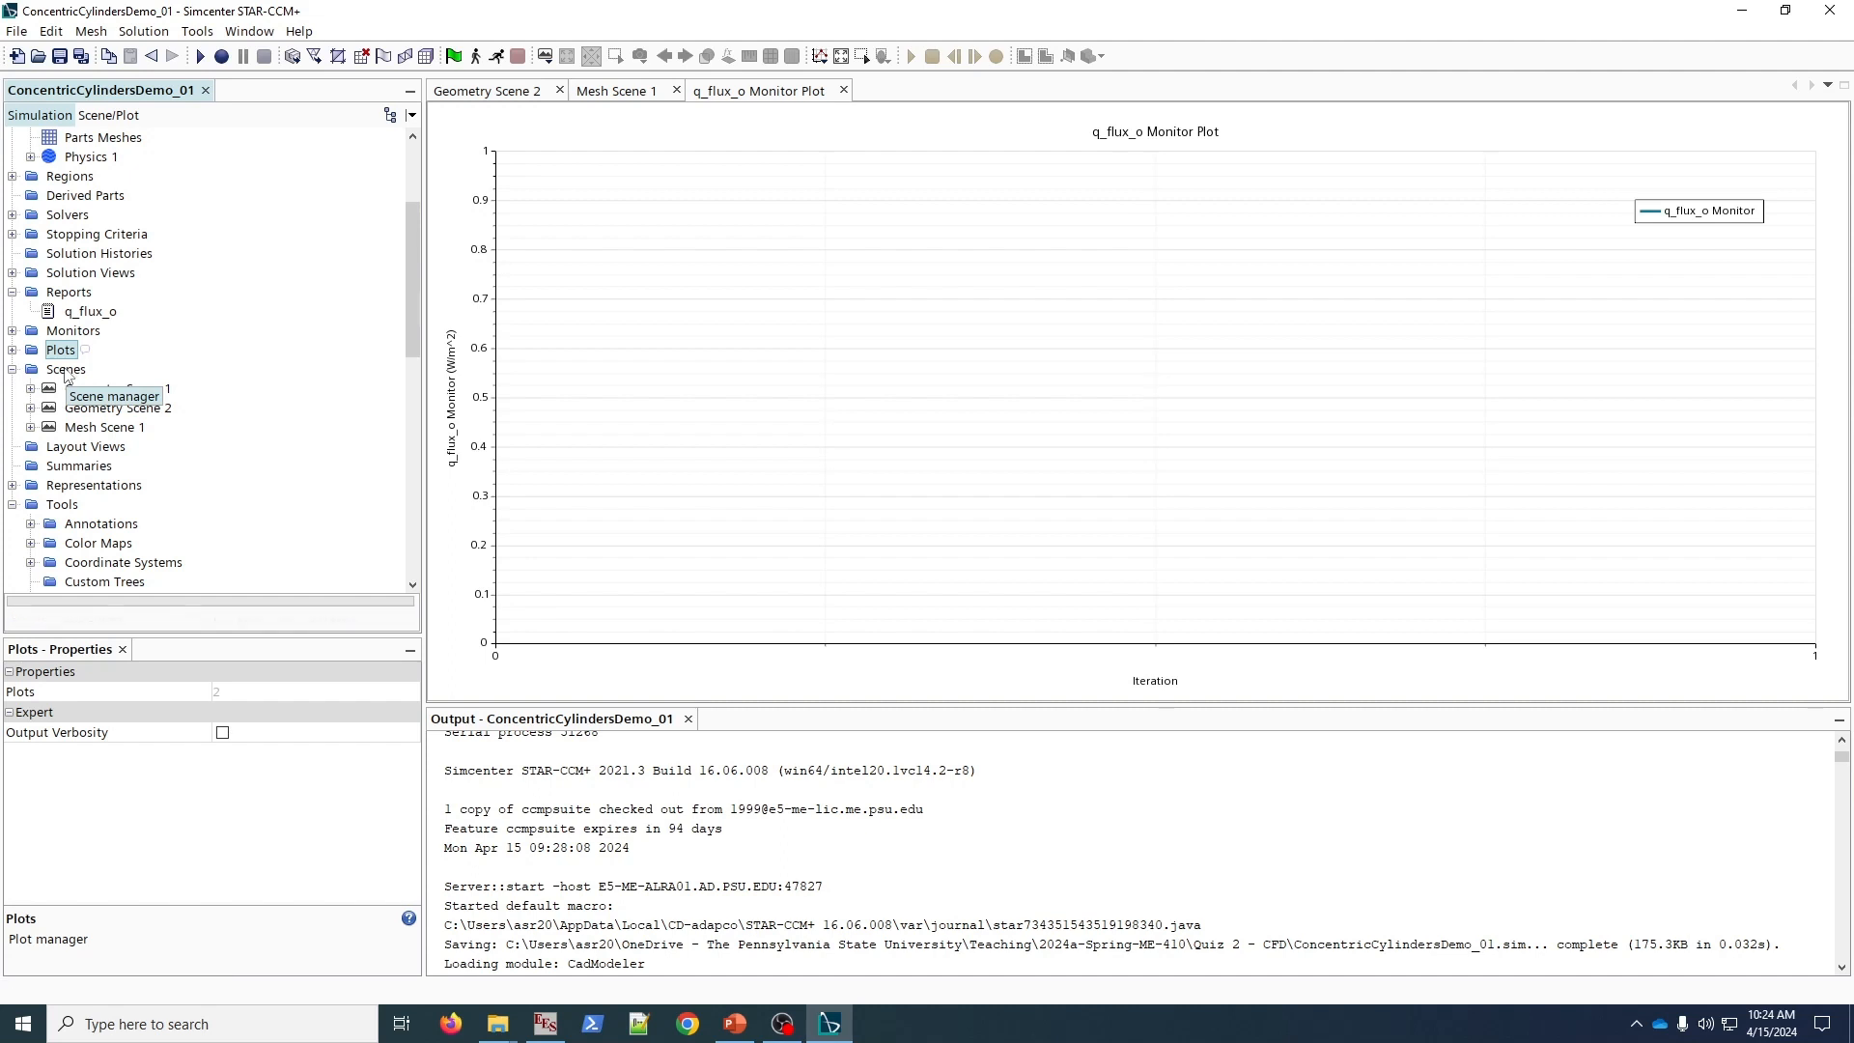
pyautogui.rightClick(66, 375)
pyautogui.moveTo(111, 382)
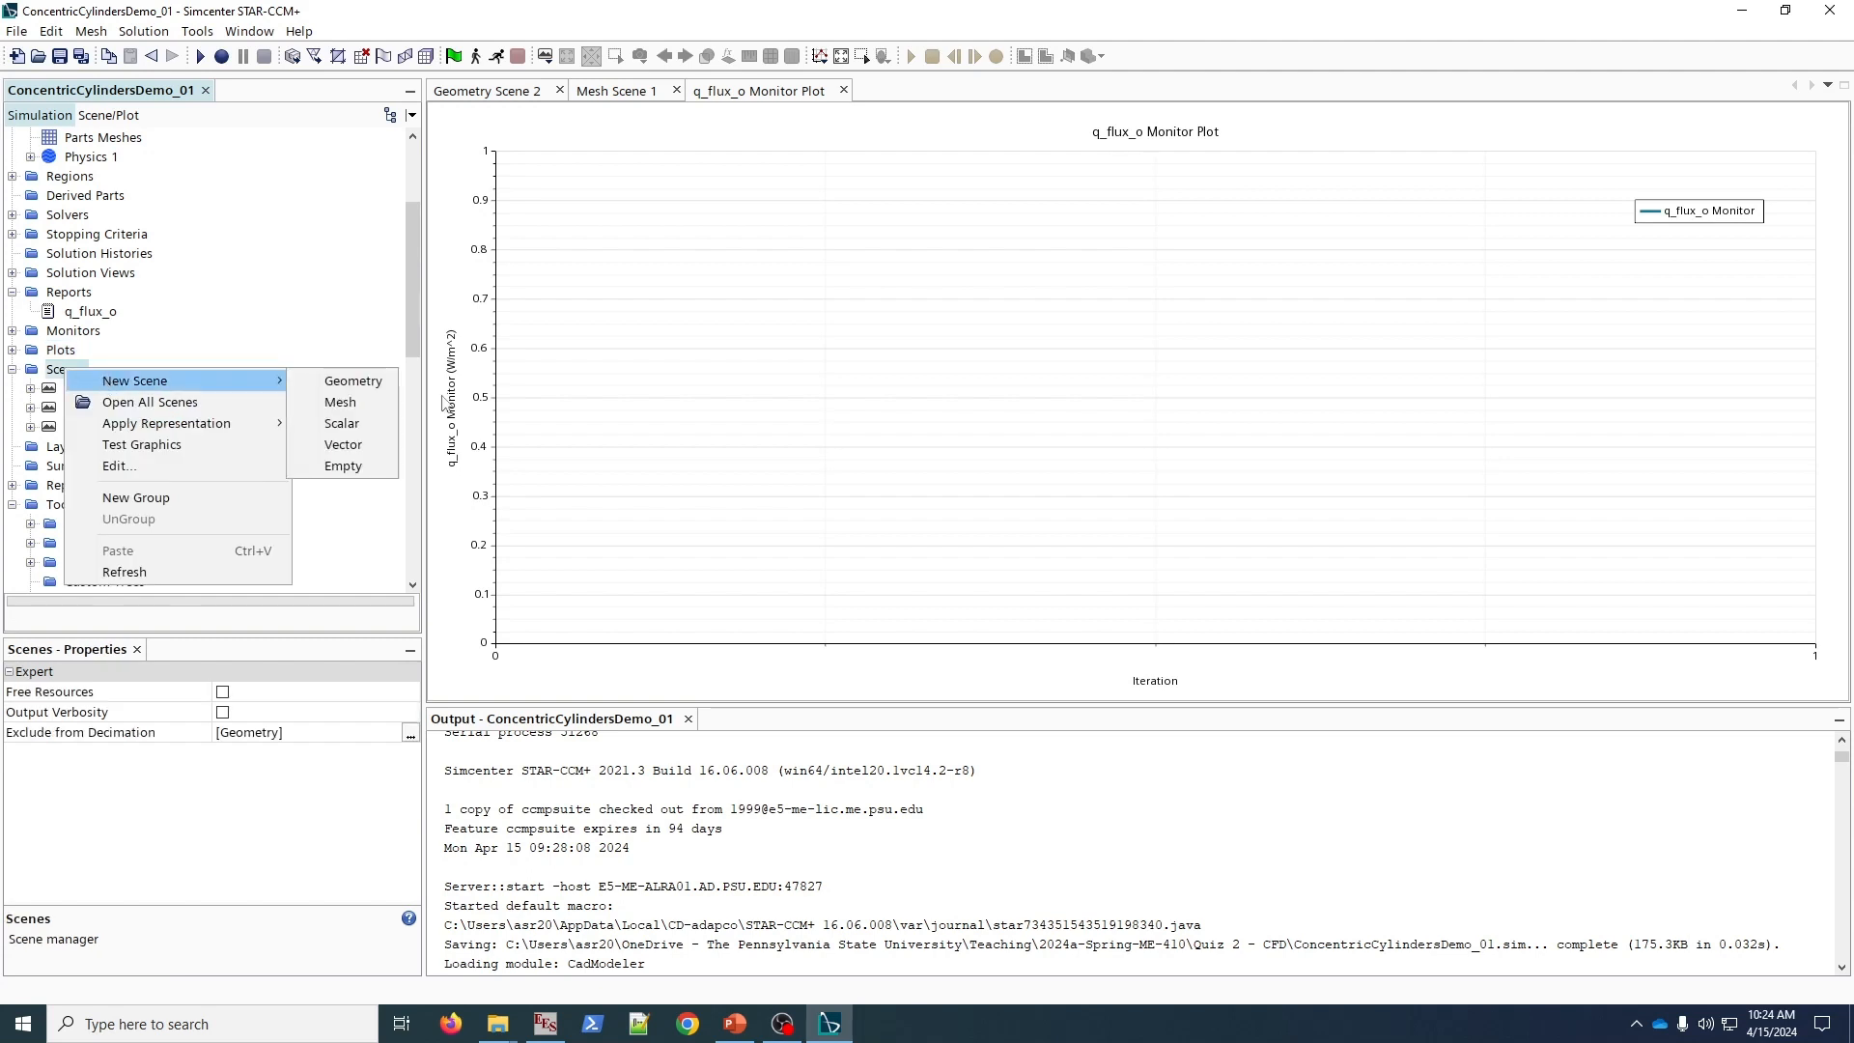
pyautogui.click(342, 424)
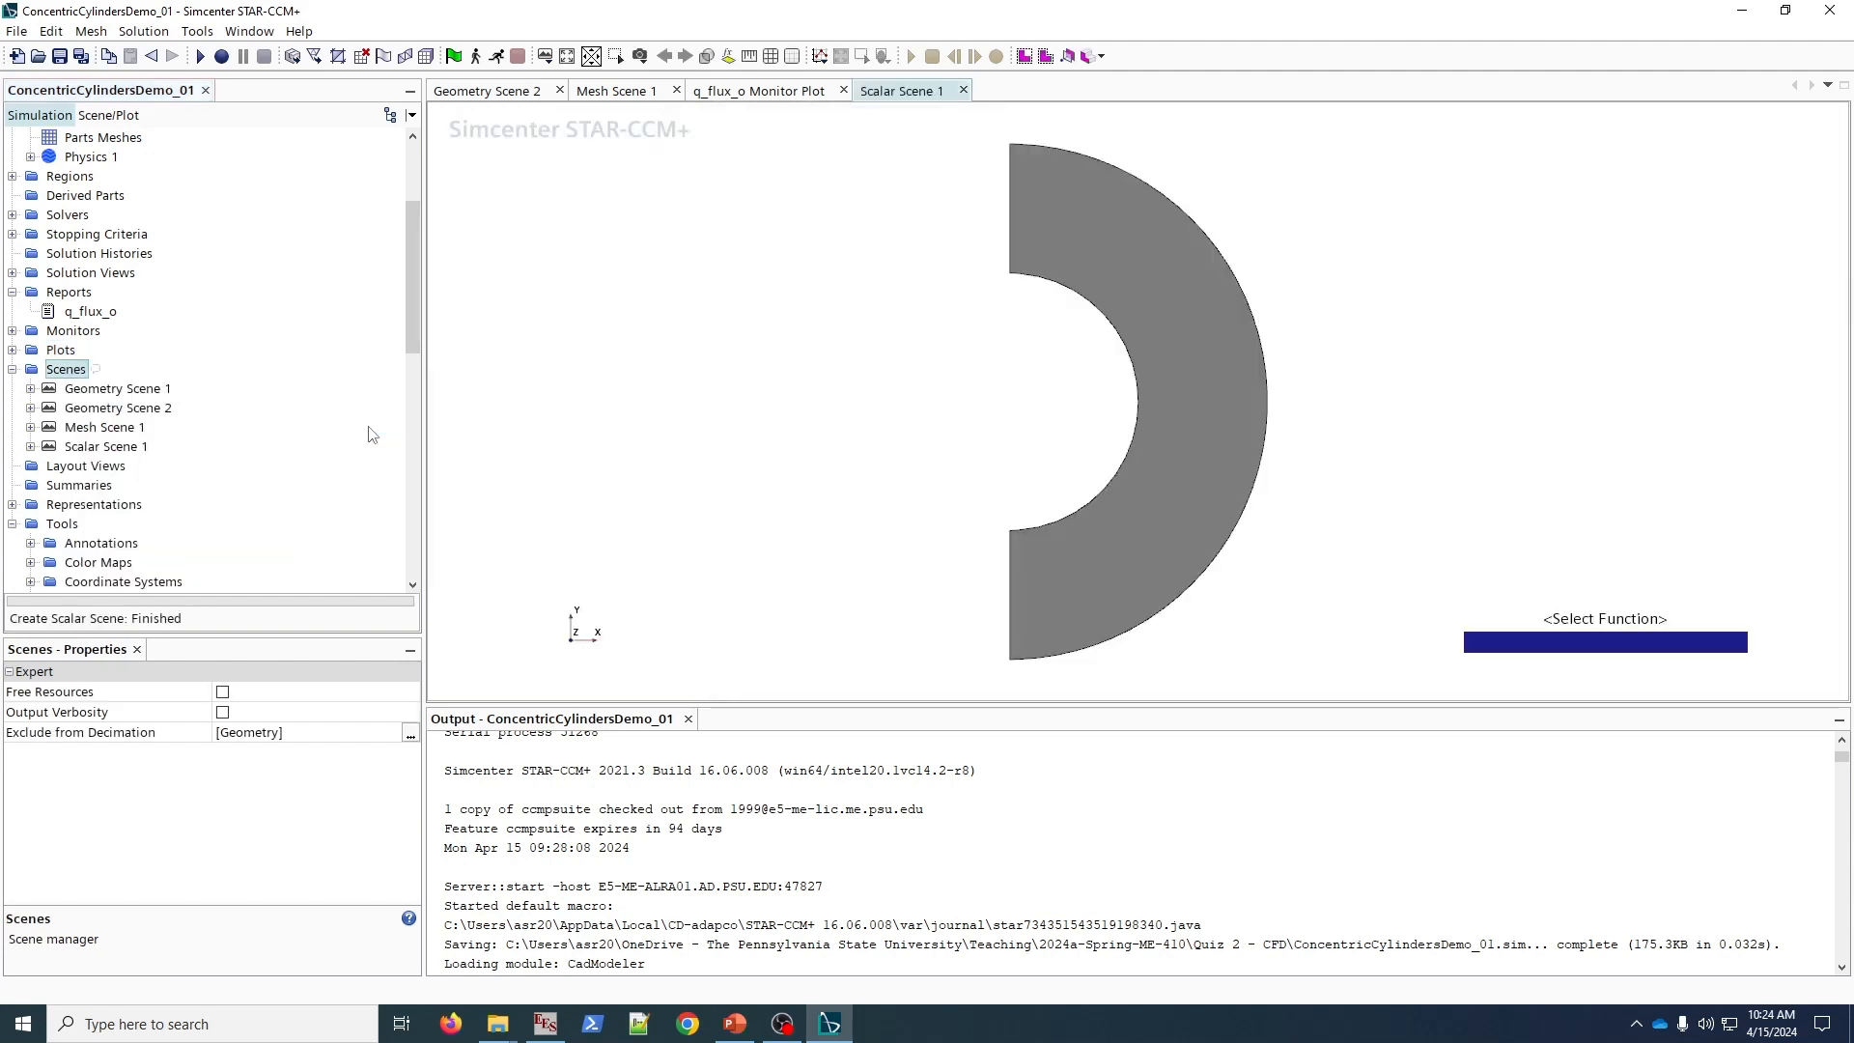
pyautogui.click(120, 450)
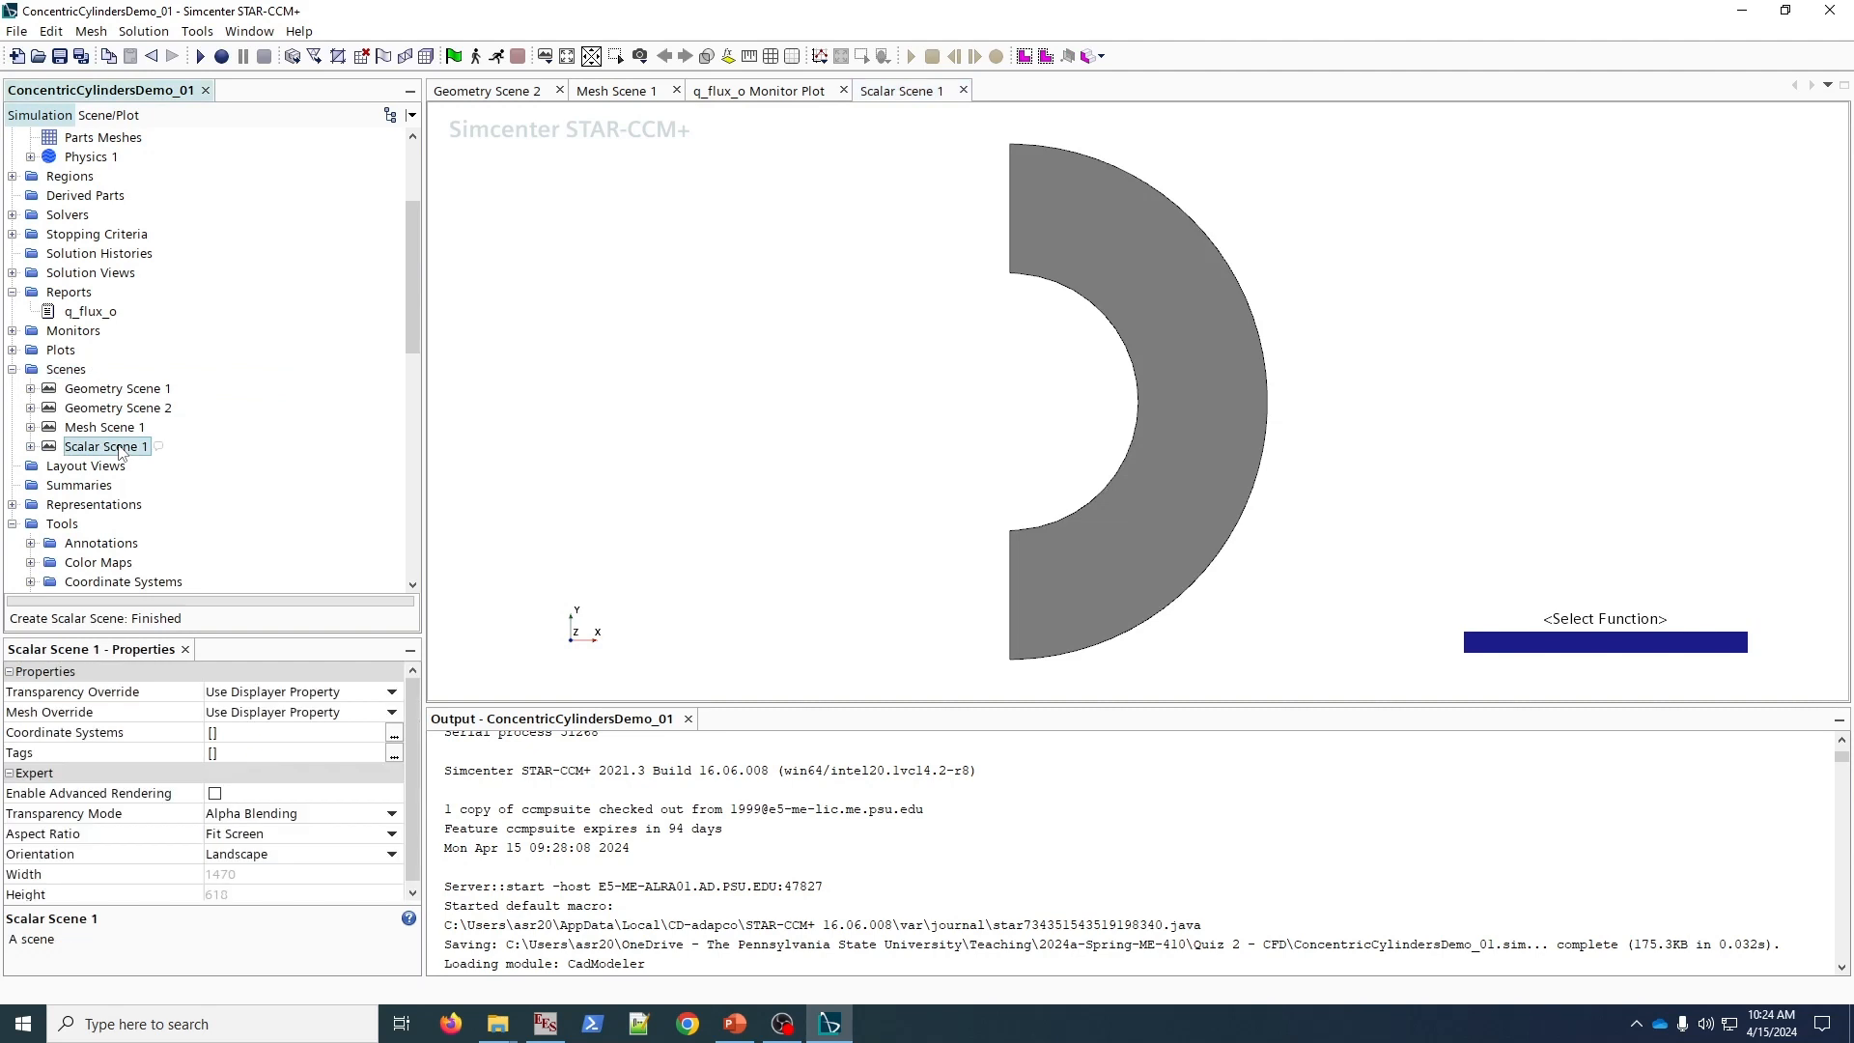
pyautogui.click(120, 446)
pyautogui.write('Temperature')
pyautogui.press('Return')
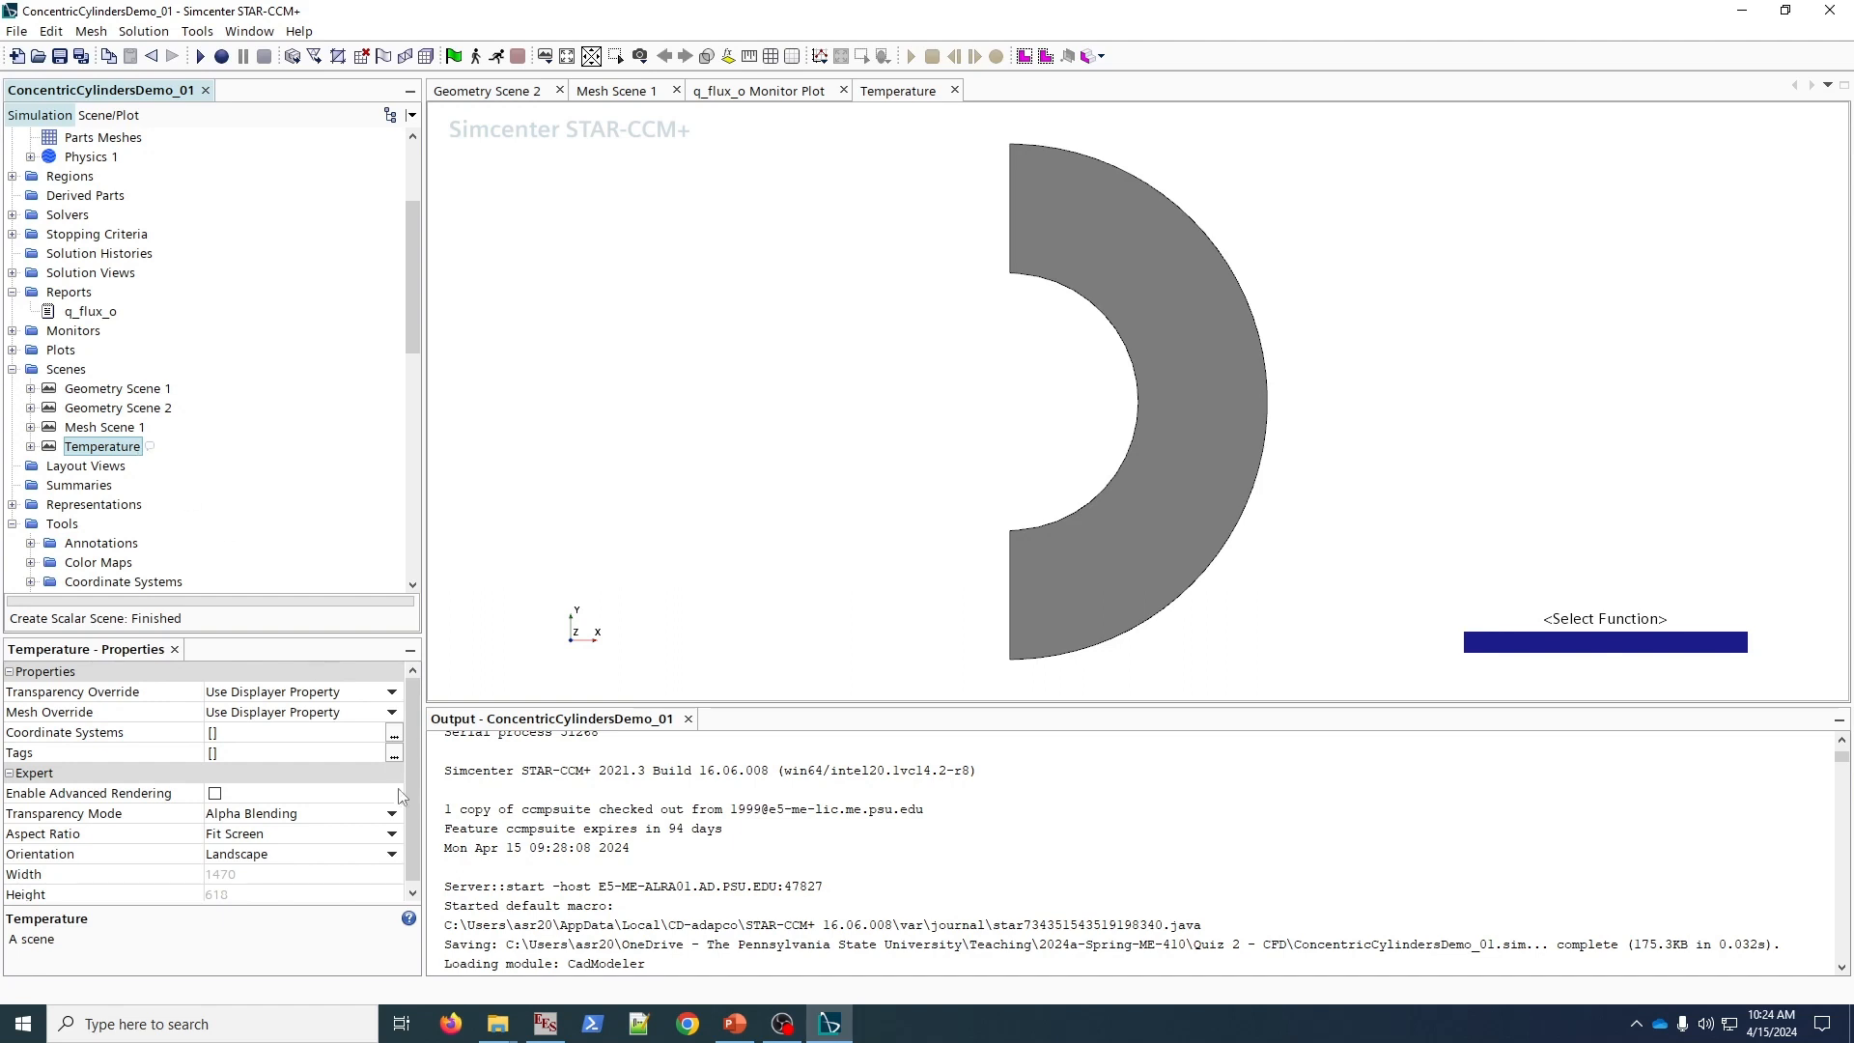
# - Set the Temperature scene's scalar field function to Temperature and initialize the solution
pyautogui.click(108, 115)
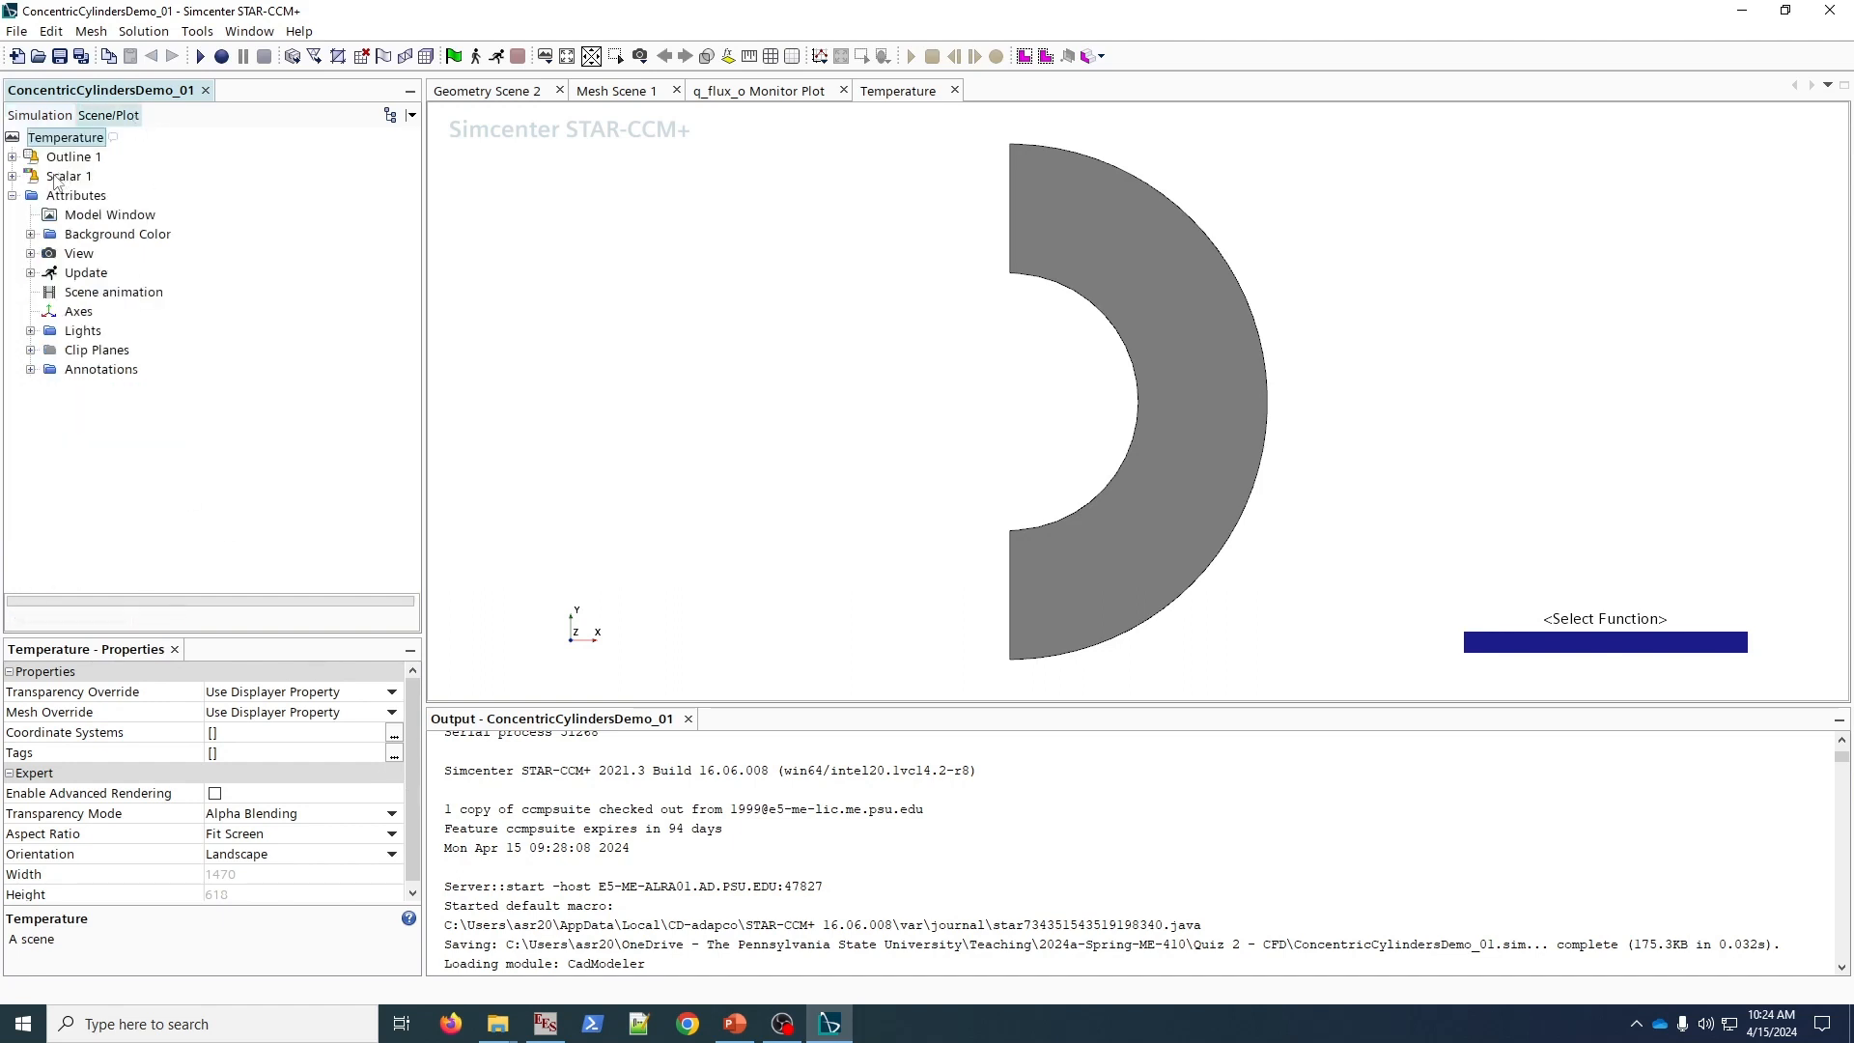
pyautogui.click(12, 176)
pyautogui.click(93, 214)
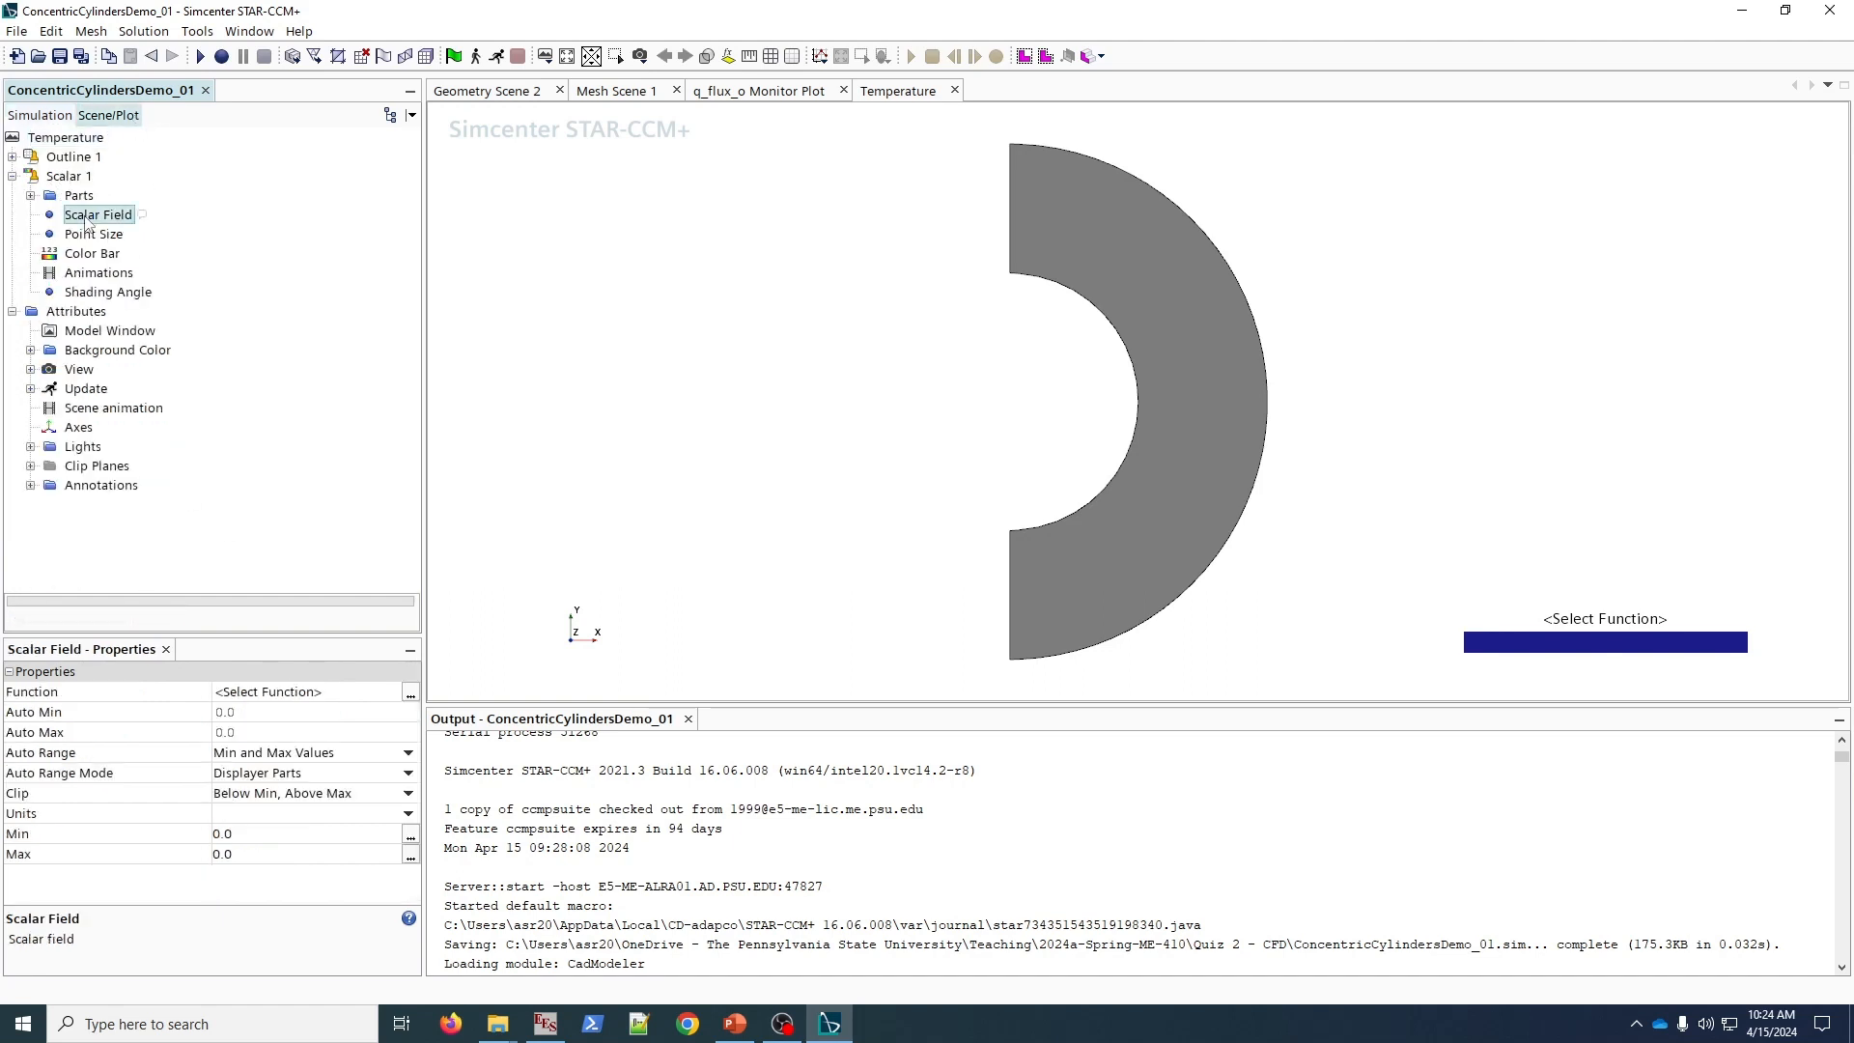
pyautogui.click(410, 691)
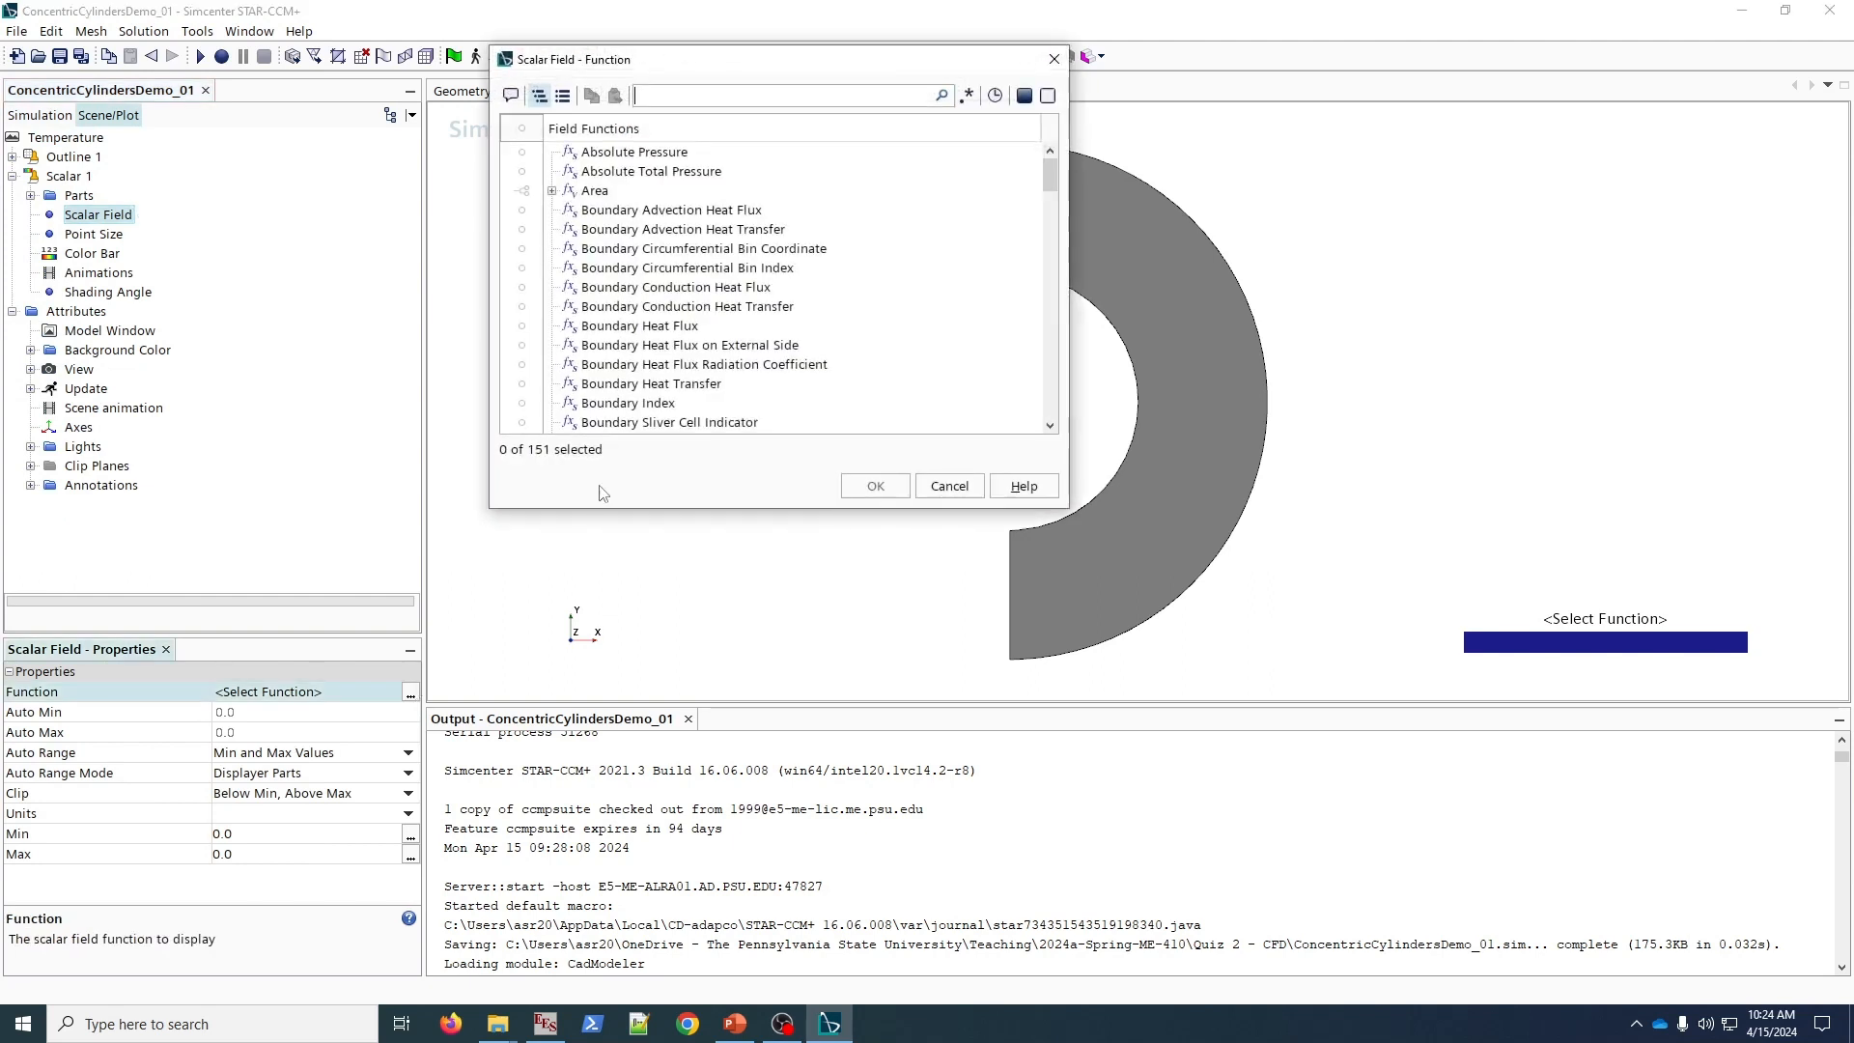
pyautogui.click(878, 94)
pyautogui.write('temper')
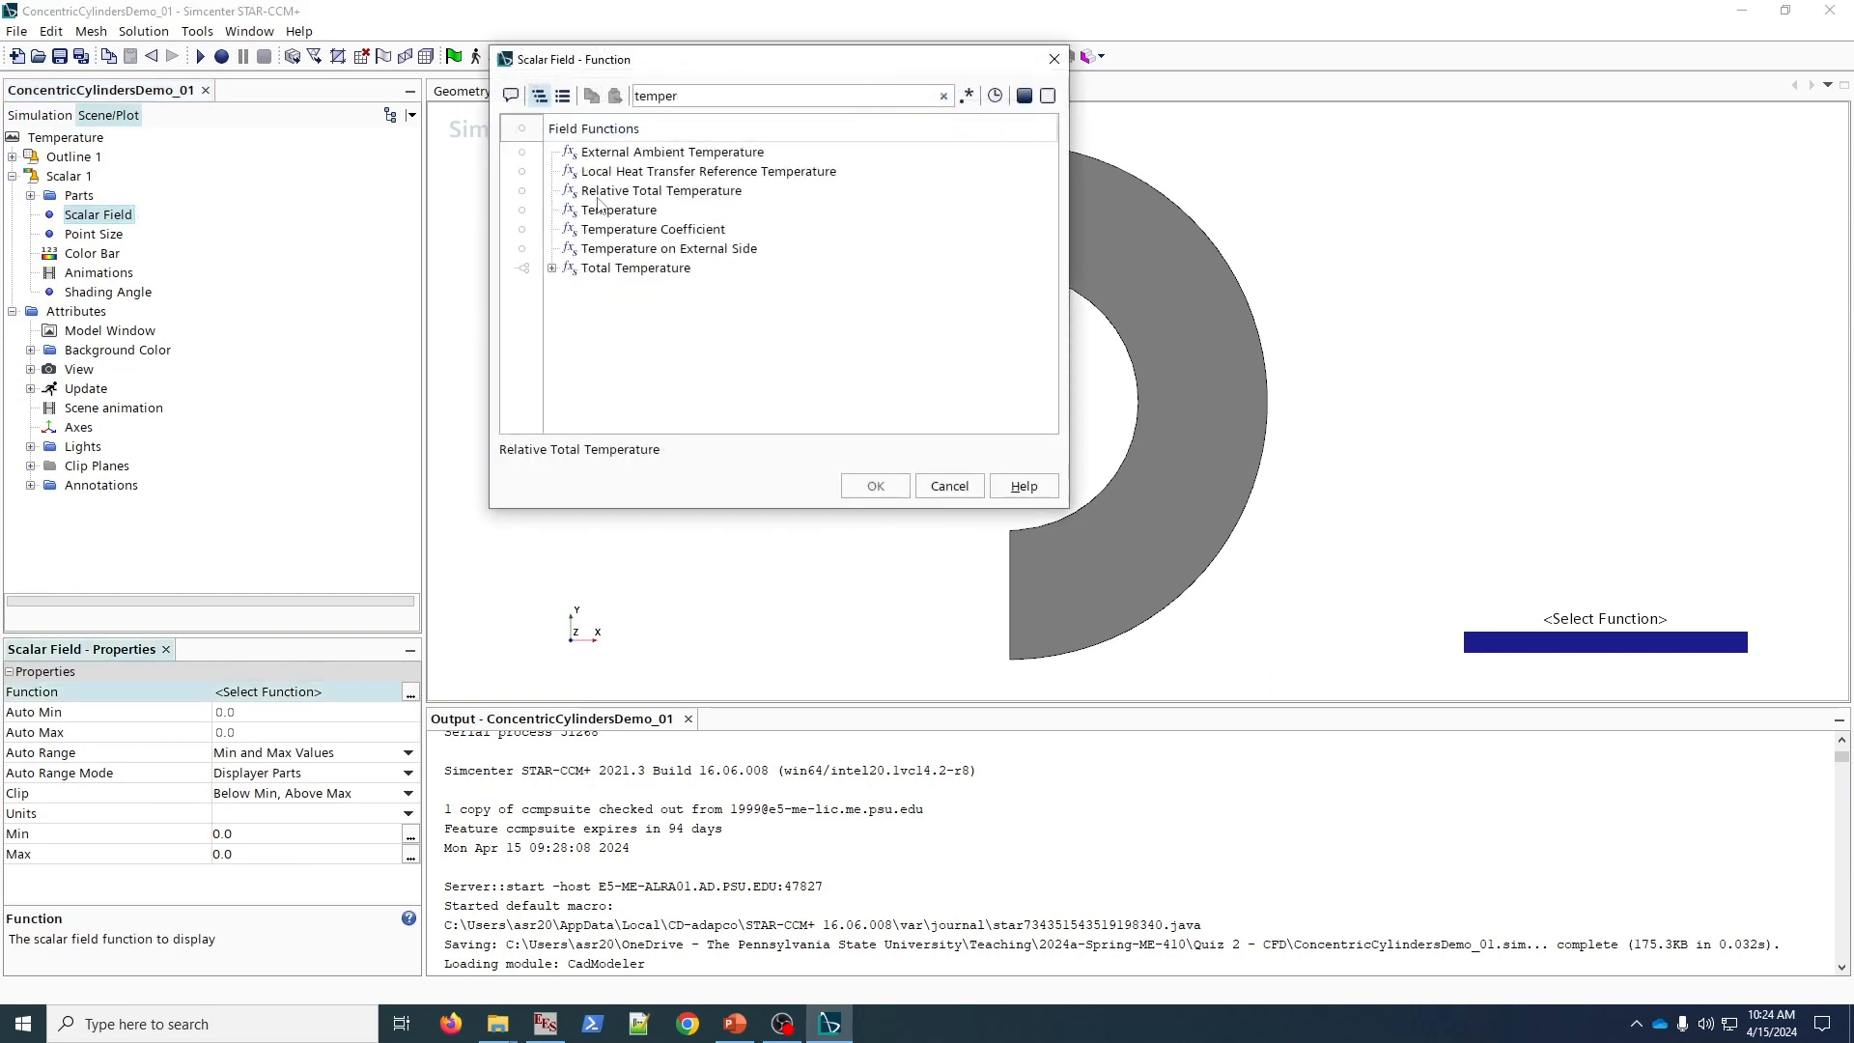
pyautogui.click(619, 210)
pyautogui.click(875, 485)
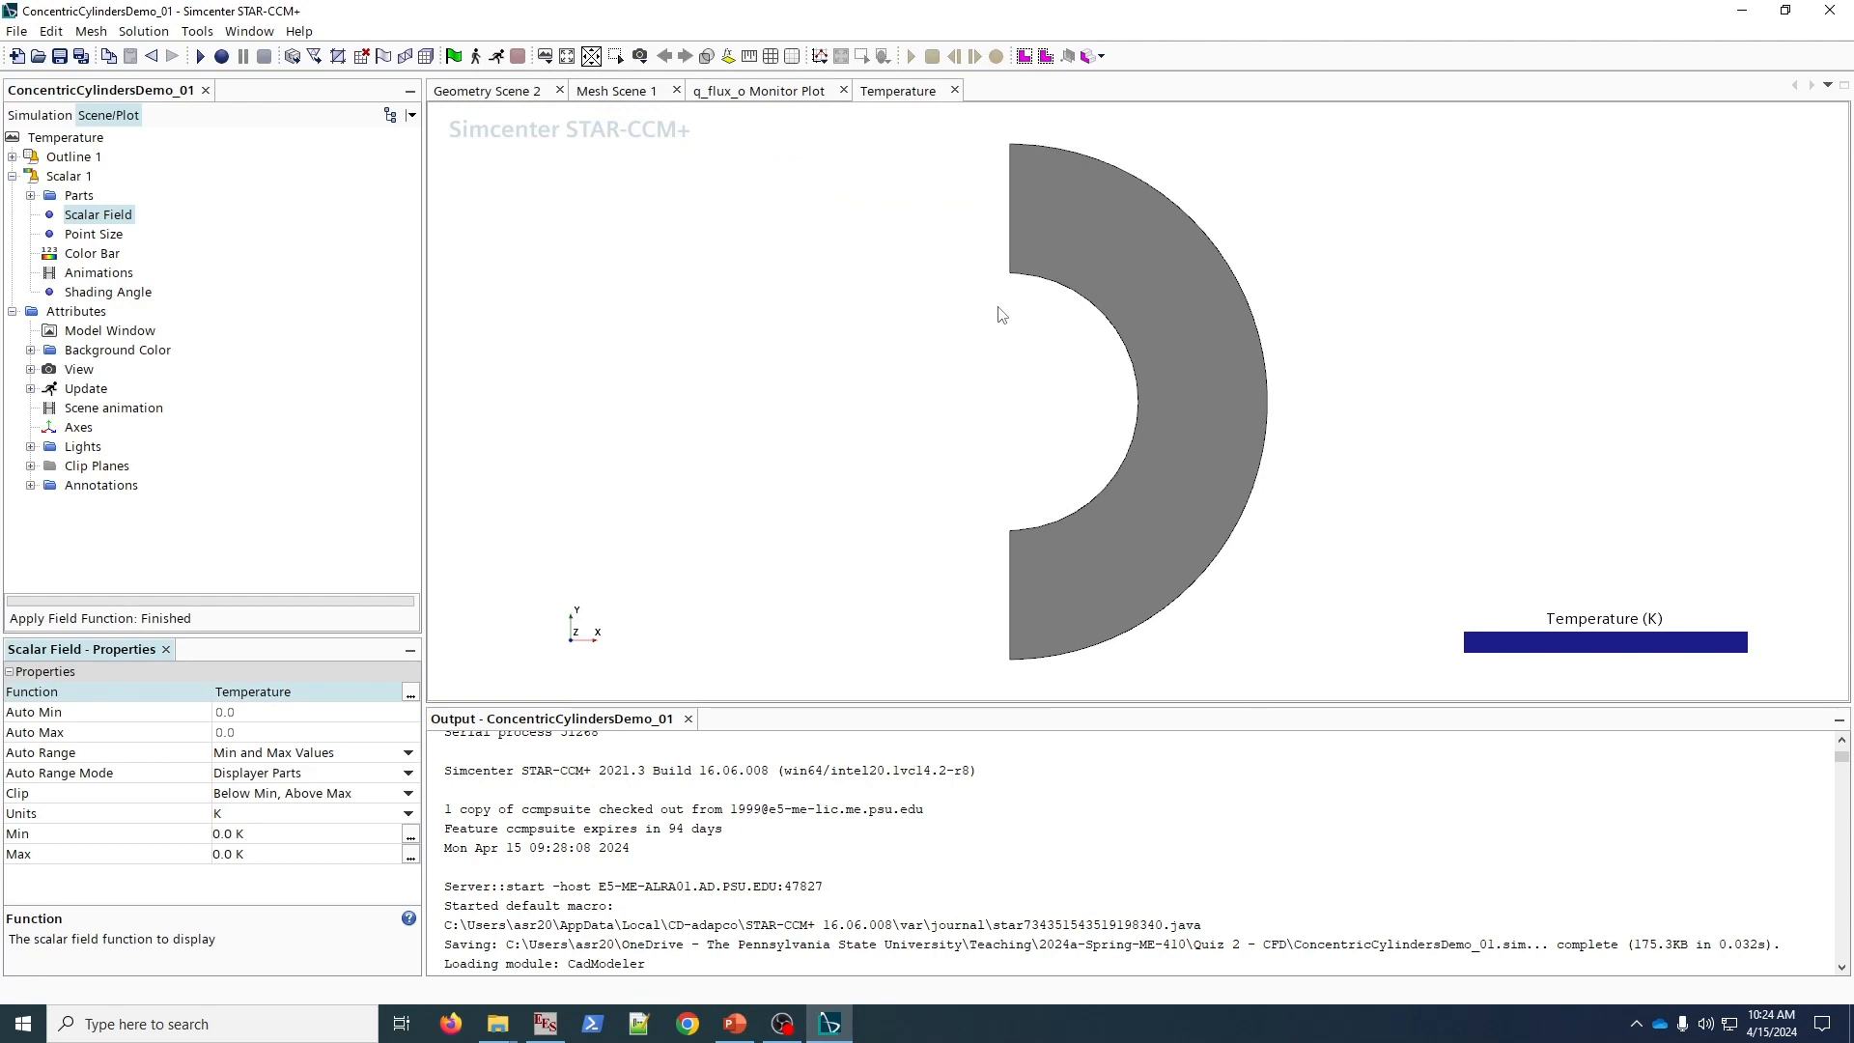
pyautogui.click(454, 57)
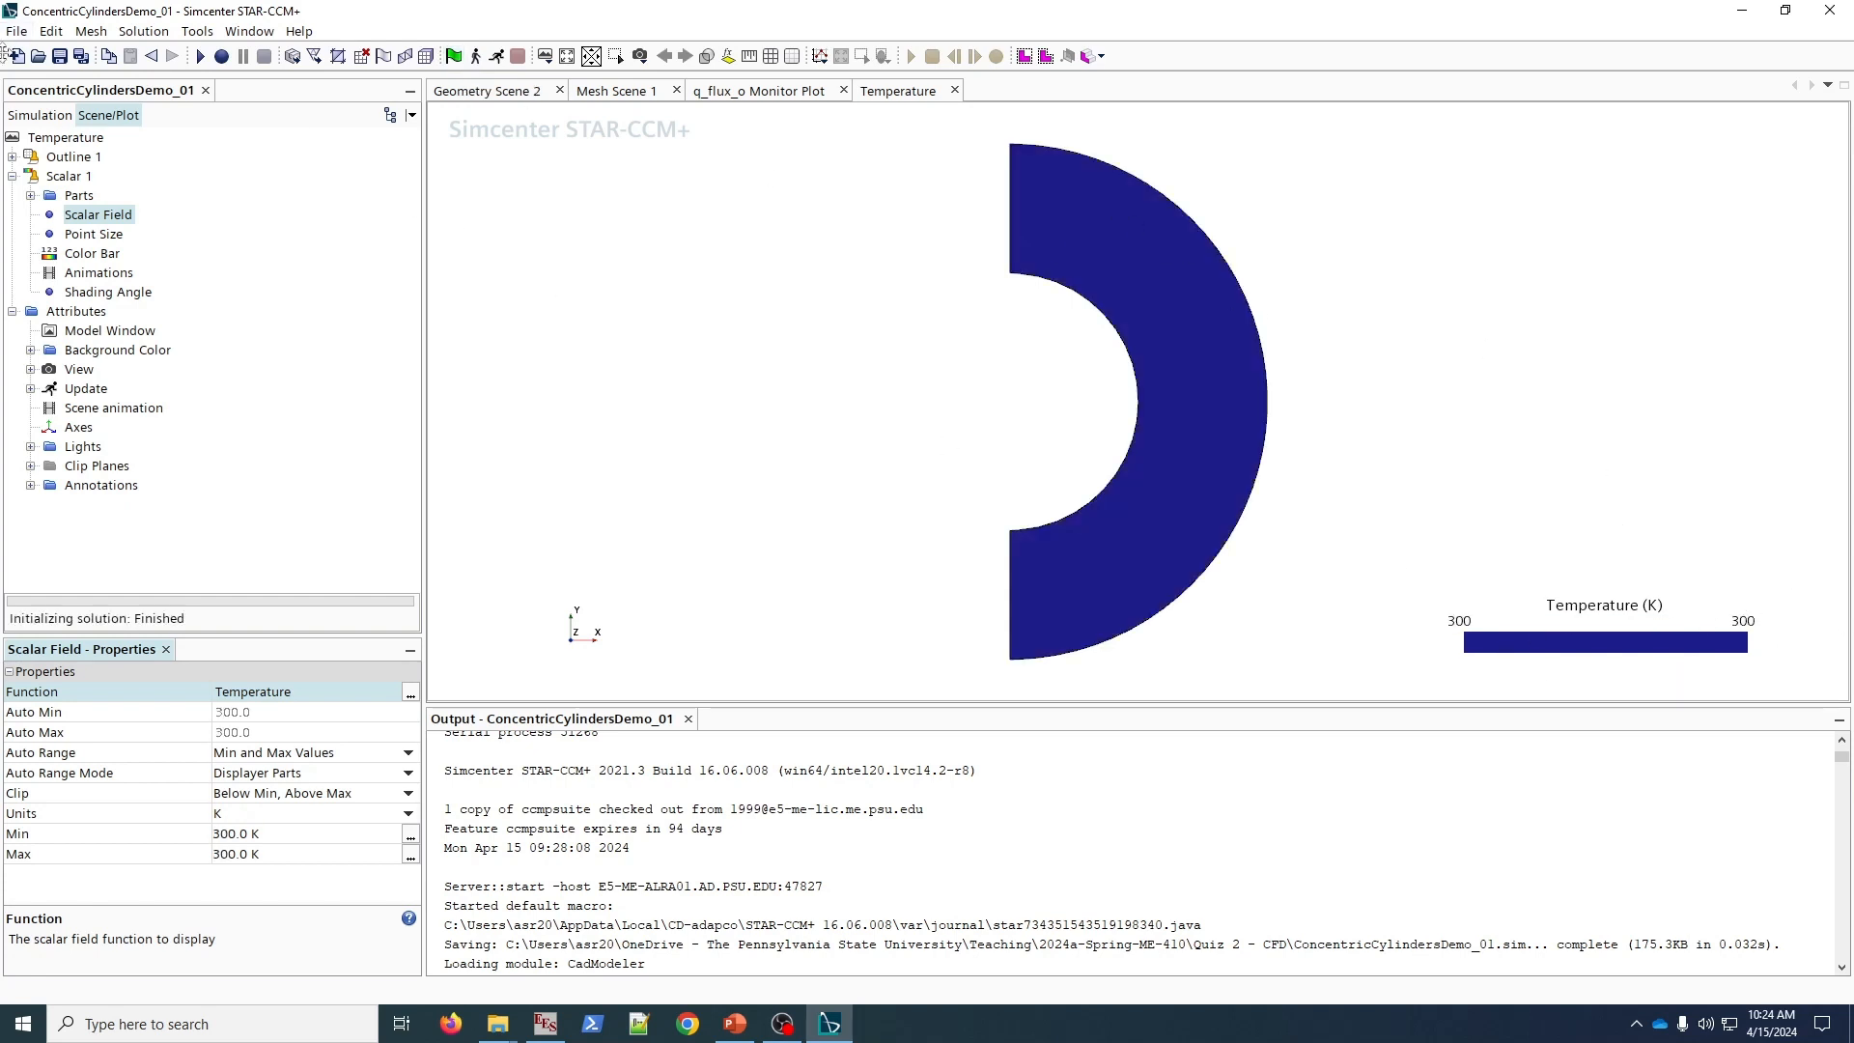
# - Create another scalar scene and rename it Velocity
pyautogui.click(39, 115)
pyautogui.rightClick(55, 371)
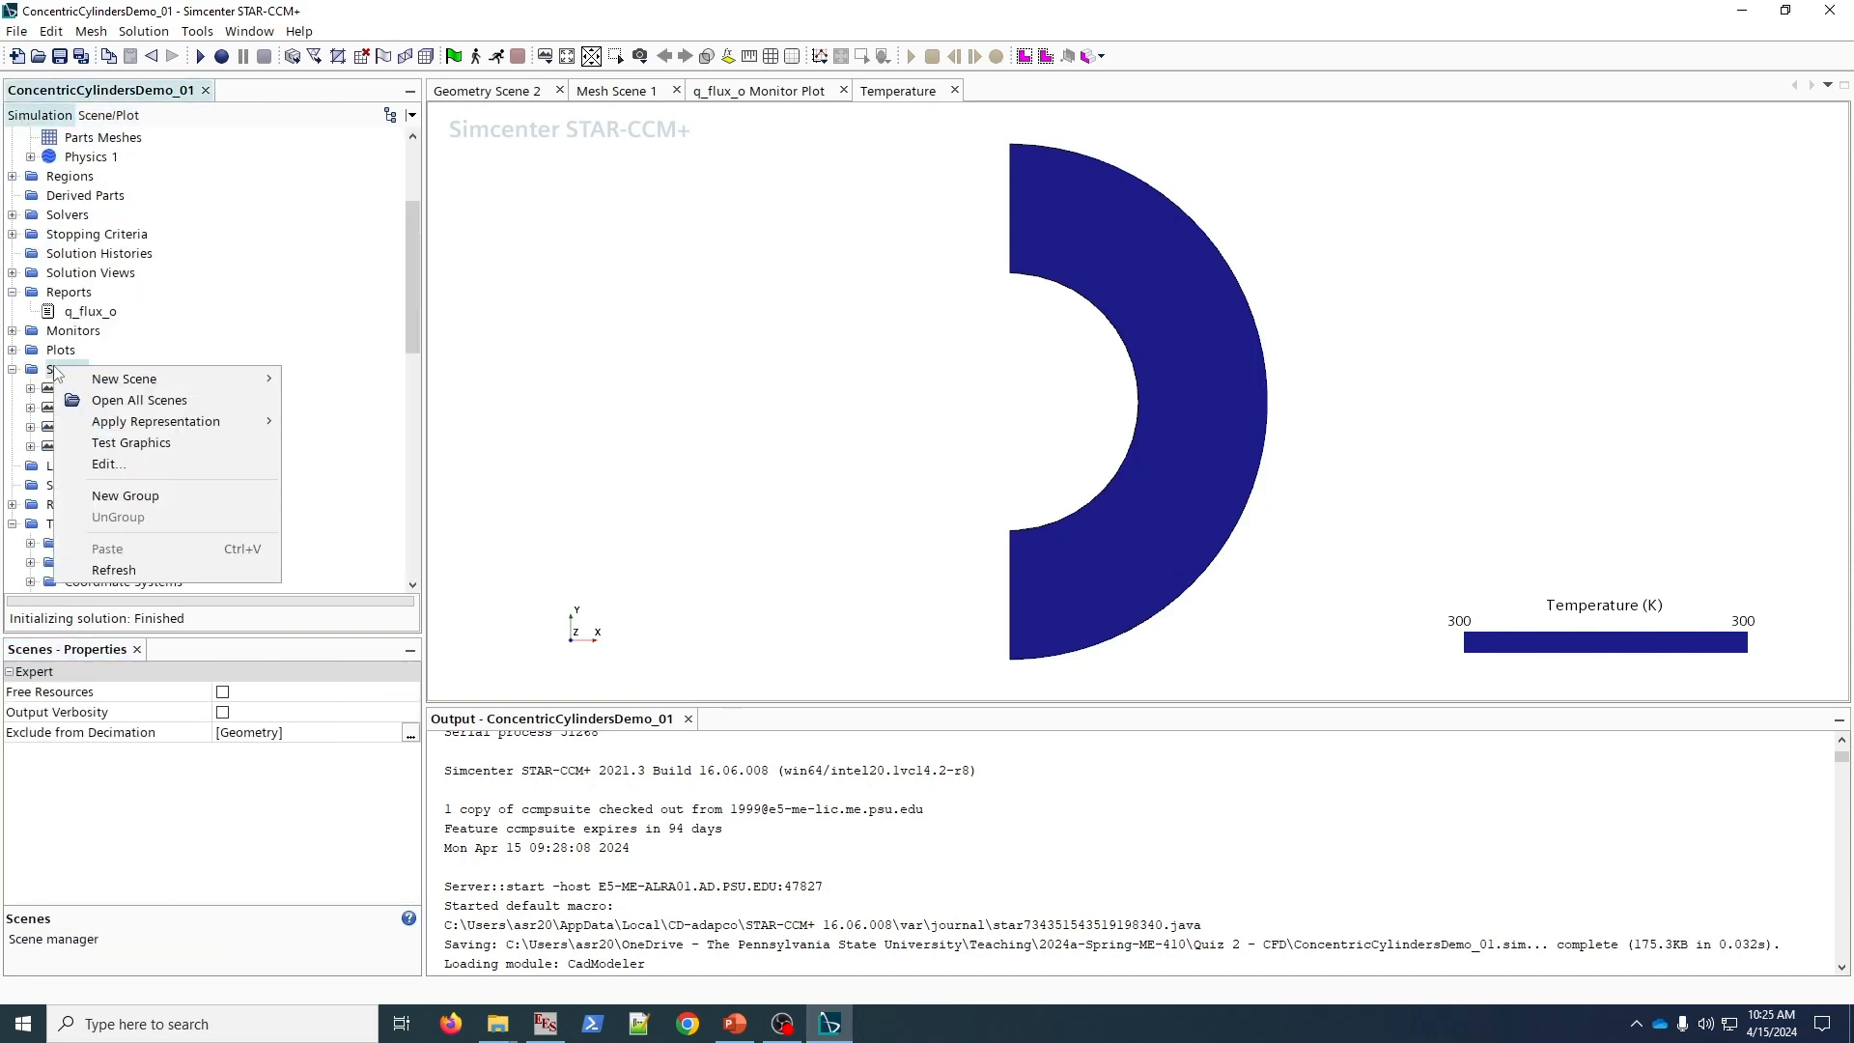
pyautogui.moveTo(157, 384)
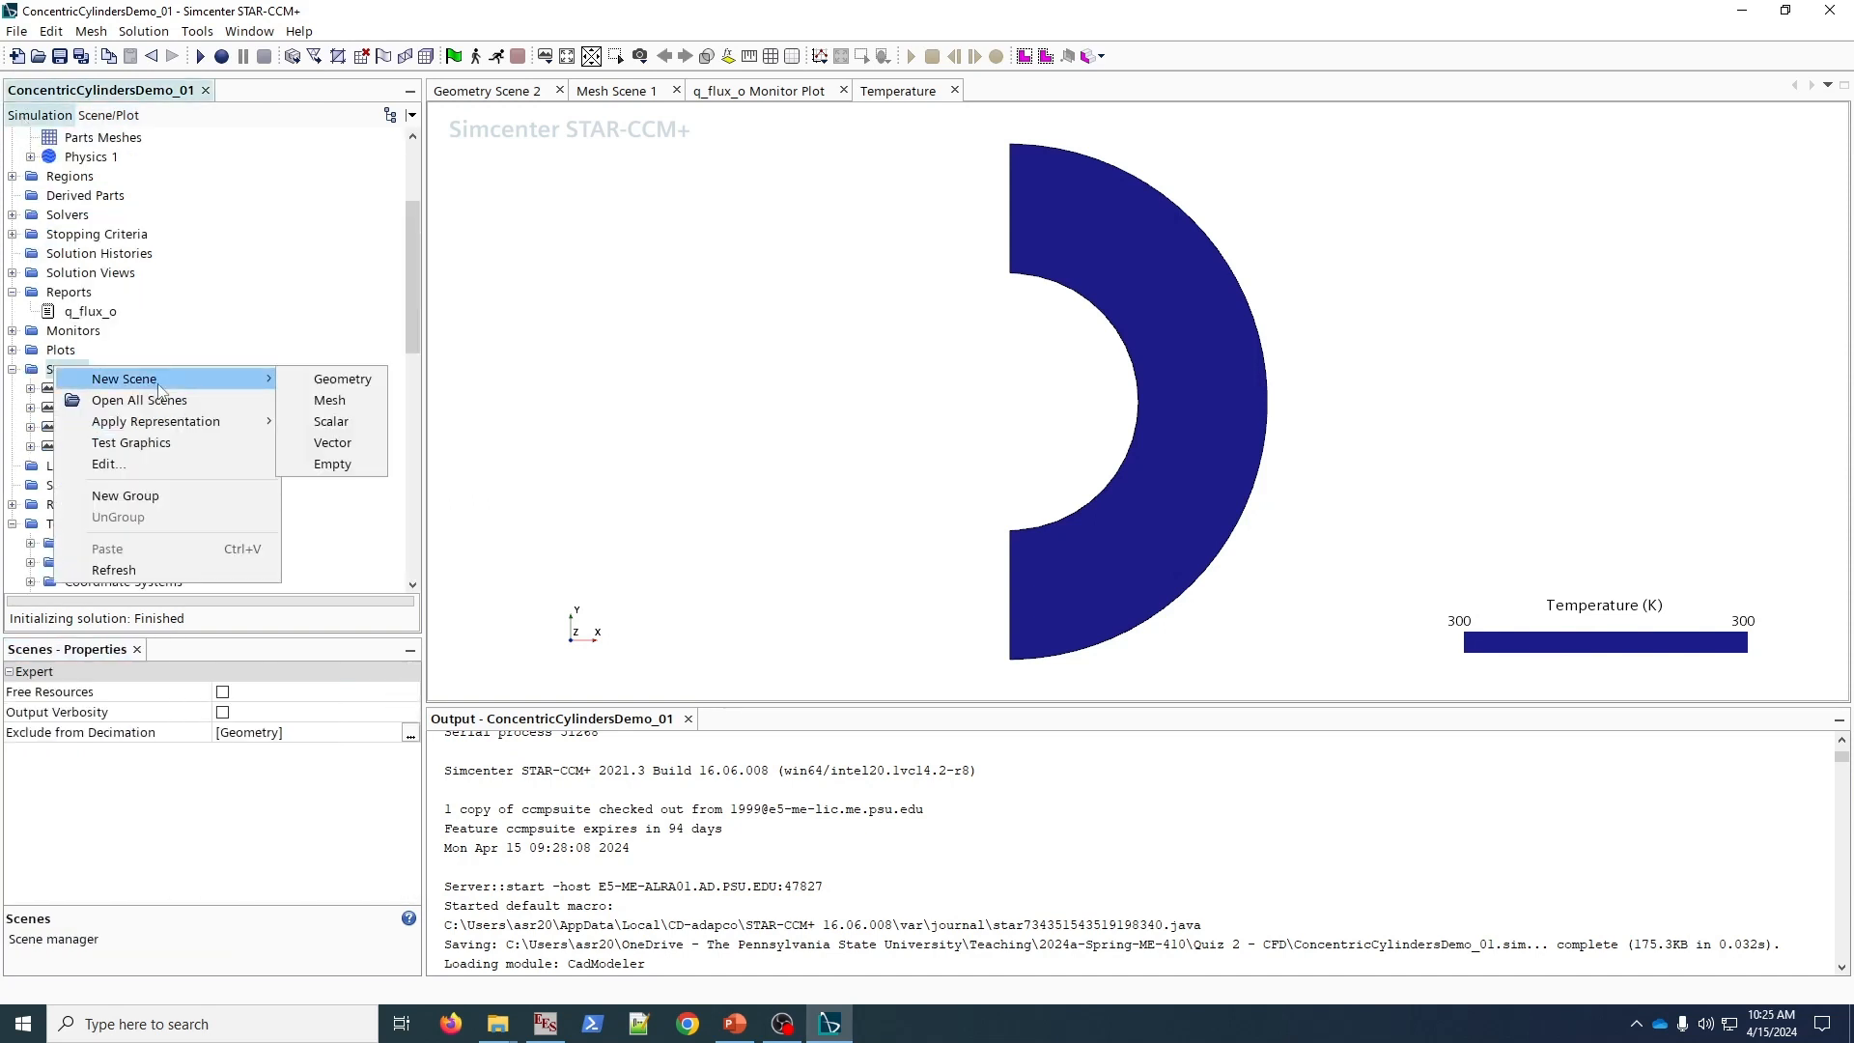
pyautogui.click(353, 423)
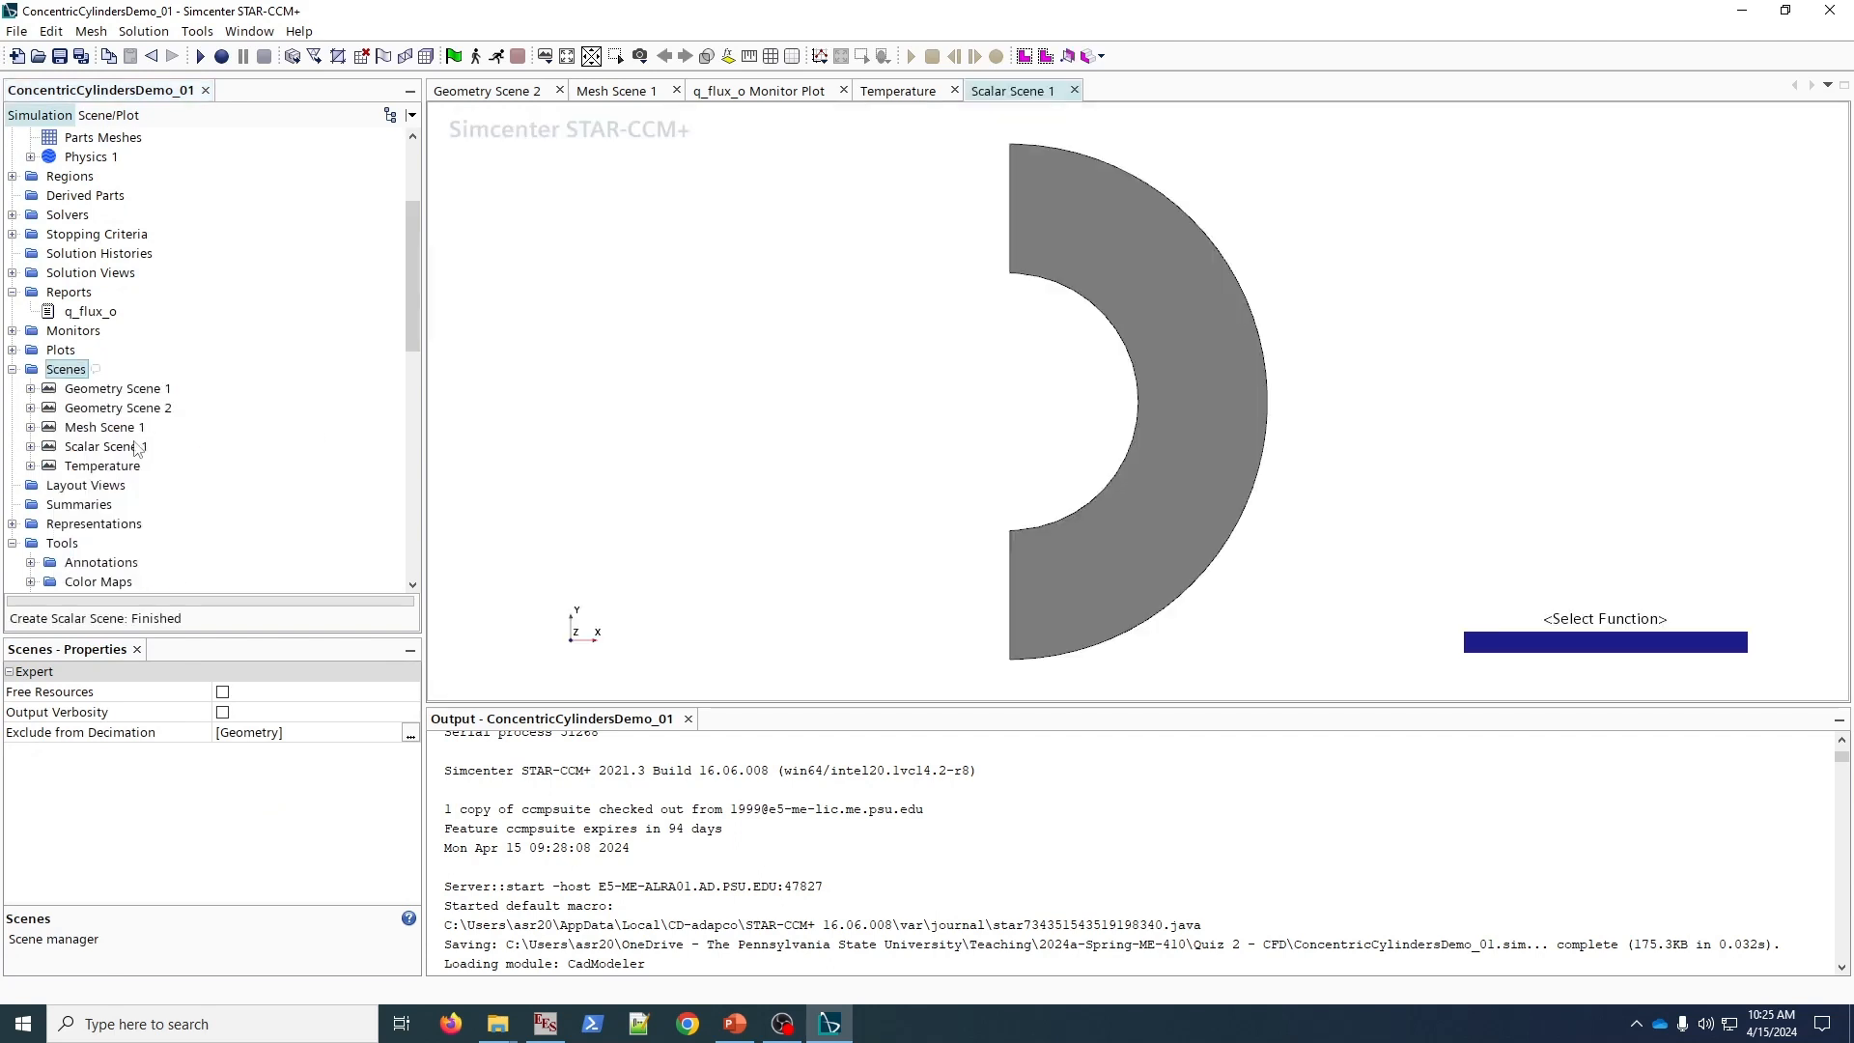
pyautogui.click(100, 448)
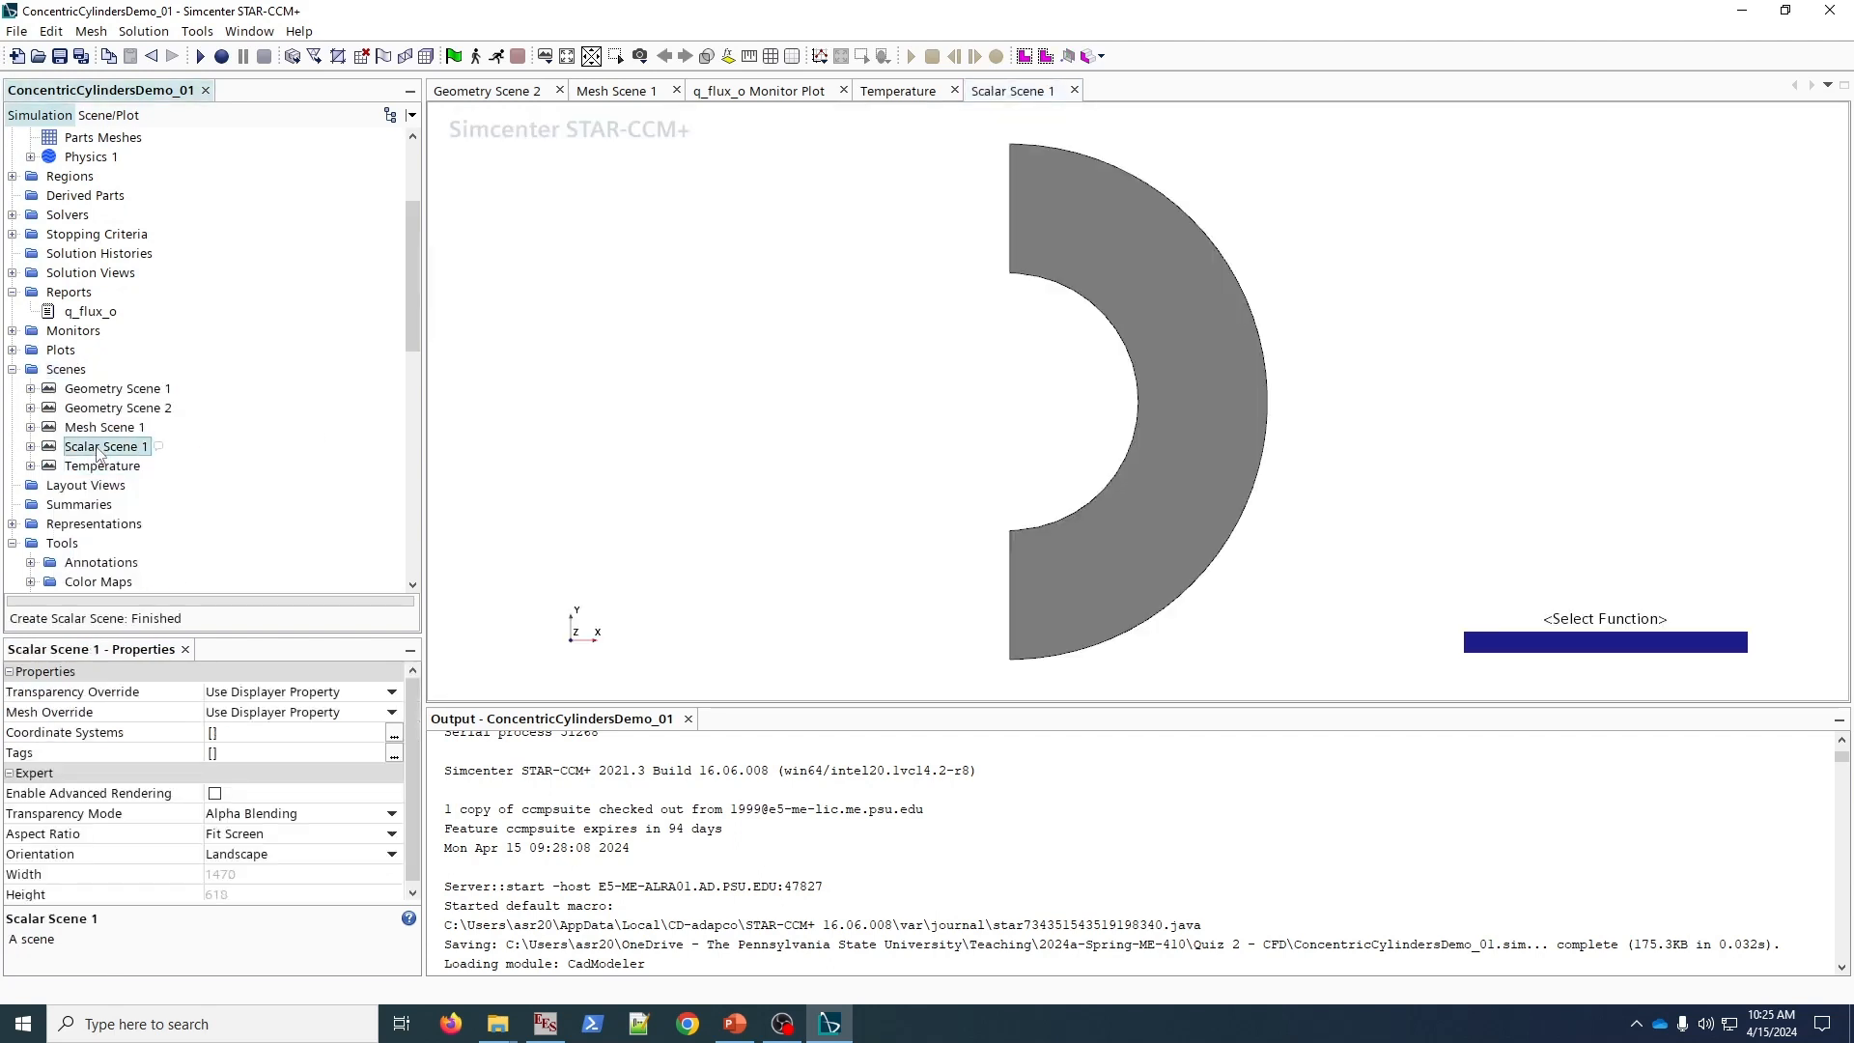
pyautogui.click(97, 449)
pyautogui.write('Velocity')
pyautogui.press('Return')
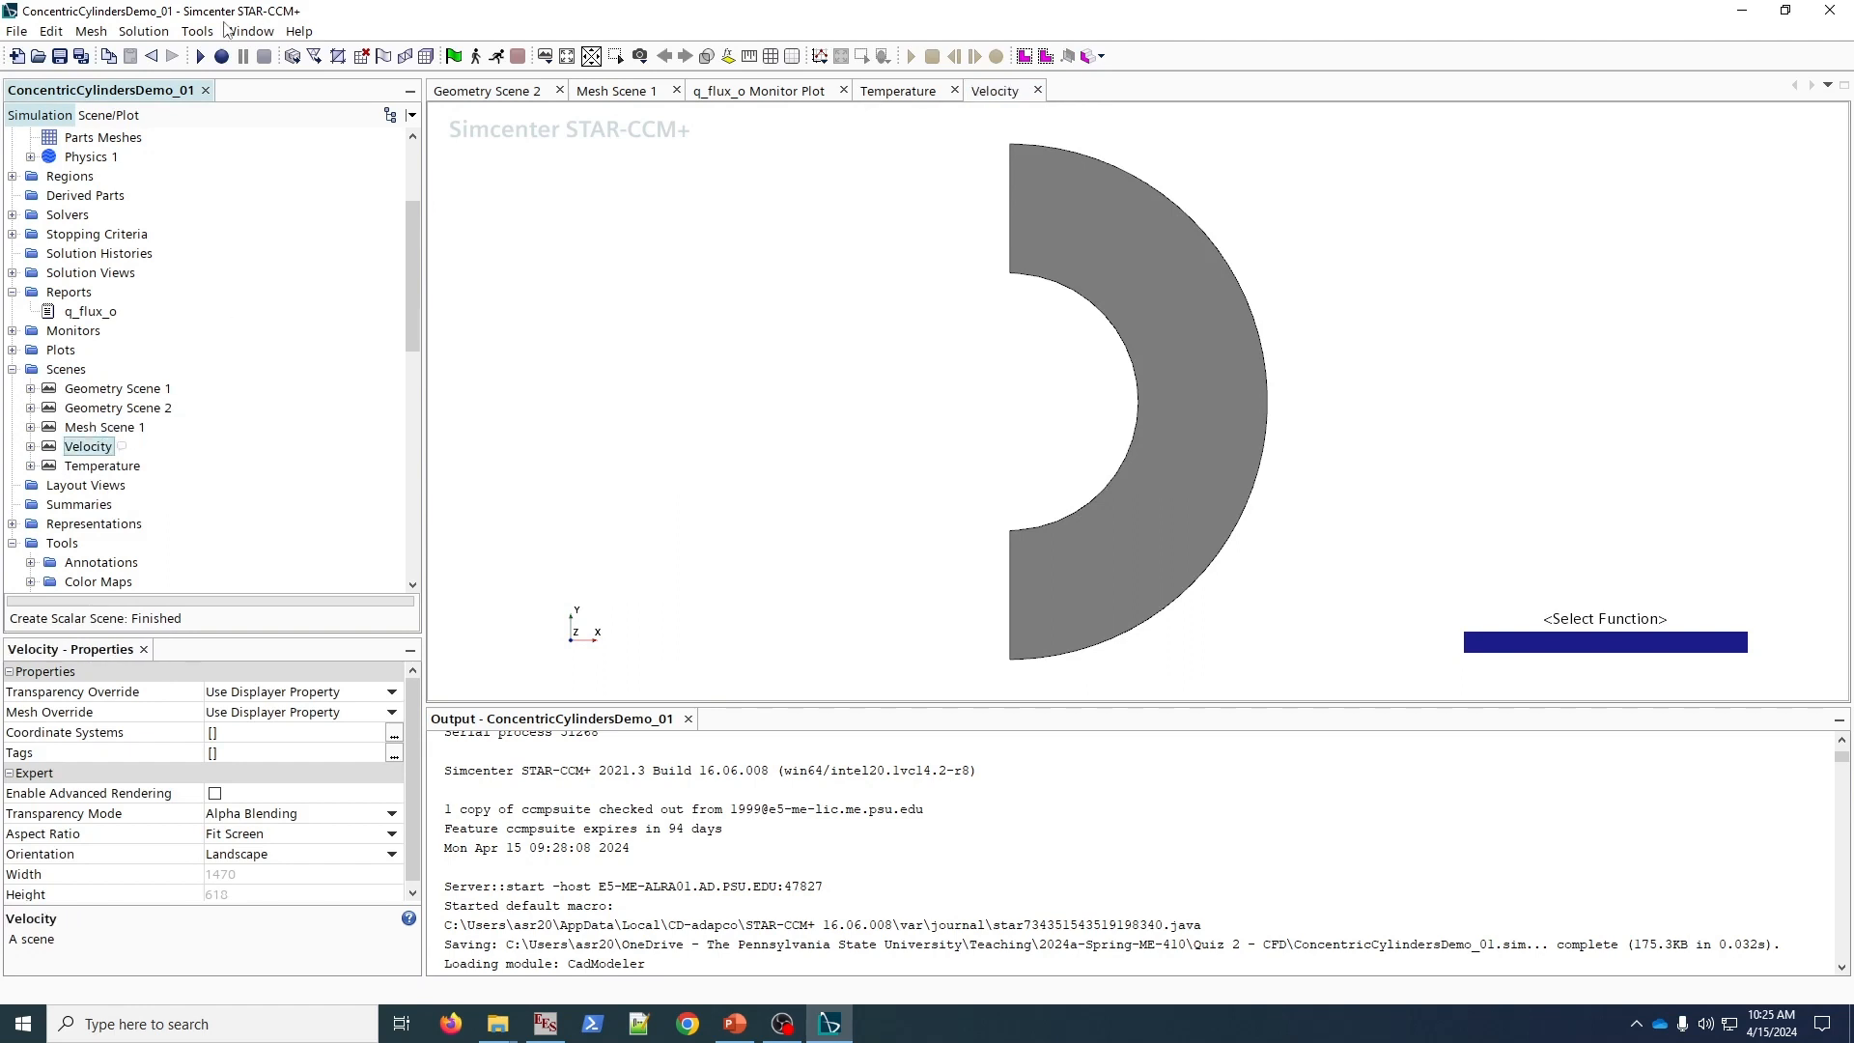
# - Set the Velocity scene's scalar field function to the lab reference frame Velocity Magnitude, and save the simulation
pyautogui.click(106, 115)
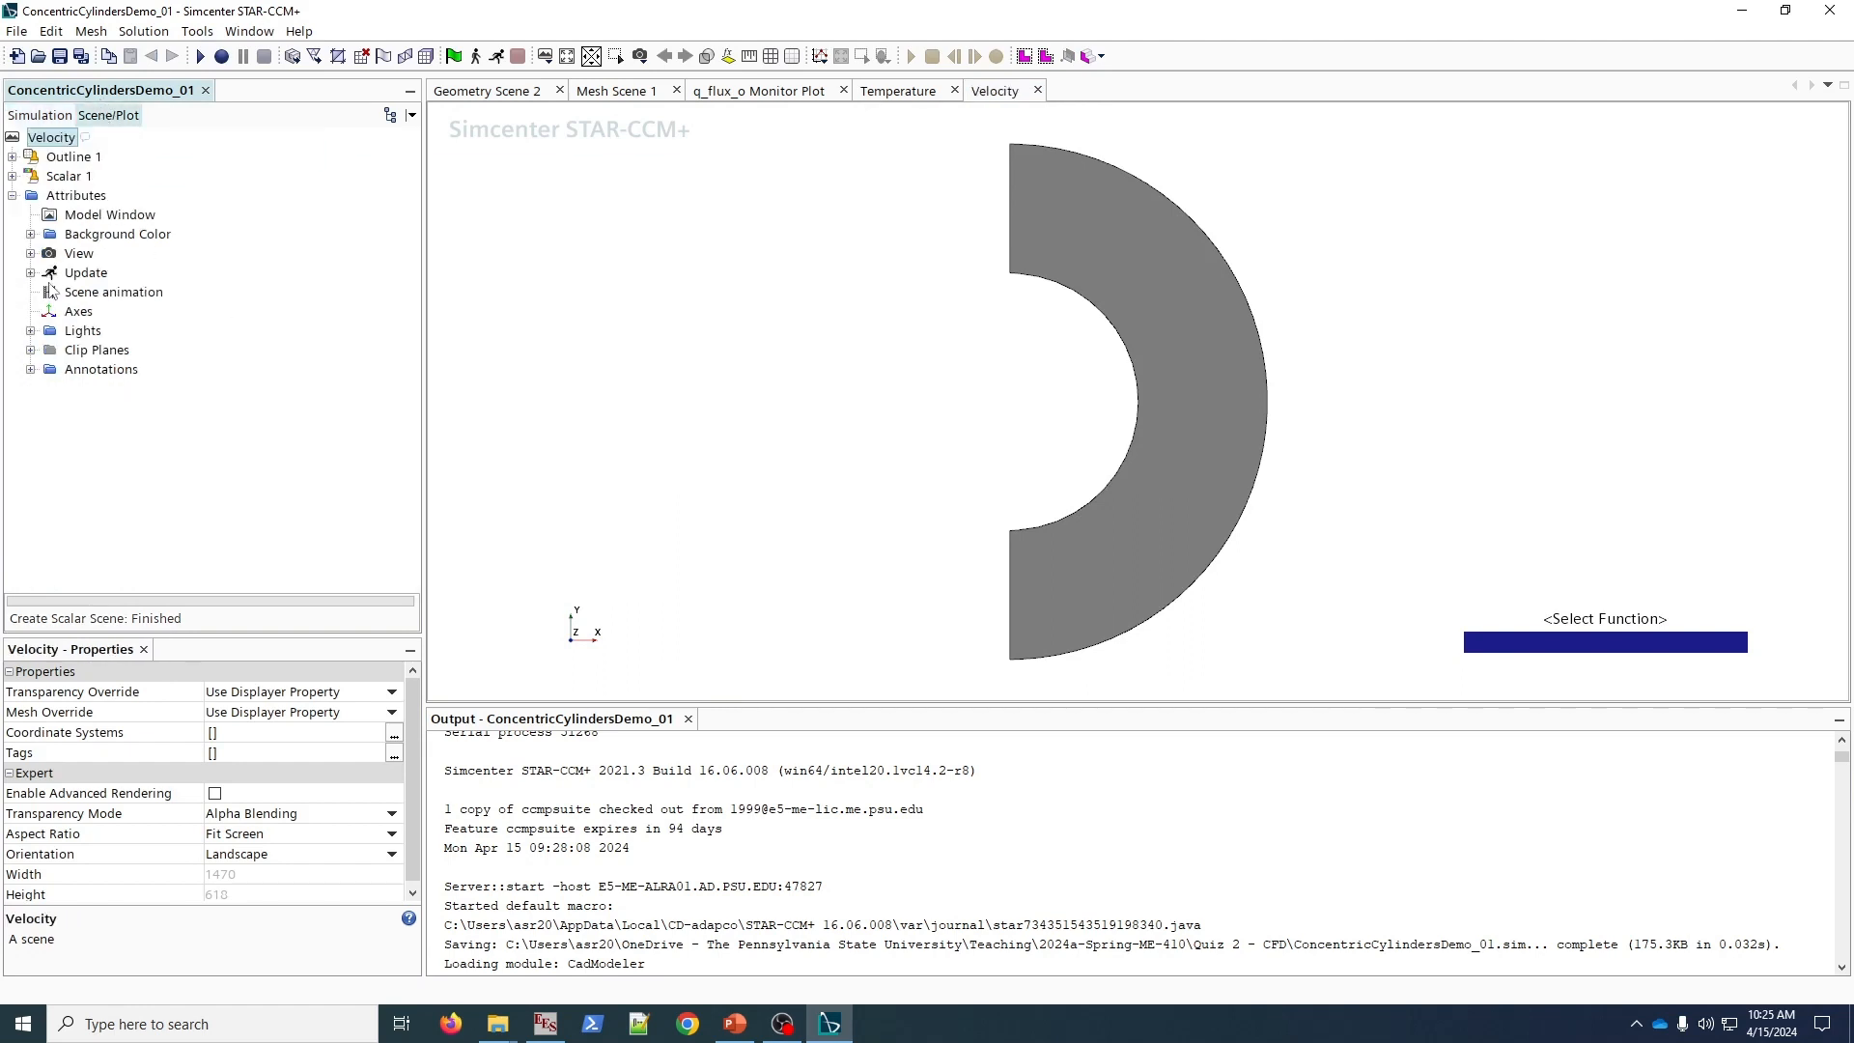
pyautogui.click(13, 176)
pyautogui.click(98, 215)
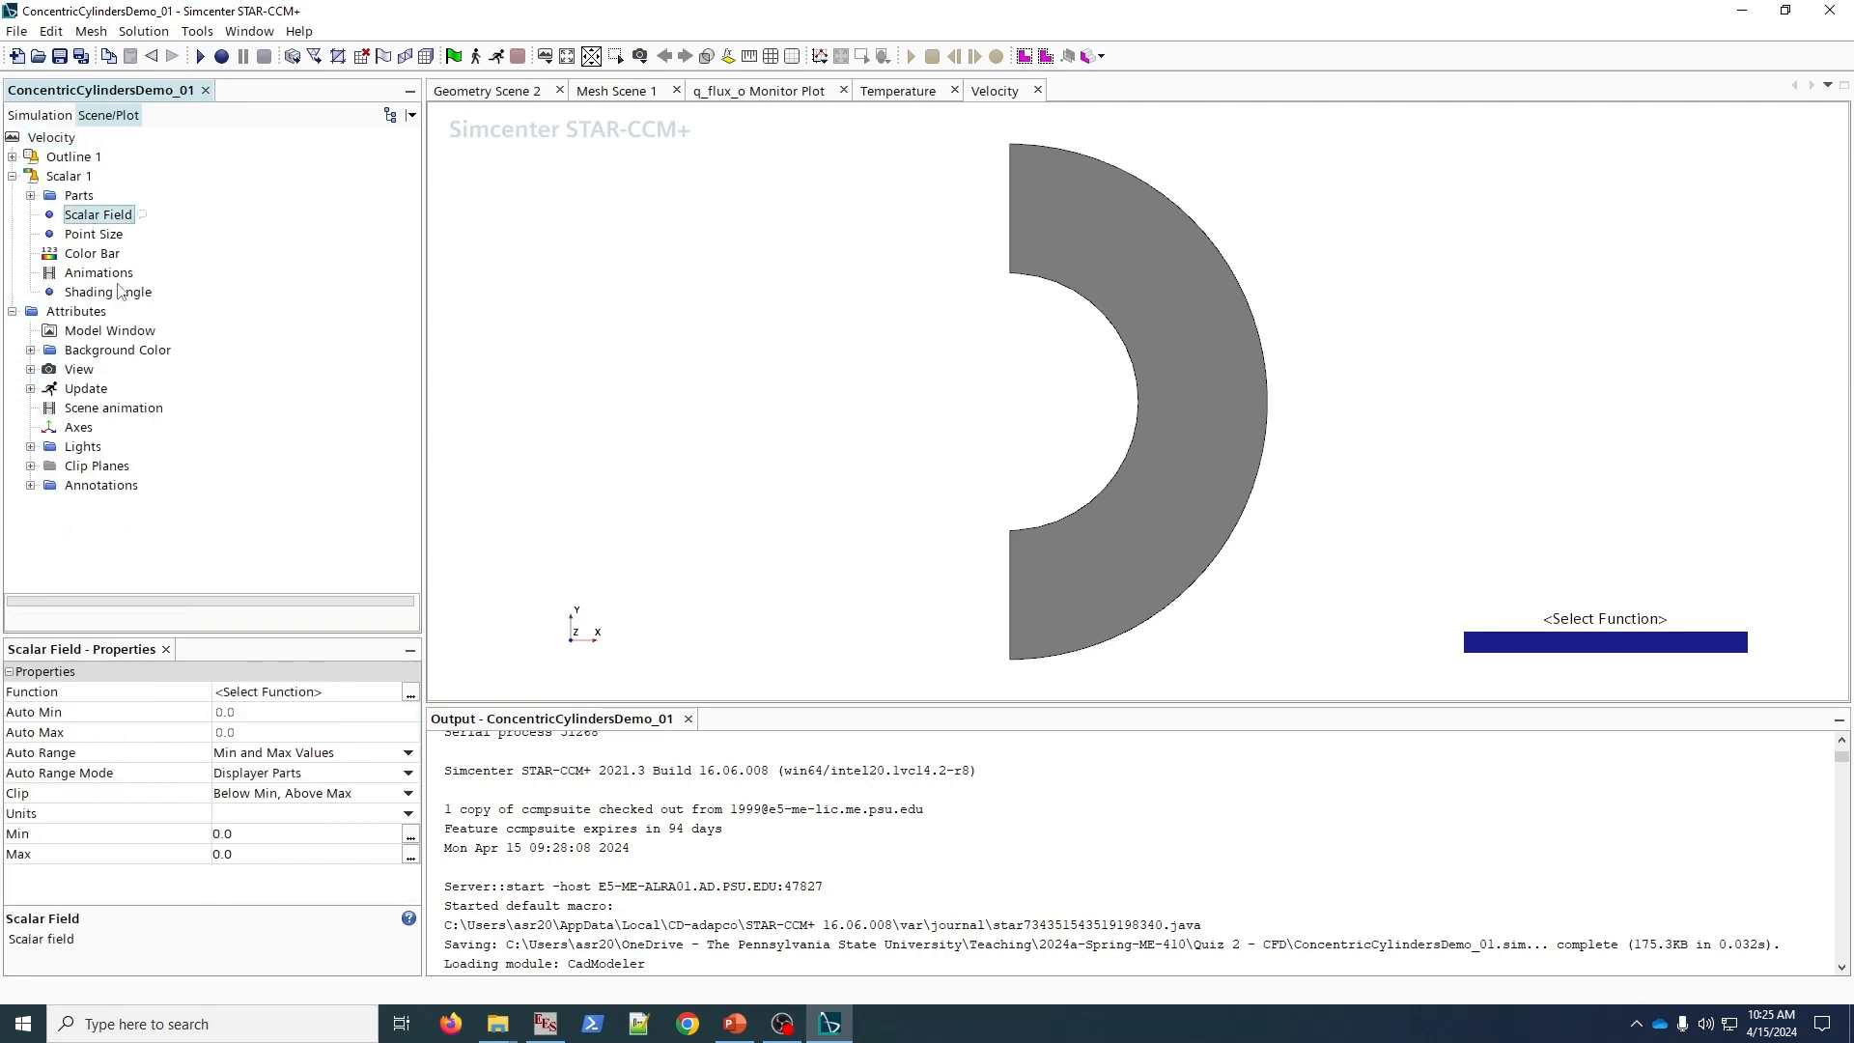
pyautogui.click(411, 694)
pyautogui.write('v')
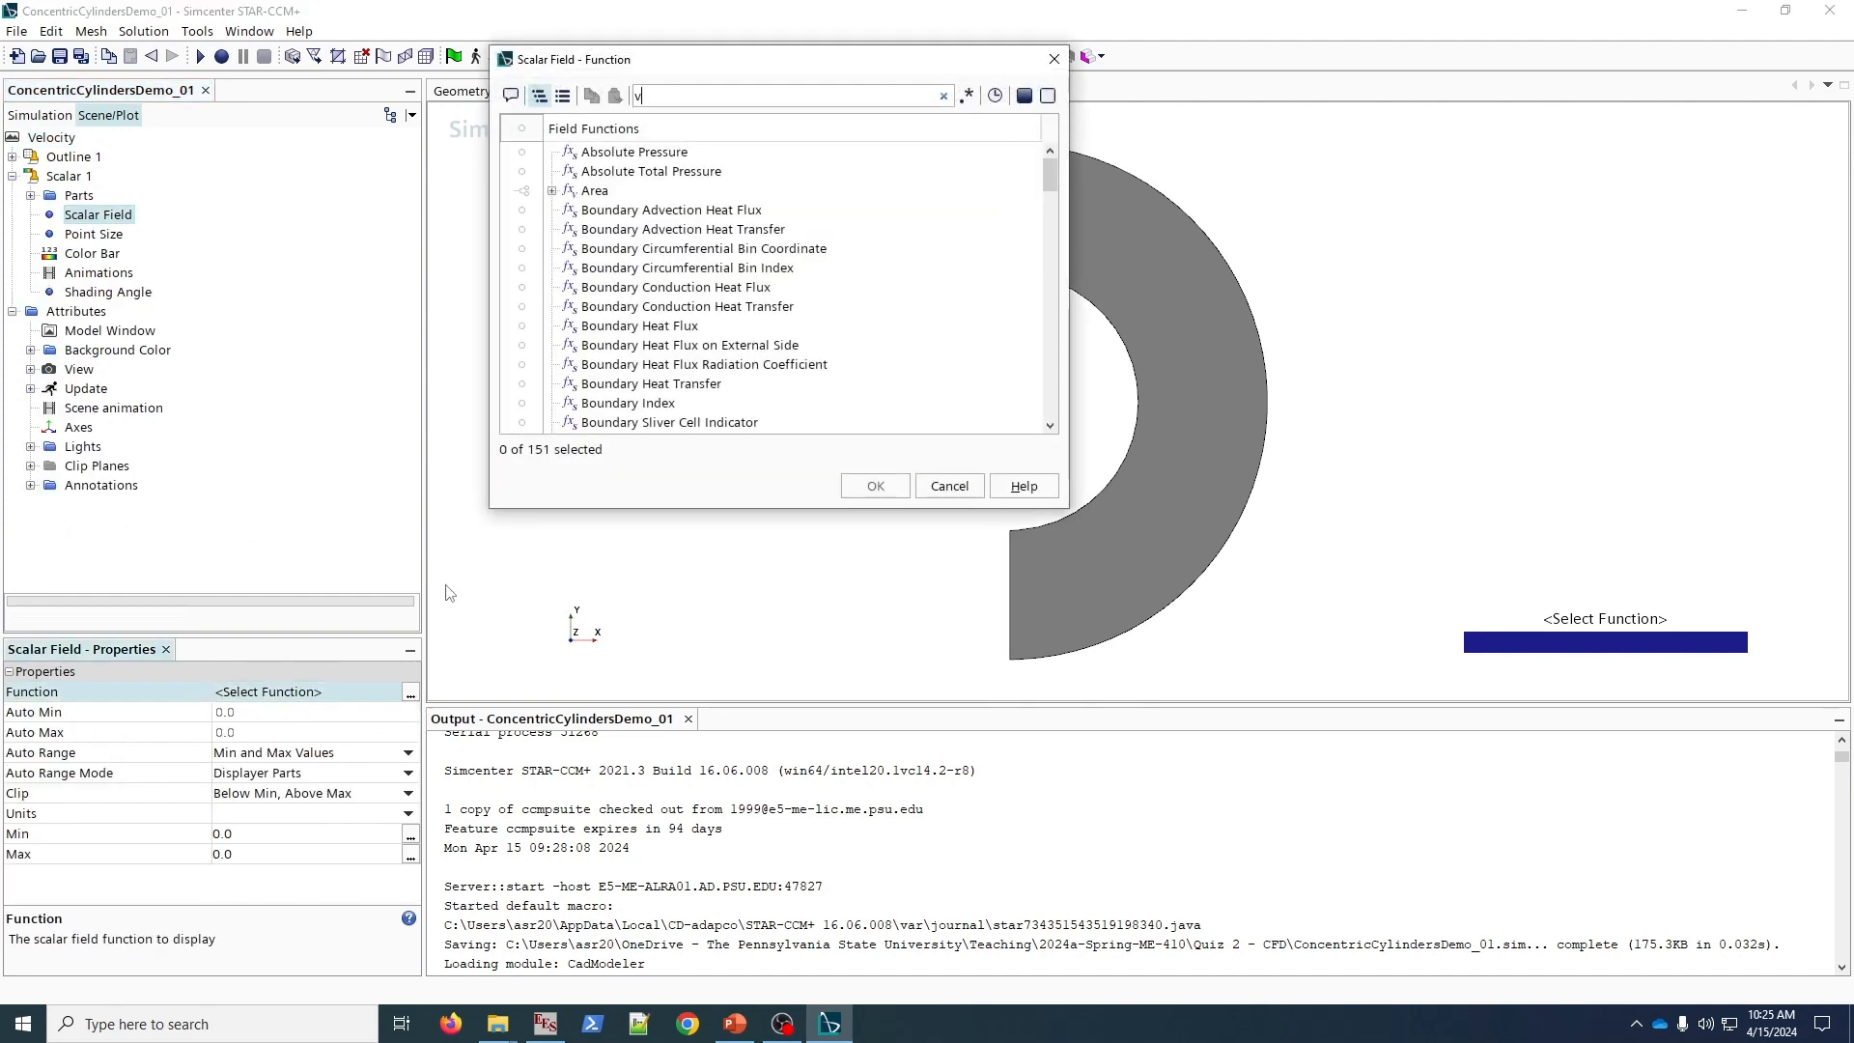
pyautogui.write('elocity')
pyautogui.click(618, 250)
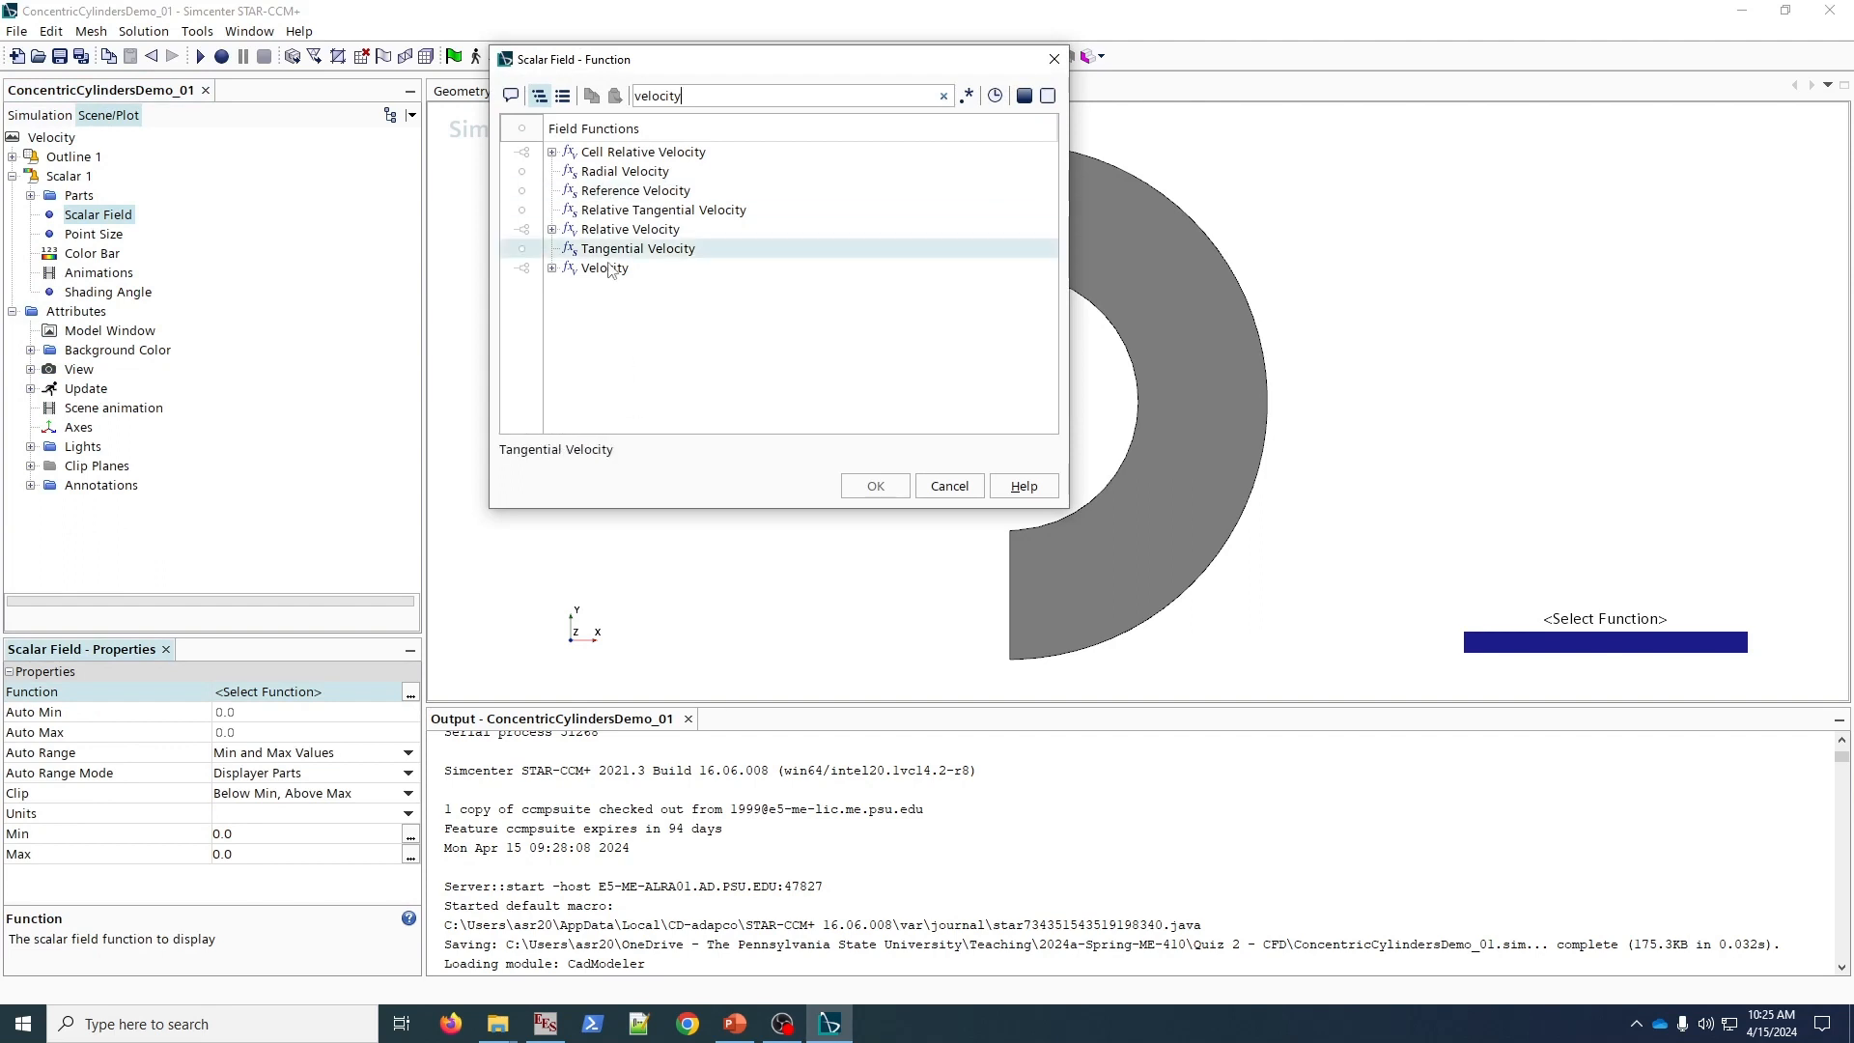
pyautogui.doubleClick(610, 269)
pyautogui.click(622, 307)
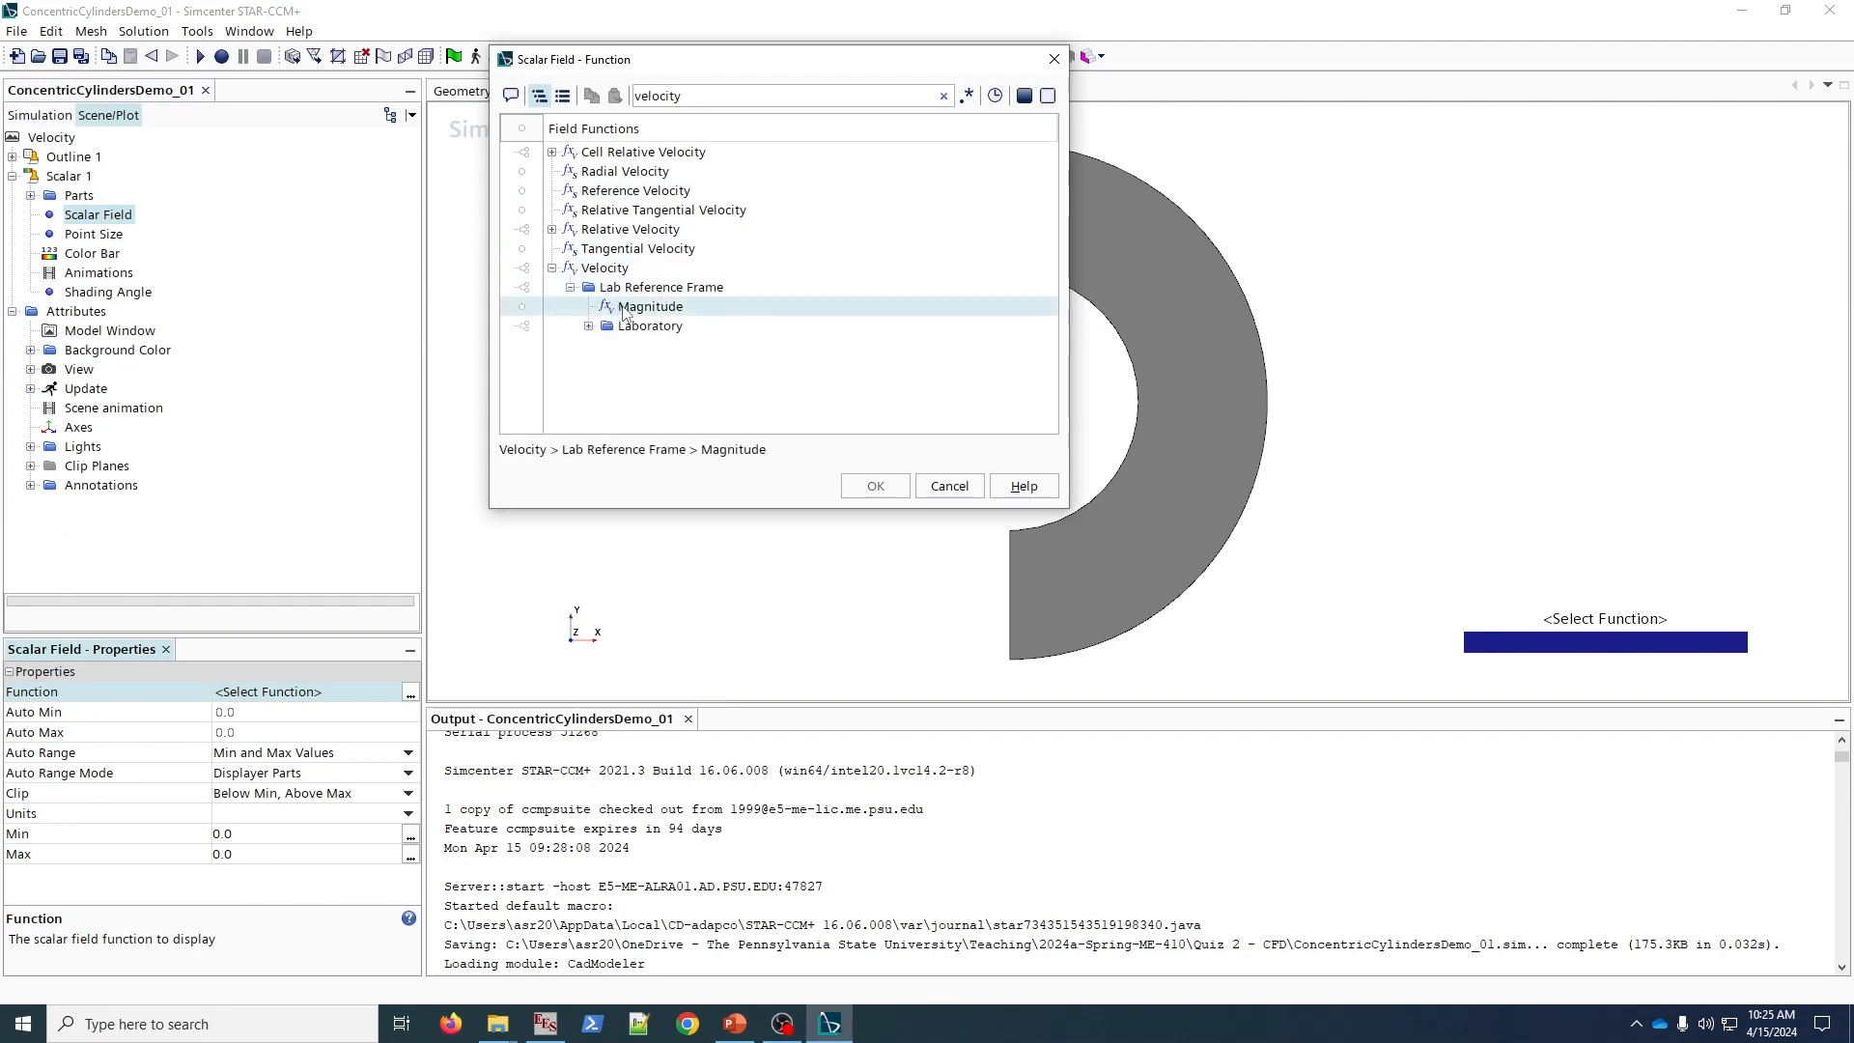
pyautogui.click(622, 307)
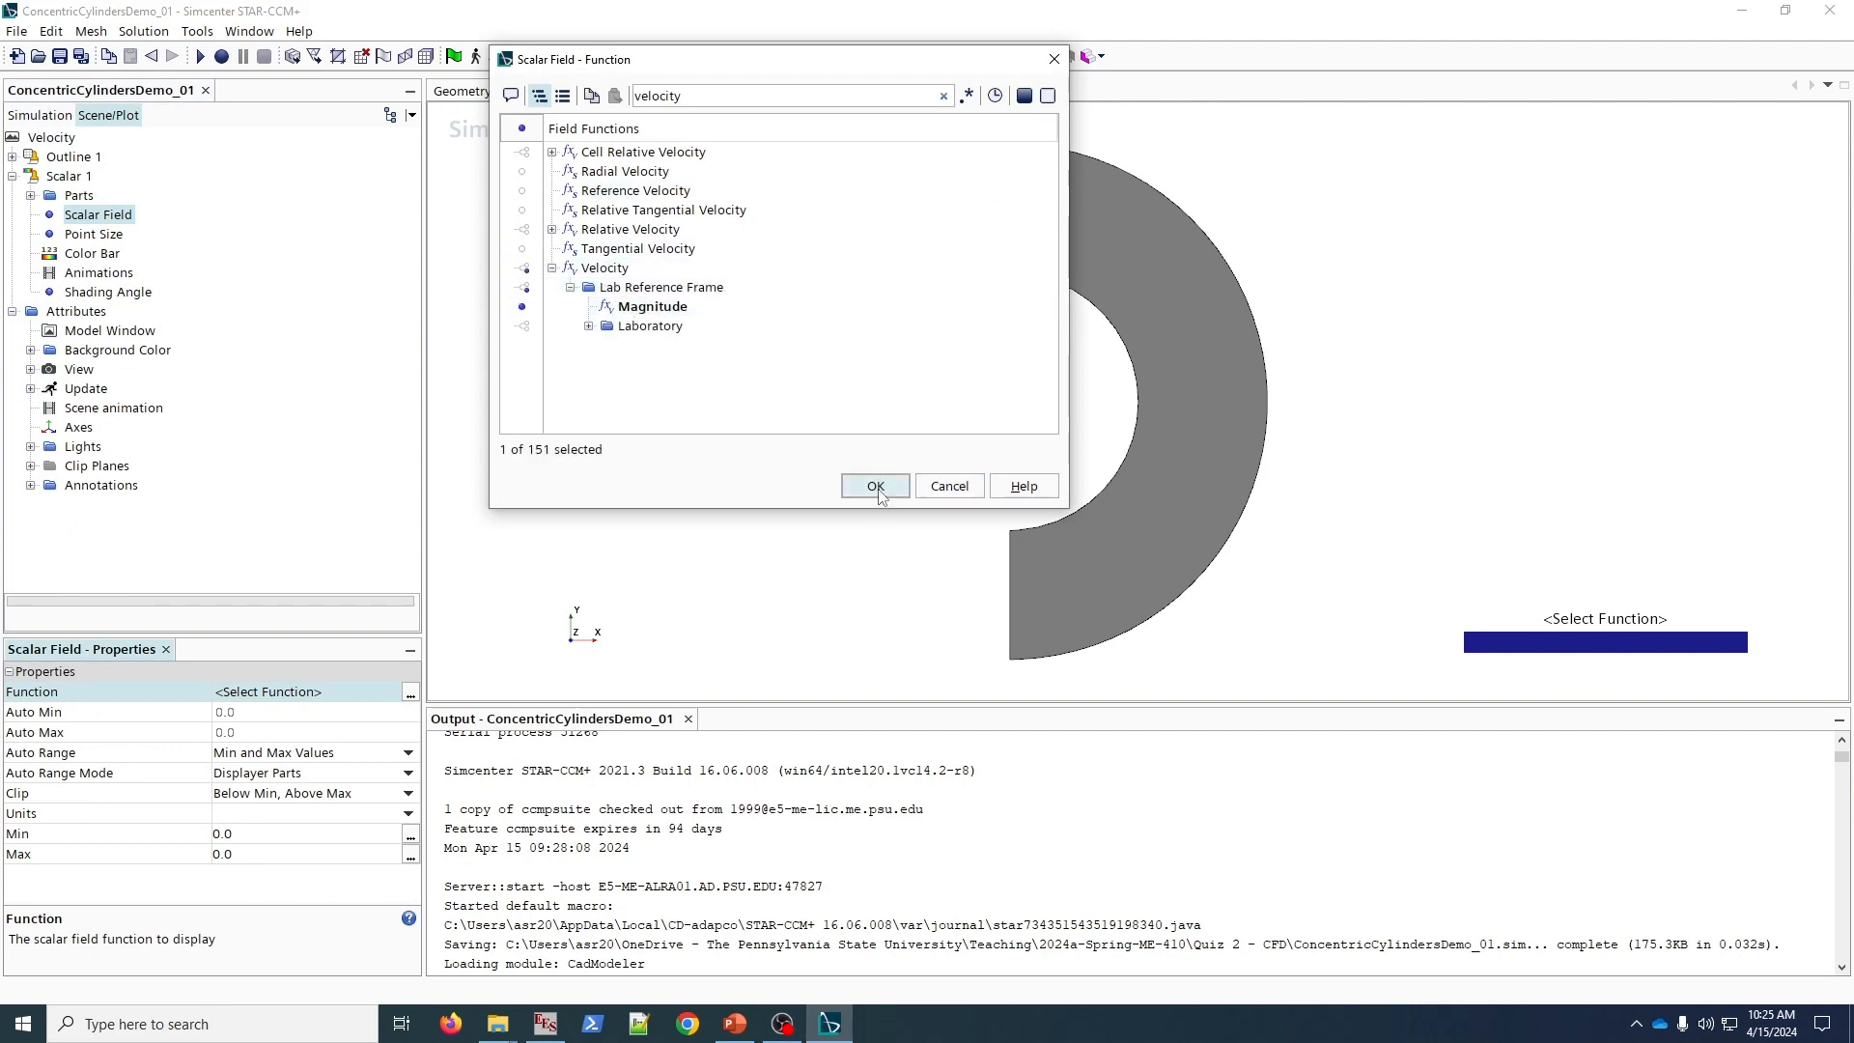
pyautogui.click(588, 327)
pyautogui.click(897, 484)
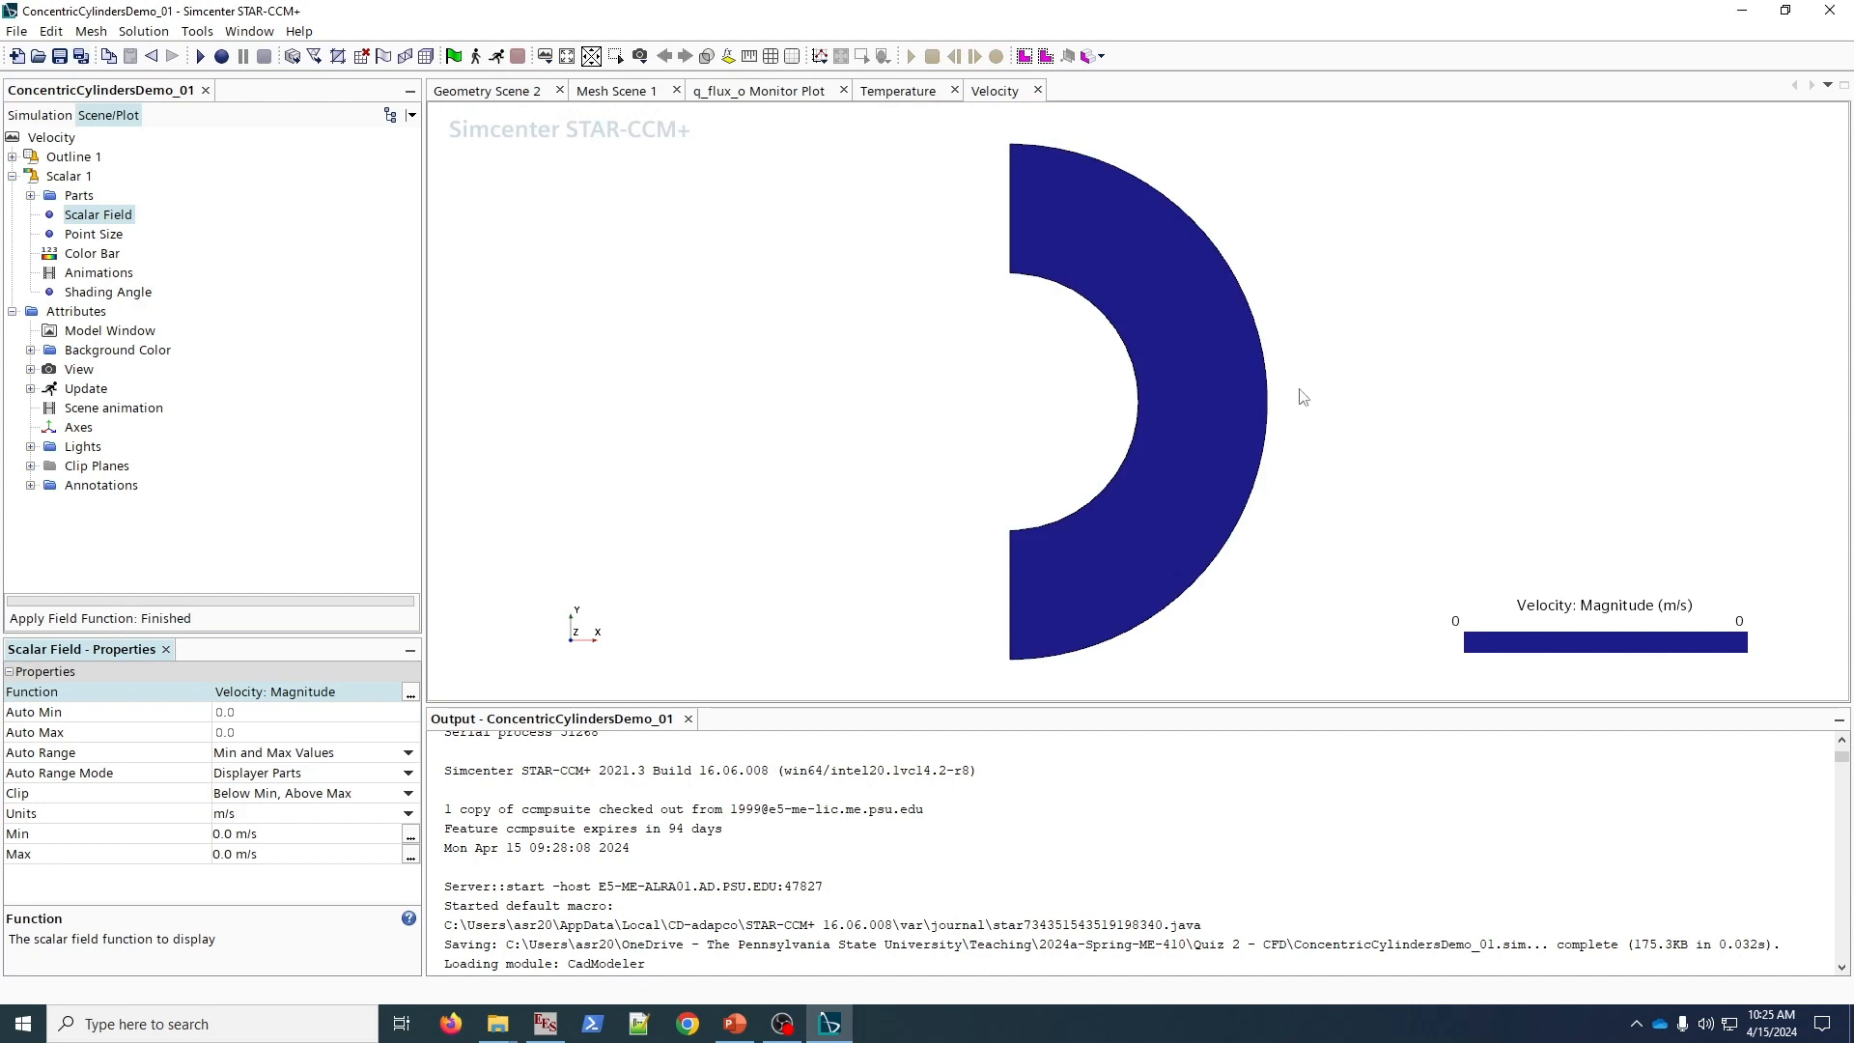
pyautogui.click(60, 56)
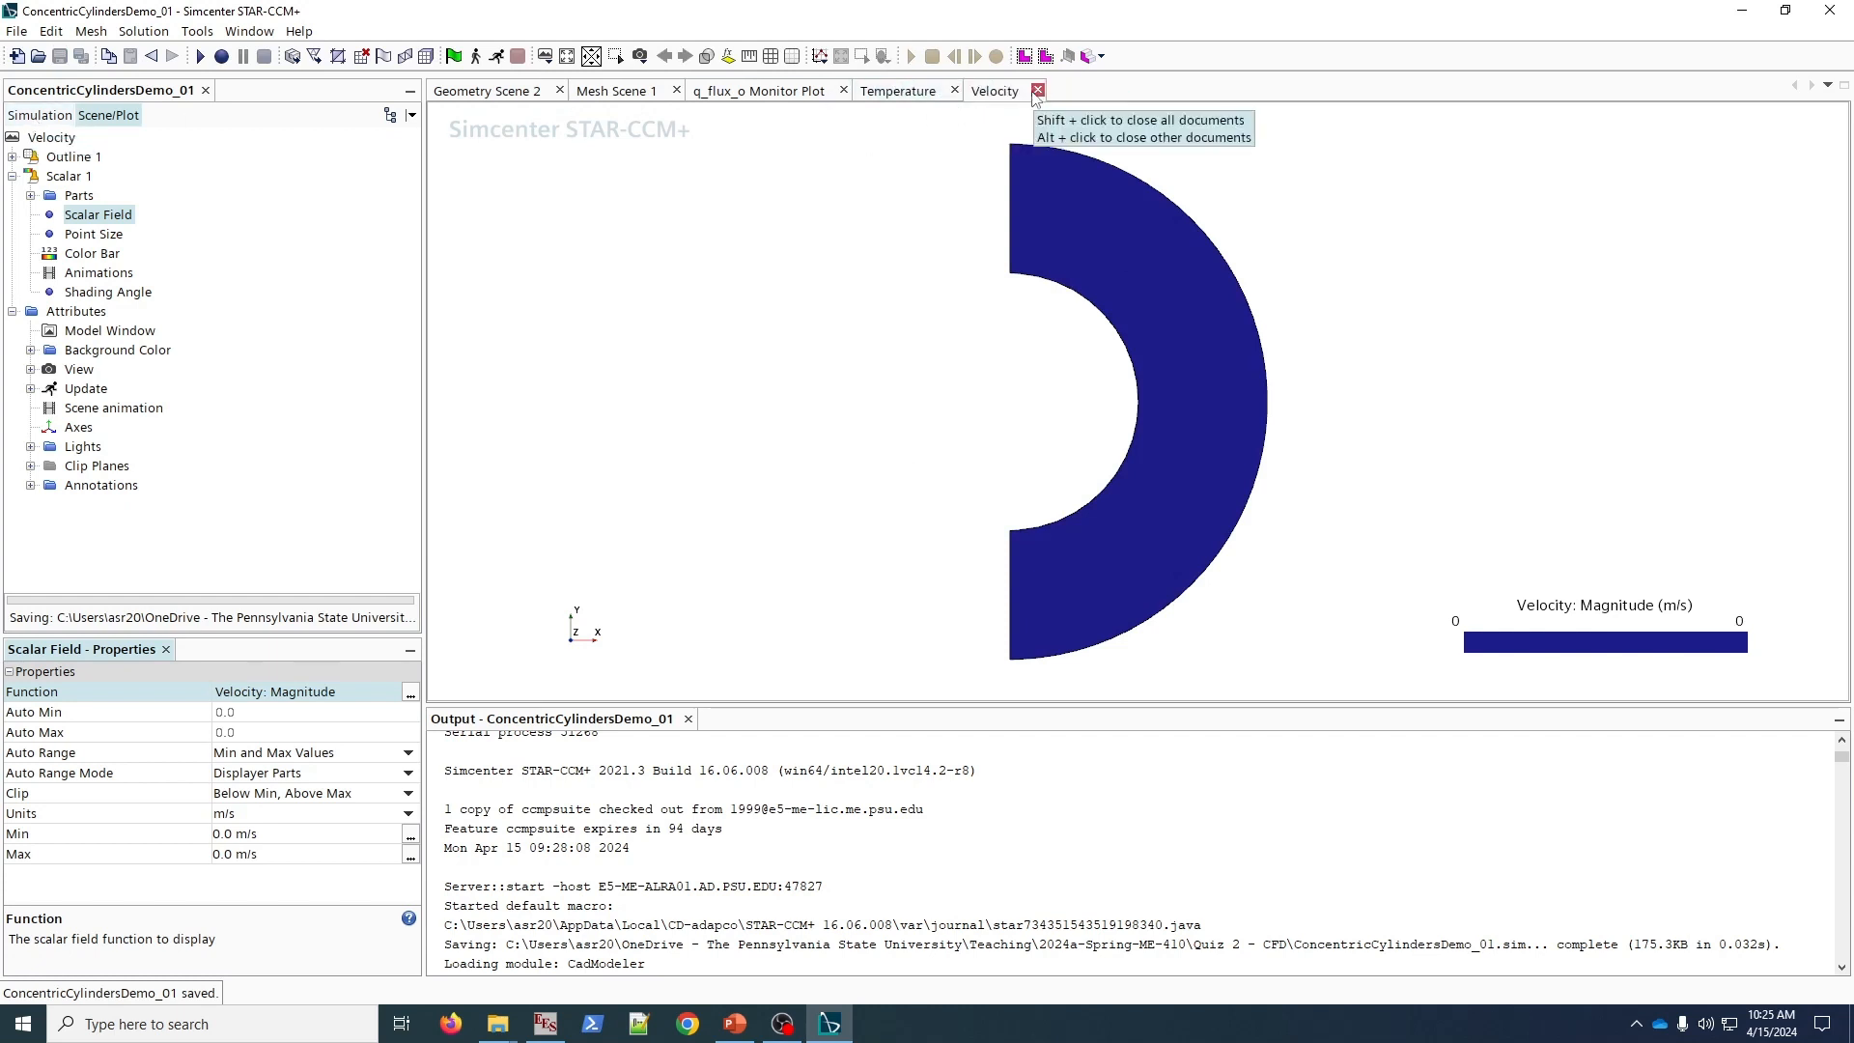
# - Examine the simulation's Solvers node, expanding the Steady and Coupled Implicit solvers
pyautogui.click(38, 115)
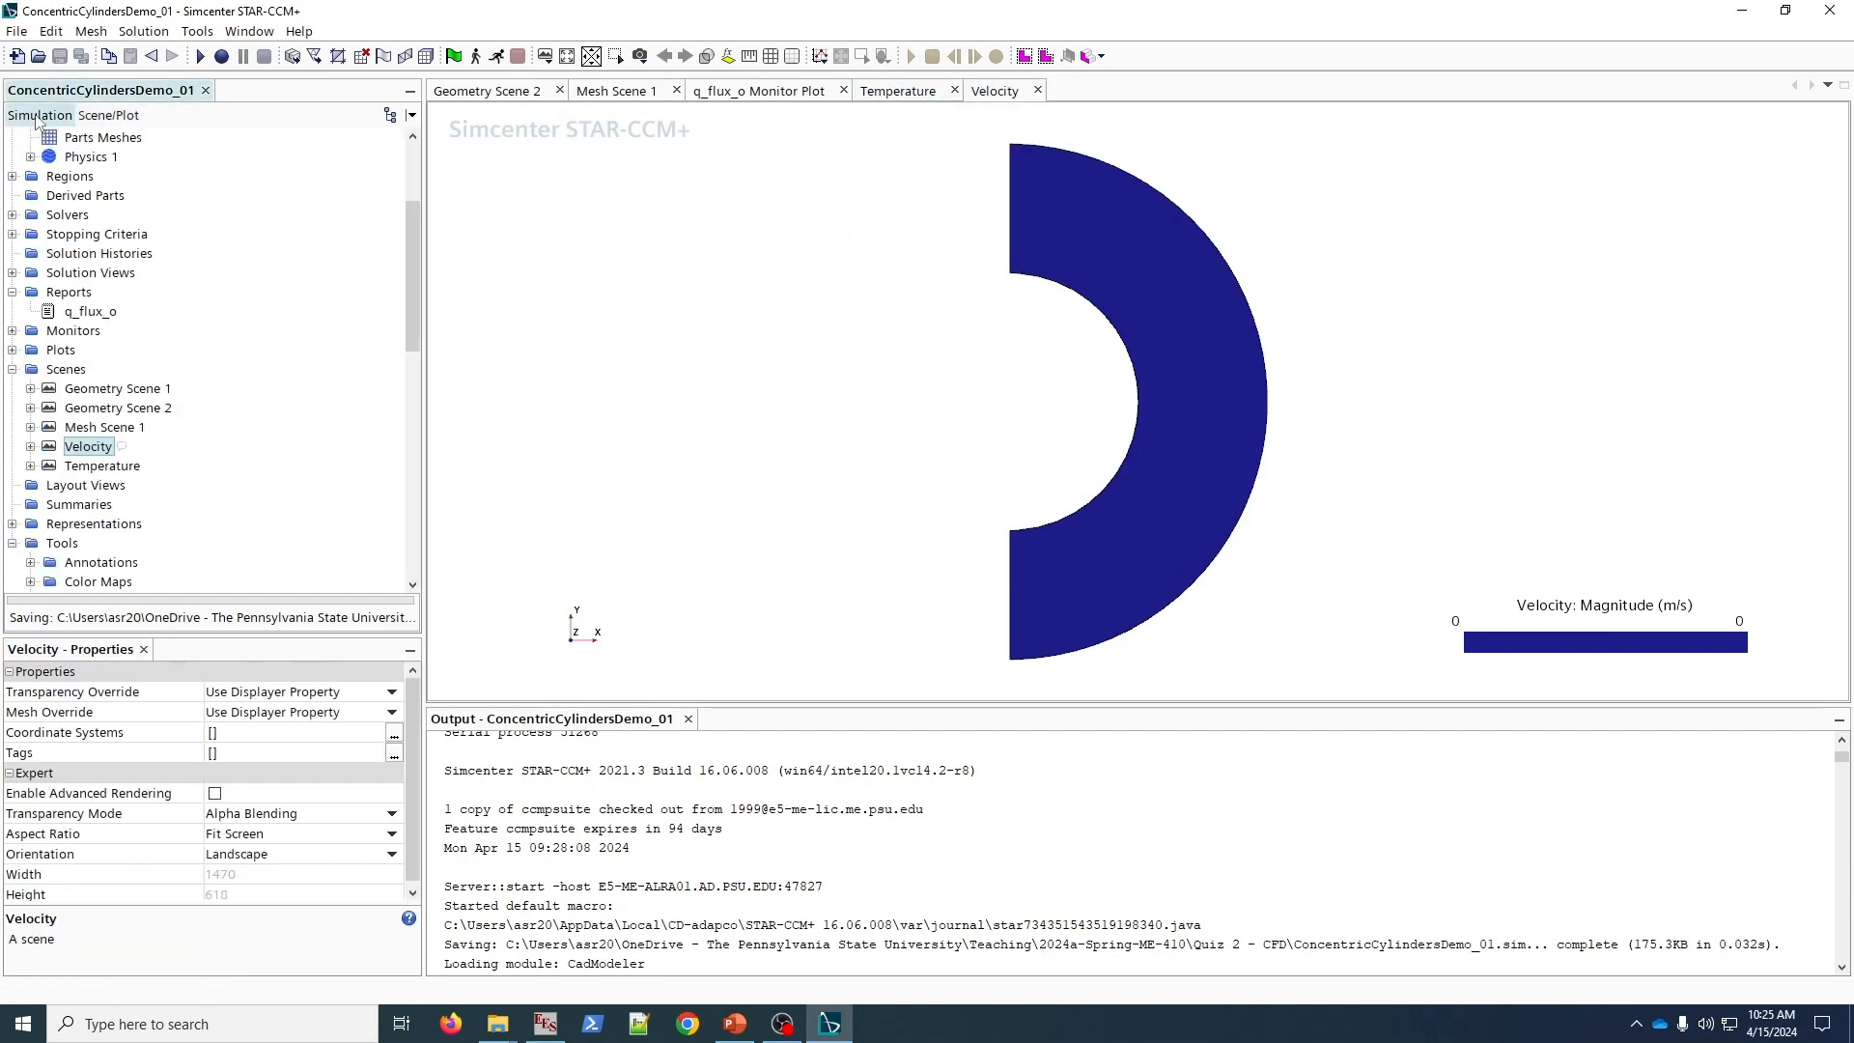
pyautogui.scroll(-2, 136, 446)
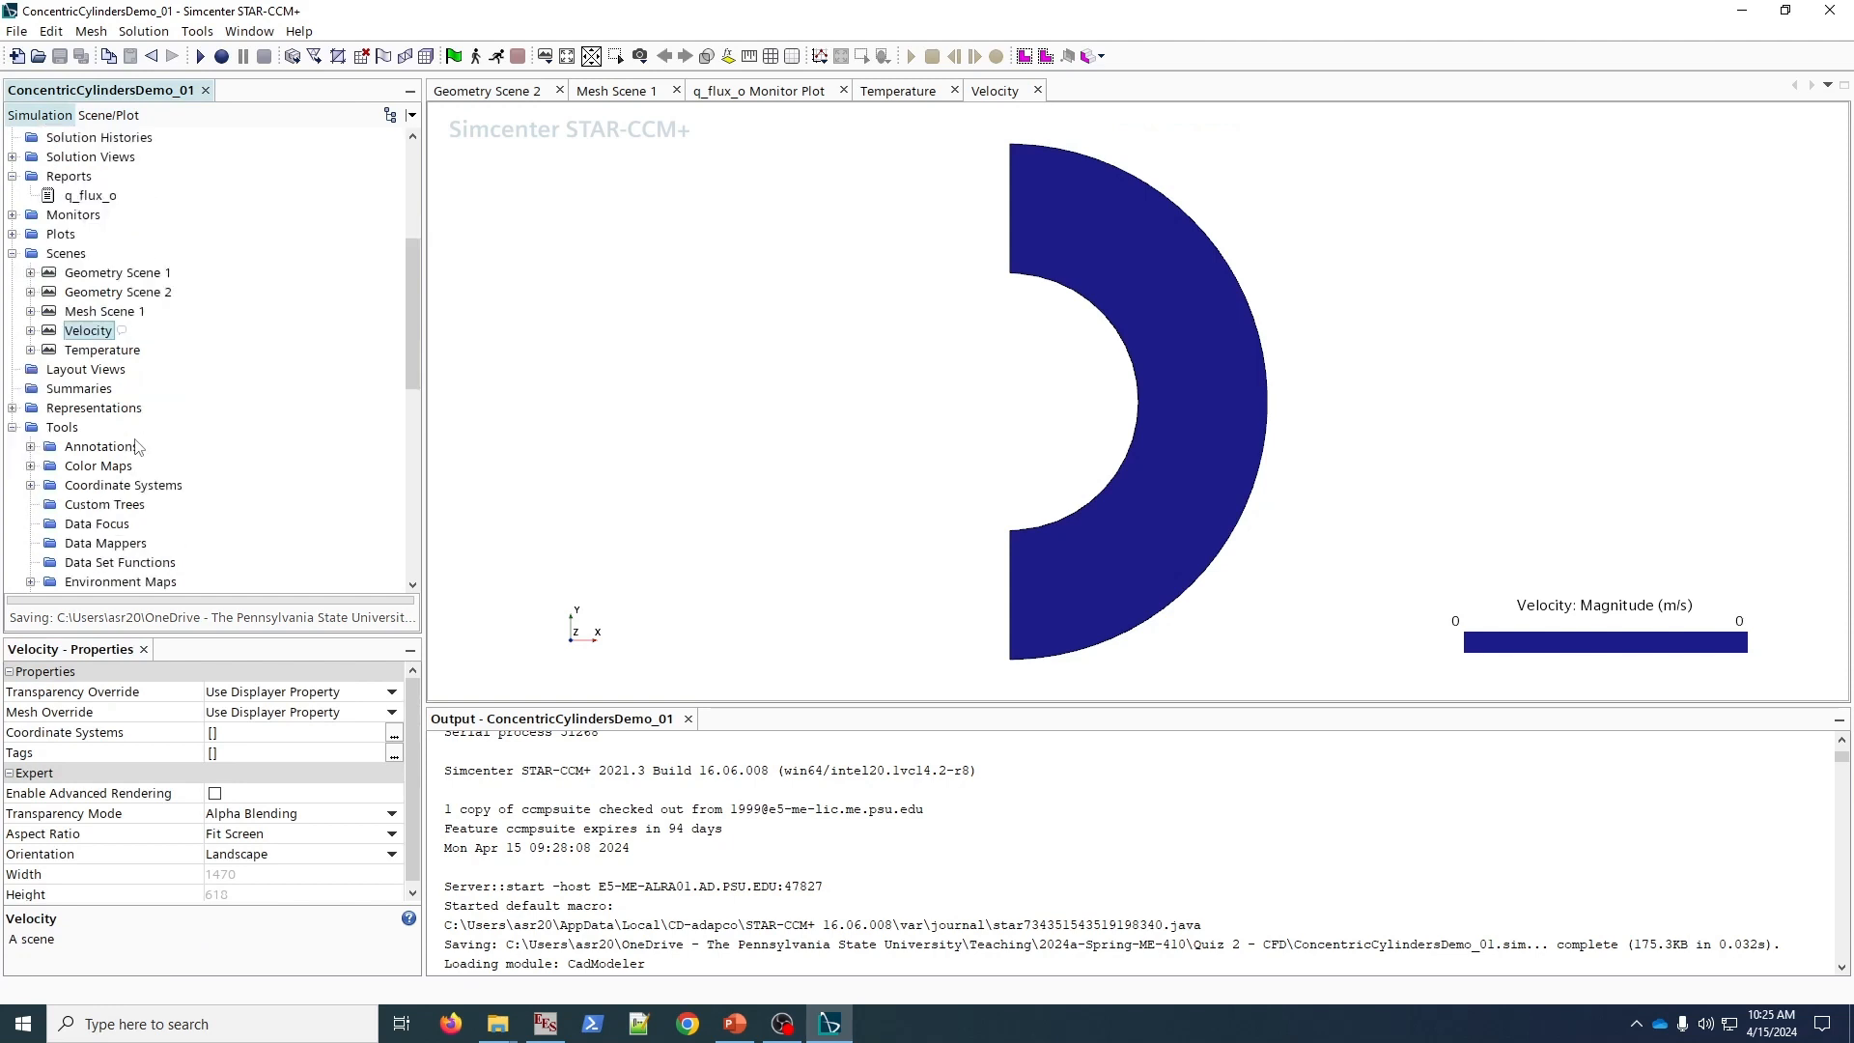
pyautogui.scroll(-3, 136, 446)
pyautogui.scroll(6, 63, 324)
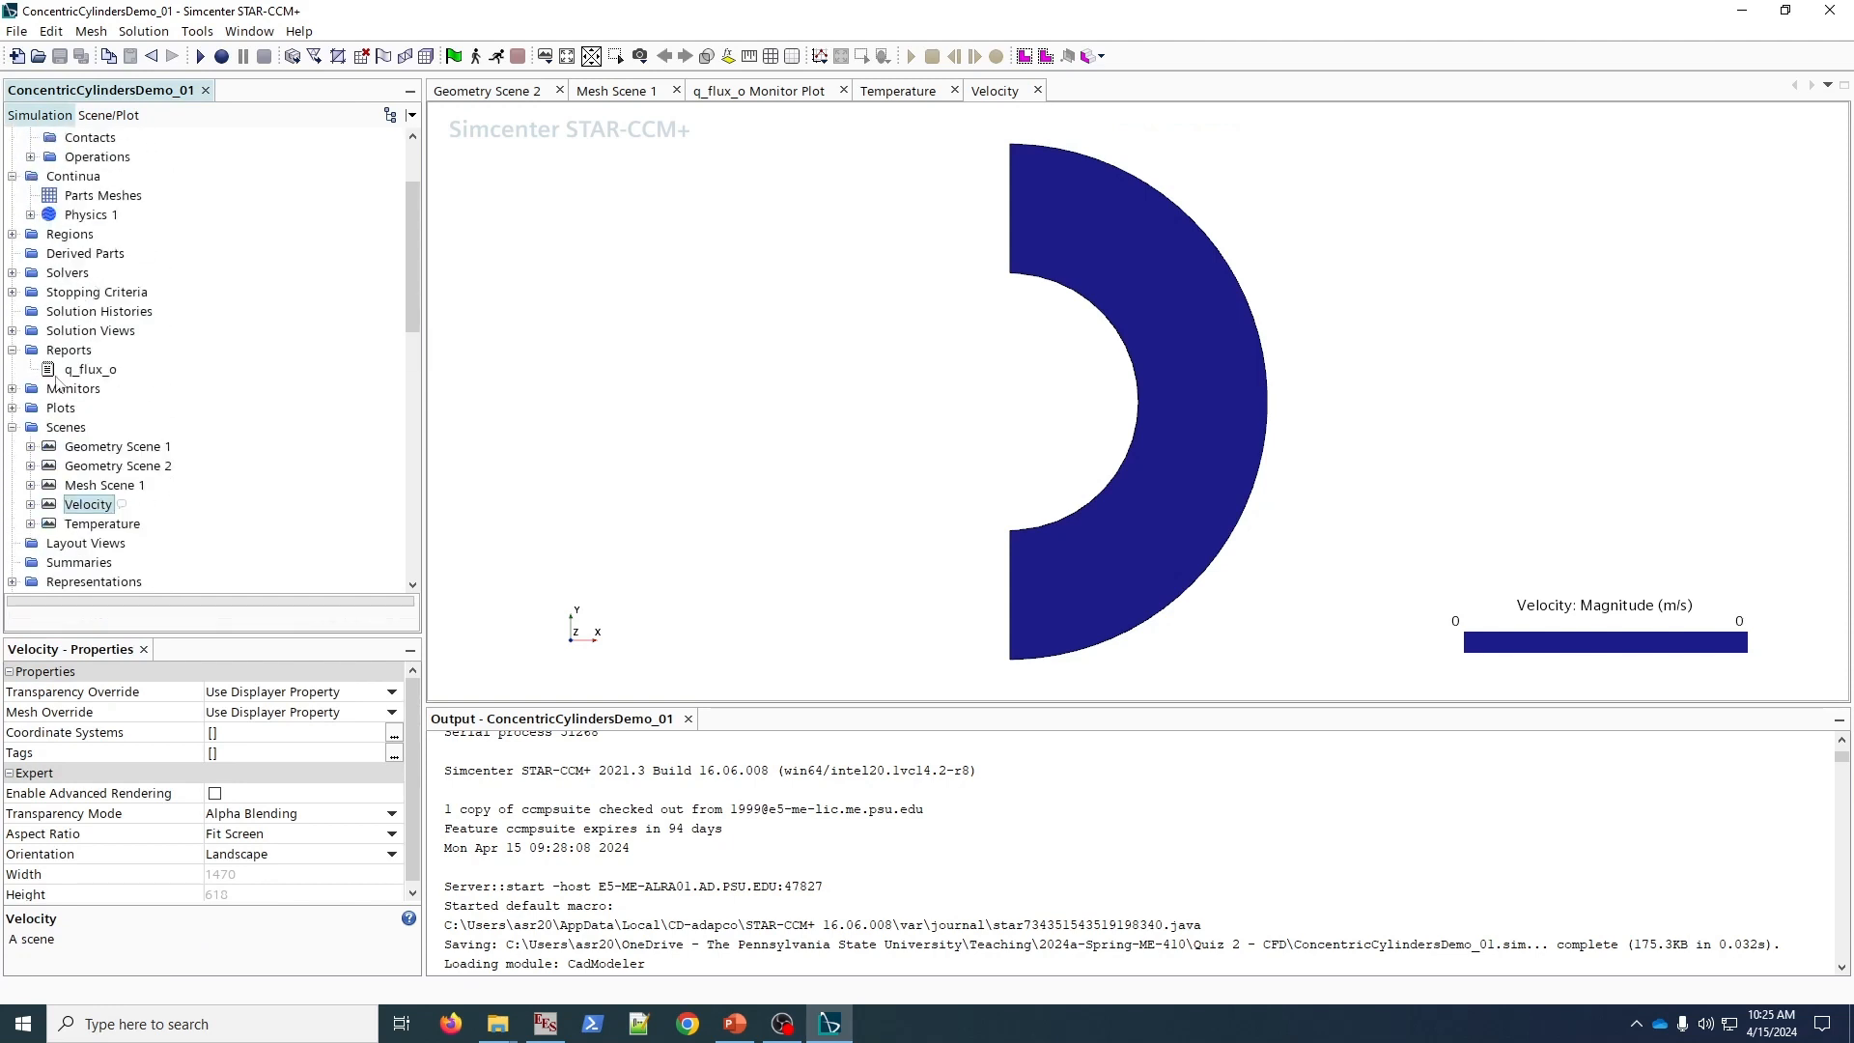
pyautogui.click(65, 274)
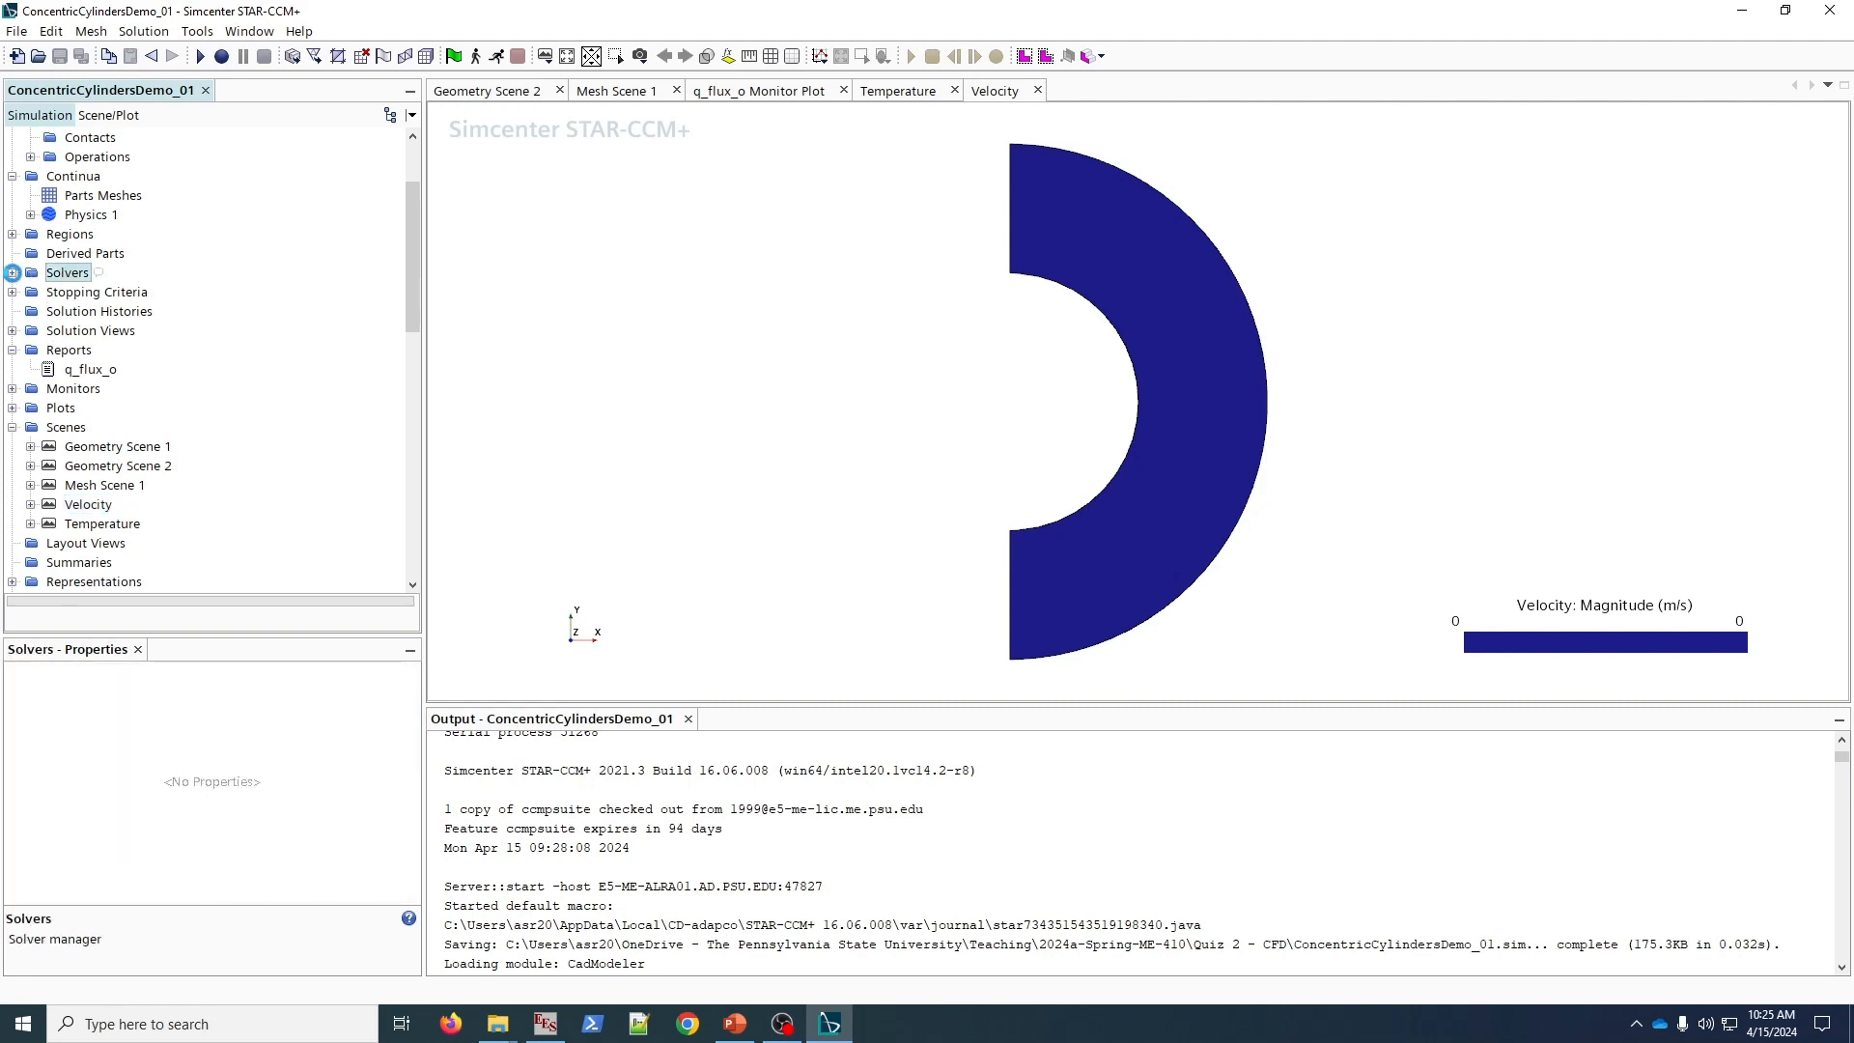
pyautogui.click(13, 273)
pyautogui.click(60, 293)
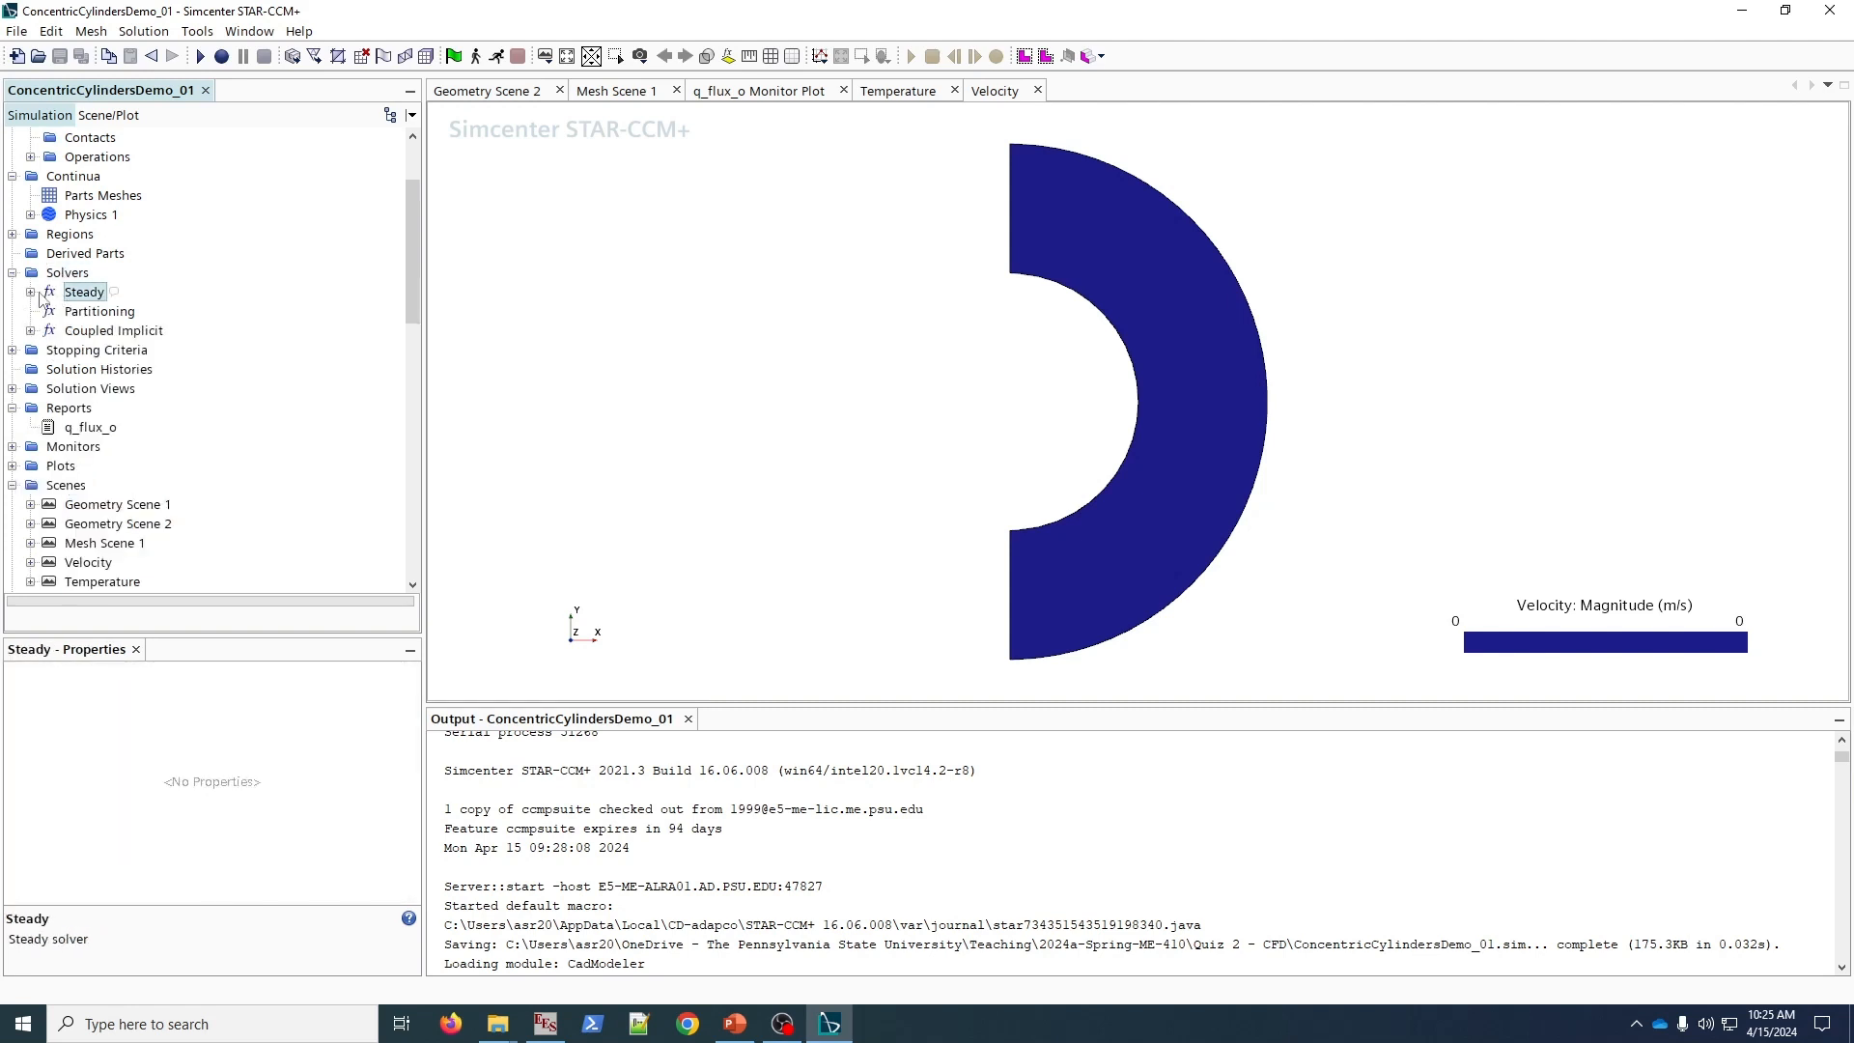
pyautogui.click(30, 291)
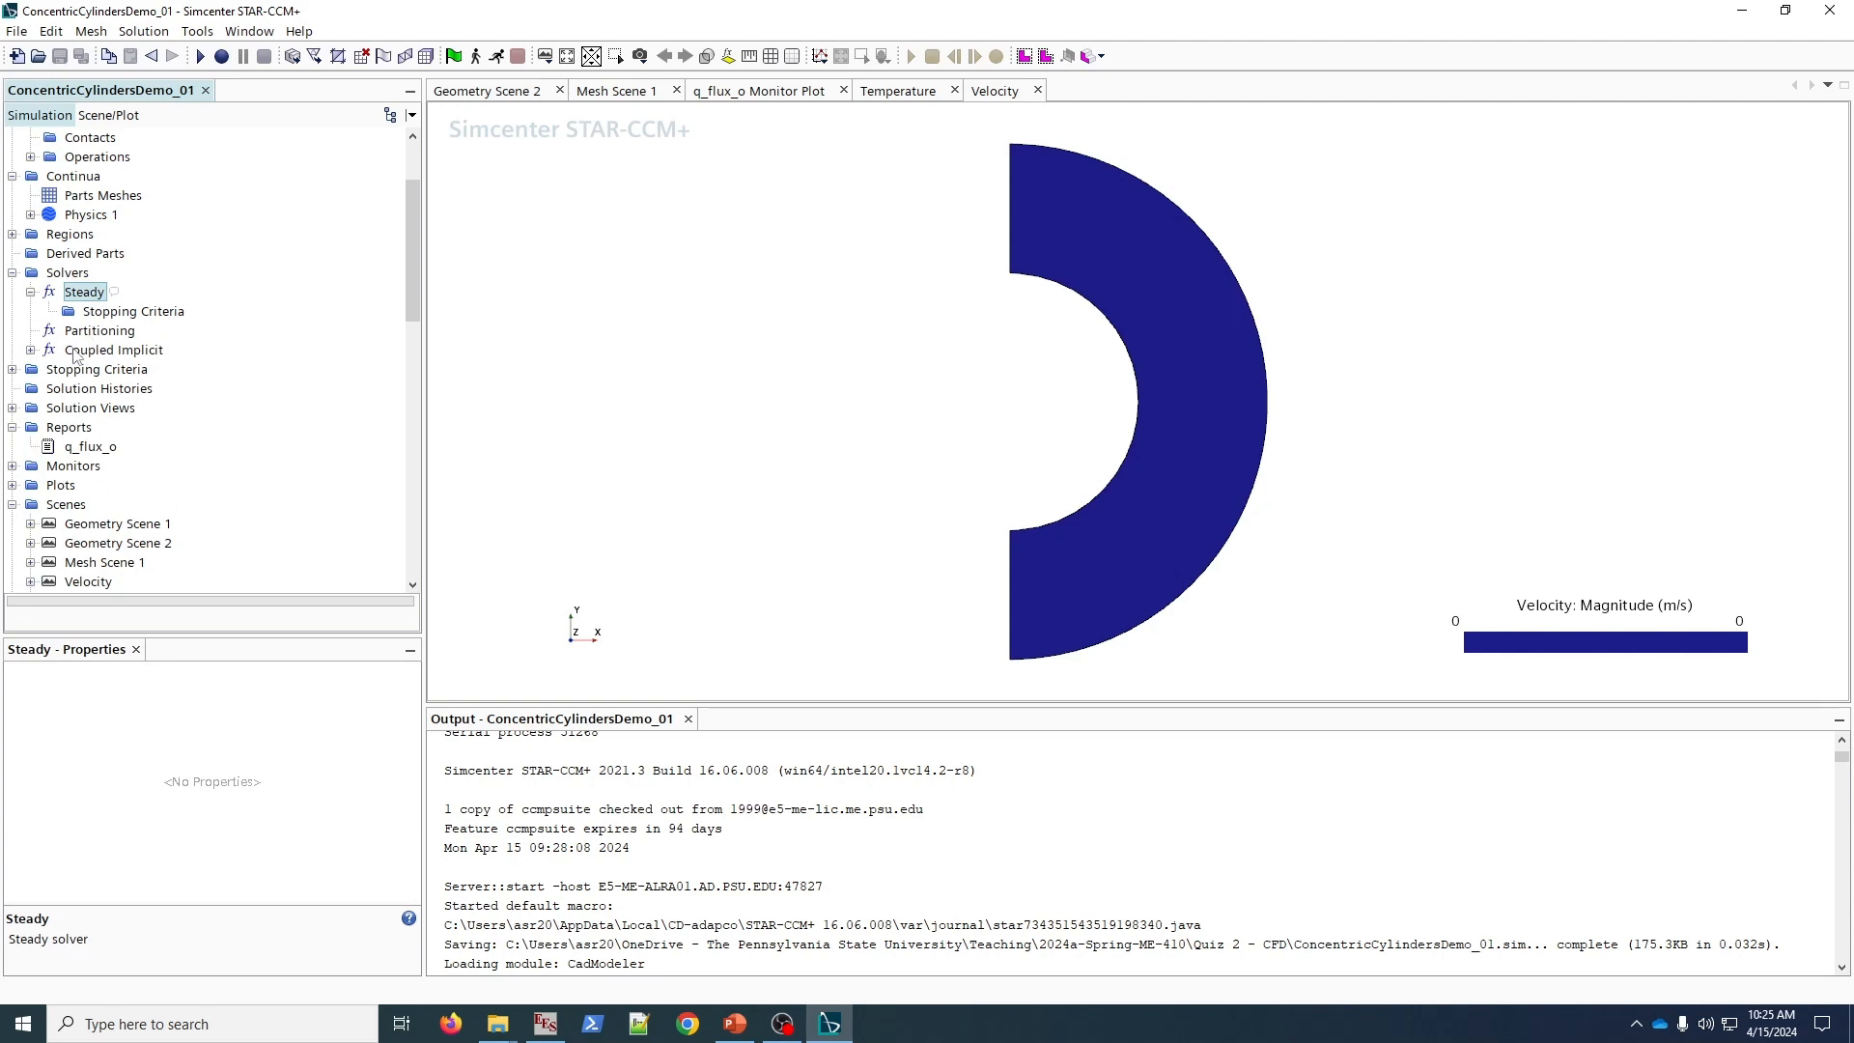
pyautogui.click(84, 351)
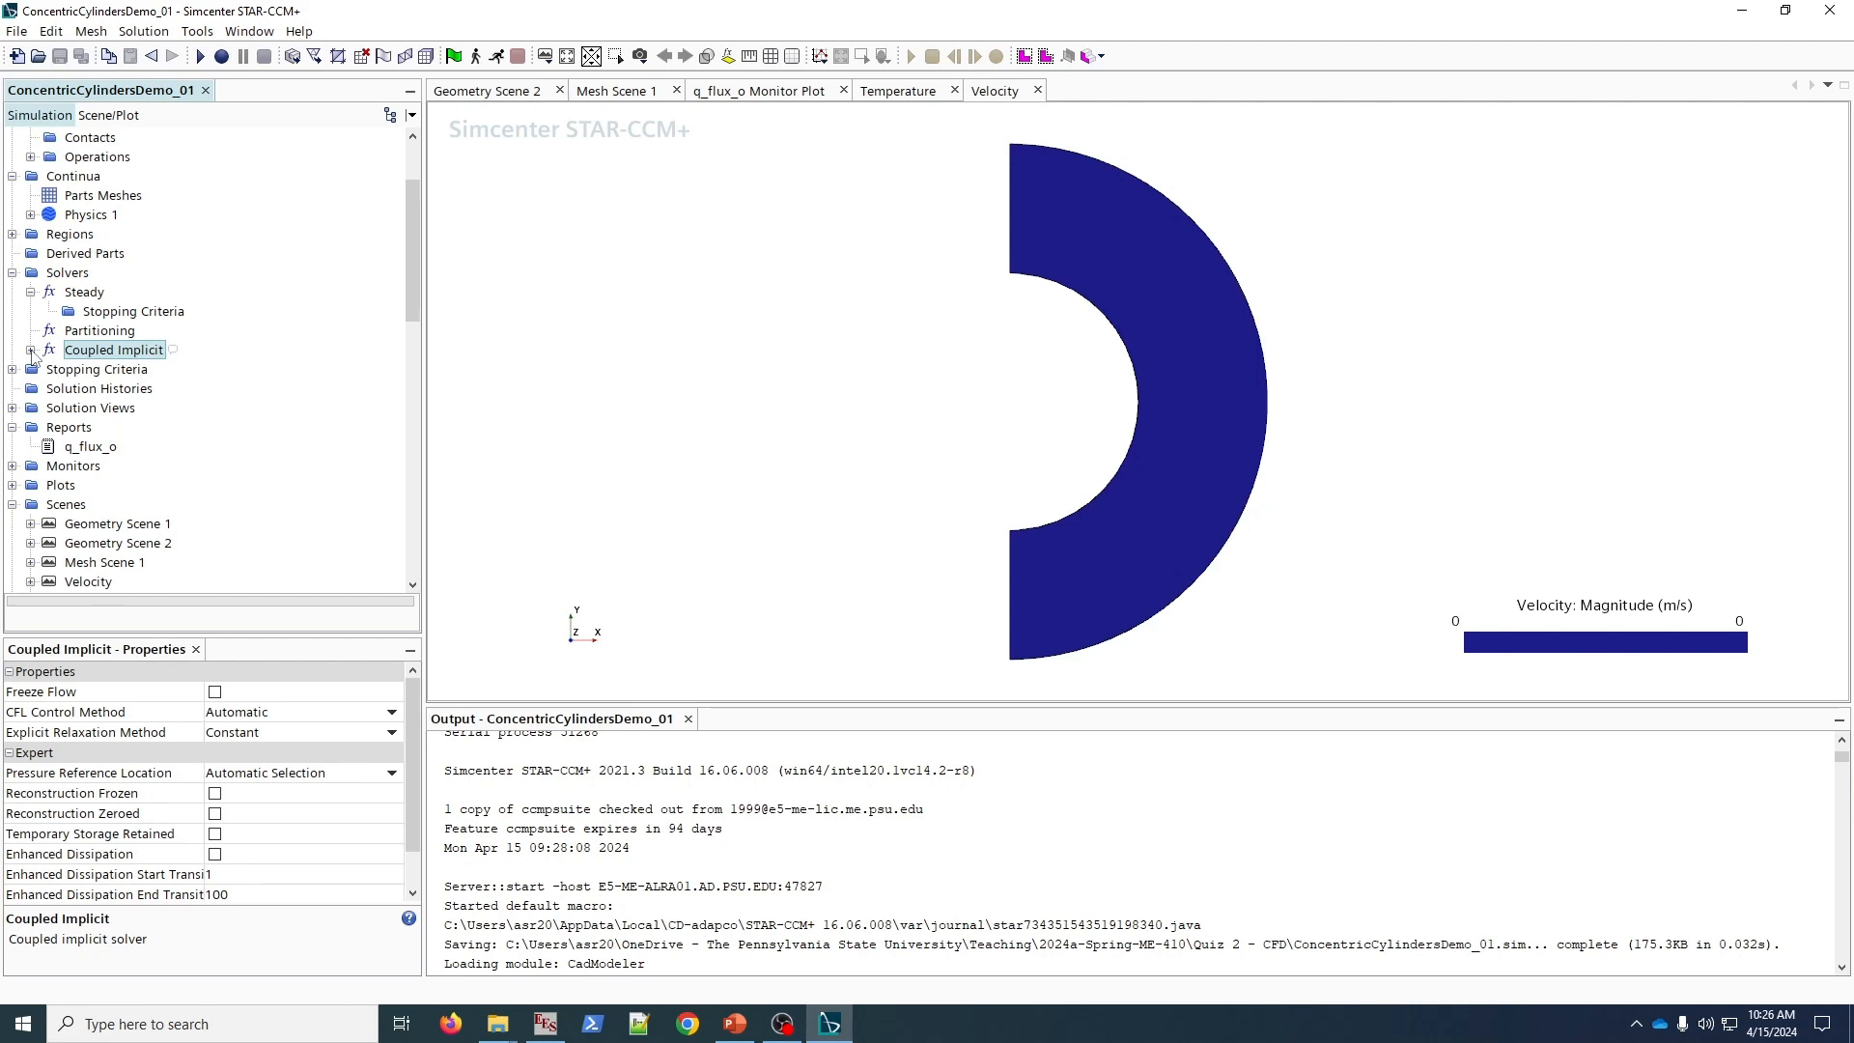
pyautogui.click(30, 350)
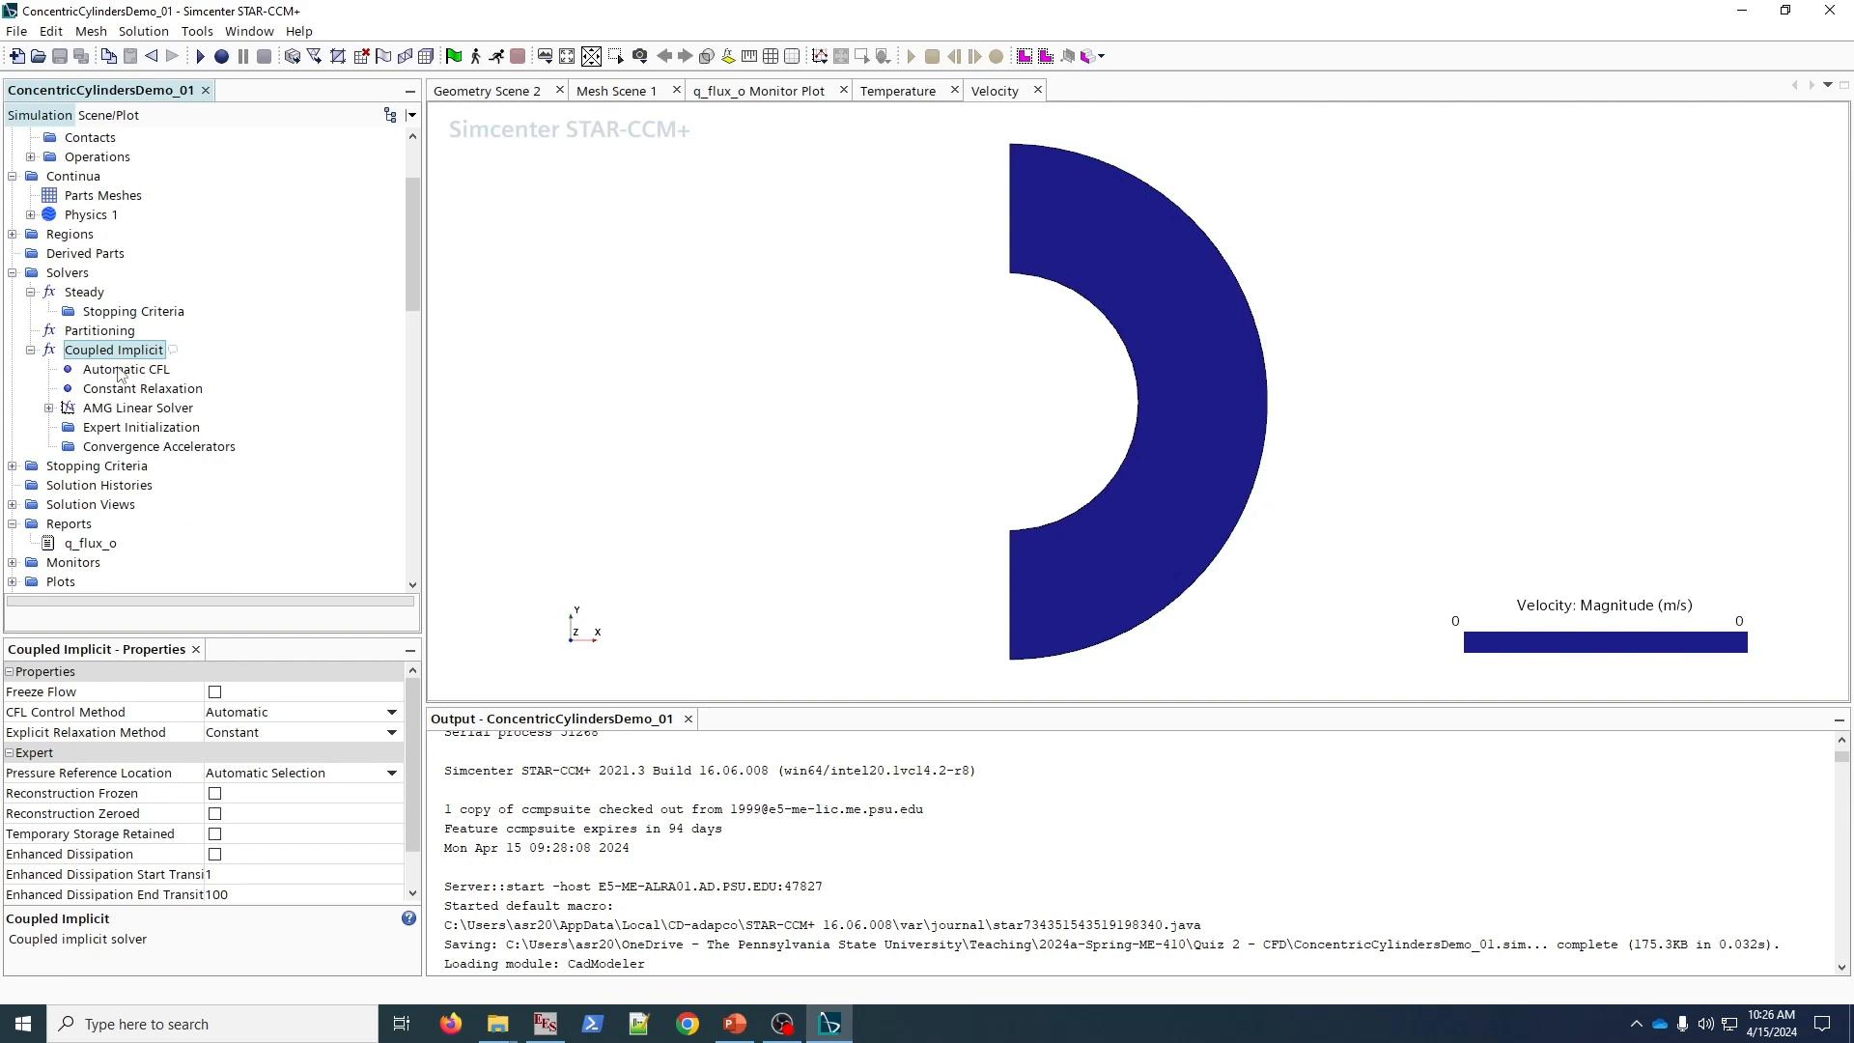
# - Set the Maximum CFL of the Coupled Implicit solver's Automatic CFL control to 500
pyautogui.click(135, 370)
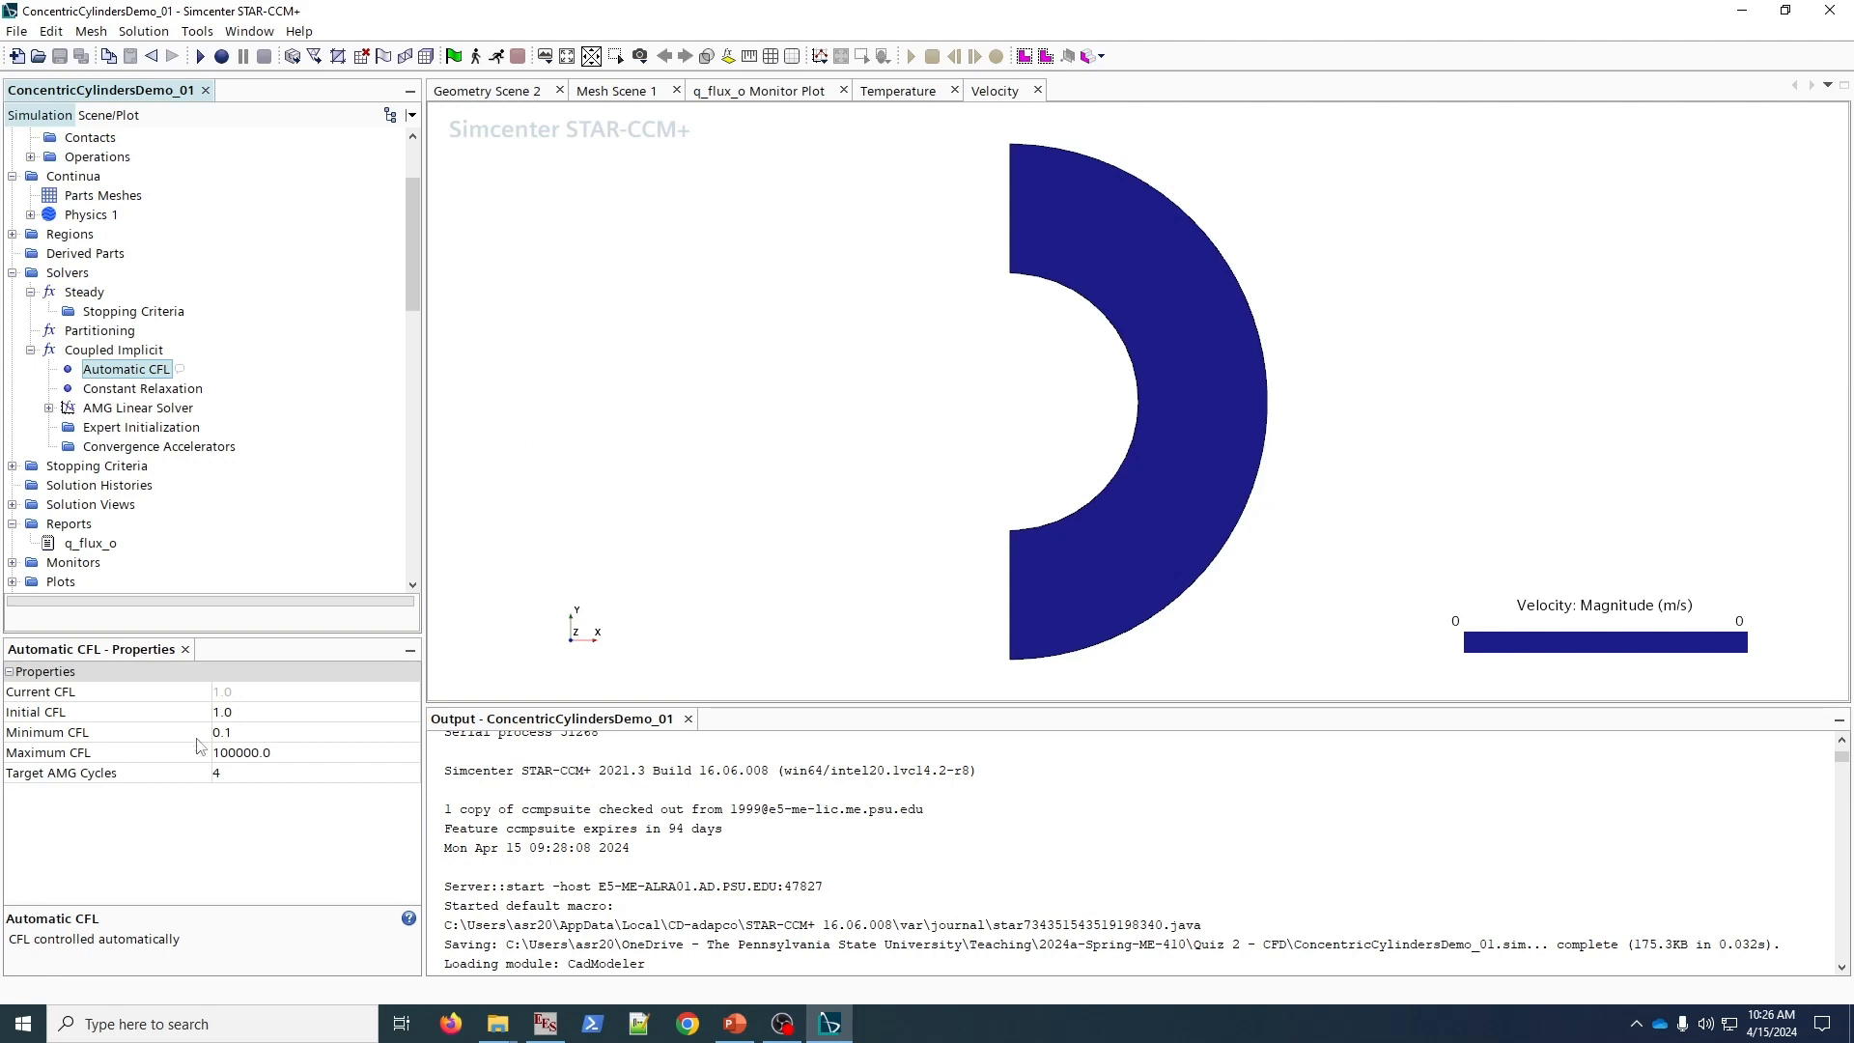
pyautogui.click(247, 752)
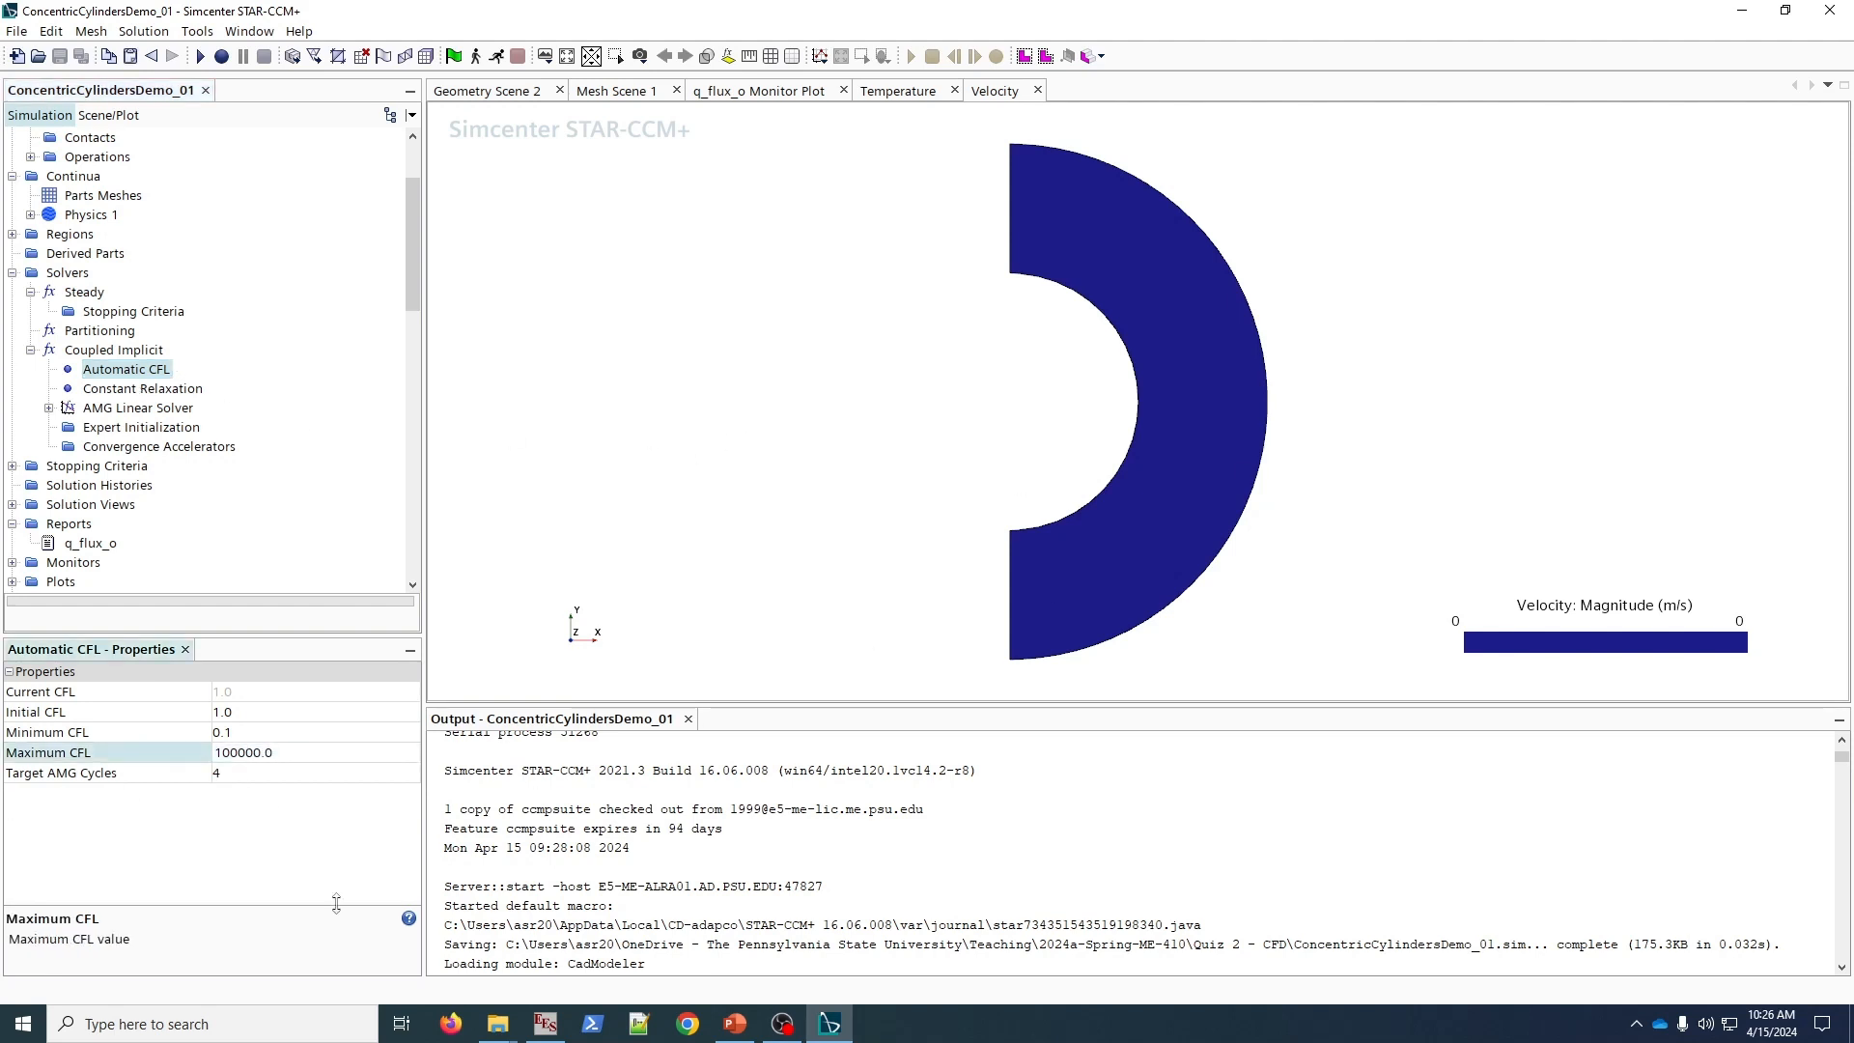
pyautogui.press('BackSpace')
pyautogui.press('BackSpace')
pyautogui.press('BackSpace')
pyautogui.moveTo(224, 757); pyautogui.dragTo(214, 756)
pyautogui.write('5')
pyautogui.press('Return')
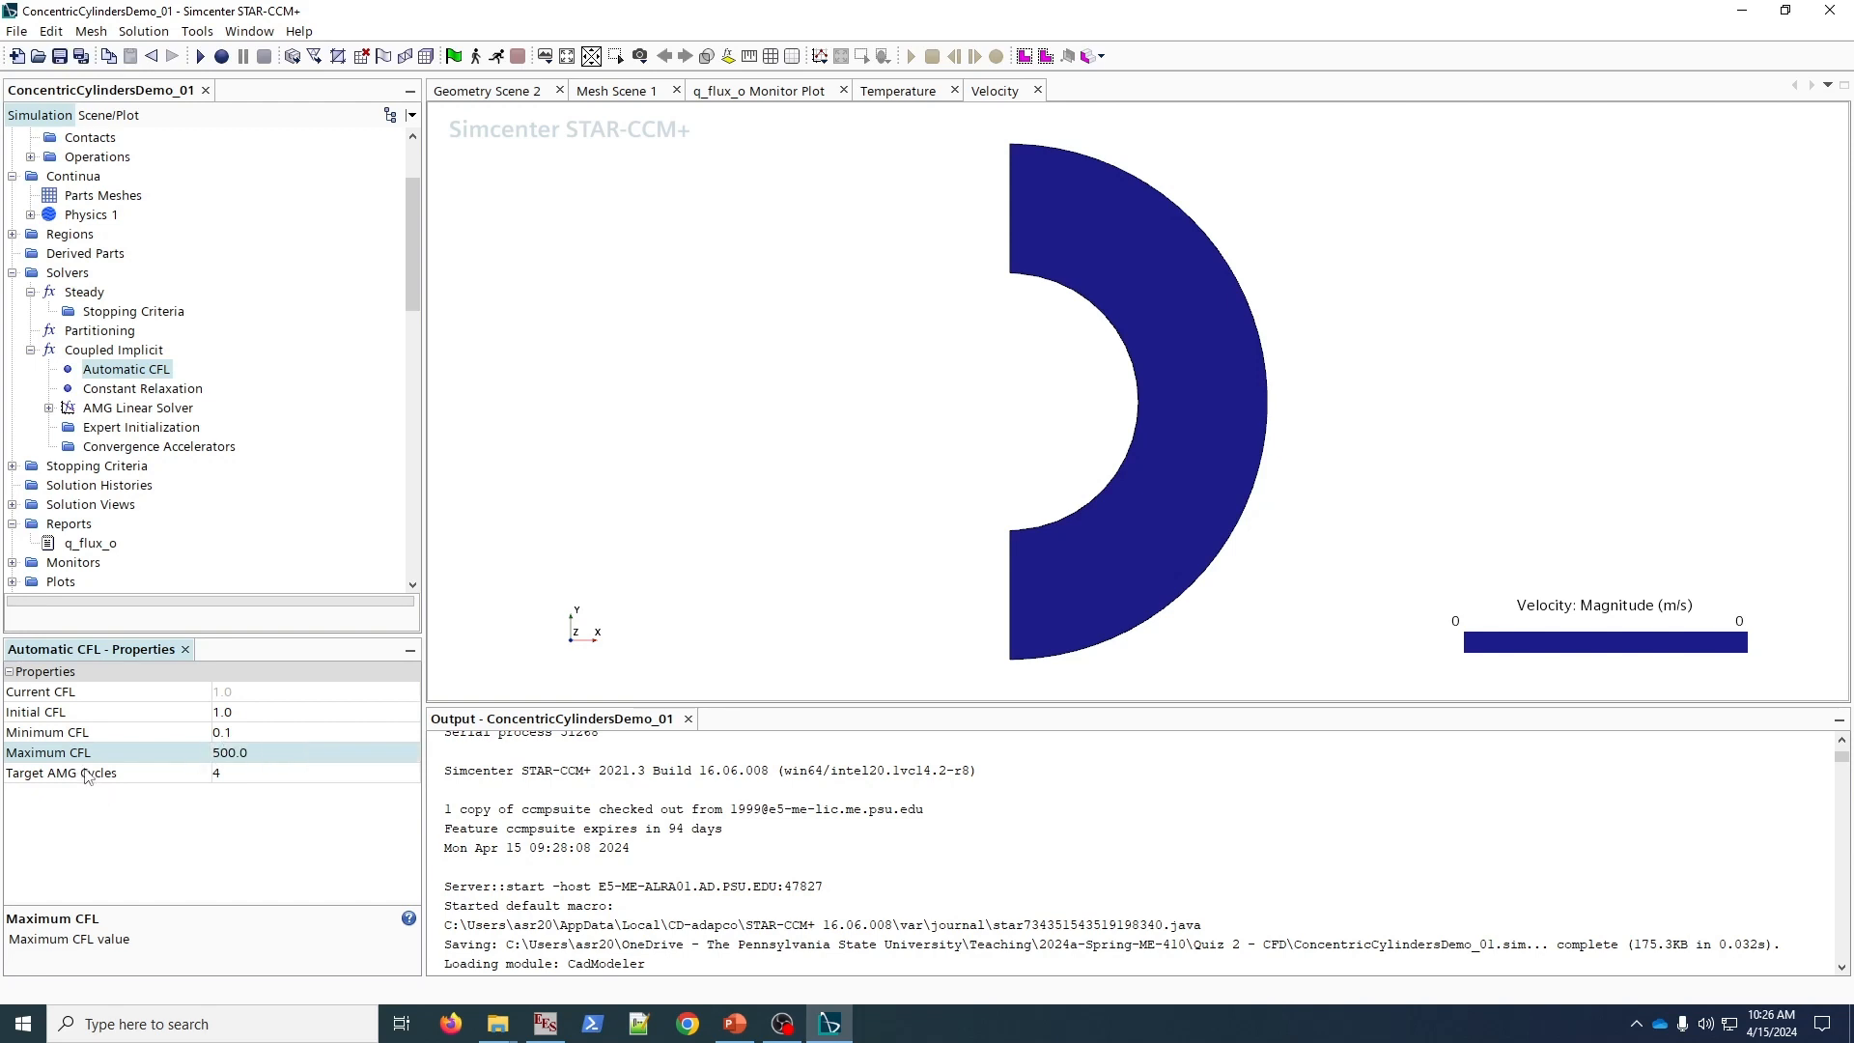
# - Set the Coupled Implicit solver's Explicit Relaxation to 0.1 and its AMG Linear Solver's Convergence Tolerance to 0.001
pyautogui.click(179, 389)
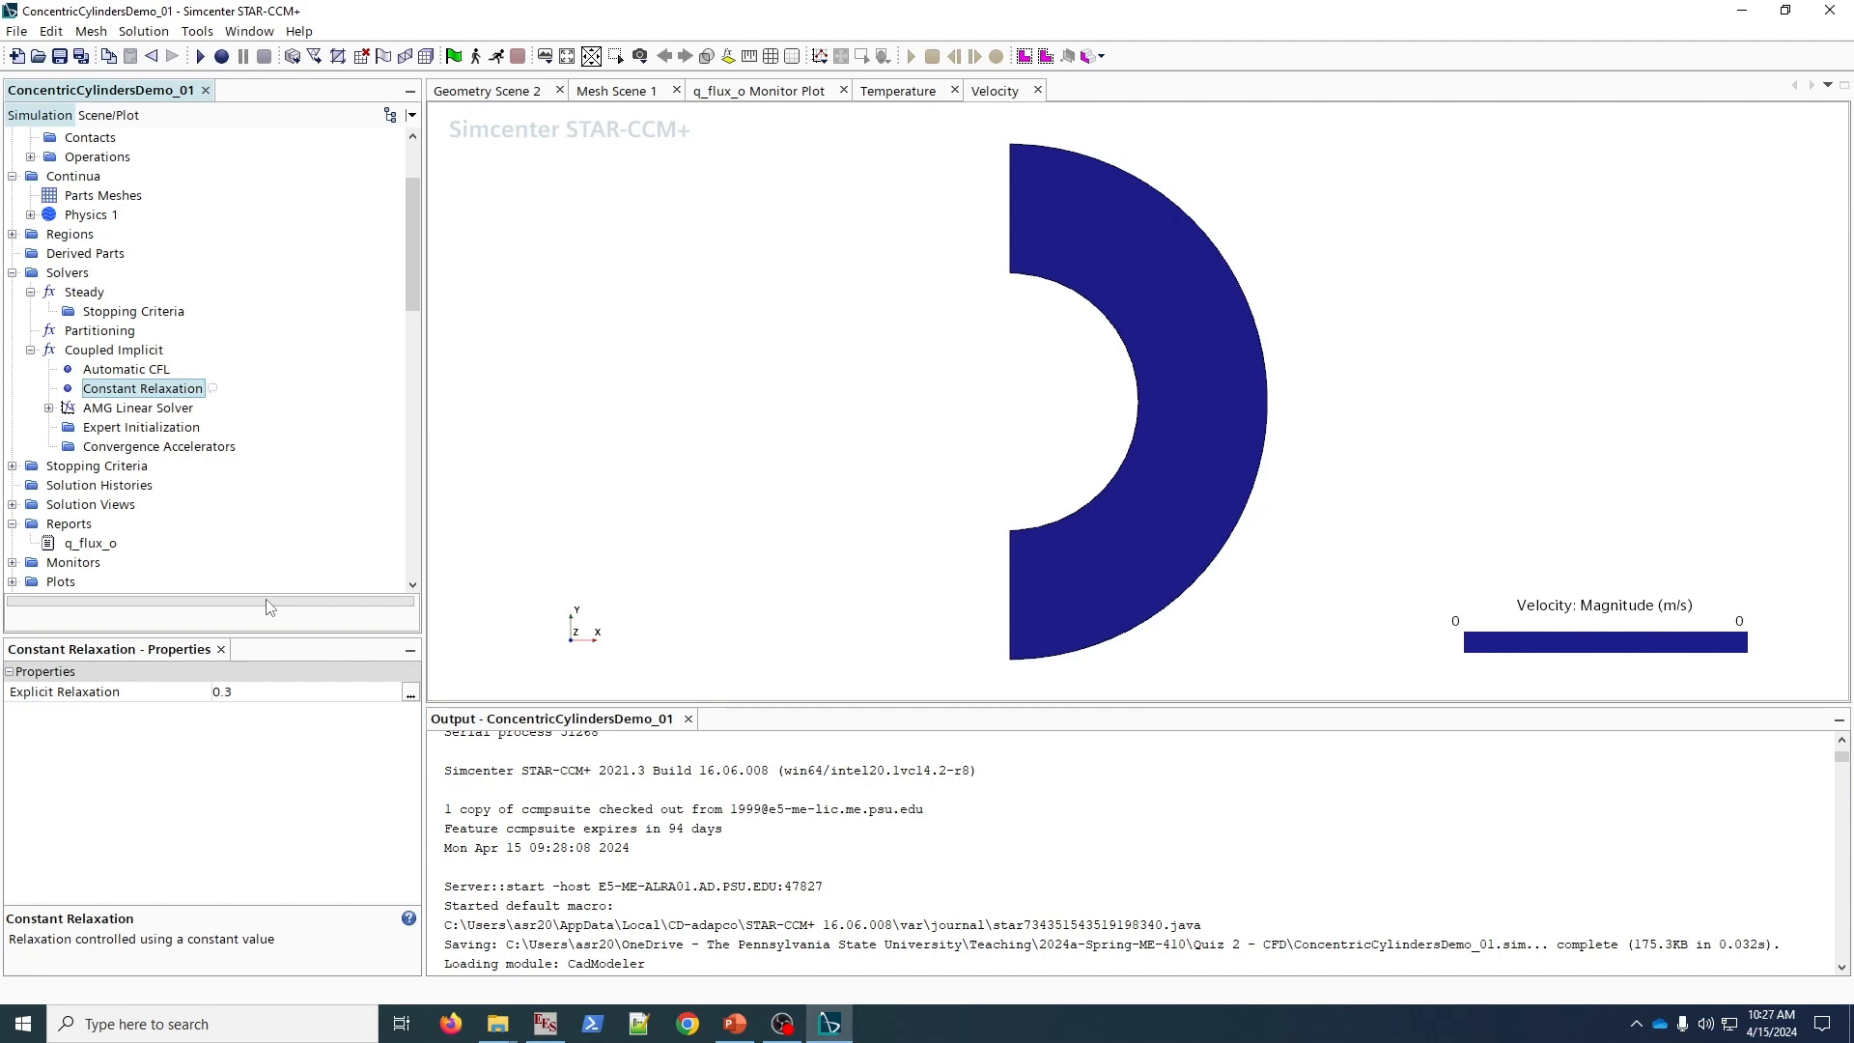
pyautogui.click(263, 693)
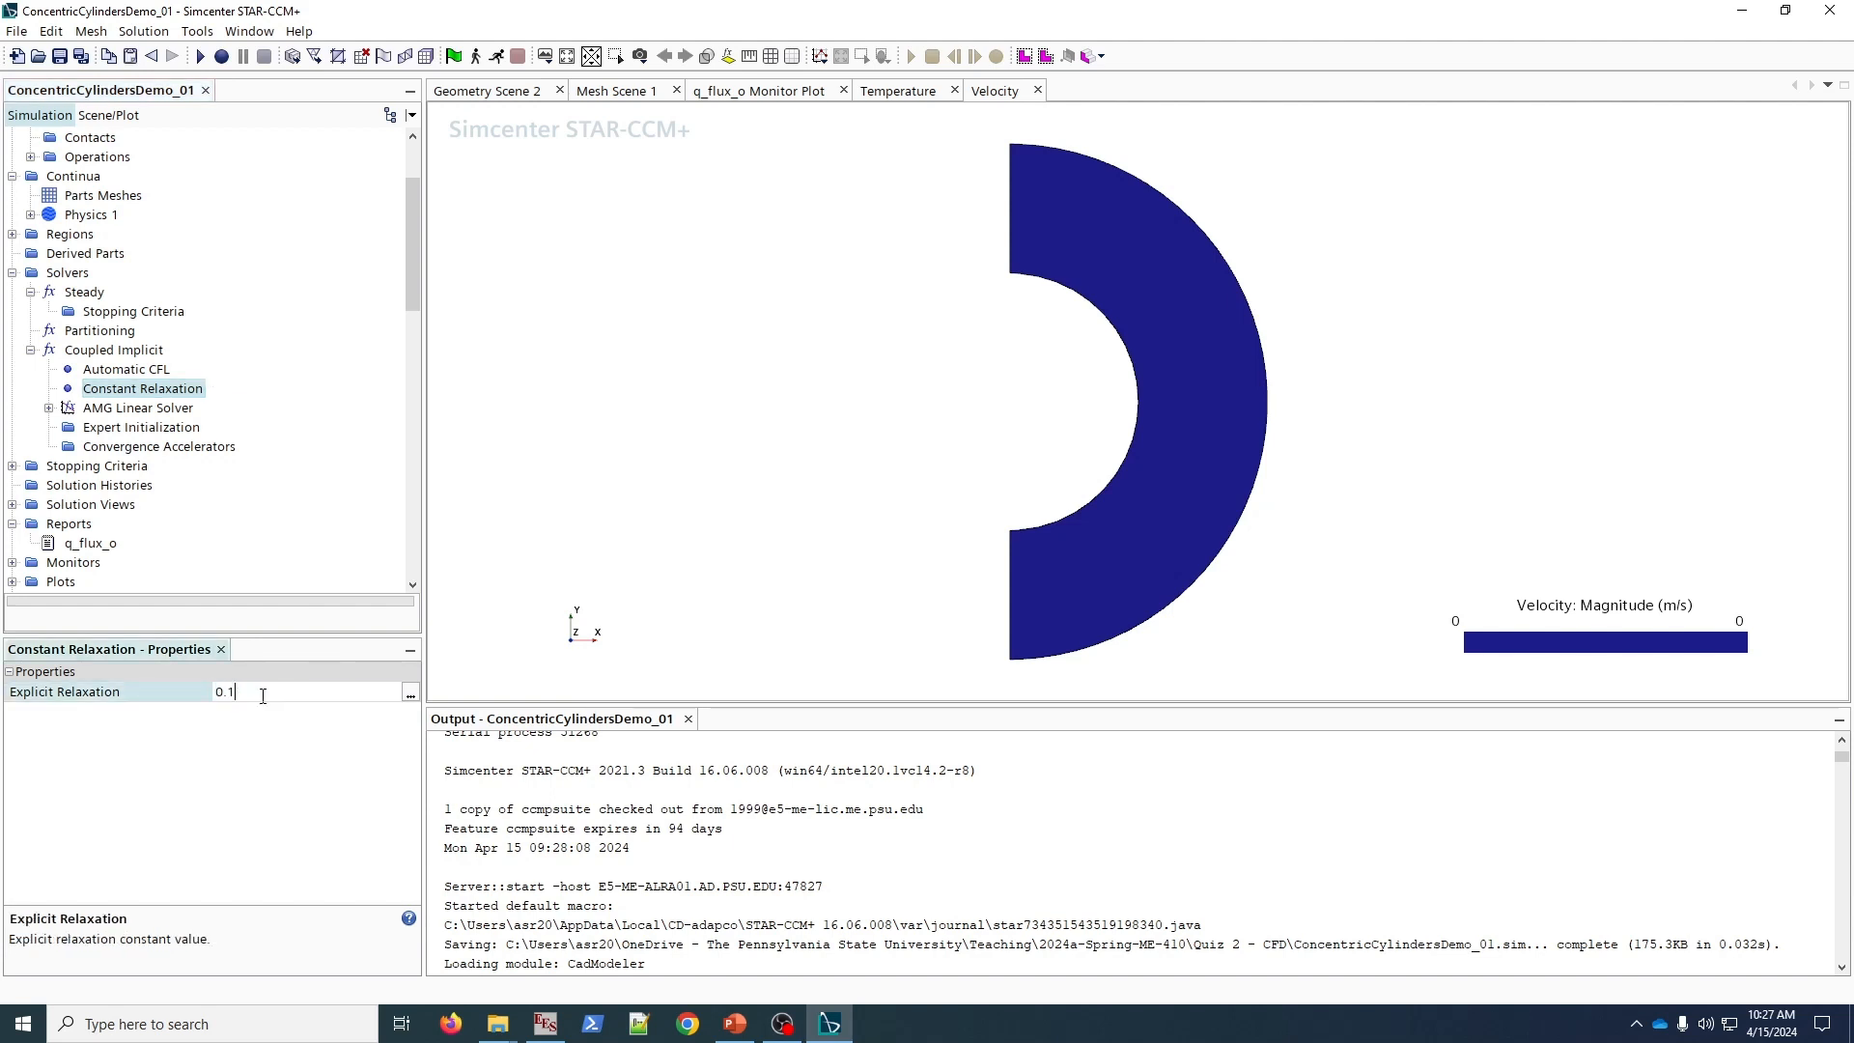
pyautogui.press('Return')
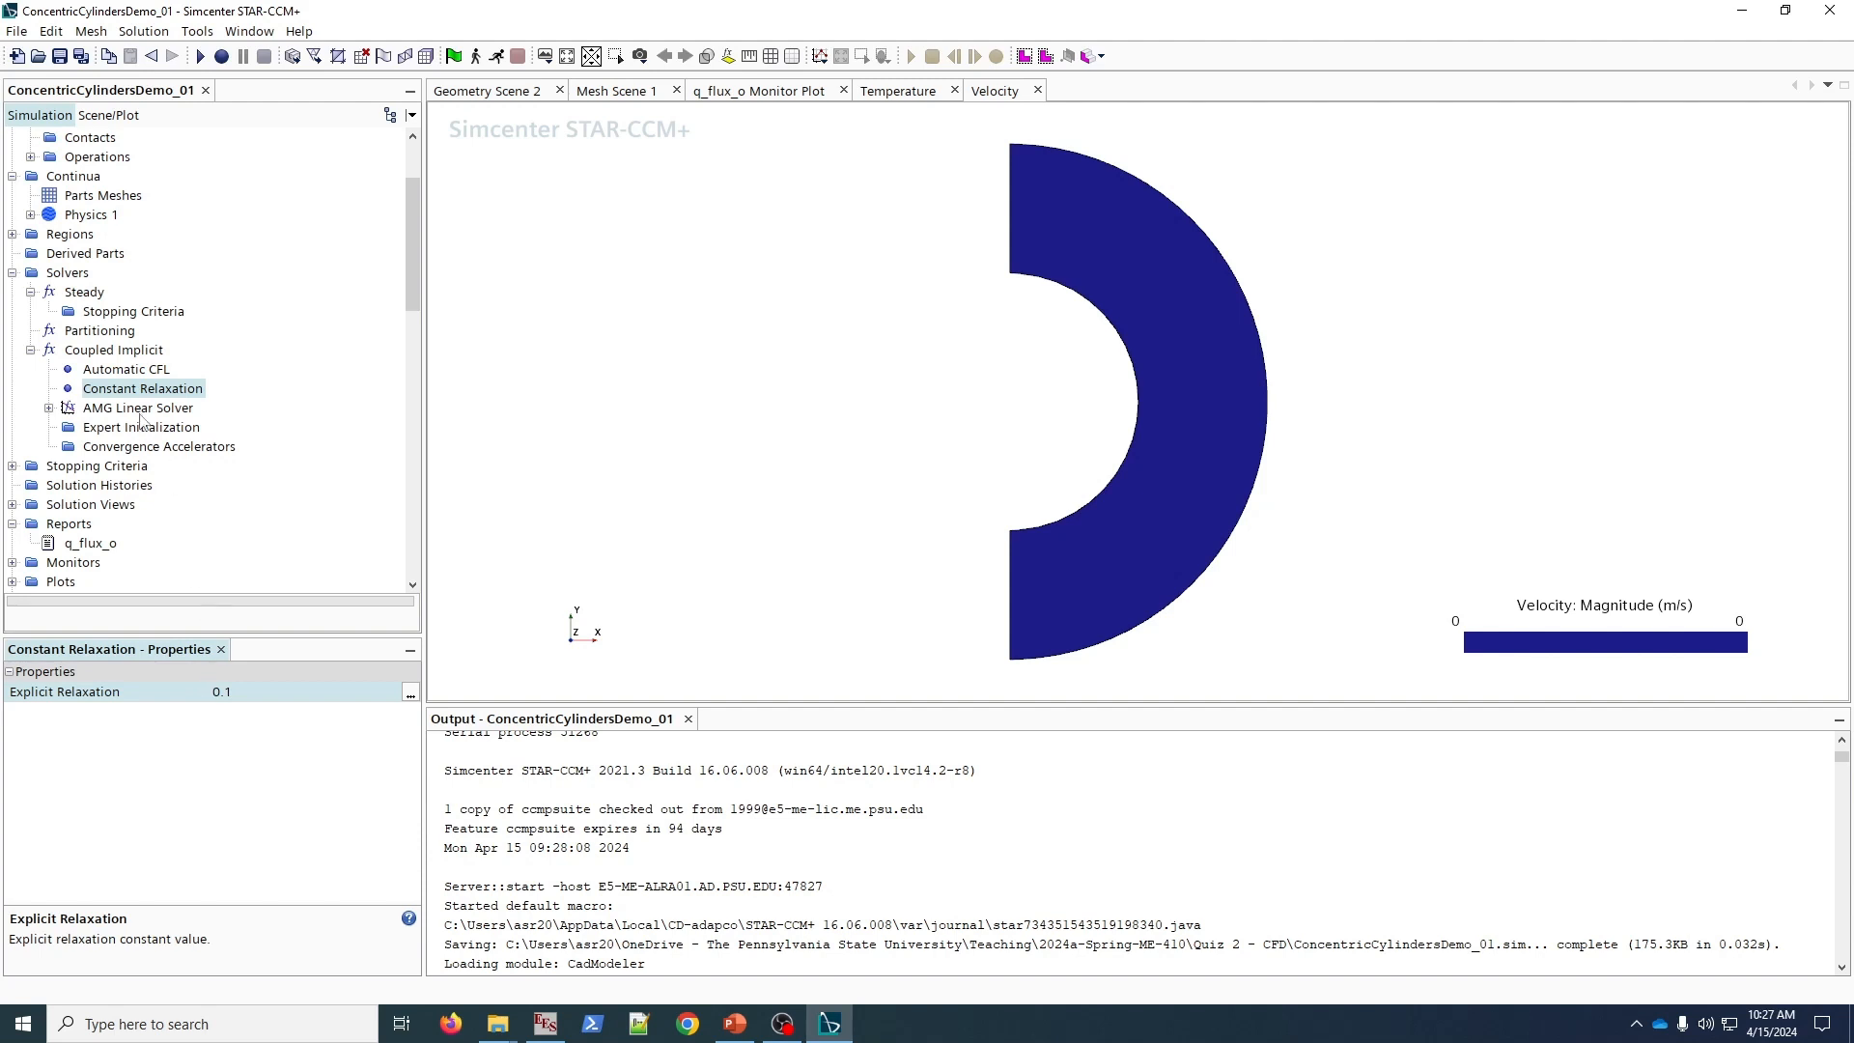
pyautogui.click(134, 415)
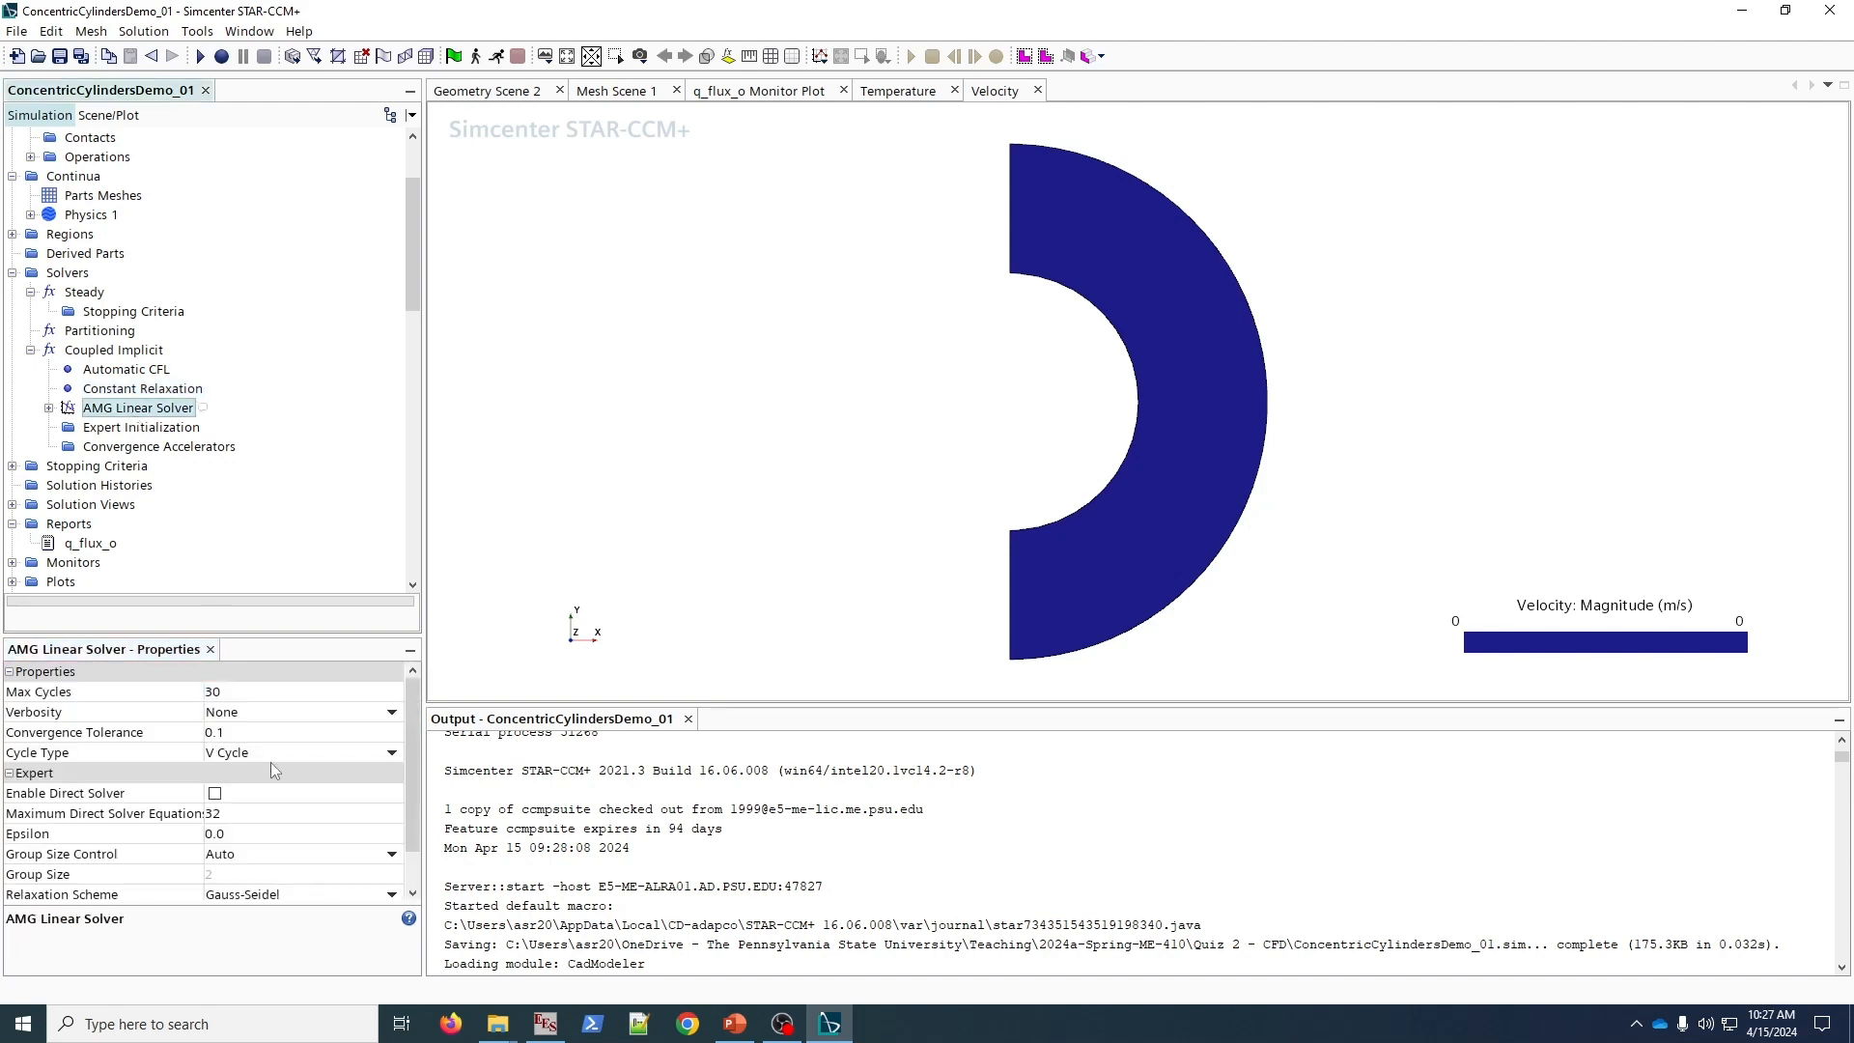
pyautogui.click(221, 733)
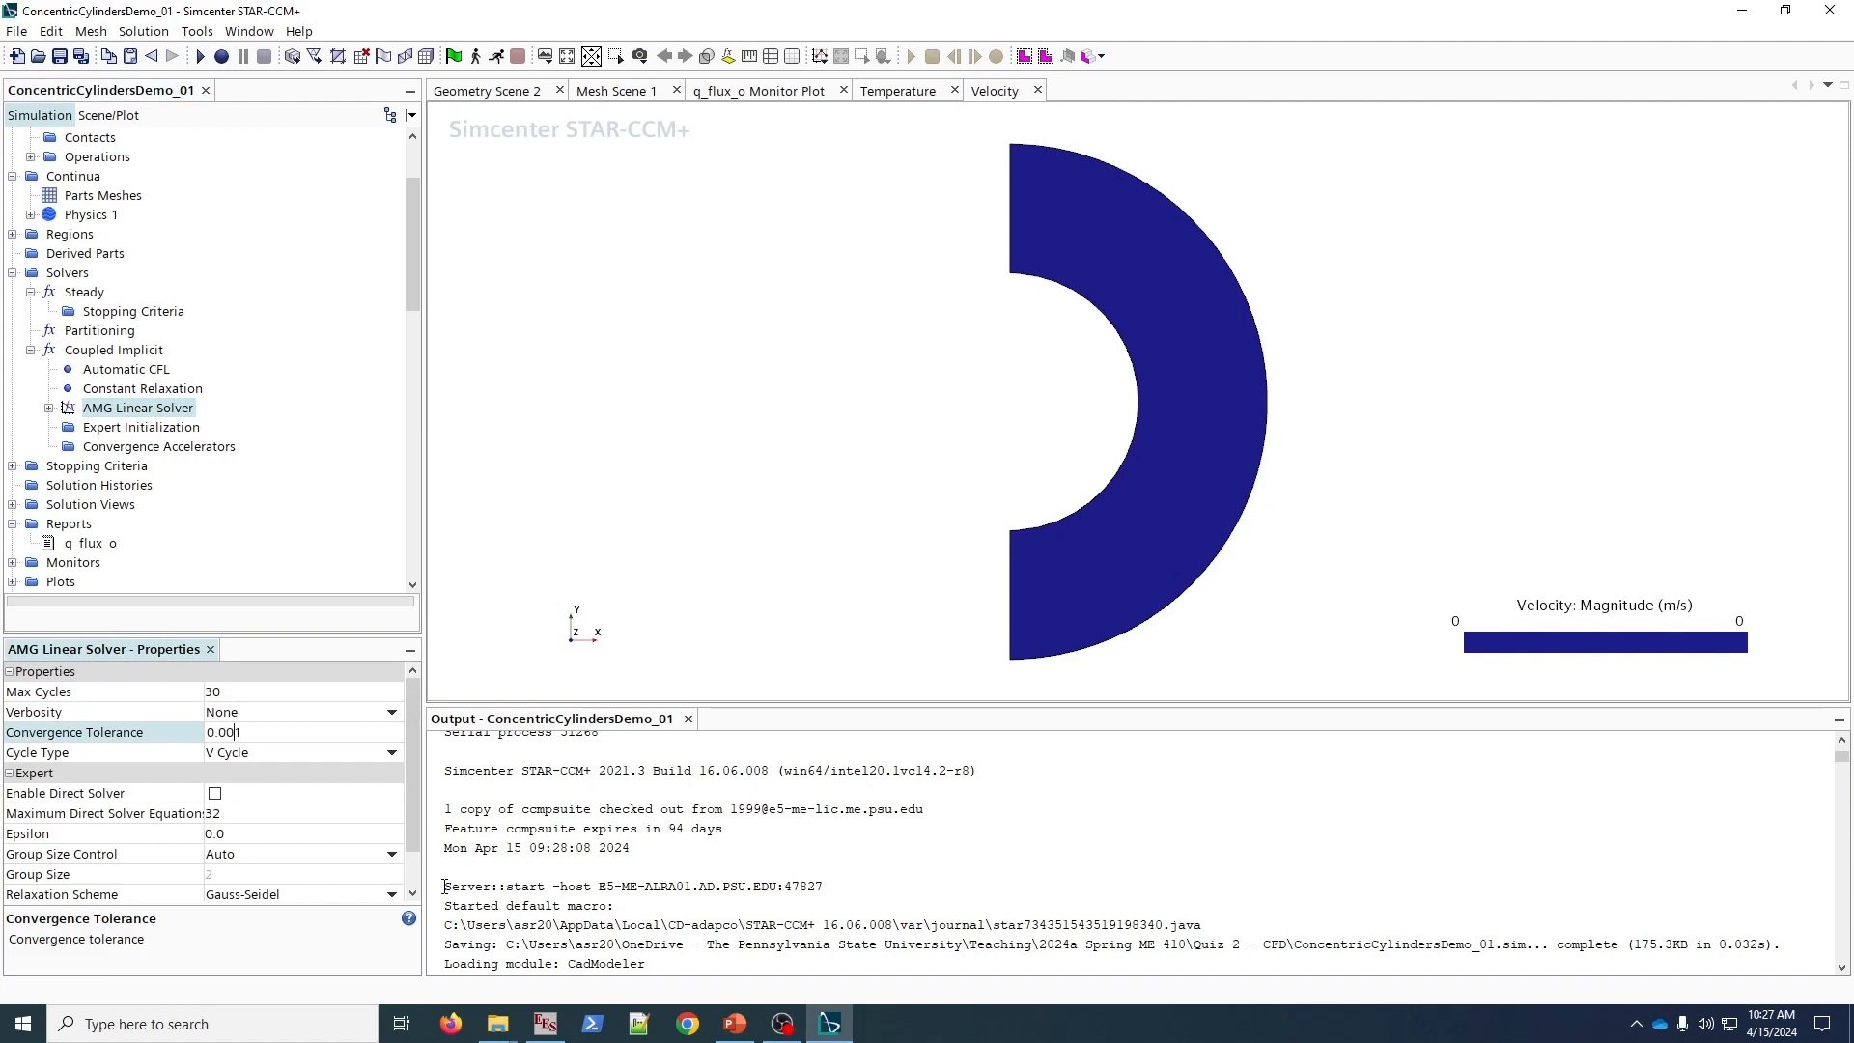
pyautogui.write('00')
pyautogui.press('Return')
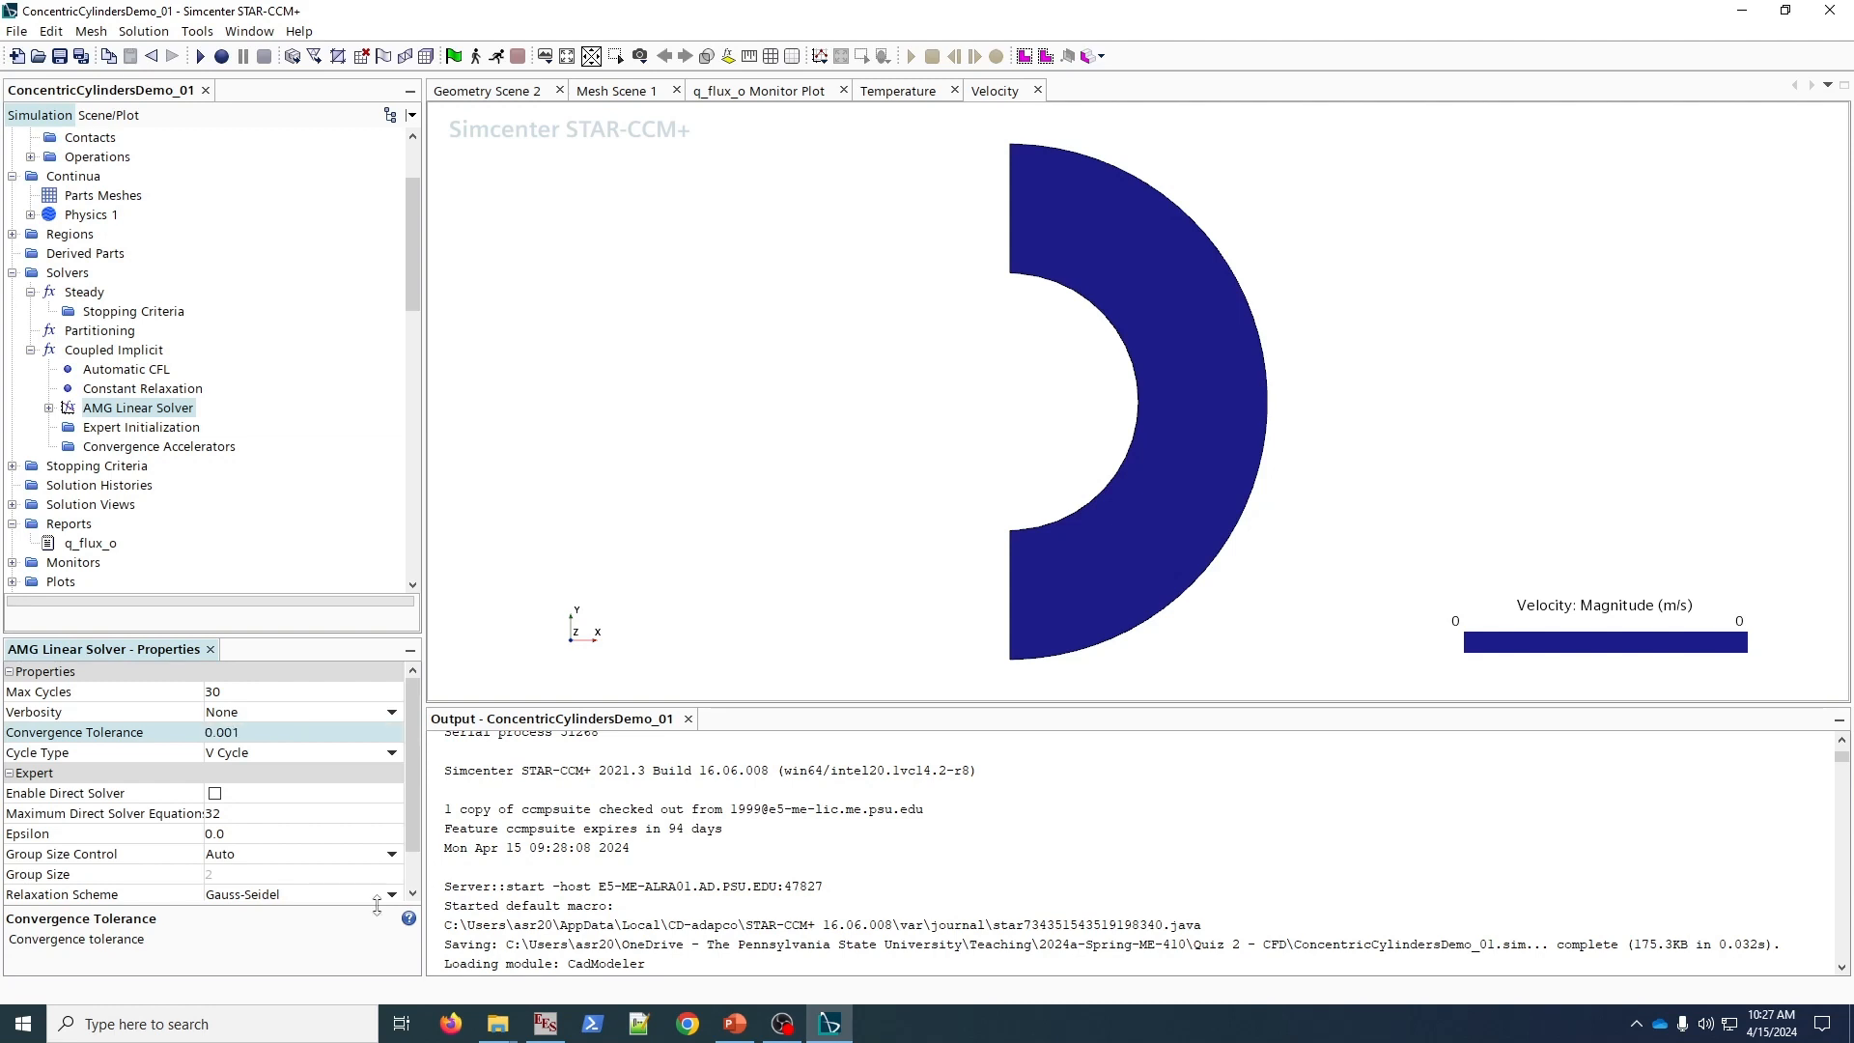
# - Disable the Maximum Steps stopping criterion
pyautogui.scroll(-2, 170, 543)
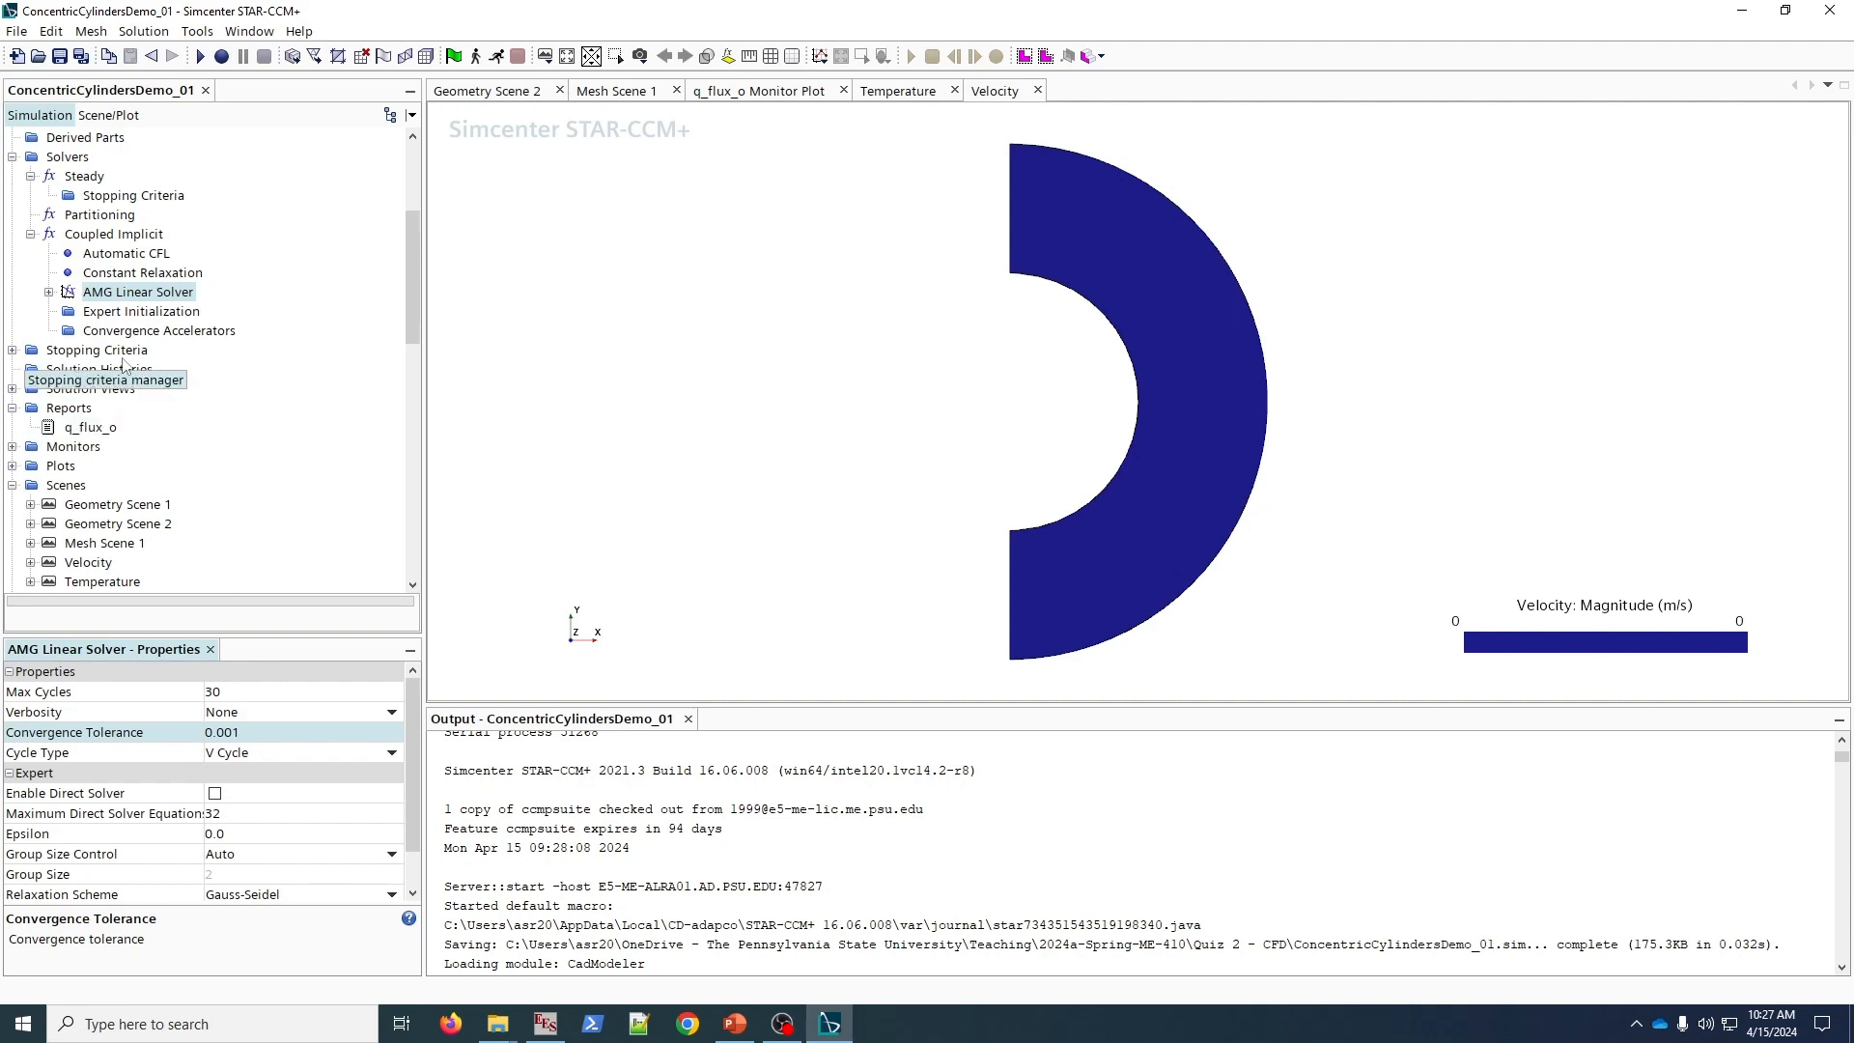
pyautogui.click(109, 352)
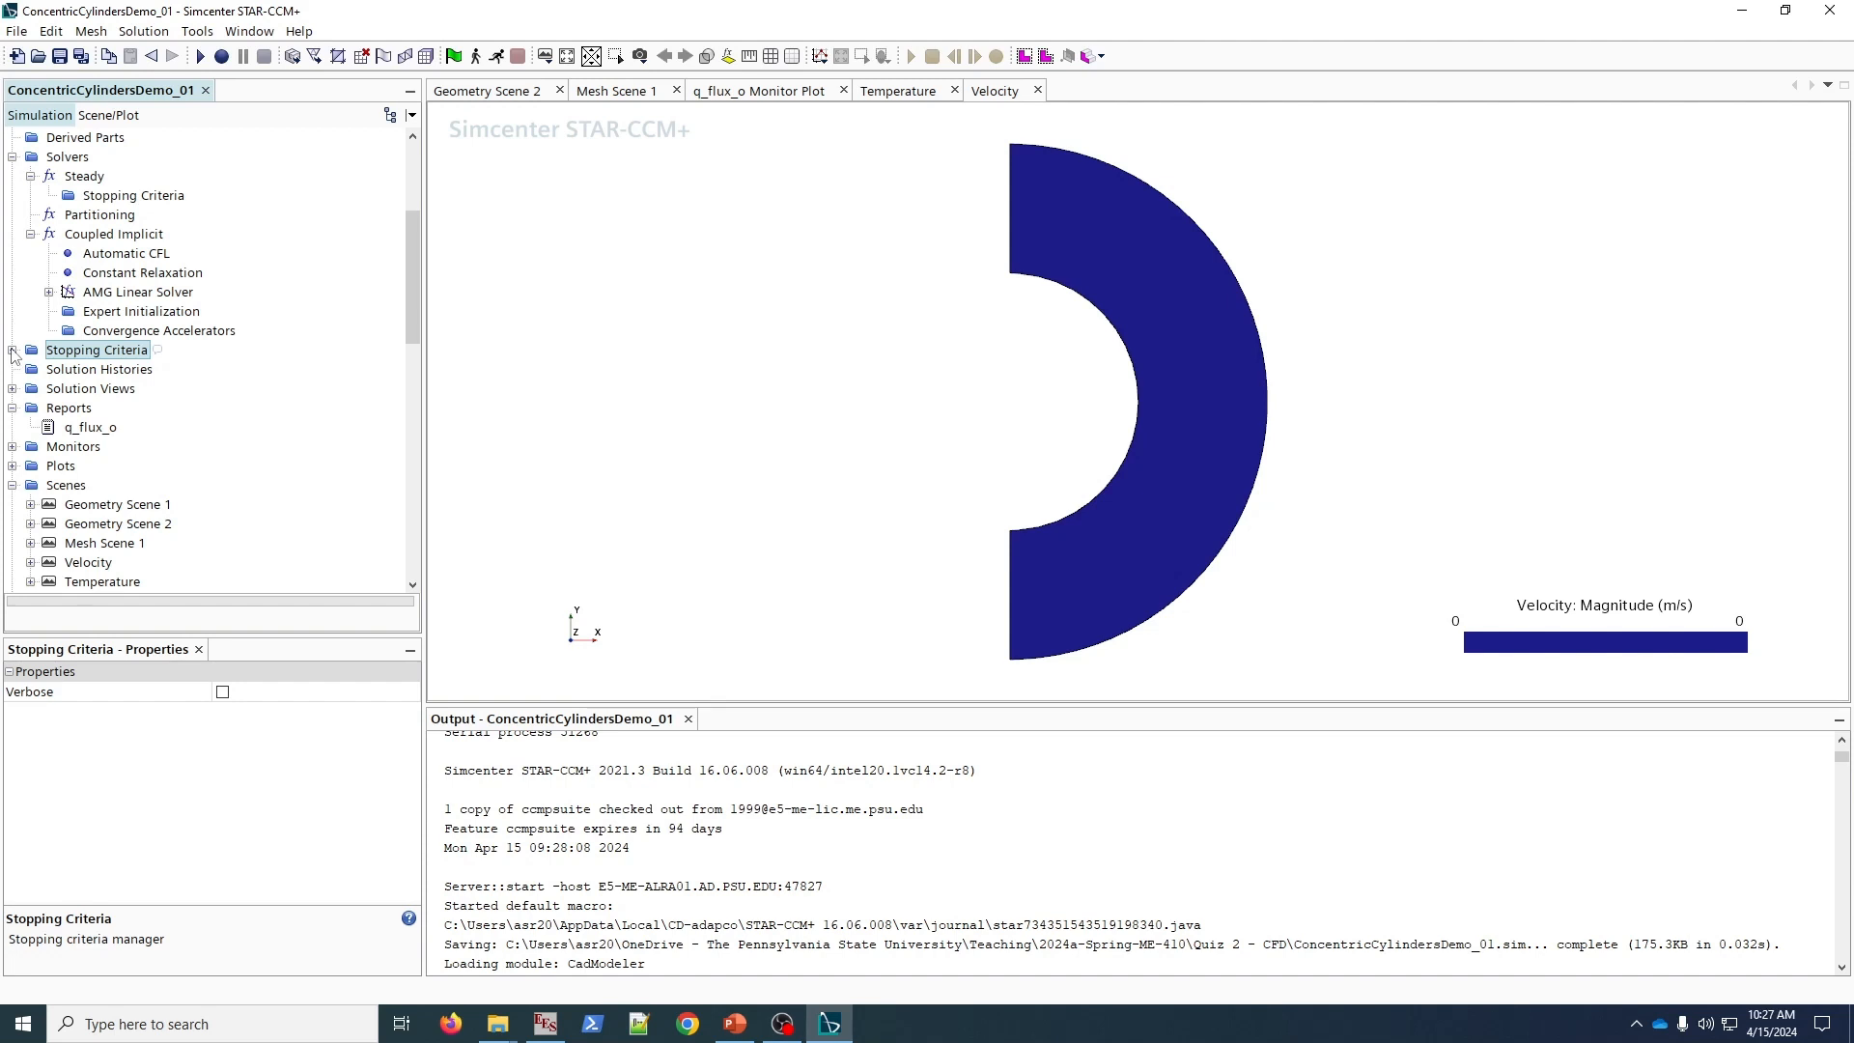
pyautogui.click(13, 351)
pyautogui.click(108, 369)
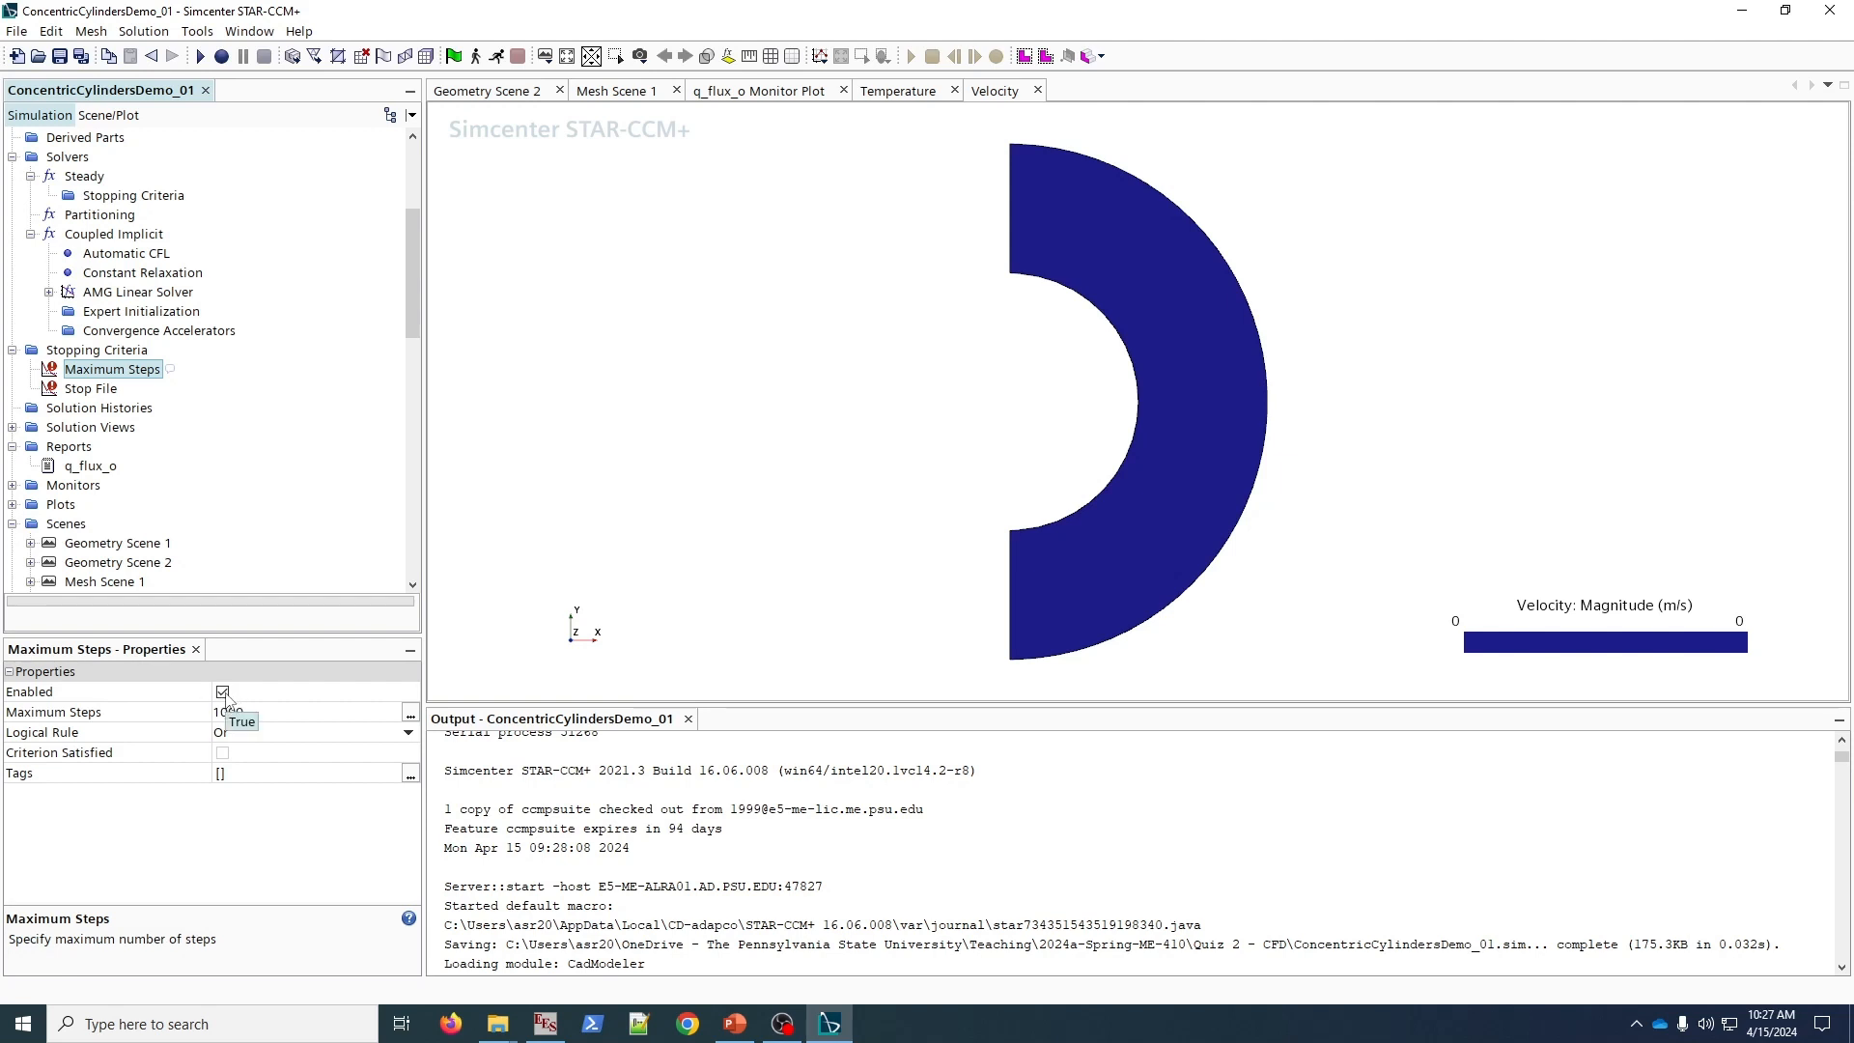
pyautogui.click(223, 692)
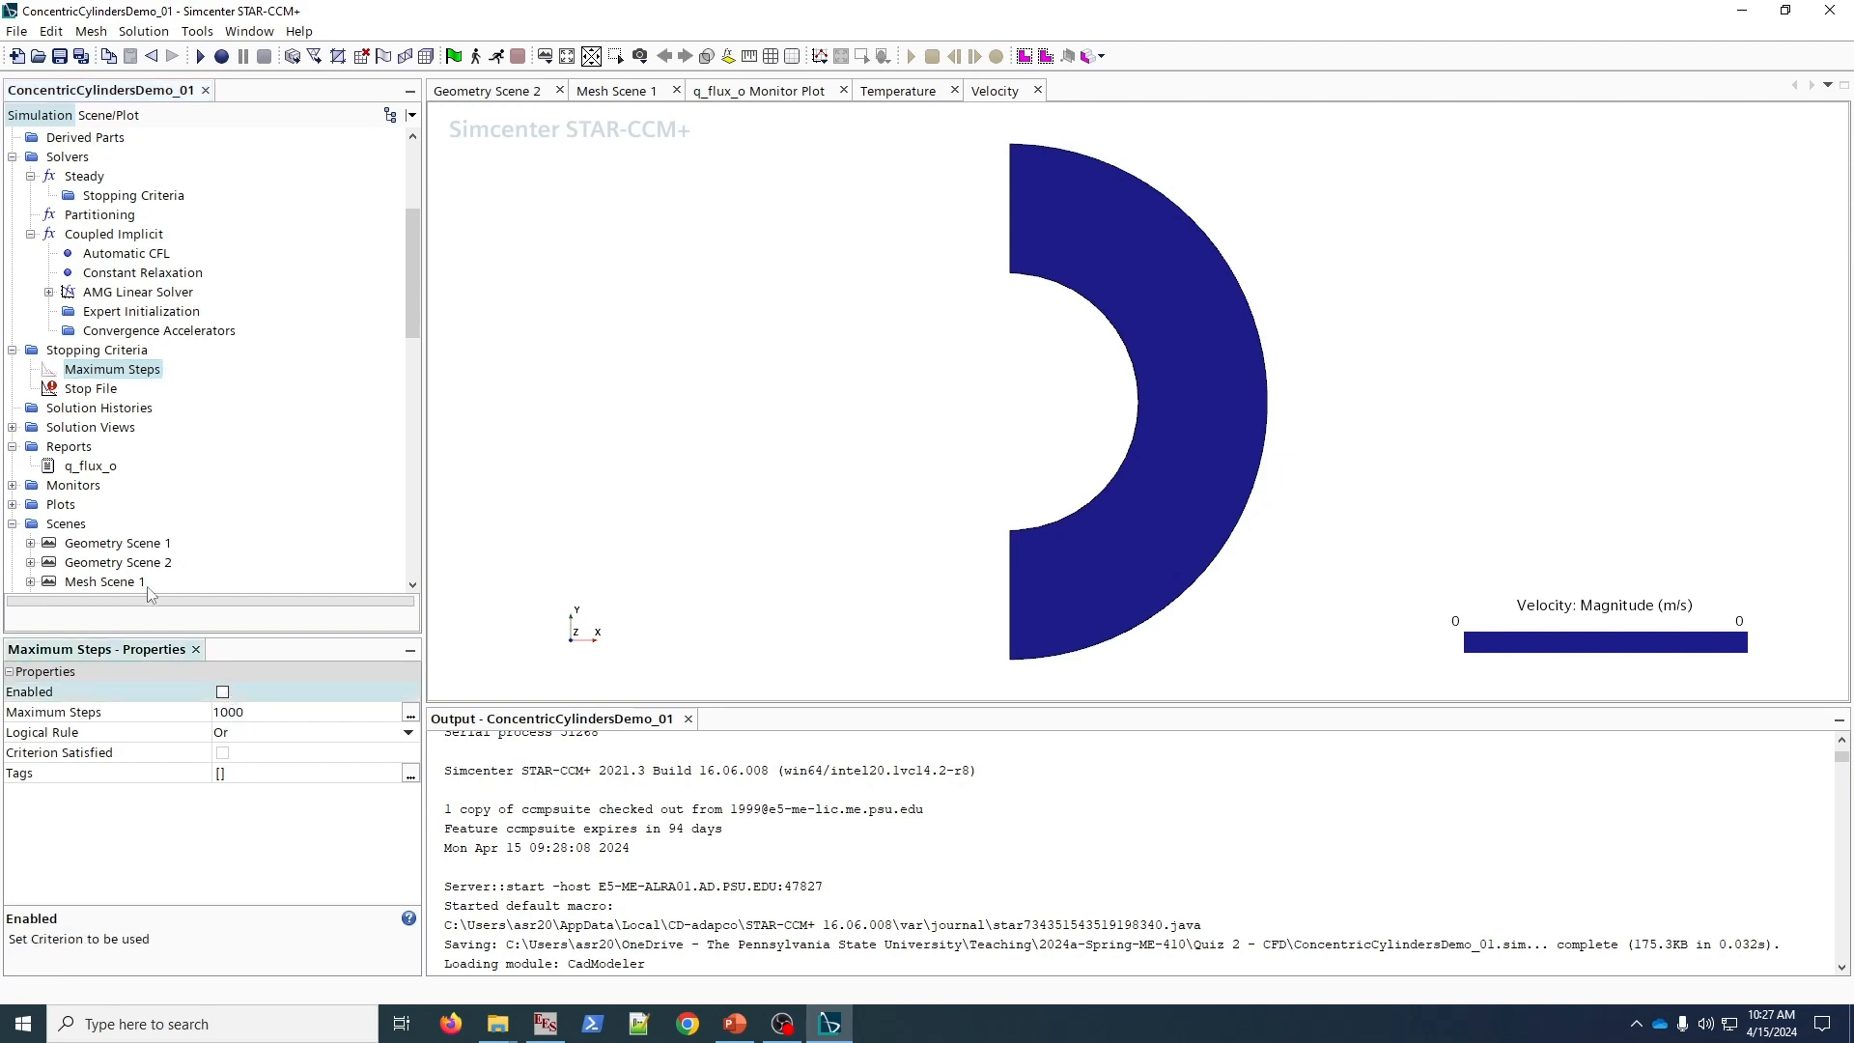
# - Add monitor stopping criteria based on the Continuity and Energy monitors
pyautogui.click(90, 351)
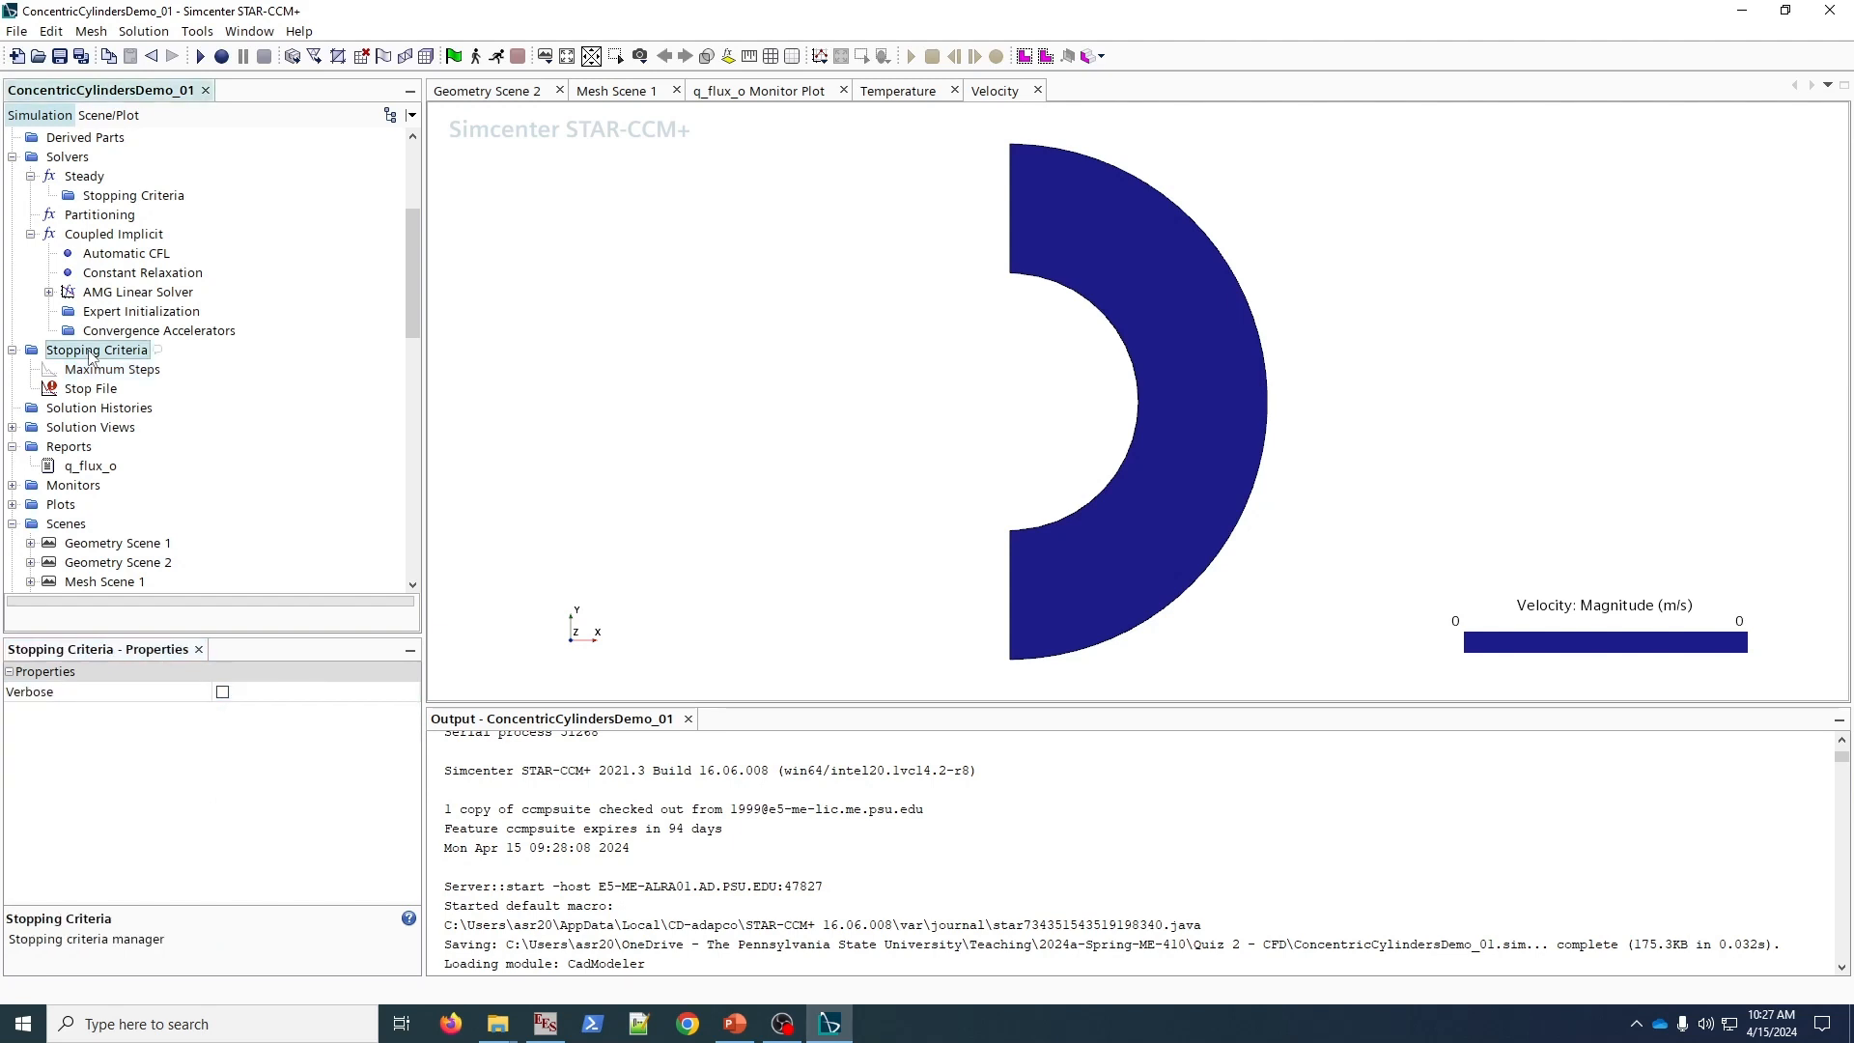
pyautogui.rightClick(91, 354)
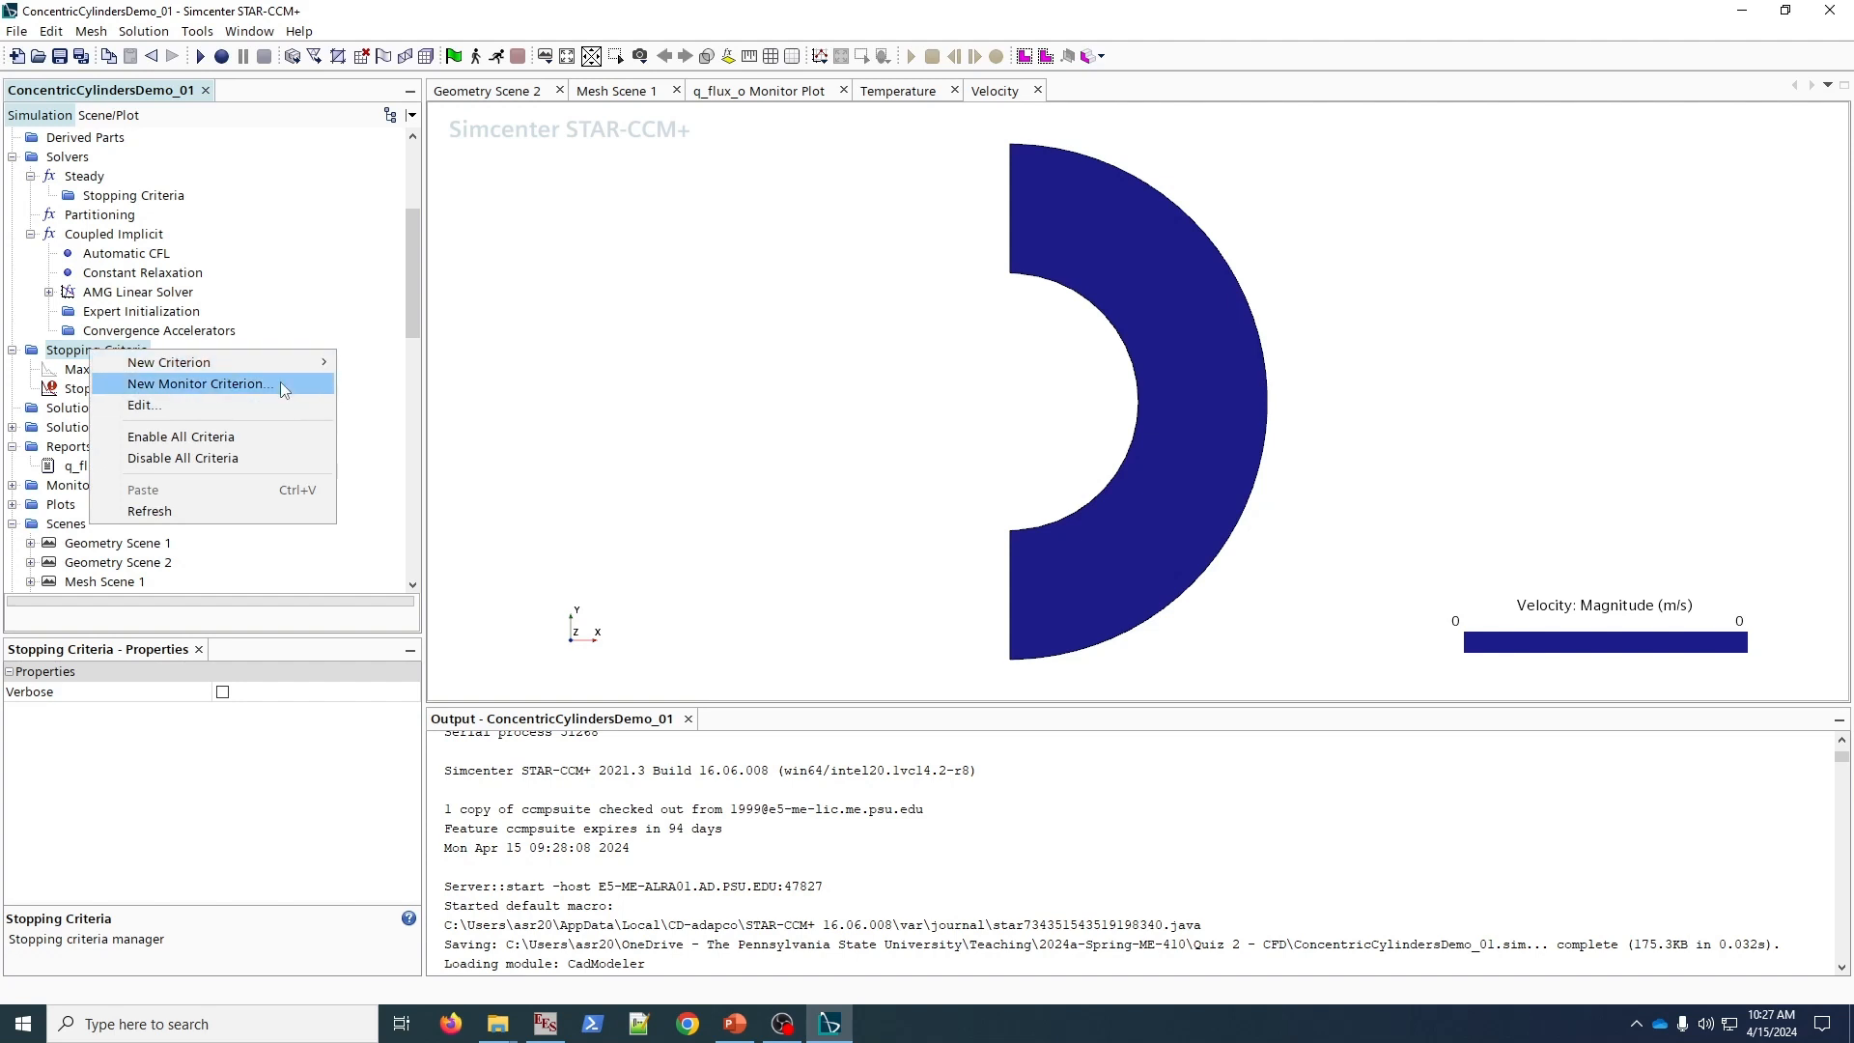
pyautogui.click(198, 383)
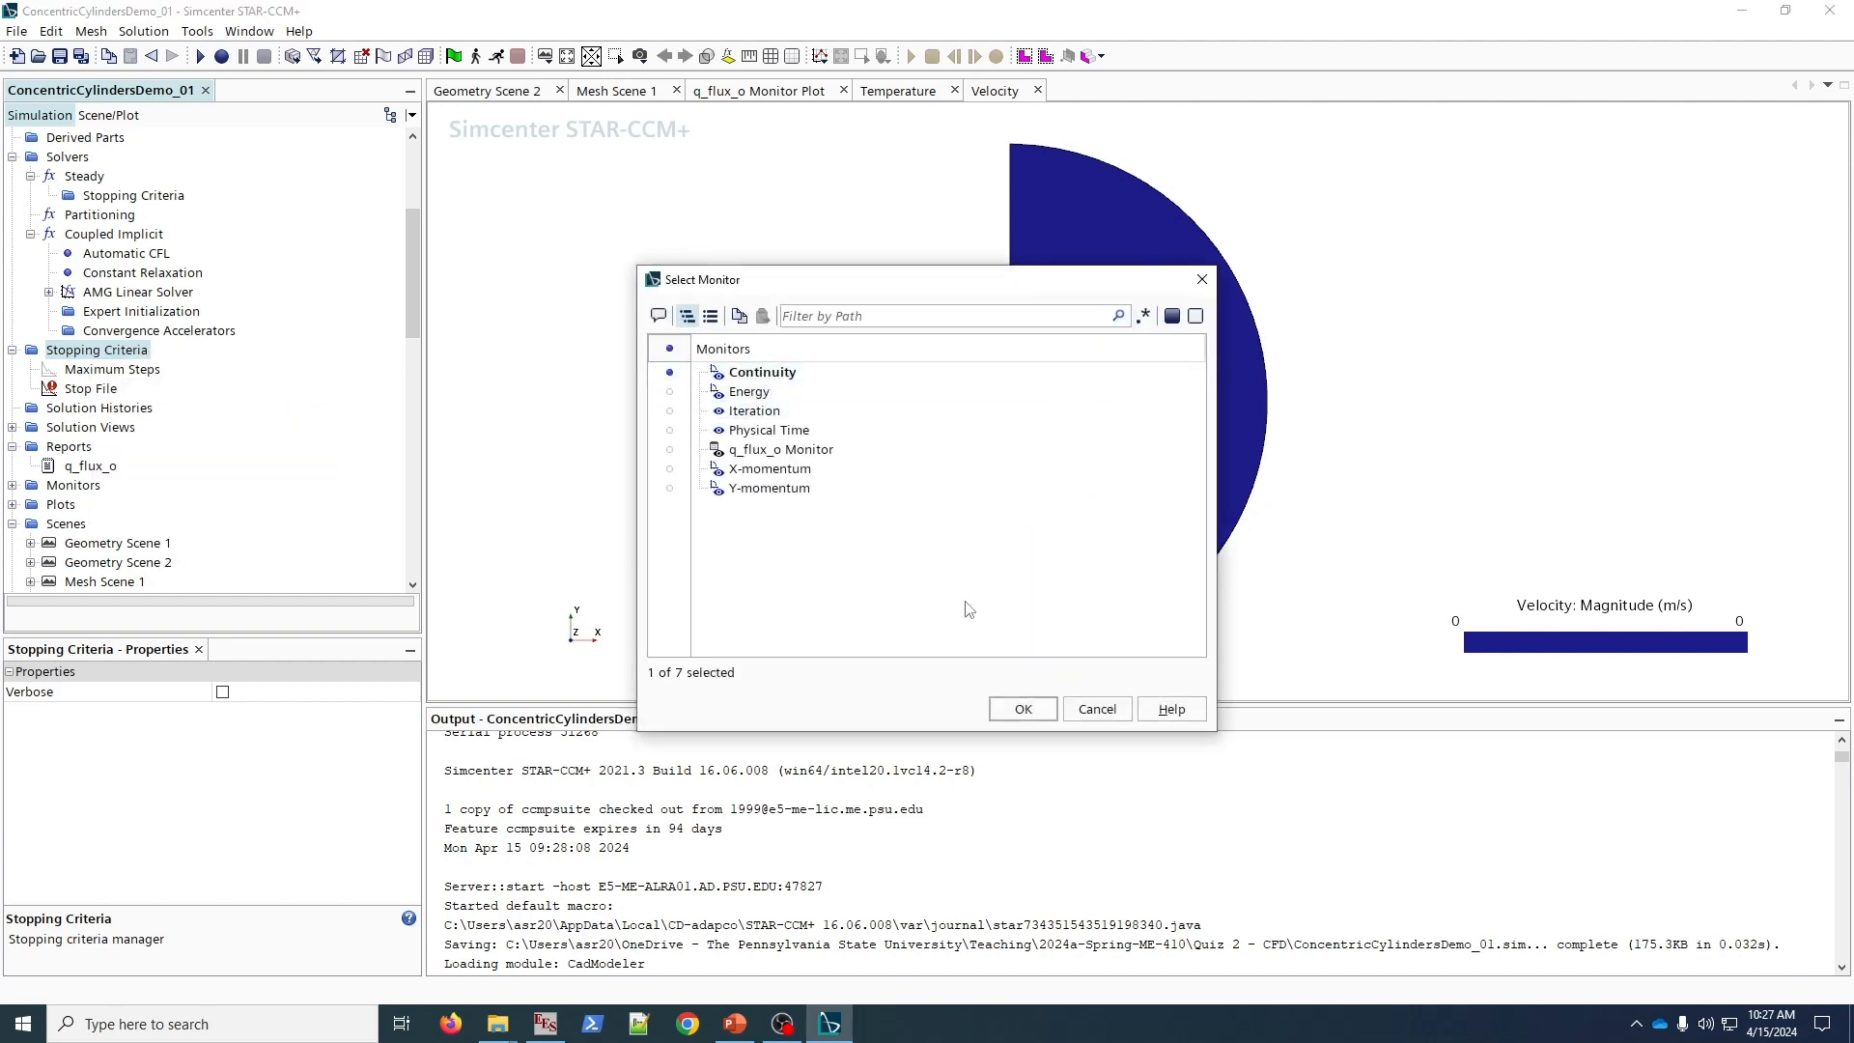
pyautogui.click(1022, 708)
pyautogui.rightClick(89, 354)
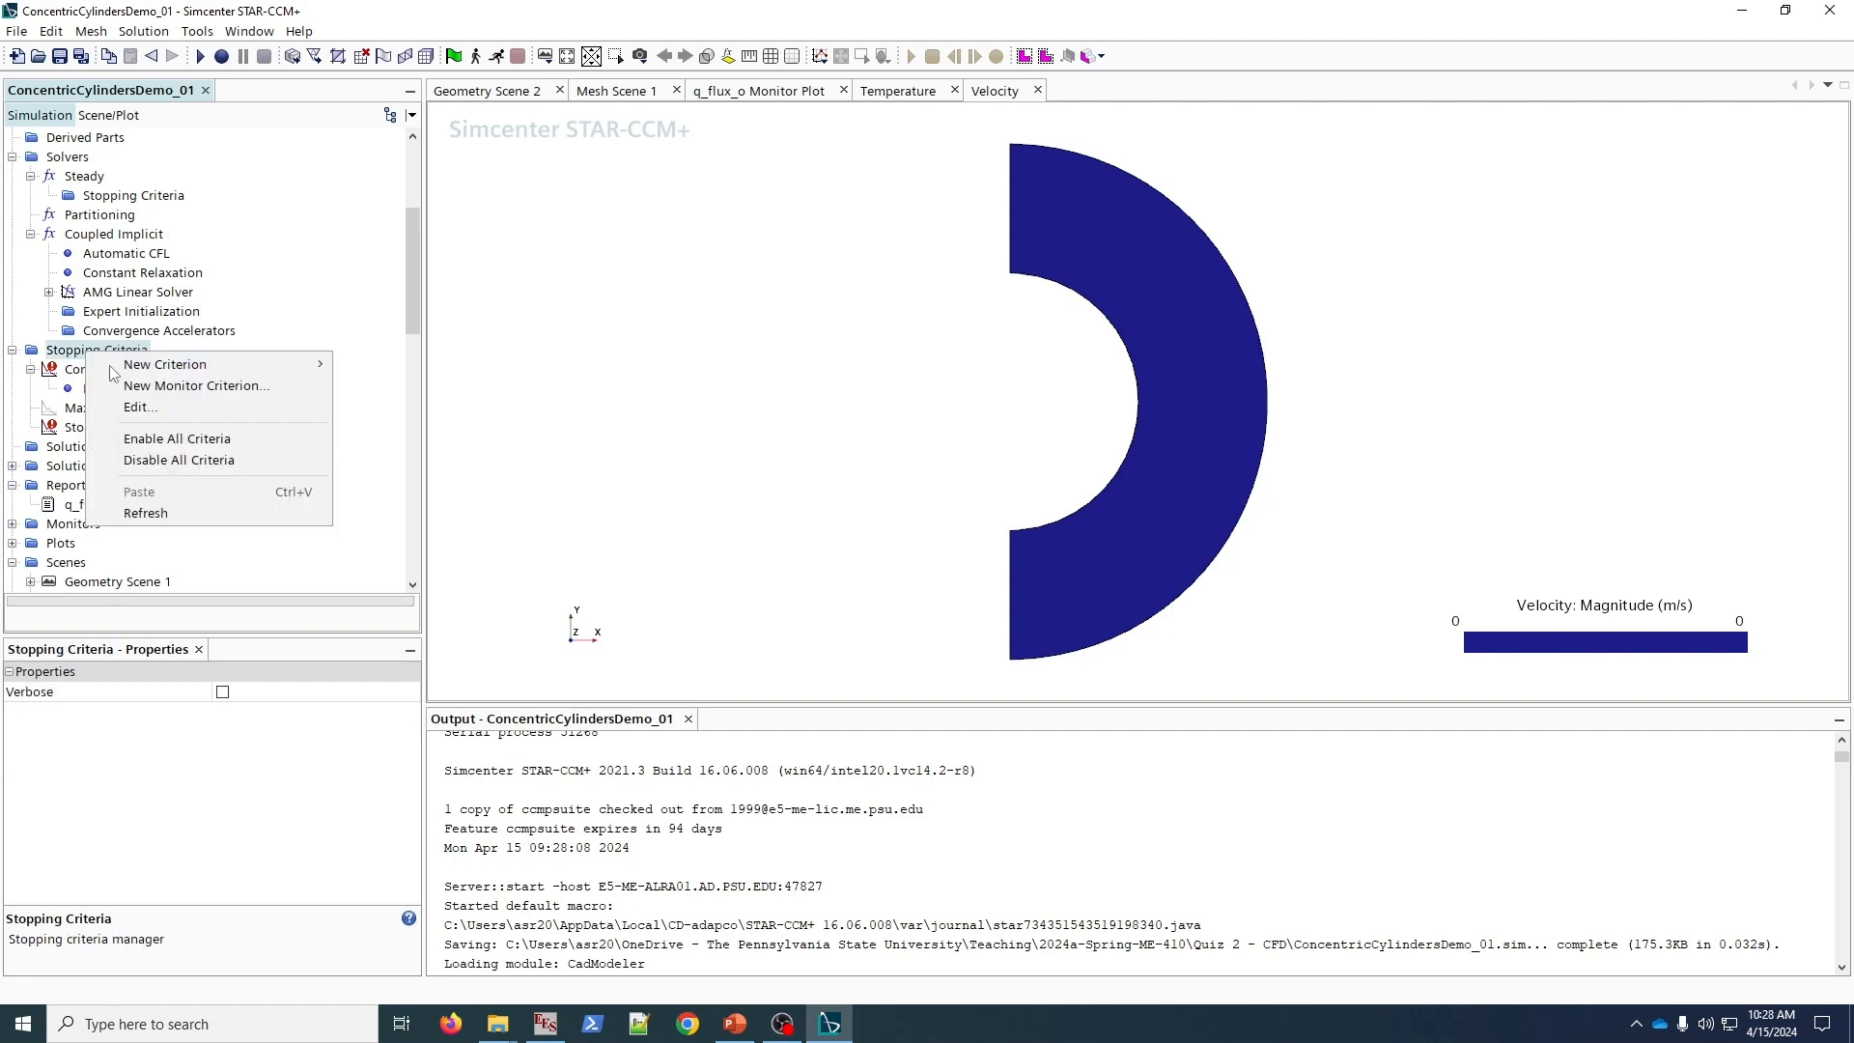
pyautogui.click(198, 386)
pyautogui.click(858, 413)
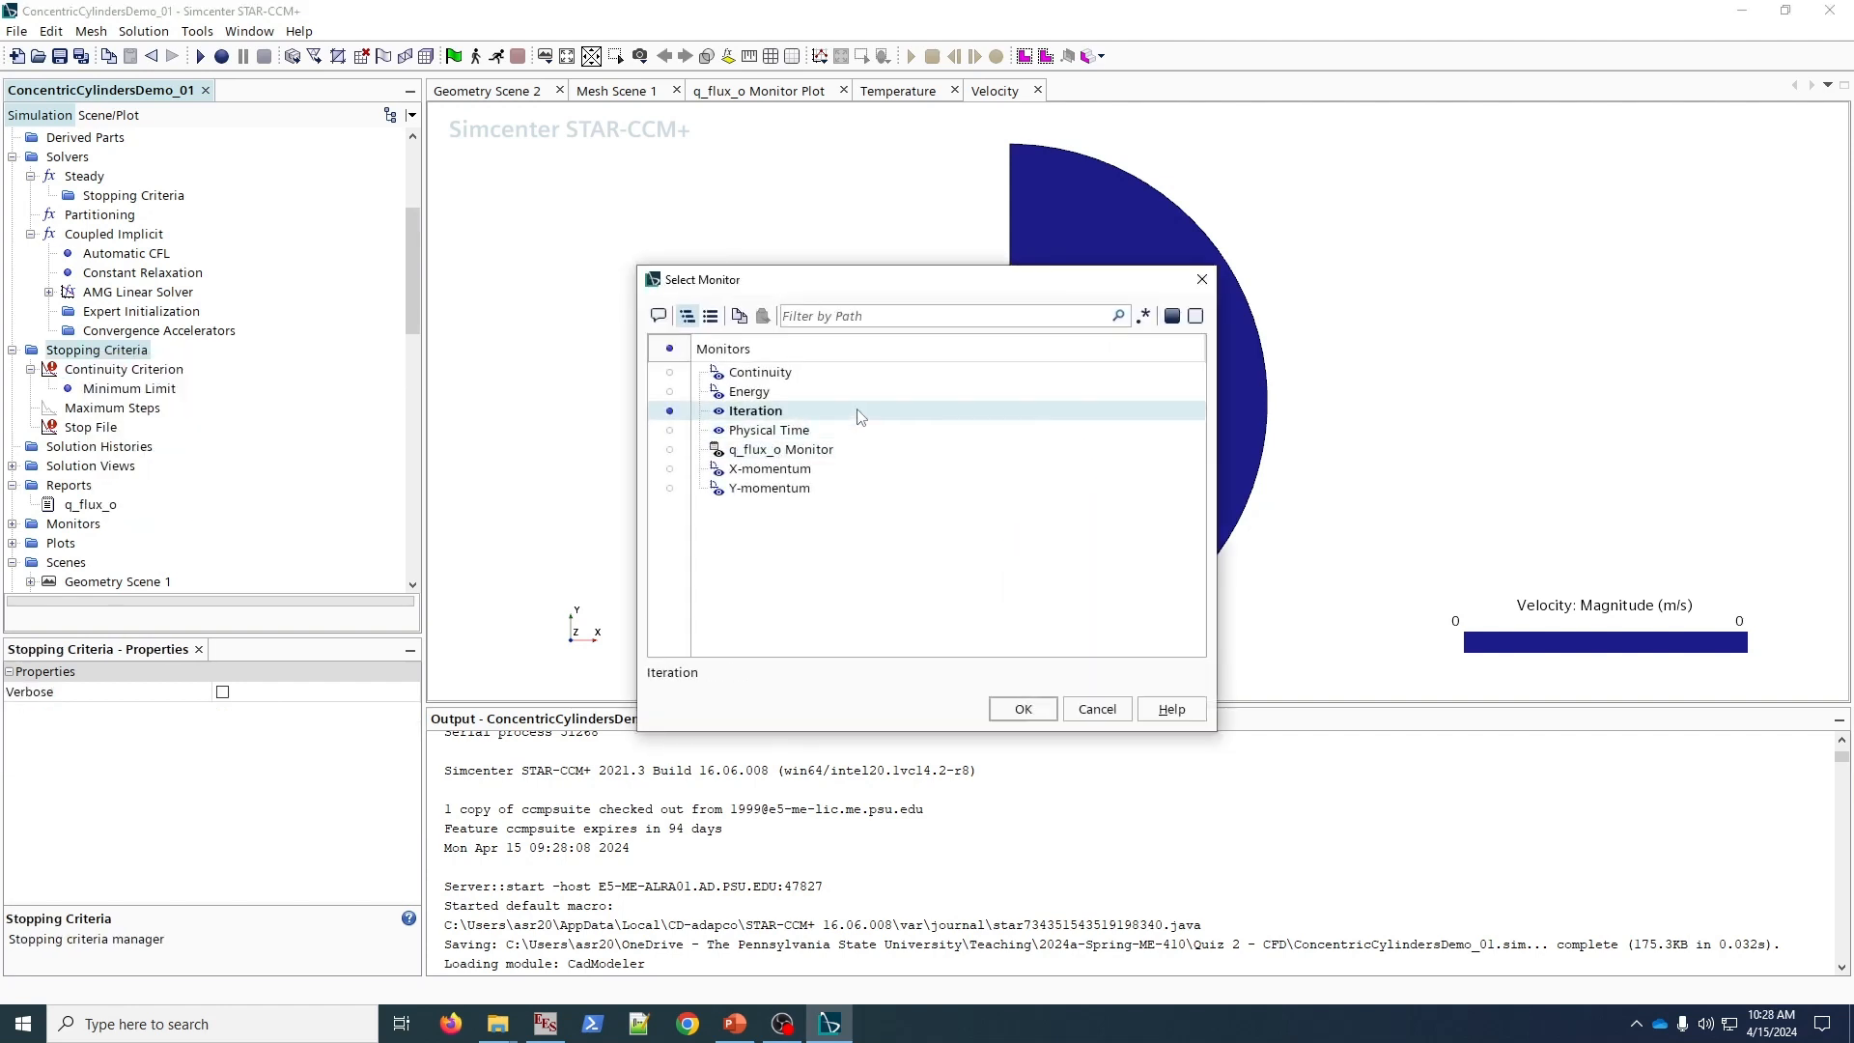
pyautogui.click(847, 392)
pyautogui.click(1023, 708)
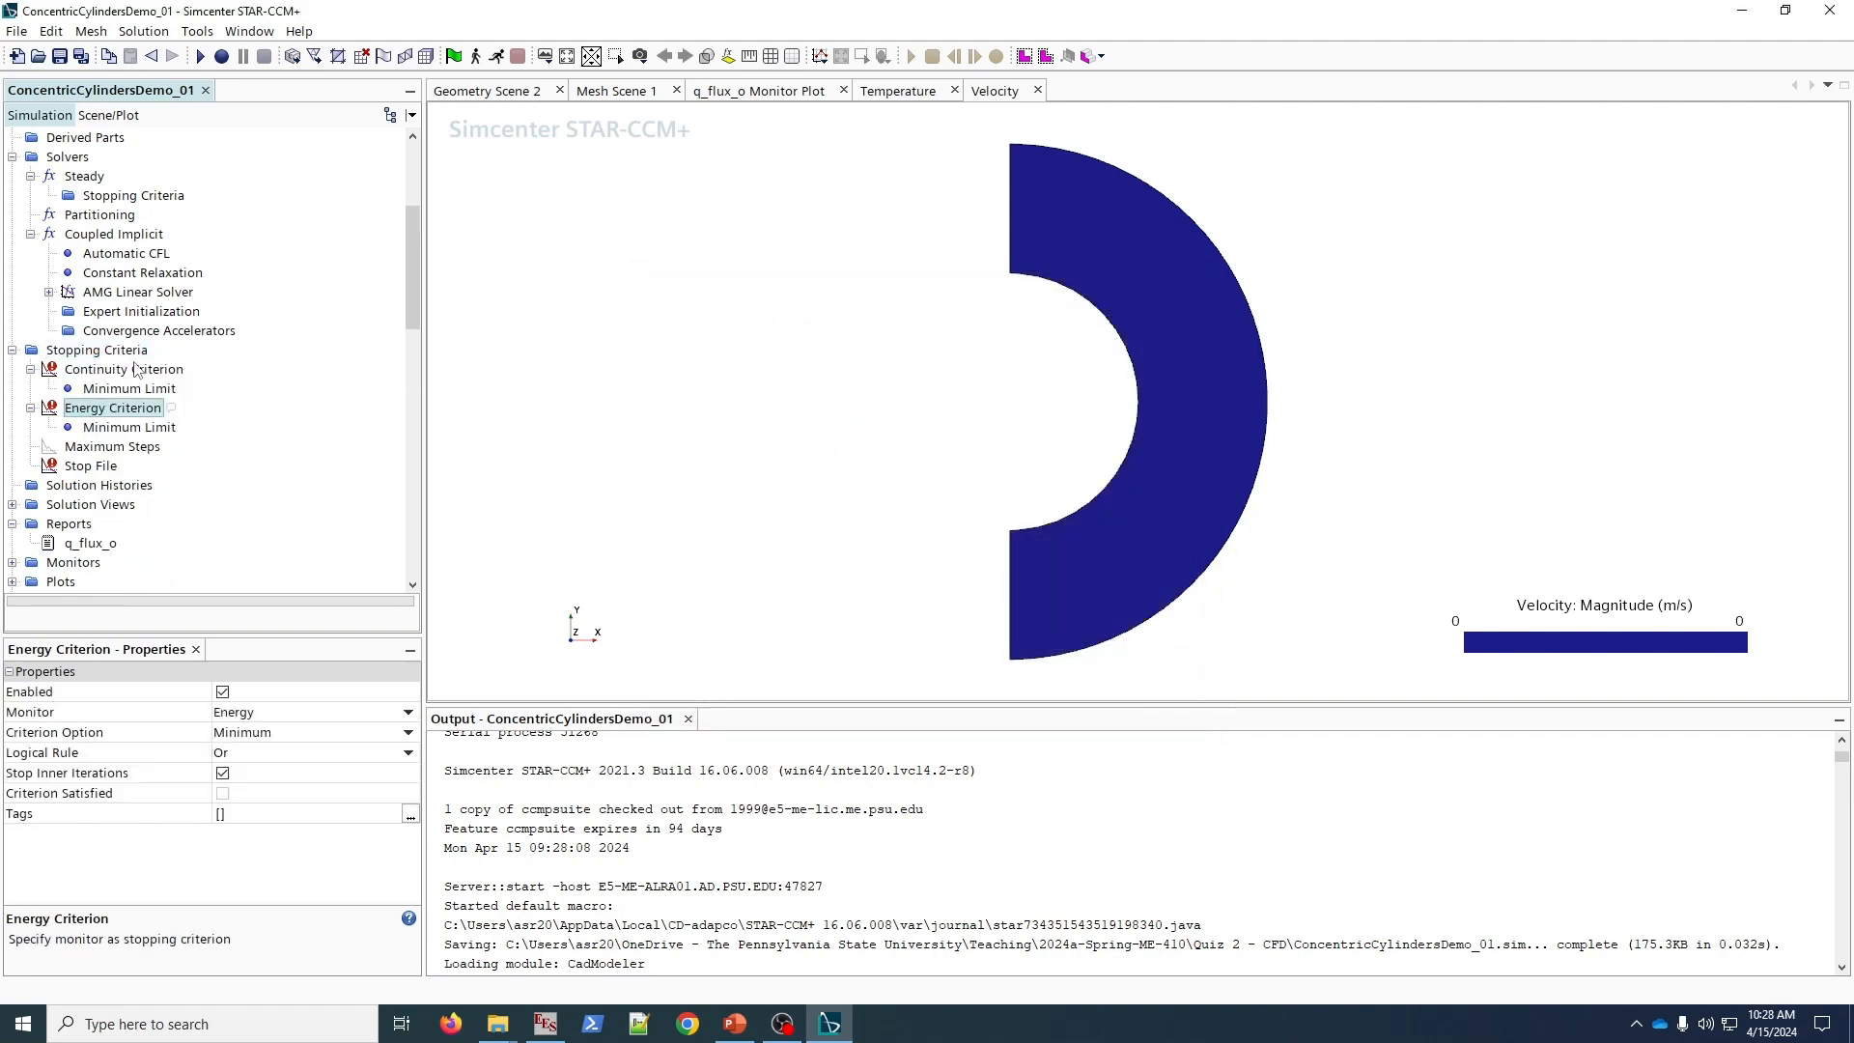
# - Add monitor stopping criteria based on the X-momentum and Y-momentum monitors
pyautogui.rightClick(96, 349)
pyautogui.click(198, 379)
pyautogui.click(855, 469)
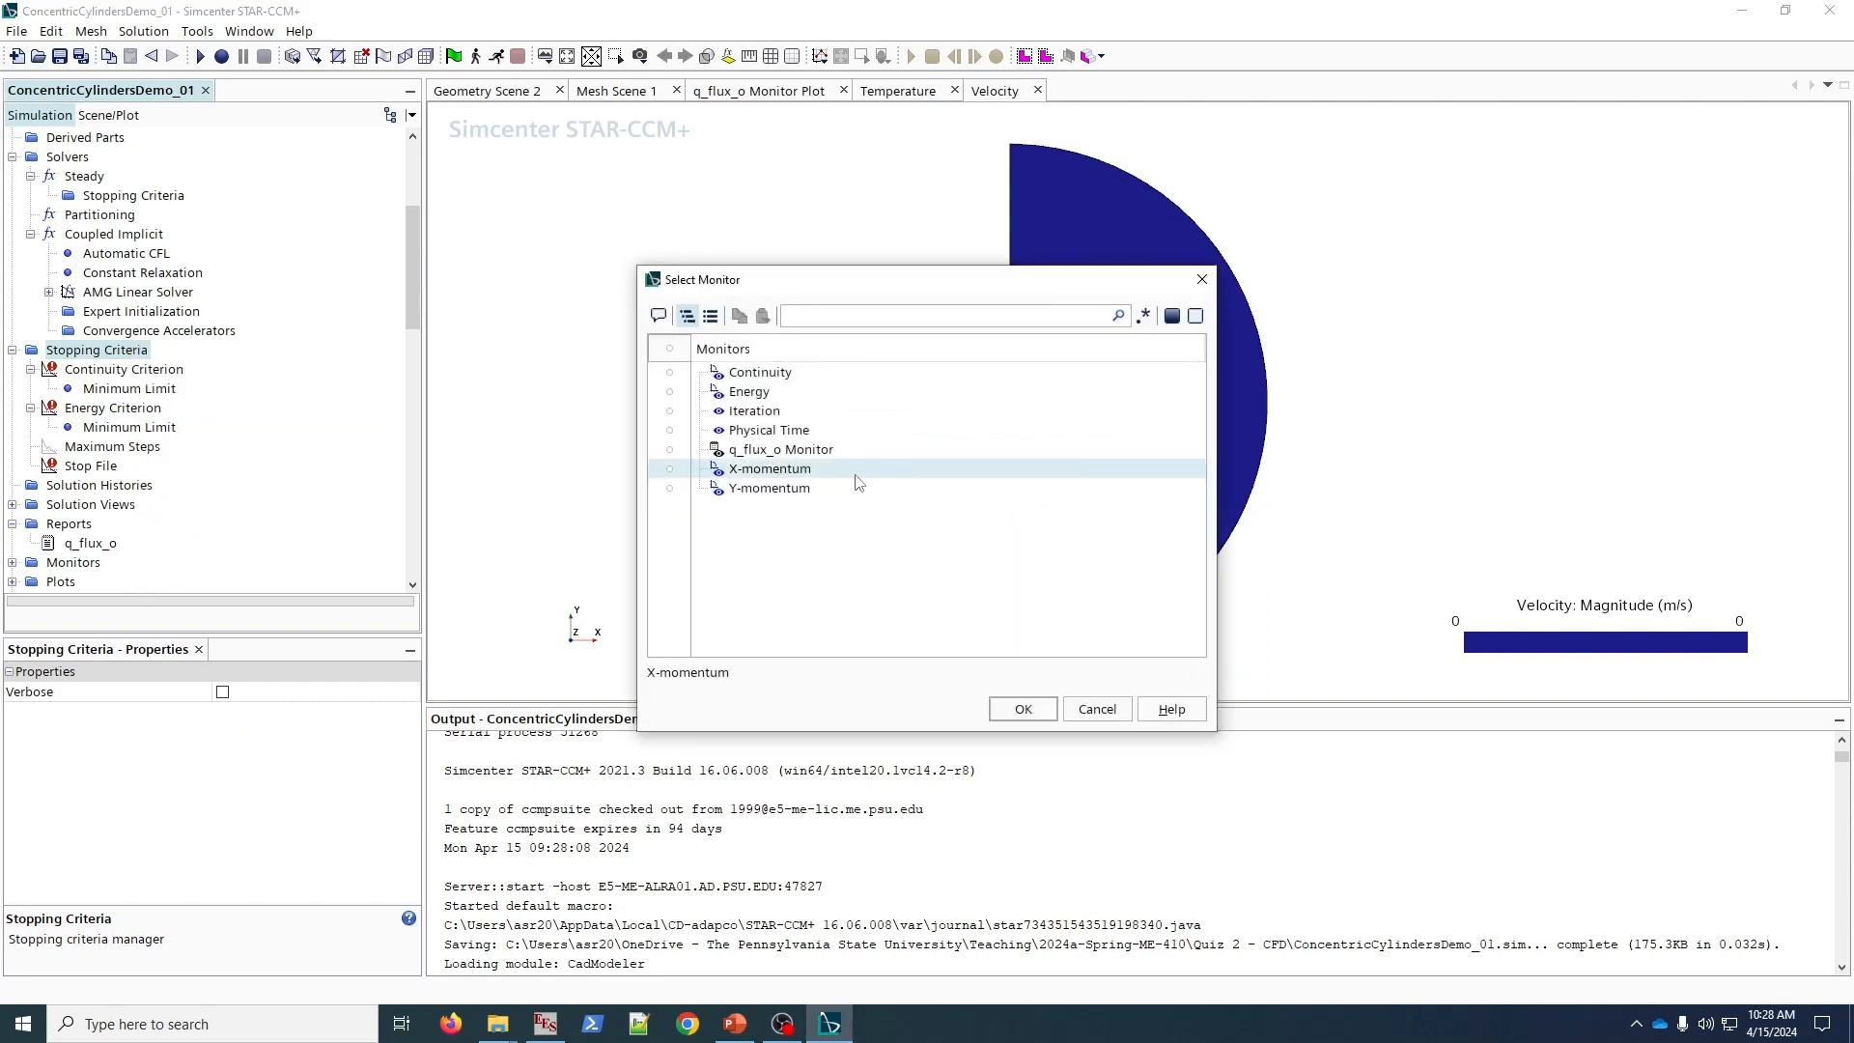
pyautogui.click(1022, 707)
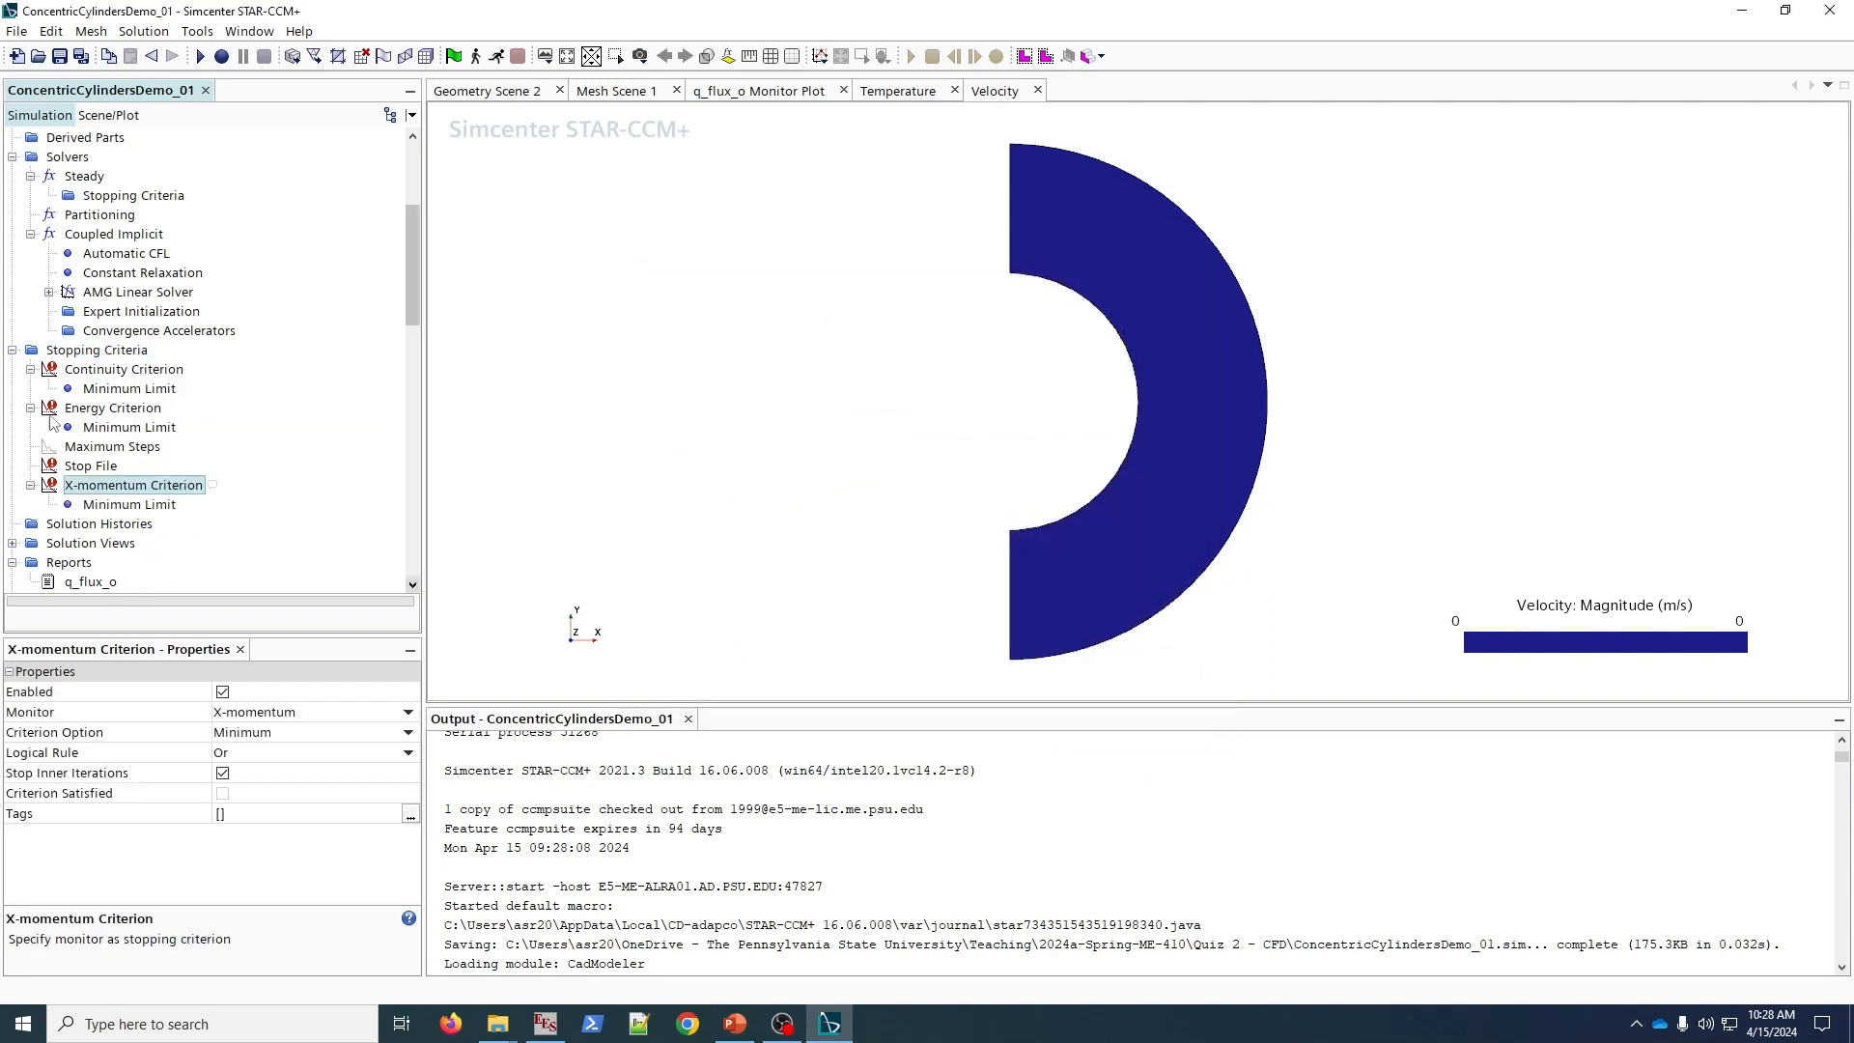
pyautogui.rightClick(79, 354)
pyautogui.click(276, 382)
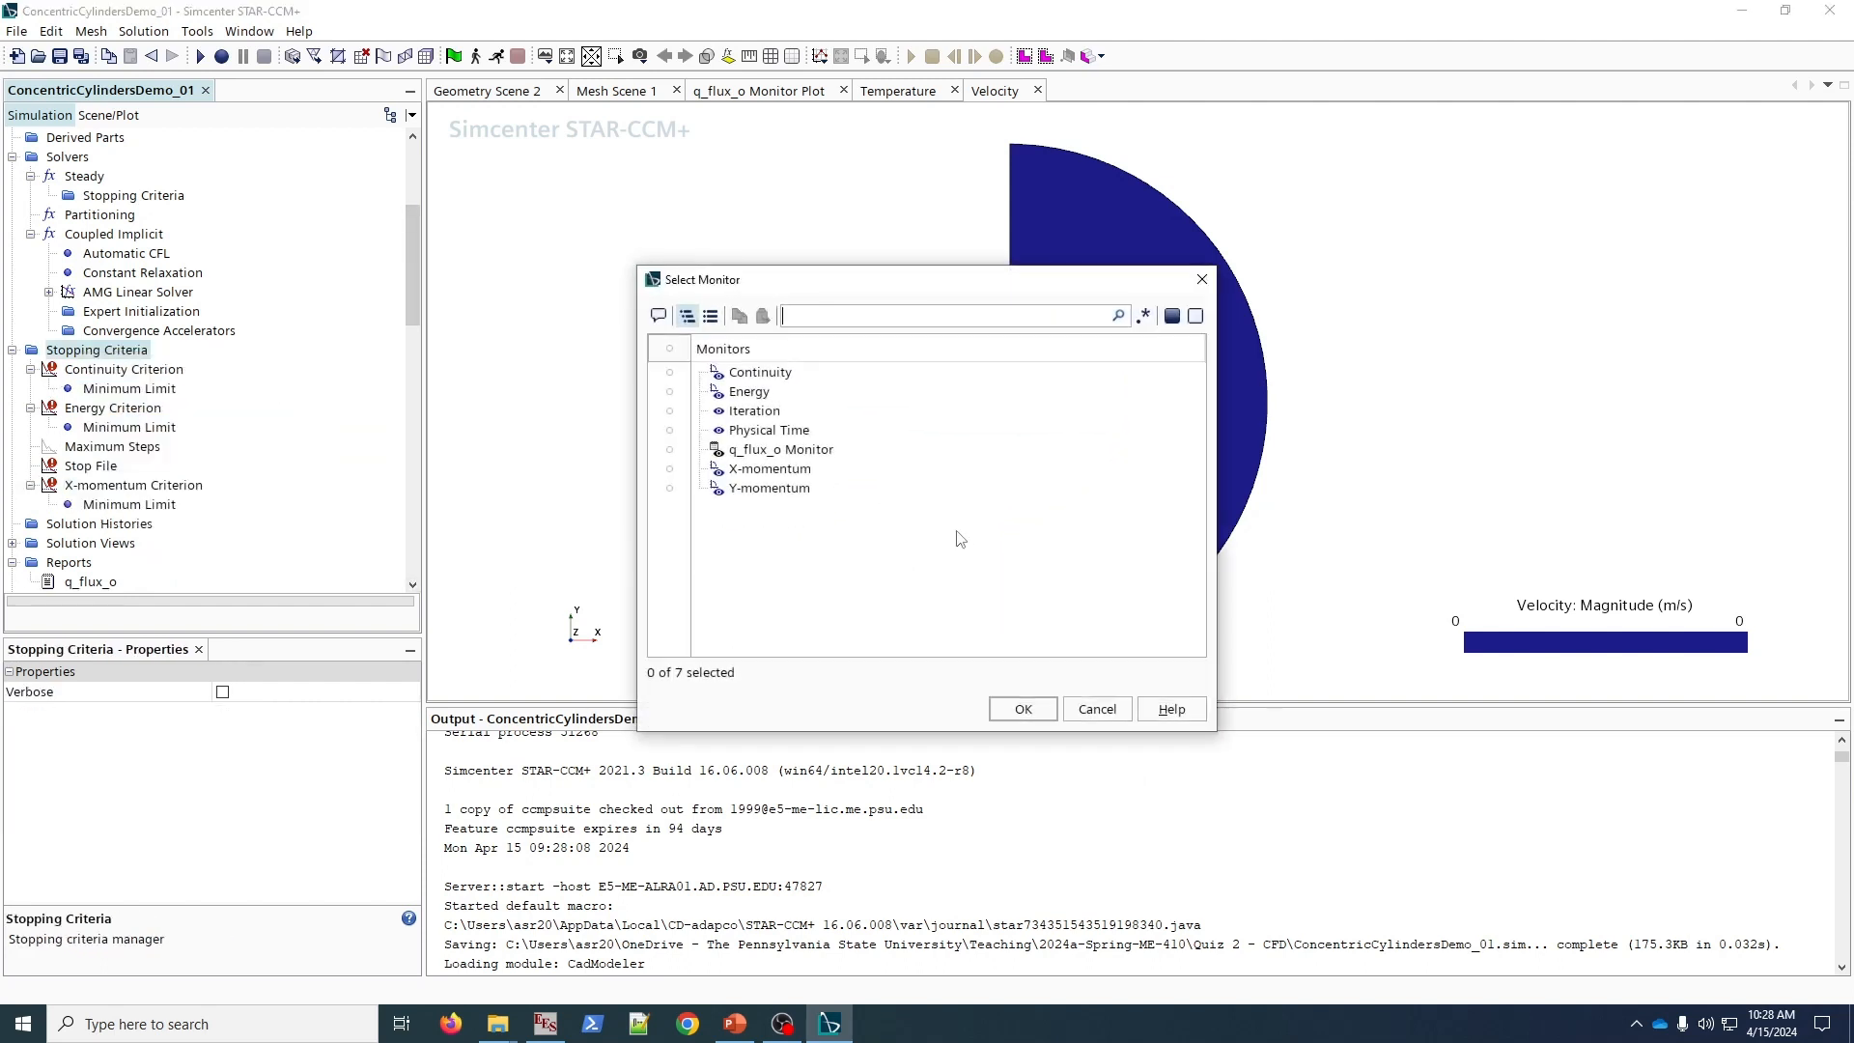
pyautogui.click(869, 488)
pyautogui.click(1012, 709)
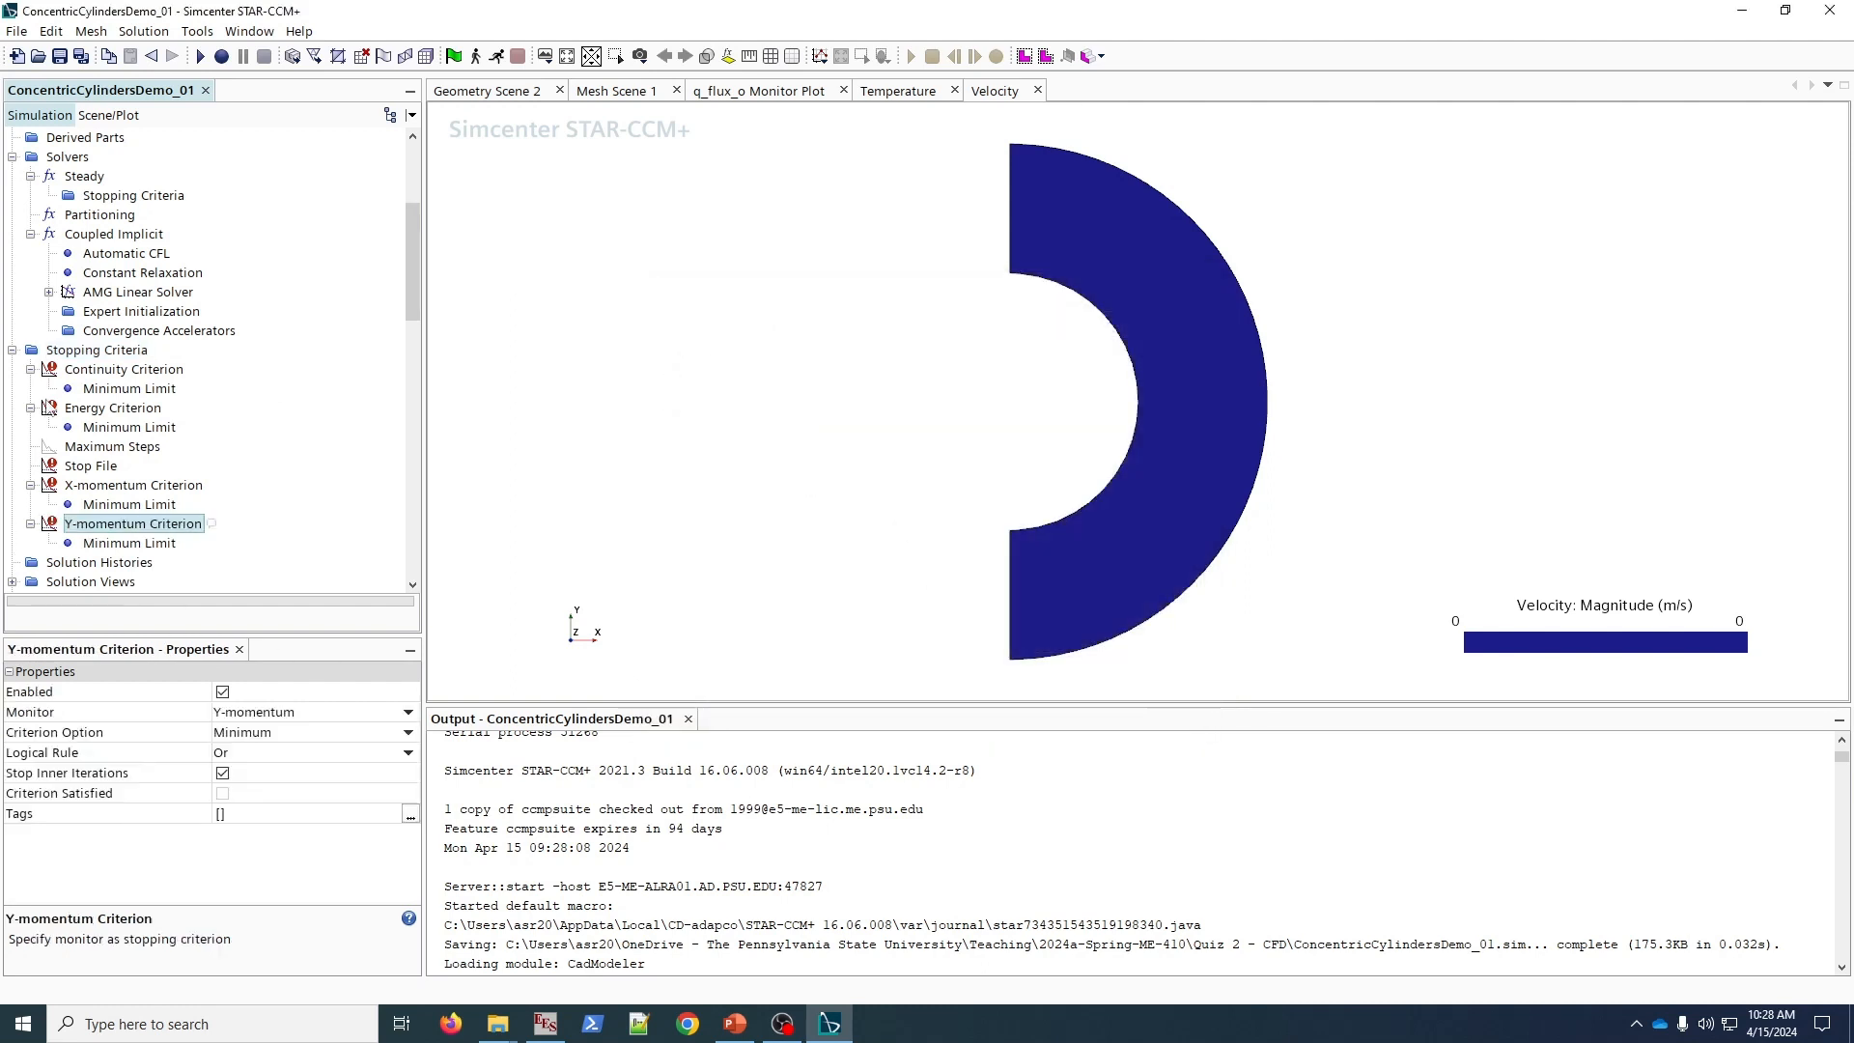
# - Change the Continuity Criterion's Logical Rule and set its Minimum Limit value to 1.0E-6
pyautogui.click(114, 372)
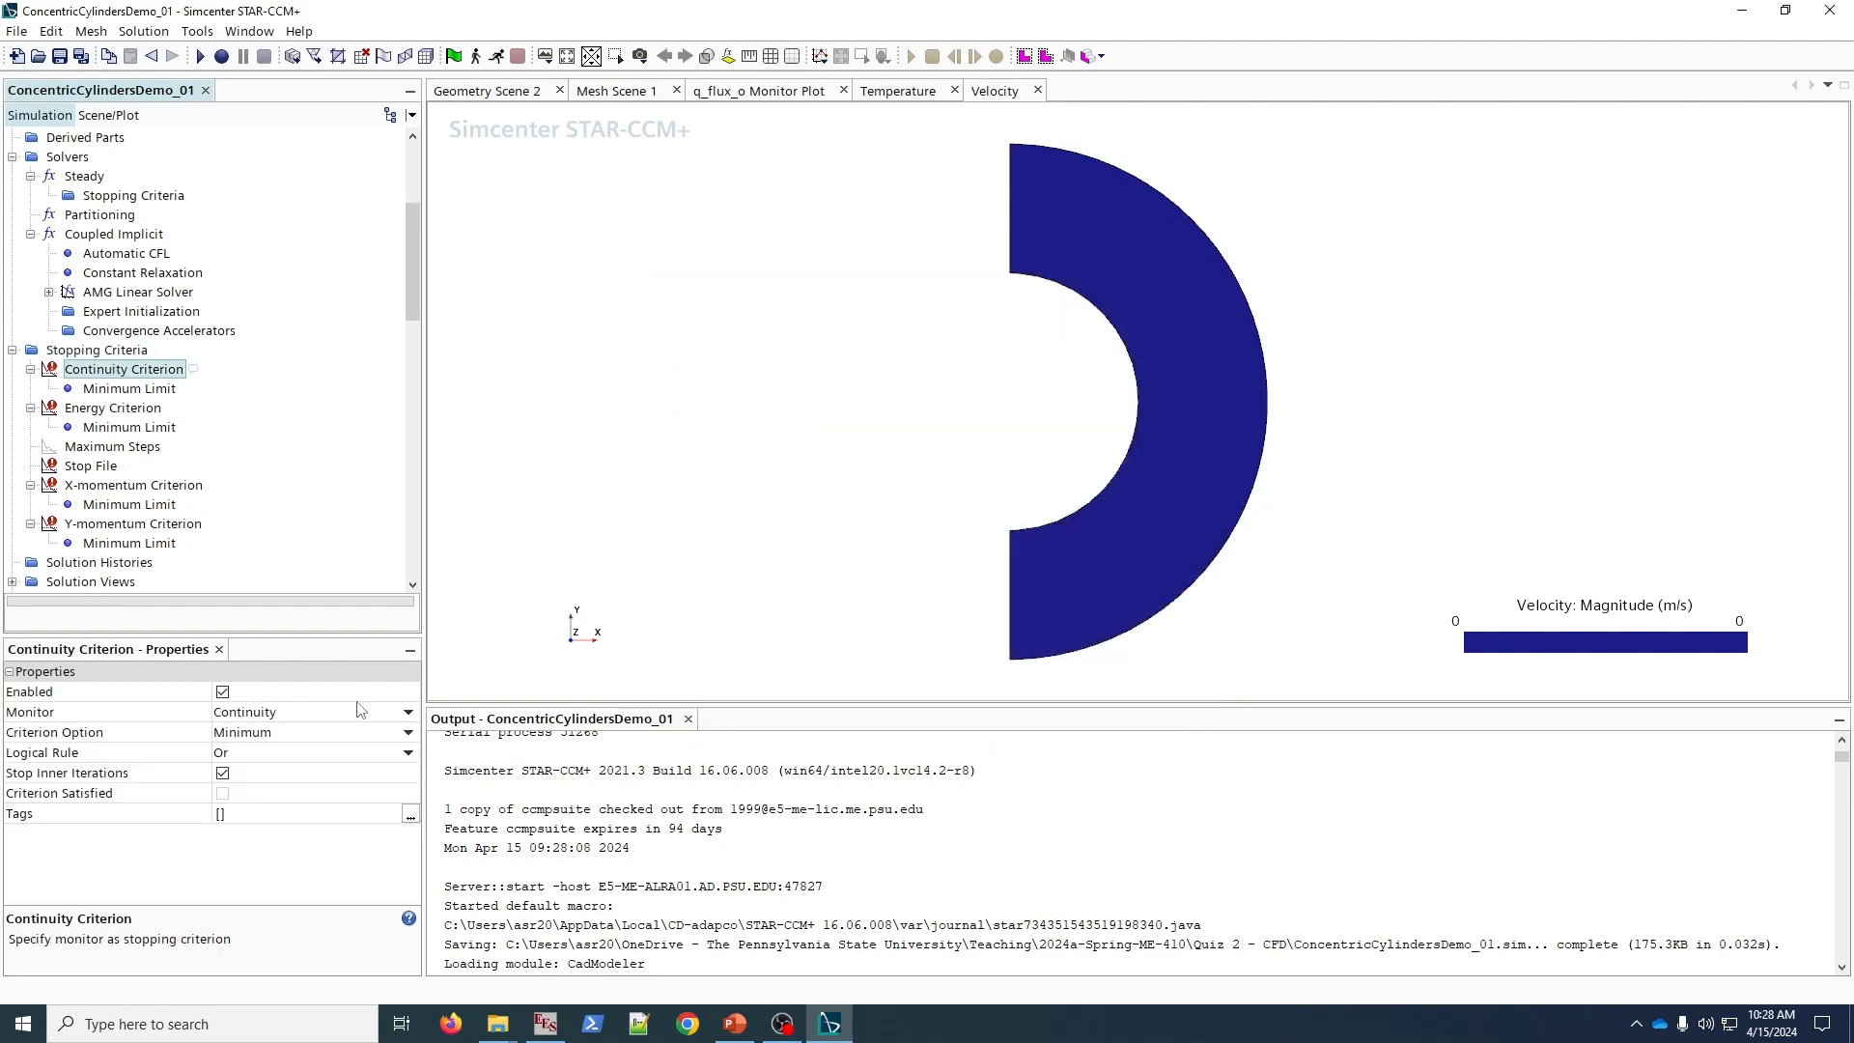
pyautogui.click(241, 753)
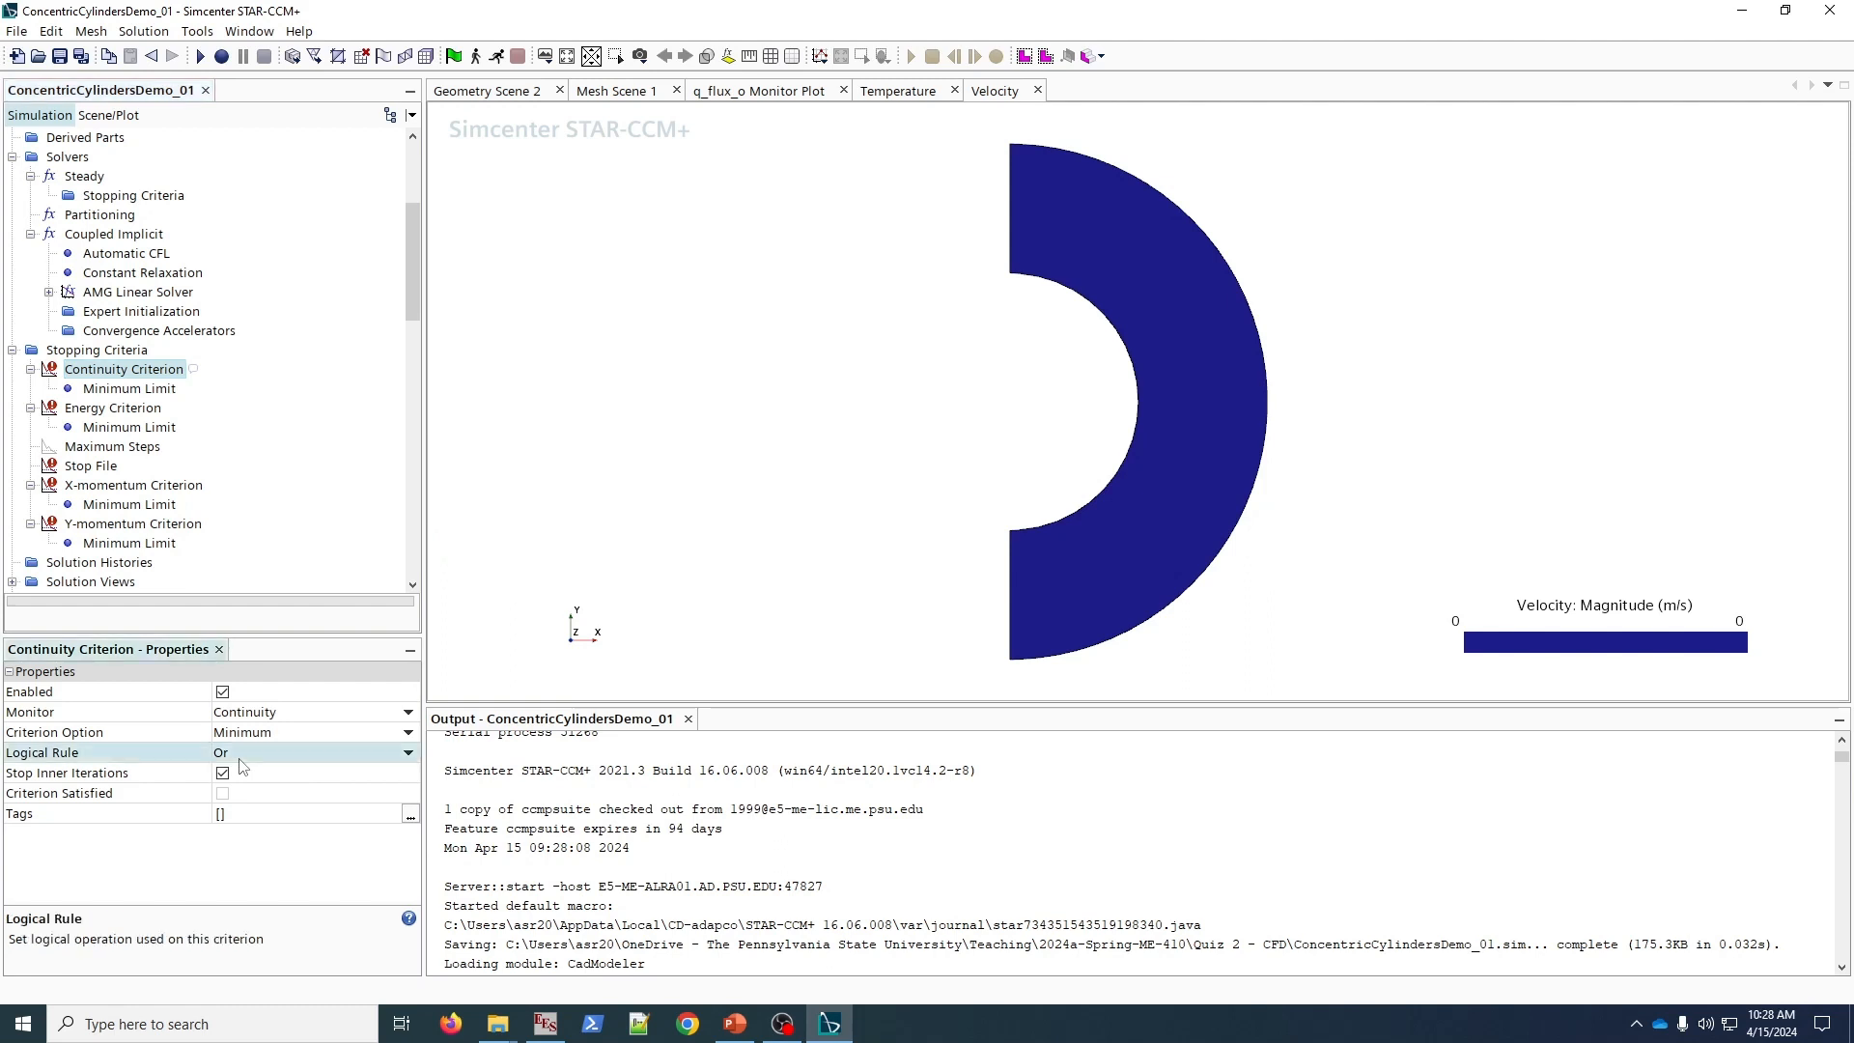
pyautogui.click(251, 753)
pyautogui.click(254, 800)
pyautogui.click(166, 389)
pyautogui.click(284, 691)
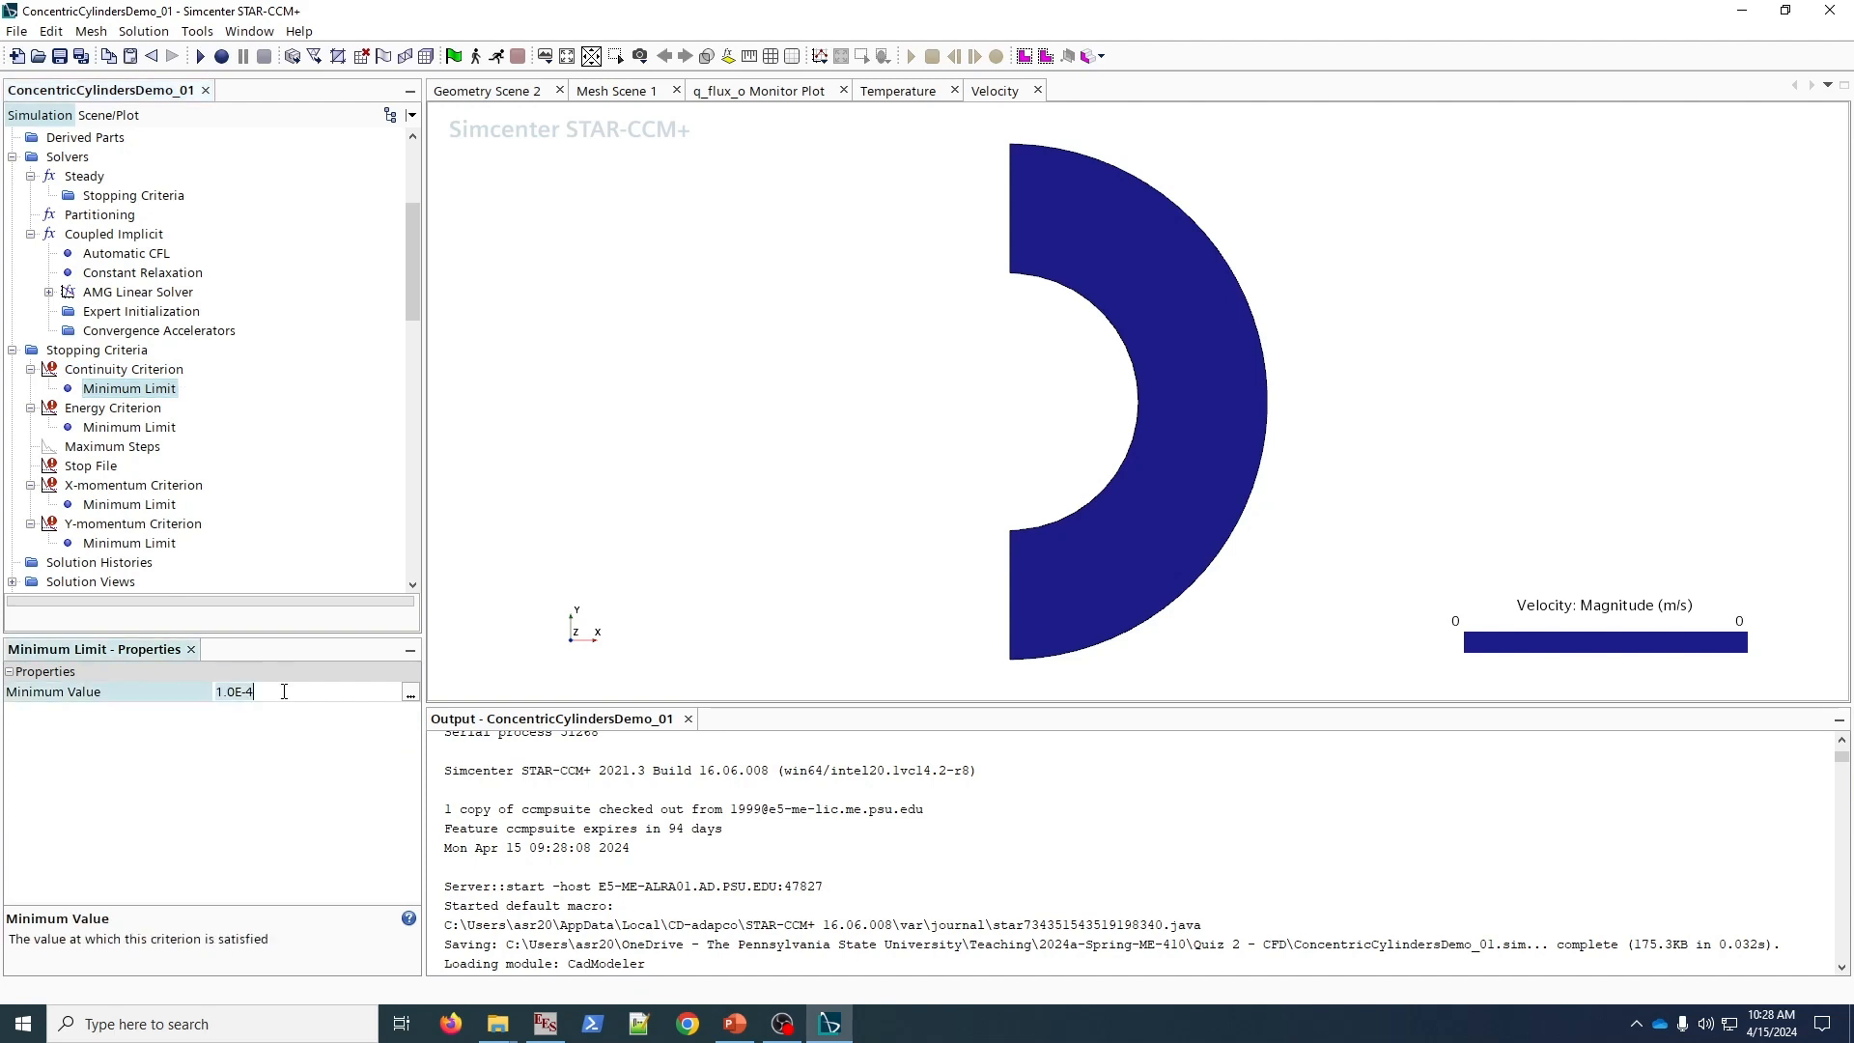
pyautogui.click(284, 692)
pyautogui.press('Return')
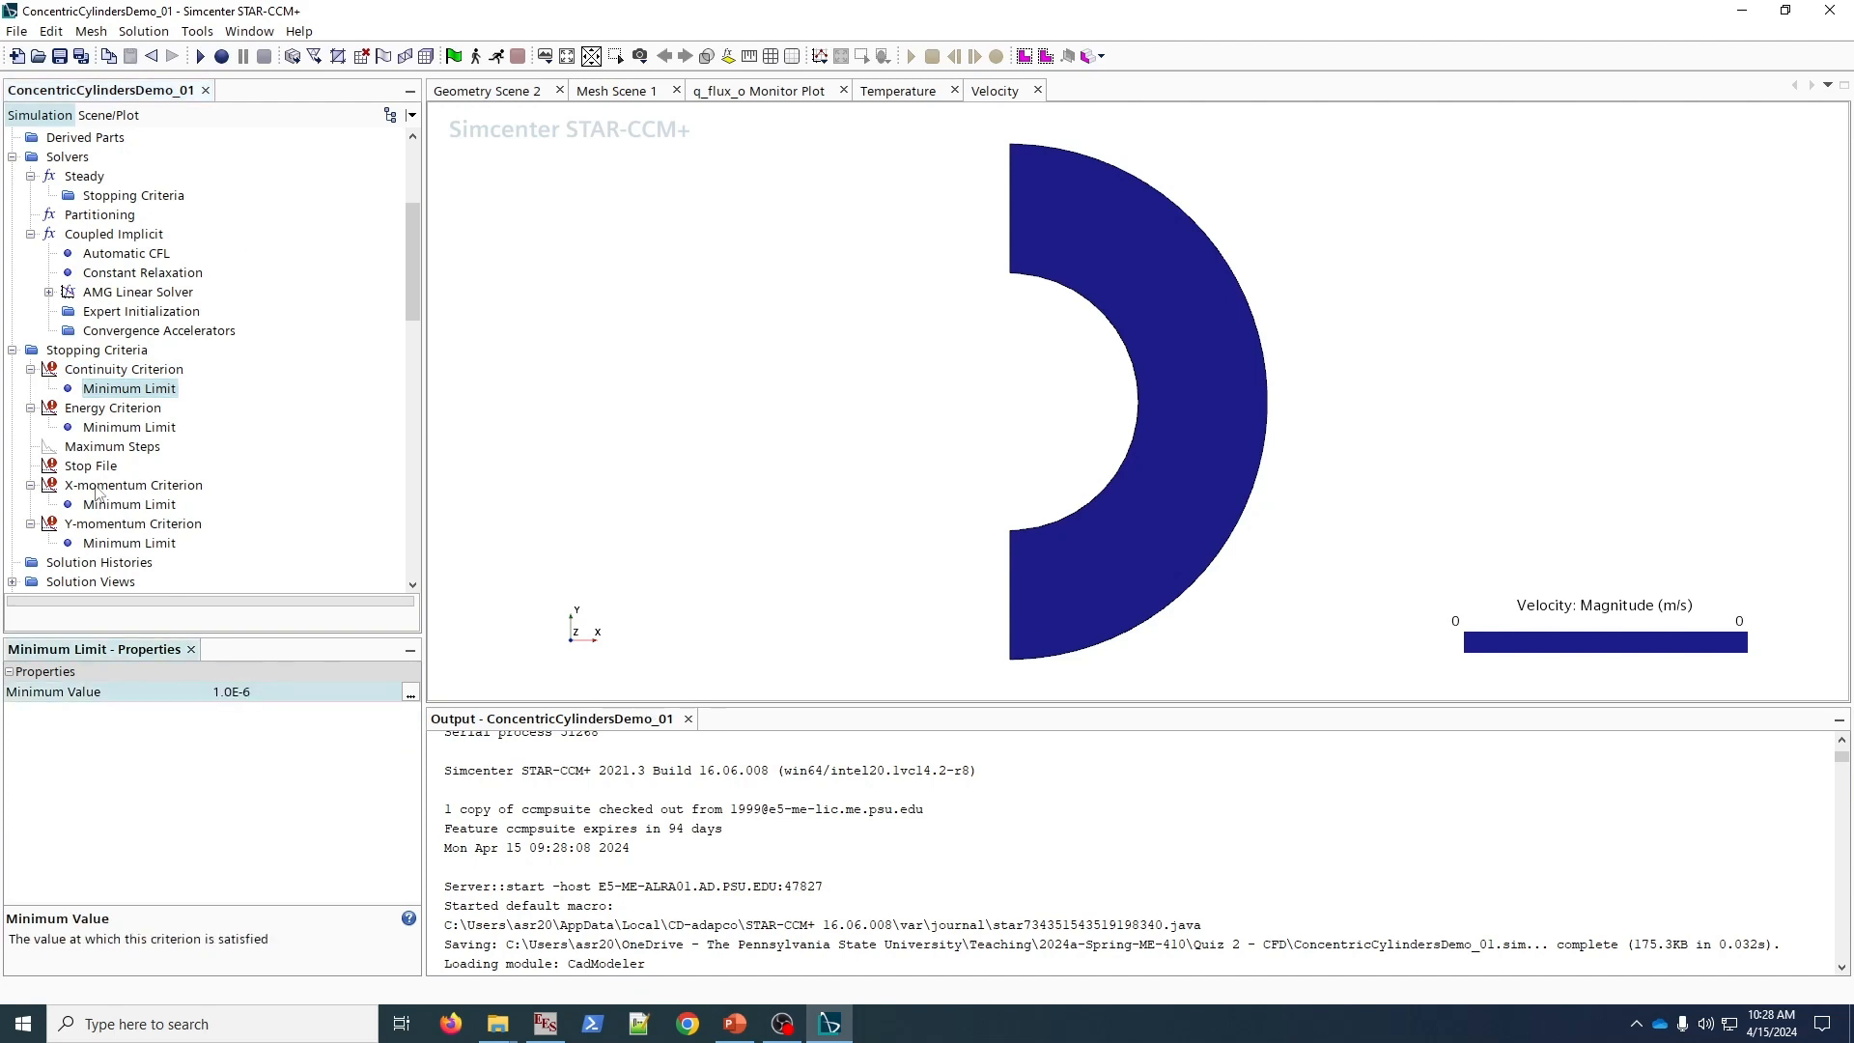
# - Set the Minimum Limit values of the Energy and X-momentum stopping criteria to 1.0E-6
pyautogui.click(106, 409)
pyautogui.press('Down')
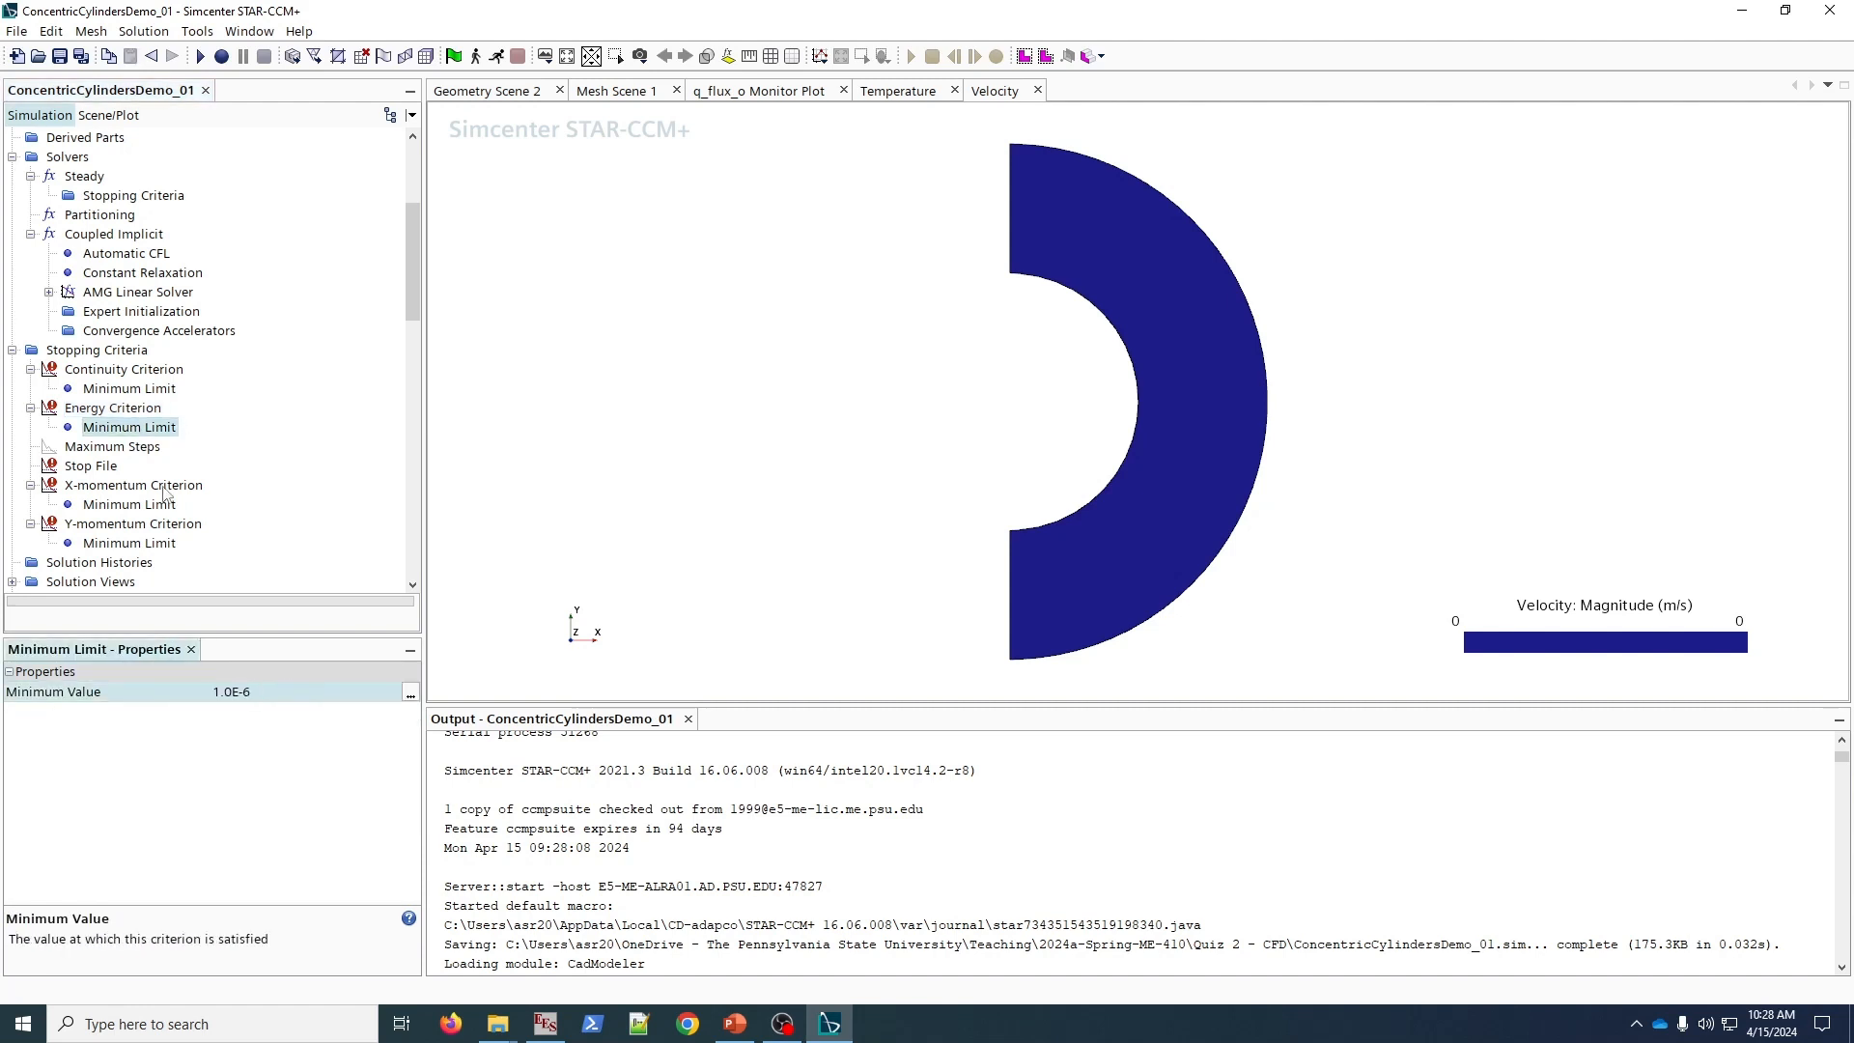
pyautogui.press('Down')
pyautogui.press('Down')
pyautogui.press('Down')
pyautogui.press('Down')
pyautogui.write('6')
pyautogui.press('Return')
# - Set the Y-momentum Criterion's Logical Rule to And and its Minimum Limit value to 1.0E-6
pyautogui.click(132, 524)
pyautogui.click(285, 754)
pyautogui.click(129, 543)
pyautogui.click(306, 692)
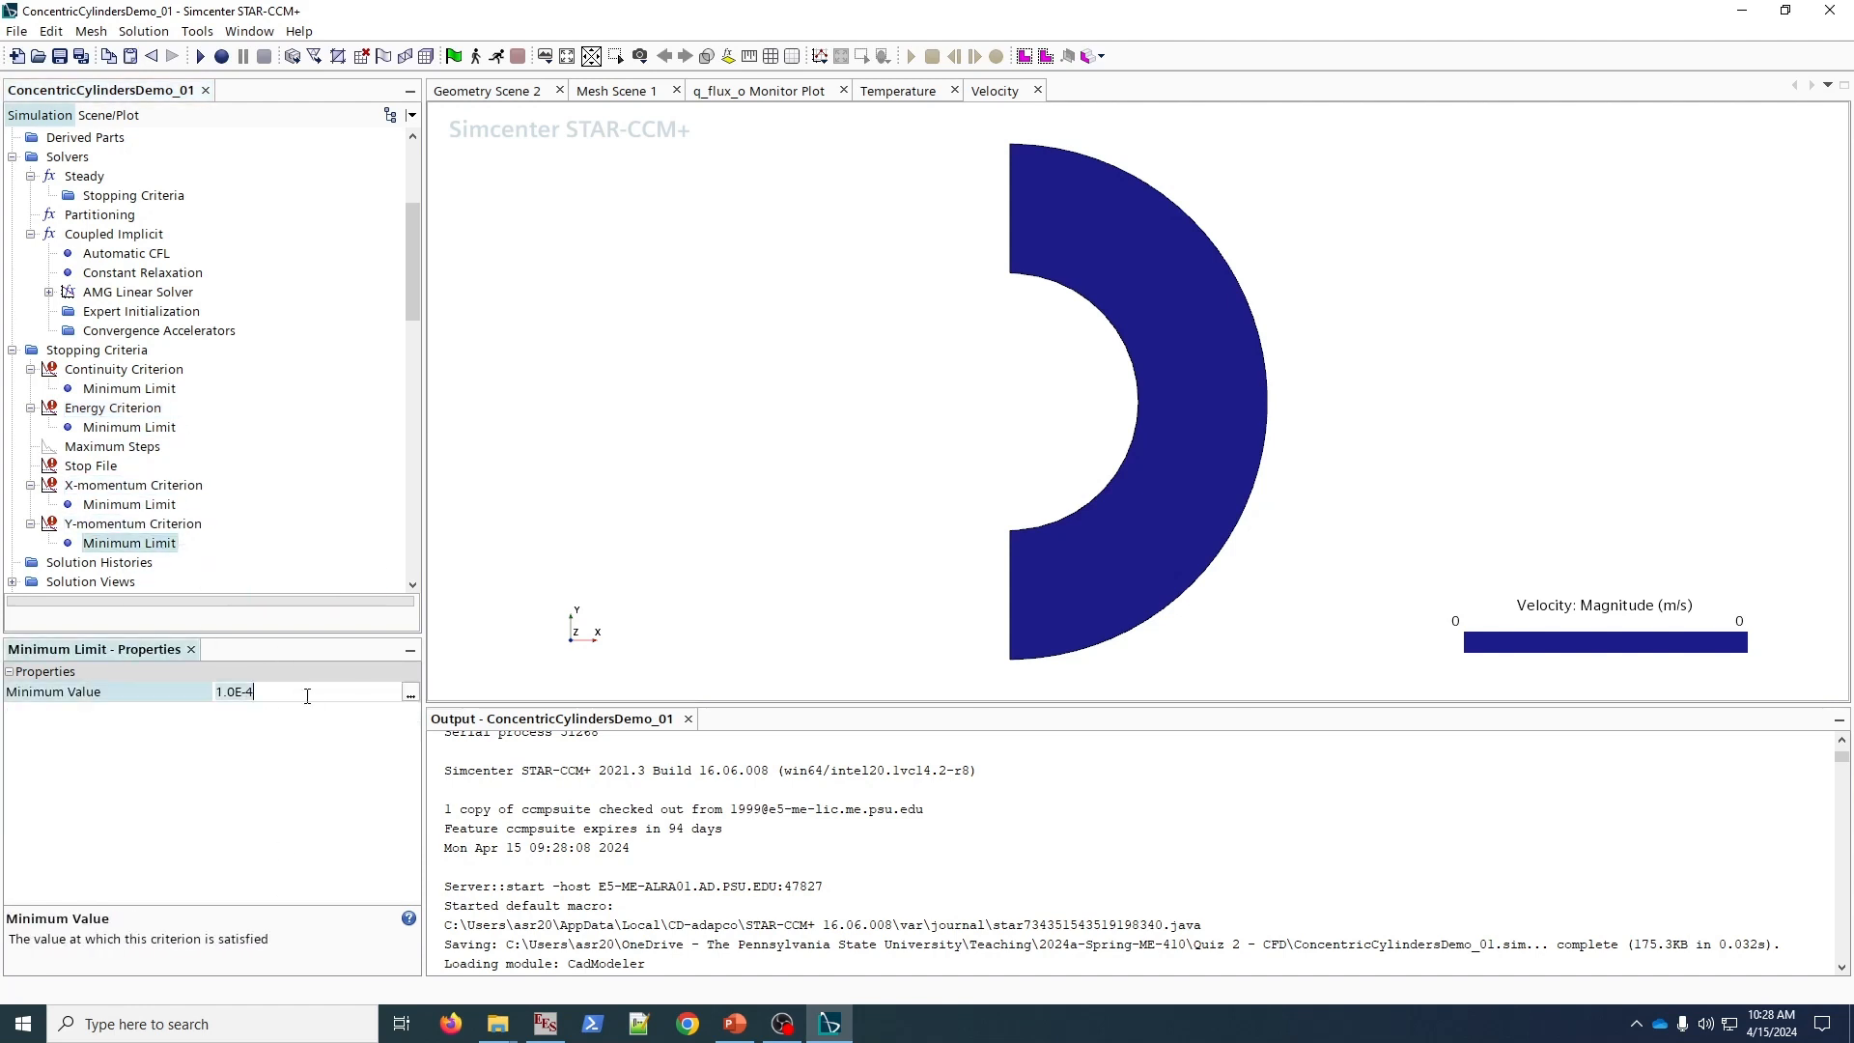
pyautogui.write('6')
pyautogui.press('Return')
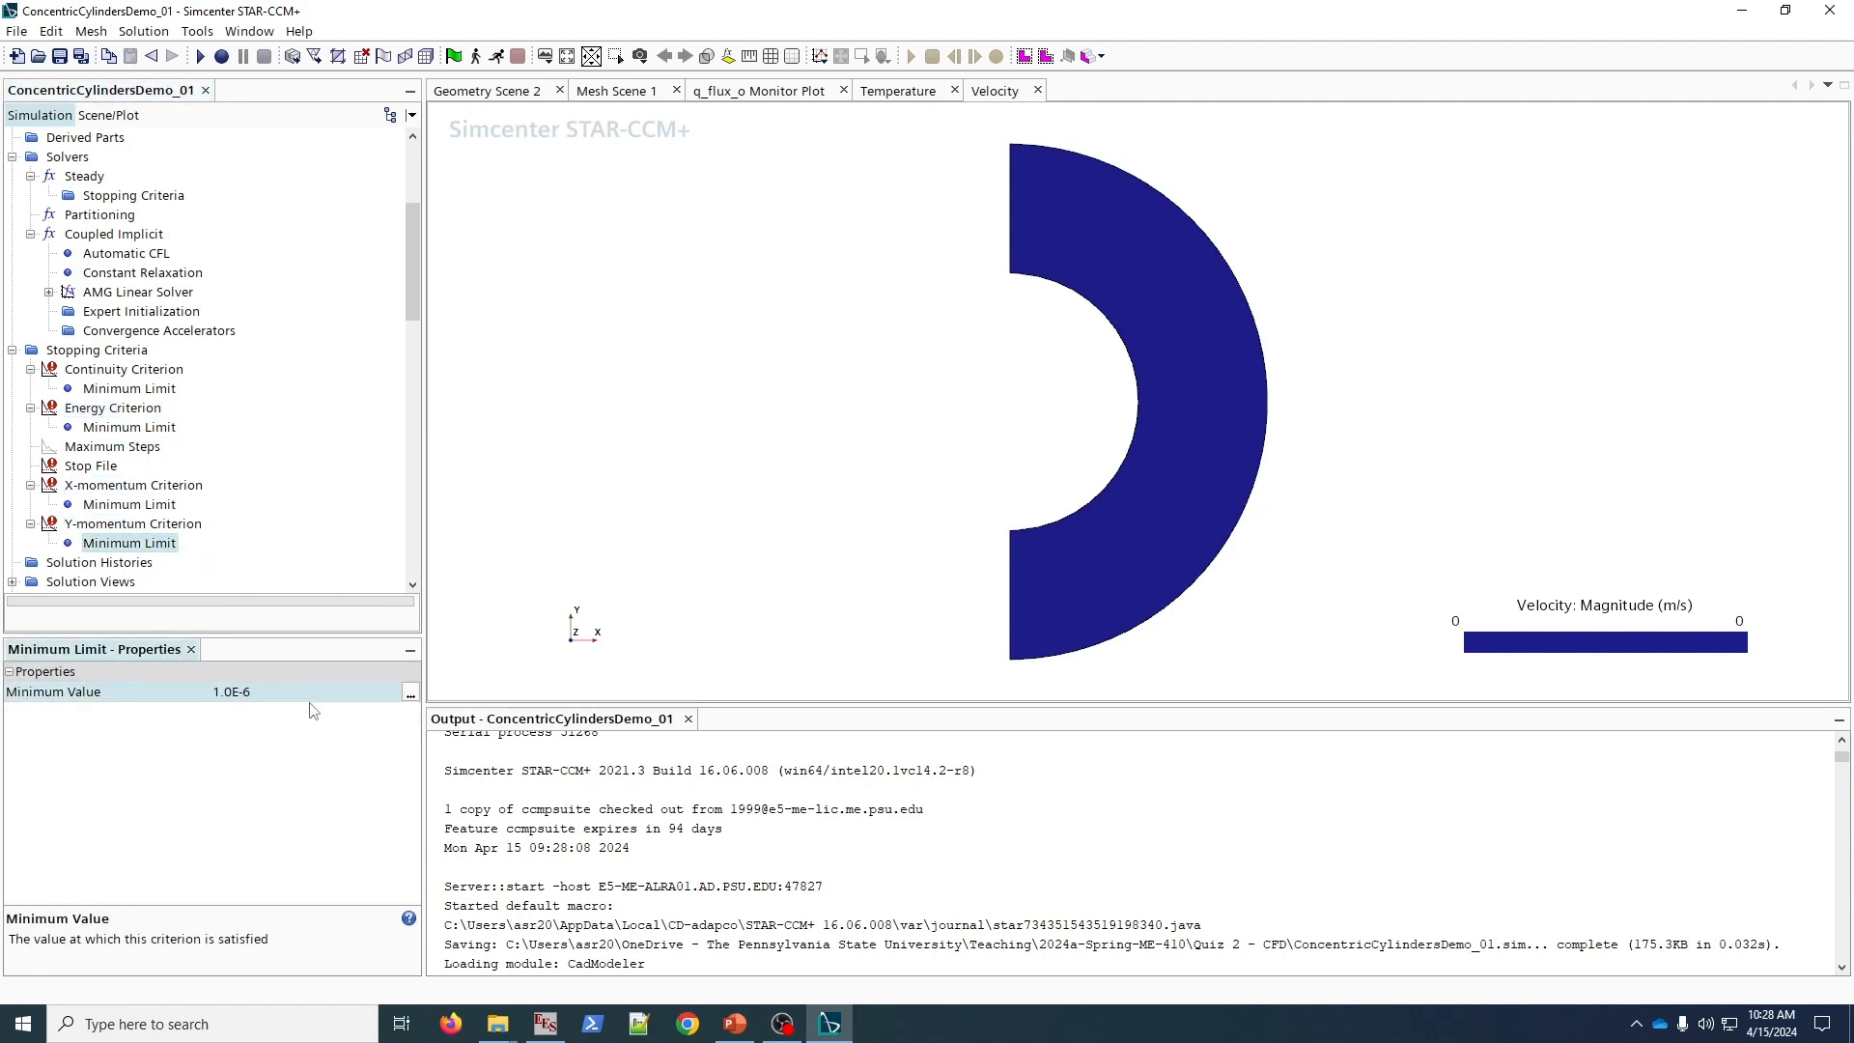
# - Check the settings and Logical Rule of the Continuity, Energy, X-momentum and Y-momentum stopping criteria
pyautogui.click(155, 525)
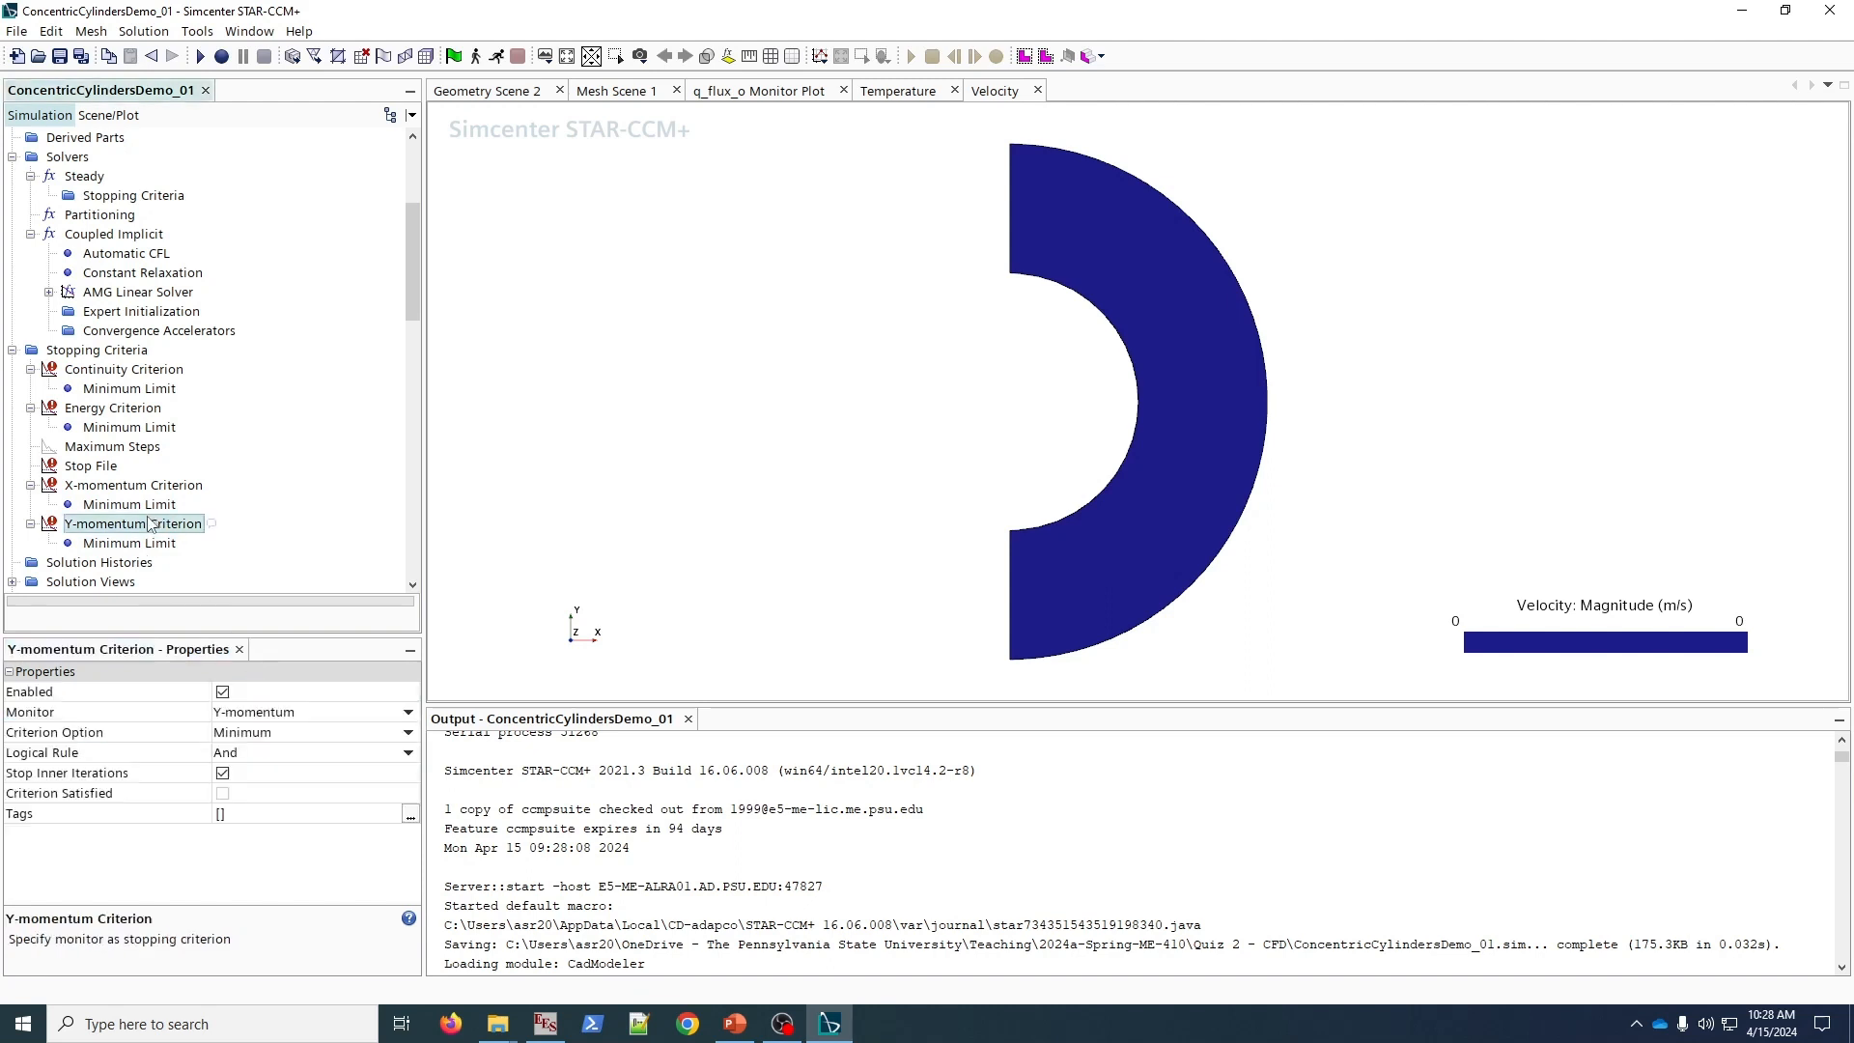
pyautogui.click(145, 488)
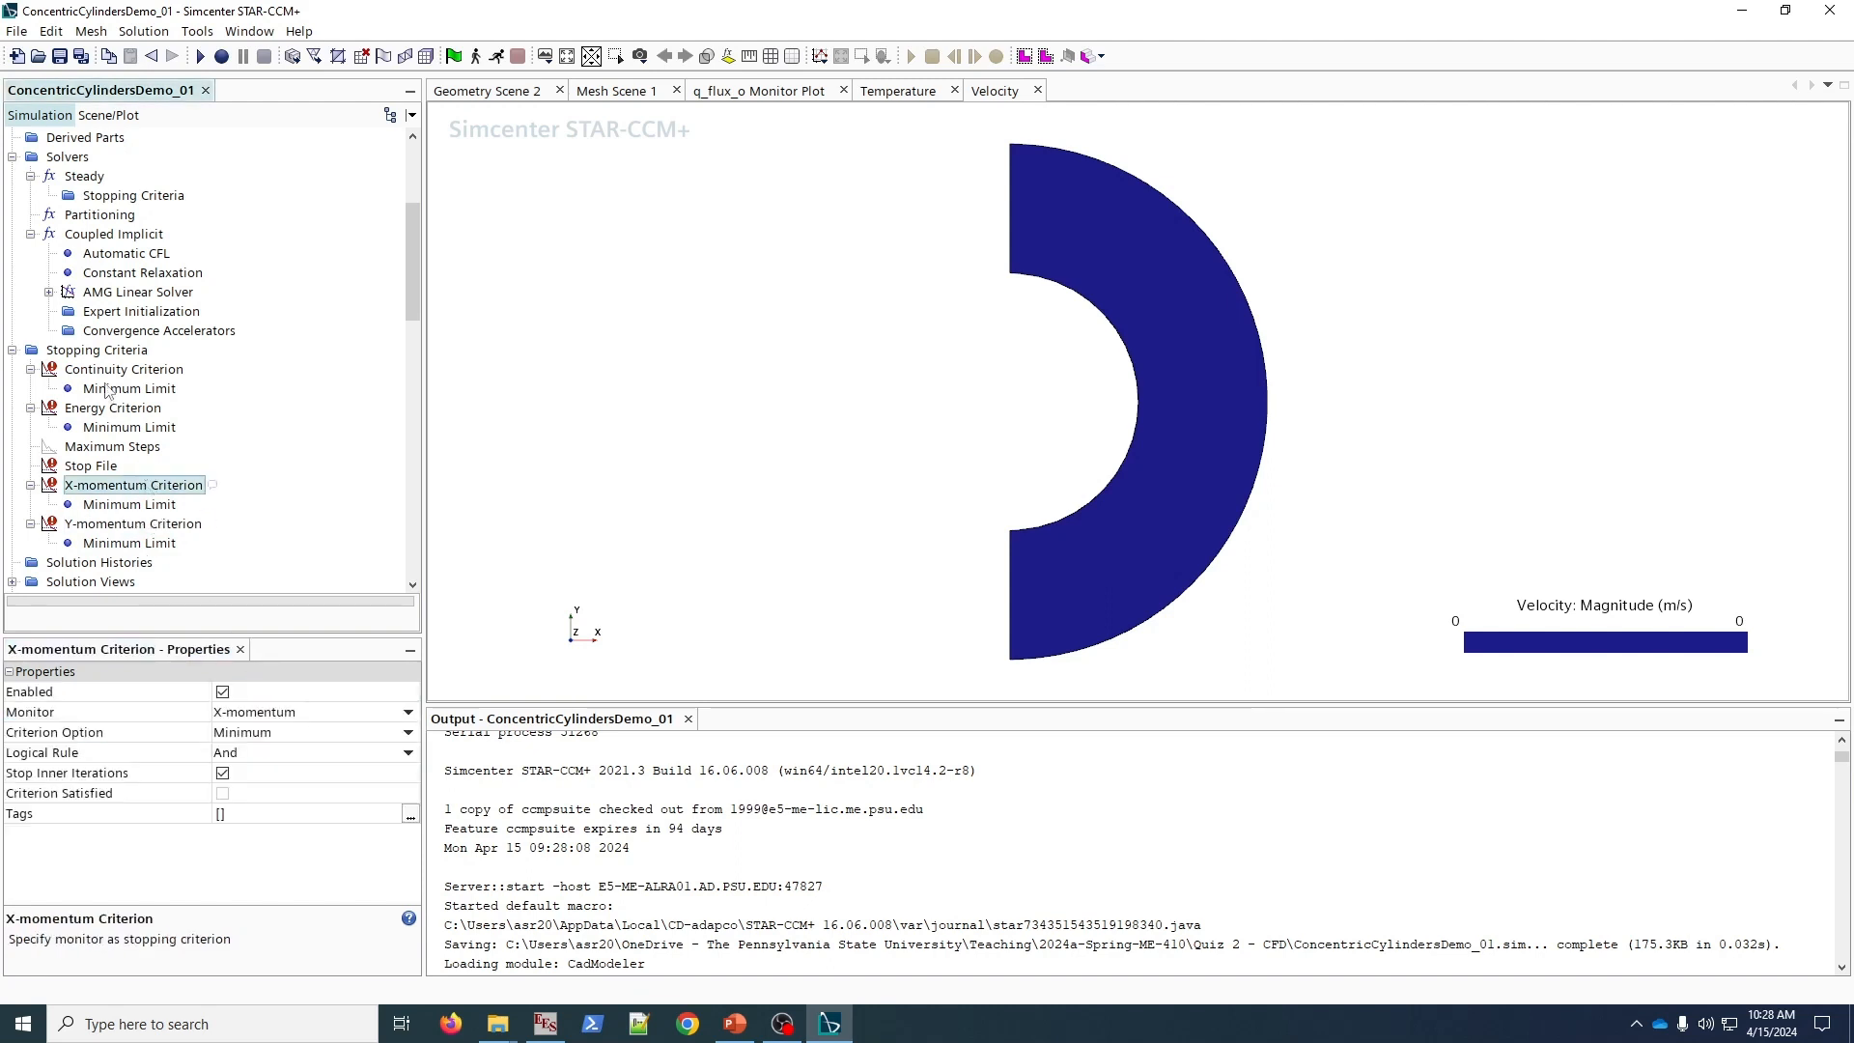
pyautogui.click(116, 372)
pyautogui.click(105, 409)
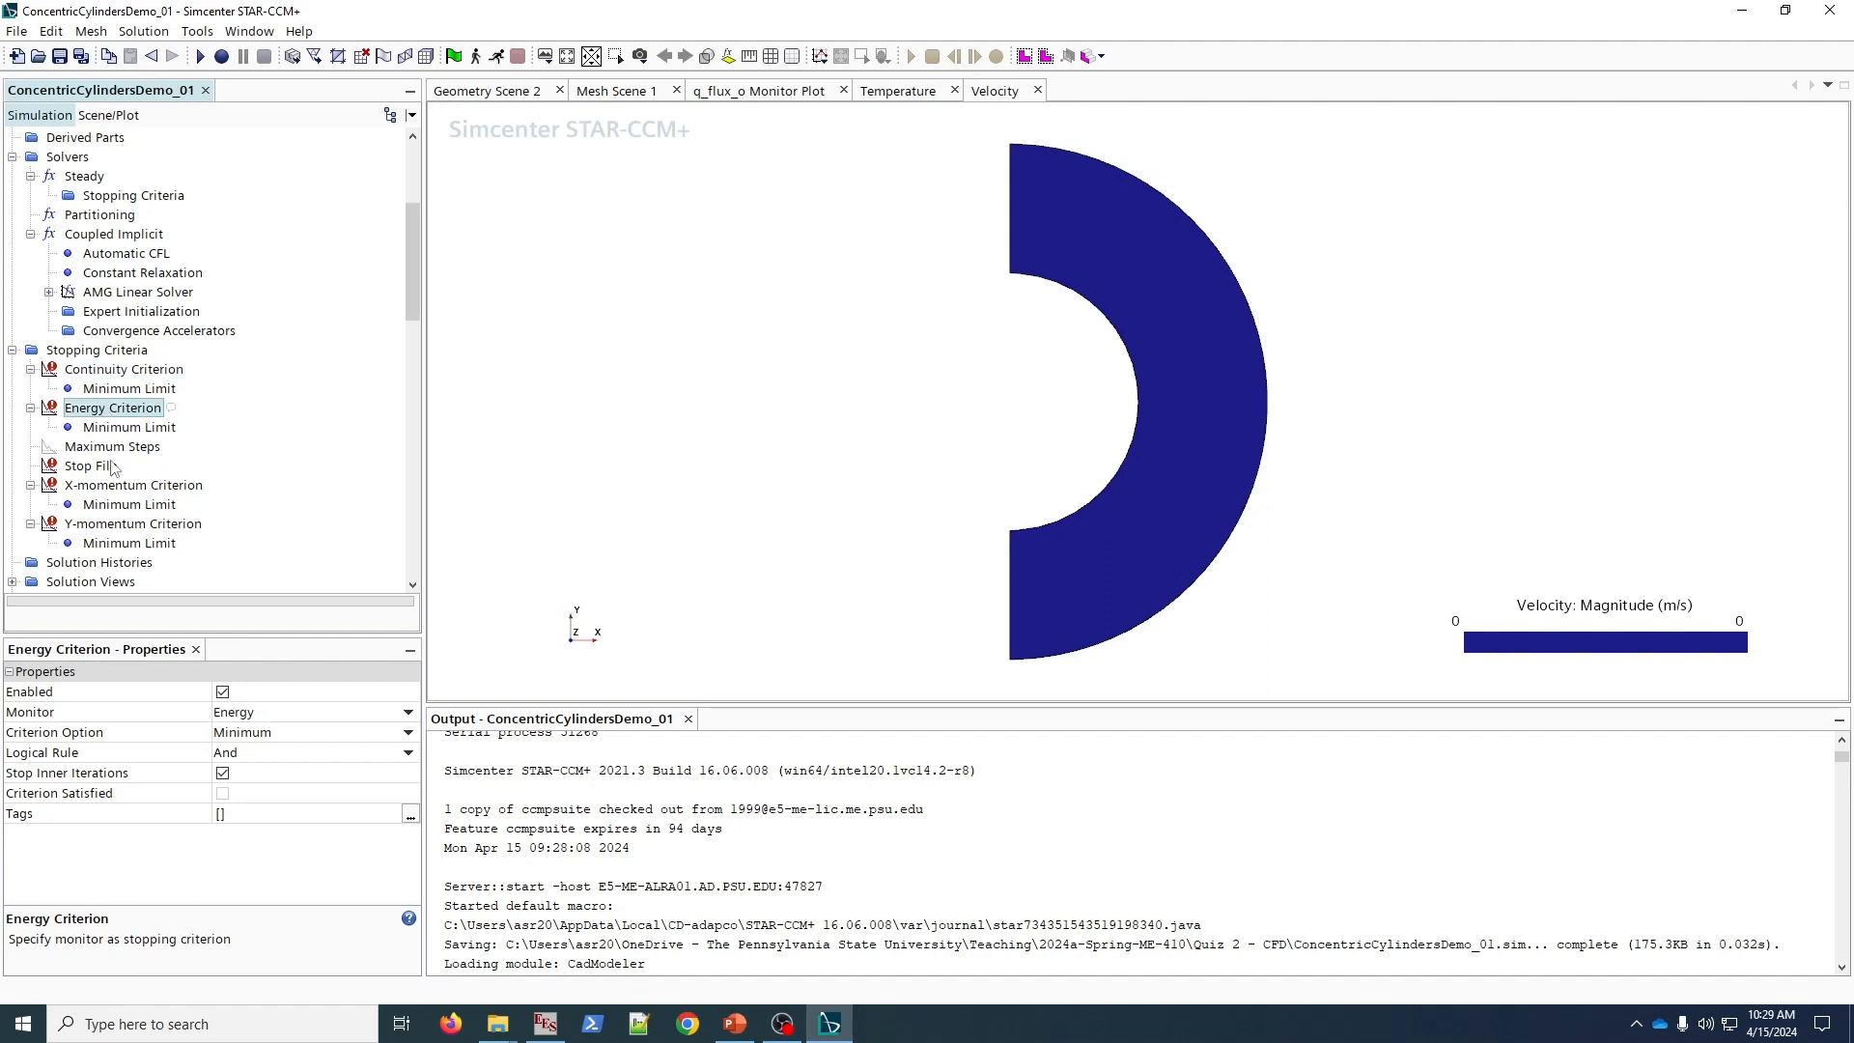
pyautogui.click(114, 489)
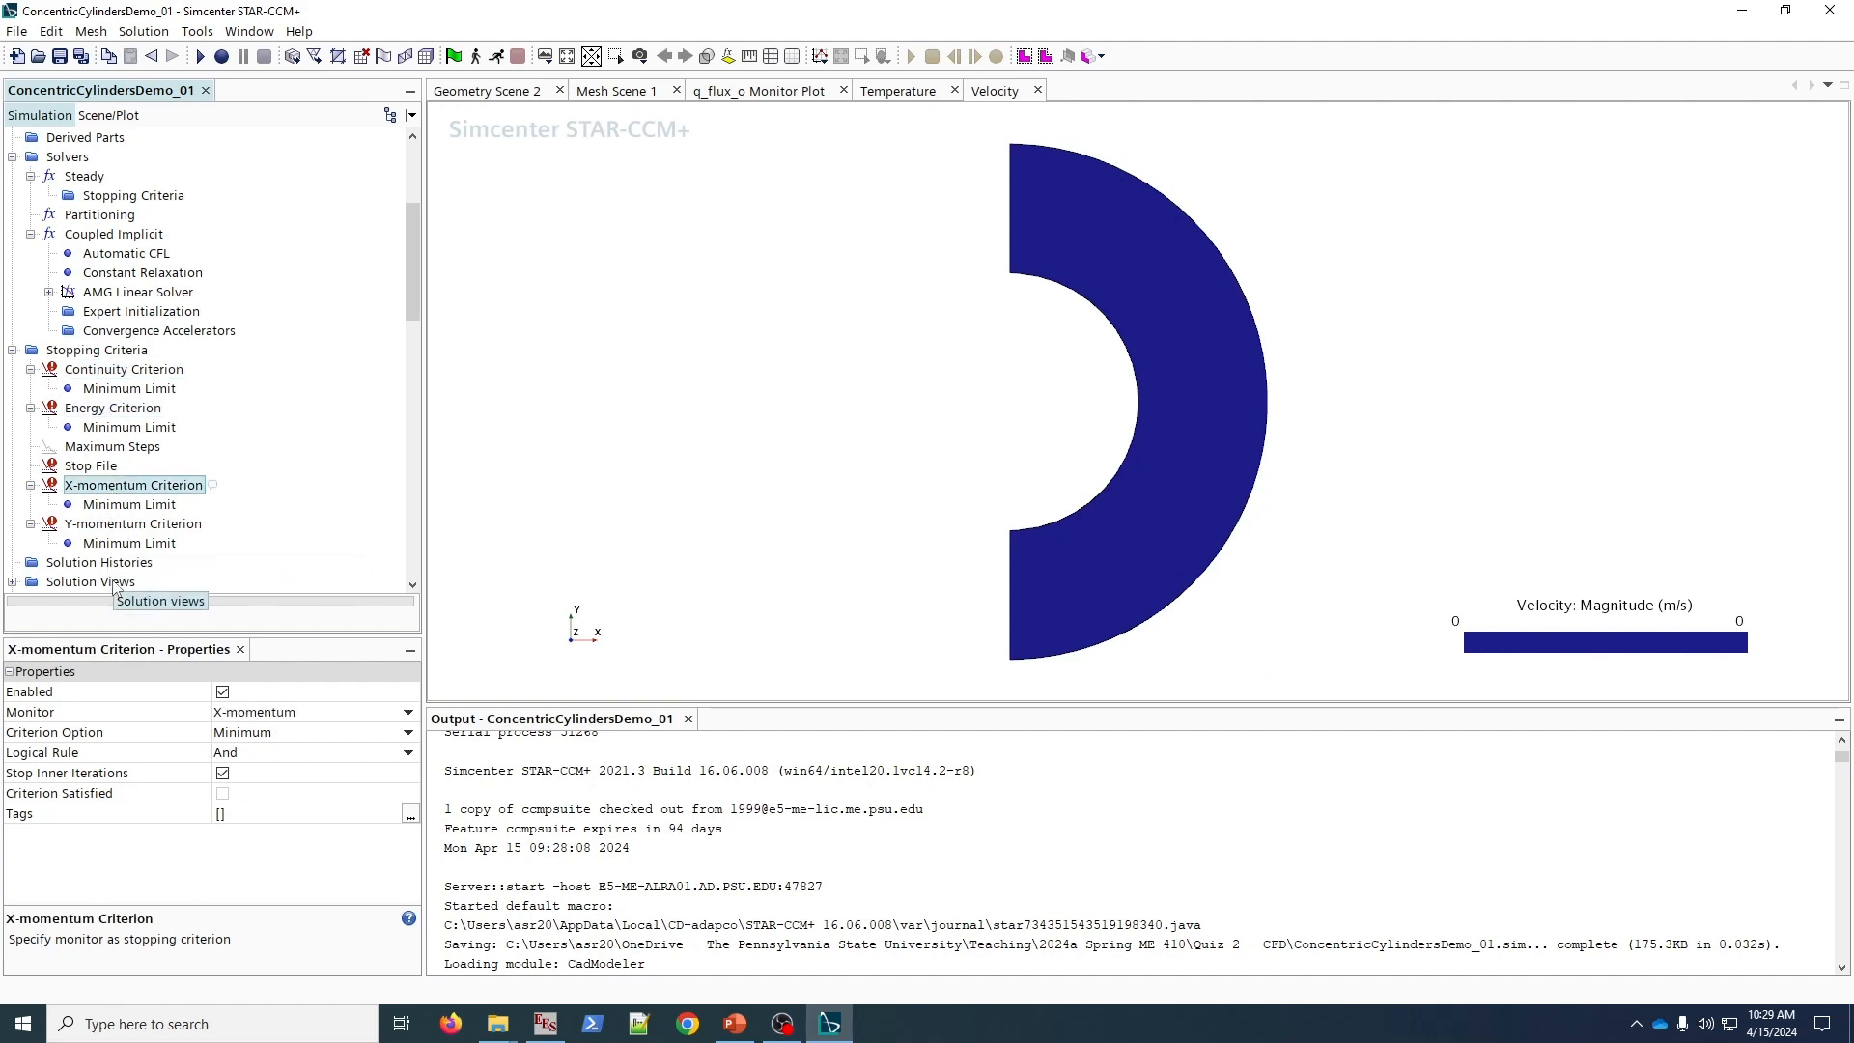
pyautogui.click(106, 526)
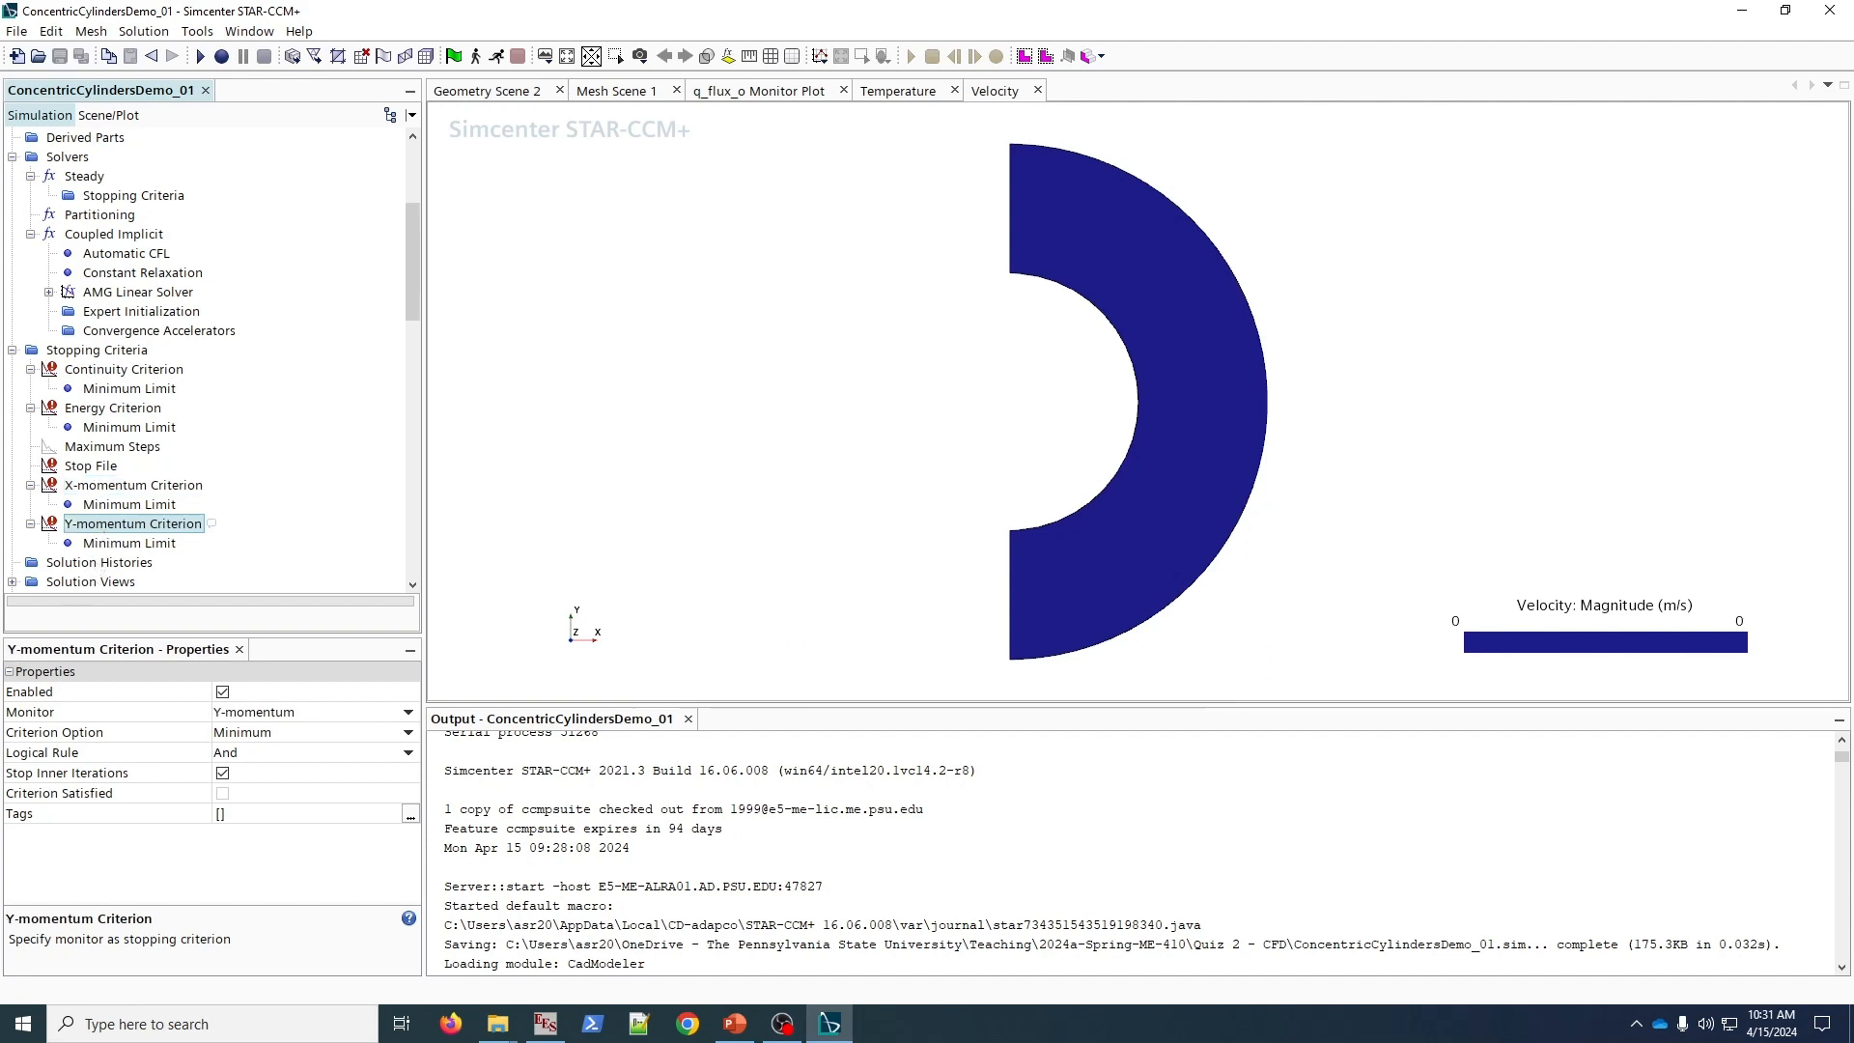
# - Bring the end of the solver output into view, display the Temperature scene and run the simulation
pyautogui.moveTo(1842, 757); pyautogui.dragTo(1844, 973)
pyautogui.click(1770, 1035)
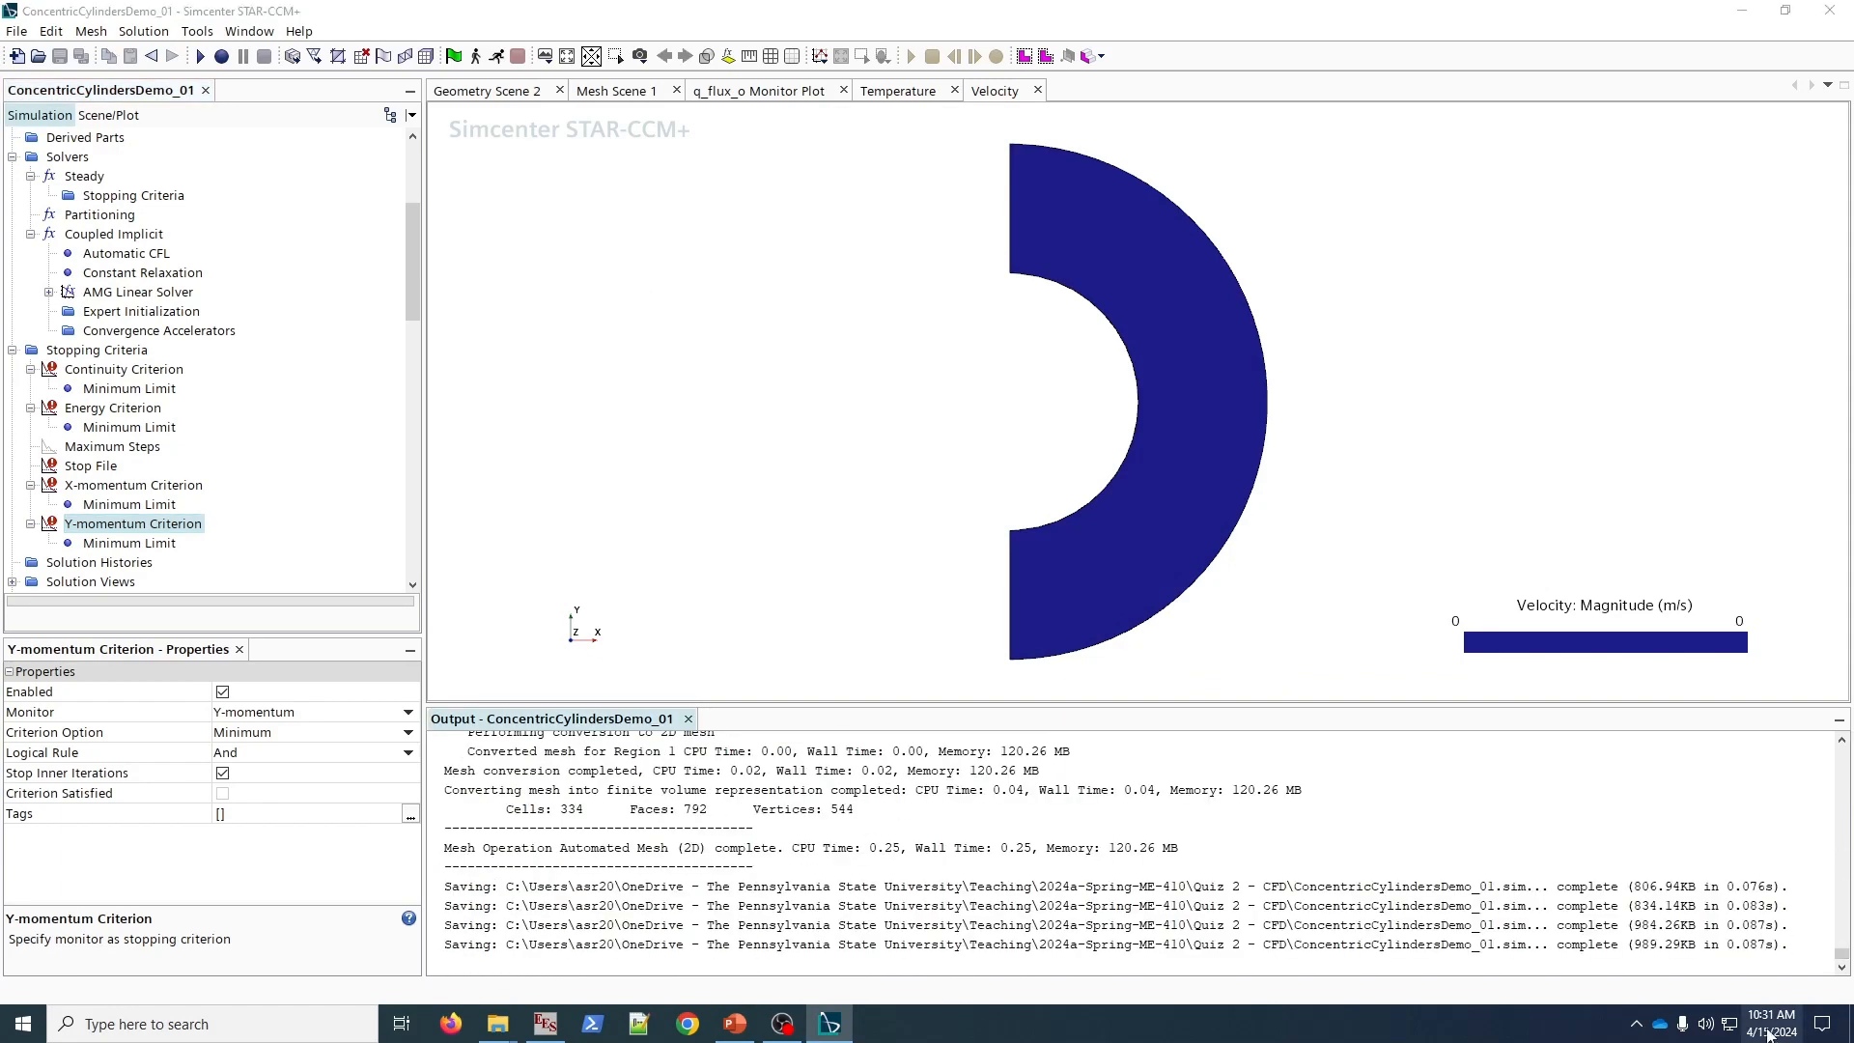
pyautogui.rightClick(1770, 1036)
pyautogui.click(1355, 912)
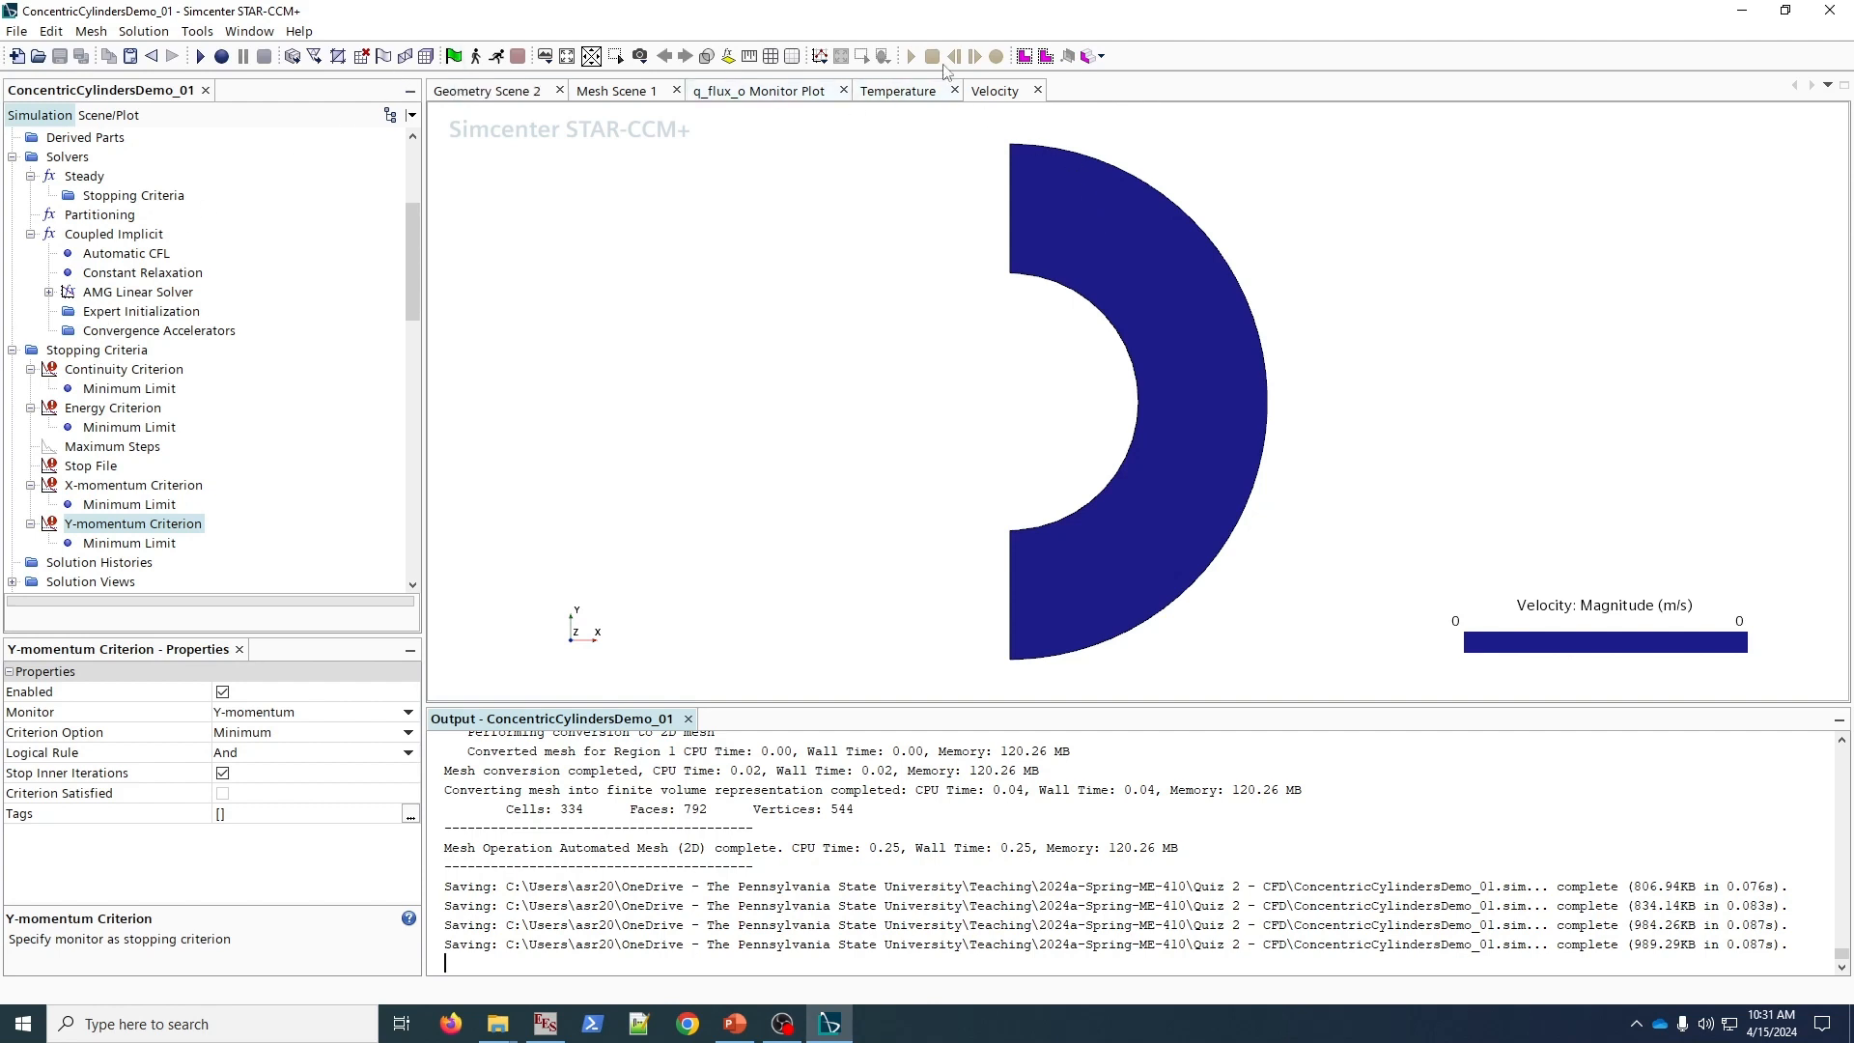
pyautogui.click(891, 91)
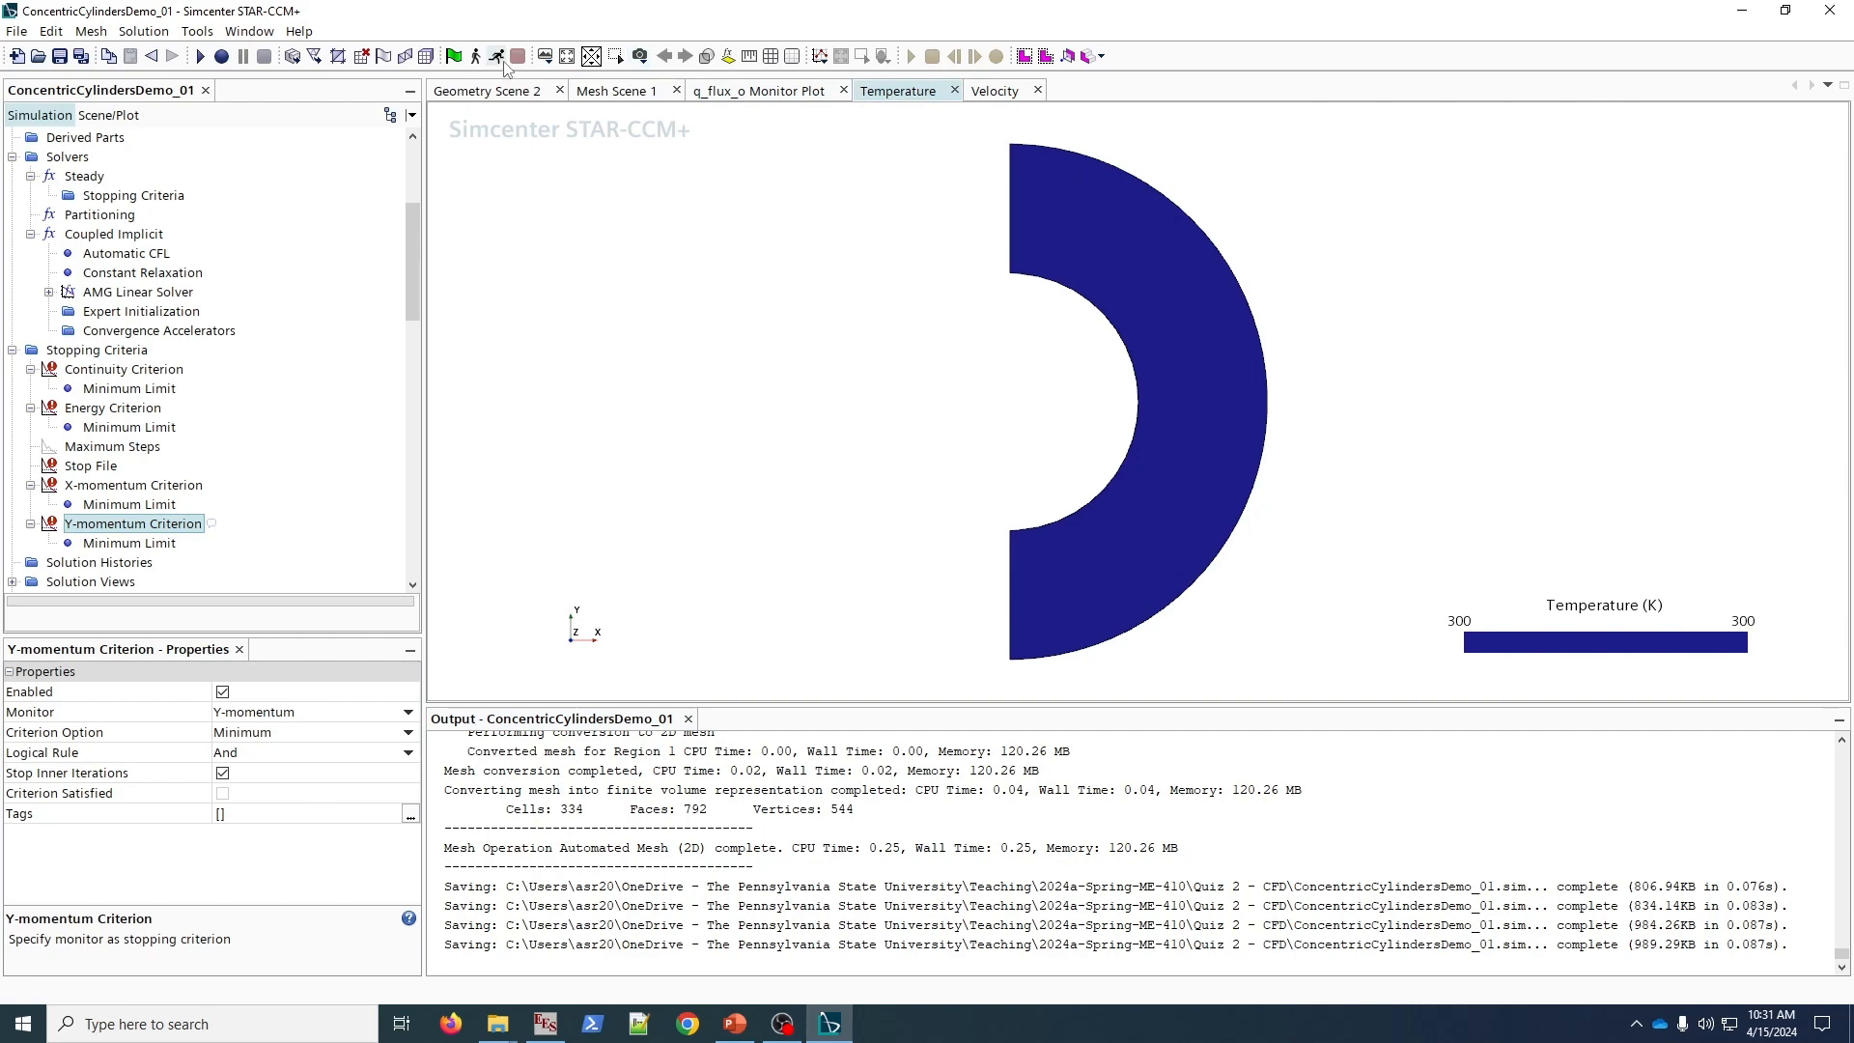
pyautogui.click(500, 60)
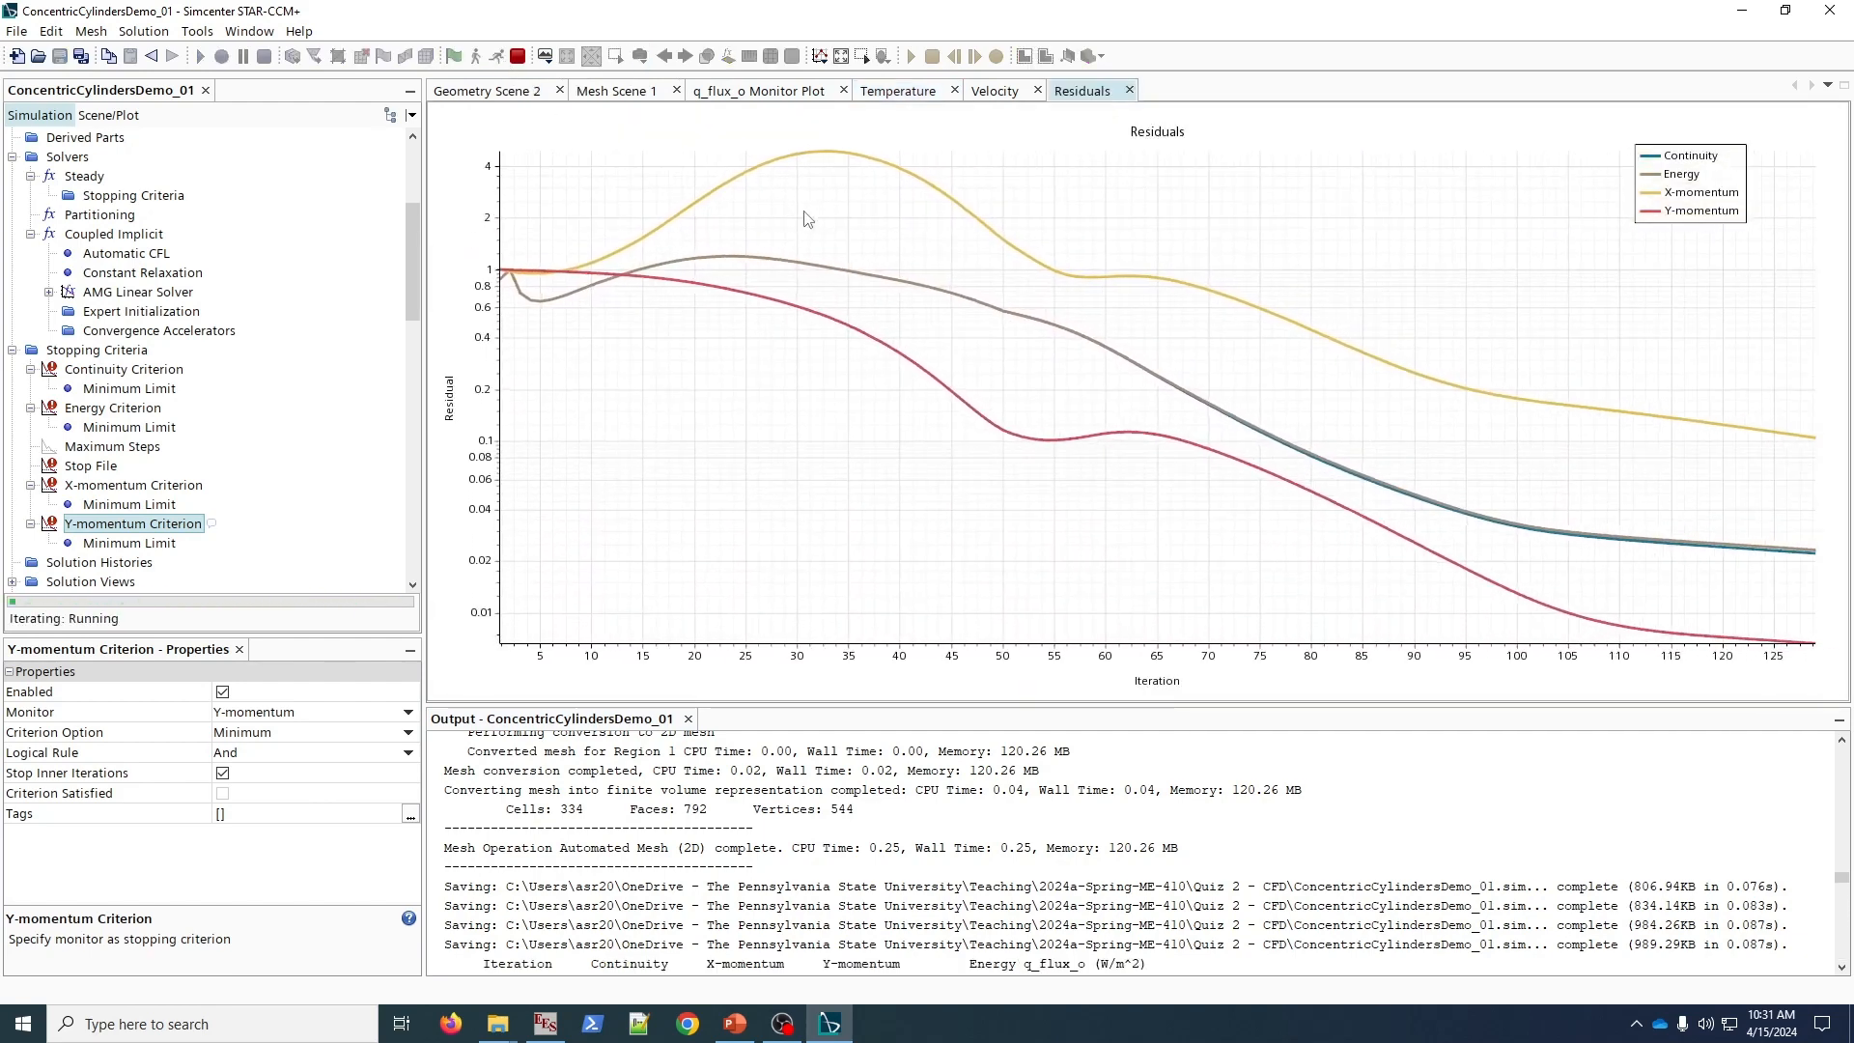
# - Monitor the running solution in the Velocity and Temperature scenes, the iteration output, the Residuals plot and the q_flux_o Monitor Plot
pyautogui.click(995, 91)
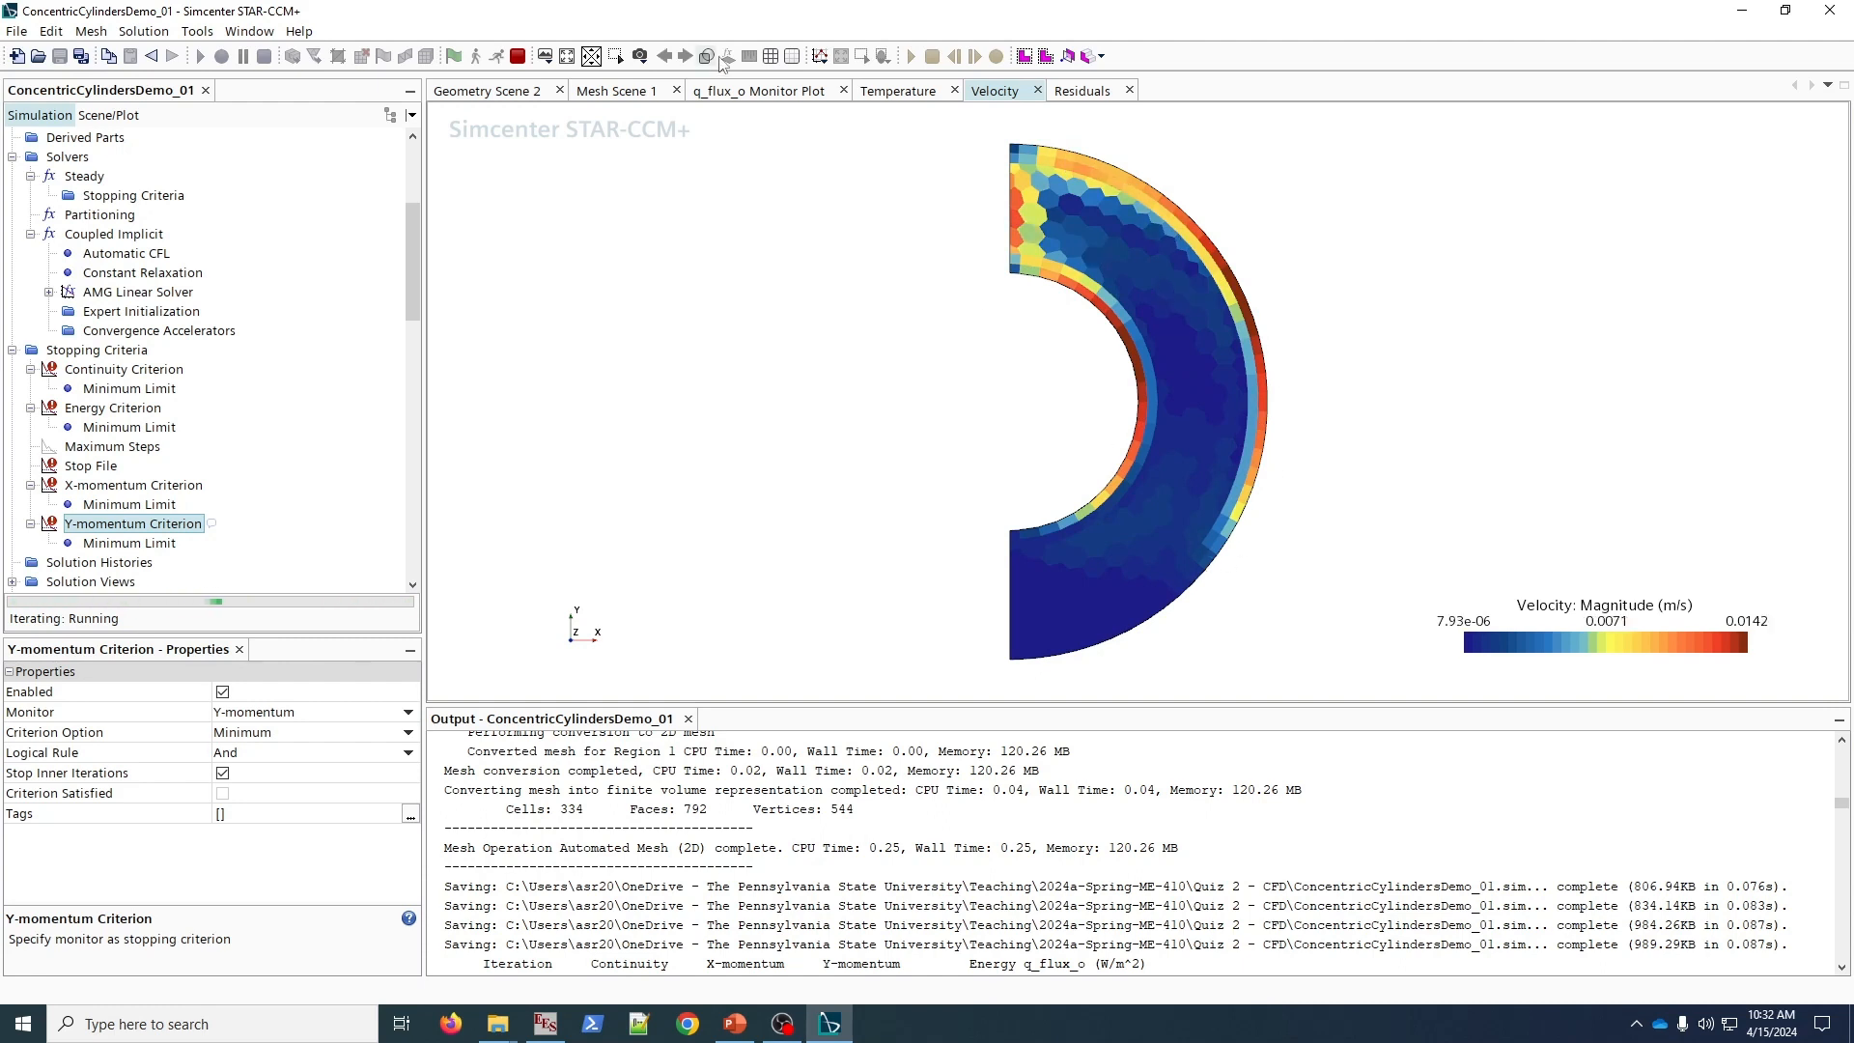
pyautogui.click(898, 91)
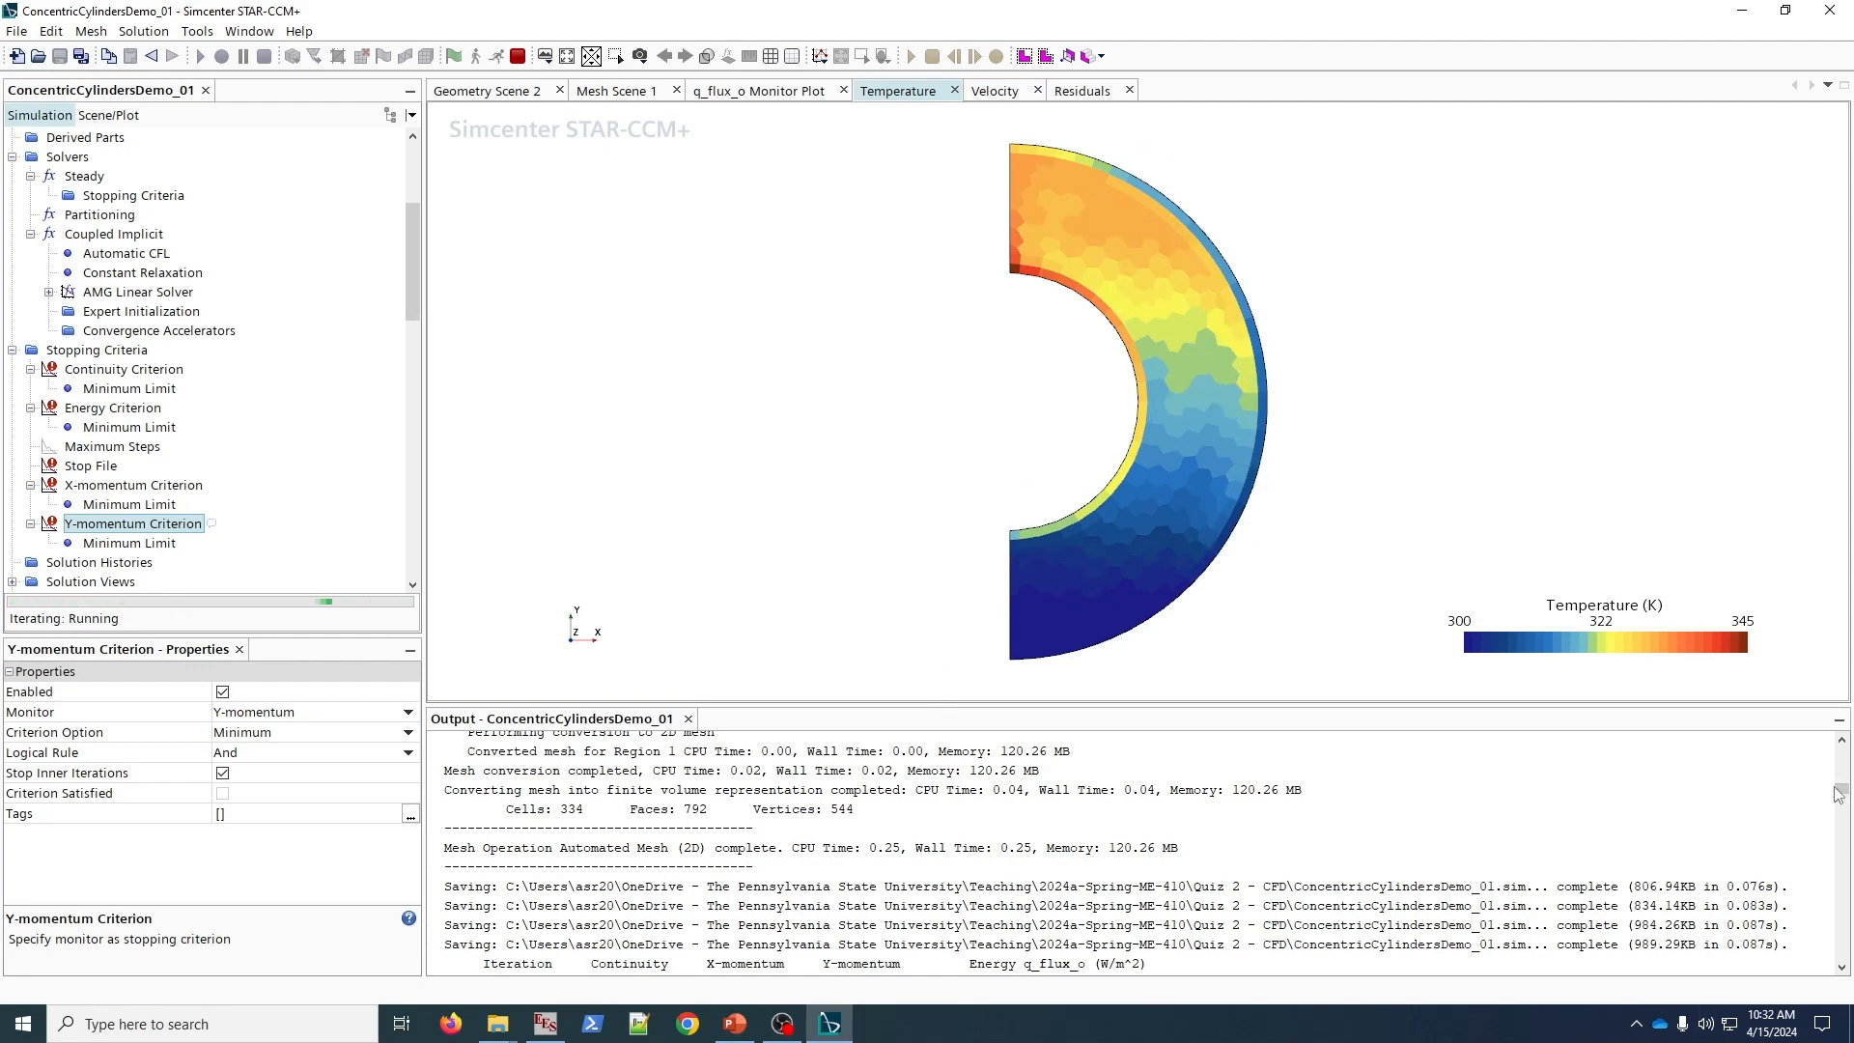
pyautogui.moveTo(1840, 789); pyautogui.dragTo(1825, 1018)
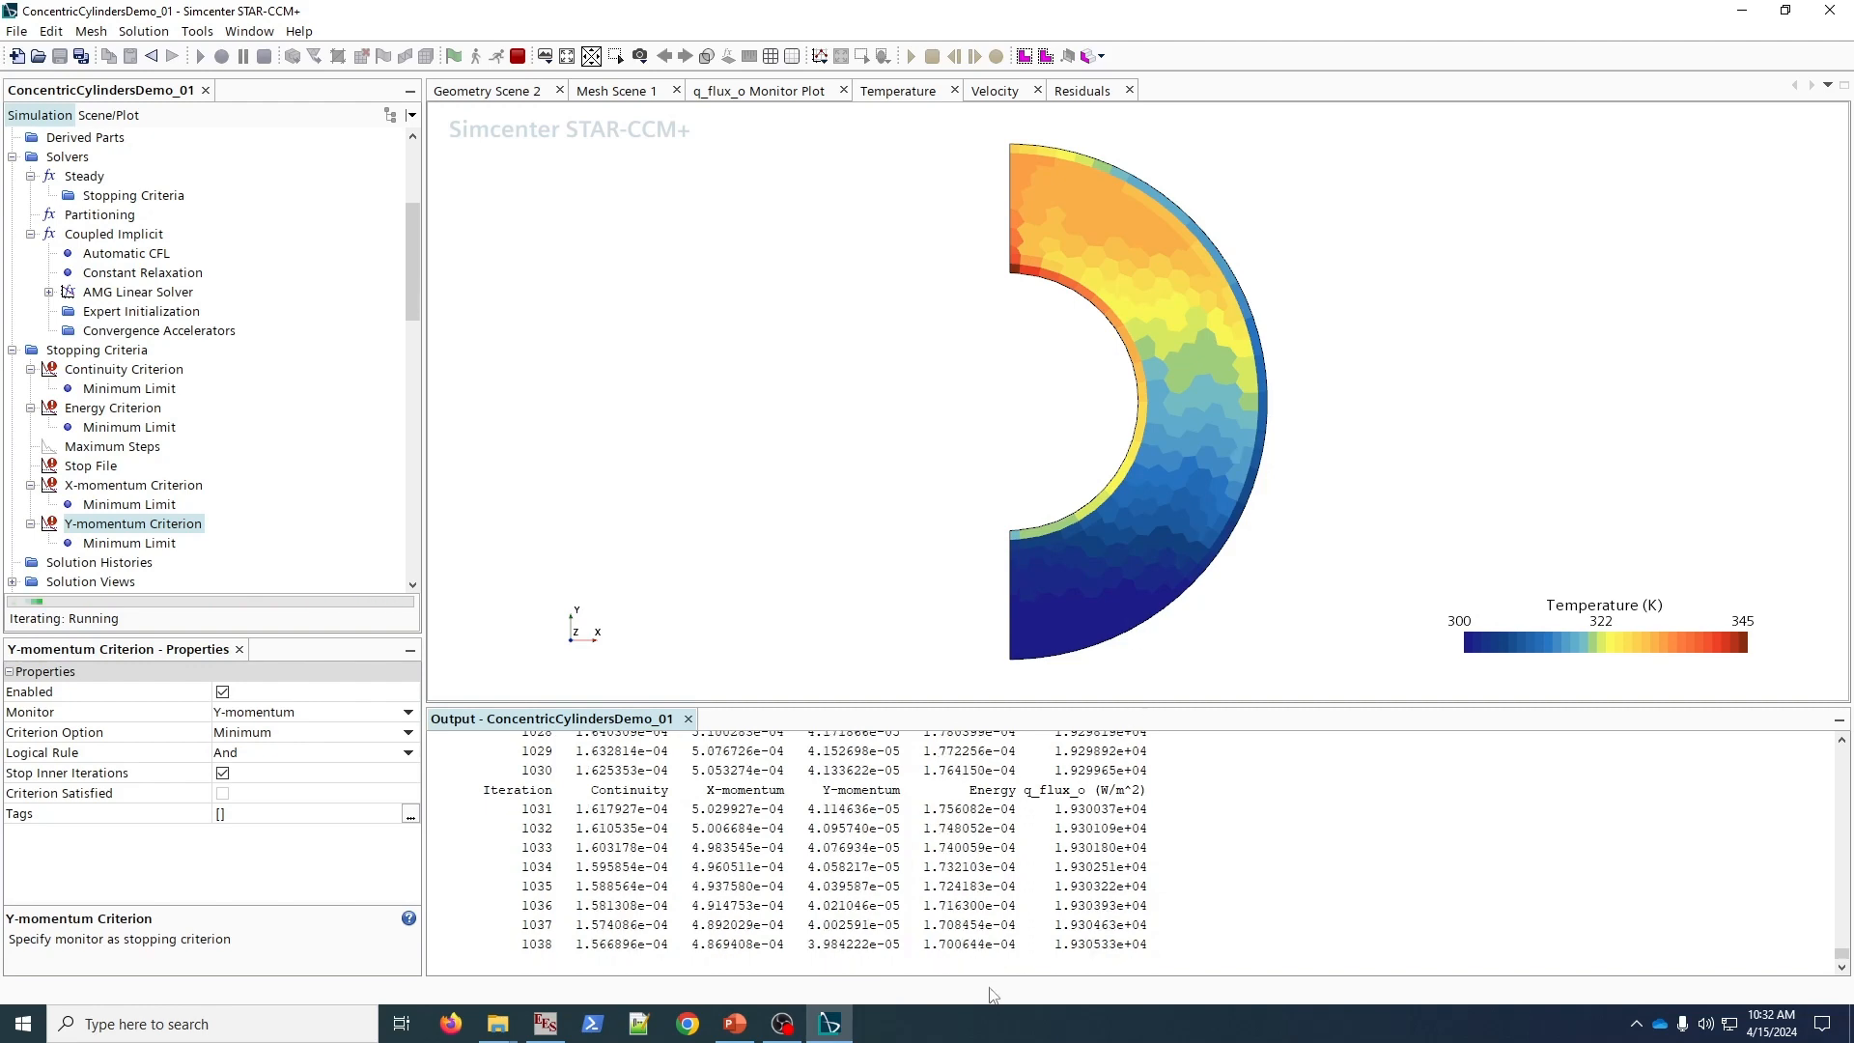
pyautogui.click(1072, 93)
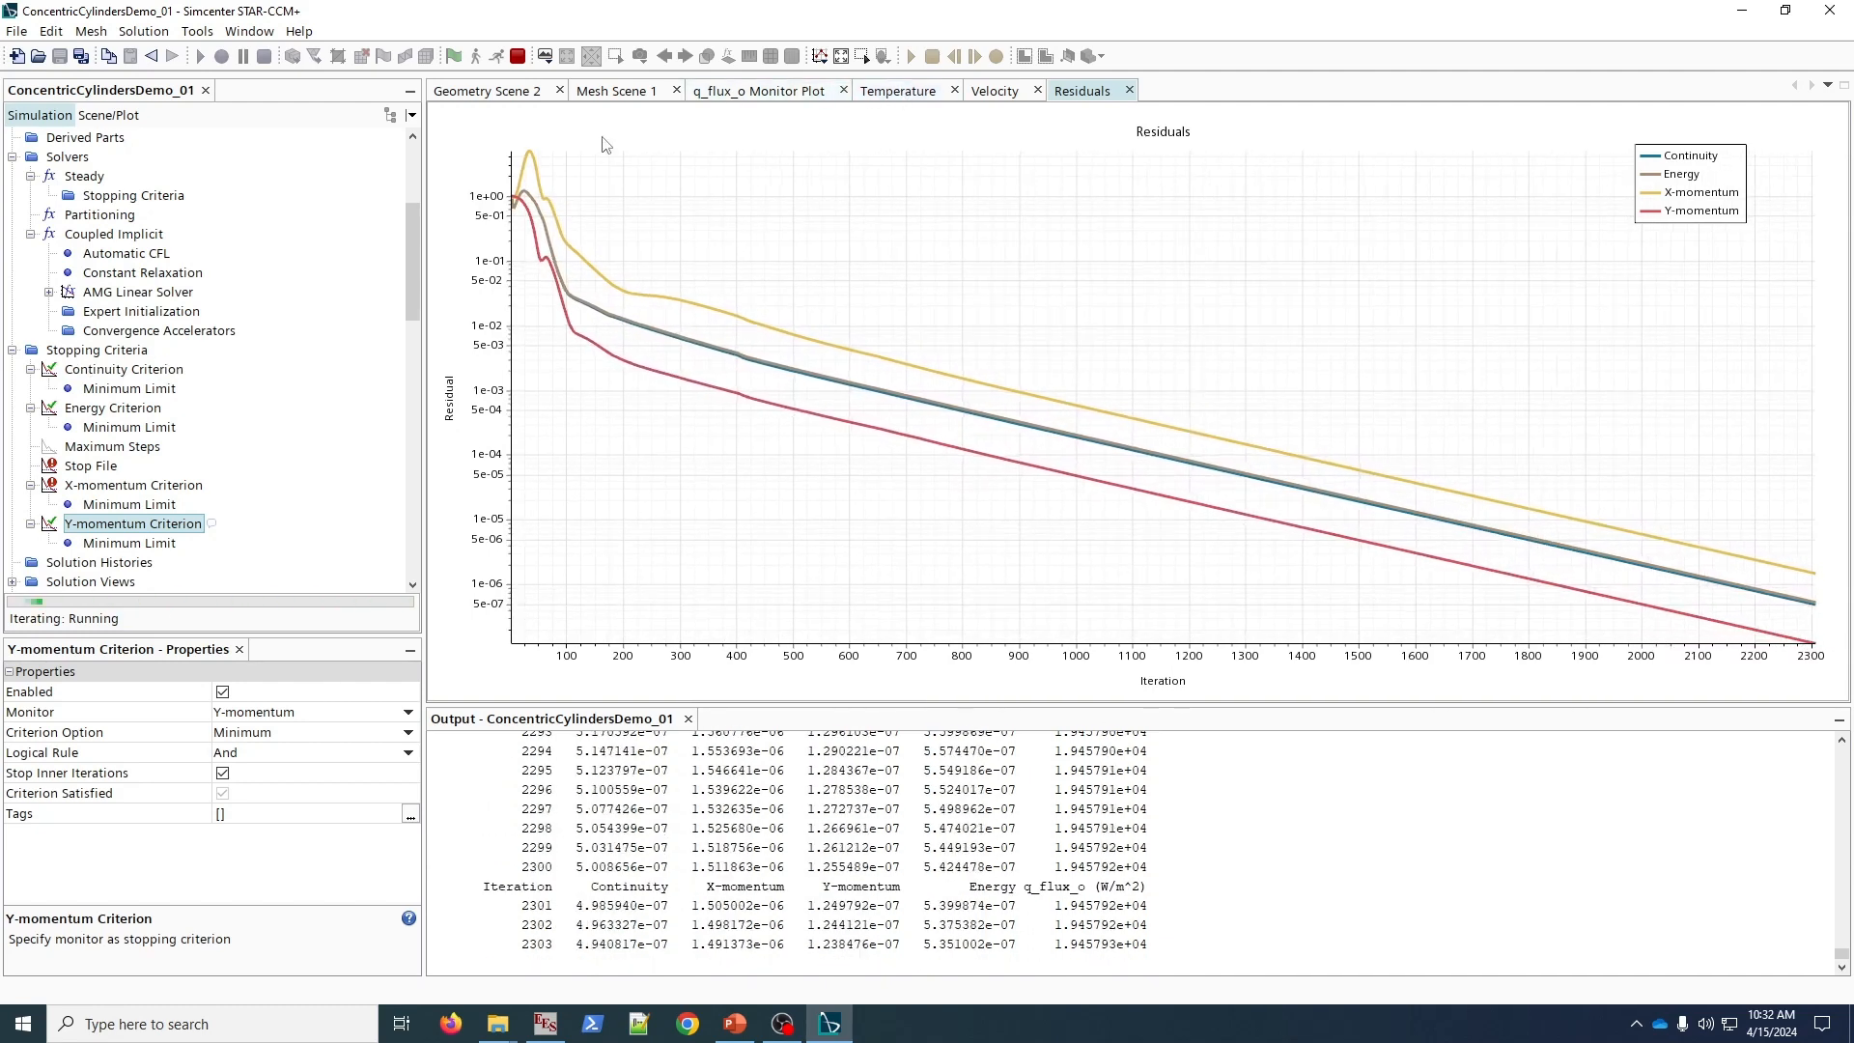
pyautogui.click(758, 91)
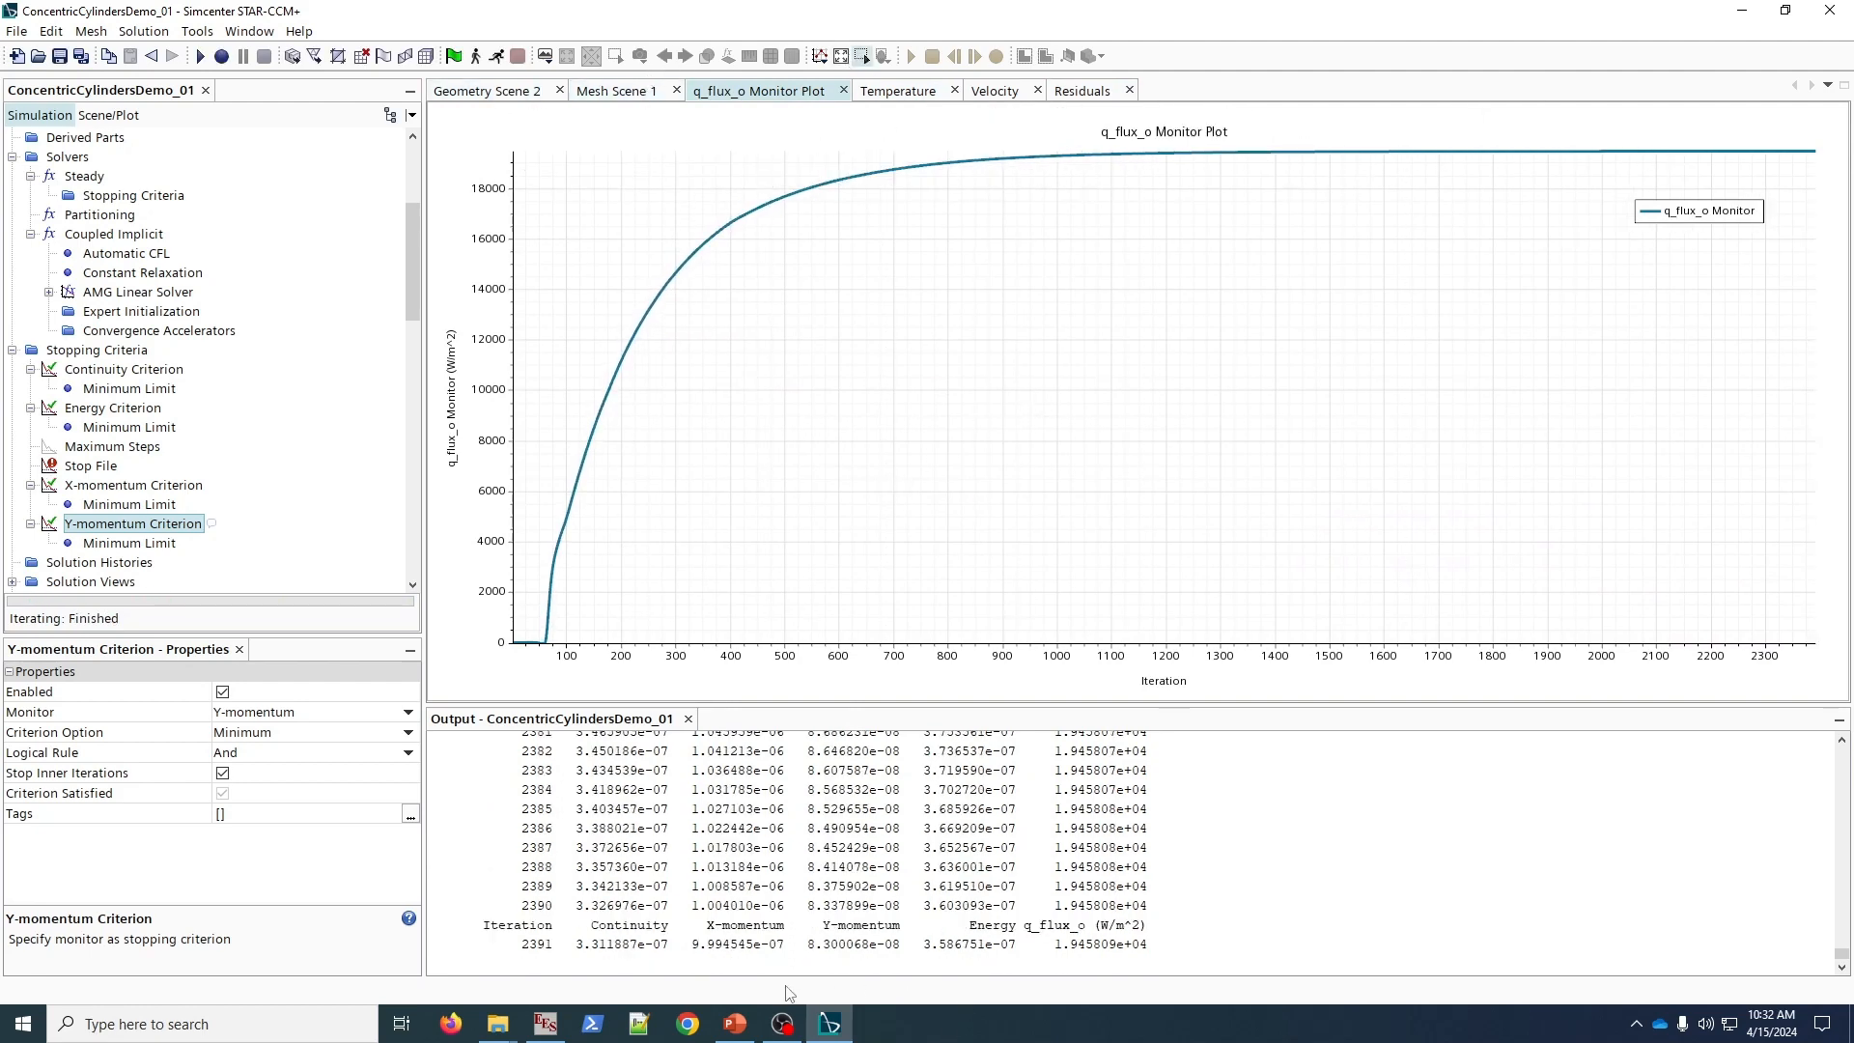
# - Examine the final q_flux_o convergence in the monitor plot and iteration output, and save the simulation
pyautogui.moveTo(1136, 190); pyautogui.dragTo(1839, 108)
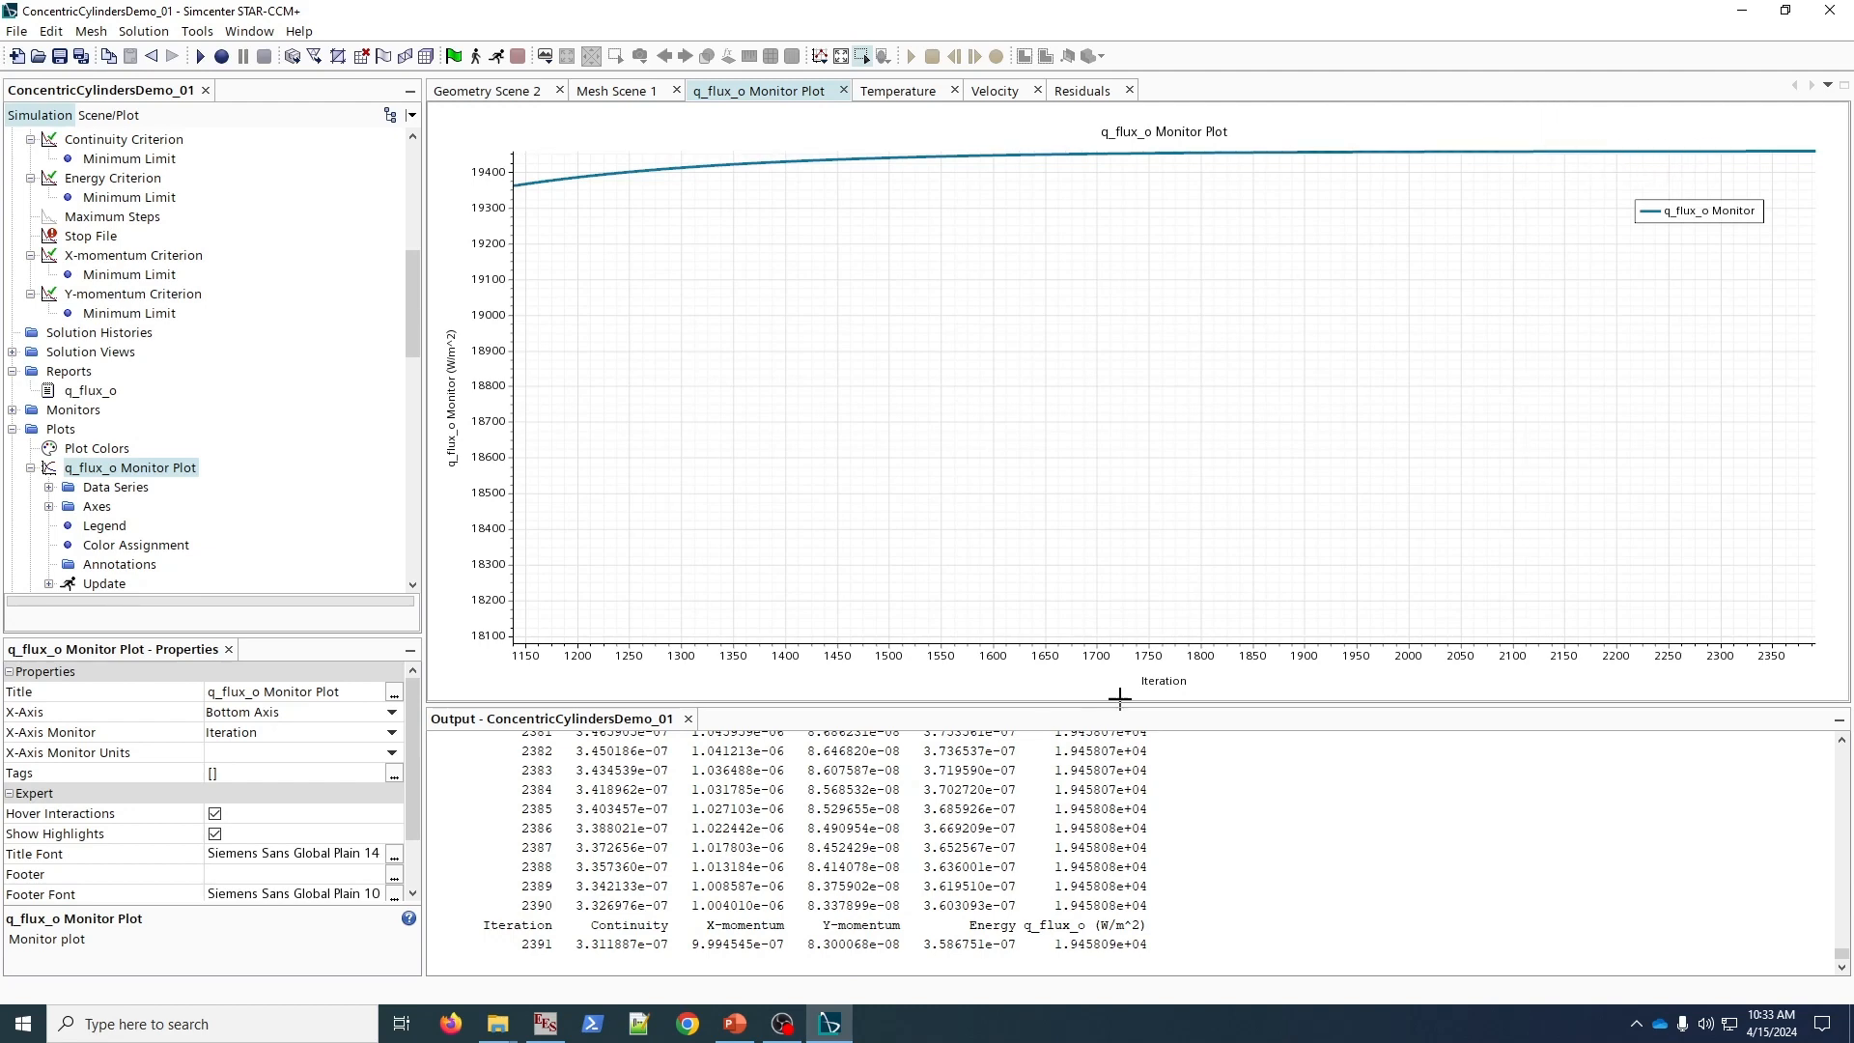
pyautogui.scroll(10, 1098, 917)
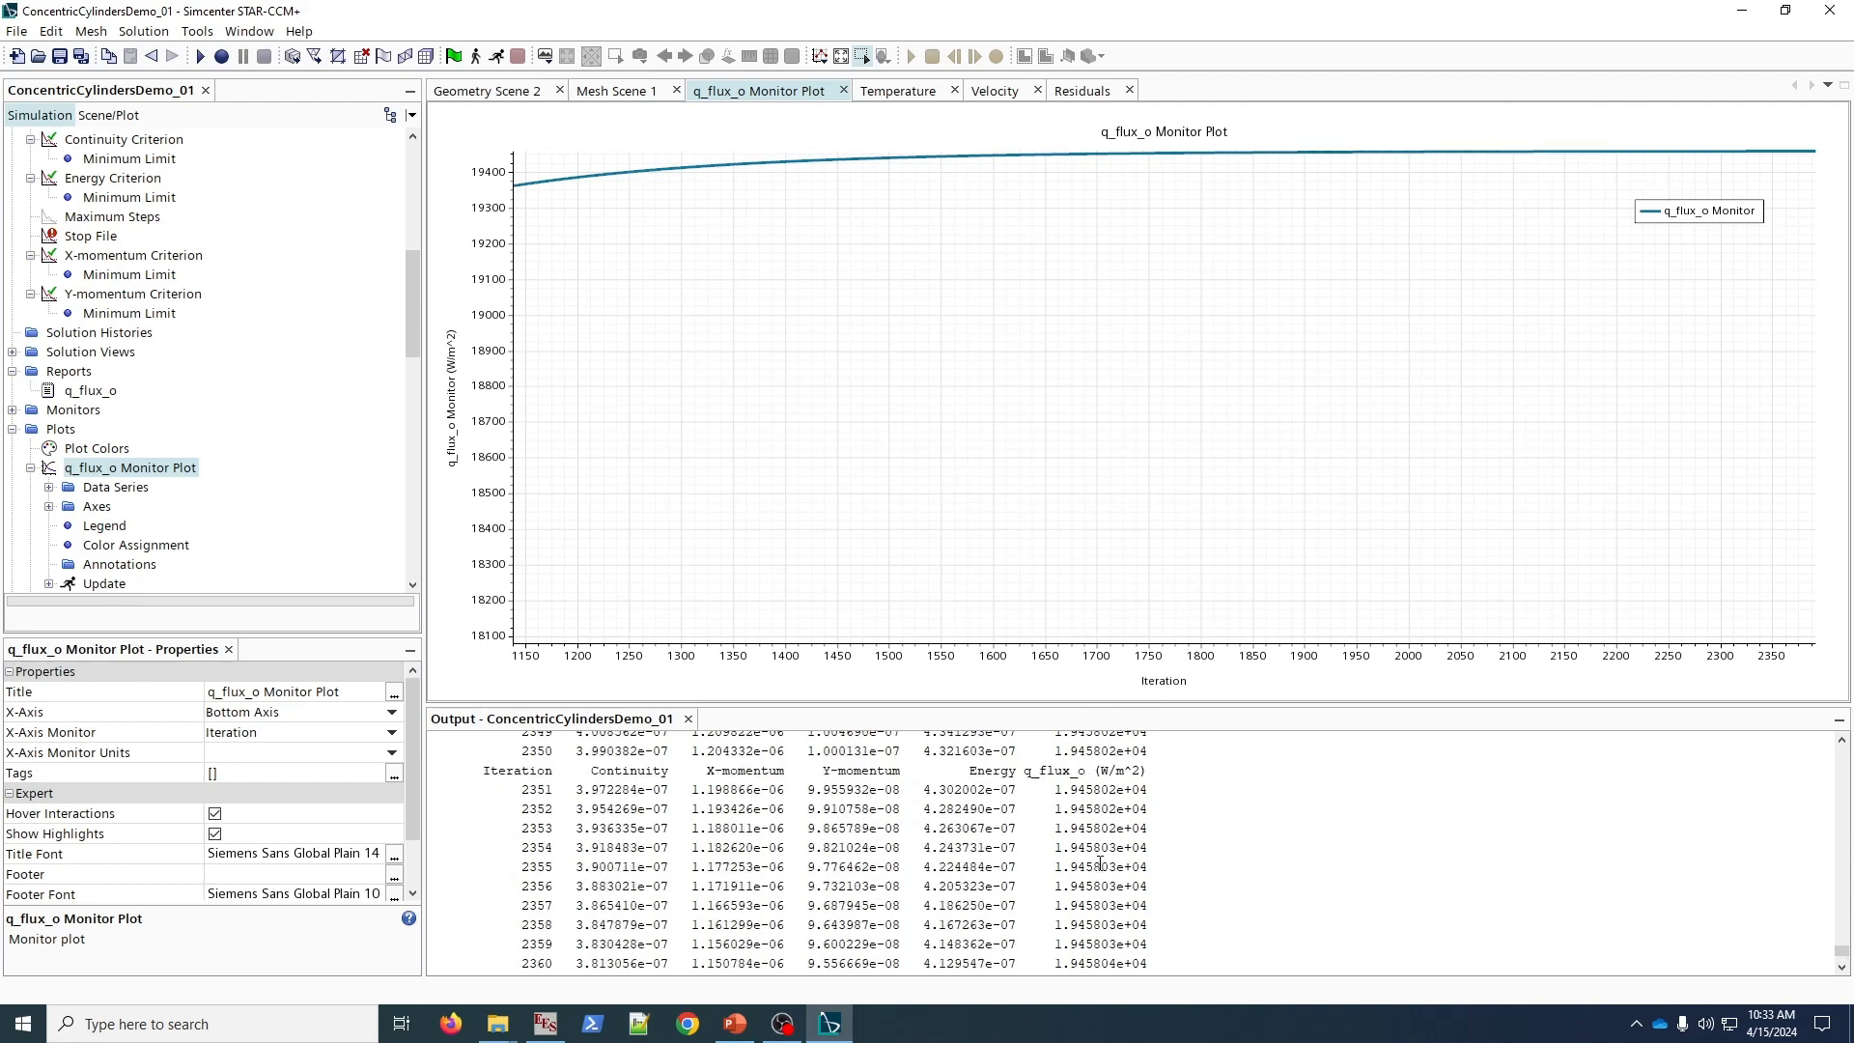
pyautogui.scroll(-10, 1129, 782)
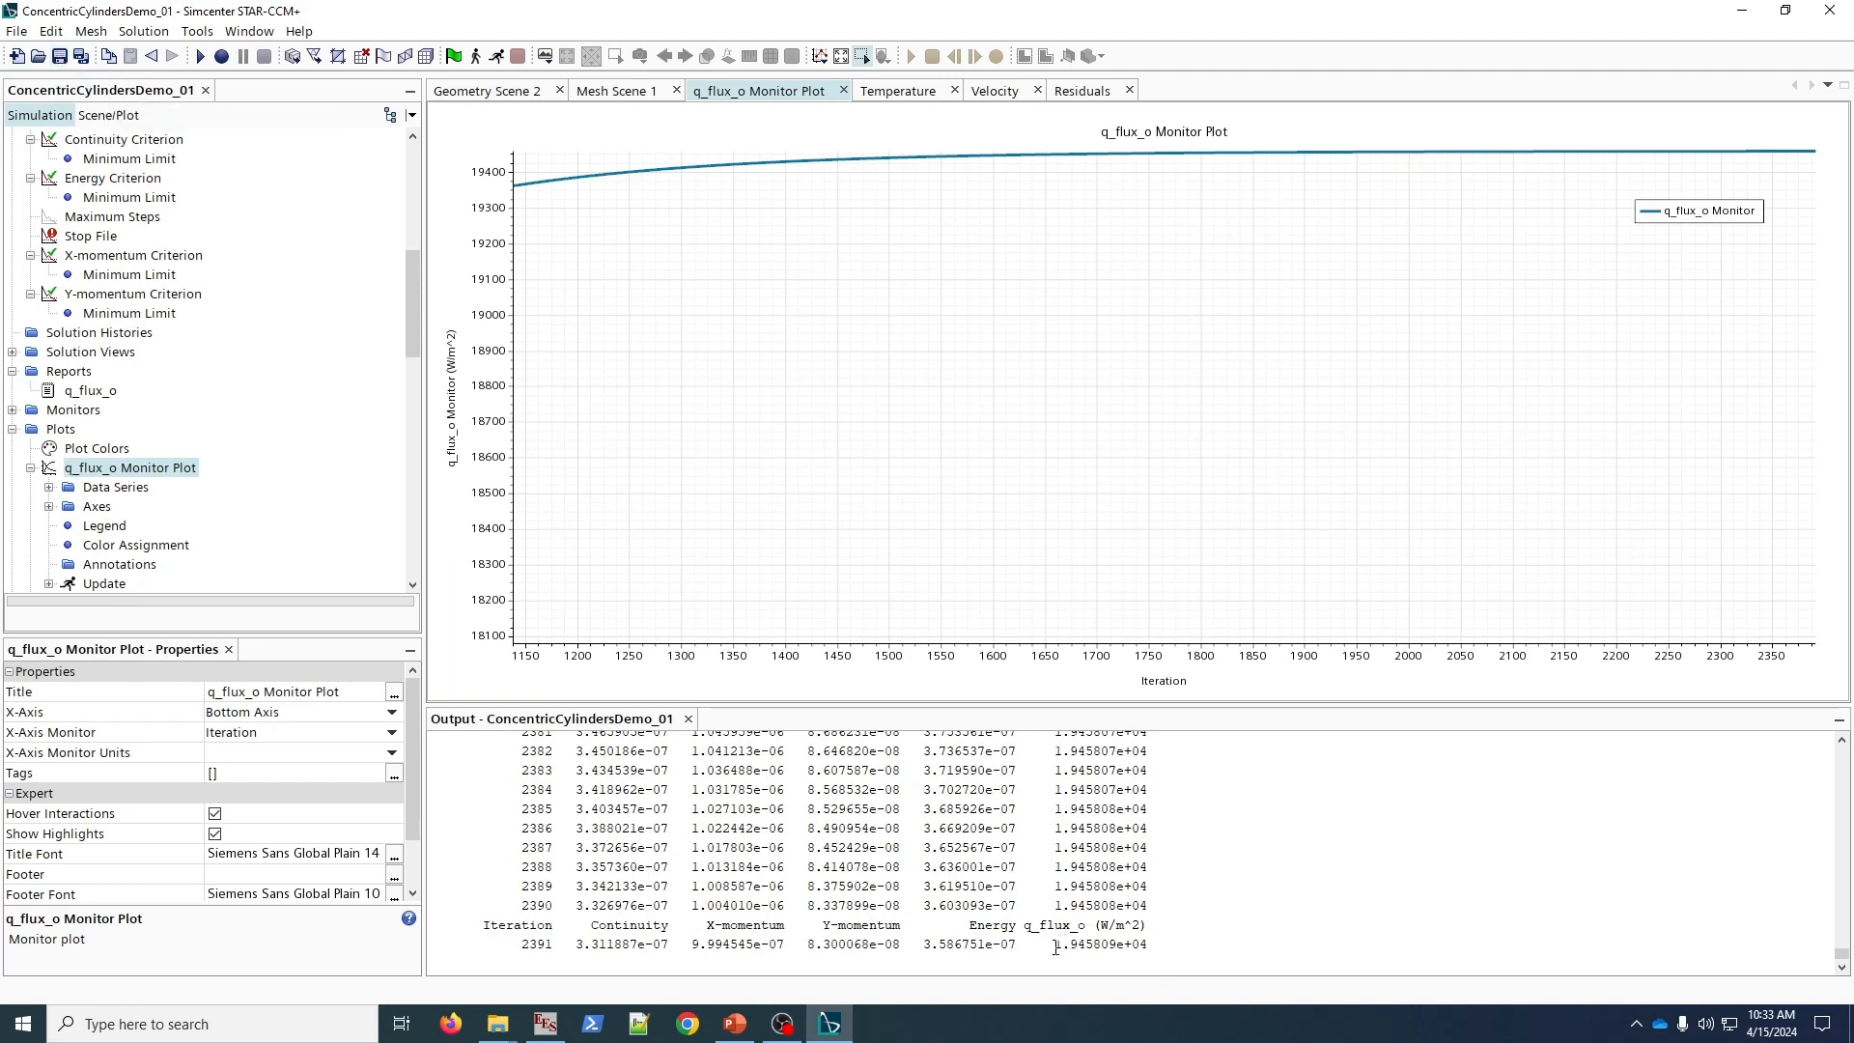
pyautogui.moveTo(1055, 947); pyautogui.dragTo(1260, 957)
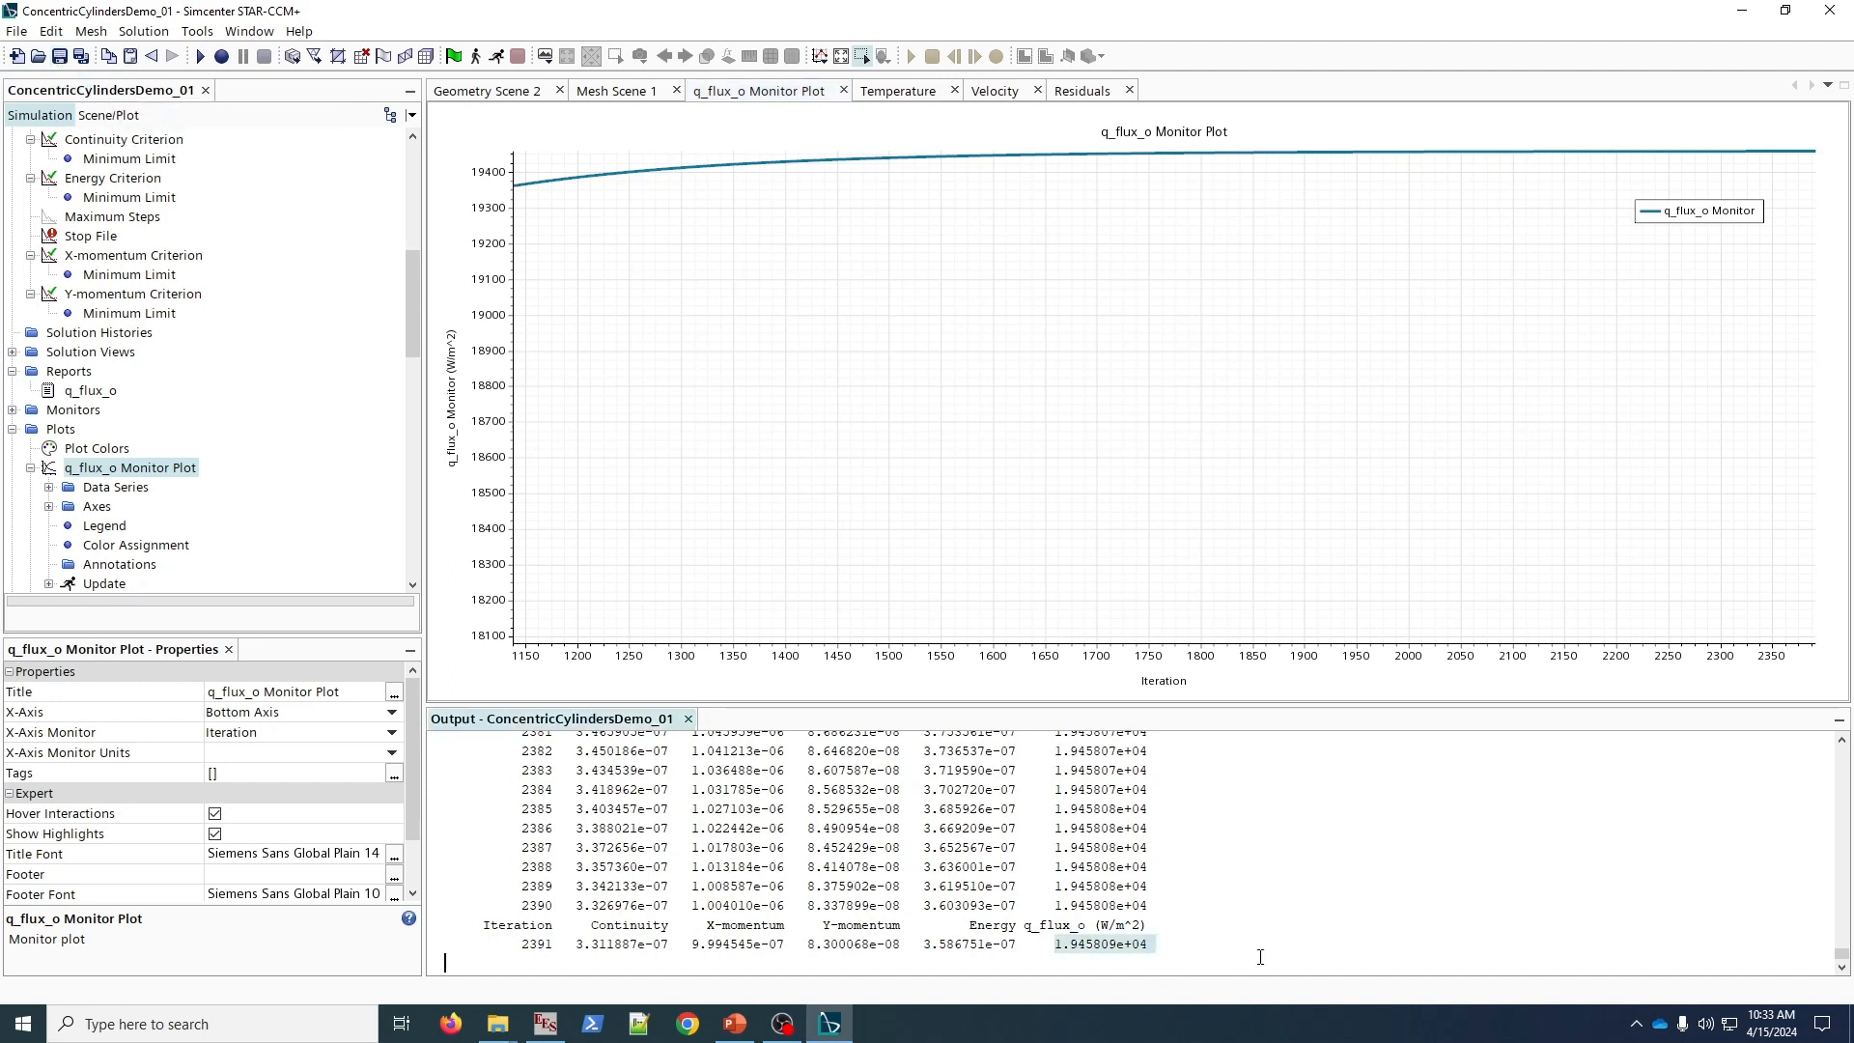
pyautogui.click(60, 56)
# - Halve the Automated Mesh (2D) Base Size by setting it to (1/2)*0.15*(${R_o}-${R_i})
pyautogui.moveTo(416, 259); pyautogui.dragTo(425, 158)
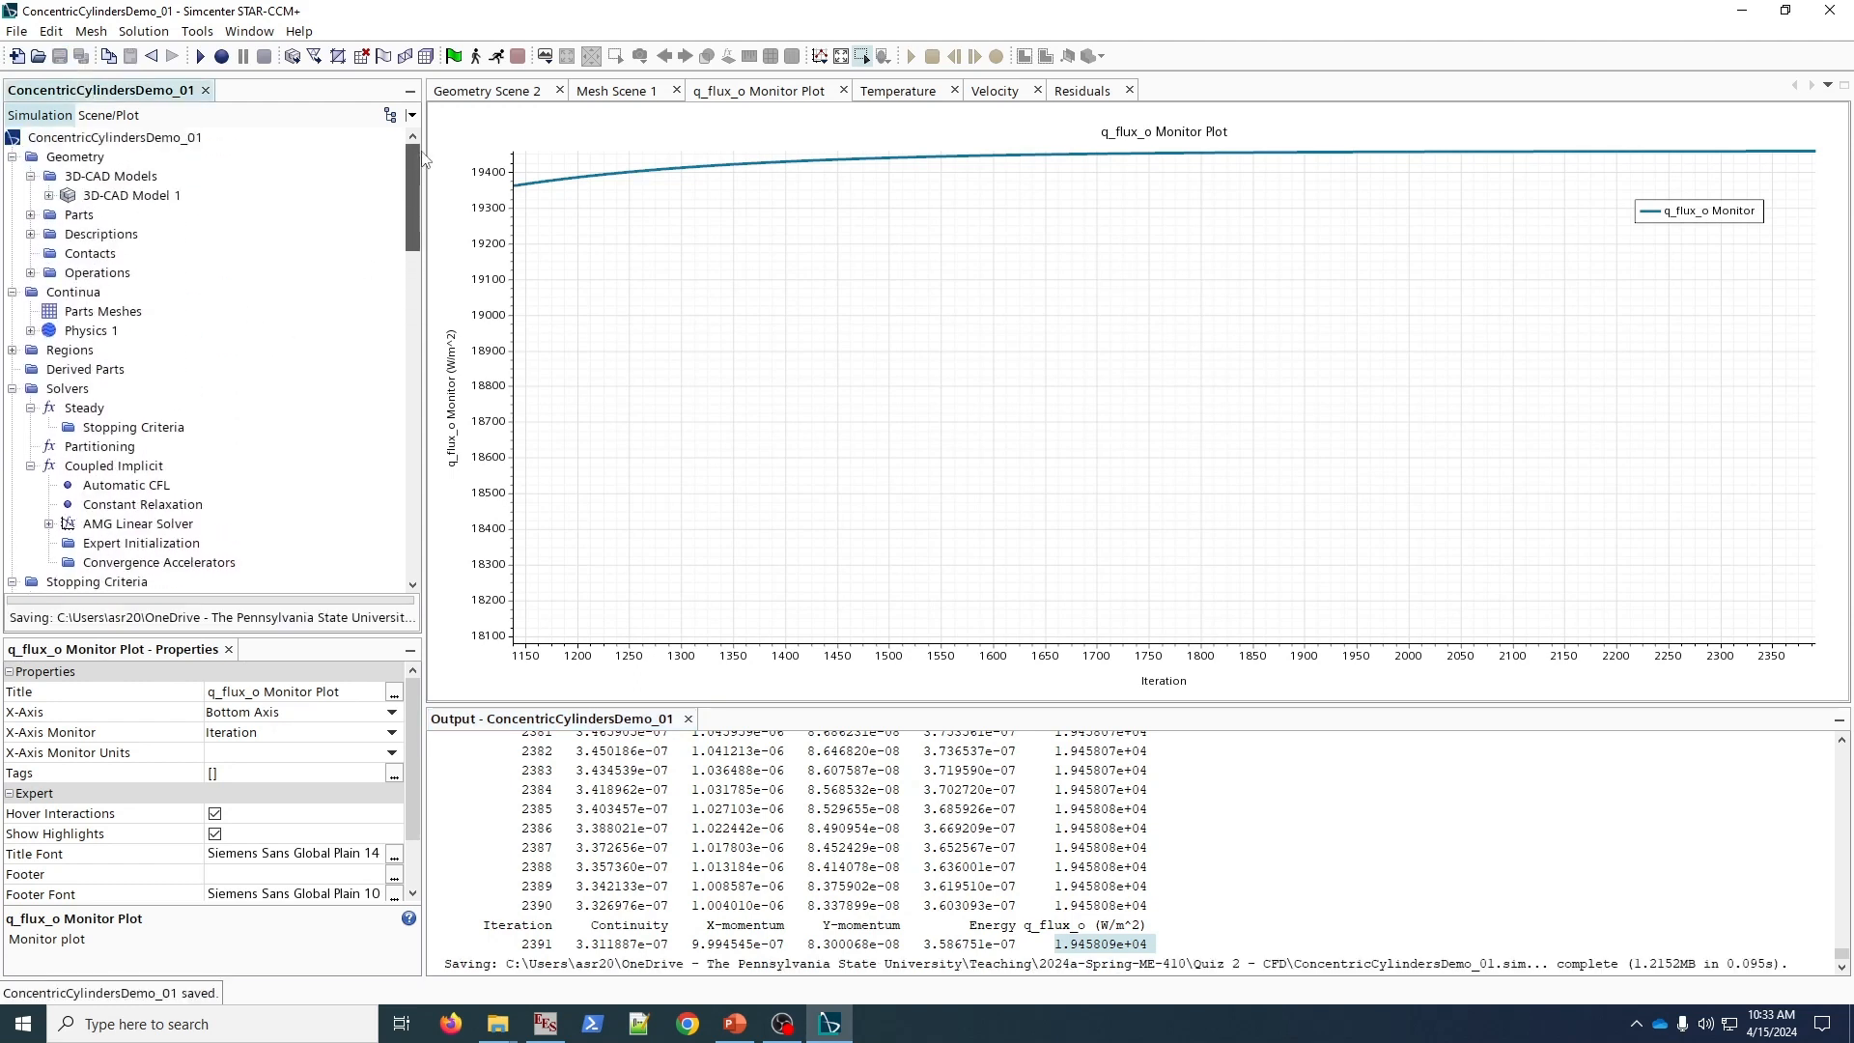
pyautogui.click(31, 274)
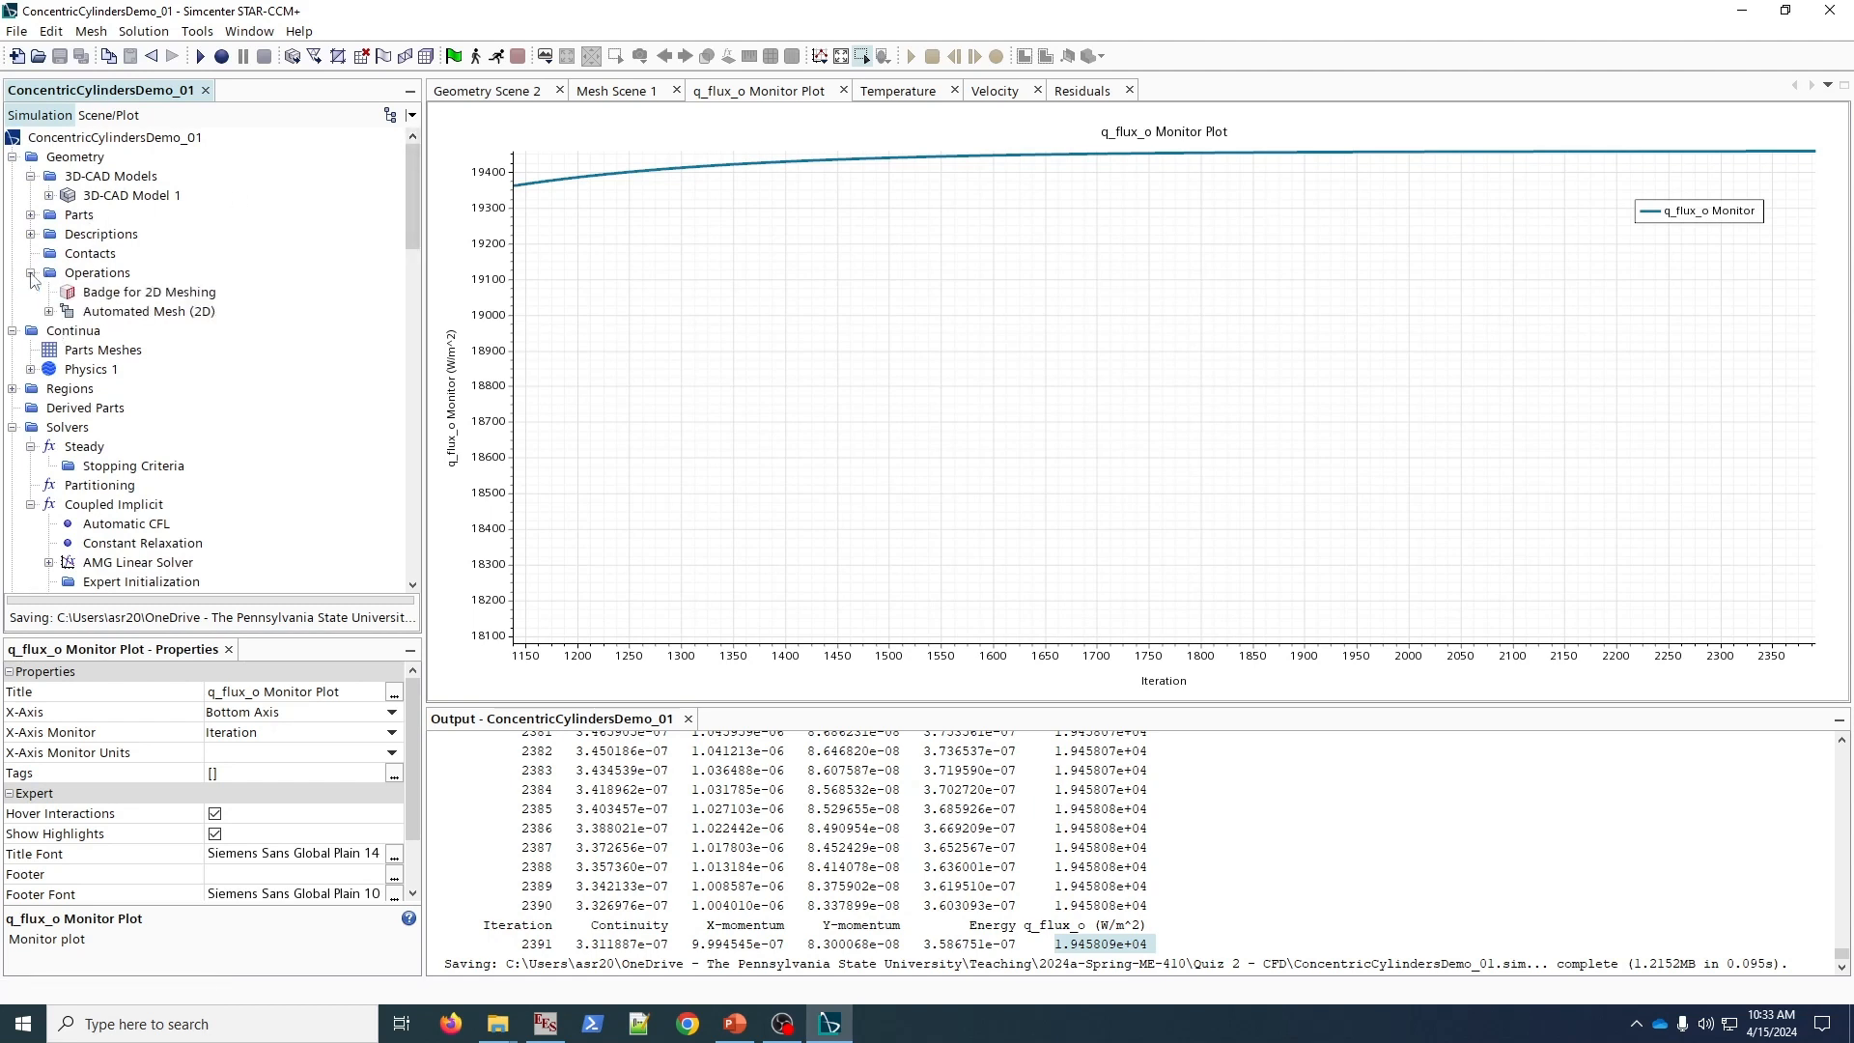
pyautogui.click(85, 313)
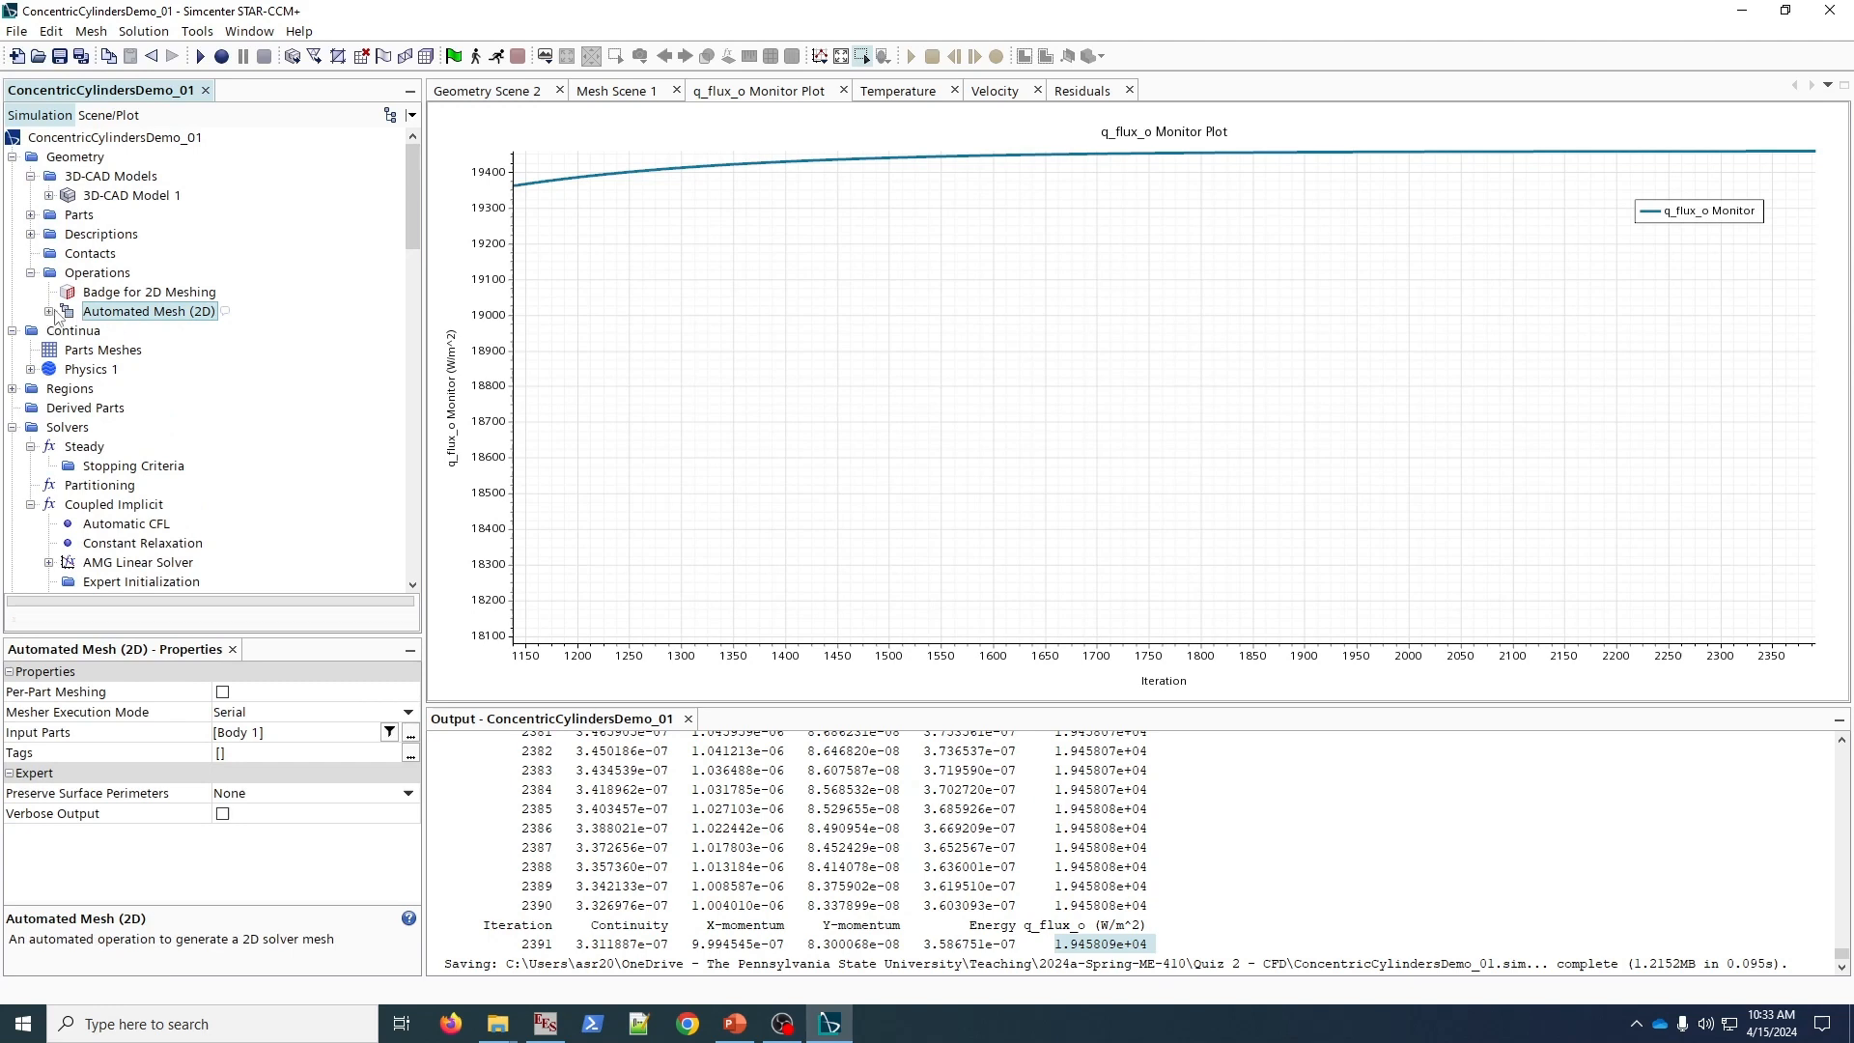
pyautogui.click(49, 312)
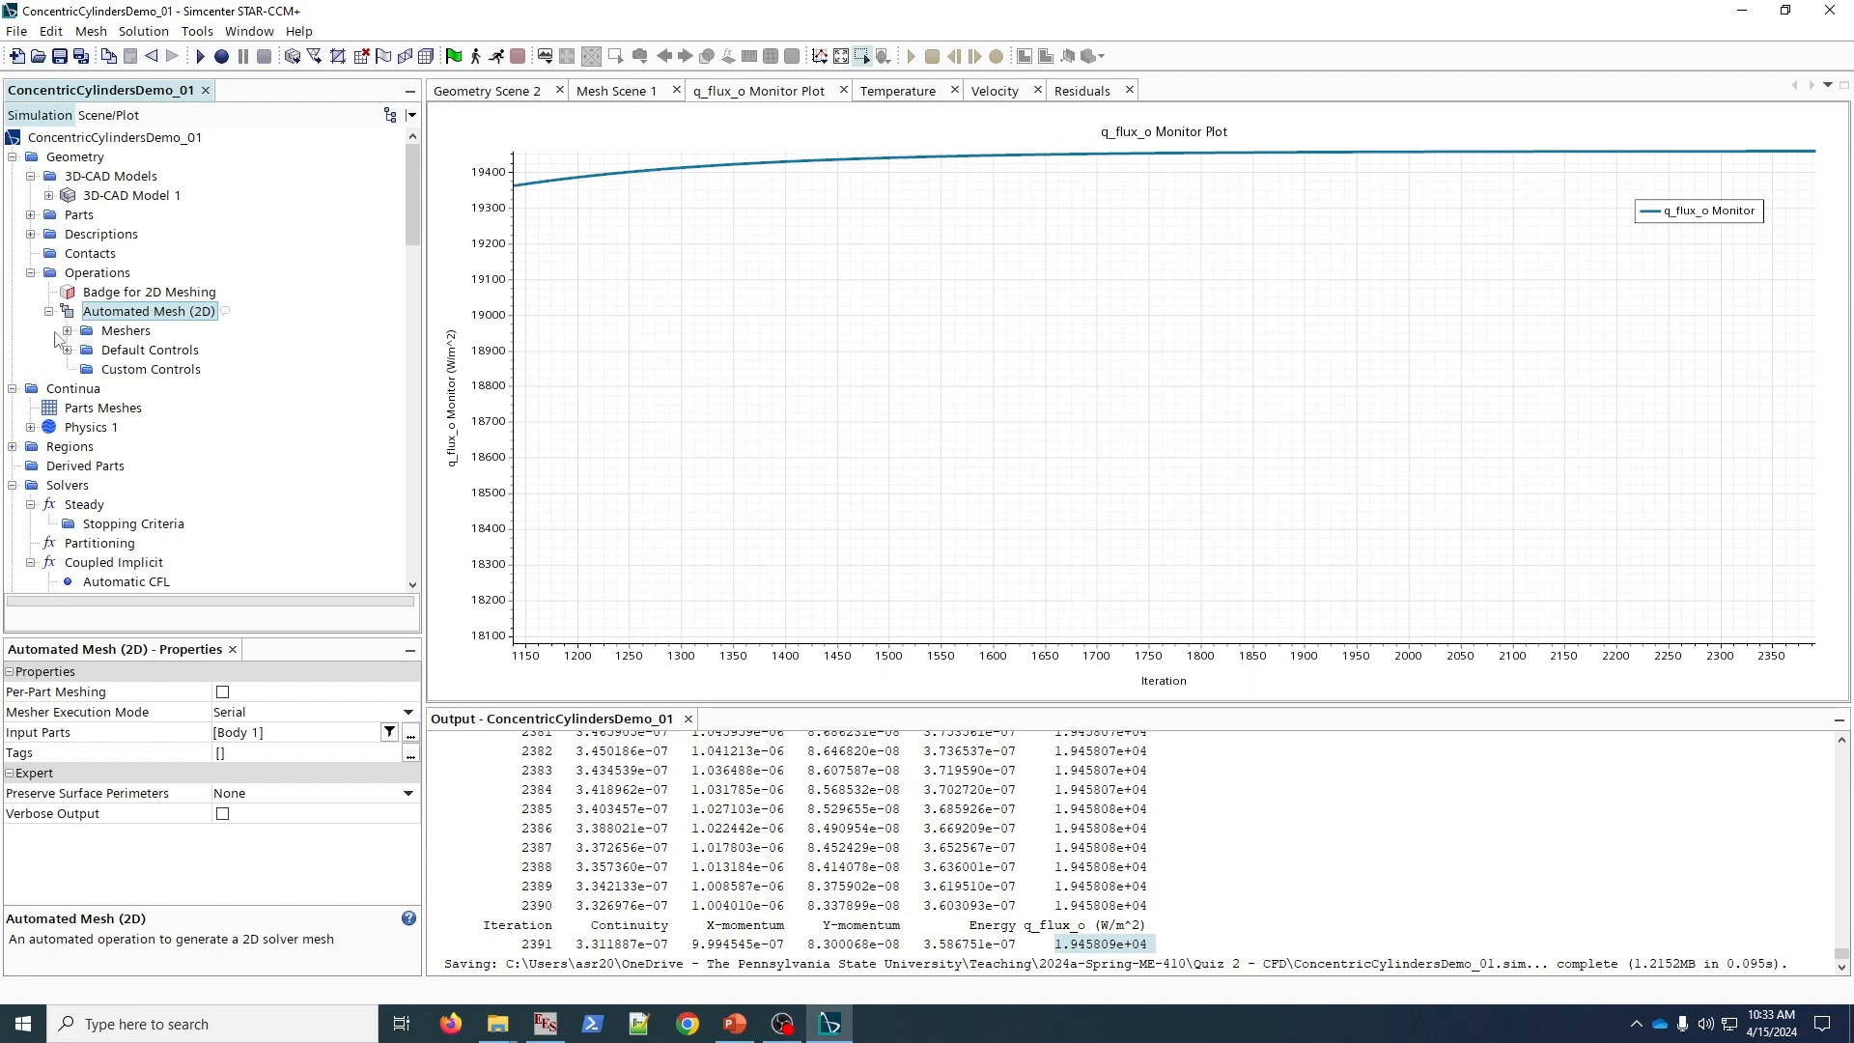
pyautogui.click(66, 351)
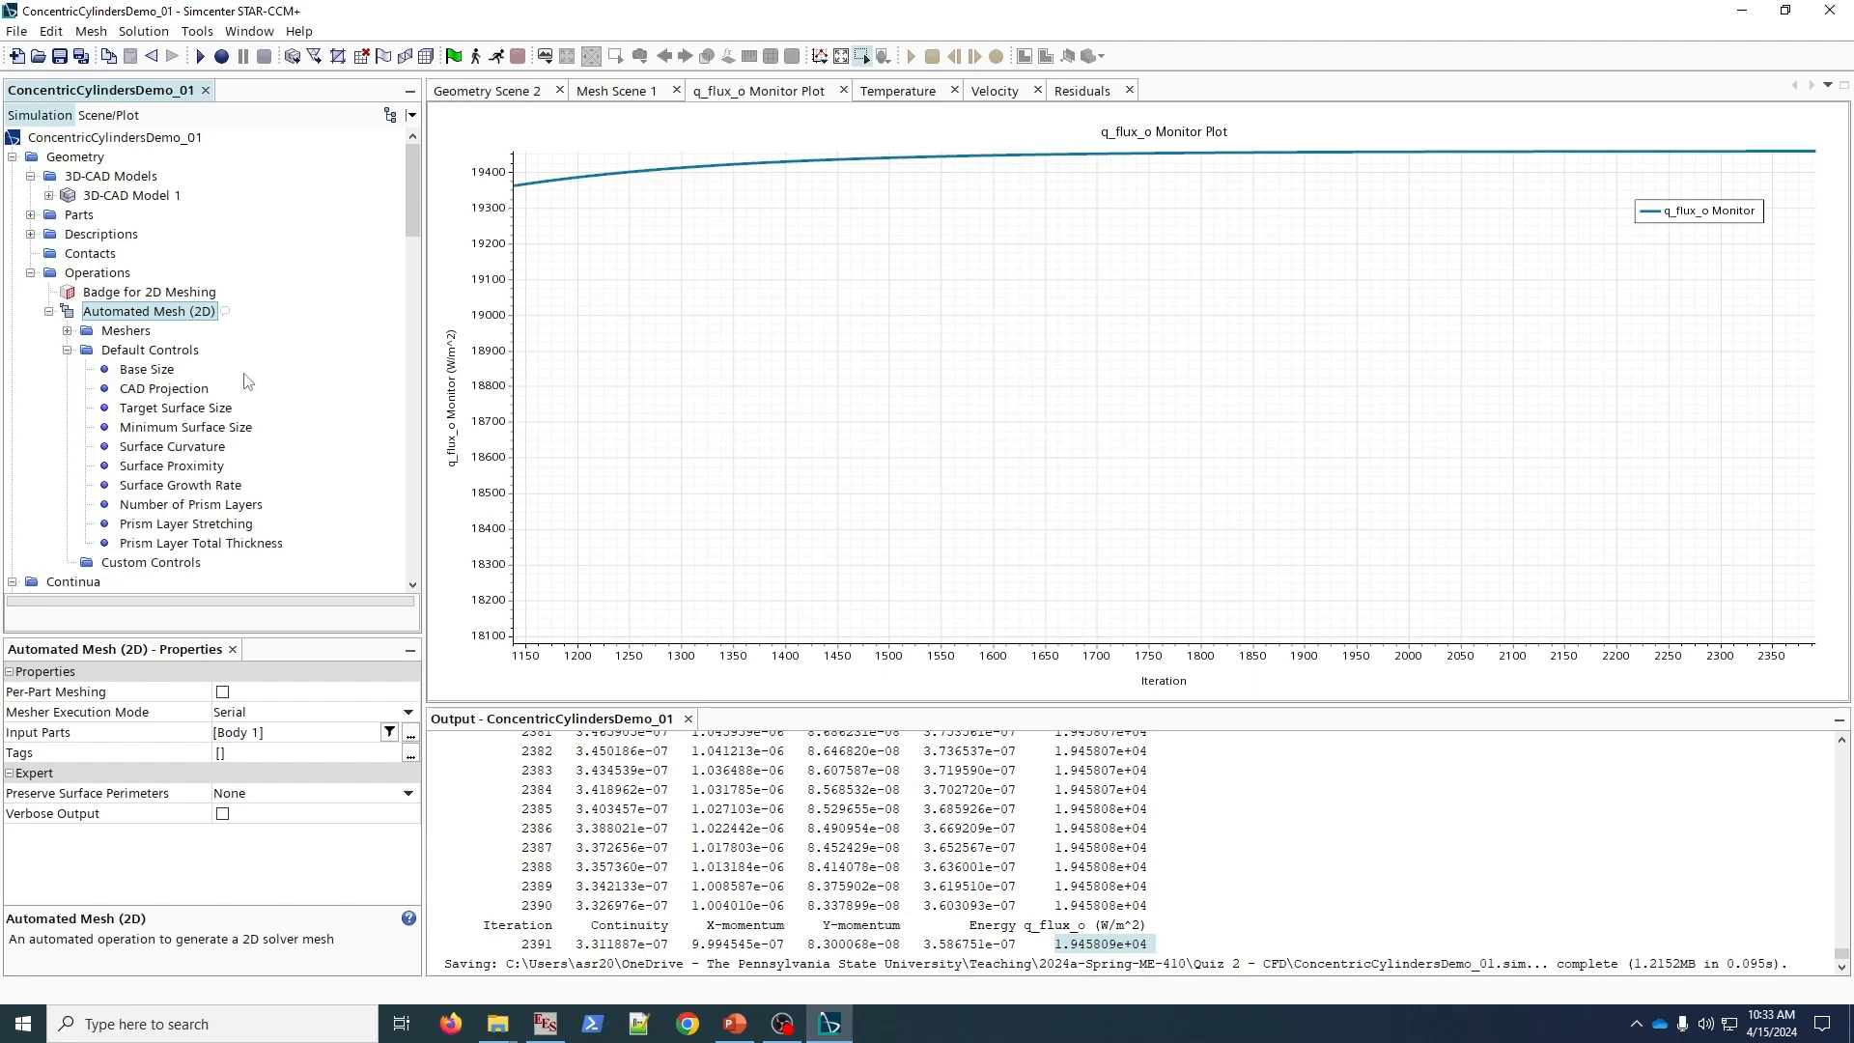
pyautogui.click(153, 370)
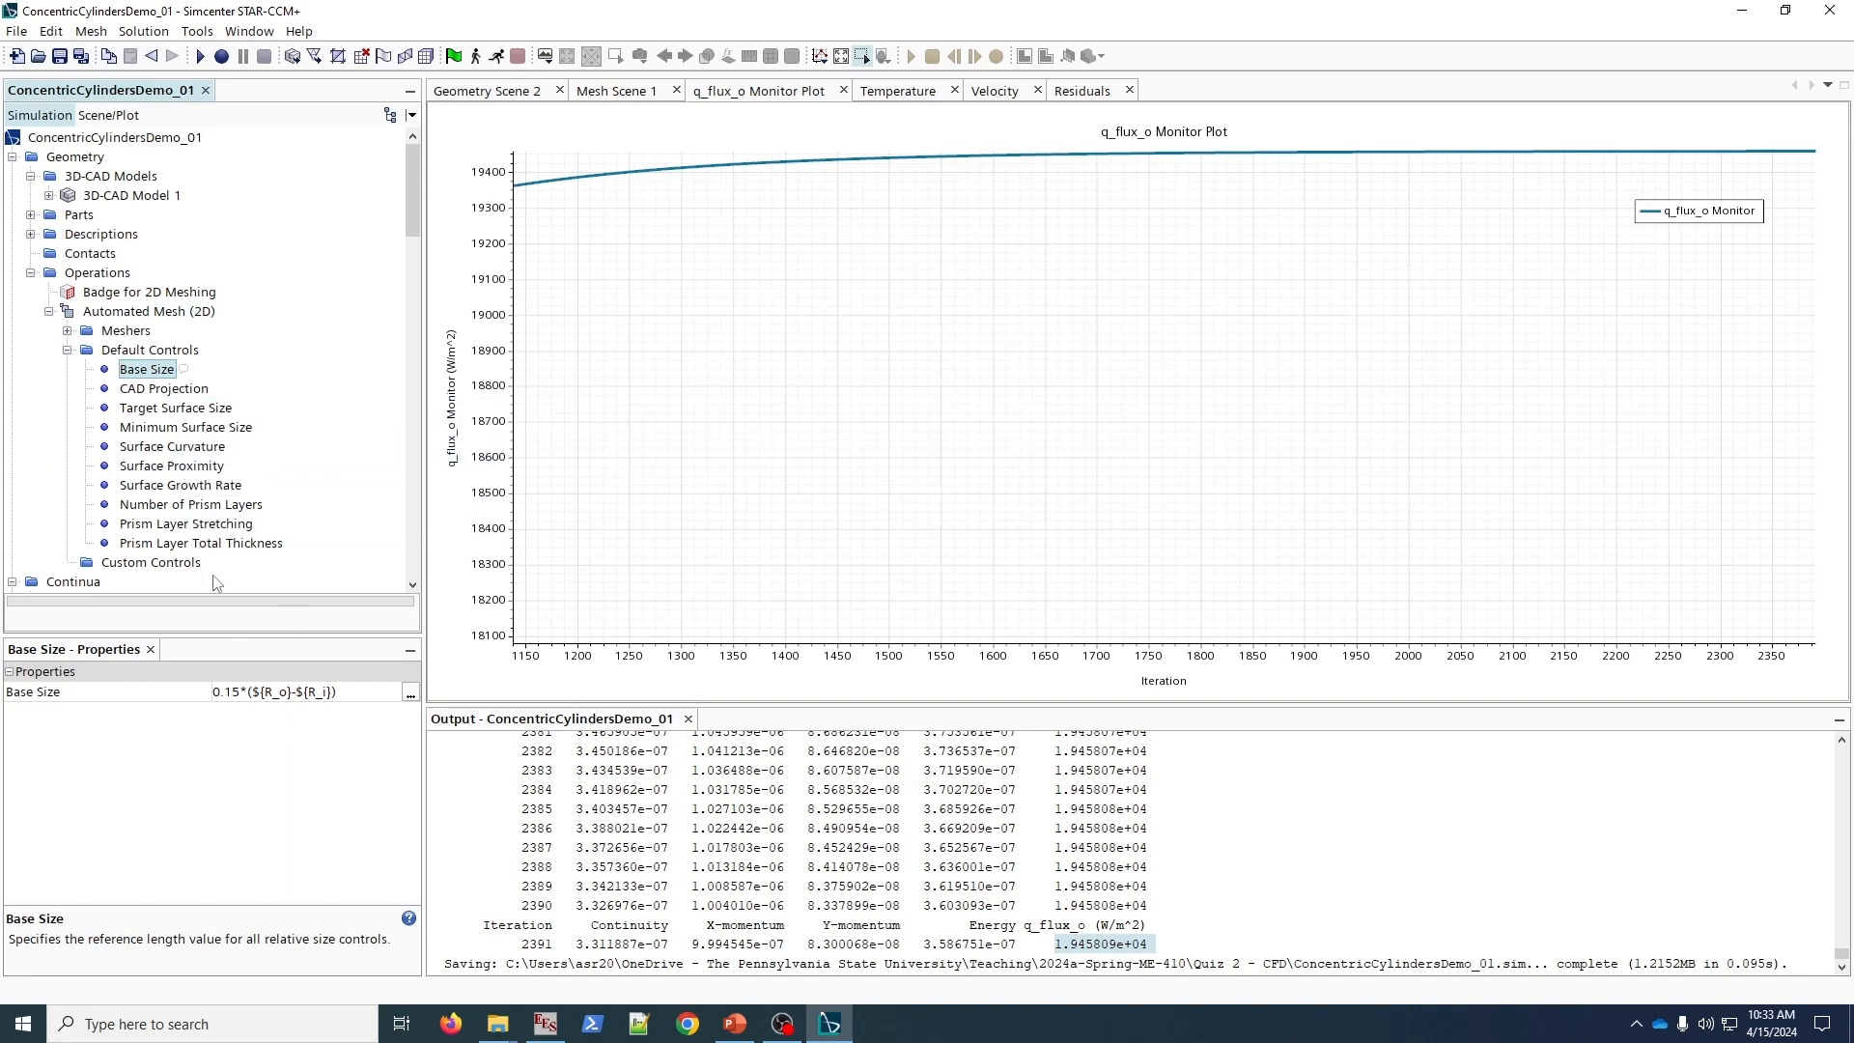
pyautogui.click(220, 694)
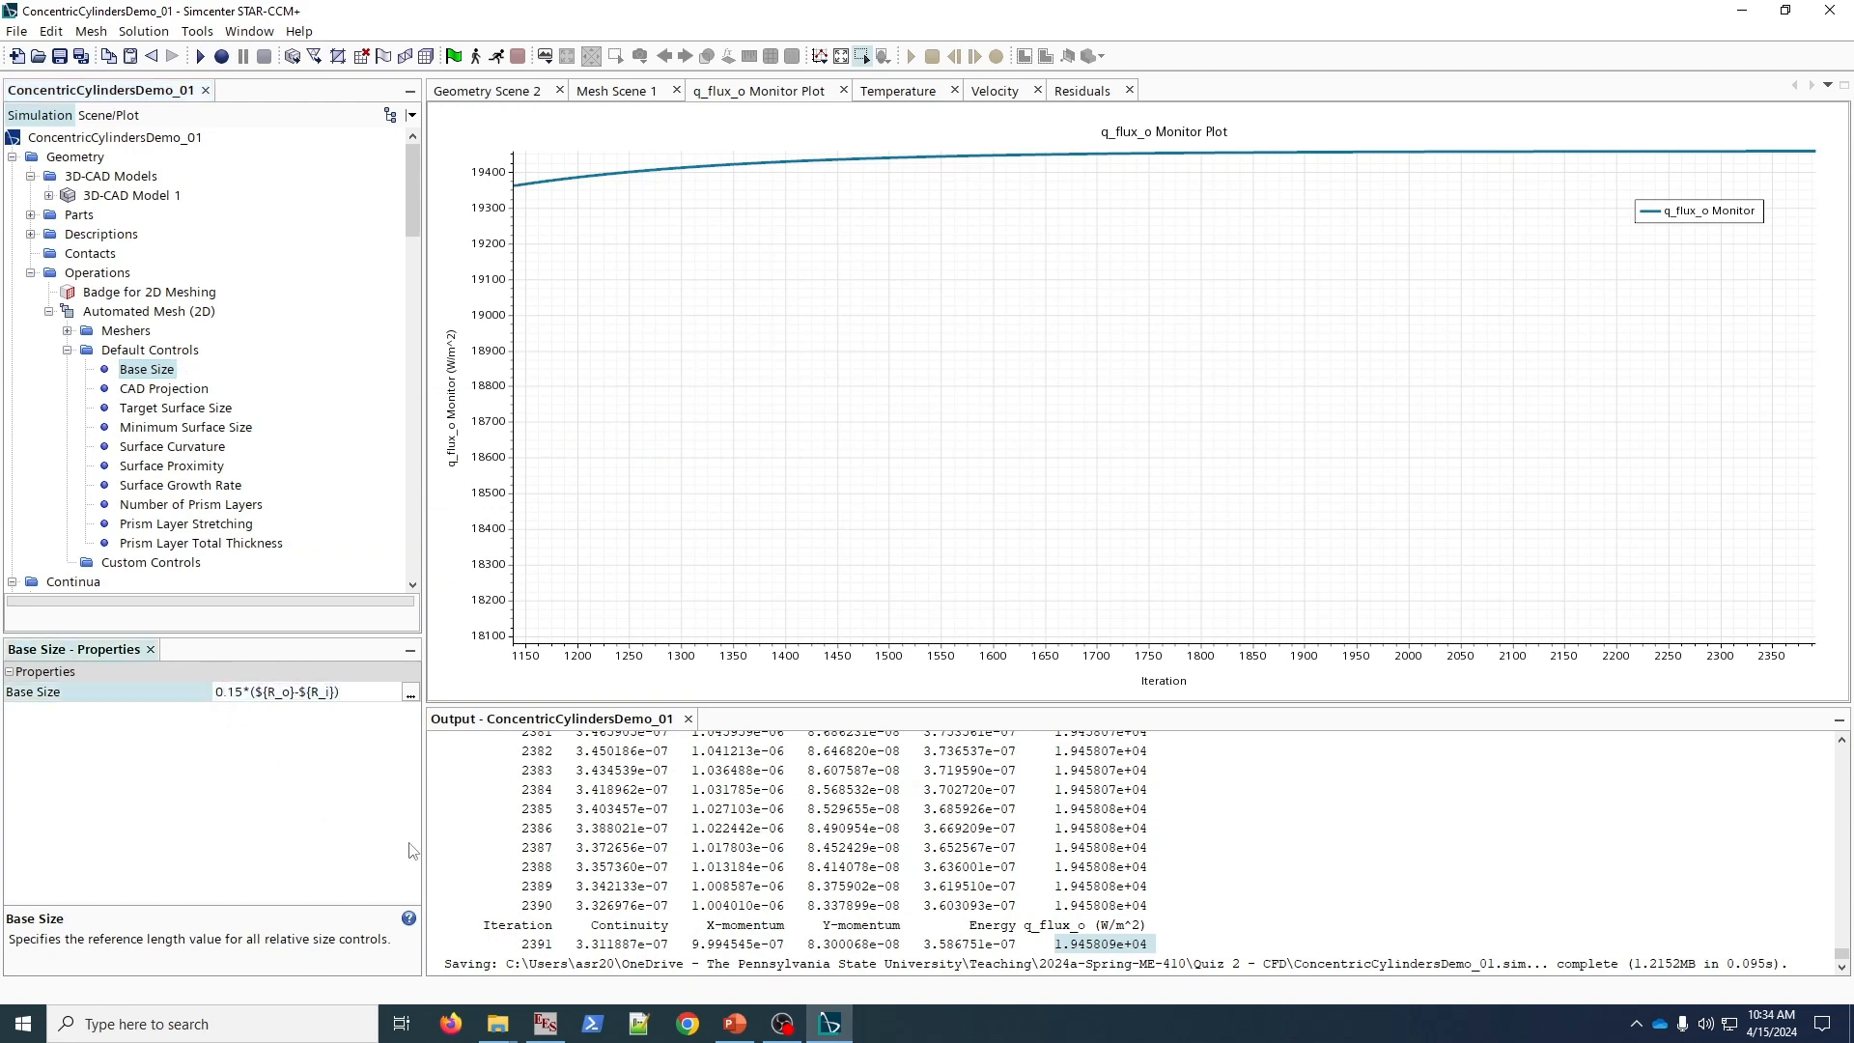
pyautogui.write('(1/2)*')
pyautogui.press('Return')
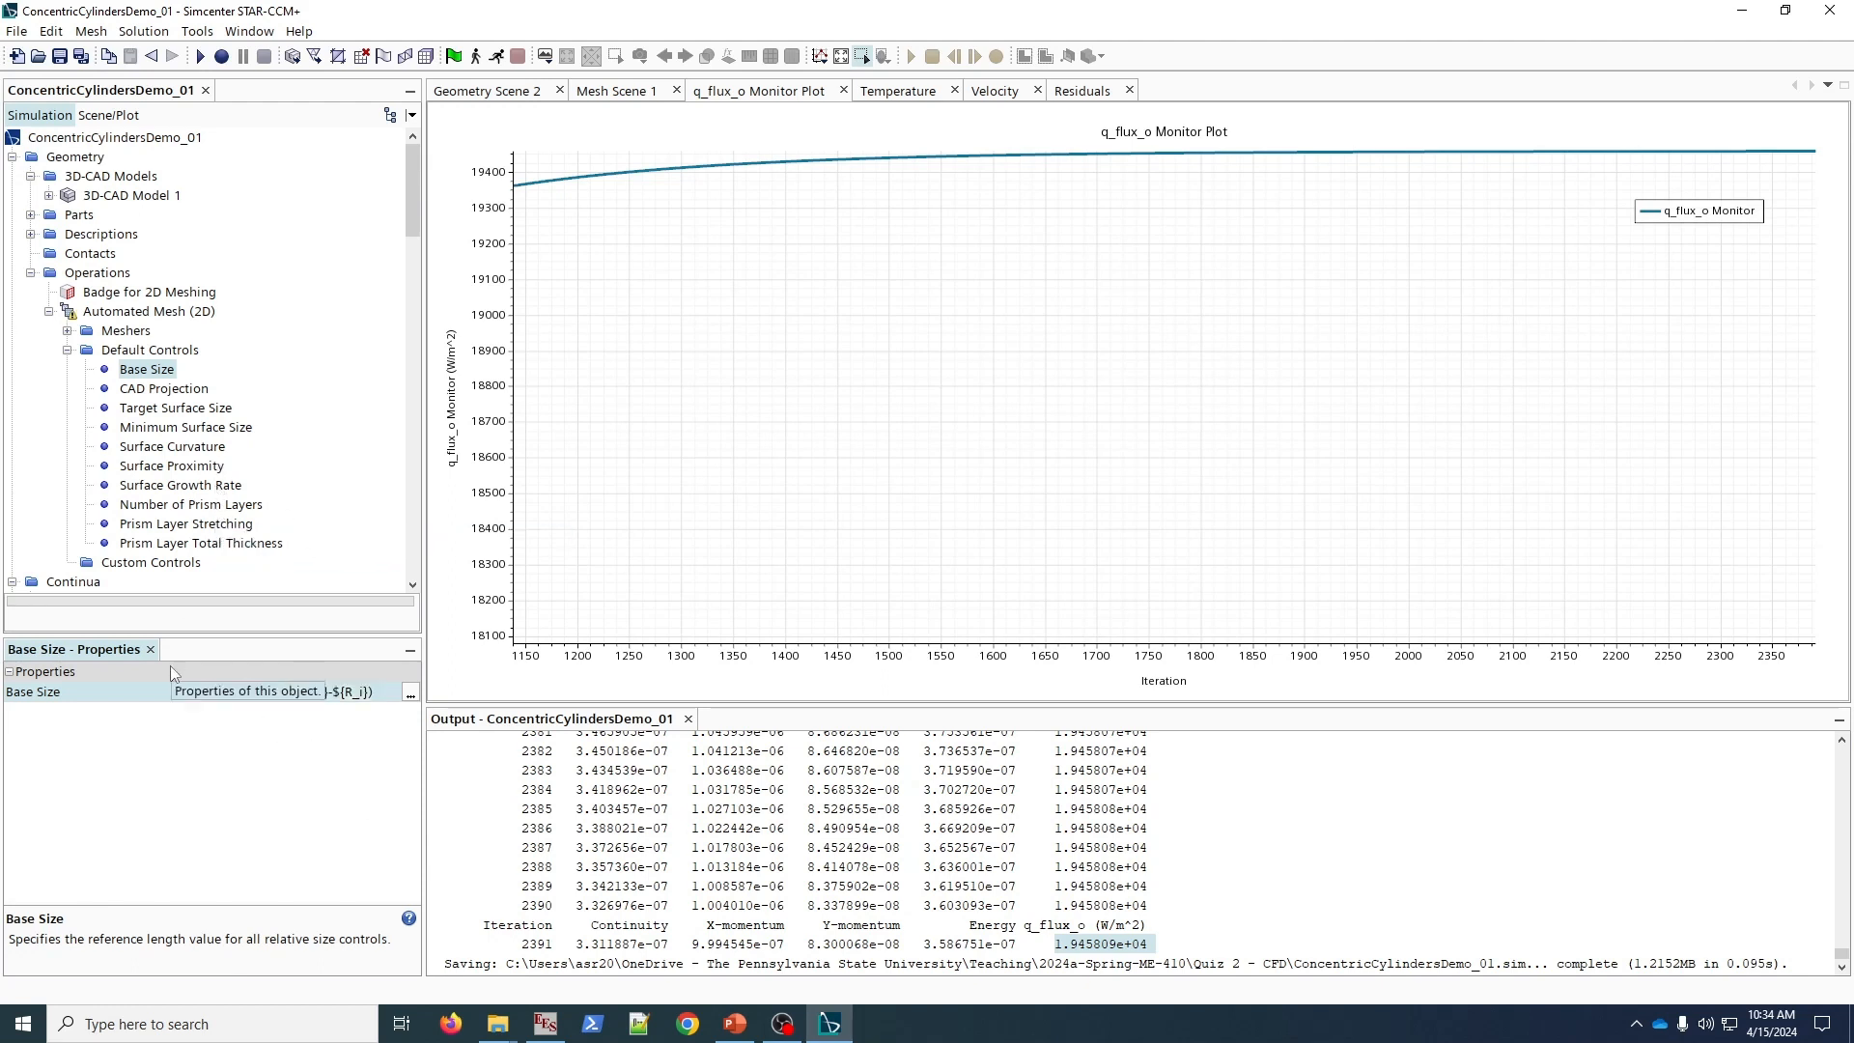
# - Set the Number of Prism Layers in the Automated Mesh (2D) default controls to 2*2
pyautogui.click(204, 506)
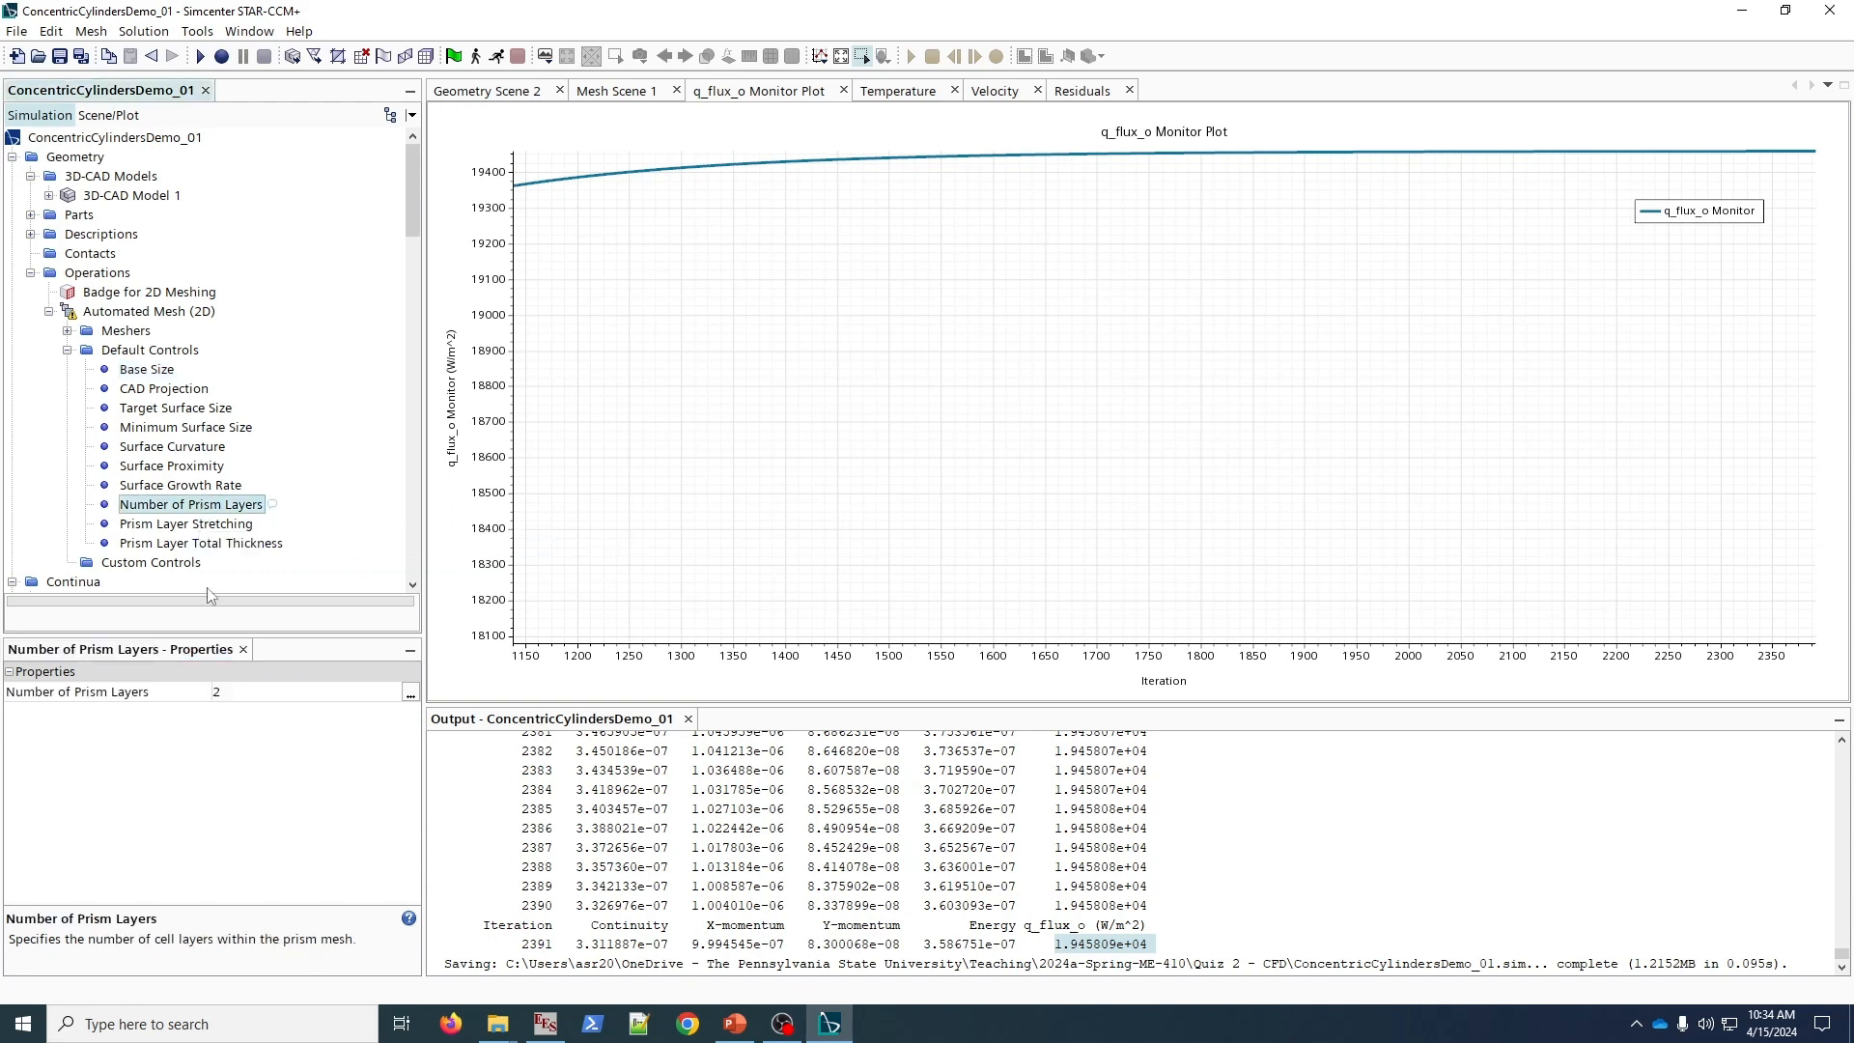
pyautogui.click(244, 694)
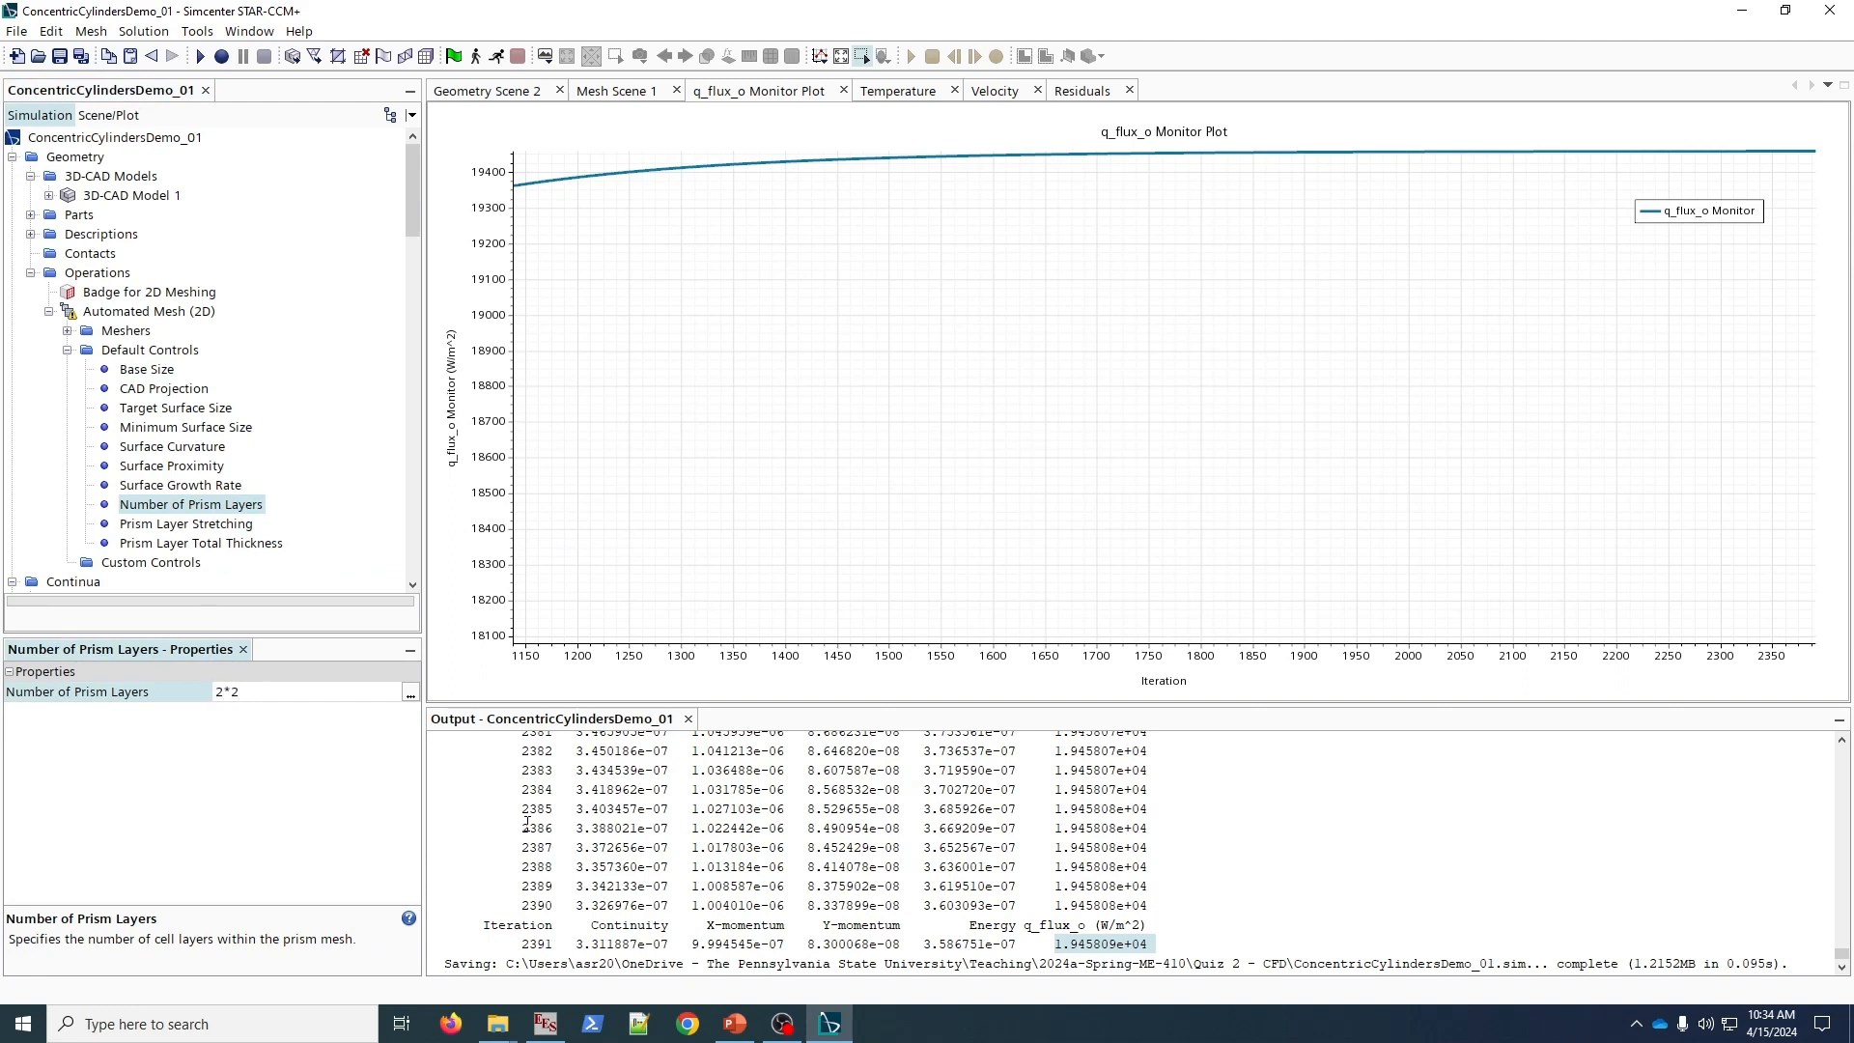
pyautogui.press('Return')
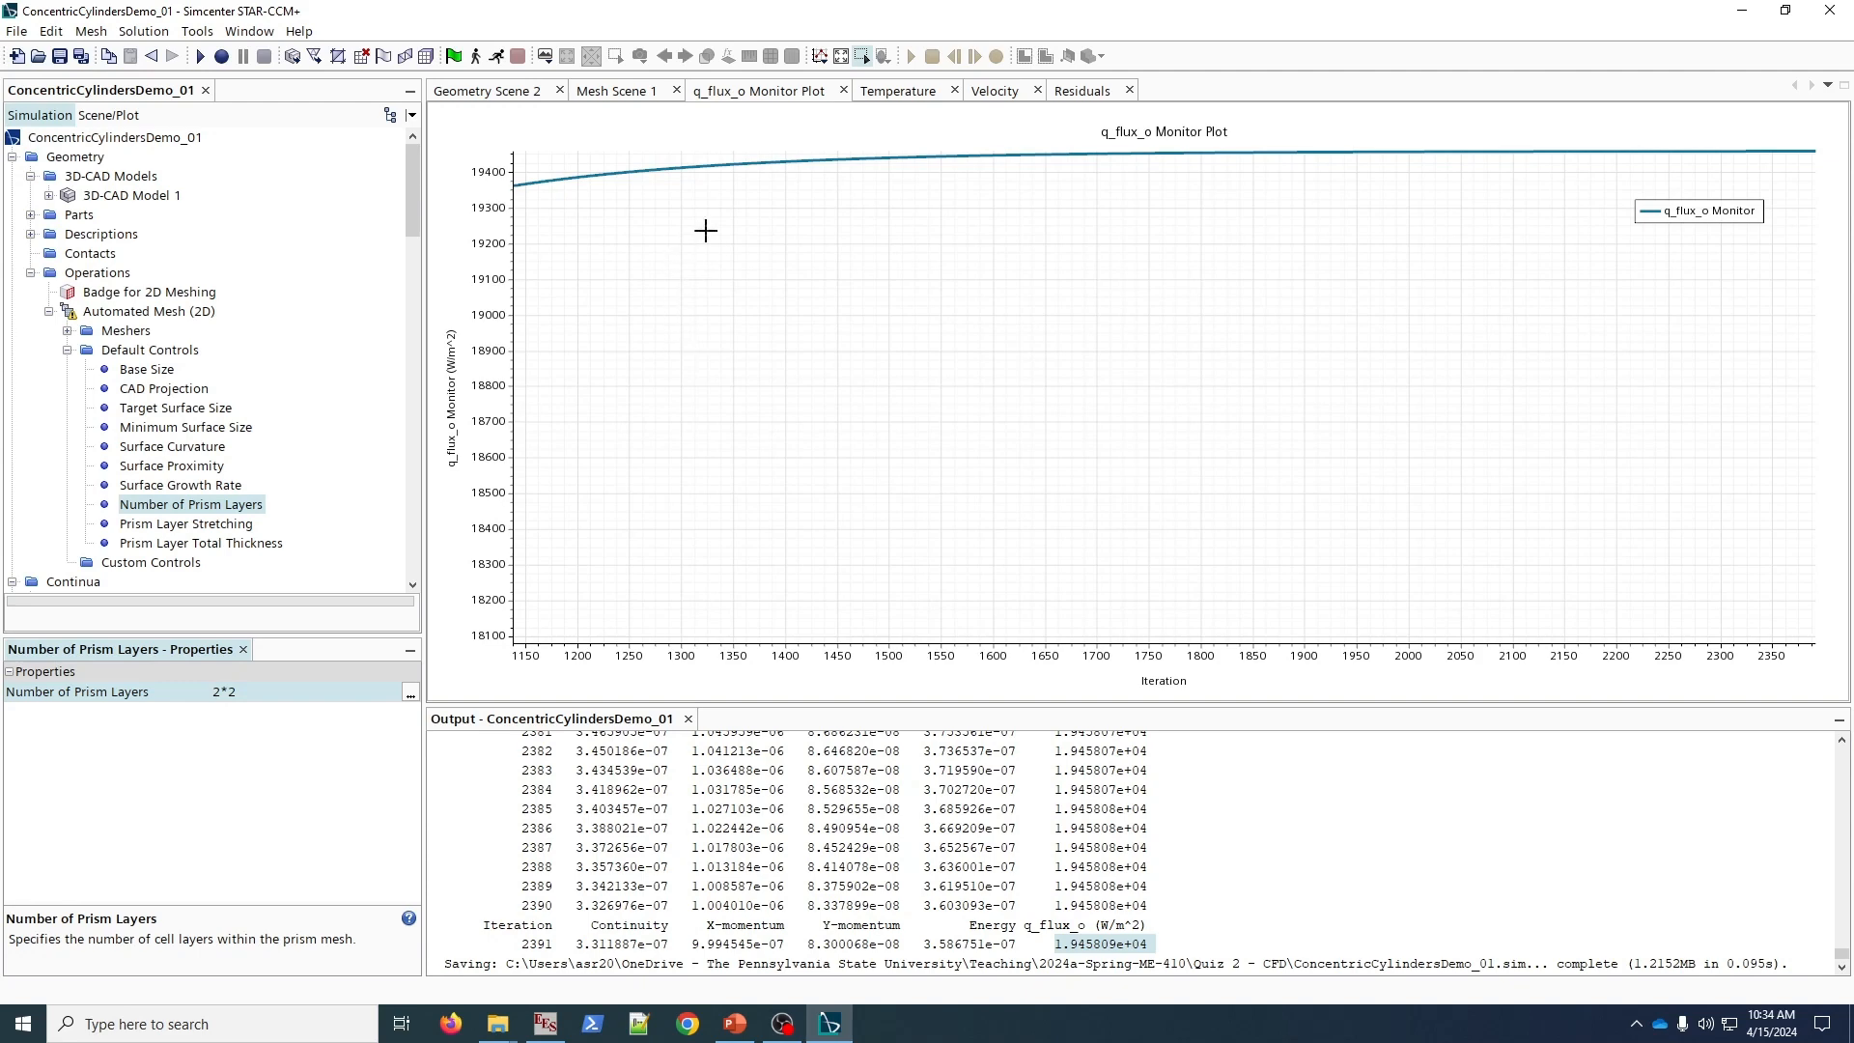
# - Display Mesh Scene 1 and execute the Automated Mesh (2D) operation to regenerate the refined mesh
pyautogui.click(614, 91)
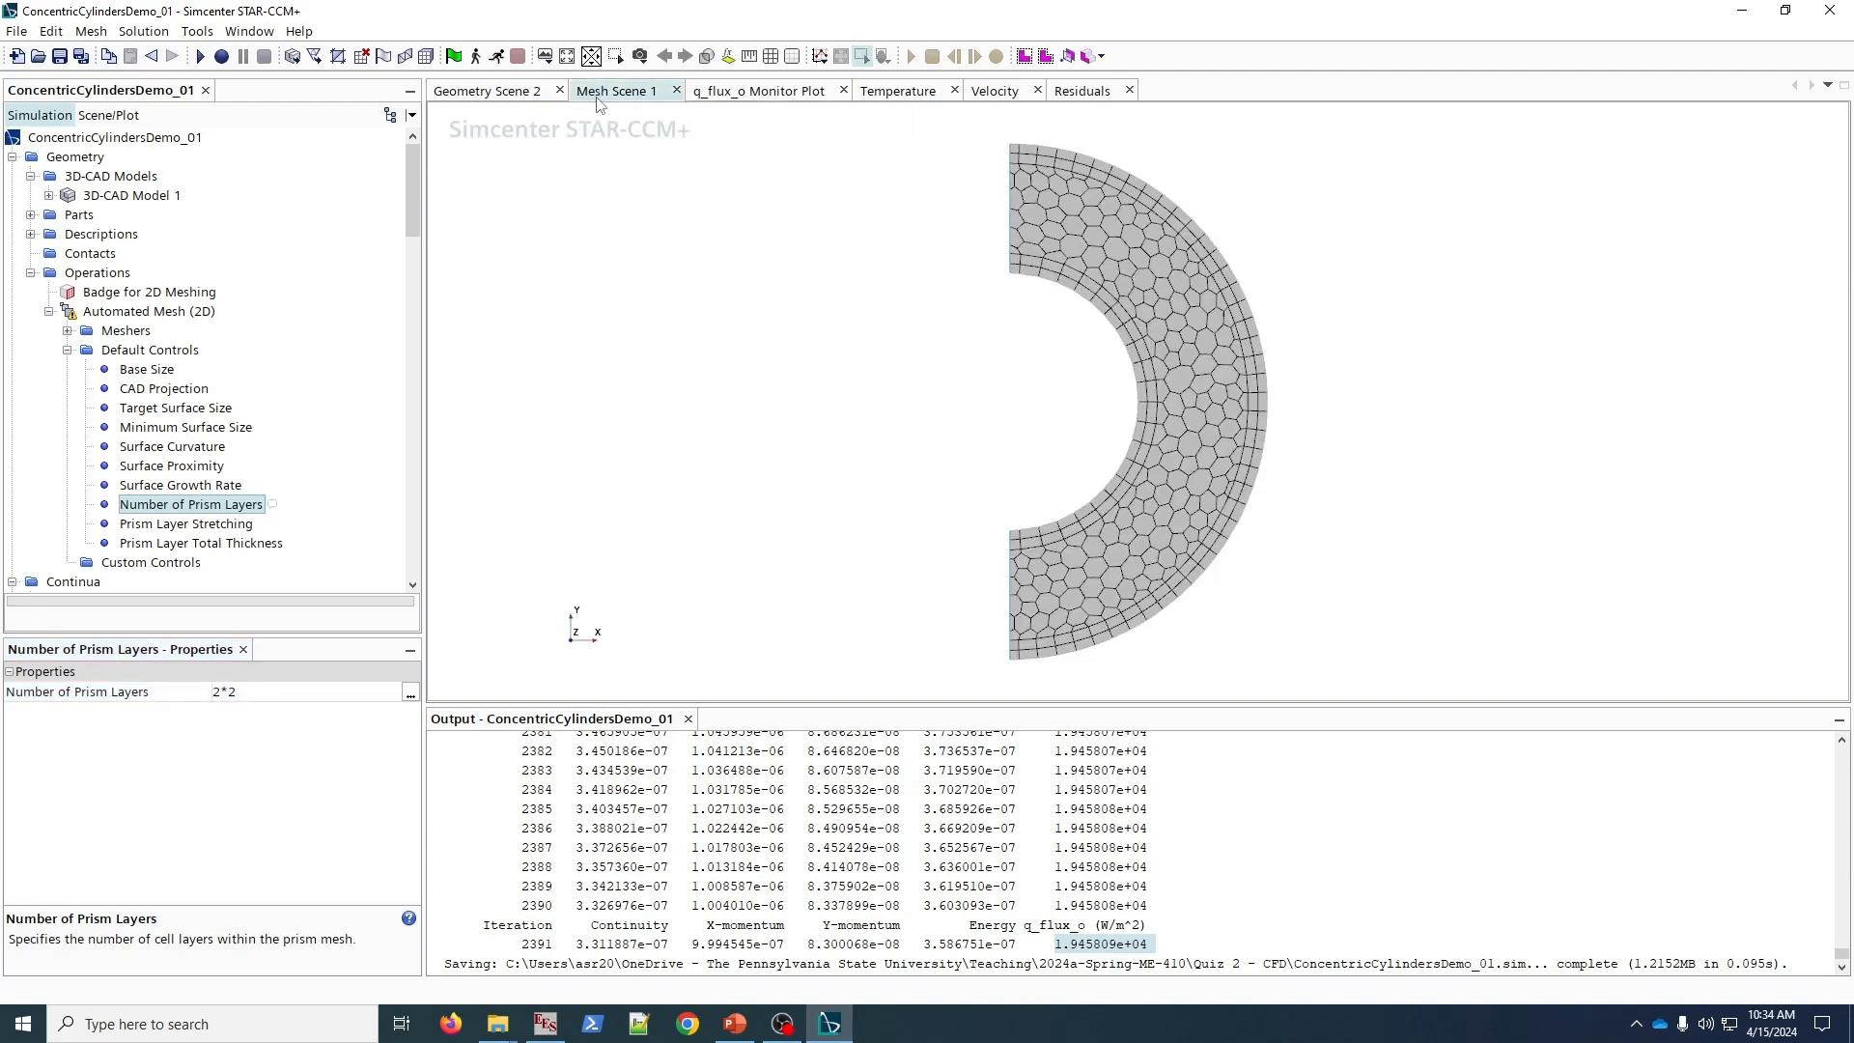
pyautogui.rightClick(172, 314)
pyautogui.click(196, 364)
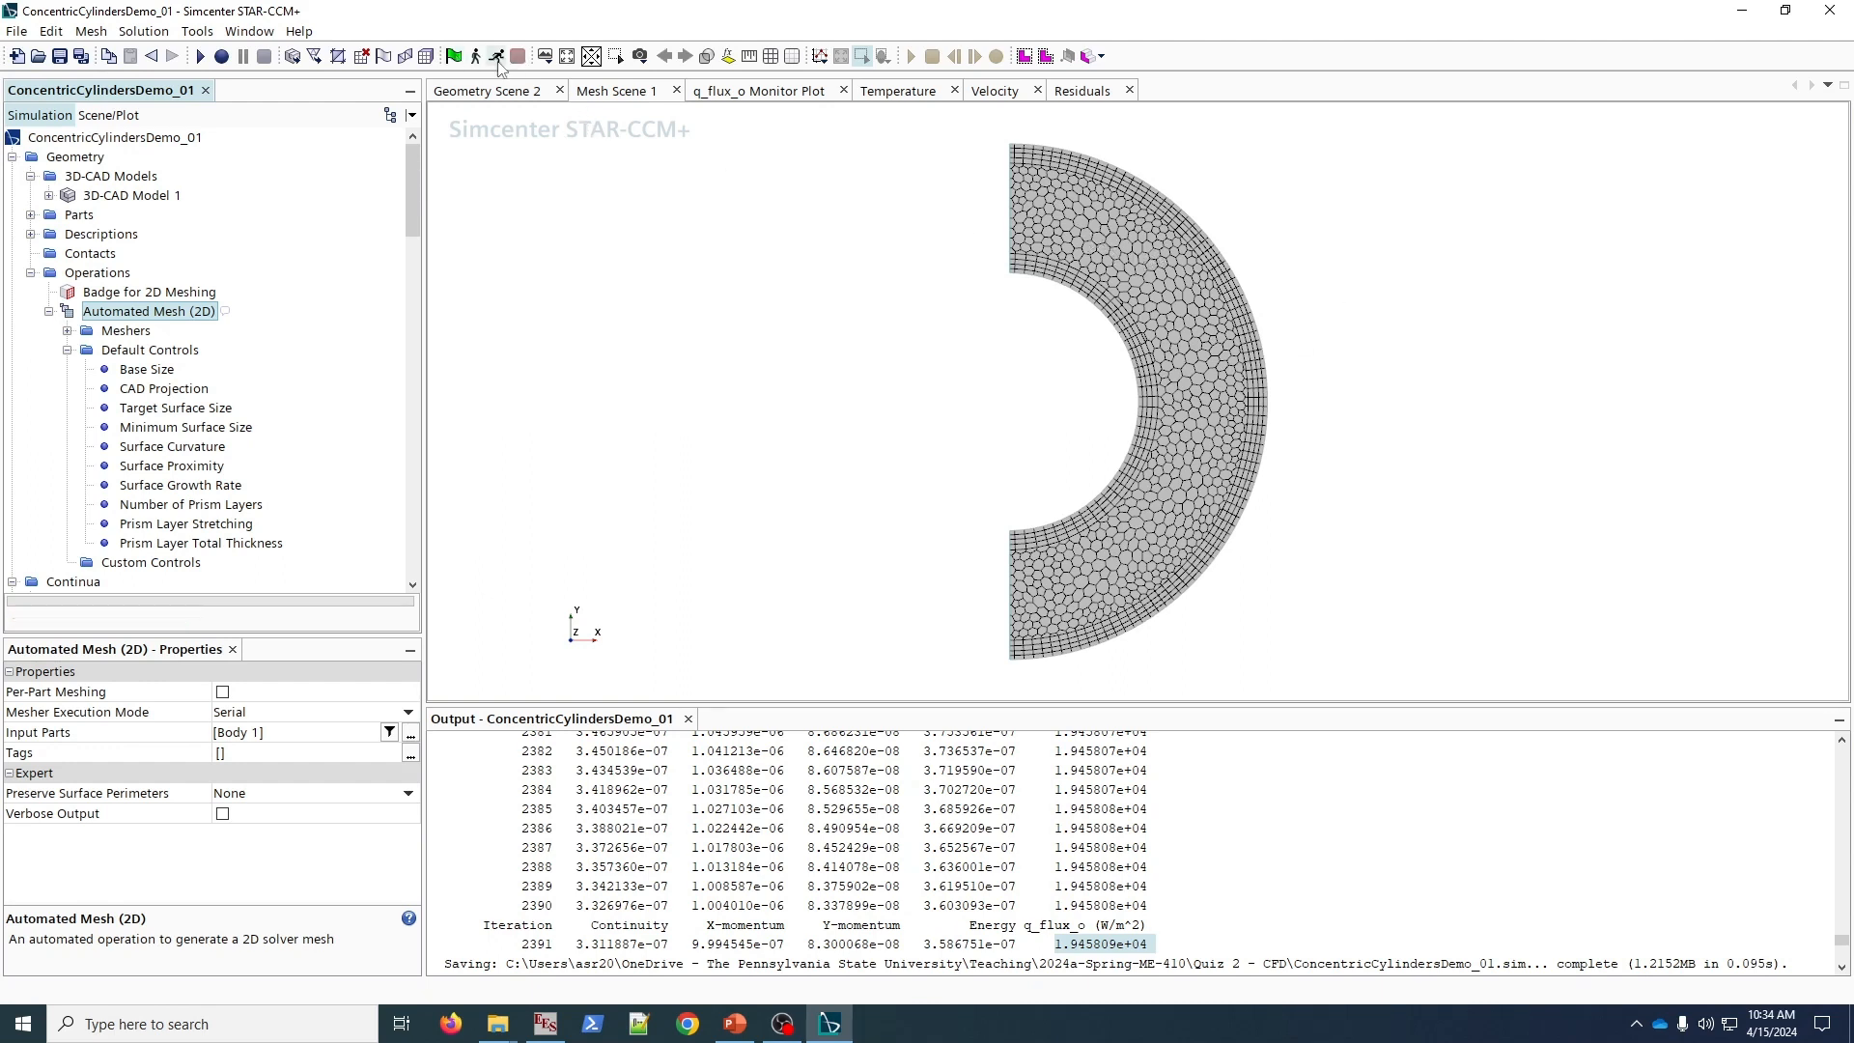
# - Run the solver on the refined mesh and examine the Velocity, Temperature and Residuals displays, placing Residuals first among the open views
pyautogui.click(995, 91)
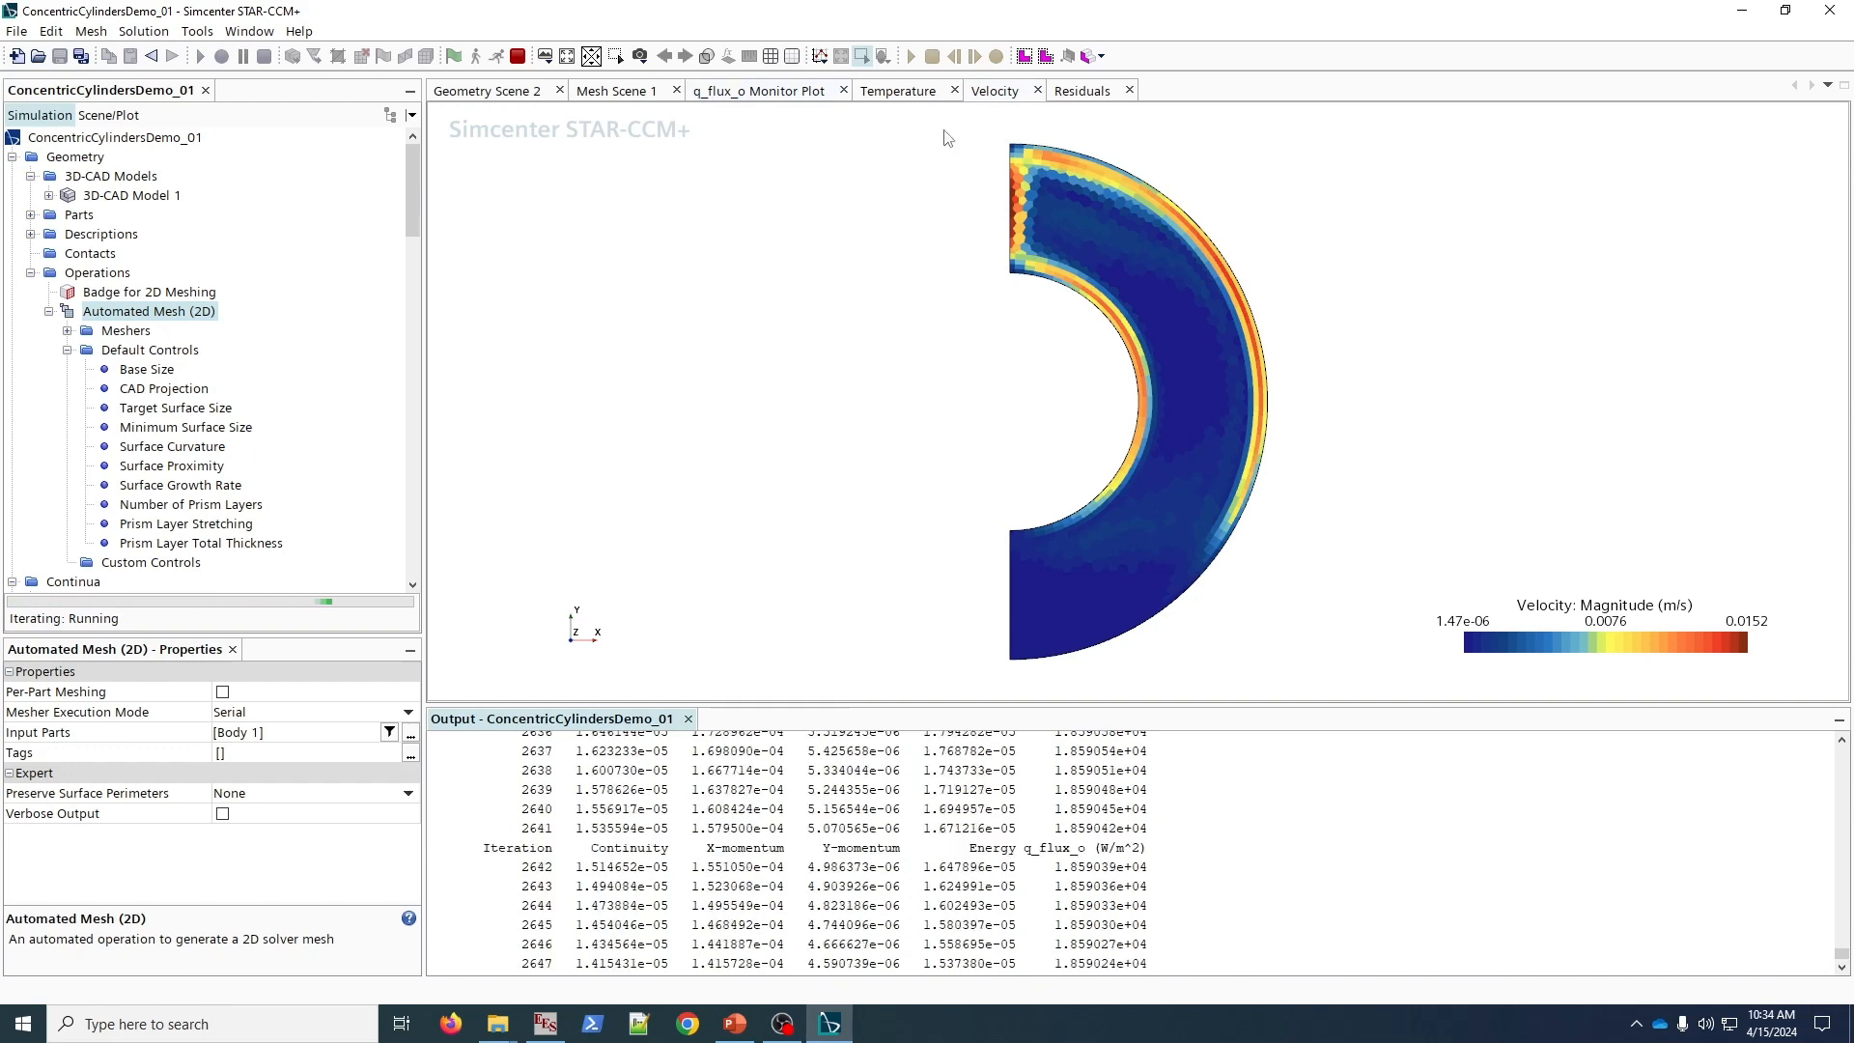
pyautogui.click(881, 89)
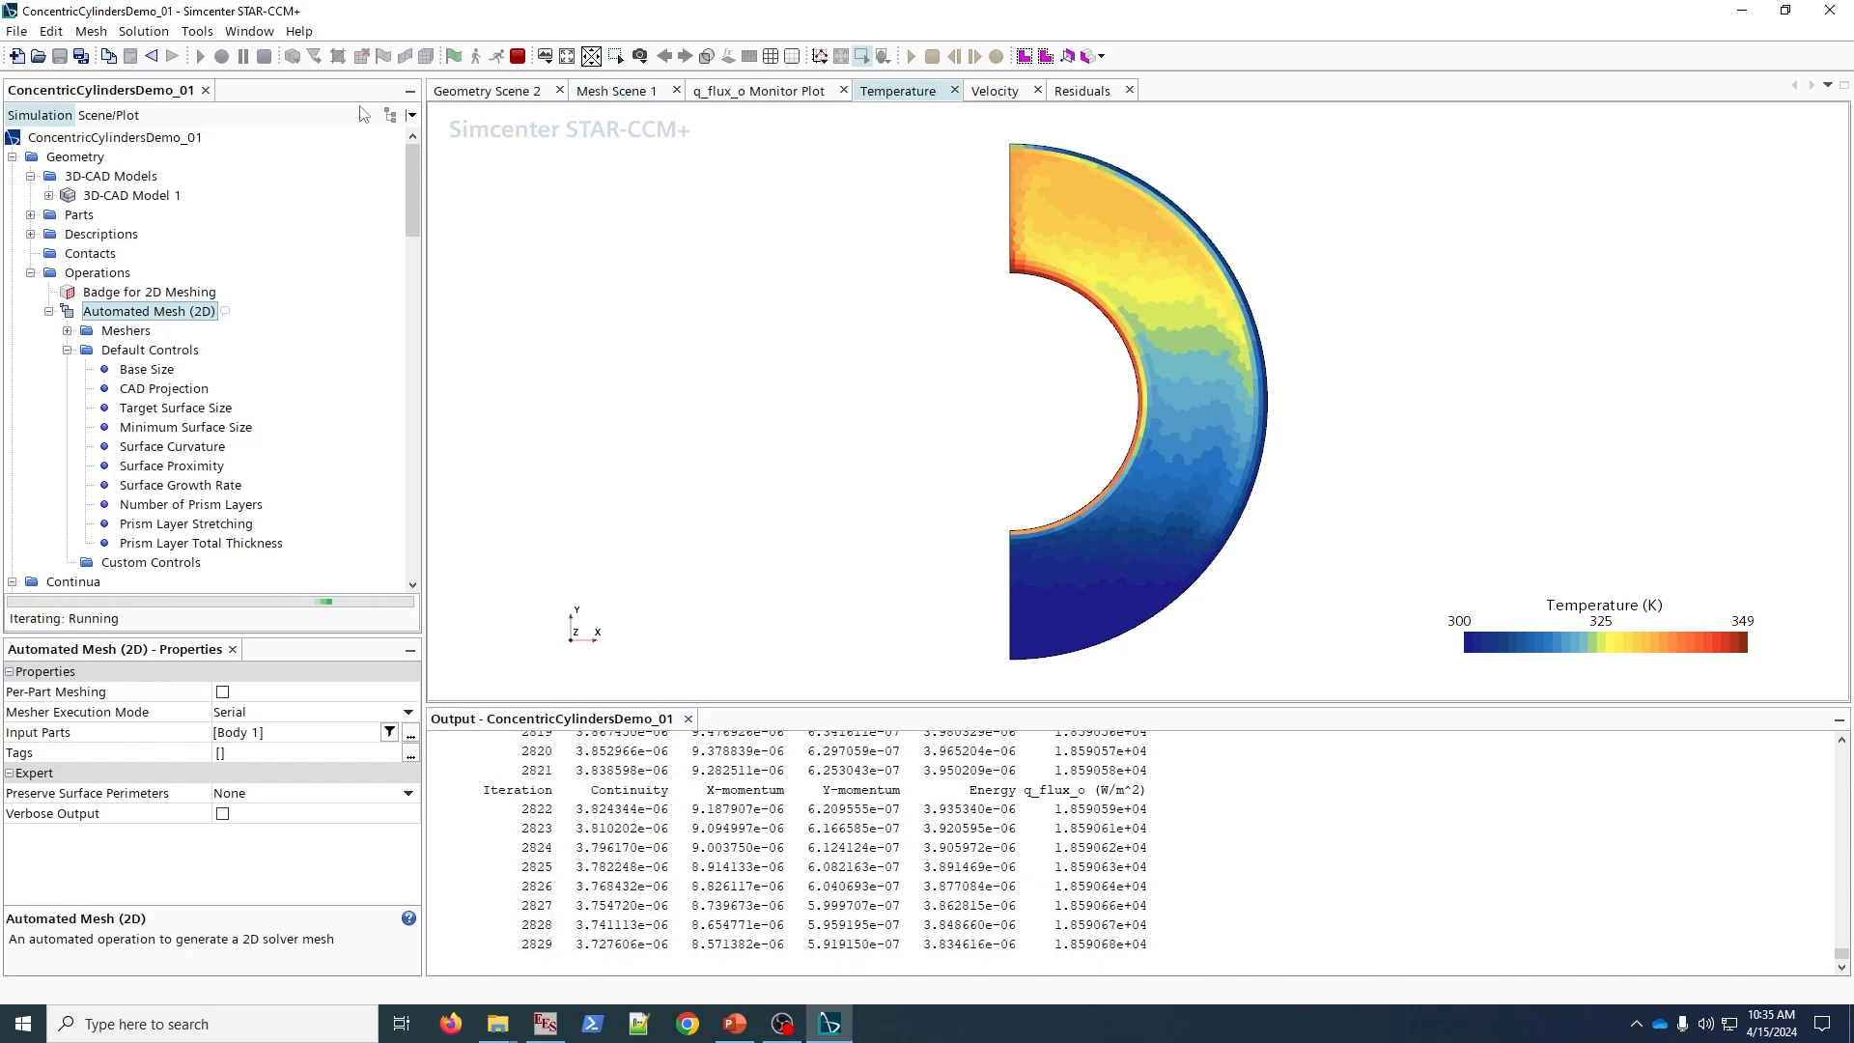
pyautogui.moveTo(1082, 91); pyautogui.dragTo(502, 94)
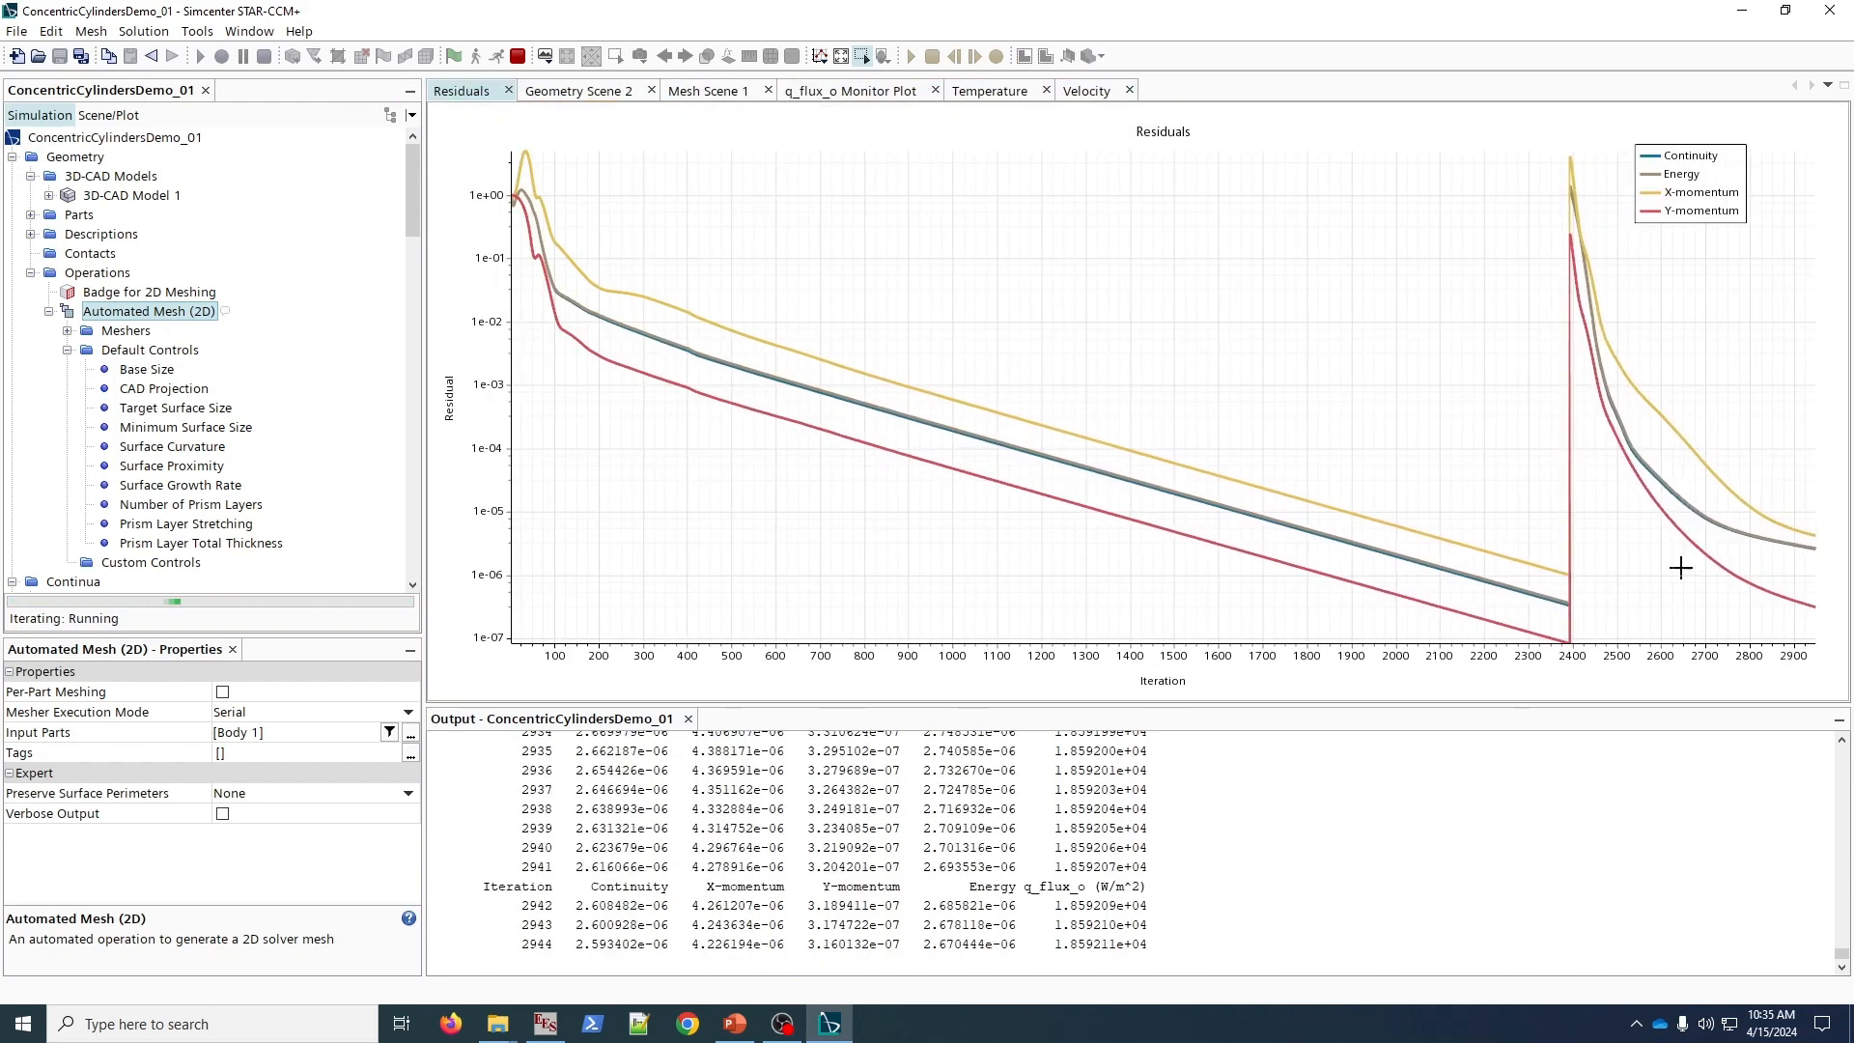
pyautogui.moveTo(1564, 183)
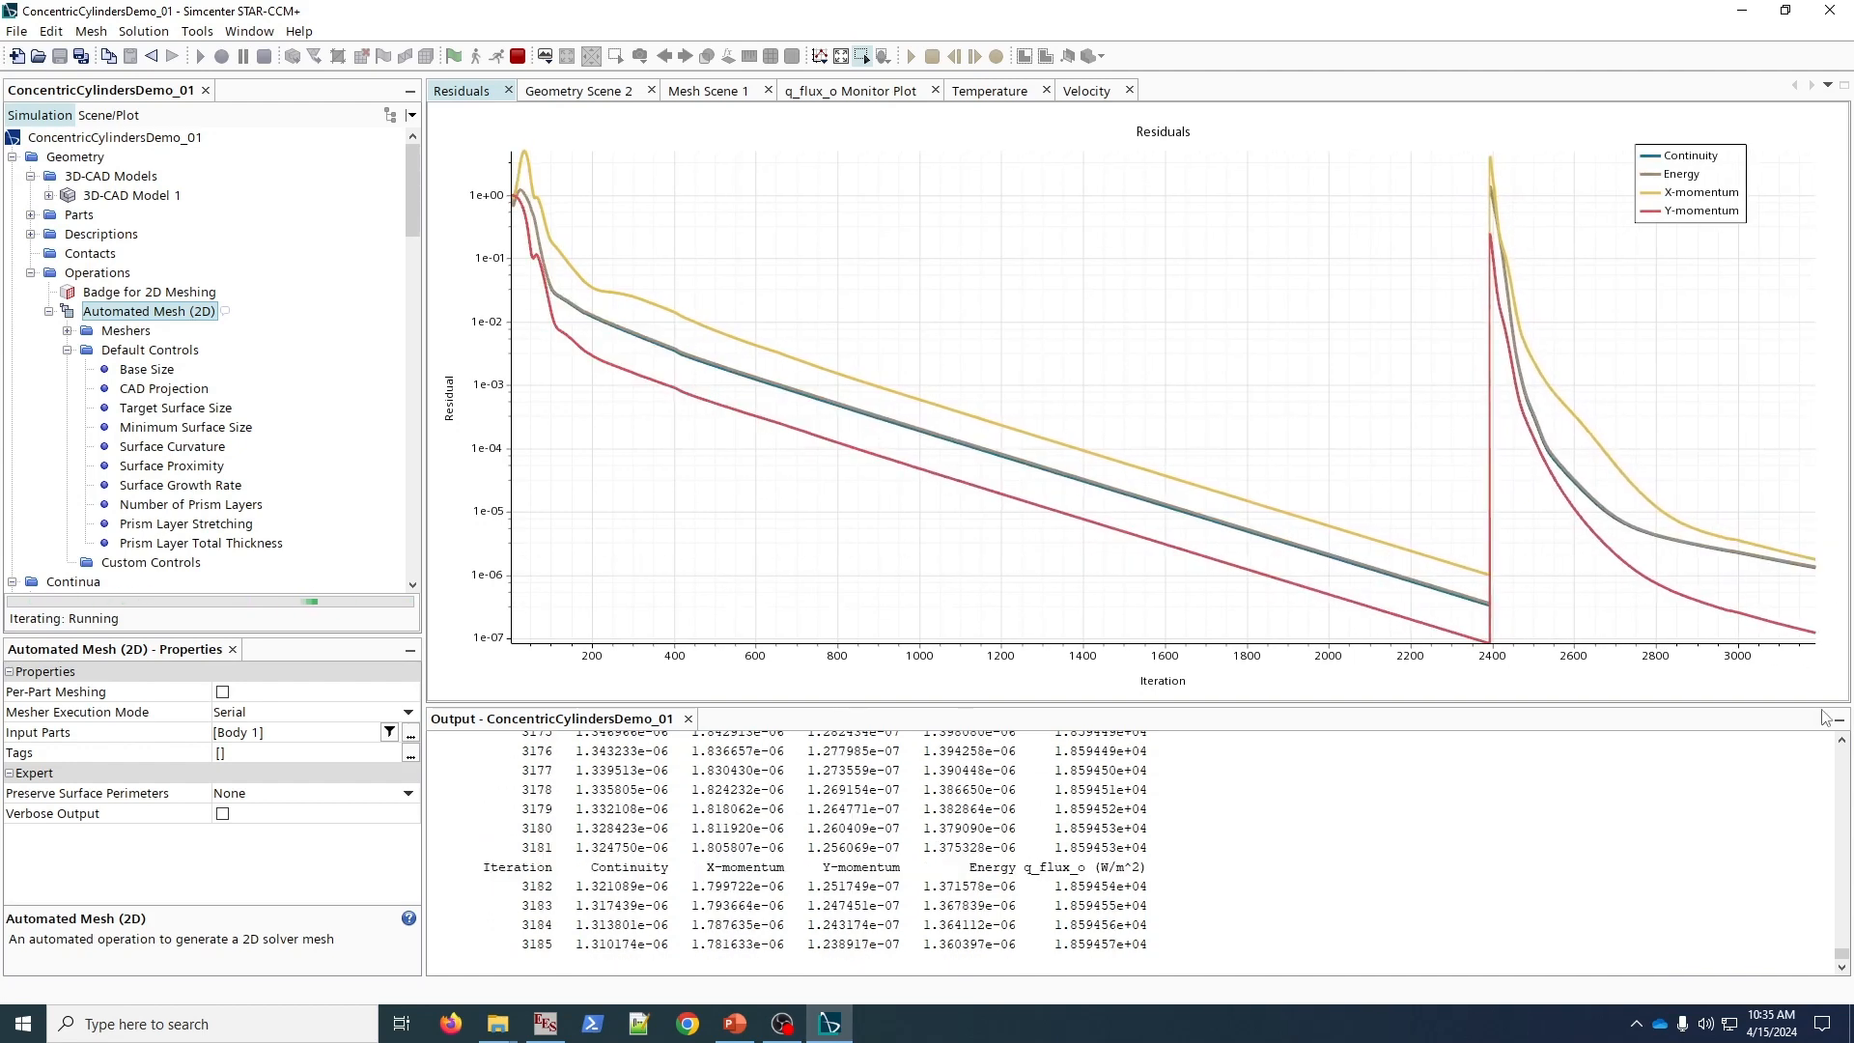
pyautogui.moveTo(1810, 566)
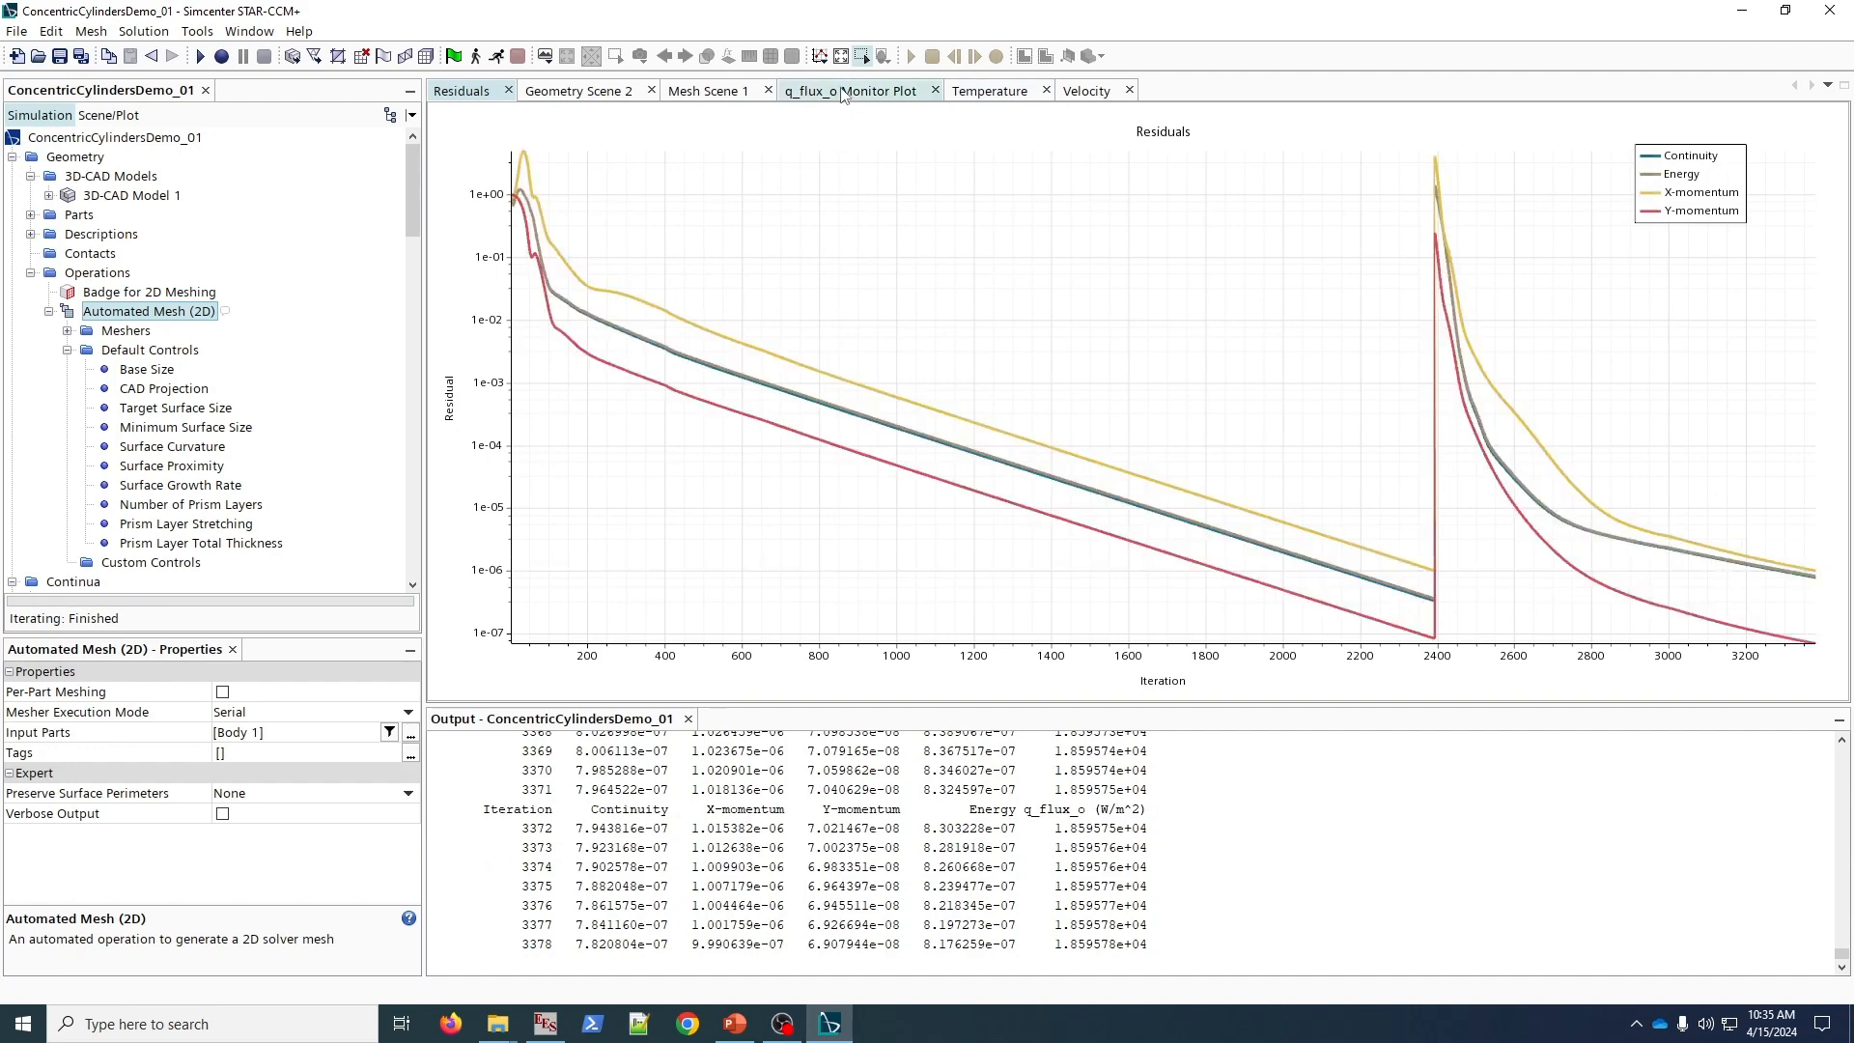
# - Compare the converged q_flux_o levels of the two meshes in the monitor plot, and save the simulation
pyautogui.click(849, 91)
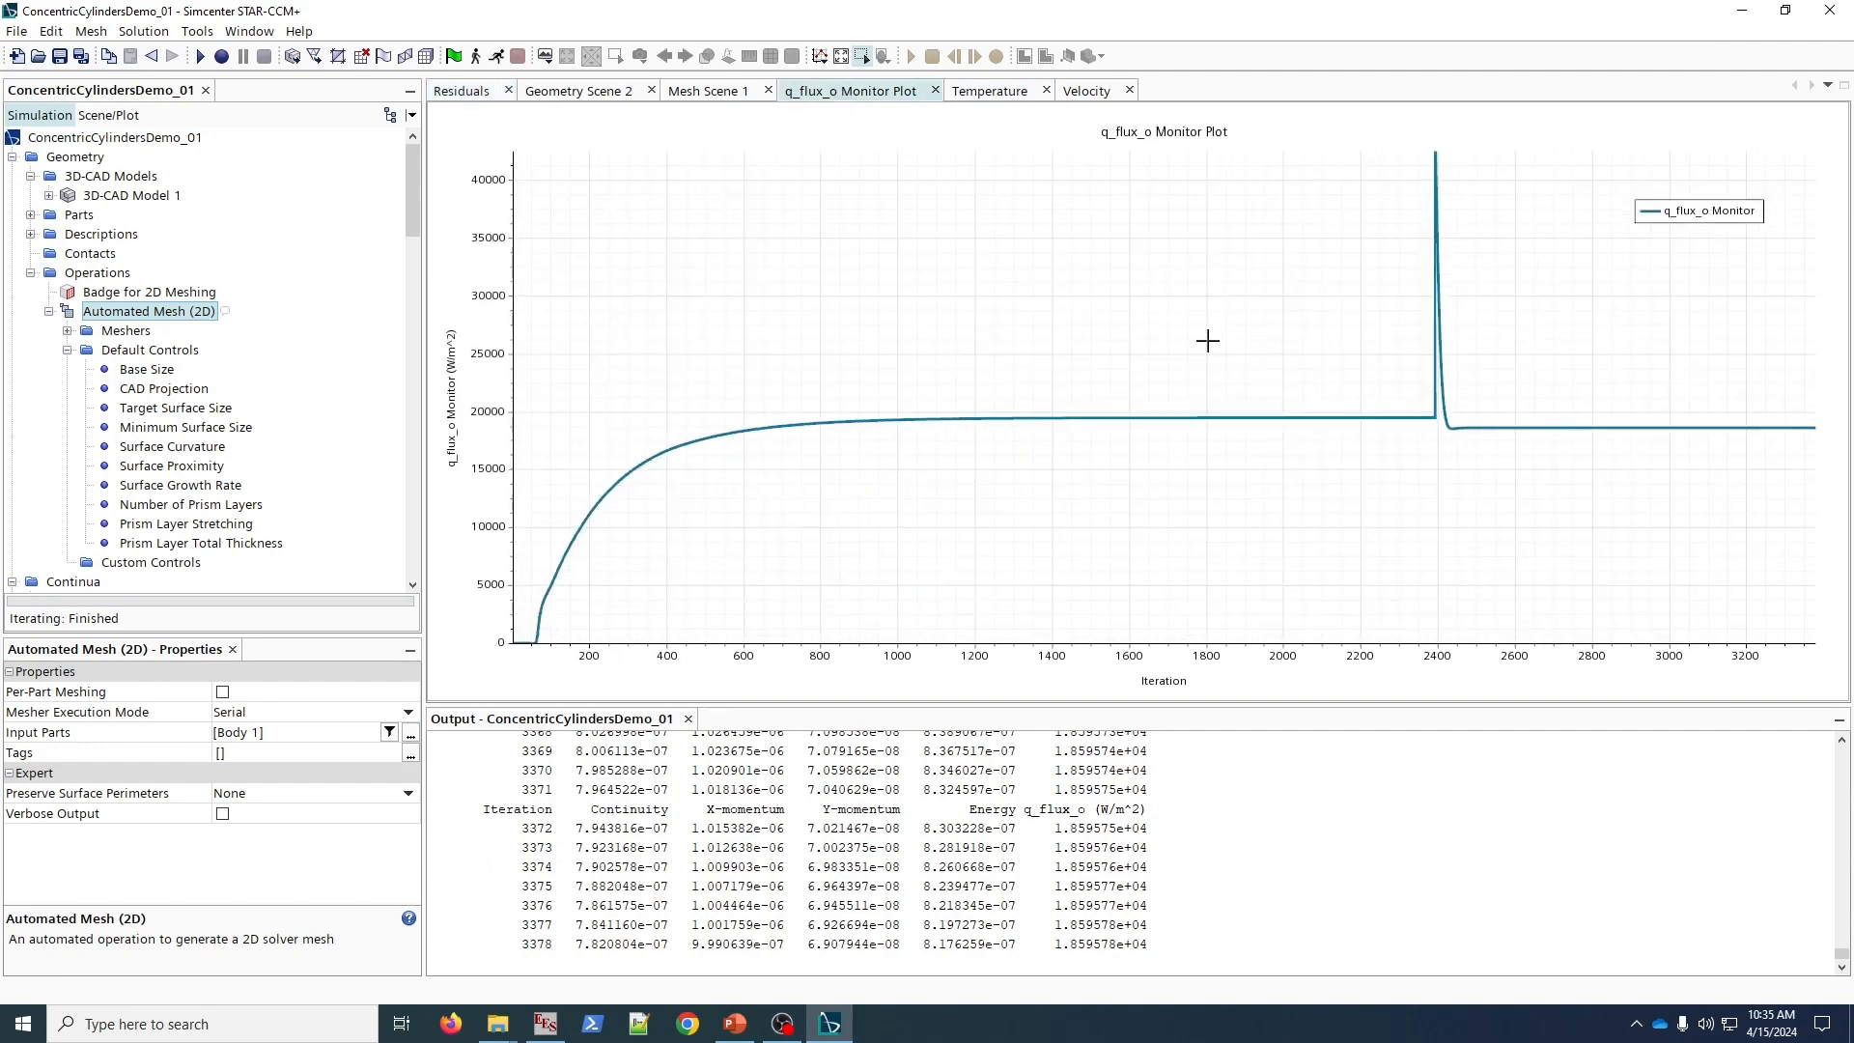
pyautogui.moveTo(1207, 402); pyautogui.dragTo(1812, 434)
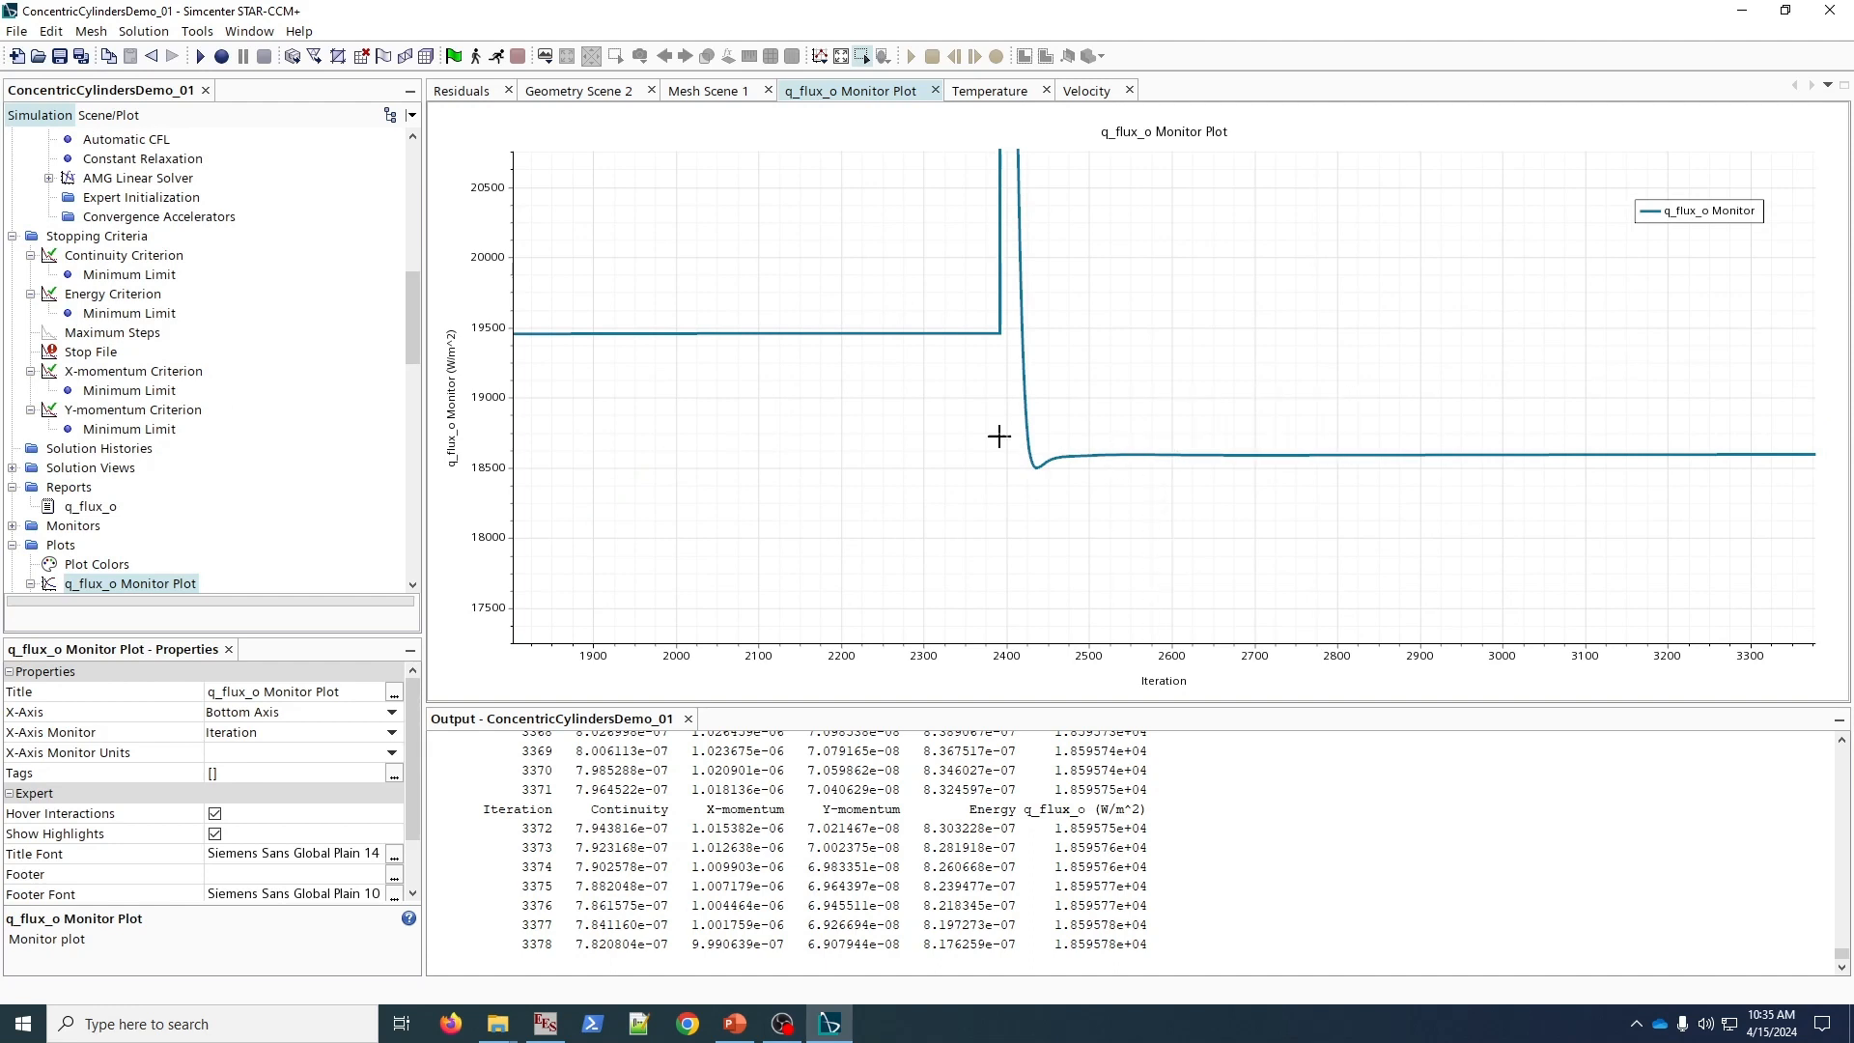
pyautogui.moveTo(947, 337)
pyautogui.moveTo(1794, 455)
pyautogui.scroll(-5, 869, 386)
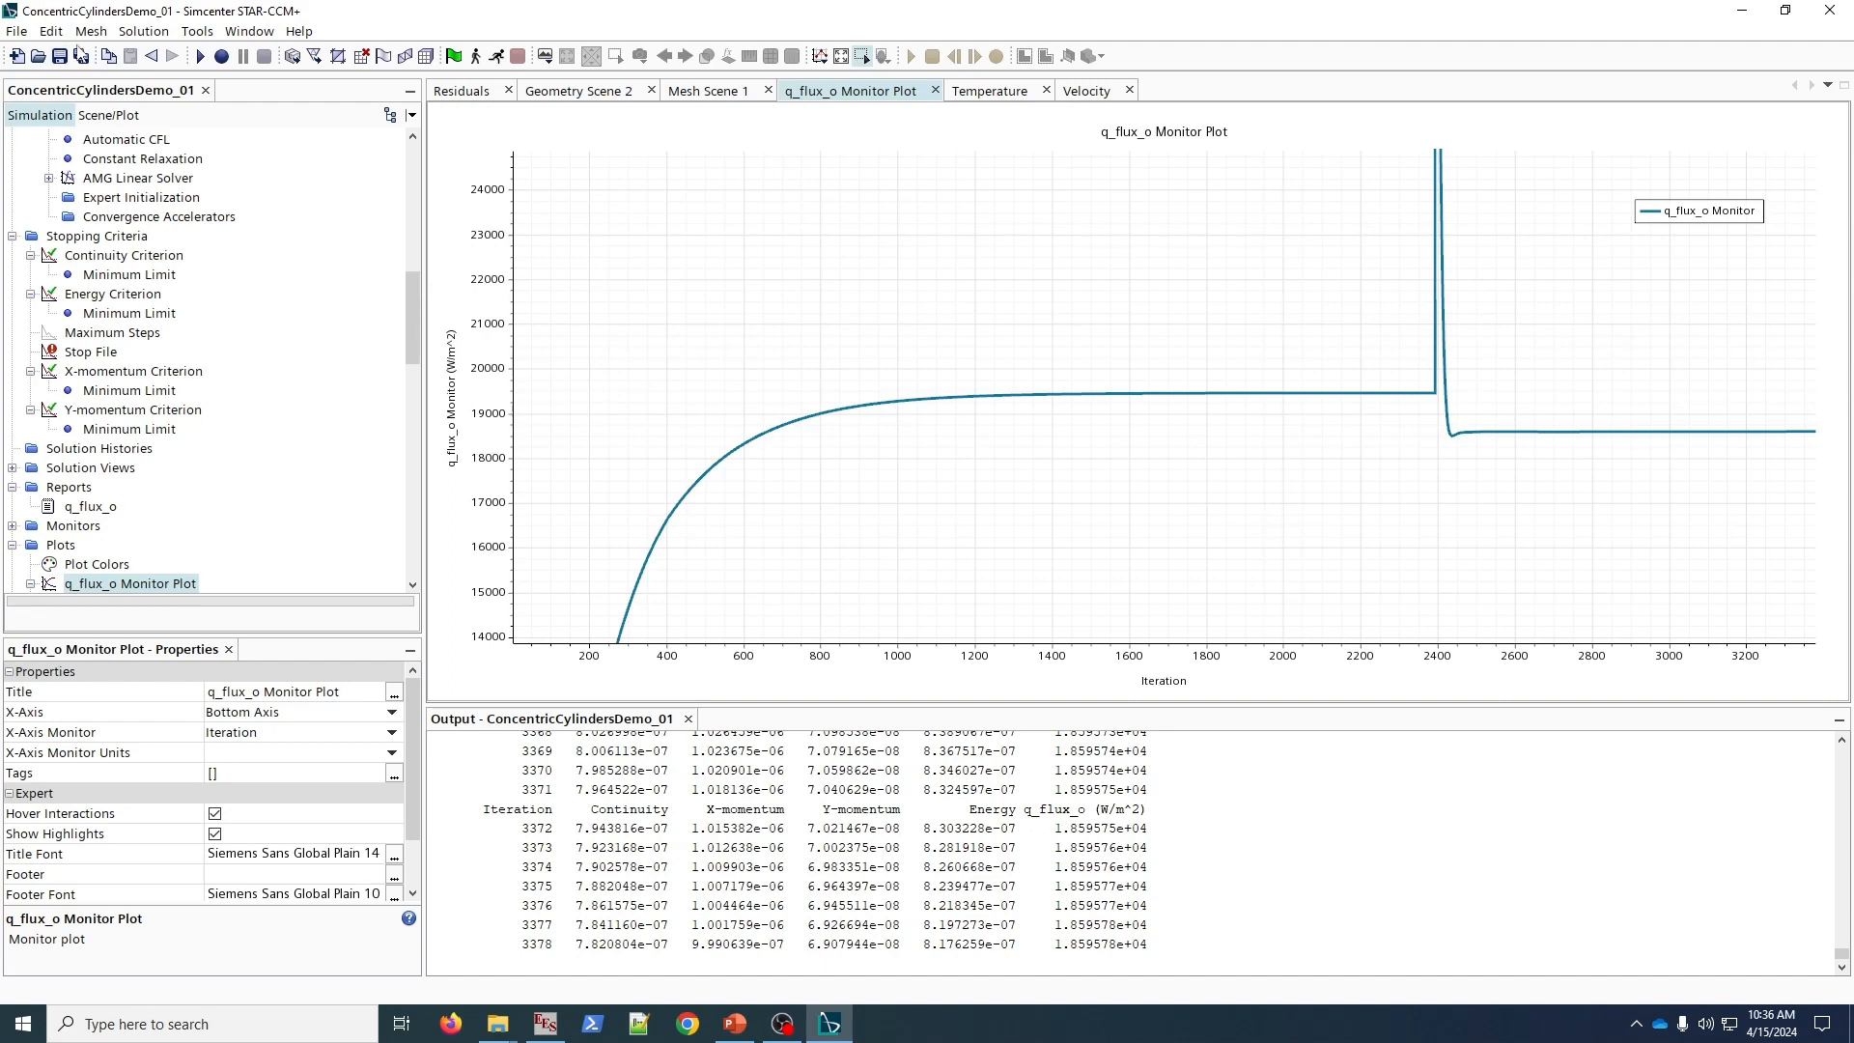
pyautogui.click(60, 56)
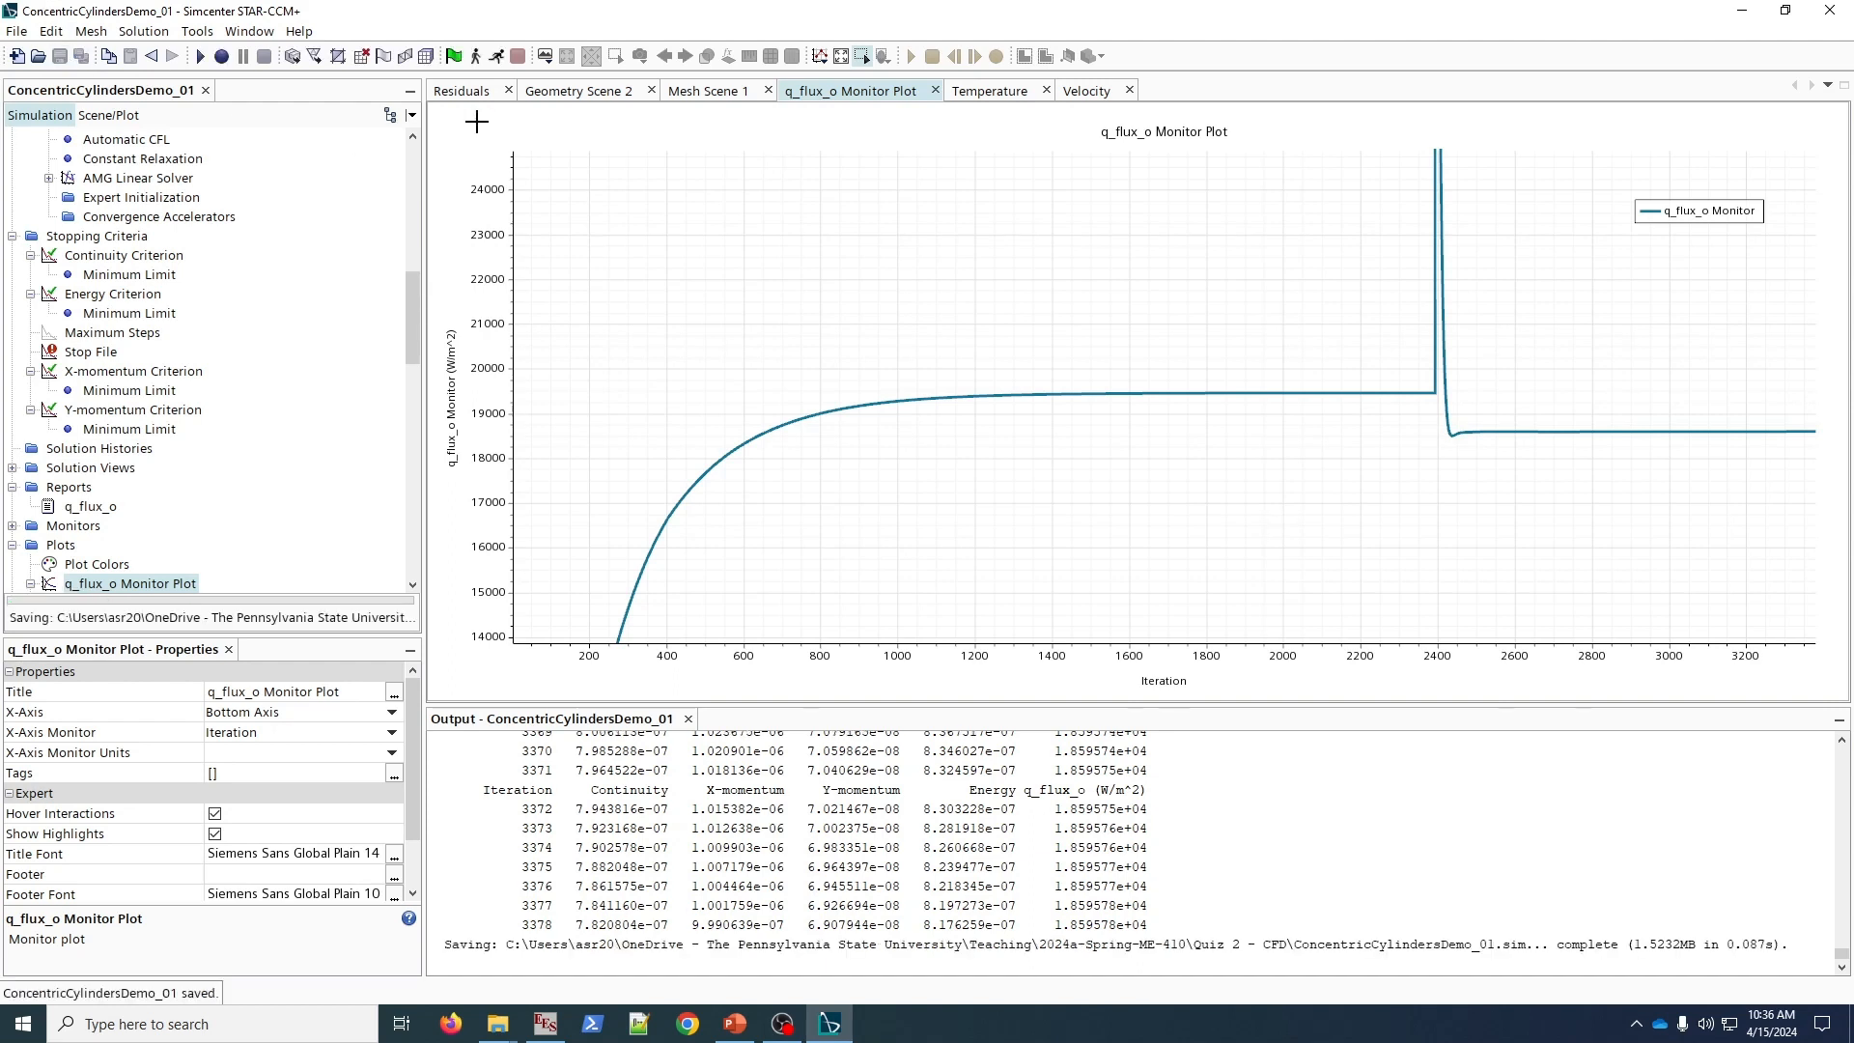
# - Refine the Automated Mesh (2D) Base Size by changing the leading fraction of its expression to 1/4
pyautogui.click(416, 154)
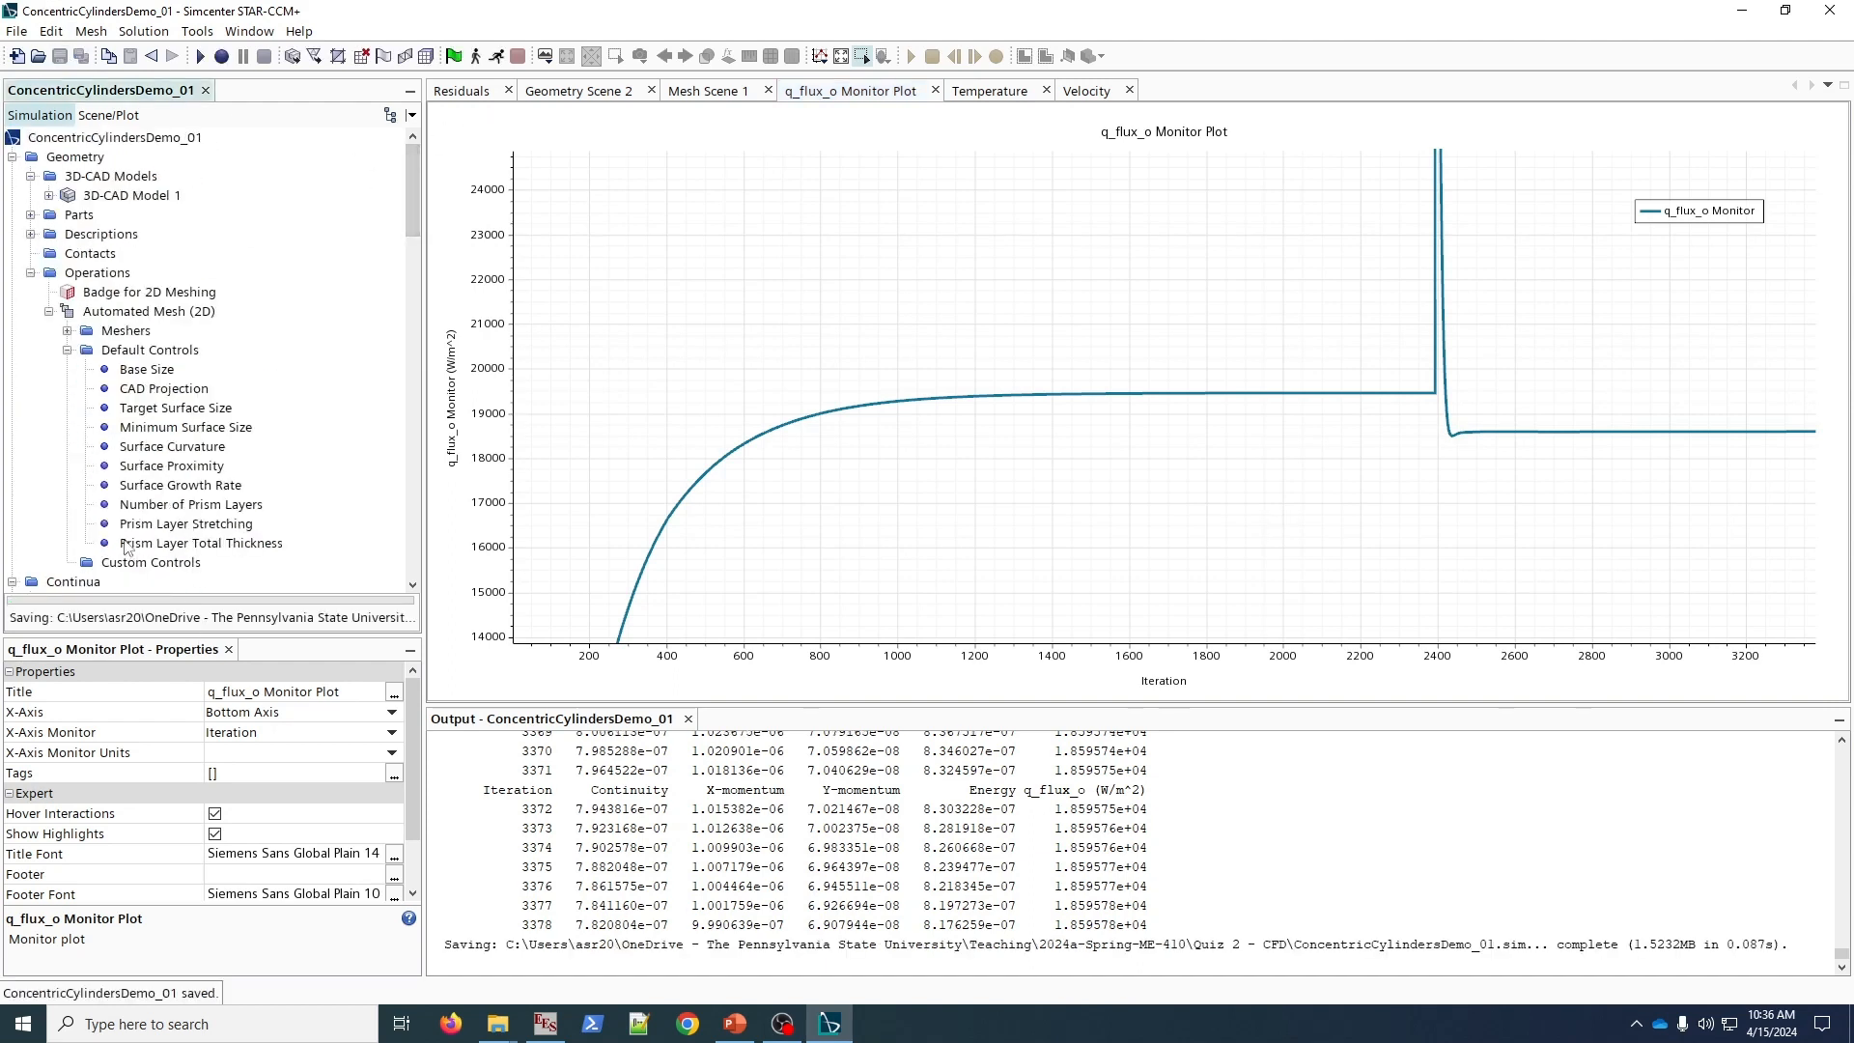
pyautogui.click(147, 371)
pyautogui.doubleClick(236, 691)
pyautogui.write('4')
pyautogui.press('Return')
# - Set the Number of Prism Layers in the Automated Mesh (2D) default controls to 4*2
pyautogui.click(208, 506)
pyautogui.click(260, 691)
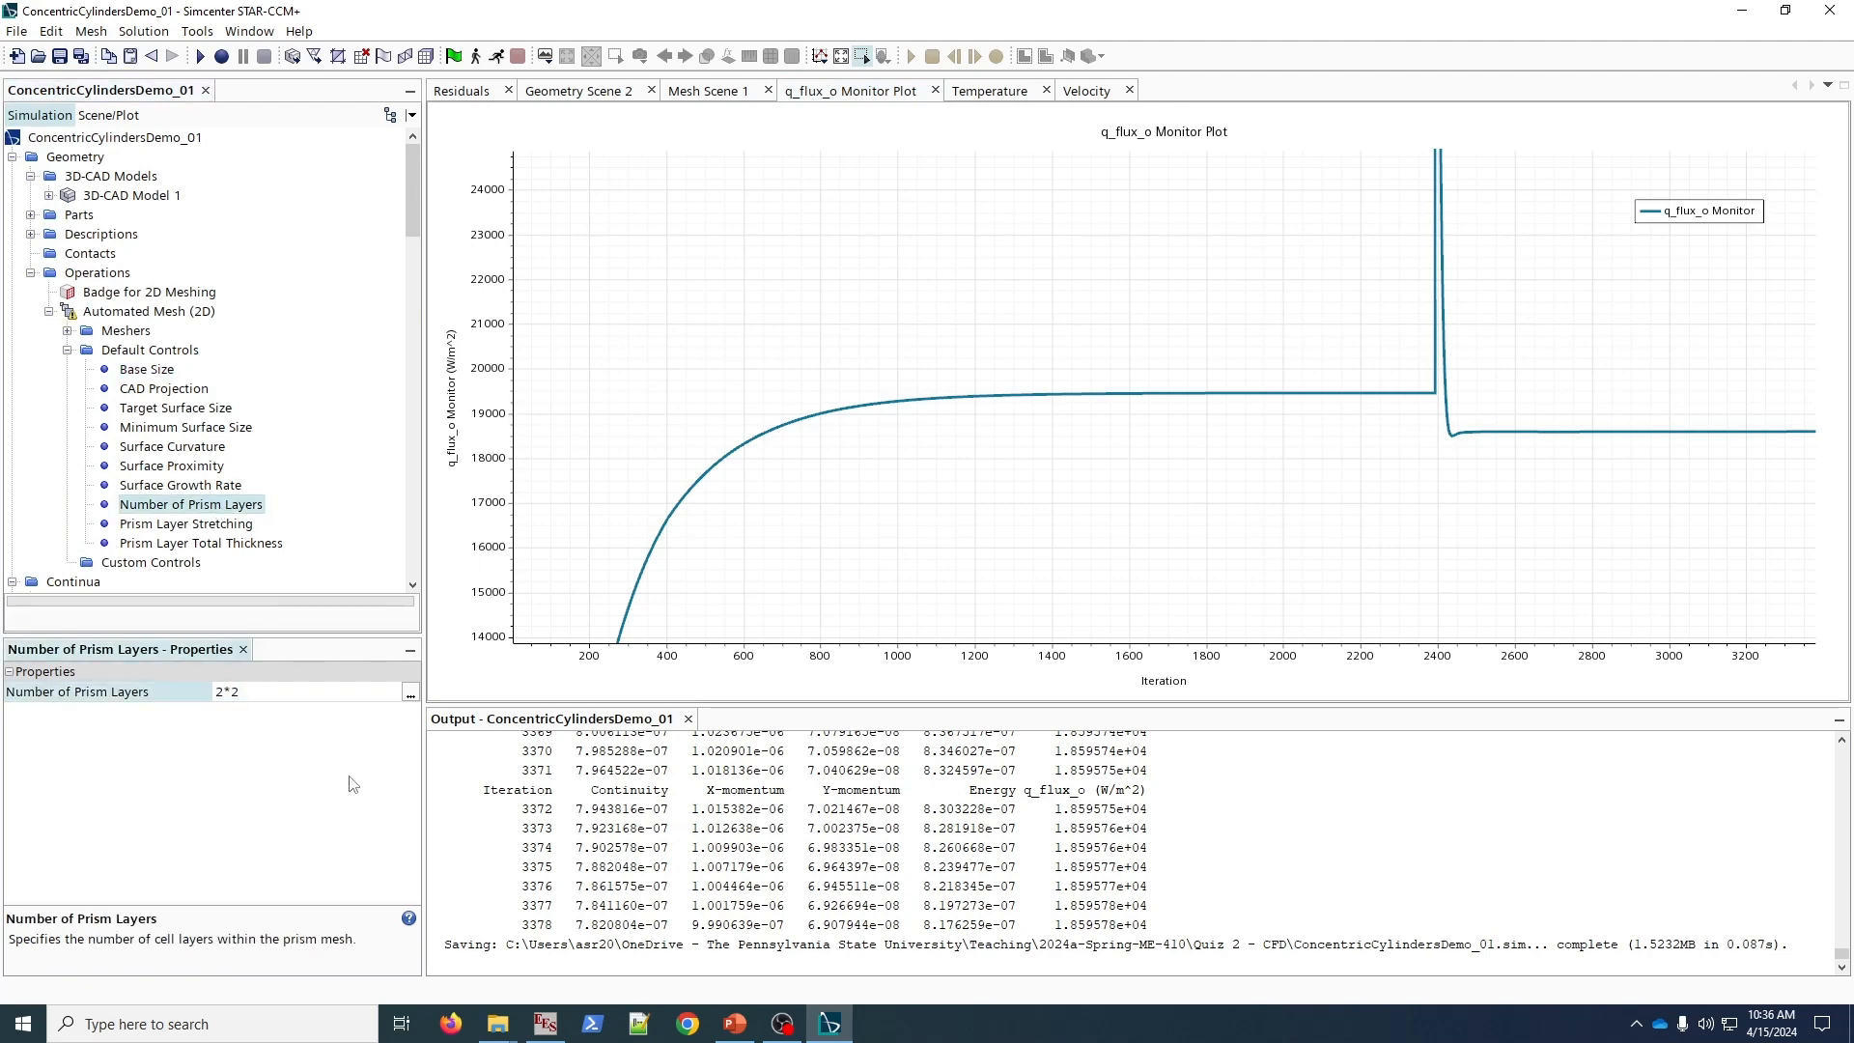
pyautogui.press('Return')
# - Display Mesh Scene 1, execute the Automated Mesh (2D) operation, and inspect the regenerated cells and prism layers
pyautogui.click(702, 90)
pyautogui.scroll(3, 1381, 280)
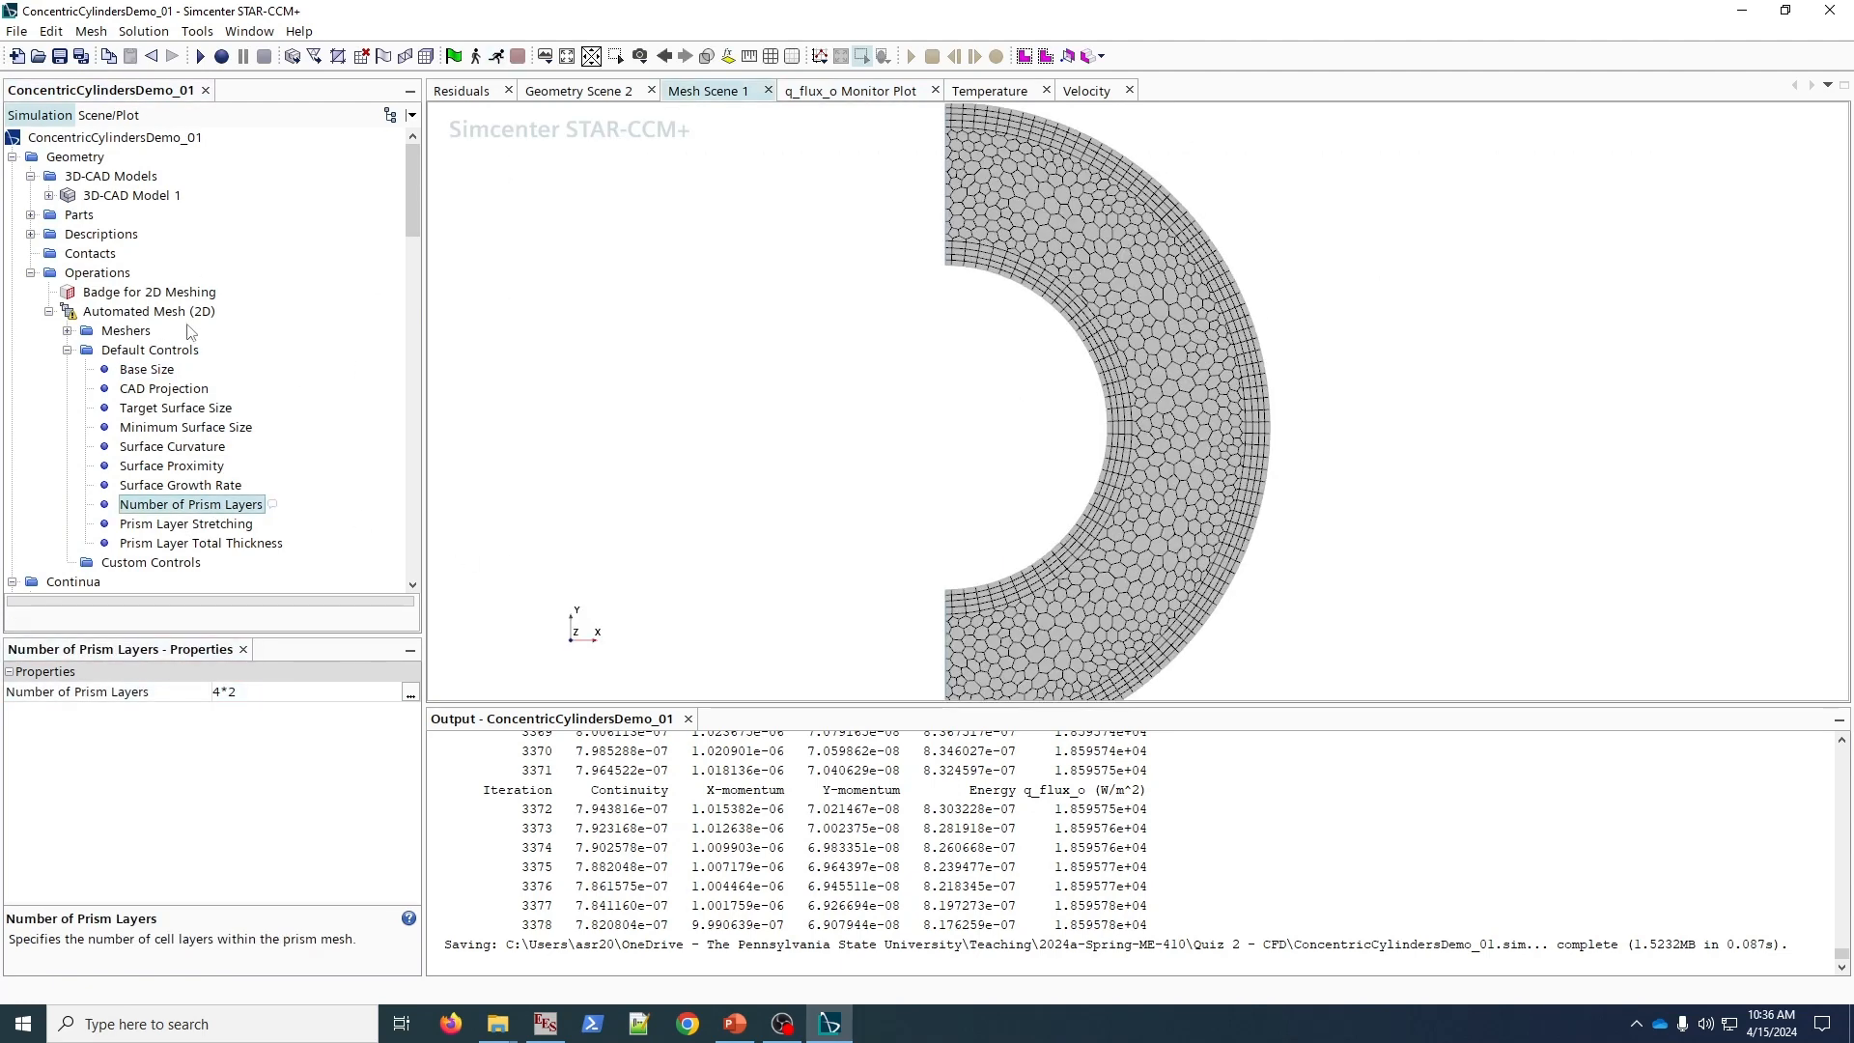
pyautogui.rightClick(186, 313)
pyautogui.click(257, 364)
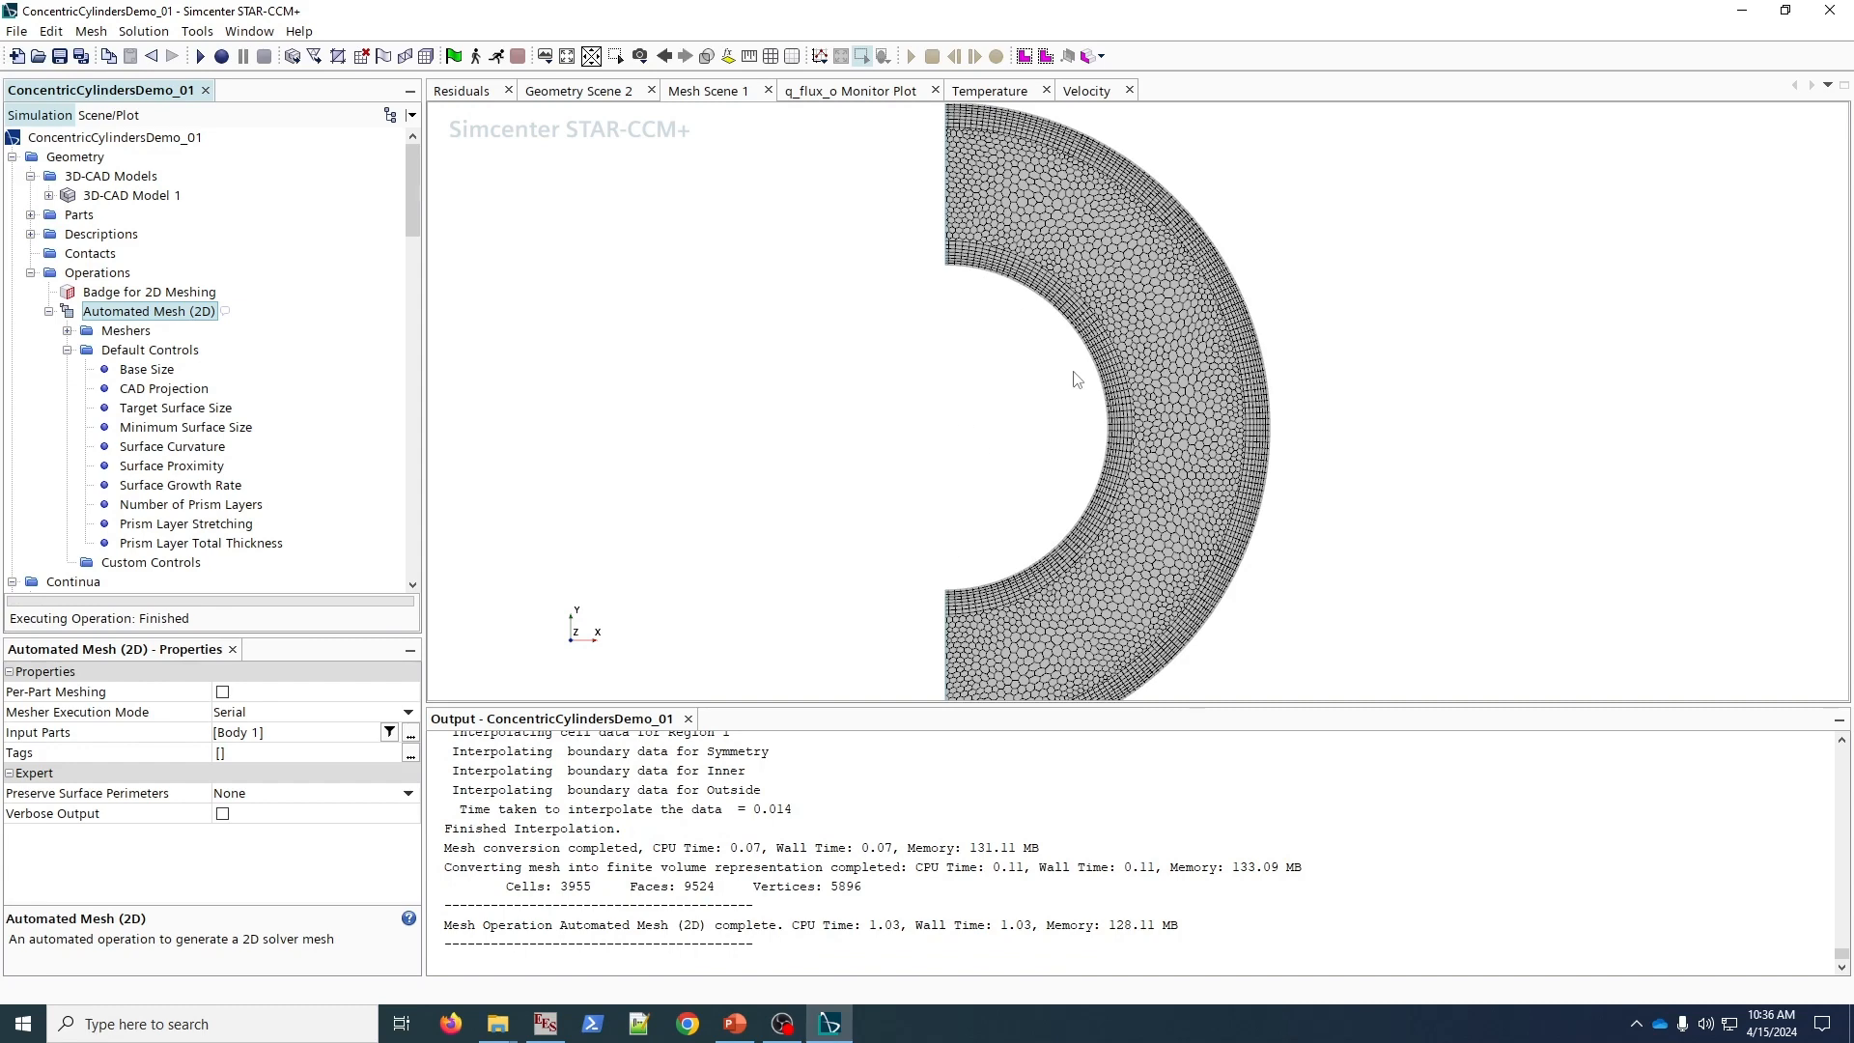
pyautogui.scroll(4, 1086, 365)
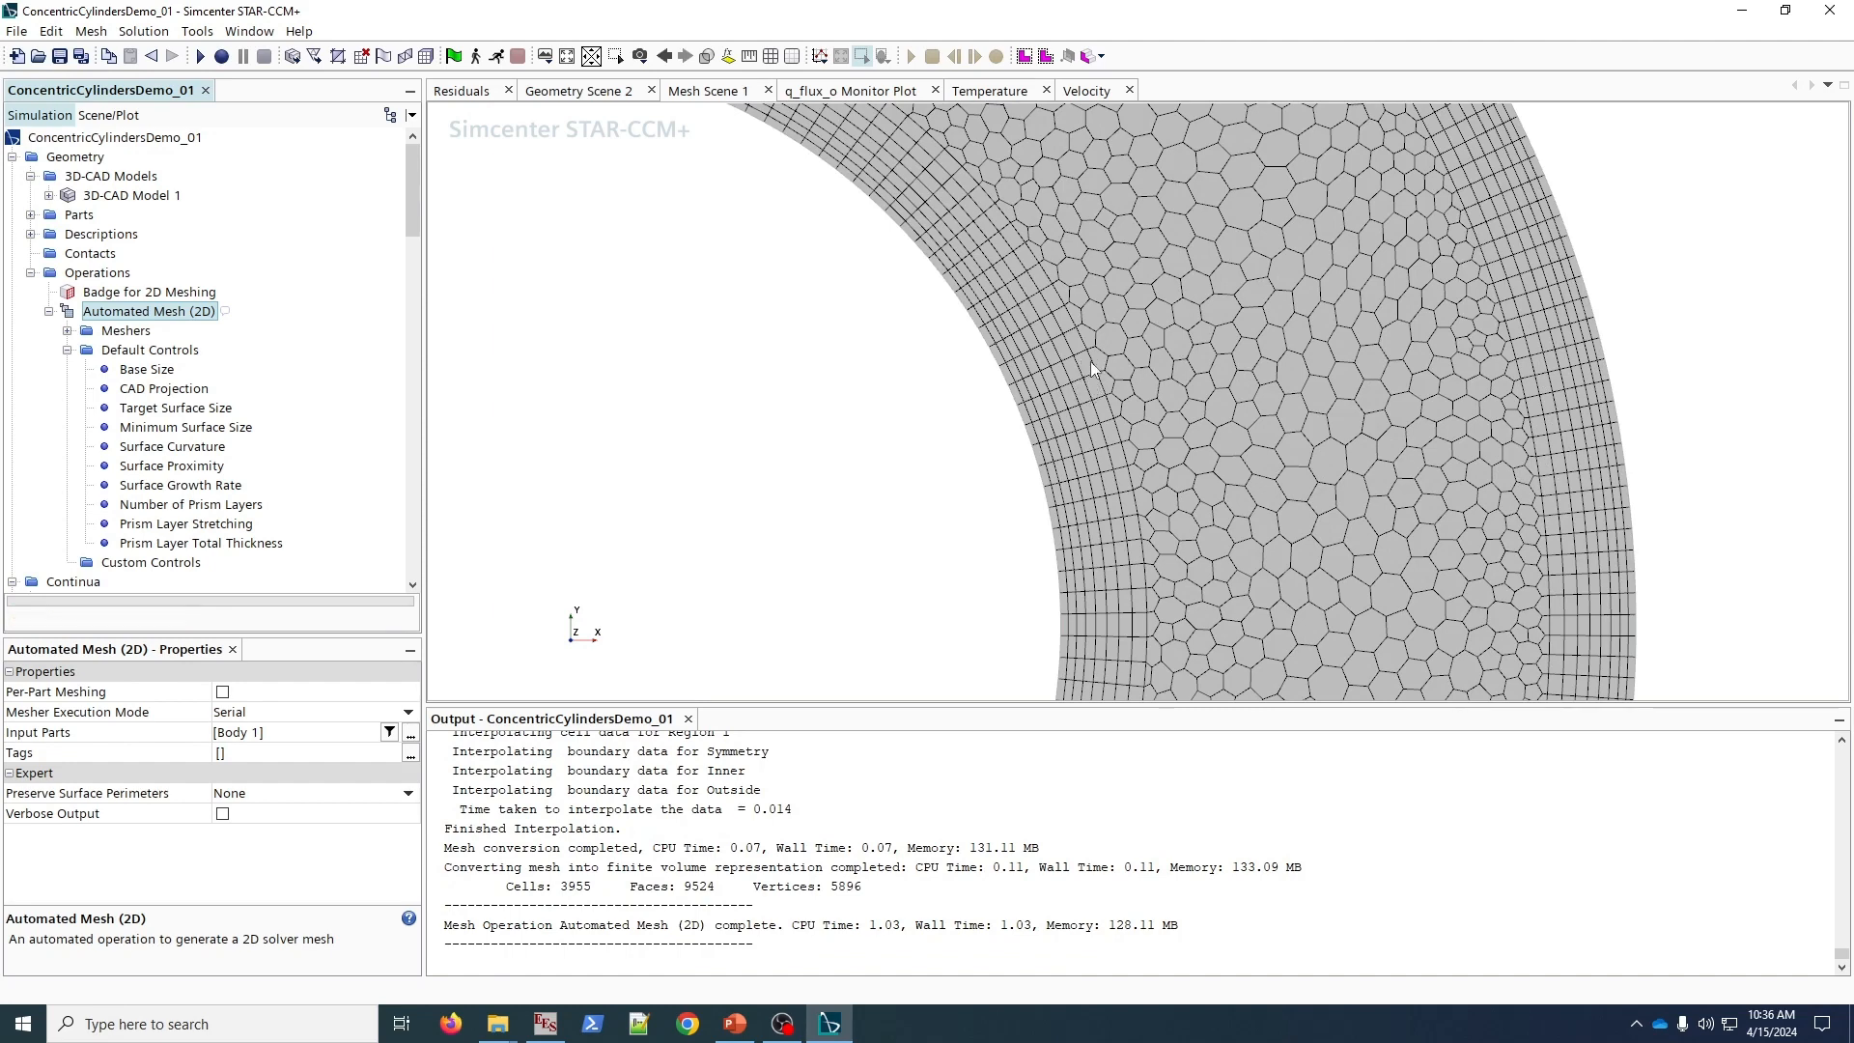
pyautogui.scroll(-5, 1094, 384)
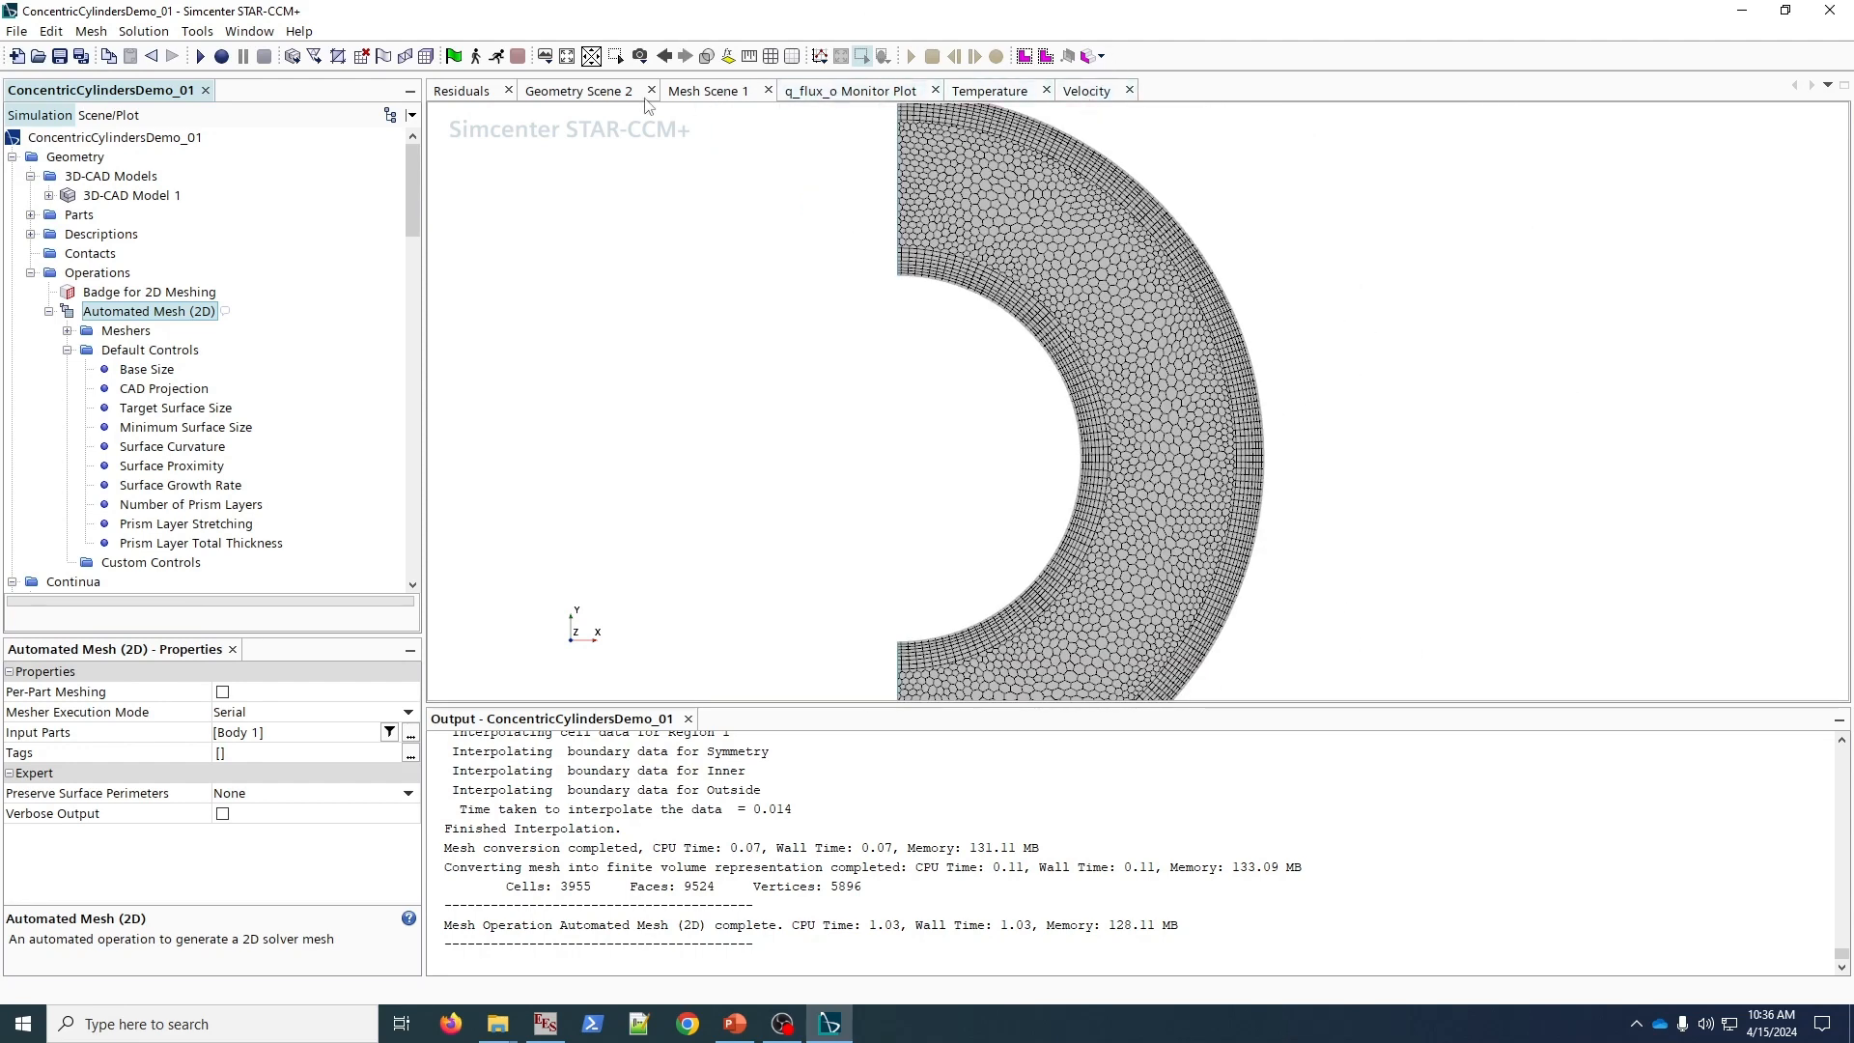
# - Run the solver on the finer mesh and monitor the q_flux_o plot, Temperature and Velocity scenes, and Residuals
pyautogui.click(446, 92)
pyautogui.click(496, 56)
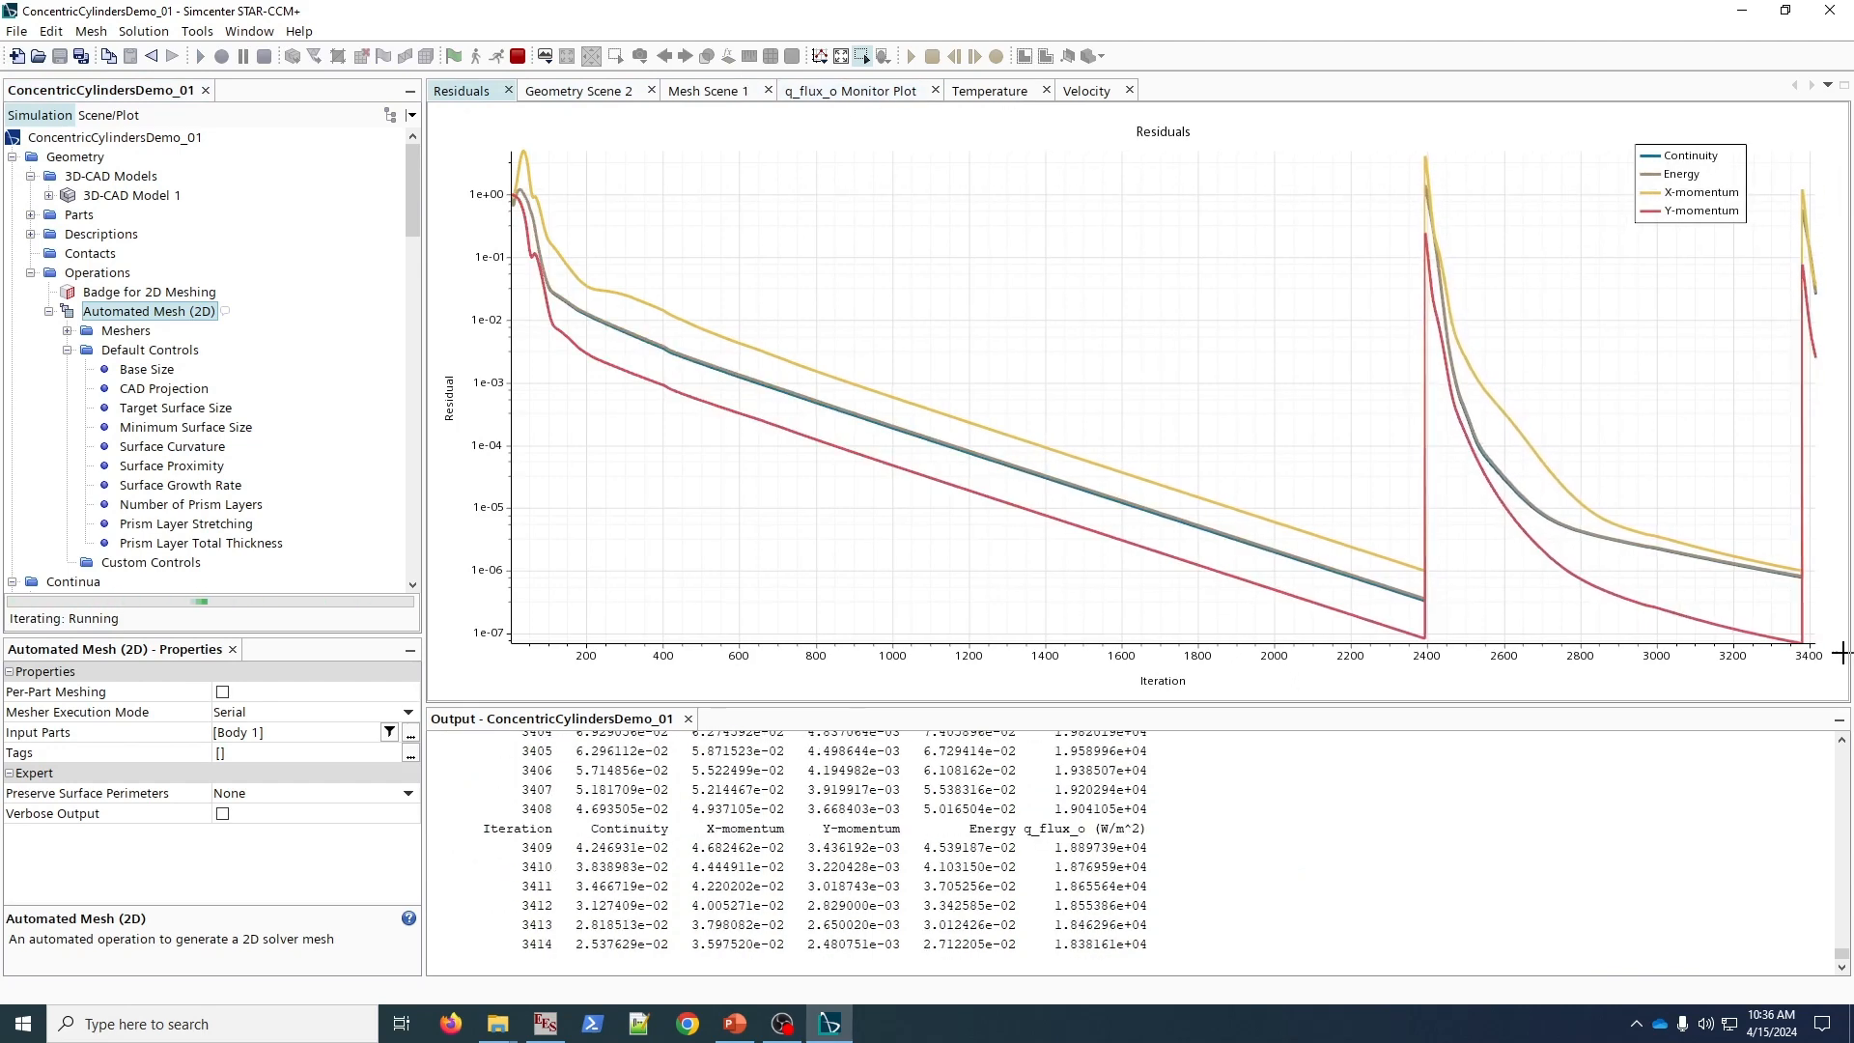
pyautogui.click(849, 91)
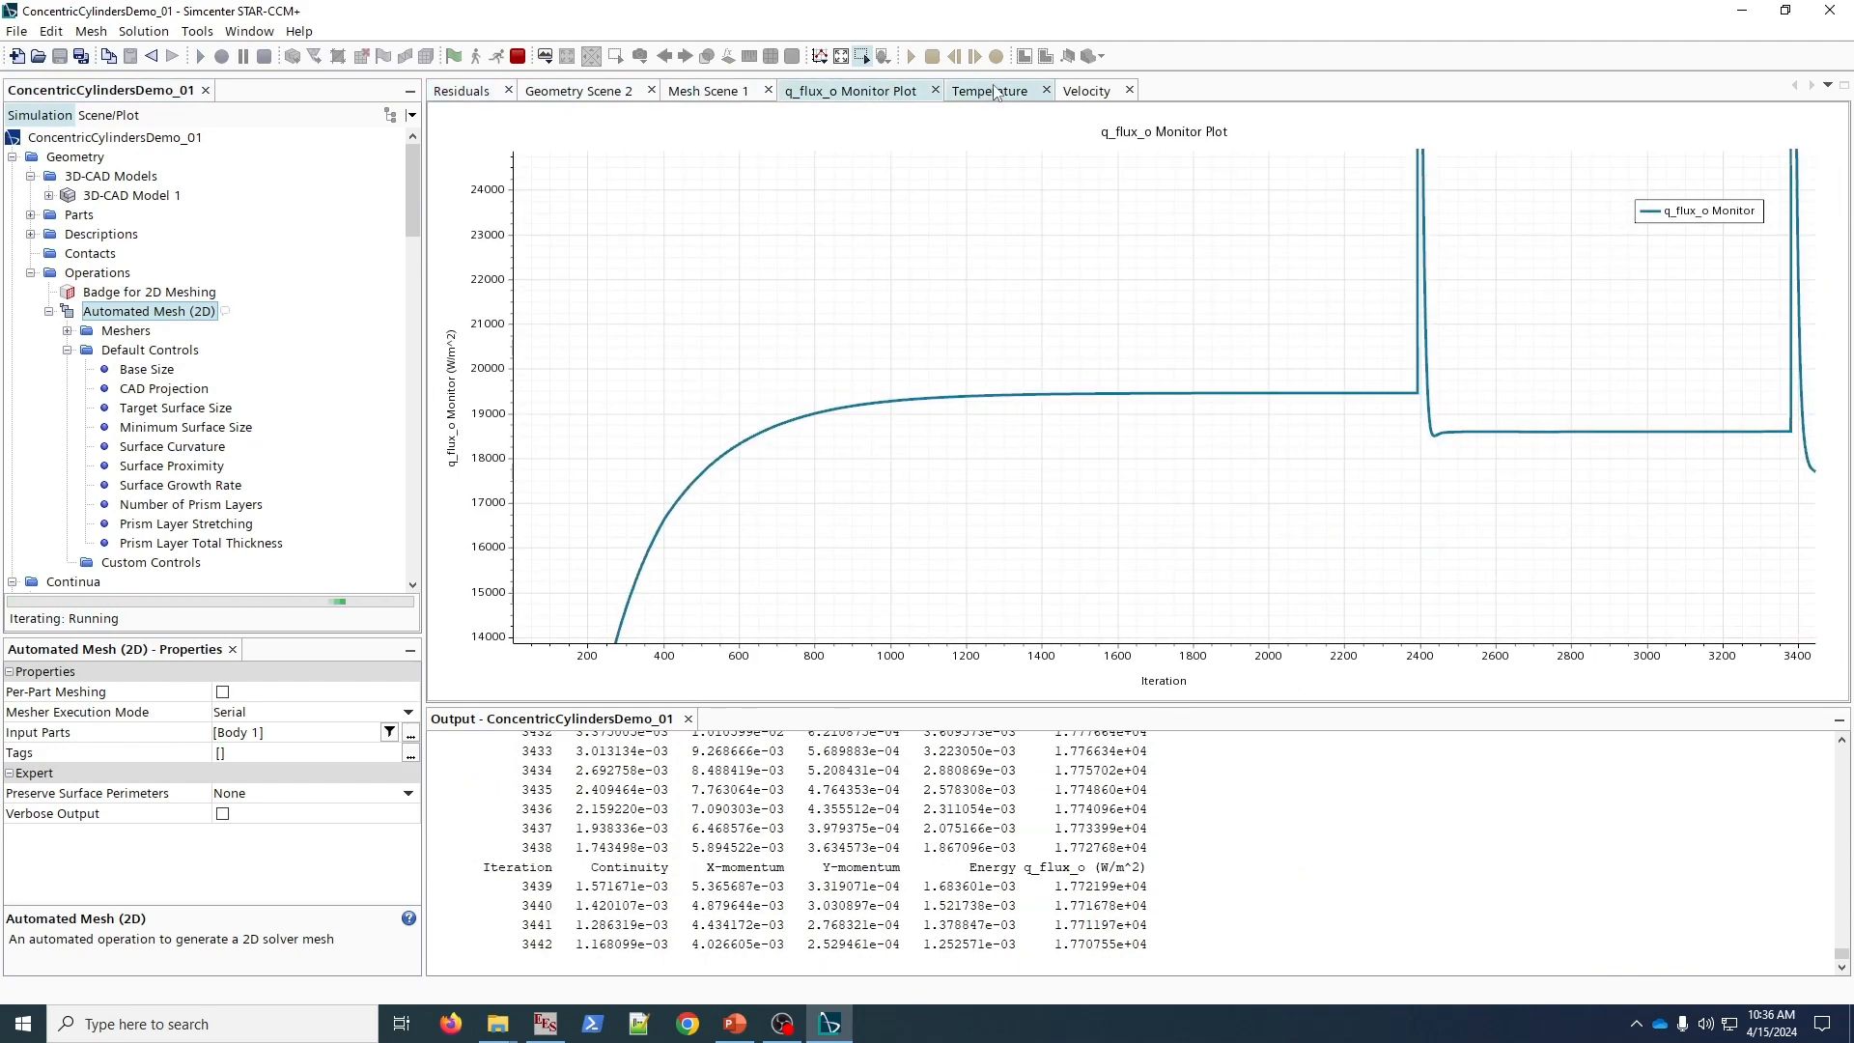
pyautogui.click(993, 91)
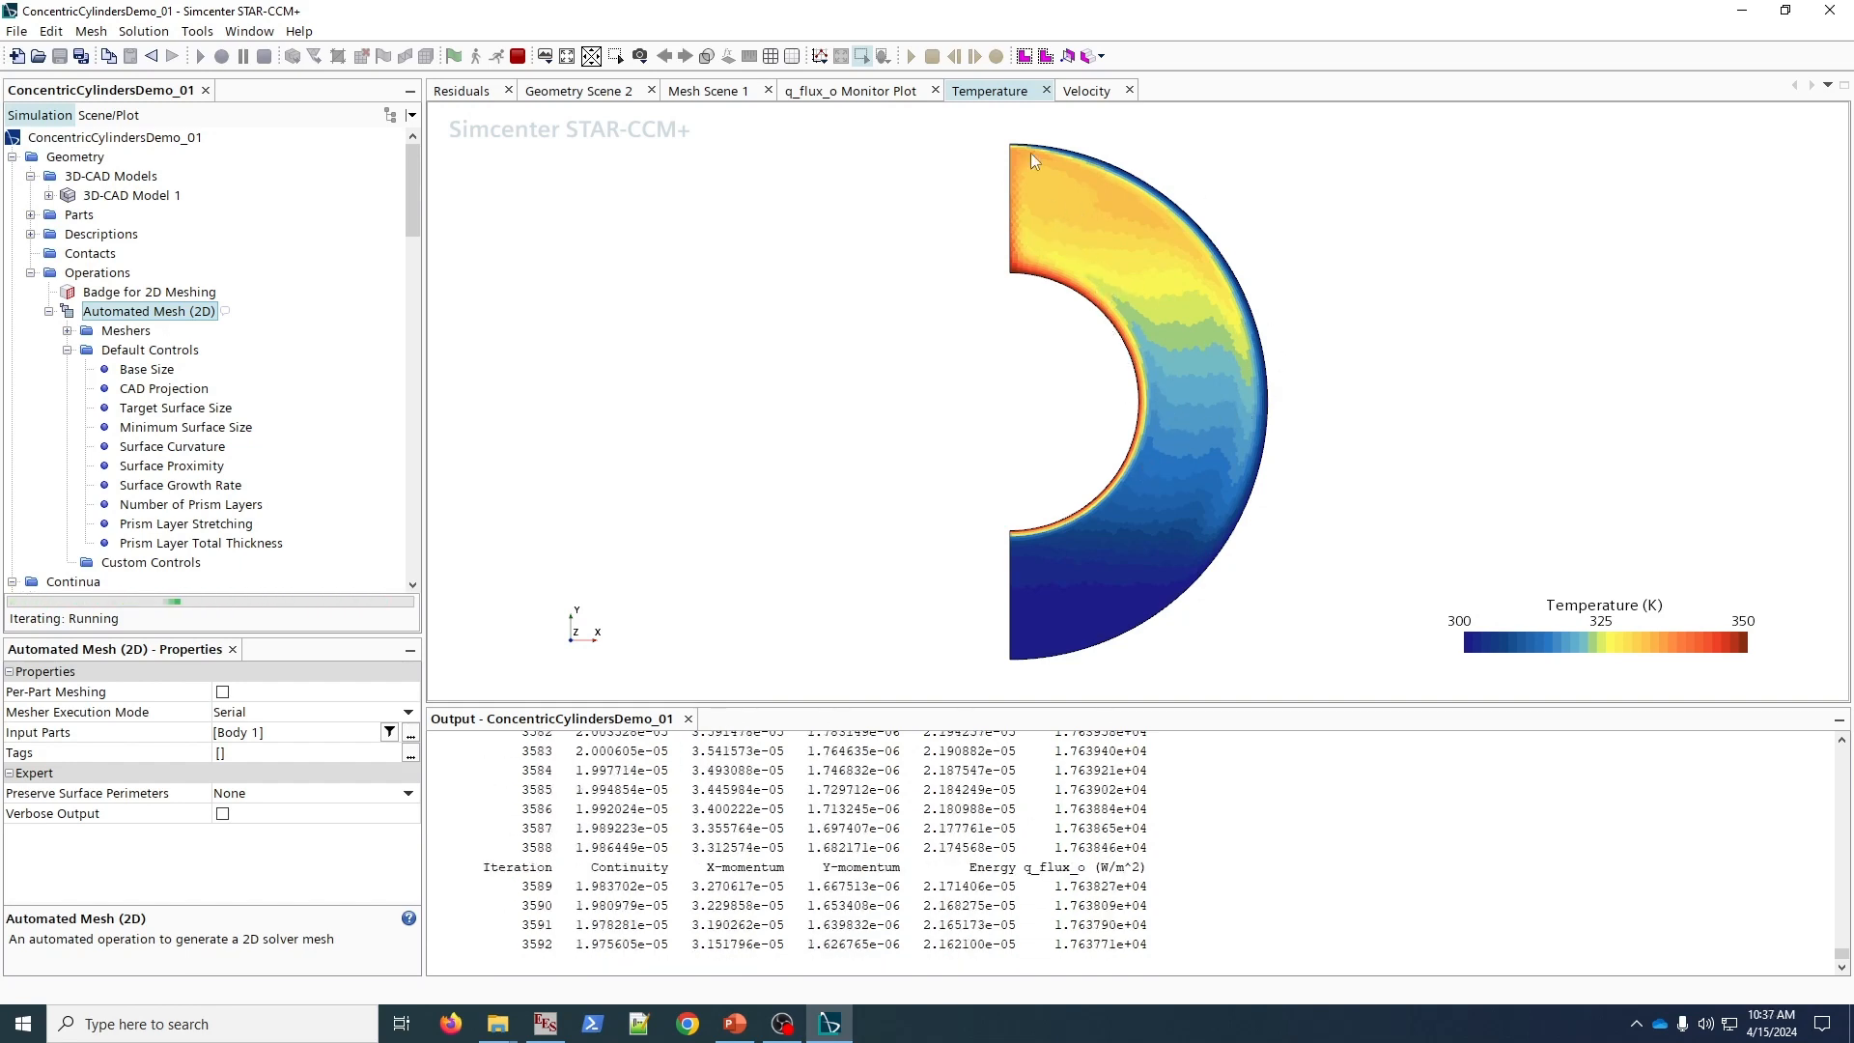
pyautogui.click(1086, 90)
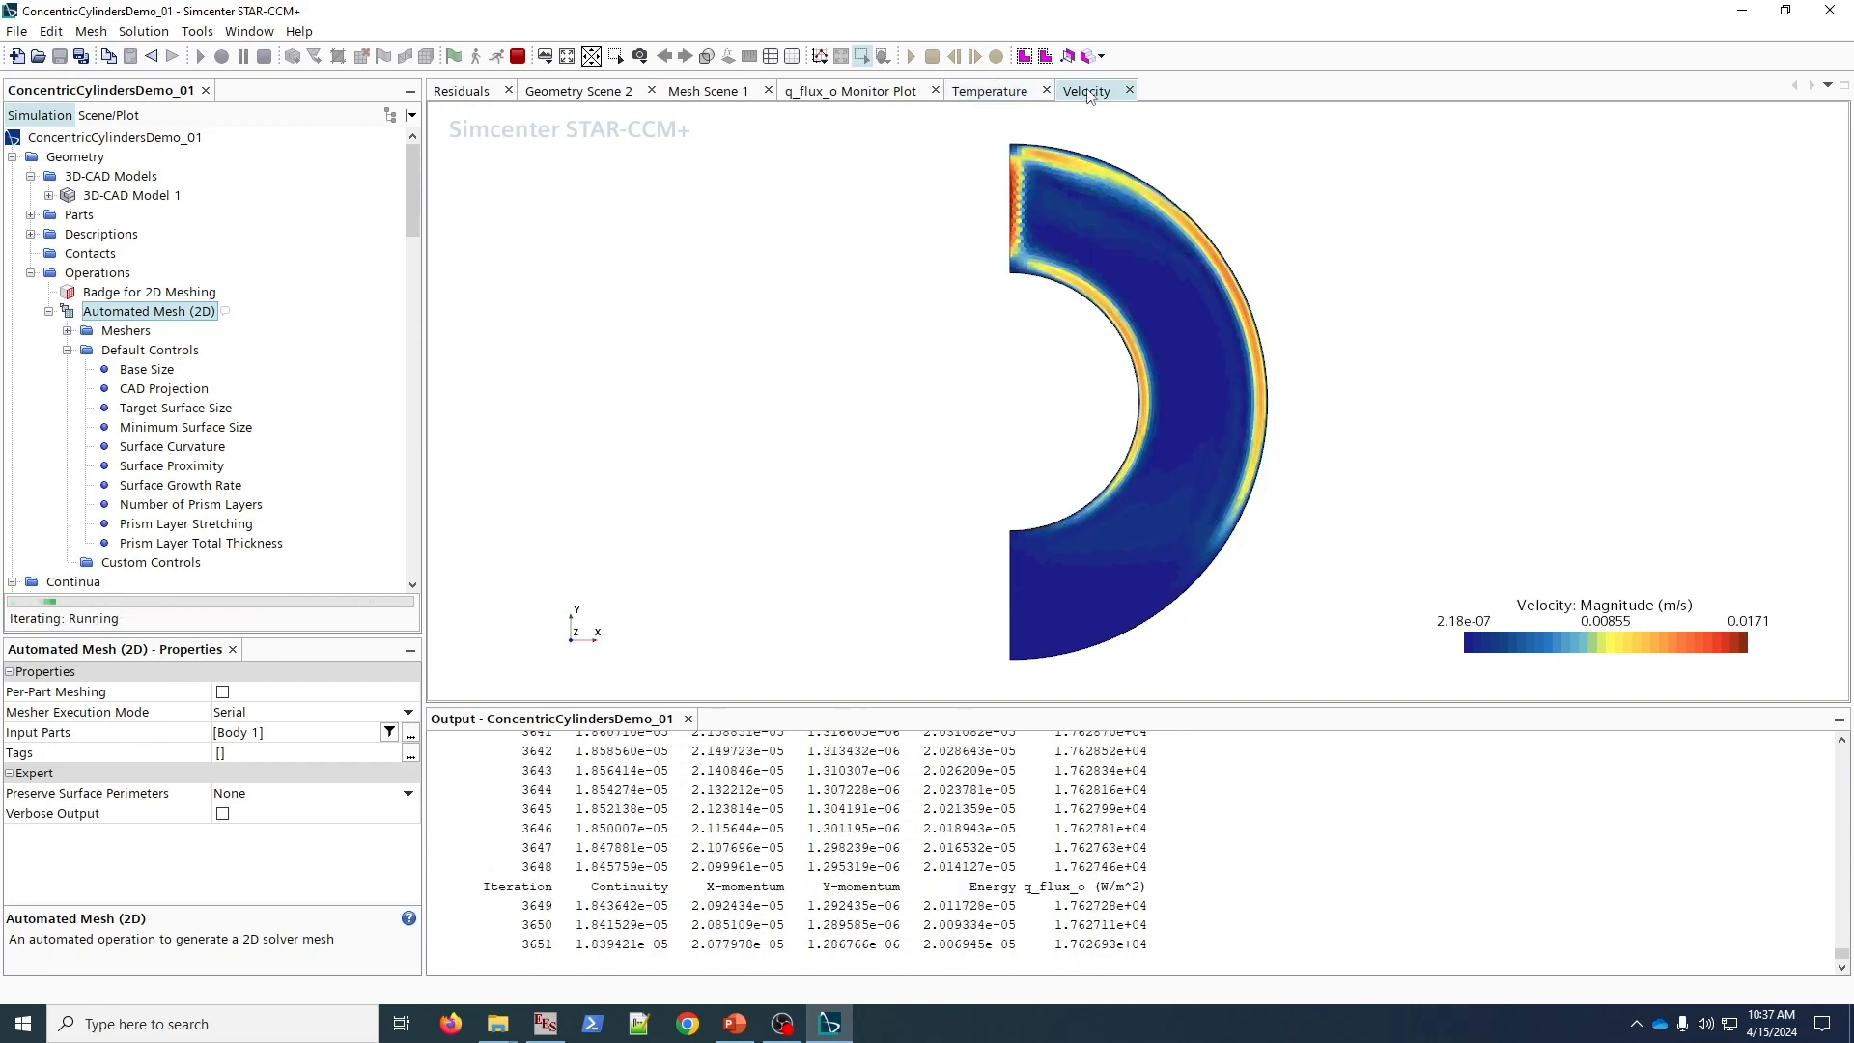
pyautogui.click(836, 93)
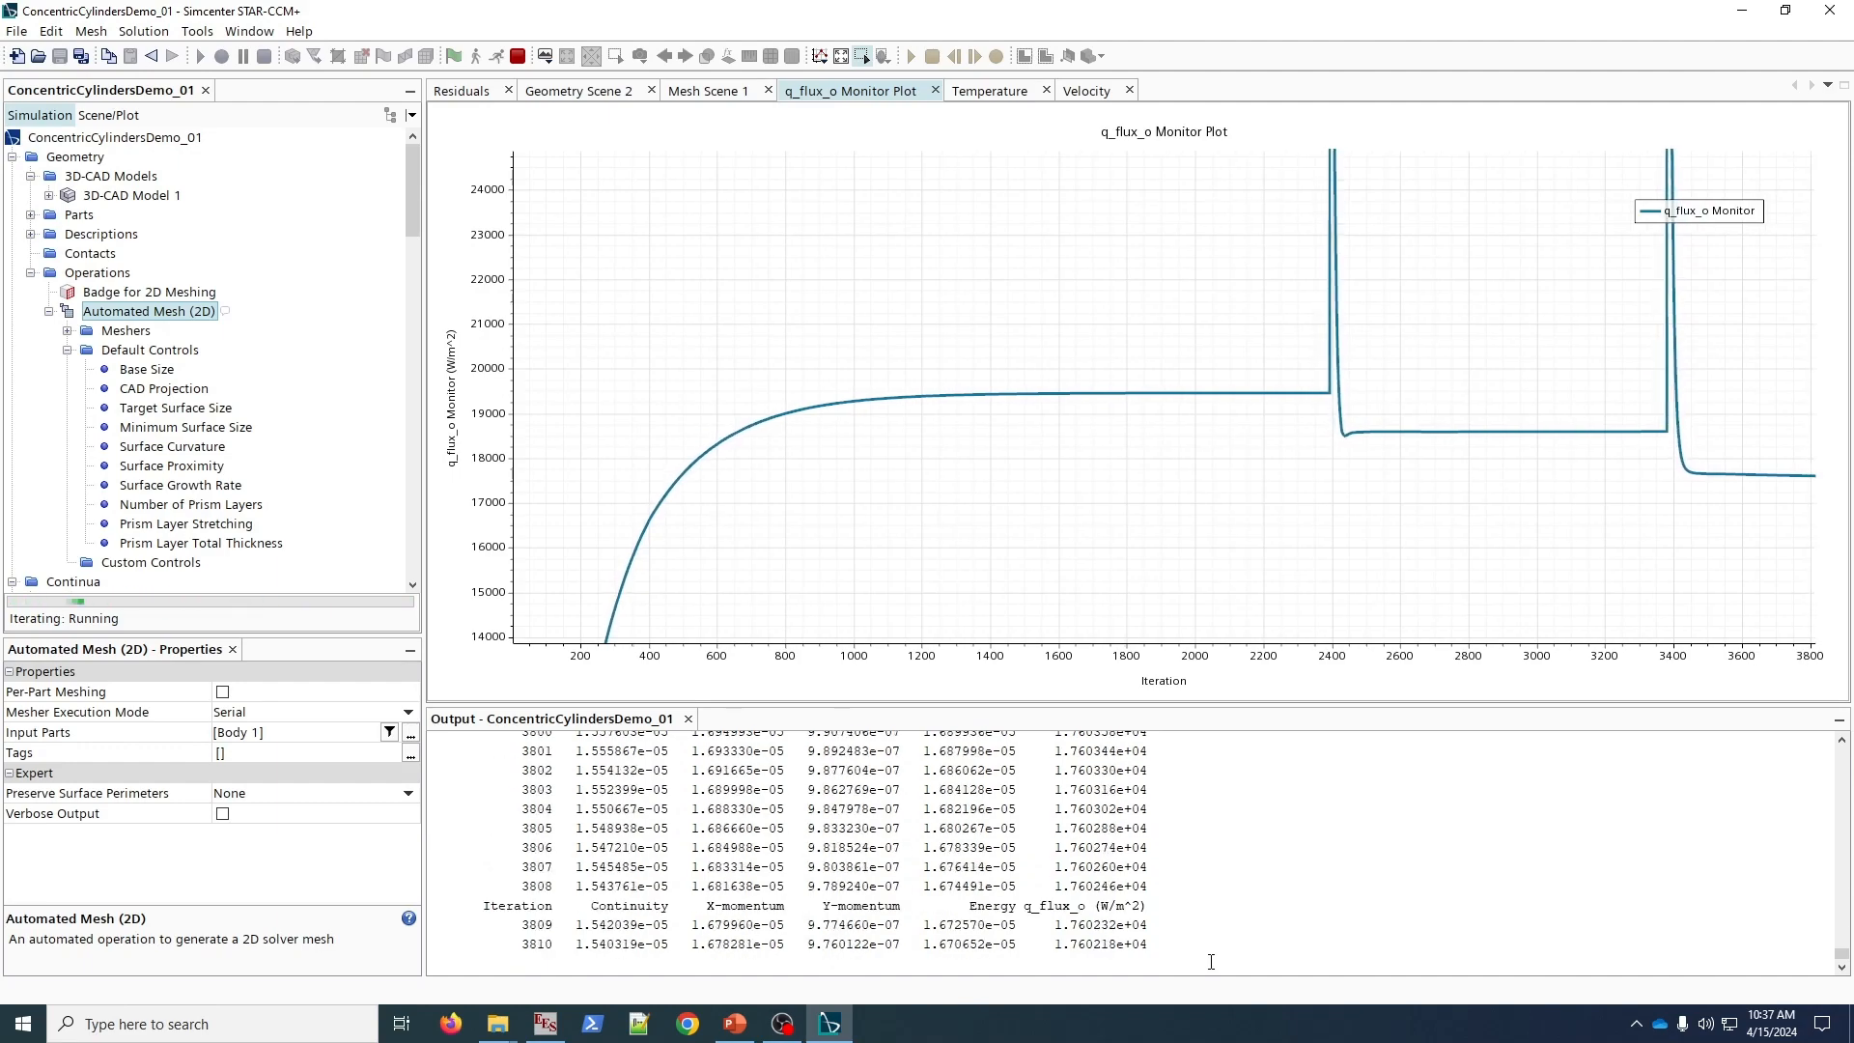
pyautogui.click(463, 91)
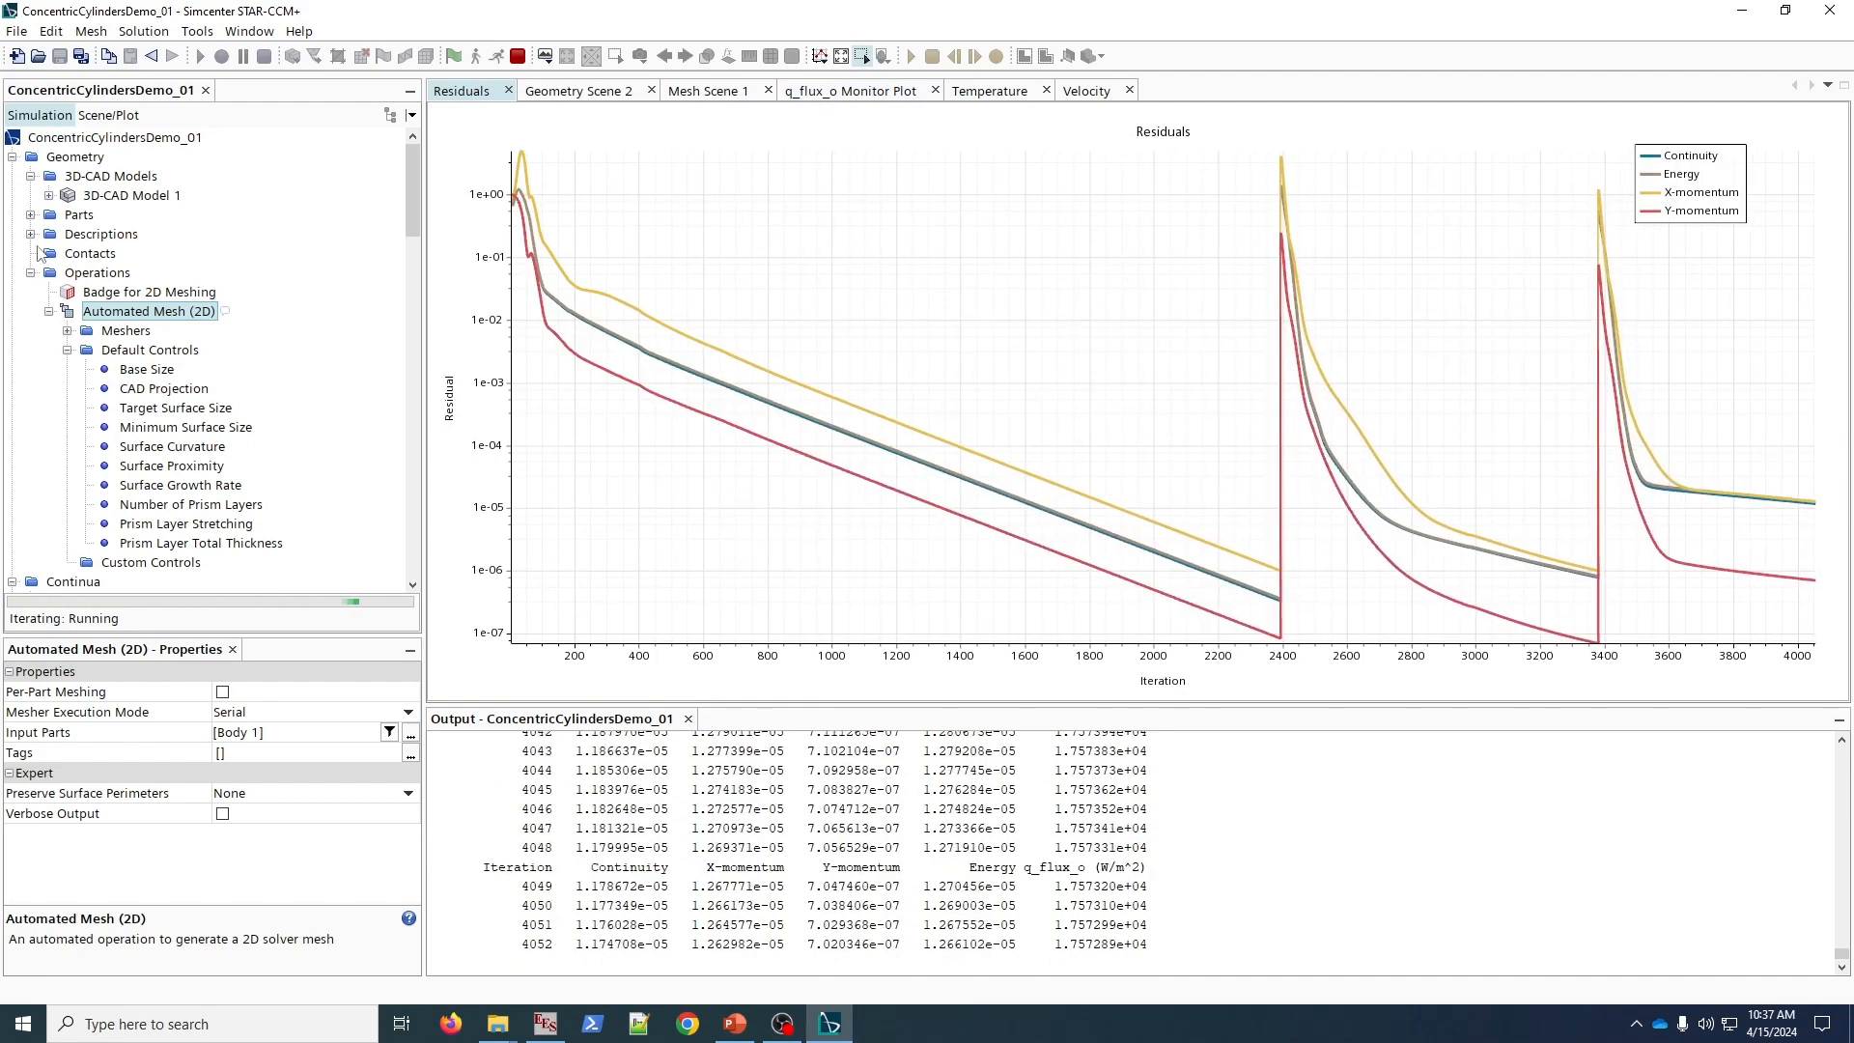
# - Set the Explicit Relaxation of the Coupled Implicit solver's Constant Relaxation to 0.15 while the solution is running
pyautogui.scroll(-7, 51, 338)
pyautogui.scroll(-5, 51, 338)
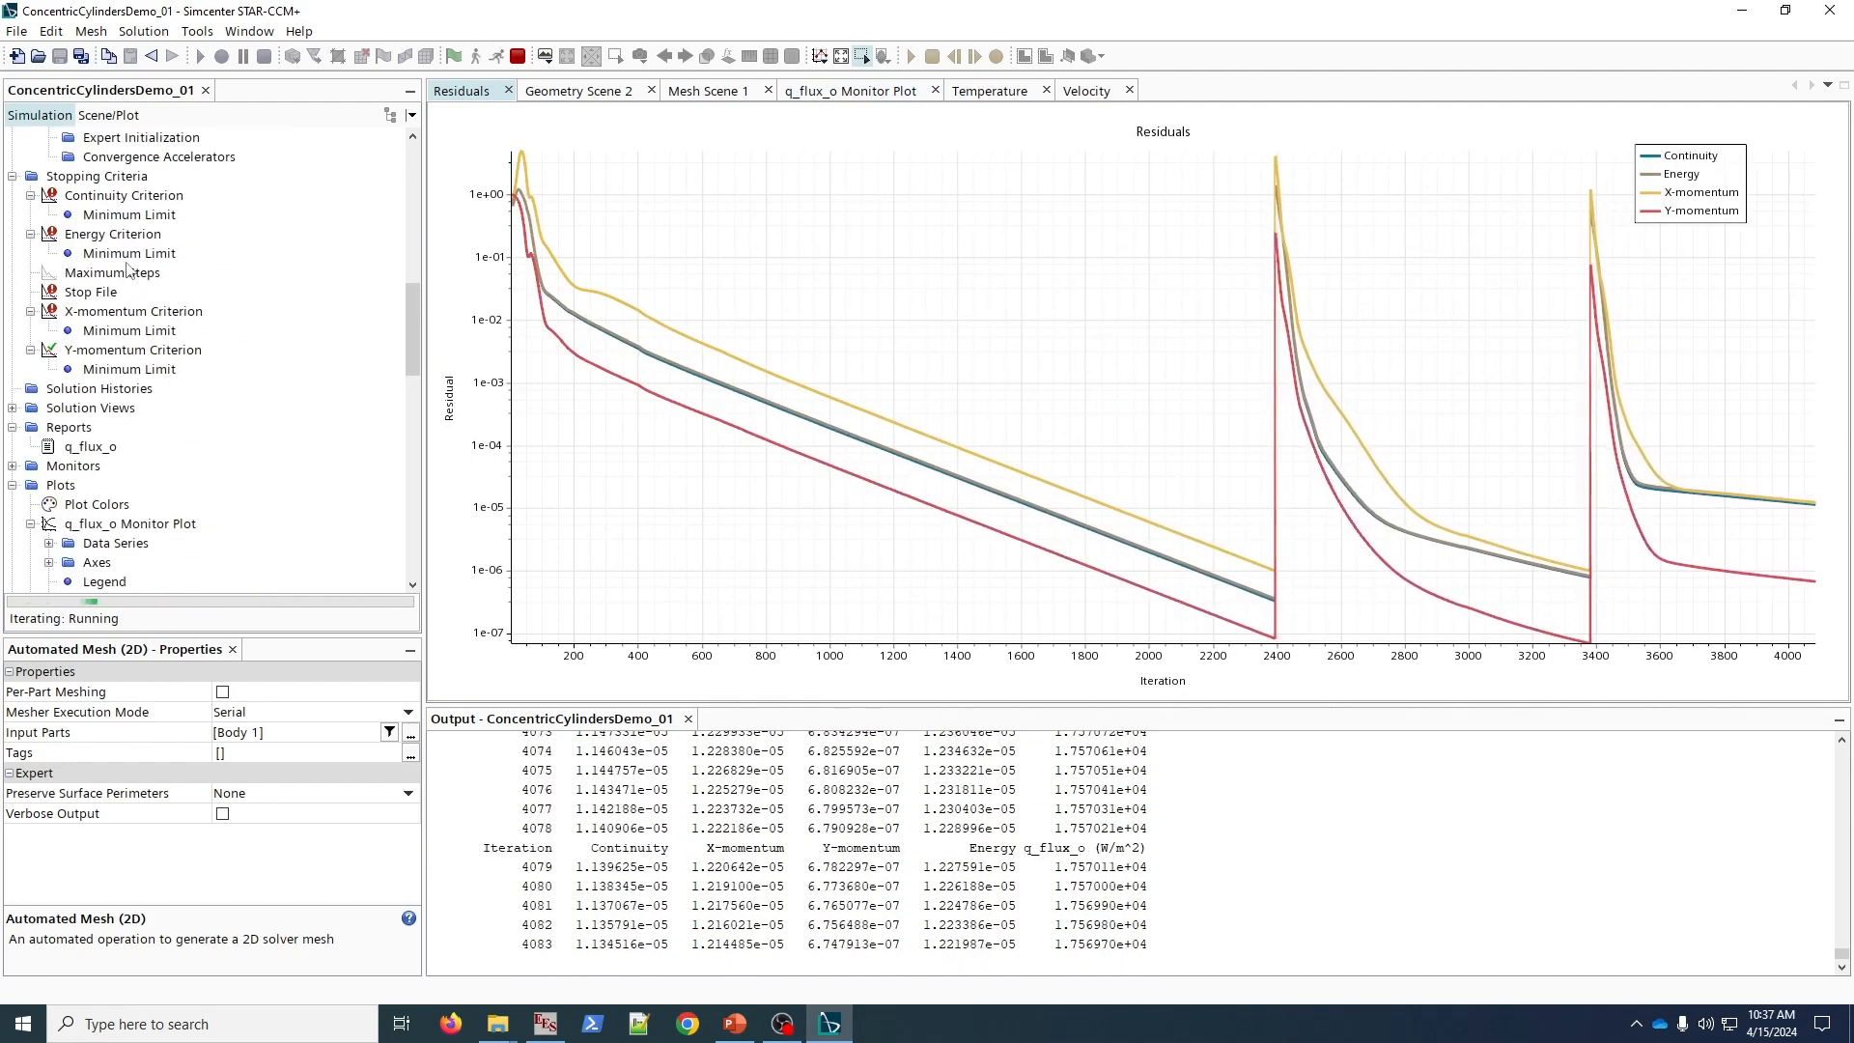
pyautogui.scroll(4, 63, 429)
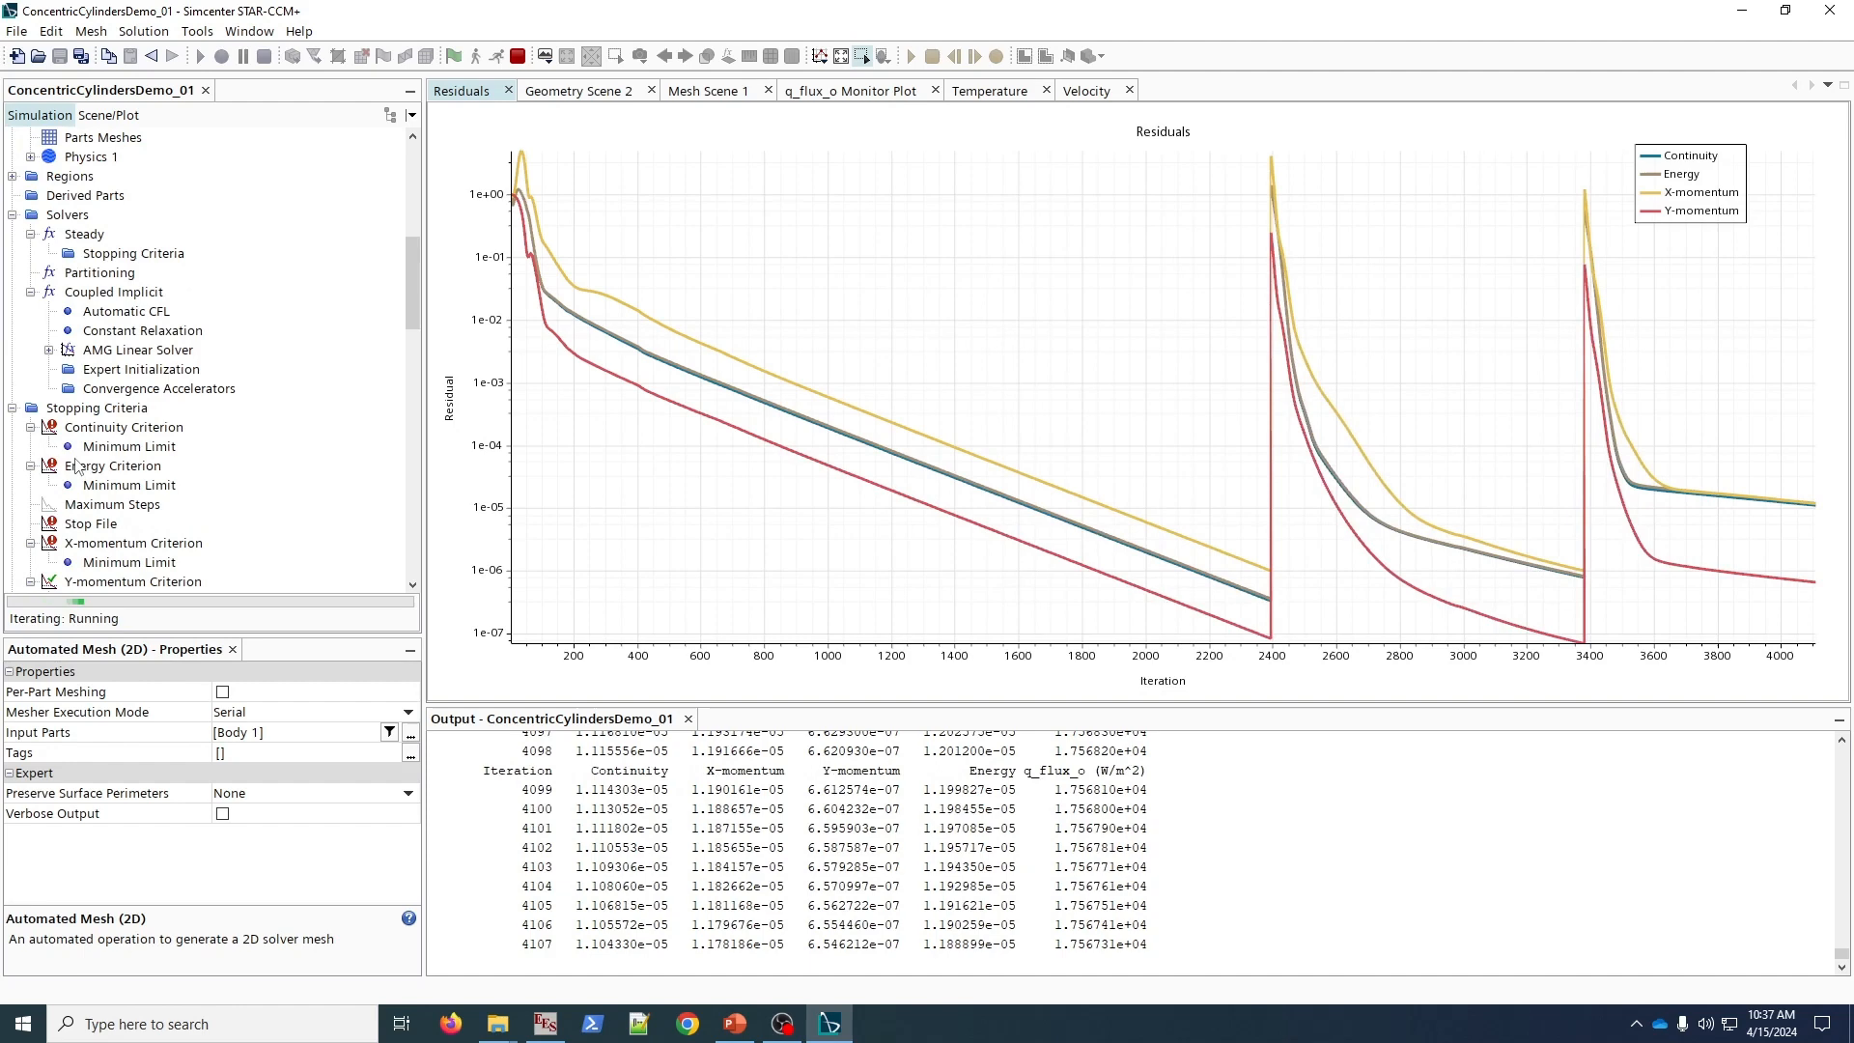
pyautogui.click(114, 331)
pyautogui.click(262, 691)
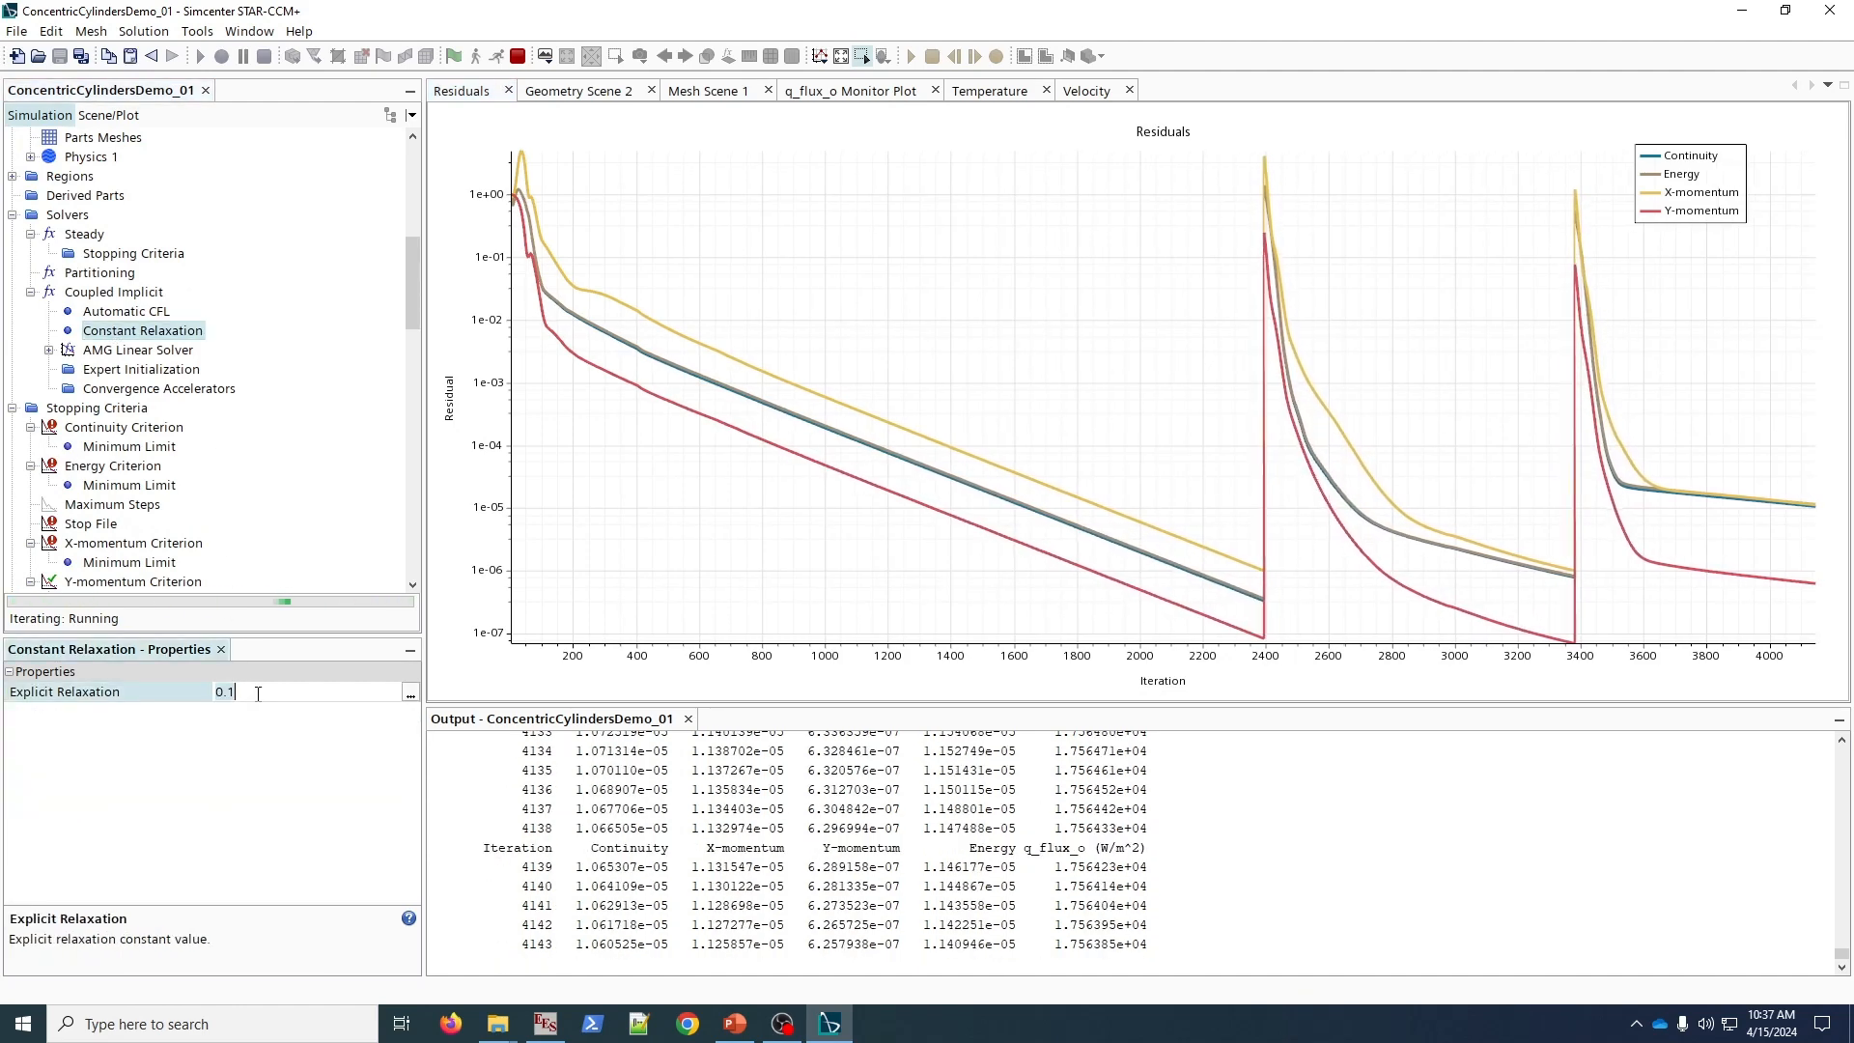
pyautogui.press('Return')
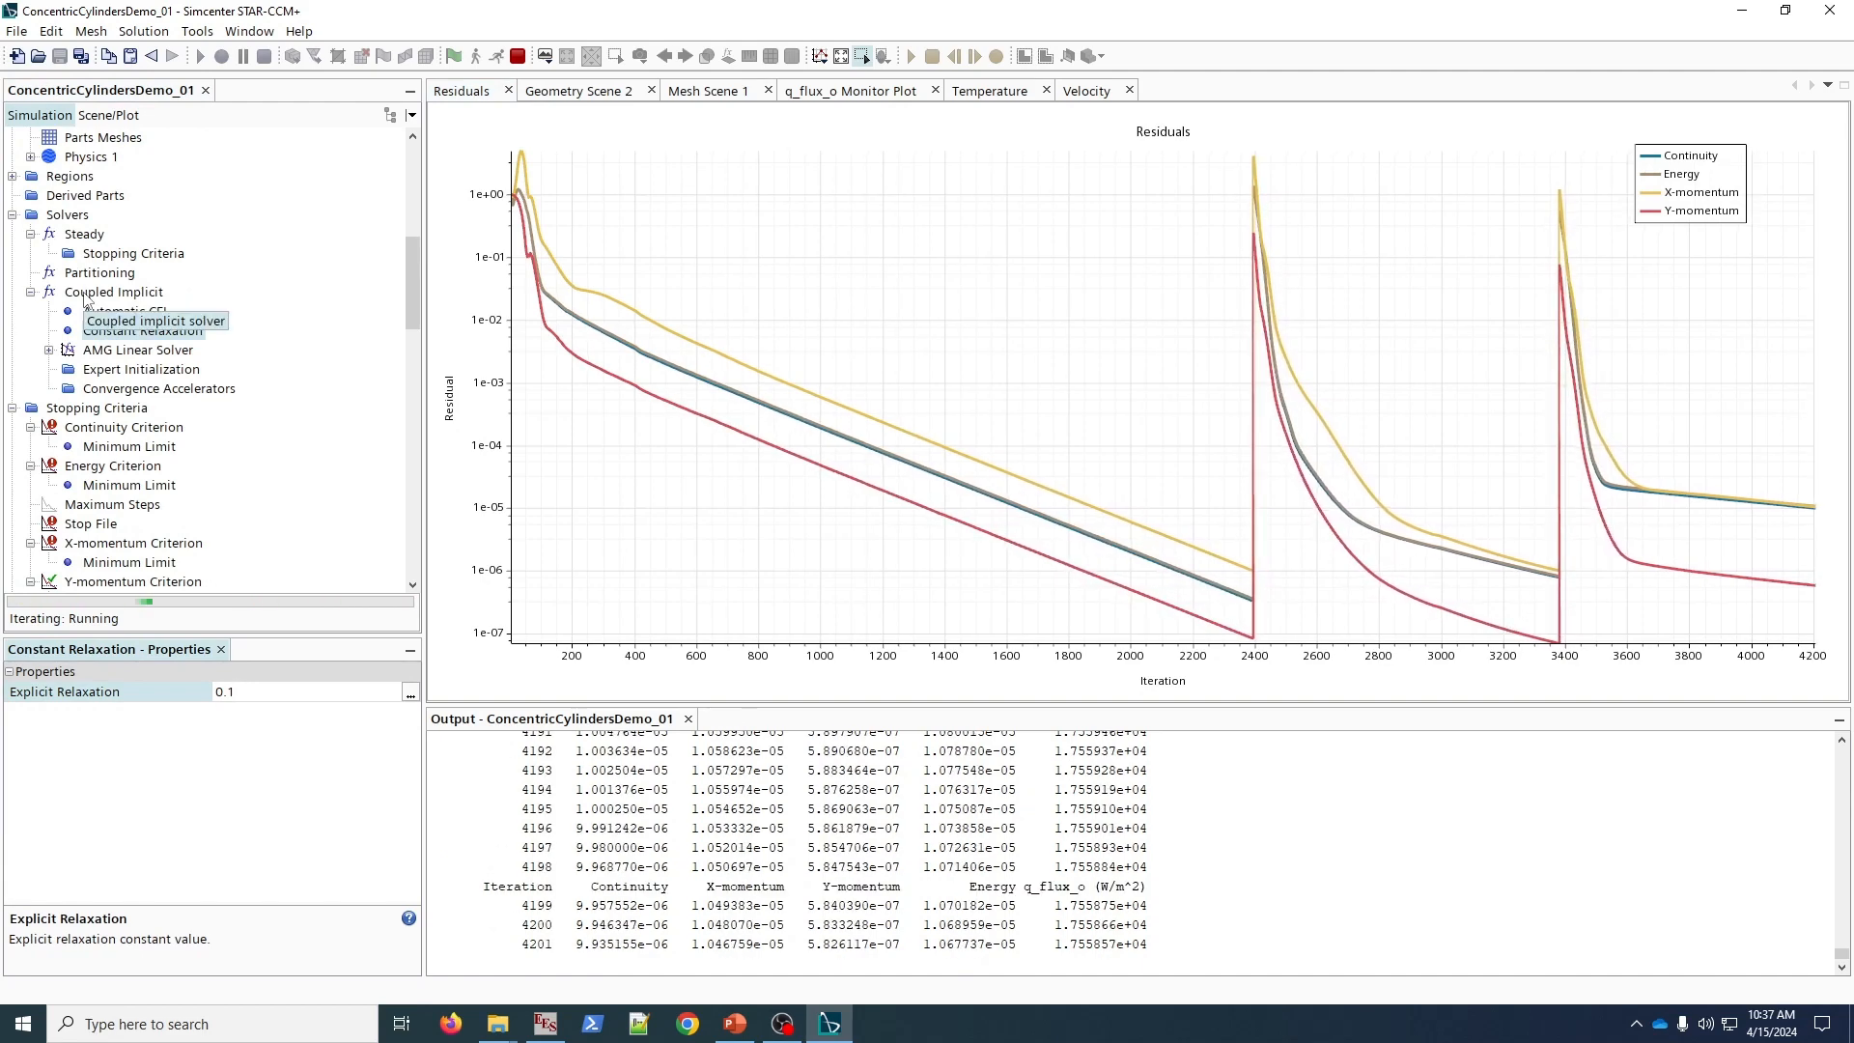
pyautogui.press('Return')
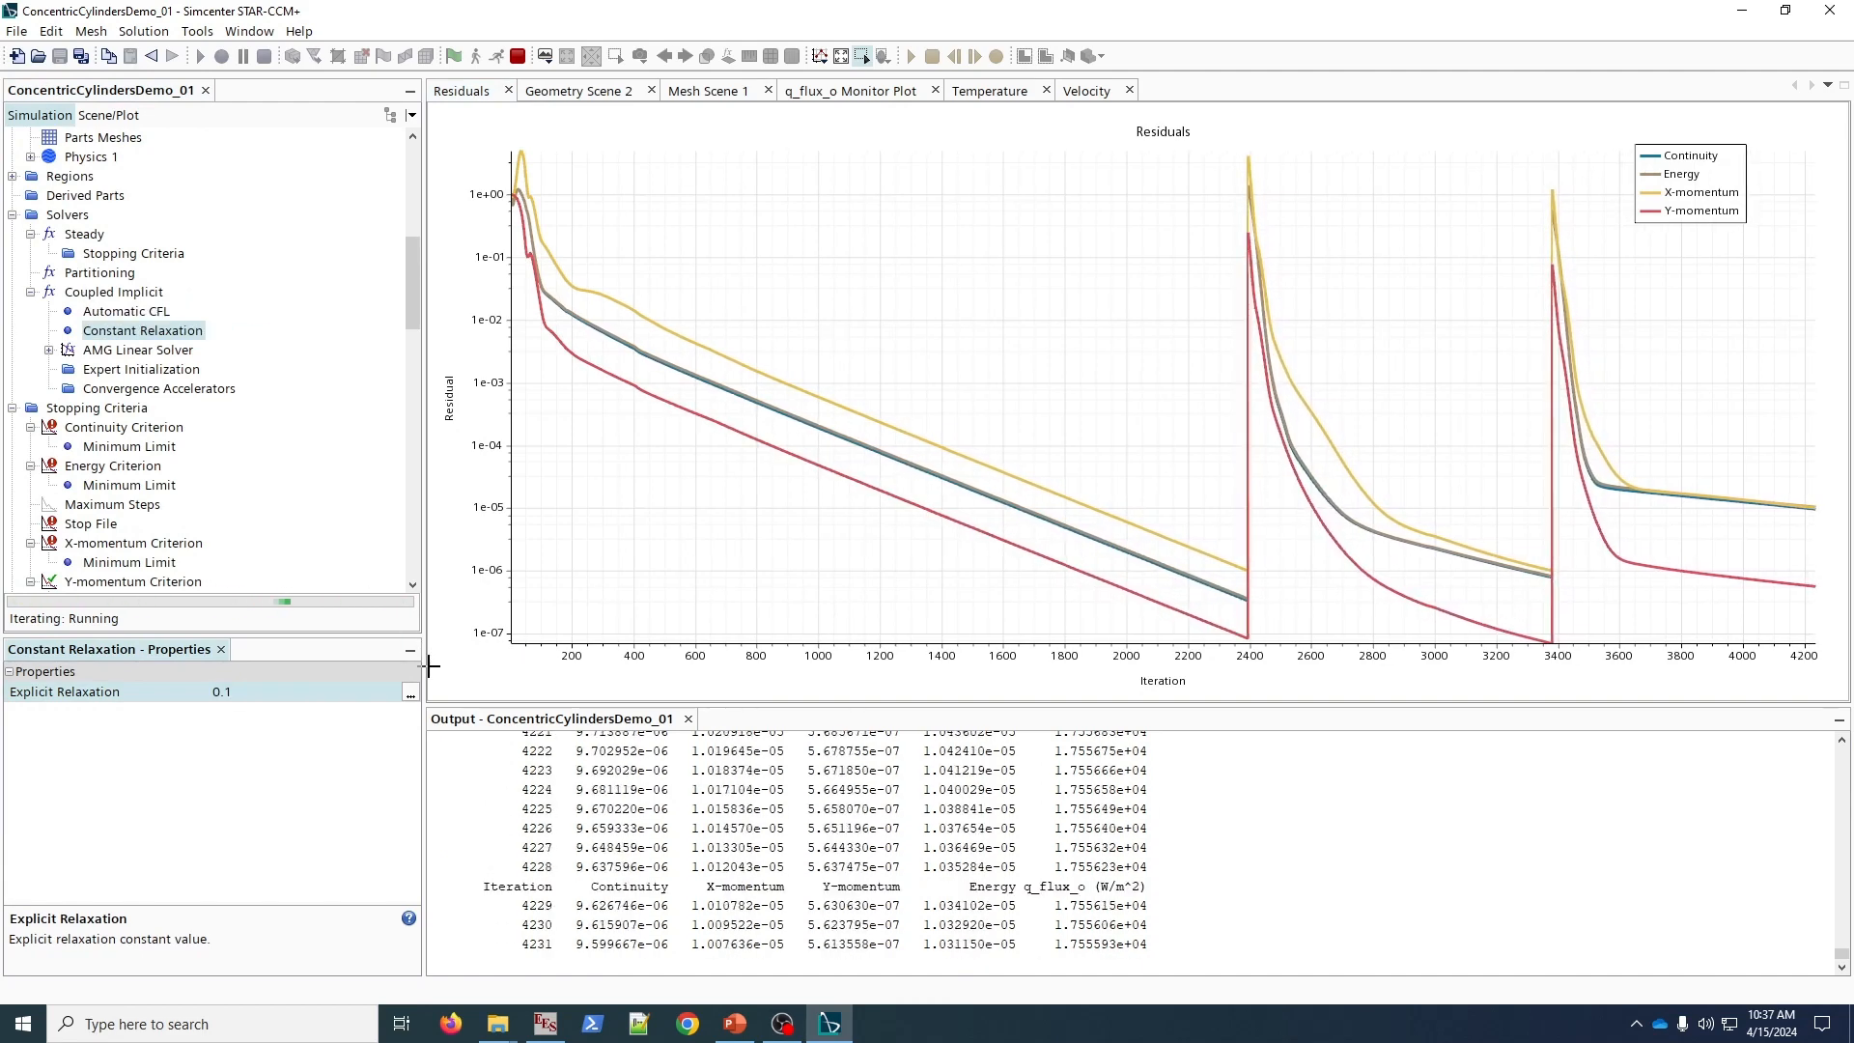
pyautogui.click(328, 692)
pyautogui.write('5')
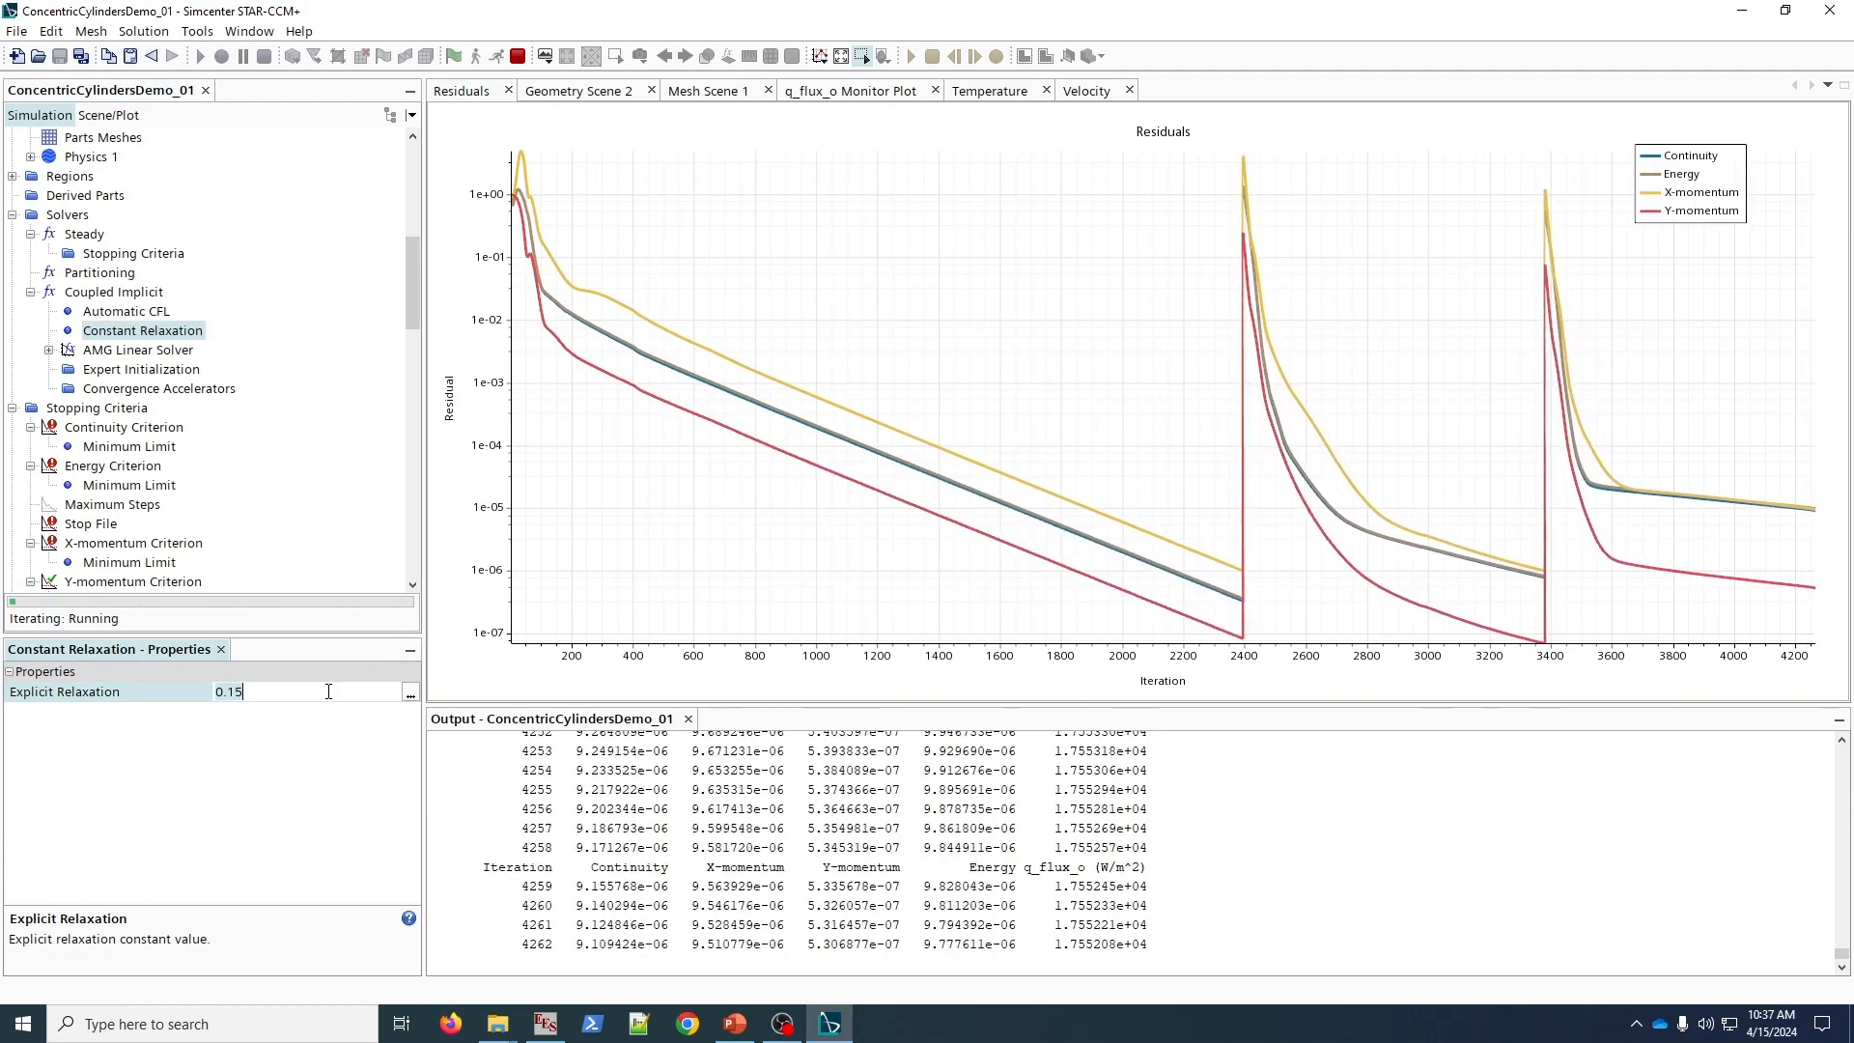
pyautogui.press('Return')
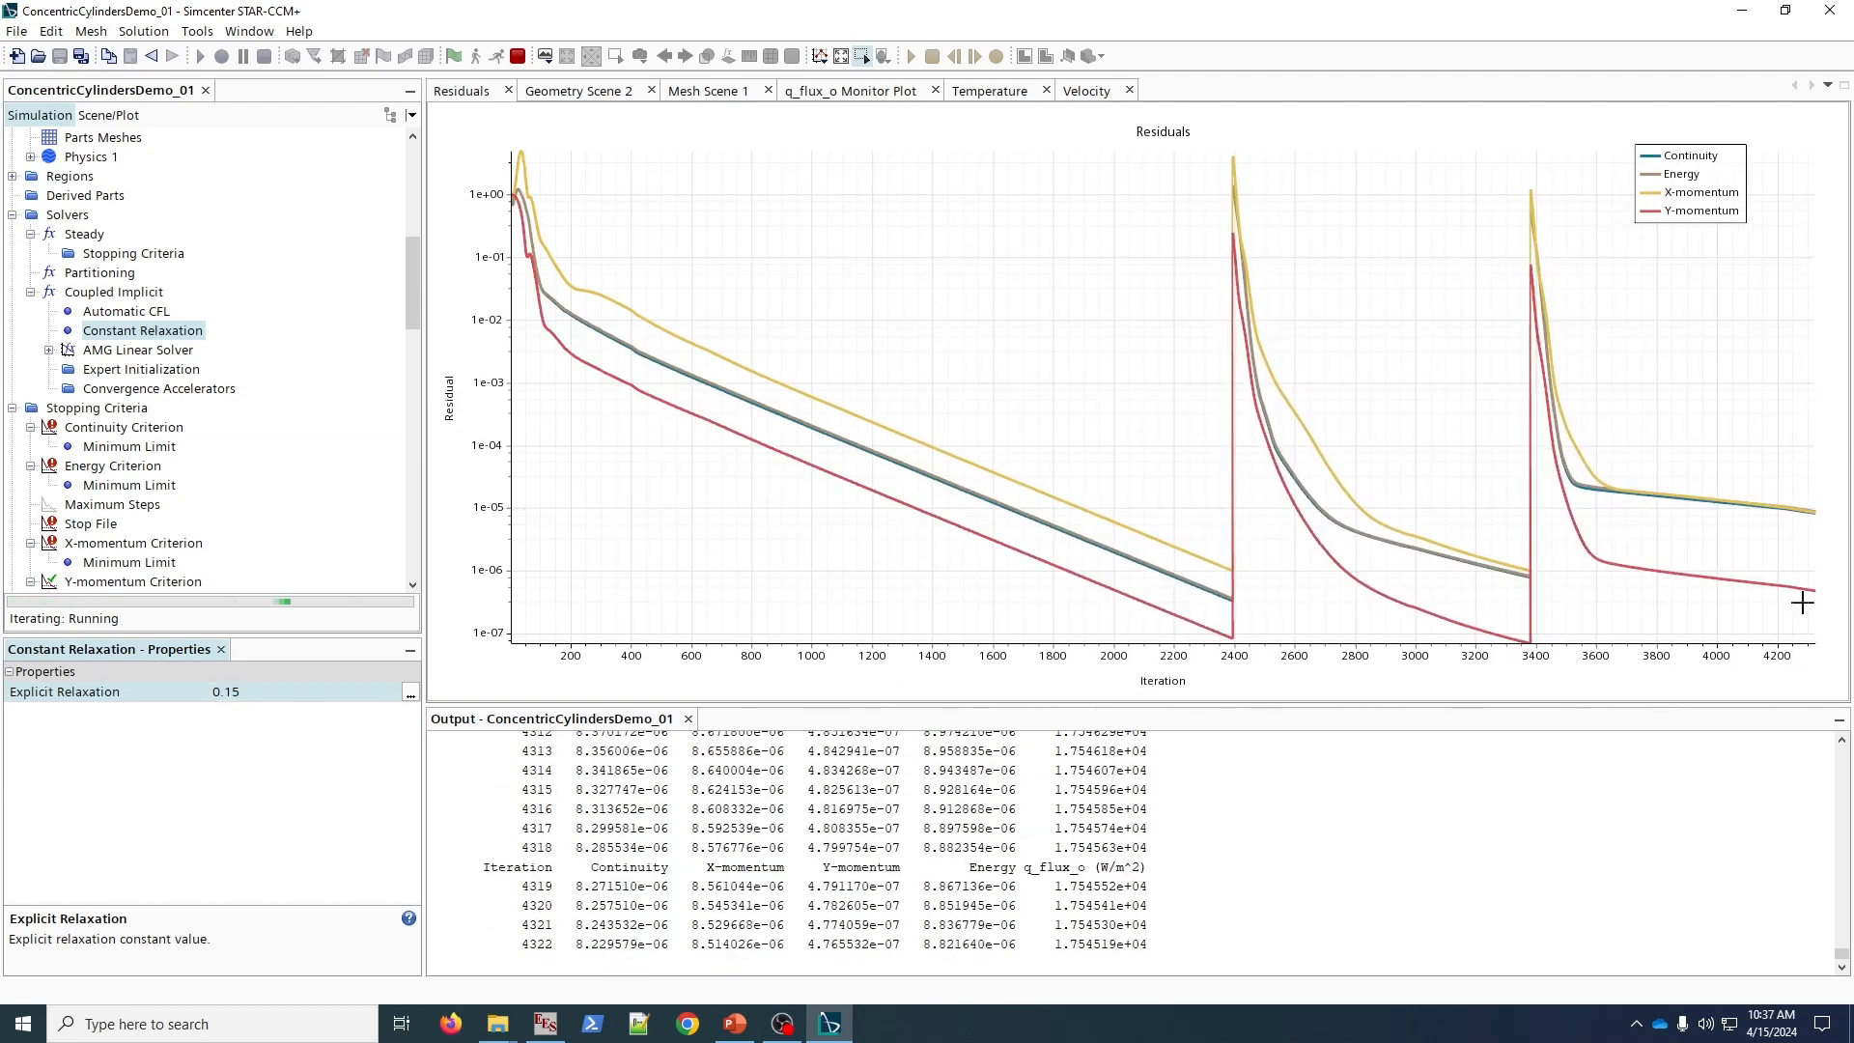
# - Check the residual decline rate in the Residuals plot, and stop the running solver
pyautogui.moveTo(1806, 592)
pyautogui.moveTo(1771, 502)
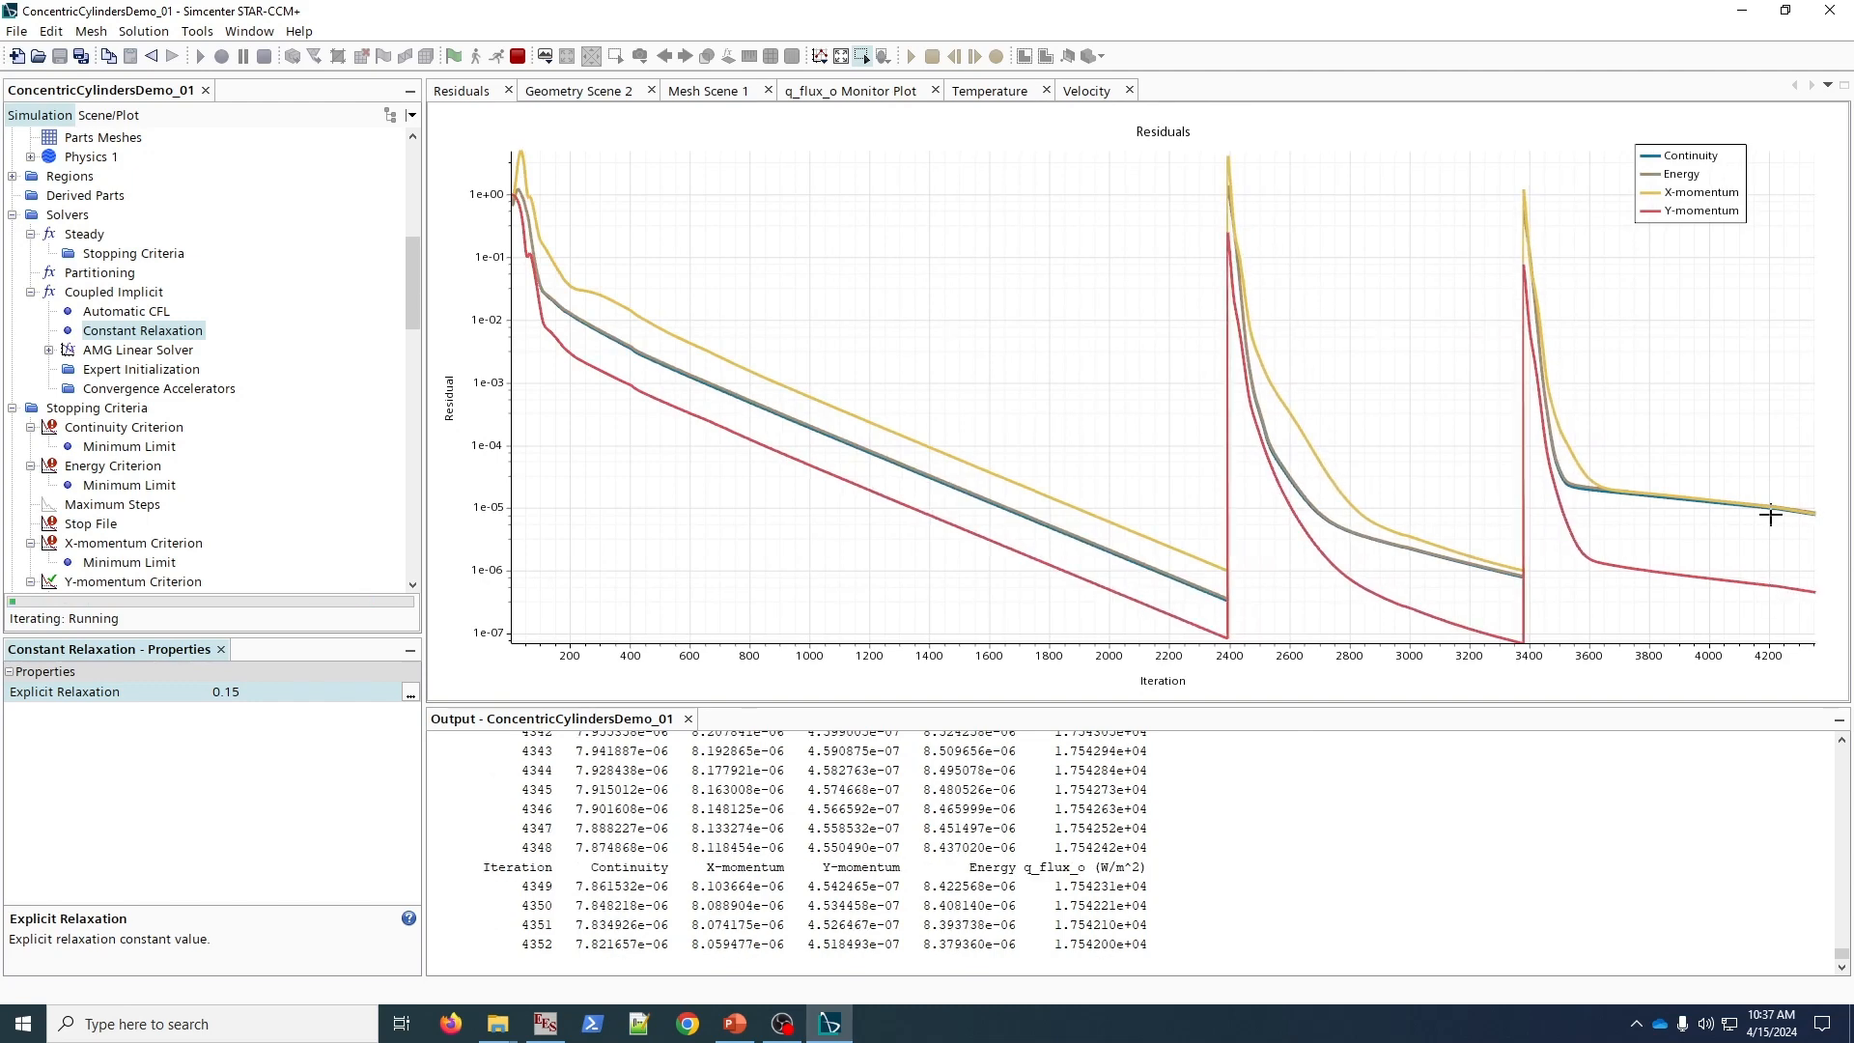
pyautogui.click(1476, 737)
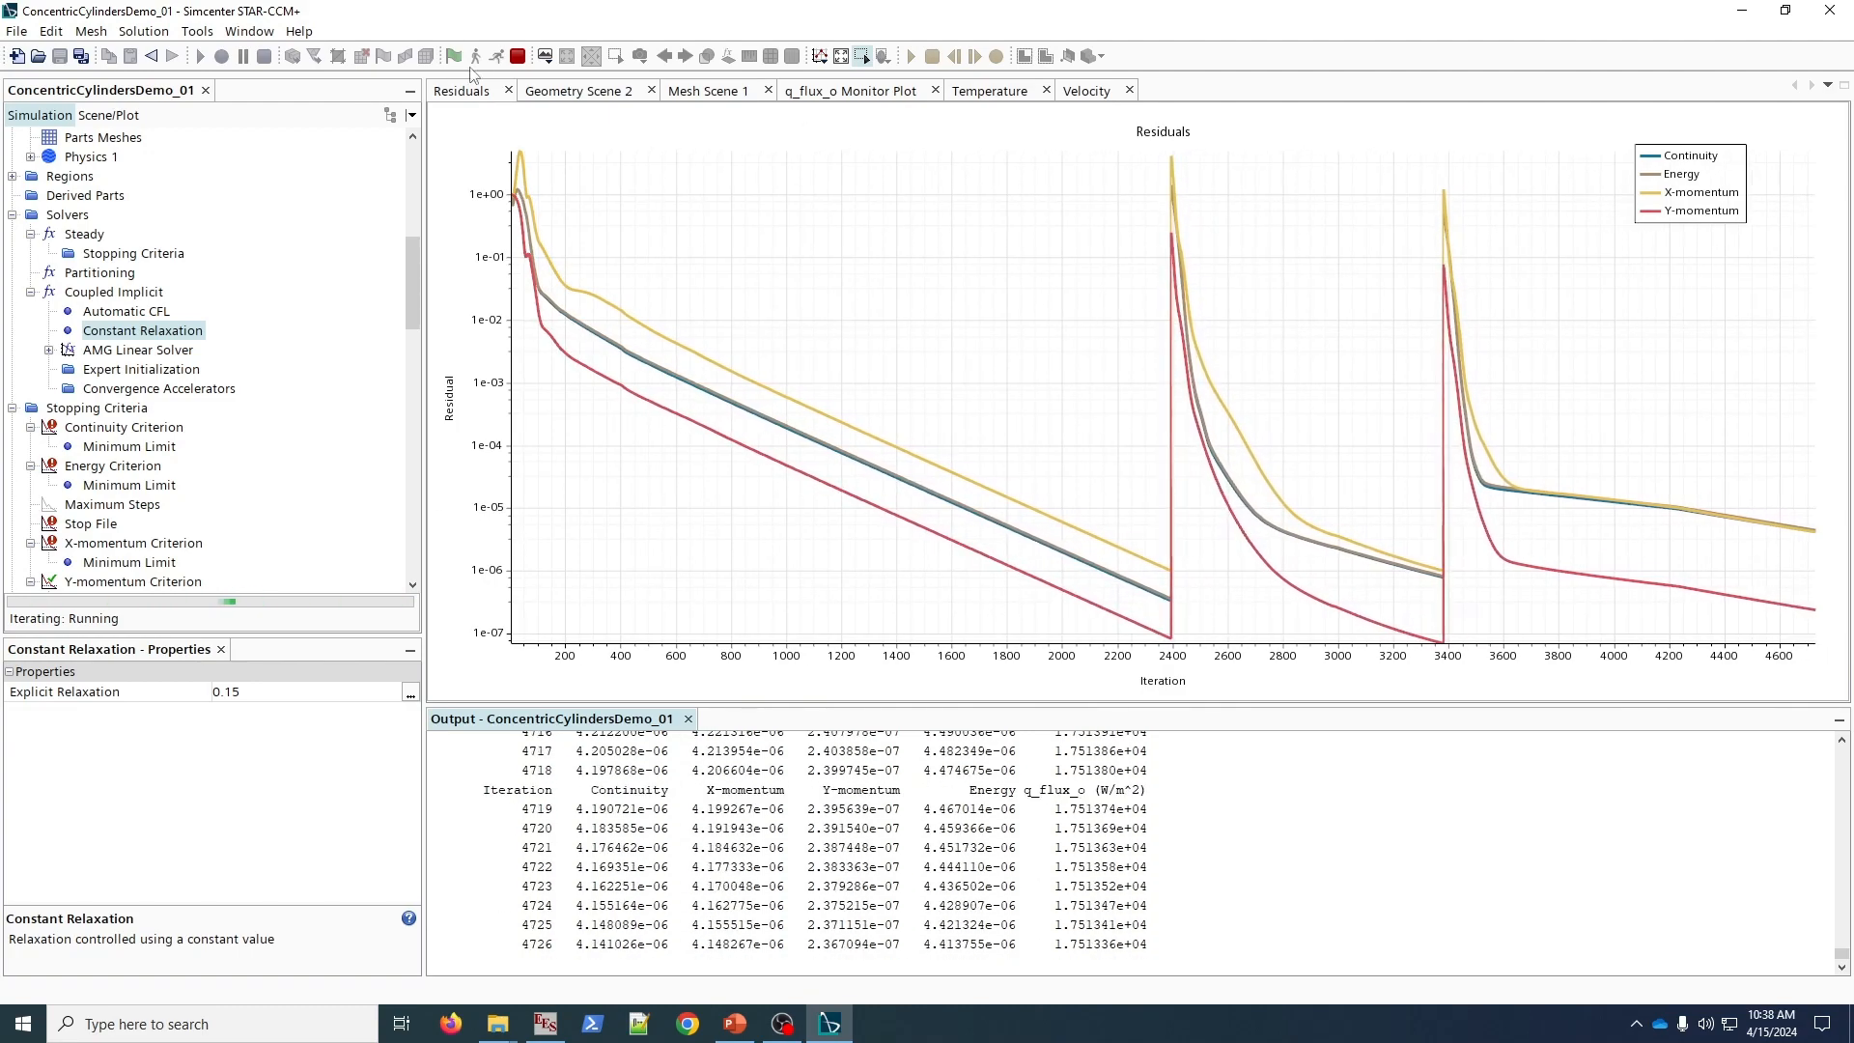
pyautogui.click(518, 56)
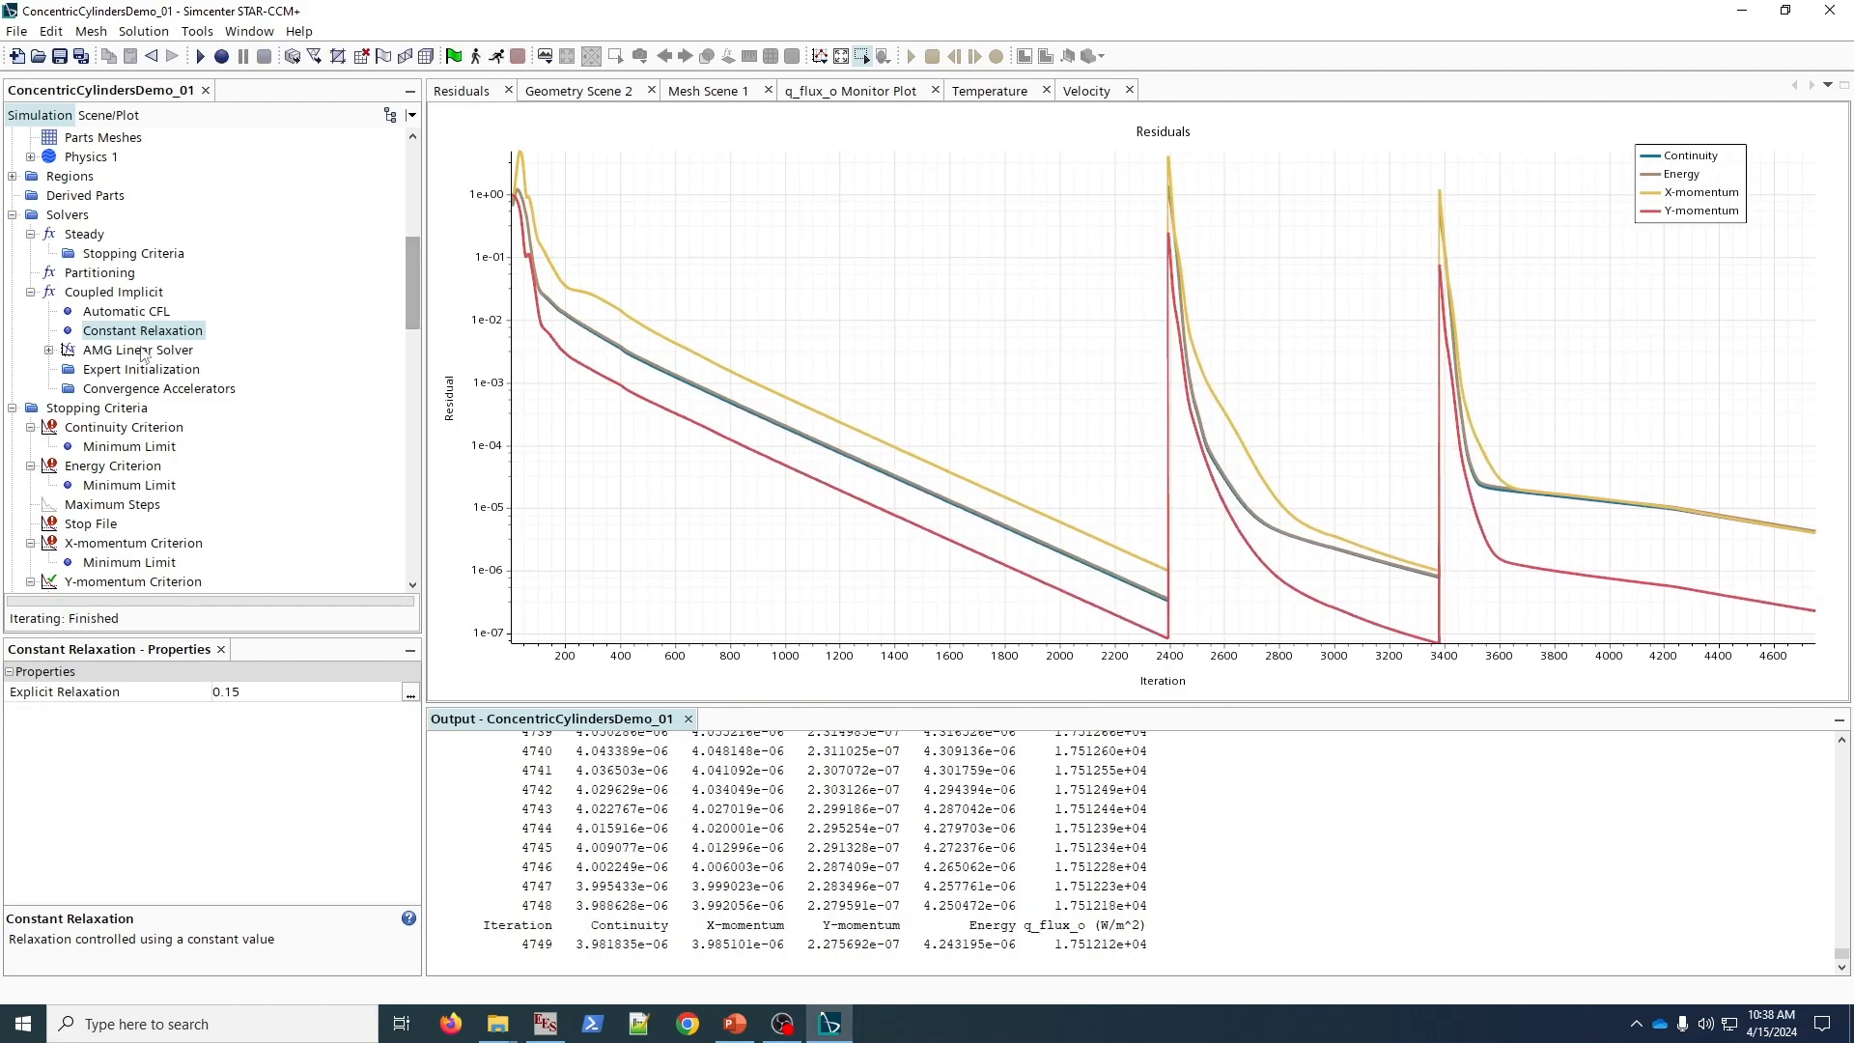
# - Change the Coupled Implicit solver's Explicit Relaxation Method to Line Search and open the Line Search properties
pyautogui.click(114, 292)
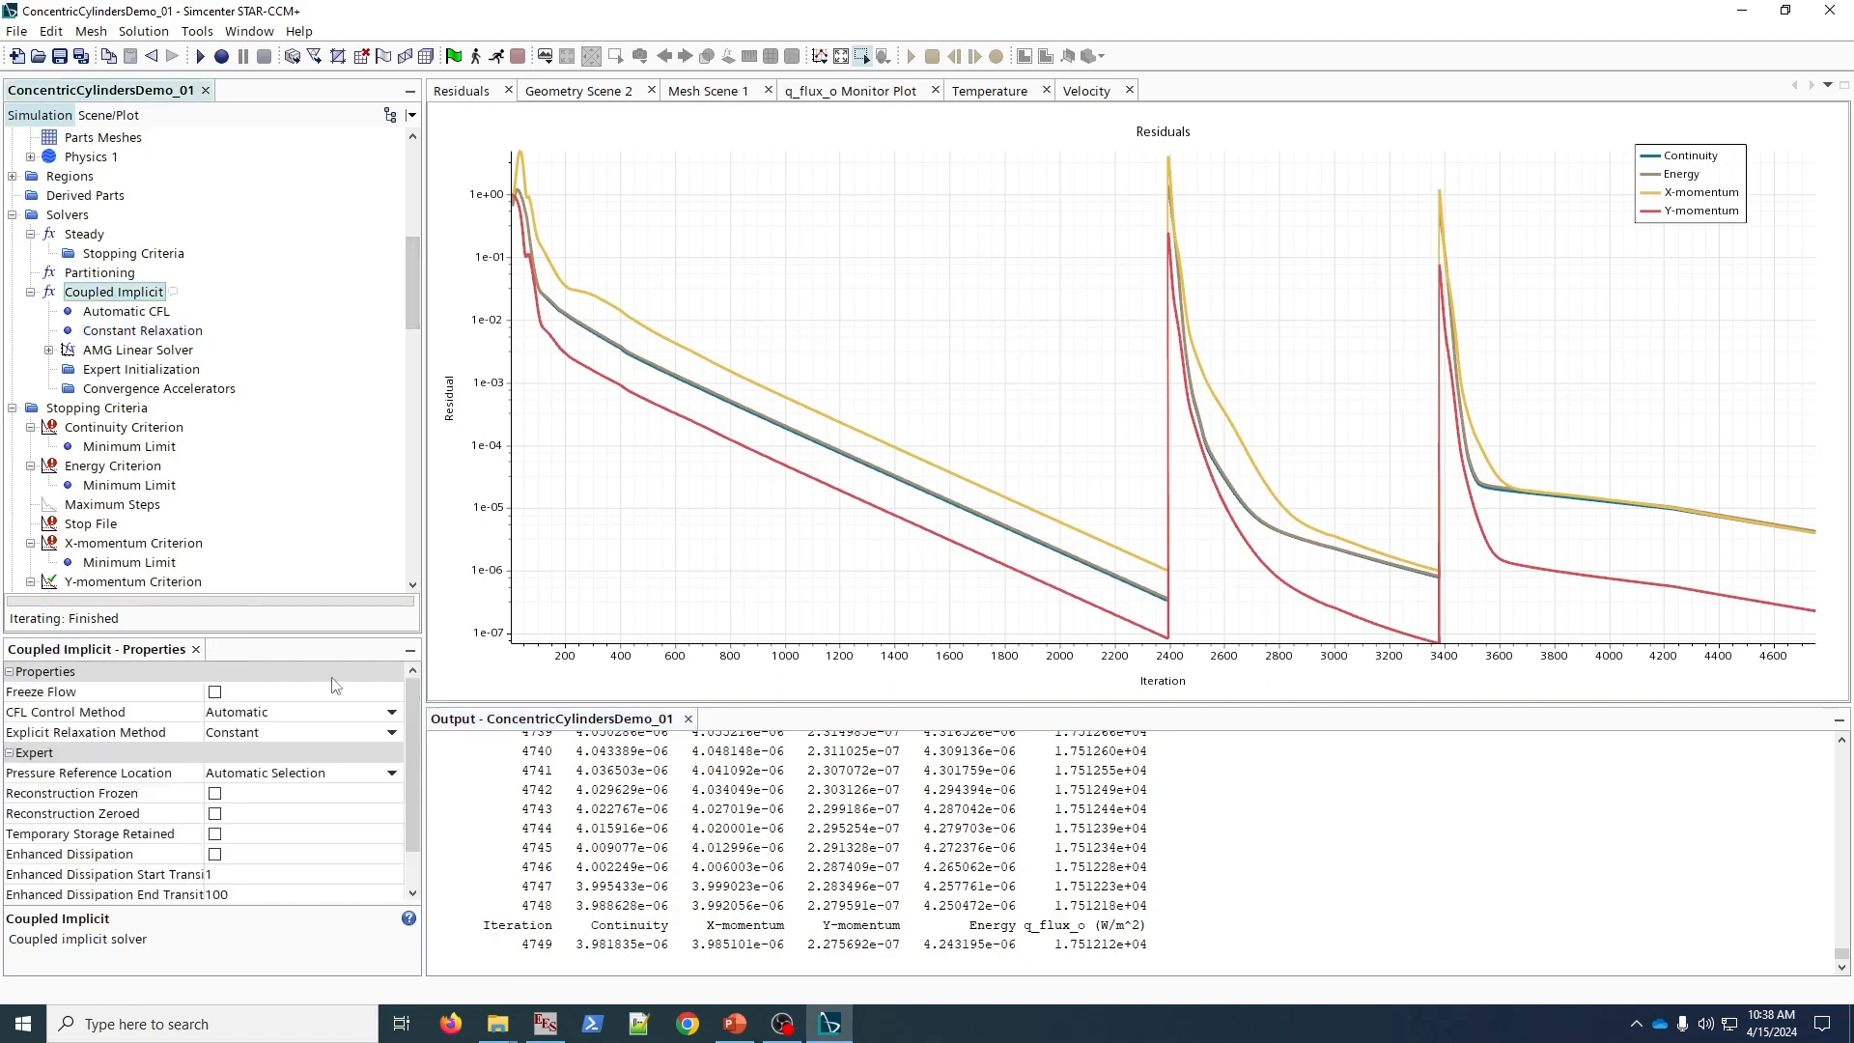
pyautogui.click(372, 734)
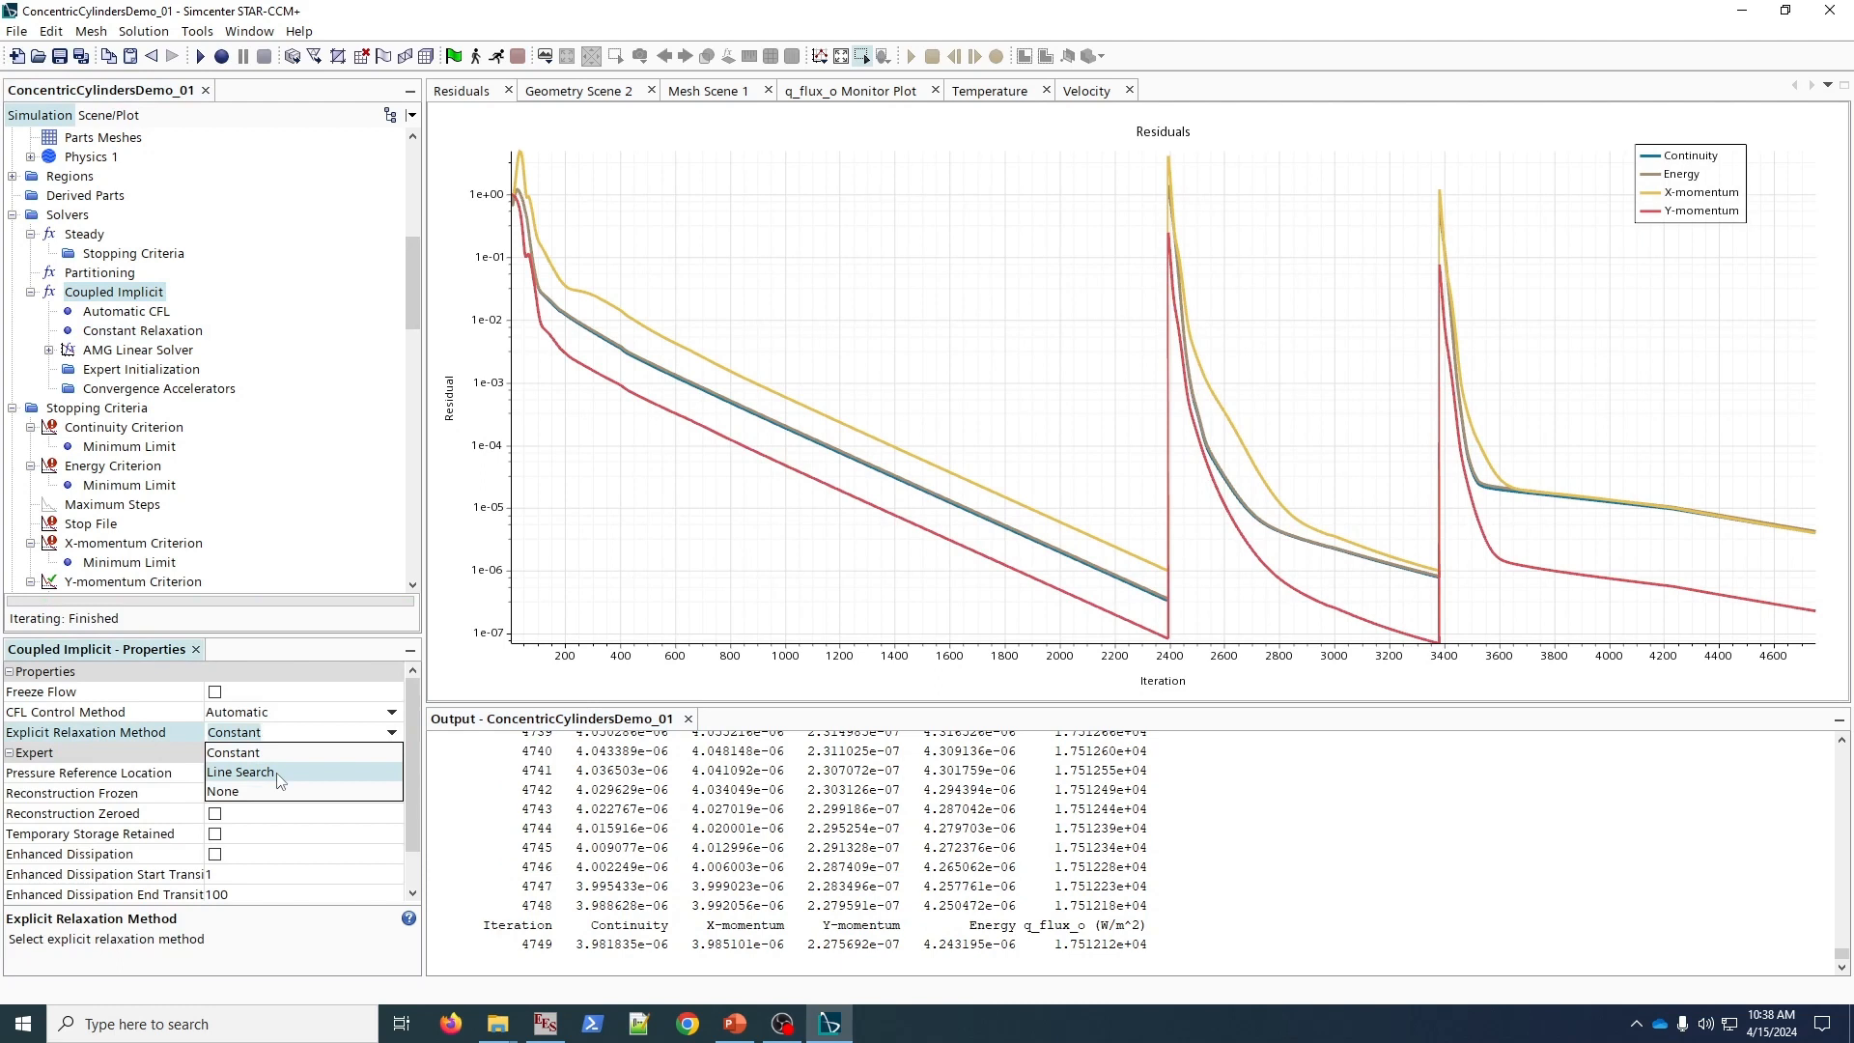
pyautogui.click(279, 773)
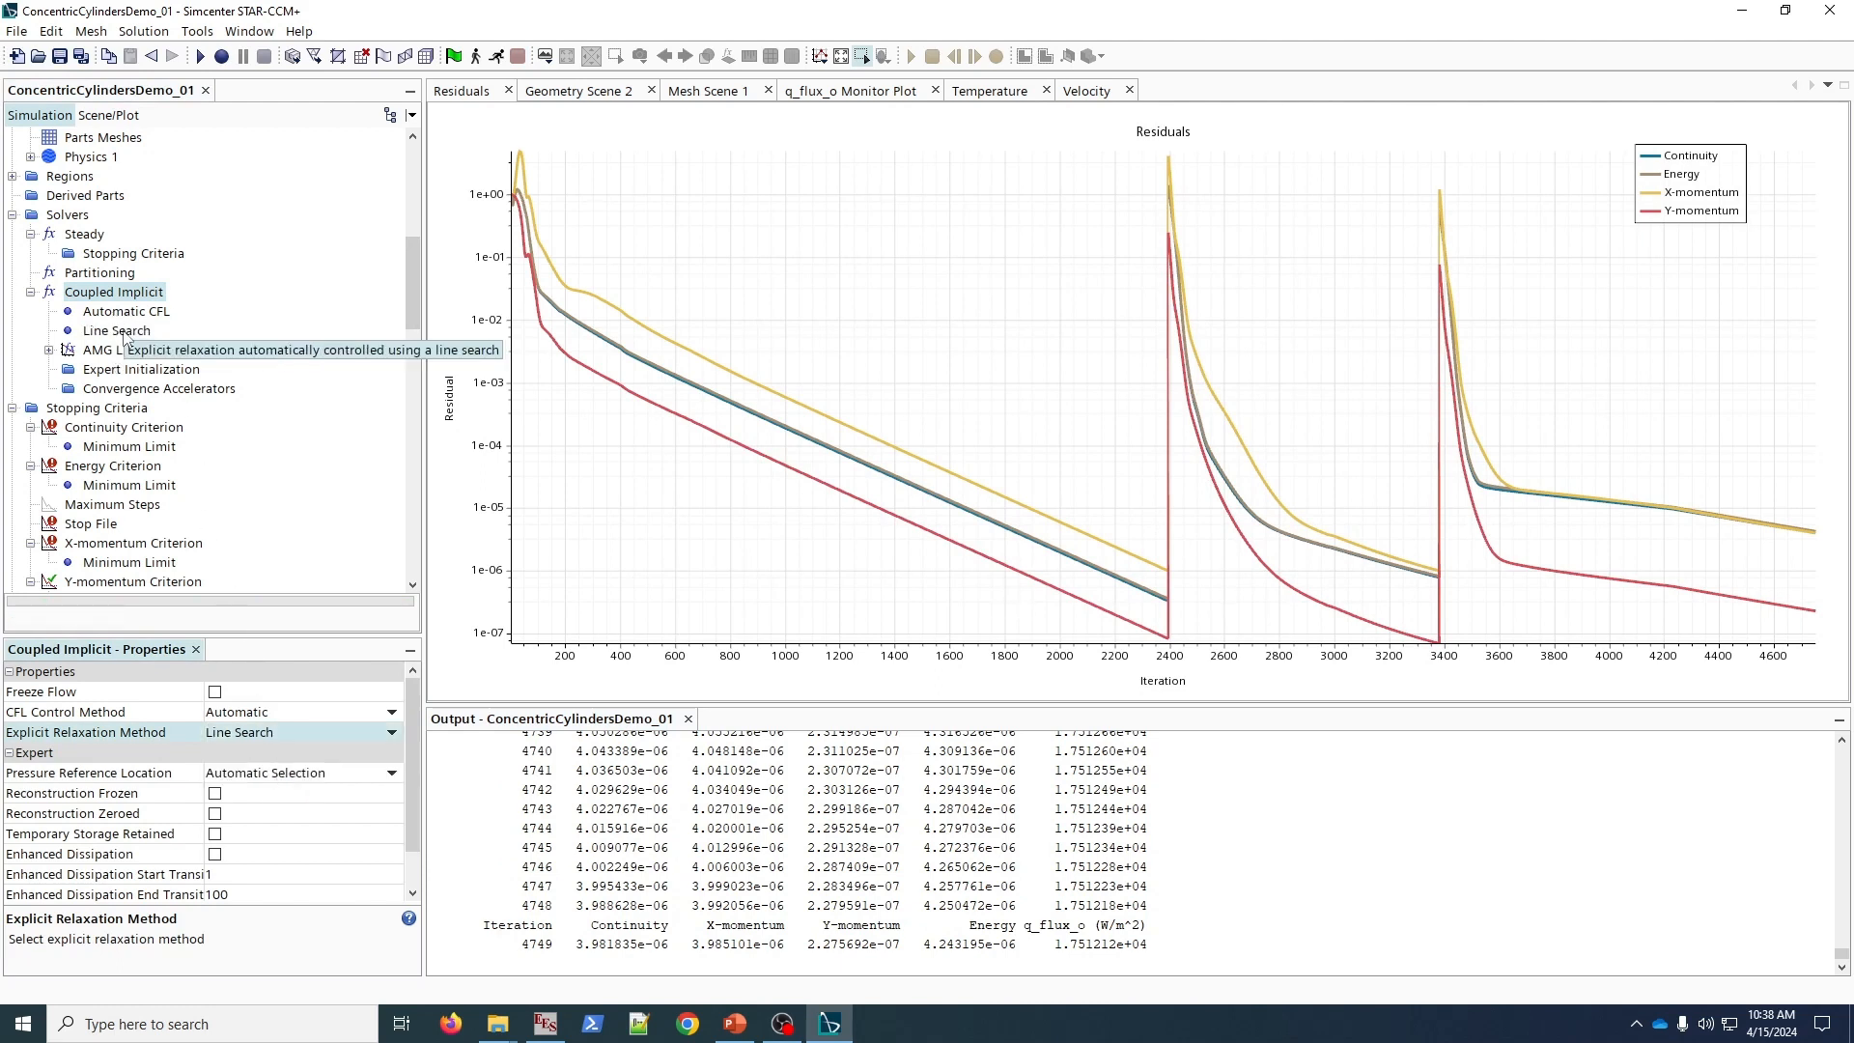
pyautogui.click(115, 331)
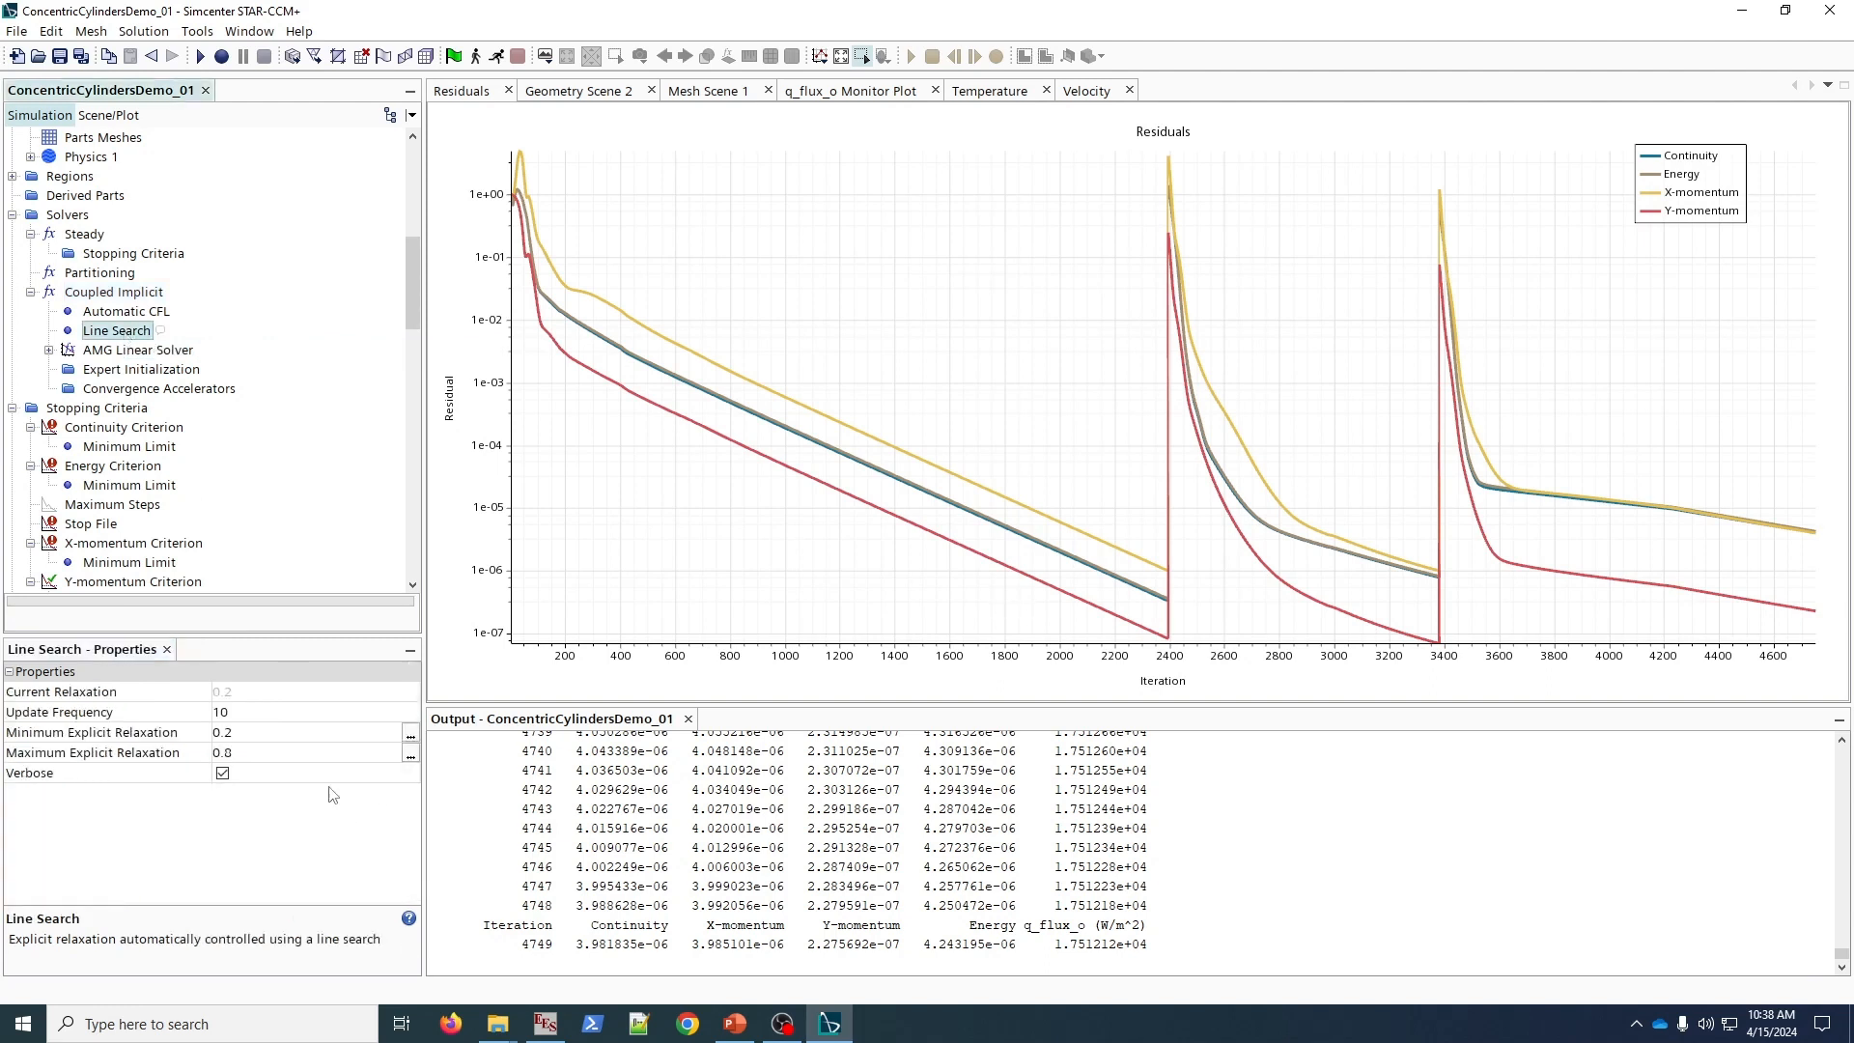
# - Set the Line Search's Minimum Explicit Relaxation to 0.02 and Maximum Explicit Relaxation to 0.5, and turn off Verbose
pyautogui.click(235, 734)
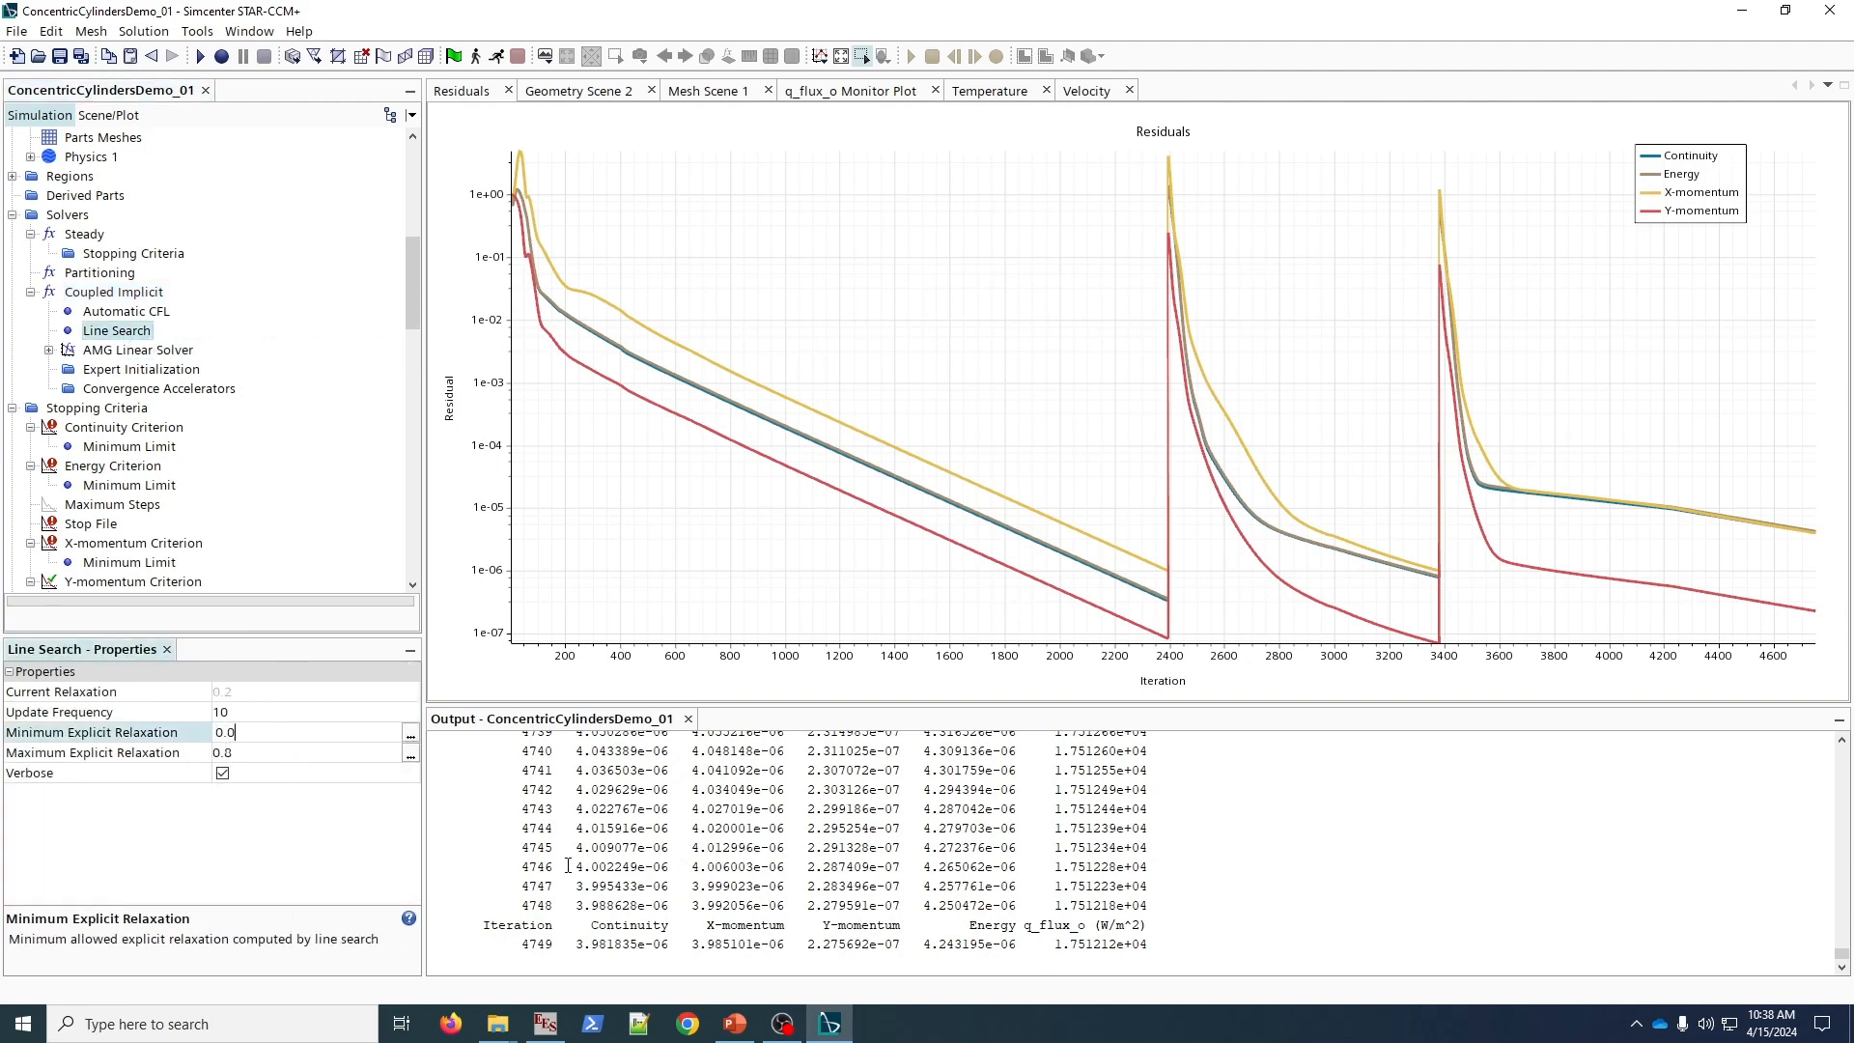
pyautogui.press('Return')
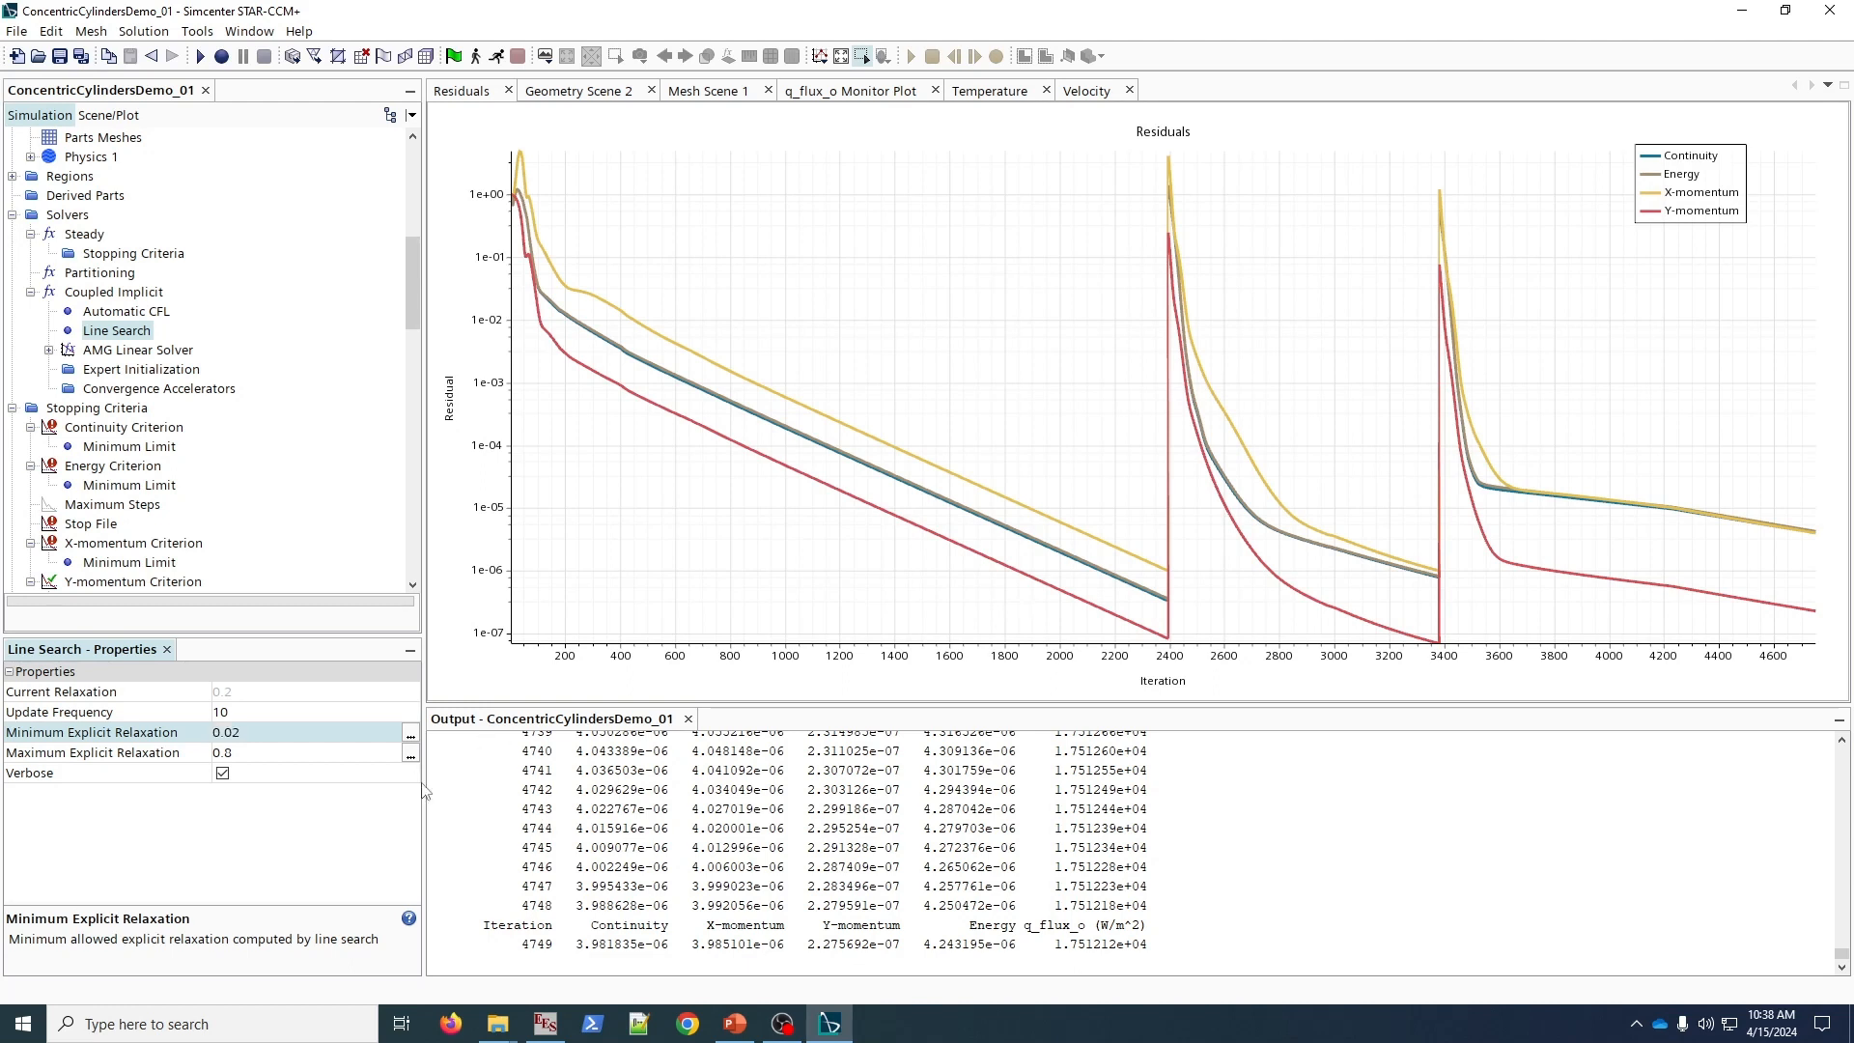
pyautogui.click(250, 751)
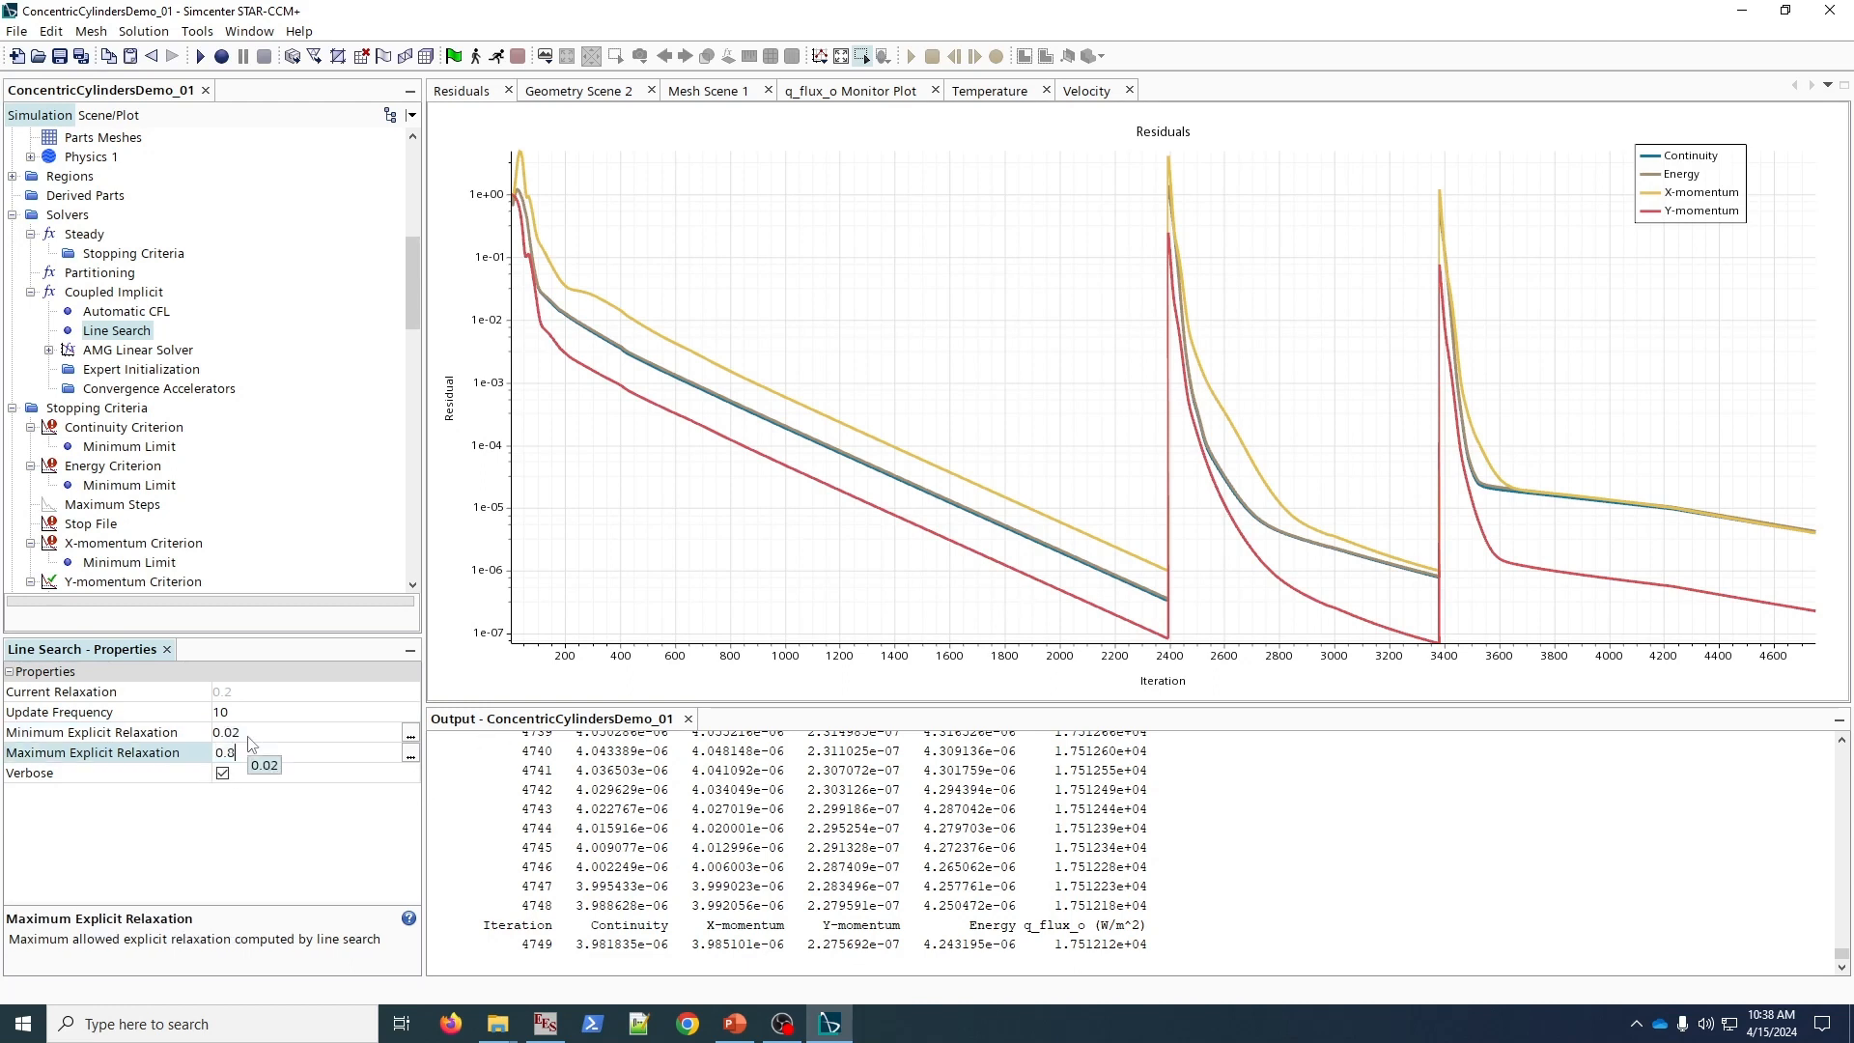
pyautogui.write('5')
pyautogui.press('Return')
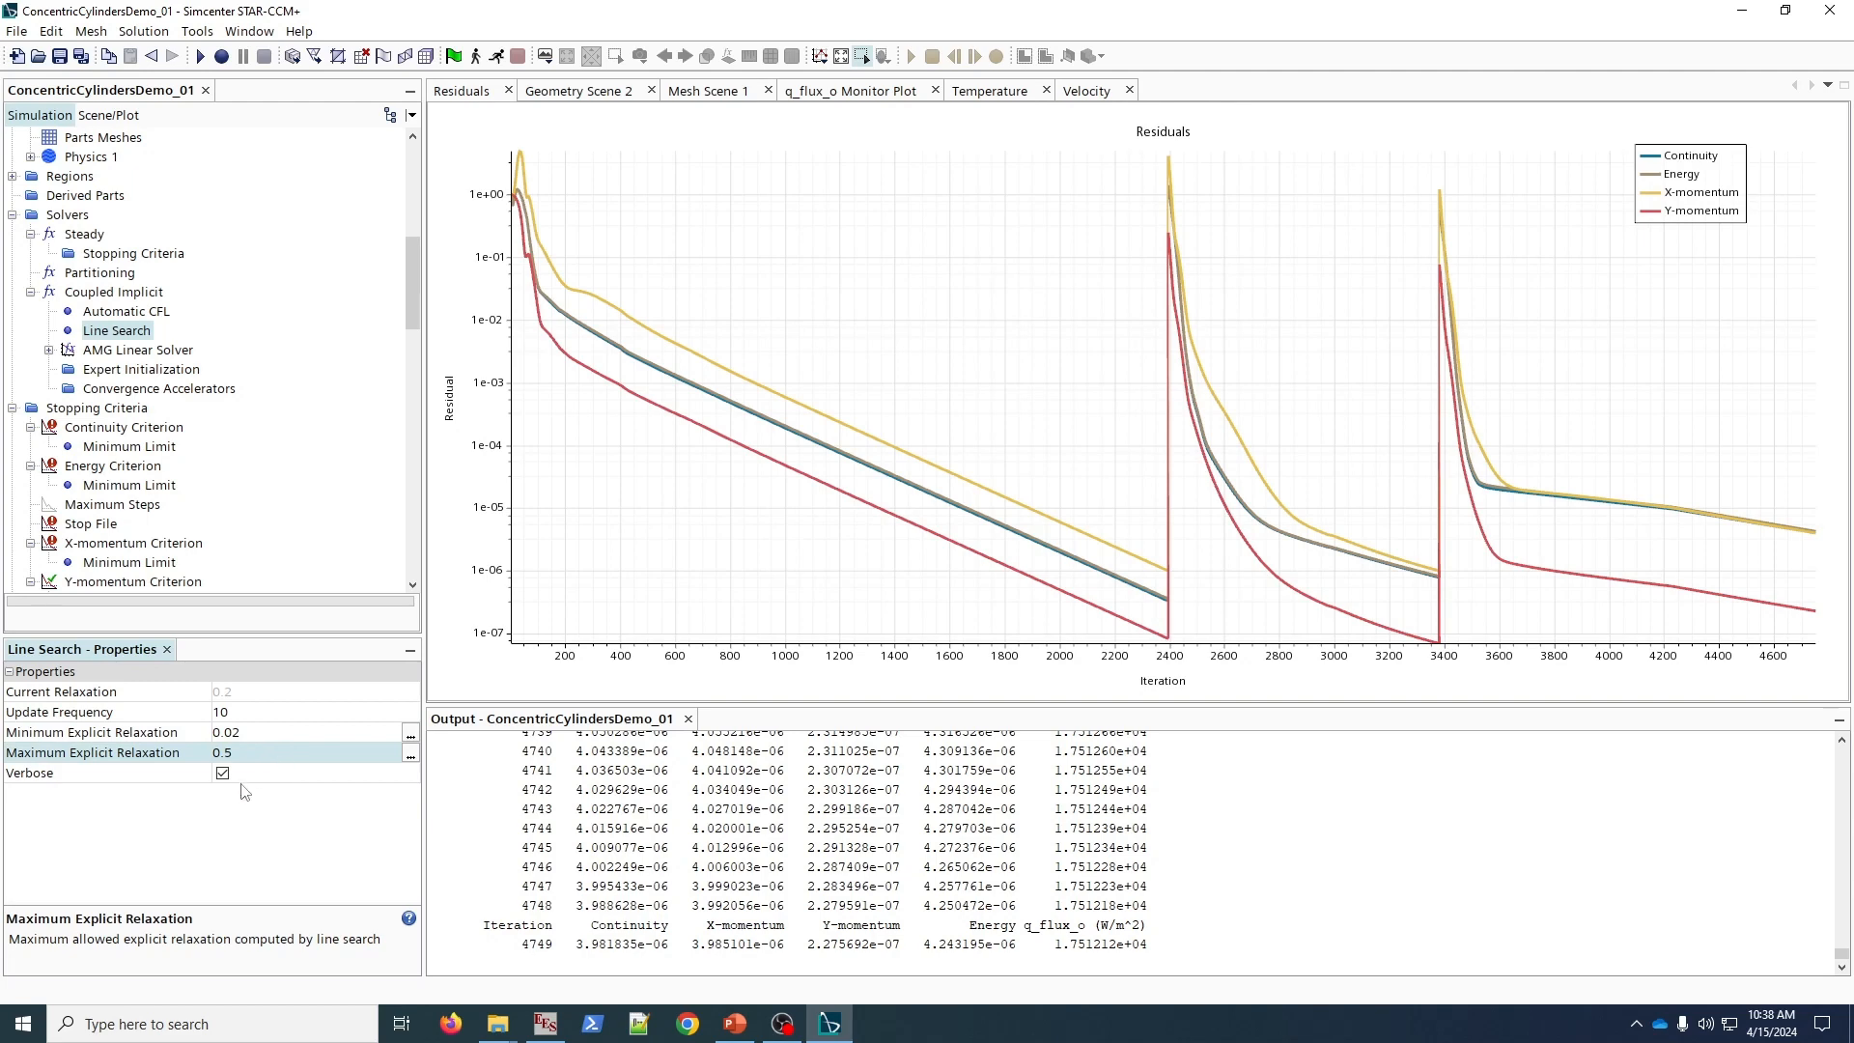
pyautogui.click(232, 771)
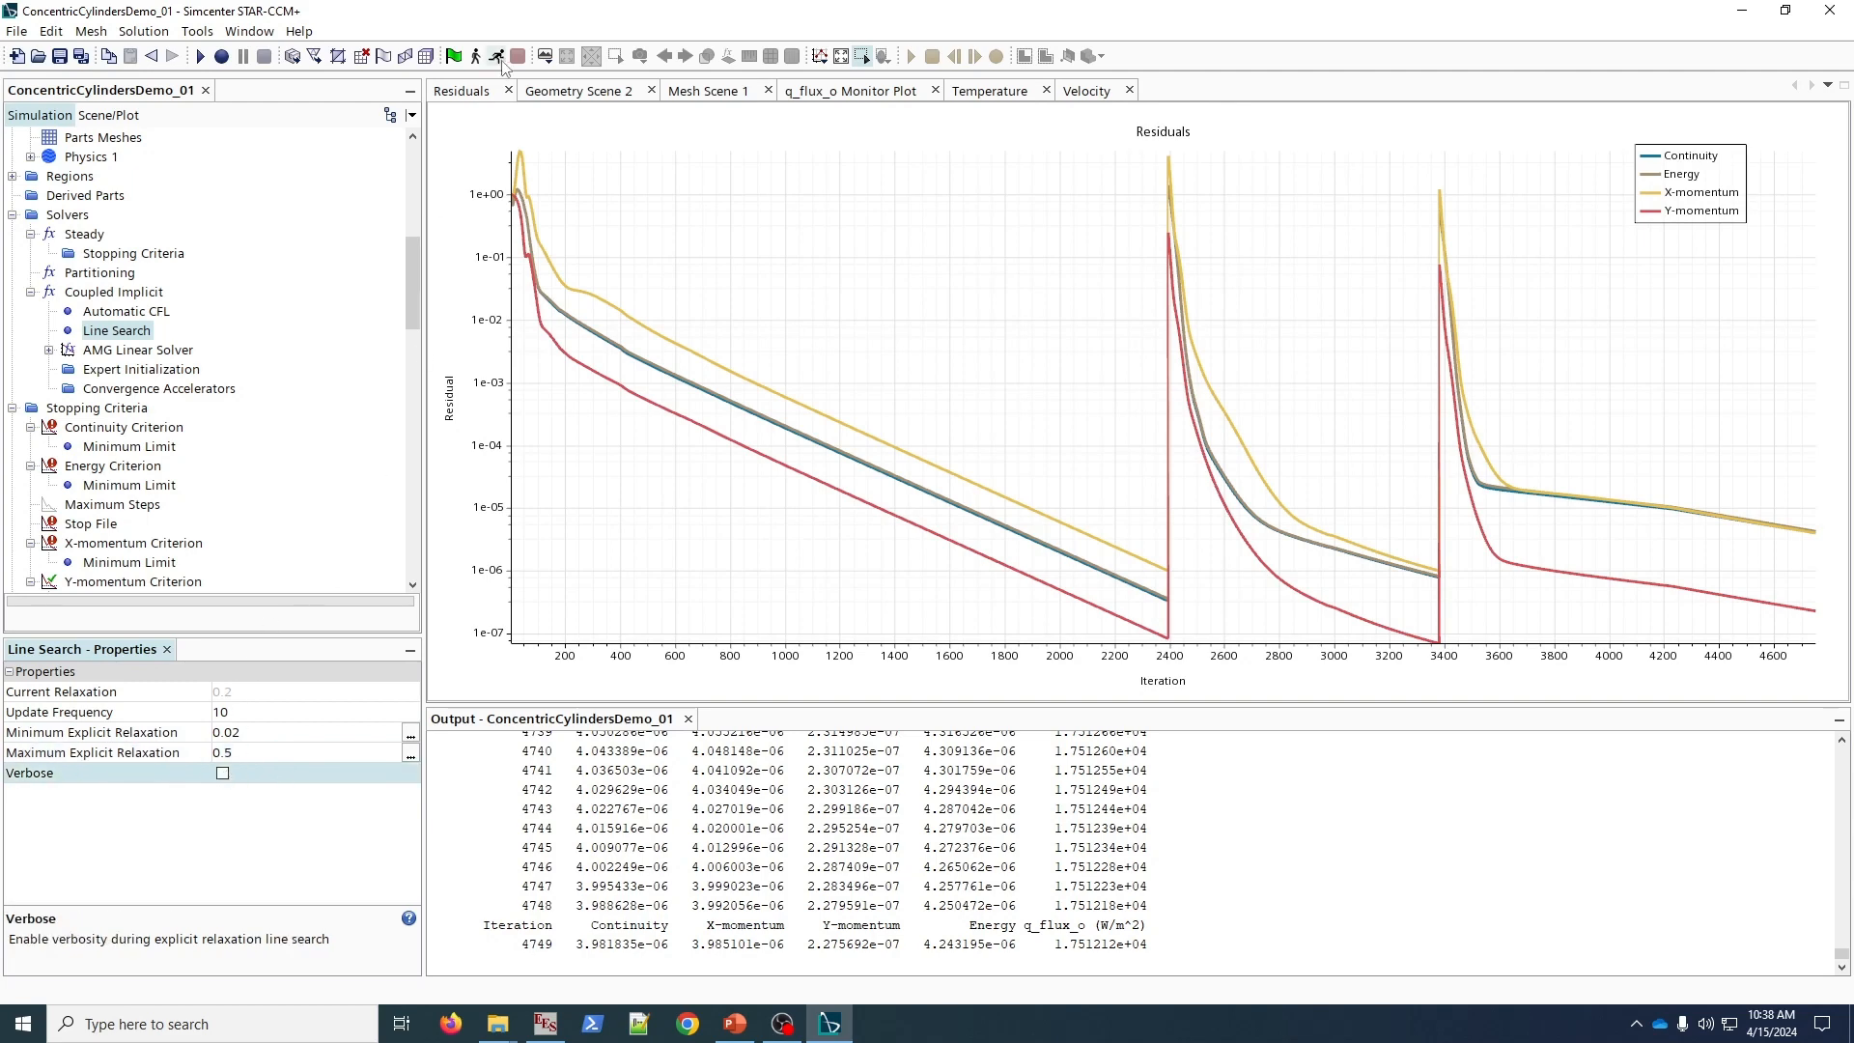
# - Run the solver until it stops, and compare the q_flux_o plateaus of the successive meshes in the monitor plot
pyautogui.click(499, 58)
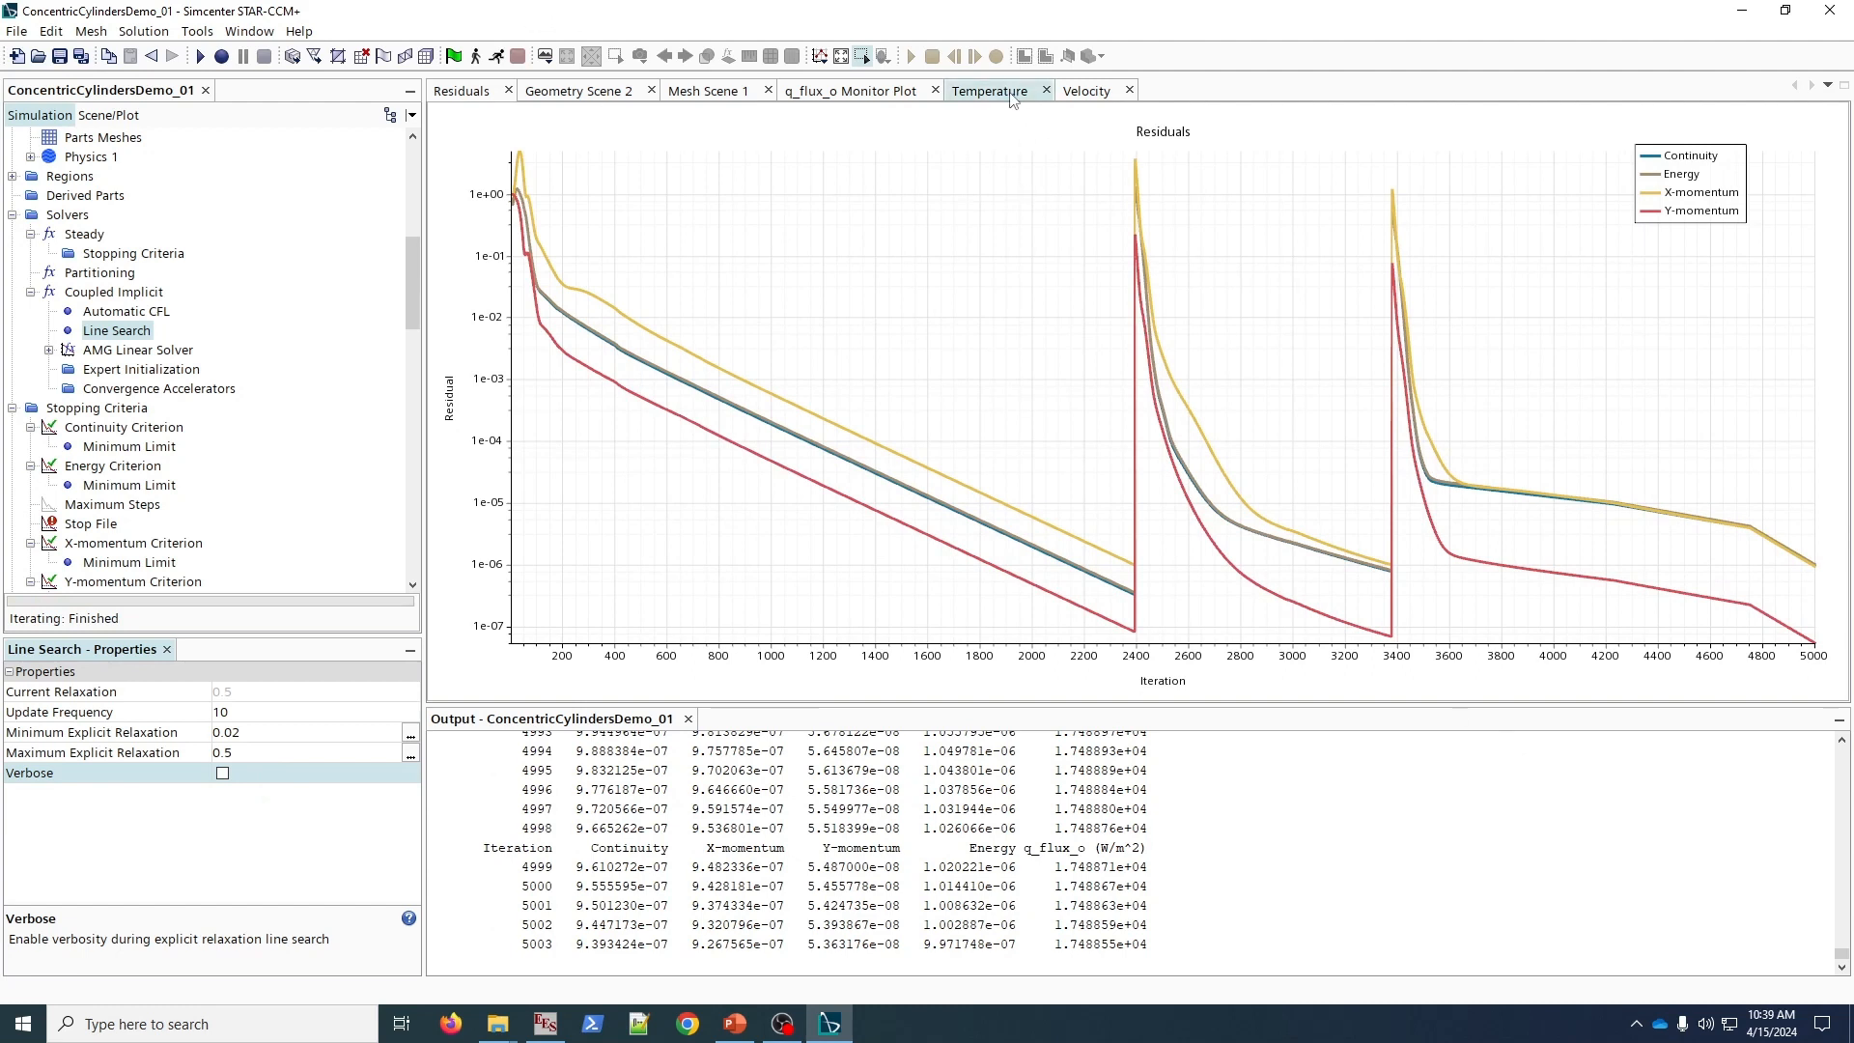
pyautogui.click(806, 93)
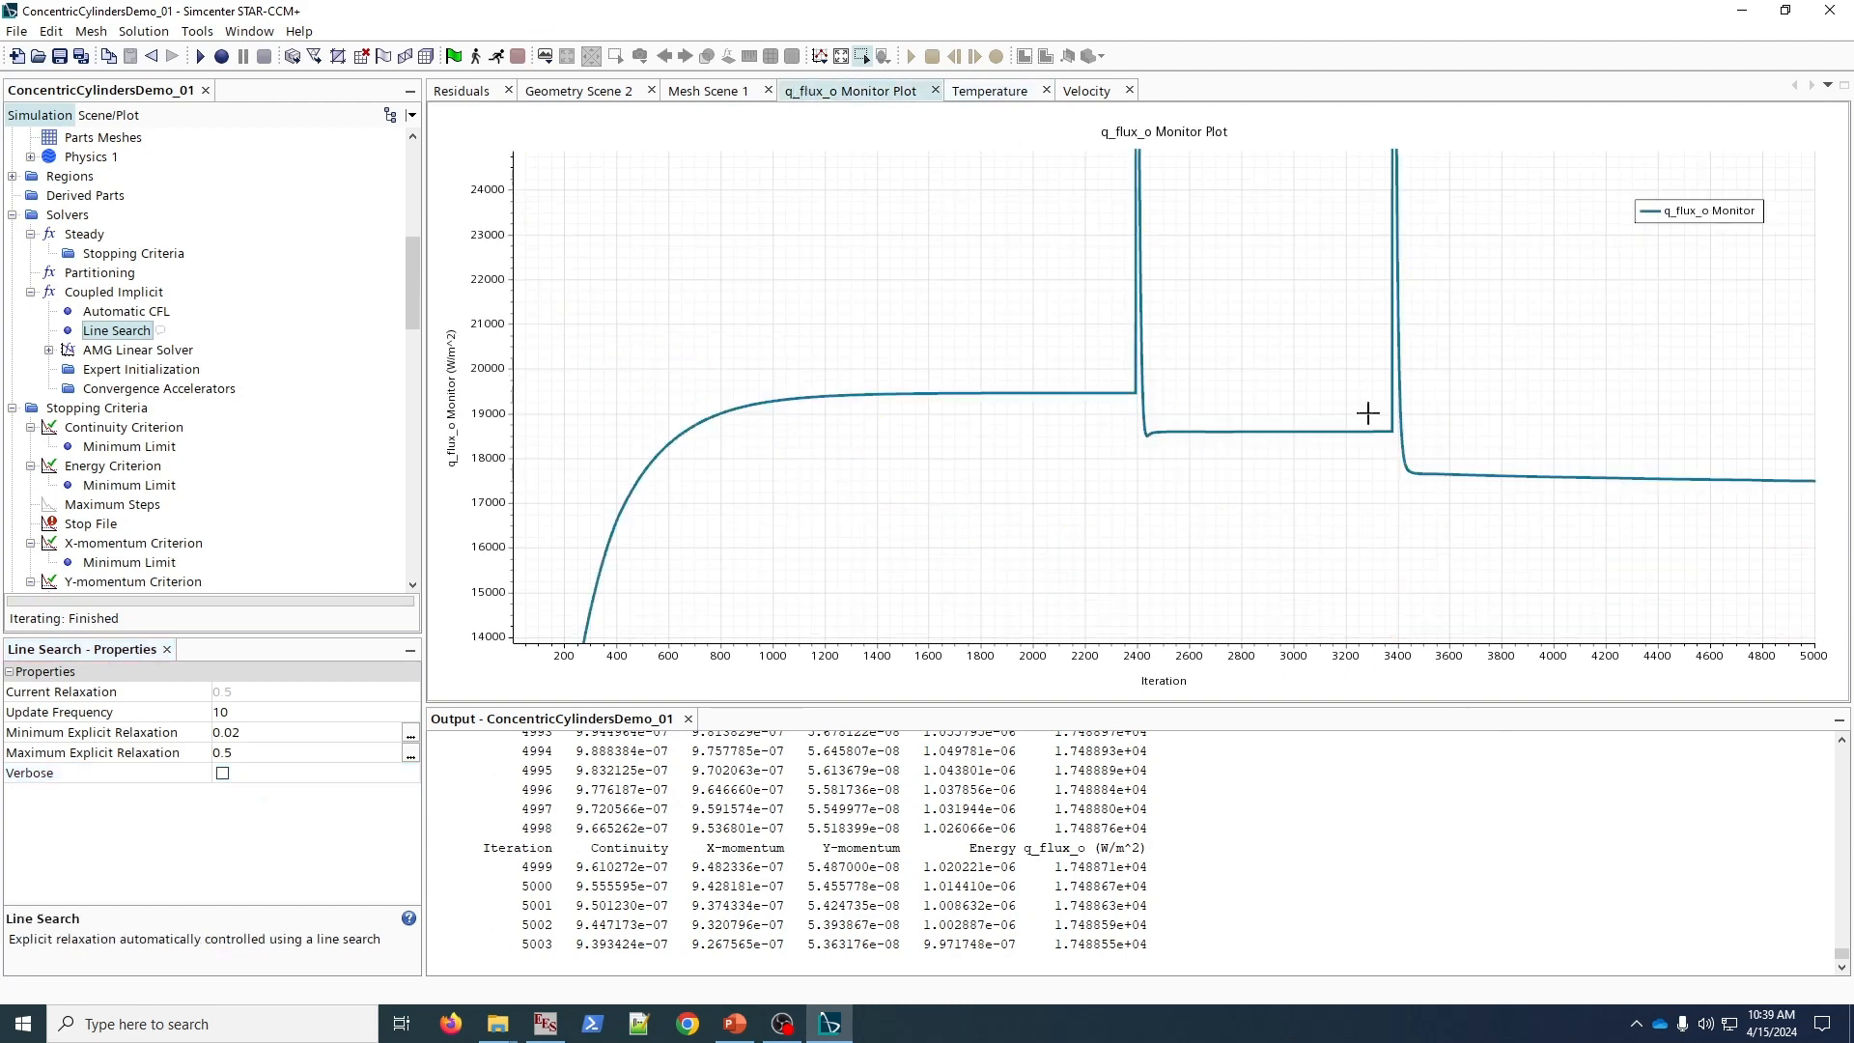
pyautogui.moveTo(1062, 396)
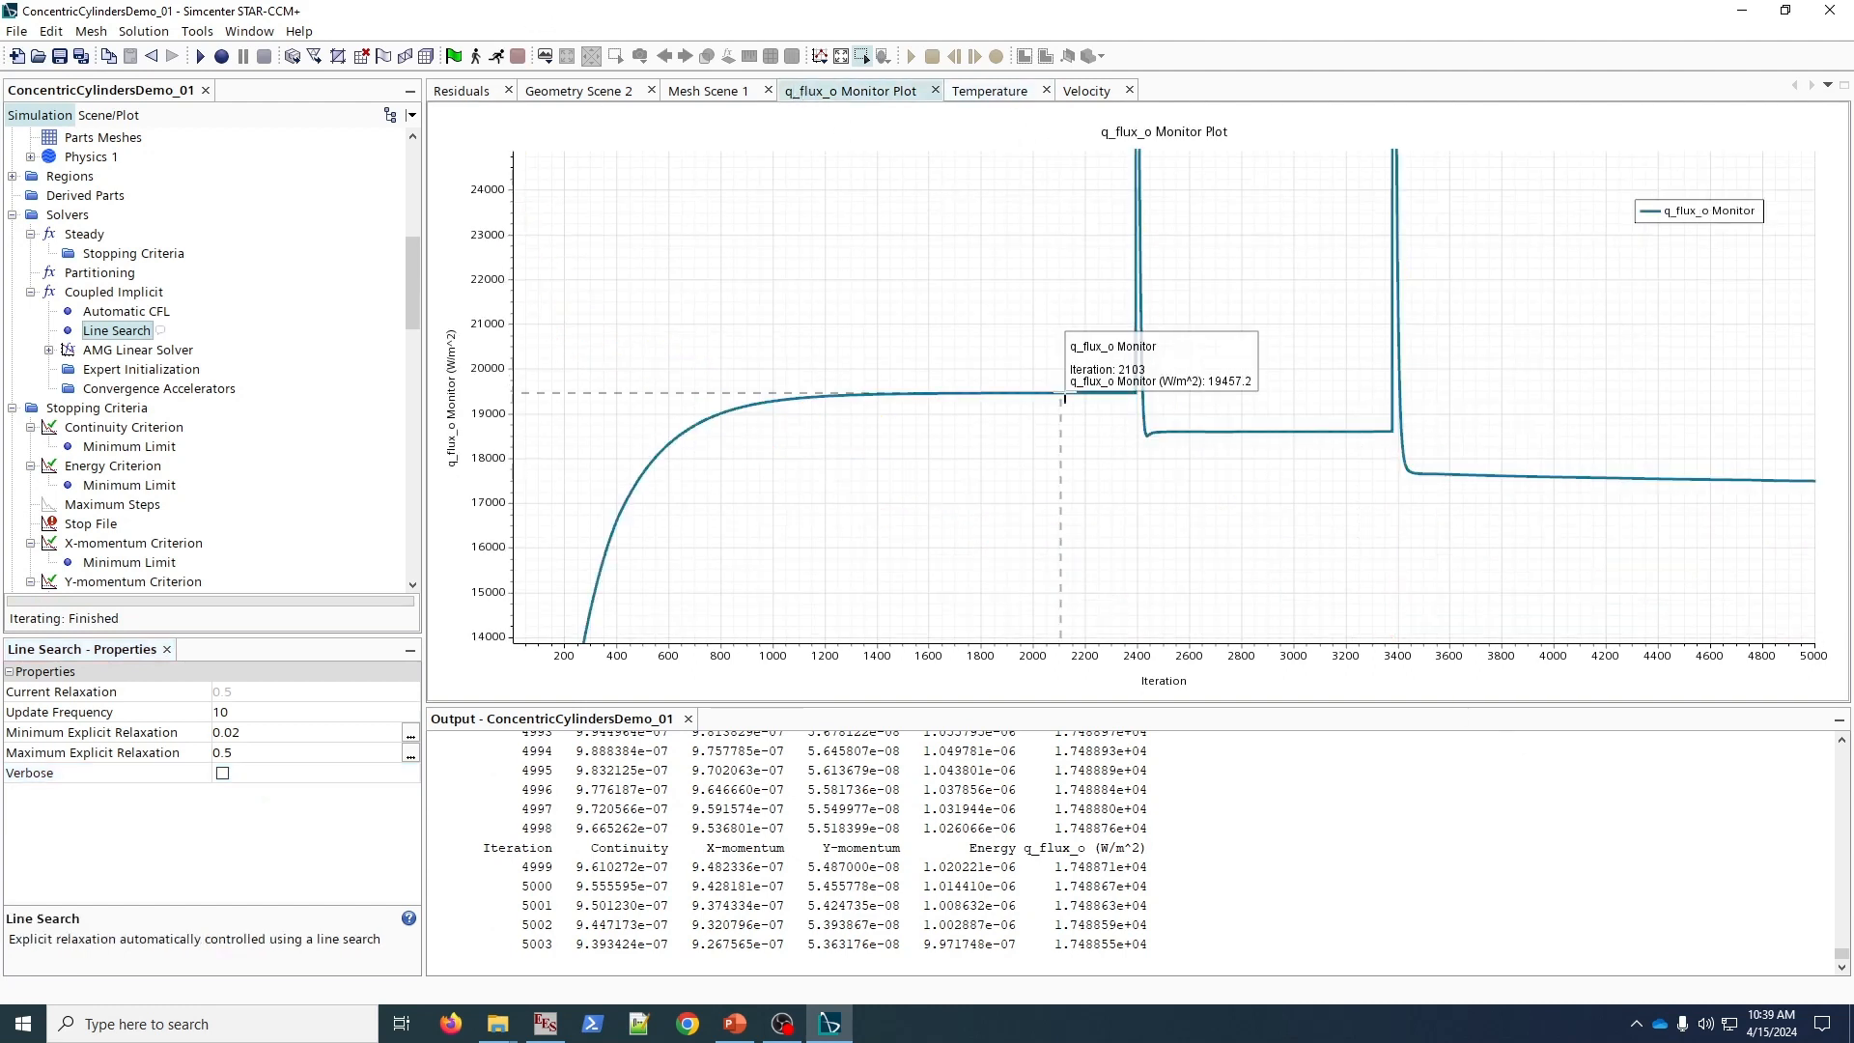
pyautogui.moveTo(1326, 432)
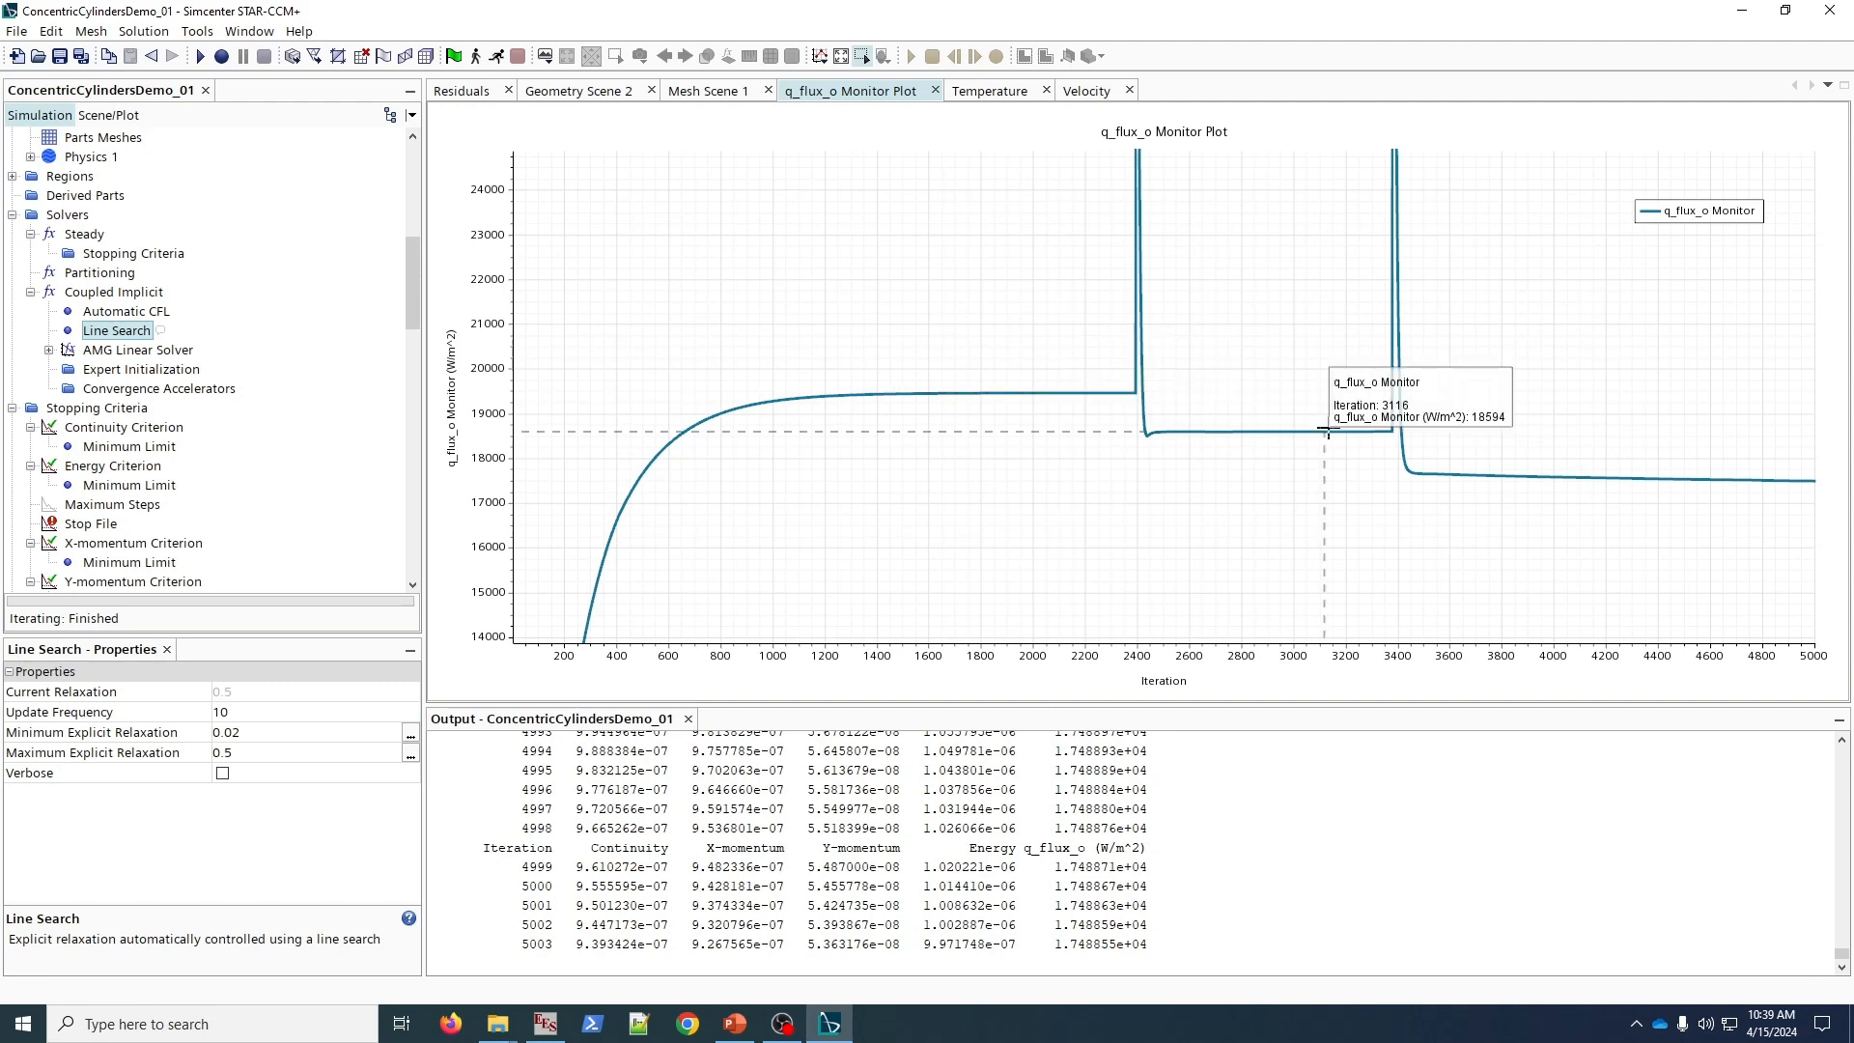
pyautogui.moveTo(1813, 479)
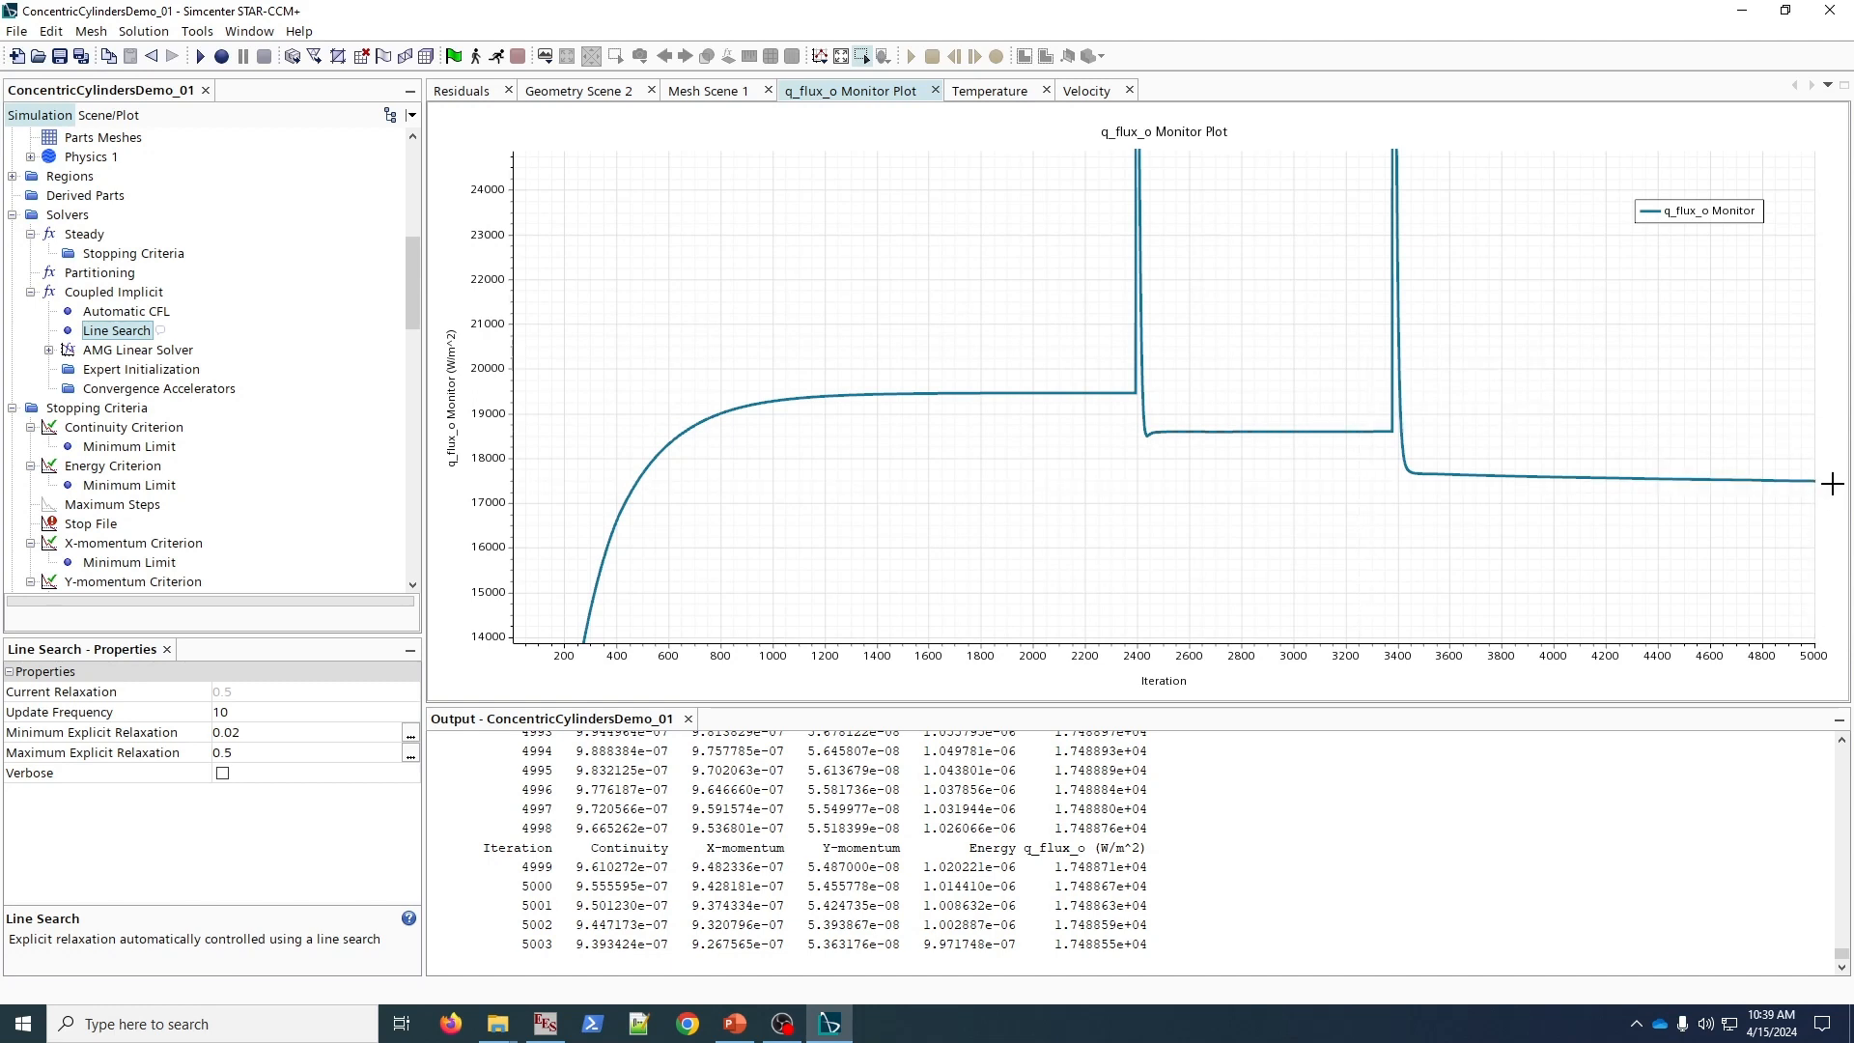
pyautogui.scroll(2, 1822, 481)
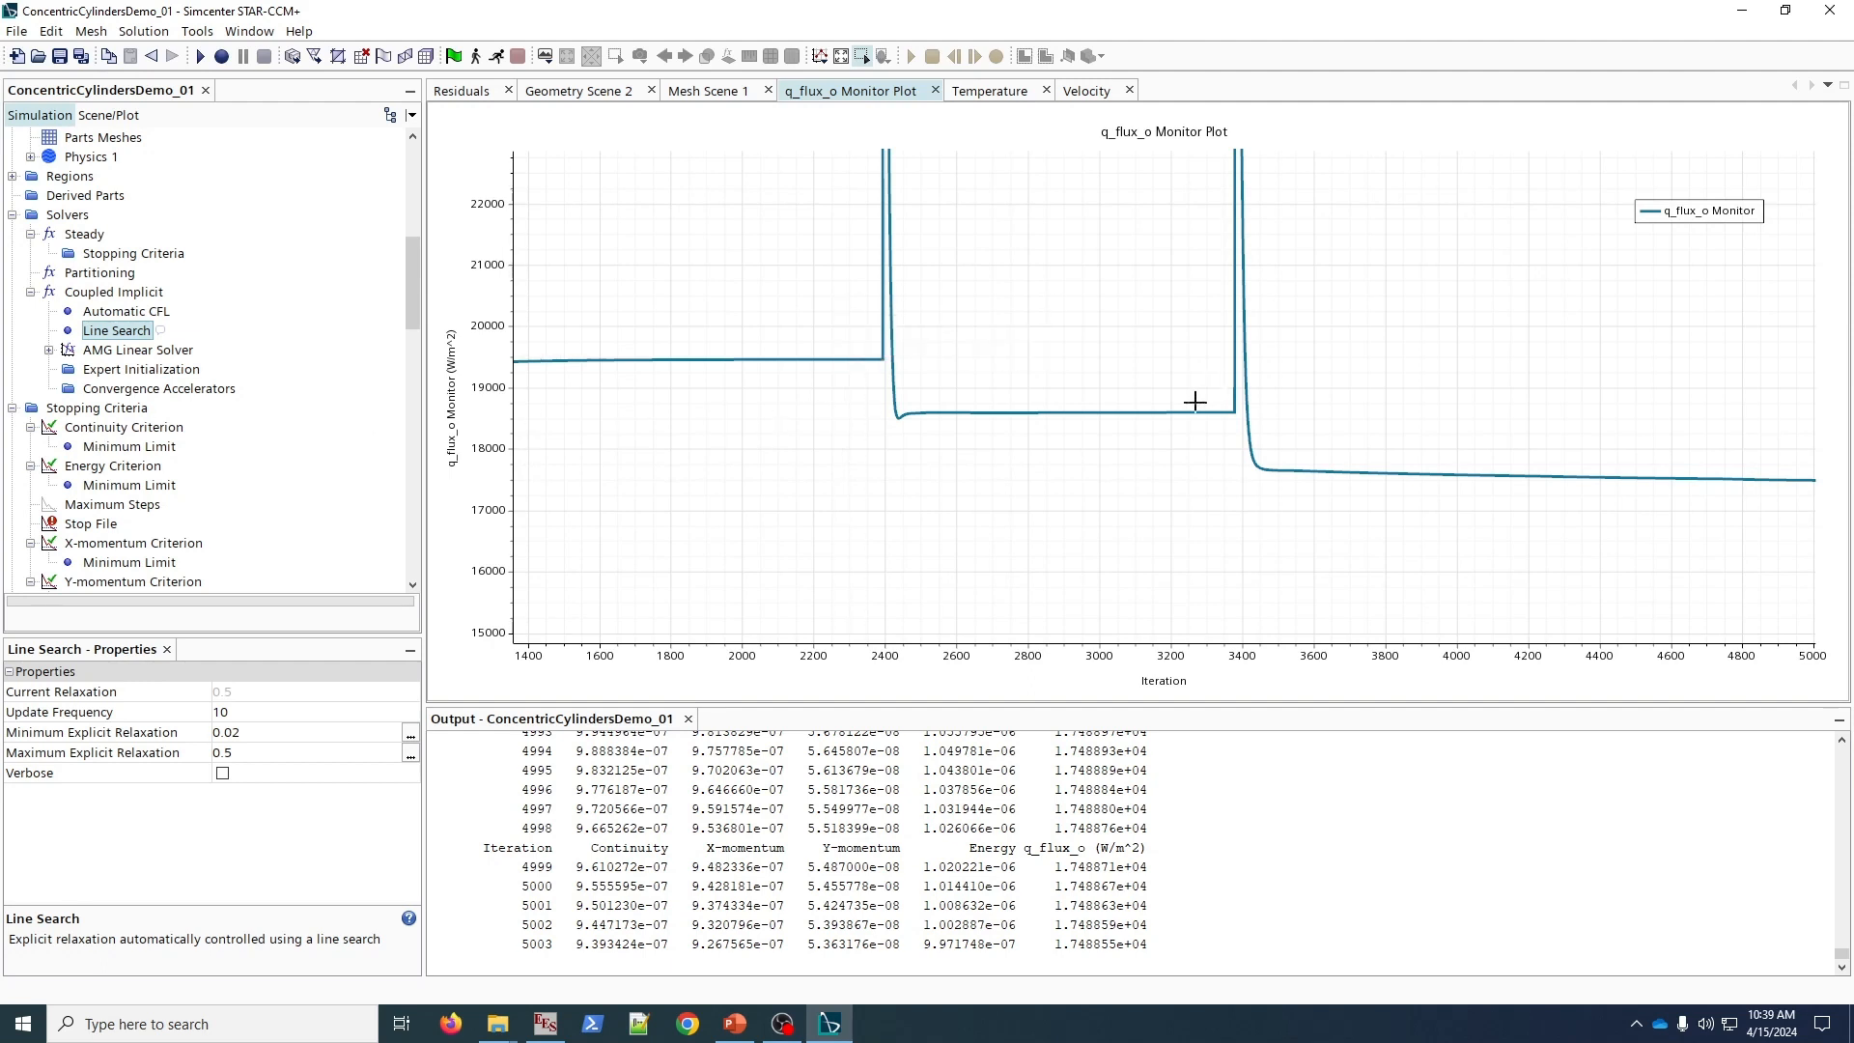
pyautogui.moveTo(1235, 421)
pyautogui.moveTo(1133, 417)
# - Open the Continuity Criterion properties, and review the current mesh, the final q_flux_o level and the Residuals plot
pyautogui.scroll(-3, 98, 547)
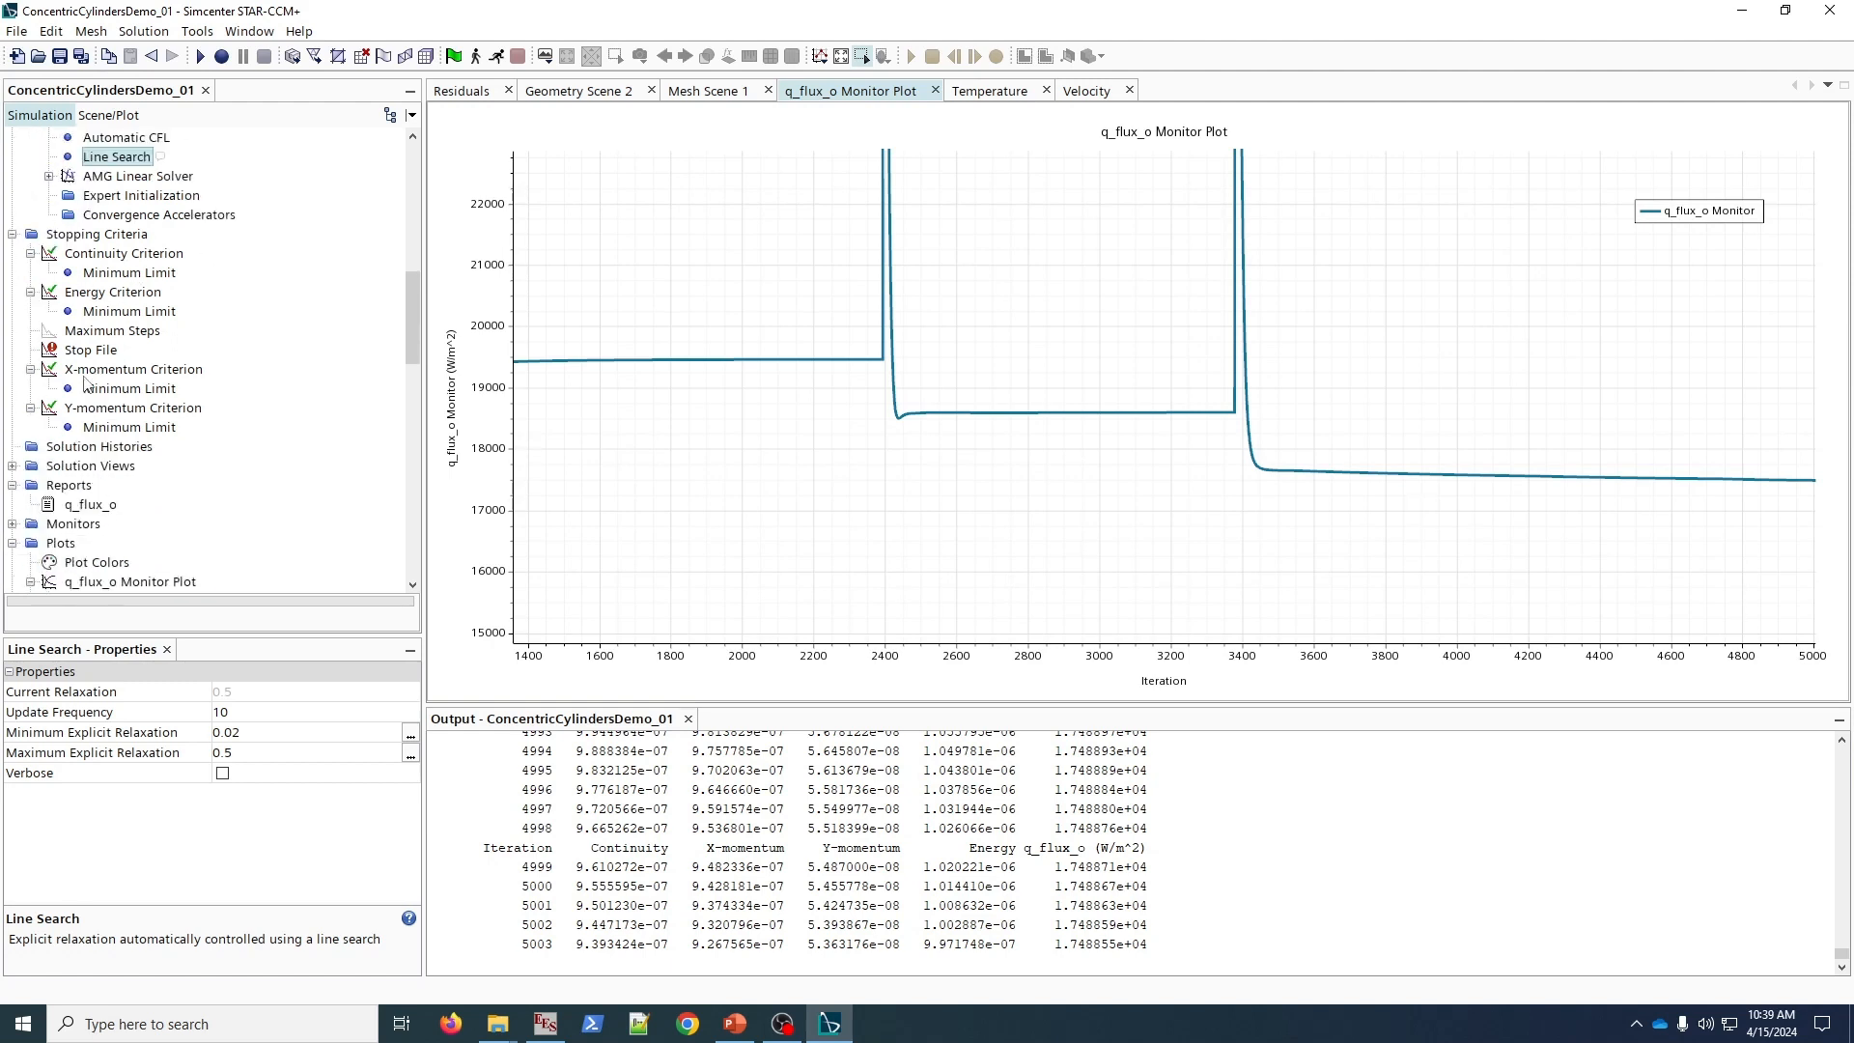
pyautogui.click(111, 256)
pyautogui.click(728, 90)
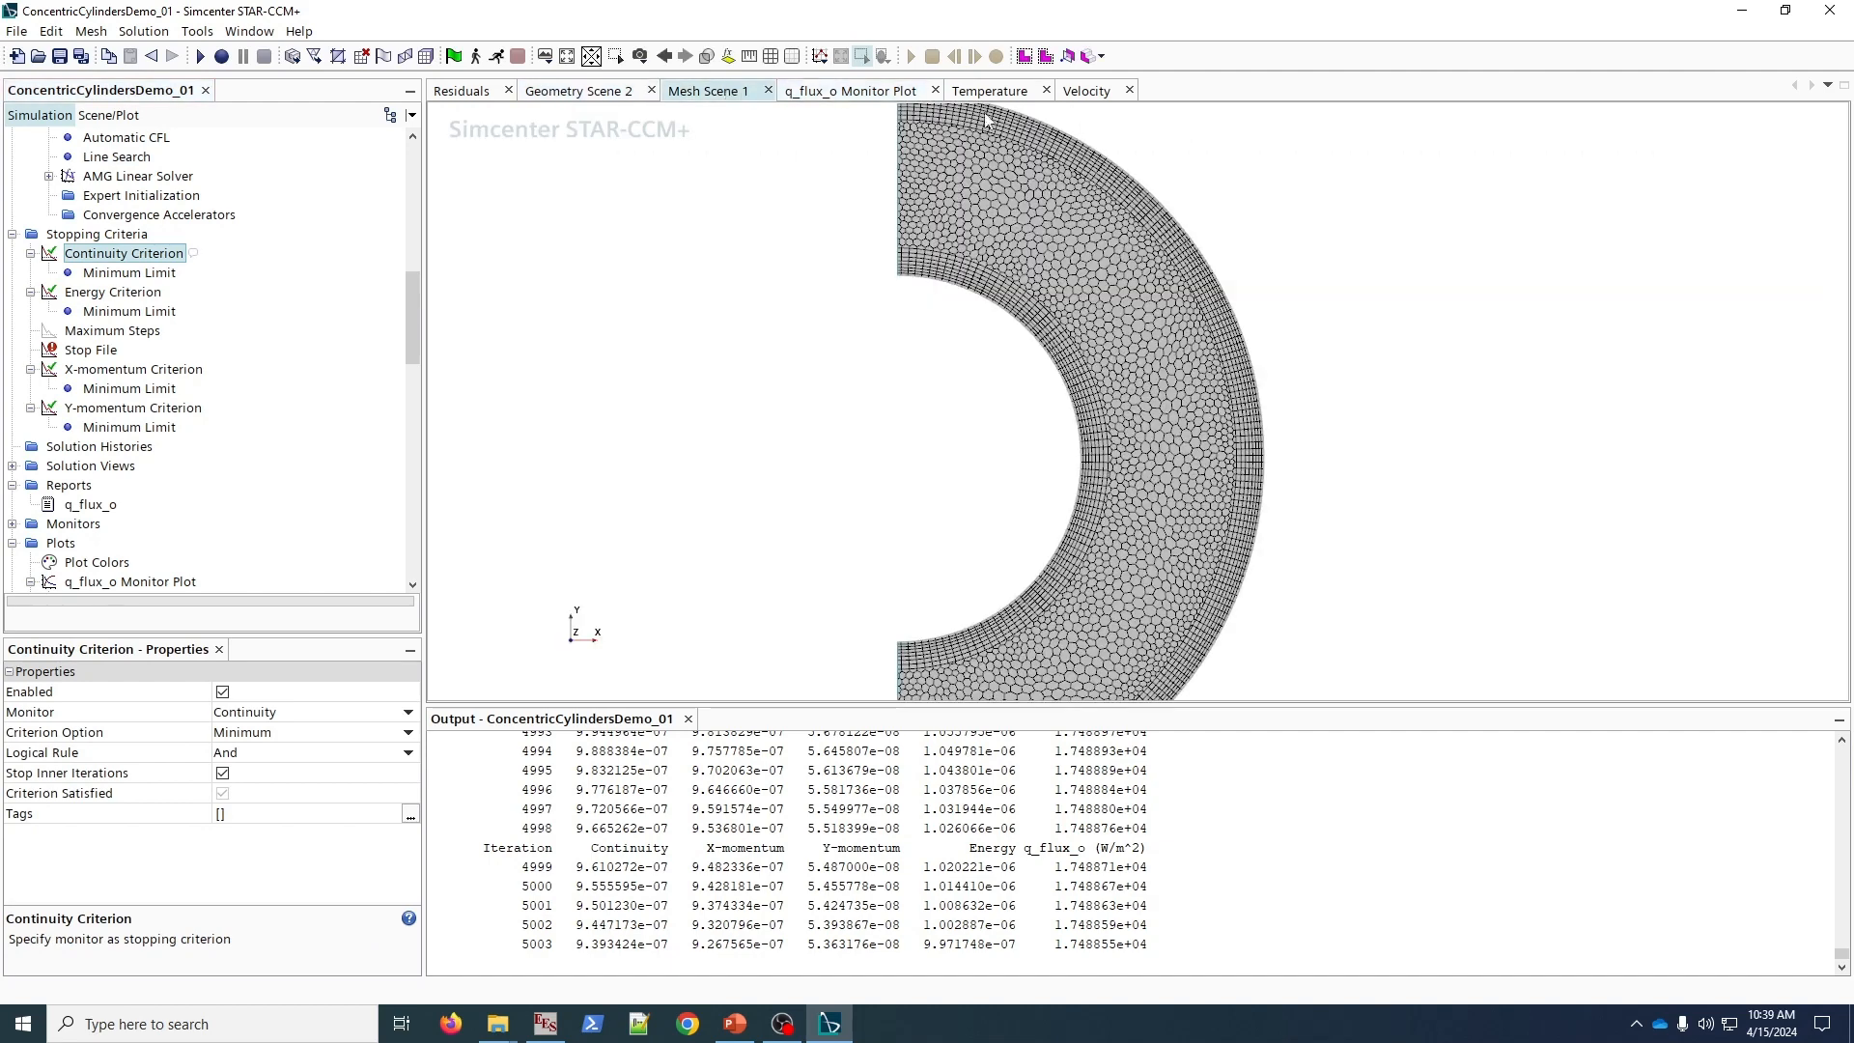
pyautogui.click(850, 90)
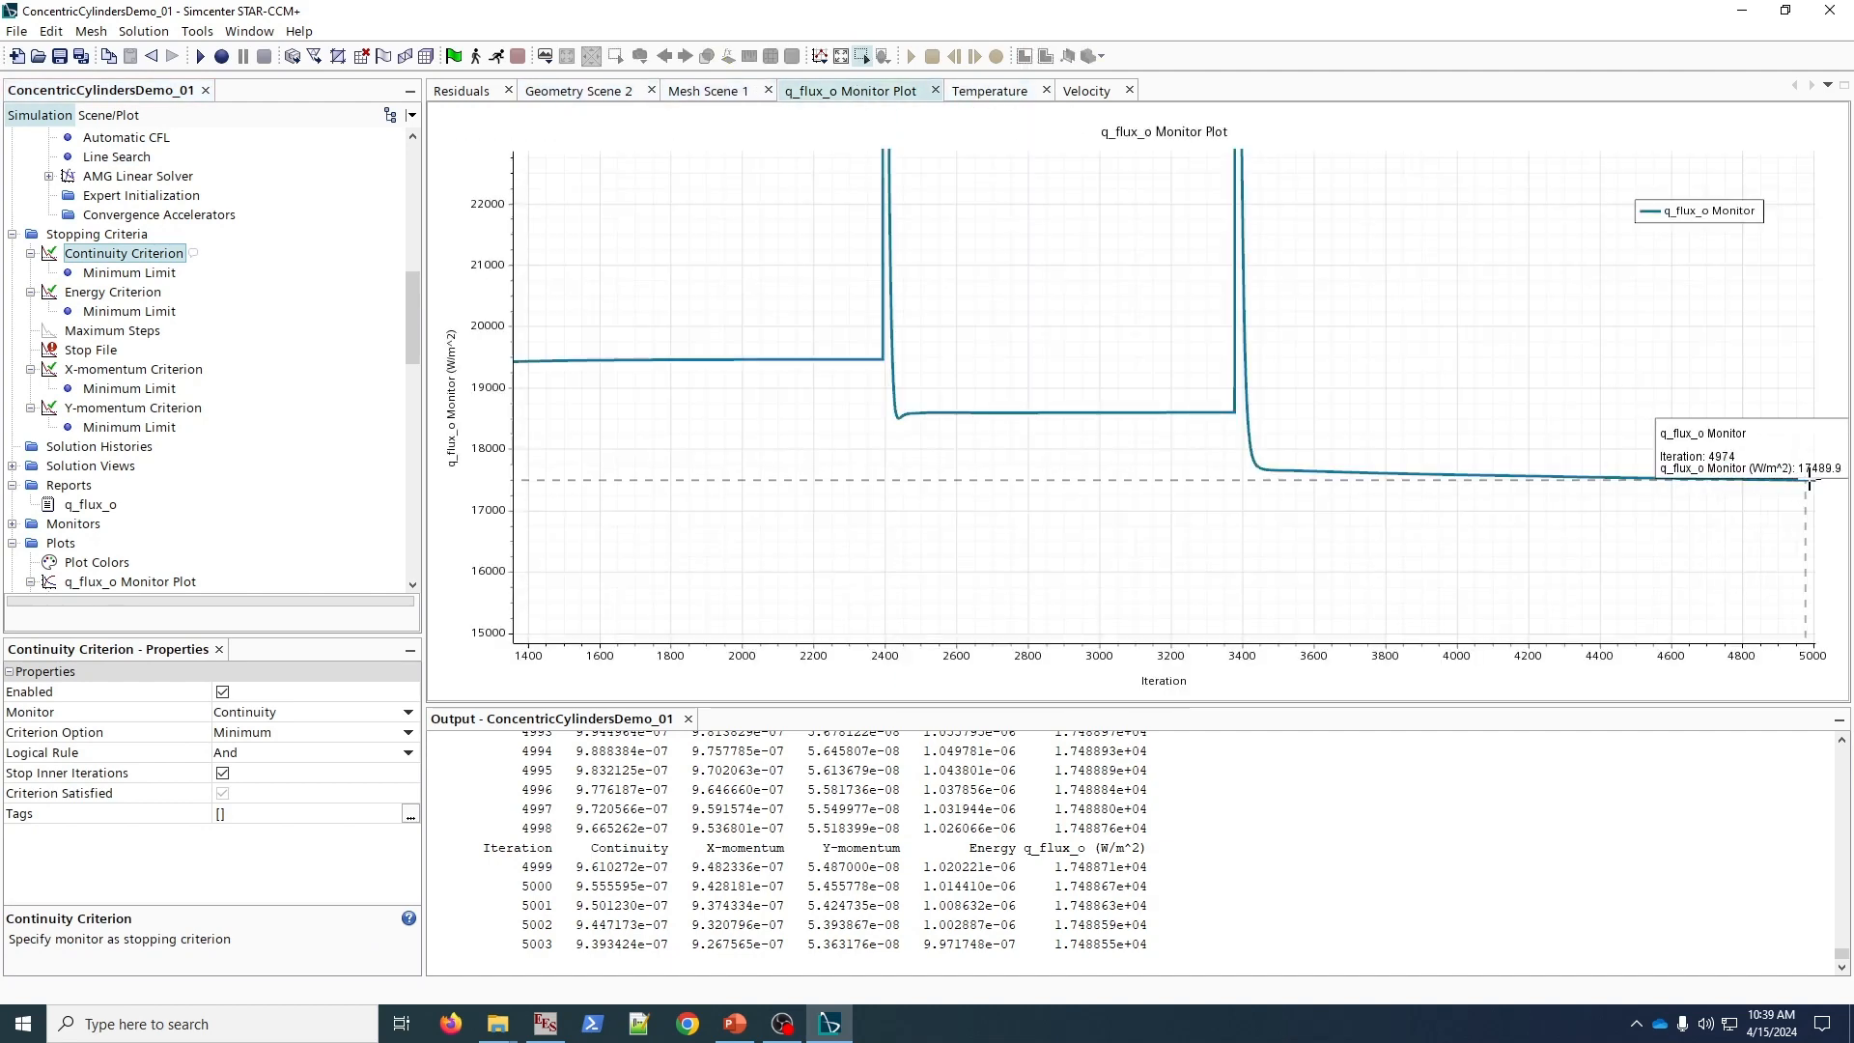
pyautogui.click(469, 89)
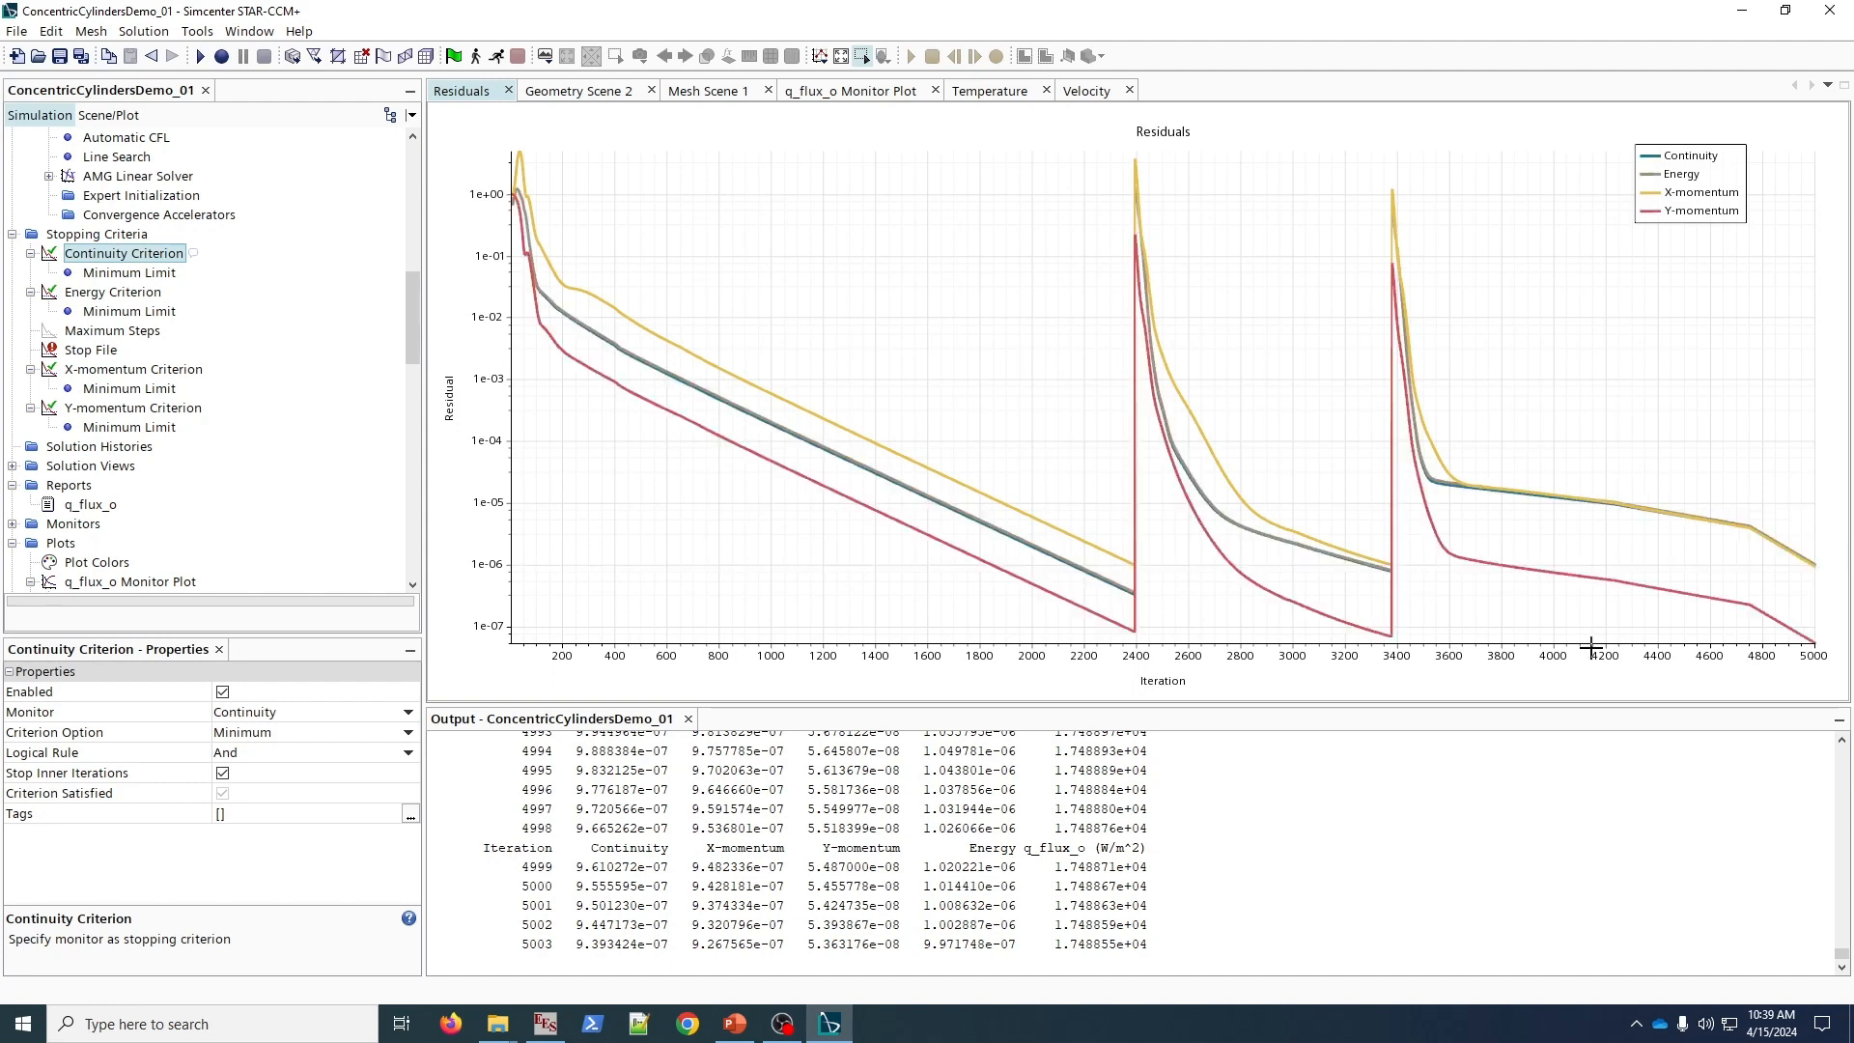
# - Set the Minimum Limit of the Continuity and Energy stopping criteria to 1.0E-7
pyautogui.scroll(-1, 134, 335)
pyautogui.click(124, 216)
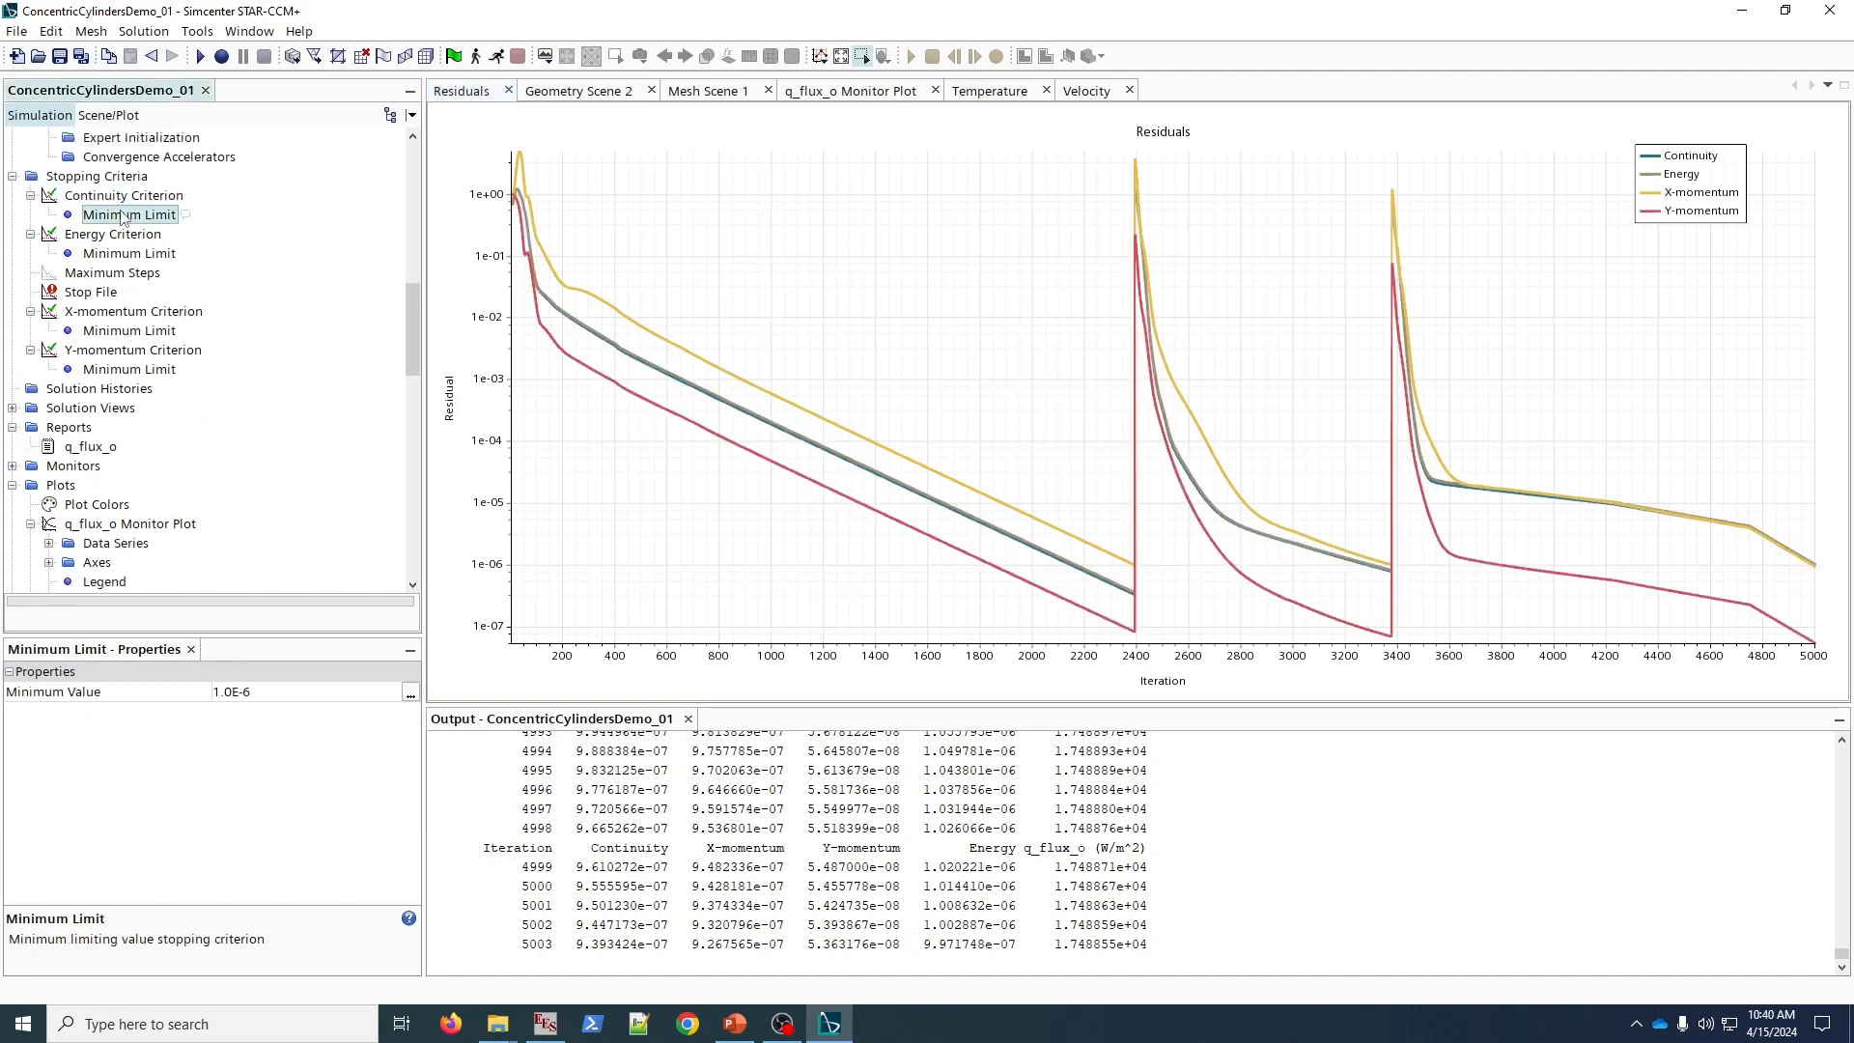
pyautogui.click(270, 693)
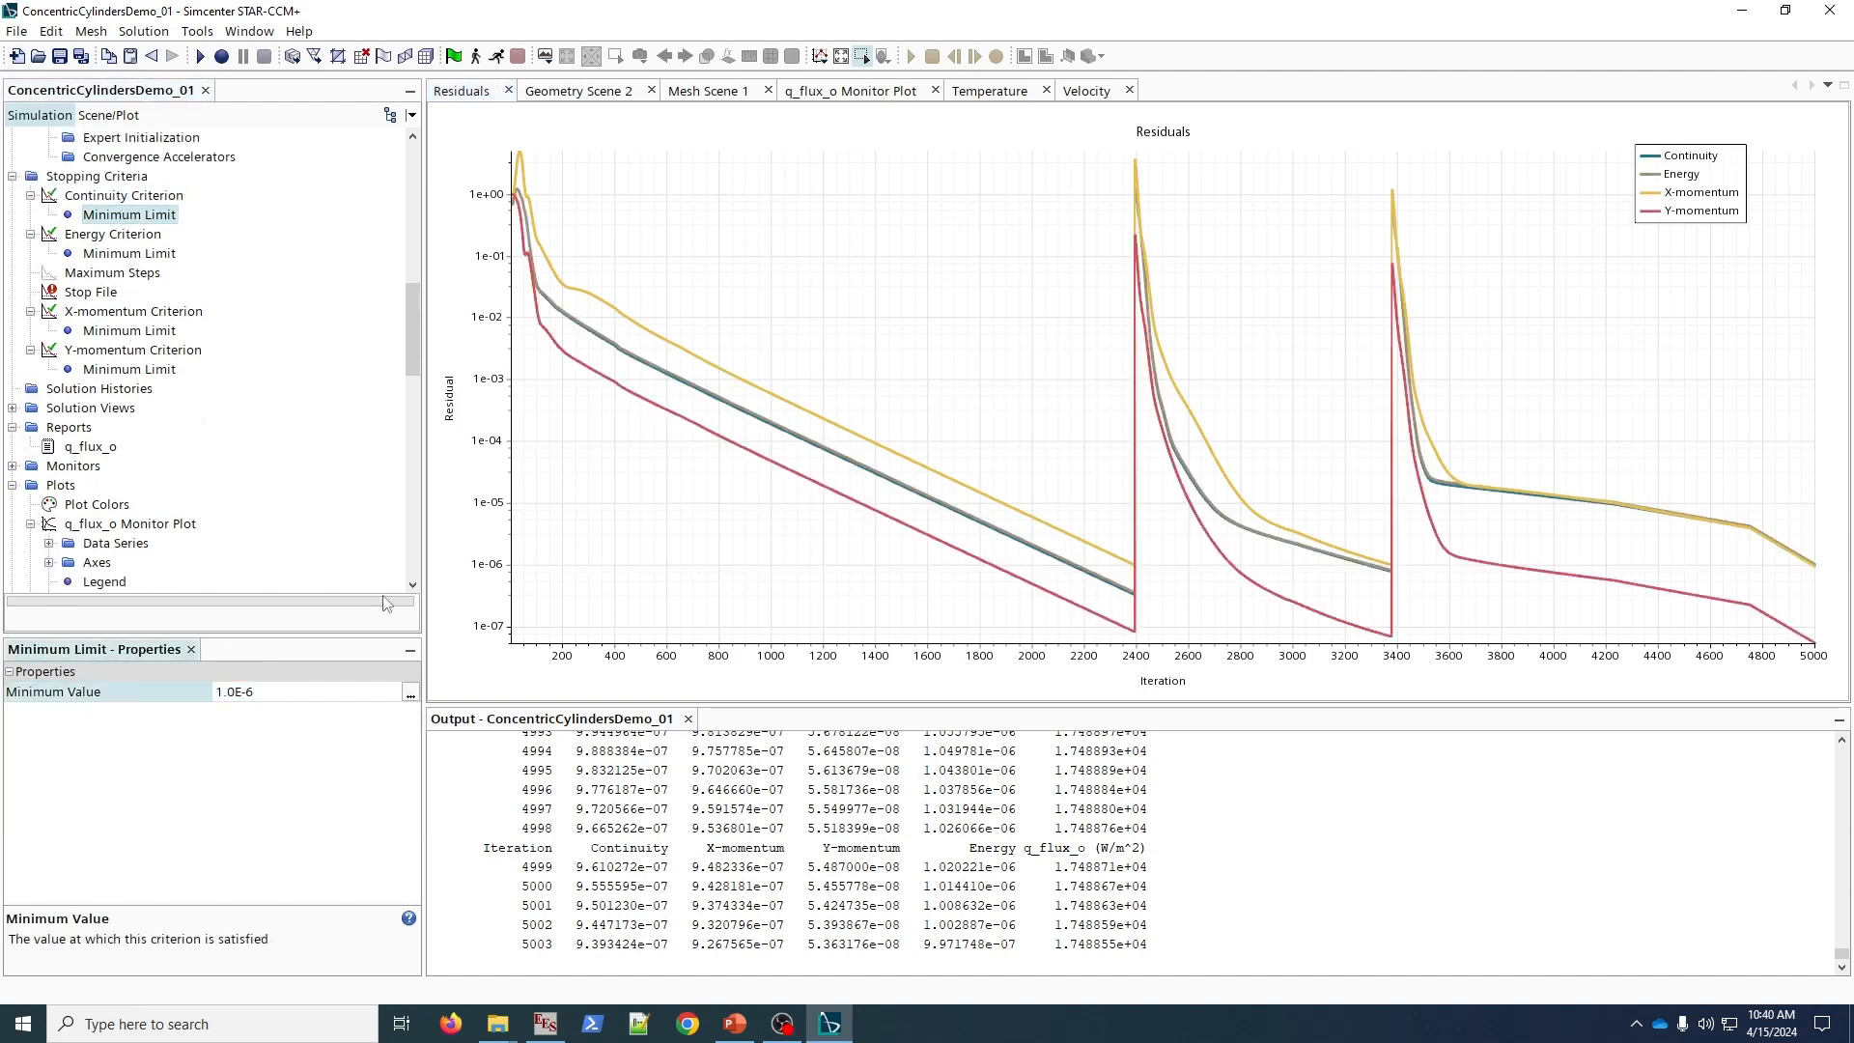
pyautogui.press('Return')
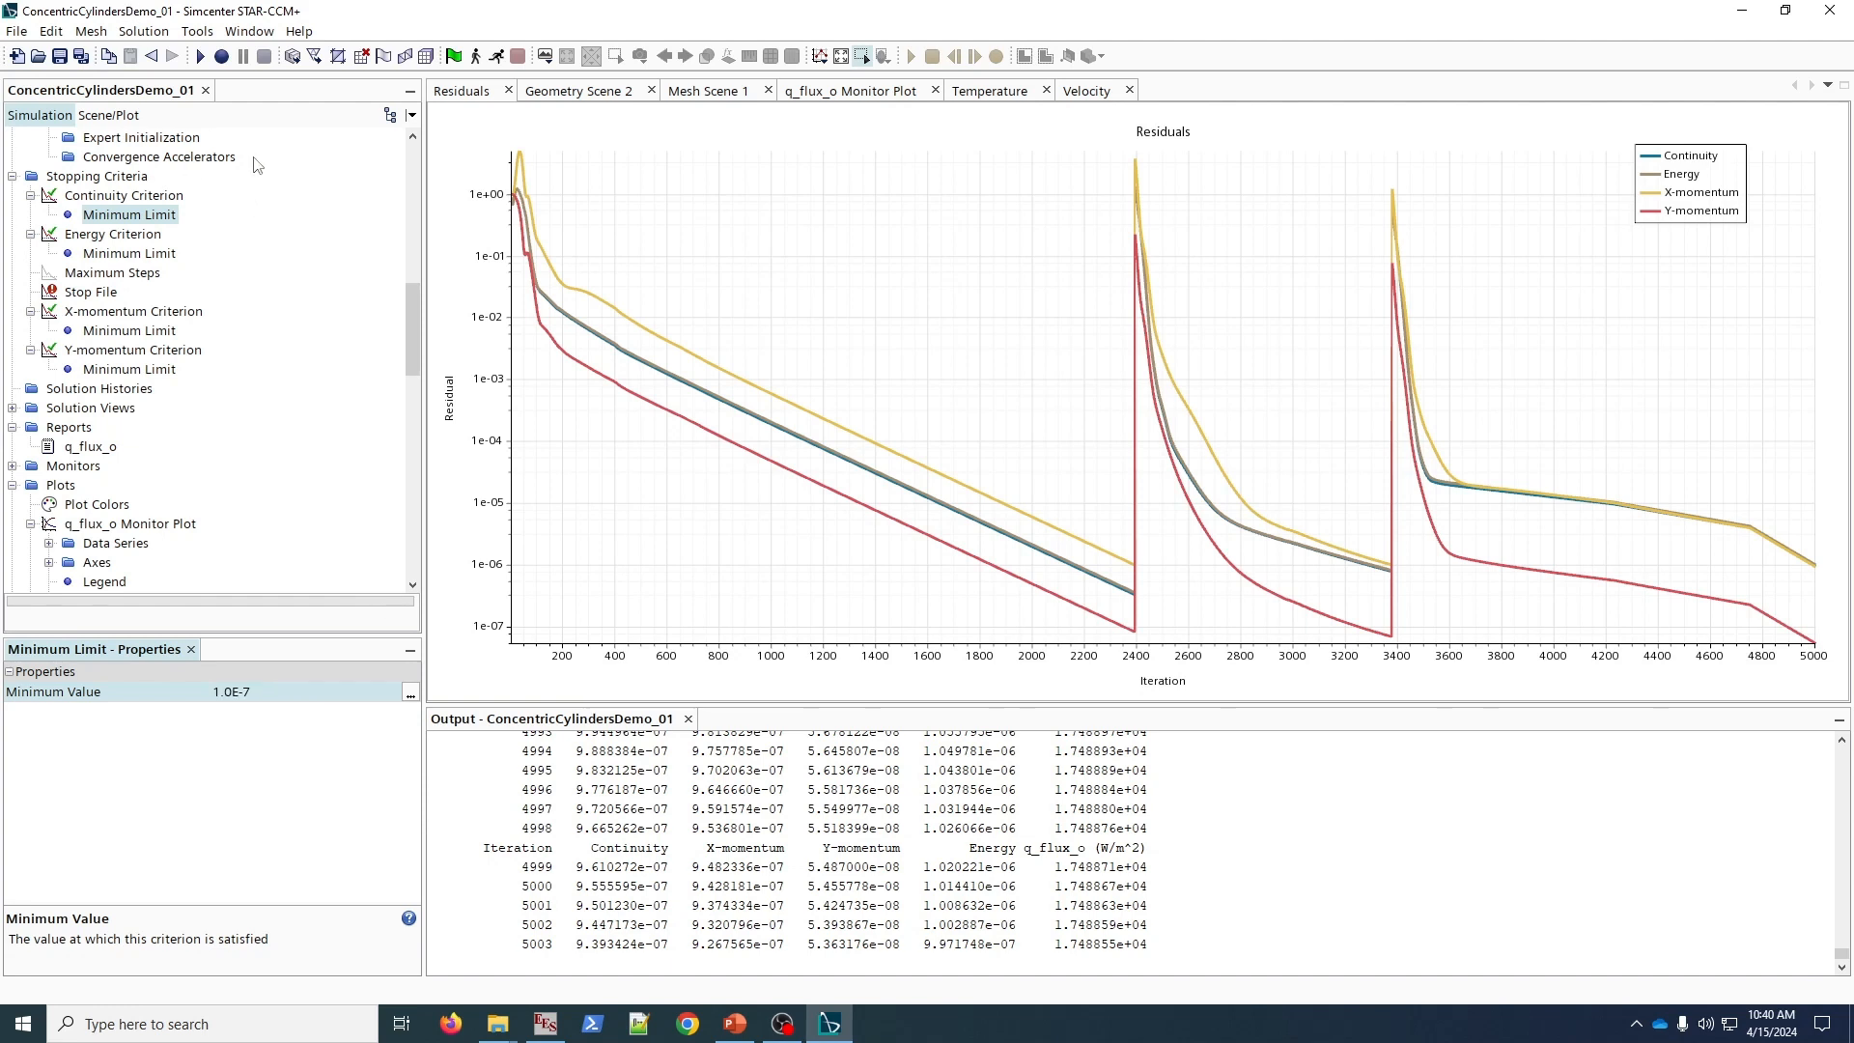
pyautogui.click(128, 252)
pyautogui.click(273, 695)
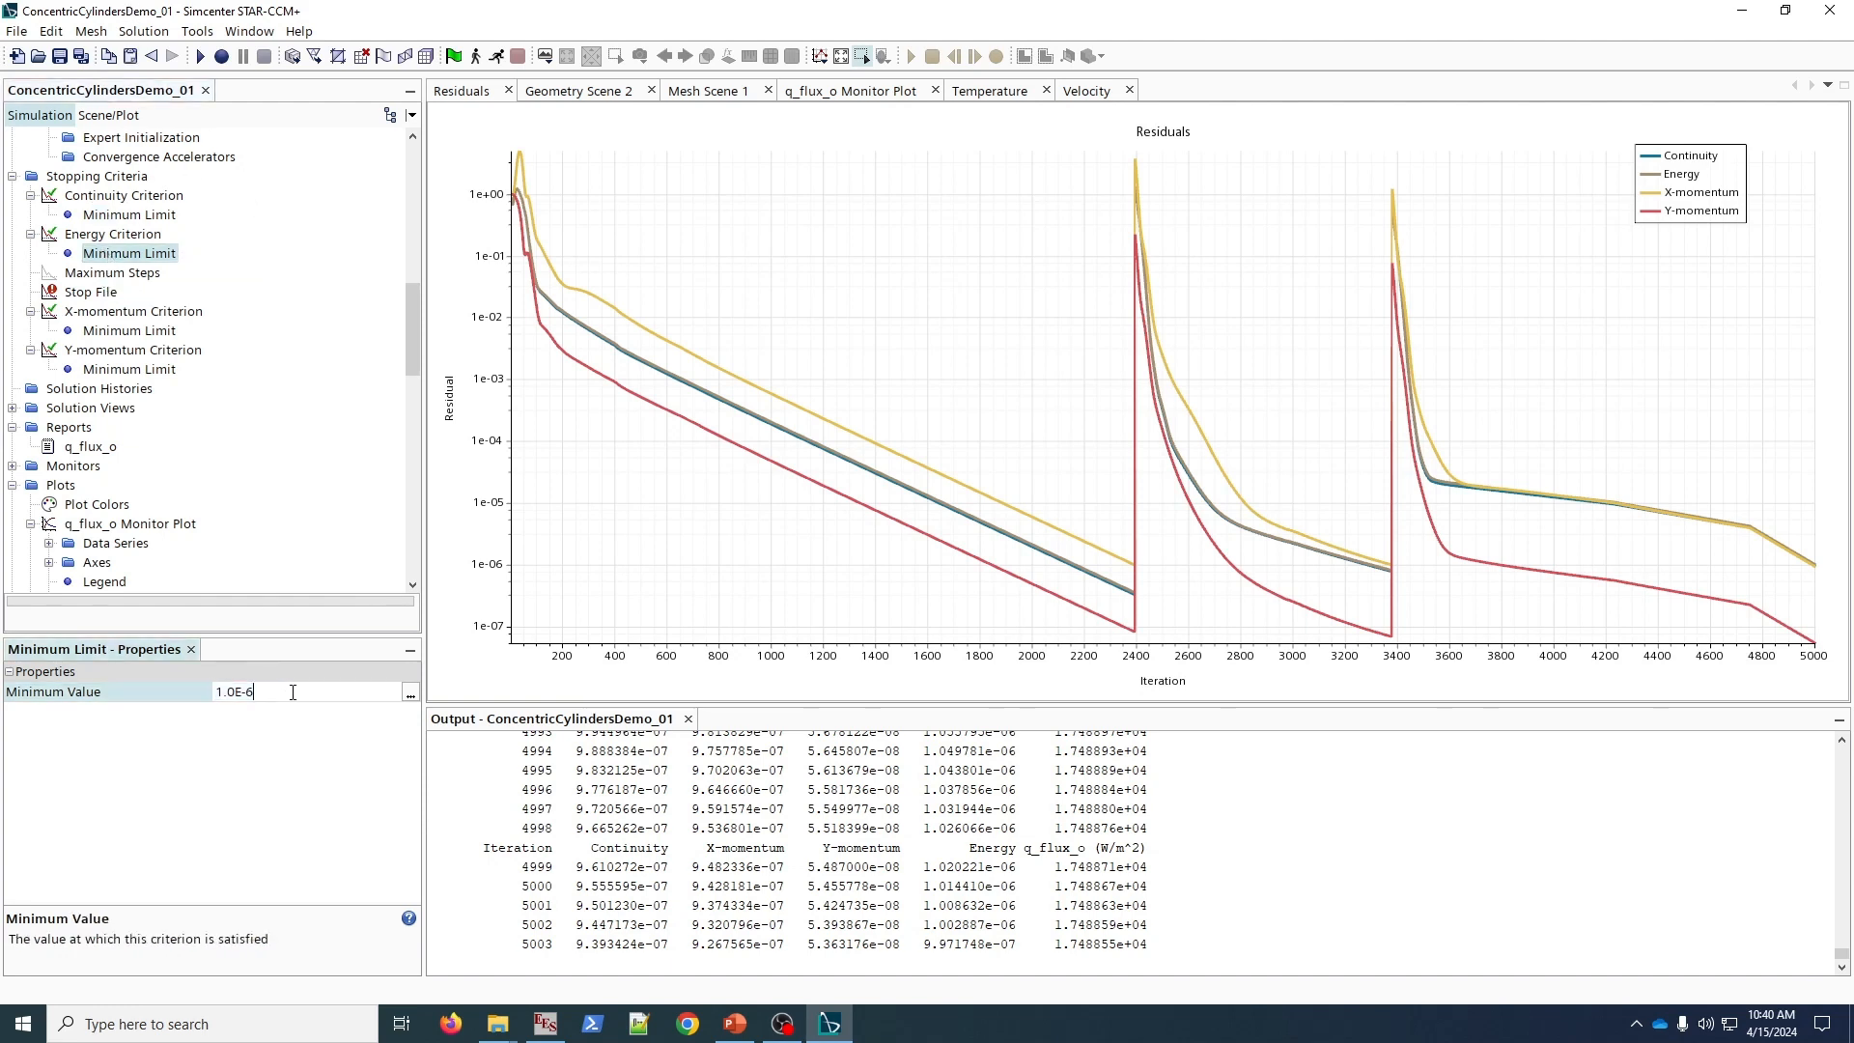
pyautogui.press('BackSpace')
pyautogui.write('7')
pyautogui.press('Return')
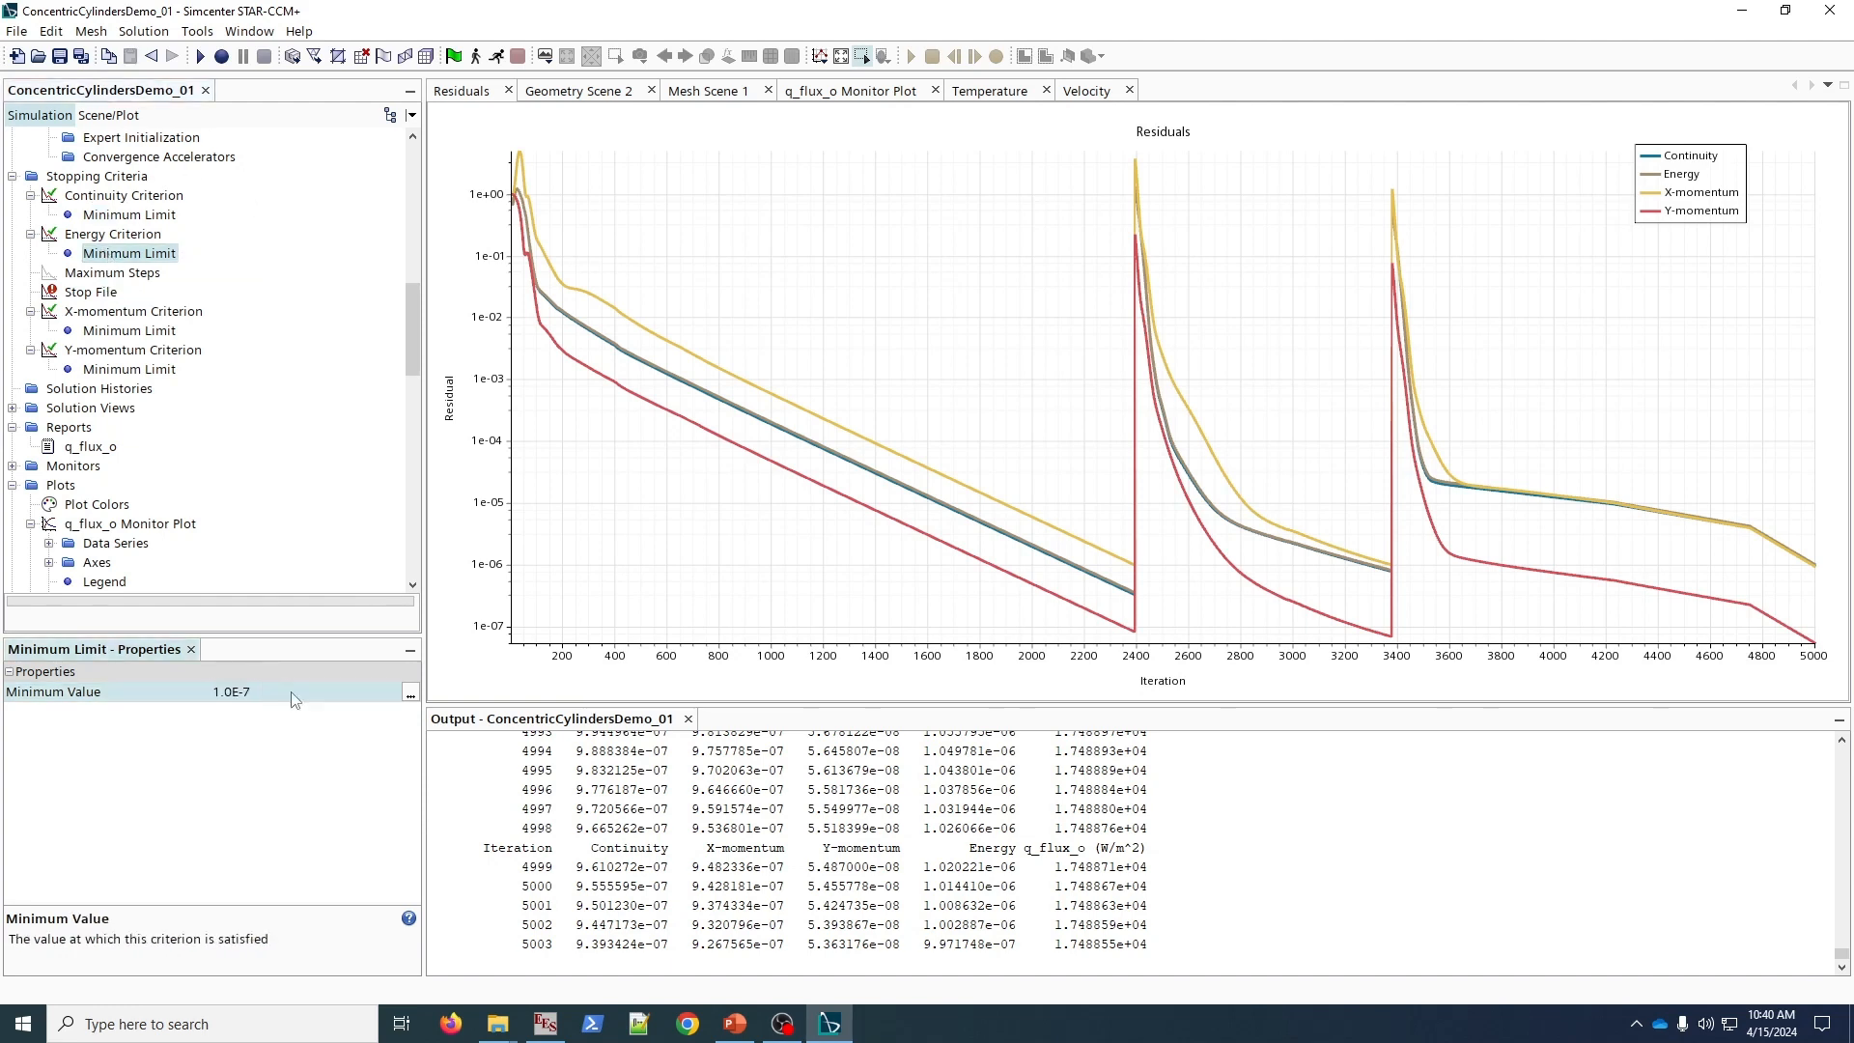
# - Set the Minimum Limit of the X-momentum and Y-momentum stopping criteria to 1.0E-7
pyautogui.click(129, 331)
pyautogui.click(343, 693)
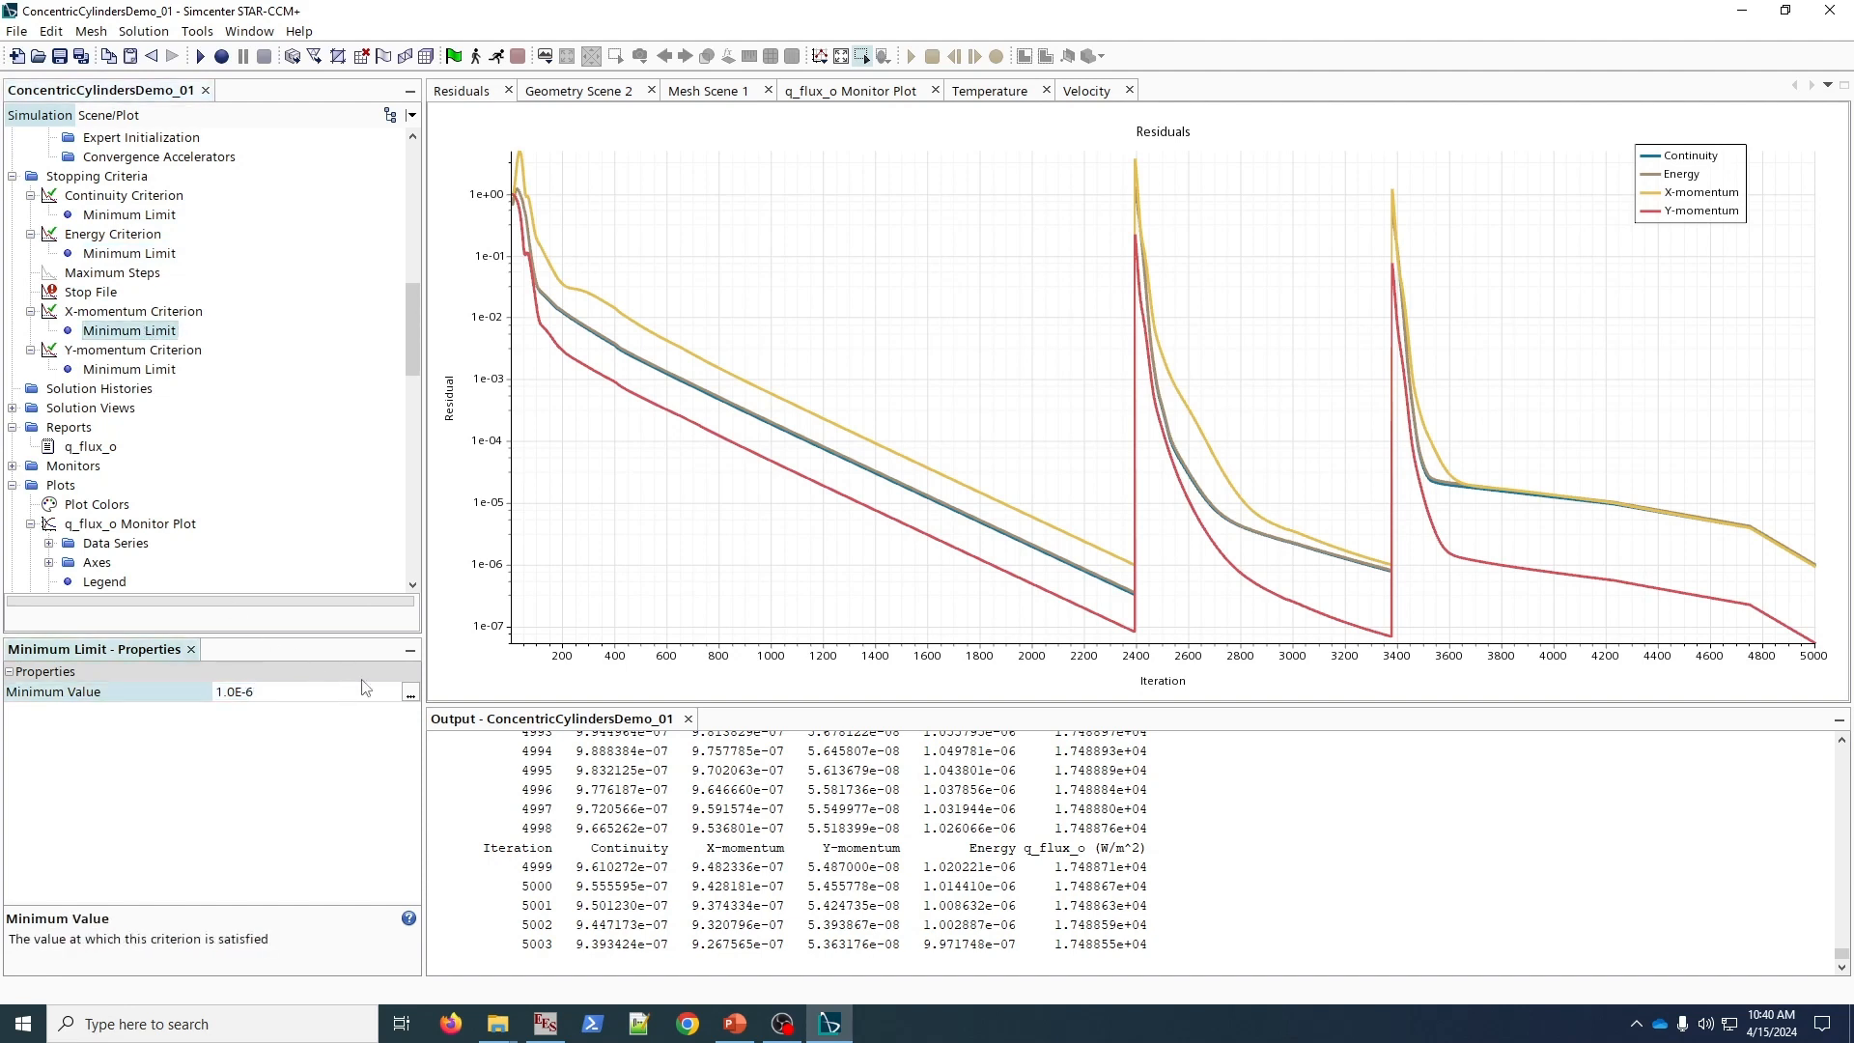
pyautogui.click(127, 369)
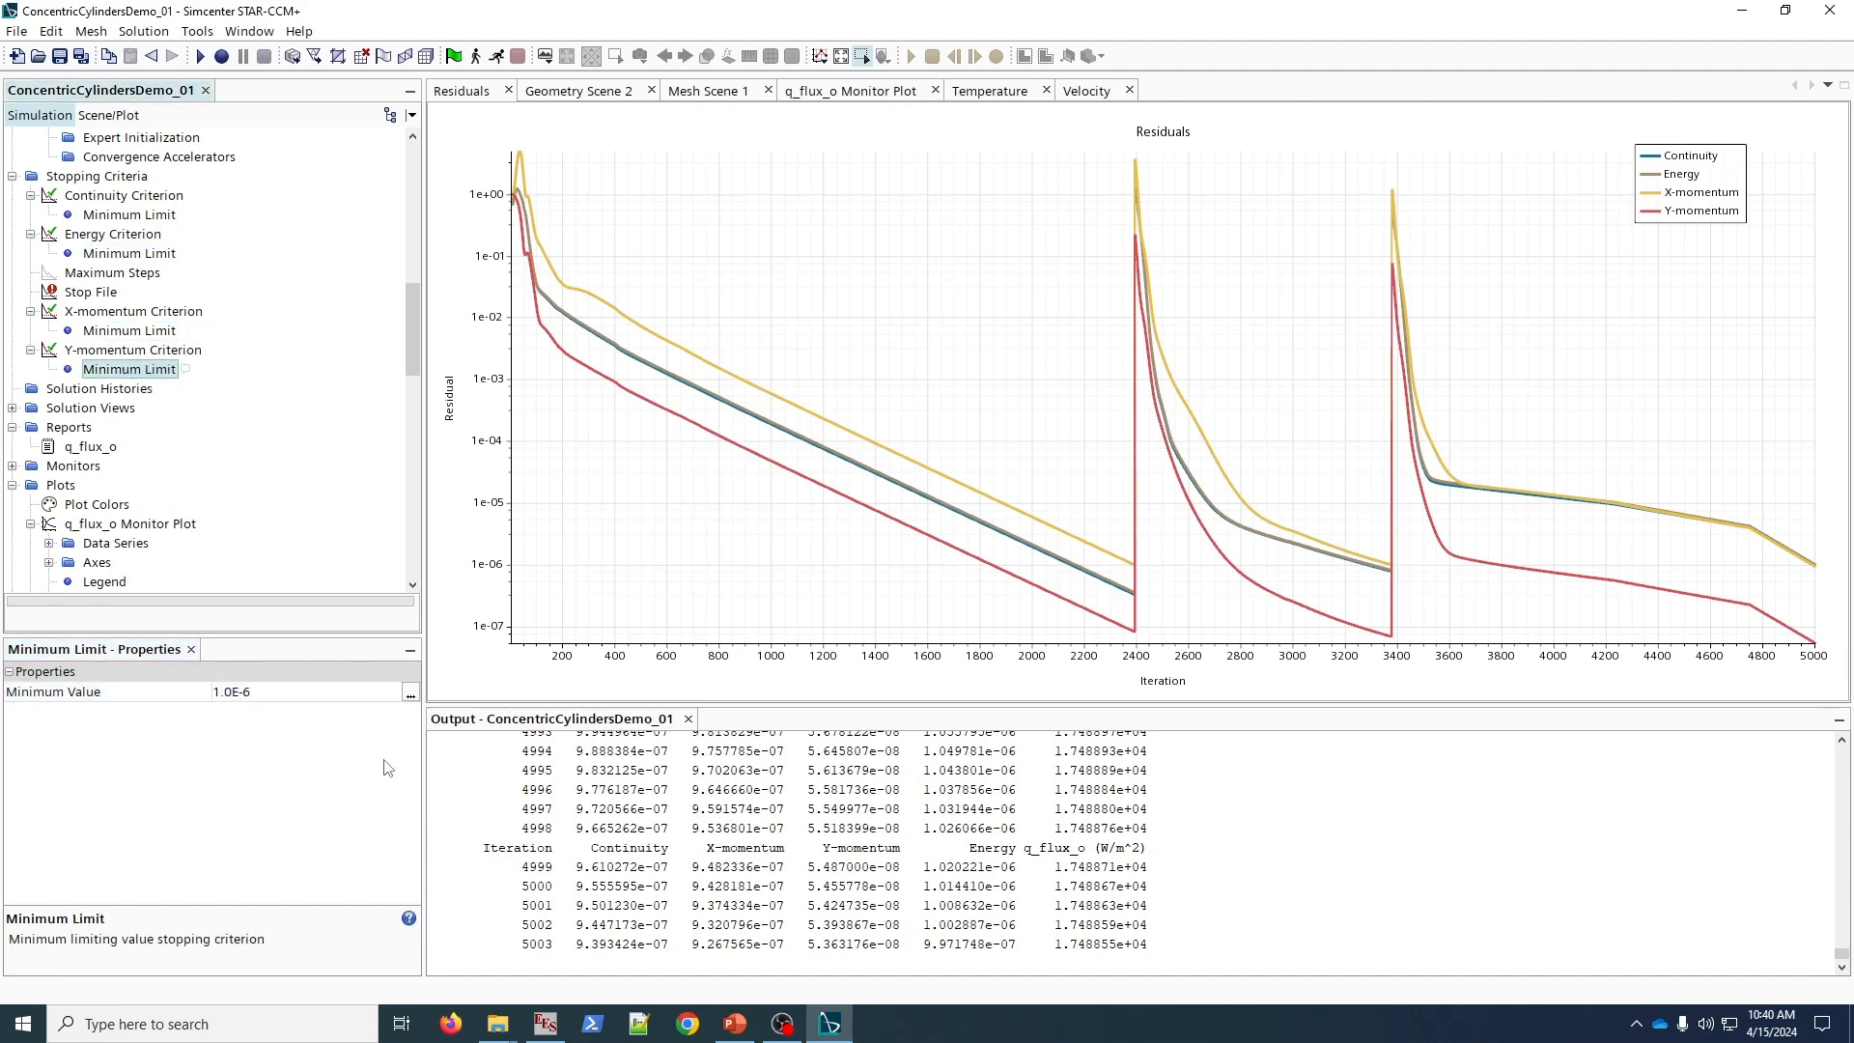
pyautogui.click(321, 692)
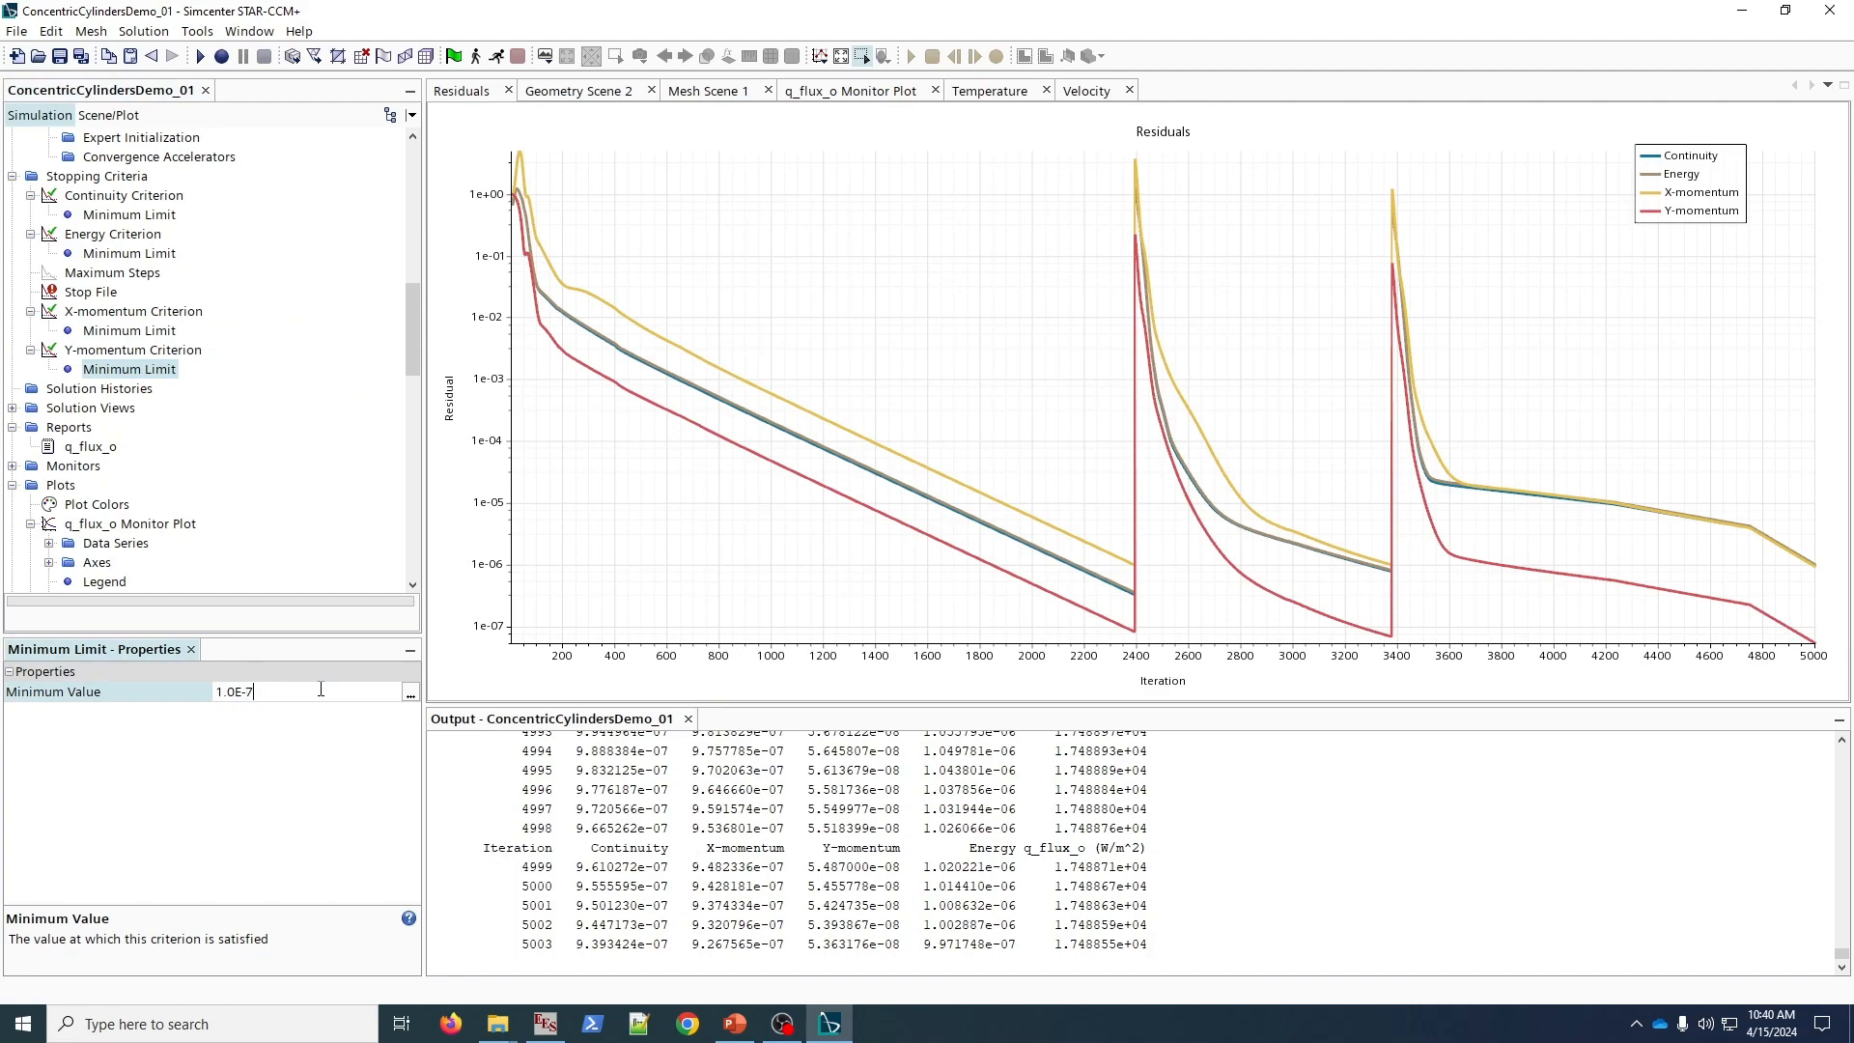
pyautogui.press('Return')
# - Resume the solver and set the Line Search's Maximum Explicit Relaxation to 0.7 while it iterates
pyautogui.click(497, 57)
pyautogui.scroll(5, 145, 426)
pyautogui.click(118, 389)
pyautogui.click(245, 751)
pyautogui.press('BackSpace')
pyautogui.write('5')
pyautogui.press('Return')
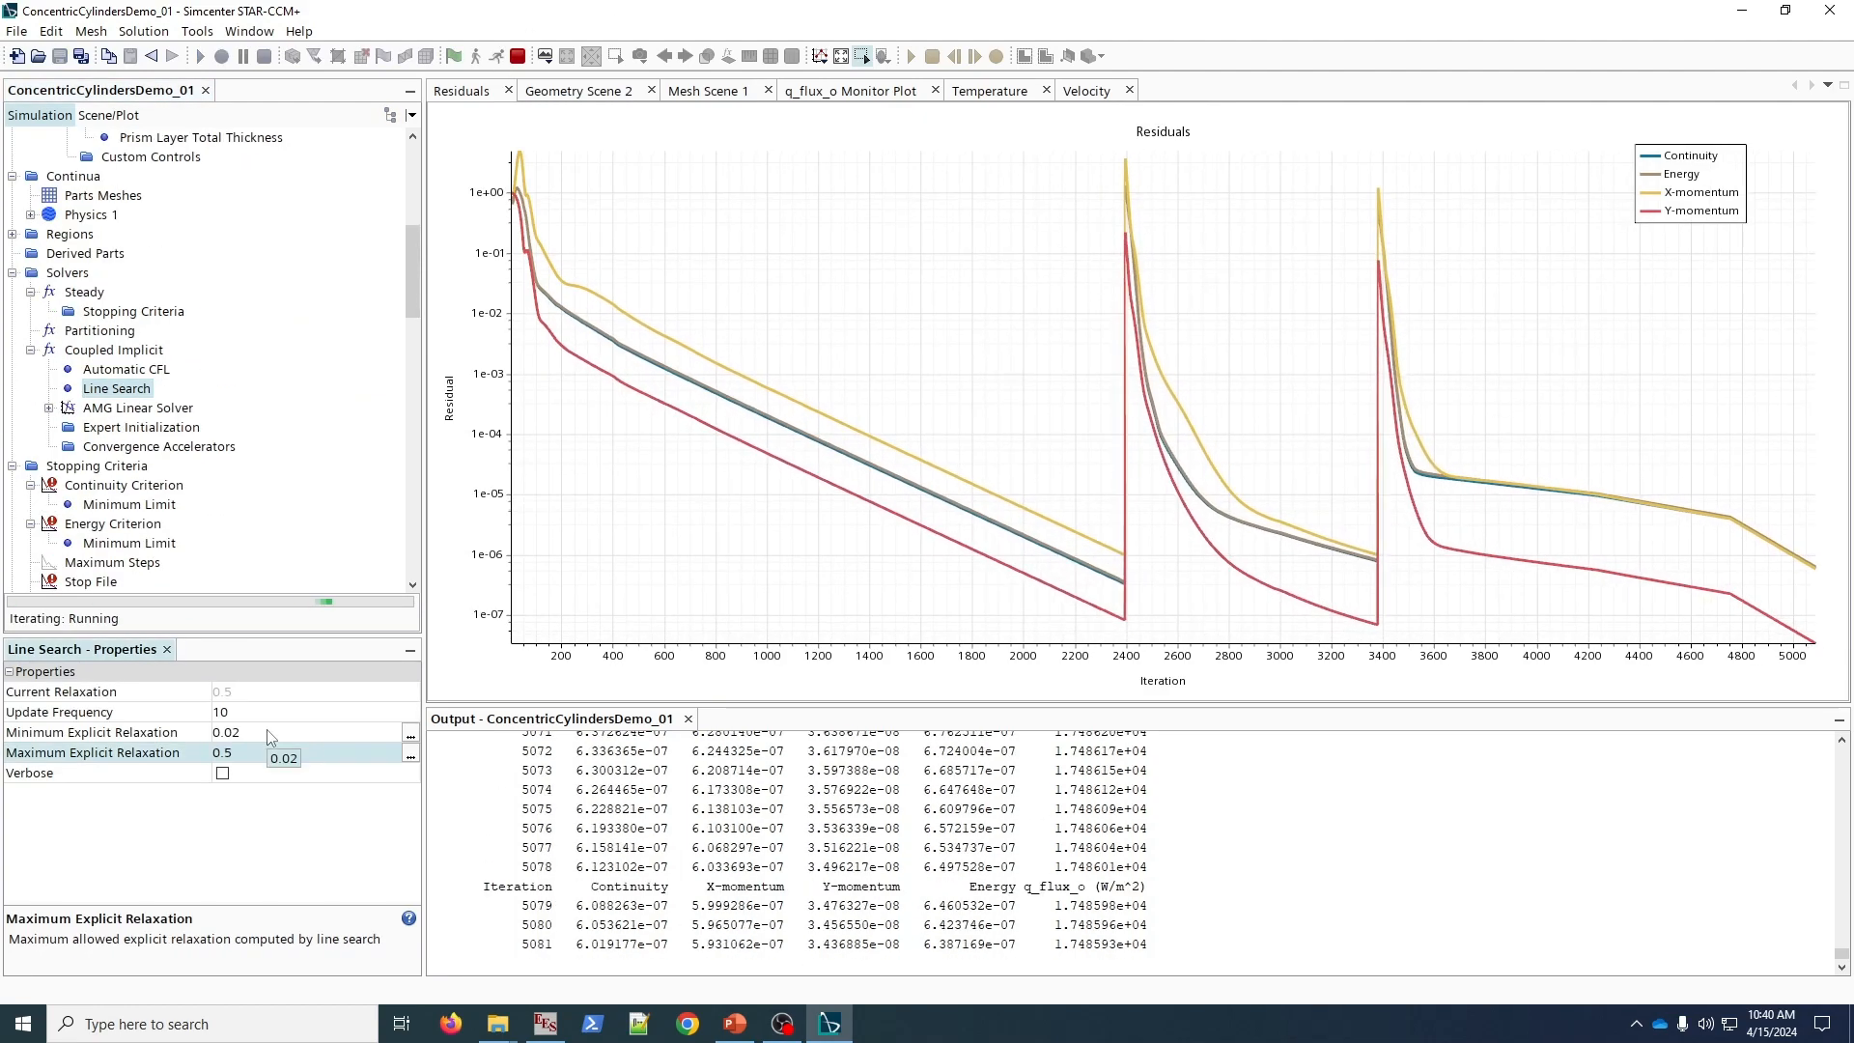
# - Check in the q_flux_o Monitor Plot whether the outer heat flux levels off, and compare it with the previous mesh's plateau
pyautogui.click(850, 91)
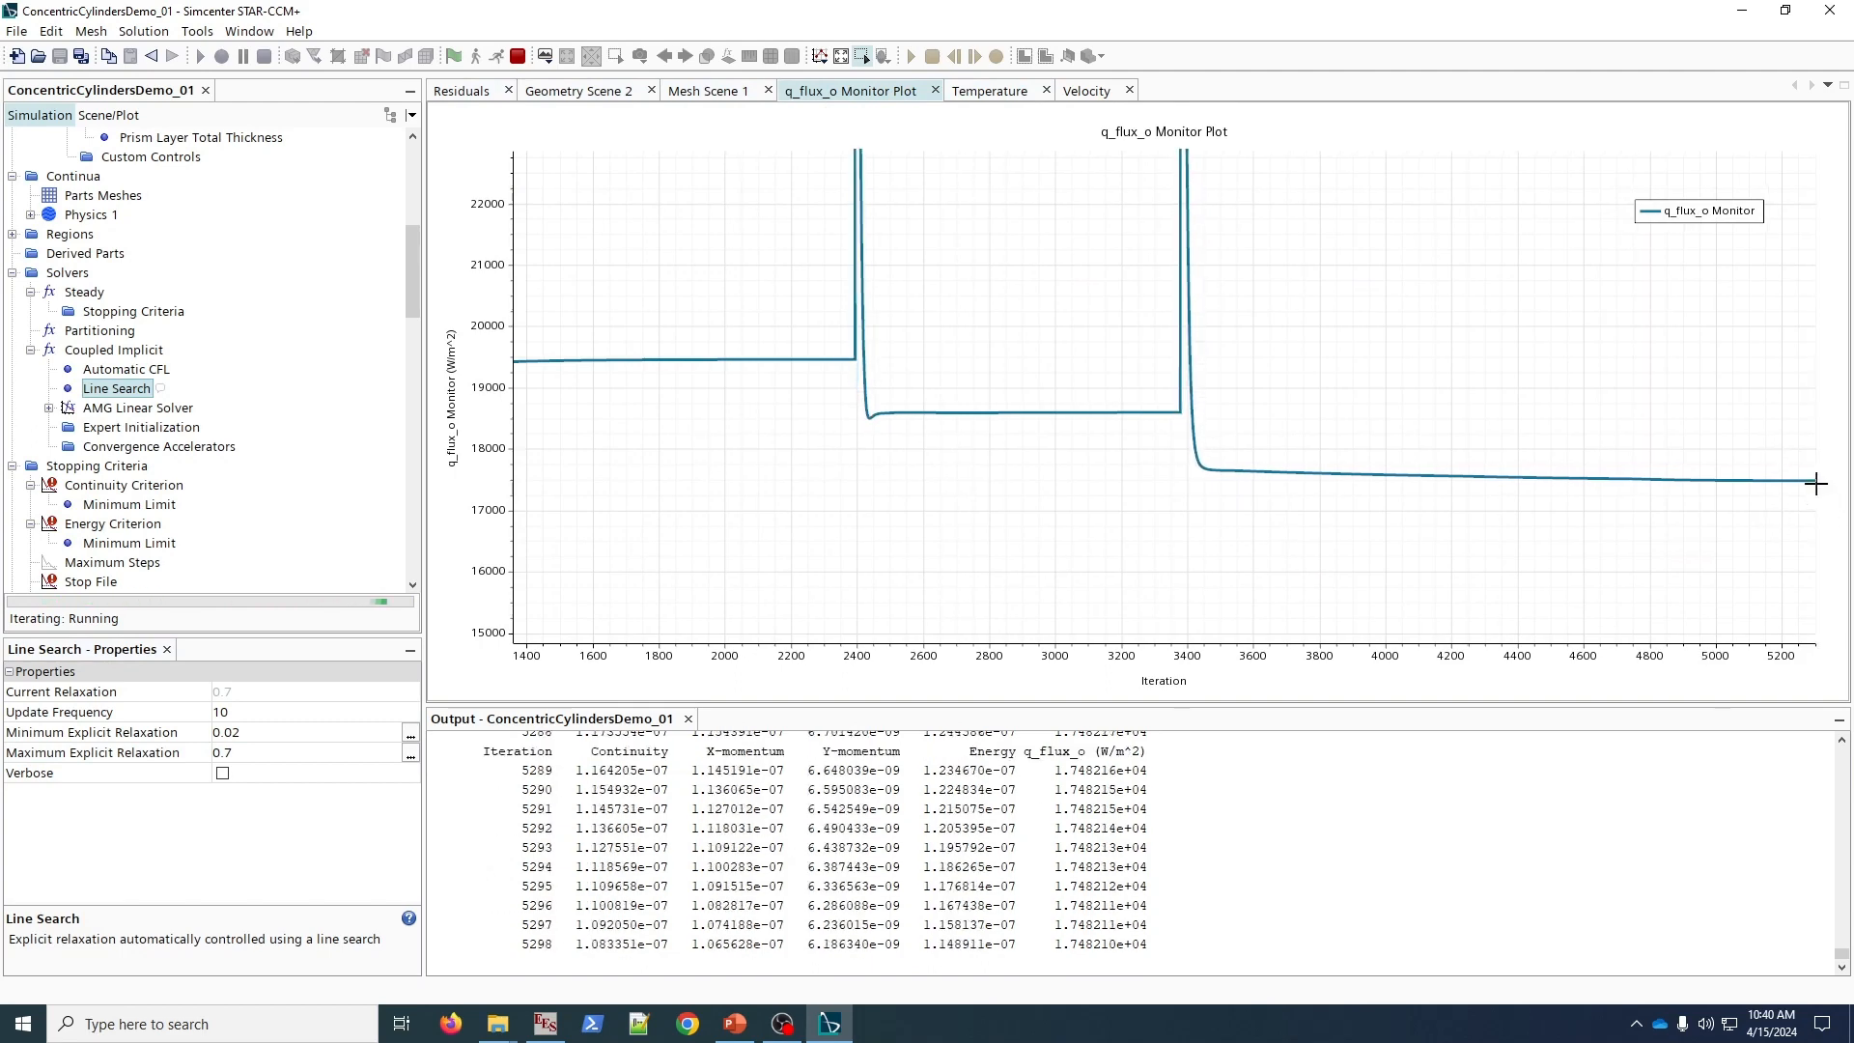
pyautogui.moveTo(1804, 483)
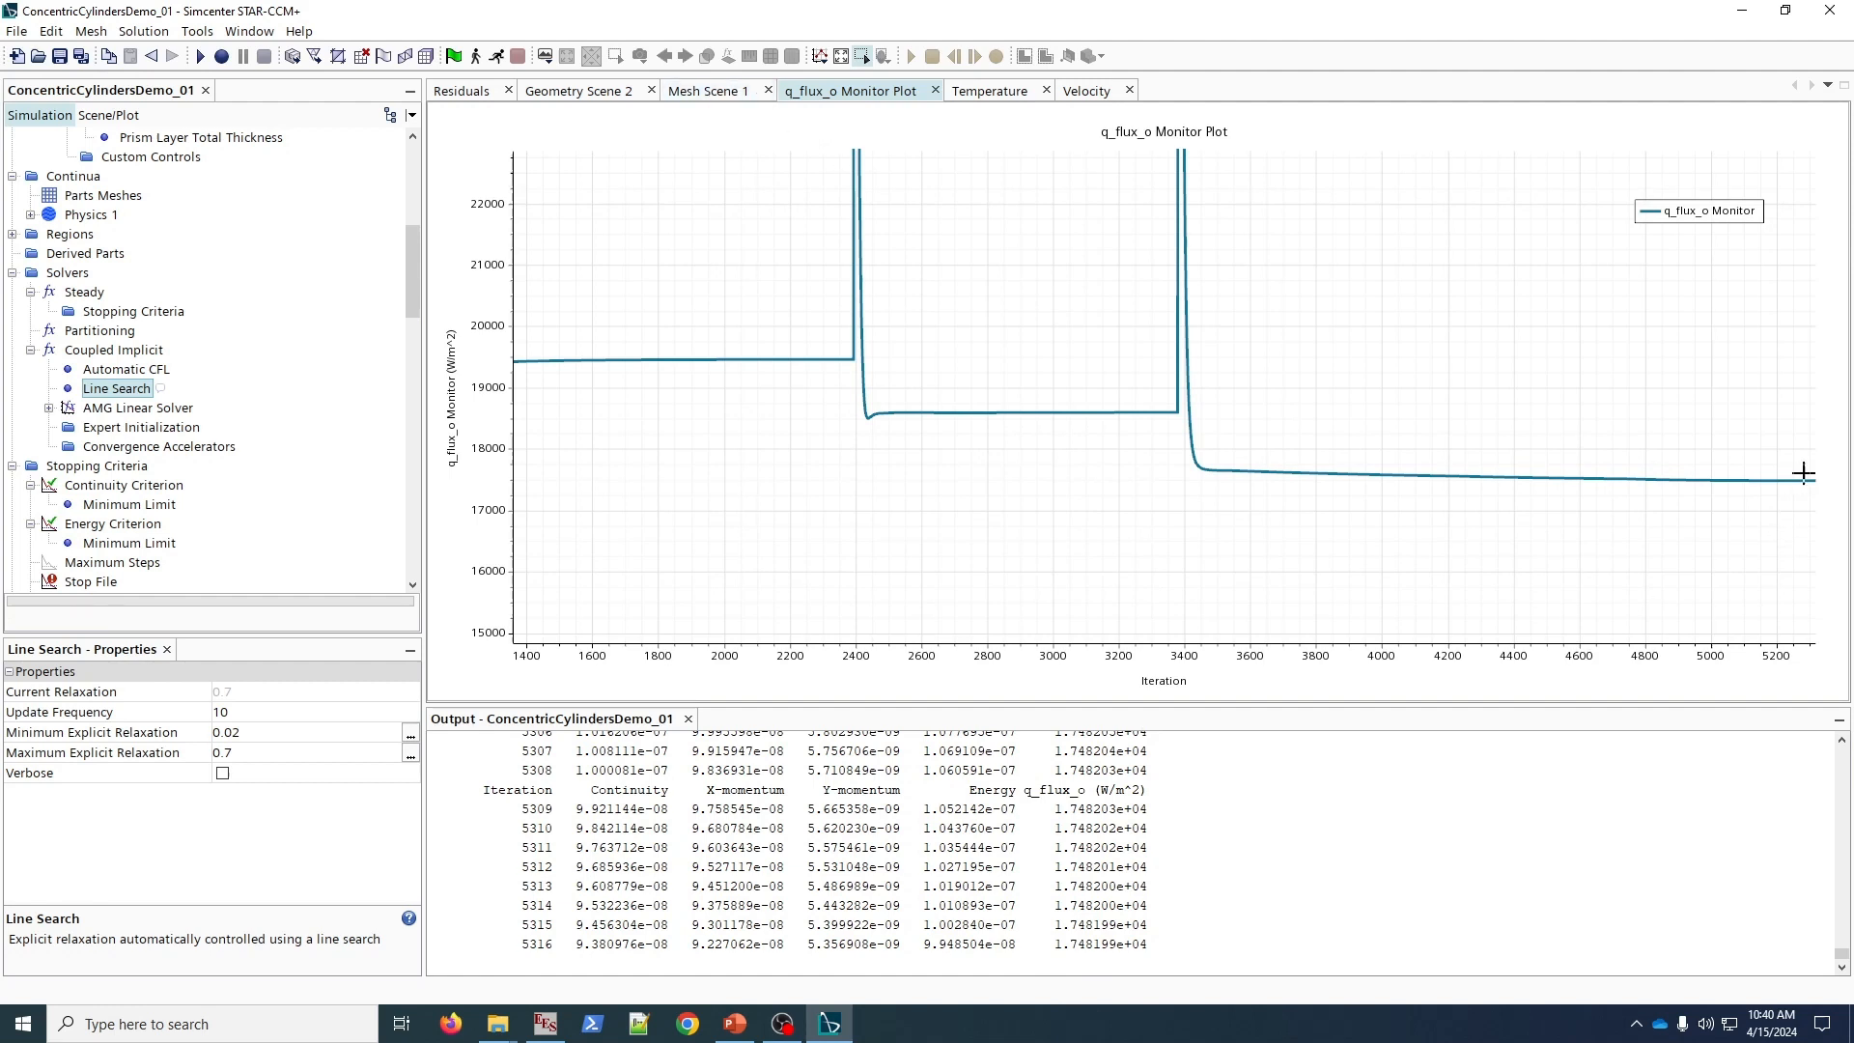
pyautogui.moveTo(1151, 417)
# - Set the Automated Mesh (2D) Base Size to (1/8)*0.15*(${R_o}-${R_i})
pyautogui.scroll(7, 301, 279)
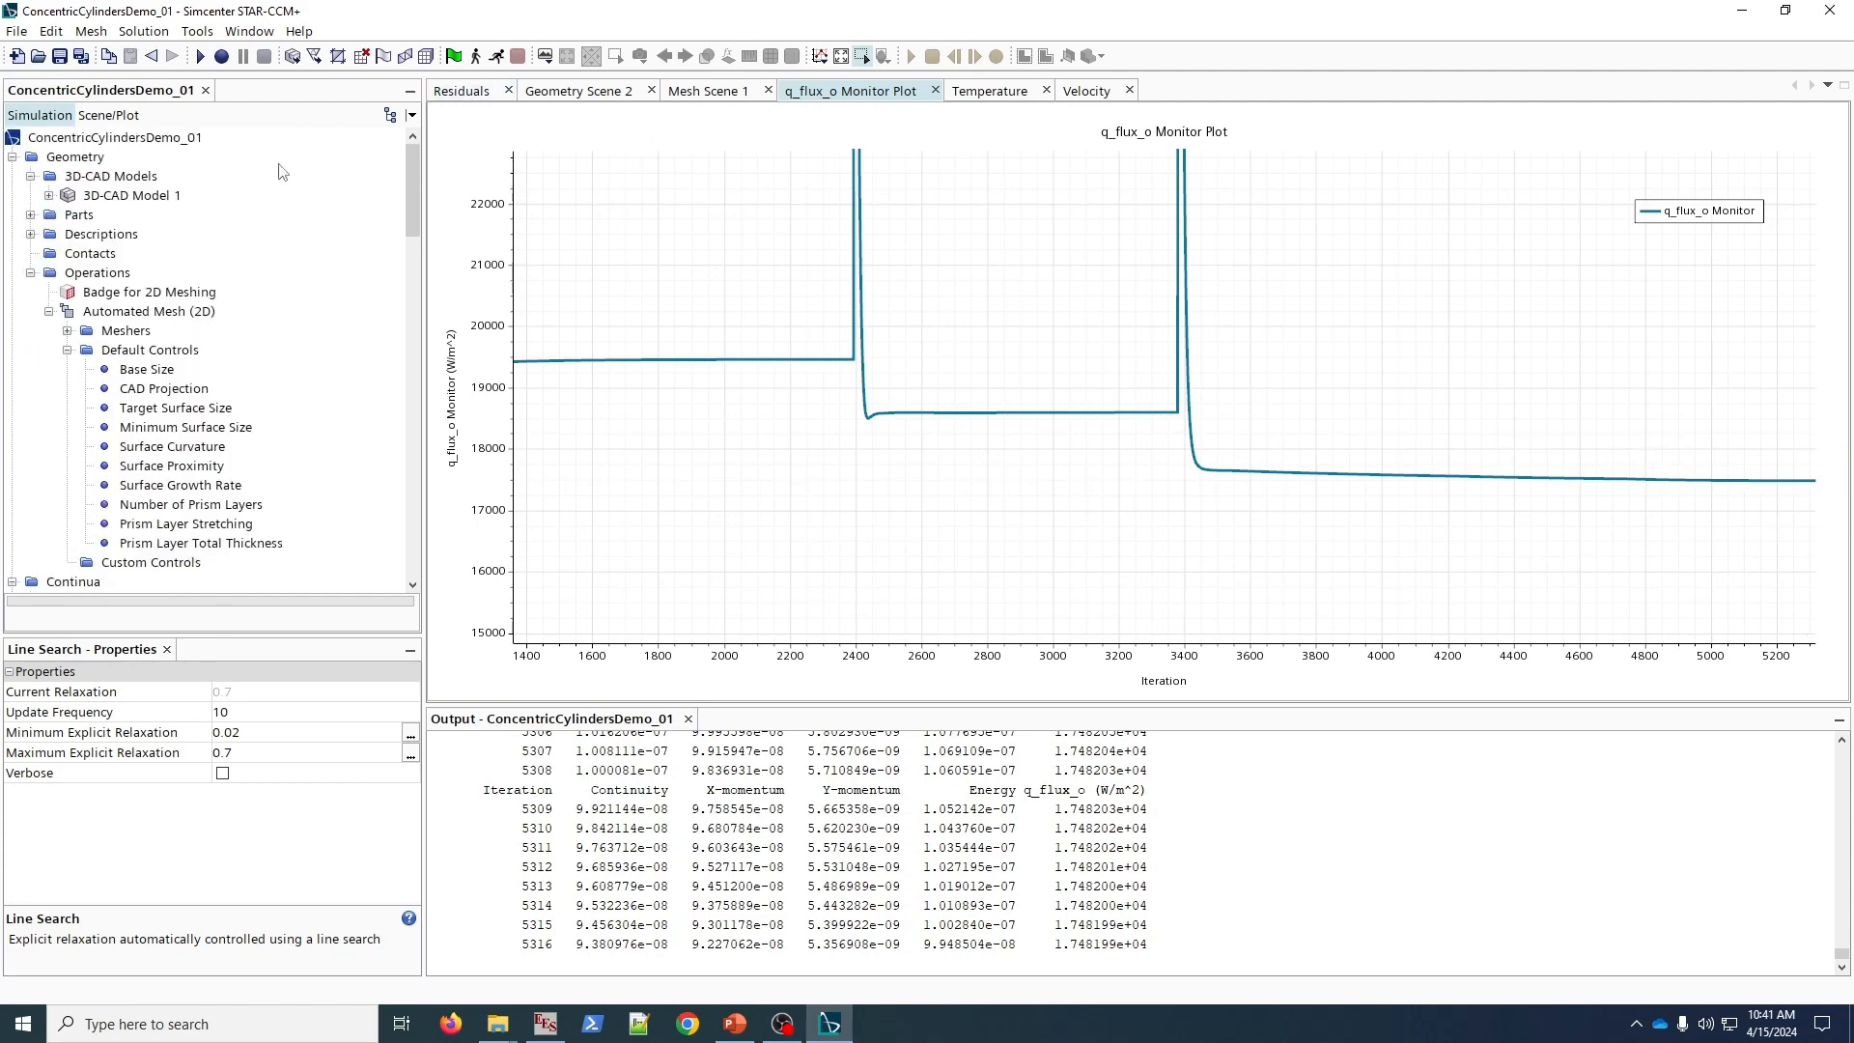
pyautogui.click(681, 92)
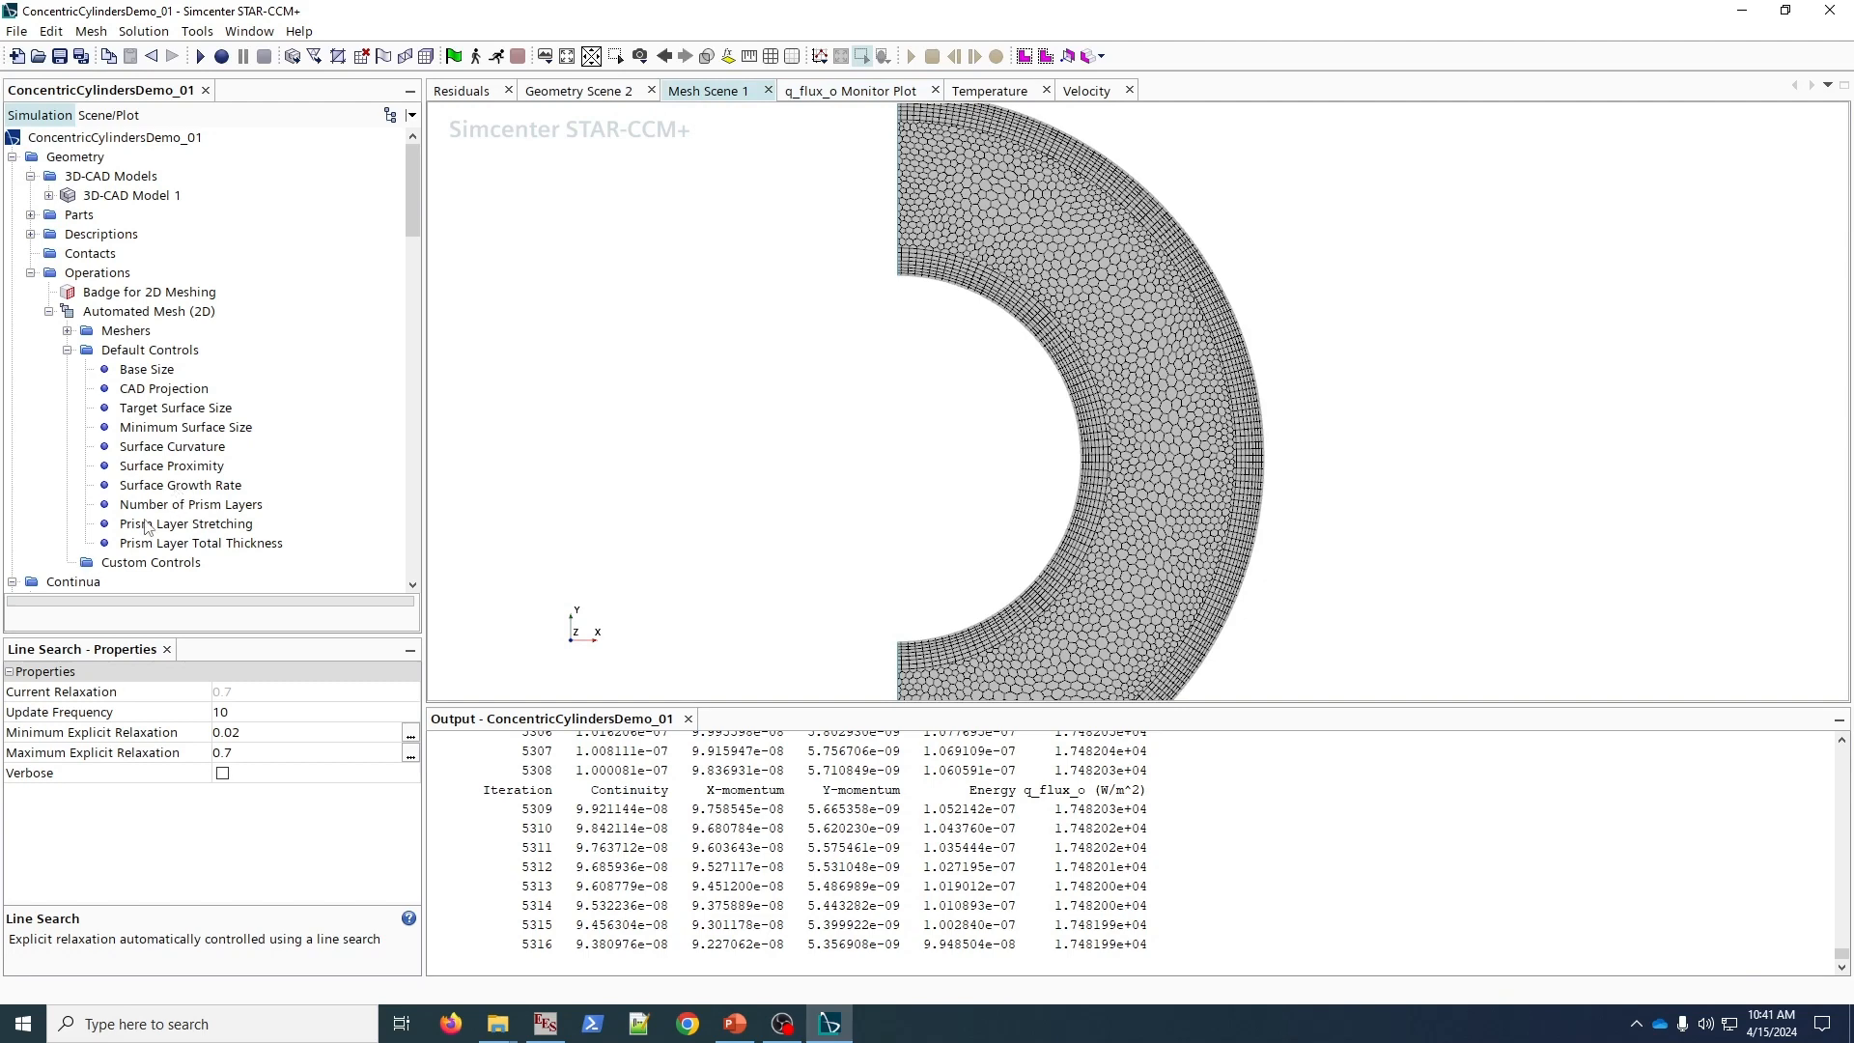
pyautogui.click(162, 353)
pyautogui.click(157, 369)
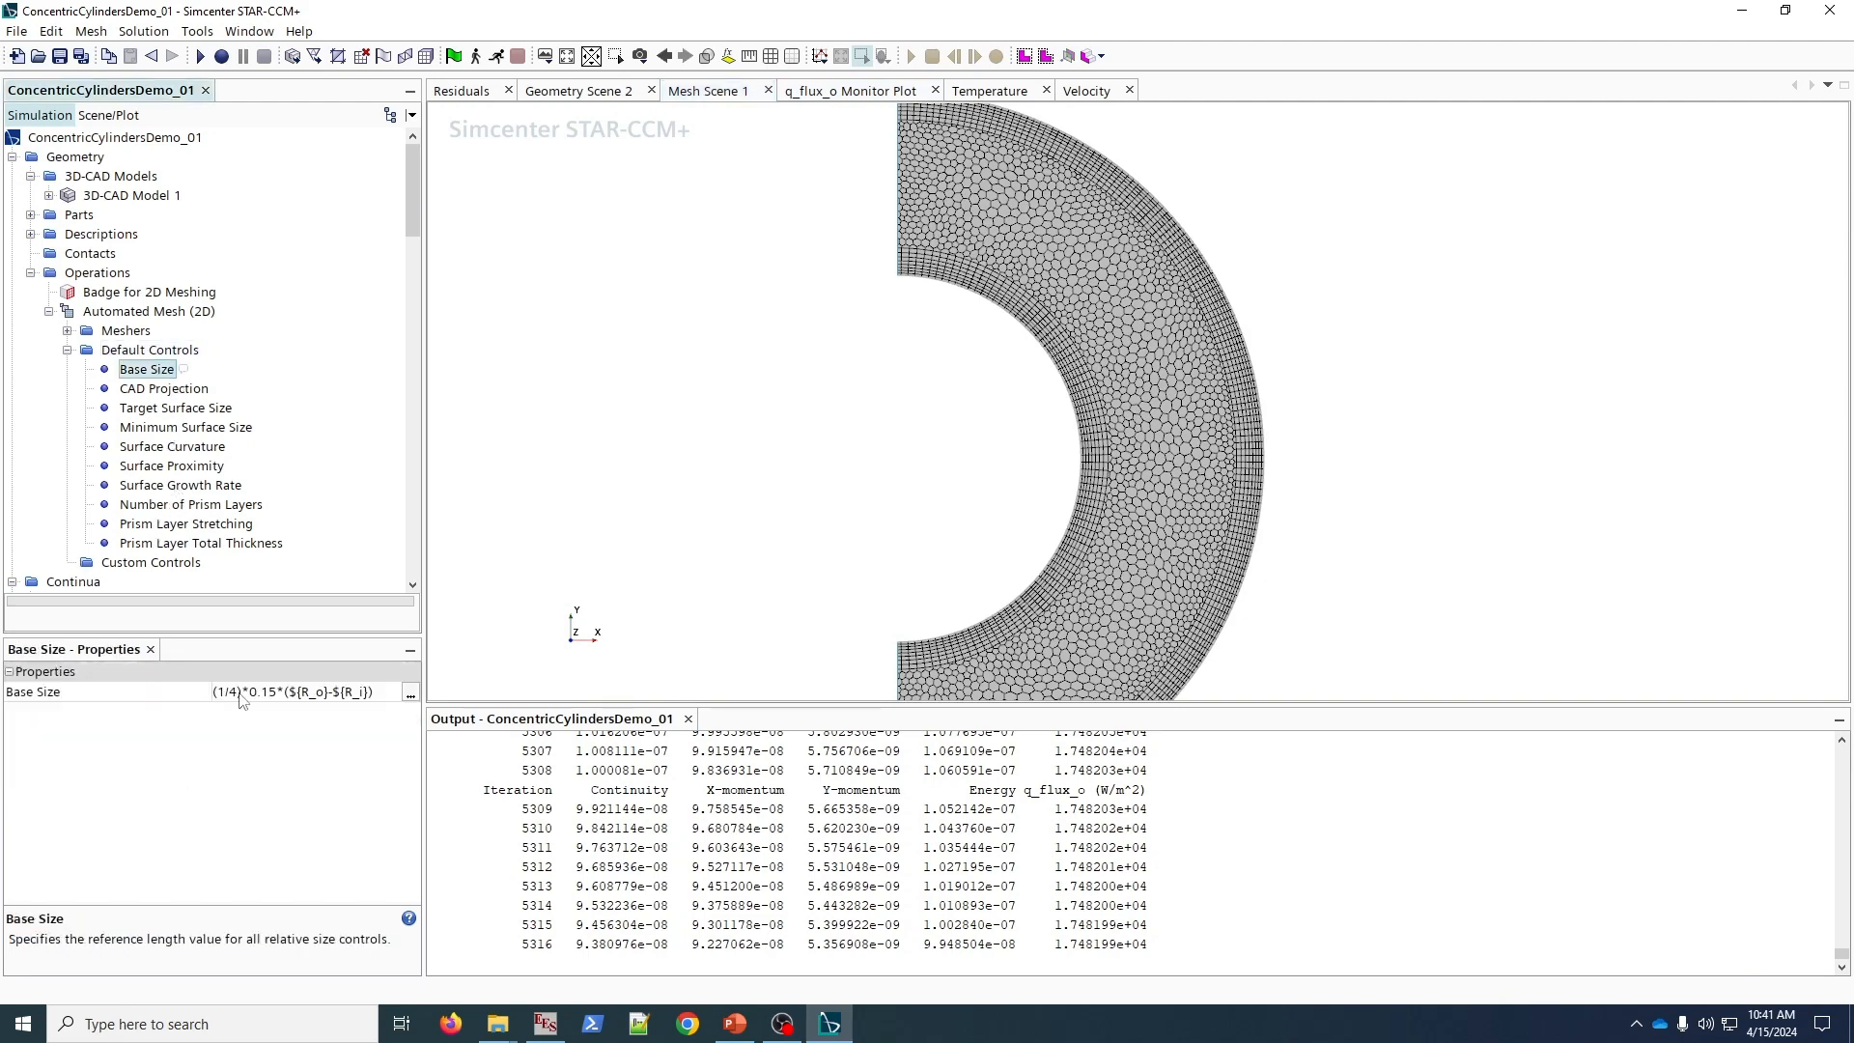
pyautogui.click(240, 693)
pyautogui.press('BackSpace')
pyautogui.write('8')
pyautogui.press('Return')
# - Change the Number of Prism Layers and execute the Automated Mesh (2D) operation to regenerate the mesh
pyautogui.click(196, 505)
pyautogui.click(223, 691)
pyautogui.rightClick(353, 311)
pyautogui.click(386, 360)
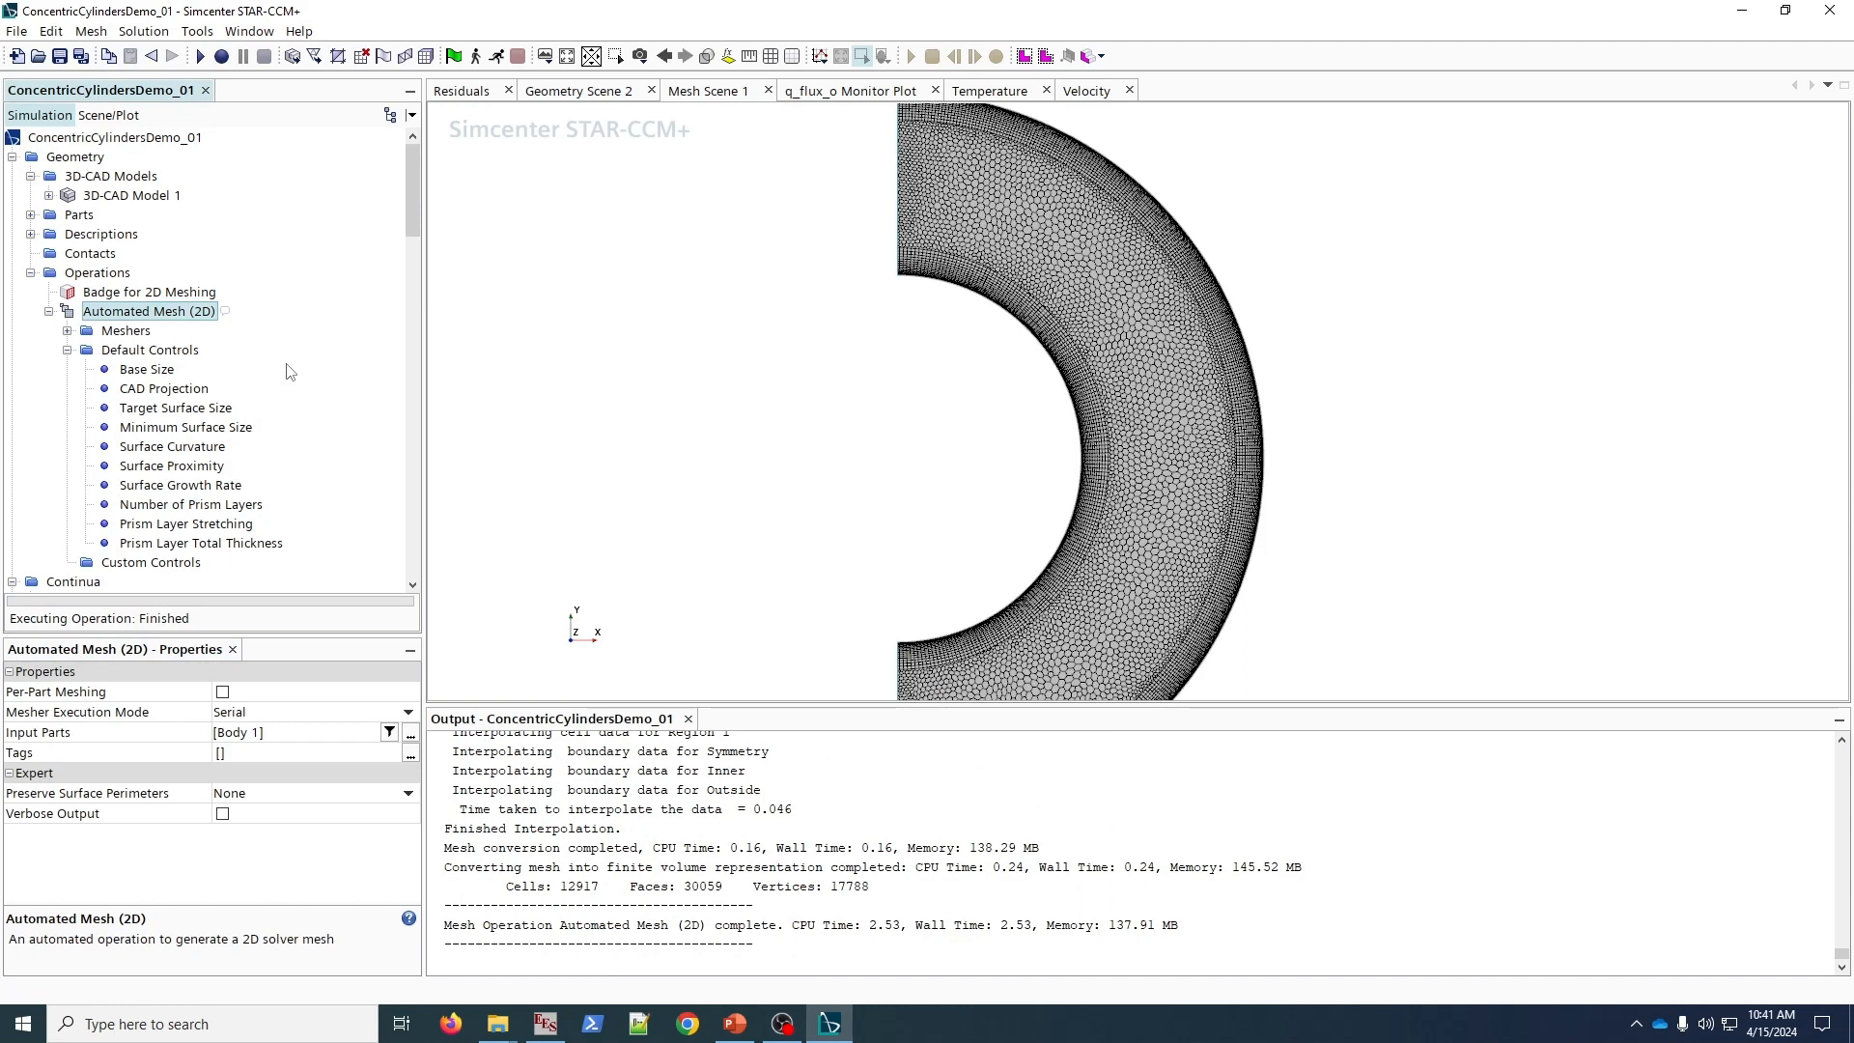
# - Run the solver on the regenerated mesh and monitor the Residuals, Velocity scene, q_flux_o plot and Temperature scene
pyautogui.click(496, 56)
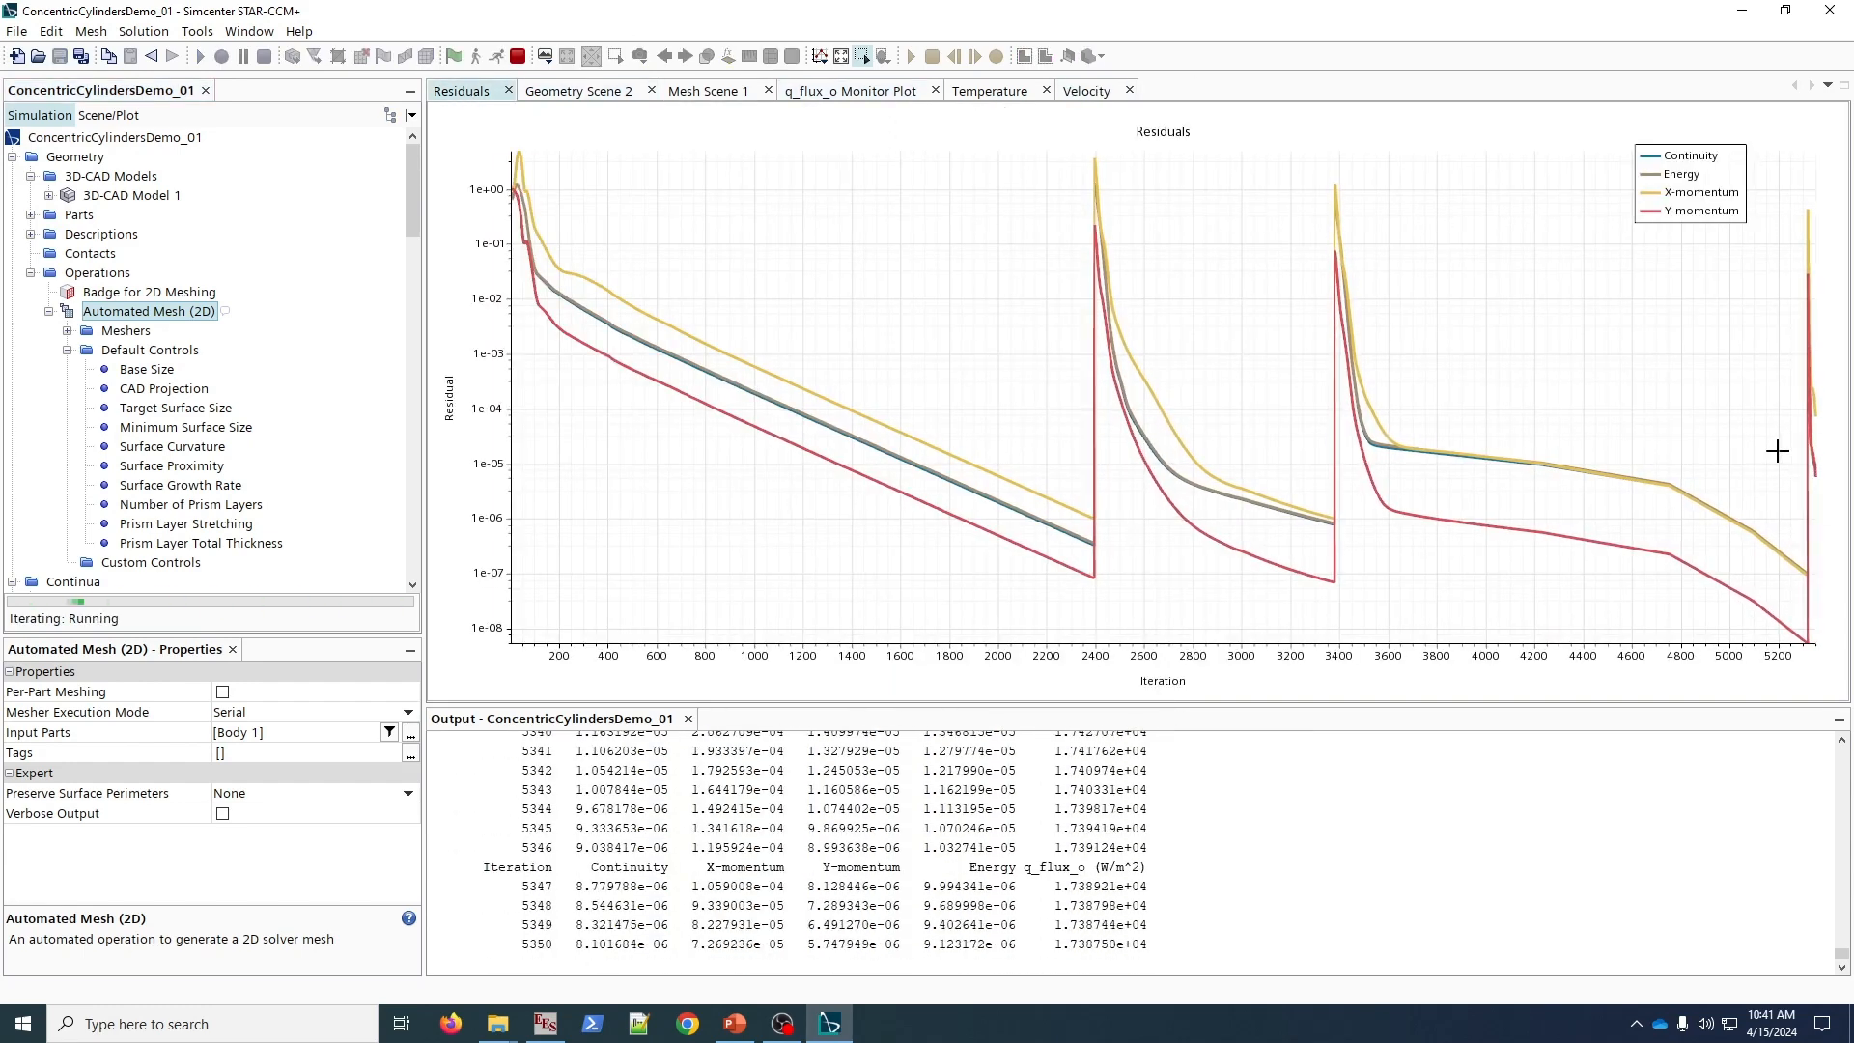
pyautogui.click(995, 92)
pyautogui.click(1087, 91)
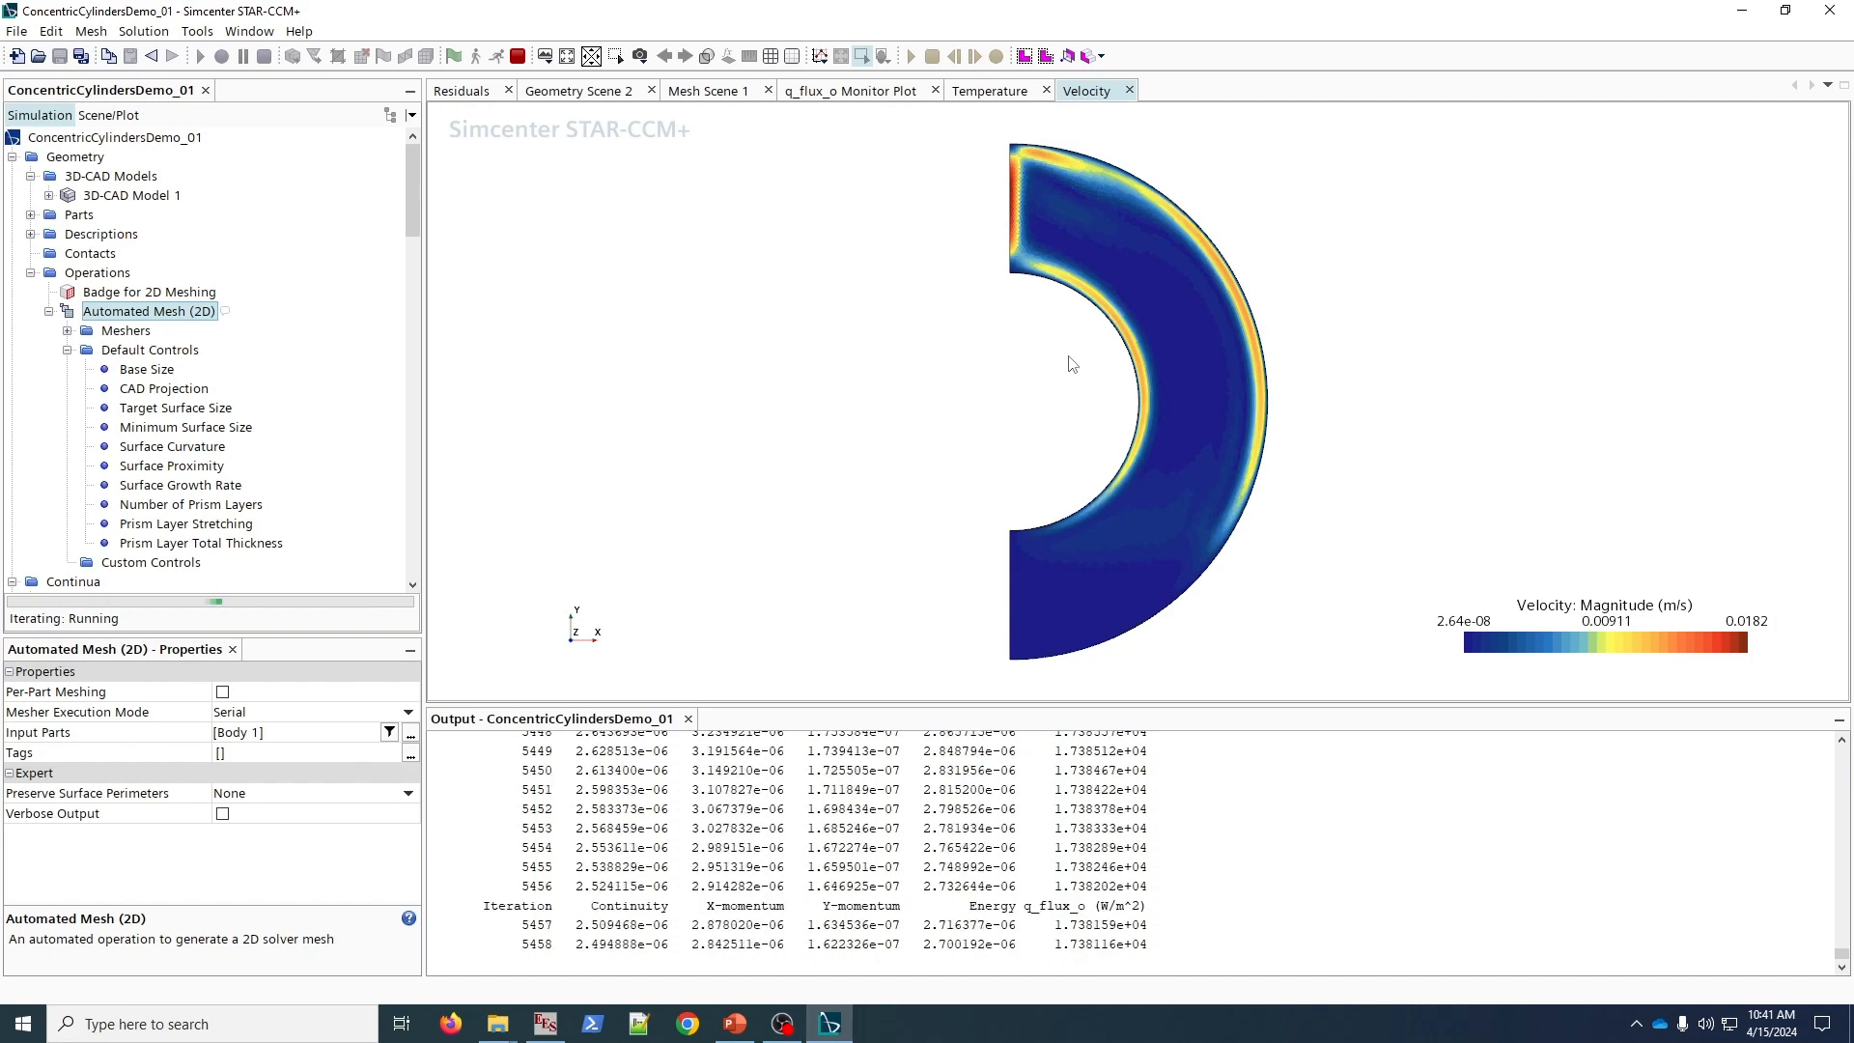
pyautogui.click(449, 92)
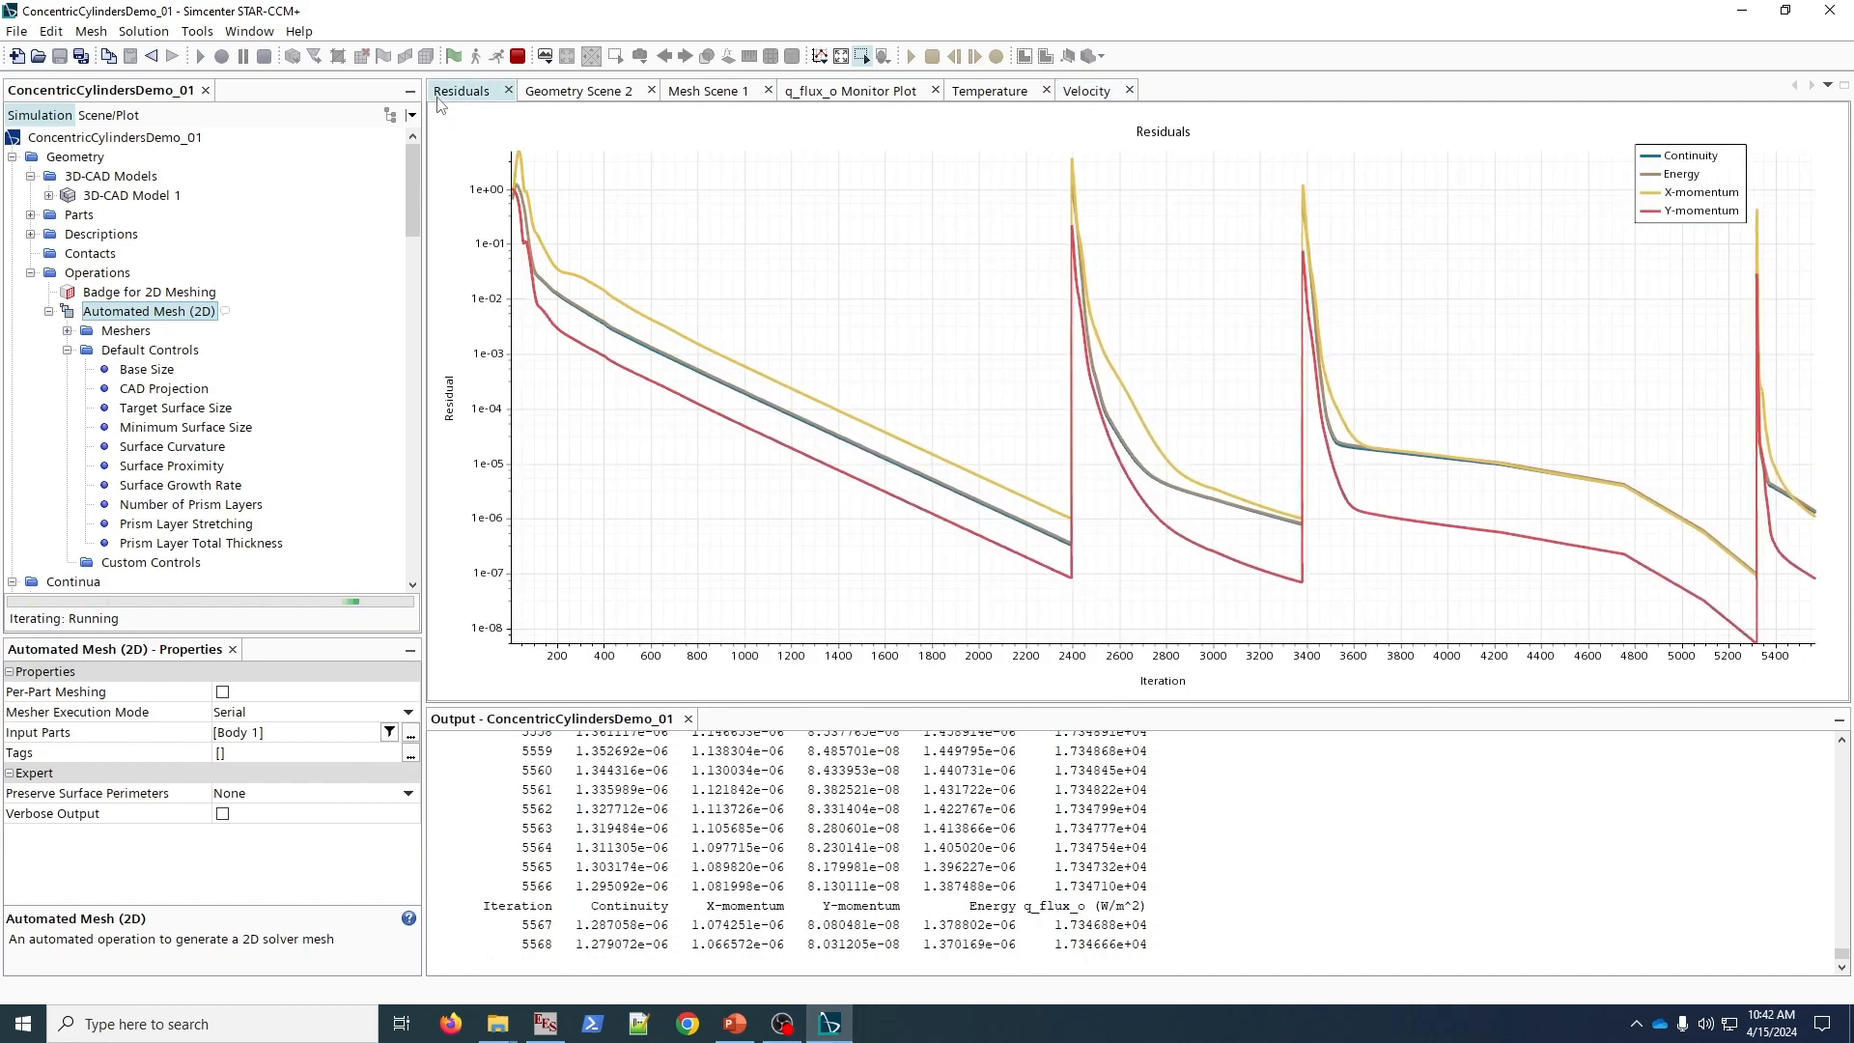
pyautogui.click(850, 91)
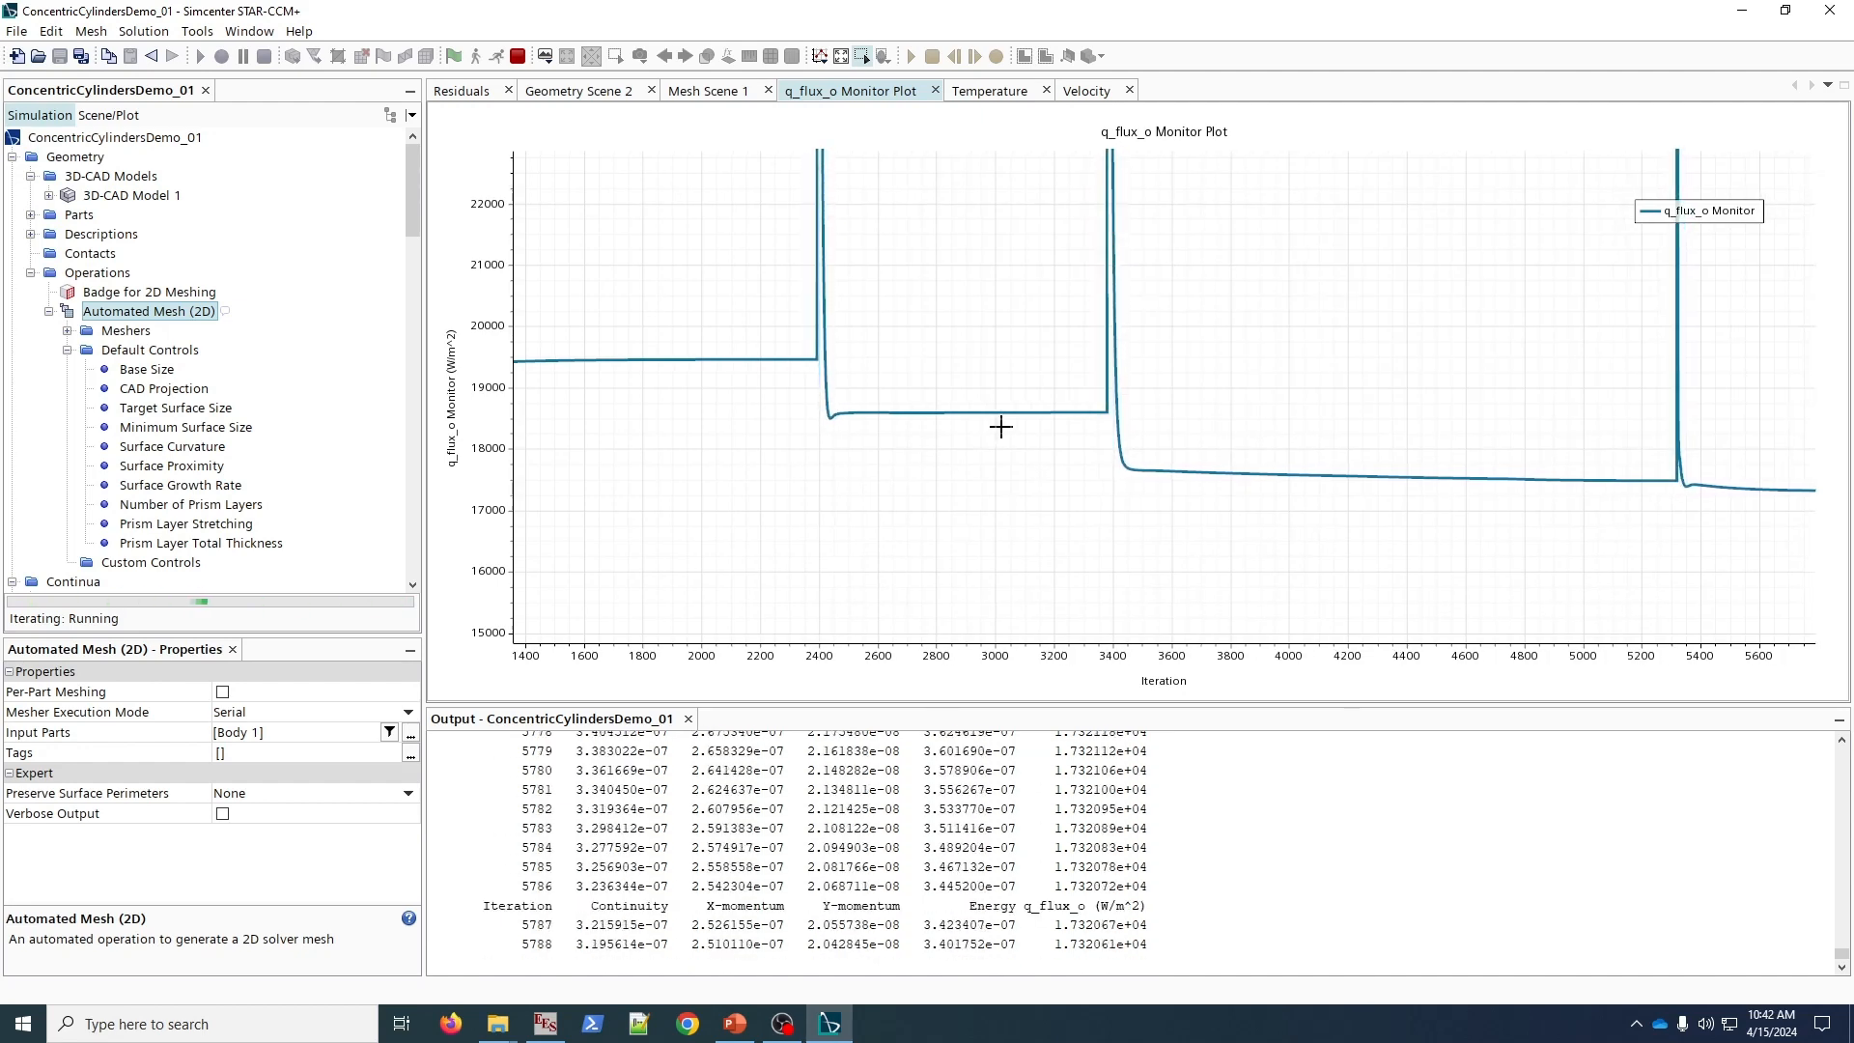
pyautogui.click(990, 91)
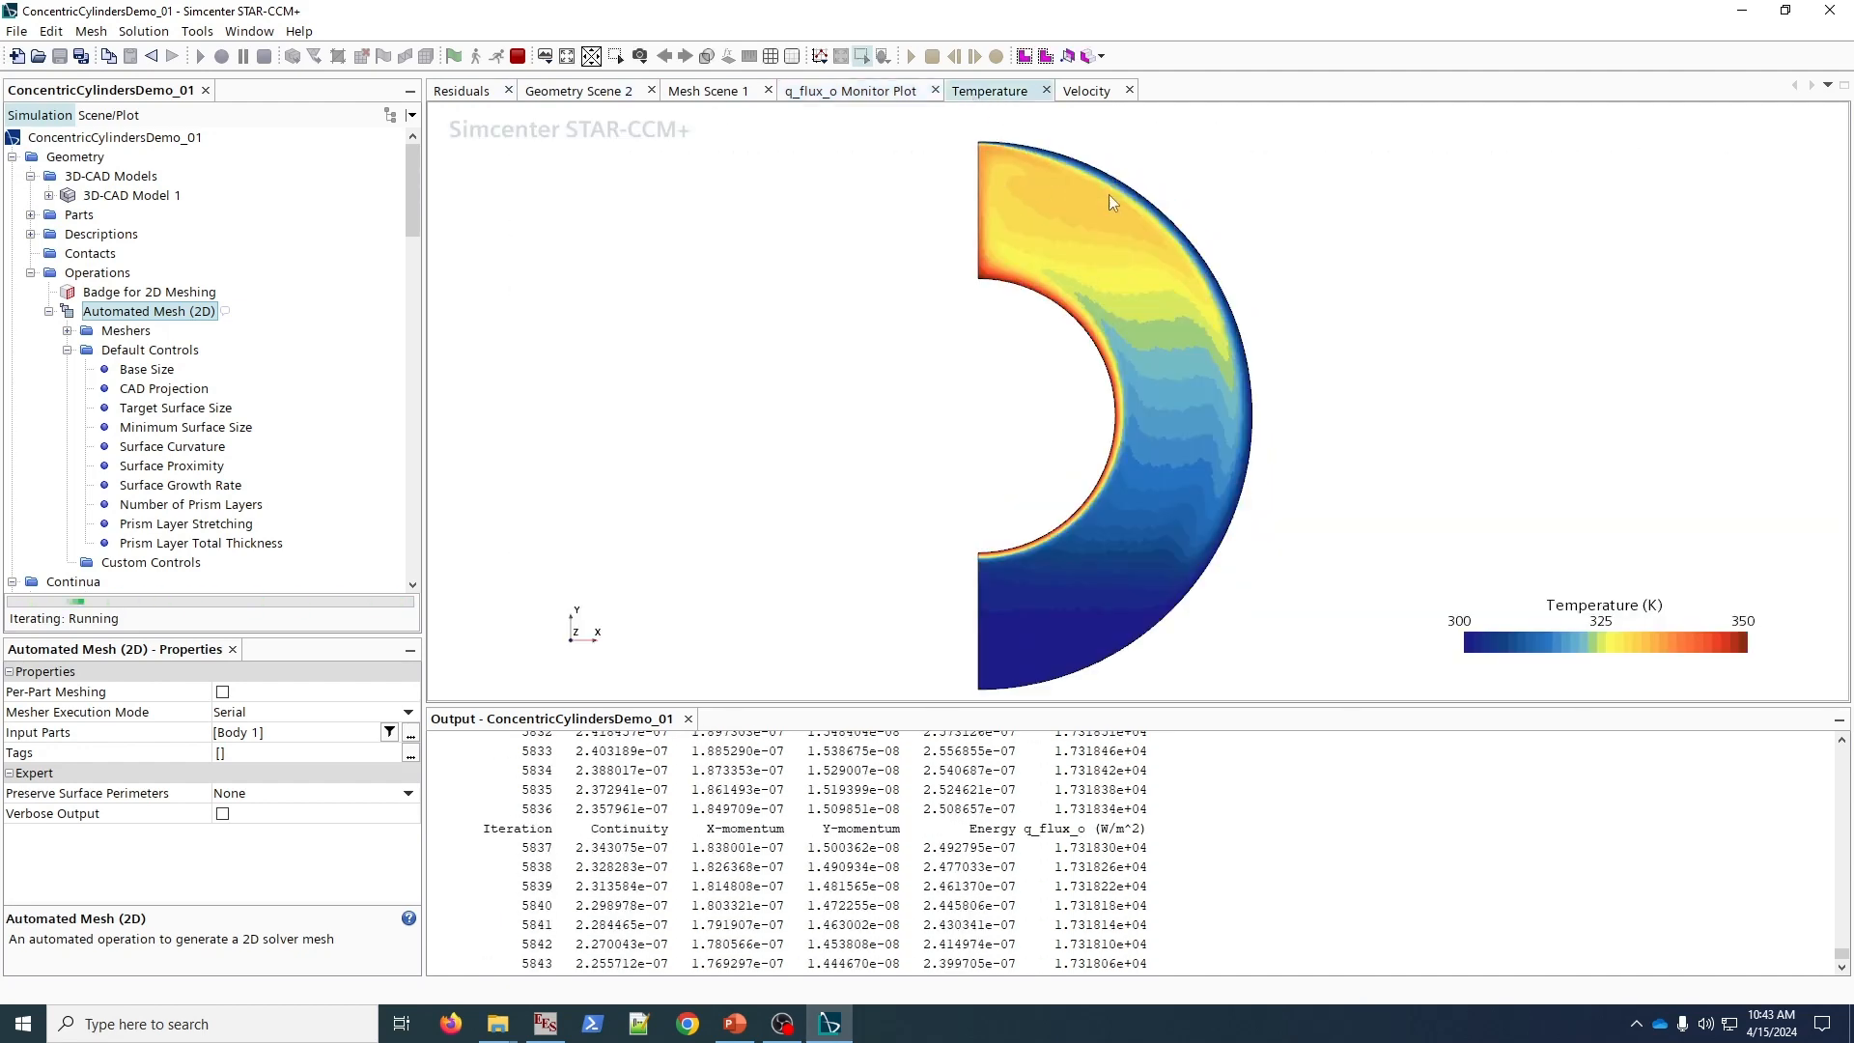
# - Check the velocity field and read the final plateau of the outer heat flux in the q_flux_o Monitor Plot
pyautogui.click(1087, 91)
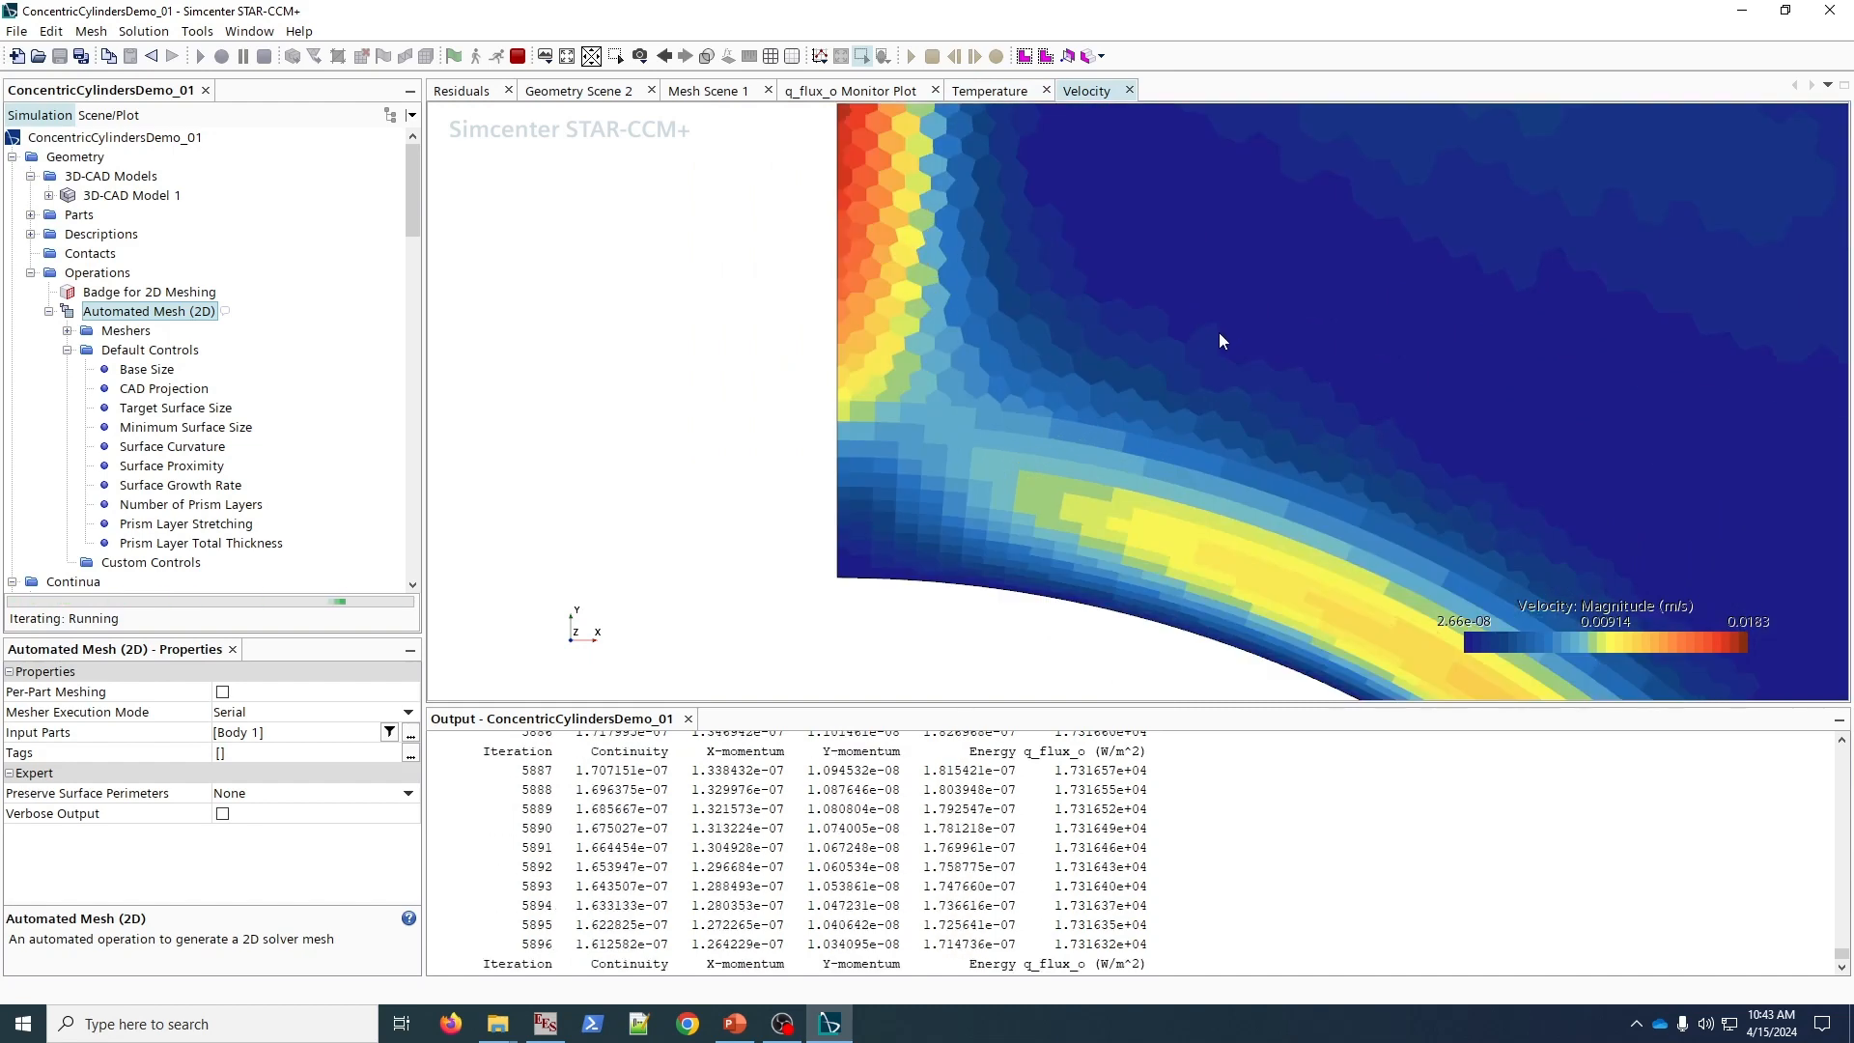
pyautogui.click(811, 90)
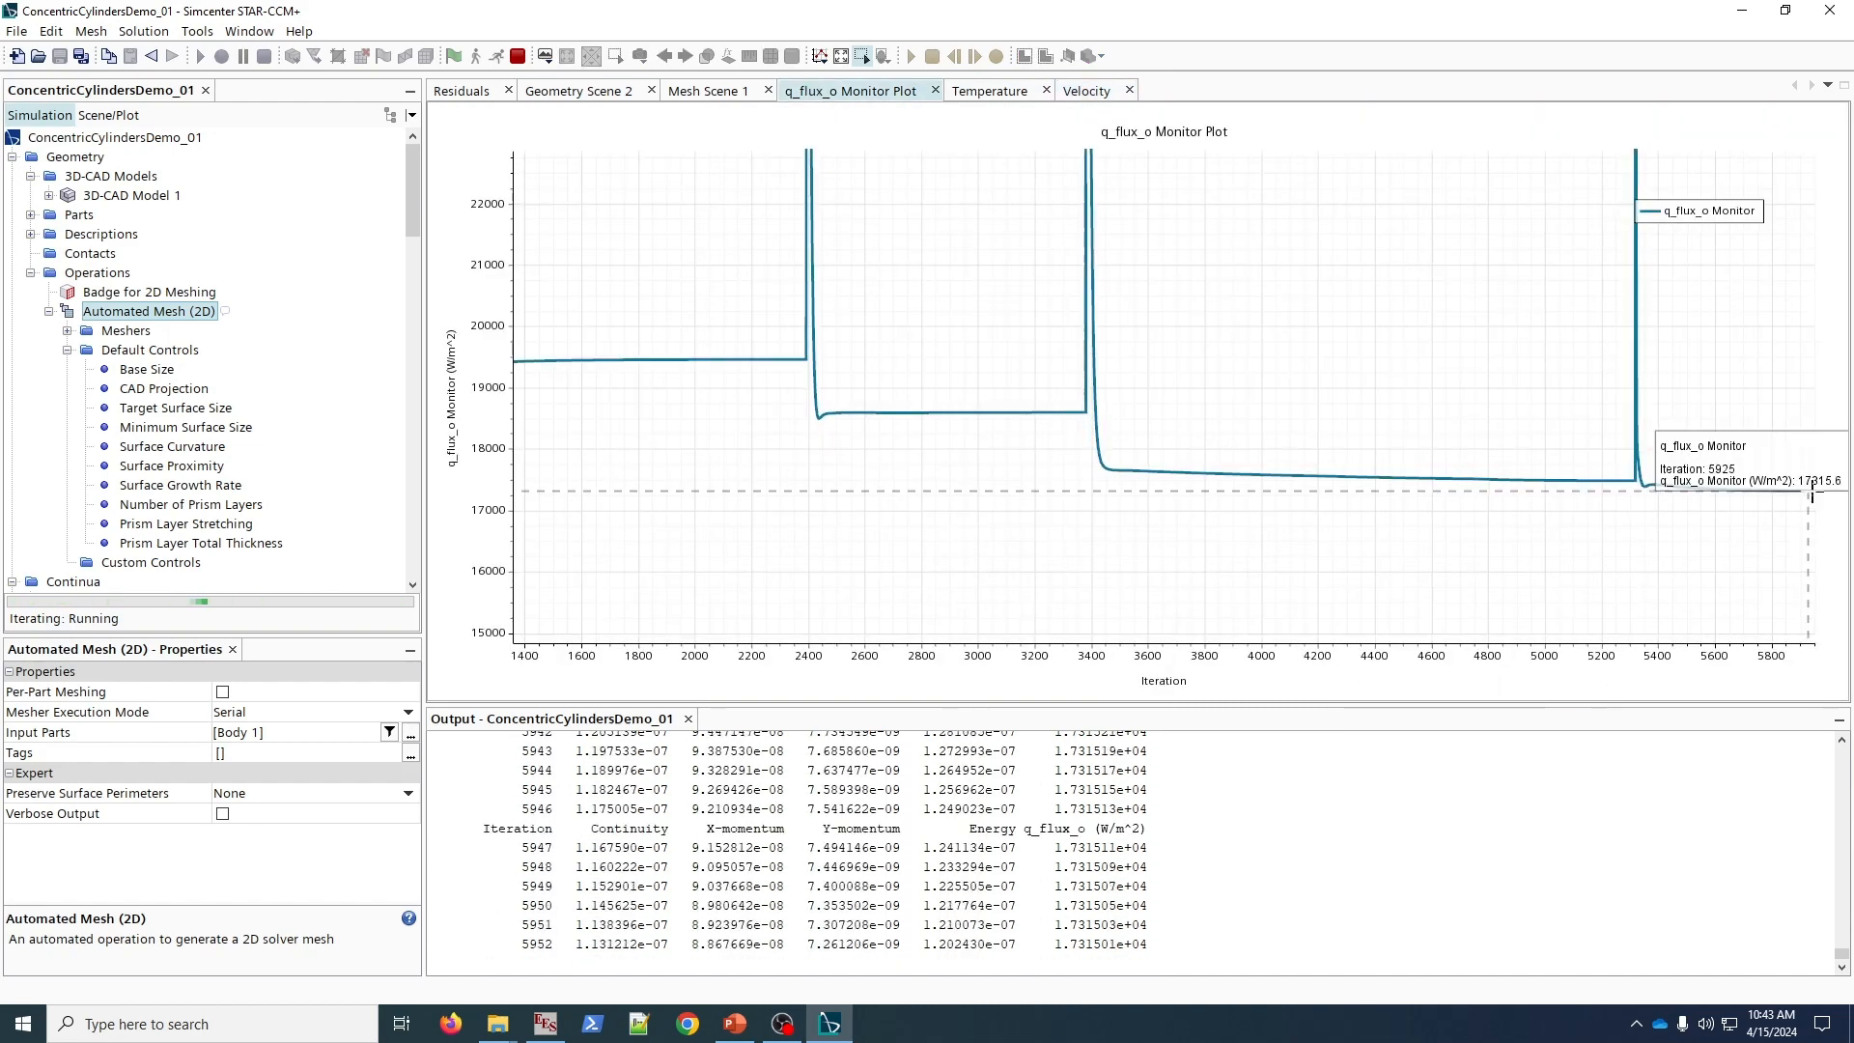
pyautogui.moveTo(1591, 480)
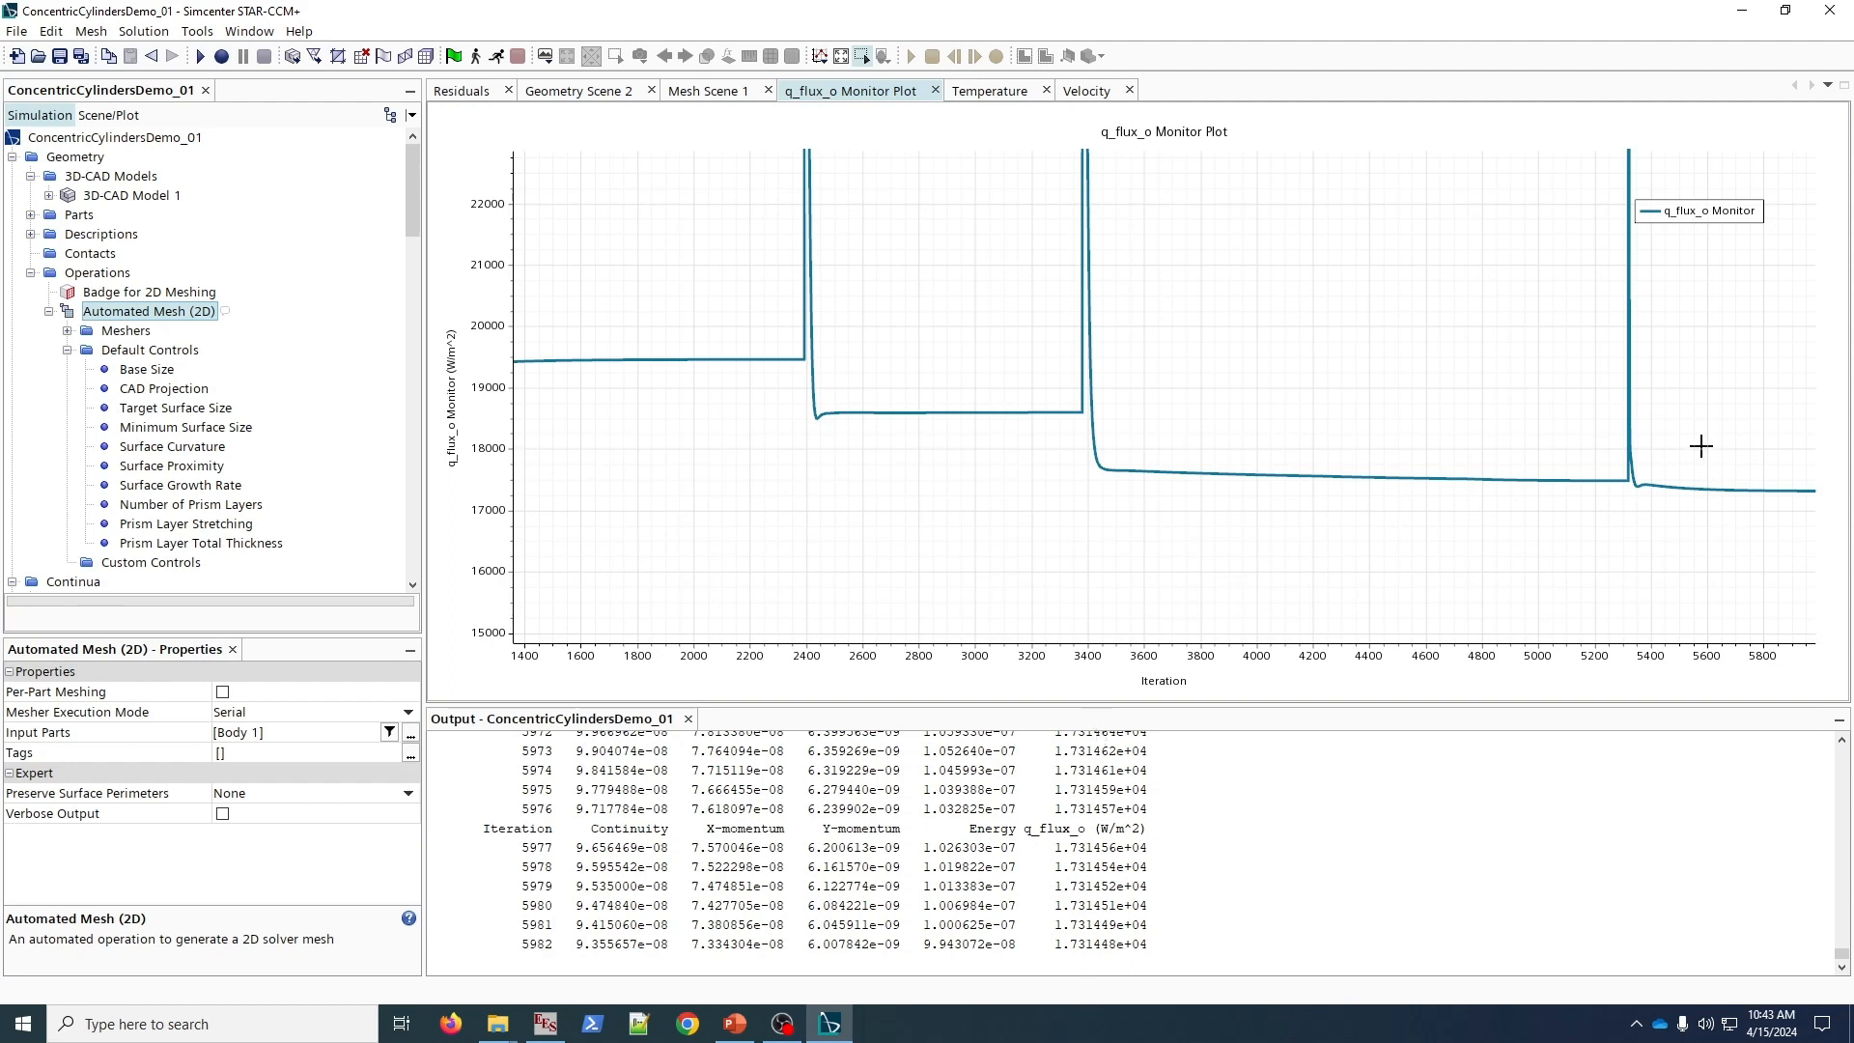
pyautogui.moveTo(1806, 491)
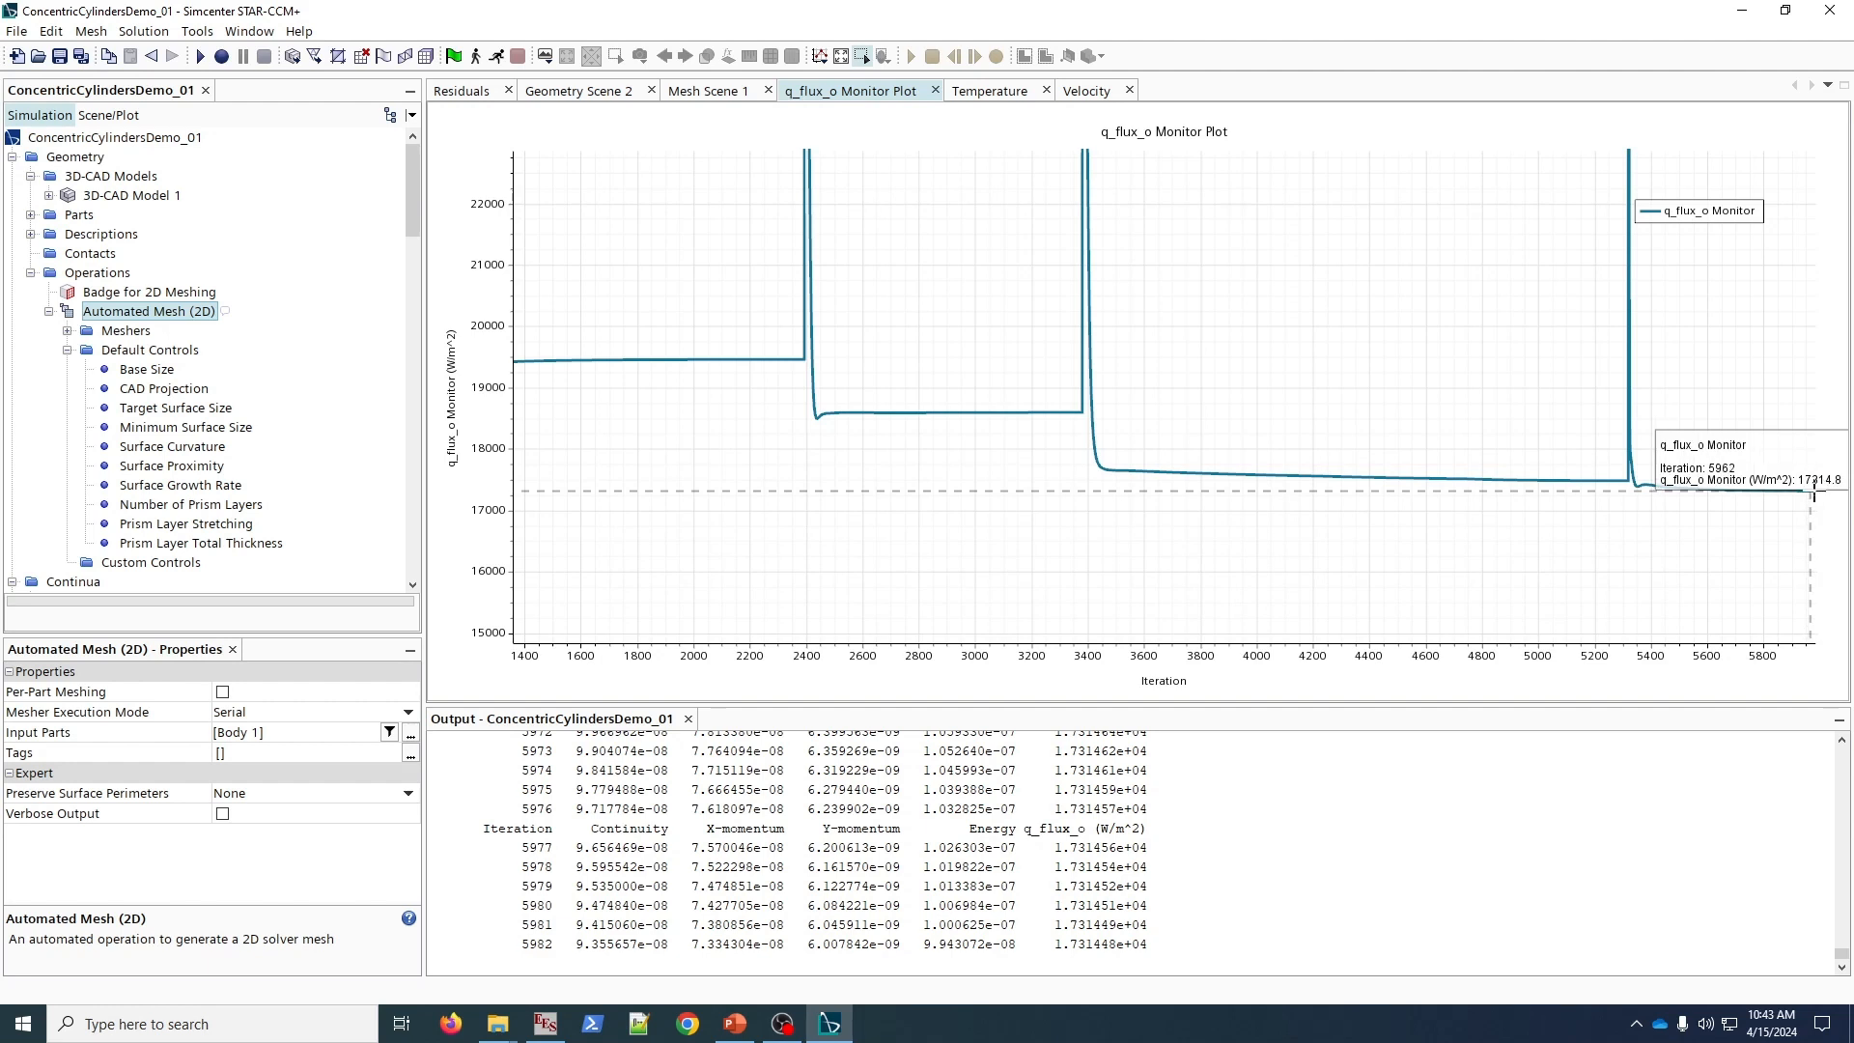
pyautogui.moveTo(1065, 417)
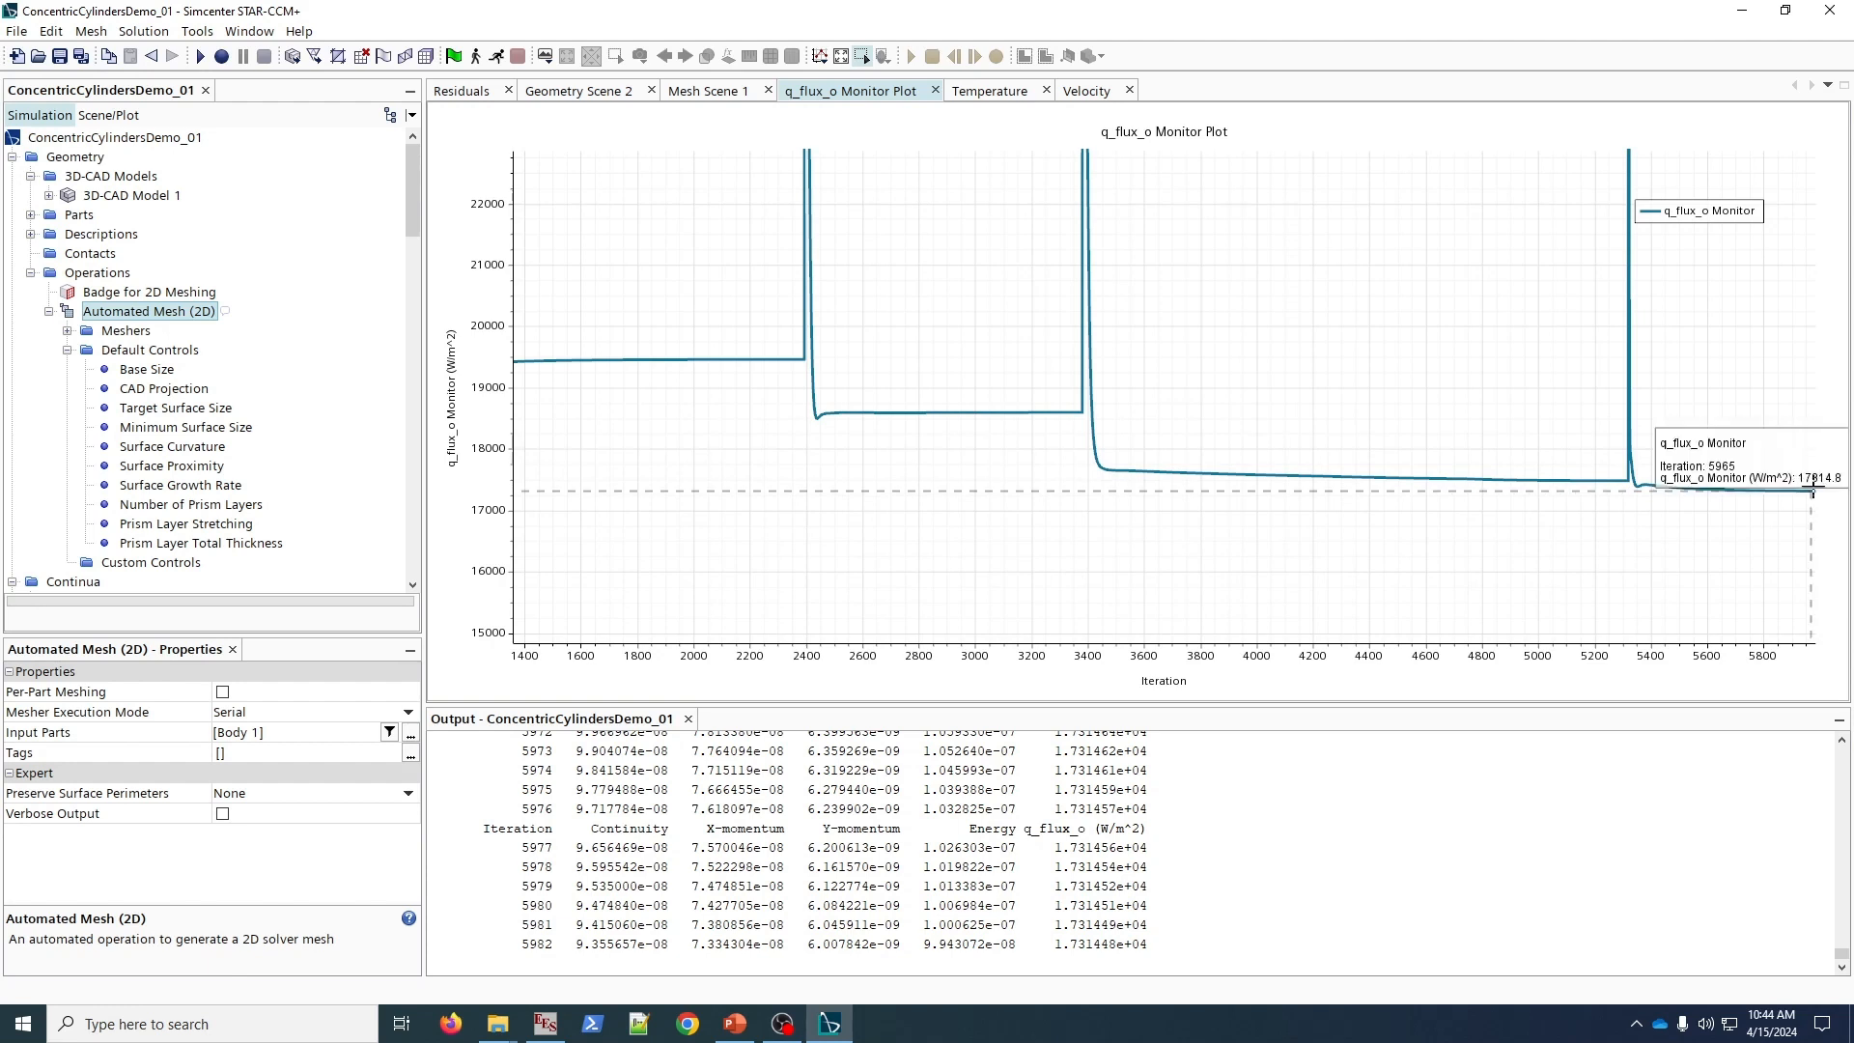
pyautogui.moveTo(1744, 488)
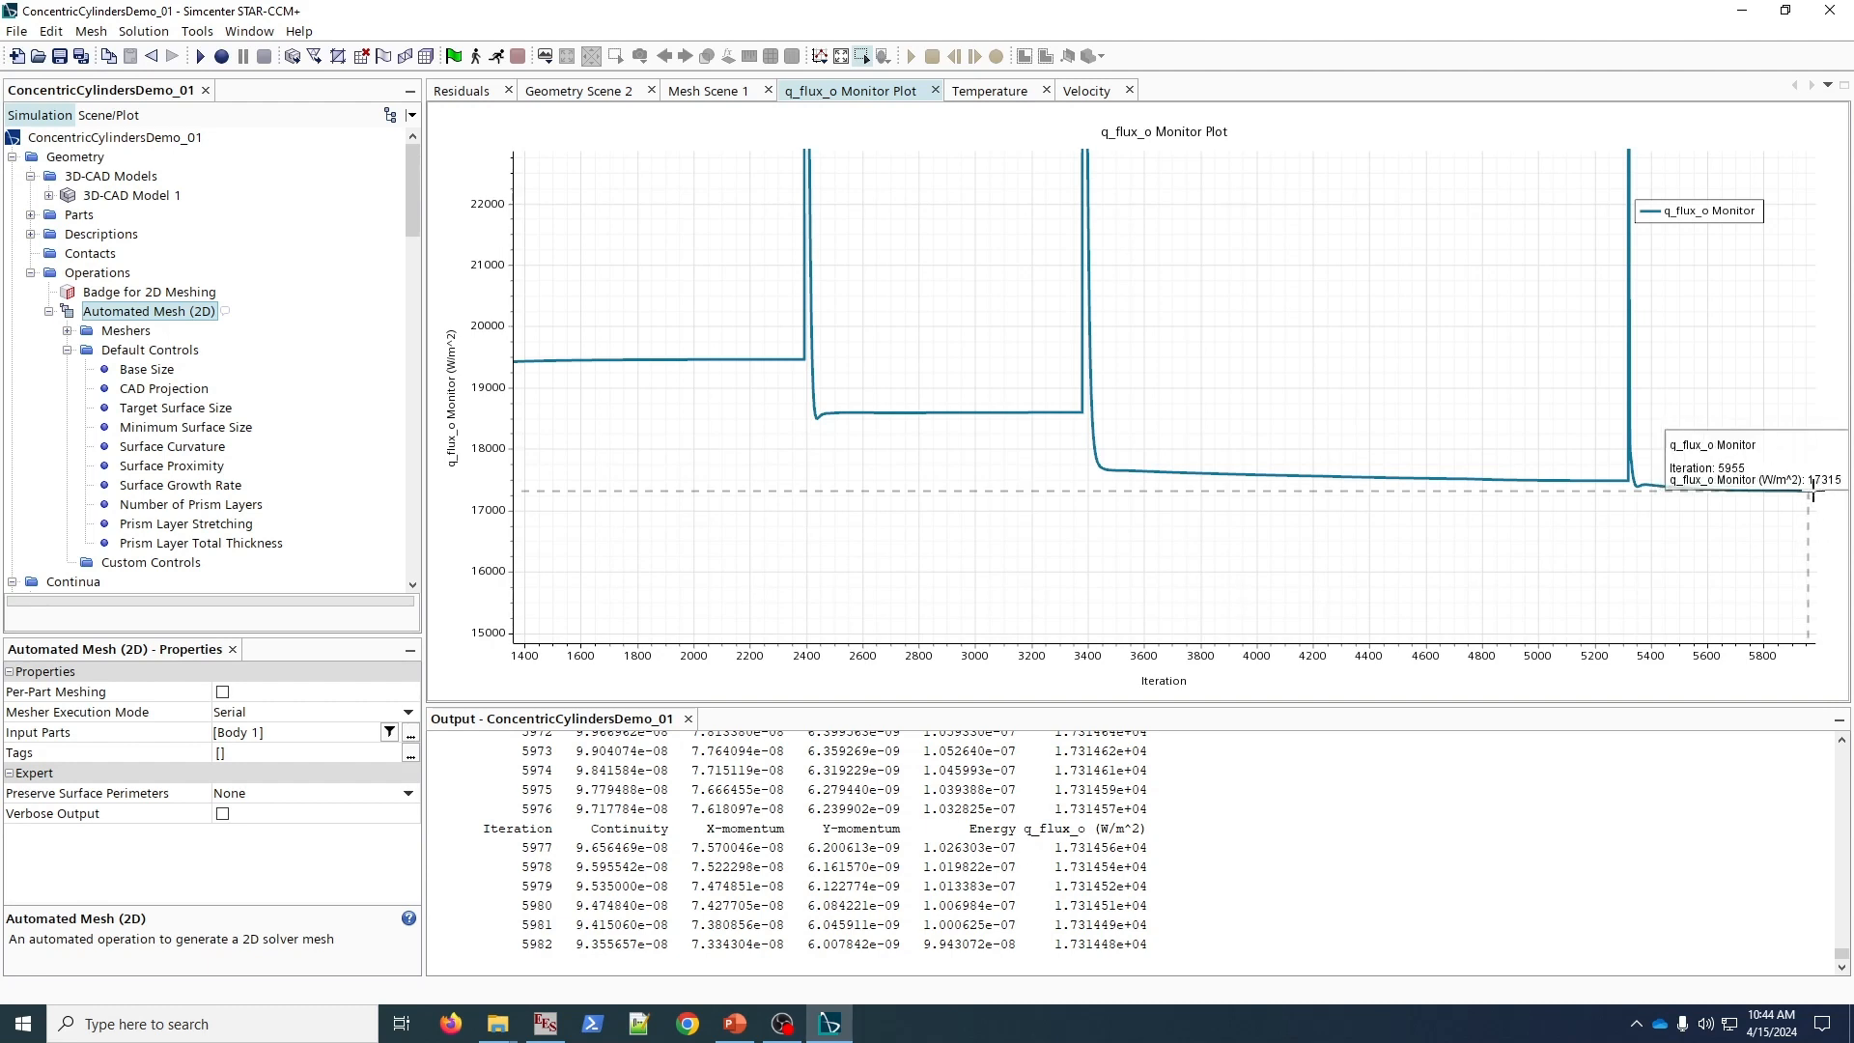
# - Inspect the Temperature and Velocity scenes of the finished fine-mesh solution, near the boundaries and over the full half annulus
pyautogui.click(982, 96)
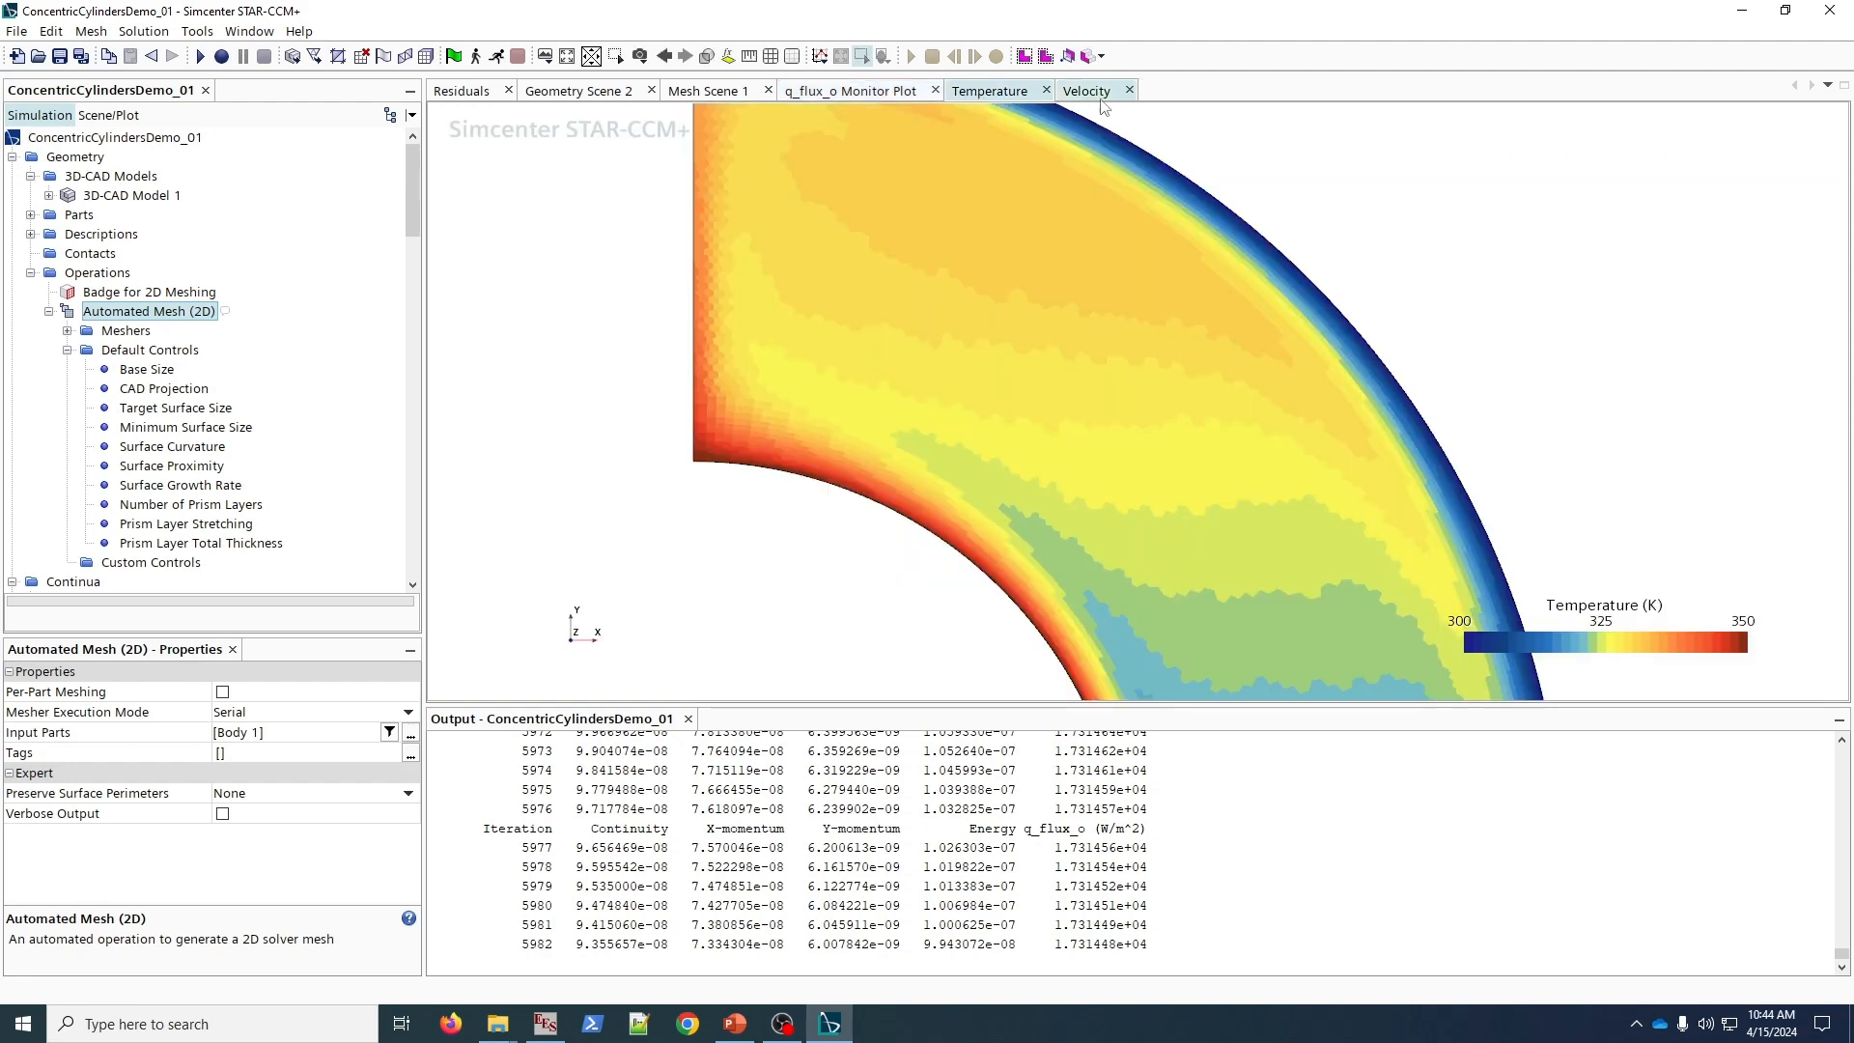
pyautogui.click(1091, 92)
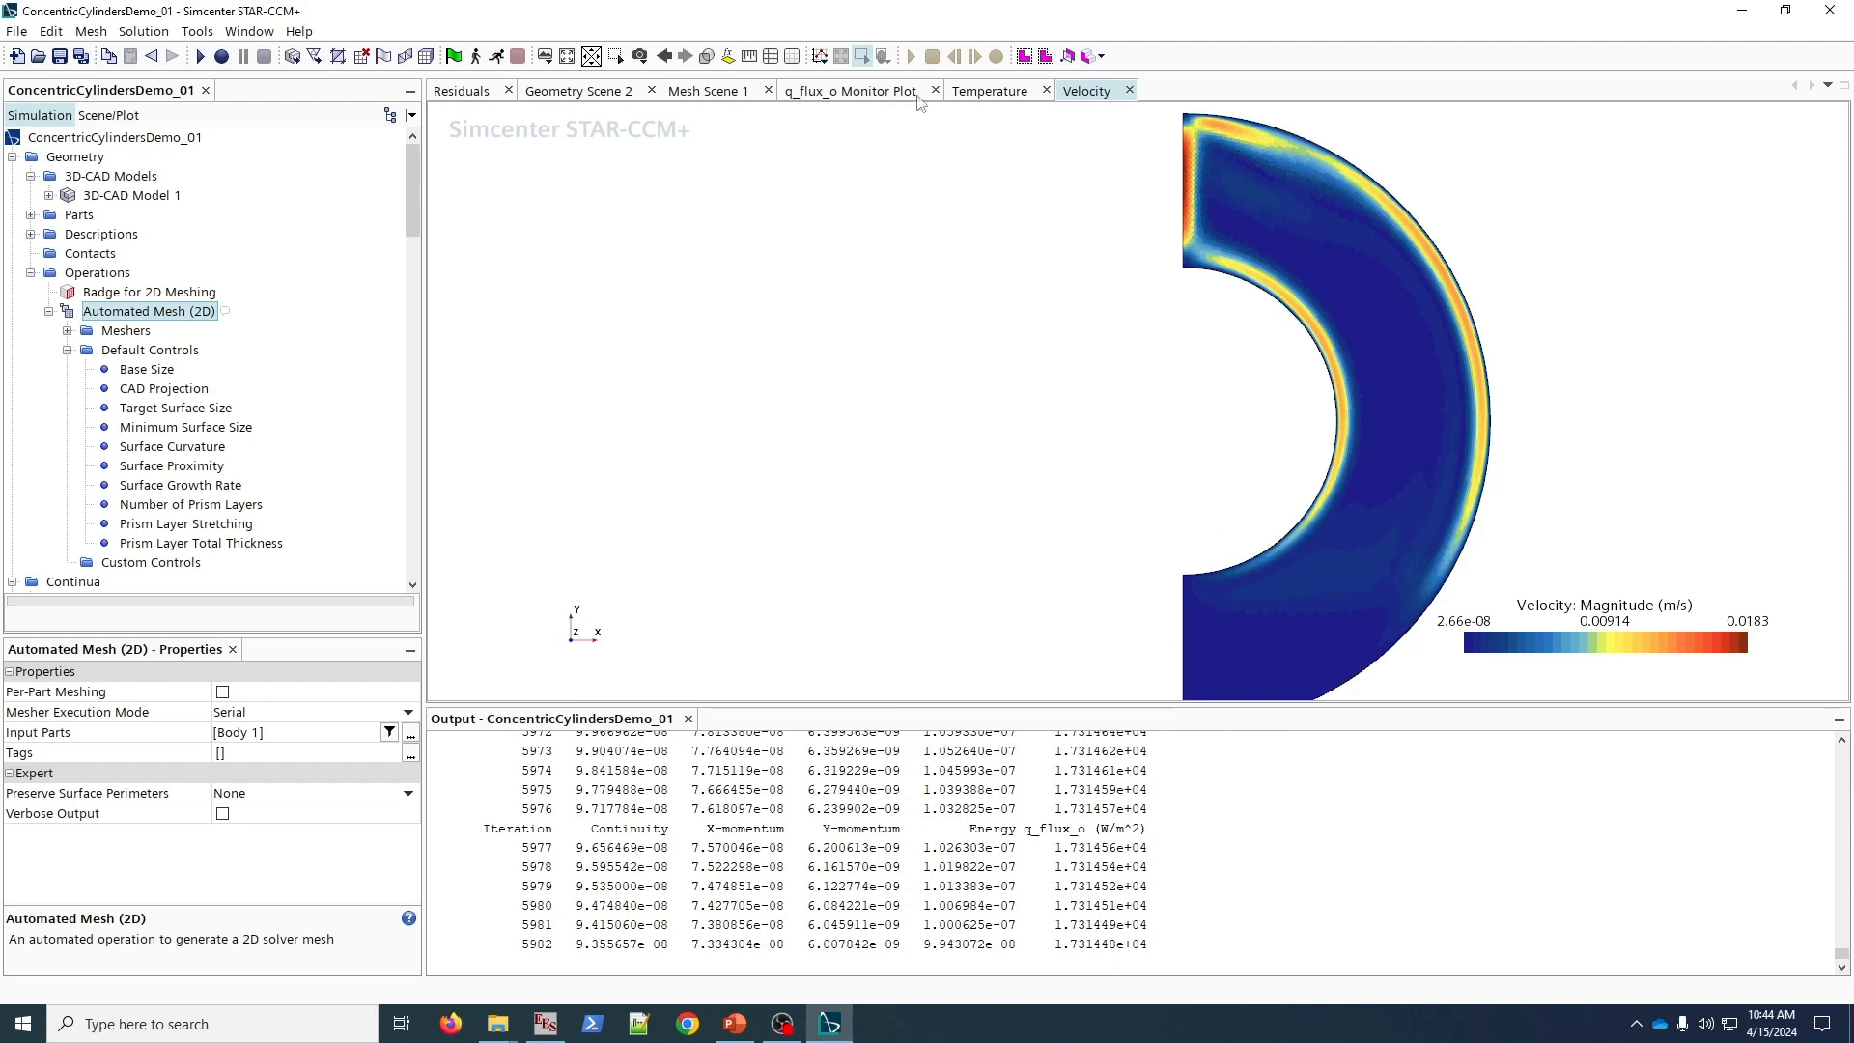
pyautogui.click(980, 94)
pyautogui.scroll(-5, 936, 398)
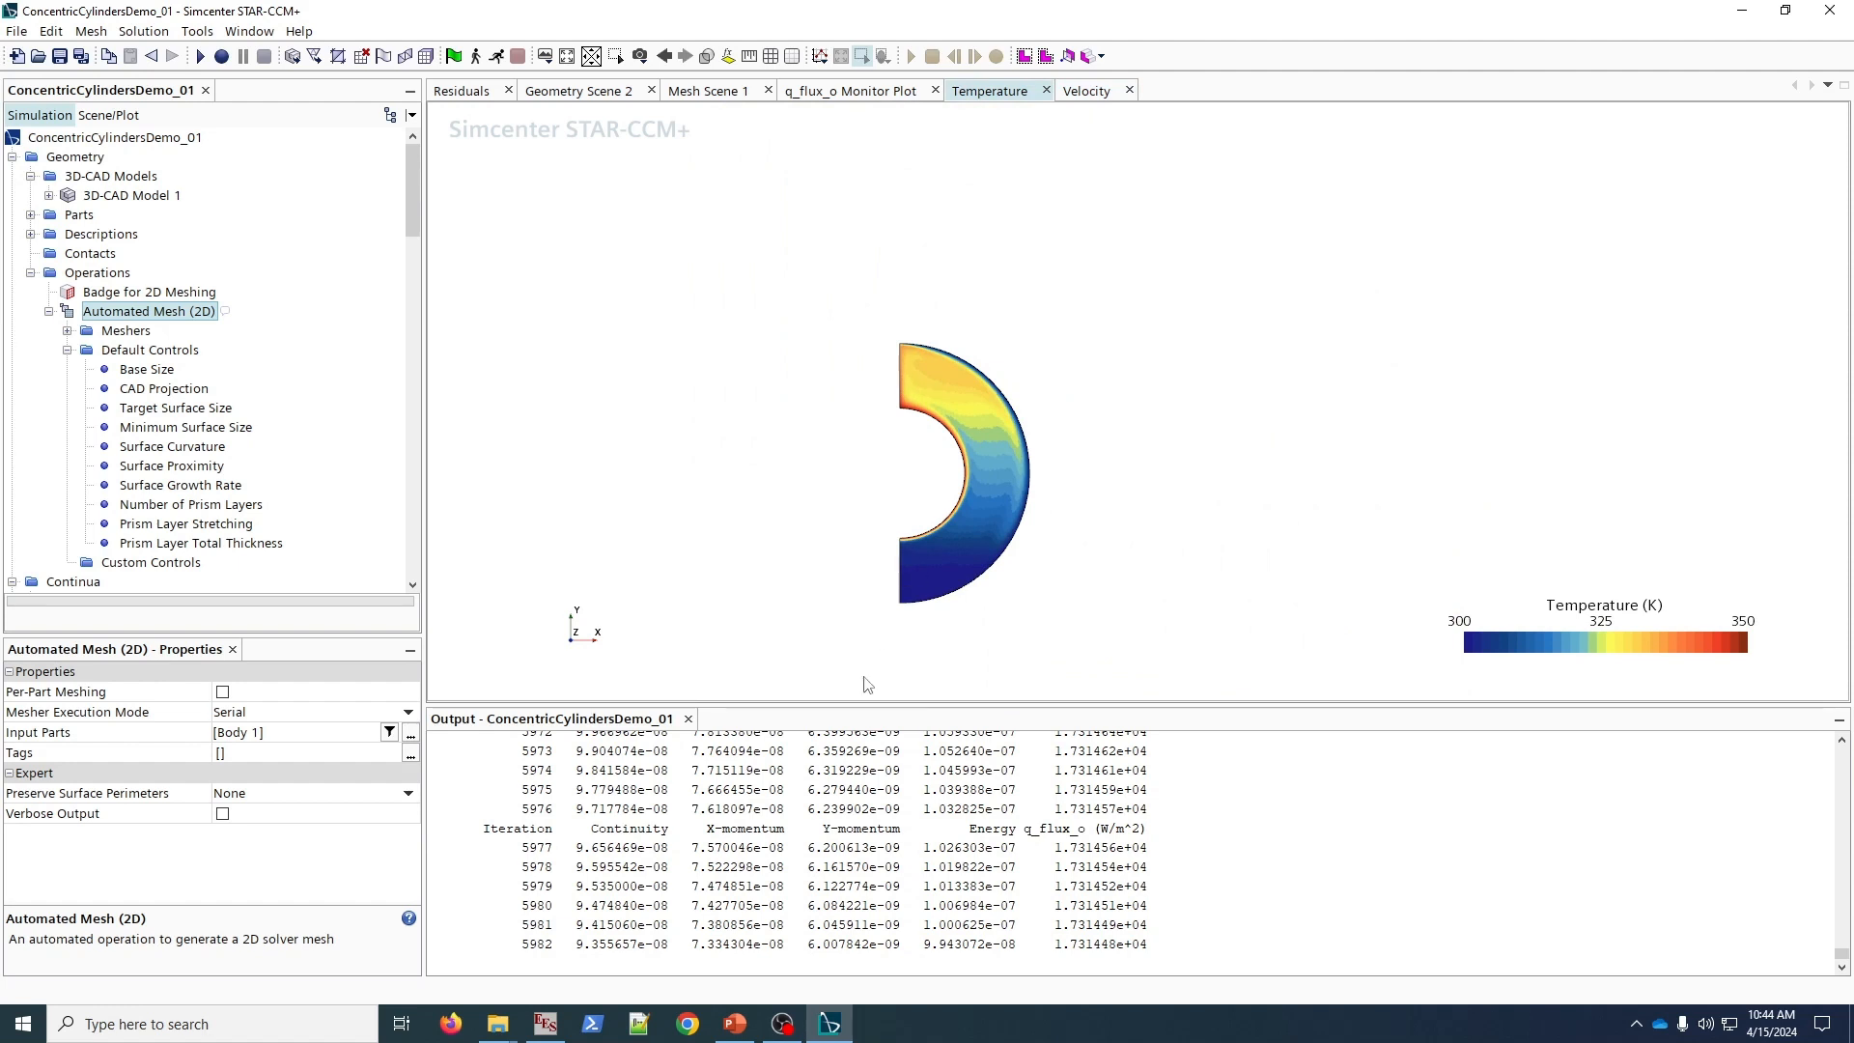
pyautogui.scroll(3, 956, 512)
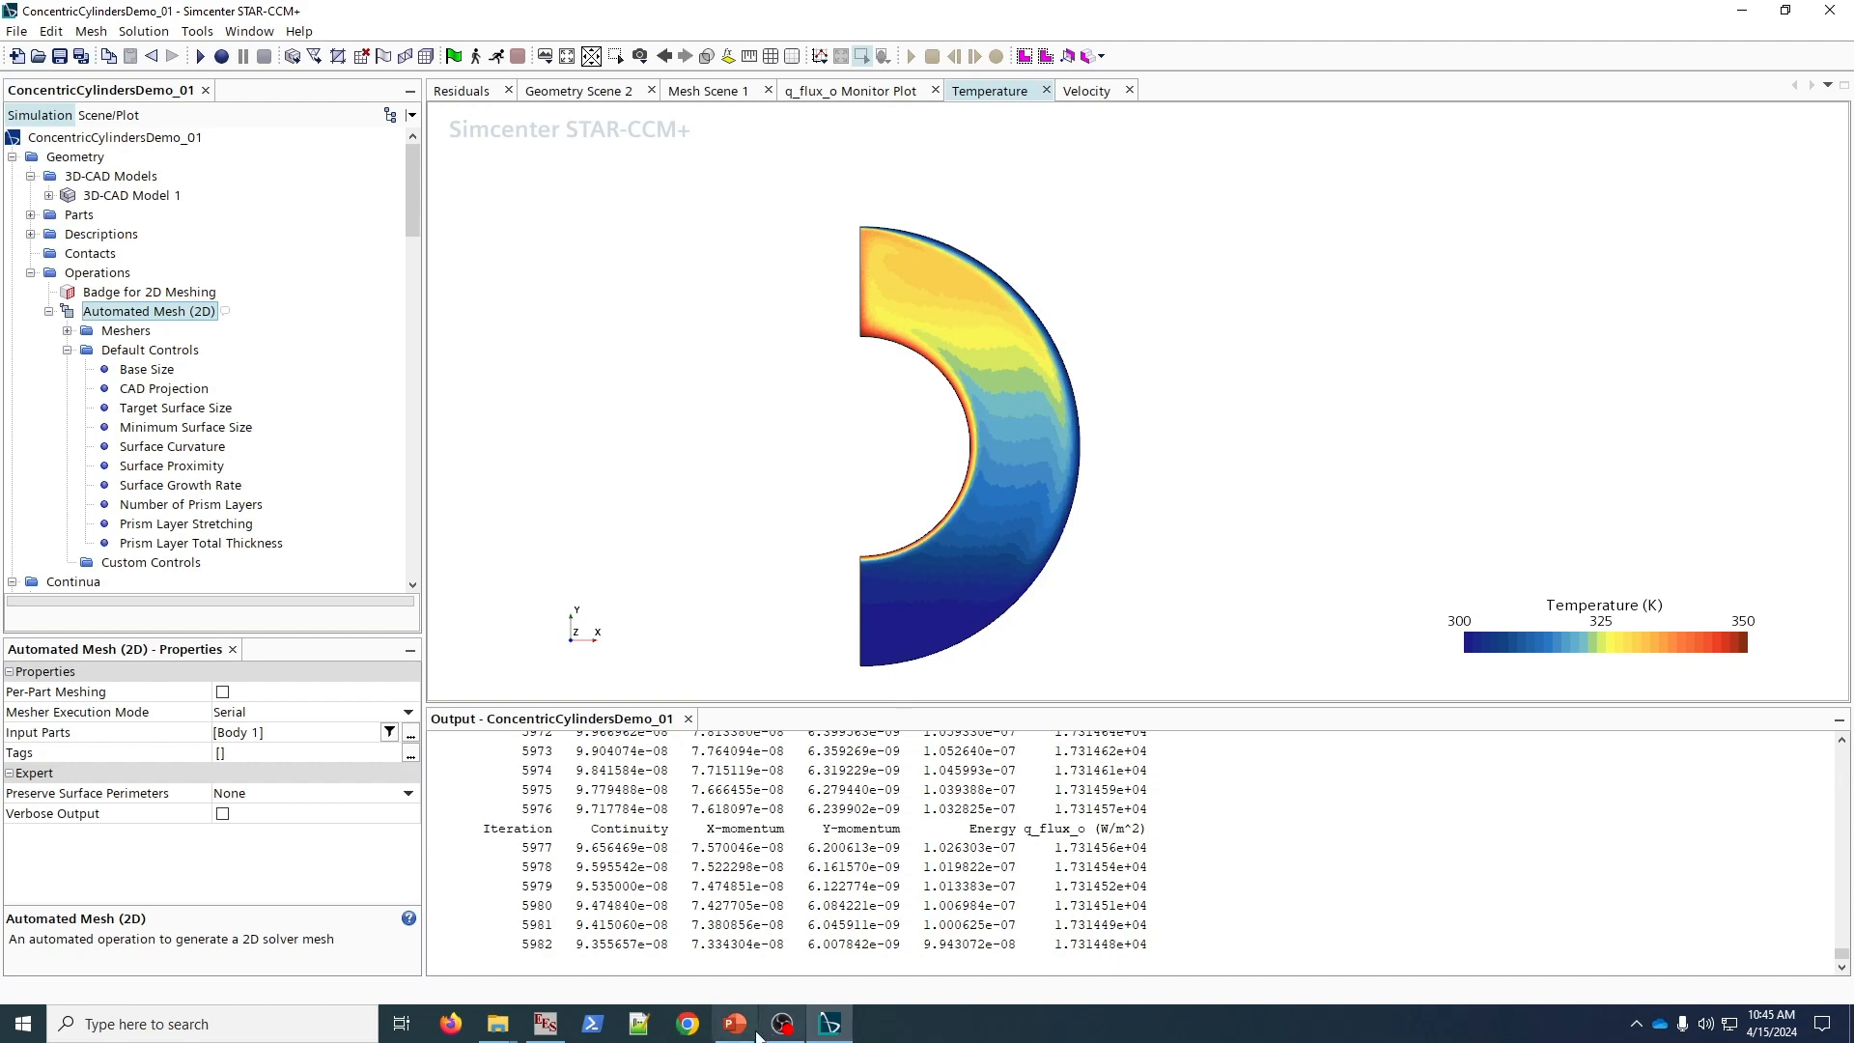
# - Switch to EES and save the water property equations as ConcentricCylinders Demo.EES in the Quiz 2 - CFD folder
pyautogui.moveTo(545, 1025)
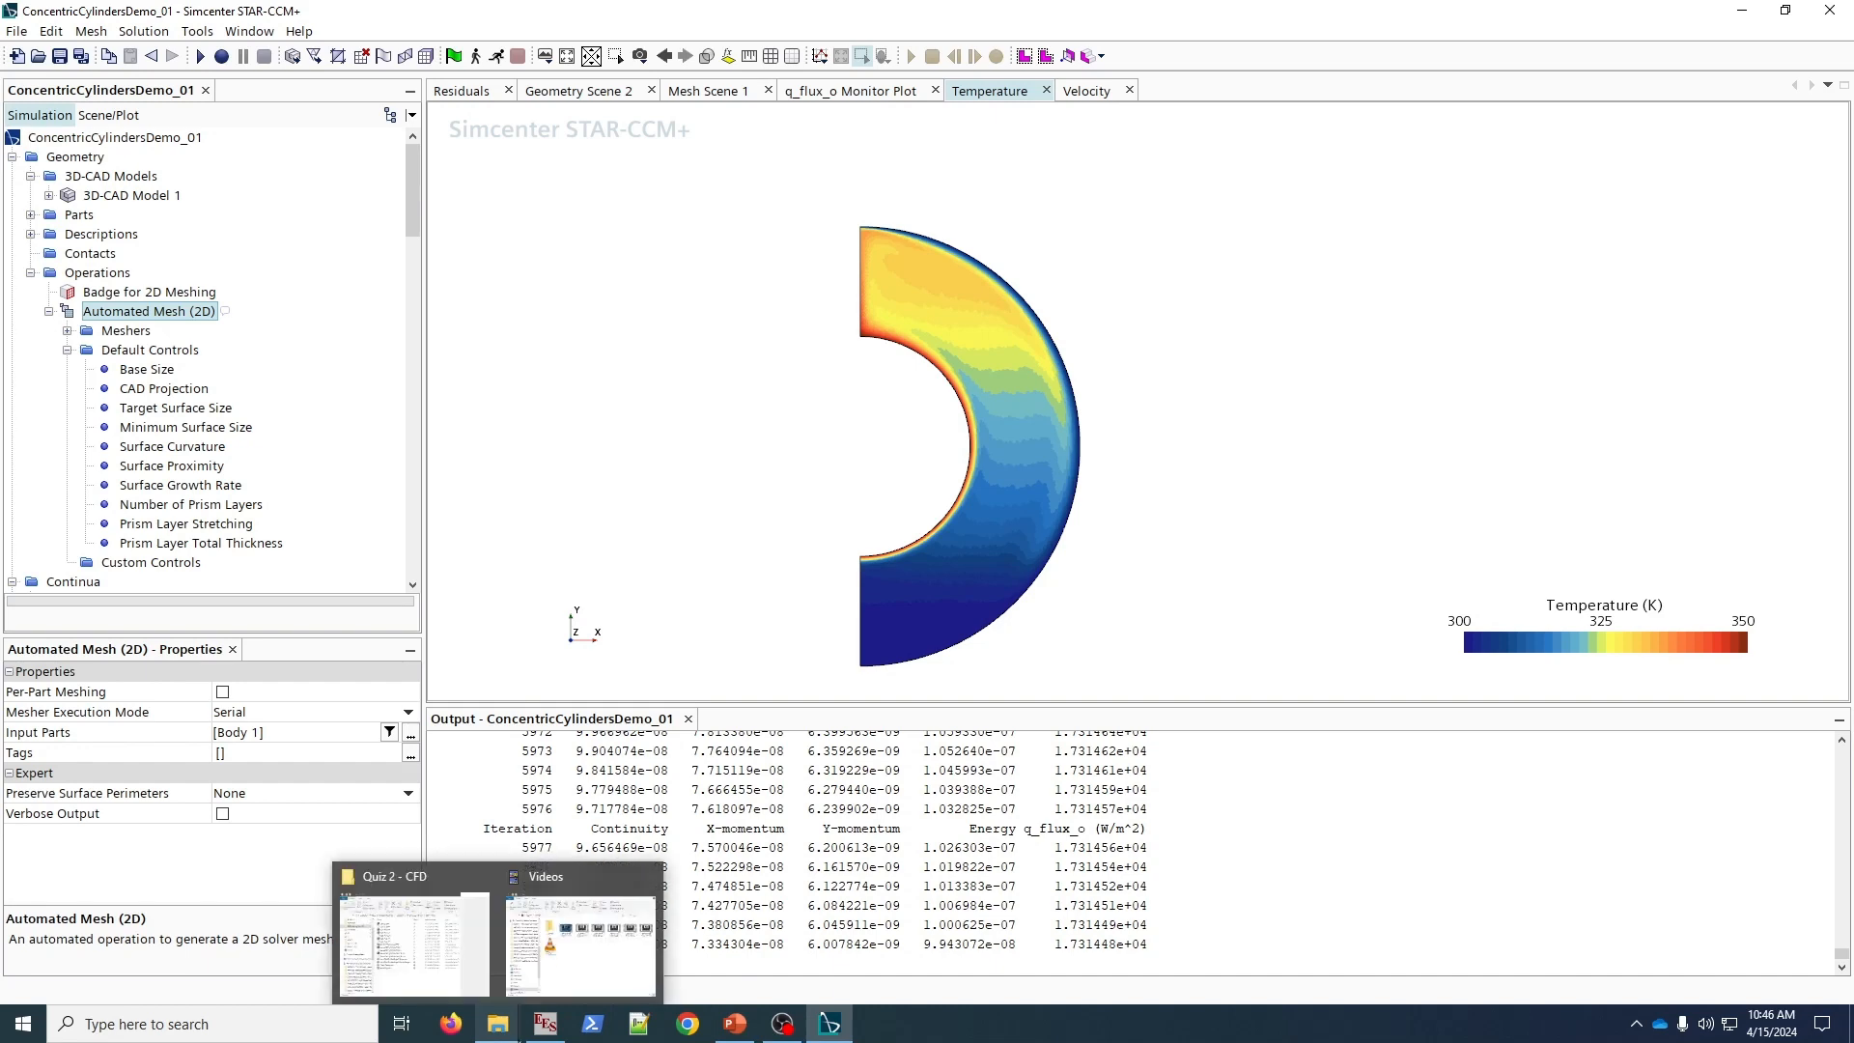
pyautogui.click(545, 1024)
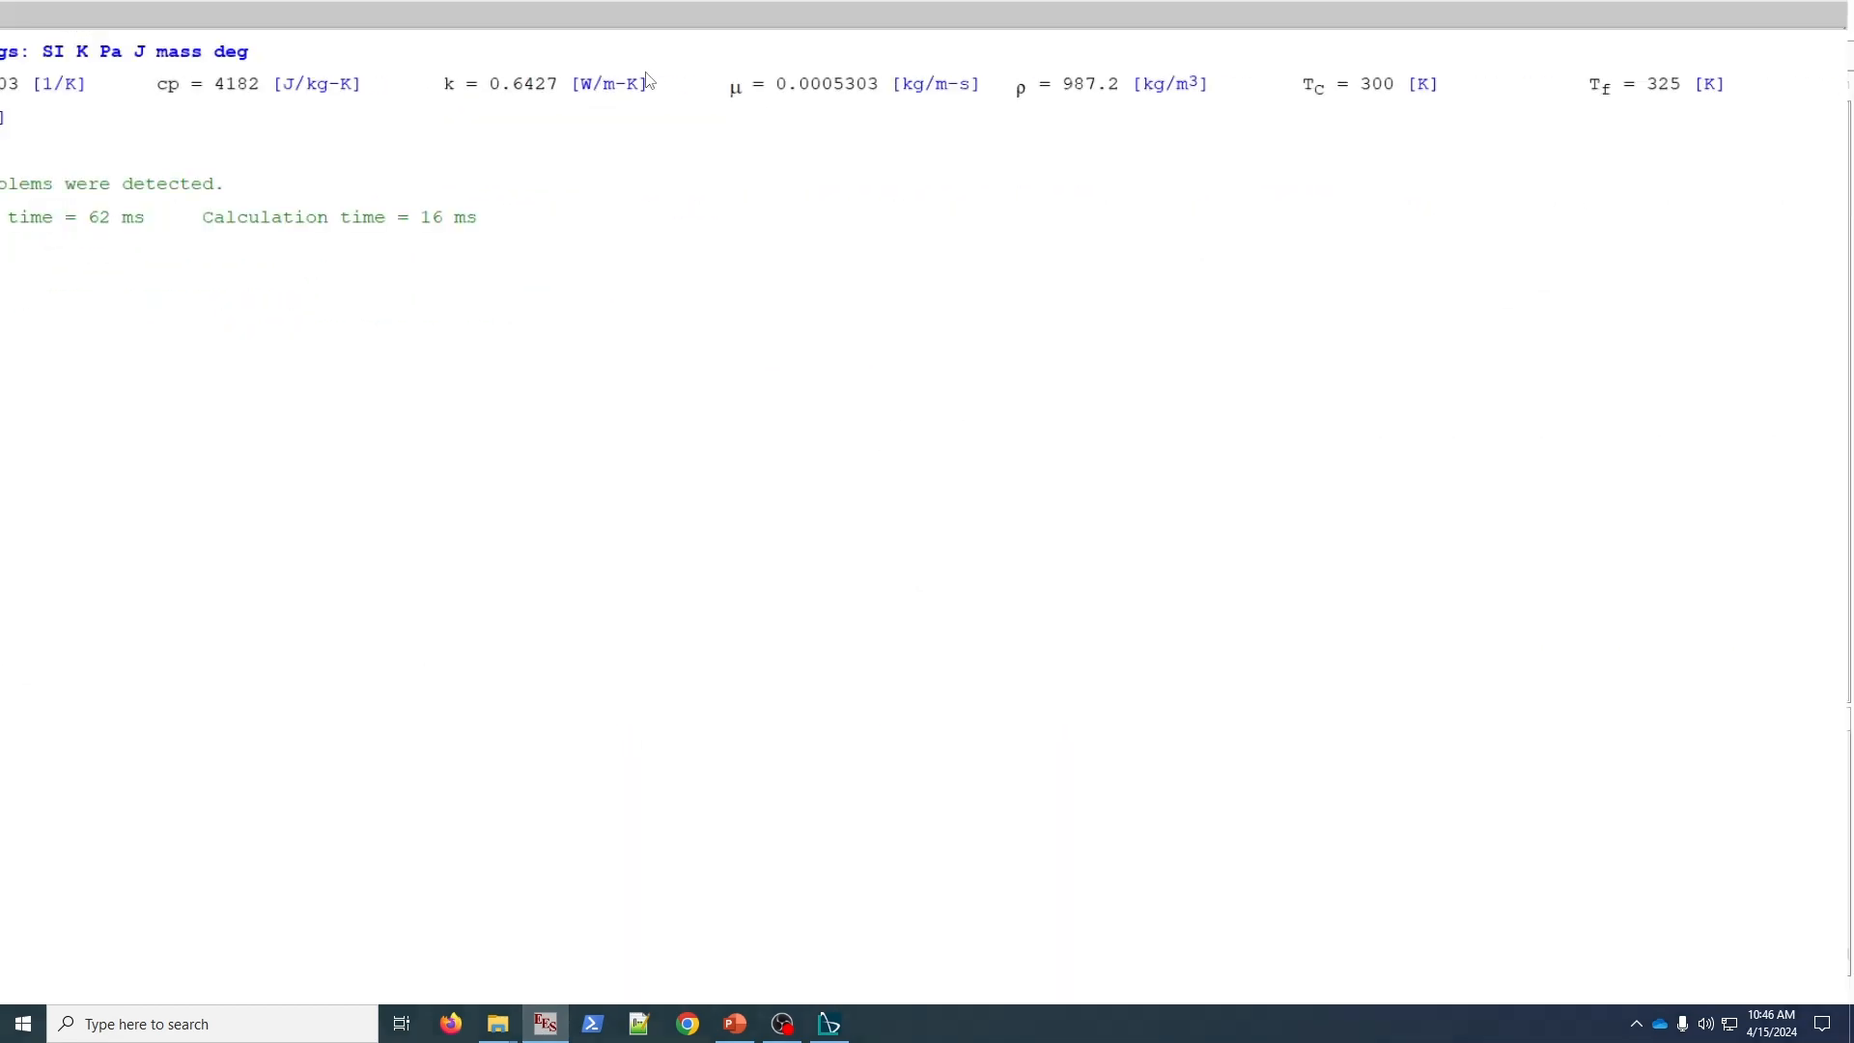
pyautogui.hotkey('ctrl', 'e')
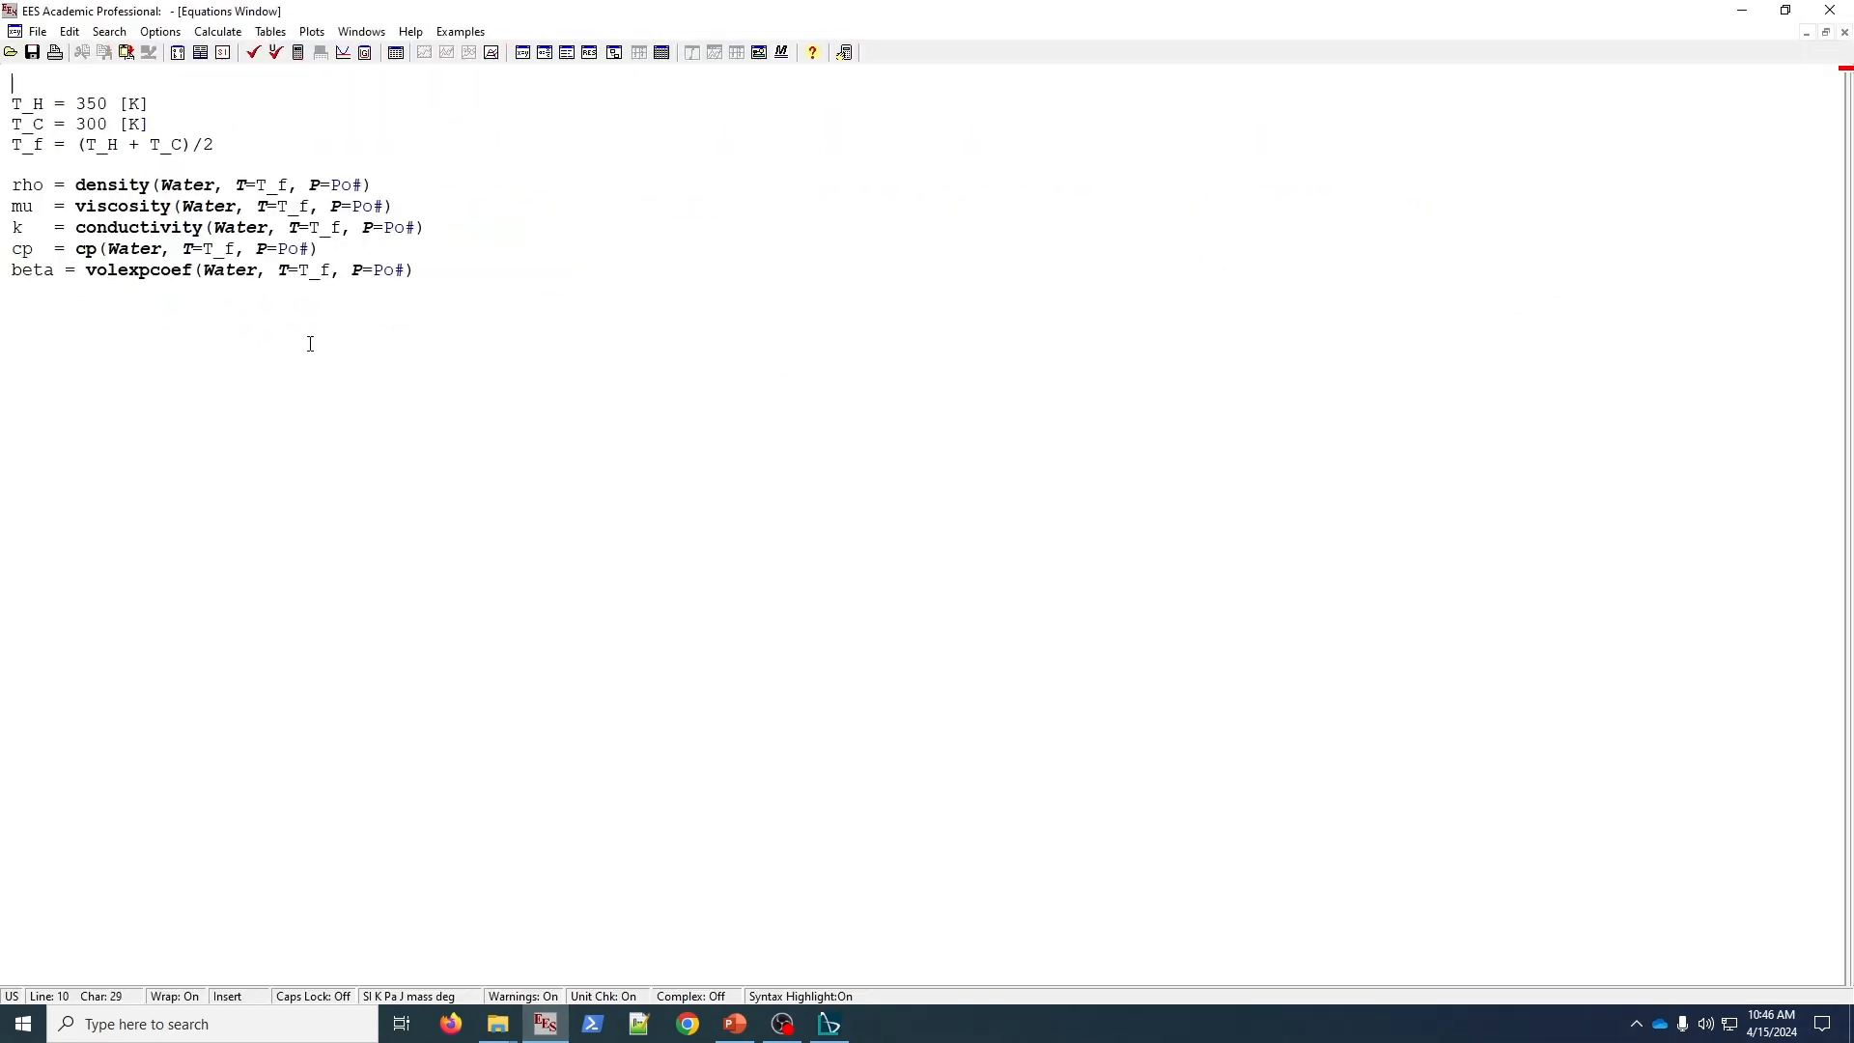
pyautogui.click(48, 34)
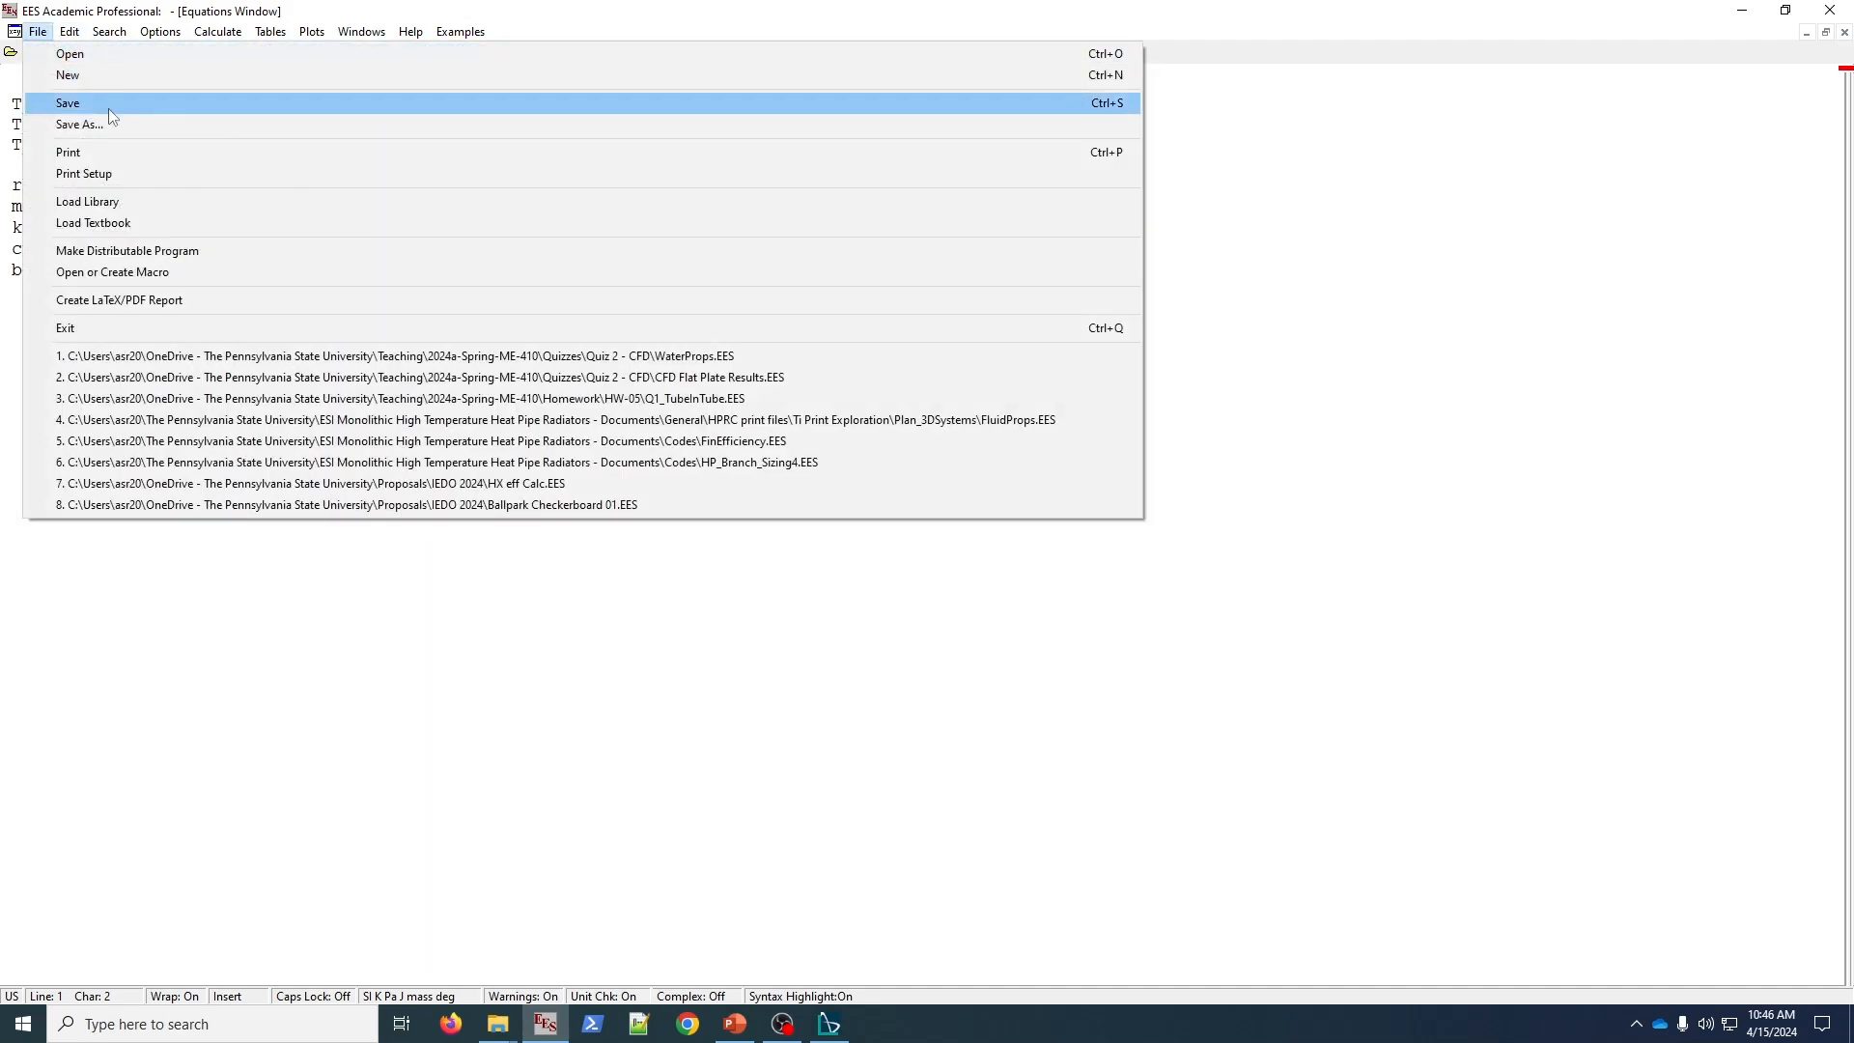
pyautogui.click(96, 124)
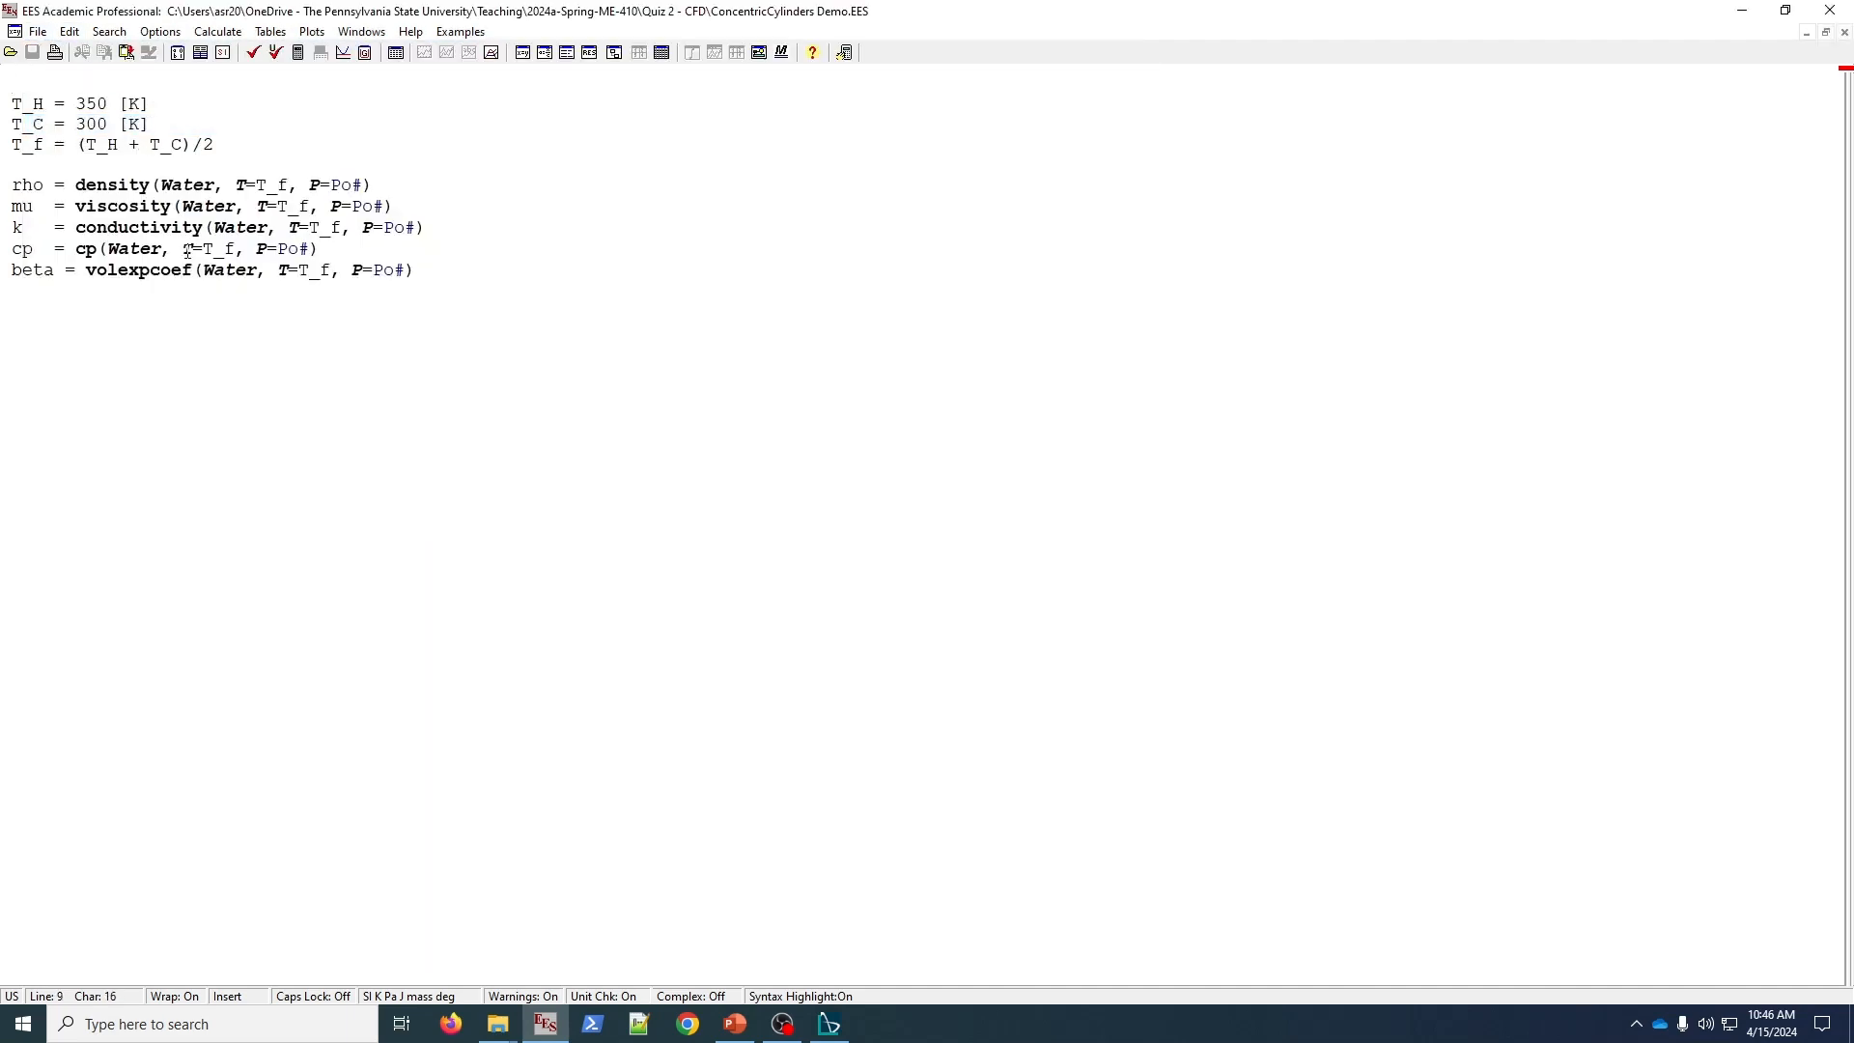
# - Add an "!HT analysis" comment heading below the property equations and define R_i = 0.01 [m] under it
pyautogui.click(618, 286)
pyautogui.press('Return')
pyautogui.press('Return')
pyautogui.write('"!HT analys')
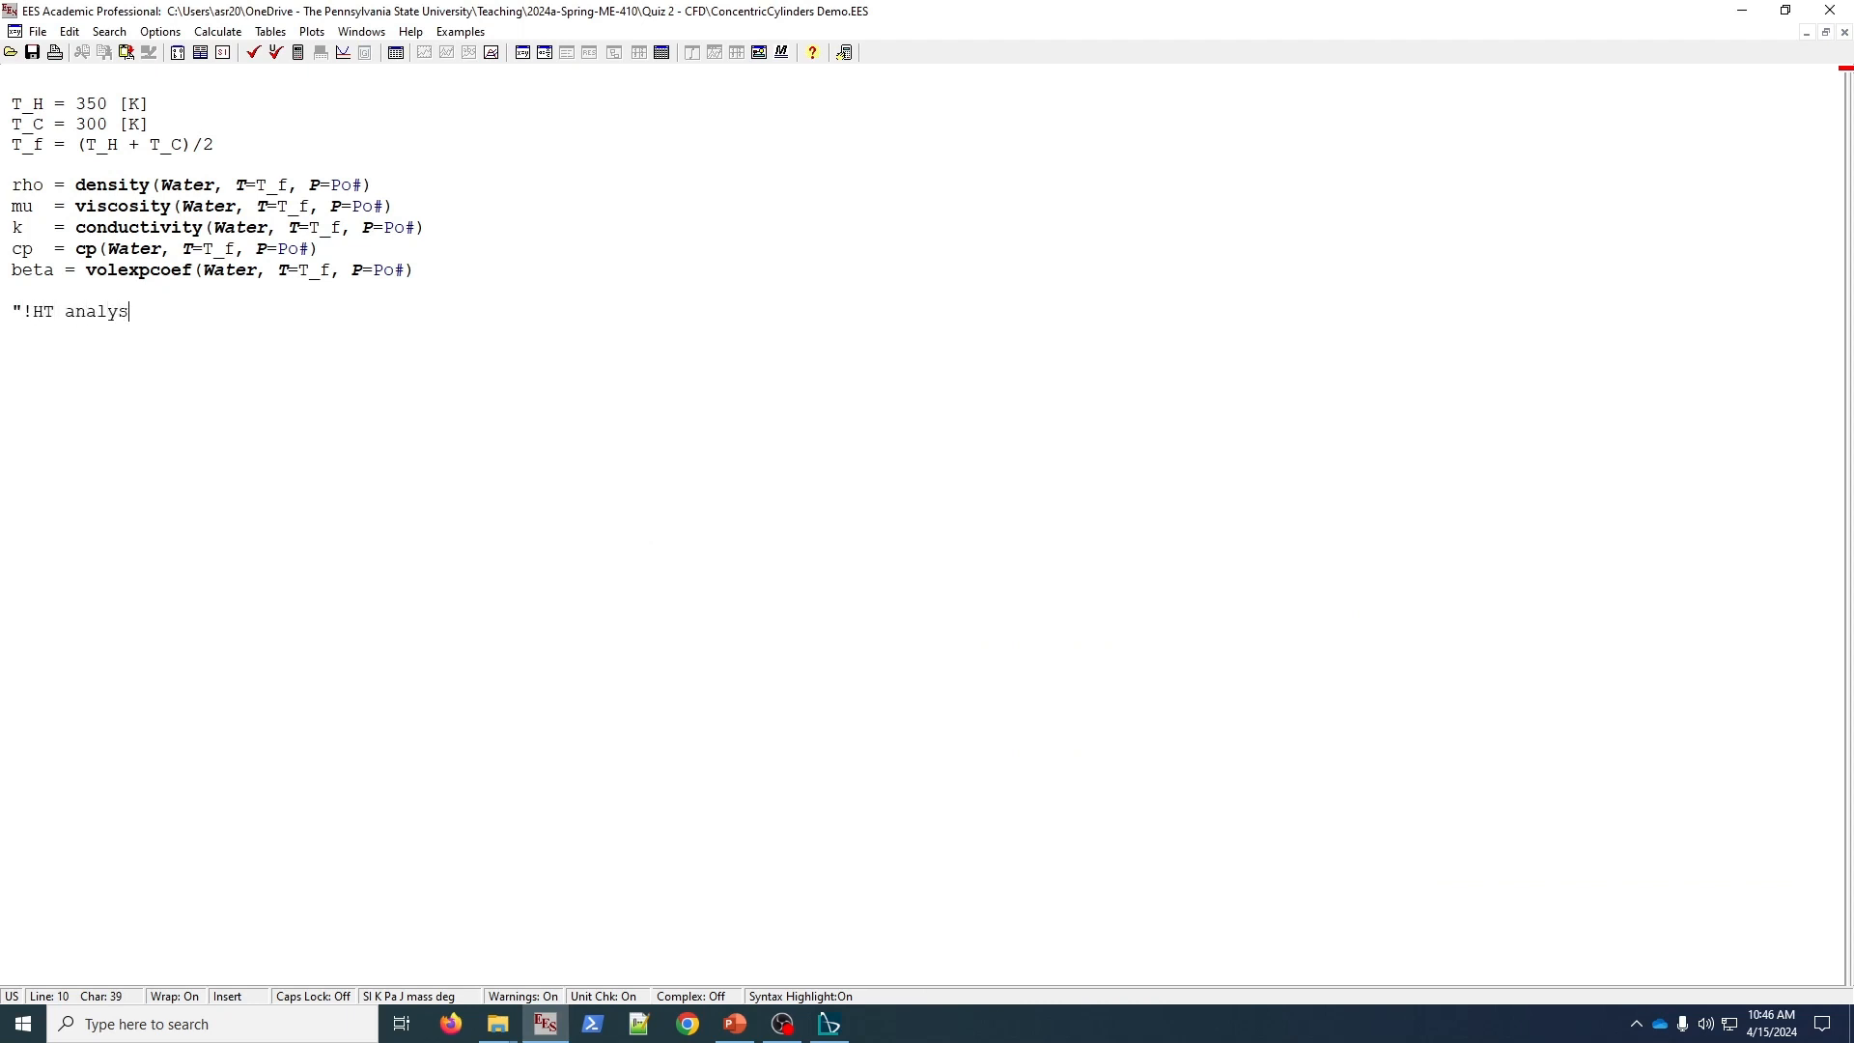
pyautogui.write('is" ')
pyautogui.write('R')
pyautogui.write('_i = ')
pyautogui.write('0.01 [m]')
# - Duplicate the inner radius line and change the copy to R_o = 0.02 [m]
pyautogui.hotkey('shift', 'Home')
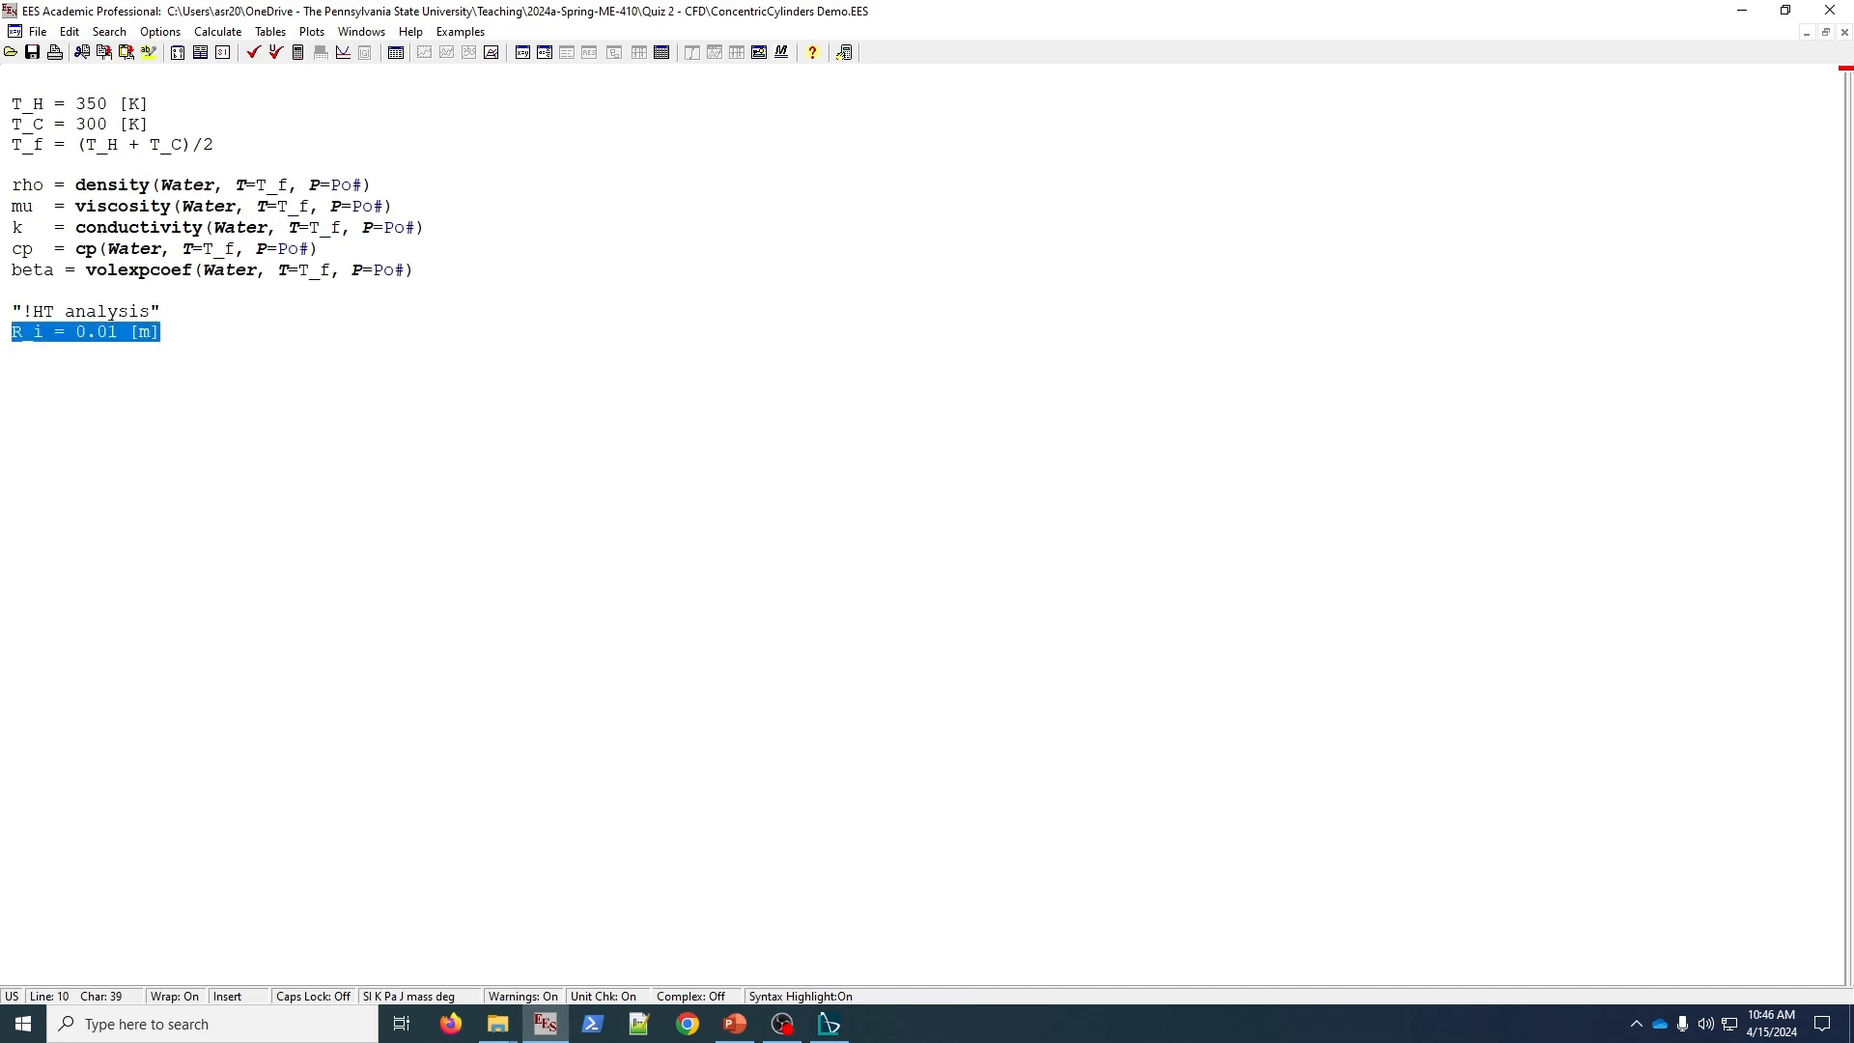
pyautogui.hotkey('ctrl', 'c')
pyautogui.press('End')
pyautogui.press('Return')
pyautogui.hotkey('ctrl', 'v')
pyautogui.moveTo(29, 351); pyautogui.dragTo(43, 351)
pyautogui.write('o')
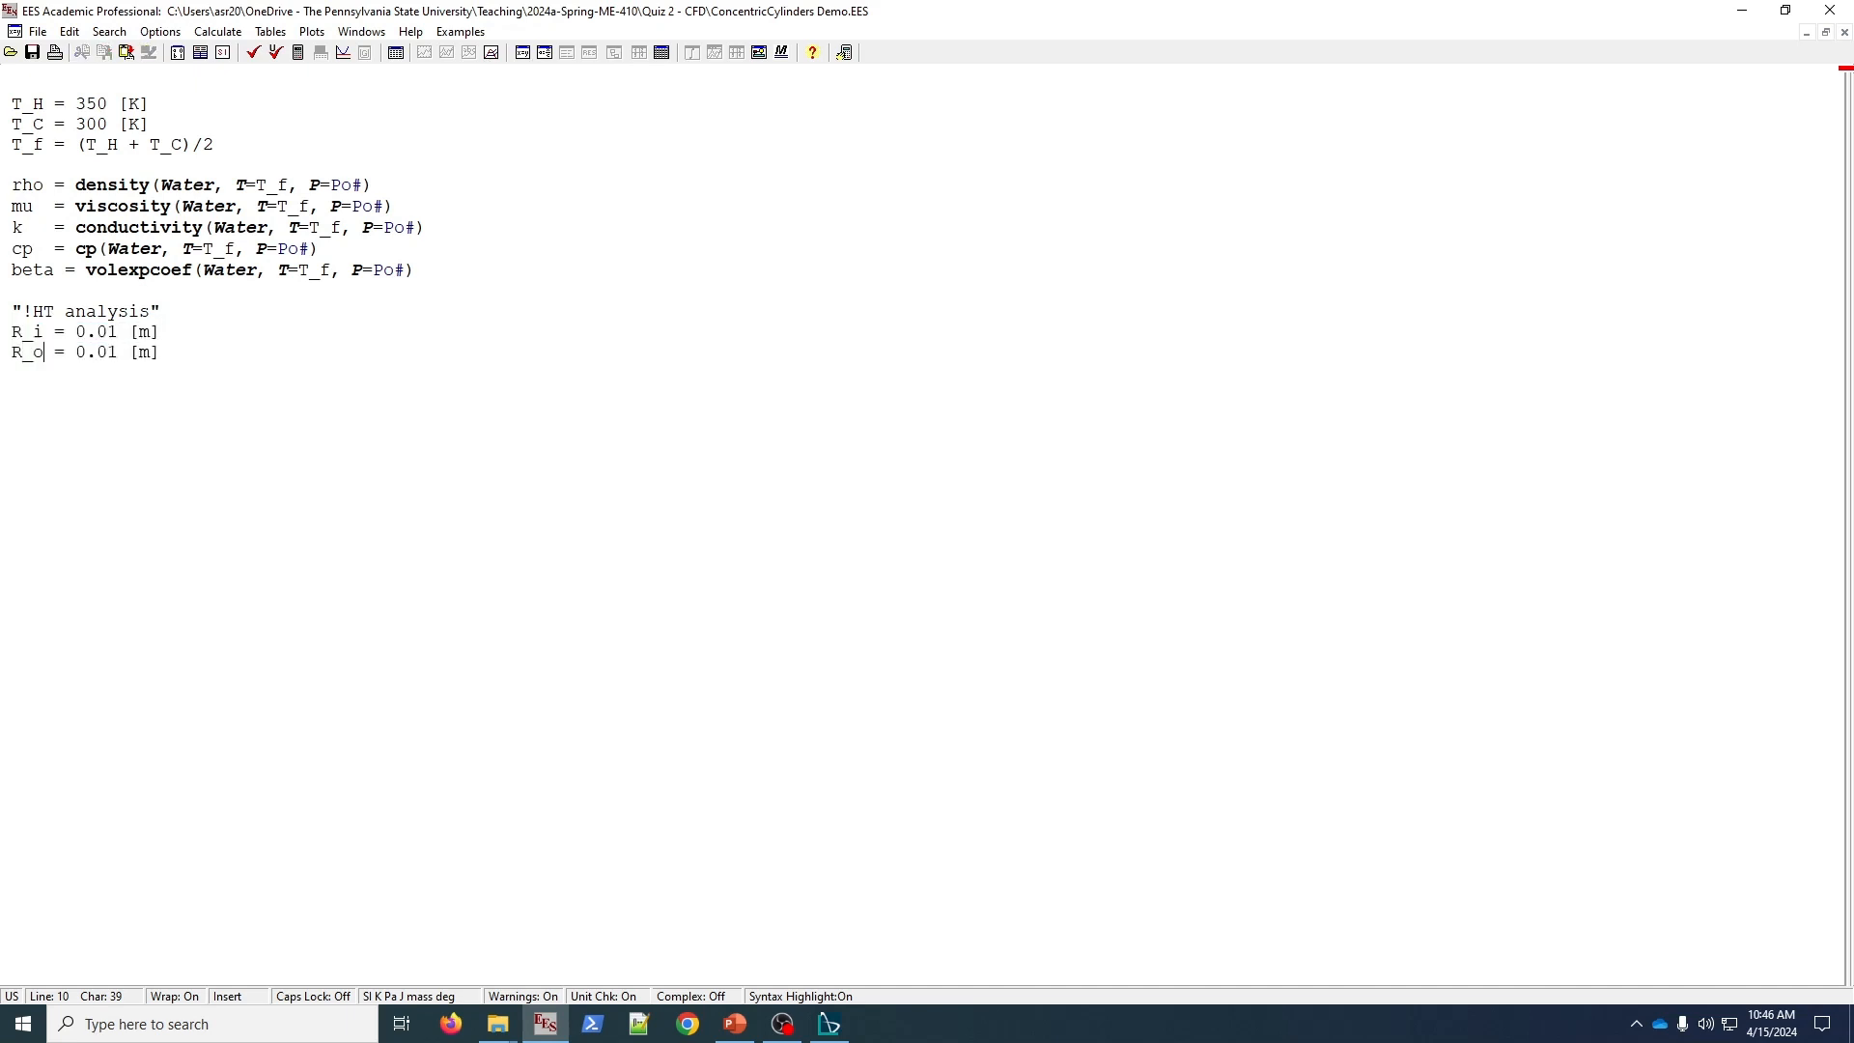
pyautogui.press('Delete')
pyautogui.write('2')
# - Add the comment heading "!Natural convection in concentric cylinders model, Raithby and Hollands ref [37] in Chapter 9 in Incropera & DeWitt"
pyautogui.press('Return')
pyautogui.write('"Natural convection in con')
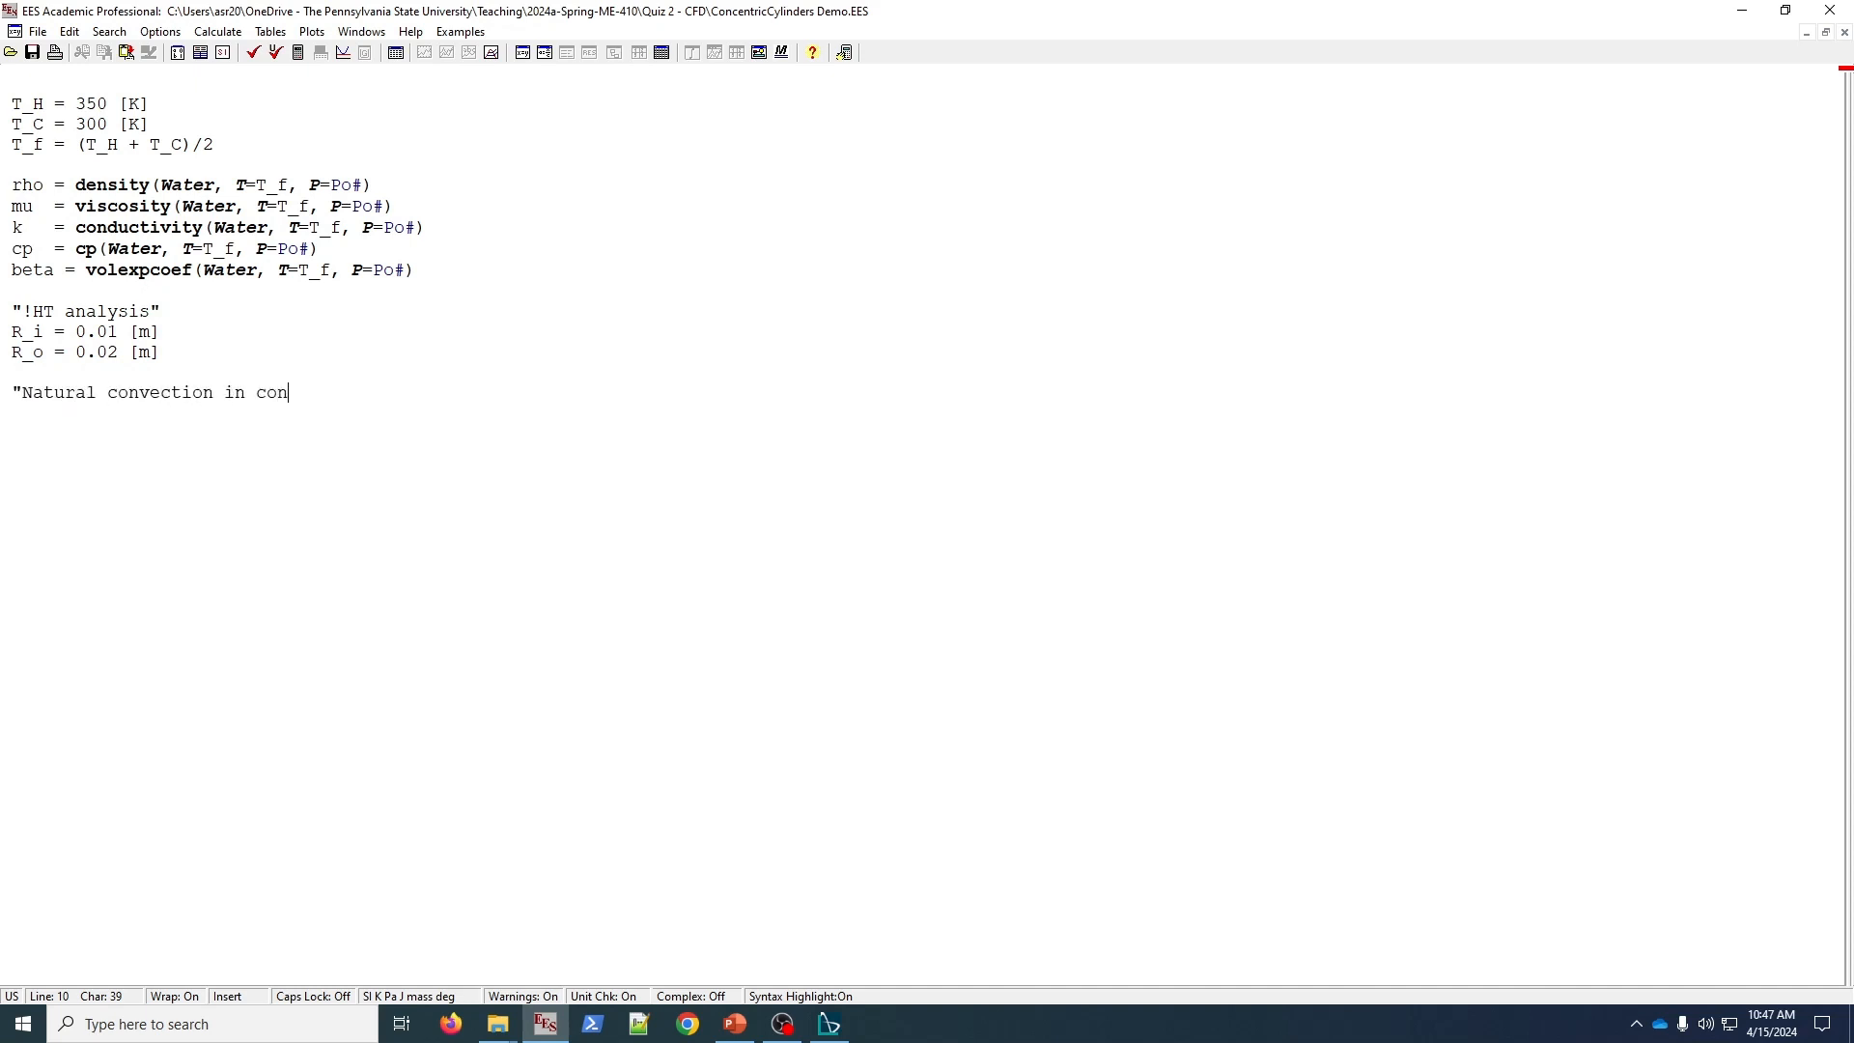
pyautogui.write('centric cylinders model, as')
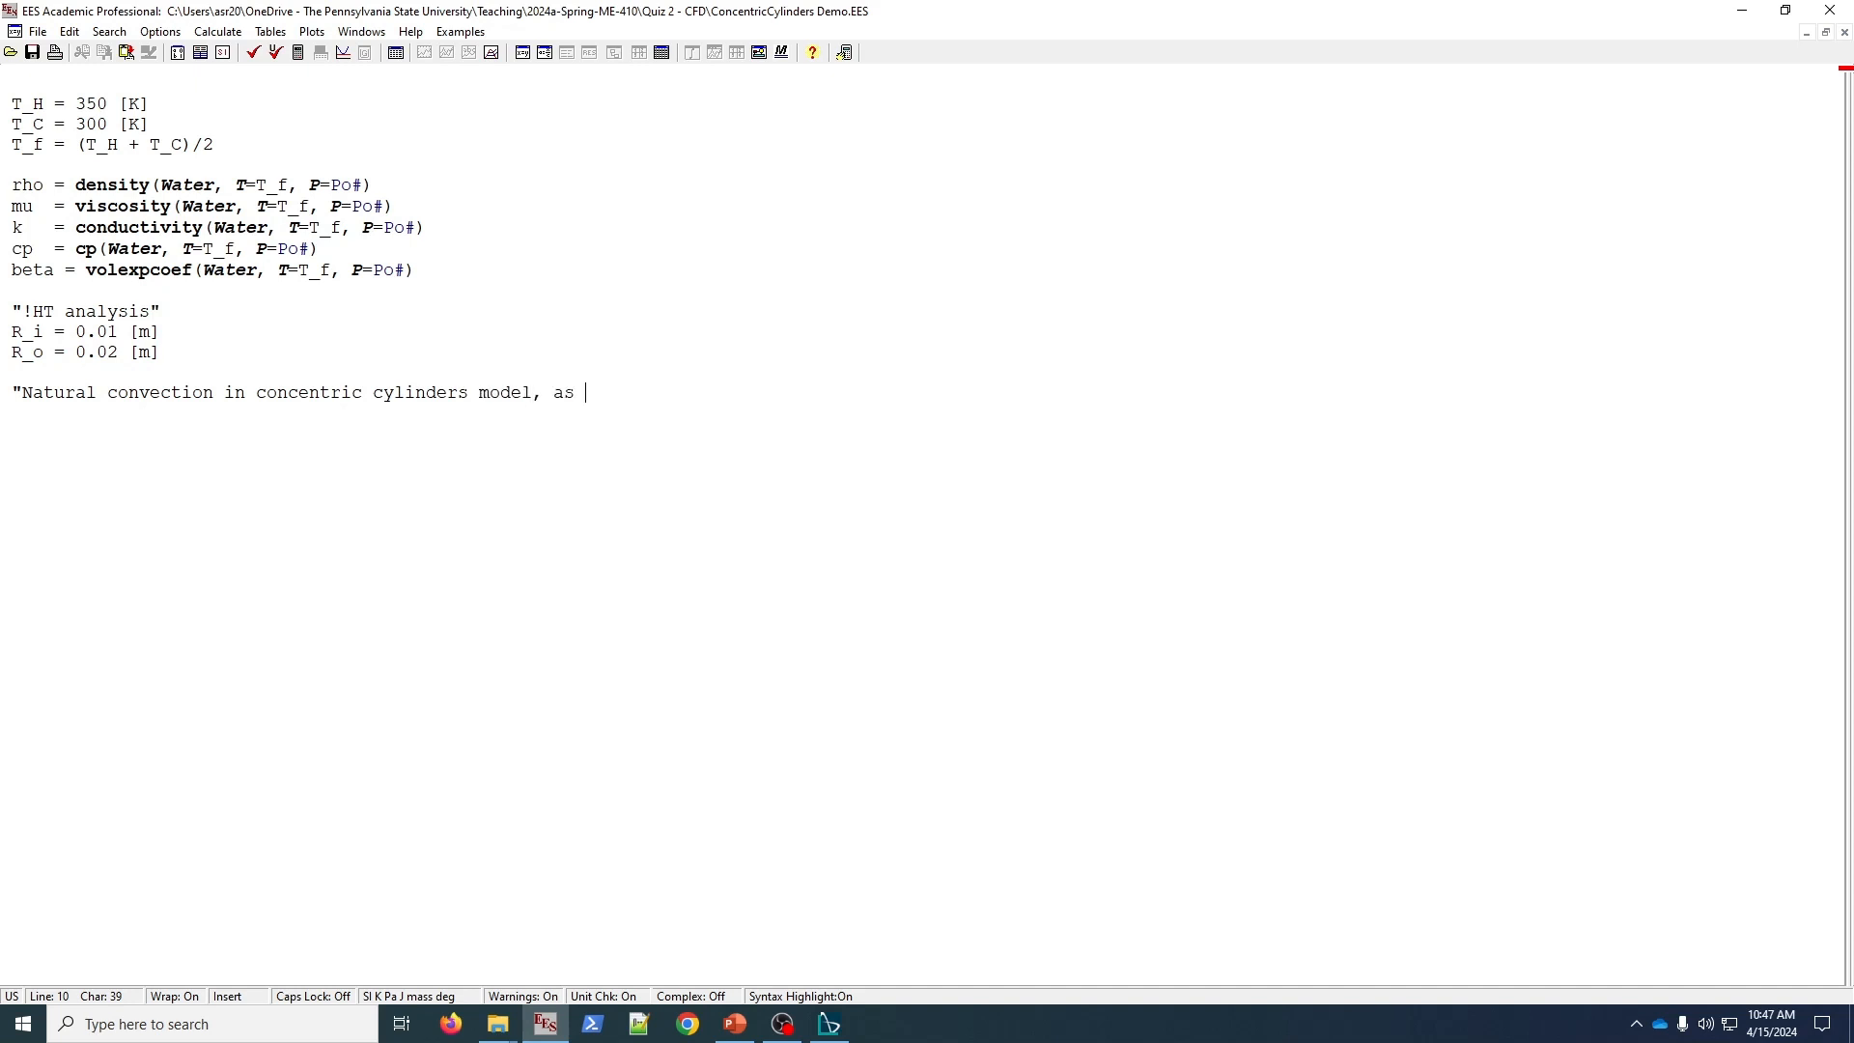
pyautogui.press('BackSpace')
pyautogui.press('BackSpace')
pyautogui.press('BackSpace')
pyautogui.write('Raithby and Hollands [')
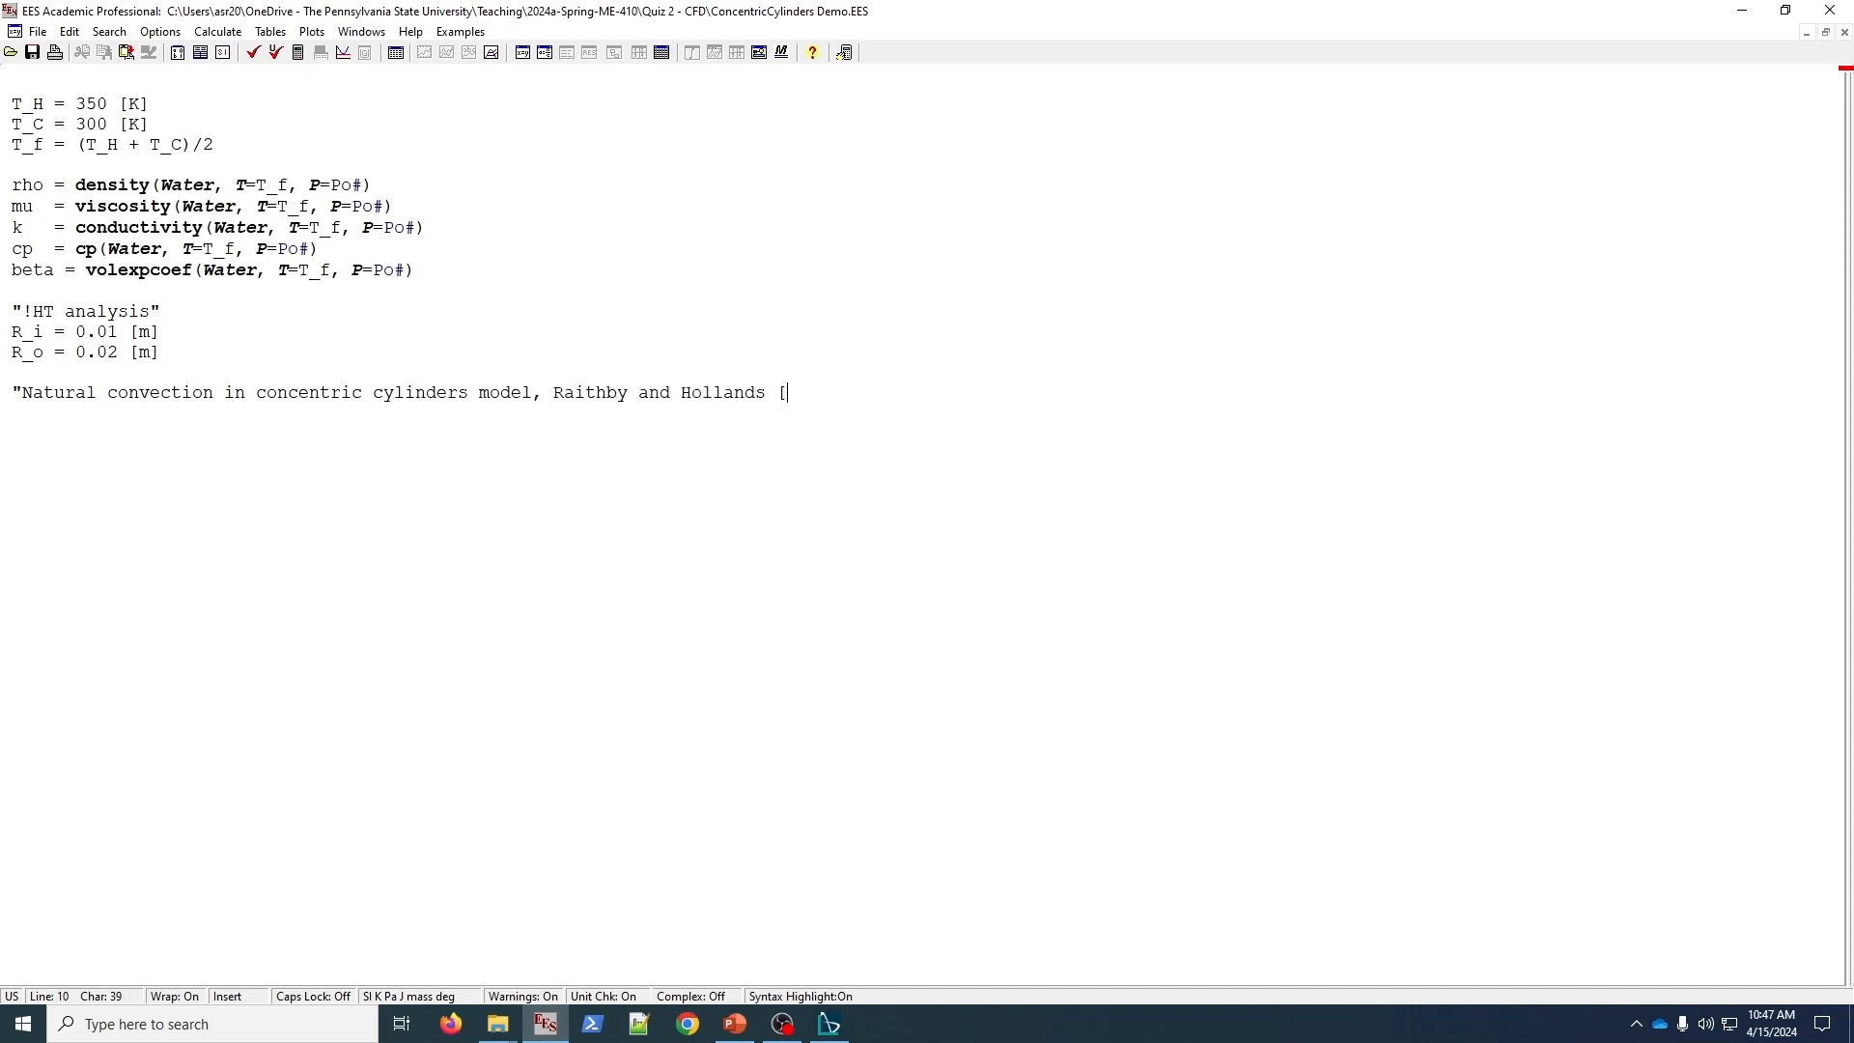
pyautogui.press('BackSpace')
pyautogui.write('ref [37] in Chapter 9 in Incropera & DeWitt"')
pyautogui.press('Home')
pyautogui.press('Right')
pyautogui.write('!')
pyautogui.press('End')
pyautogui.press('Return')
# - Enter the length scale equation L_c = 2*(ln(R_o/R_i))^(4/3) / ((R_i^(-3/5) + R_o^(-3/5))^(5/3))
pyautogui.write('L')
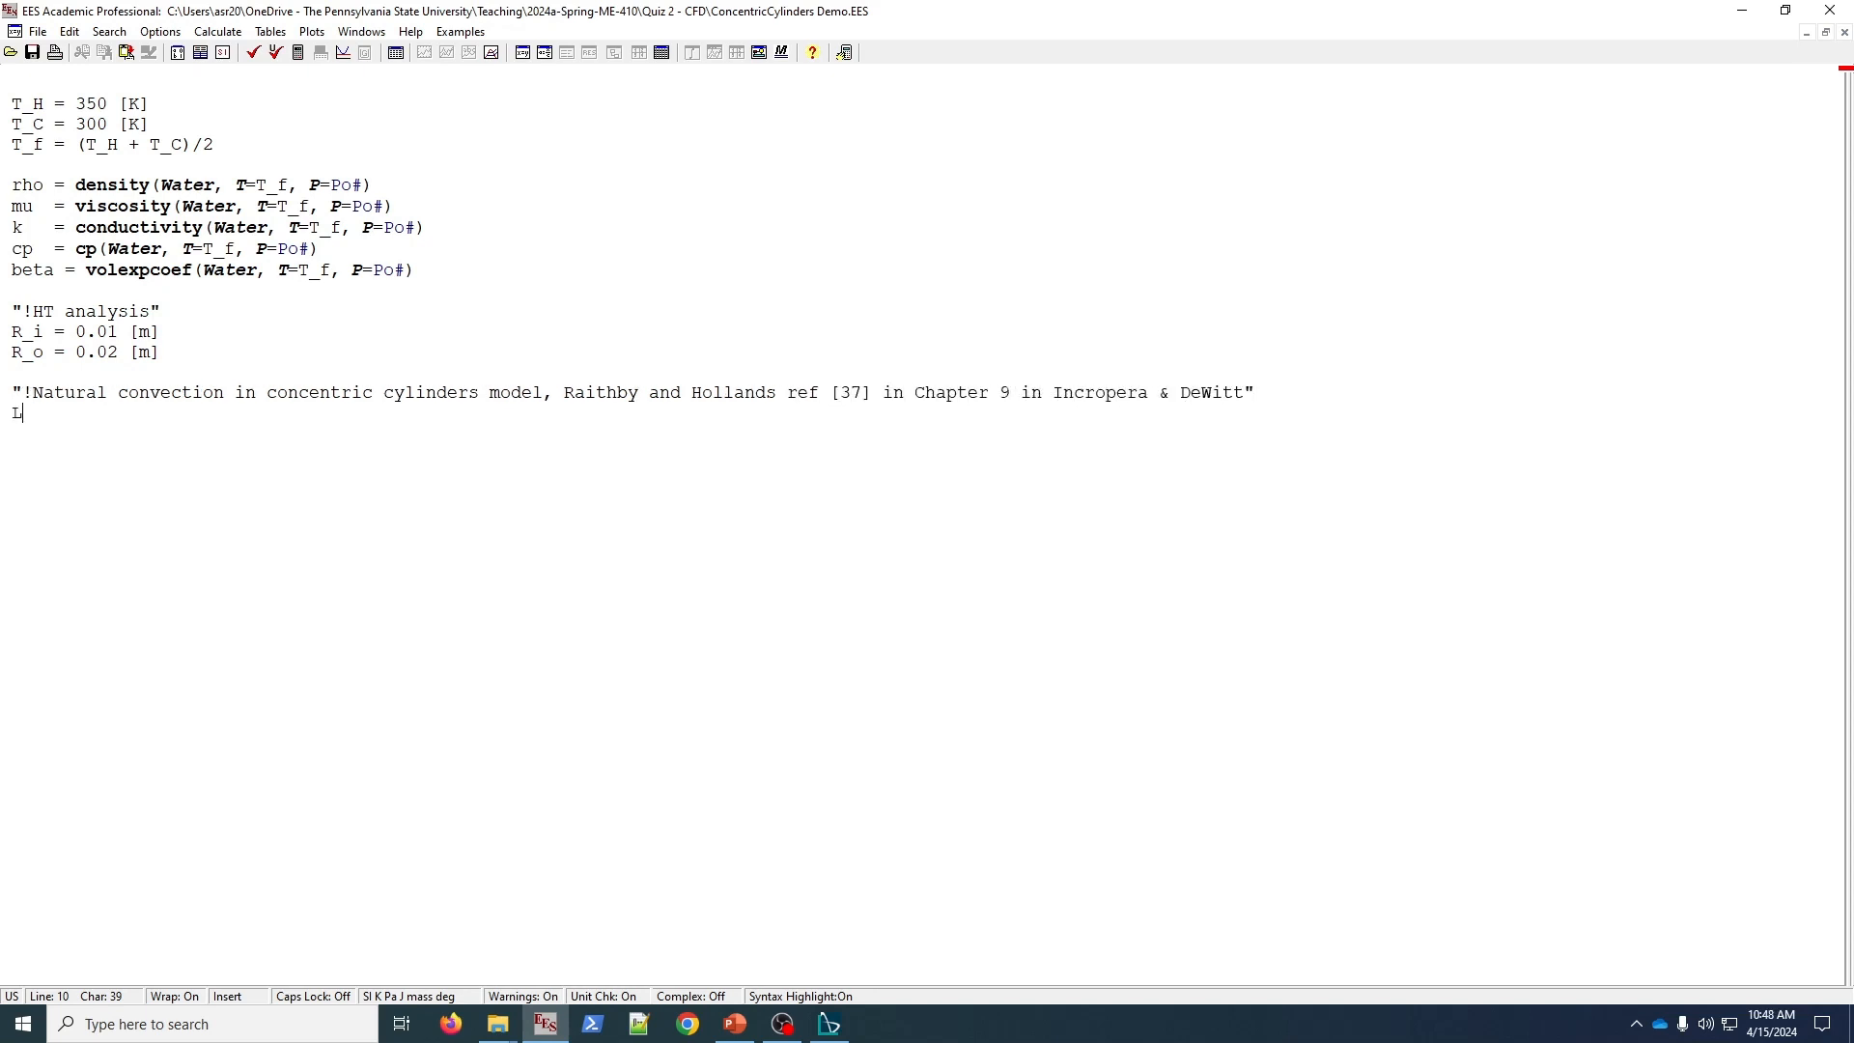
pyautogui.write('_c = 2*(ln(R_o/R_i))^(4/3)')
pyautogui.click(97, 413)
pyautogui.write('(4/3) / ( R_i^(-3/5) + R_o^(-3/5)')
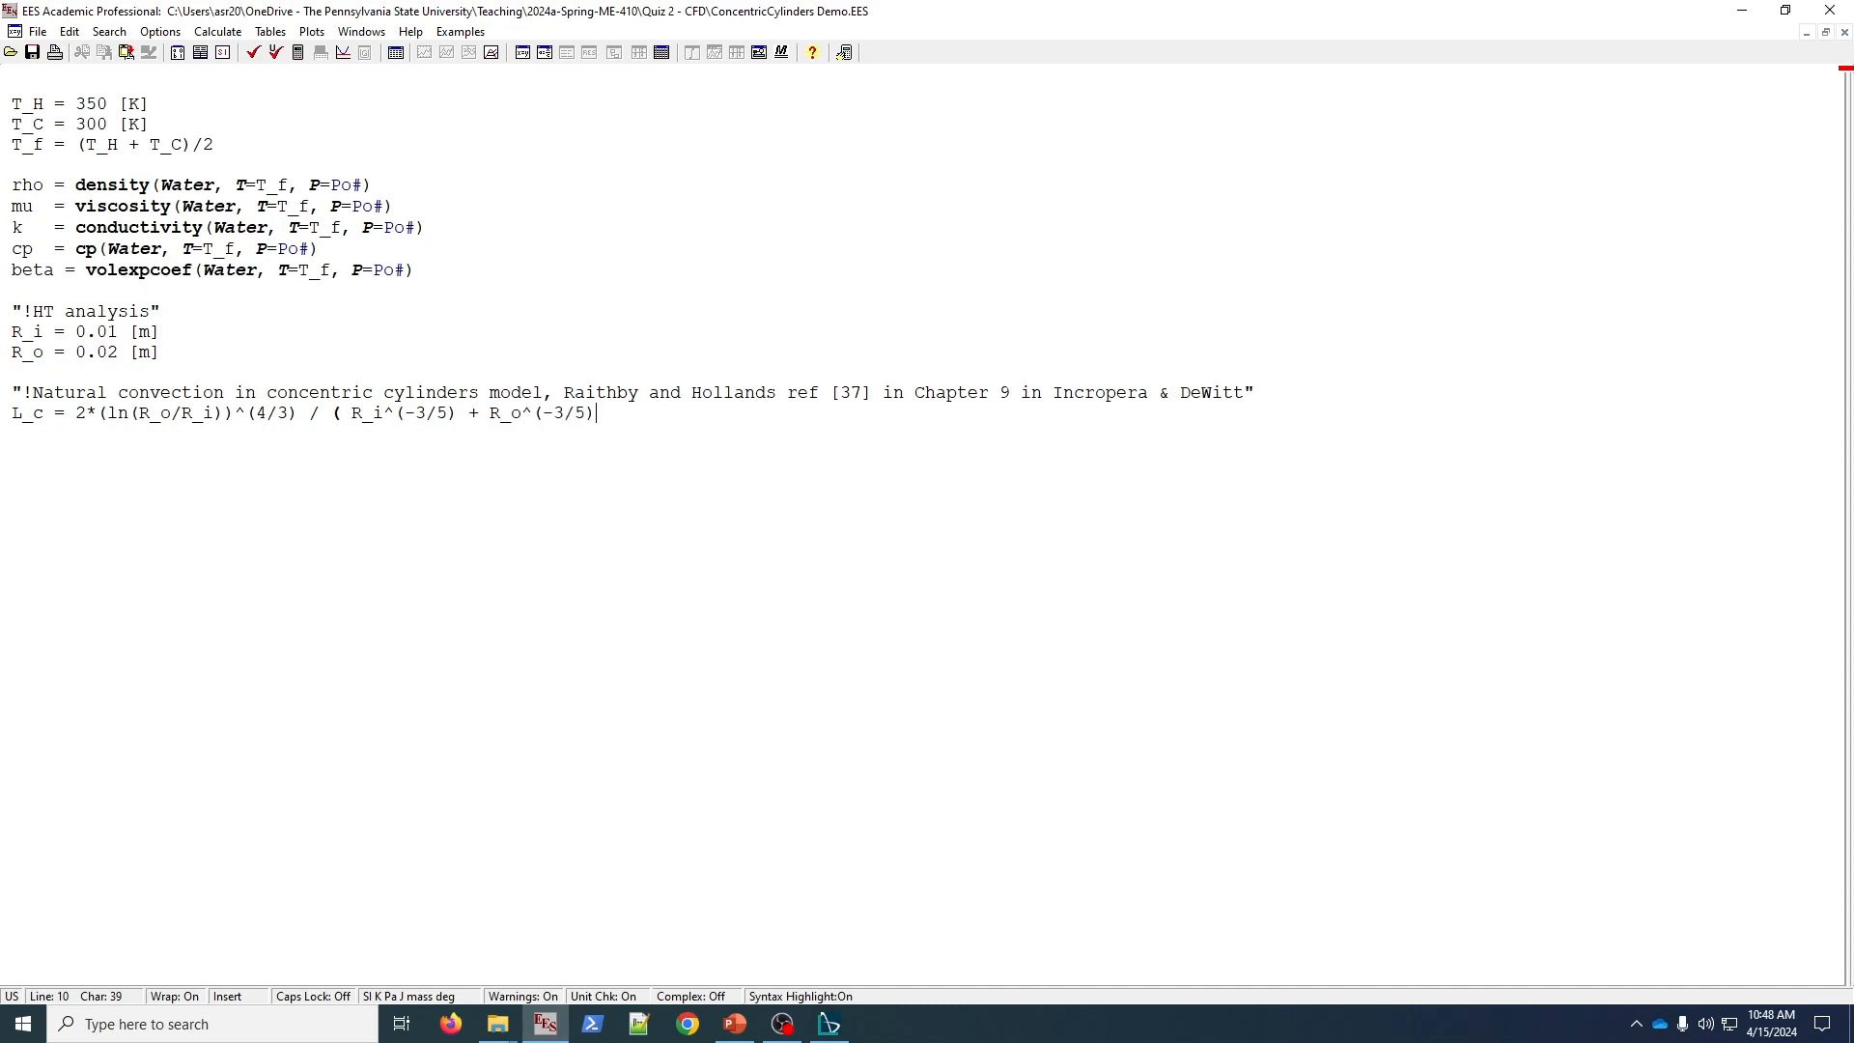
pyautogui.press('Delete')
pyautogui.press('End')
pyautogui.write('^(5/3))')
pyautogui.click(332, 413)
pyautogui.write('(')
# - Solve the equations and set the units of L_c to m in the solution
pyautogui.press('F2')
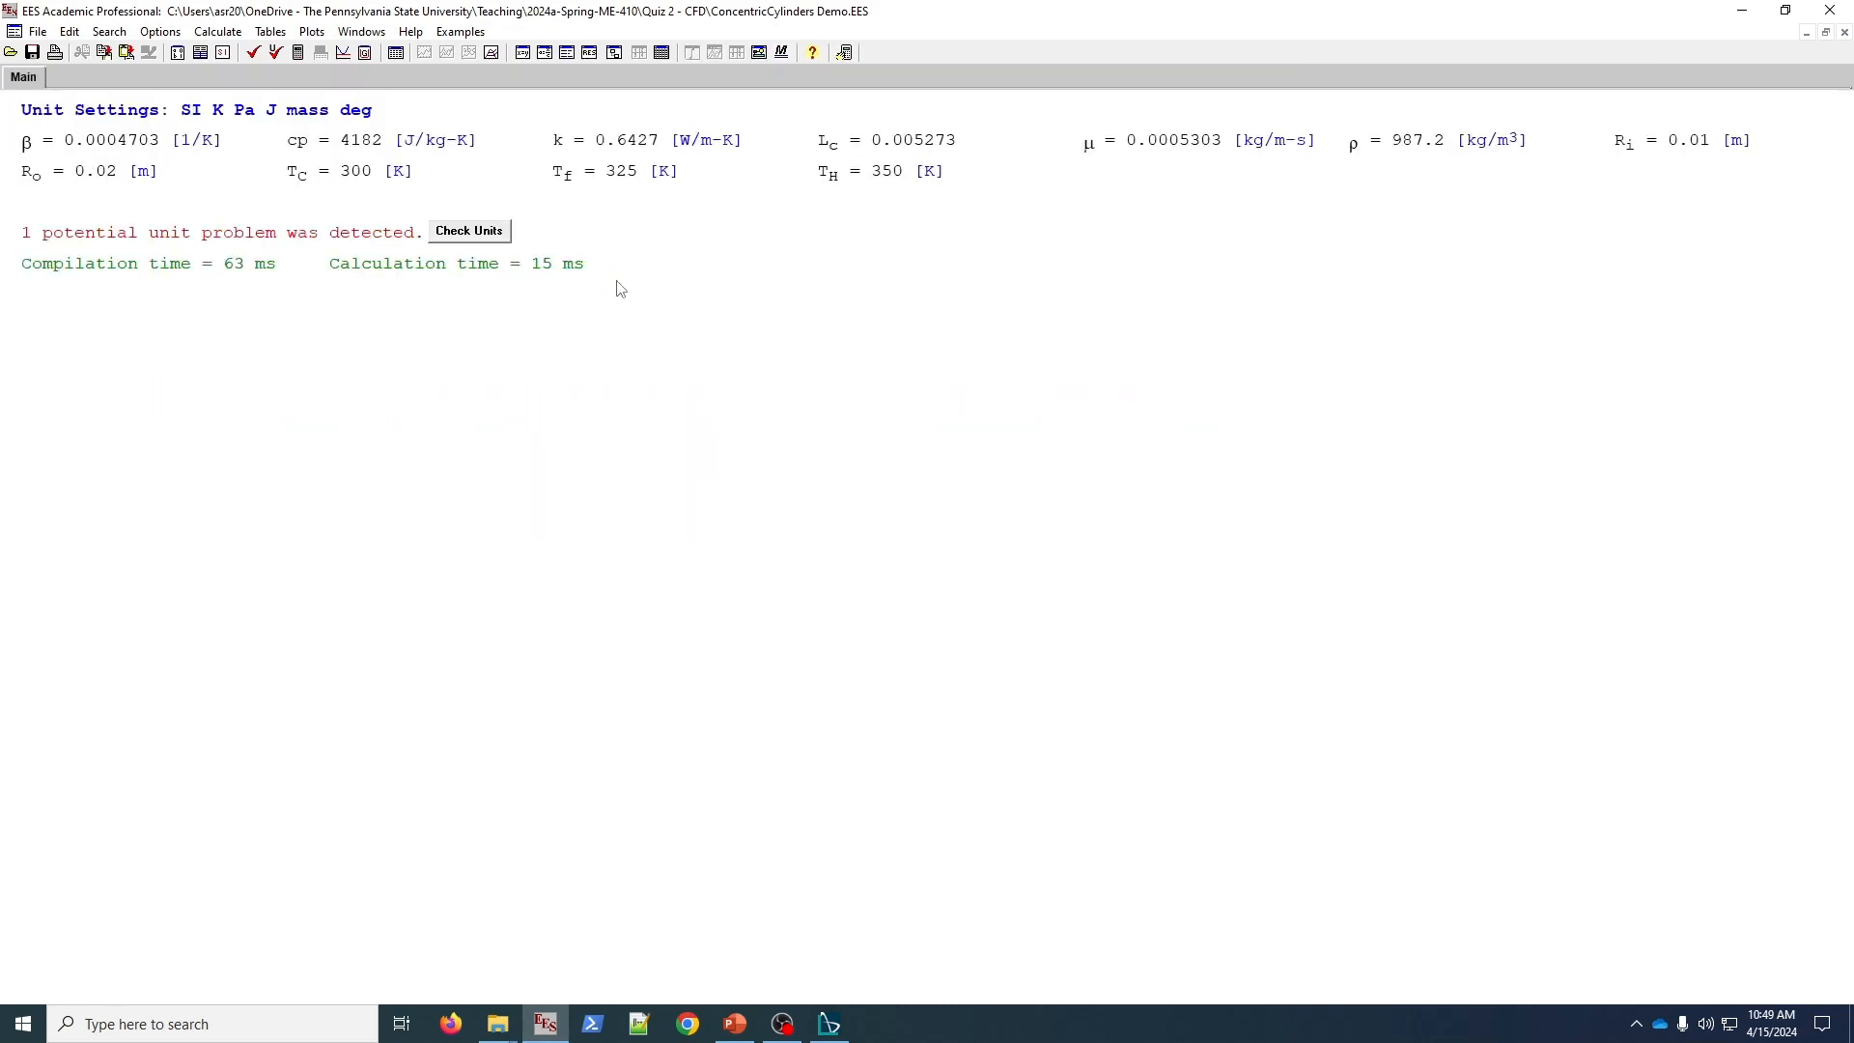
pyautogui.doubleClick(946, 140)
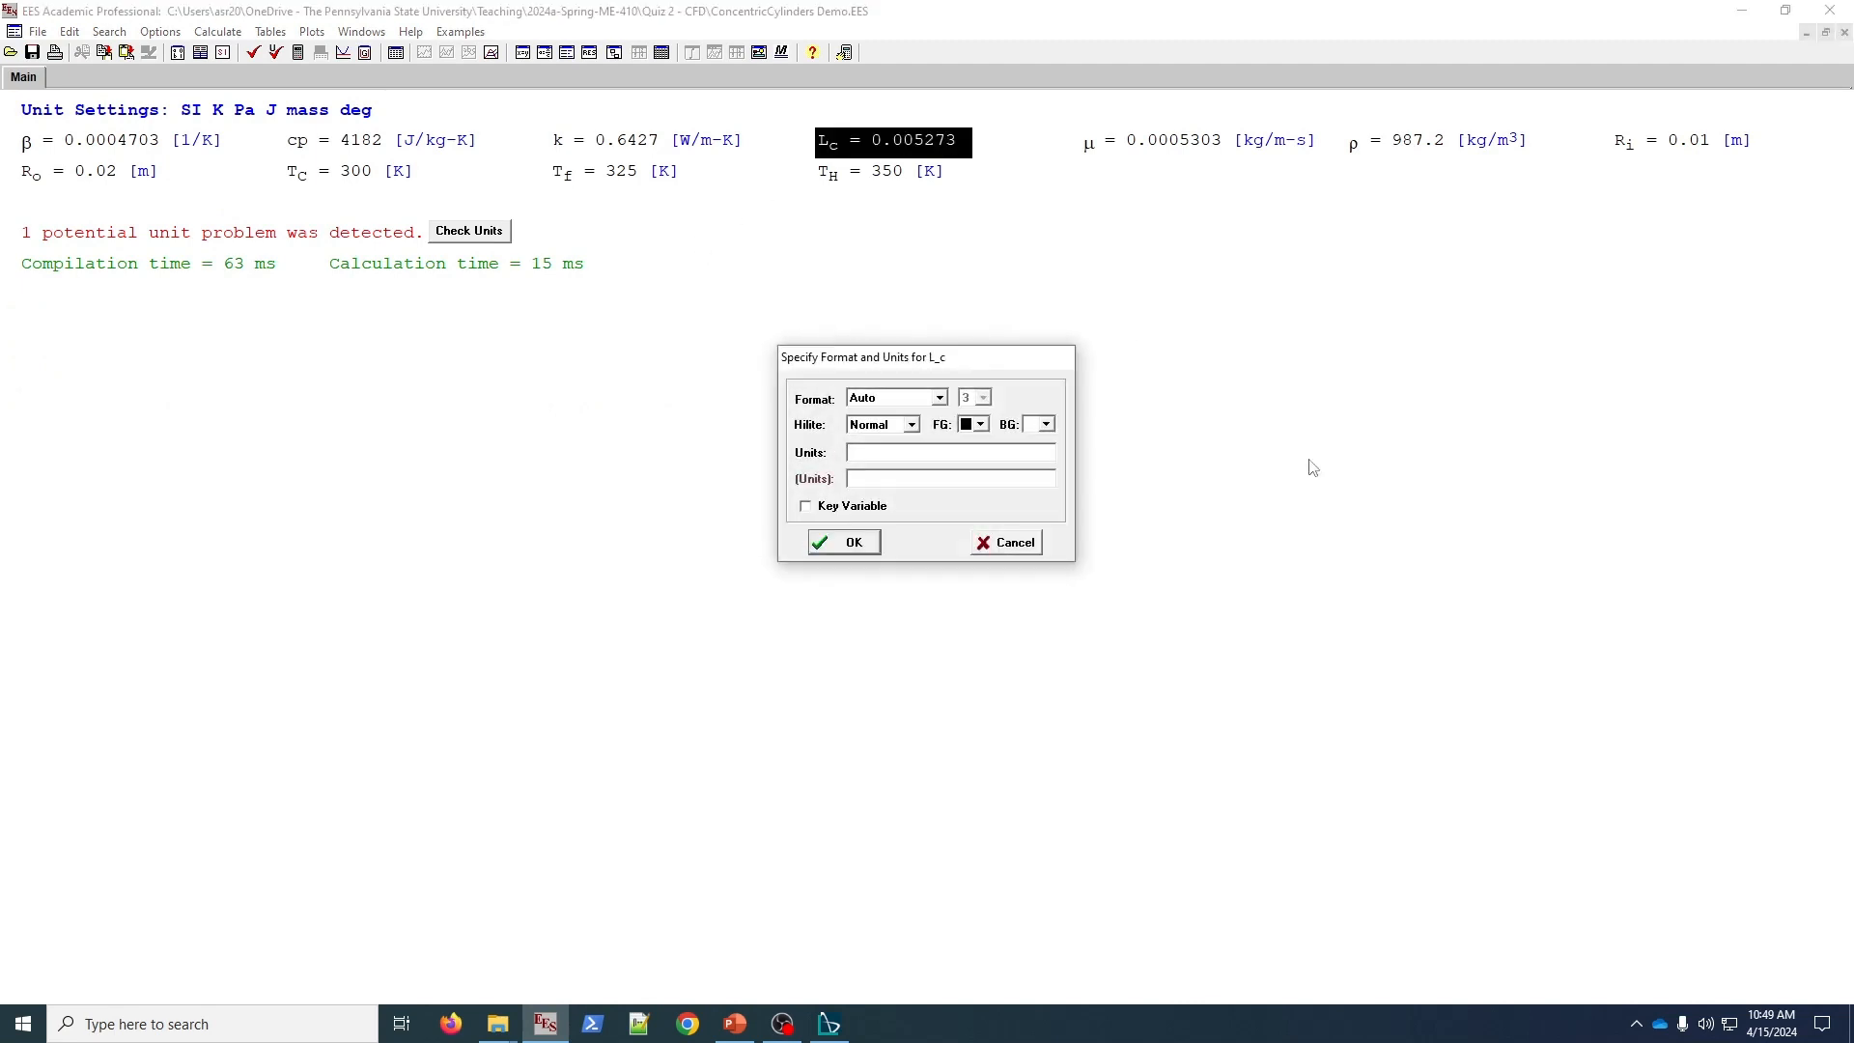
pyautogui.write('m')
pyautogui.press('Return')
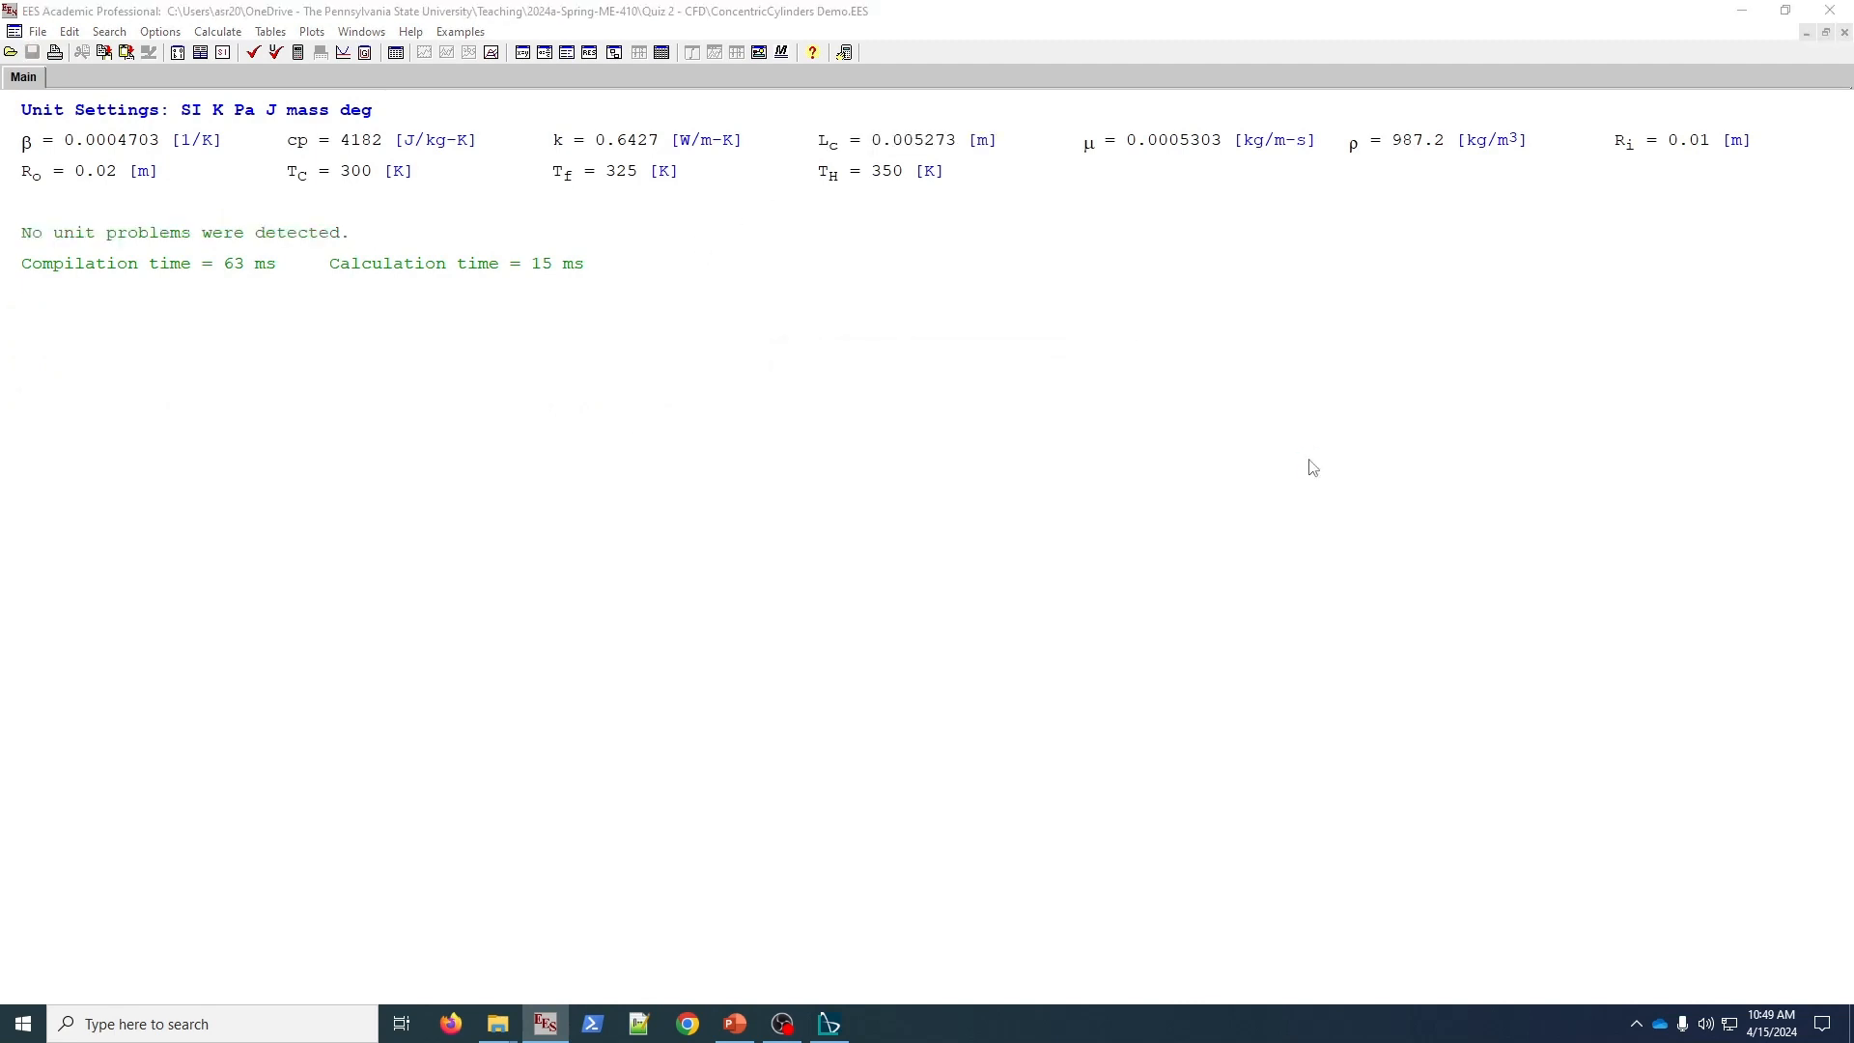
# - Annotate the L_c equation with "//Length scale - equation 9.60" and add Ra_c = g#*beta*(T_H-T_C)*L_c^3 / (nu*alpha) below it
pyautogui.hotkey('ctrl', 'e')
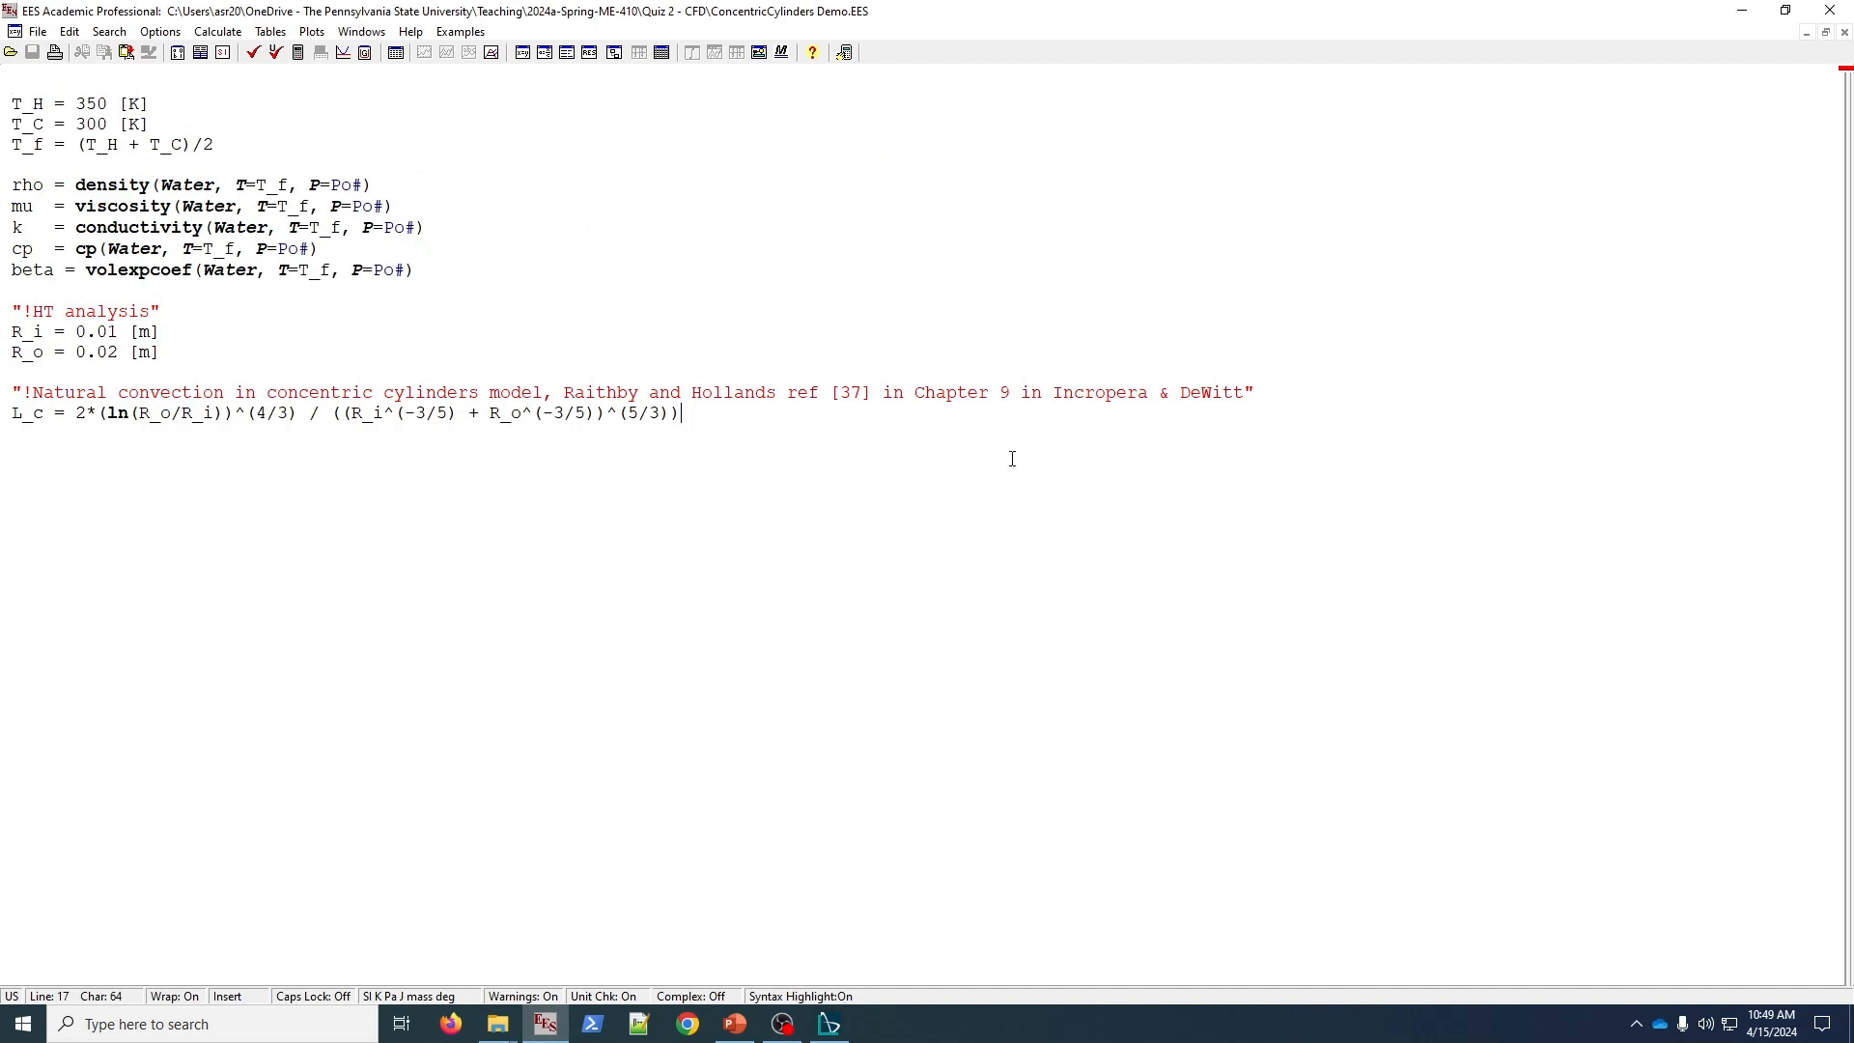
pyautogui.press('Return')
pyautogui.write('RA')
pyautogui.press('BackSpace')
pyautogui.write('a_c =')
pyautogui.press('Up')
pyautogui.press('End')
pyautogui.write('//Length scale - equation 9.60')
pyautogui.press('Down')
pyautogui.write('g#*beta')
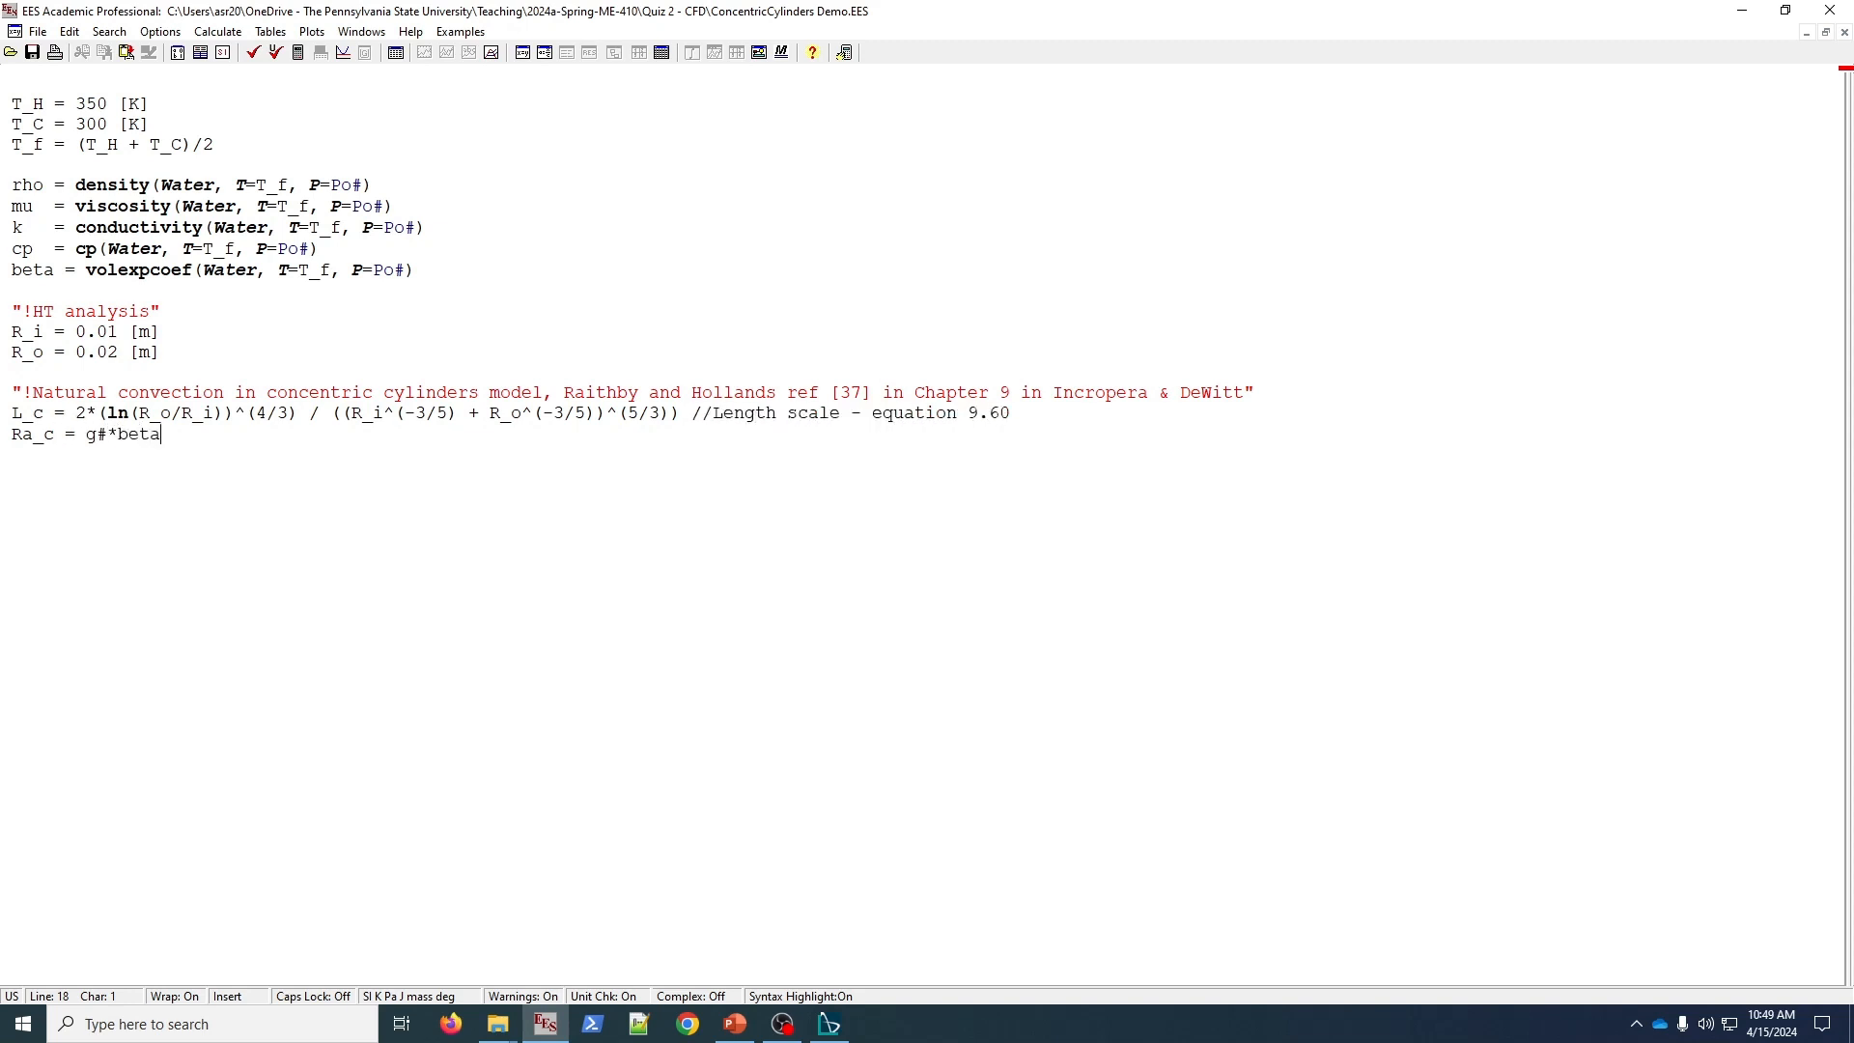
pyautogui.write('*(T_H-T_C)*L_c^3 / (nu*alpha)')
# - Define nu = mu/rho and alpha = k/(rho*cp) below the beta property equation
pyautogui.press('Down')
pyautogui.press('Return')
pyautogui.press('Return')
pyautogui.press('Up')
pyautogui.write('nu   = mu/rho')
pyautogui.press('Return')
pyautogui.write('alp')
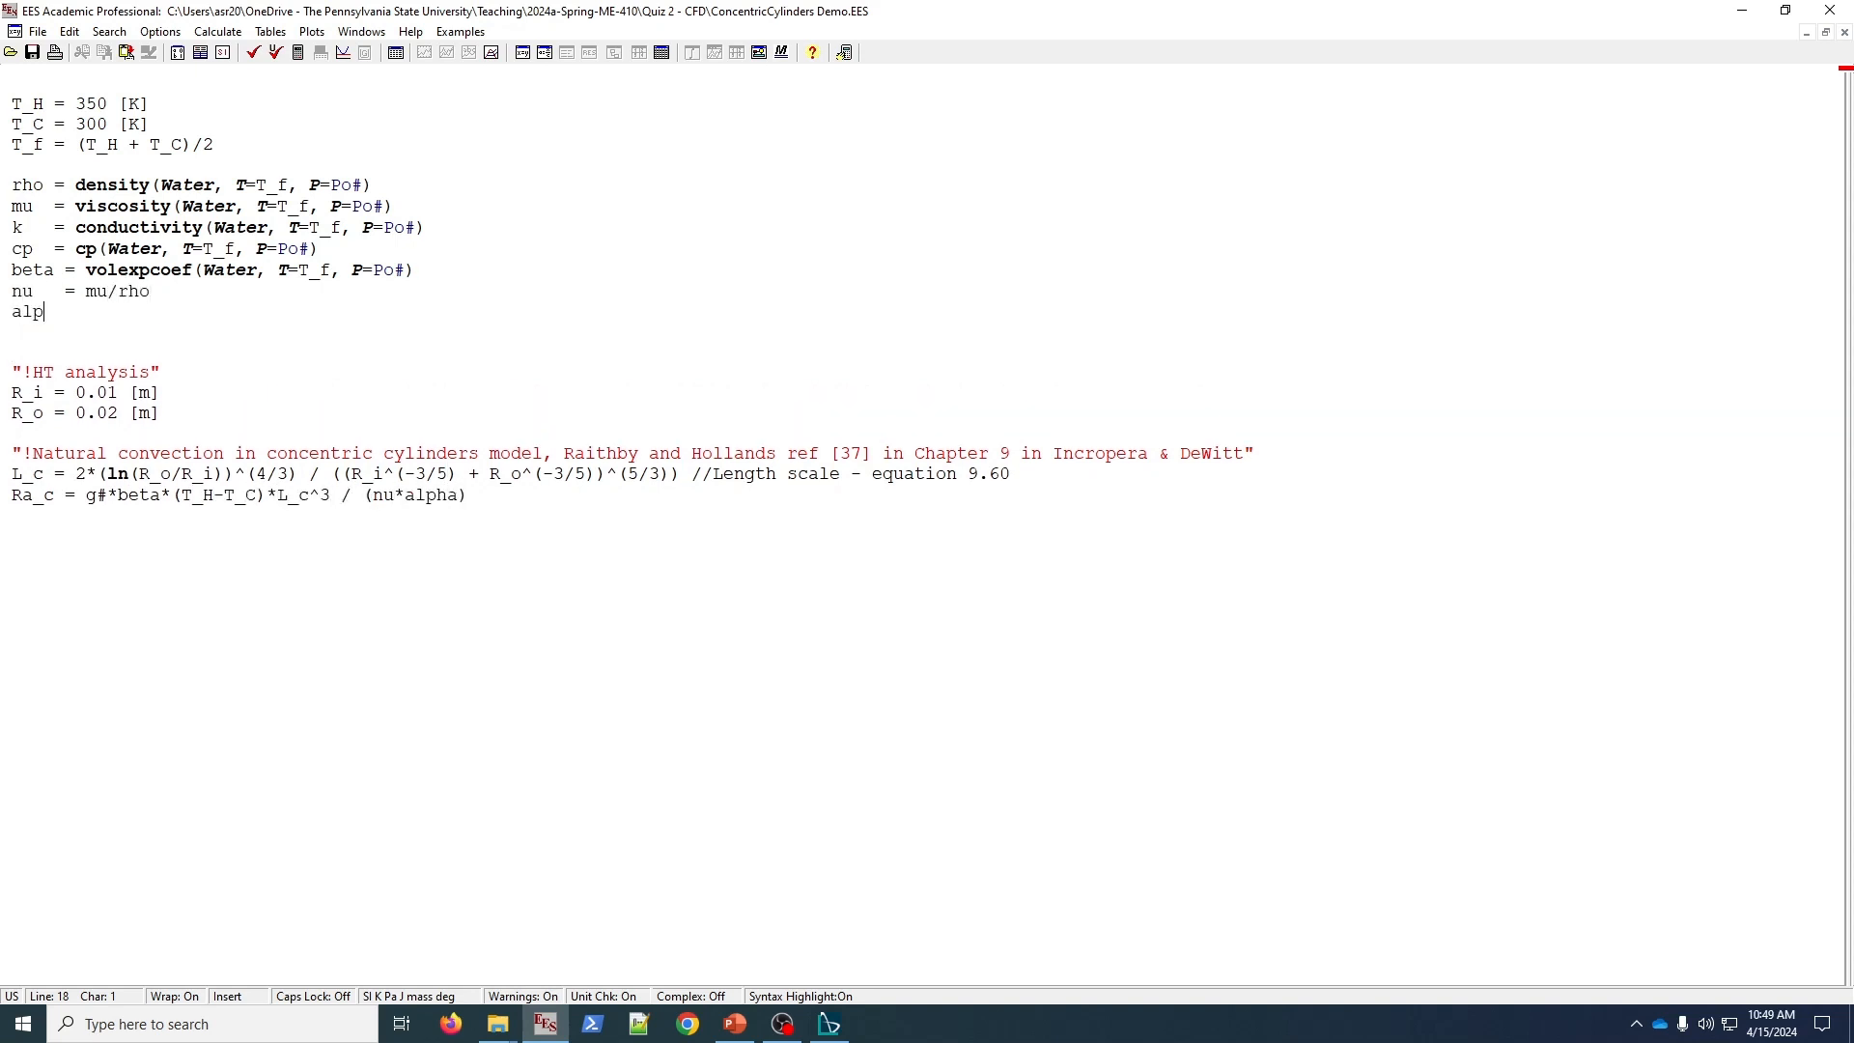
pyautogui.write('ha = k/(rho*cp)')
# - Align the equals signs of the rho, mu, k, cp, beta and nu equations with the alpha line using spaces
pyautogui.press('Up')
pyautogui.press('Left')
pyautogui.press('Left')
pyautogui.press('Left')
pyautogui.press('Left')
pyautogui.press('Left')
pyautogui.press('Left')
pyautogui.press('Left')
pyautogui.press('Left')
pyautogui.press('Up')
pyautogui.press('Left')
pyautogui.press('Up')
pyautogui.press('Left')
pyautogui.press('Left')
pyautogui.press('space')
pyautogui.press('space')
pyautogui.press('Up')
pyautogui.press('Left')
pyautogui.press('Left')
pyautogui.press('space')
pyautogui.press('space')
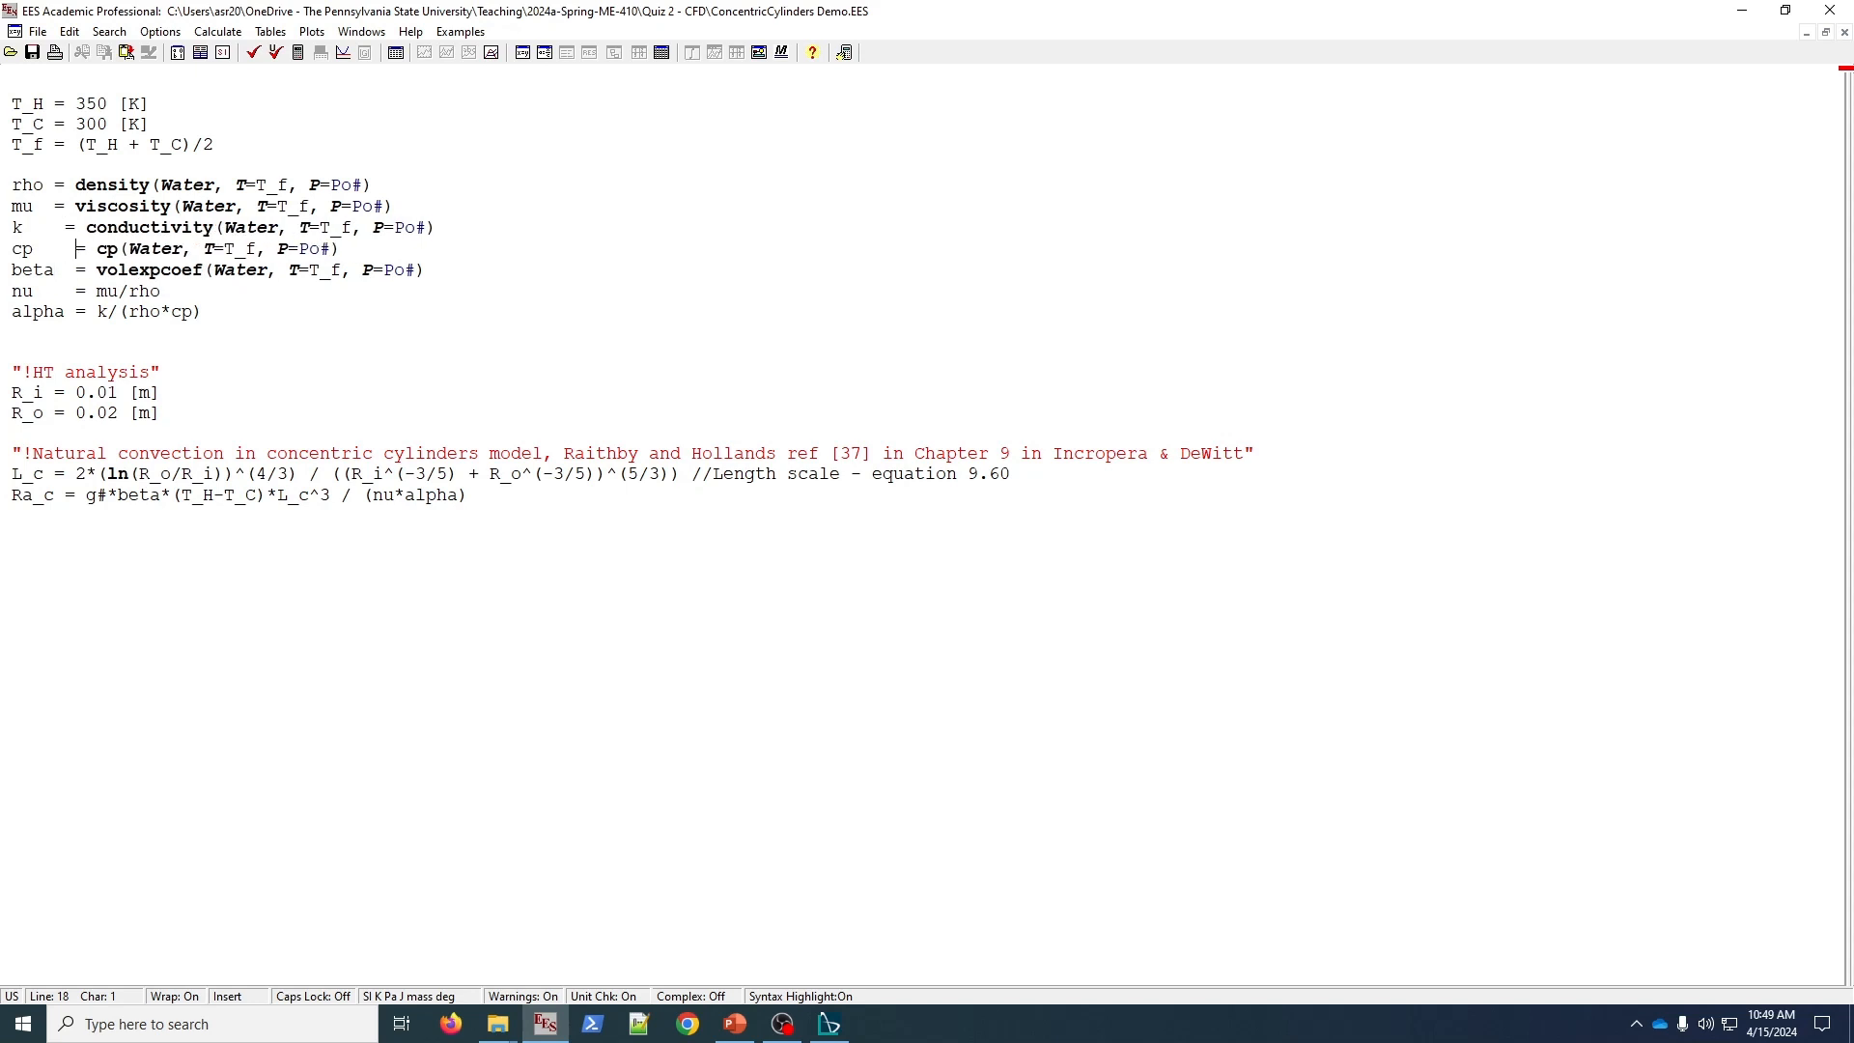
pyautogui.press('Up')
pyautogui.press('Left')
pyautogui.press('Left')
pyautogui.press('space')
pyautogui.press('space')
pyautogui.press('Up')
pyautogui.press('Left')
pyautogui.press('Left')
pyautogui.press('space')
pyautogui.press('space')
# - Solve the equations and set the units of alpha and nu to m^2/s
pyautogui.press('F2')
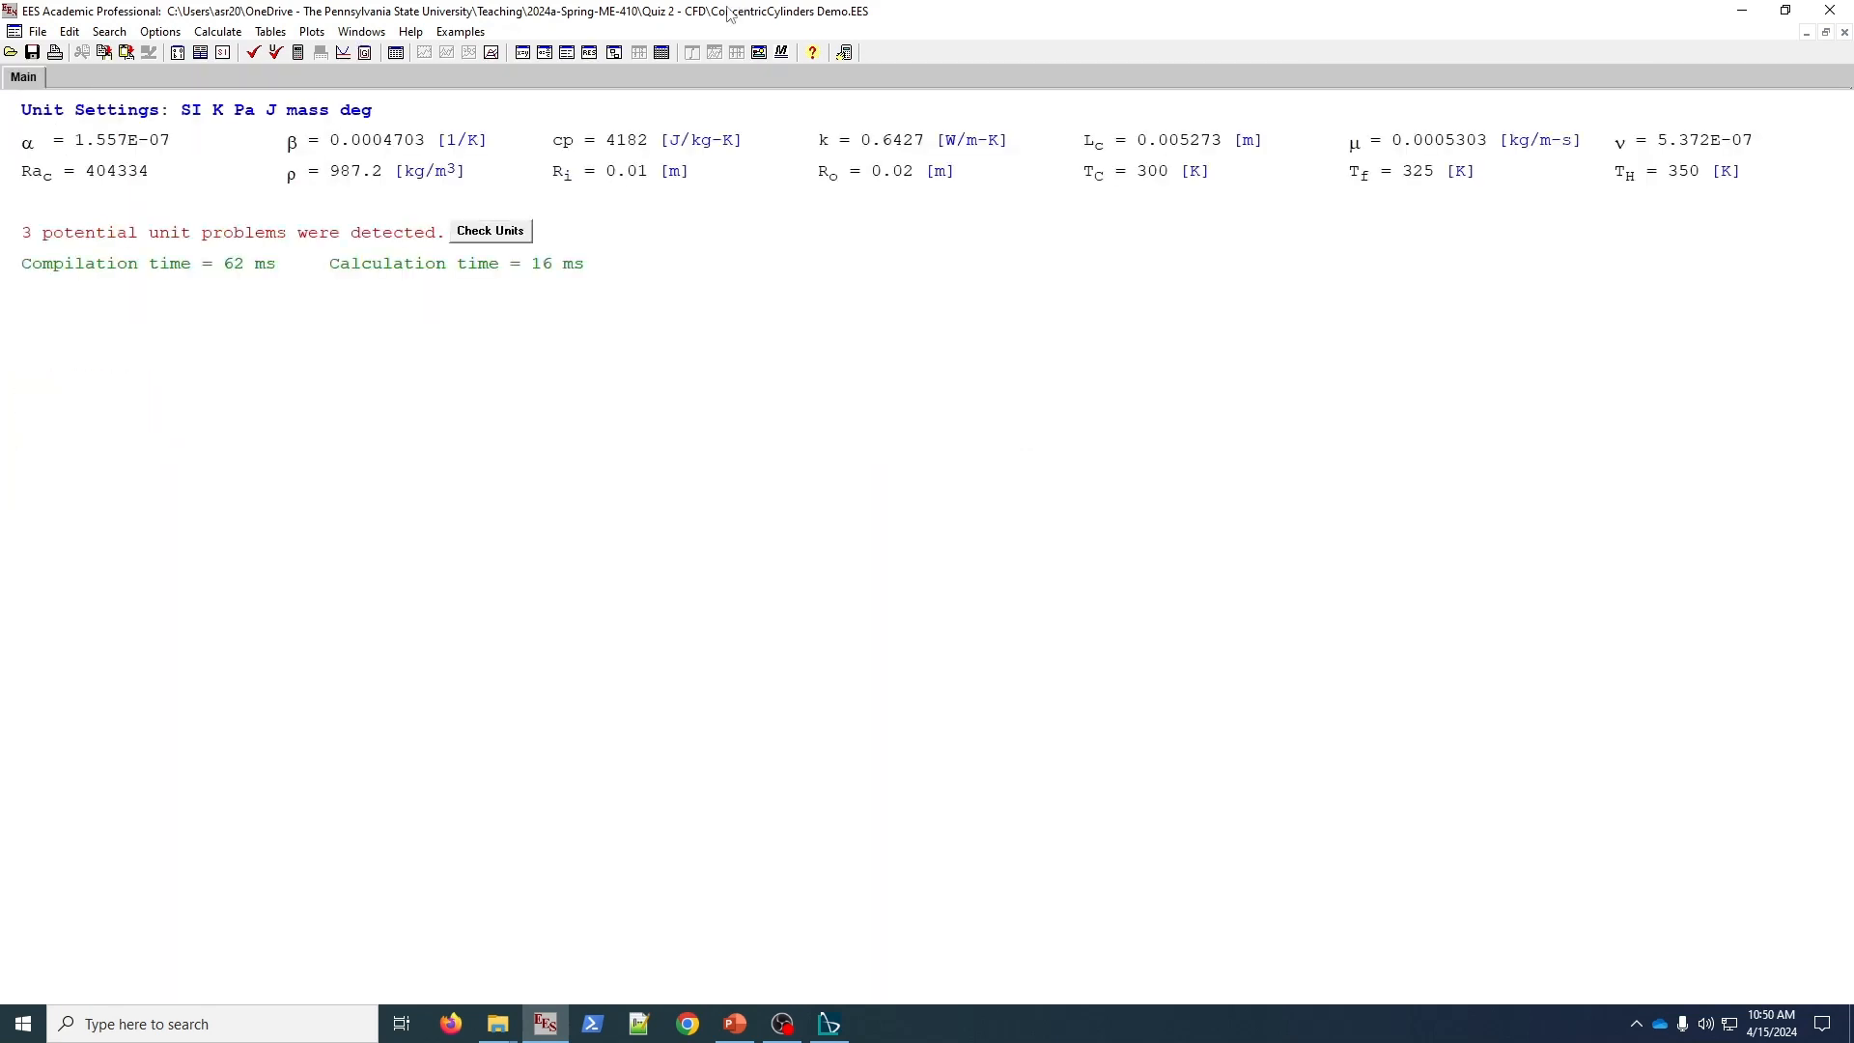
pyautogui.doubleClick(86, 143)
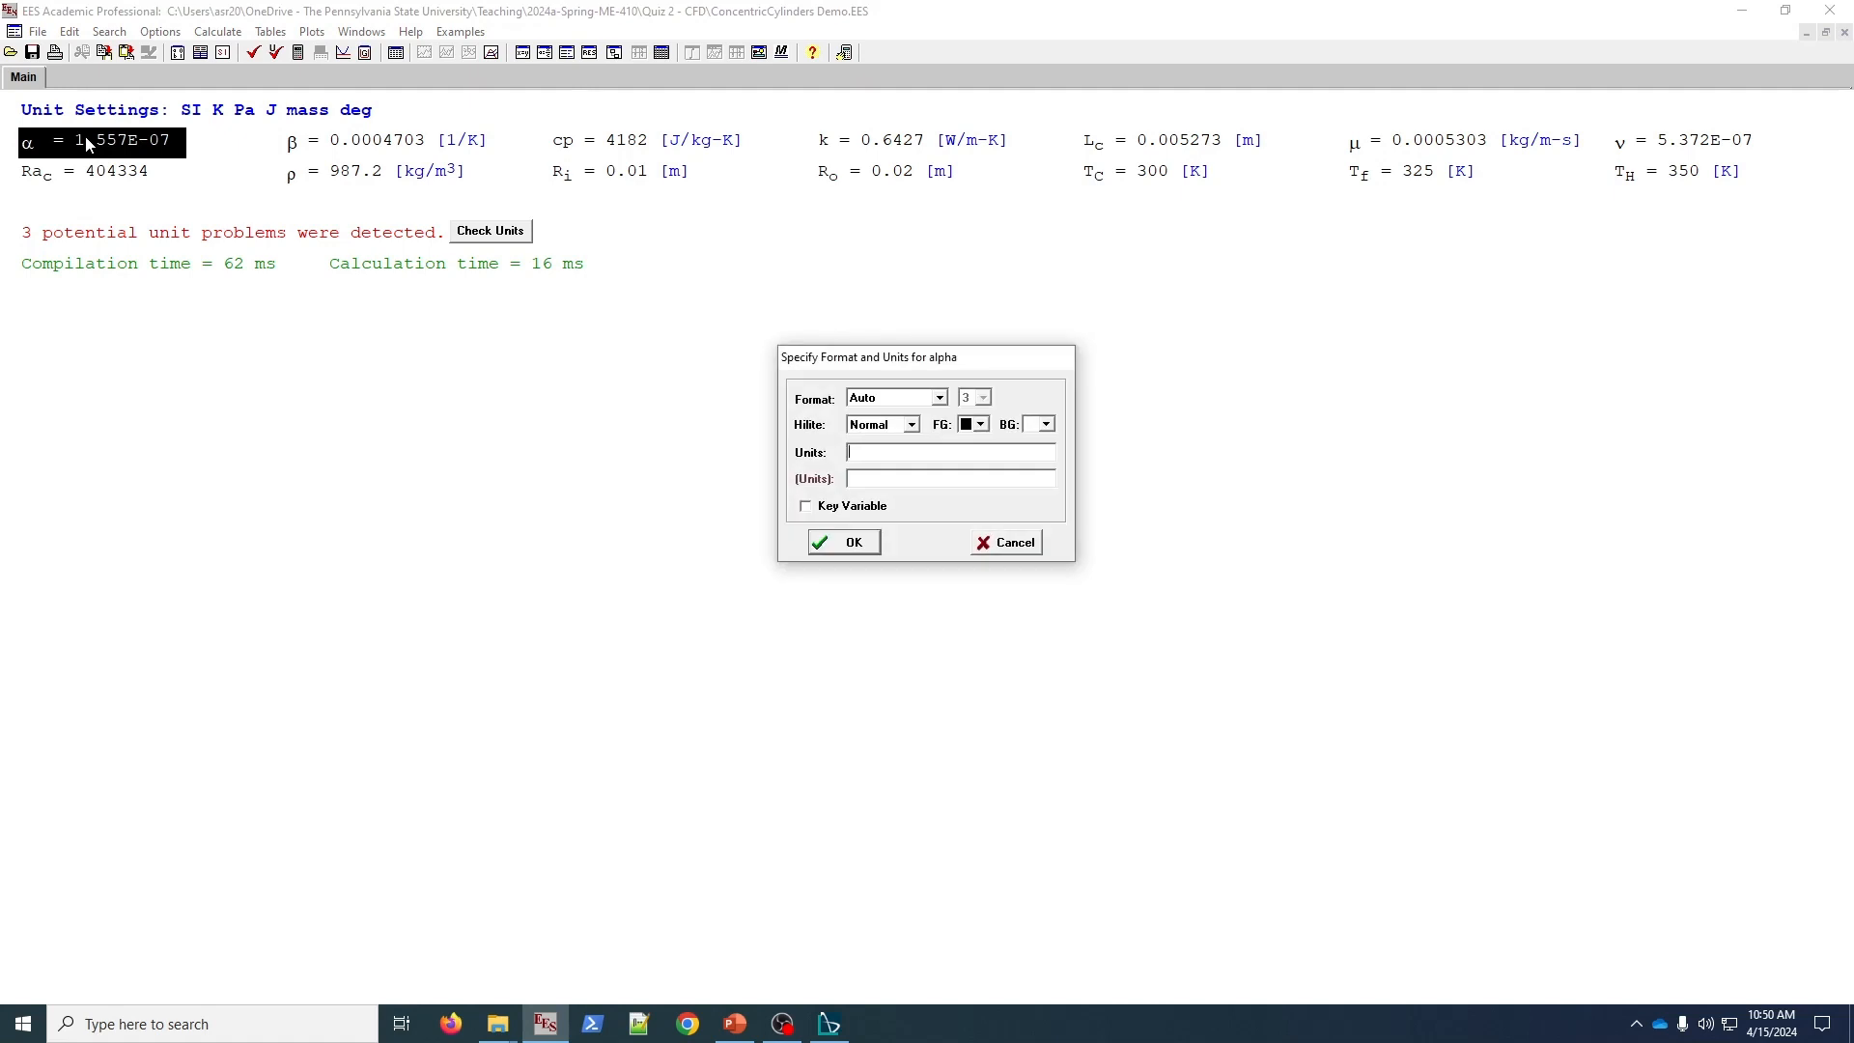
pyautogui.write('m^2/s')
pyautogui.press('Return')
pyautogui.doubleClick(103, 178)
pyautogui.write('m^2/s')
pyautogui.press('Return')
# - Save the file, update all guess values to the latest calculated values, and return to the equations
pyautogui.hotkey('ctrl', 's')
pyautogui.hotkey('ctrl', 'g')
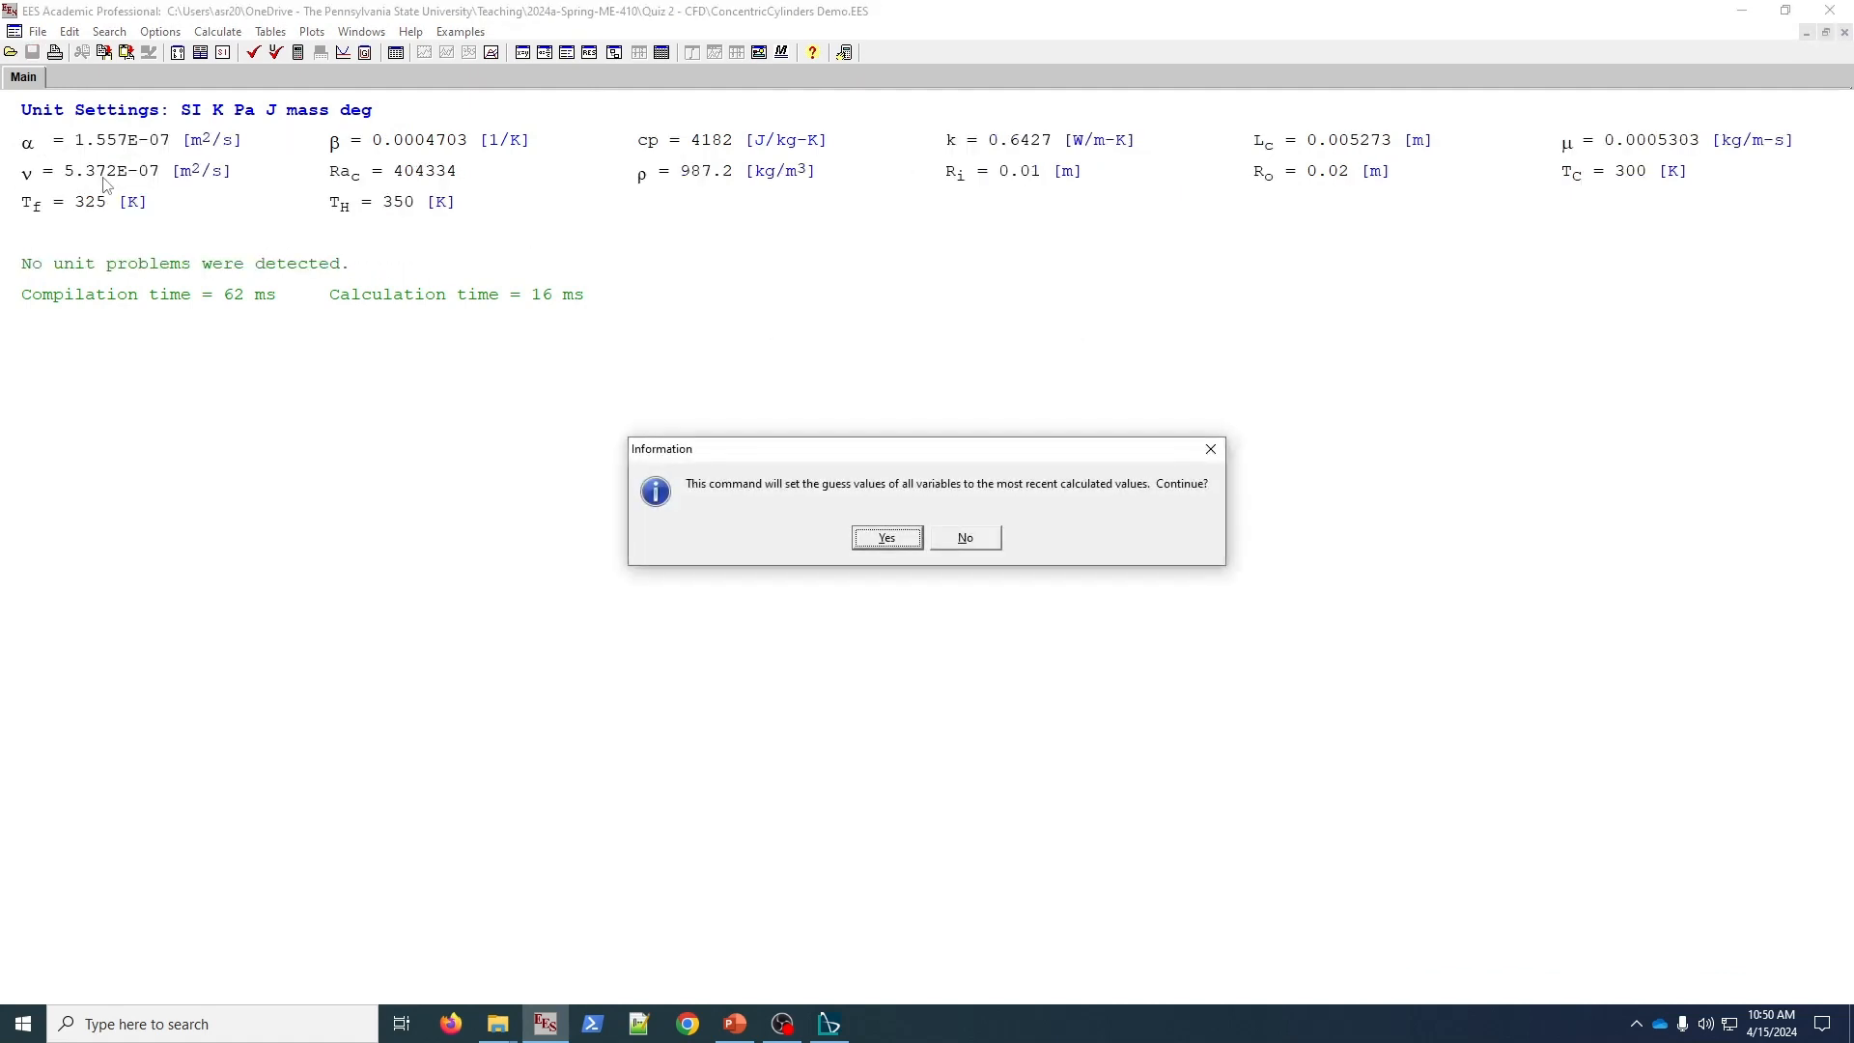
pyautogui.press('Return')
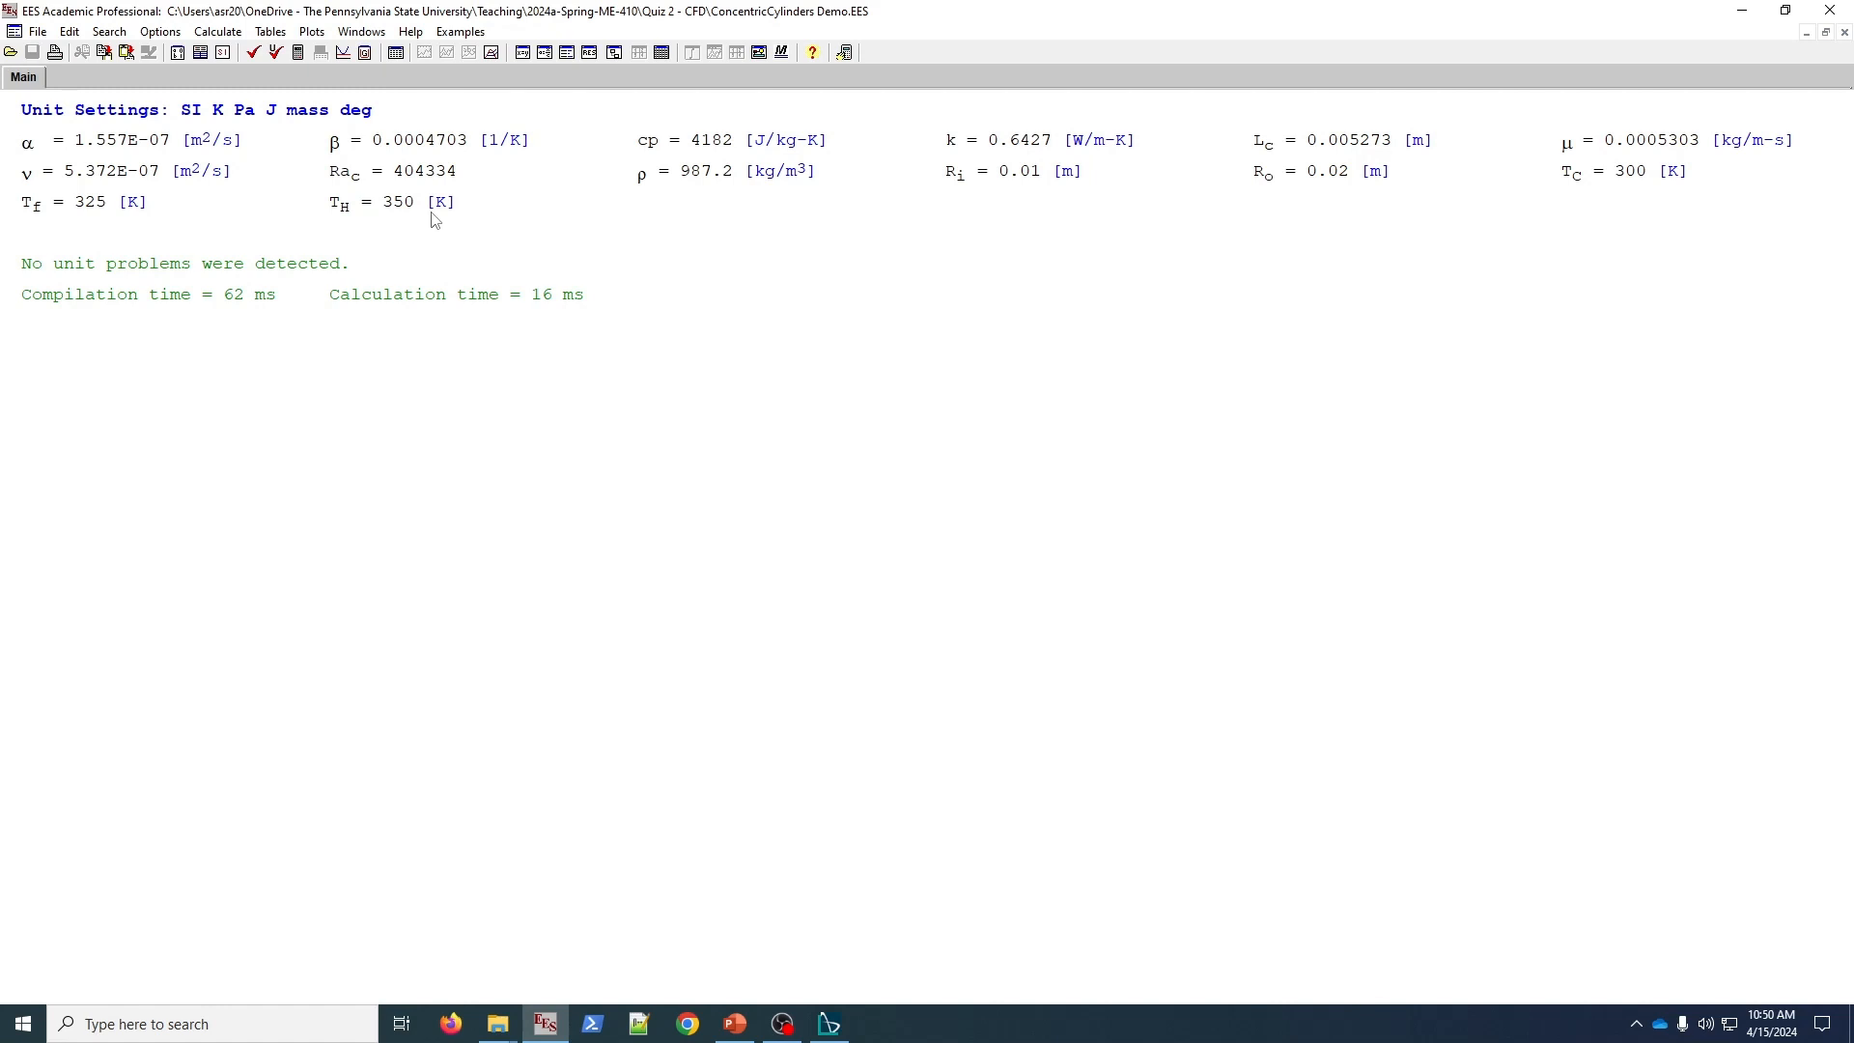
pyautogui.hotkey('ctrl', 'e')
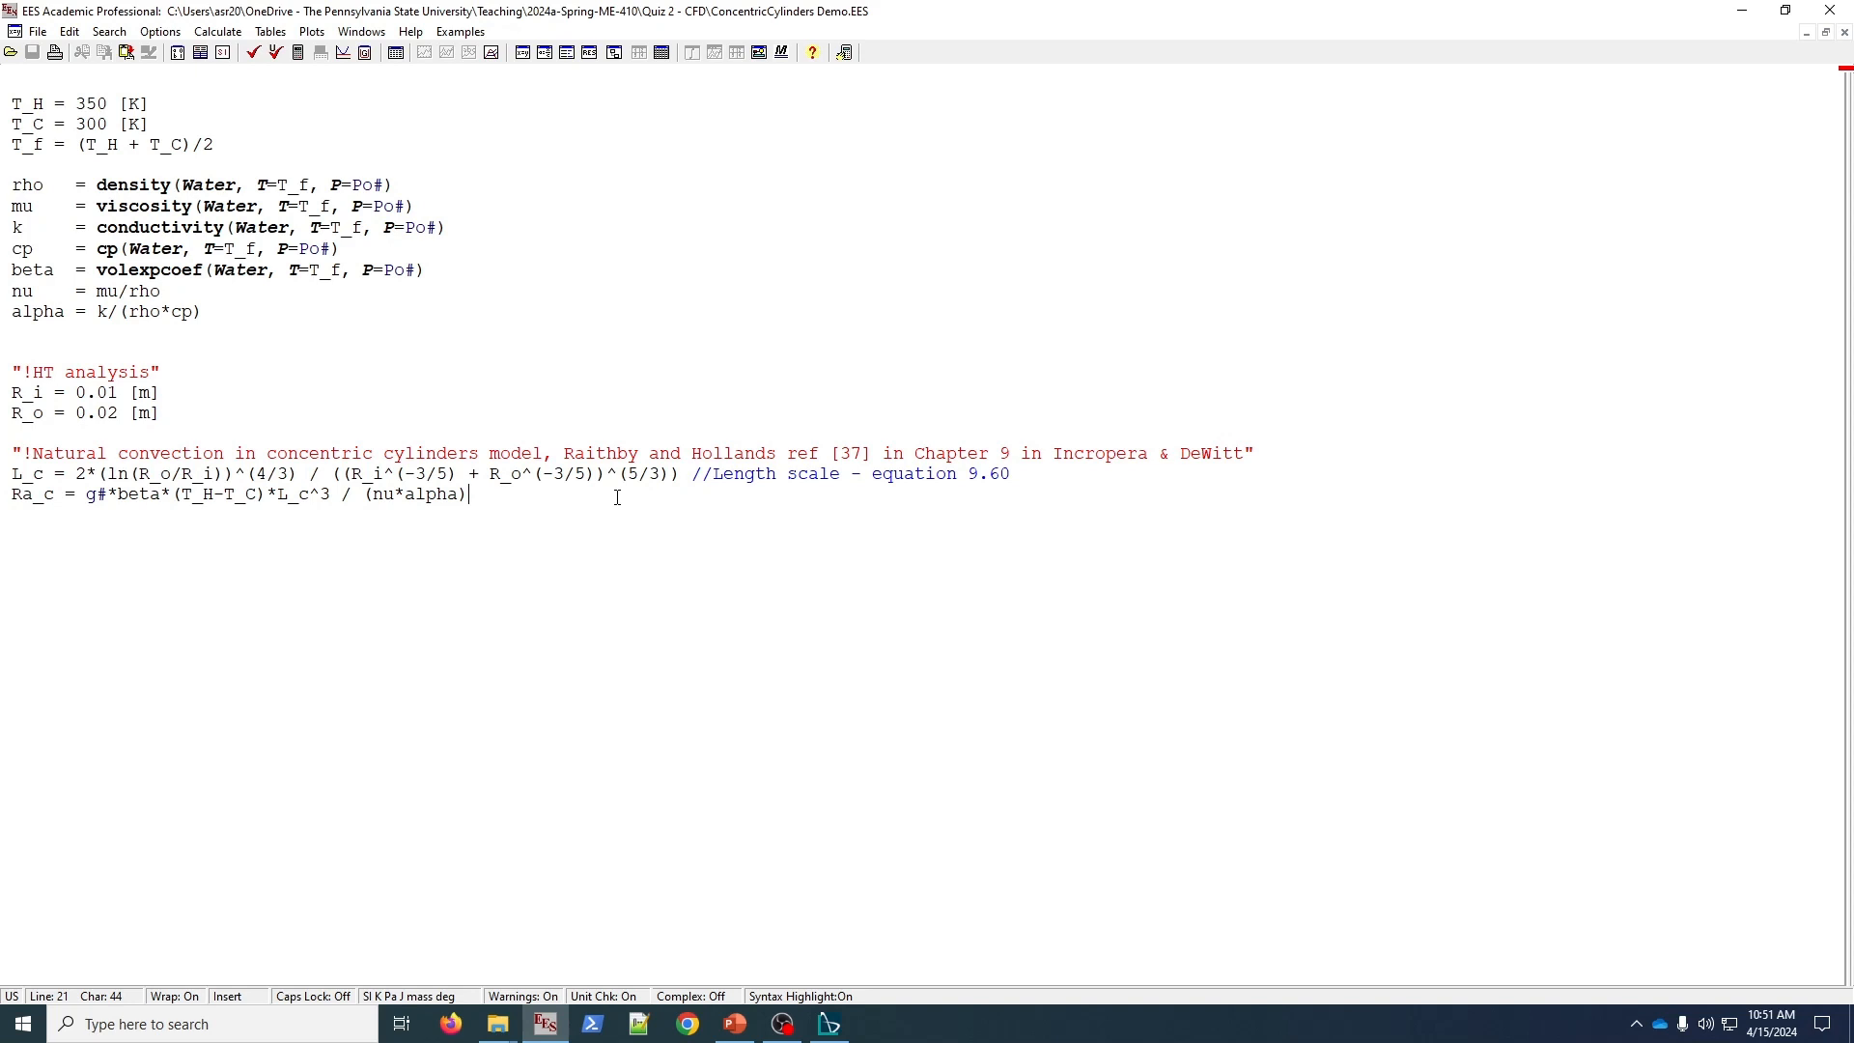
# - Add the equation k_eff/k = 0.386*(Pr/(0.861+Pr))^(1/4) * Ra_c^(1/4) below the Ra_c equation
pyautogui.press('Return')
pyautogui.write('k_eff/k ')
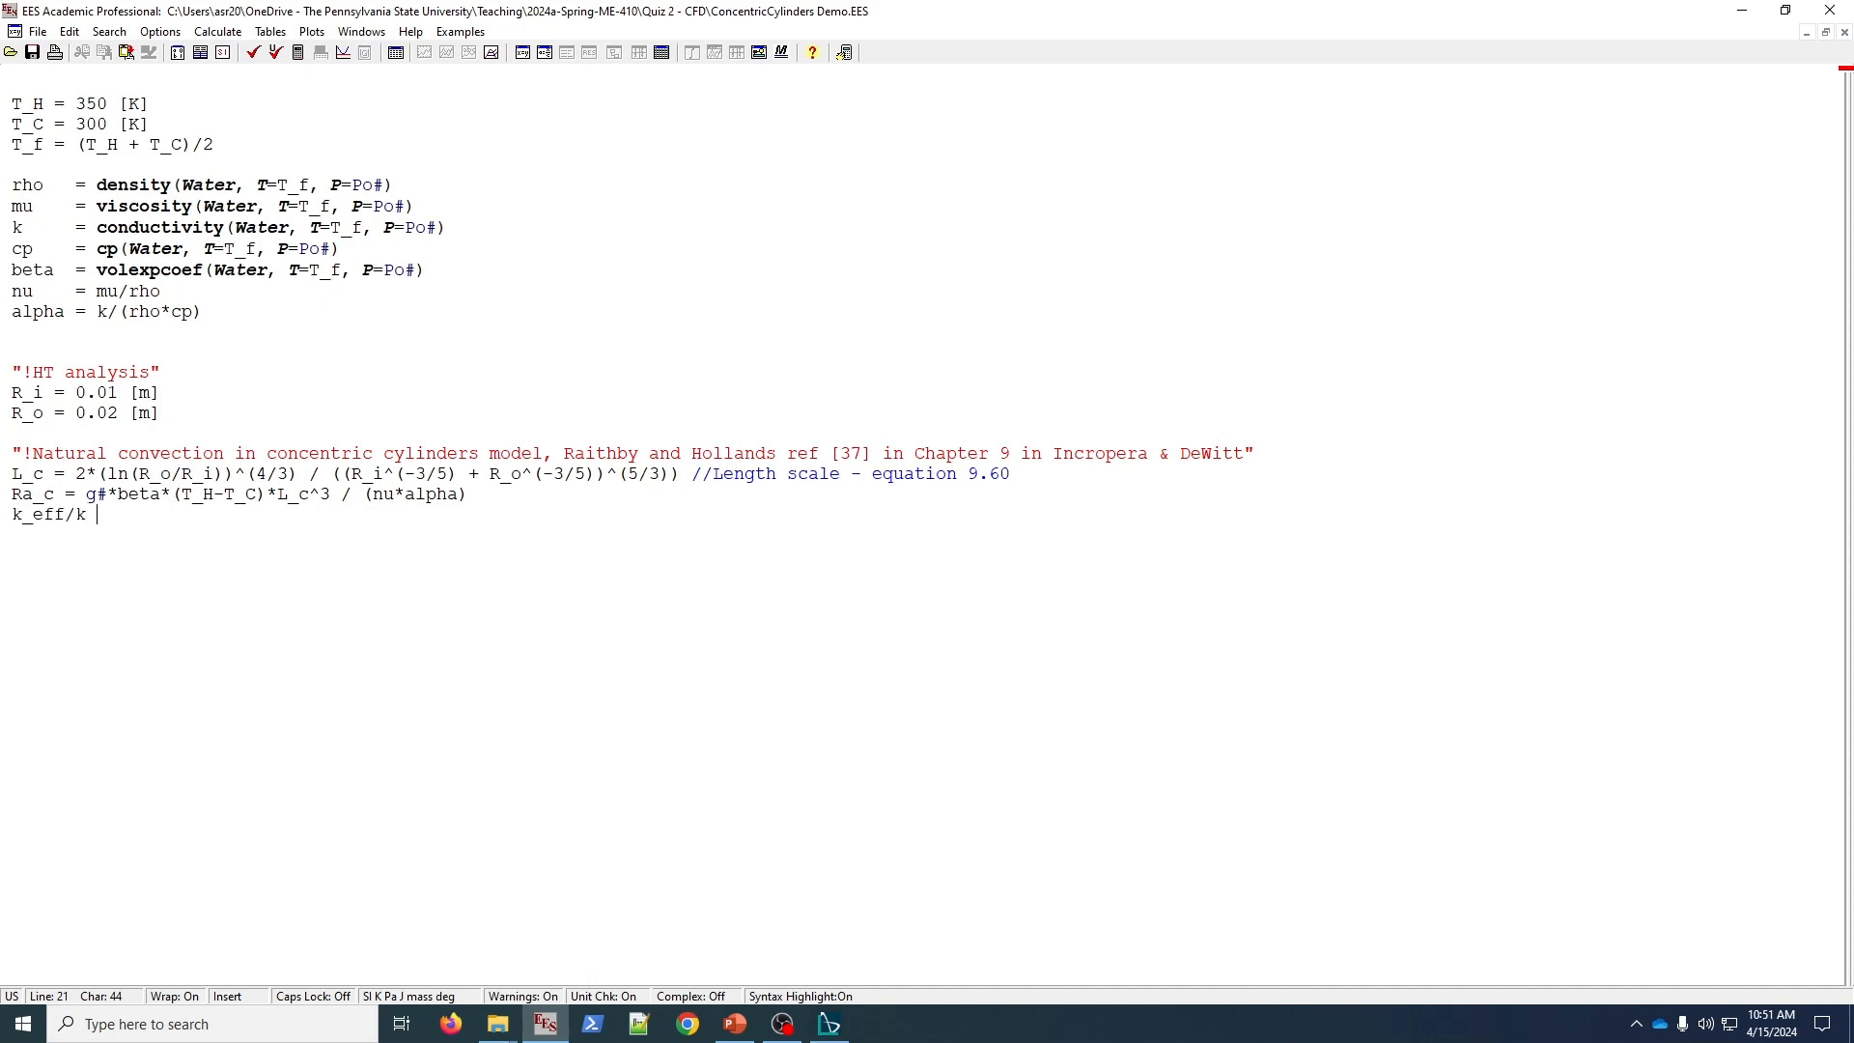
pyautogui.write('= 0.386*(Pr/(0.861+Pr))^(1/4) * Ra_c^(1/4)')
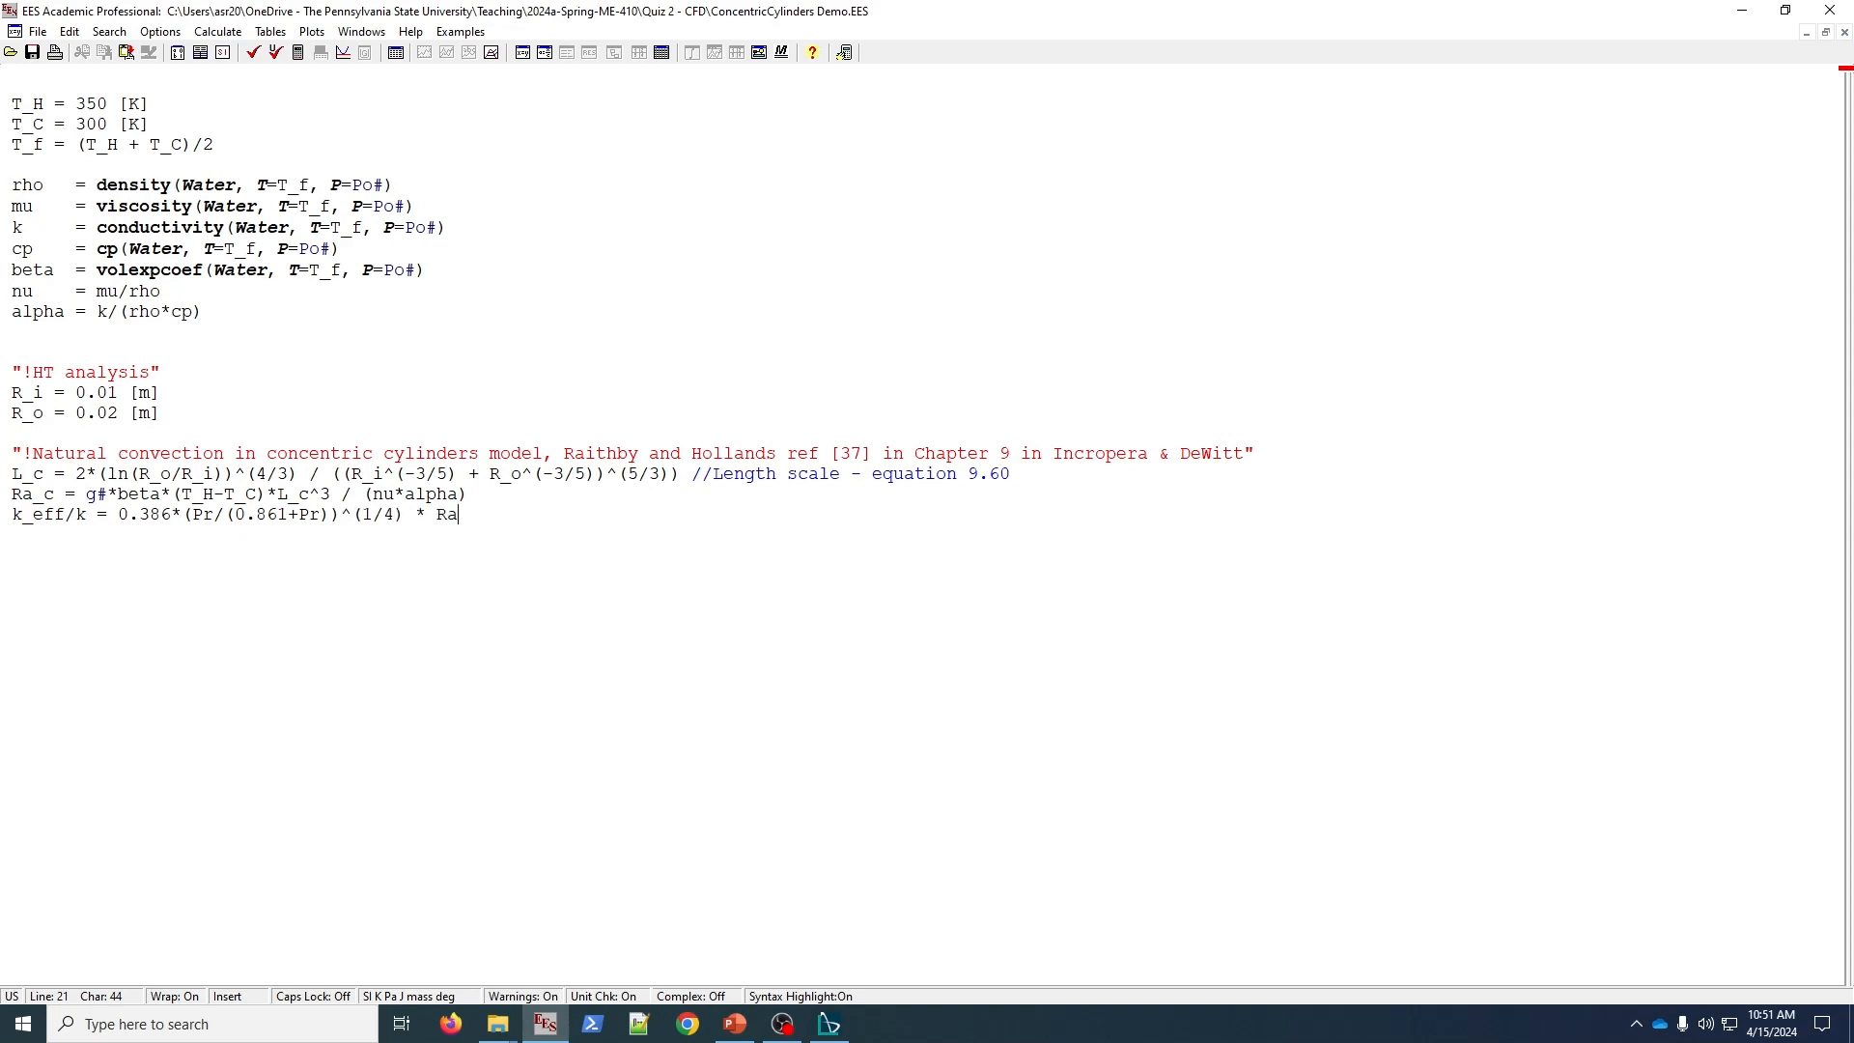
# - Define Pr = mu*cp/k below the alpha equation, with its equals sign aligned to the property equations above
pyautogui.press('Up')
pyautogui.press('Up')
pyautogui.write('Pr = mu*cp/k')
pyautogui.press('Down')
pyautogui.press('Up')
pyautogui.press('Right')
pyautogui.press('Right')
pyautogui.press('BackSpace')
# - Solve the equations and set the units of k_eff to W/m-K
pyautogui.press('F2')
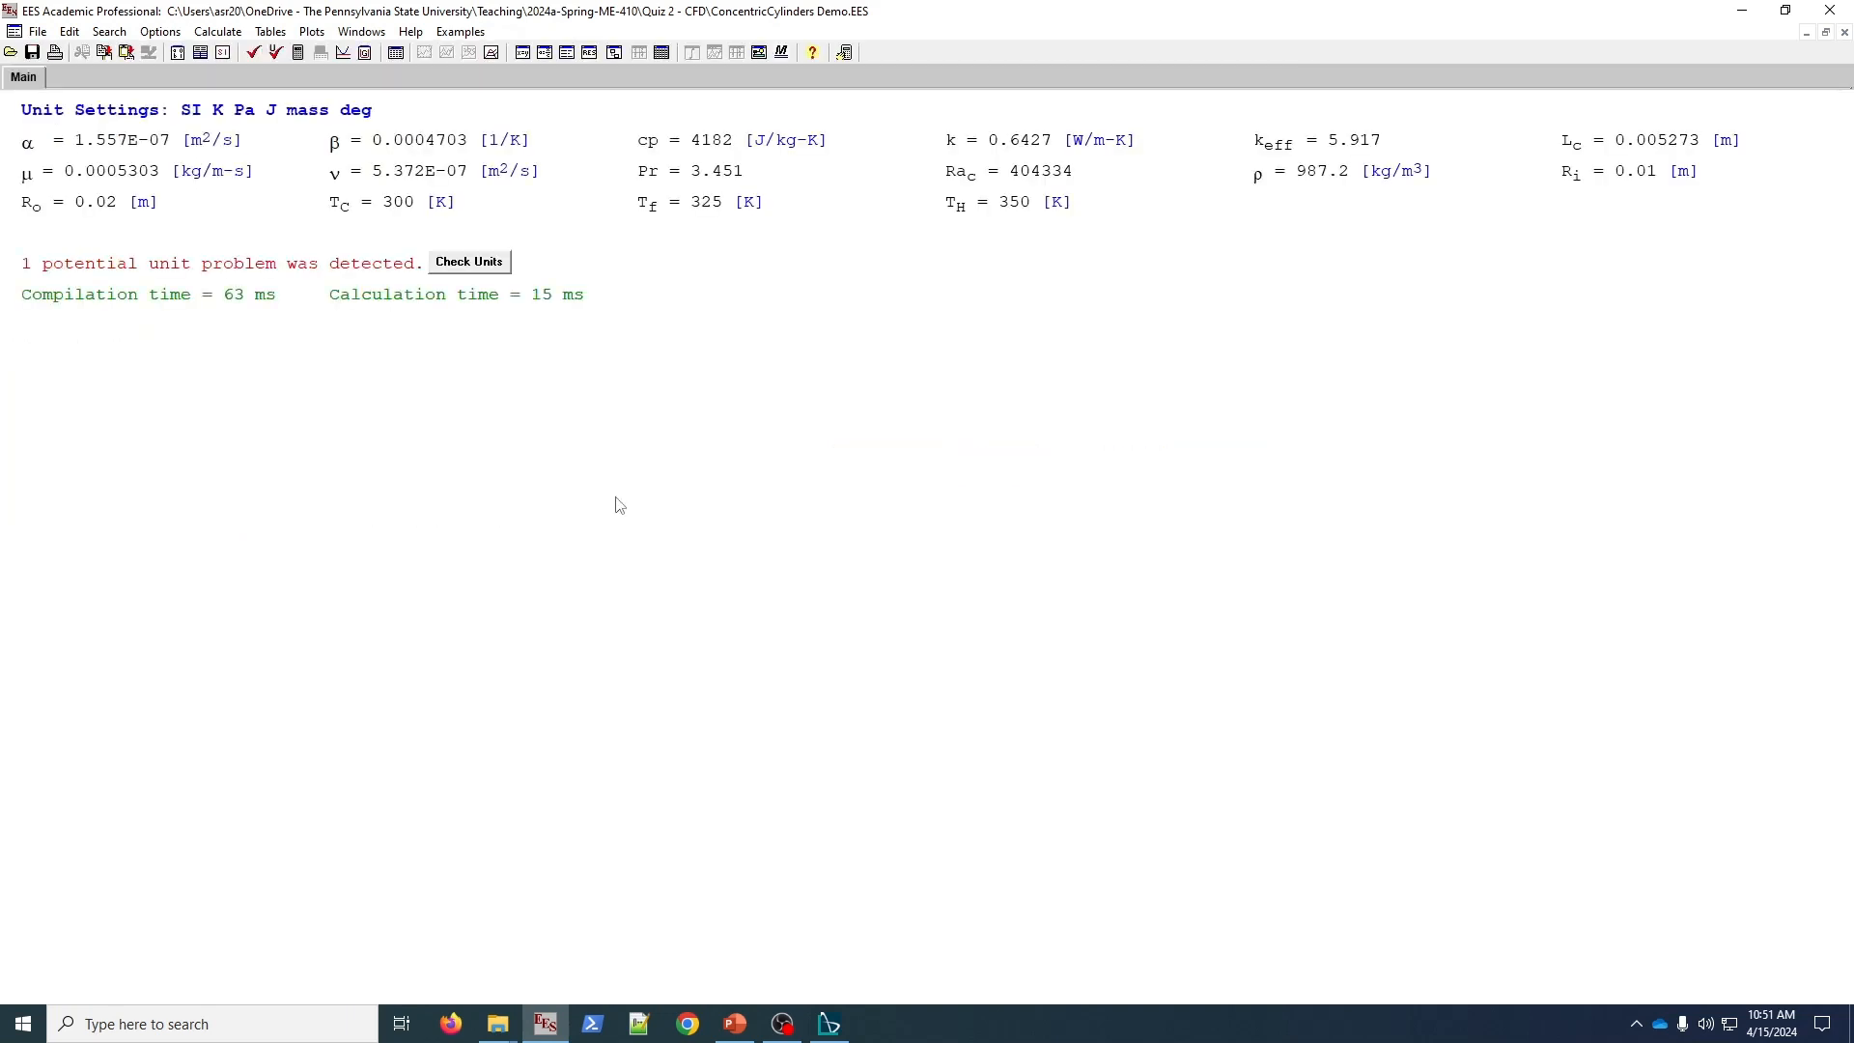
pyautogui.doubleClick(1319, 151)
pyautogui.write('W/m')
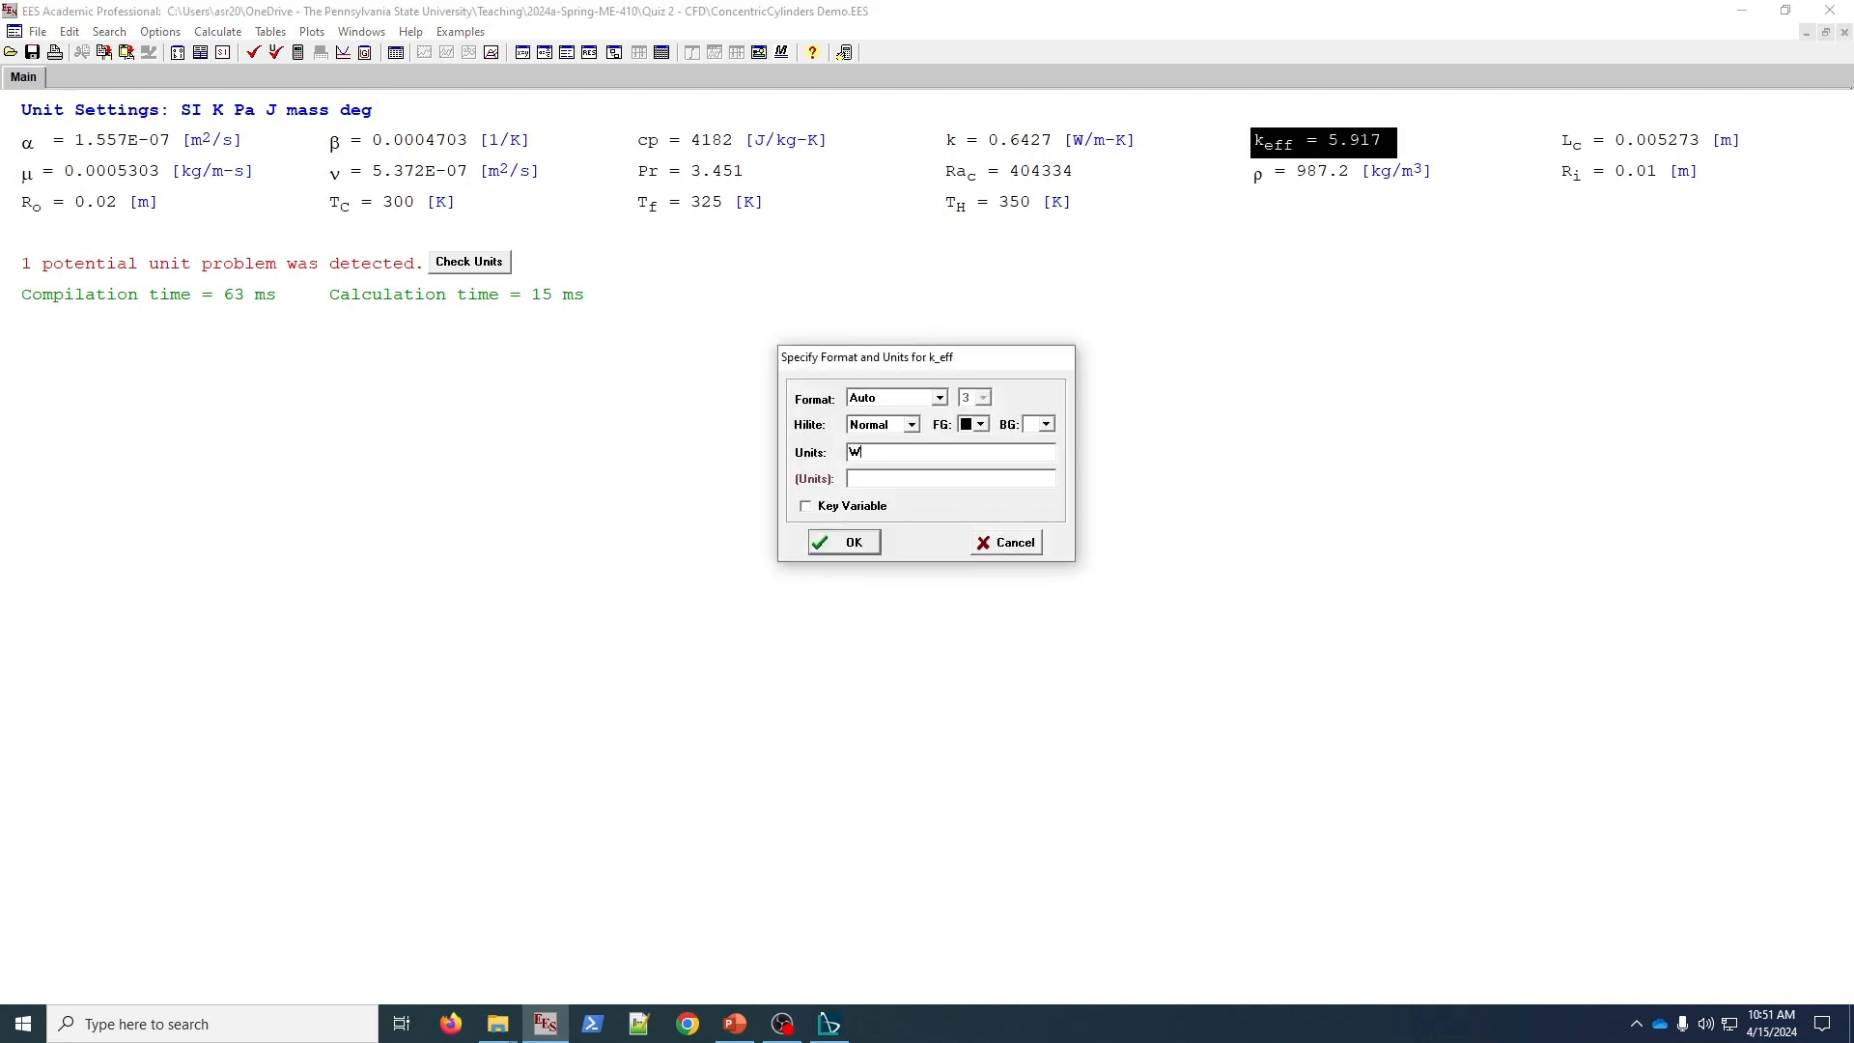
pyautogui.write('K')
pyautogui.press('Return')
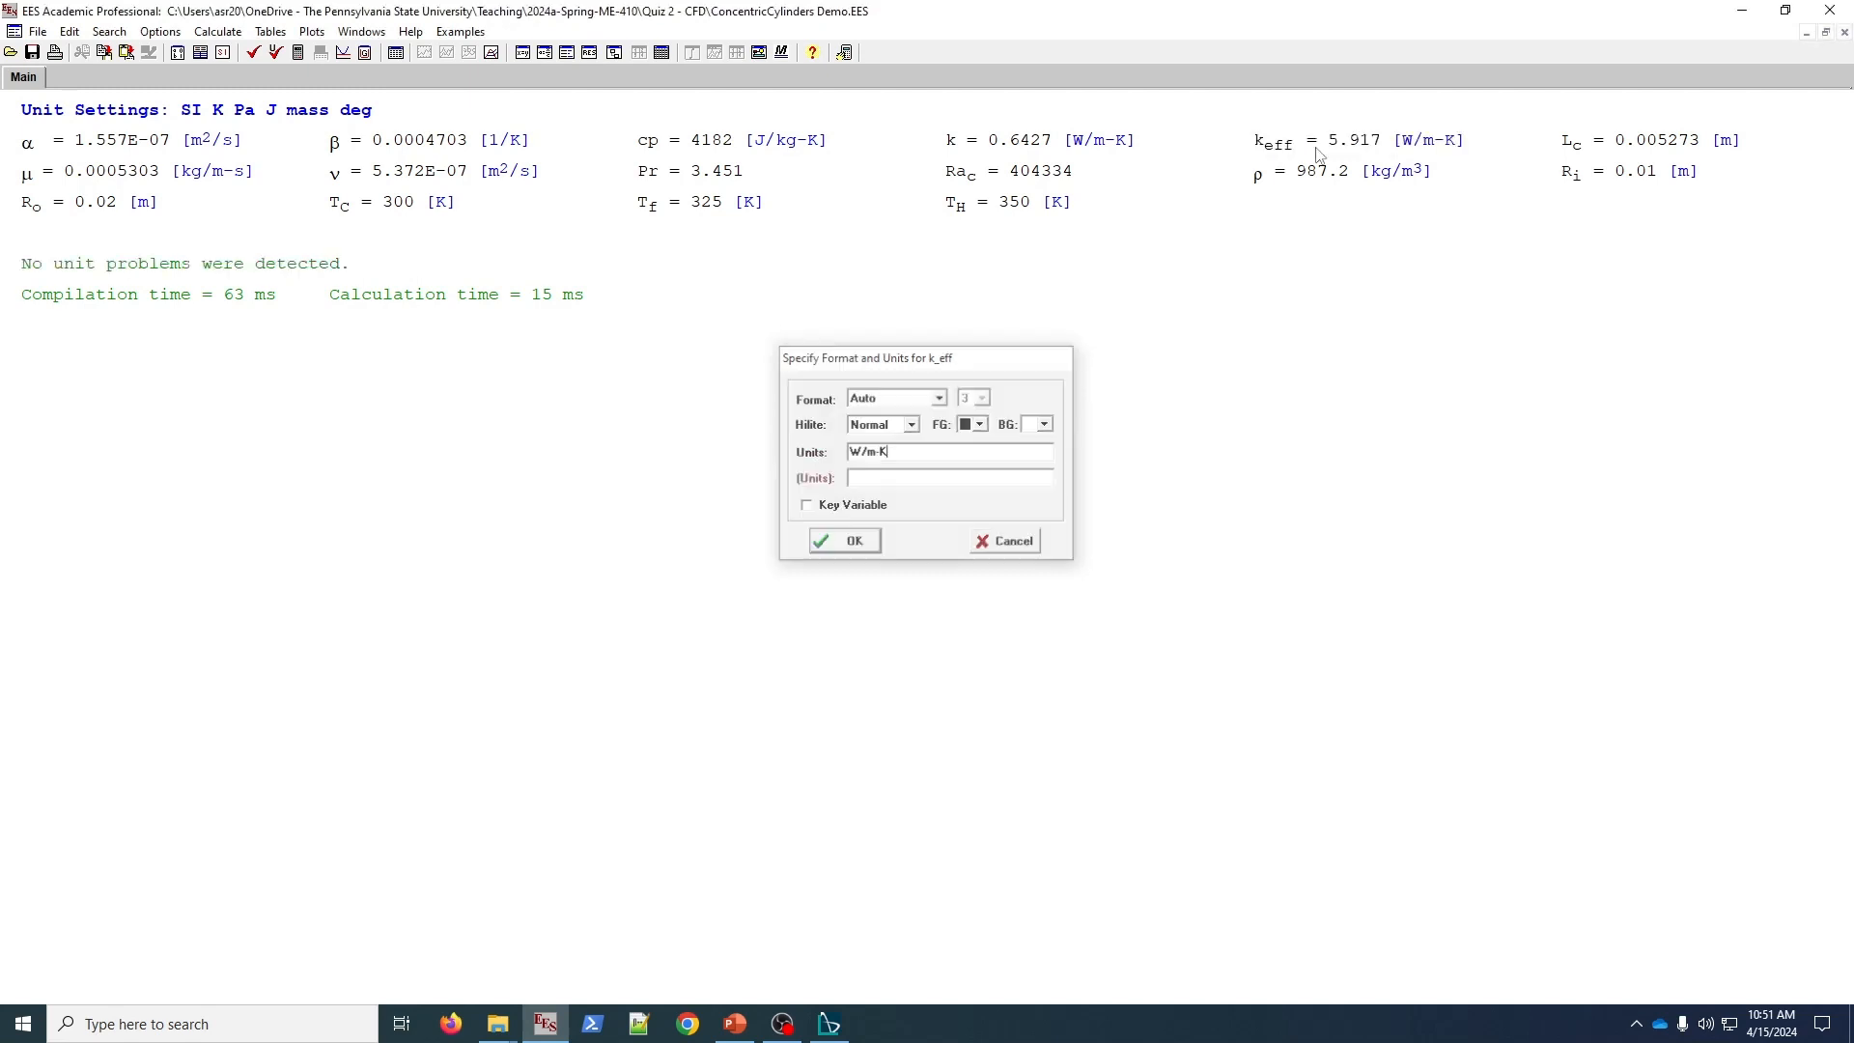
# - Save the file and return to the equations
pyautogui.hotkey('ctrl', 's')
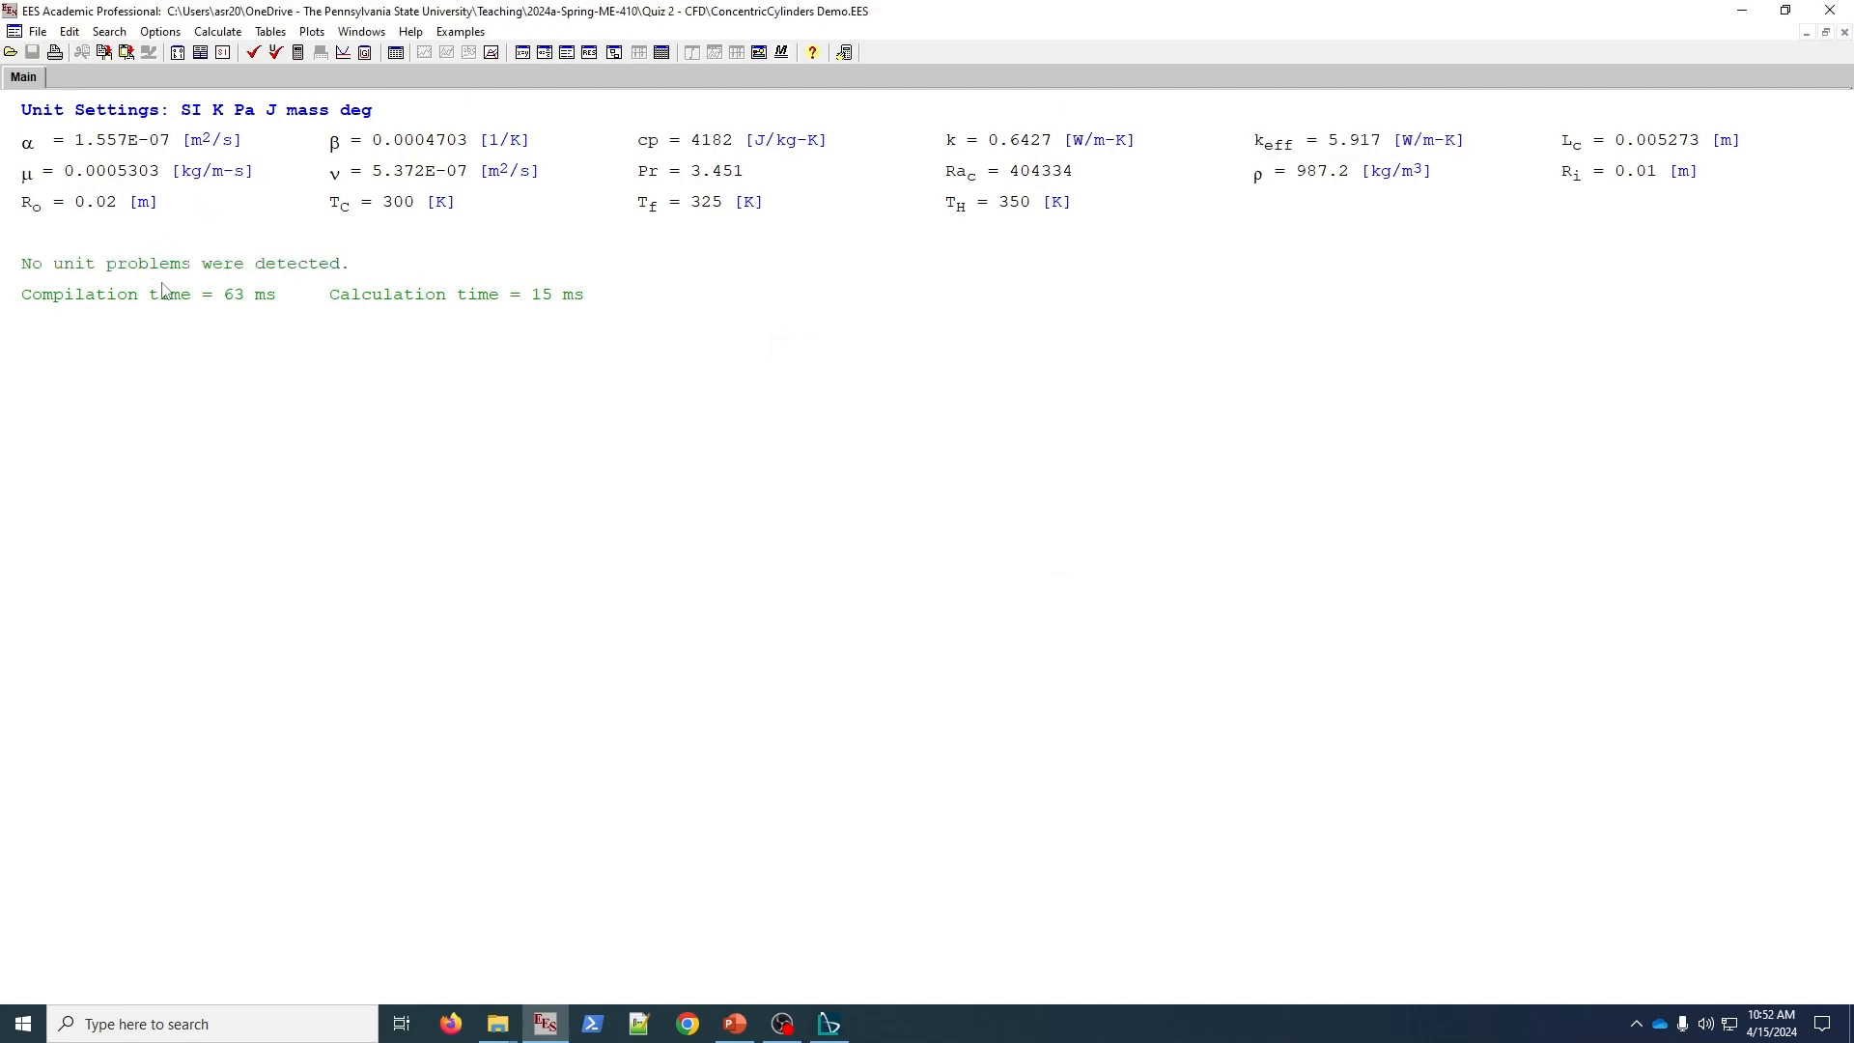
pyautogui.hotkey('ctrl', 'd')
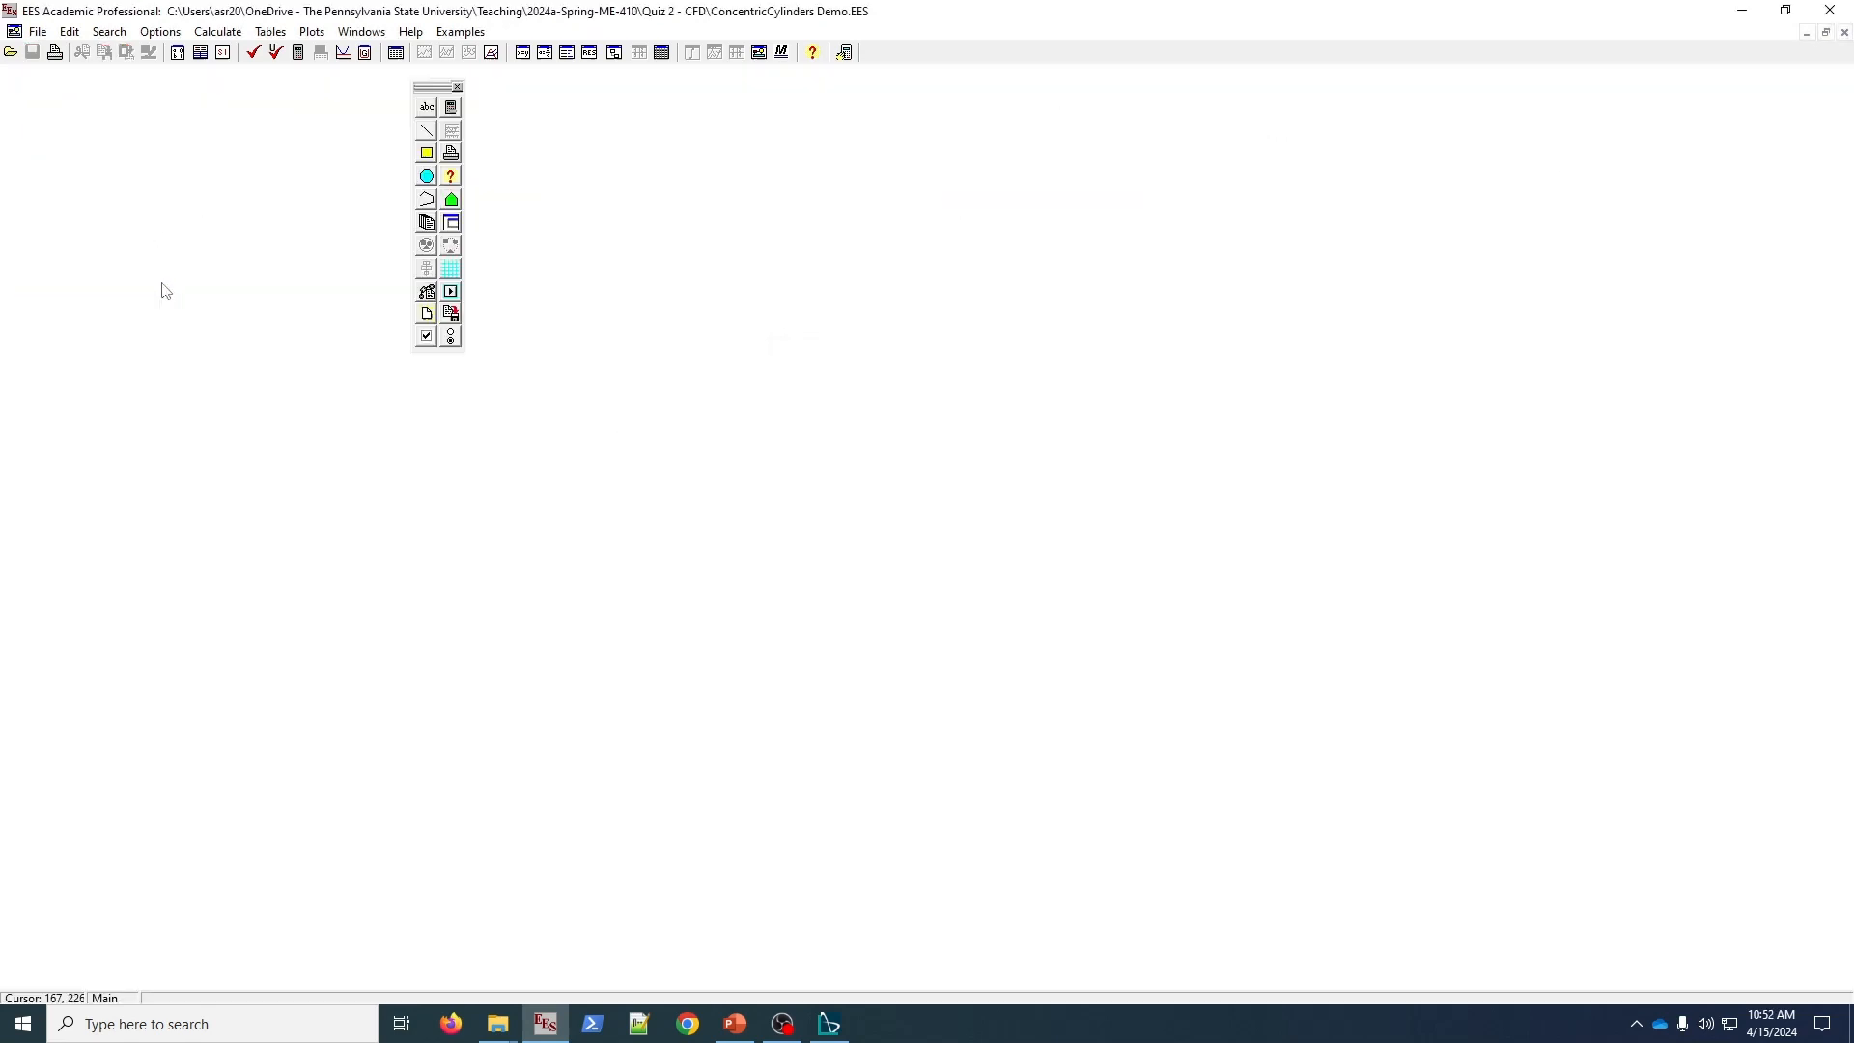
pyautogui.hotkey('ctrl', 'e')
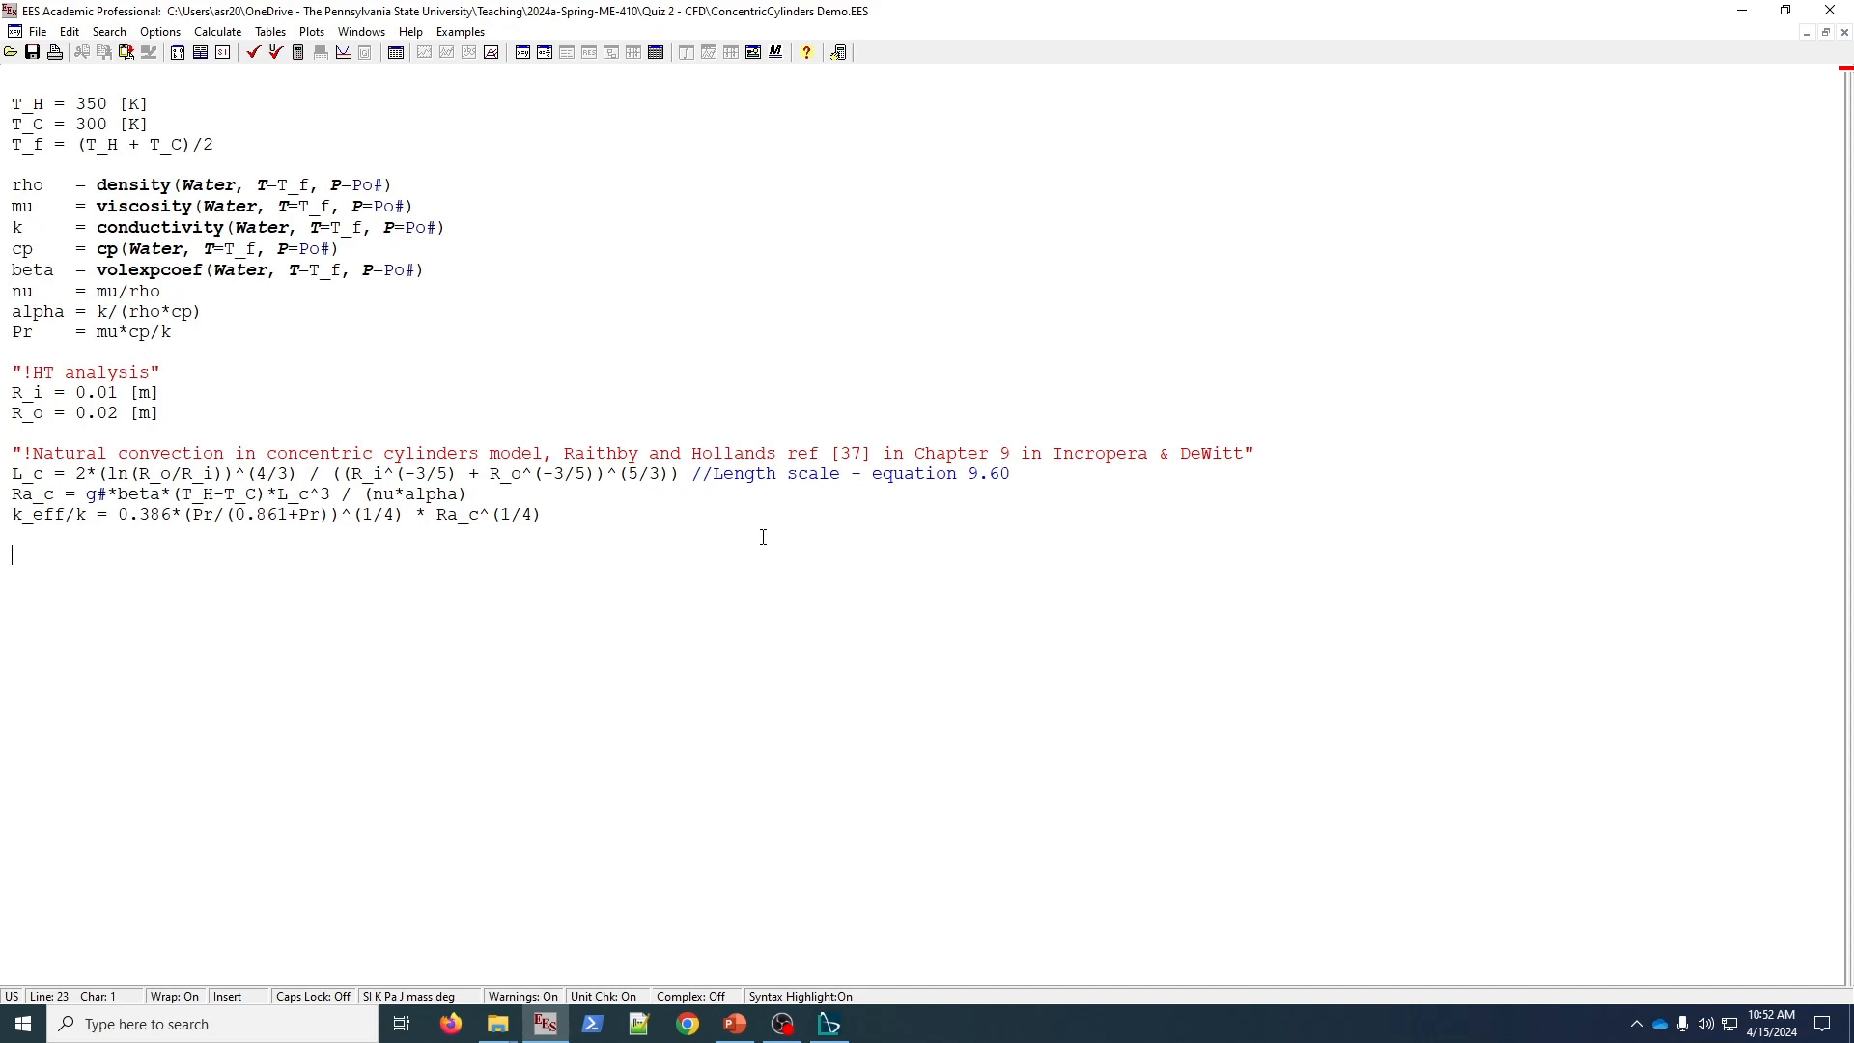
# - Add the section comment "!Average heat flux on the outer tube wall" below the k_eff equation
pyautogui.write('"!HEat')
pyautogui.press('BackSpace')
pyautogui.press('BackSpace')
pyautogui.press('BackSpace')
pyautogui.write('eat ')
pyautogui.write('Average')
pyautogui.press('Delete')
pyautogui.press('Delete')
pyautogui.press('Delete')
pyautogui.press('Delete')
pyautogui.press('Delete')
pyautogui.write('heat flux on the ')
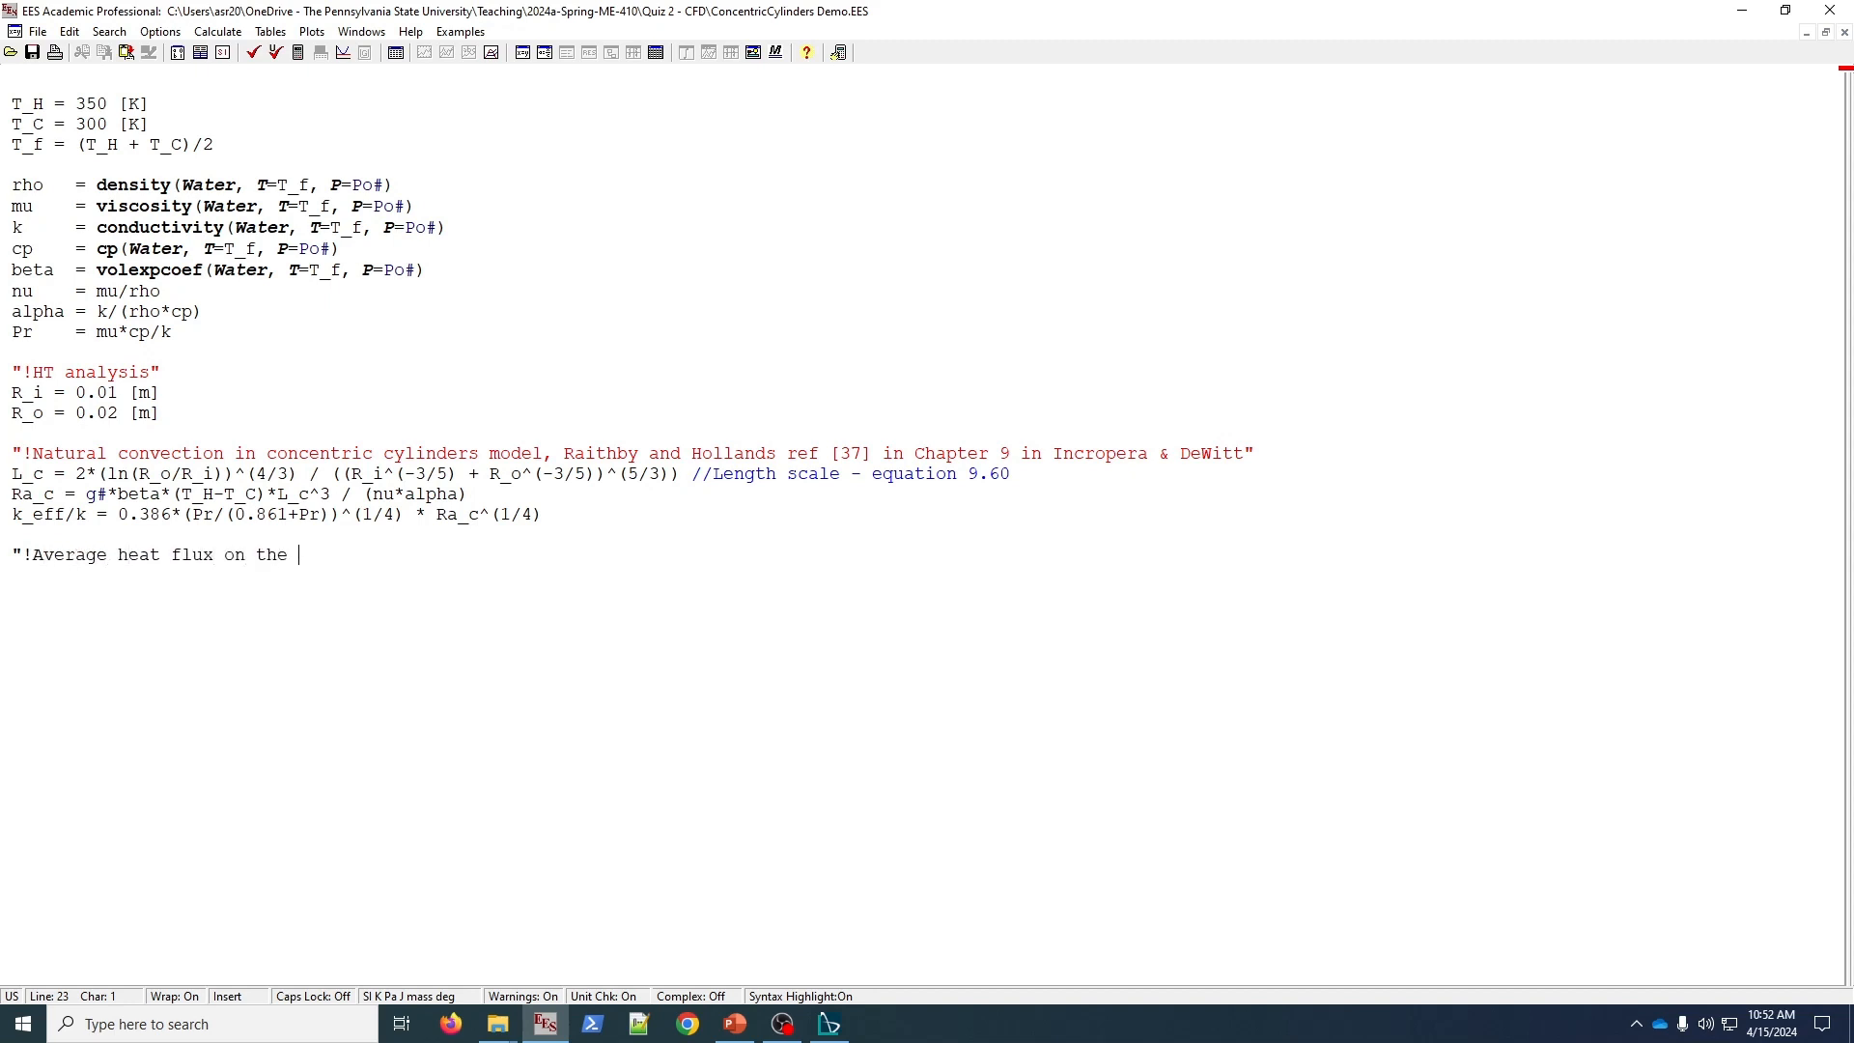
pyautogui.write('outer tube wall')
pyautogui.write('" ')
# - Define q` = 2*Pi#*k_eff*(T_H - T_C)/ln(R_o/R_i) and q`` = q`/(2*Pi#*R_o) below the outer wall heat flux comment
pyautogui.write('q')
pyautogui.write('` = 2*Pi')
pyautogui.write('#')
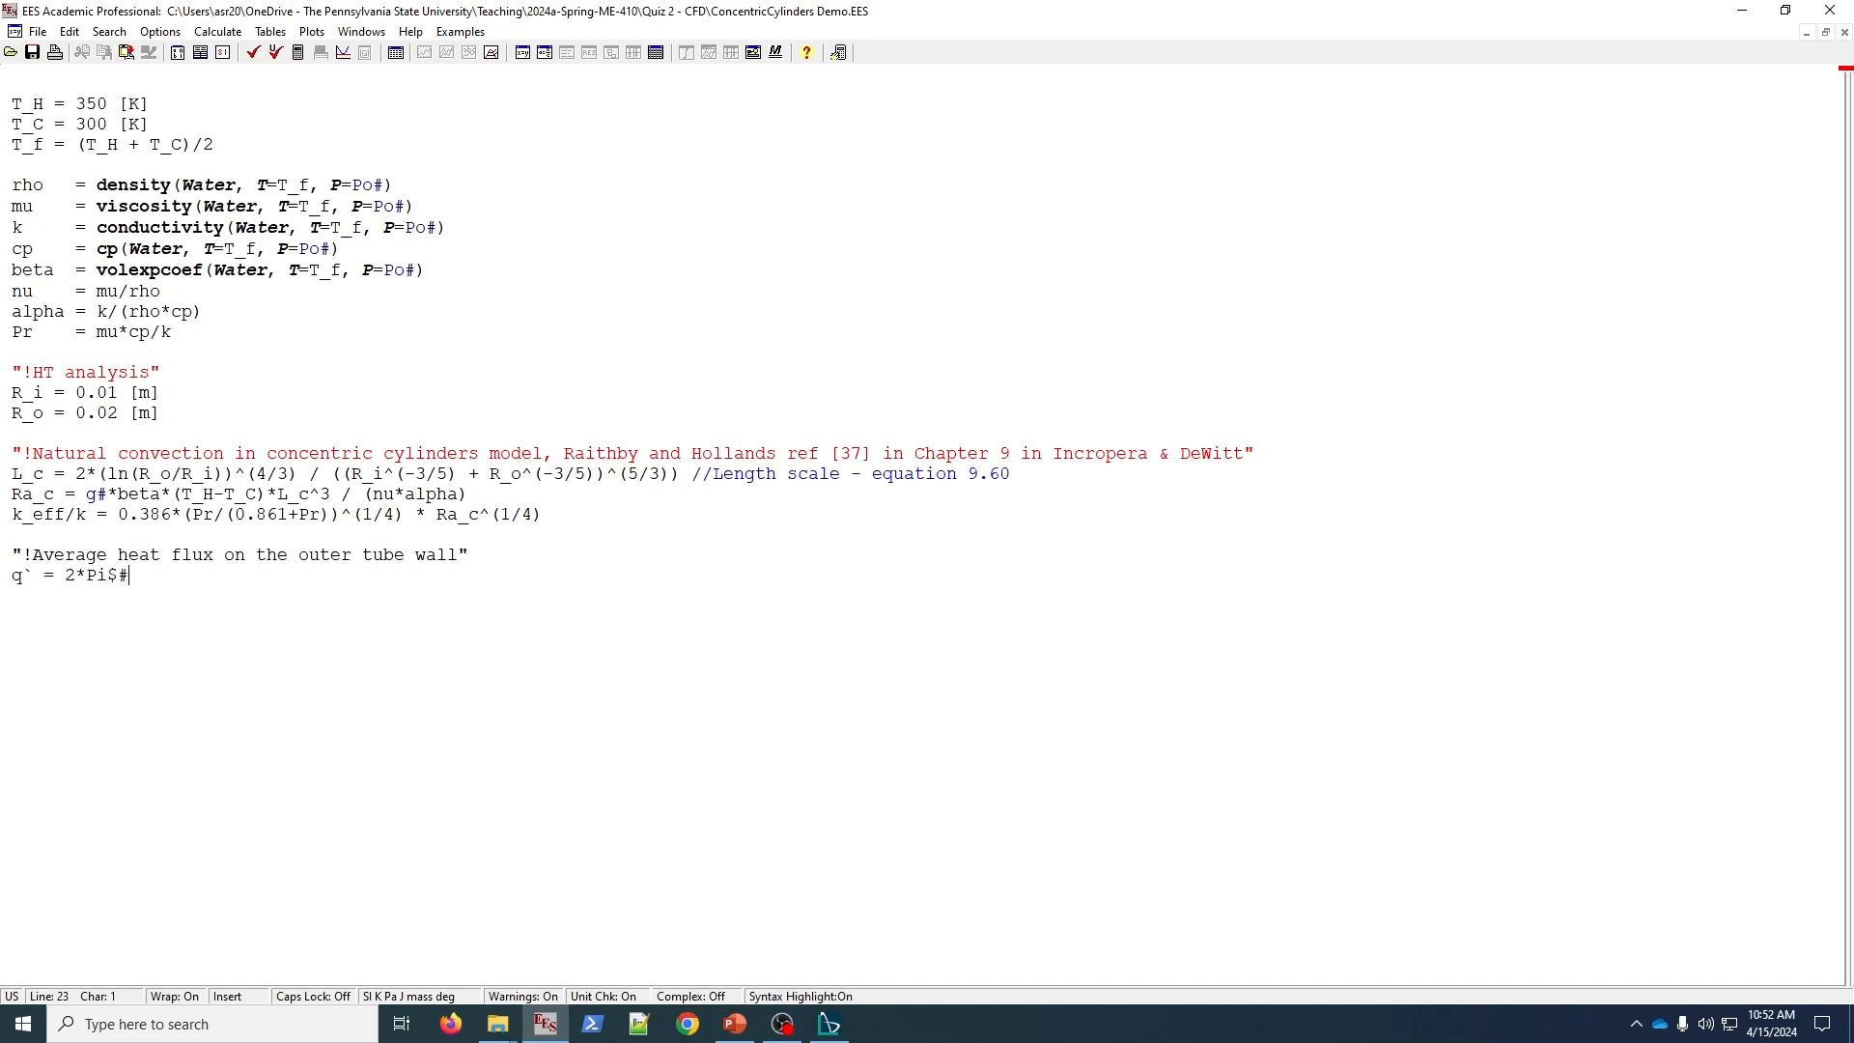
pyautogui.write('*k_eff*(T_H -T_C')
pyautogui.press('Left')
pyautogui.press('Left')
pyautogui.press('Left')
pyautogui.write('T_C)/ln(R_o/R_i) ')
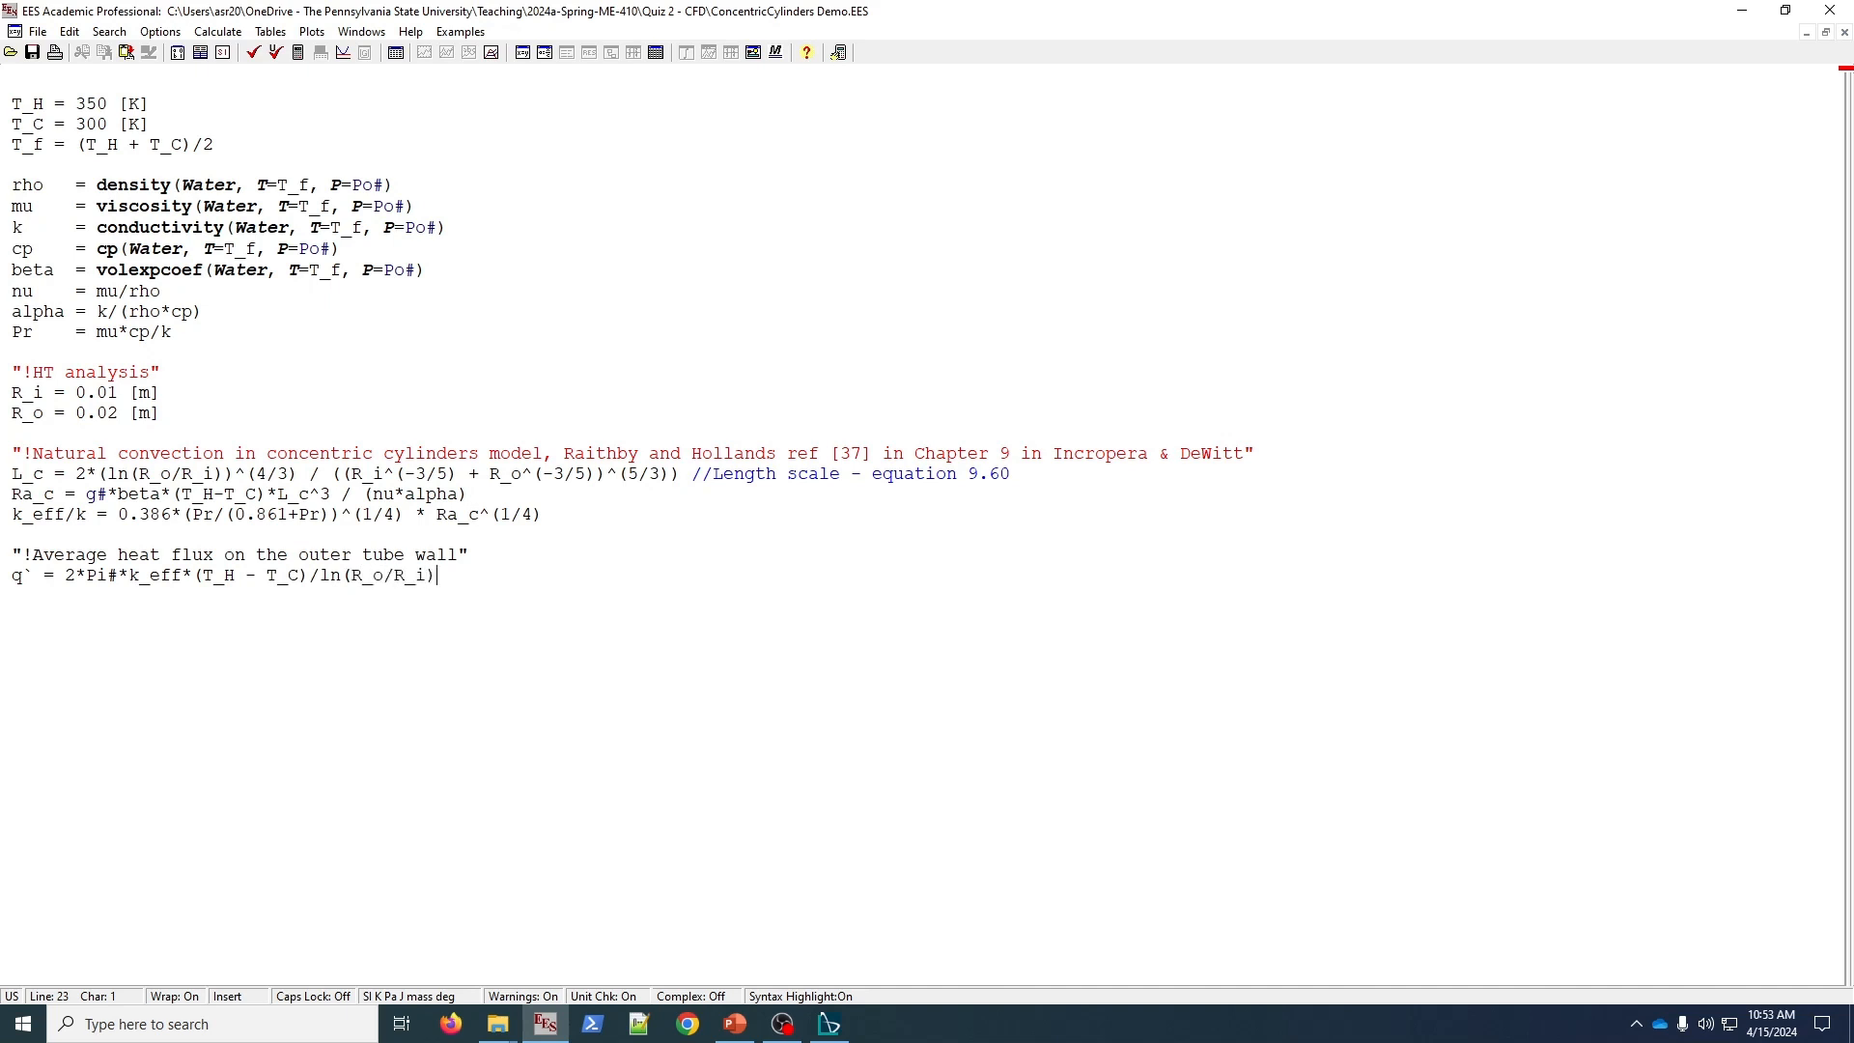
pyautogui.write('q`` = q`/(2*Pi#*R_o)')
# - Solve the equations and set the units of q` to W/m
pyautogui.press('F2')
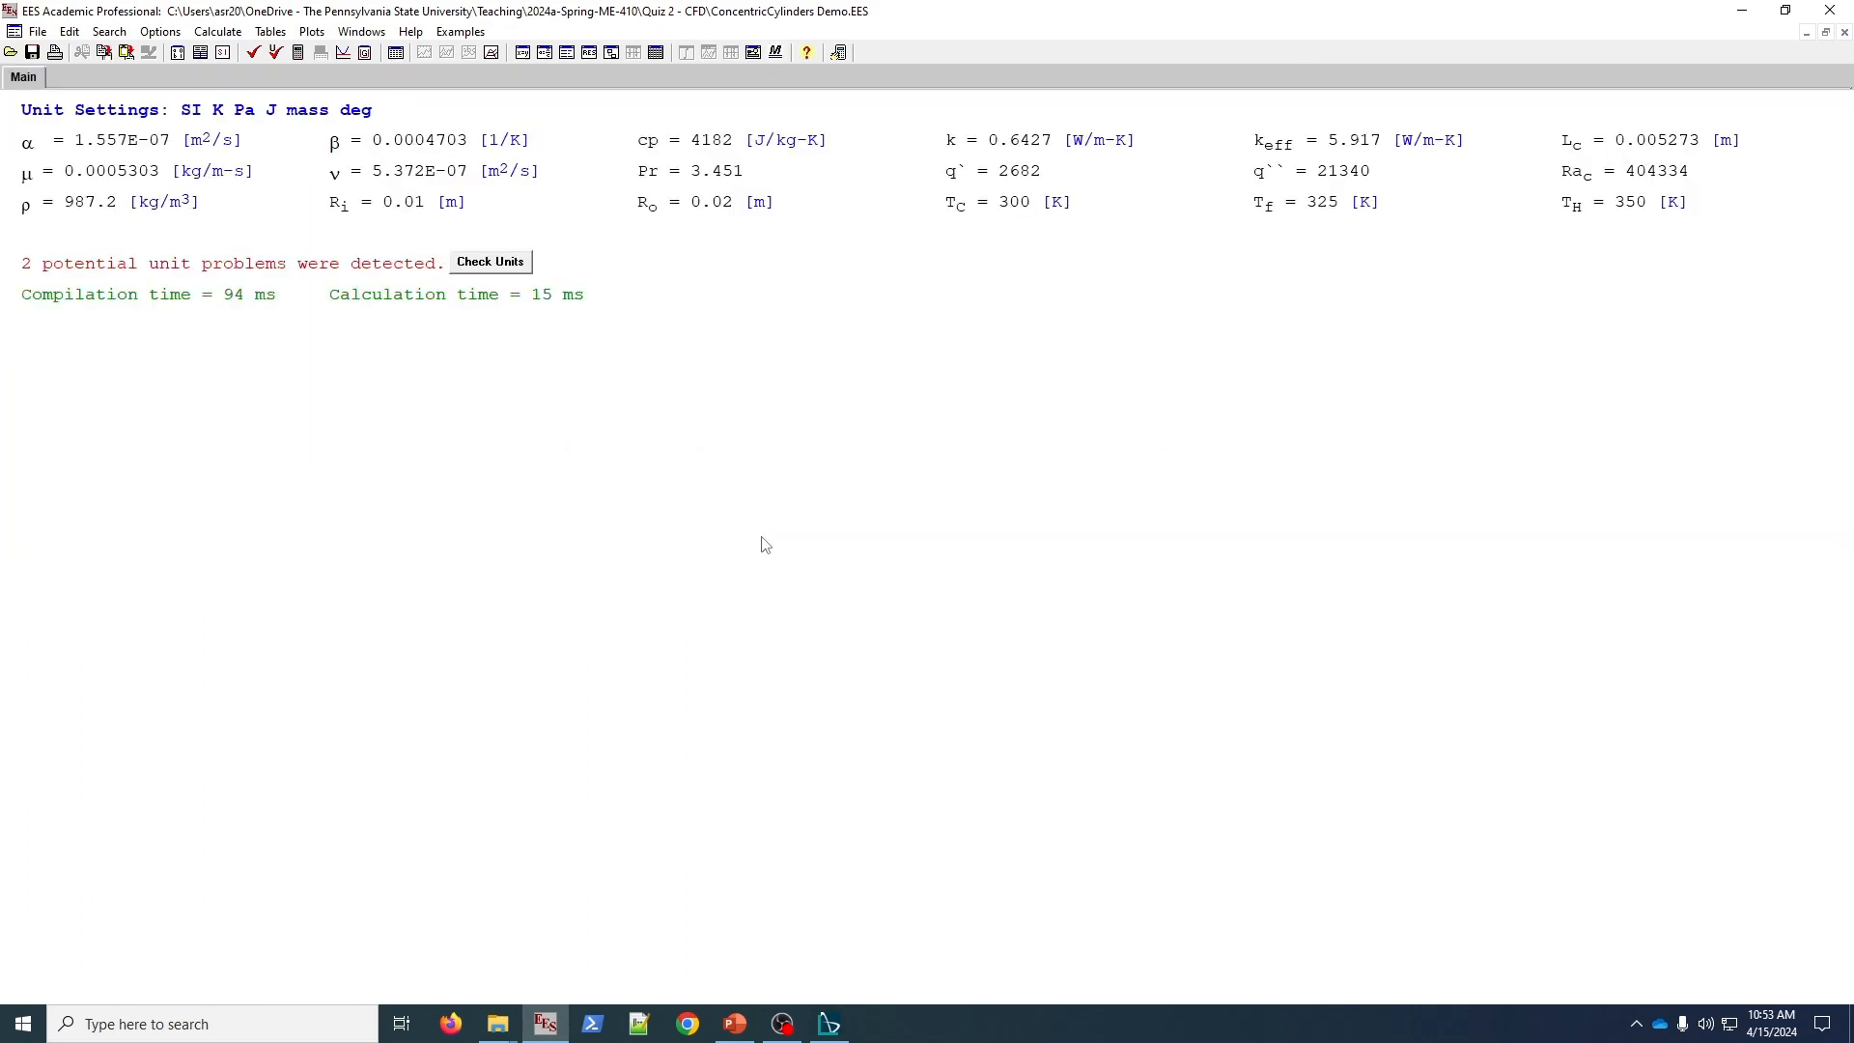
pyautogui.click(1011, 187)
pyautogui.doubleClick(1012, 187)
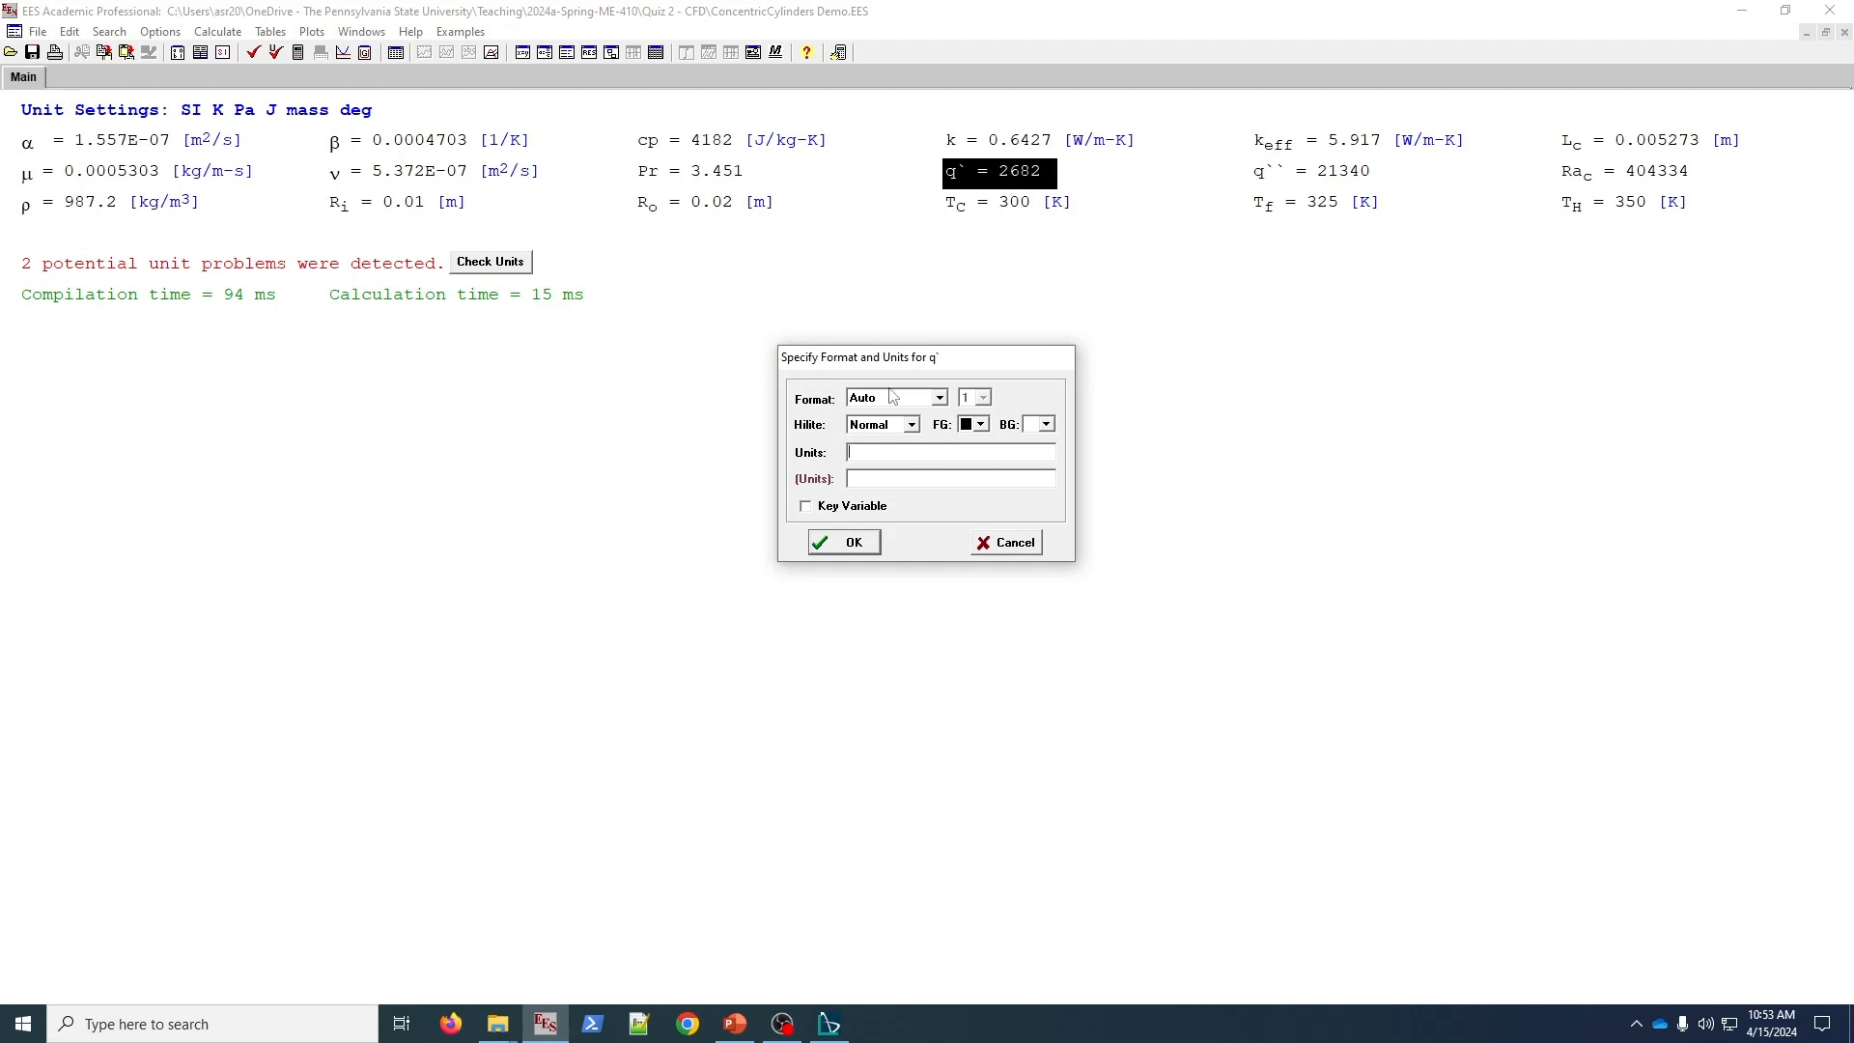
pyautogui.click(956, 452)
pyautogui.write('W/m')
pyautogui.press('Return')
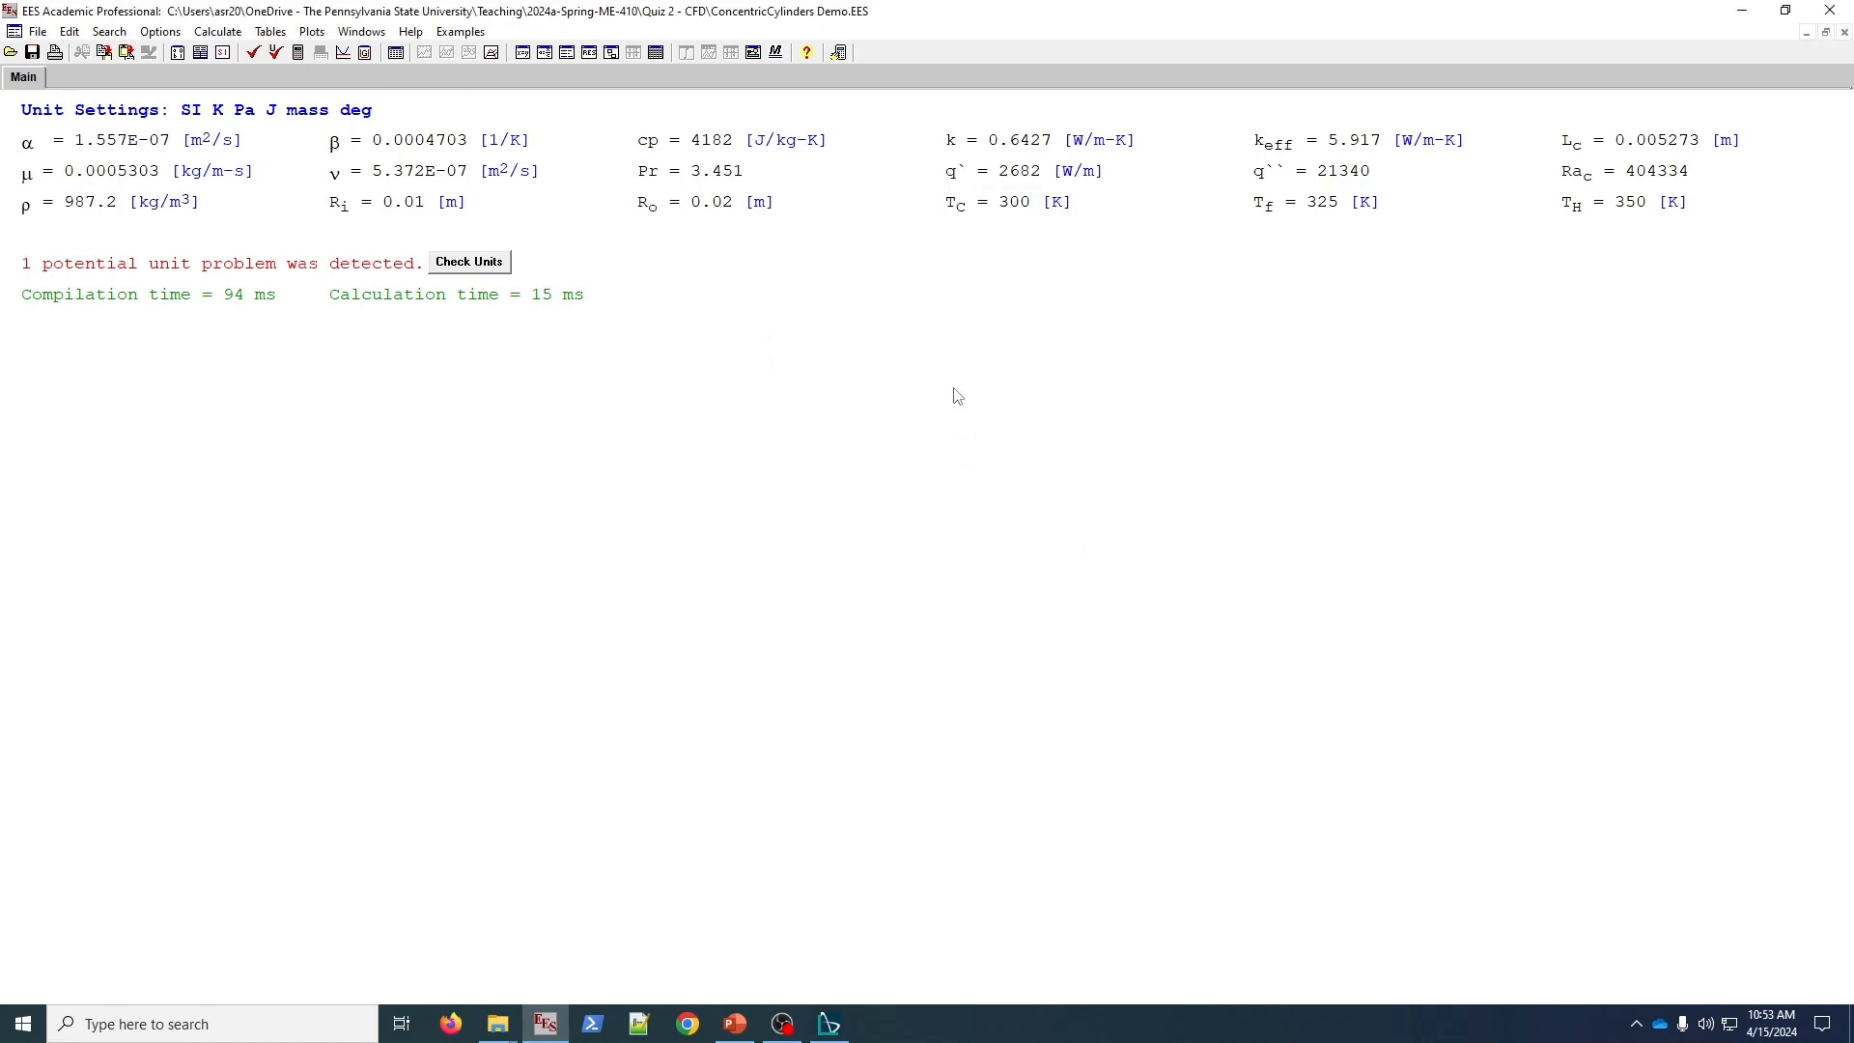
# - Set the units of q`` to W/m^2 and update the guess values to the latest solution
pyautogui.doubleClick(1296, 175)
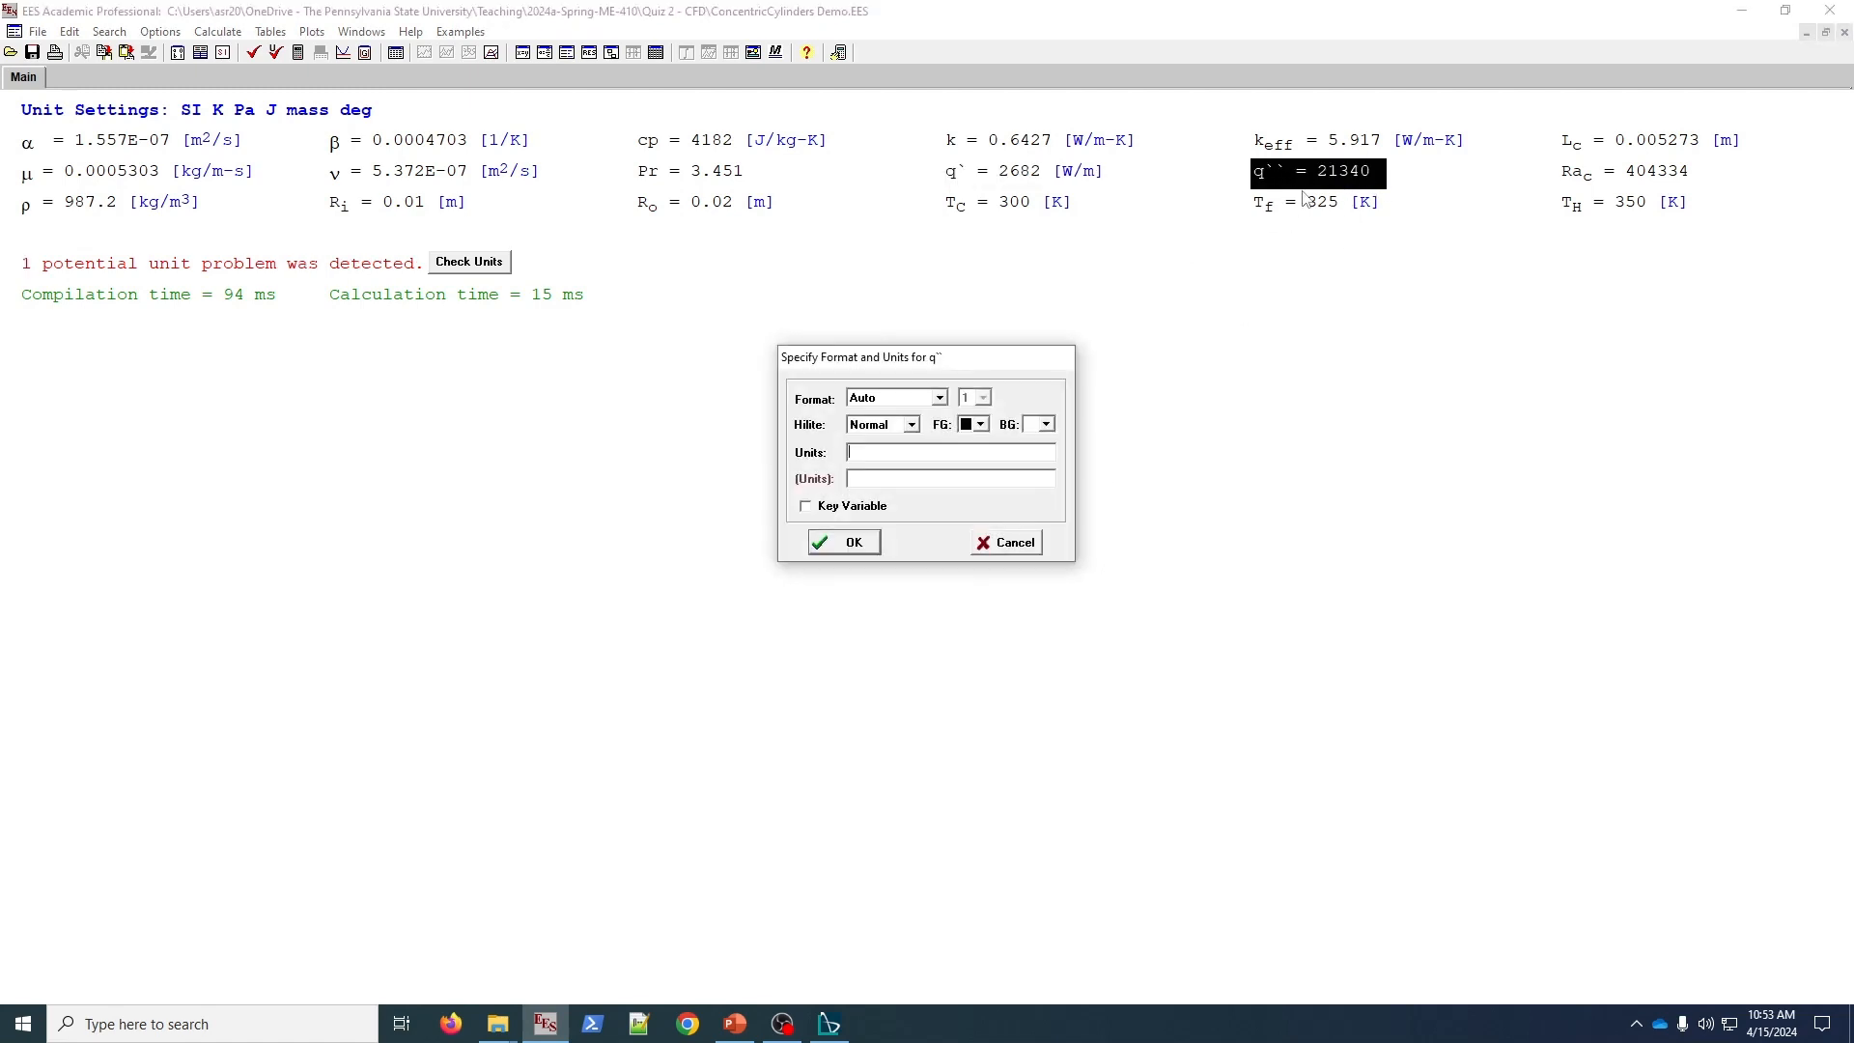
pyautogui.click(901, 453)
pyautogui.write('W/m^2')
pyautogui.press('Return')
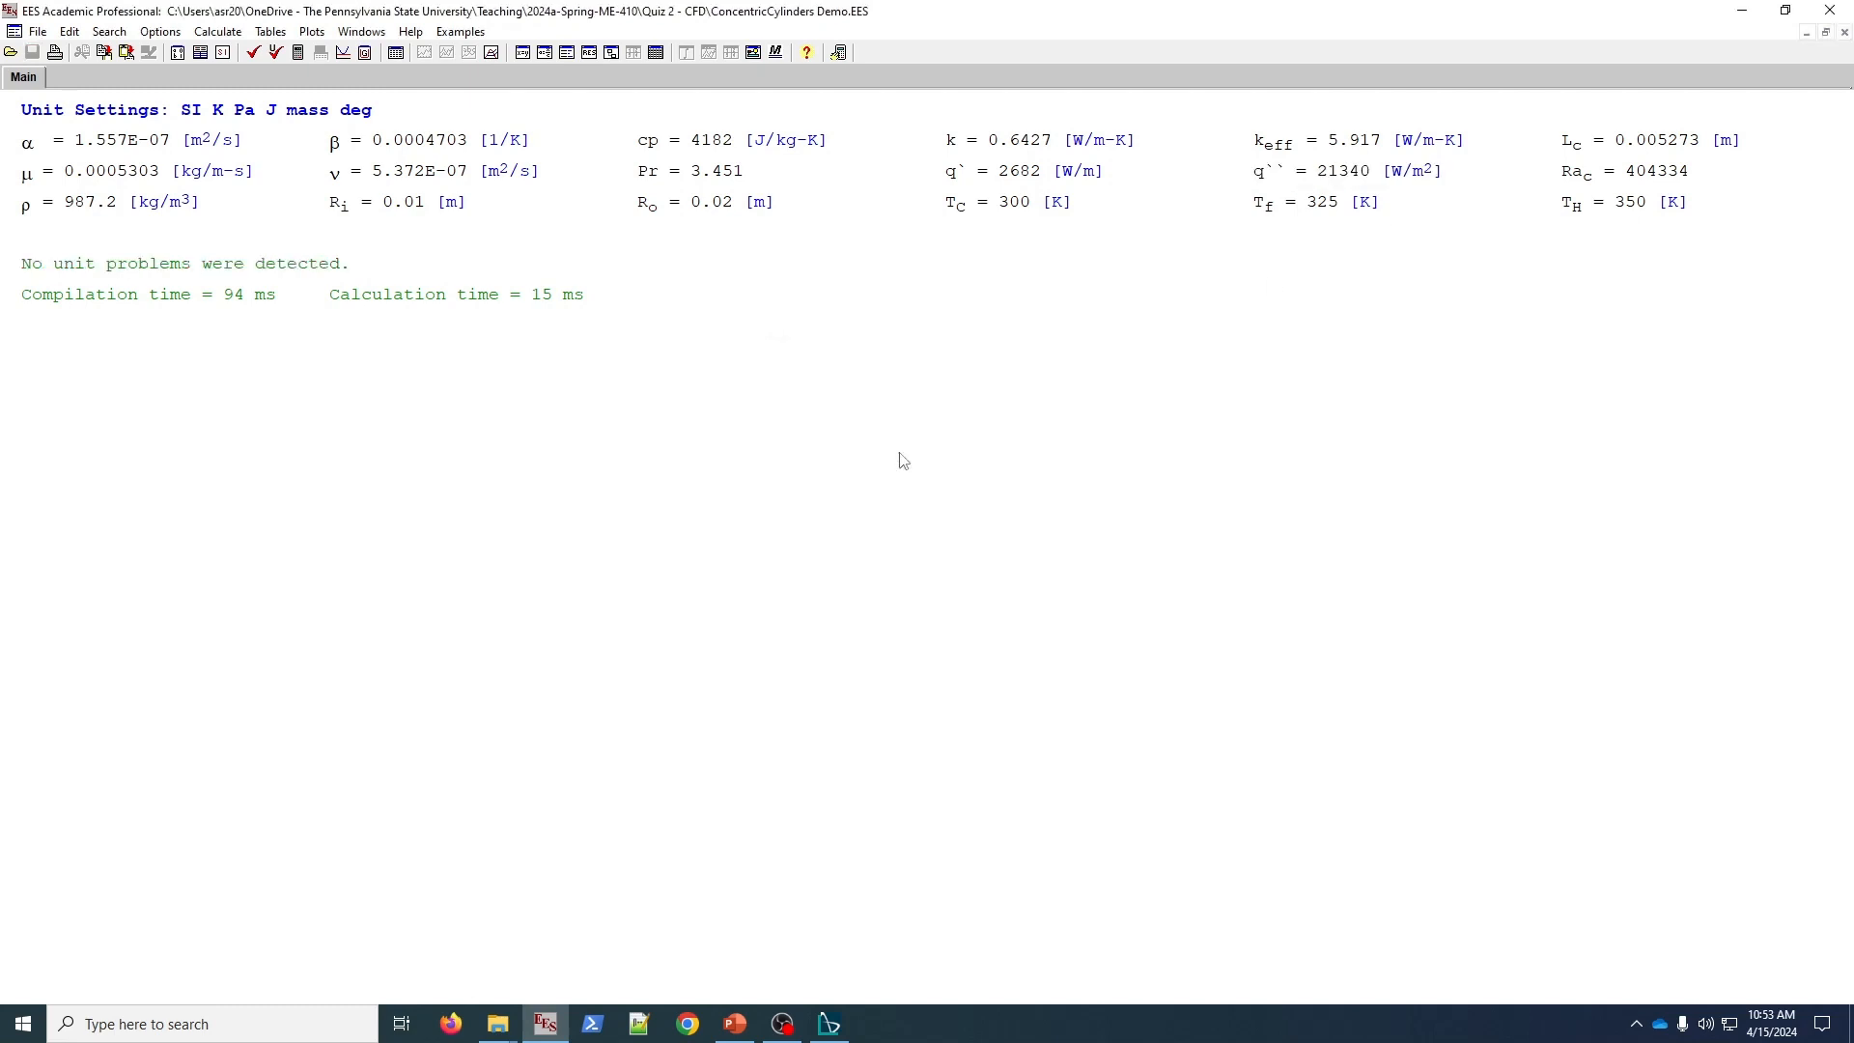
pyautogui.hotkey('ctrl', 'g')
pyautogui.press('Return')
# - Switch to STAR-CCM+, check the final outer heat flux in the q_flux_o monitor plot, and return to the EES solution for comparison
pyautogui.hotkey('alt', 'Tab')
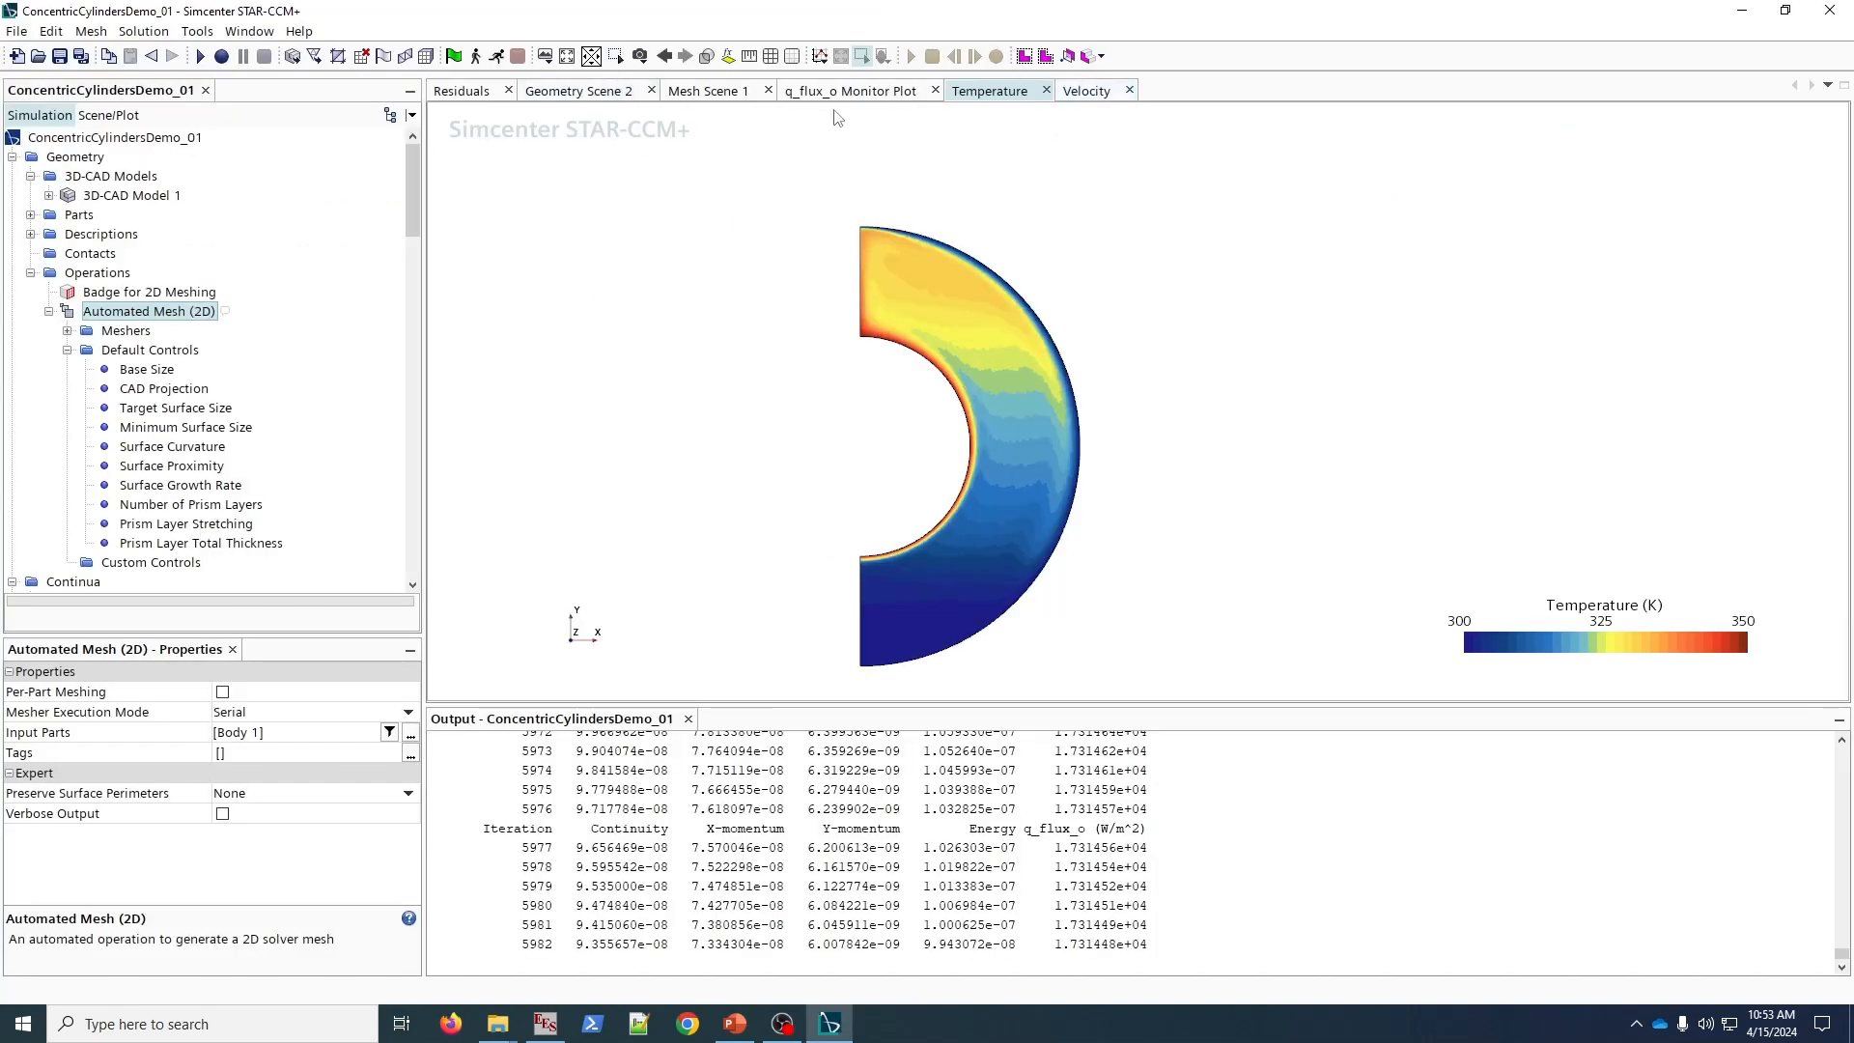
pyautogui.click(840, 90)
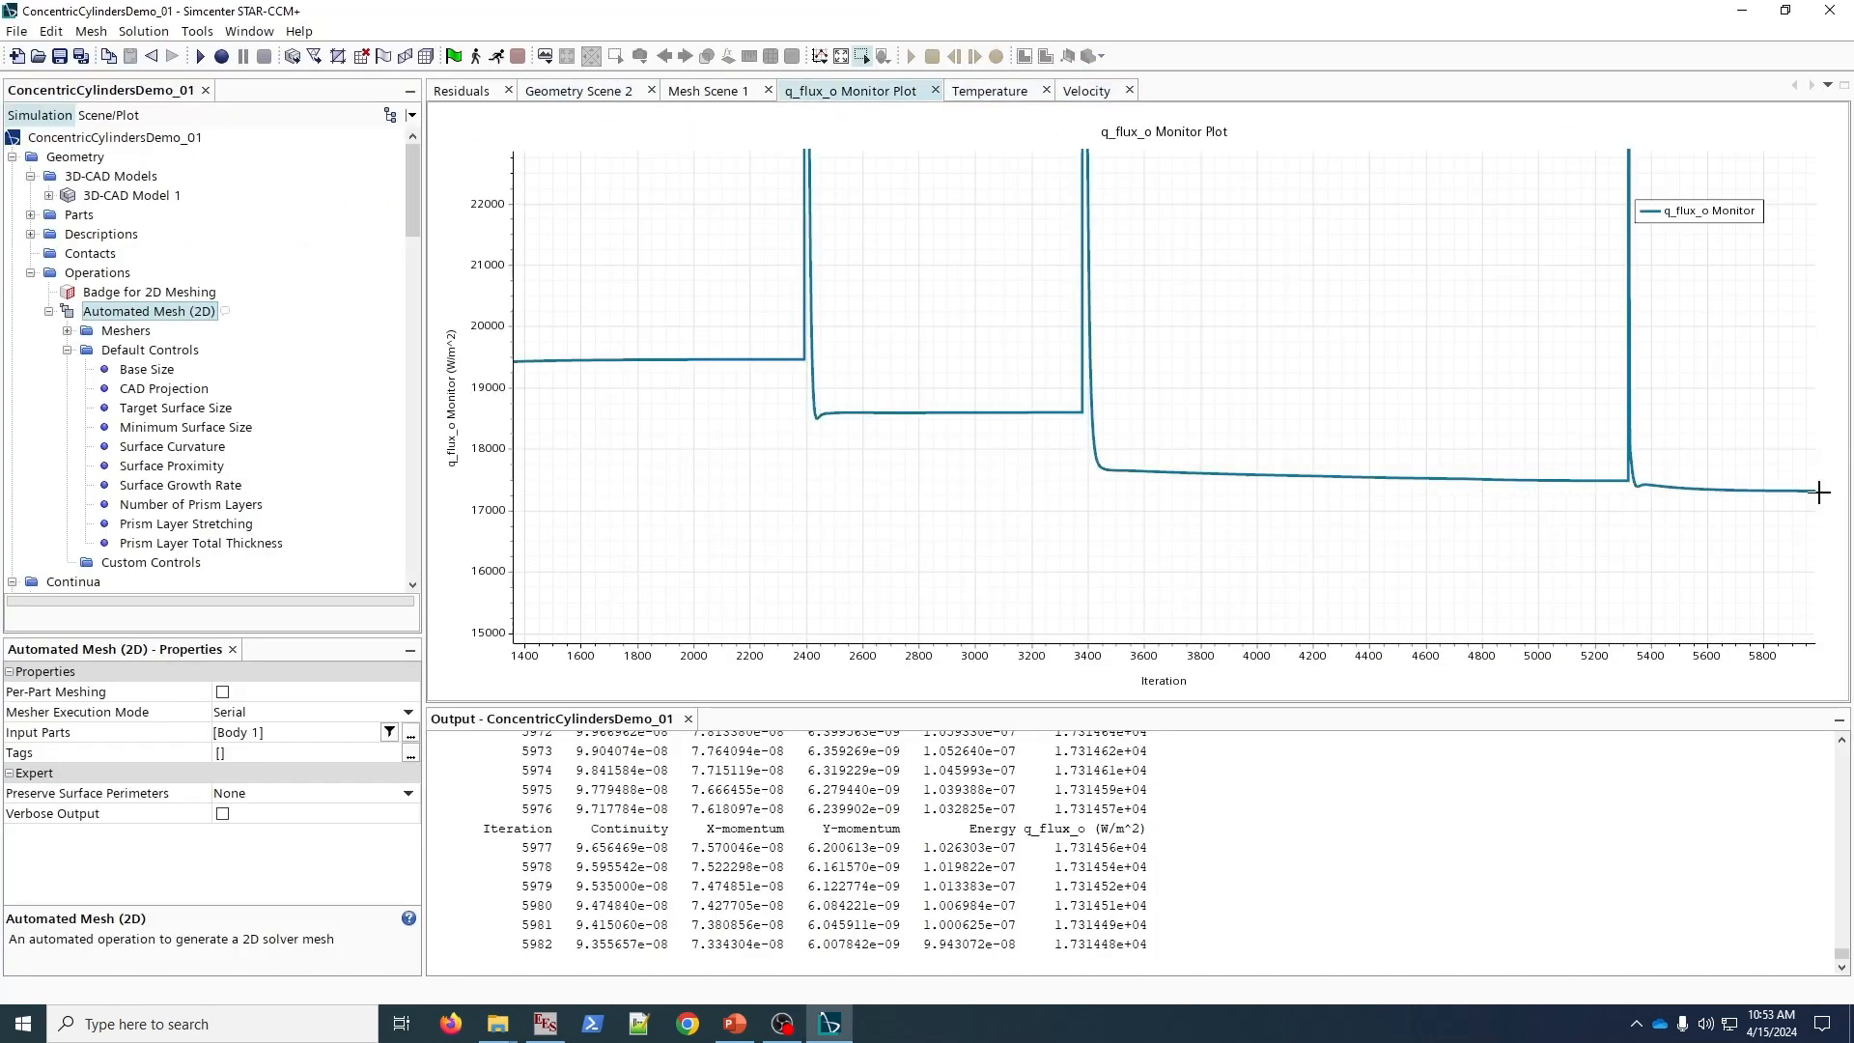
pyautogui.moveTo(1812, 494)
pyautogui.hotkey('alt', 'Tab')
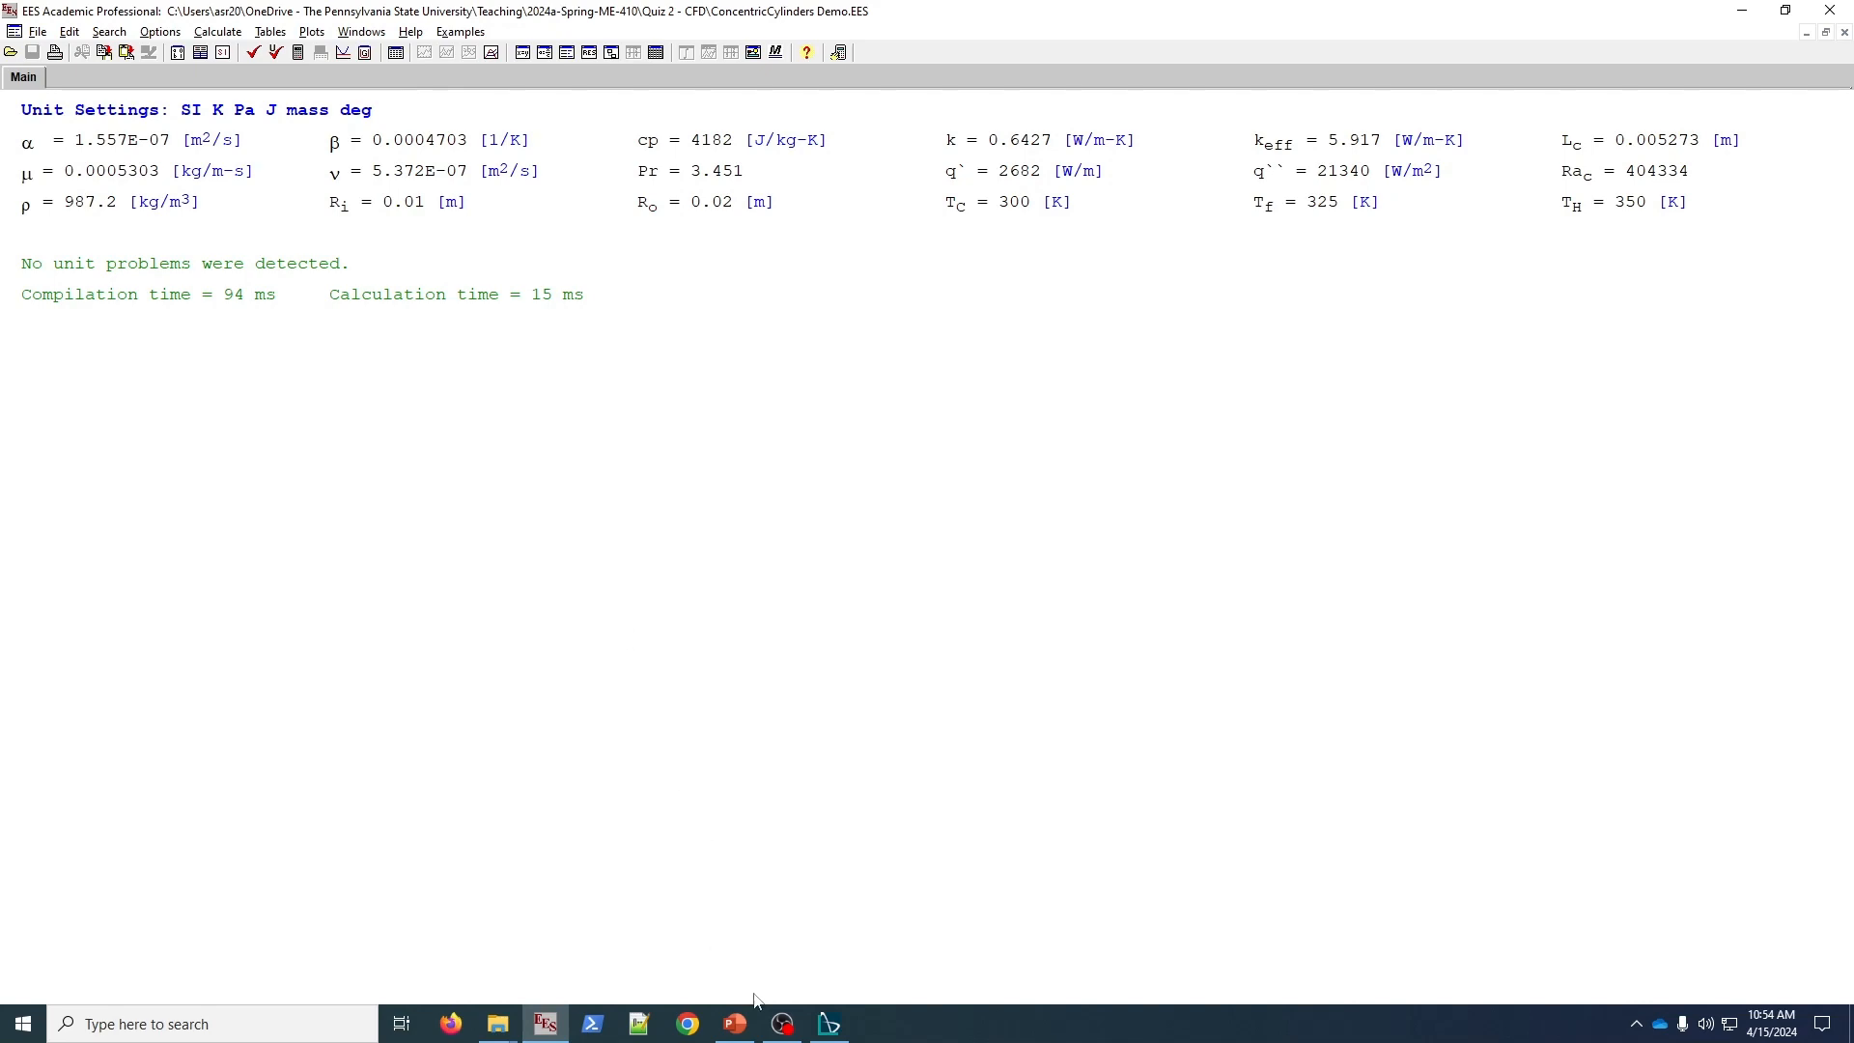
# - Switch back to STAR-CCM+ and review the mesh, geometry and temperature scenes
pyautogui.moveTo(794, 1033)
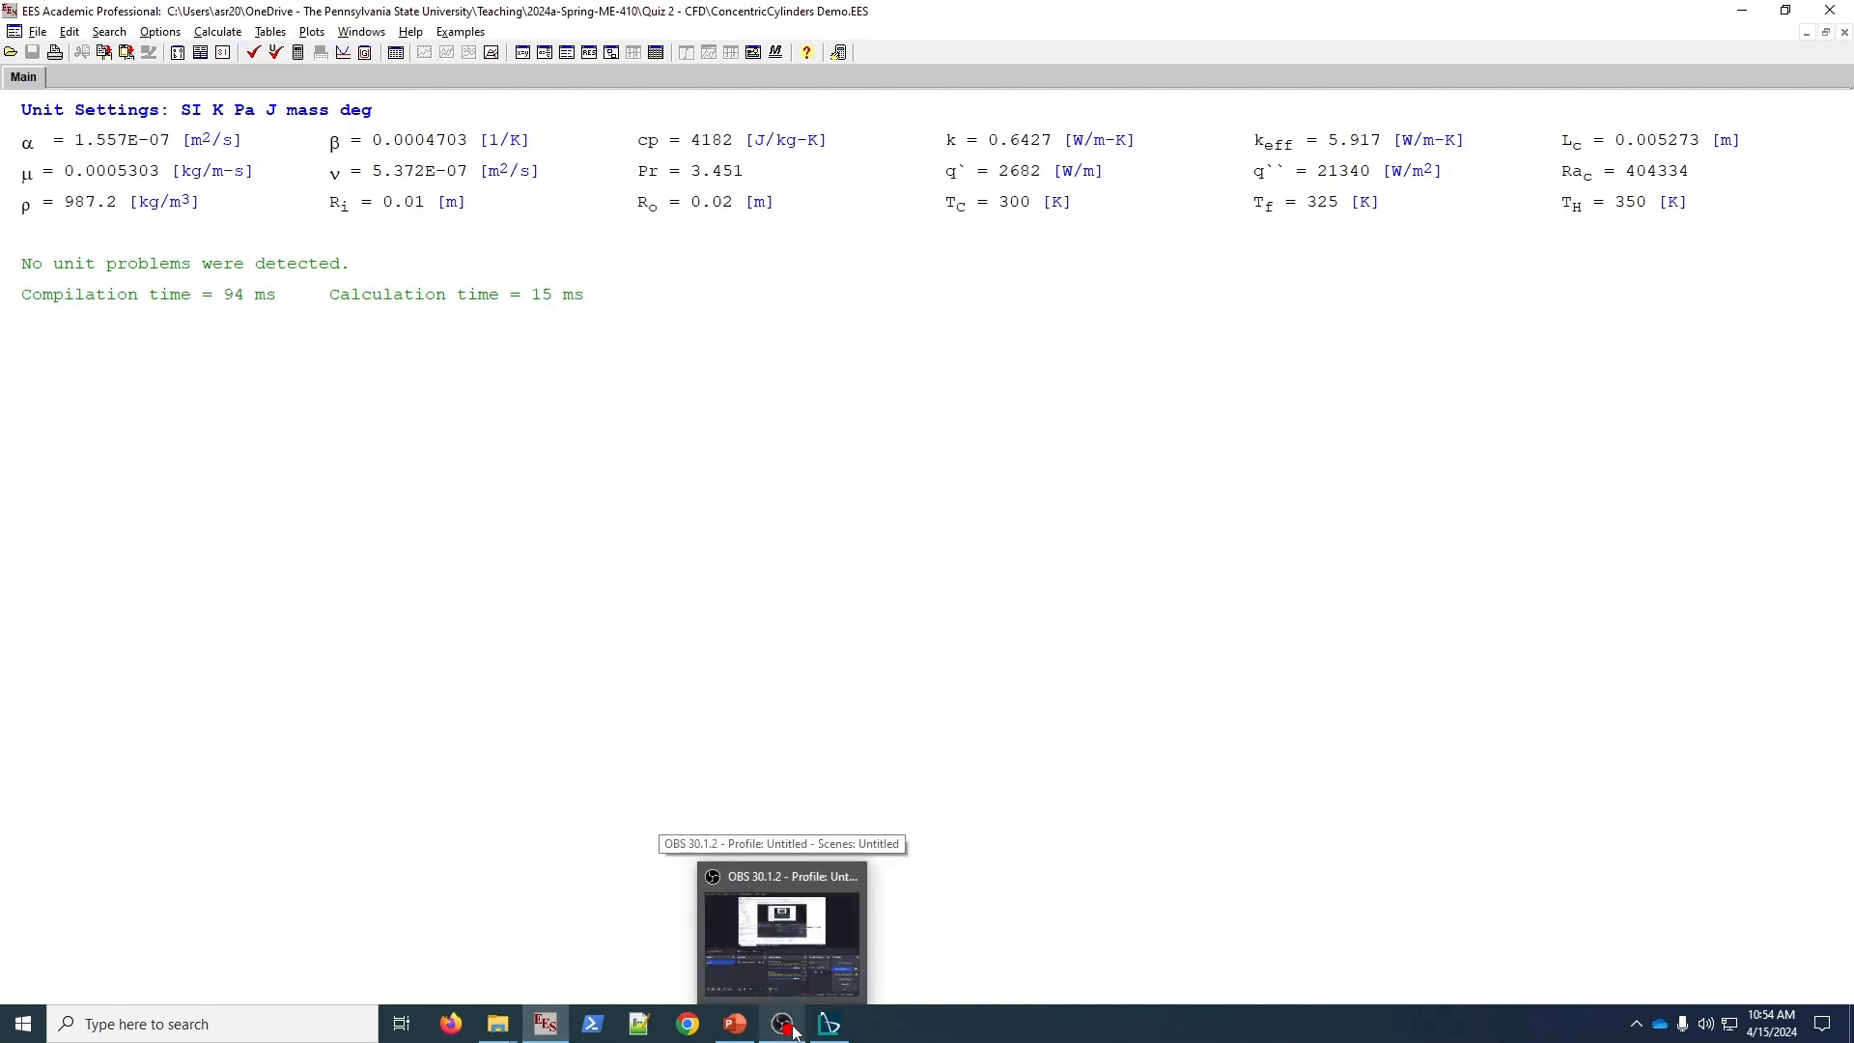
pyautogui.click(1728, 11)
pyautogui.click(710, 91)
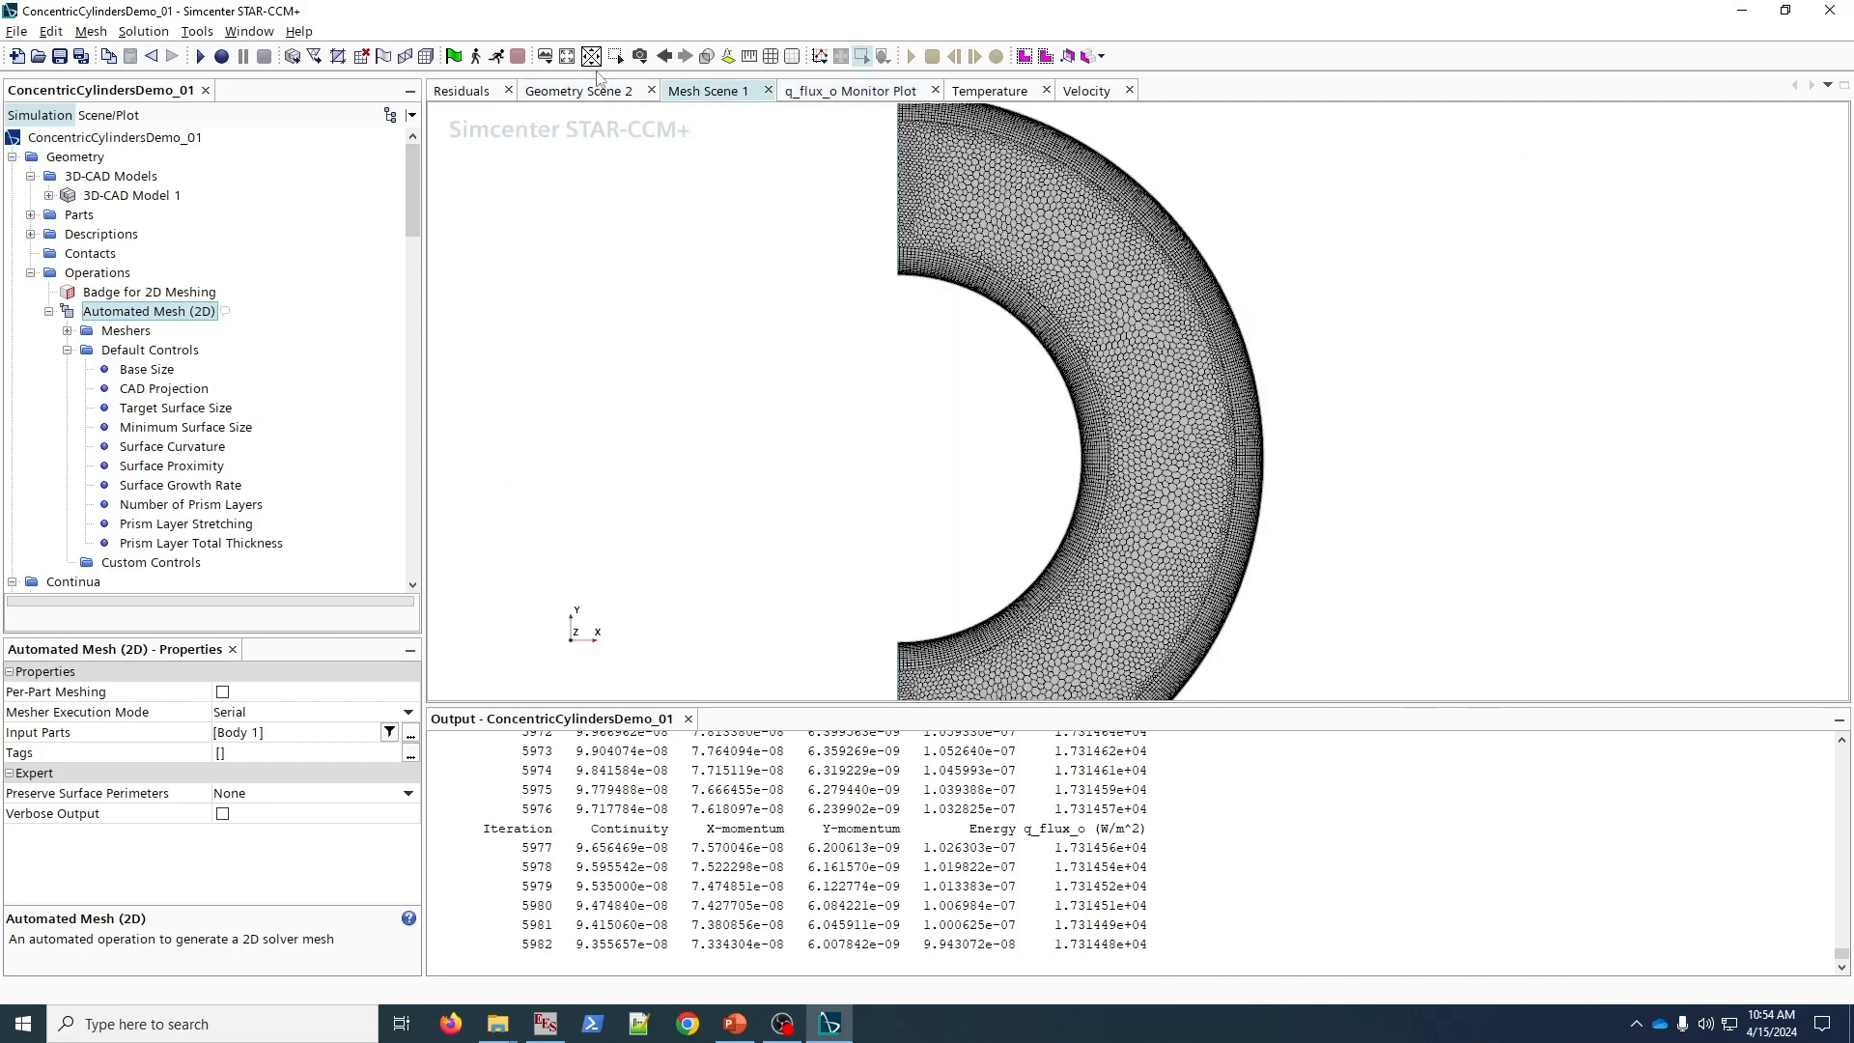
pyautogui.click(582, 90)
pyautogui.click(999, 91)
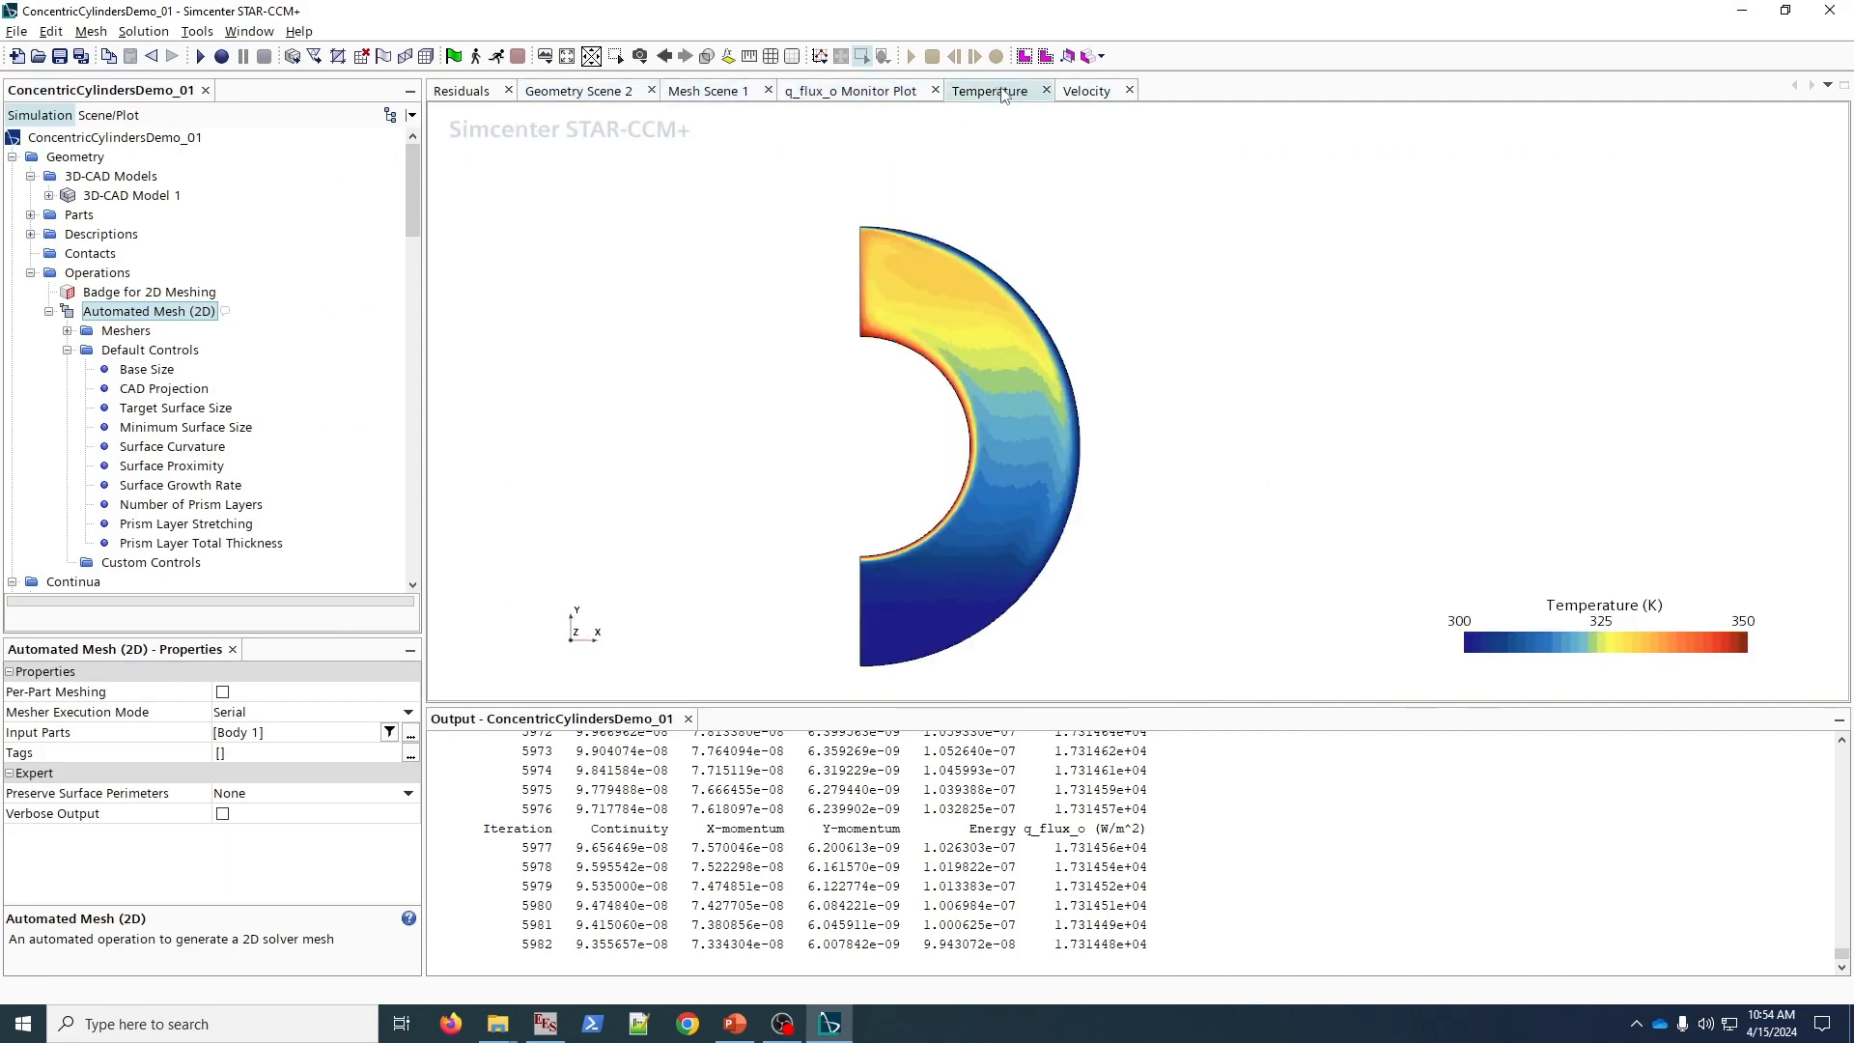